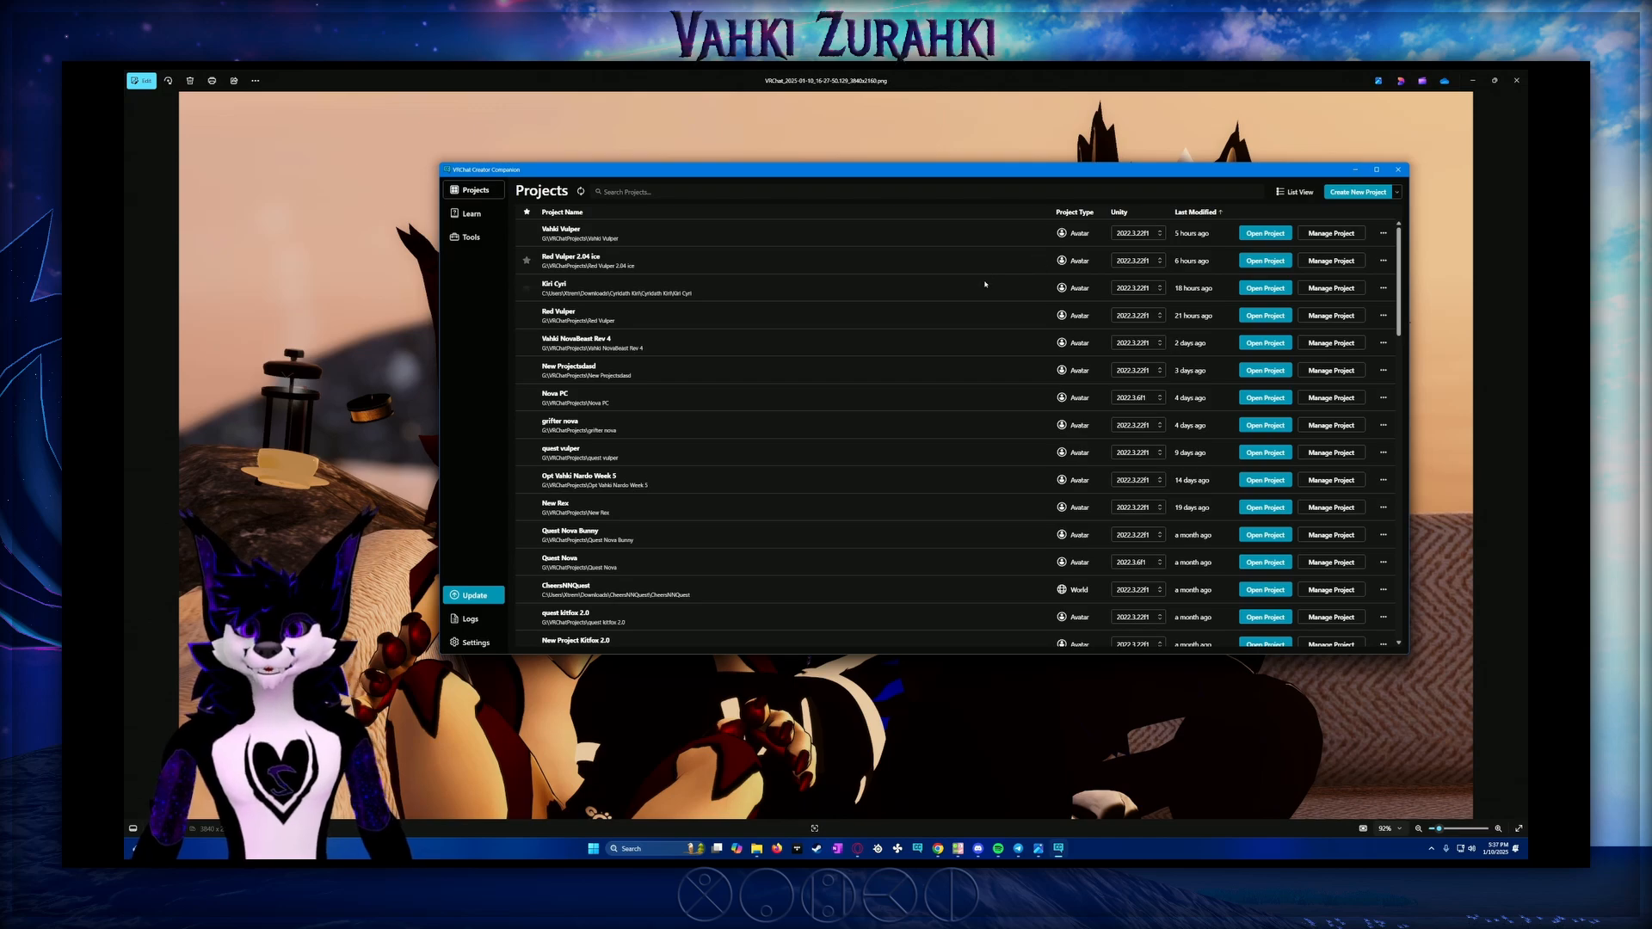
Create a new project from the Unity 2022 Avatar template, named Vahki Vulper 2.04
left_click(1340, 193)
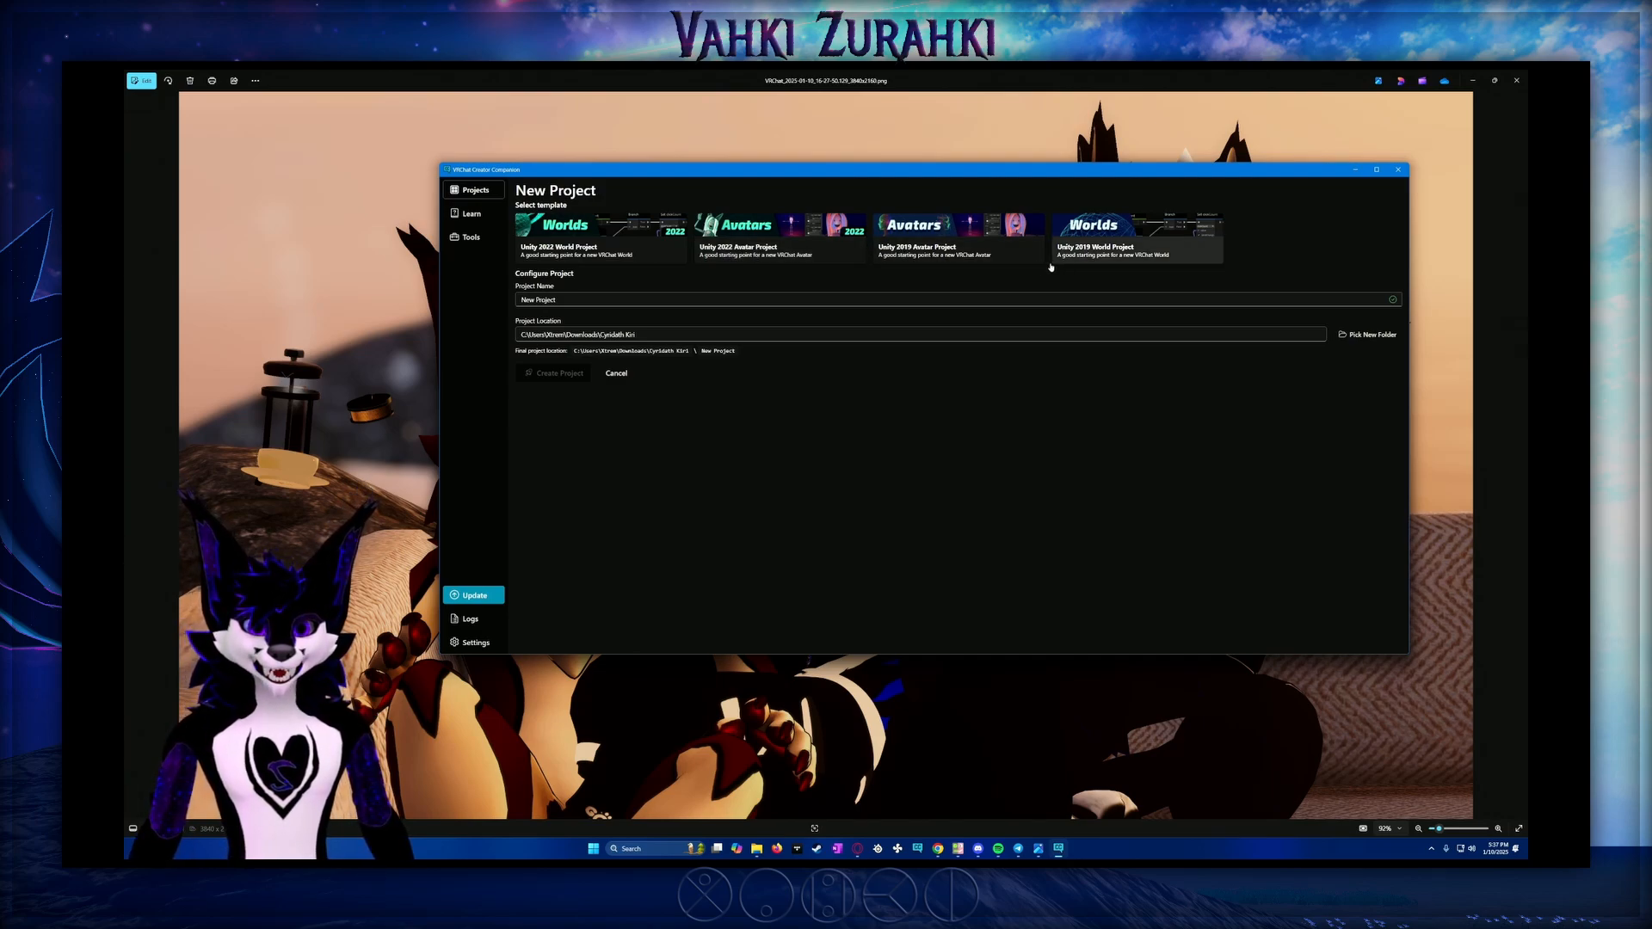
left_click(821, 258)
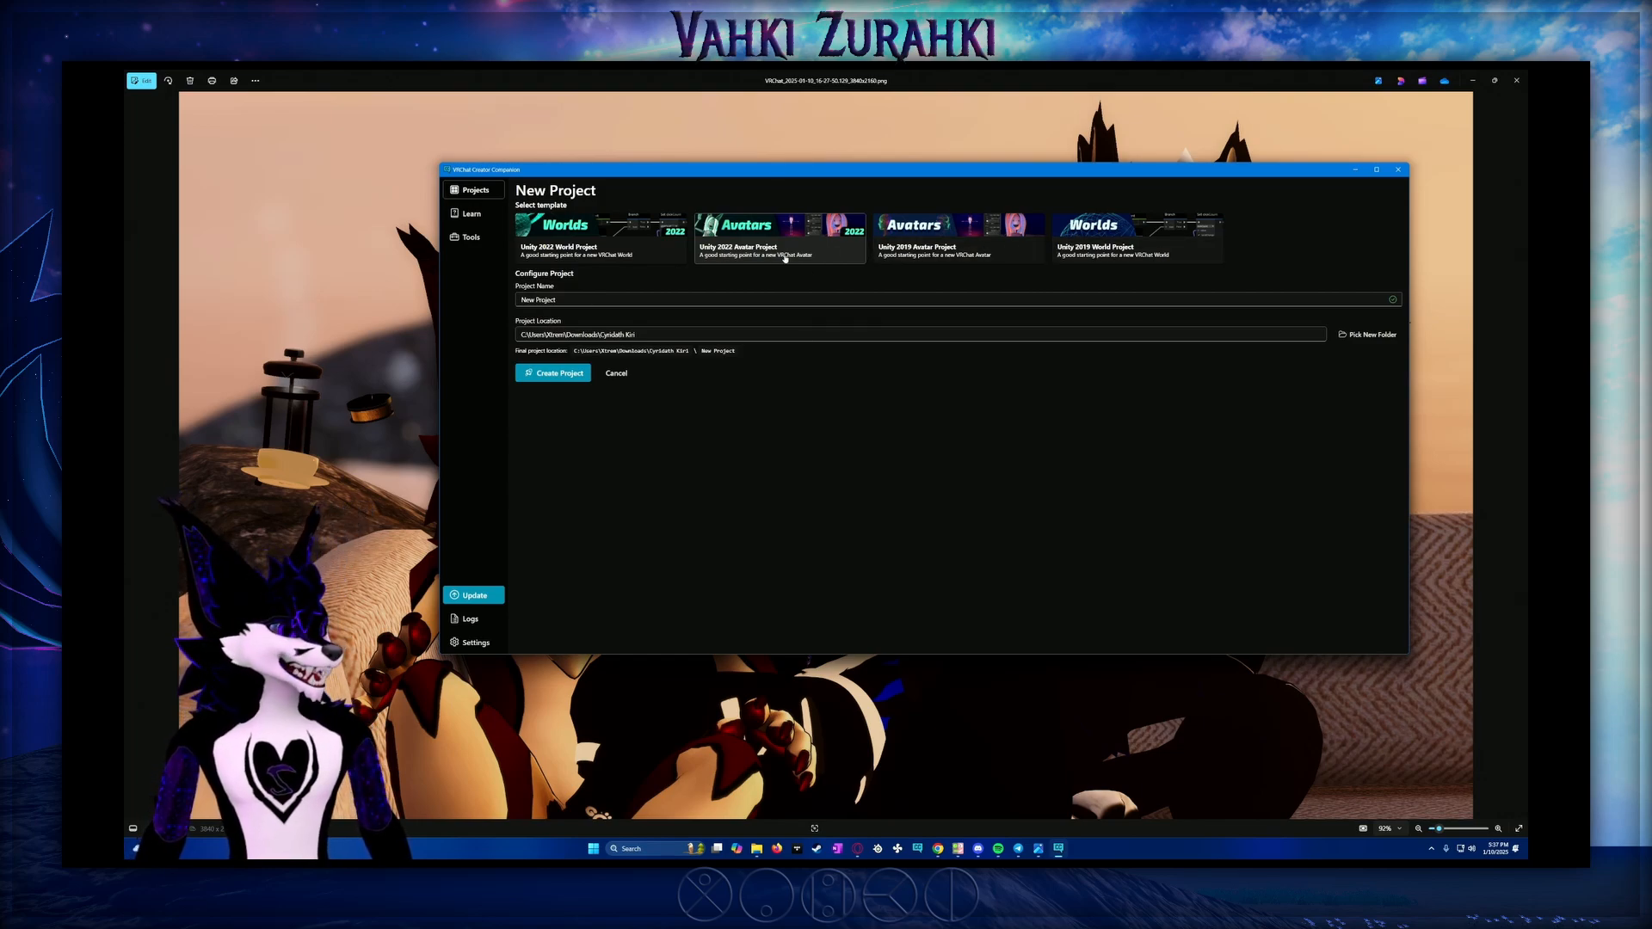
left_click(772, 302)
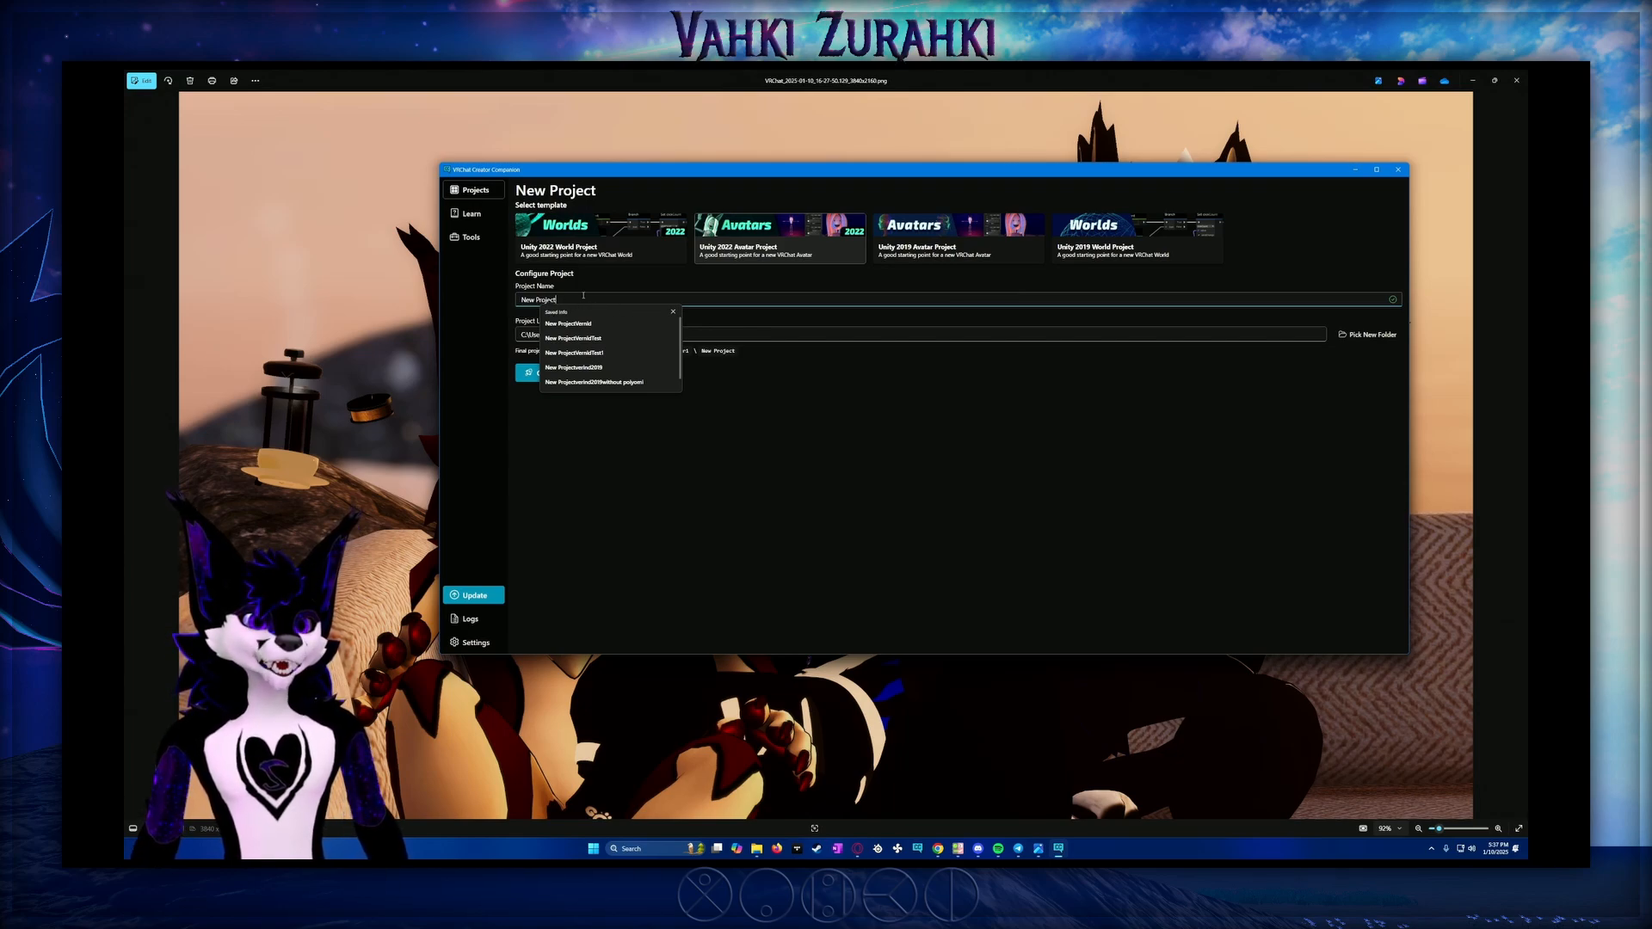
left_click_drag(583, 295, 511, 301)
type("Vah")
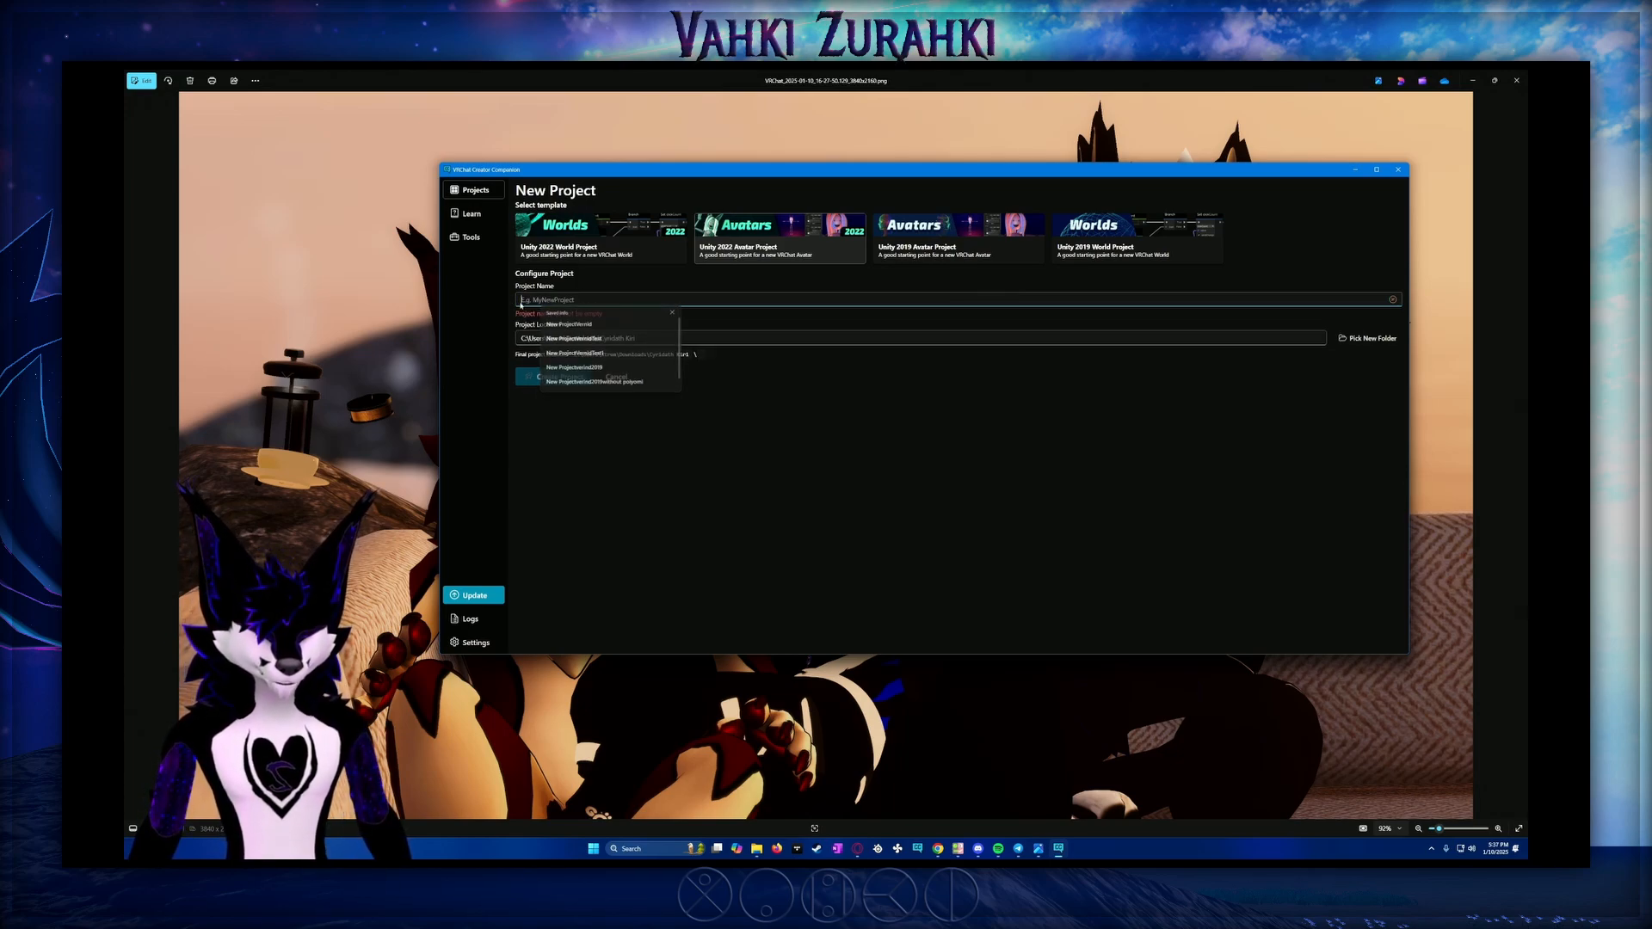
type("ki")
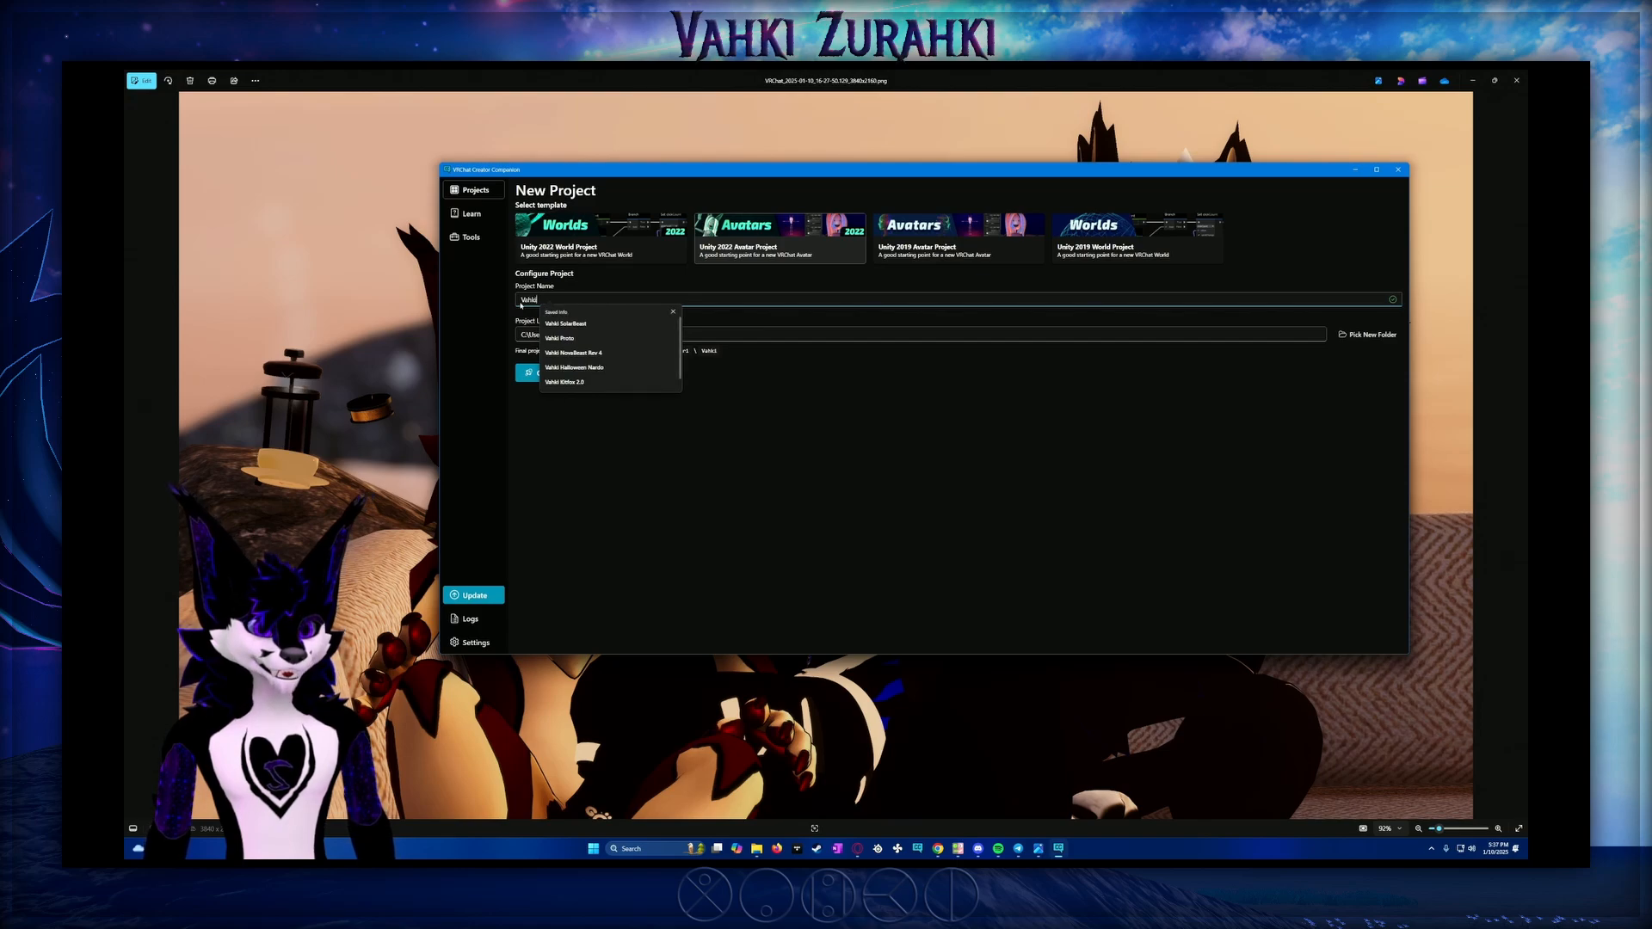
type(" Vulper 2.04")
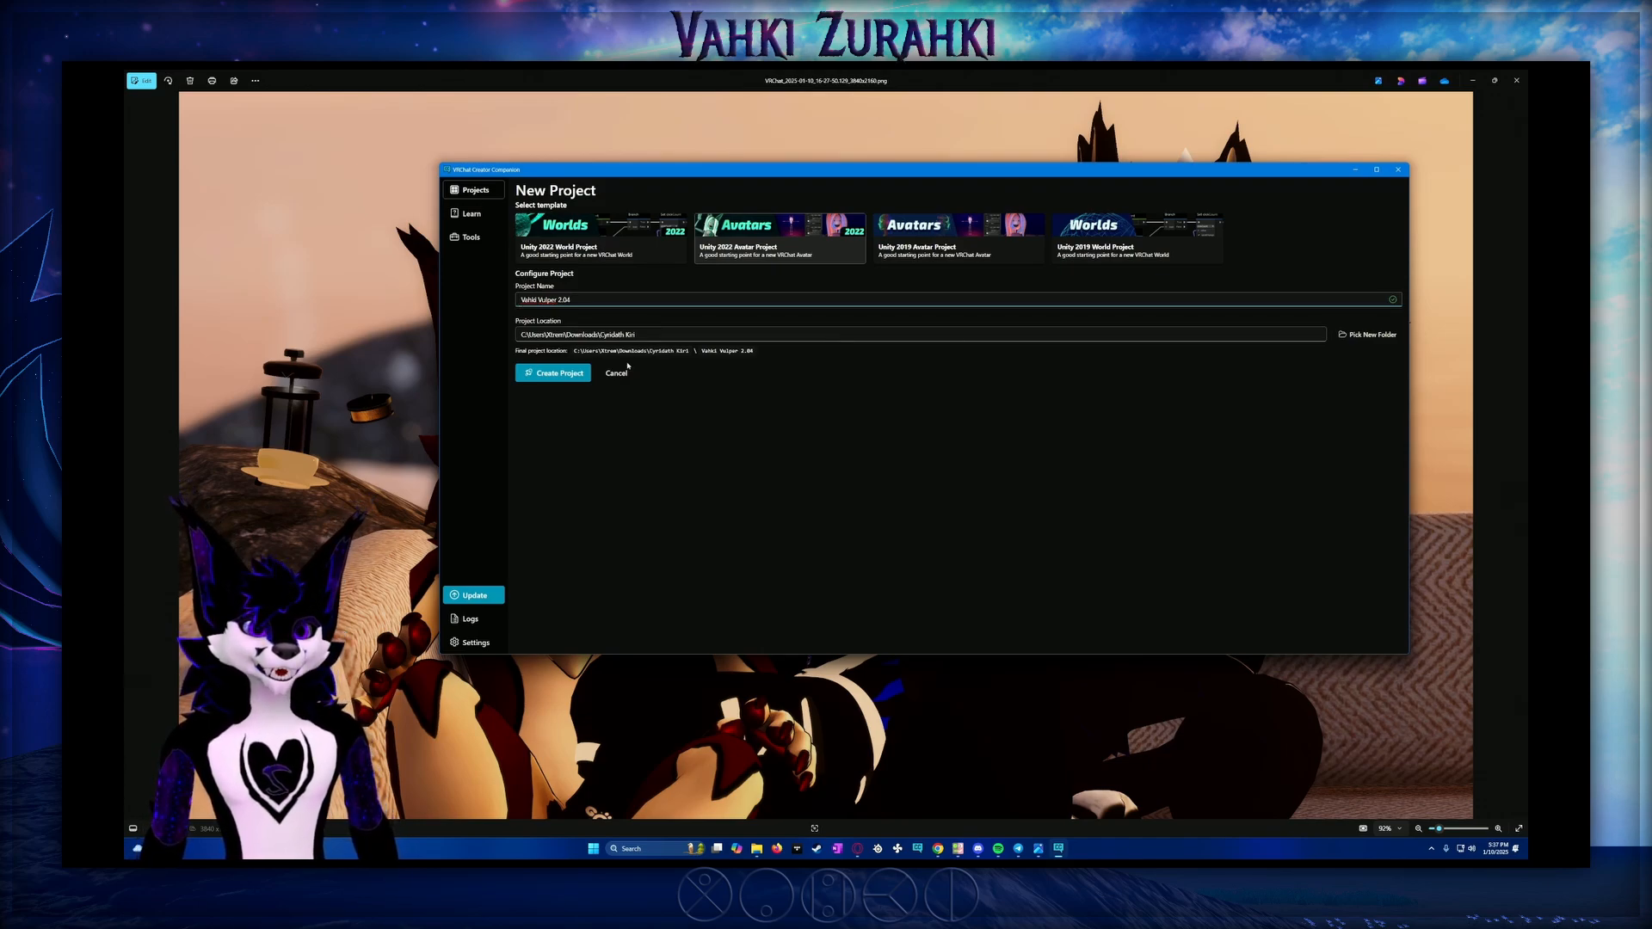
left_click(581, 374)
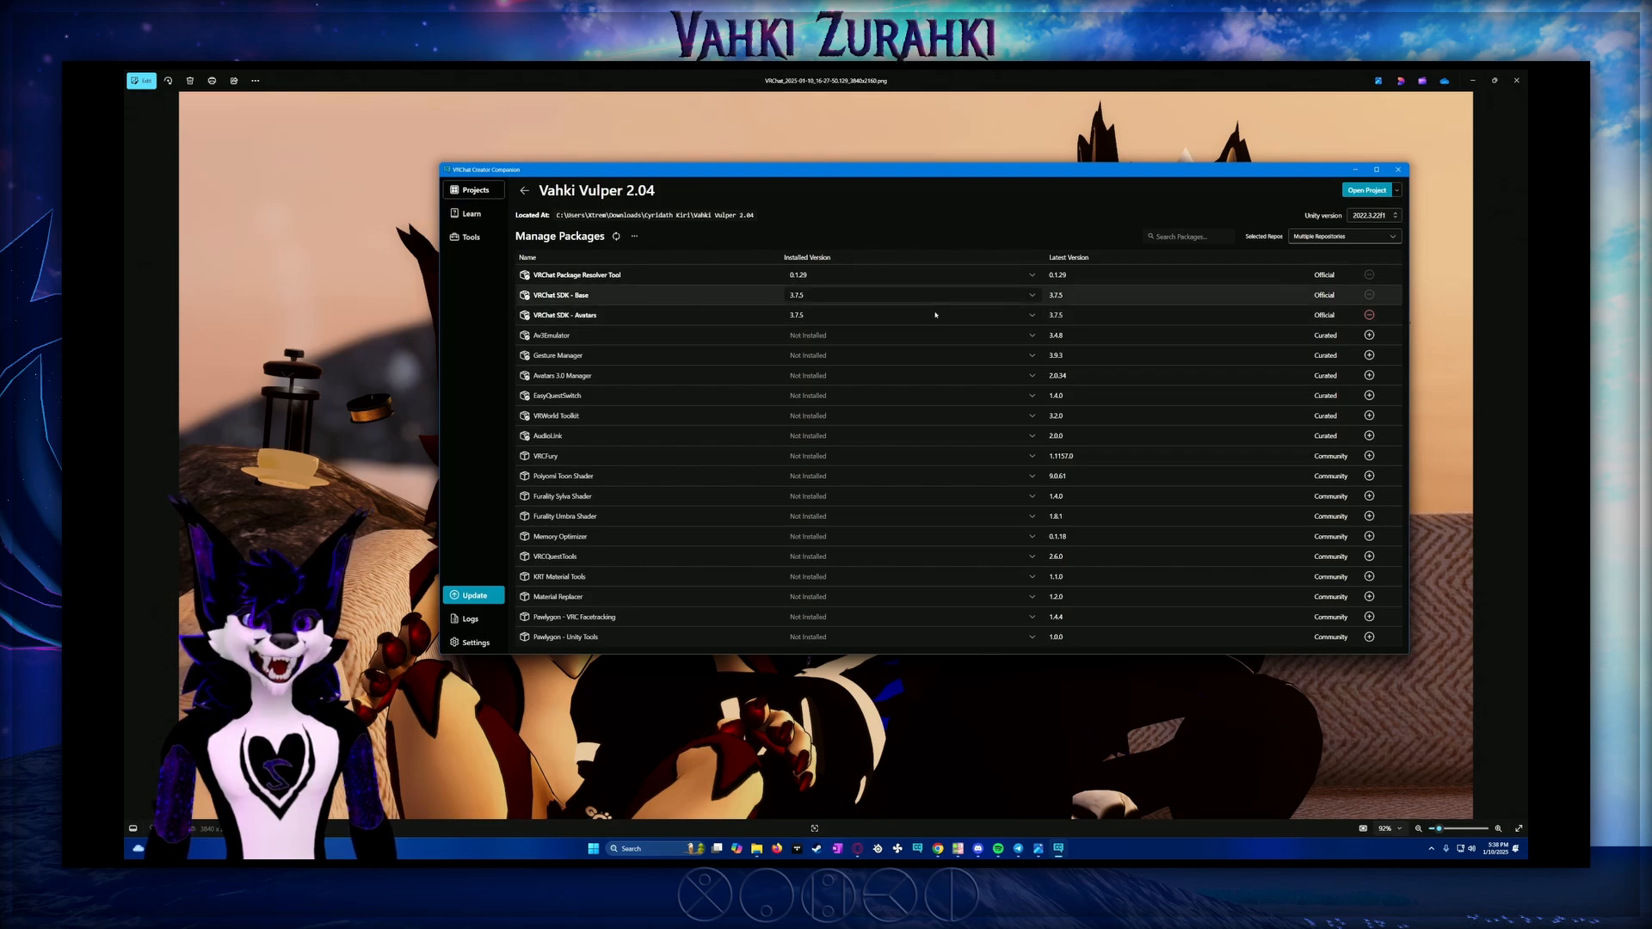
Add Gesture Manager 3.9.3, AudioLink 2.0.0 and VRCFury 1.1157.0 to the project and open it in Unity
left_click(843, 356)
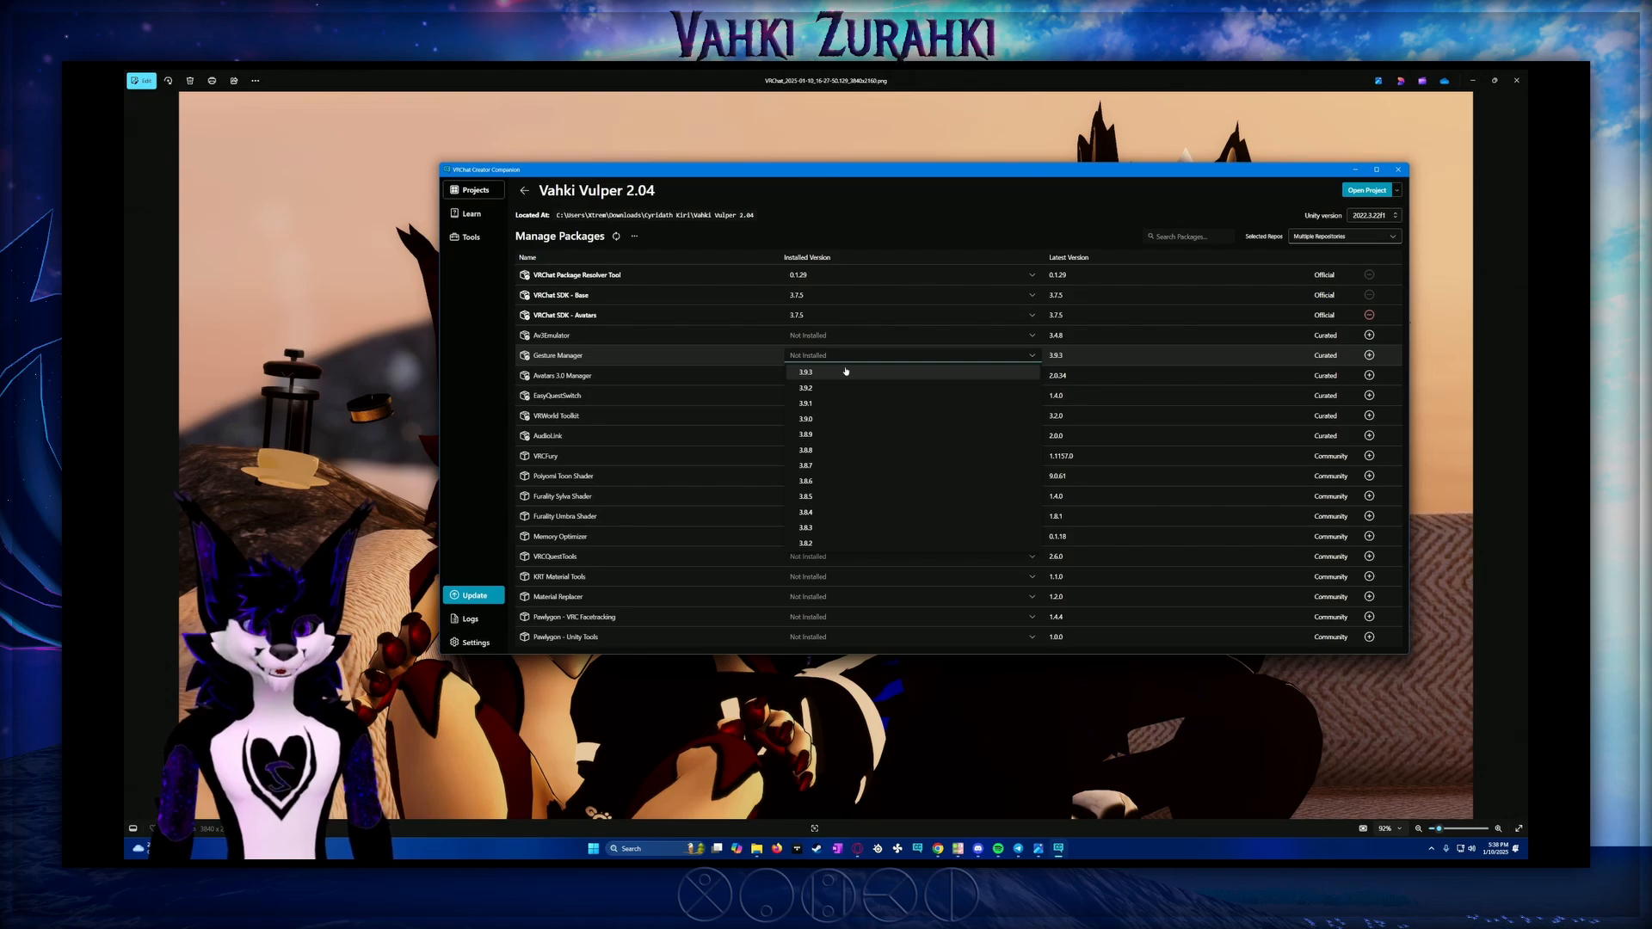
left_click(846, 370)
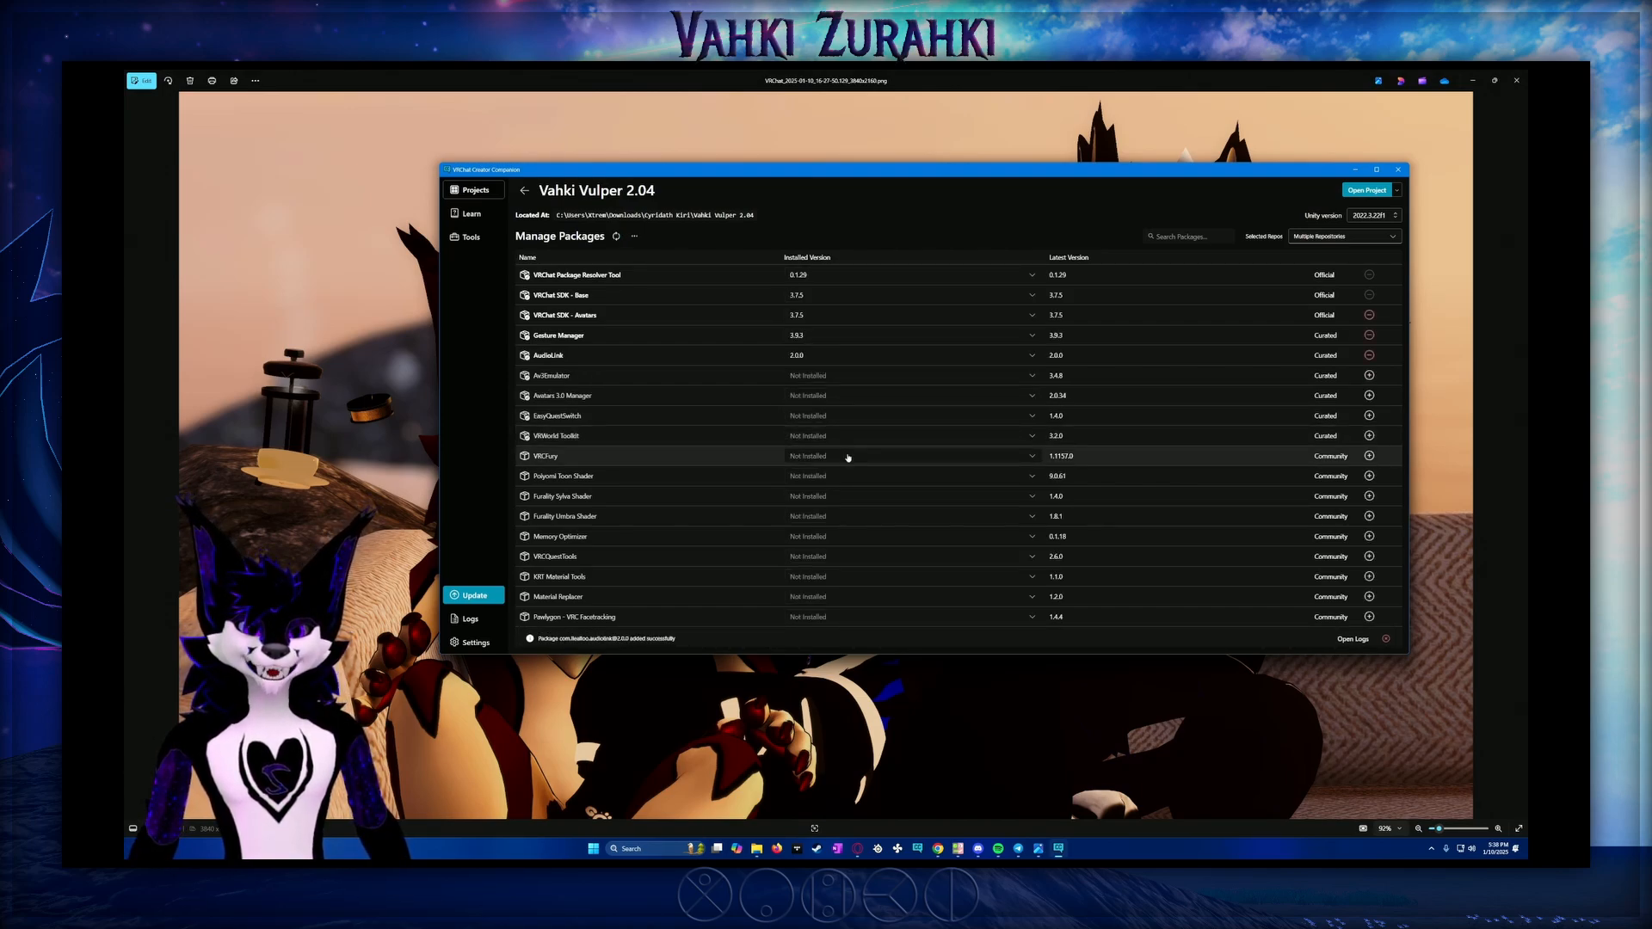
left_click(847, 457)
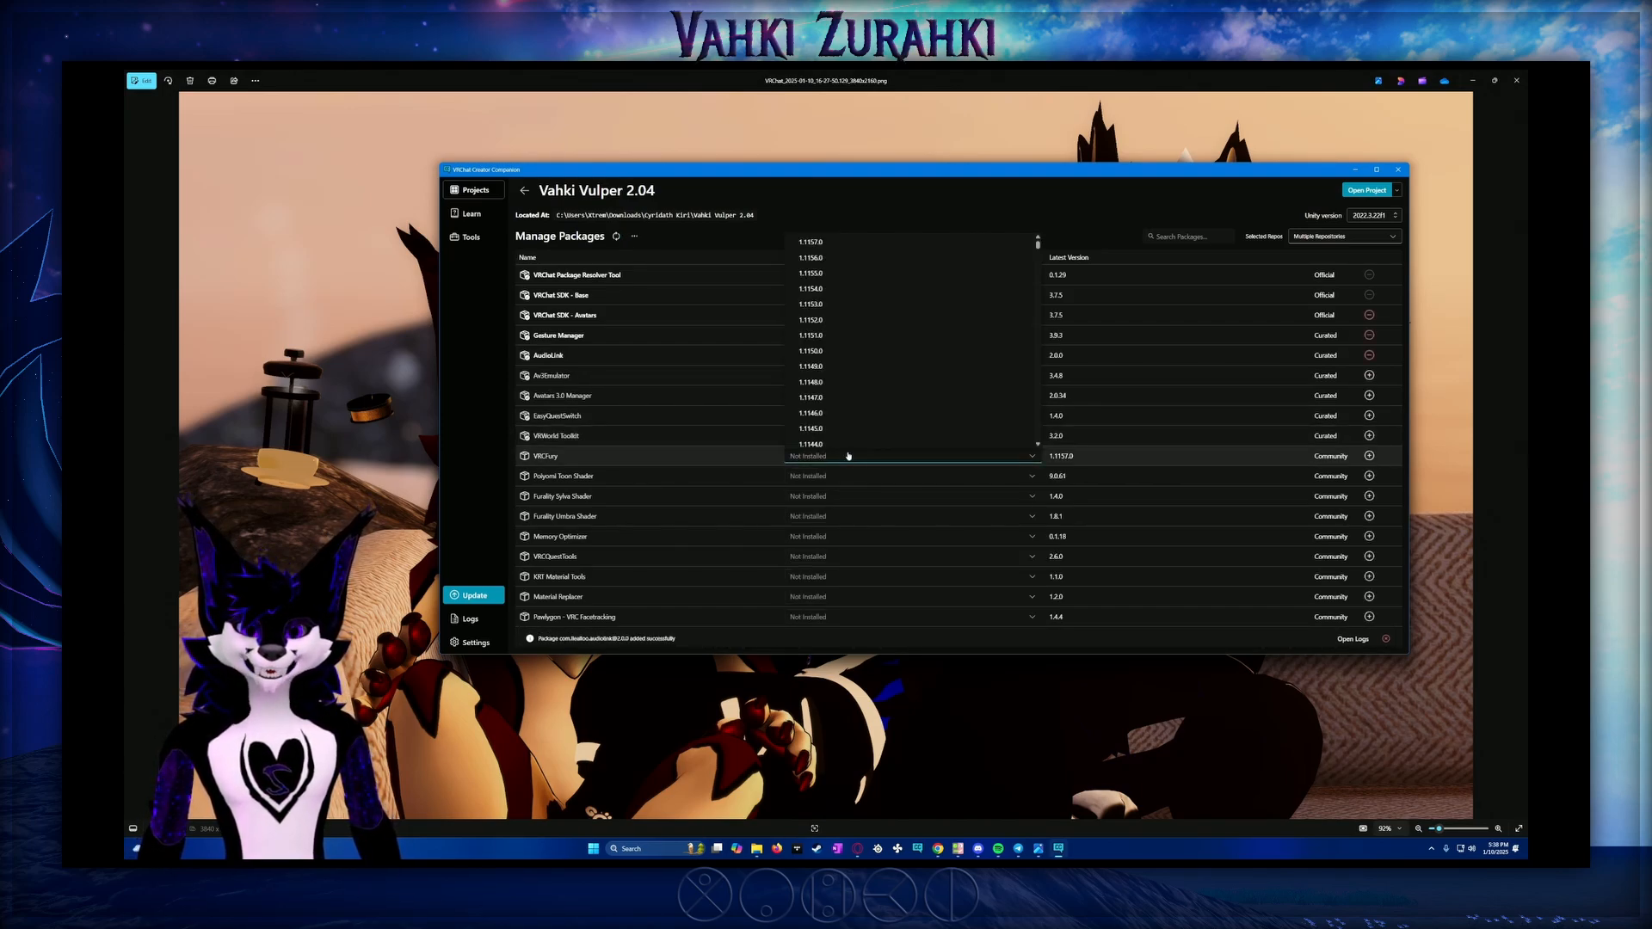
left_click(843, 245)
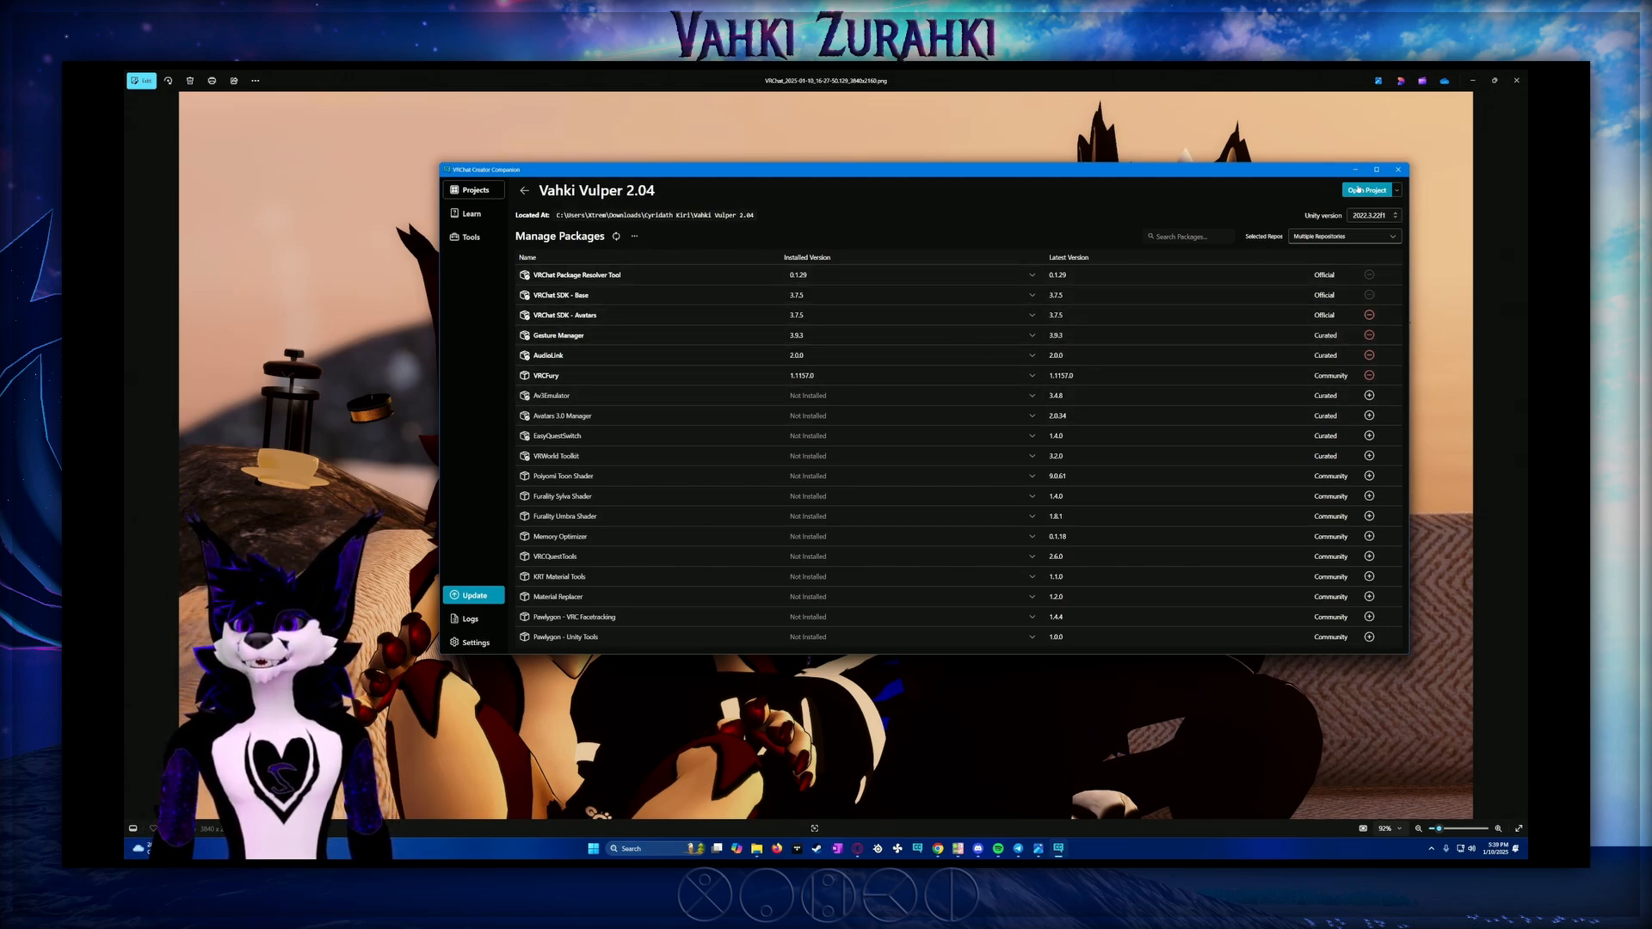
left_click(1373, 190)
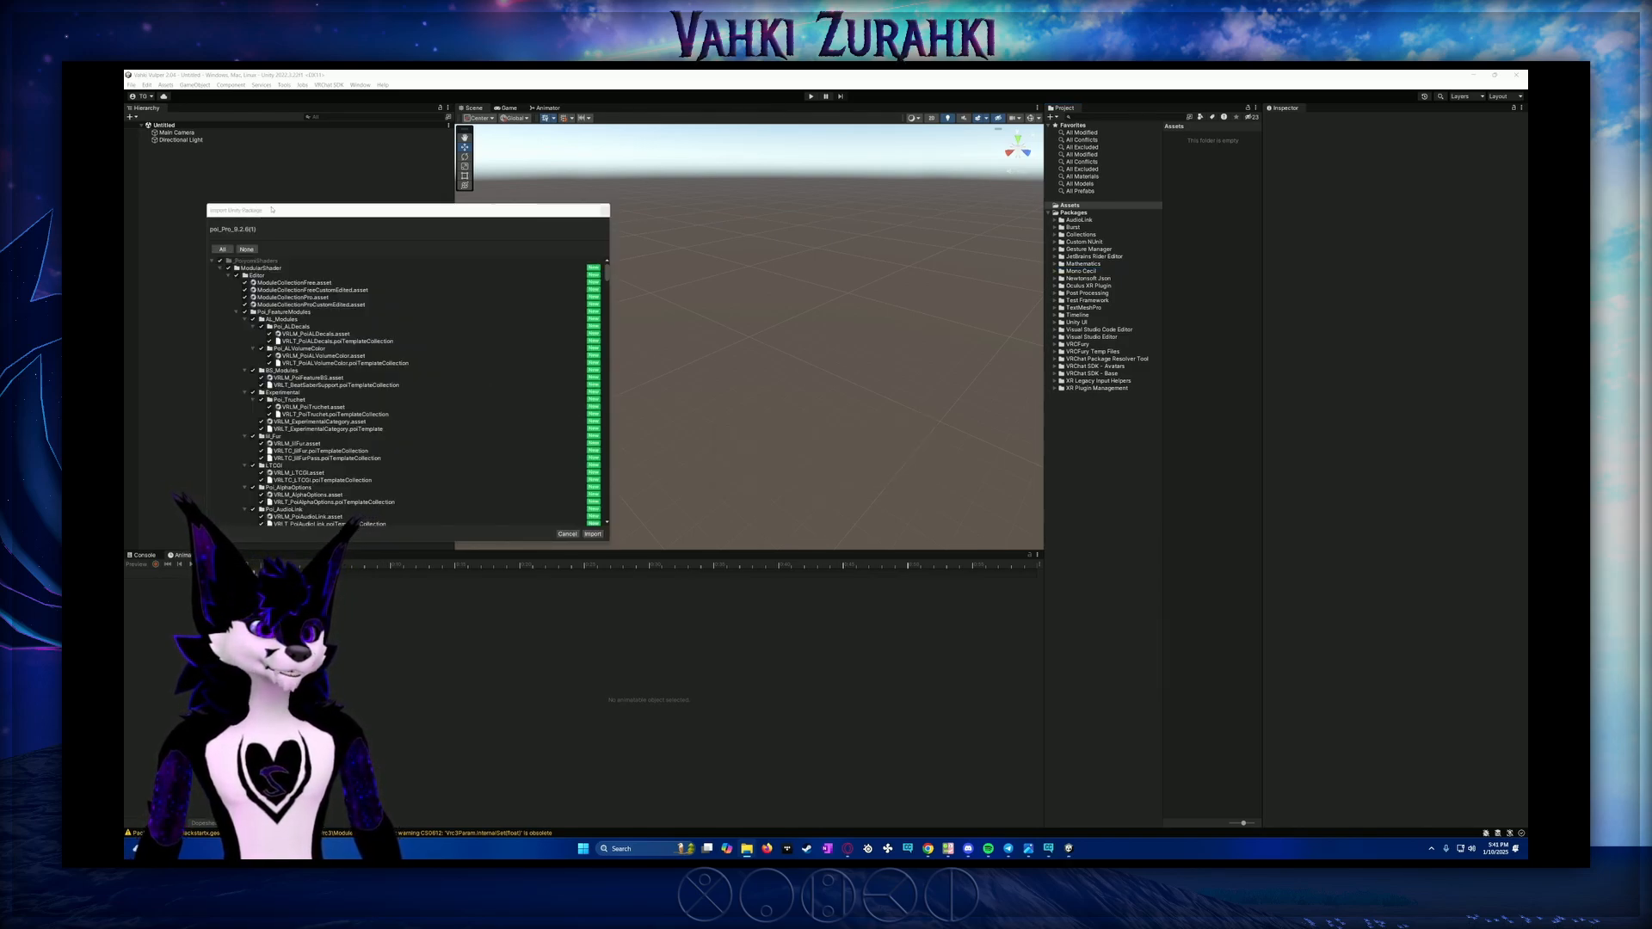
Review the contents of the poi_Pro shader package and import all of it into the project
scroll(367, 319, "down", 15)
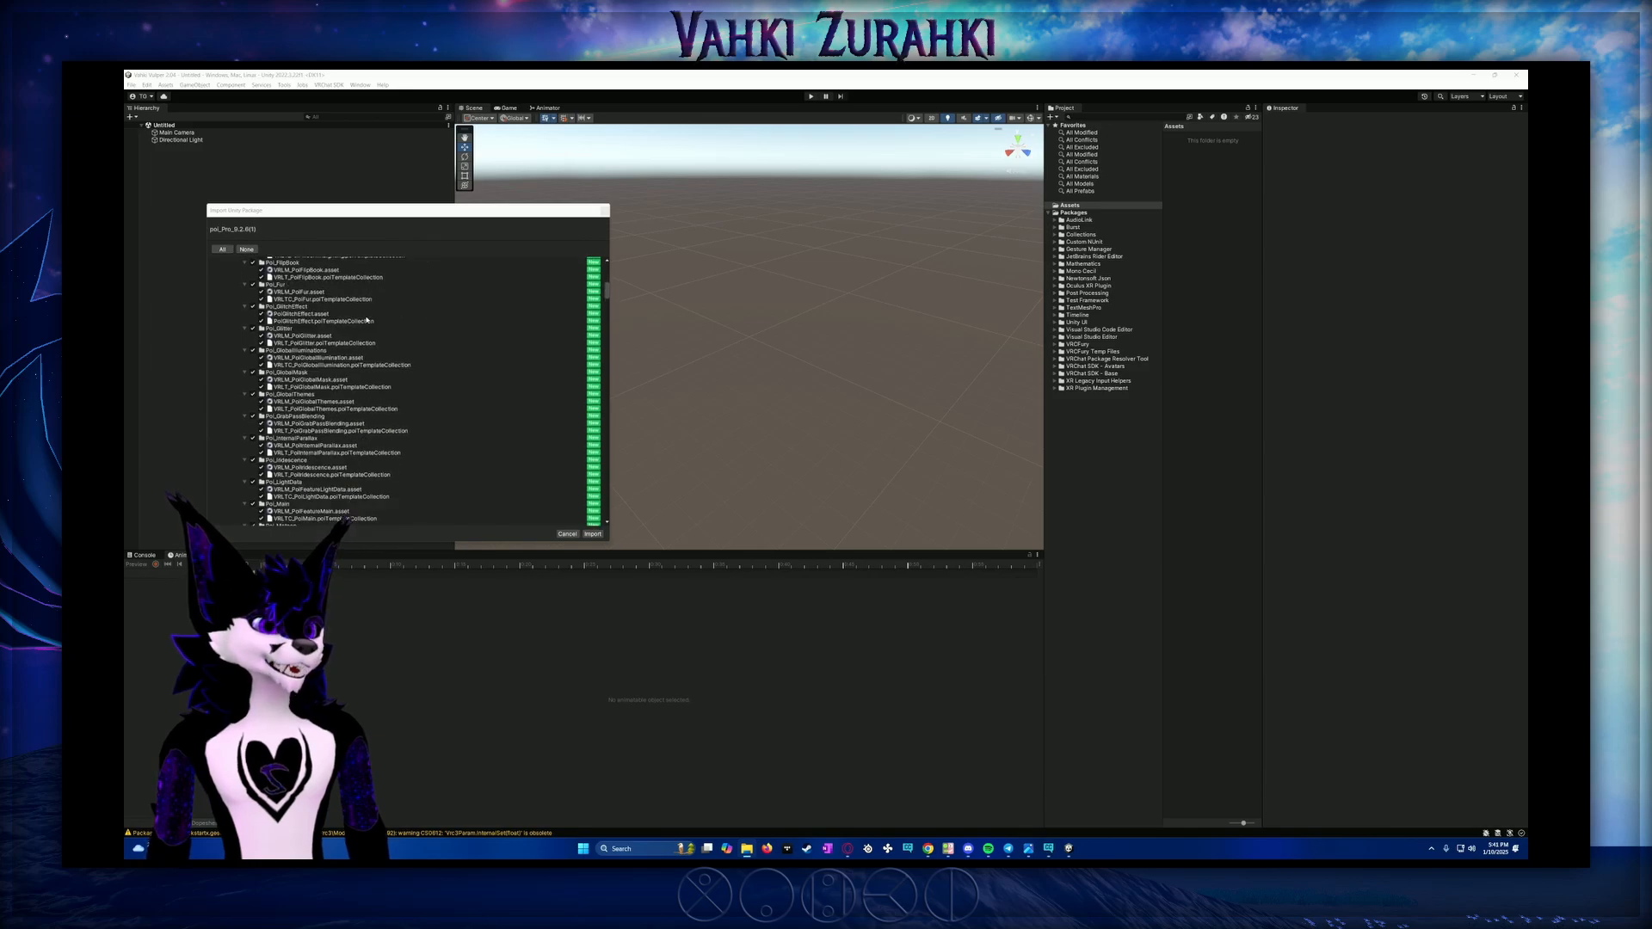
scroll(367, 319, "up", 15)
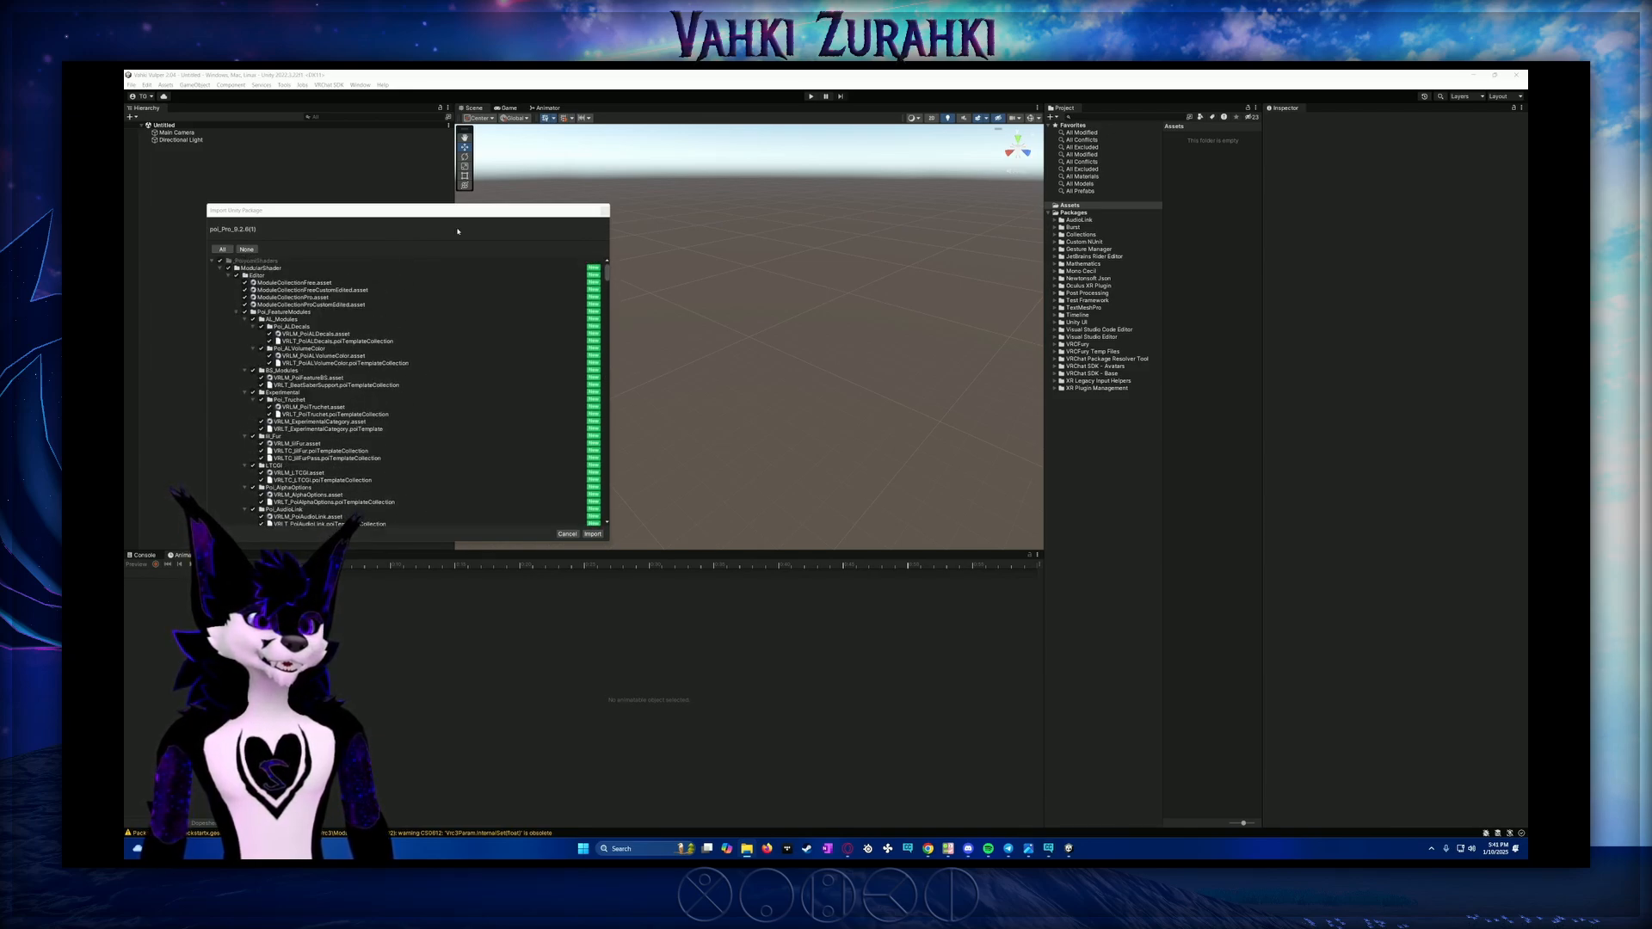
left_click(593, 534)
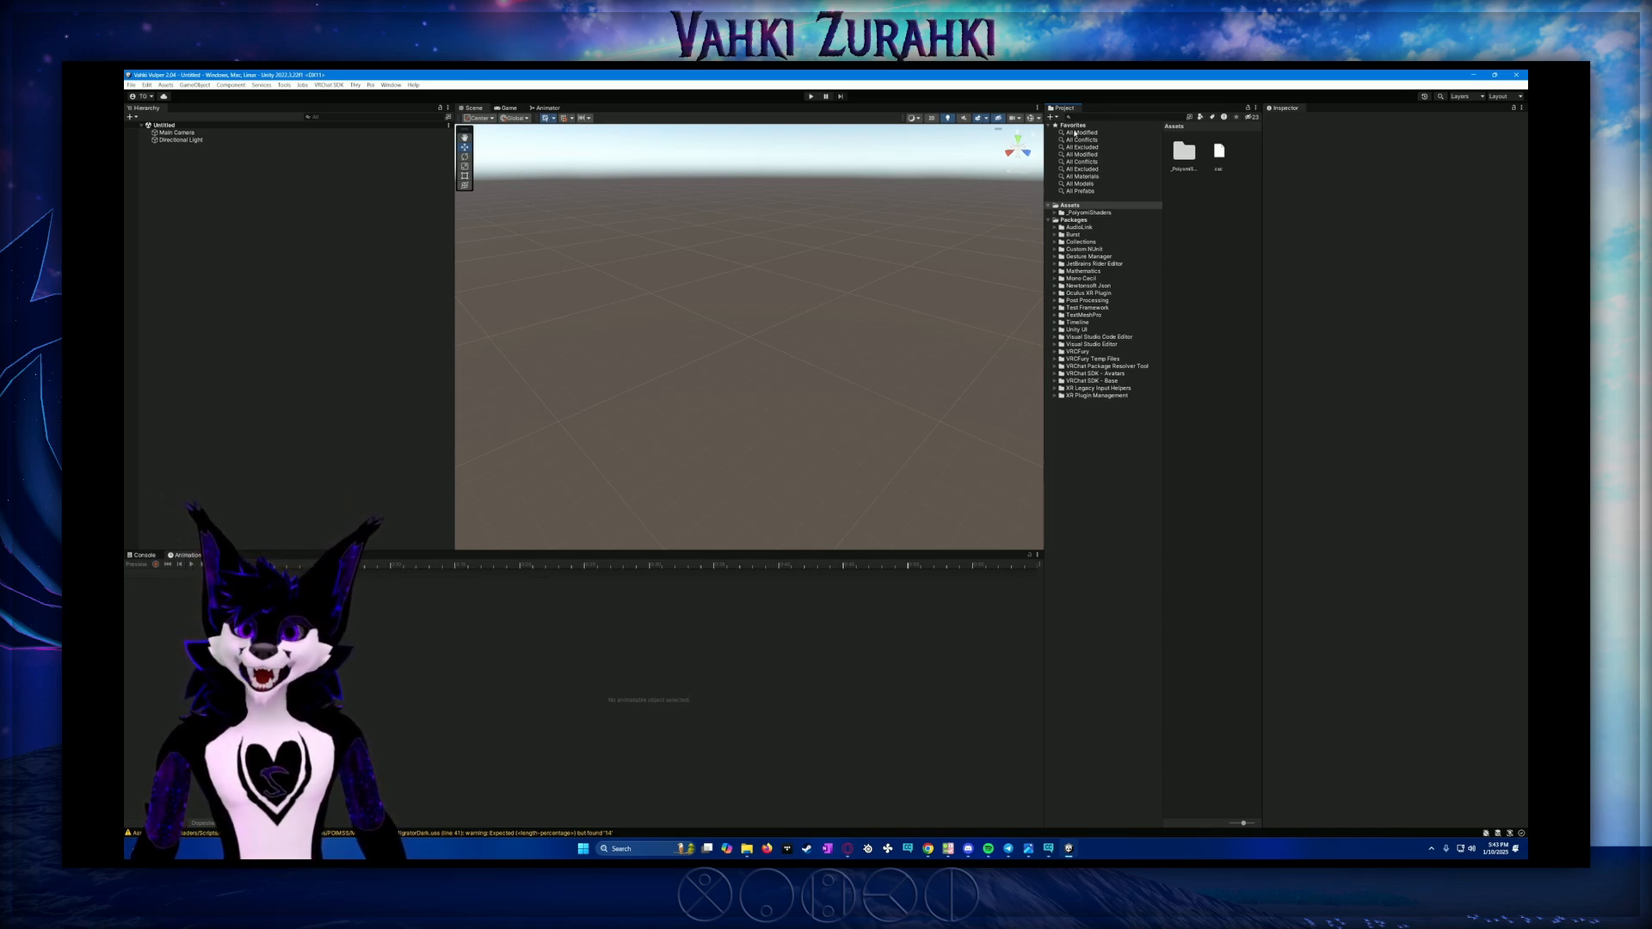
Dock the Project window between the Scene view and the Inspector, and resize the neighbouring panels to give it more width
left_click_drag(1068, 109, 469, 447)
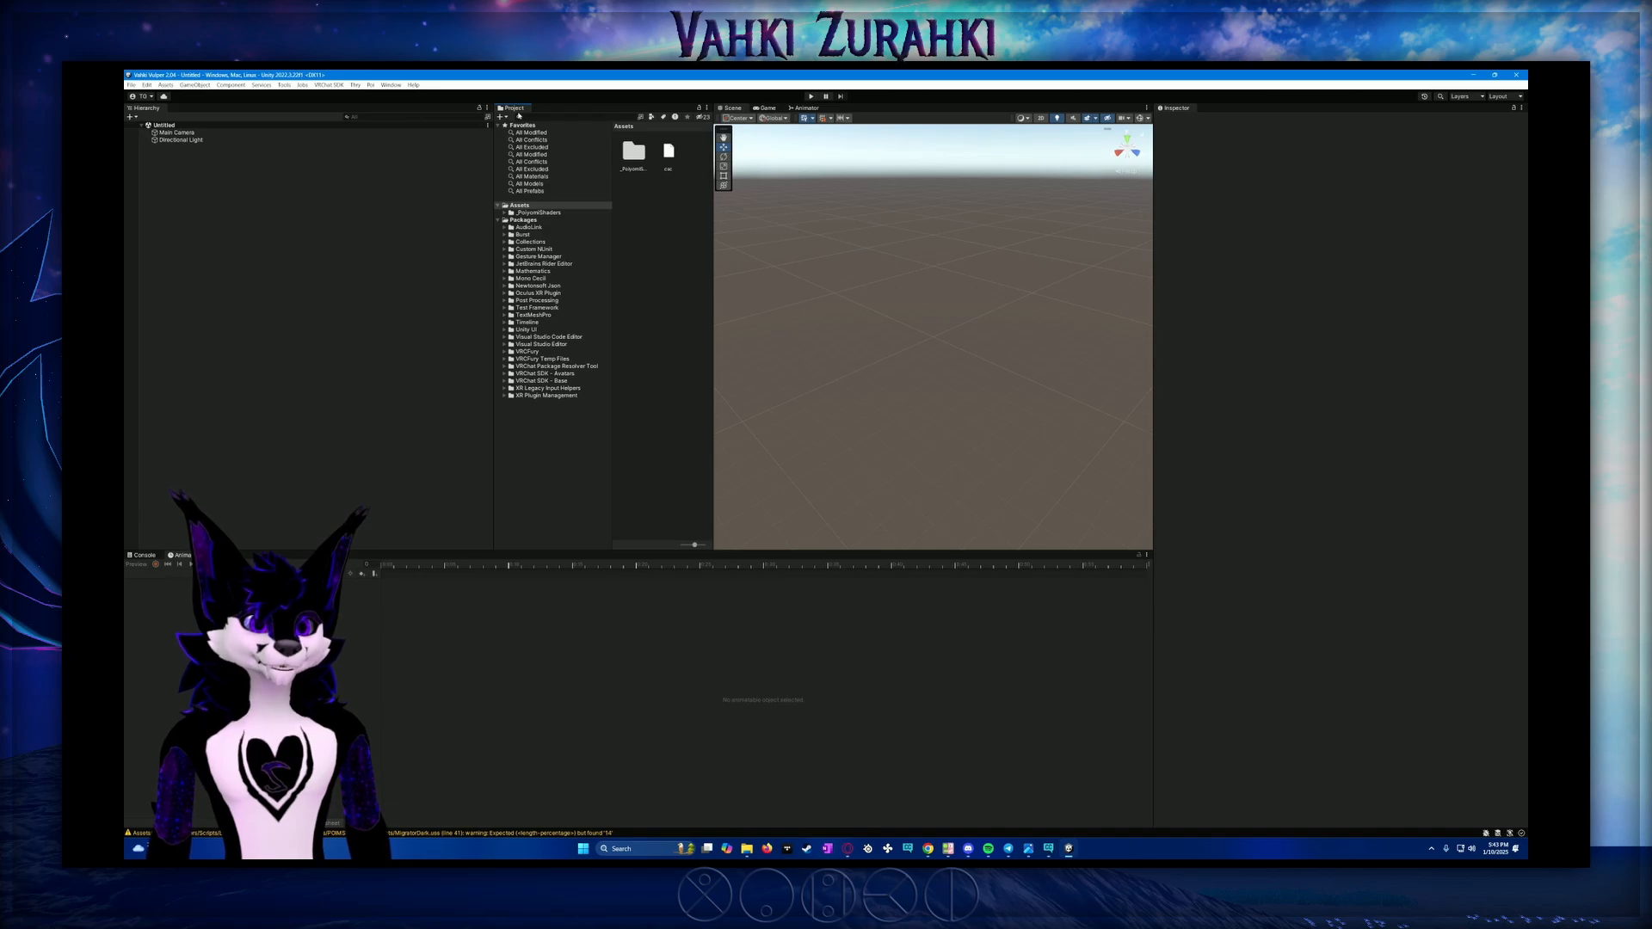
left_click_drag(513, 108, 1089, 348)
left_click_drag(1151, 124, 1368, 193)
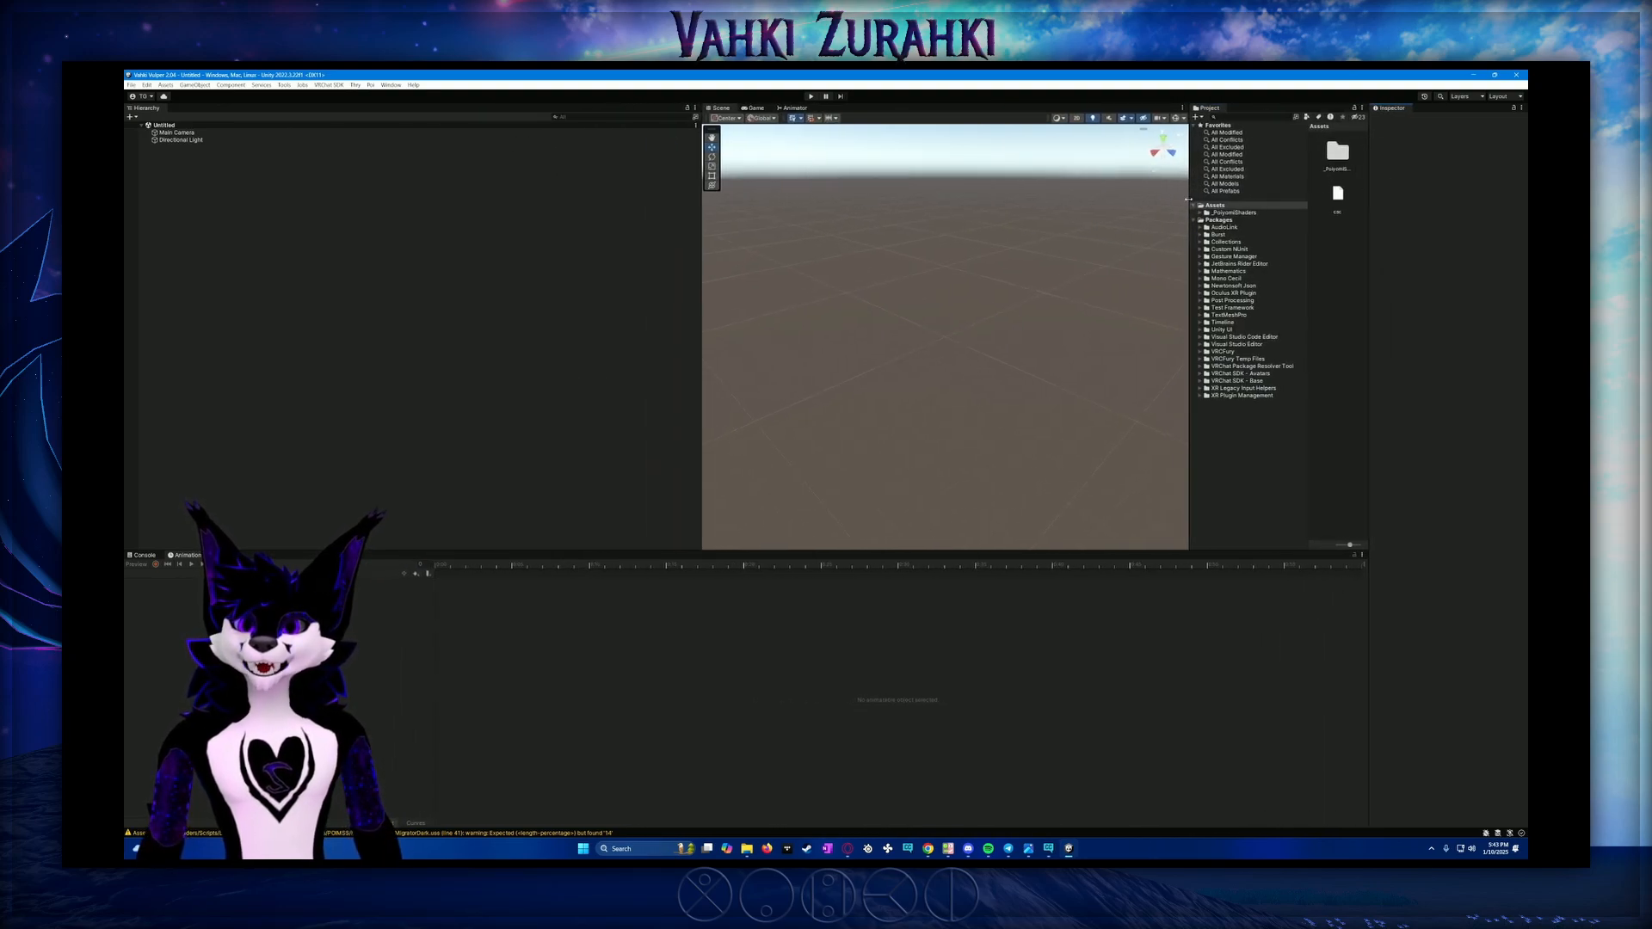
left_click_drag(1188, 199, 1149, 201)
left_click_drag(702, 251, 455, 250)
left_click_drag(1149, 206, 1062, 217)
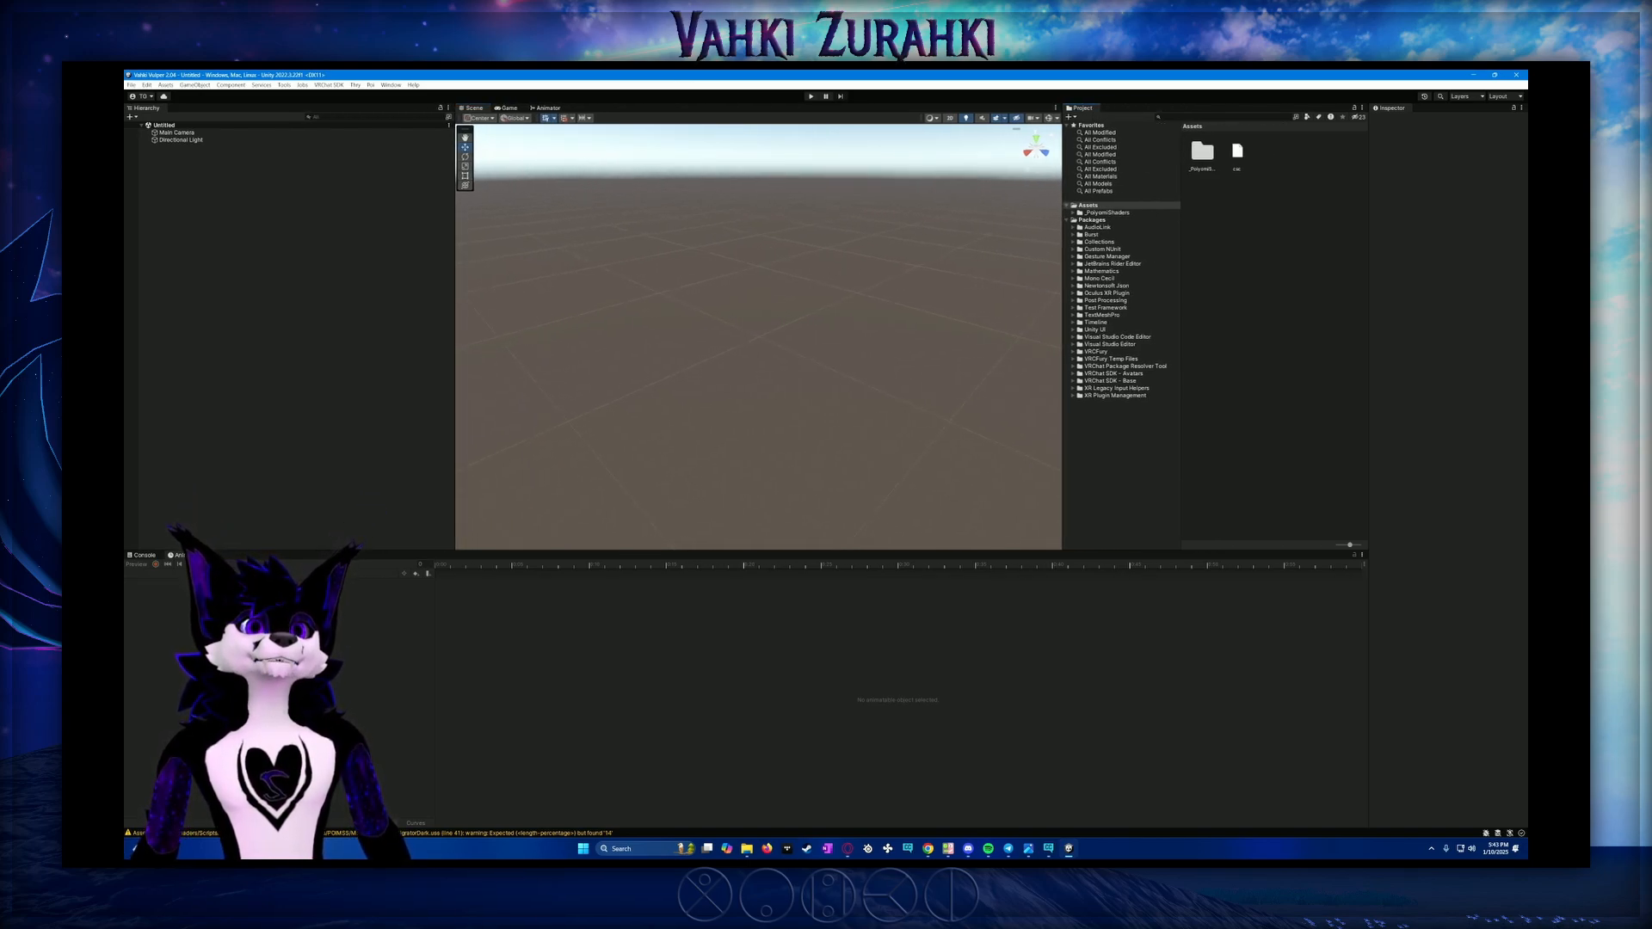
Import the complete Vulper_v2.04 - Ice package into the project's assets
left_click_drag(1127, 275, 1213, 255)
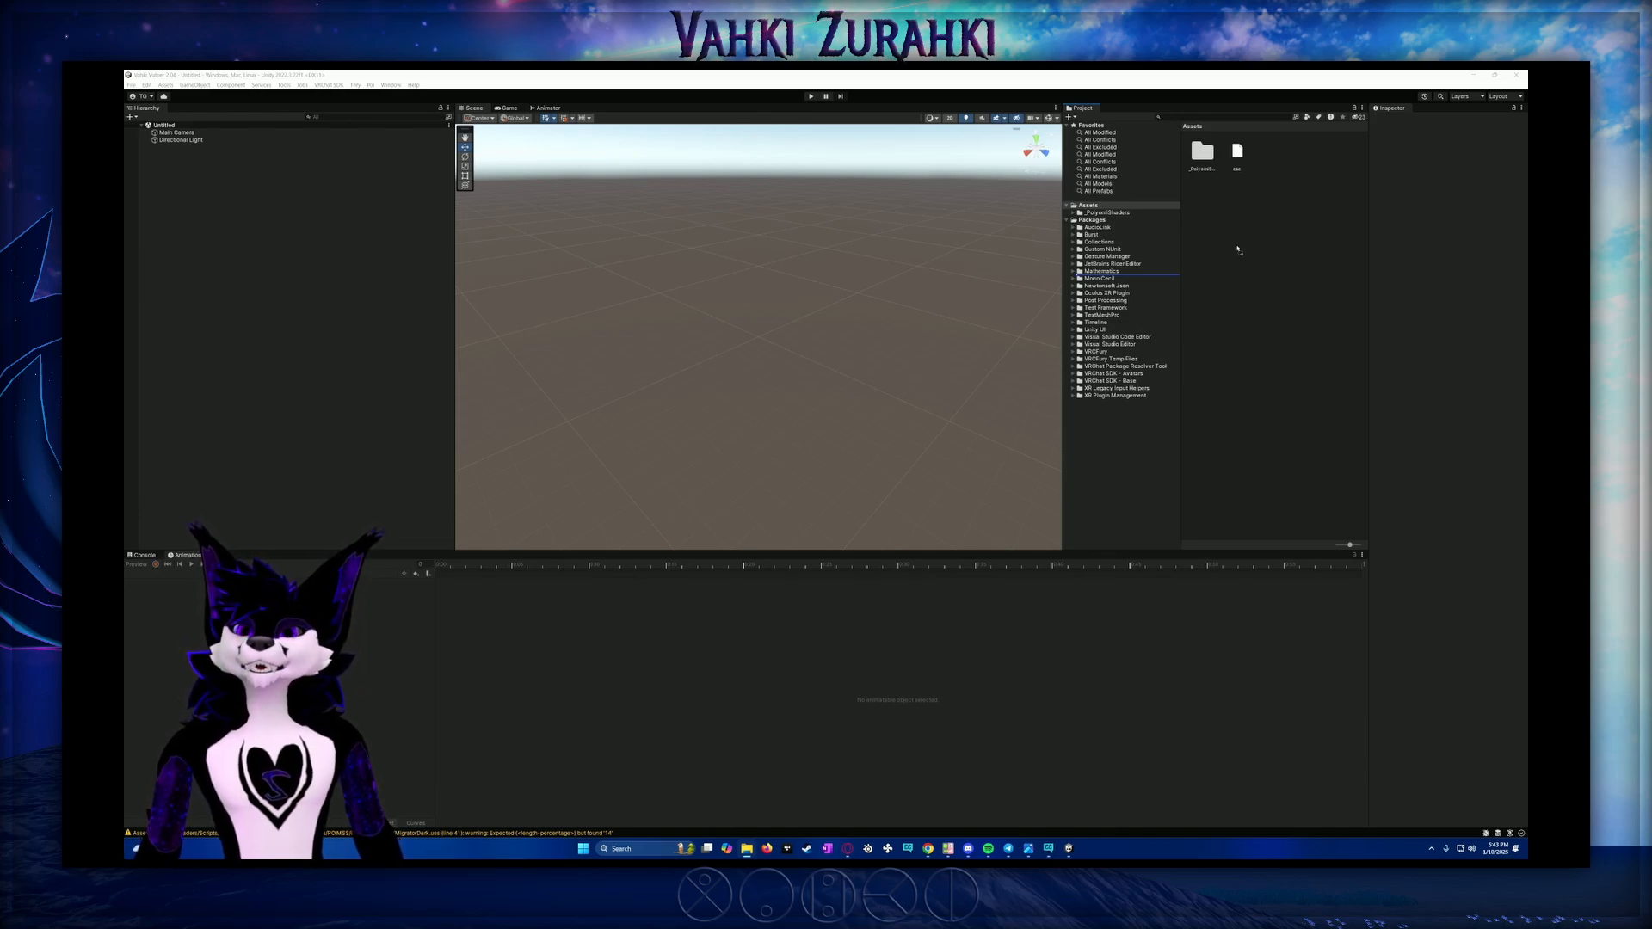
left_click_drag(1262, 240, 1261, 234)
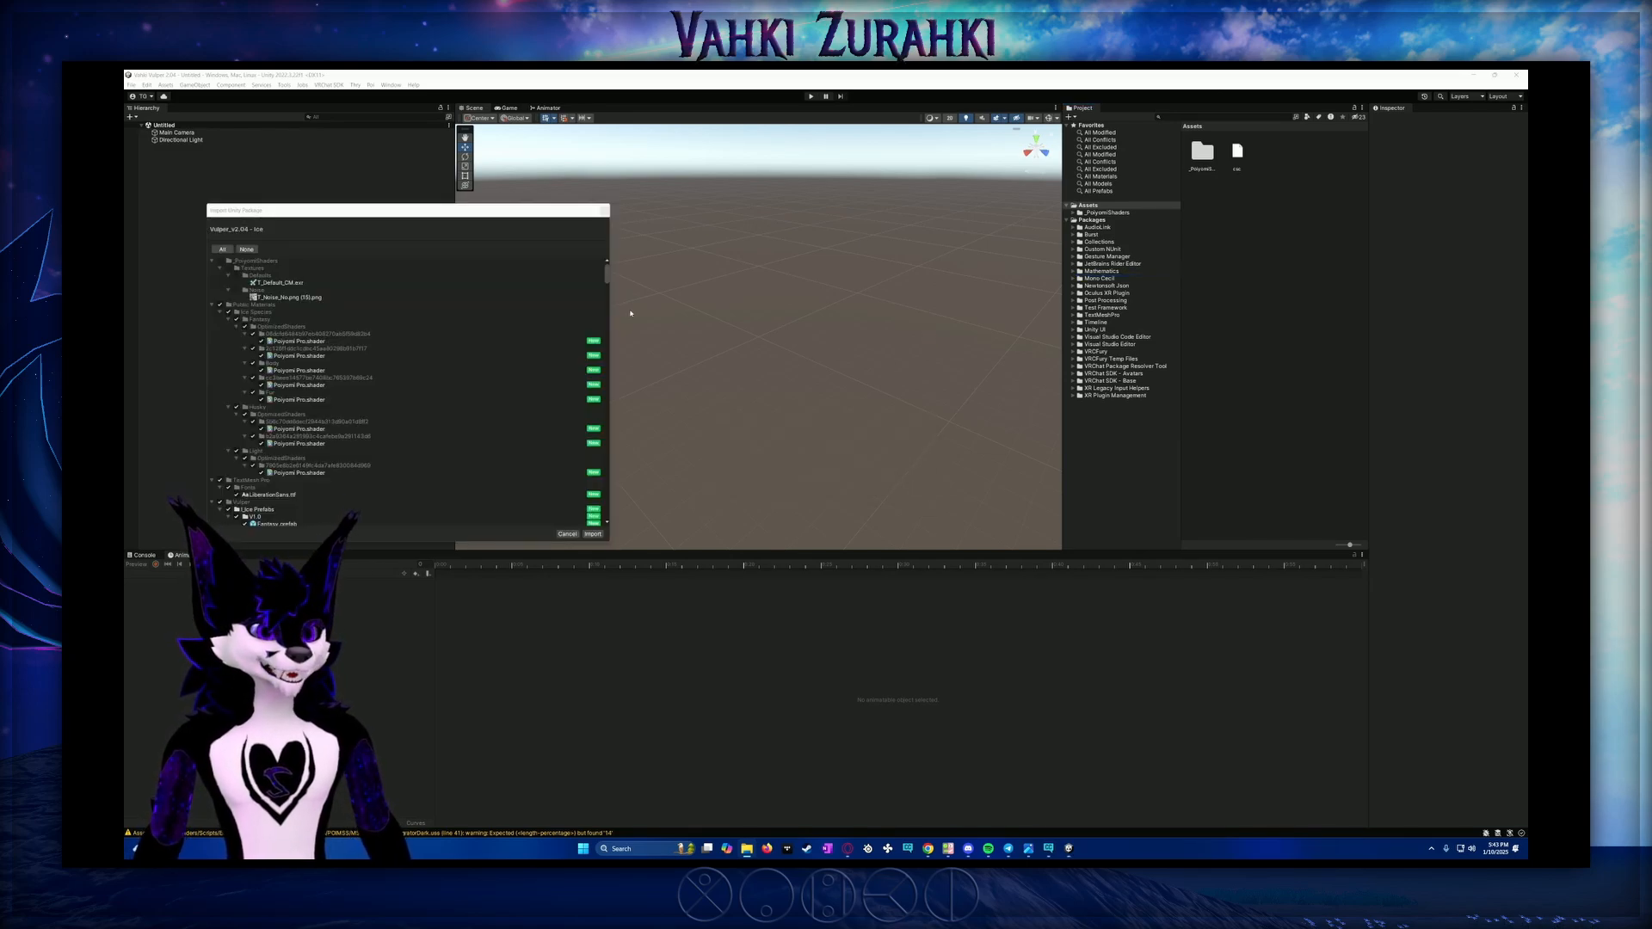
left_click_drag(516, 217, 794, 207)
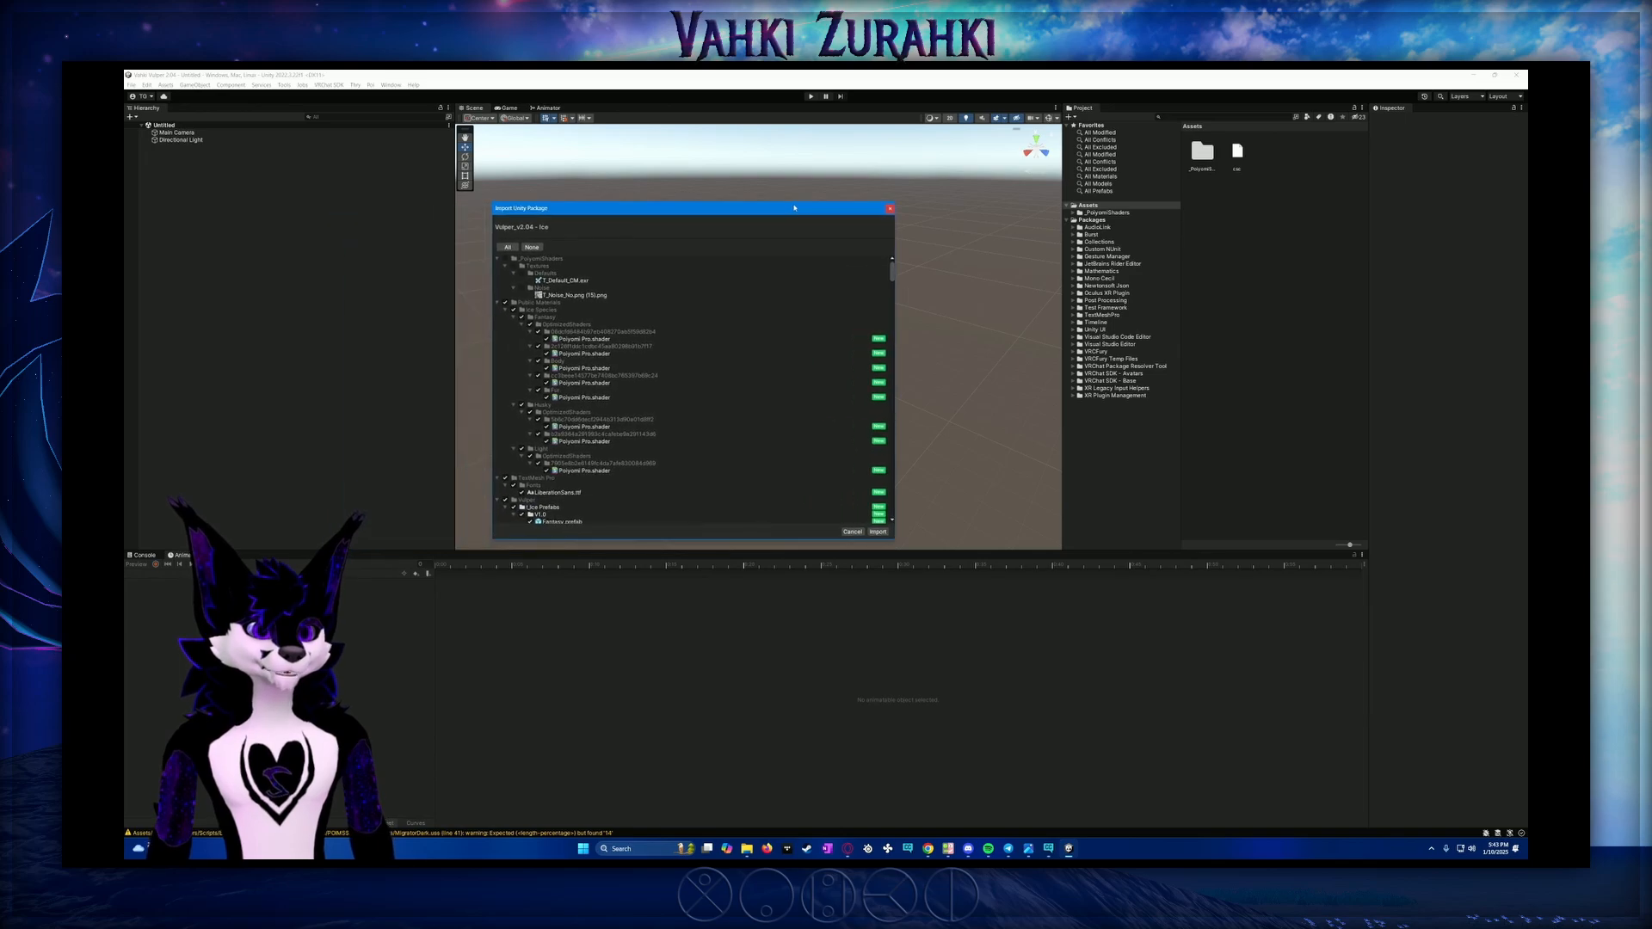
left_click(878, 531)
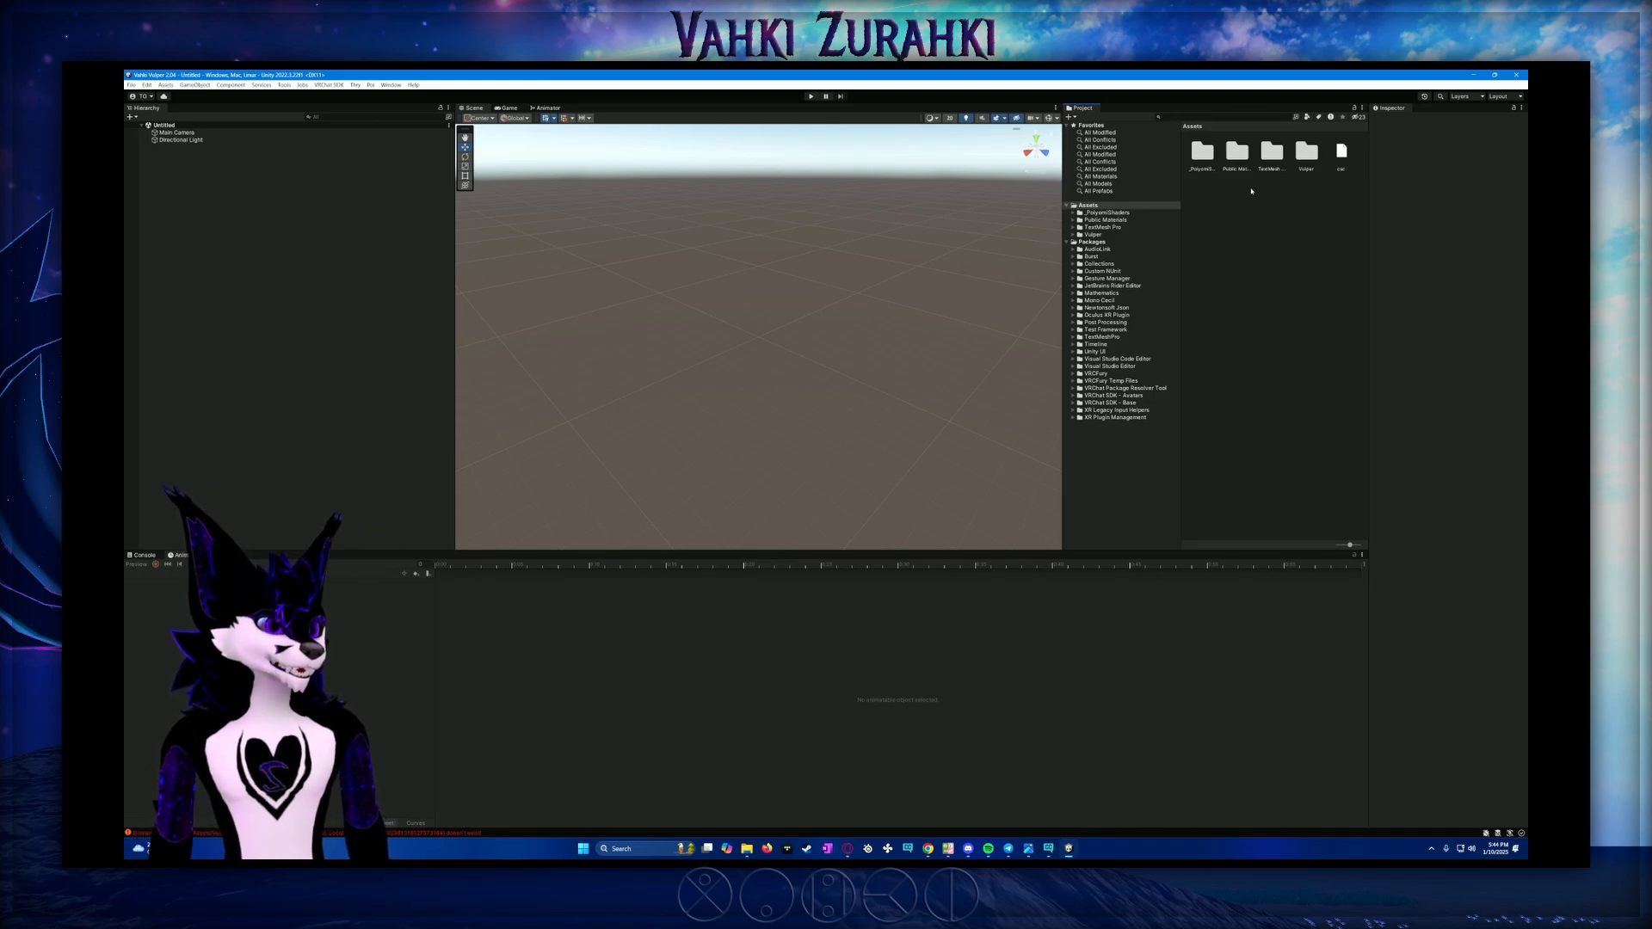
Open the Vulper assets folder and check its Ice scene, Universal scene and NoTexture prefab
double_click(1304, 155)
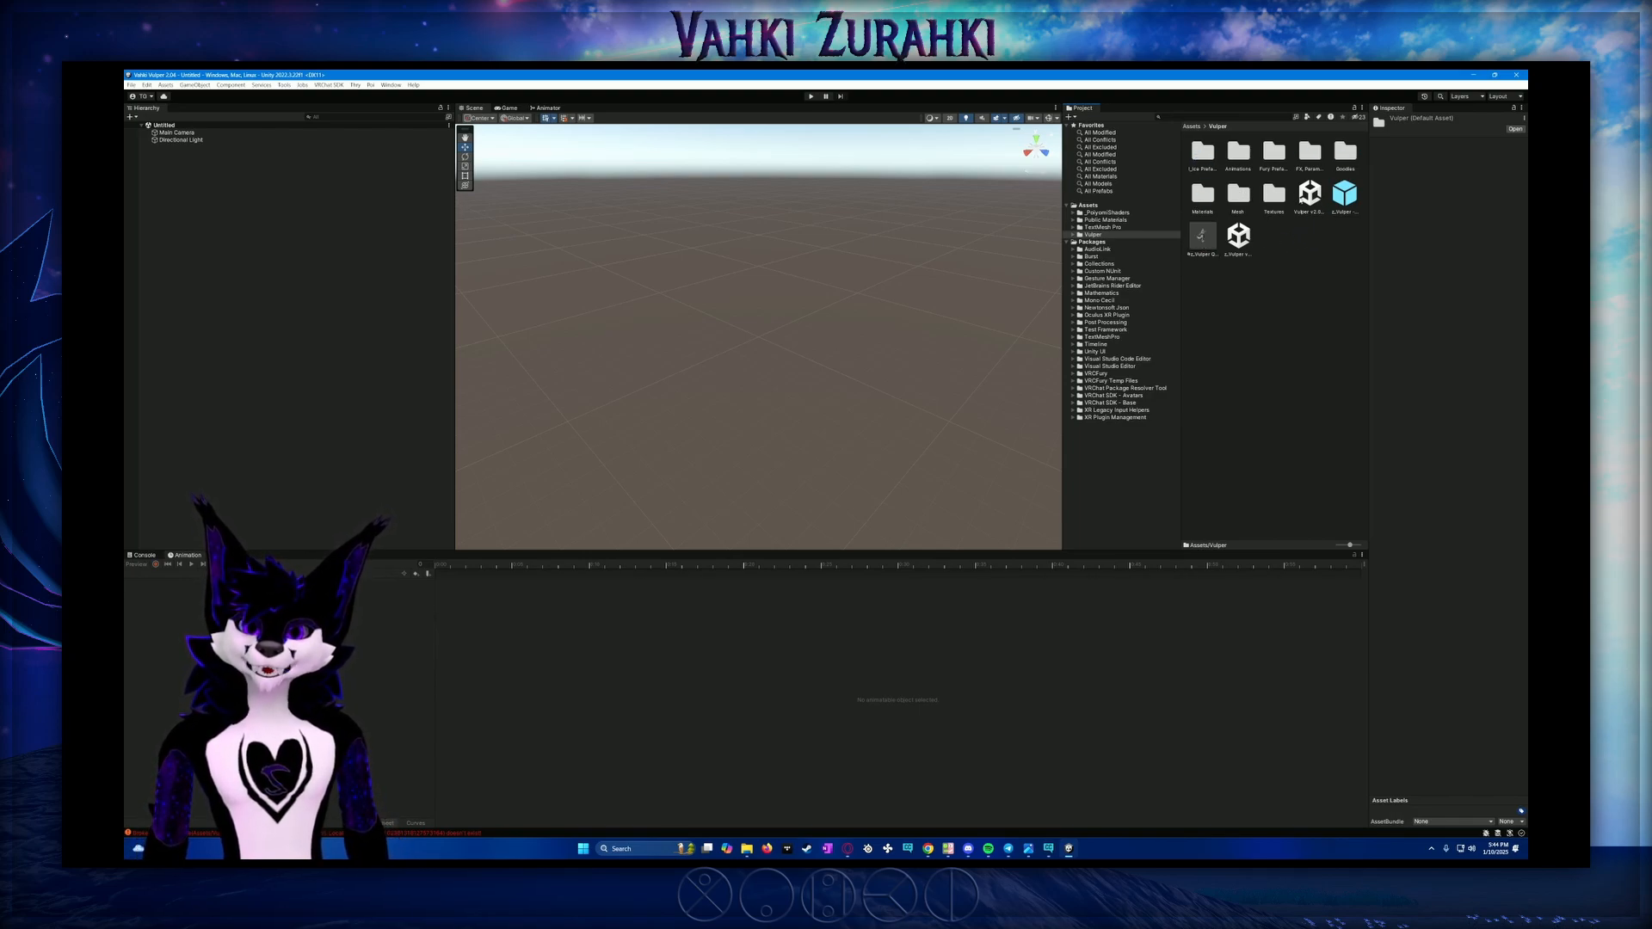
left_click(1308, 198)
left_click(1239, 237)
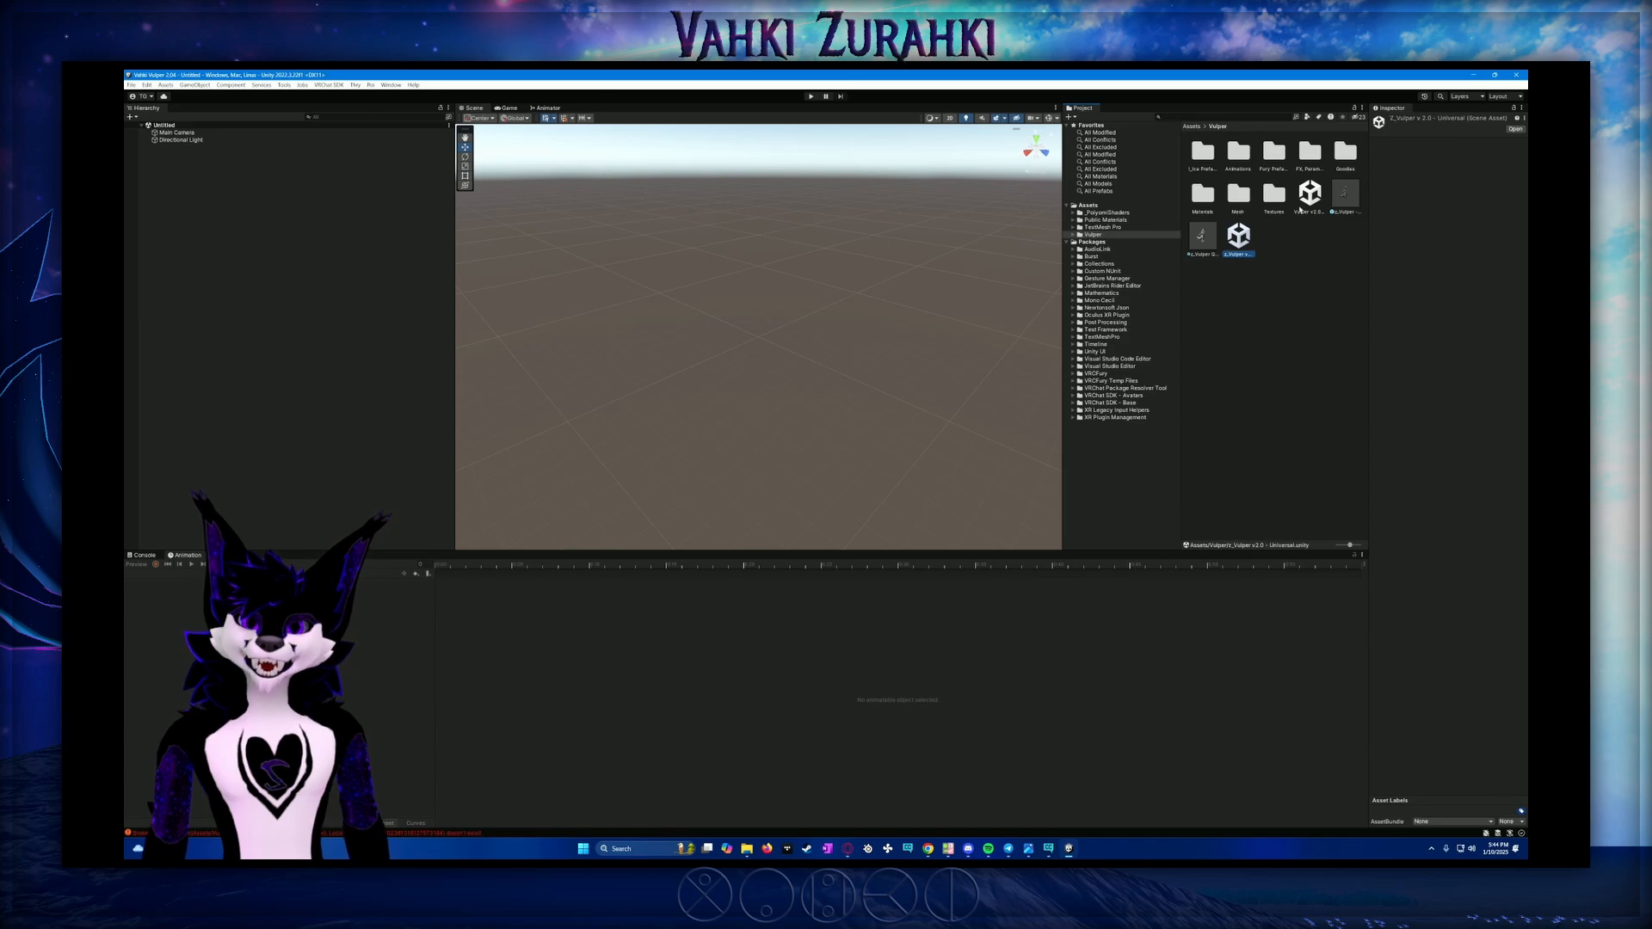
left_click(1304, 200)
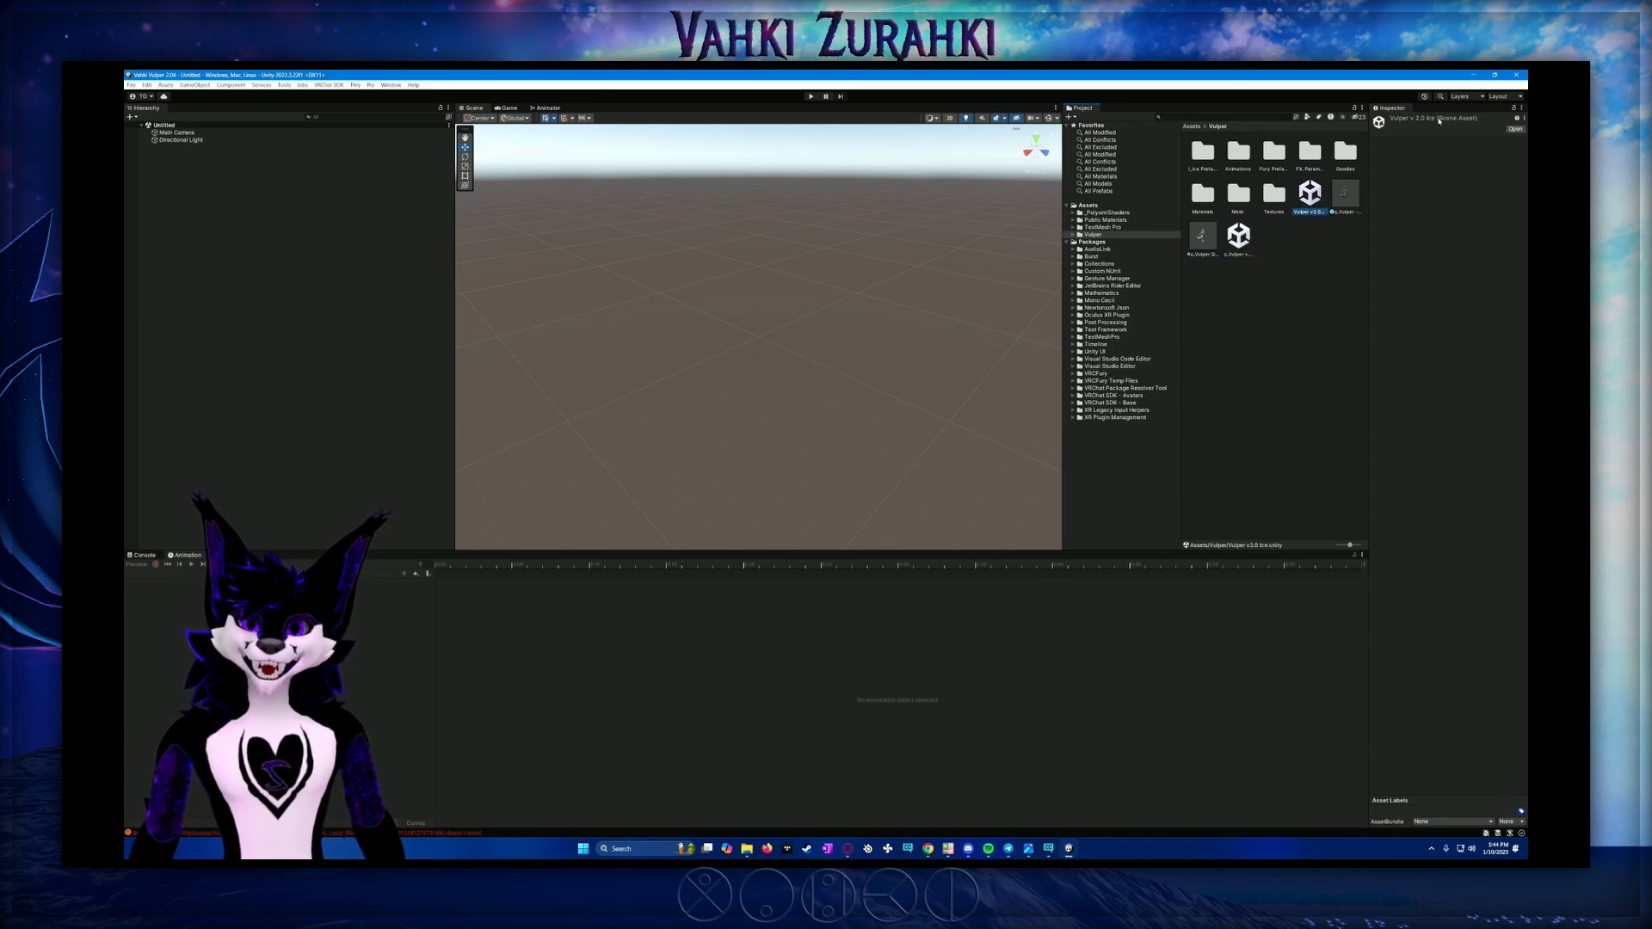
left_click(1346, 194)
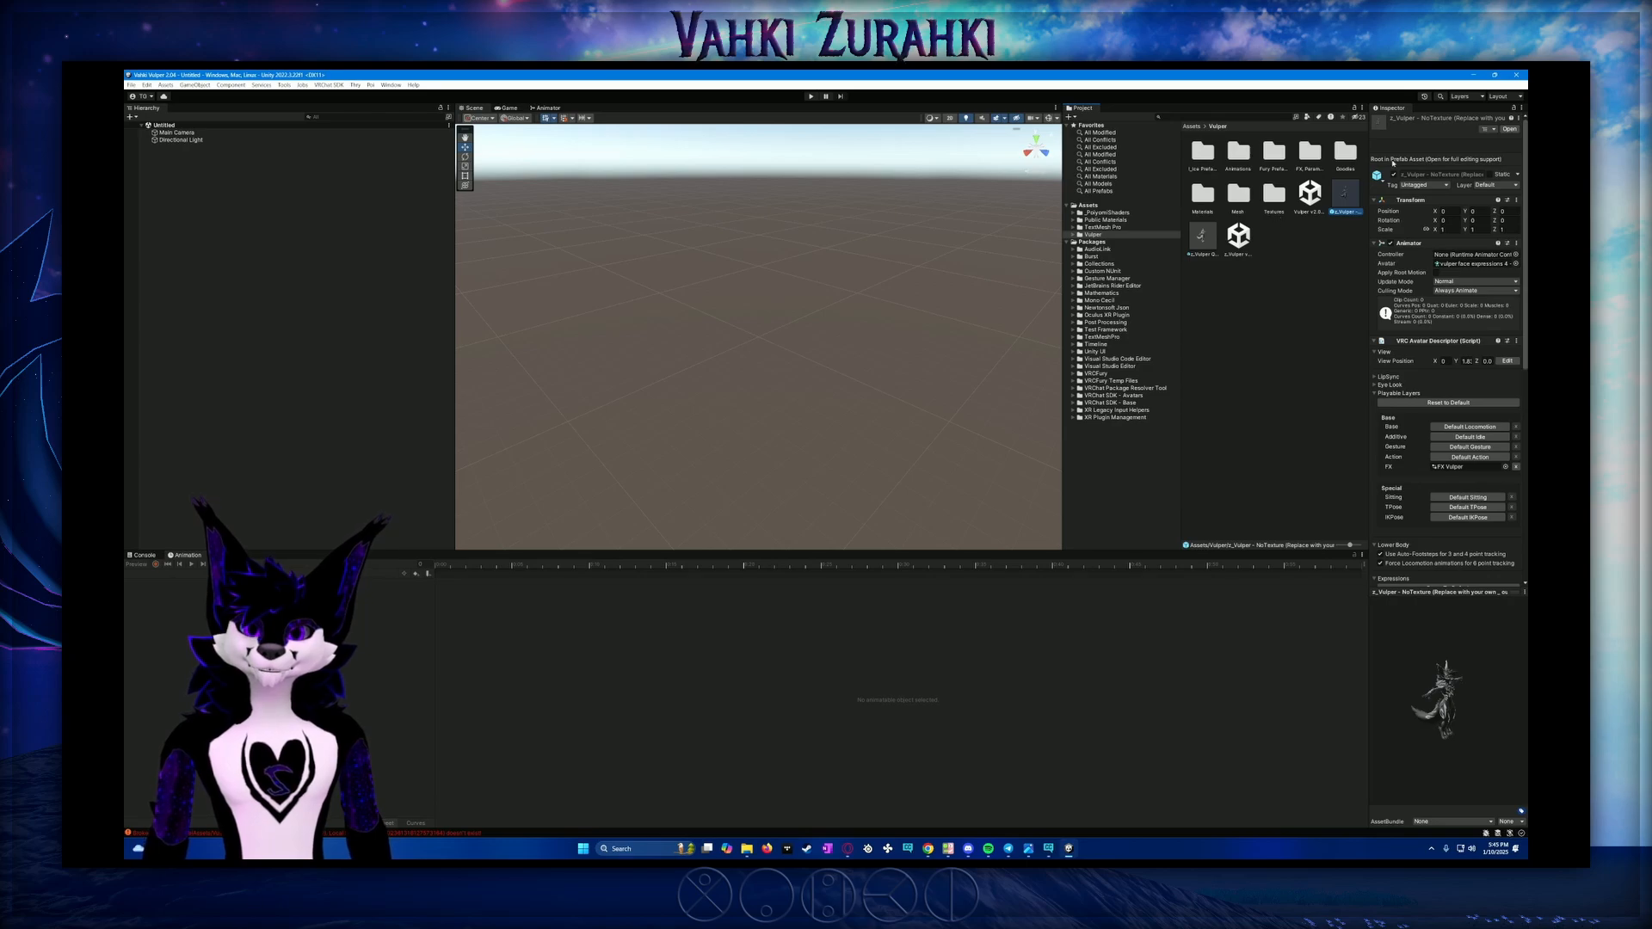
Widen the Inspector and compare the standard Vulper NoTexture prefab with the Quest NoTexture prefab
left_click_drag(1366, 145, 1243, 157)
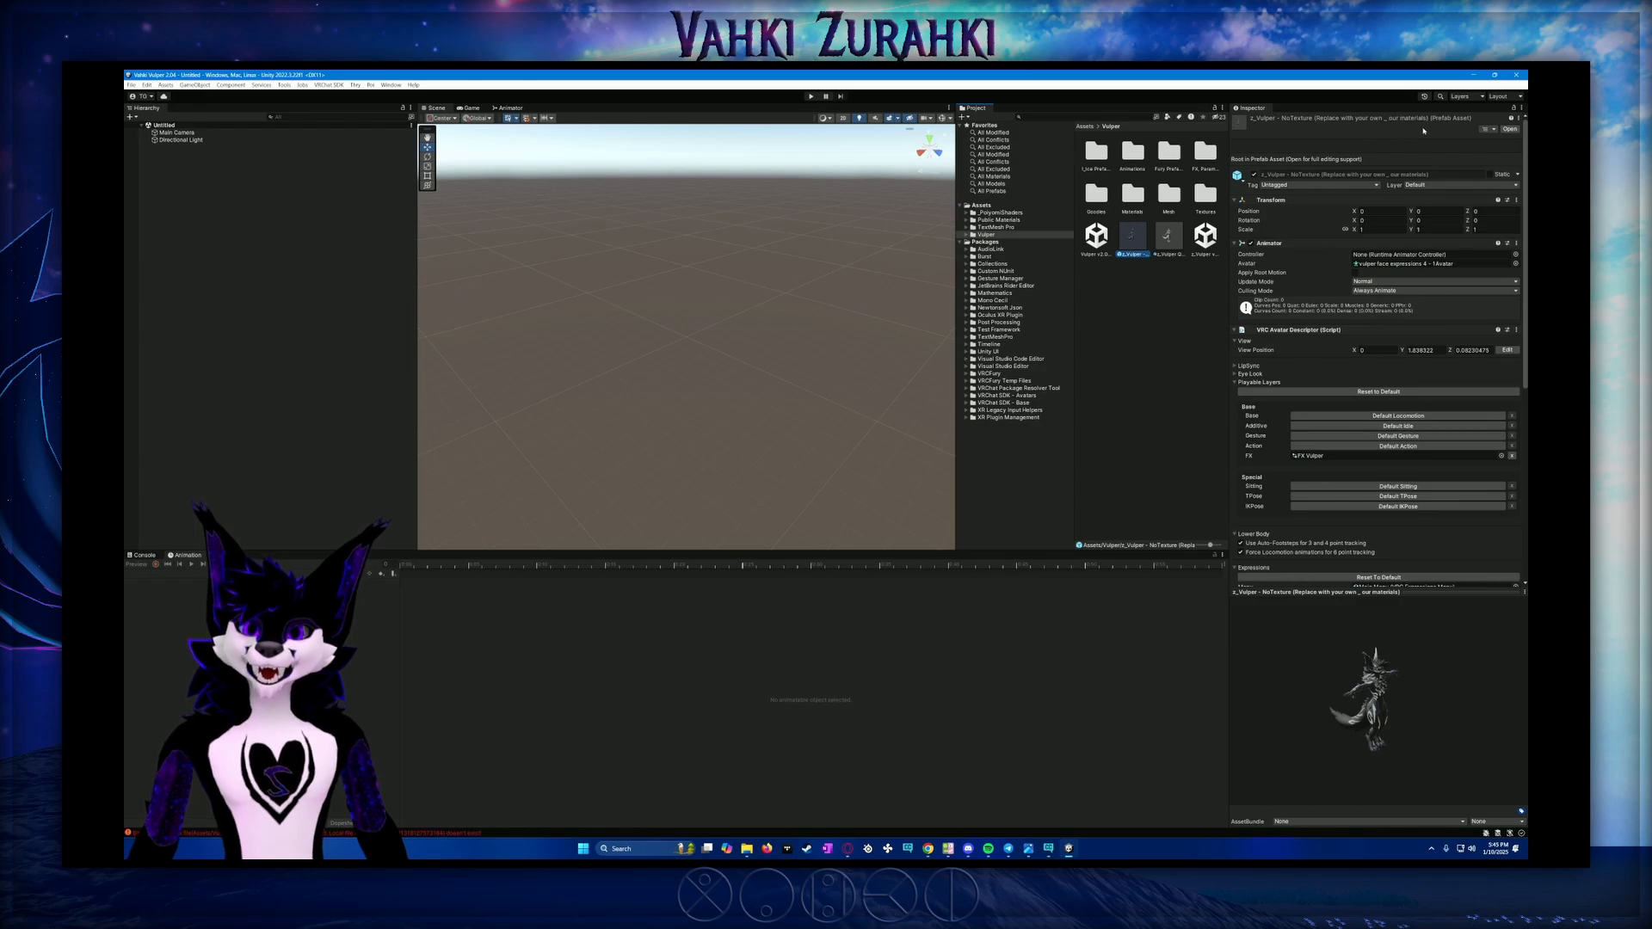
left_click(1168, 235)
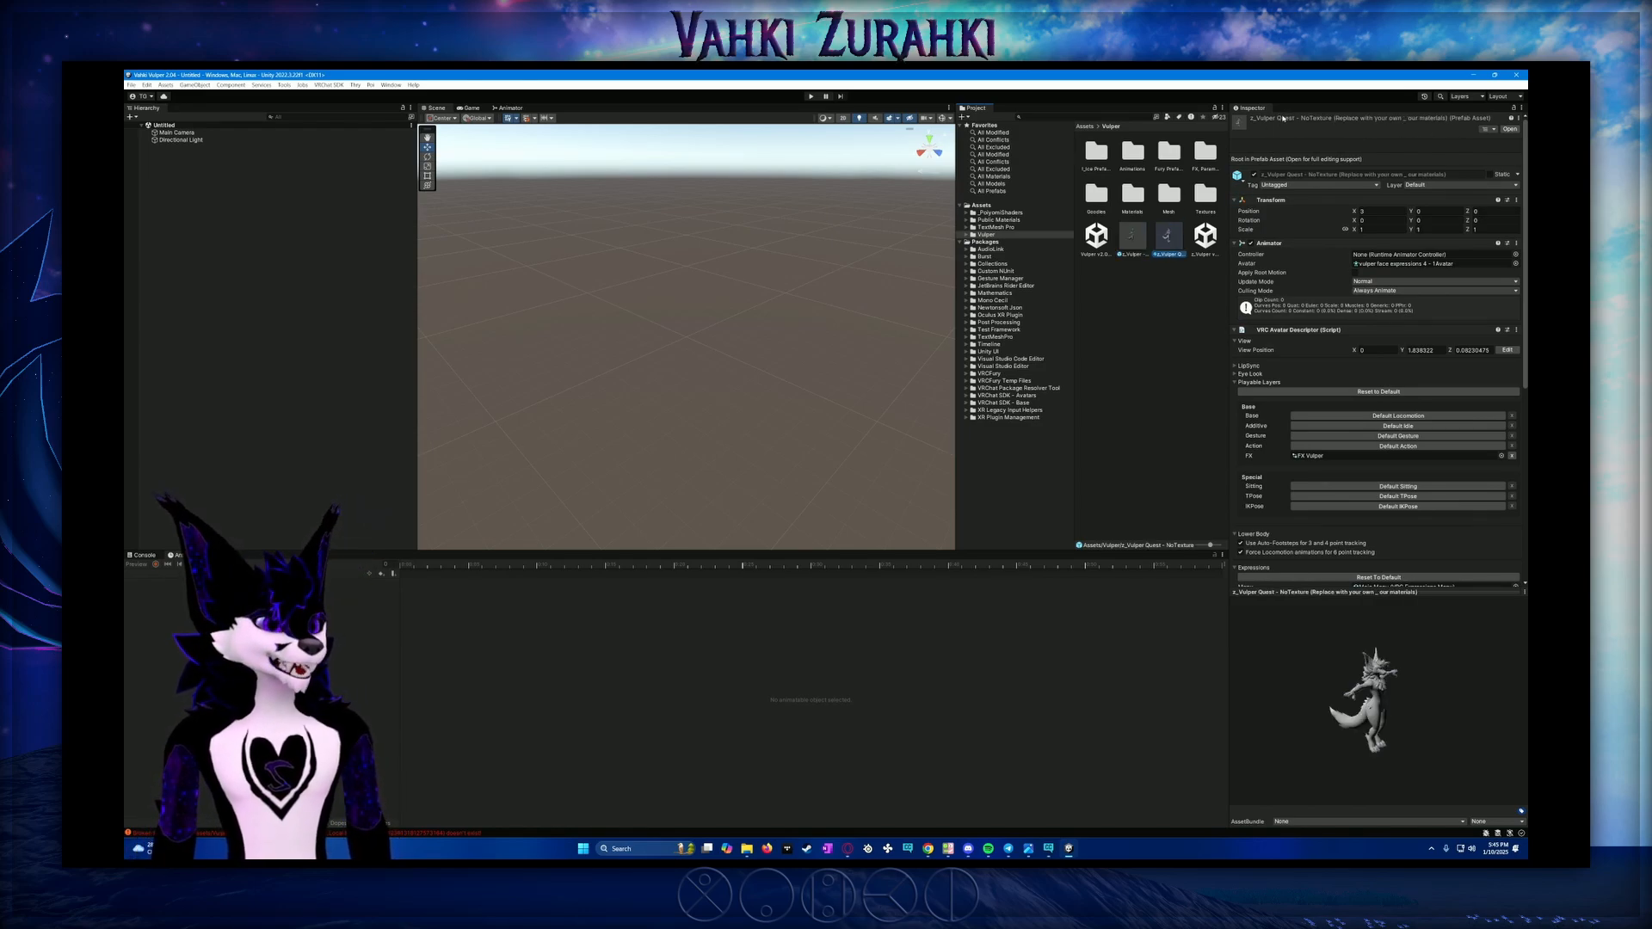
left_click(1098, 251)
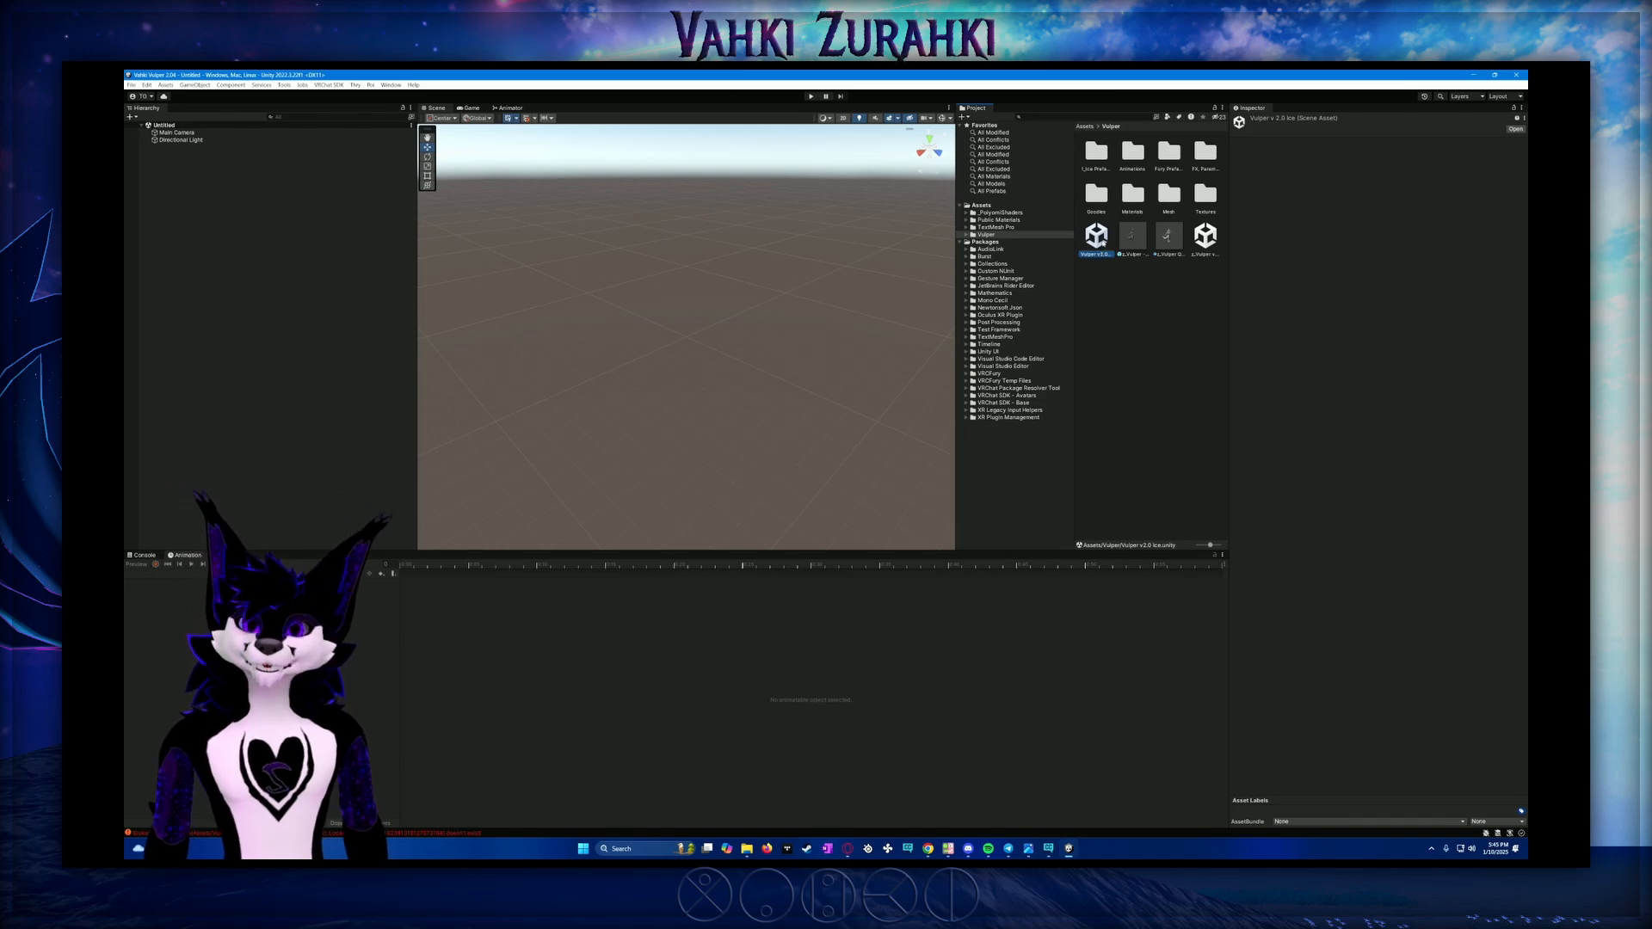
left_click(1140, 237)
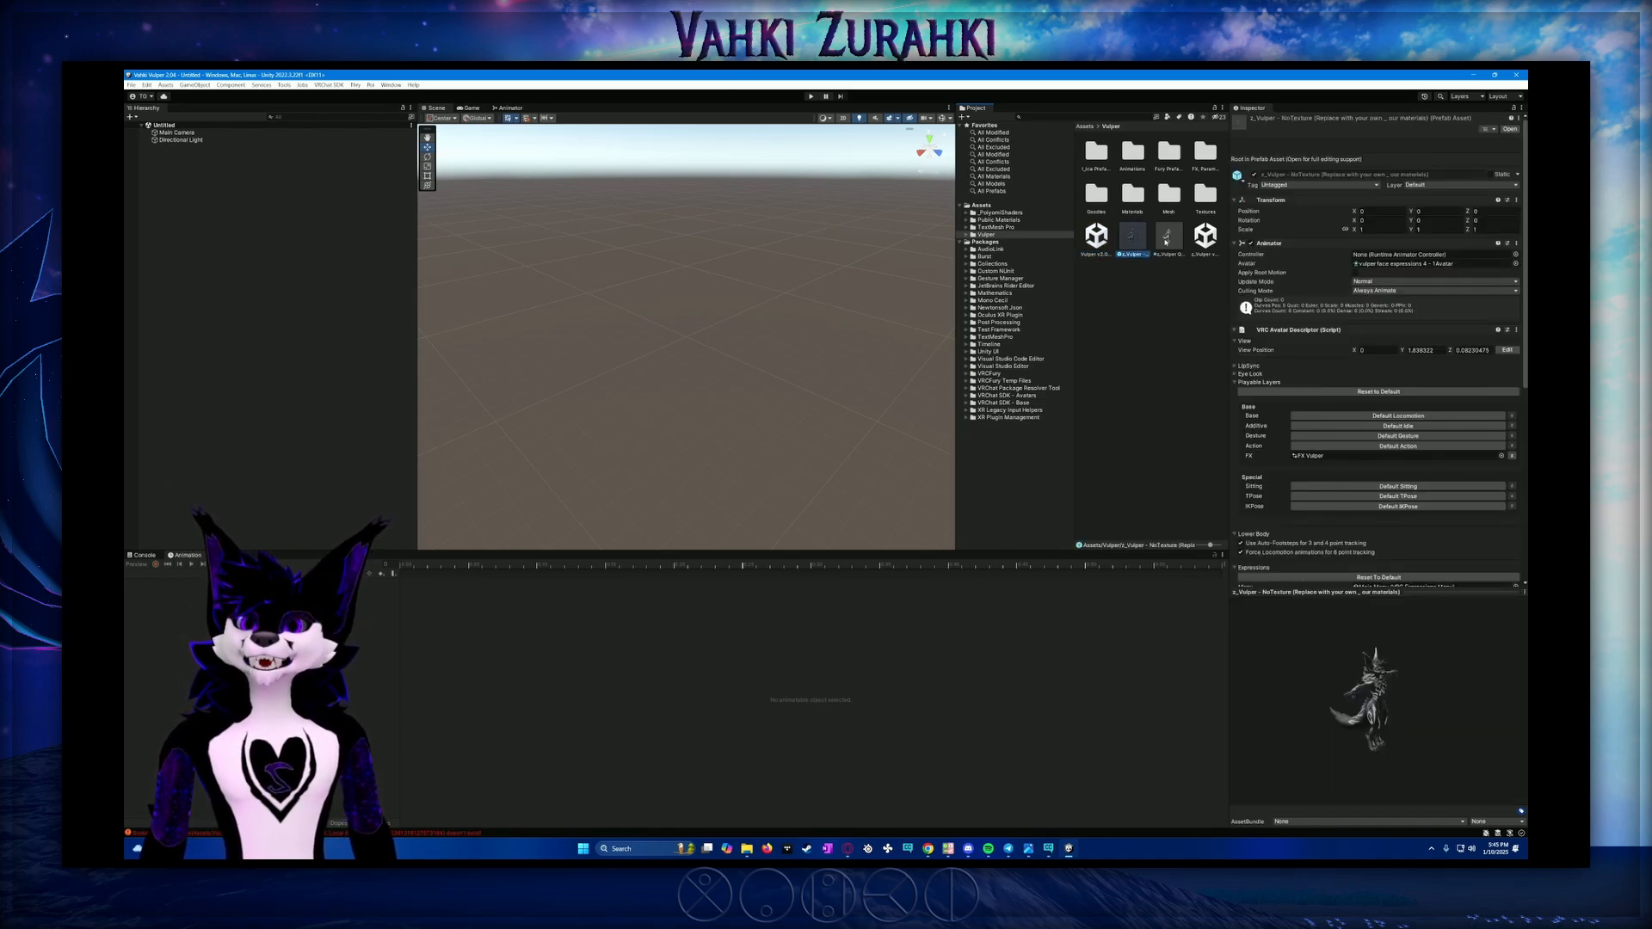
left_click(1168, 237)
left_click(1129, 241)
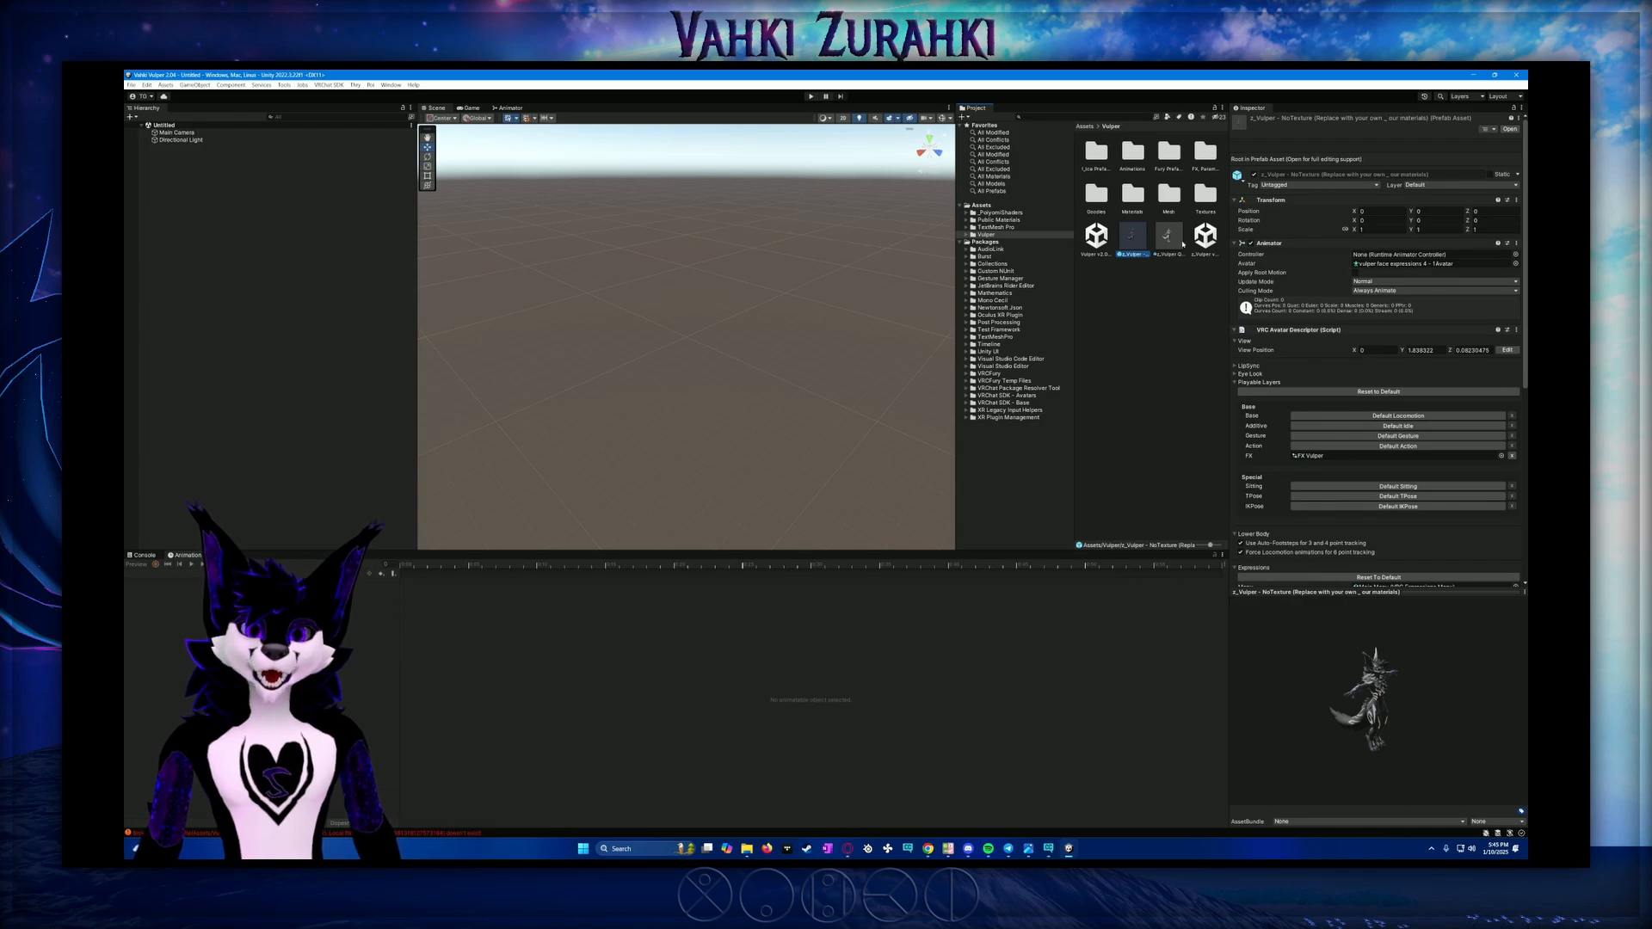
Inspect the vulper face expressions 4 - 1 model in Vulper's Mesh folder
double_click(1157, 212)
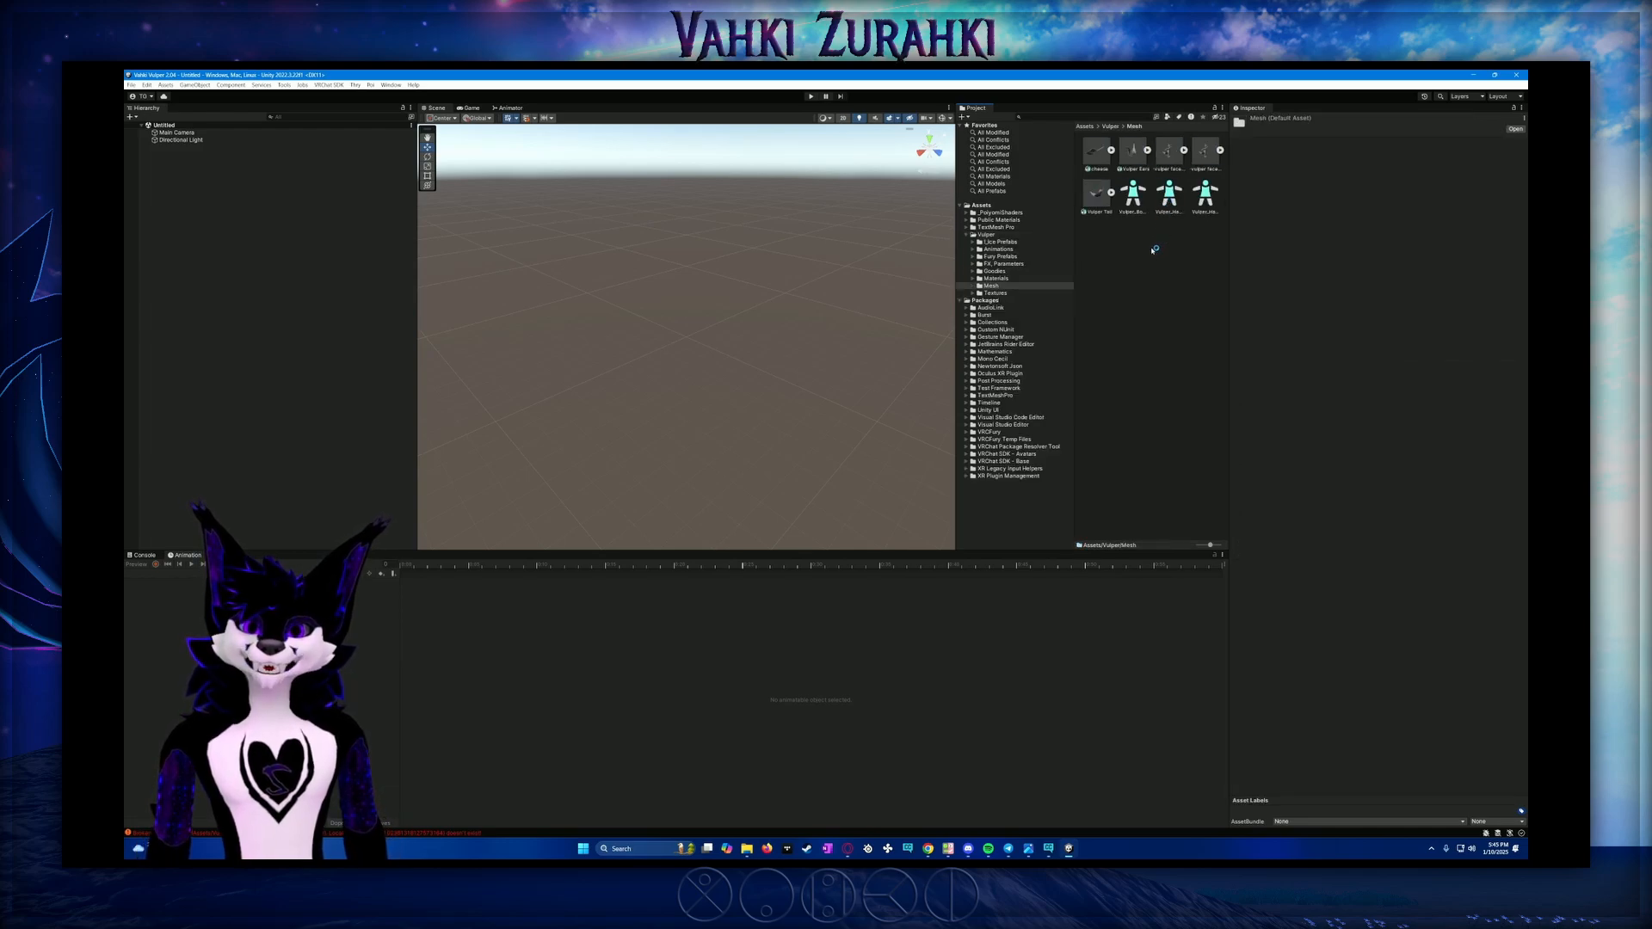
left_click(1177, 160)
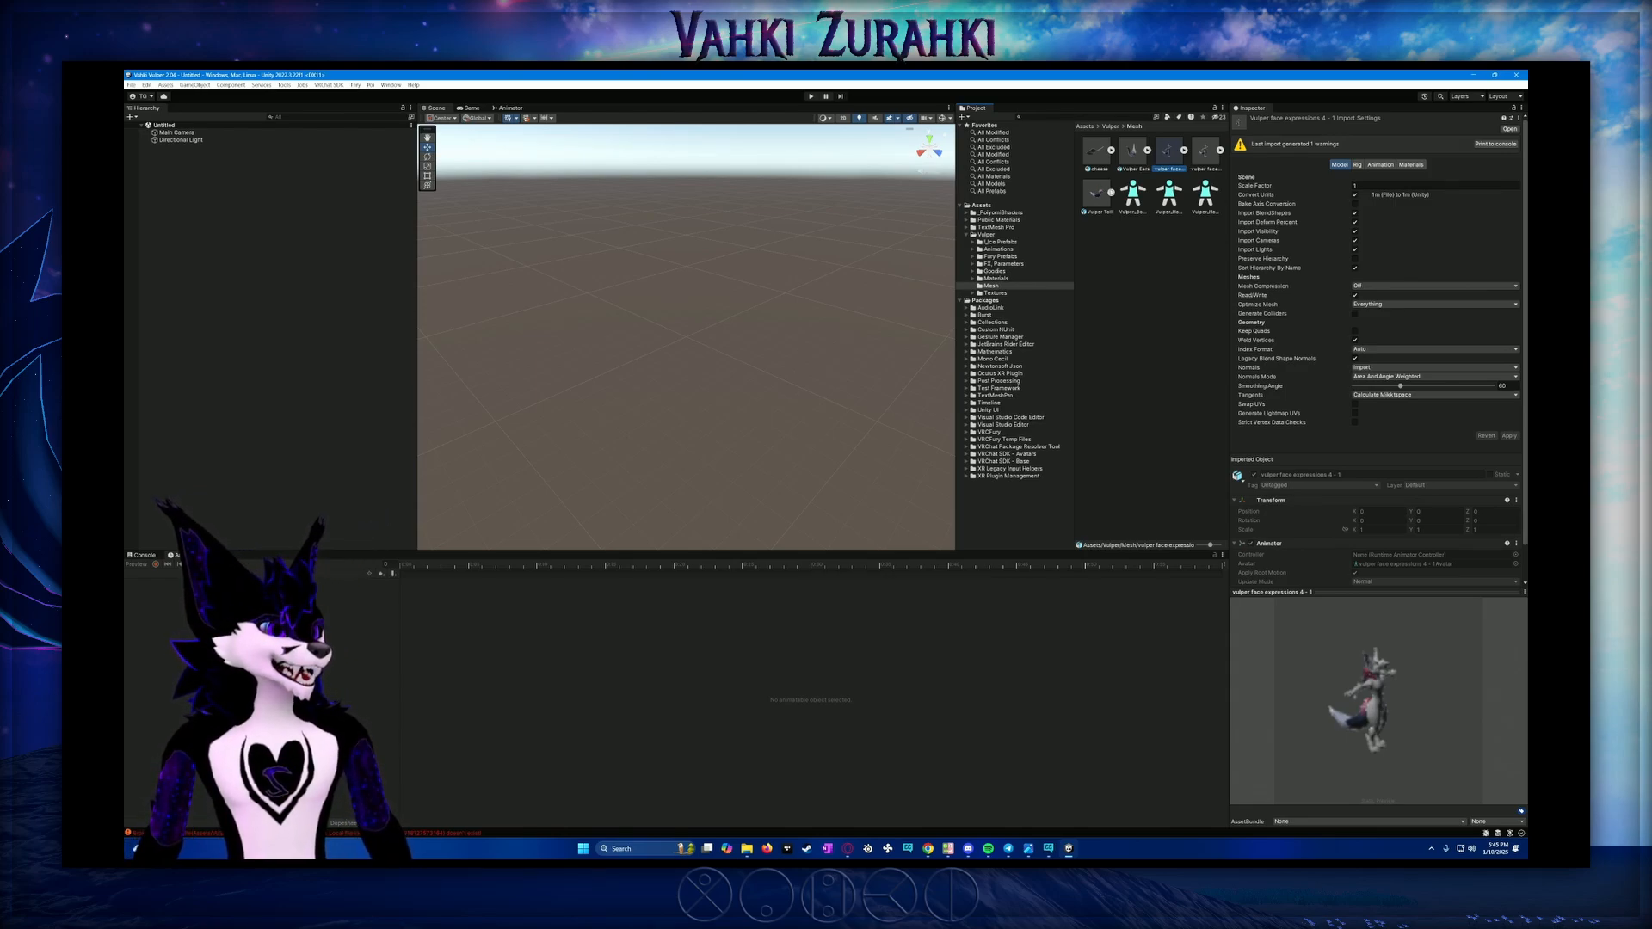
Return to the Vulper folder and check the v2.0 Ice scene and the v2.0 Universal scene
left_click(1109, 126)
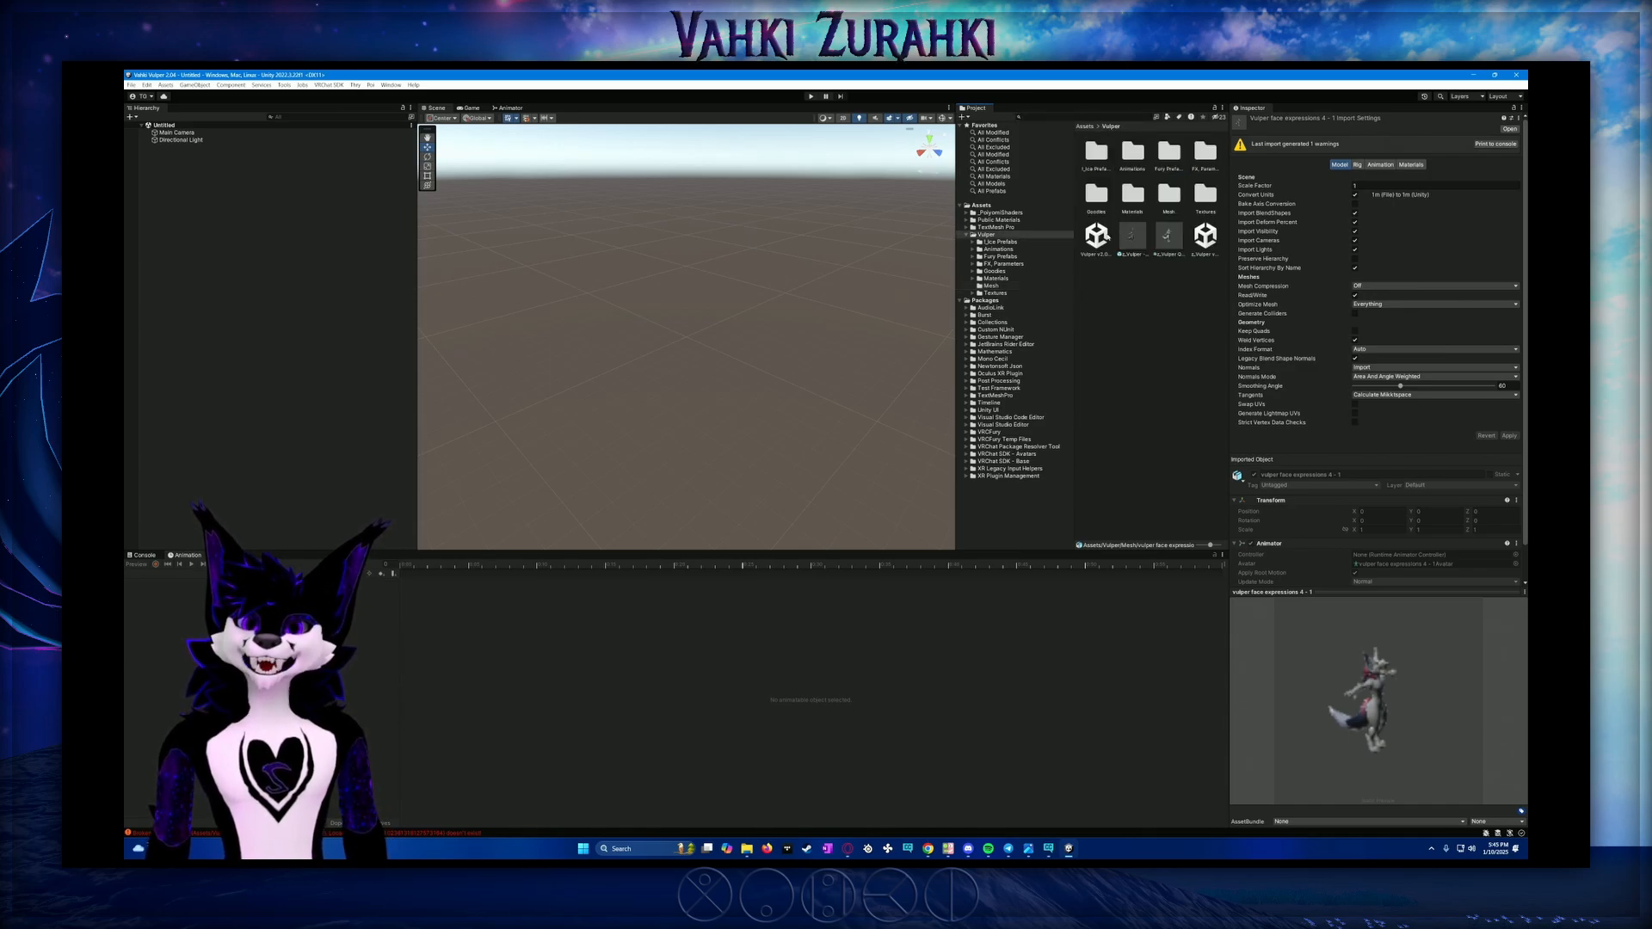
left_click(1096, 236)
left_click(1205, 237)
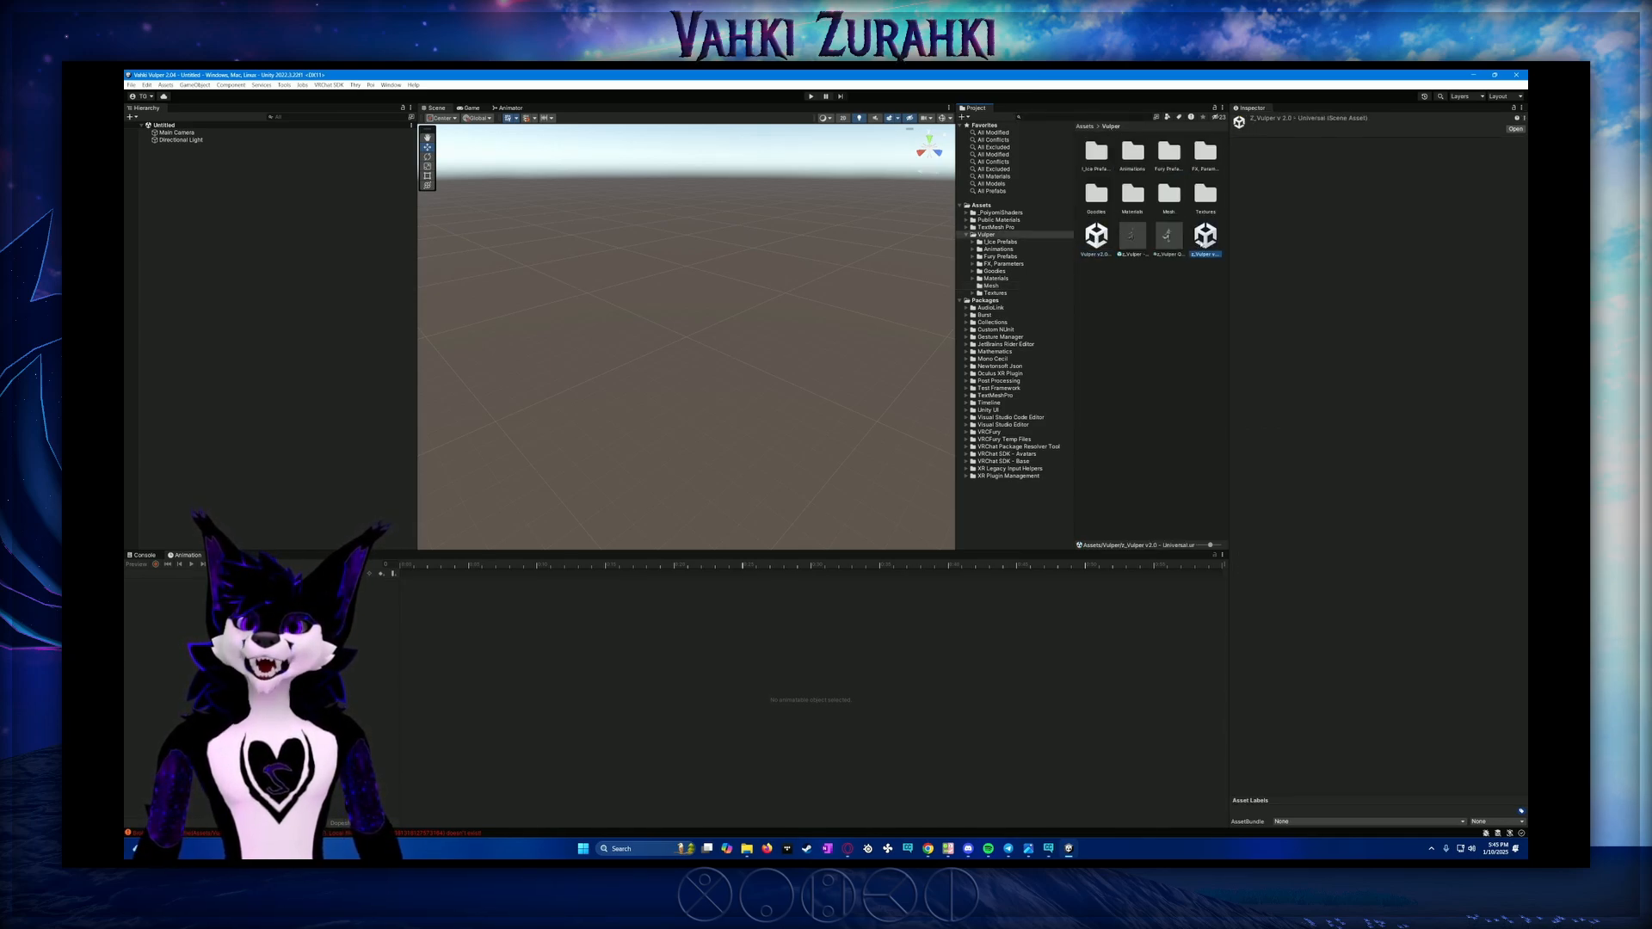
Add the Vulper v2.0 Ice scene to the open scene hierarchy and preview it briefly through the game camera
left_click(1098, 236)
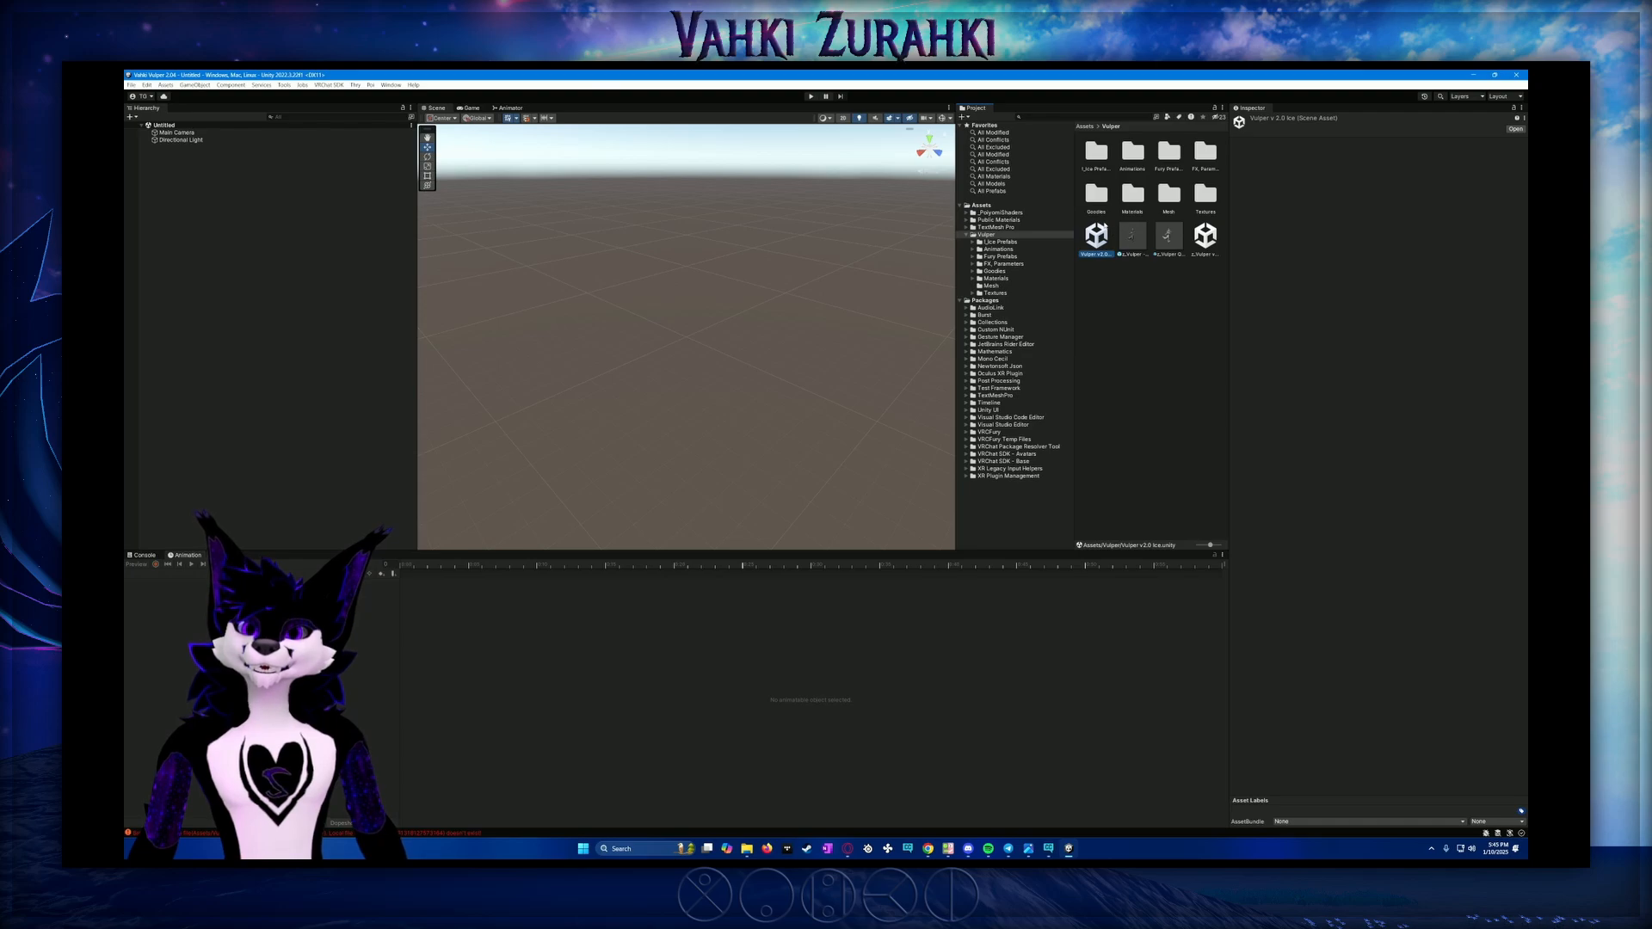
left_click_drag(1097, 237, 249, 321)
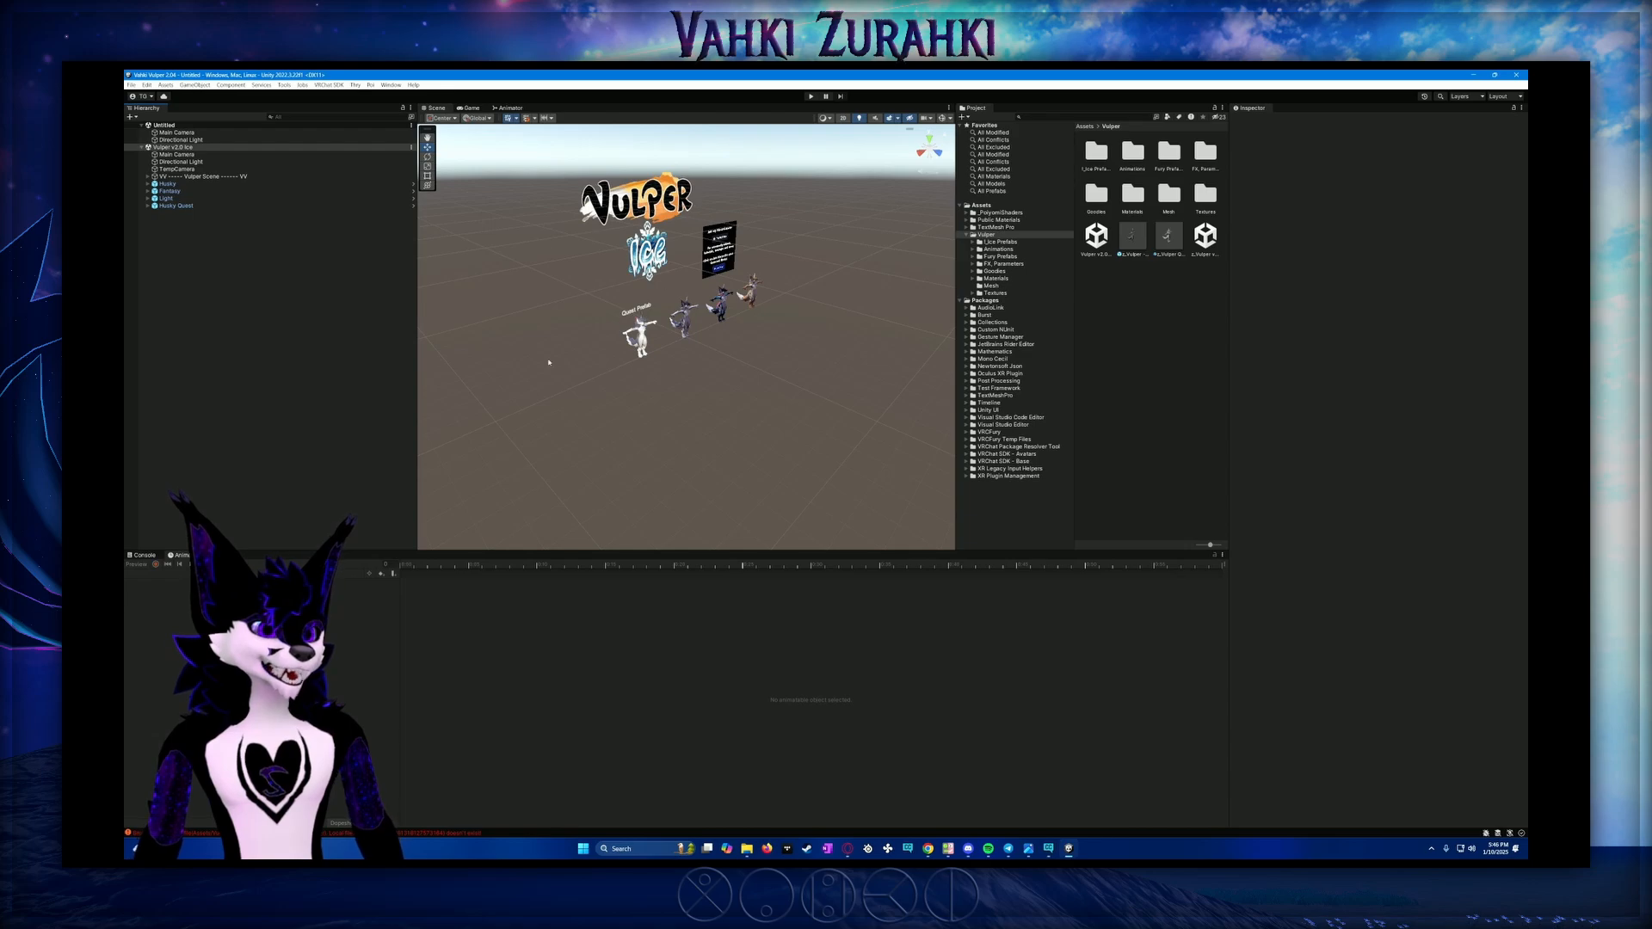
left_click(471, 108)
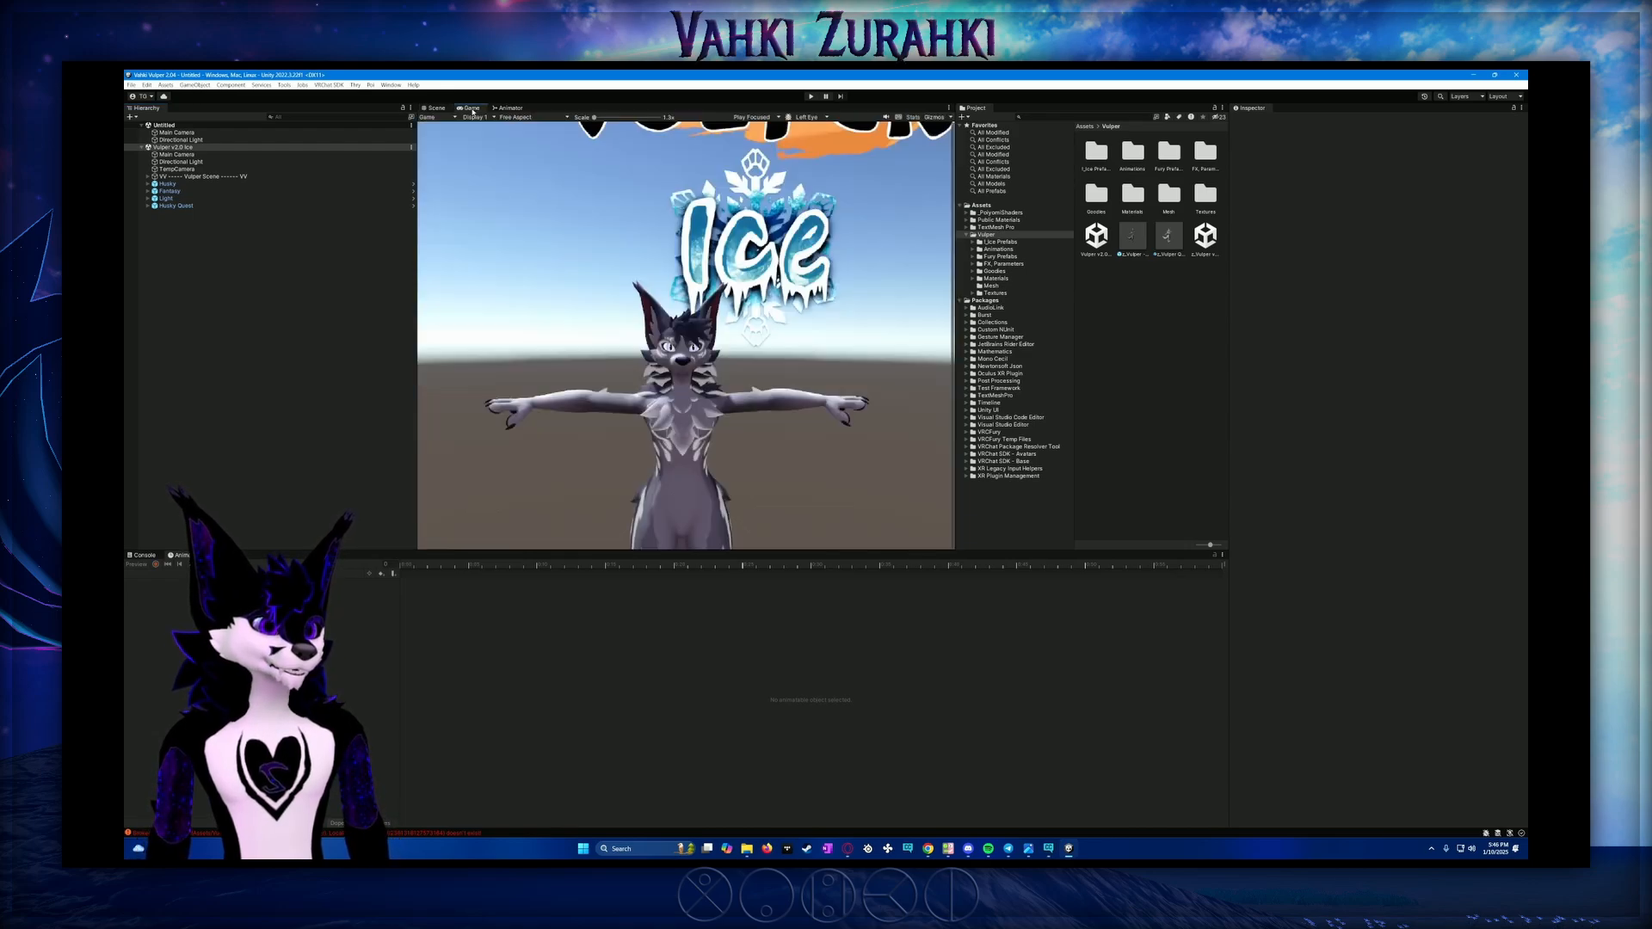
left_click(435, 109)
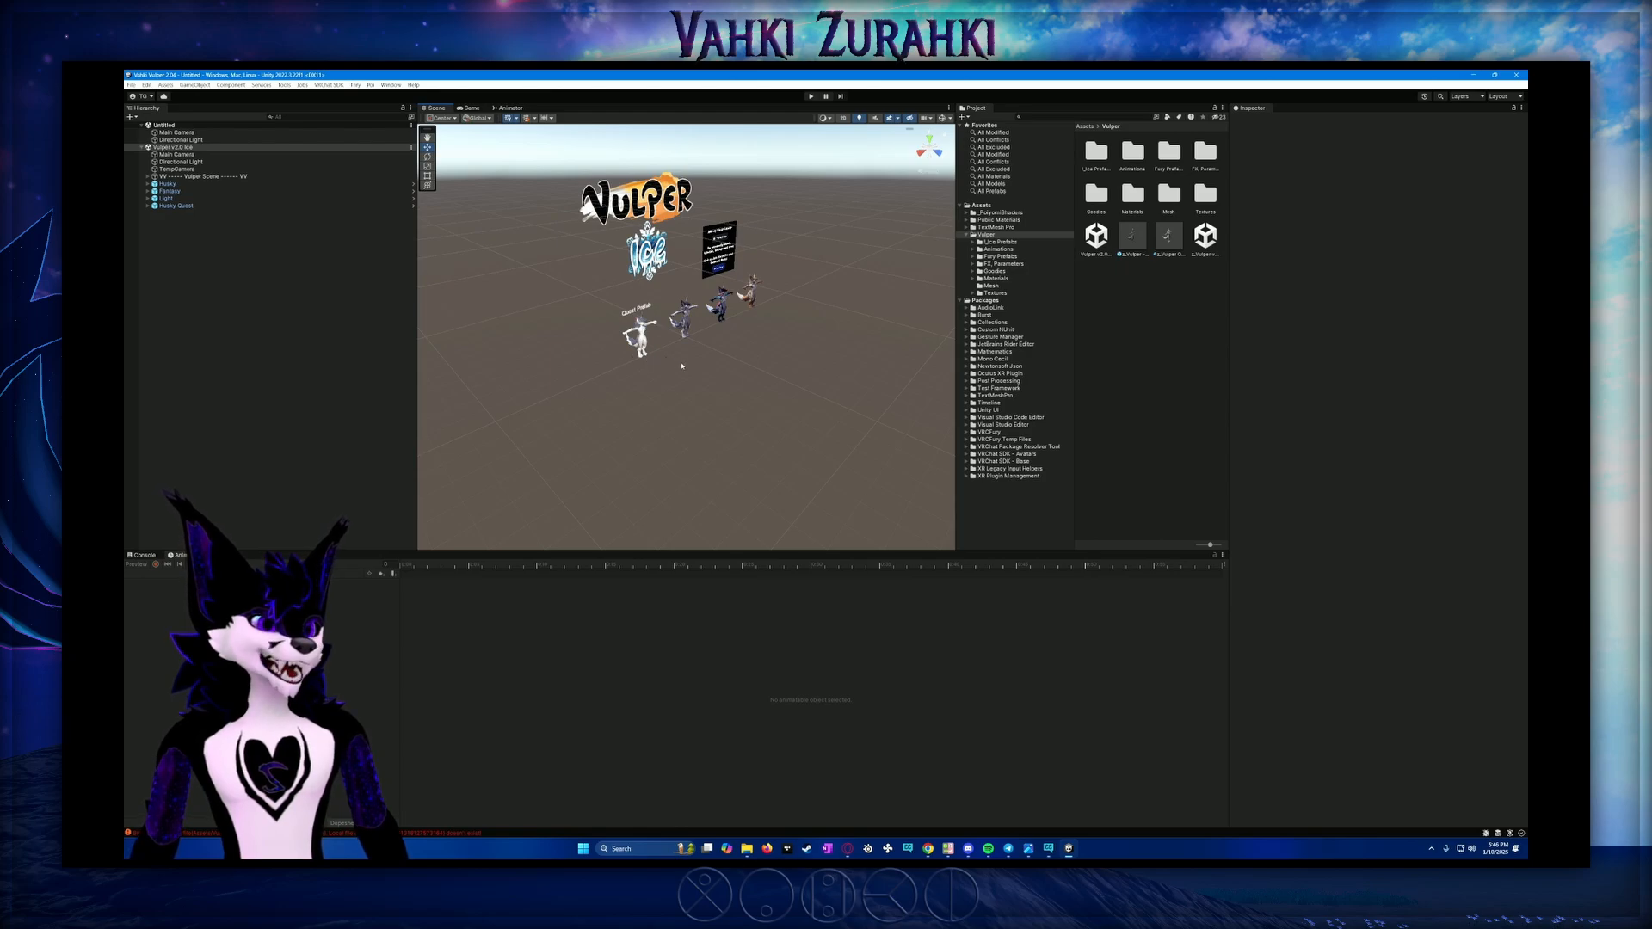
Examine the row of avatars in the Ice scene up close, including the Quest prefab
mouse_move(681, 366)
left_mouse_down("alt")
mouse_move(550, 350)
mouse_move(685, 375)
mouse_move(860, 361)
mouse_move(444, 376)
mouse_move(656, 366)
left_mouse_up("alt")
scroll(748, 308, "up", 8)
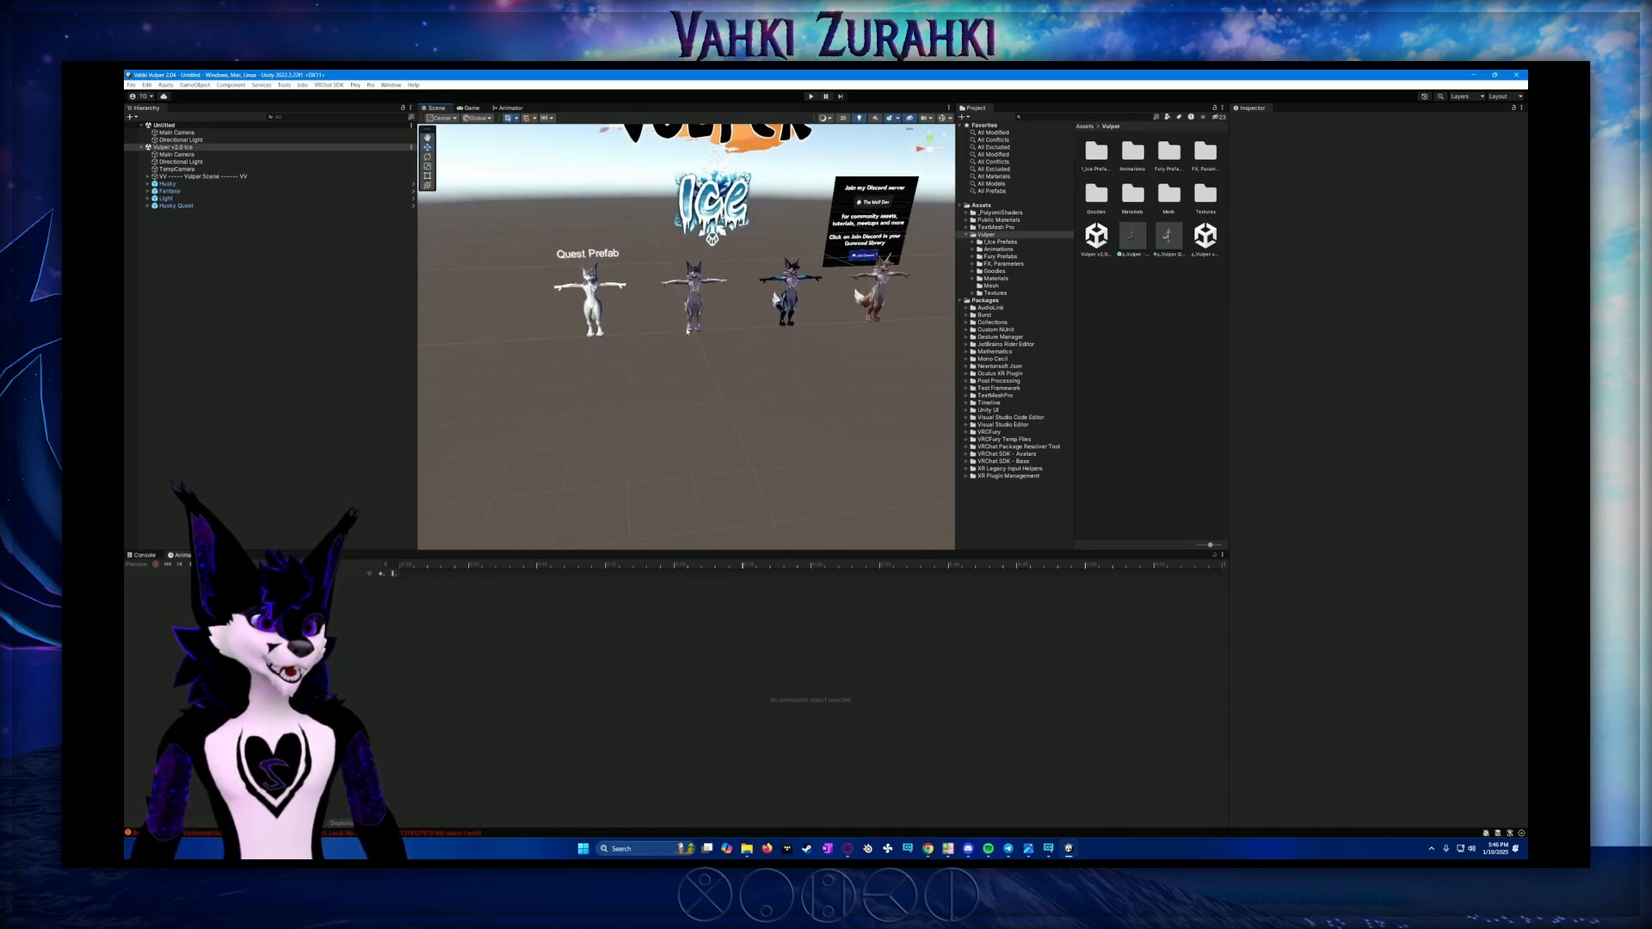
scroll(697, 284, "up", 3)
middle_click_drag(687, 317, 685, 303)
middle_click_drag(608, 251, 551, 302)
mouse_move(800, 289)
middle_mouse_down()
mouse_move(670, 351)
mouse_move(563, 303)
mouse_move(818, 291)
middle_mouse_up()
middle_click_drag(563, 305, 747, 351)
mouse_move(746, 351)
left_mouse_down("alt")
mouse_move(657, 346)
mouse_move(737, 350)
left_mouse_up("alt")
middle_click_drag(738, 350, 602, 344)
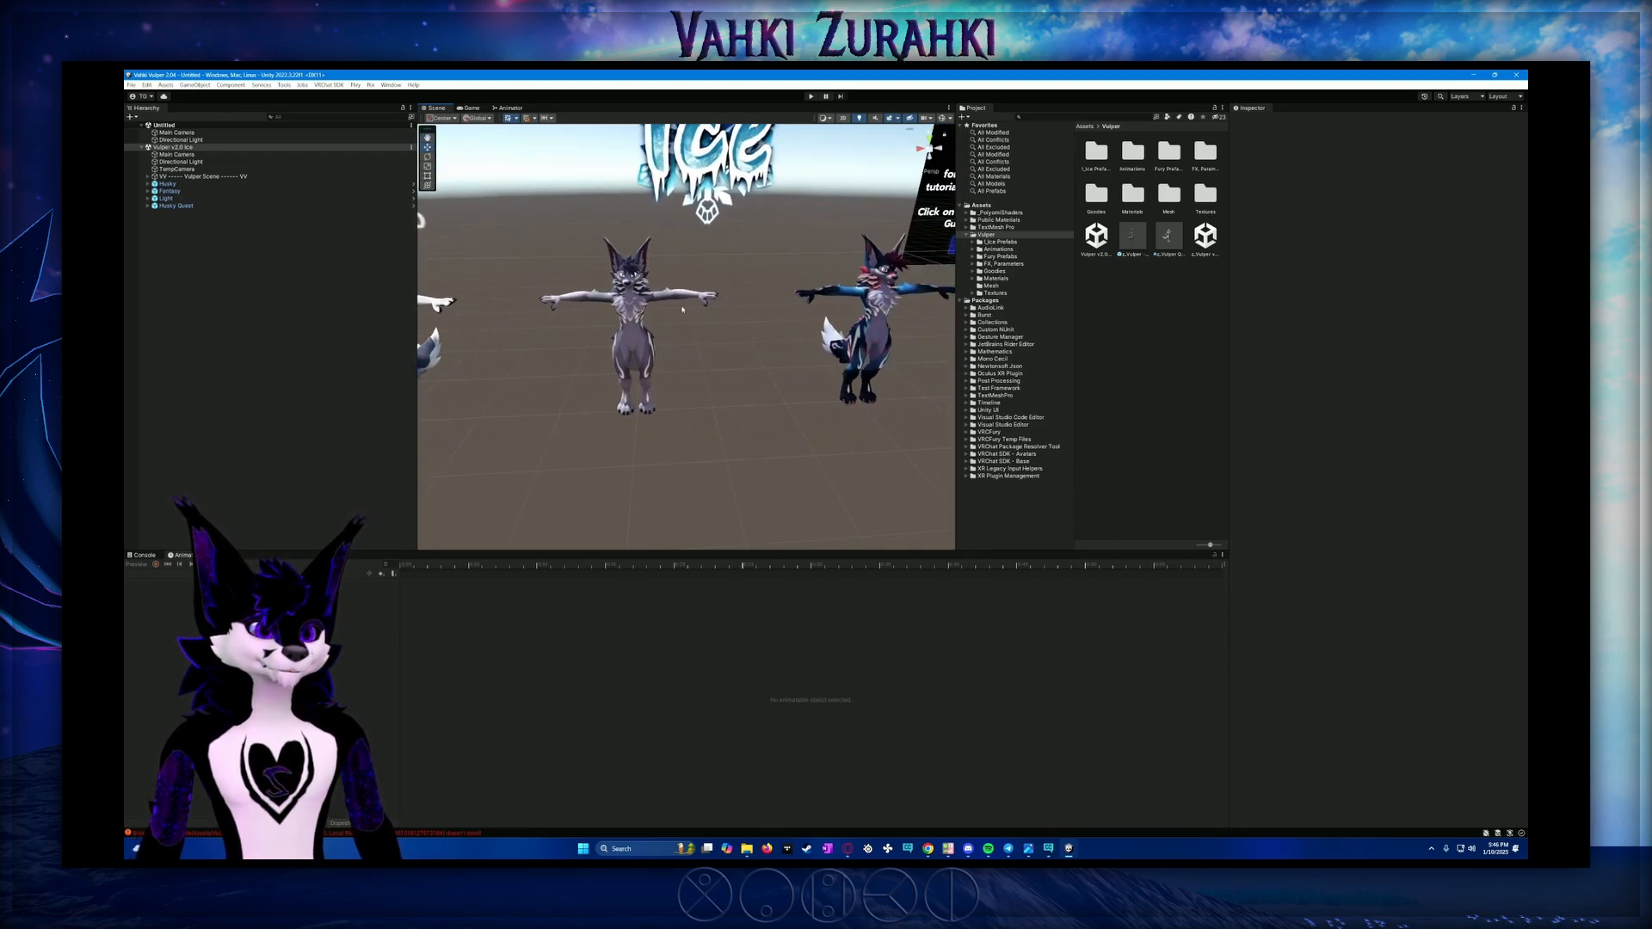
Inspect the Light, Husky Quest, Fantasy and Husky avatars one by one in the scene
left_click(215, 190)
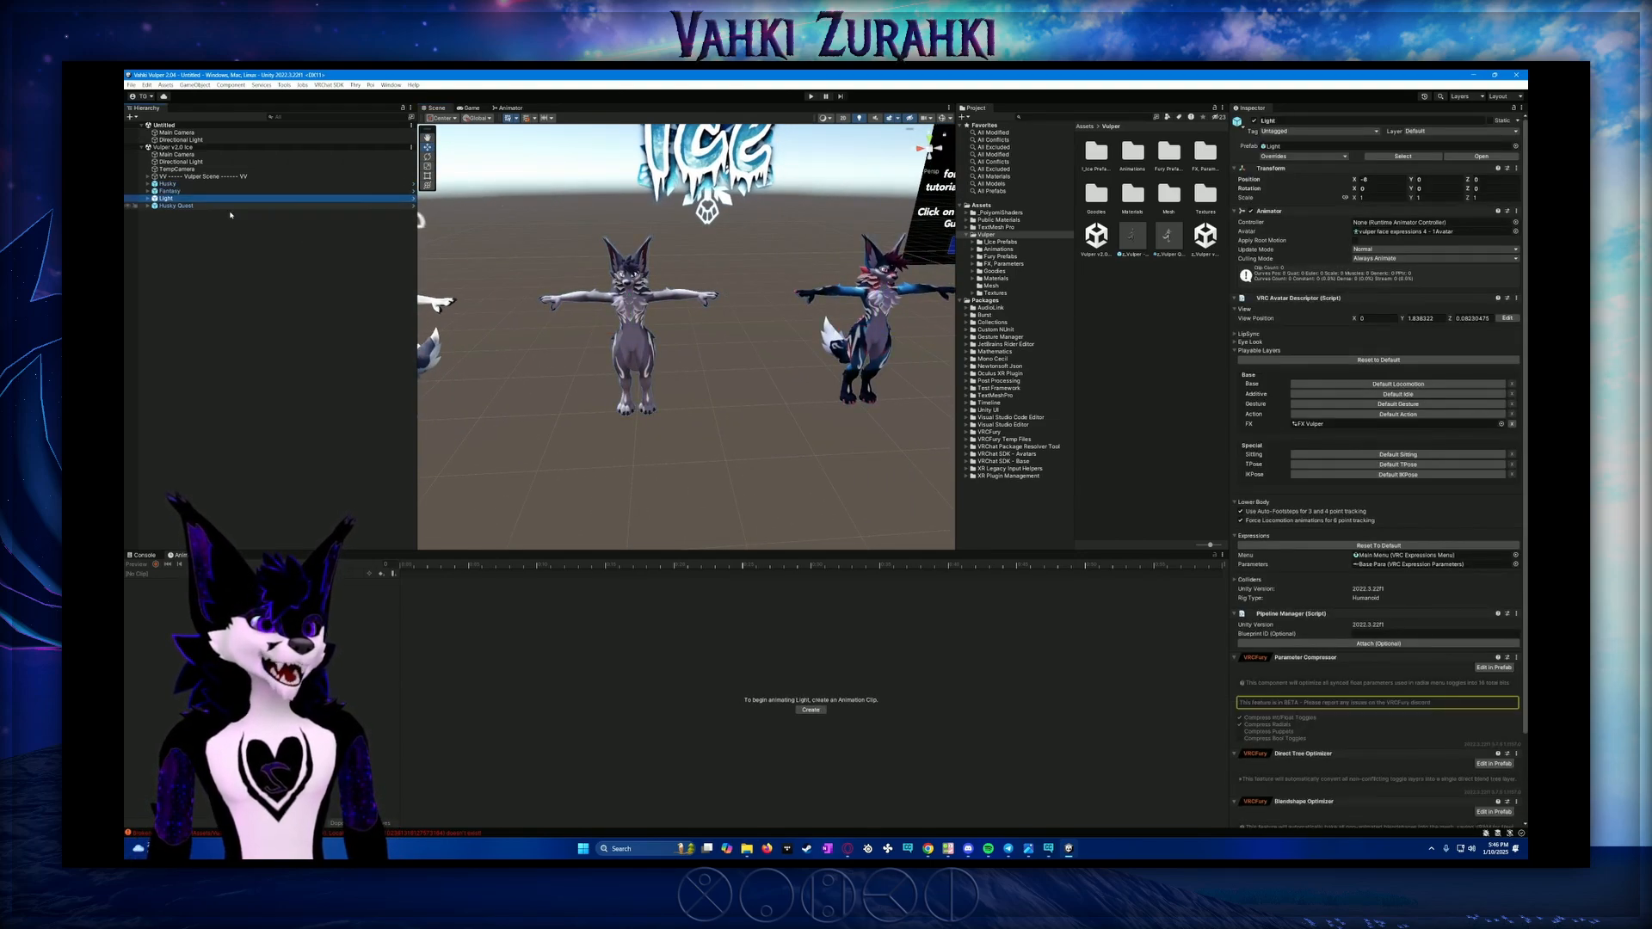
left_click(230, 206)
middle_click_drag(762, 365, 808, 333)
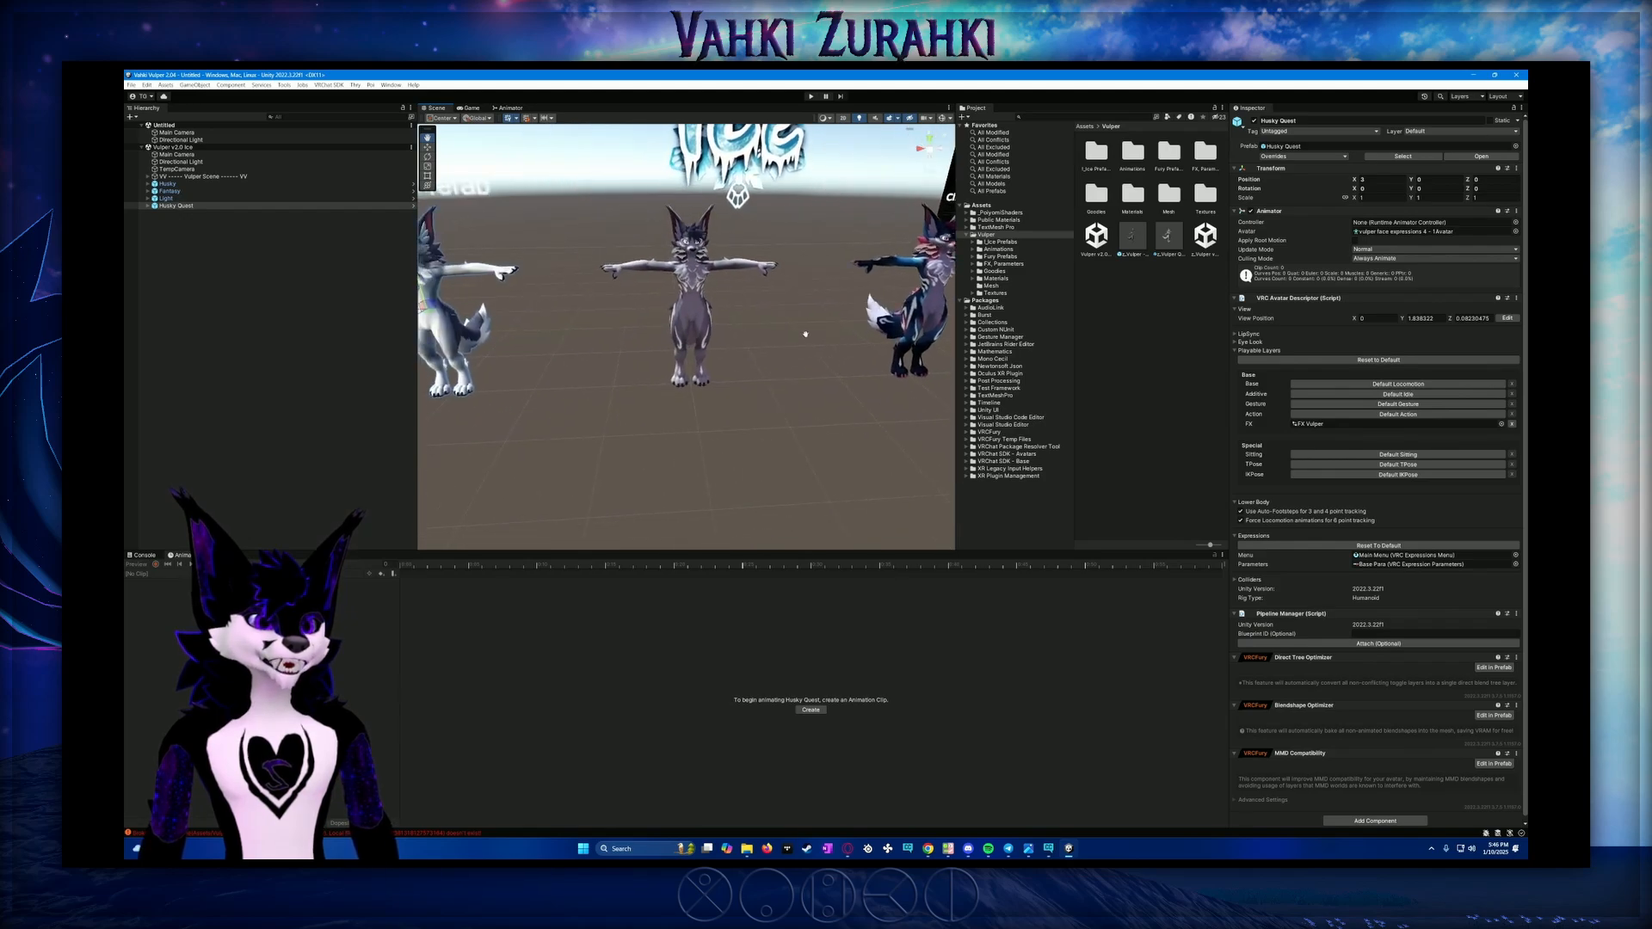
middle_click_drag(595, 339, 913, 327)
middle_click_drag(677, 343, 651, 395)
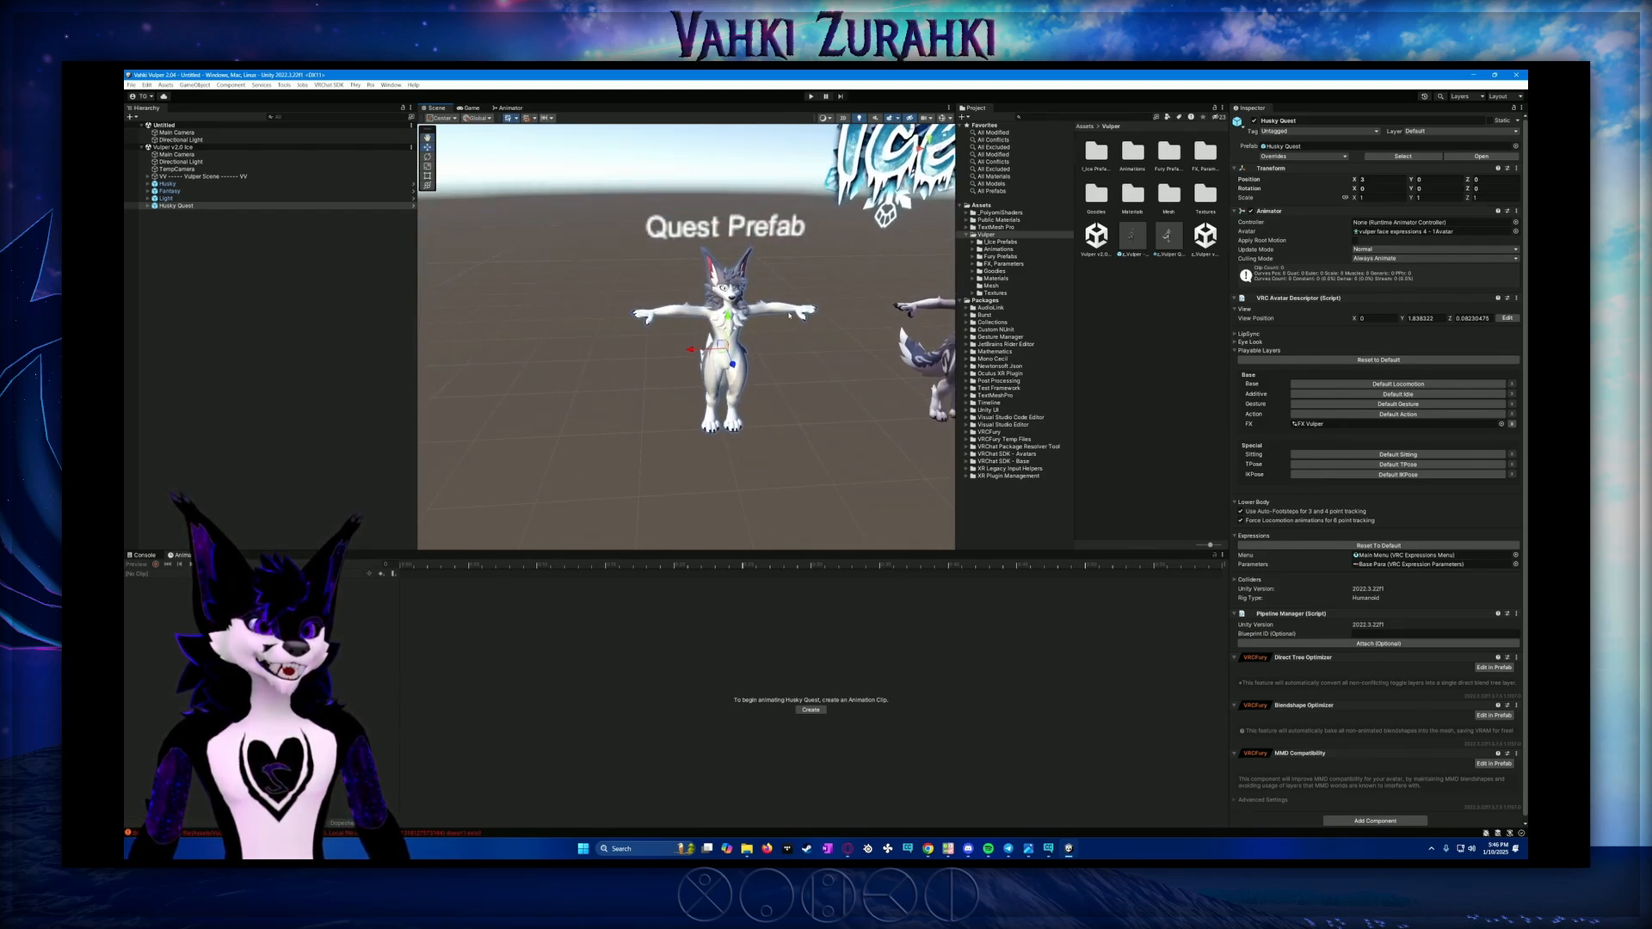
middle_click_drag(789, 316, 411, 347)
left_click(221, 198)
middle_click_drag(762, 320, 344, 348)
left_click(172, 191)
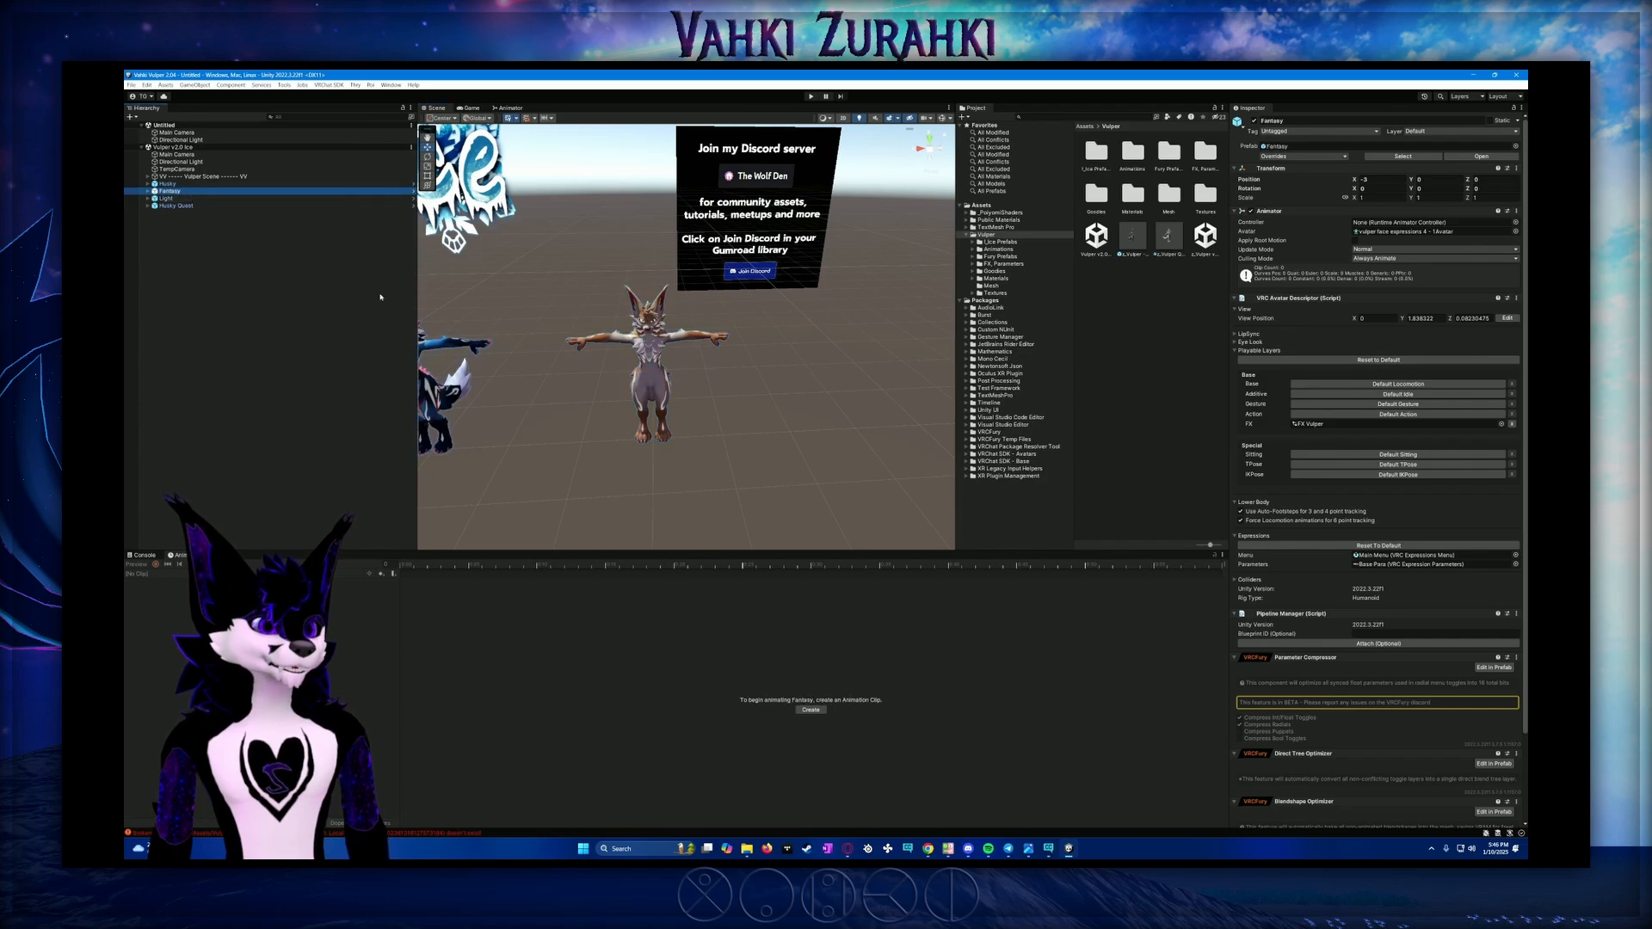
key("f")
left_click(168, 183)
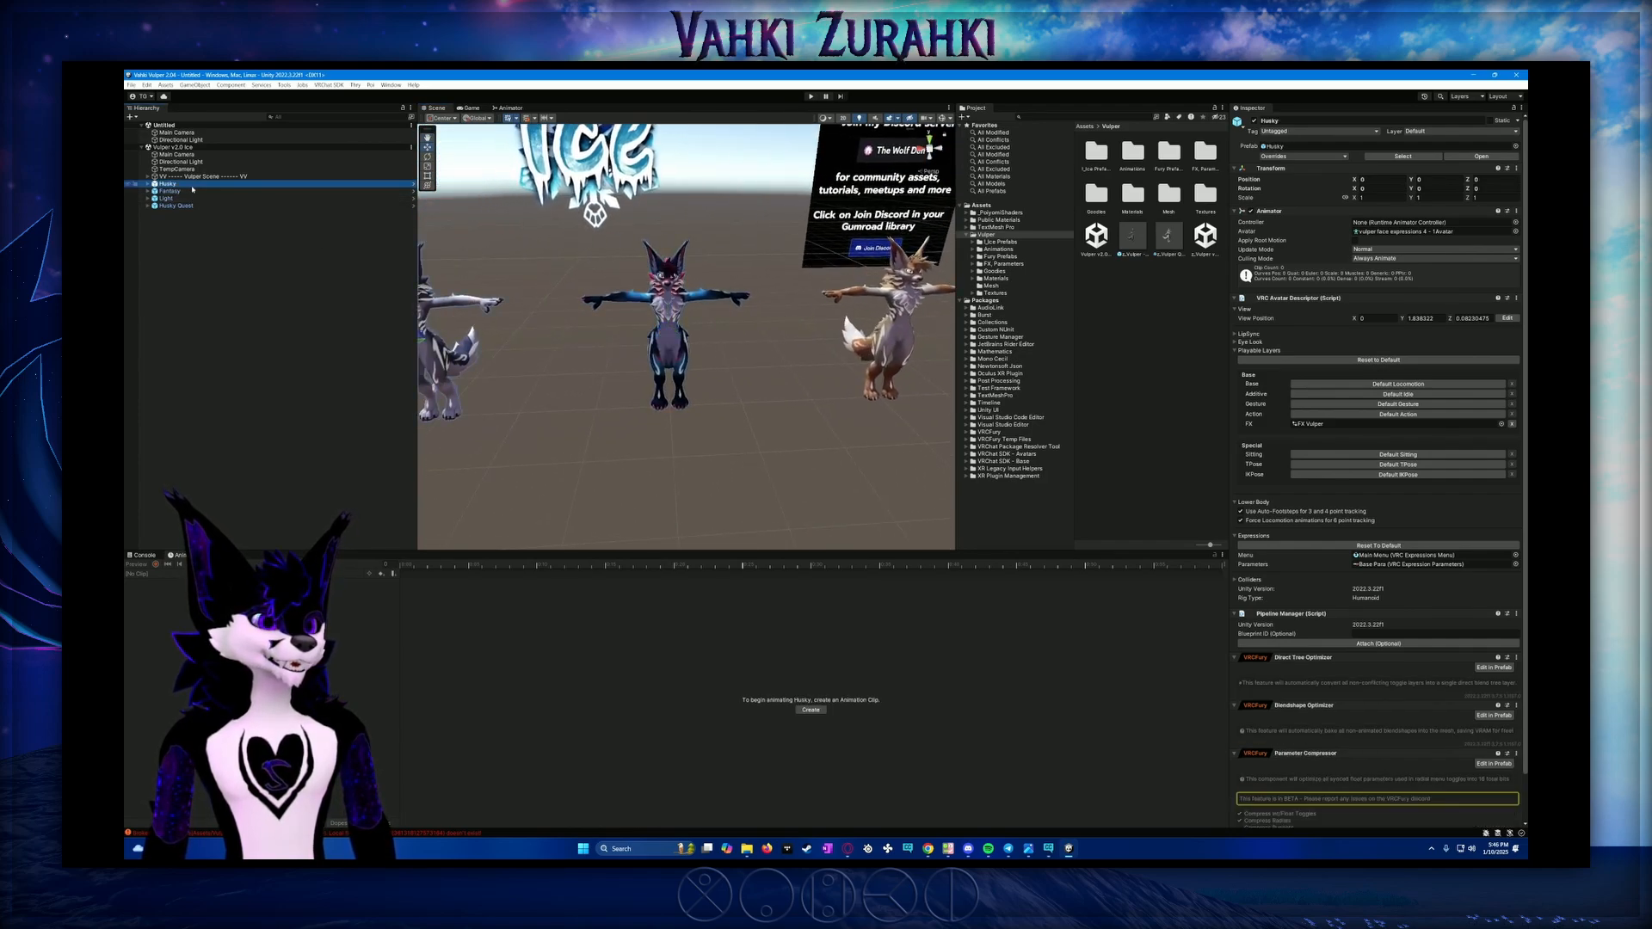
key("f")
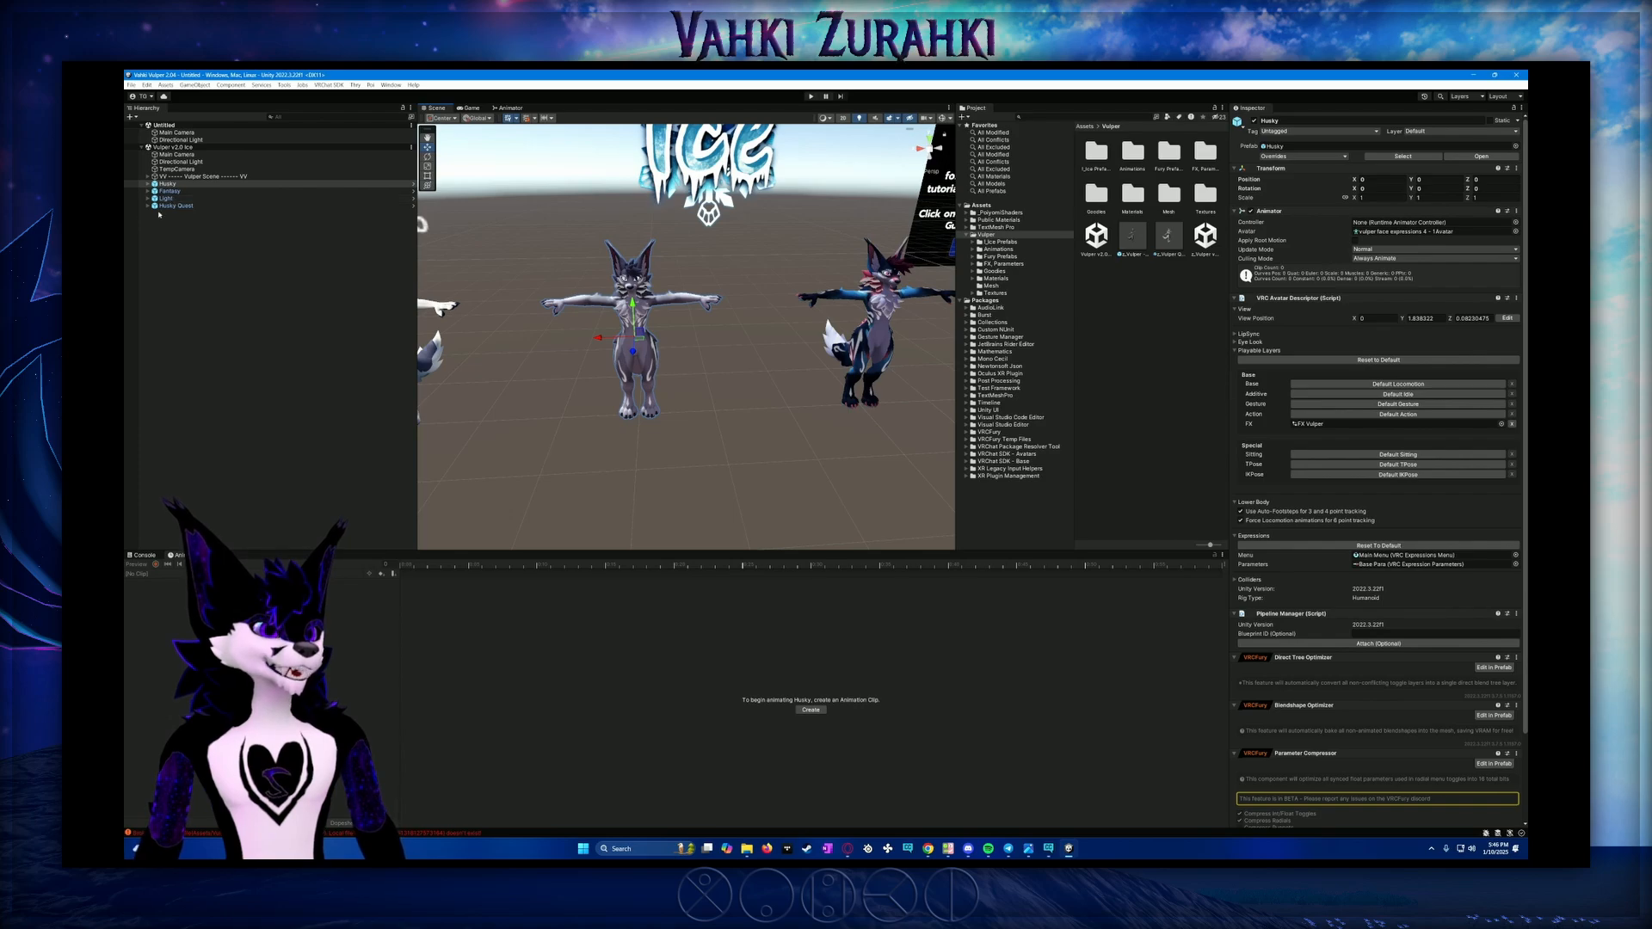
Delete the Light, Husky Quest and Husky avatars from the Ice scene, keeping only Fantasy
left_click(171, 199)
left_click(172, 207, "ctrl")
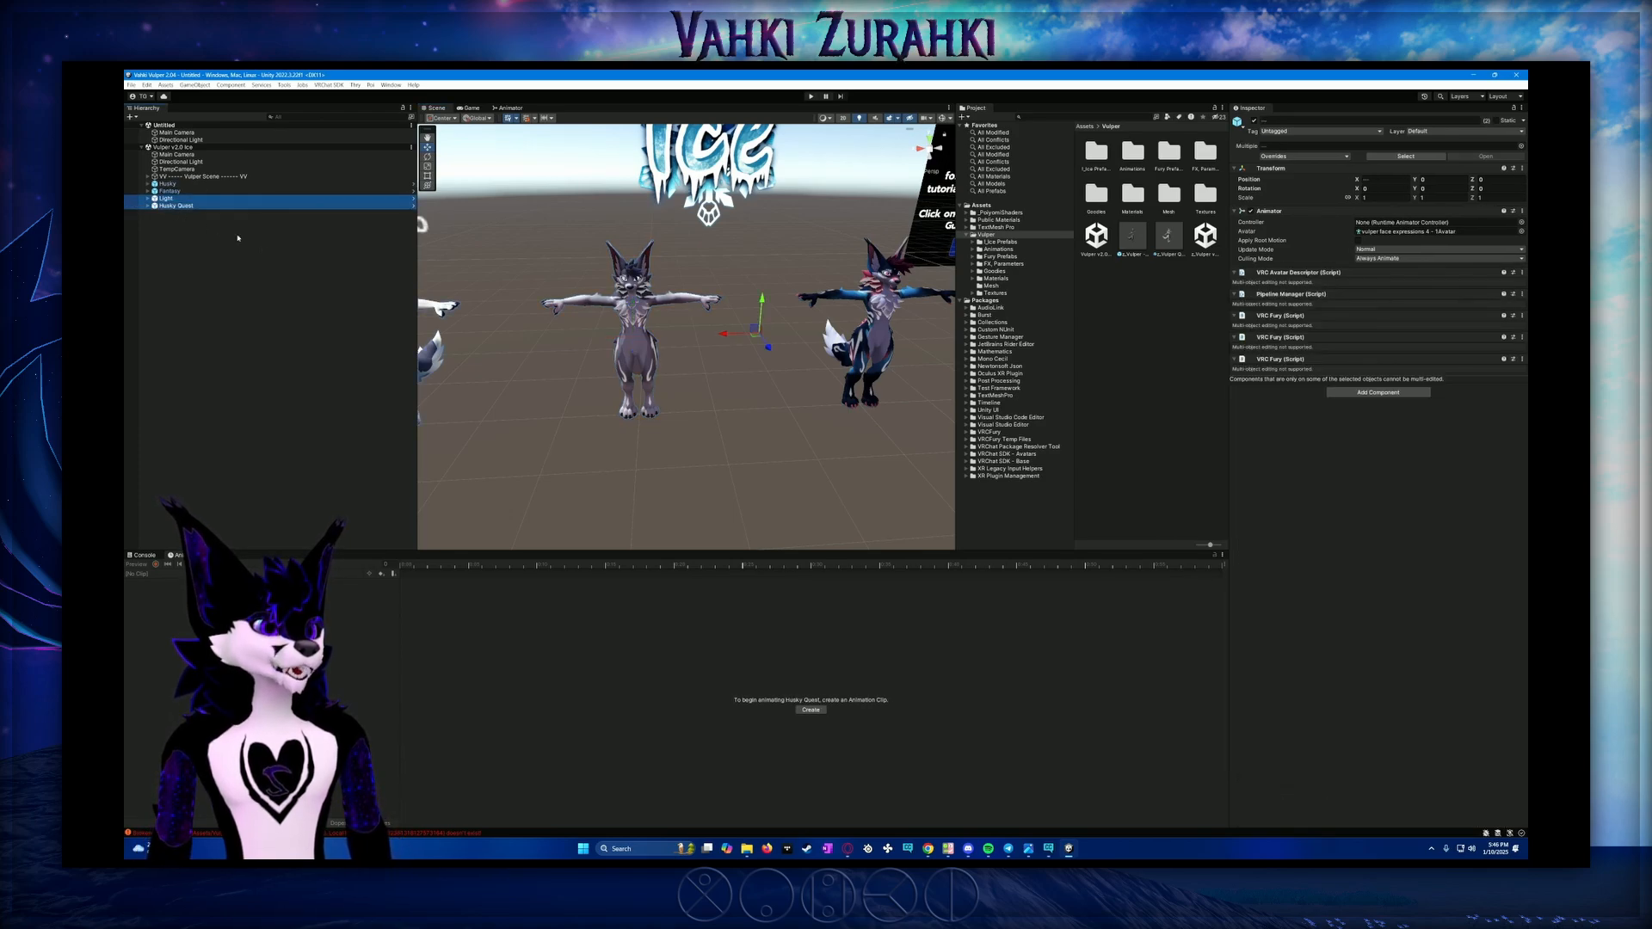
left_click(172, 184, "ctrl")
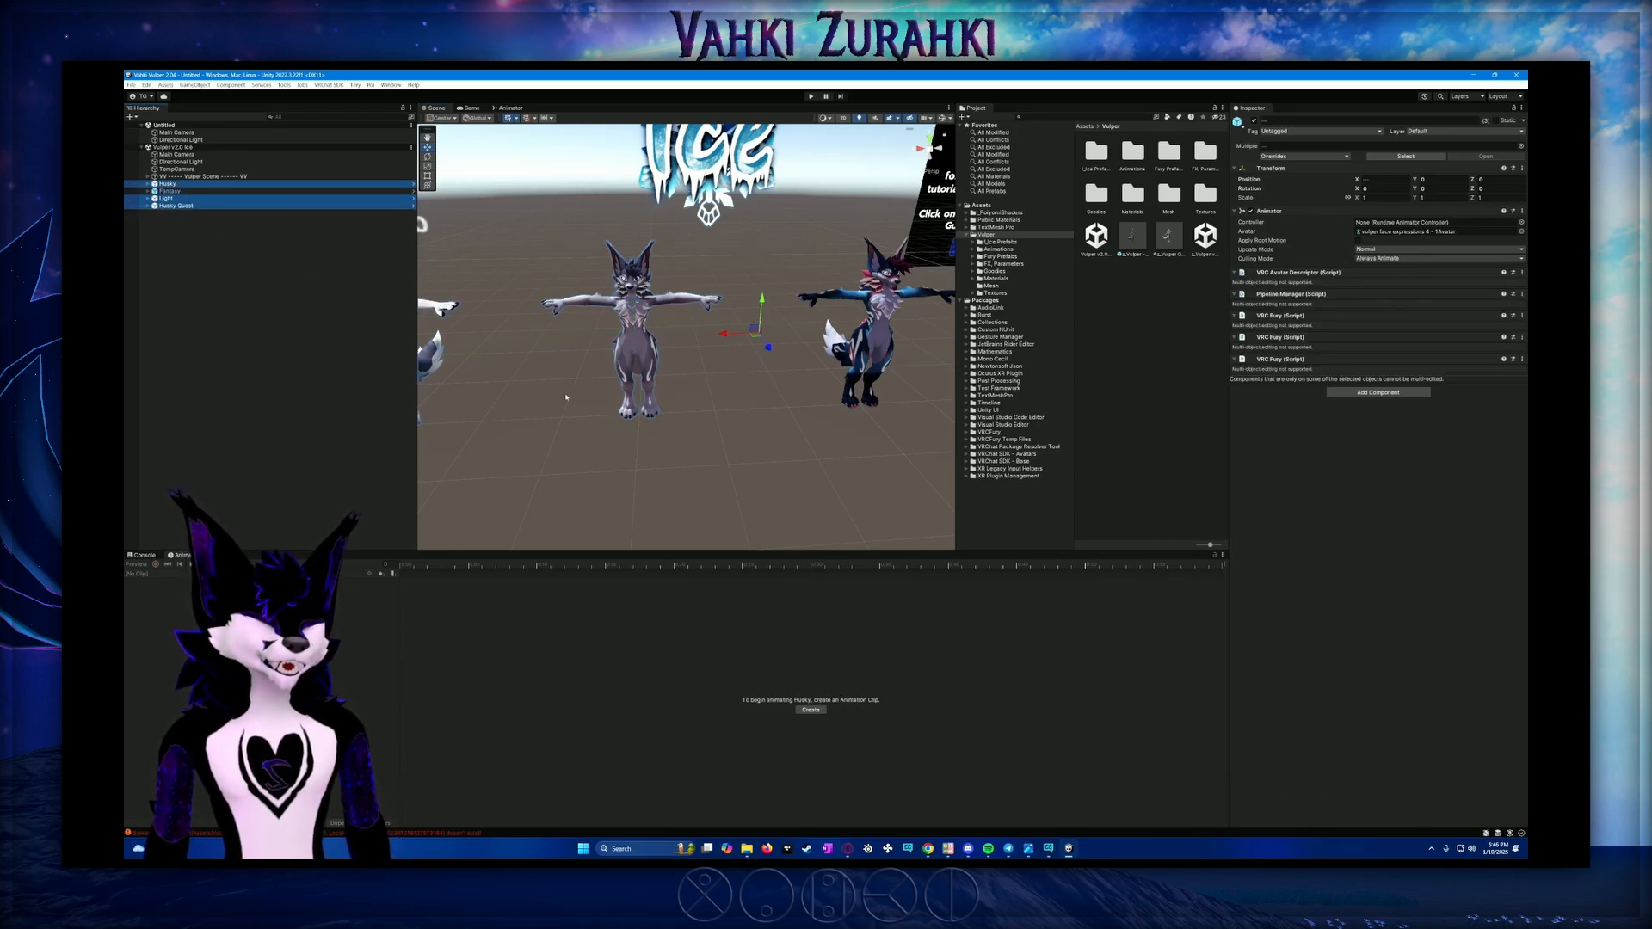
key("Delete")
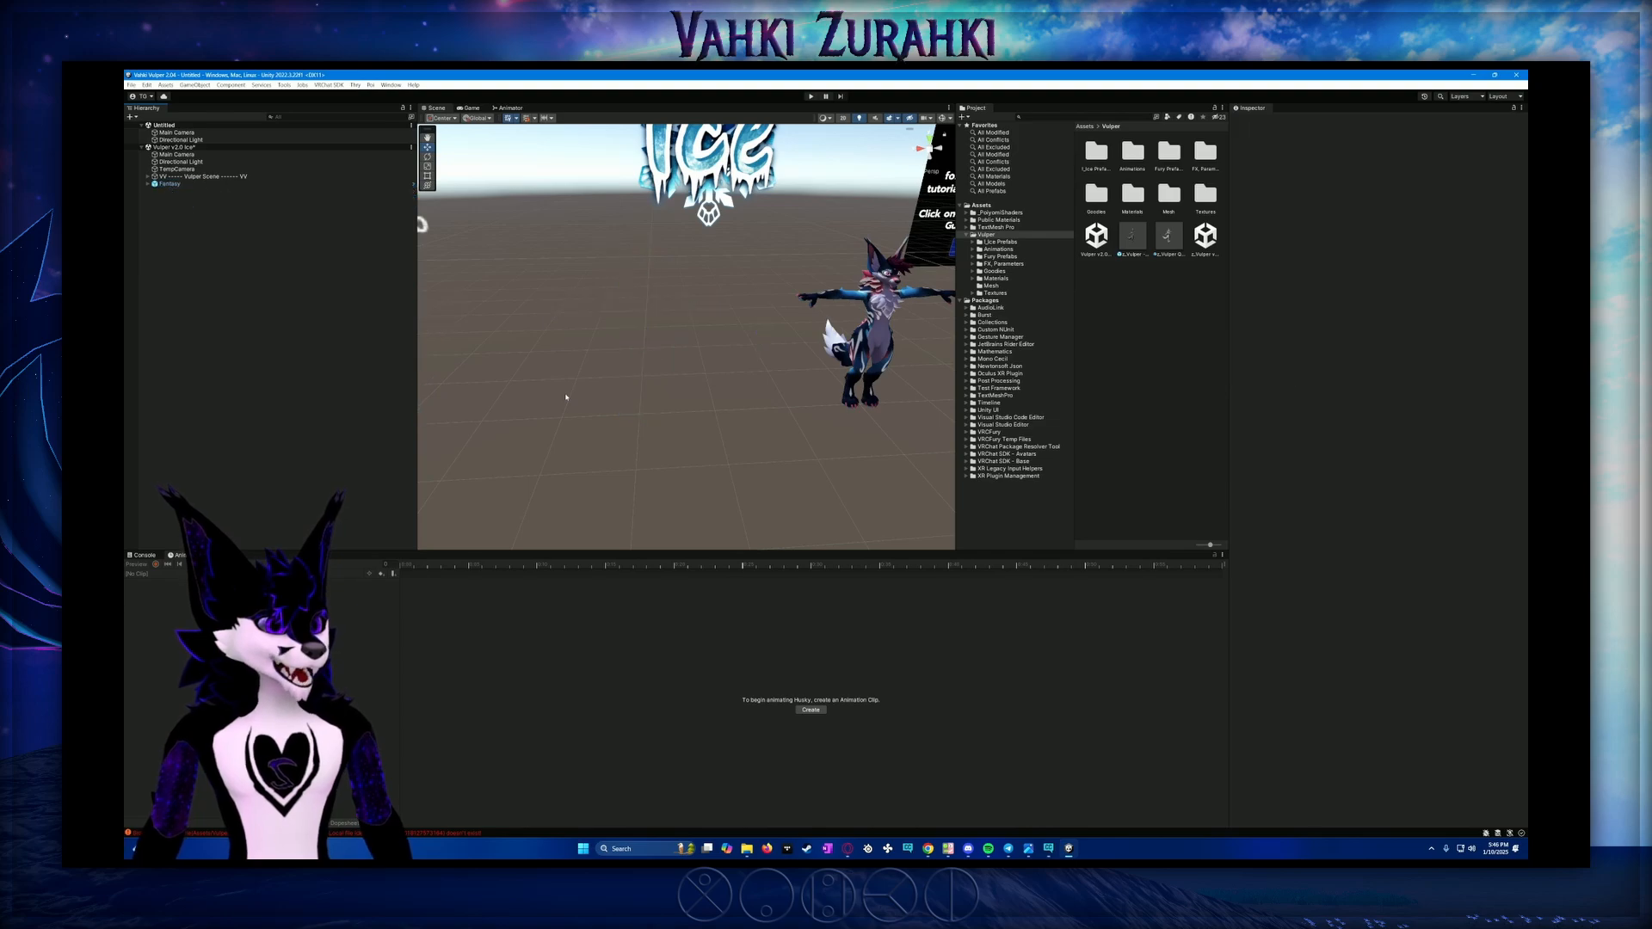
Centre the view on the Fantasy avatar, select it and expand its child objects
middle_click_drag(873, 346, 609, 327)
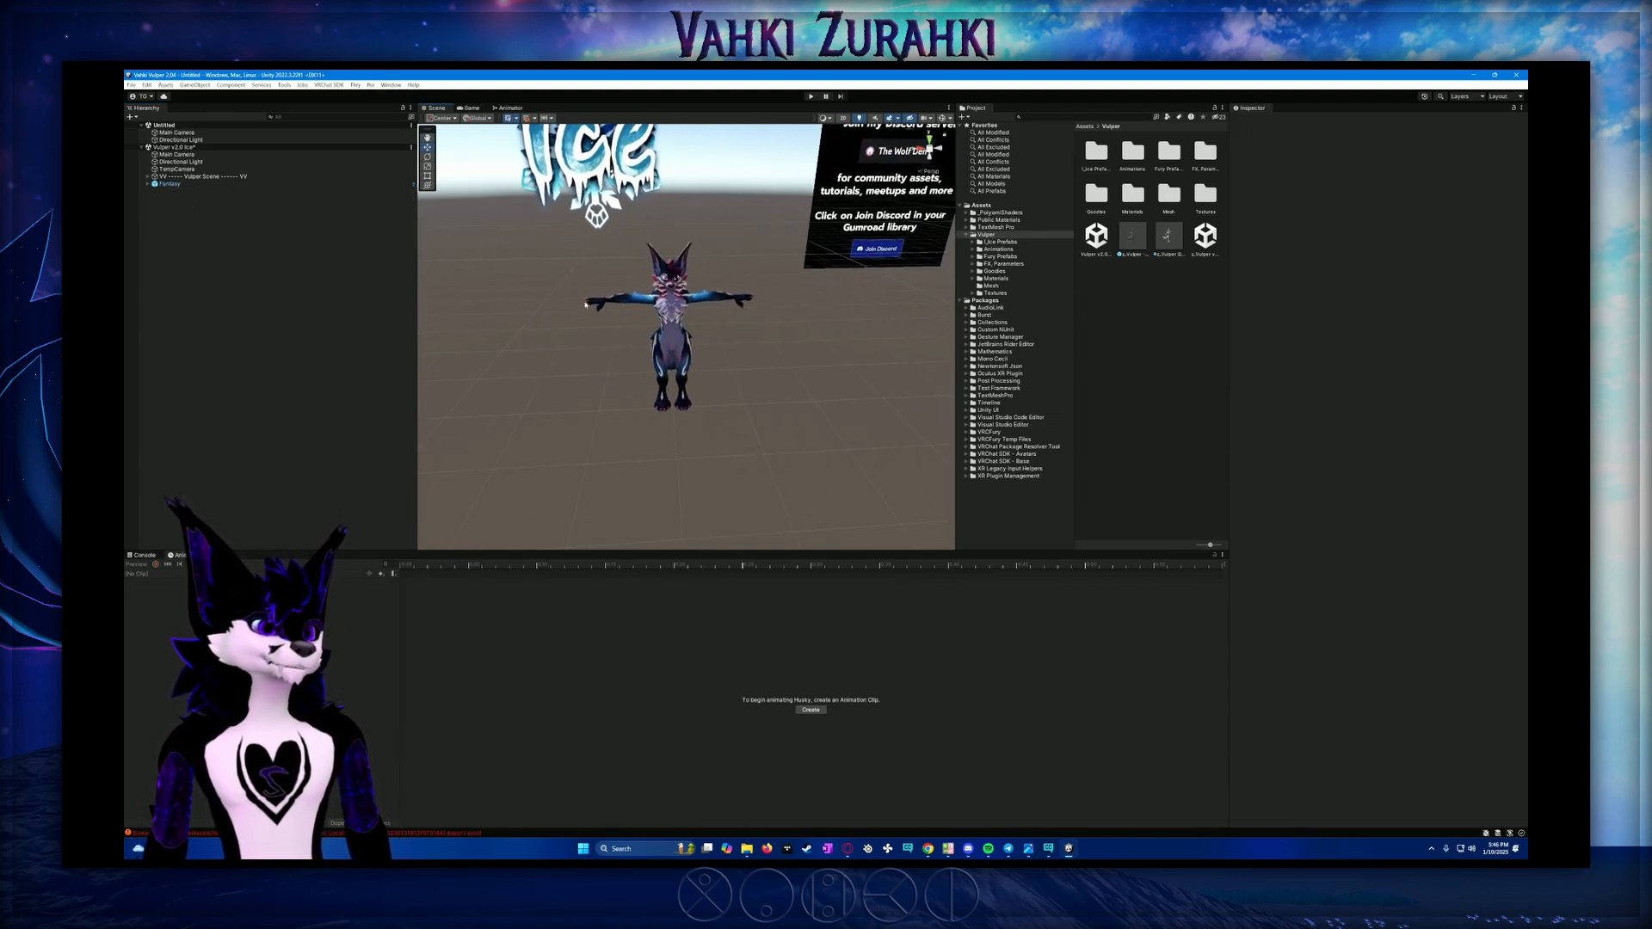
scroll(585, 305, "up", 4)
left_click(164, 184)
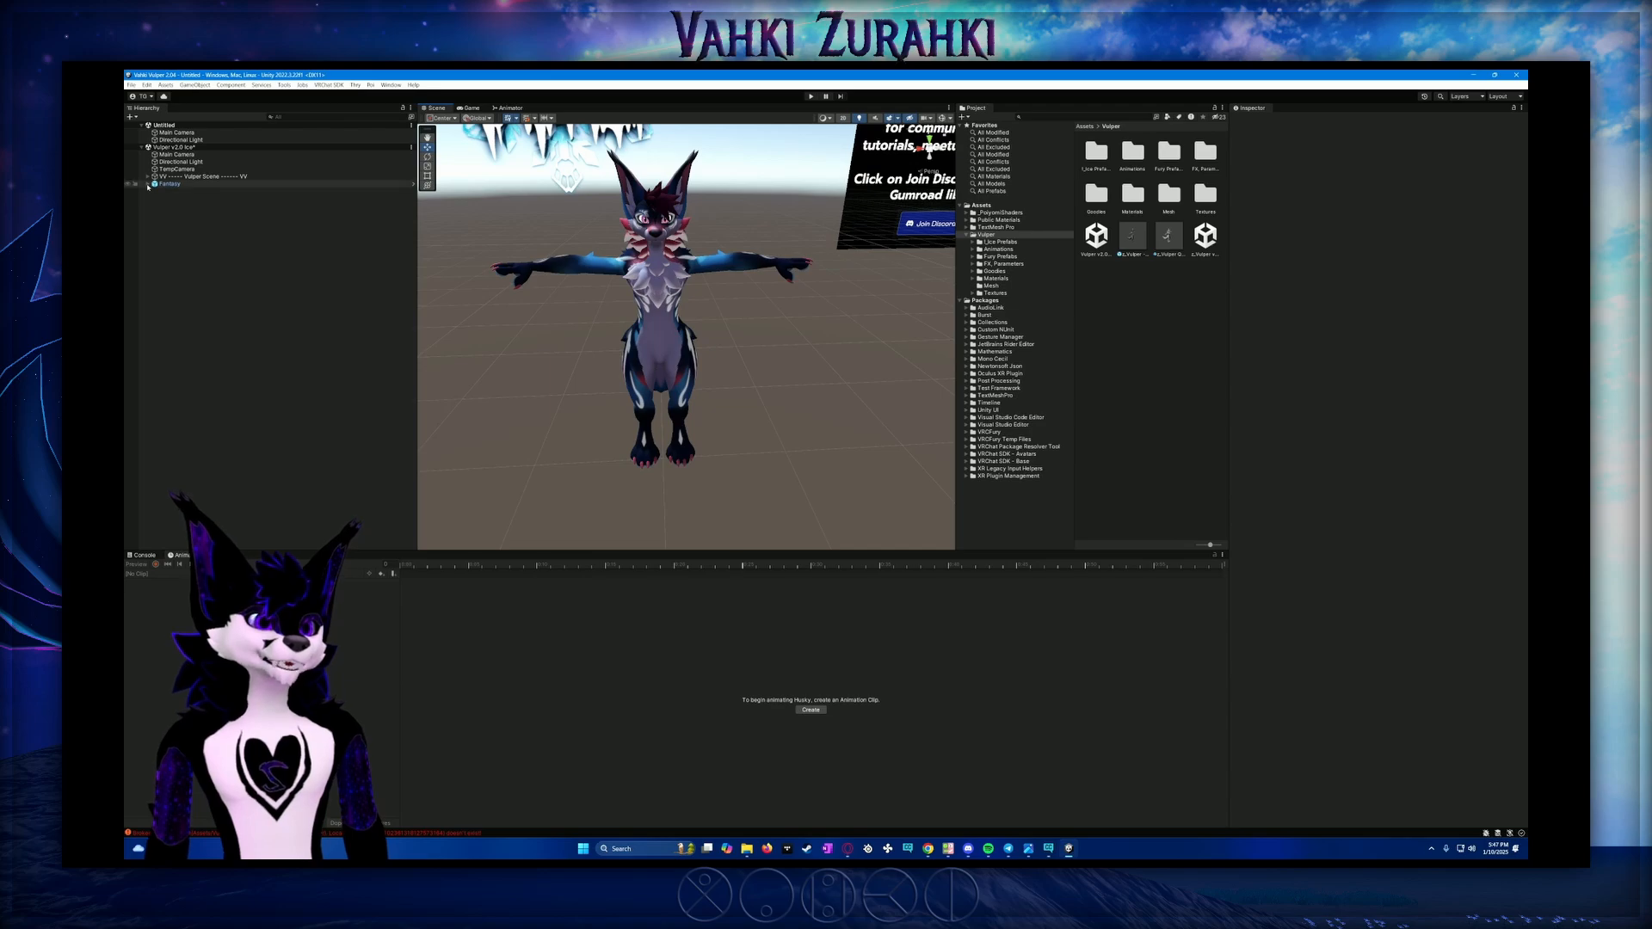
left_click(147, 184)
left_click(147, 184)
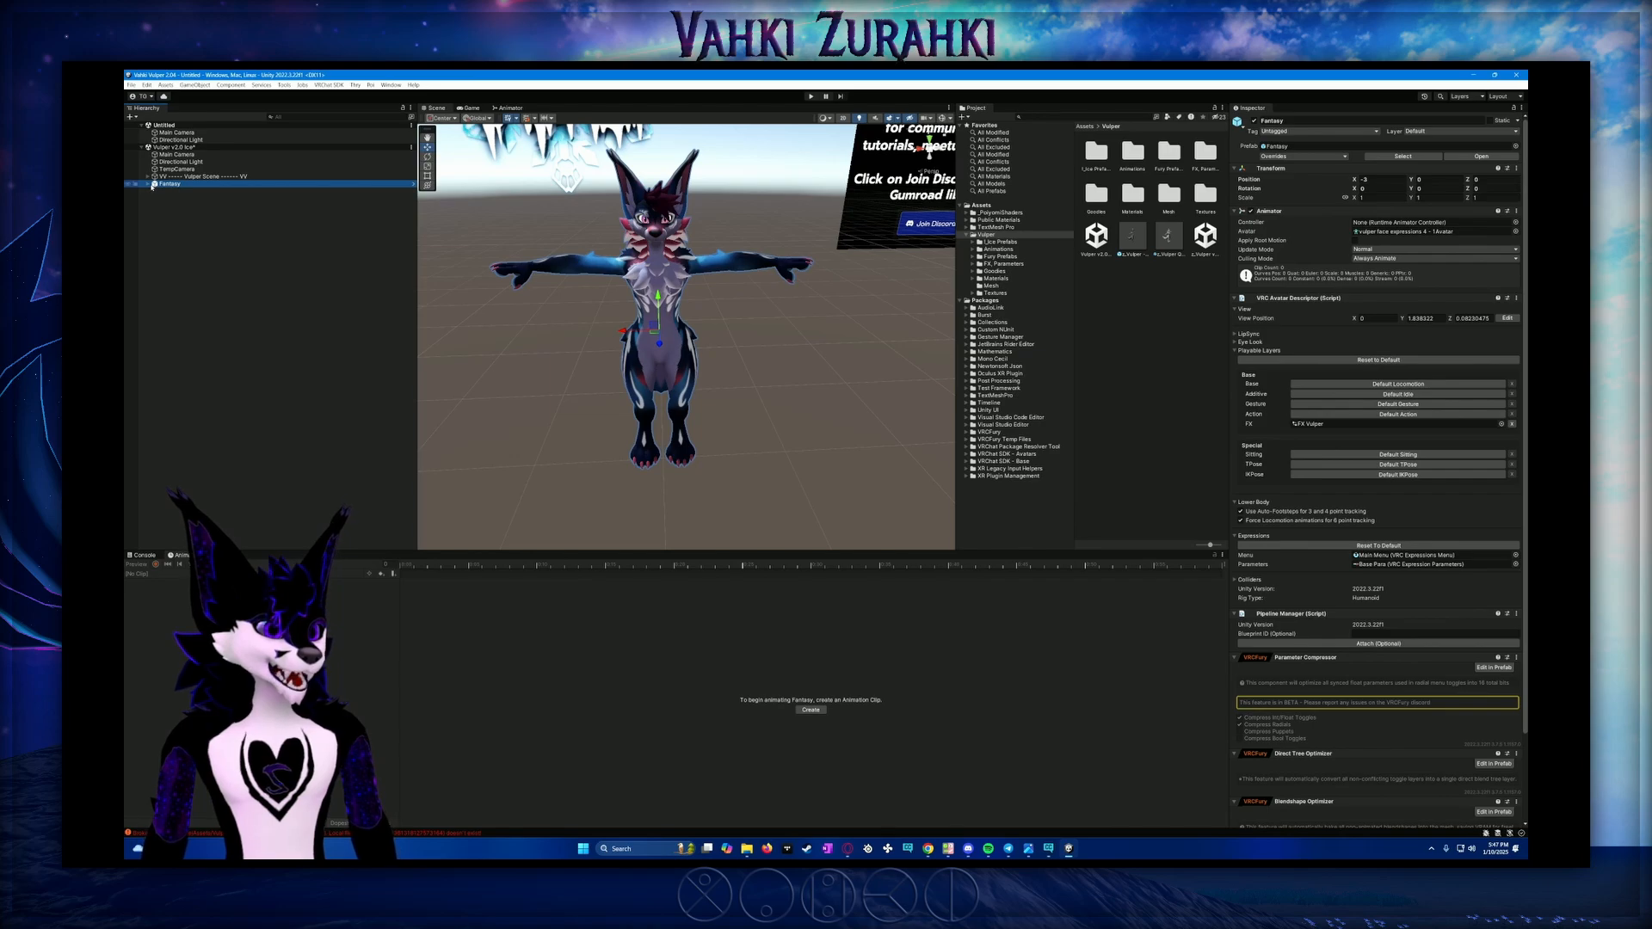
left_click(147, 184)
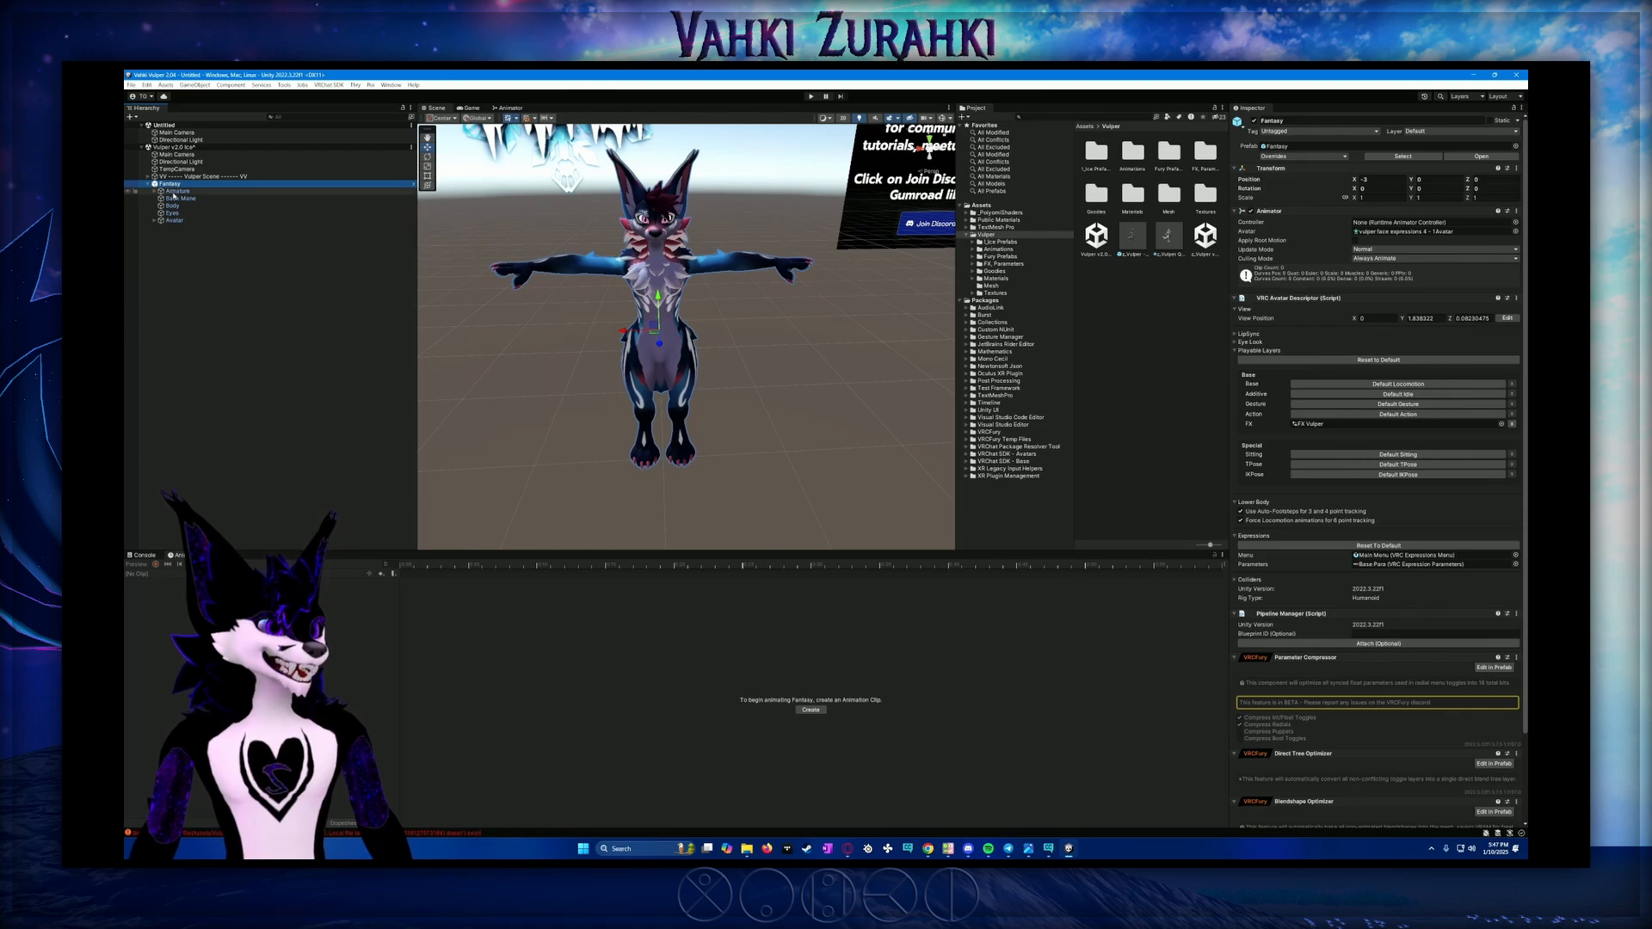
Inspect Fantasy's Armature and Back Mane objects, checking what the Armature contains
left_click(175, 191)
left_click(176, 199)
left_click(148, 185)
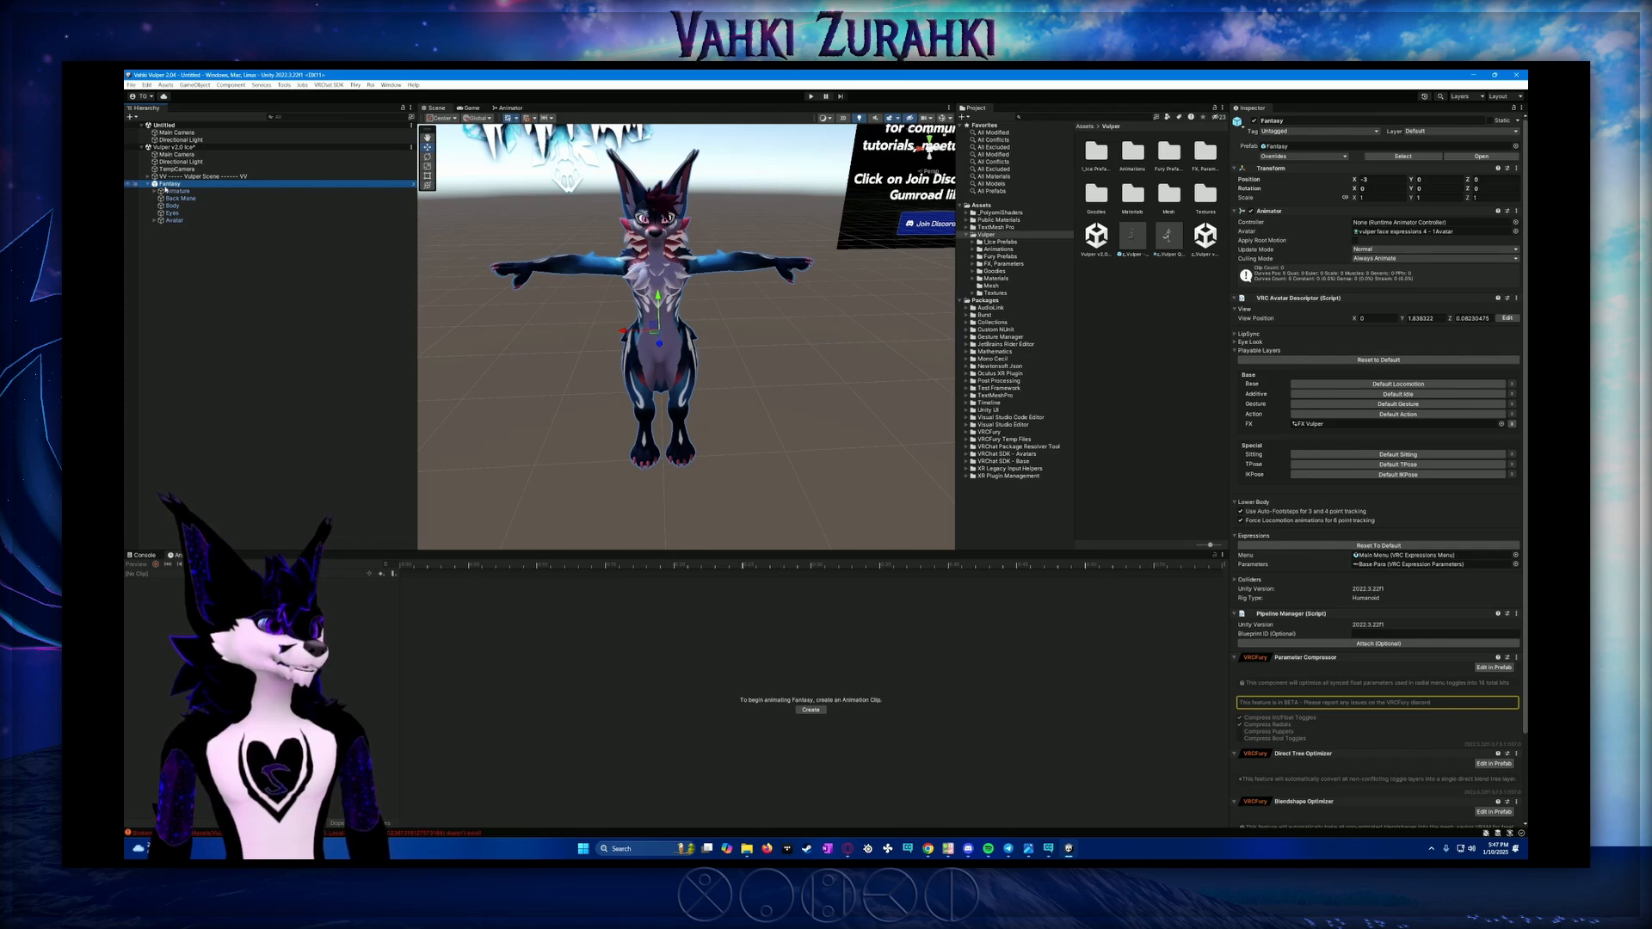
left_click(164, 191)
left_click(156, 191)
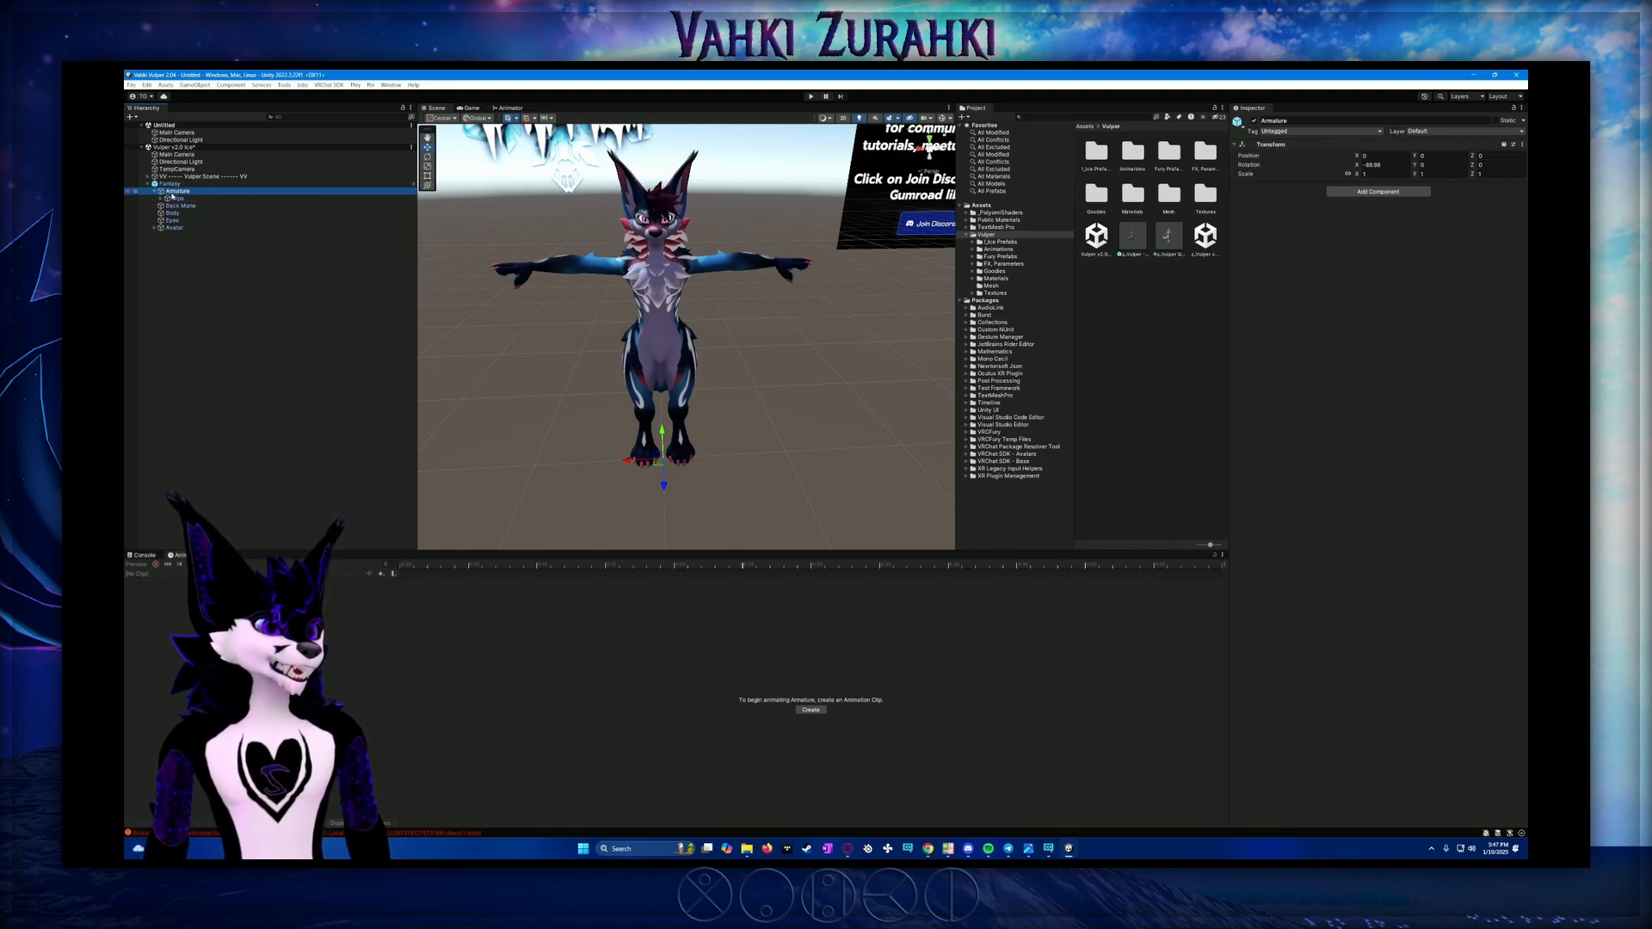
left_click(154, 192)
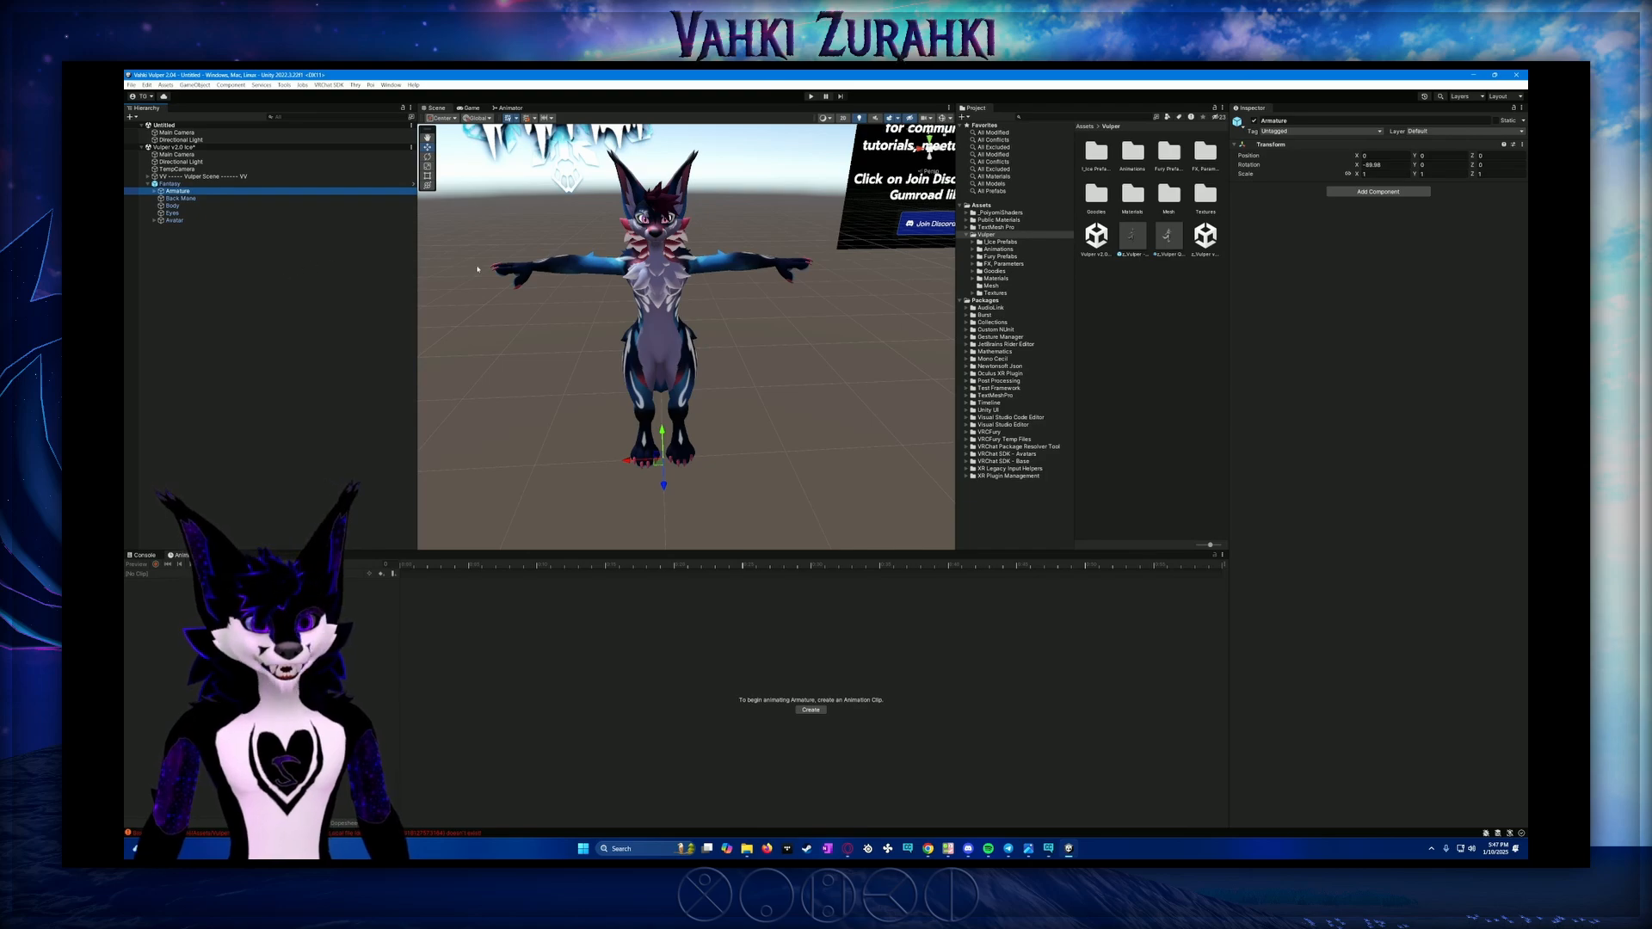
Select Fantasy's Body mesh, review its blendshapes and show its list of assigned materials
left_click(278, 207)
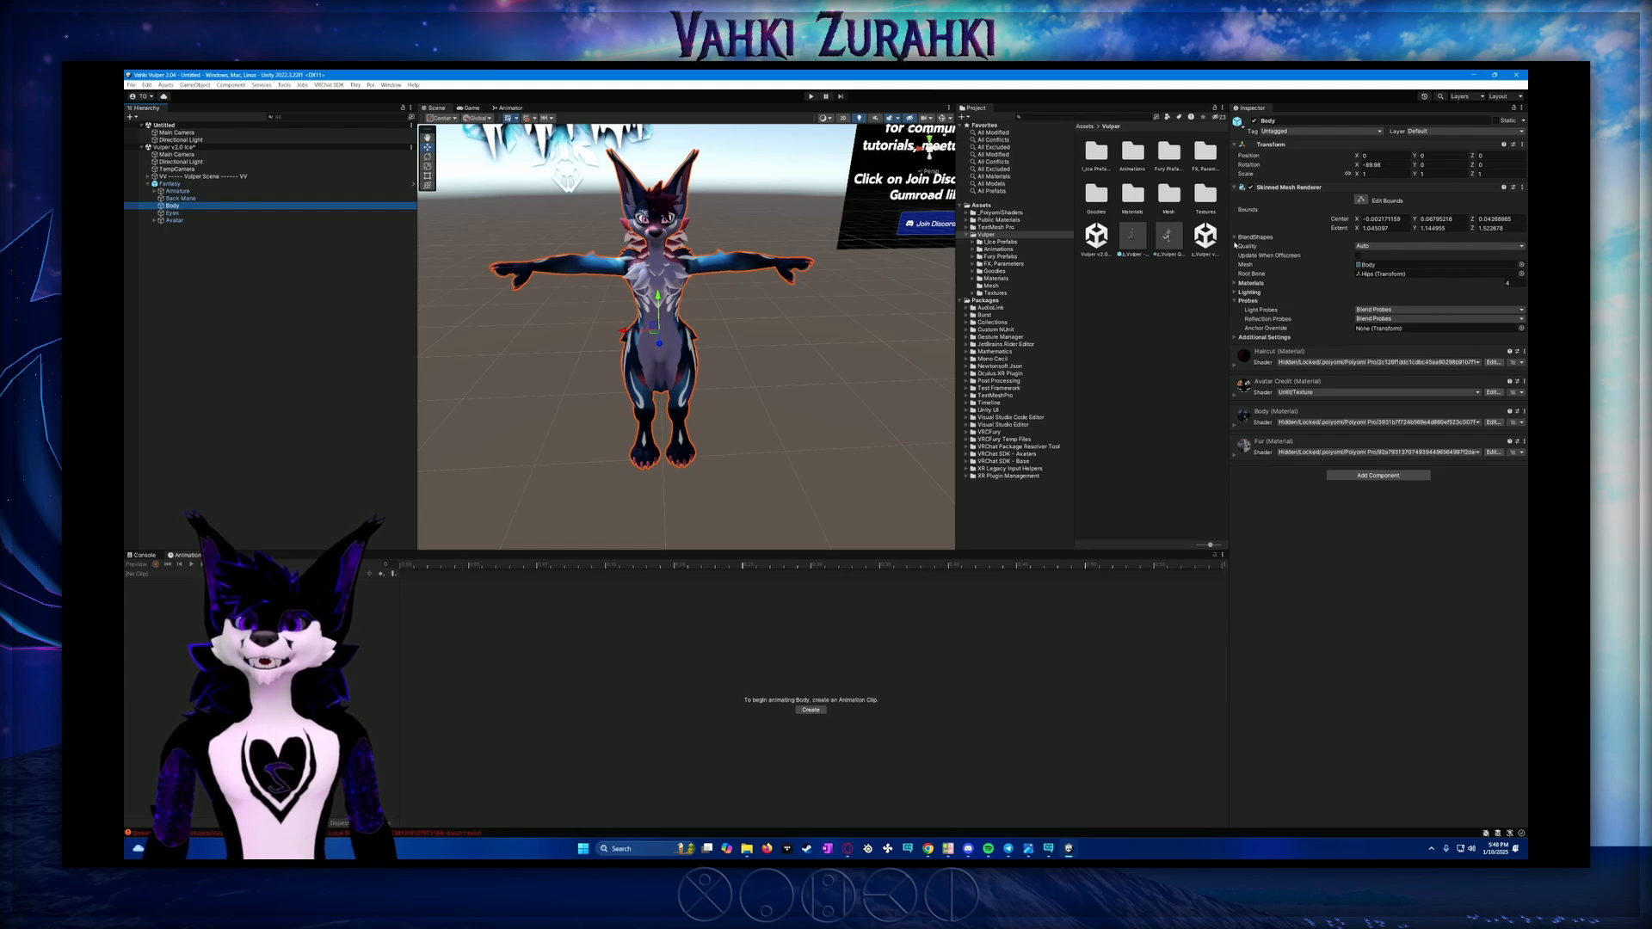
left_click(1235, 237)
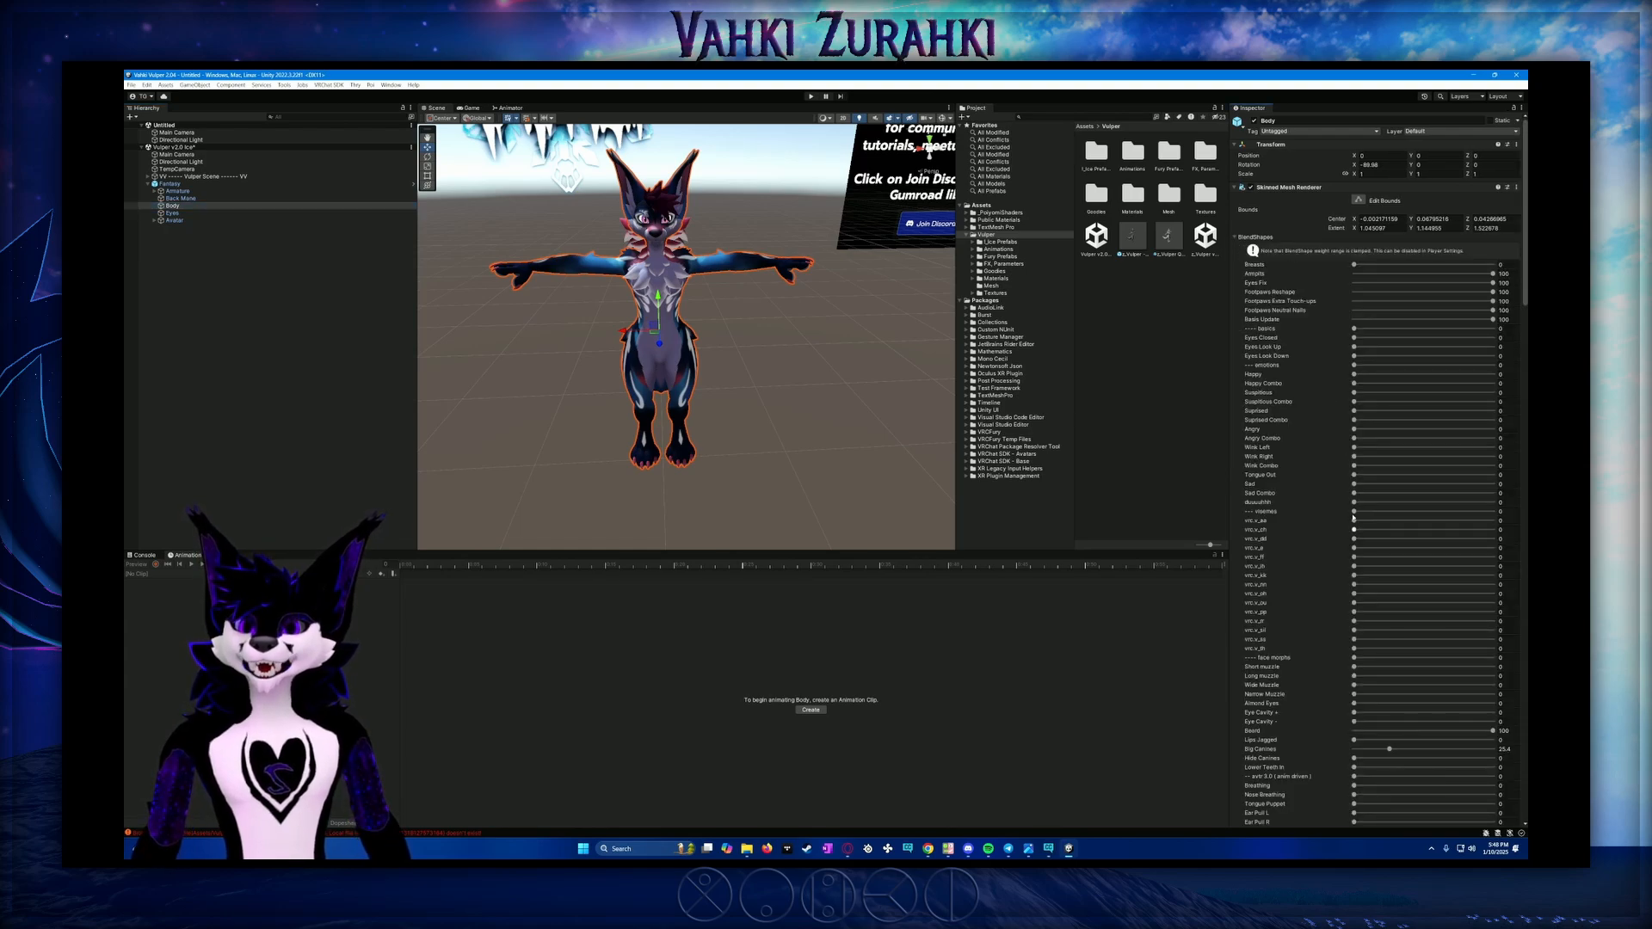
left_click(1236, 237)
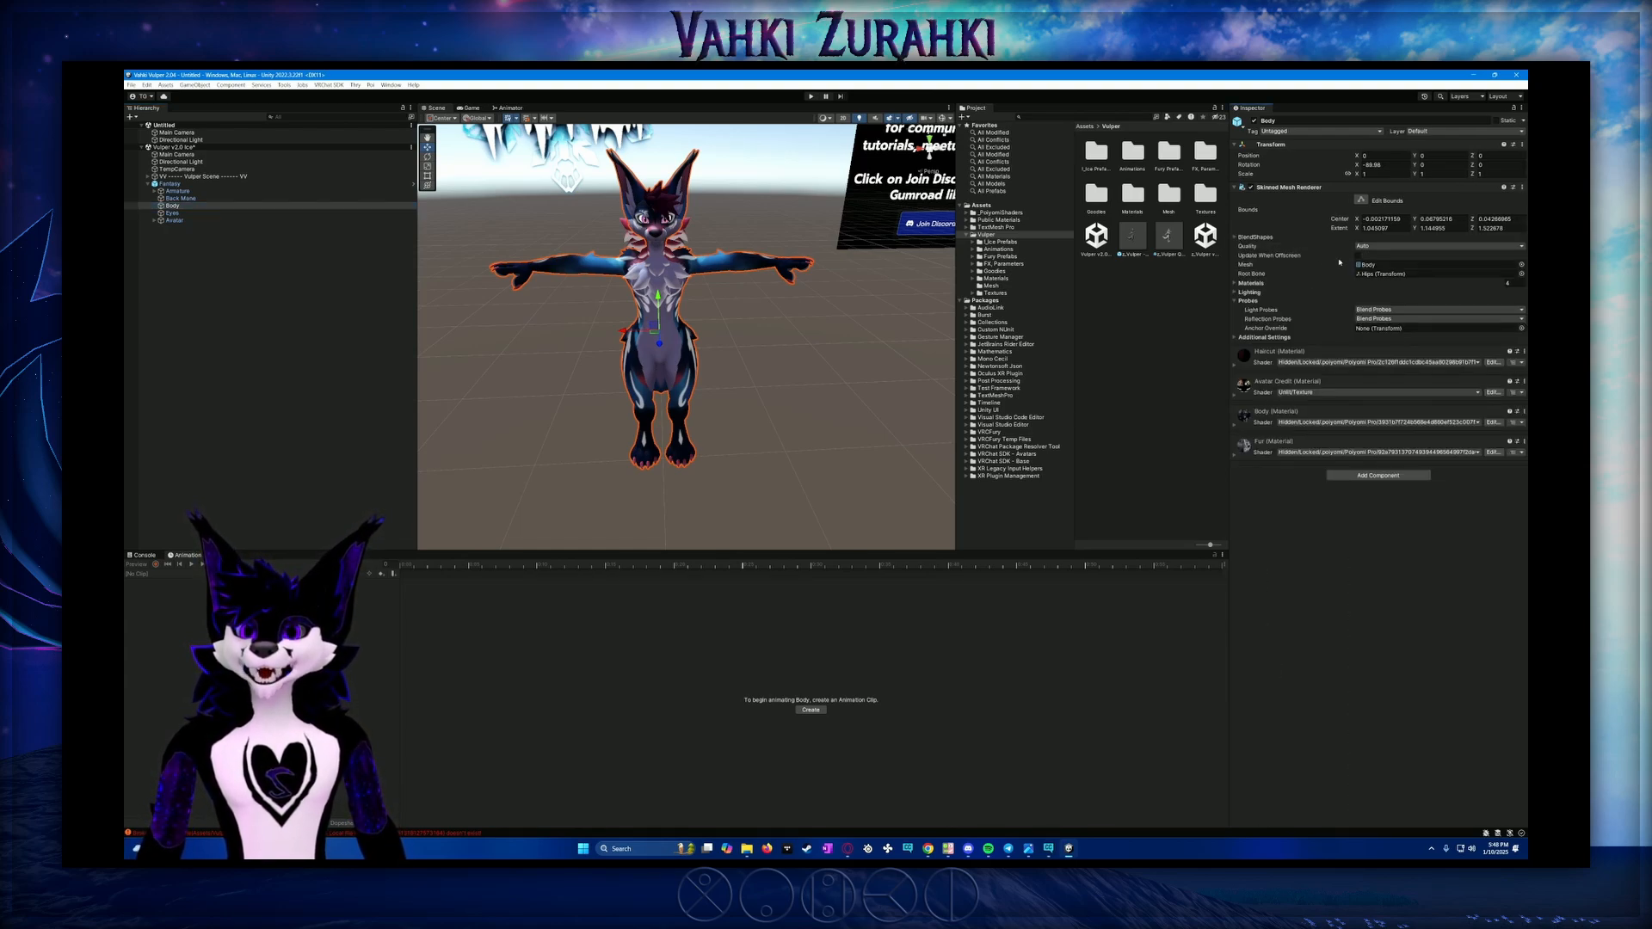
left_click(1244, 283)
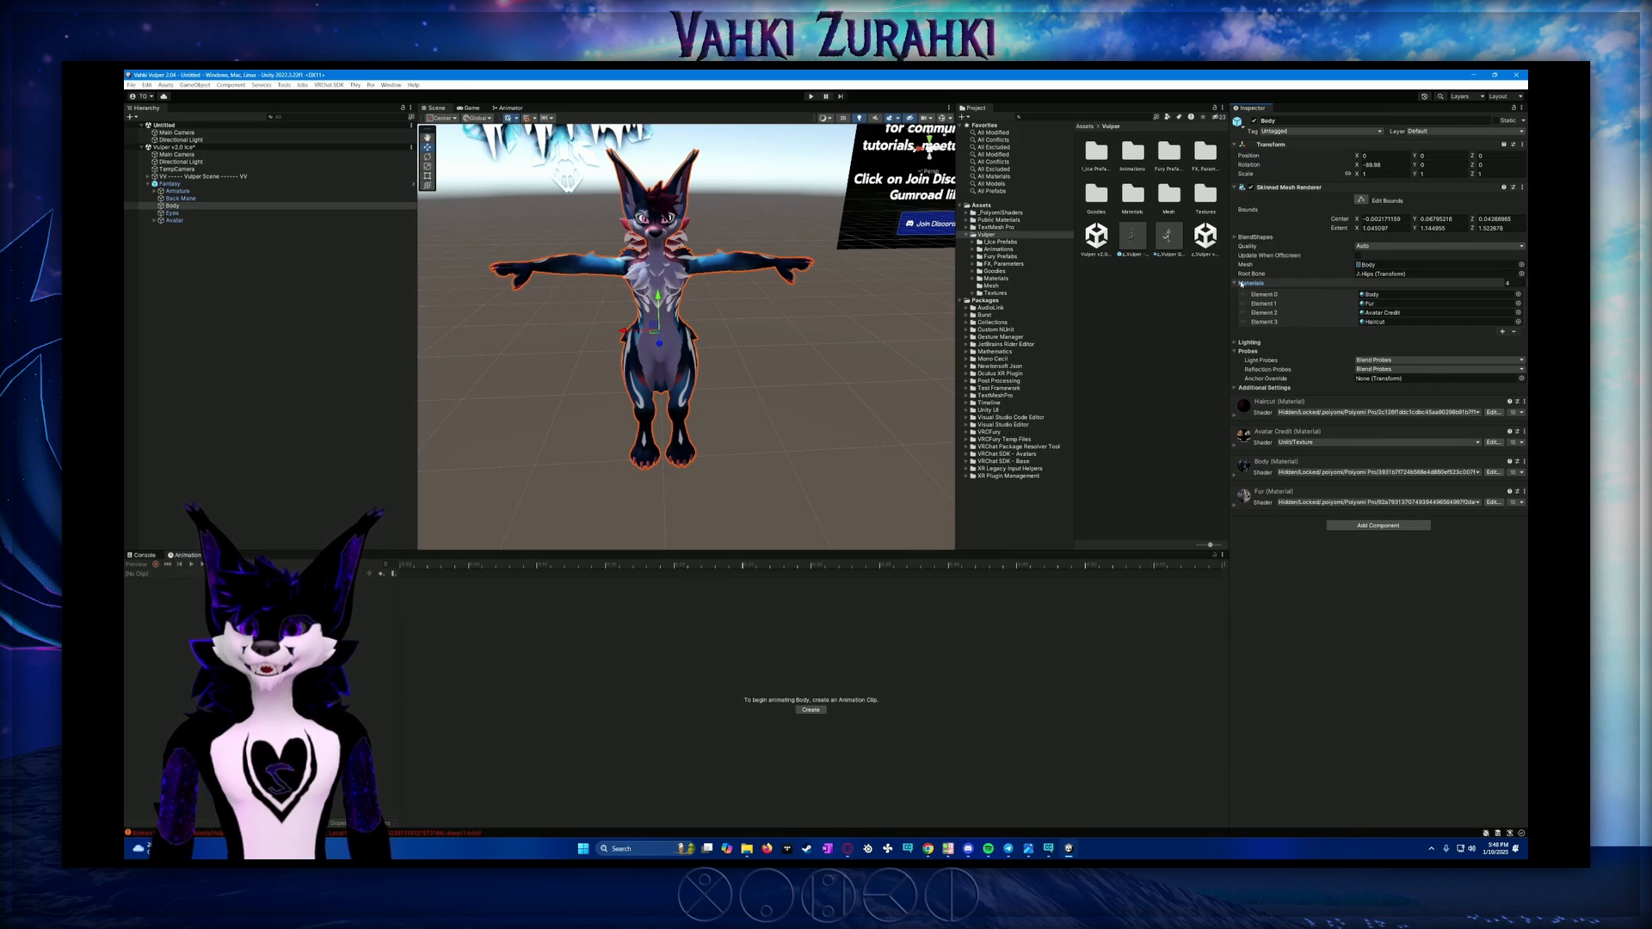
left_click(1240, 283)
left_click(1240, 283)
left_click(1240, 283)
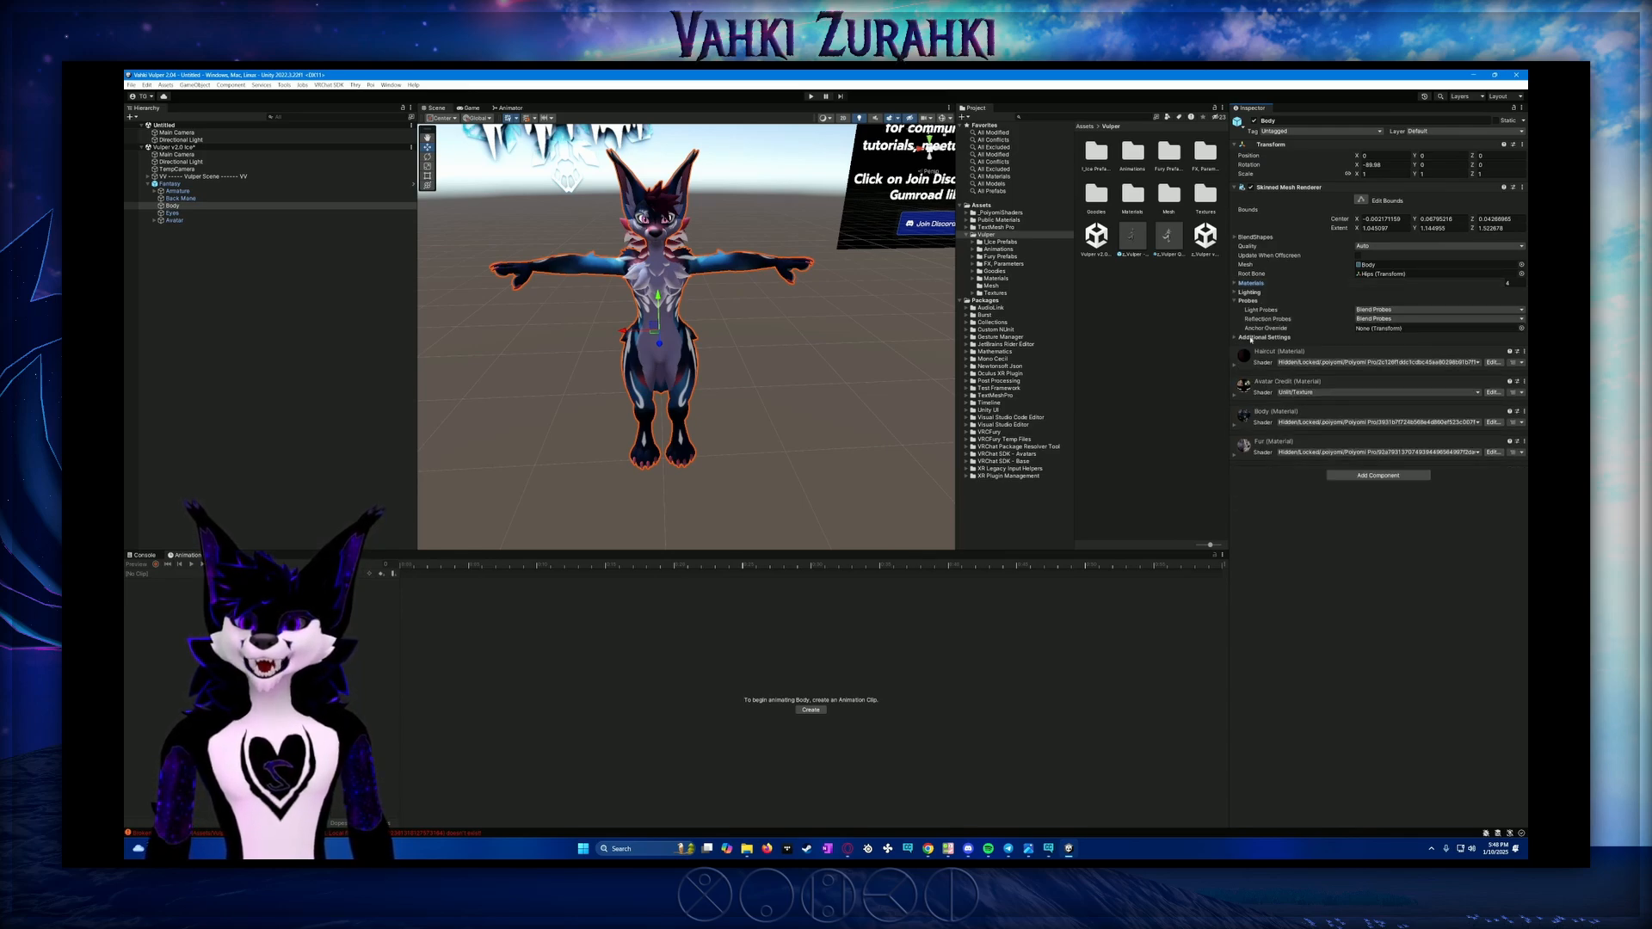
left_click(1247, 283)
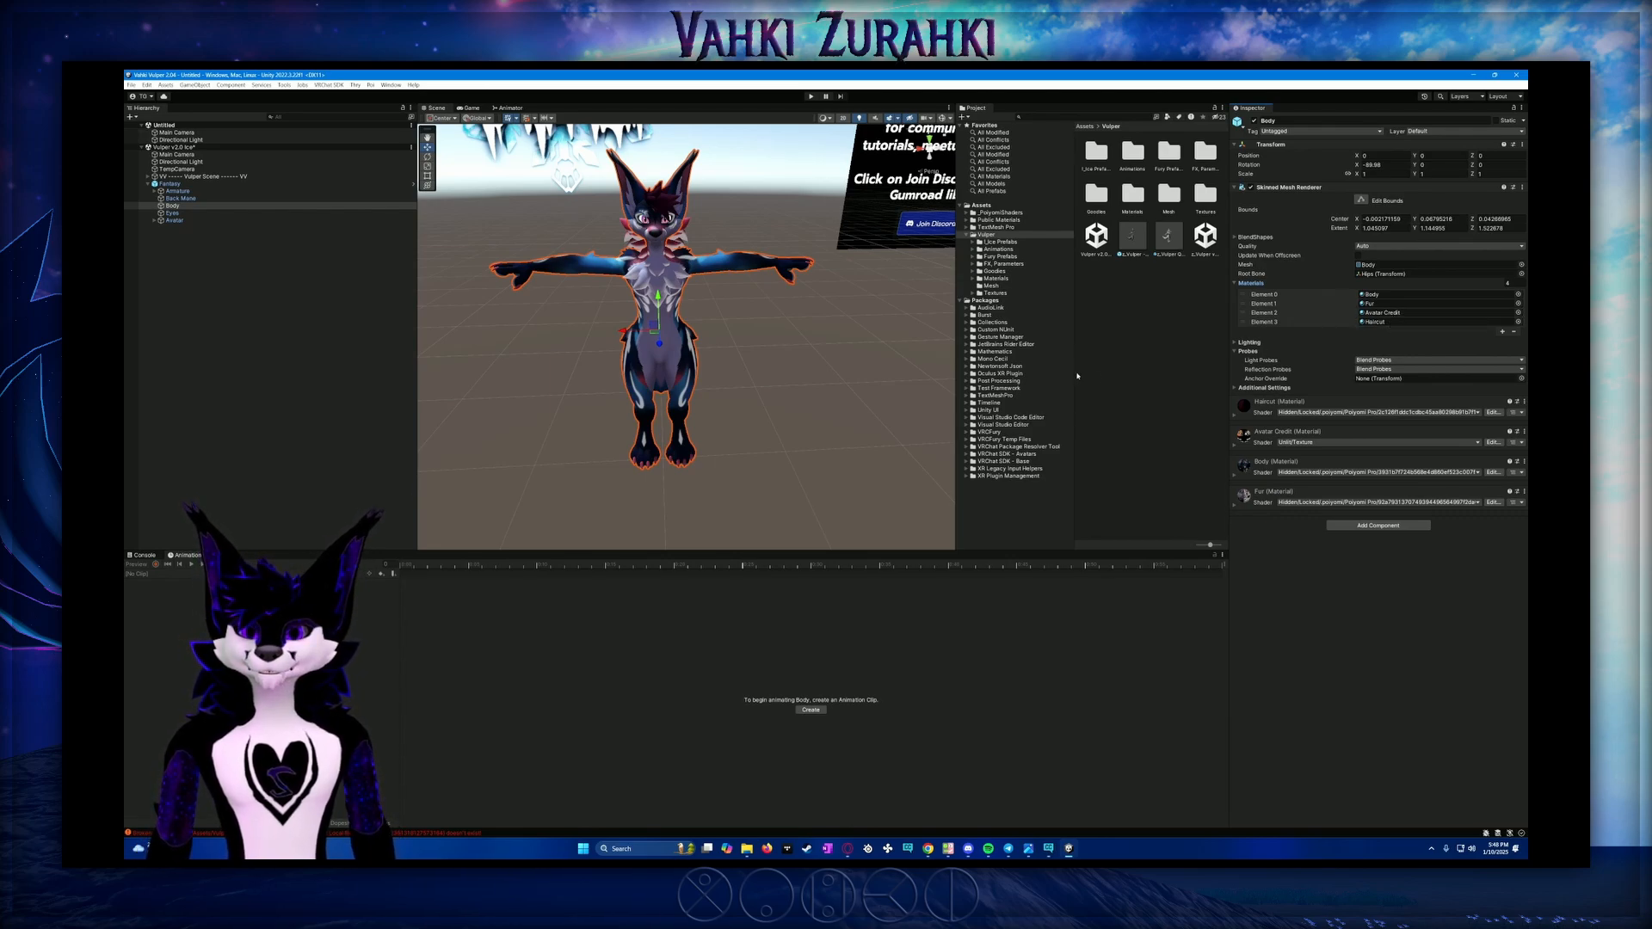
Expand the Body material's settings and switch its shader to Poiyomi Pro
left_click(1235, 475)
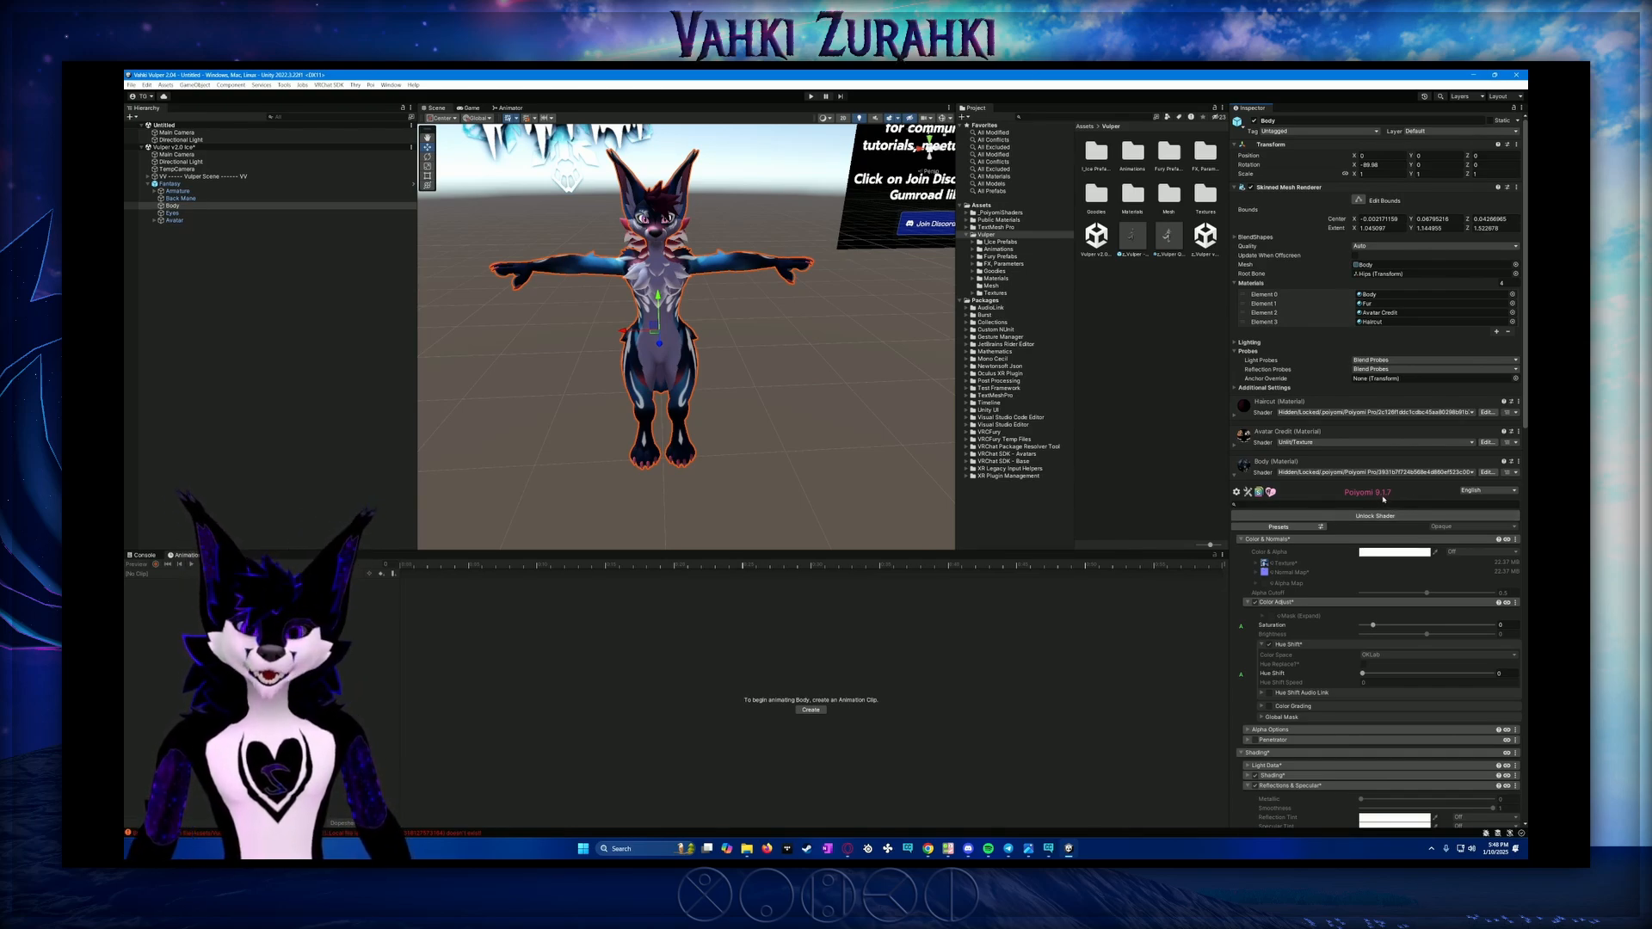
left_click(1343, 473)
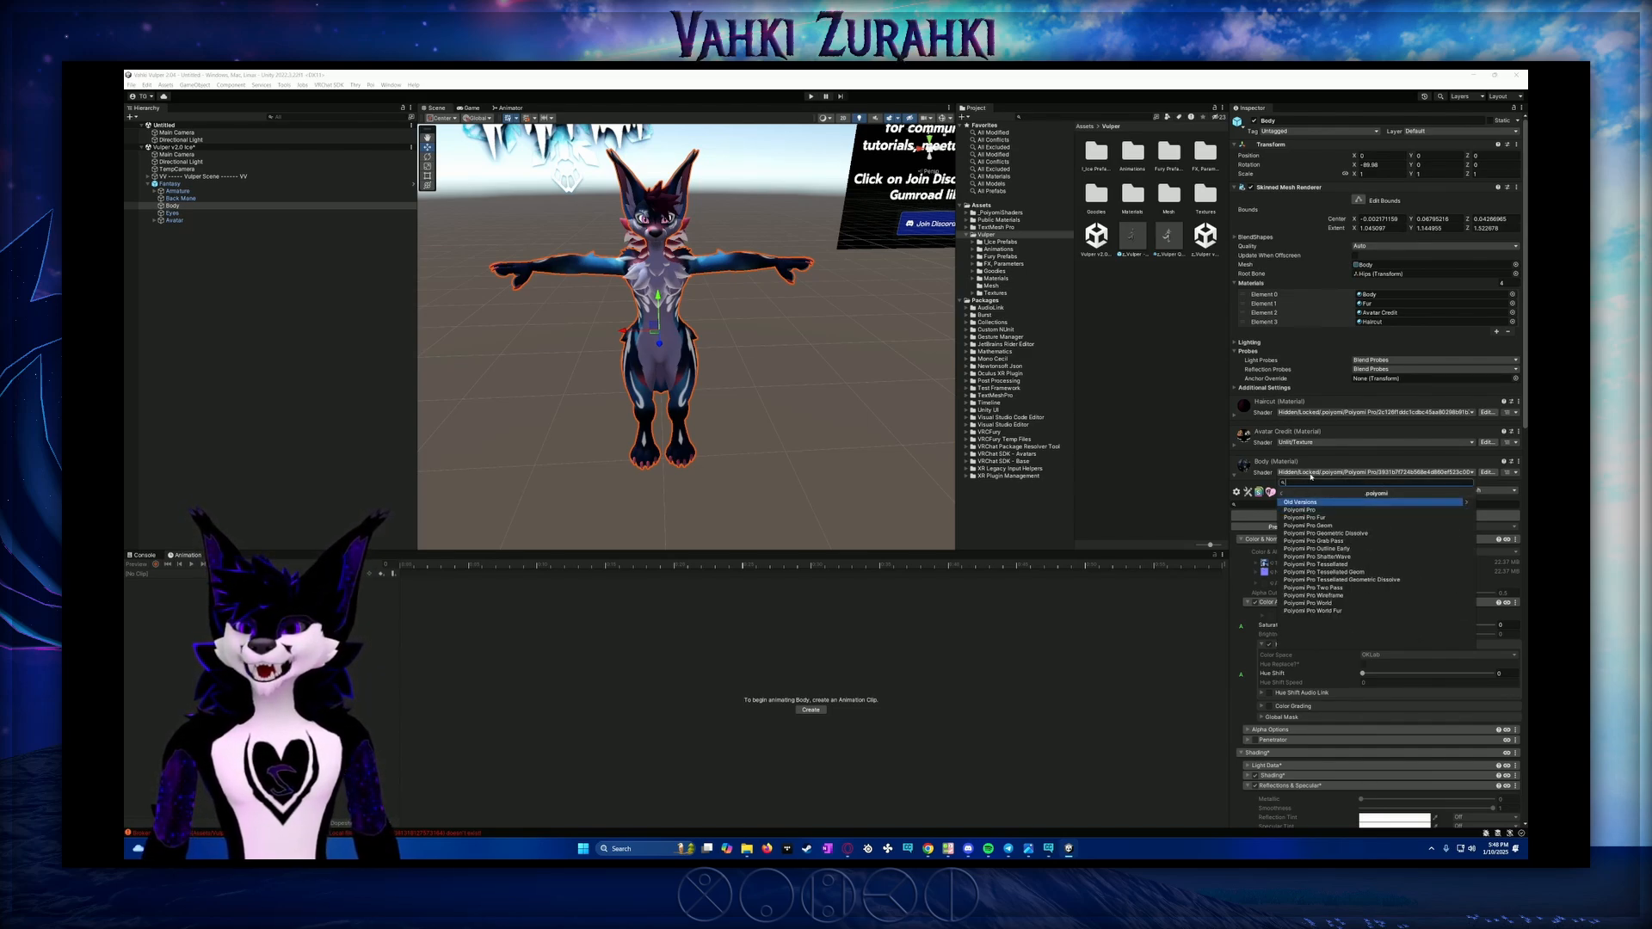
key("Left")
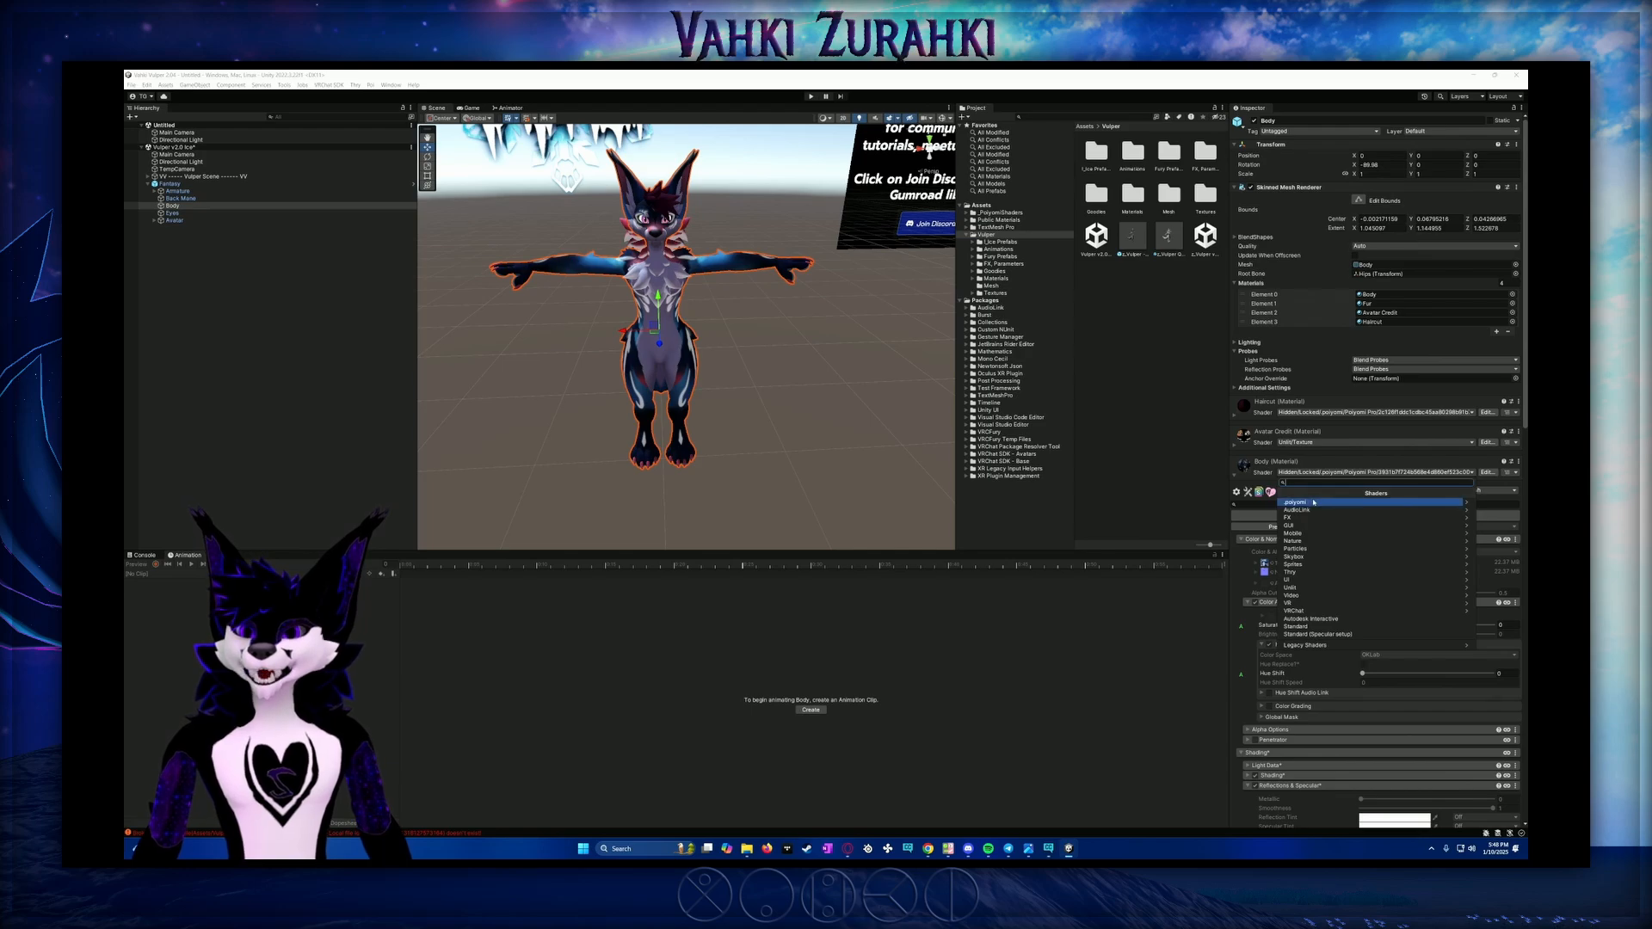
left_click(1312, 502)
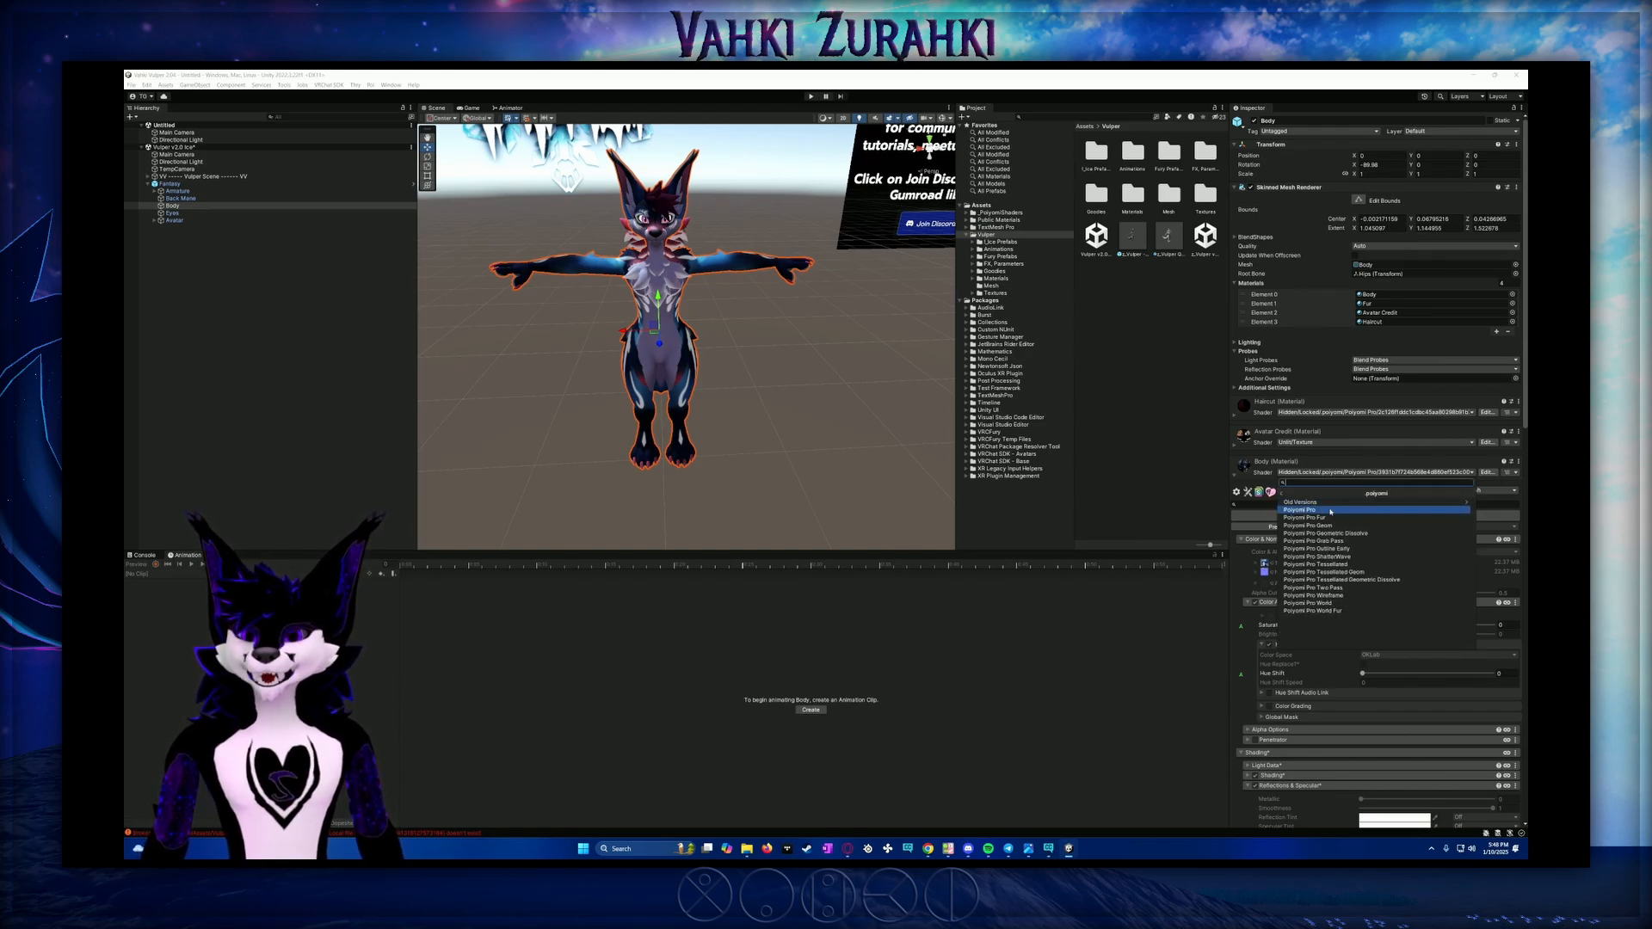
left_click(1330, 511)
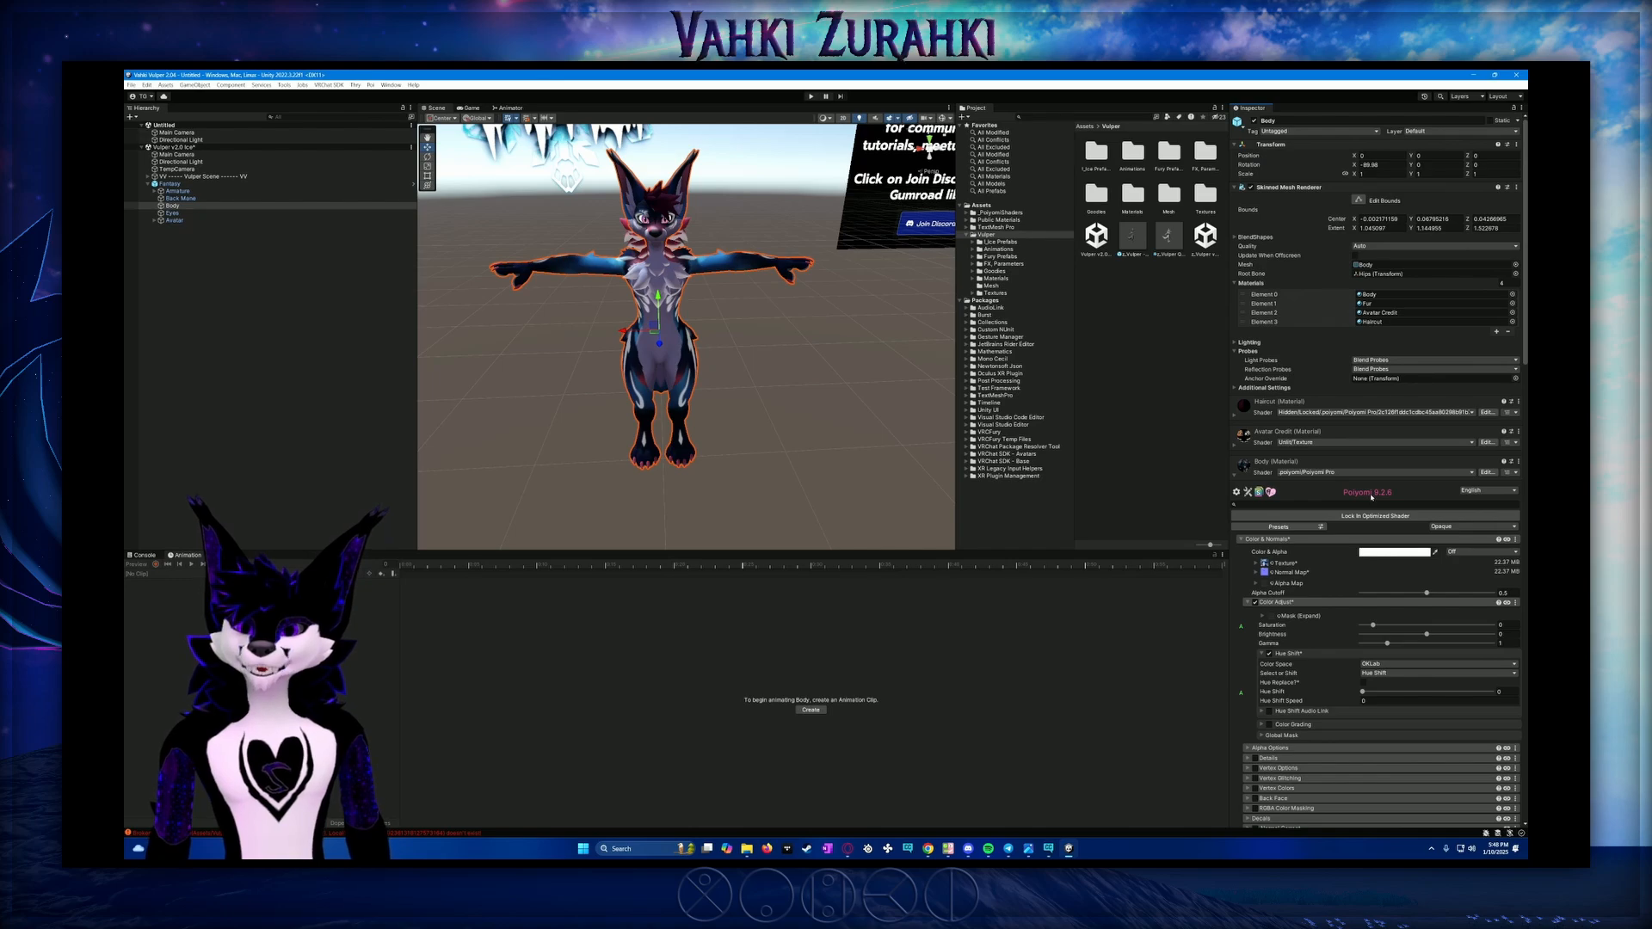
Widen the Scene view and check the Fantasy avatar's body from several angles
left_click_drag(823, 409, 878, 398, "alt")
middle_click_drag(762, 368, 839, 401)
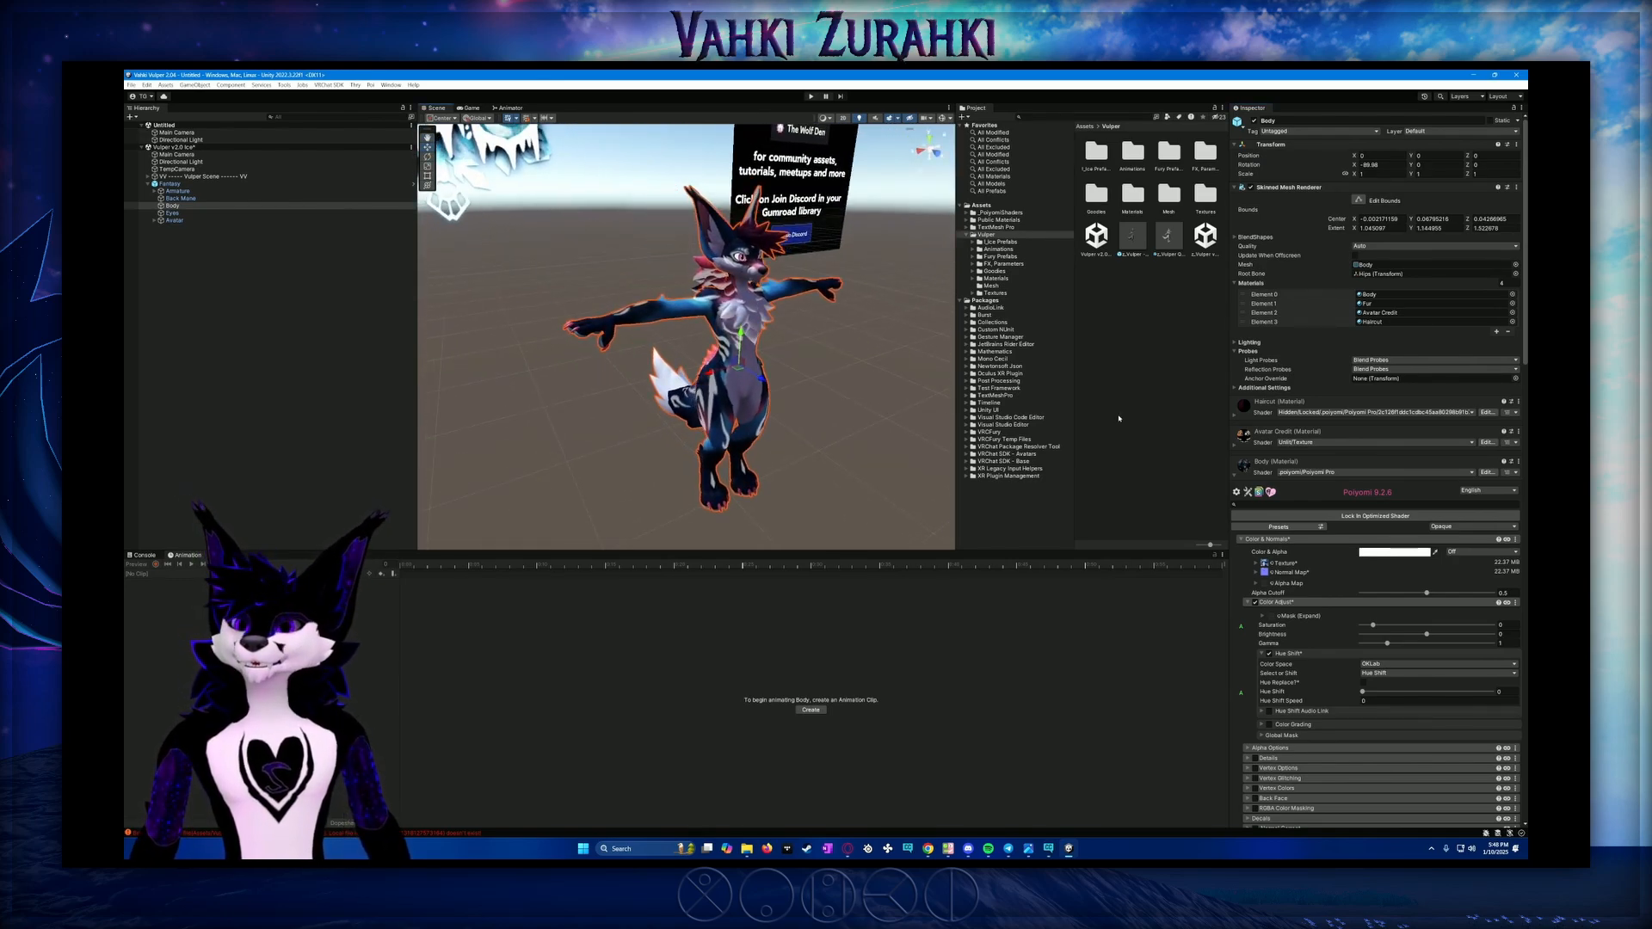
left_click_drag(958, 404, 1018, 398)
left_click_drag(862, 362, 999, 395, "alt")
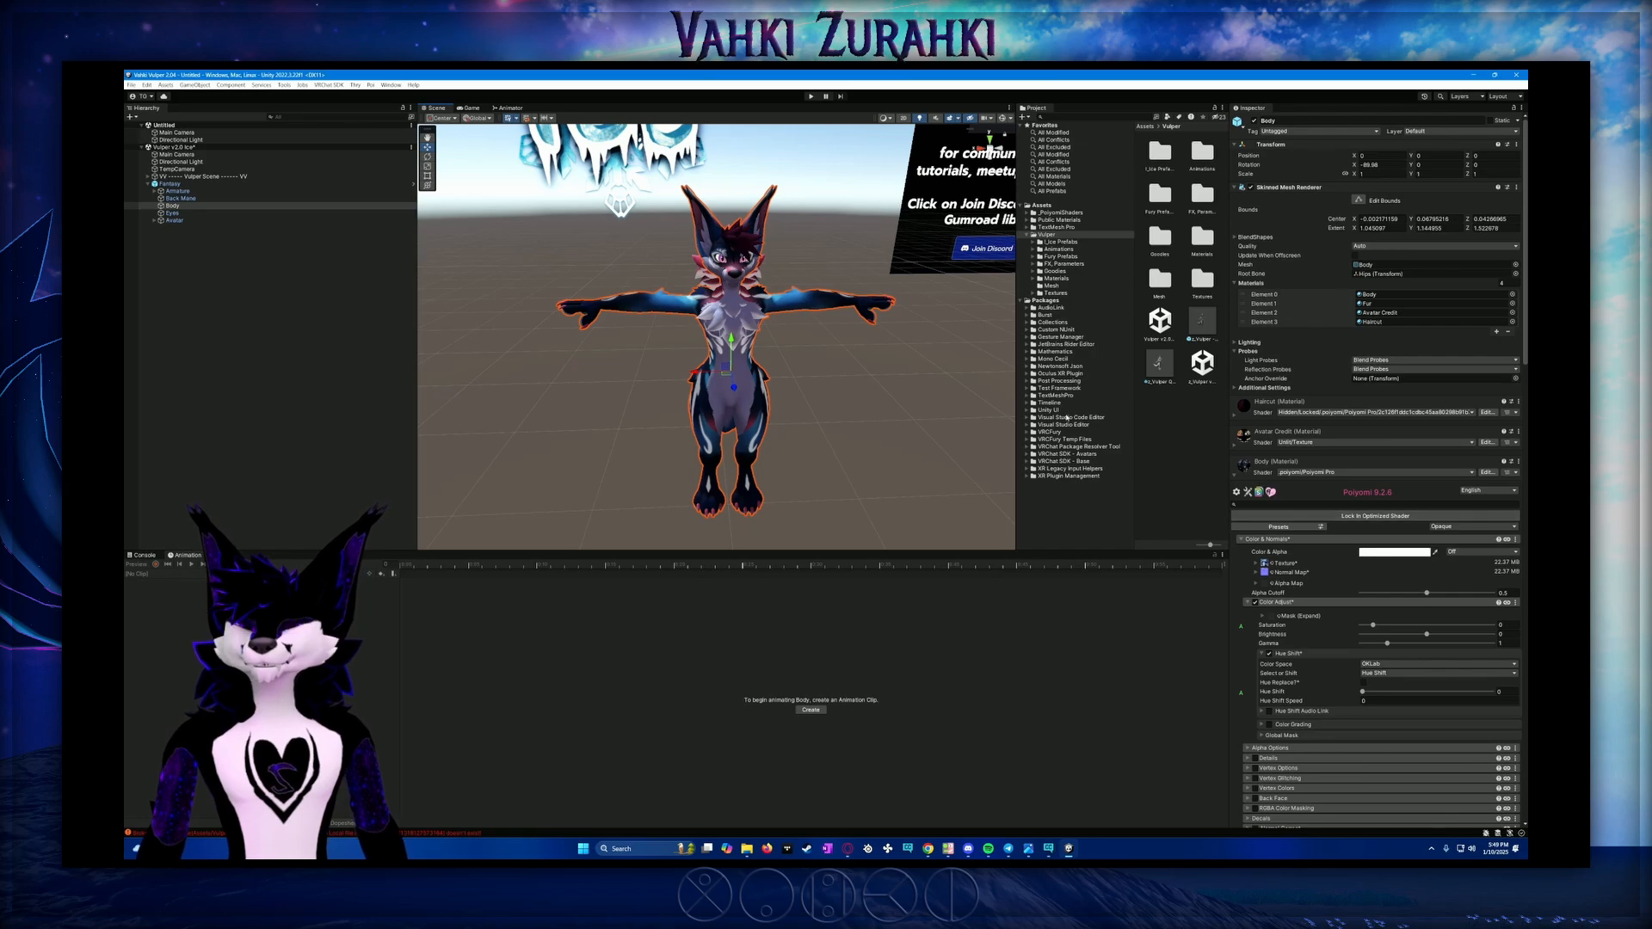
Review the Body material's Light Data and Shading settings and check how the shading looks on the avatar from several angles
left_click_drag(775, 375, 782, 331, "alt")
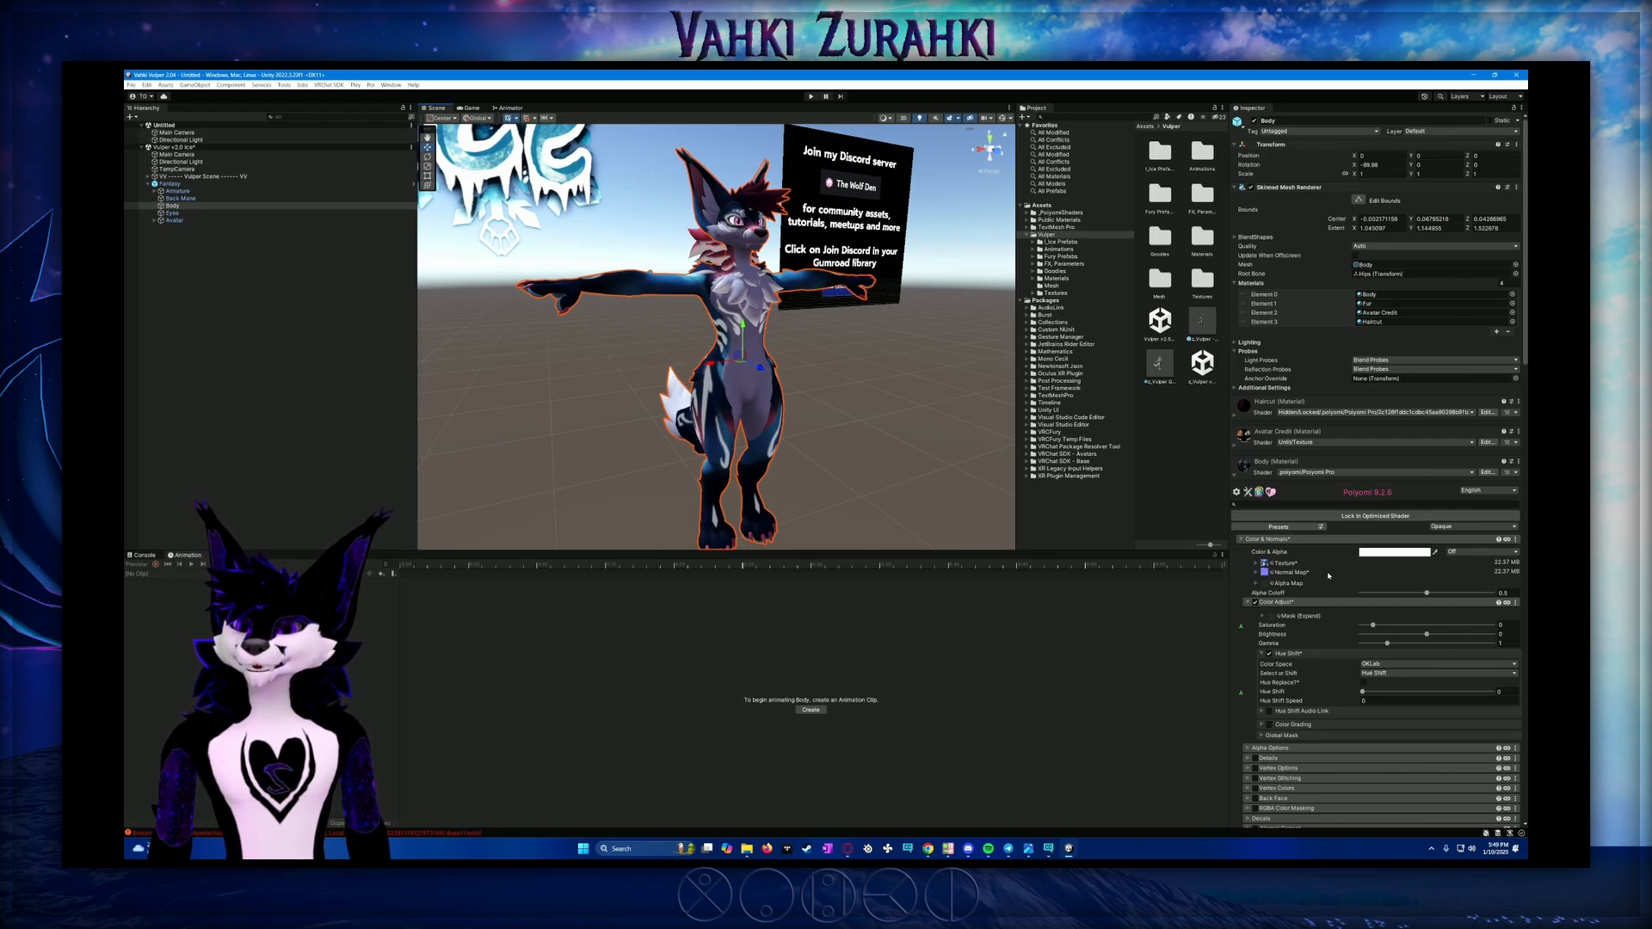
scroll(1302, 548, "down", 1)
scroll(1301, 547, "down", 4)
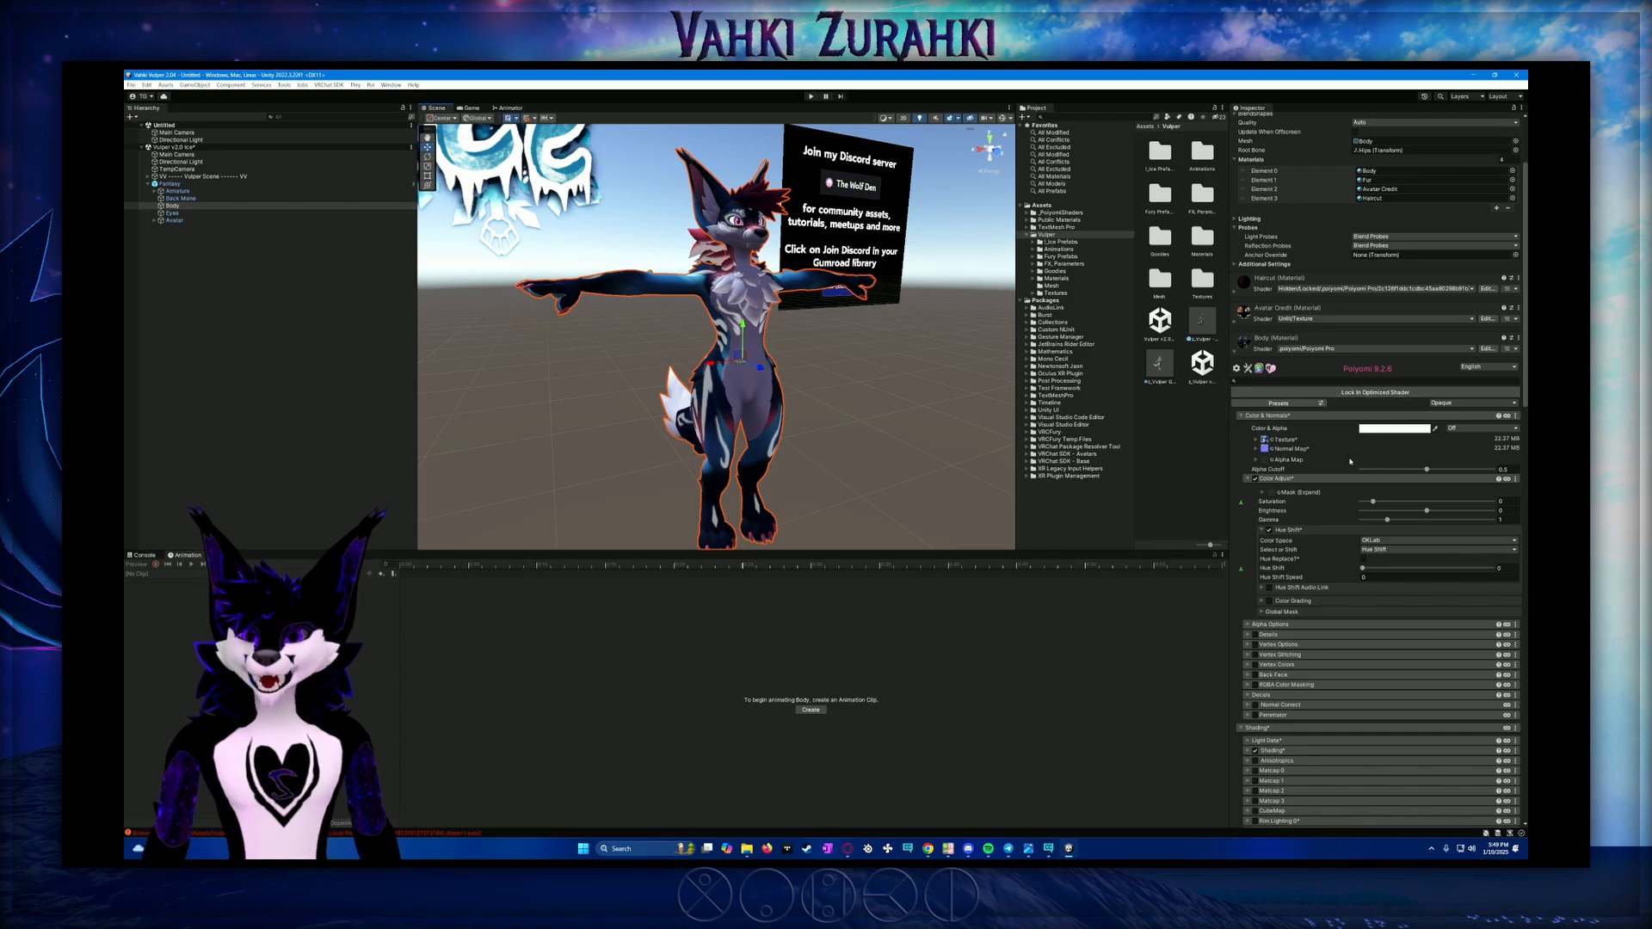
scroll(1339, 418, "down", 5)
scroll(1257, 487, "down", 3)
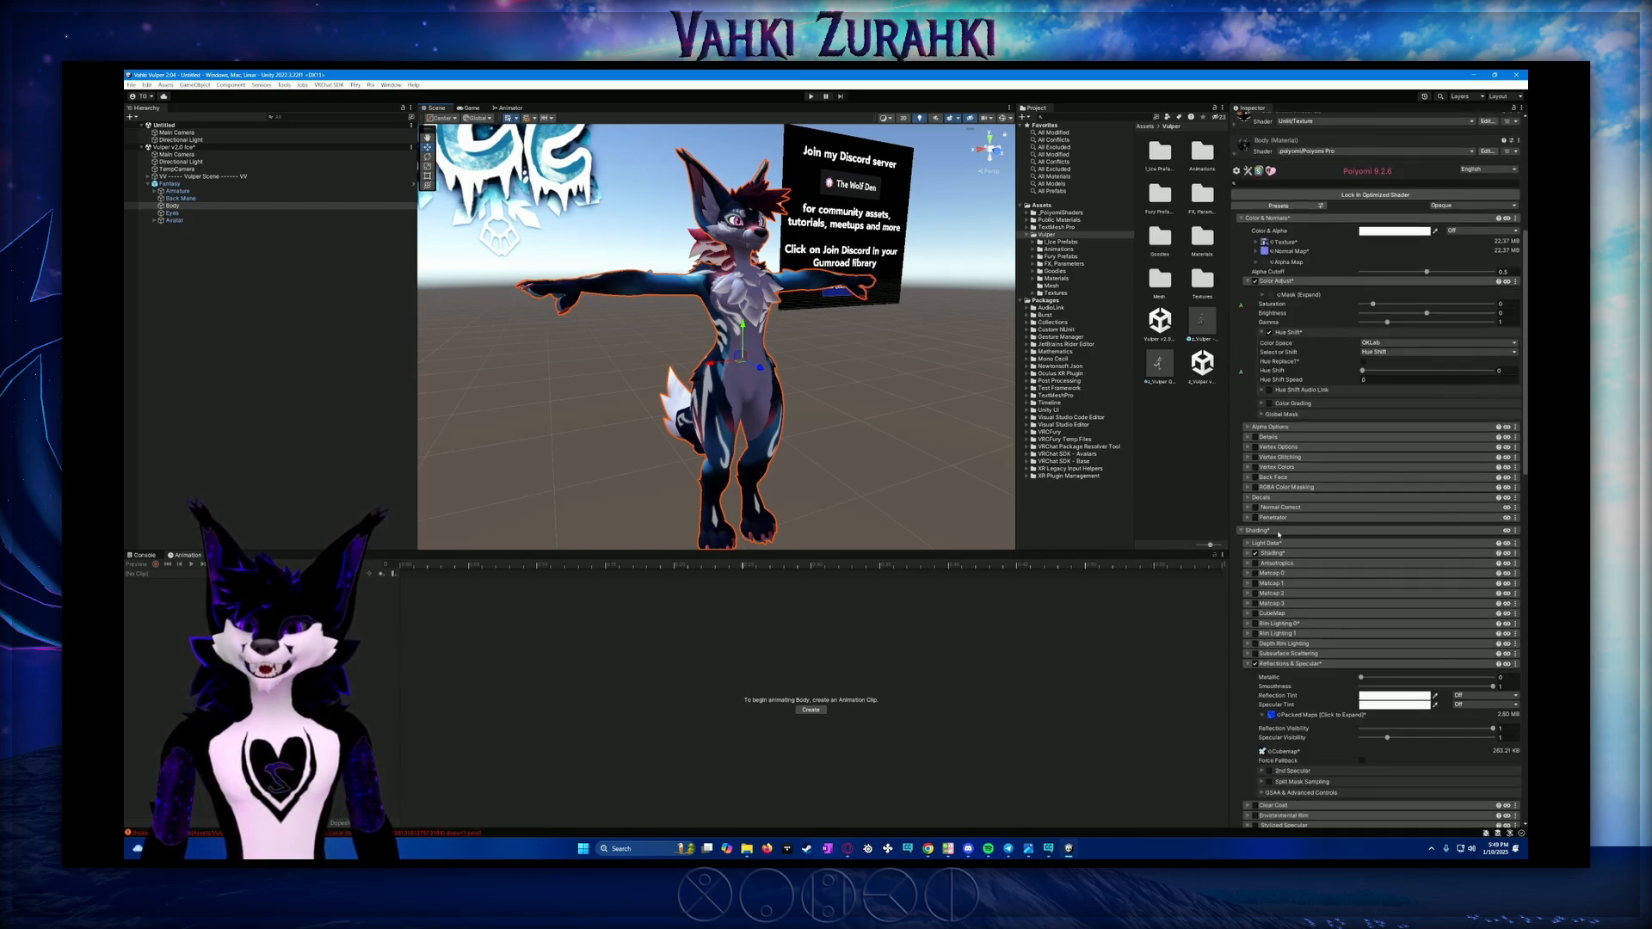
scroll(1295, 530, "down", 2)
left_click(1248, 496)
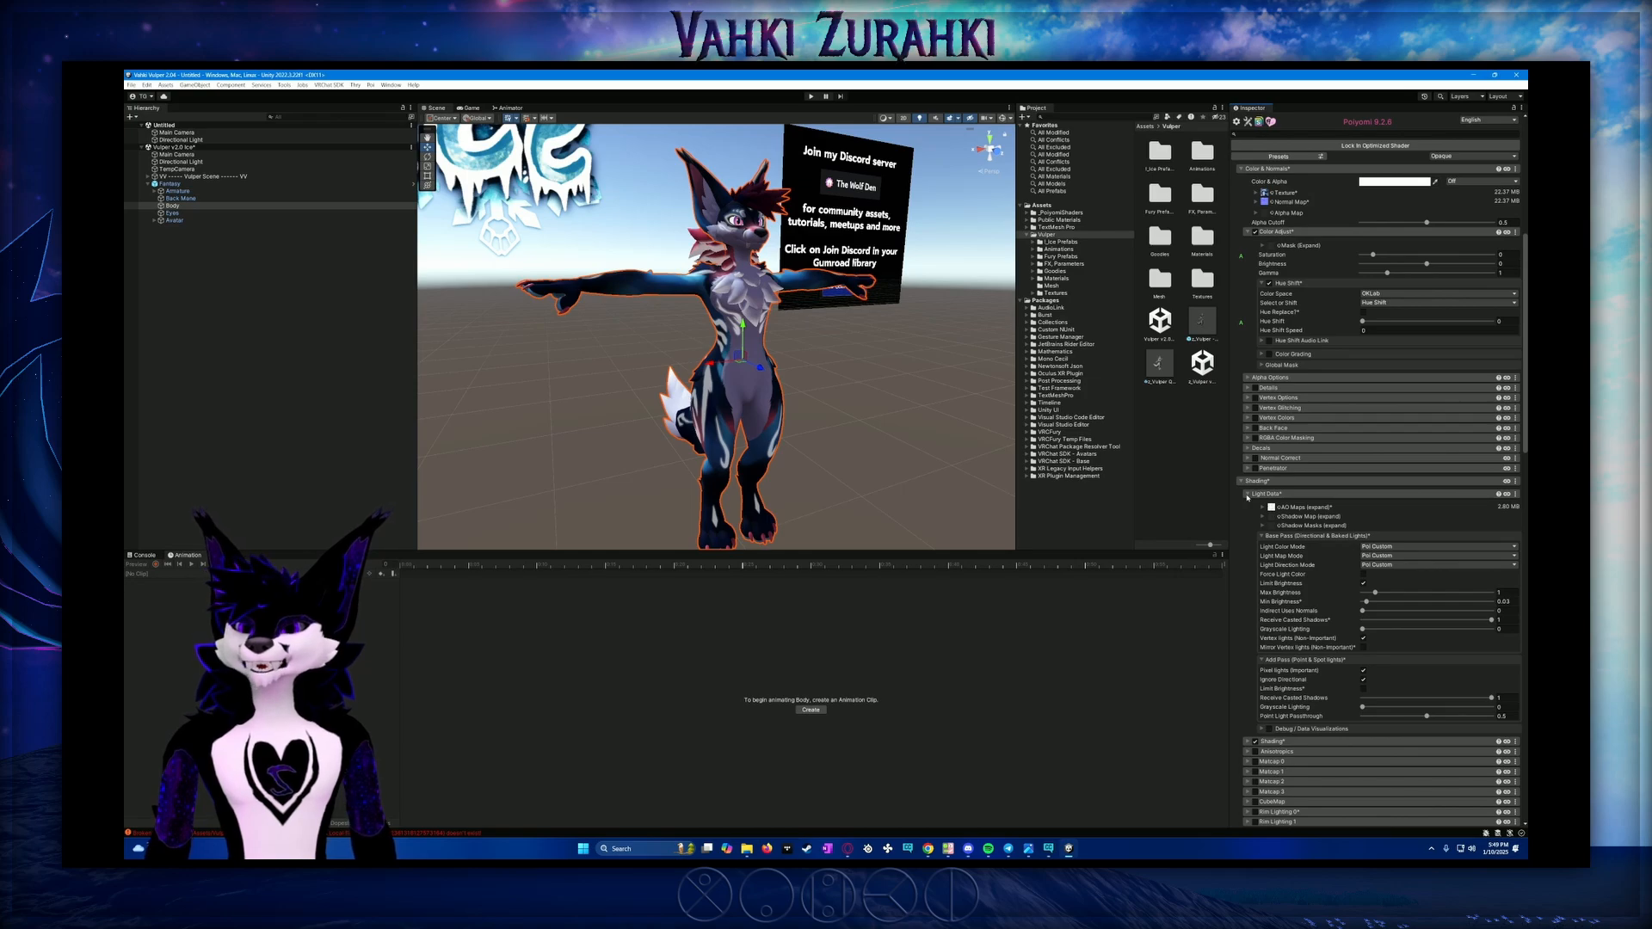
left_click(1248, 496)
left_click(1246, 506)
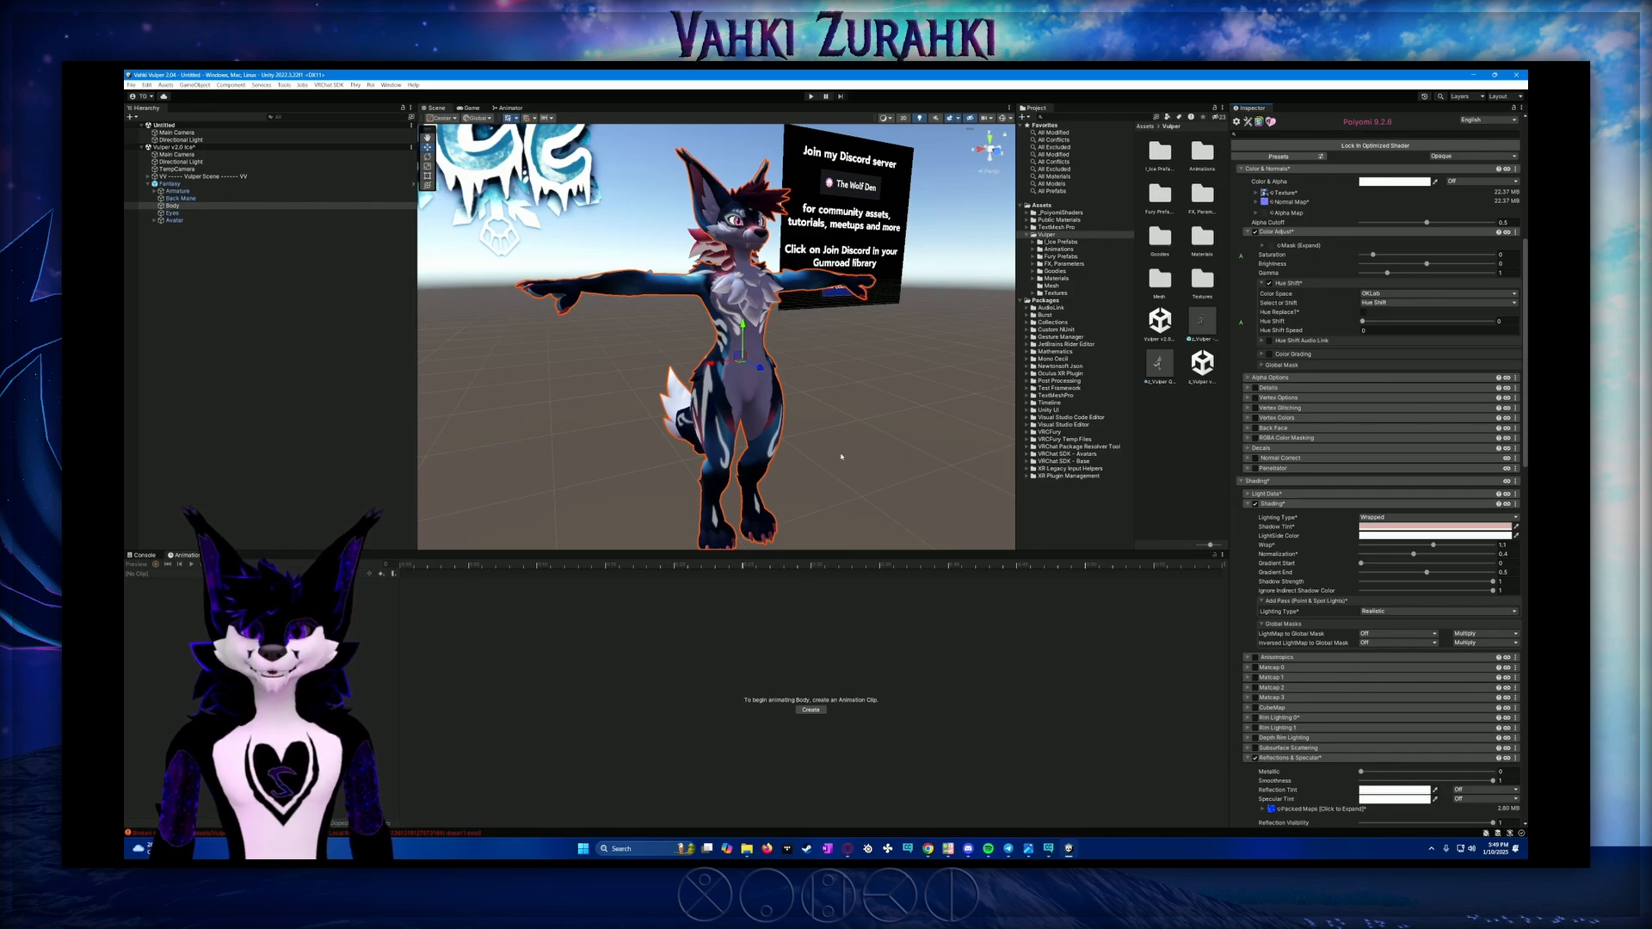
left_click_drag(841, 457, 889, 465, "alt")
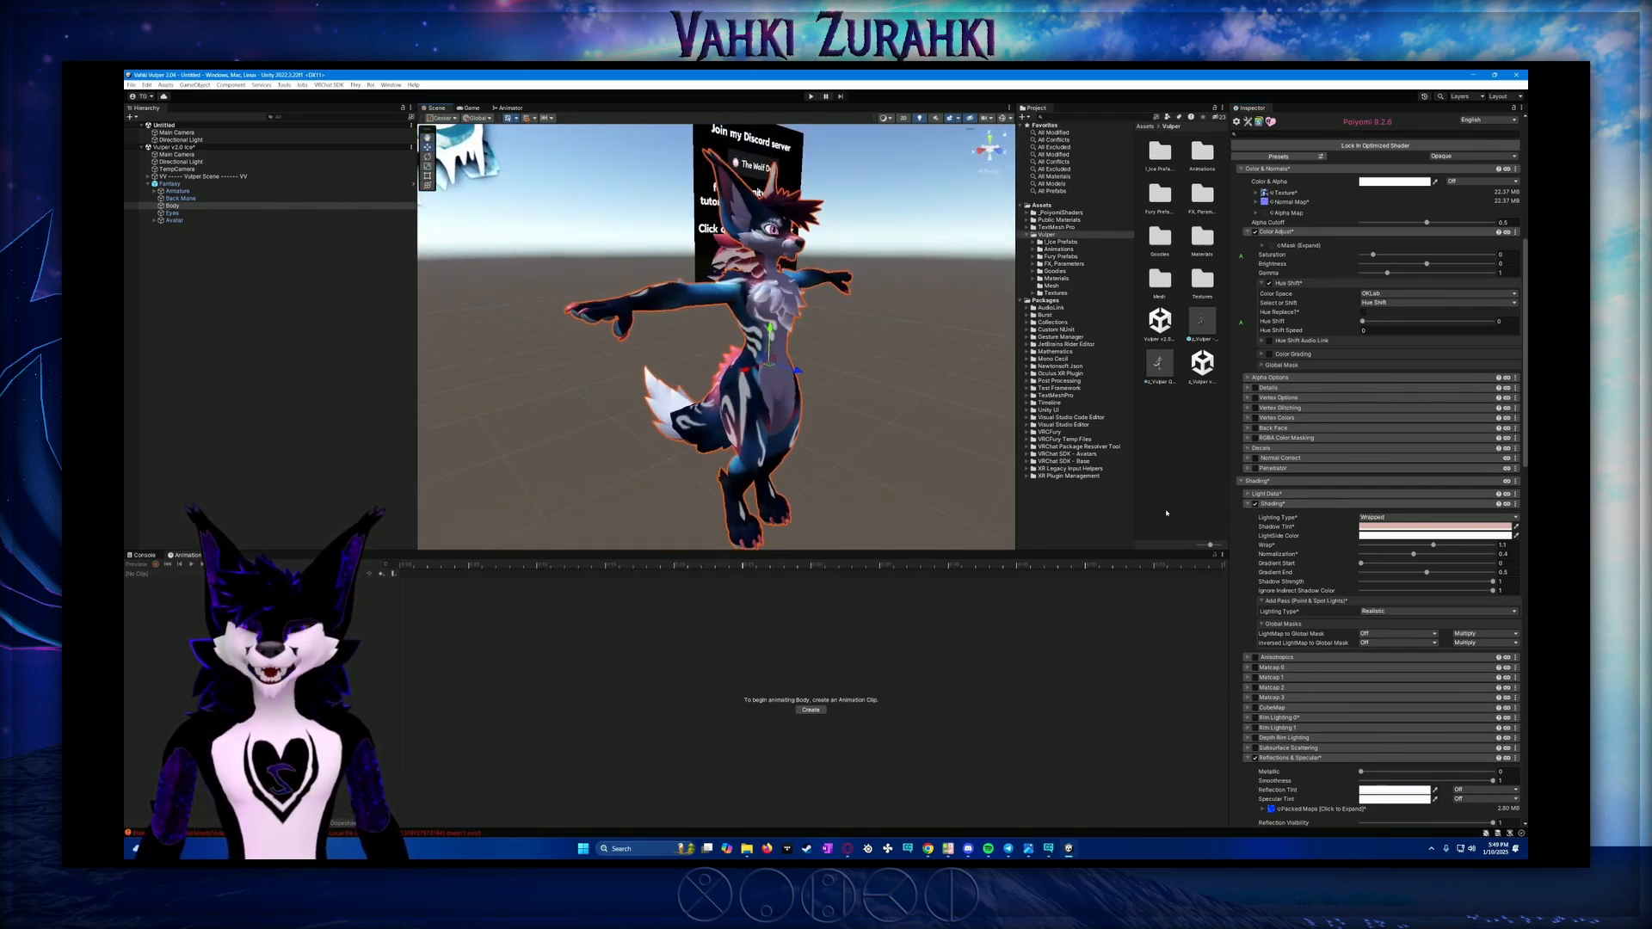
left_click_drag(903, 439, 770, 441, "alt")
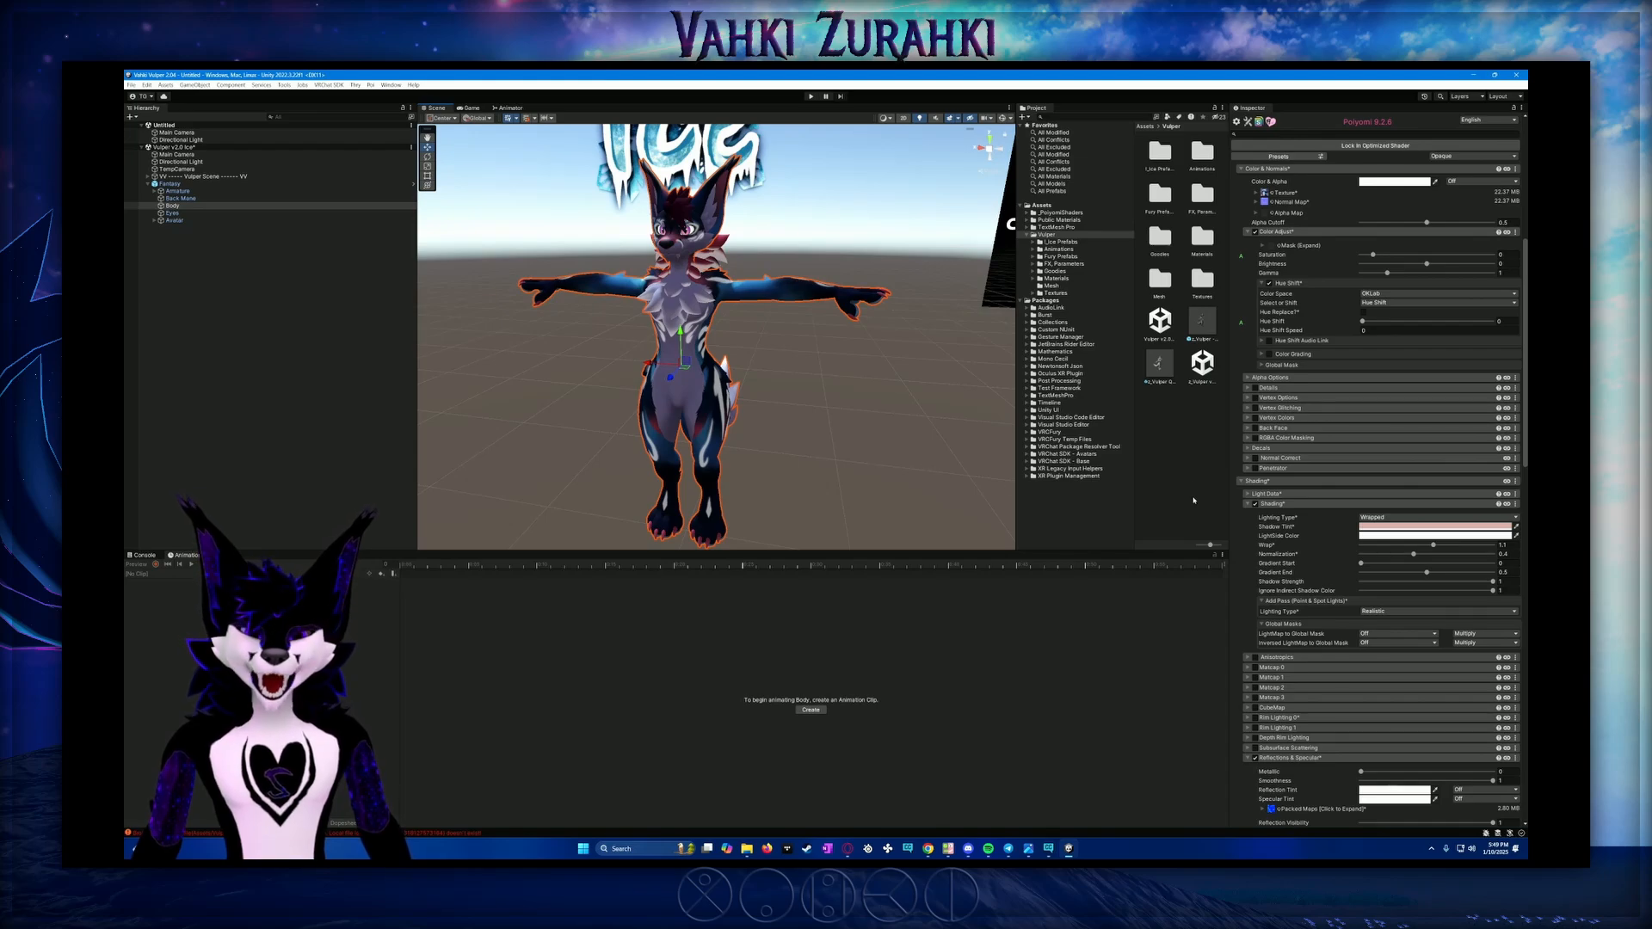
Reset the Body material's Shading section, set its lighting type to Wrapped with a Wrap of 0.69, and check the avatar's shading
left_click(1514, 504)
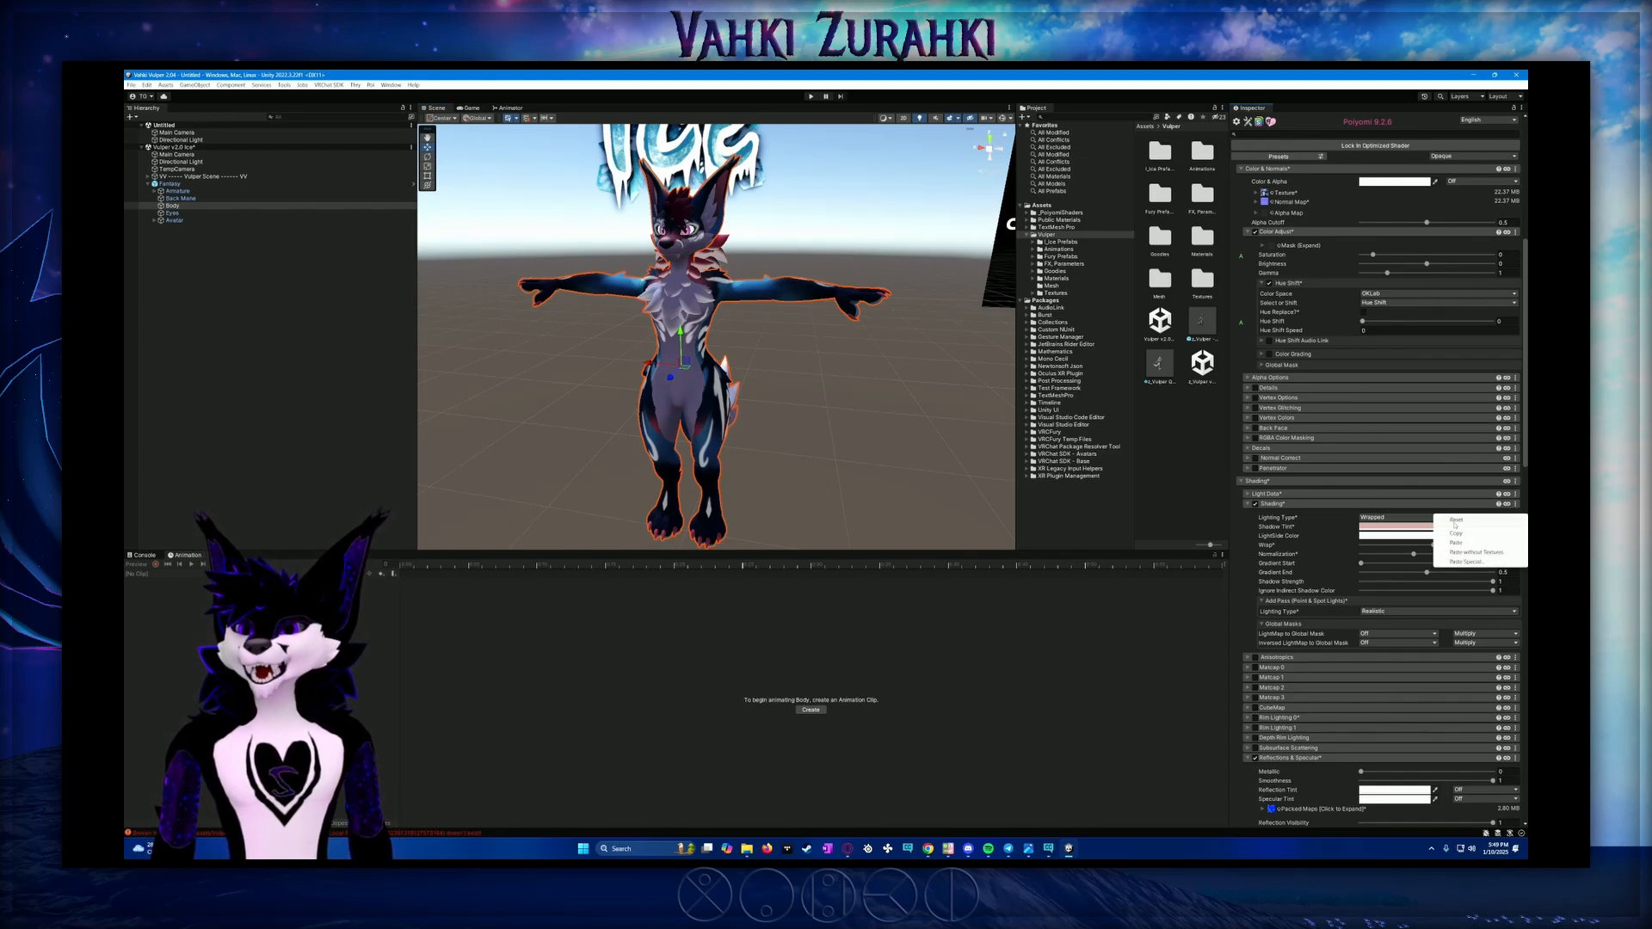
left_click(1385, 517)
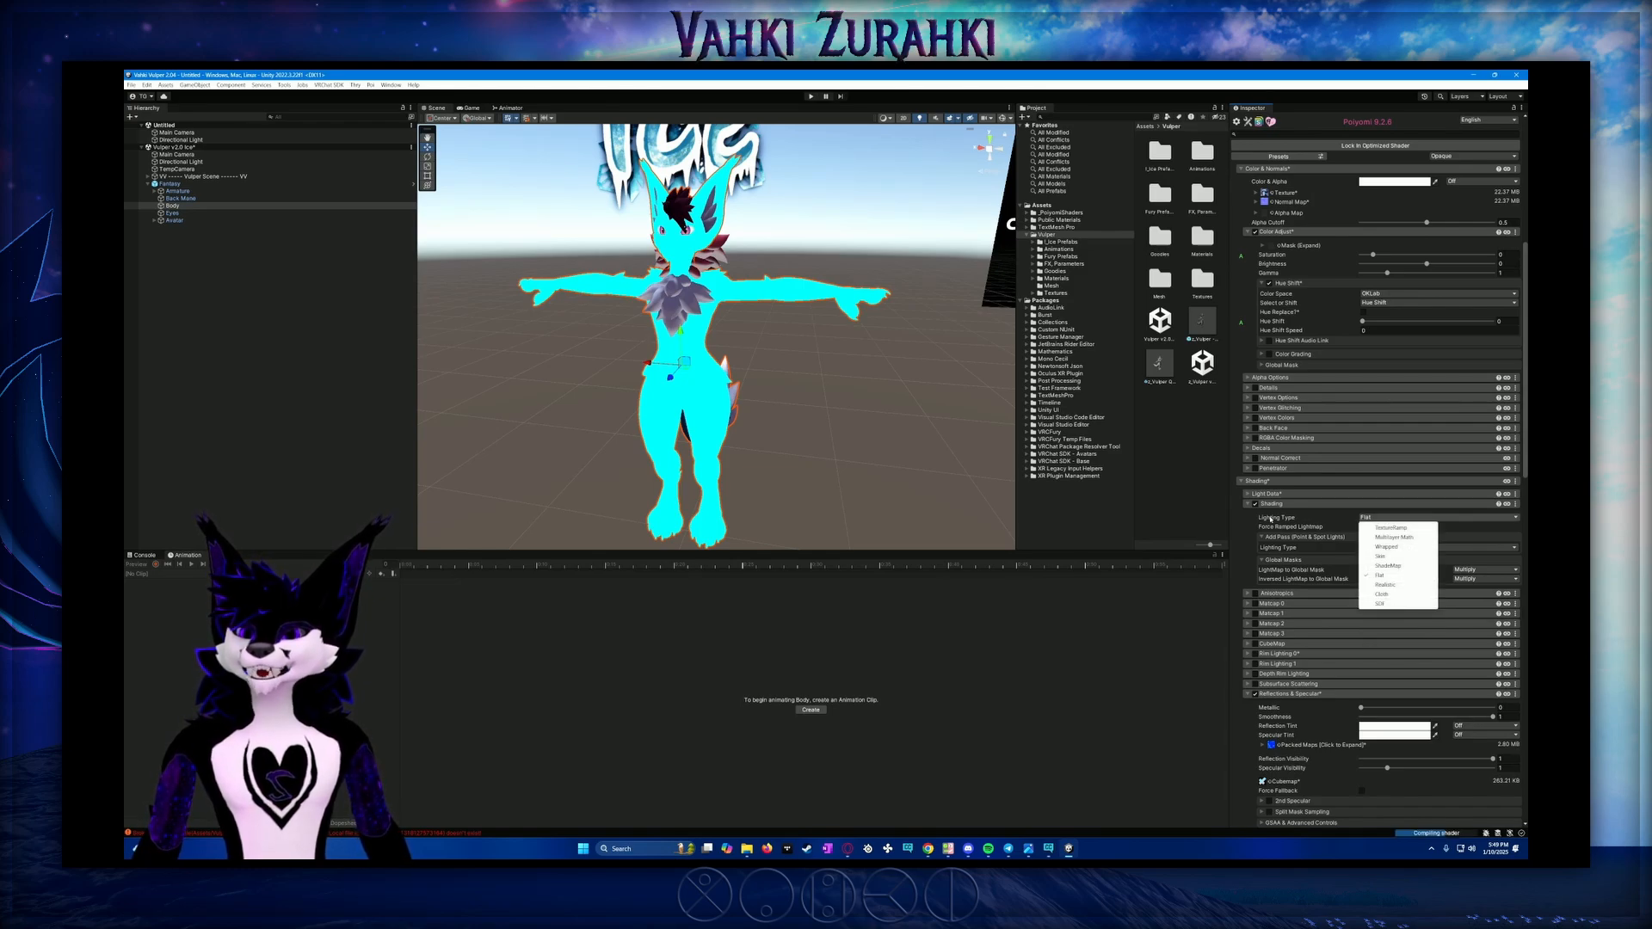
left_click(1394, 547)
left_click(1505, 545)
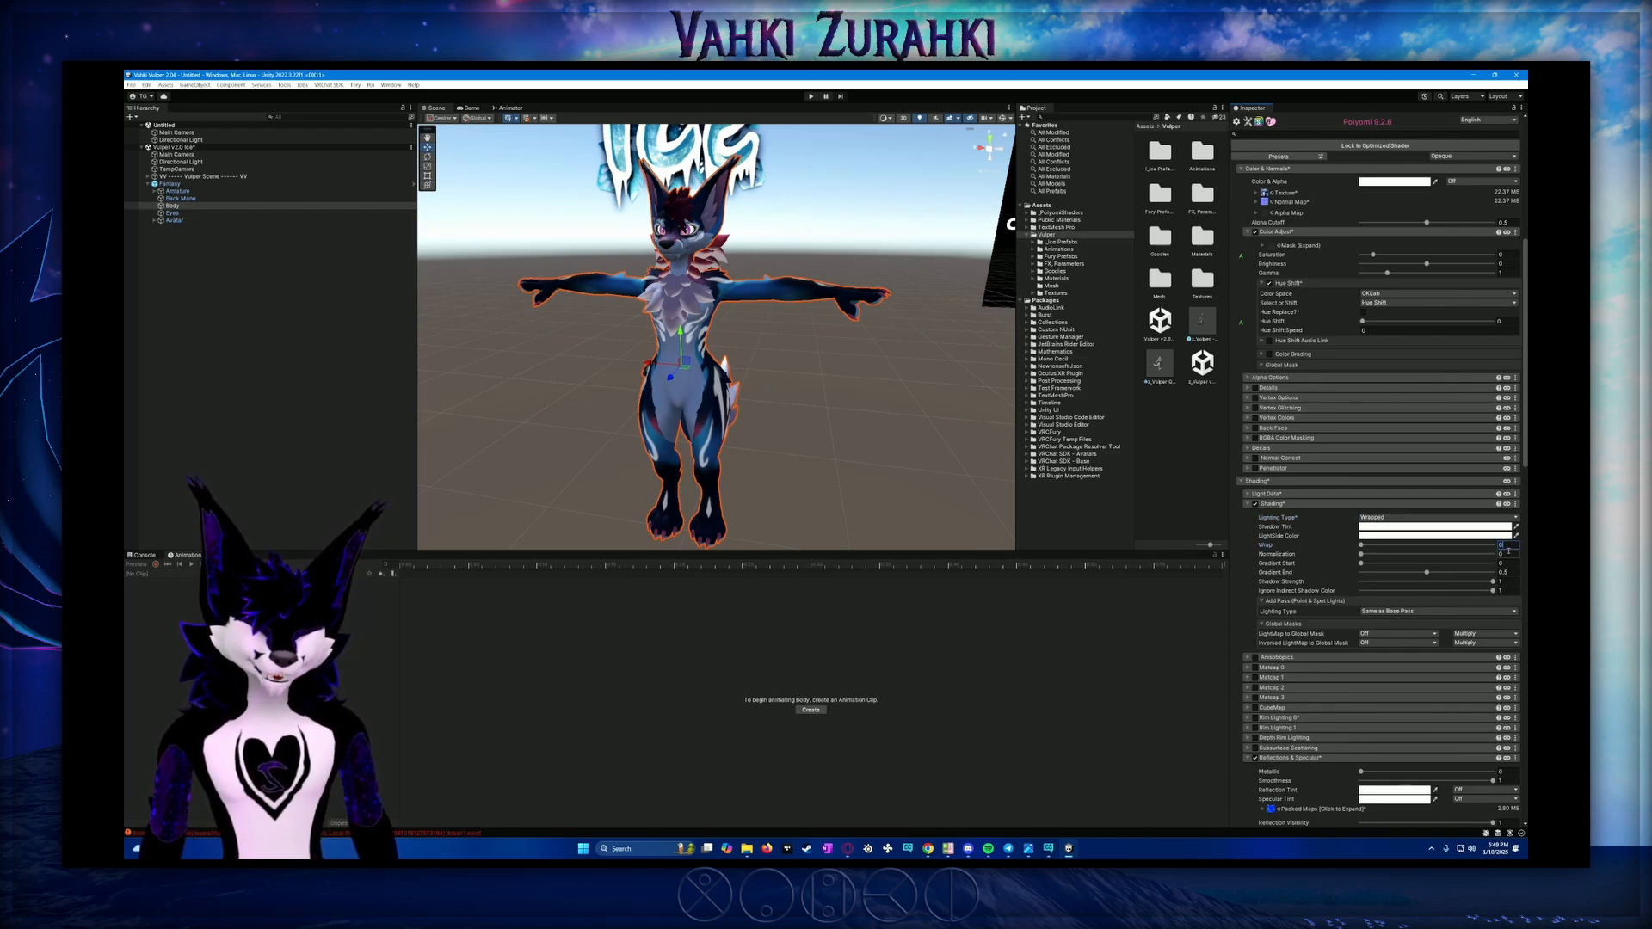
type("0.69")
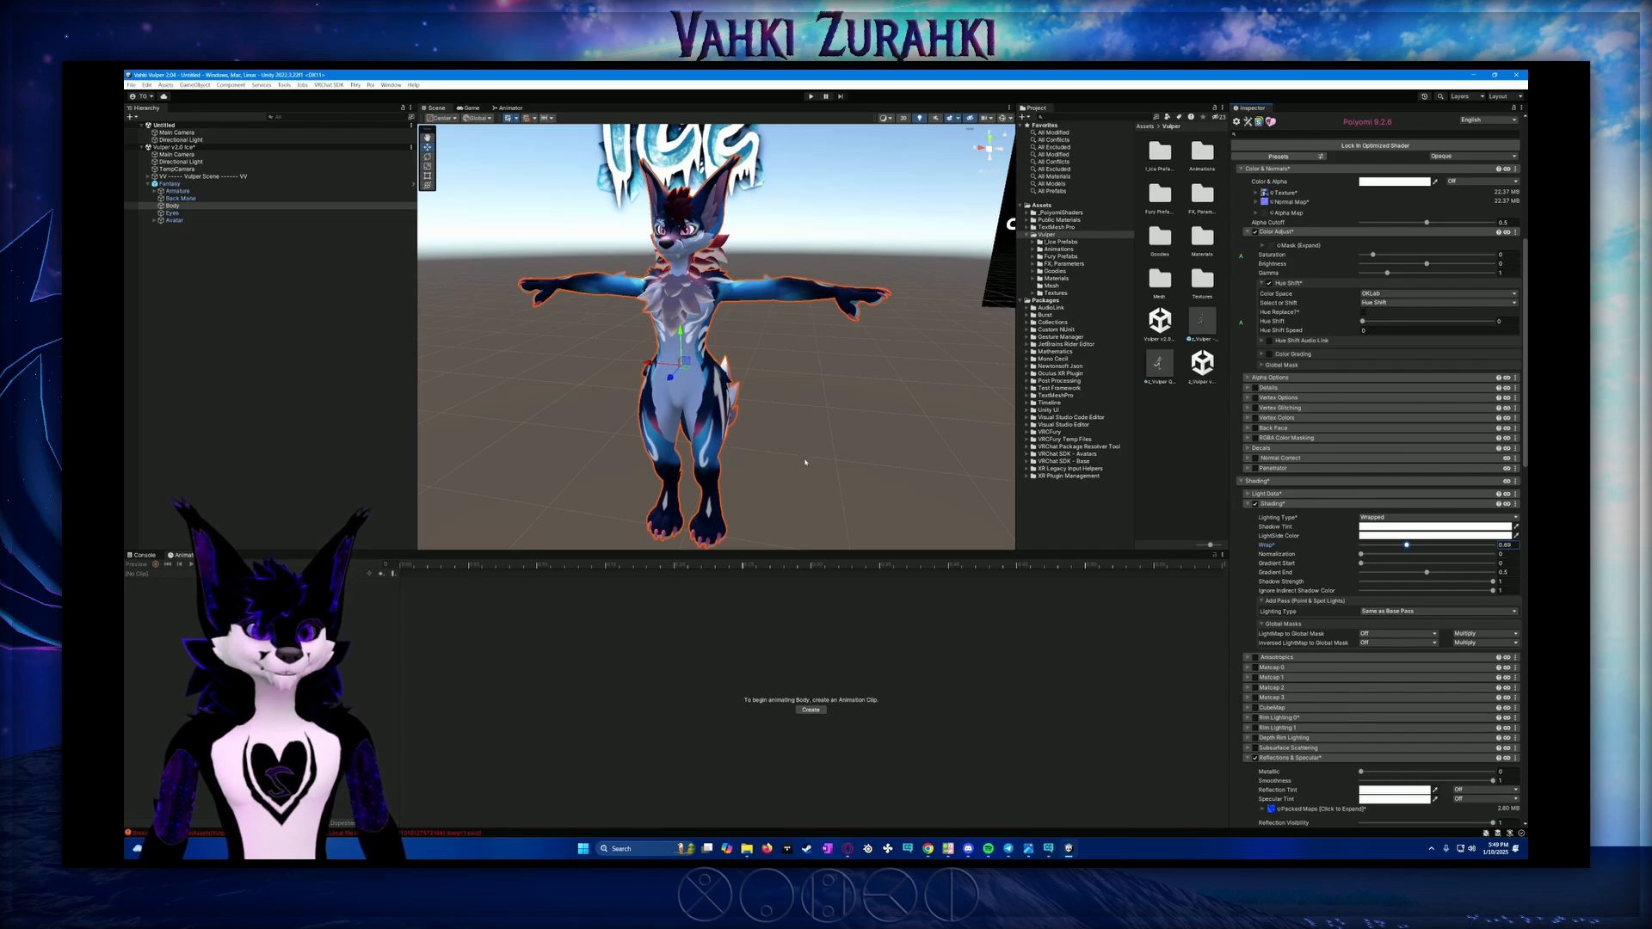
left_click_drag(805, 461, 864, 441, "alt")
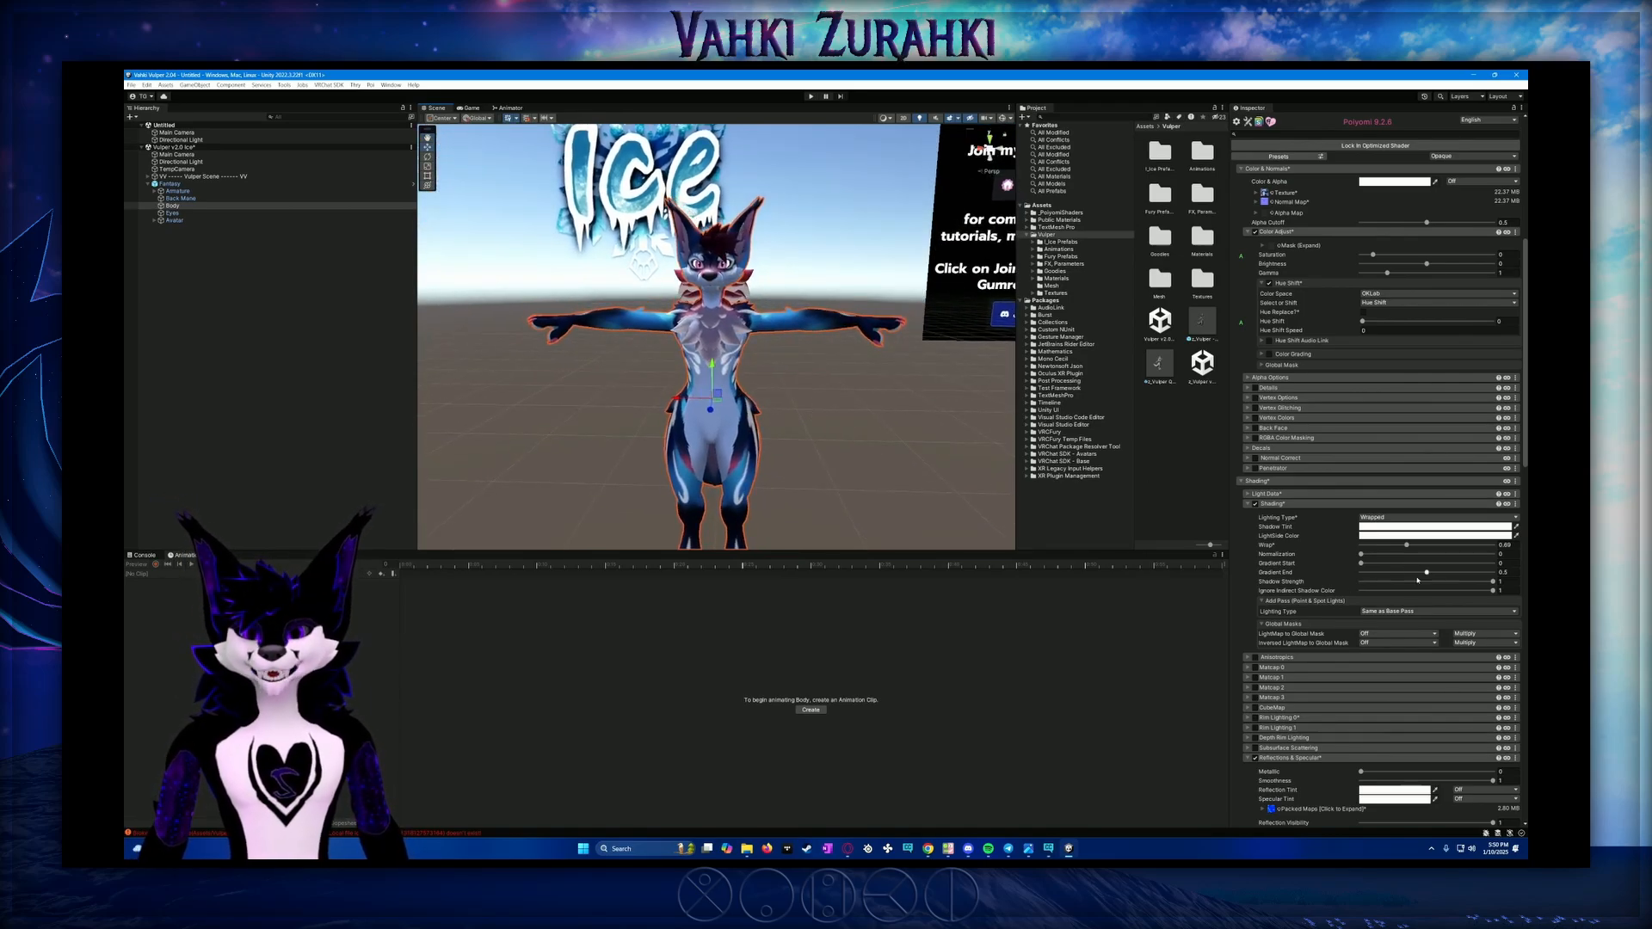
left_click_drag(734, 471, 815, 449, "alt")
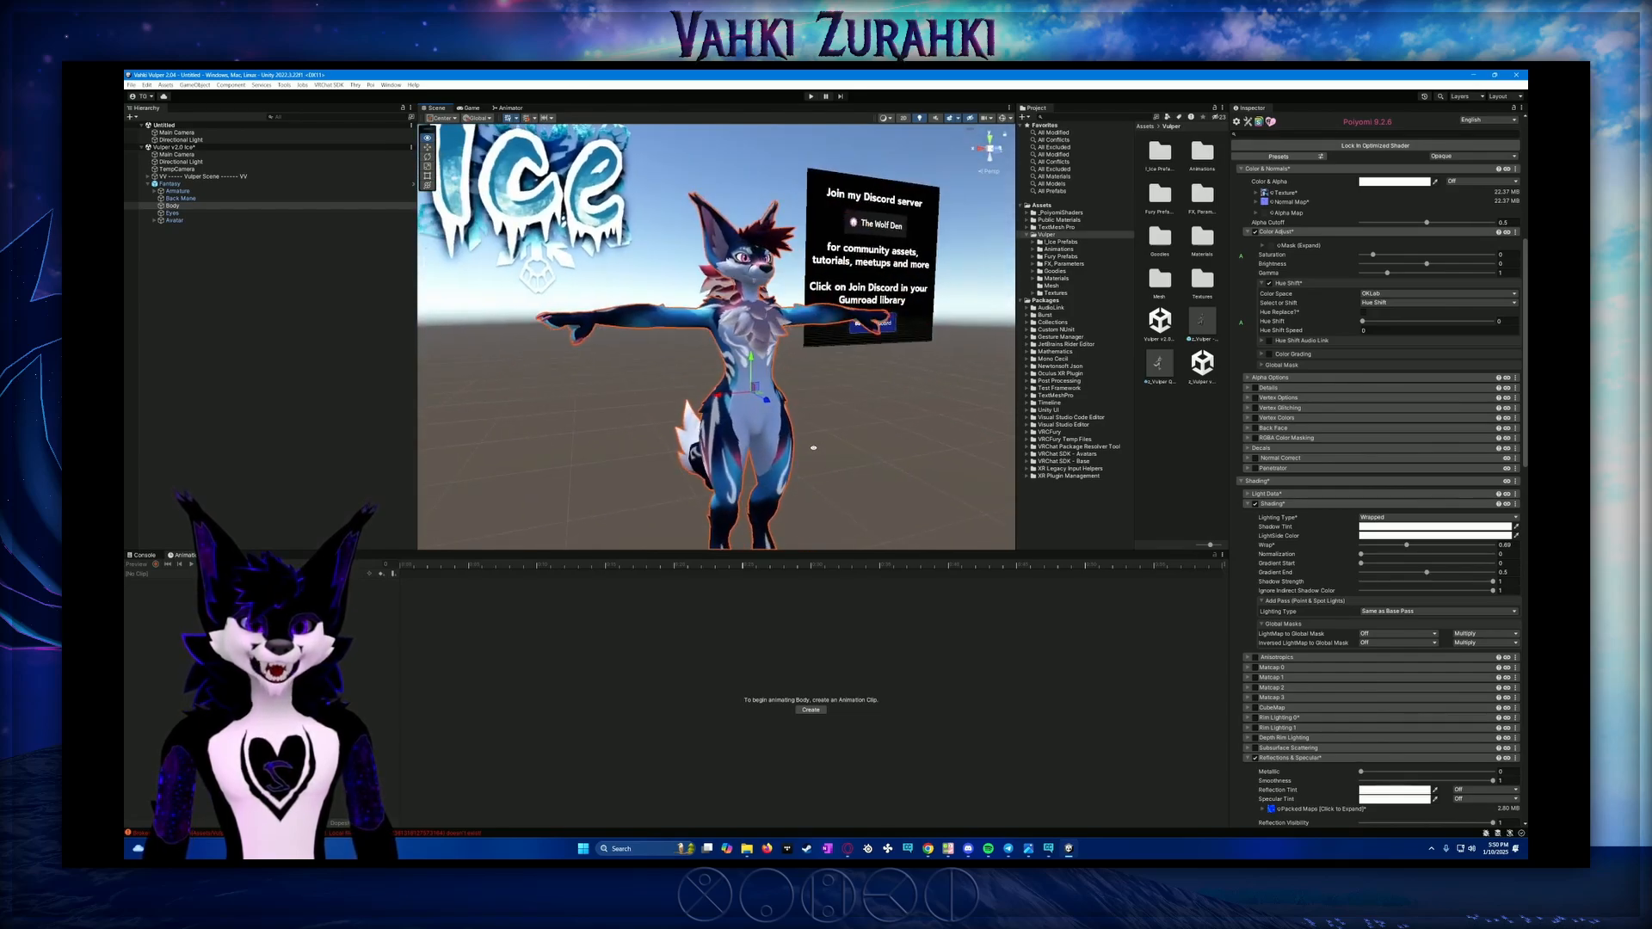
Try the TextureRamp lighting type on the Body material and check the shading from several angles
left_click(1407, 519)
left_click(1389, 528)
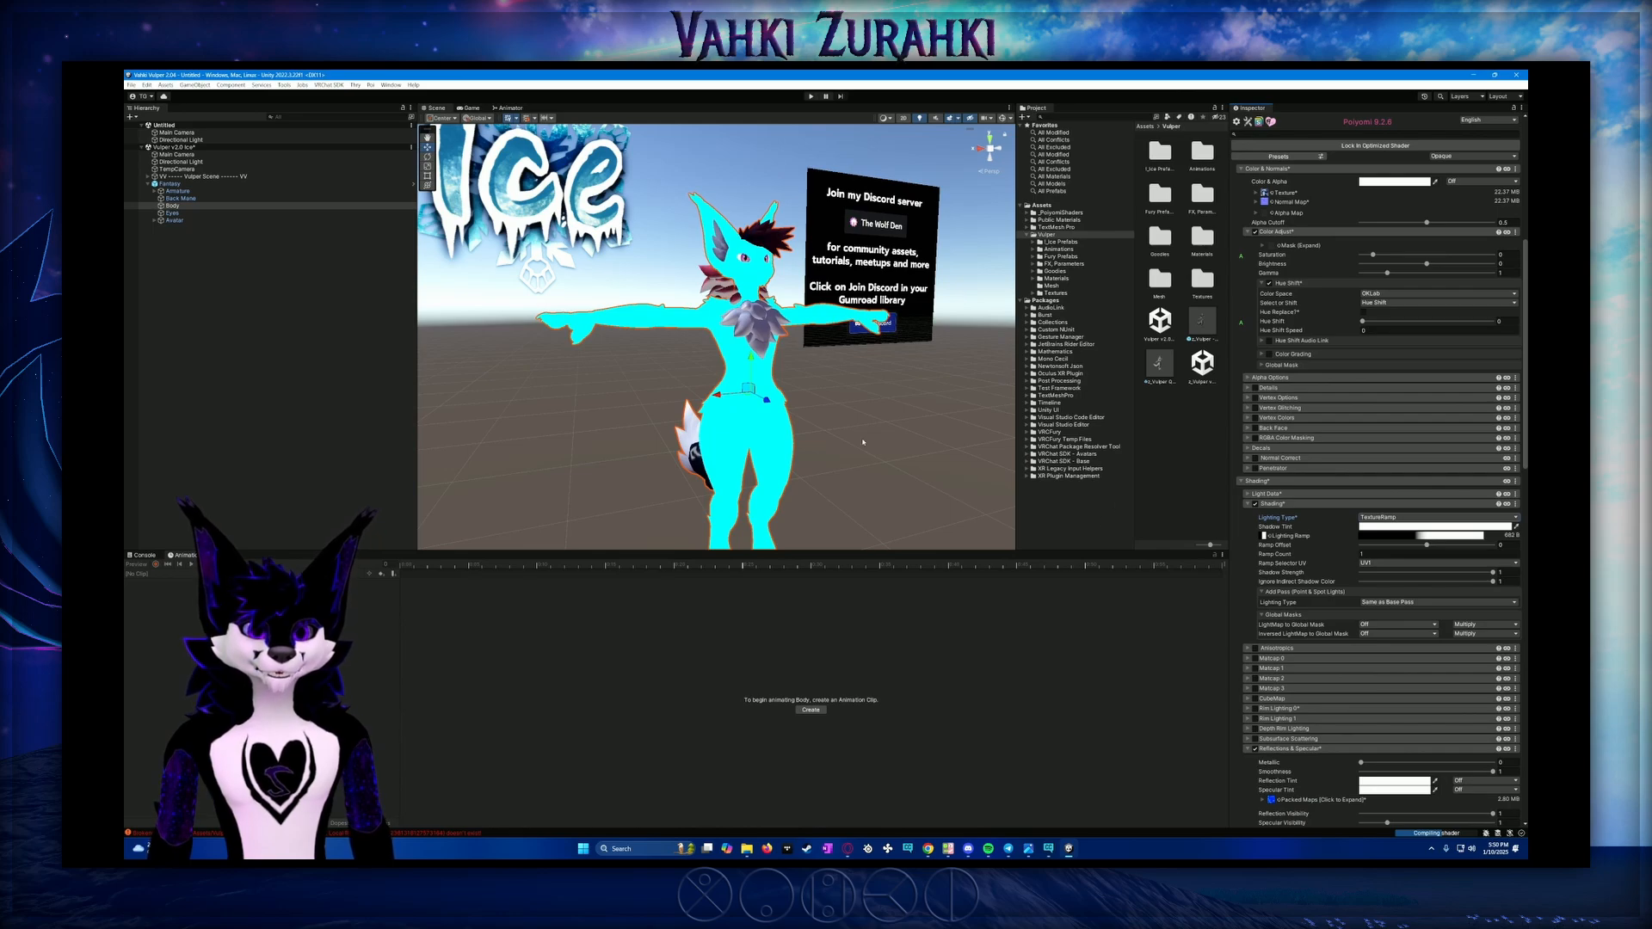
left_click_drag(889, 437, 852, 441, "alt")
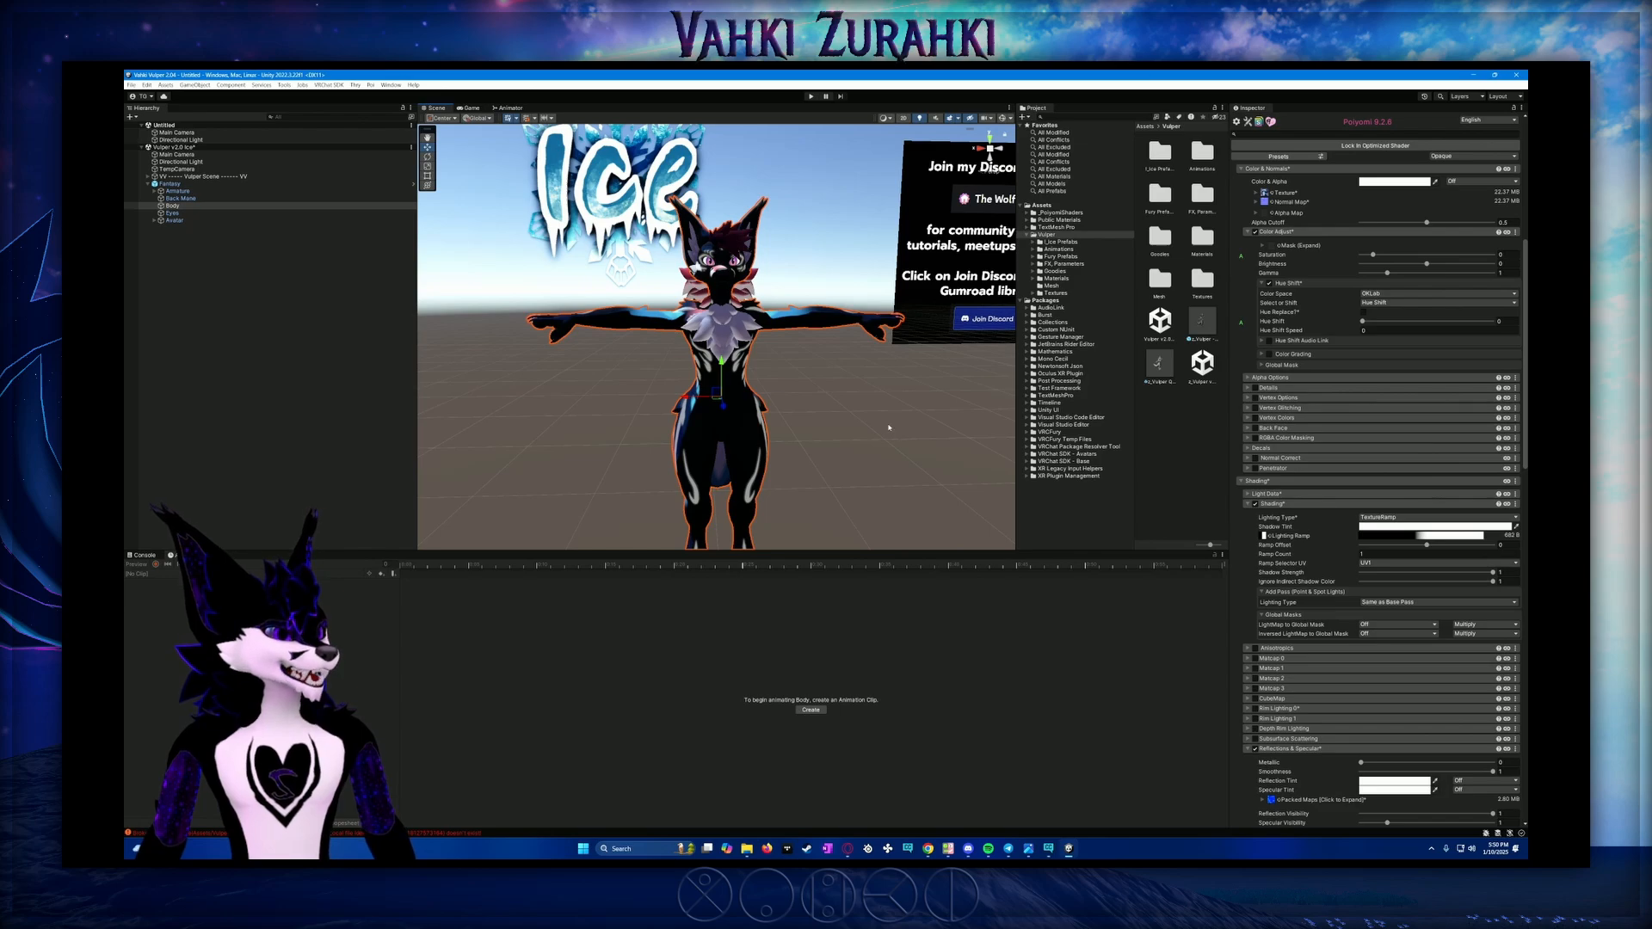
left_click_drag(832, 425, 941, 439, "alt")
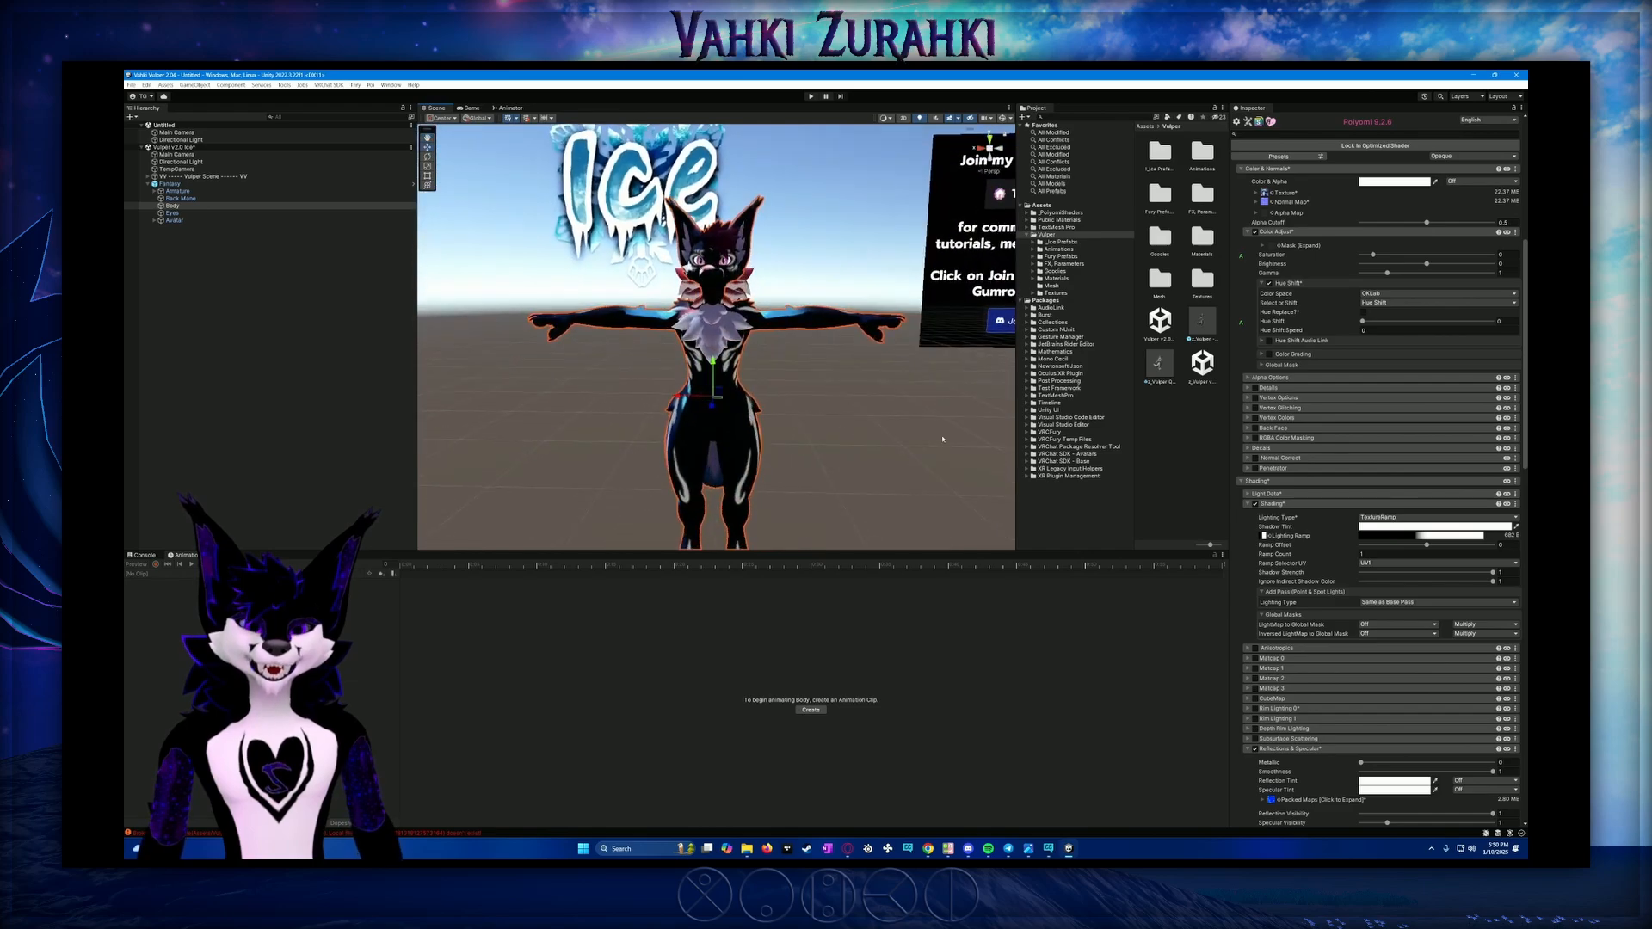
Try the Multilayer Math and Realistic lighting types on the Body material, ending back on Wrapped
left_click(1378, 518)
left_click(1390, 538)
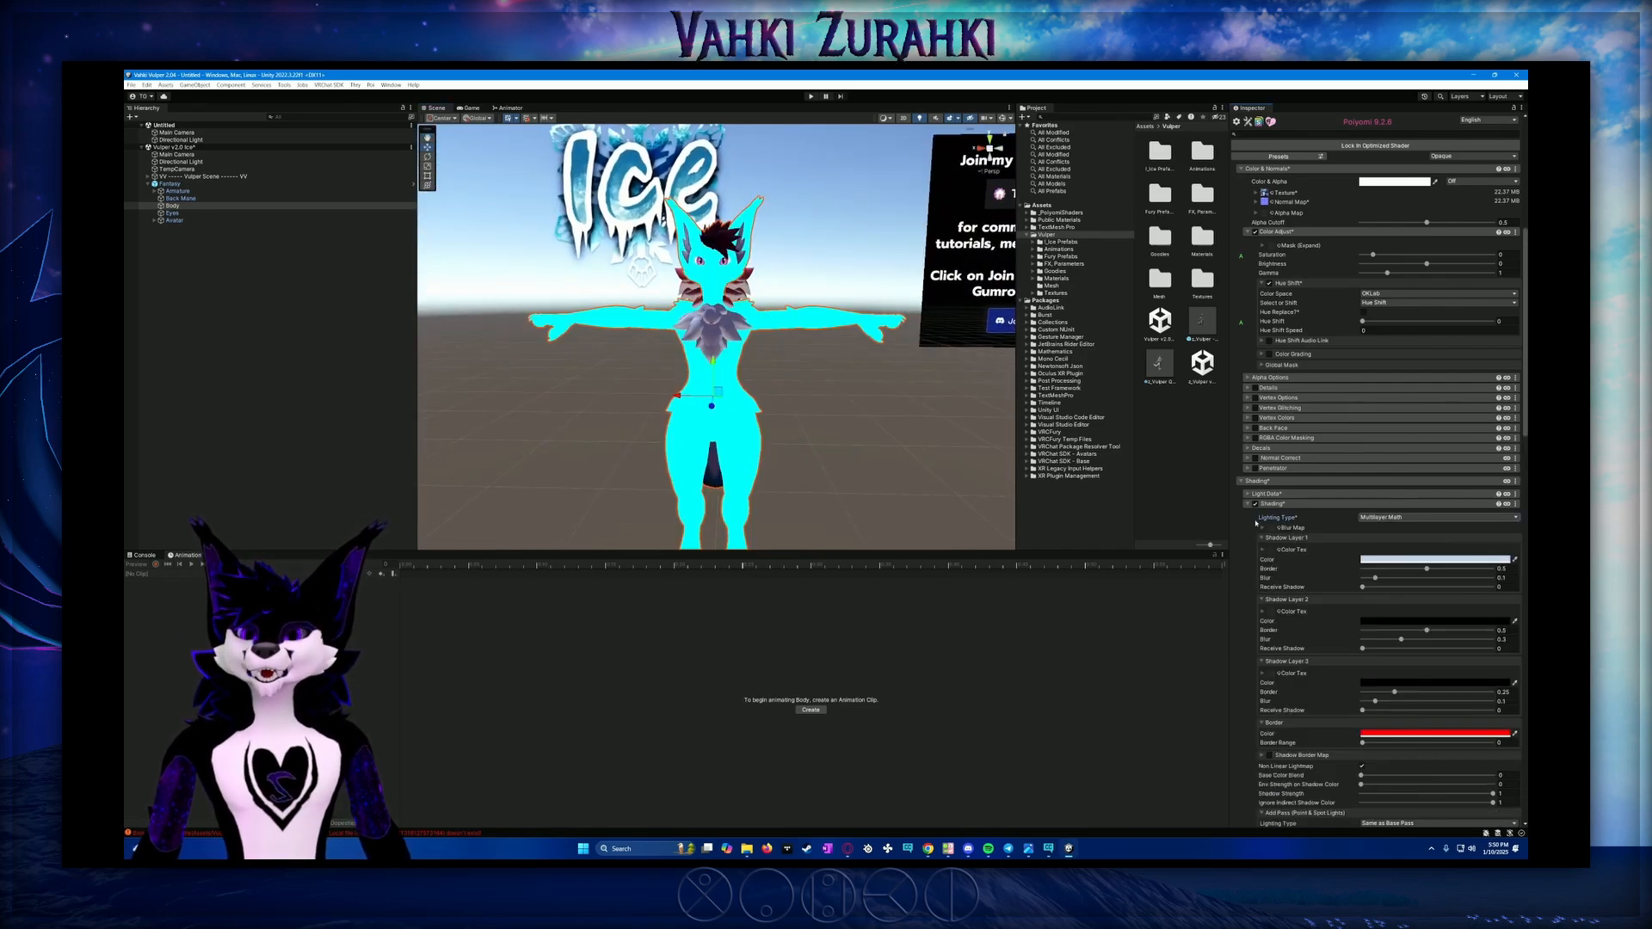
left_click(1386, 517)
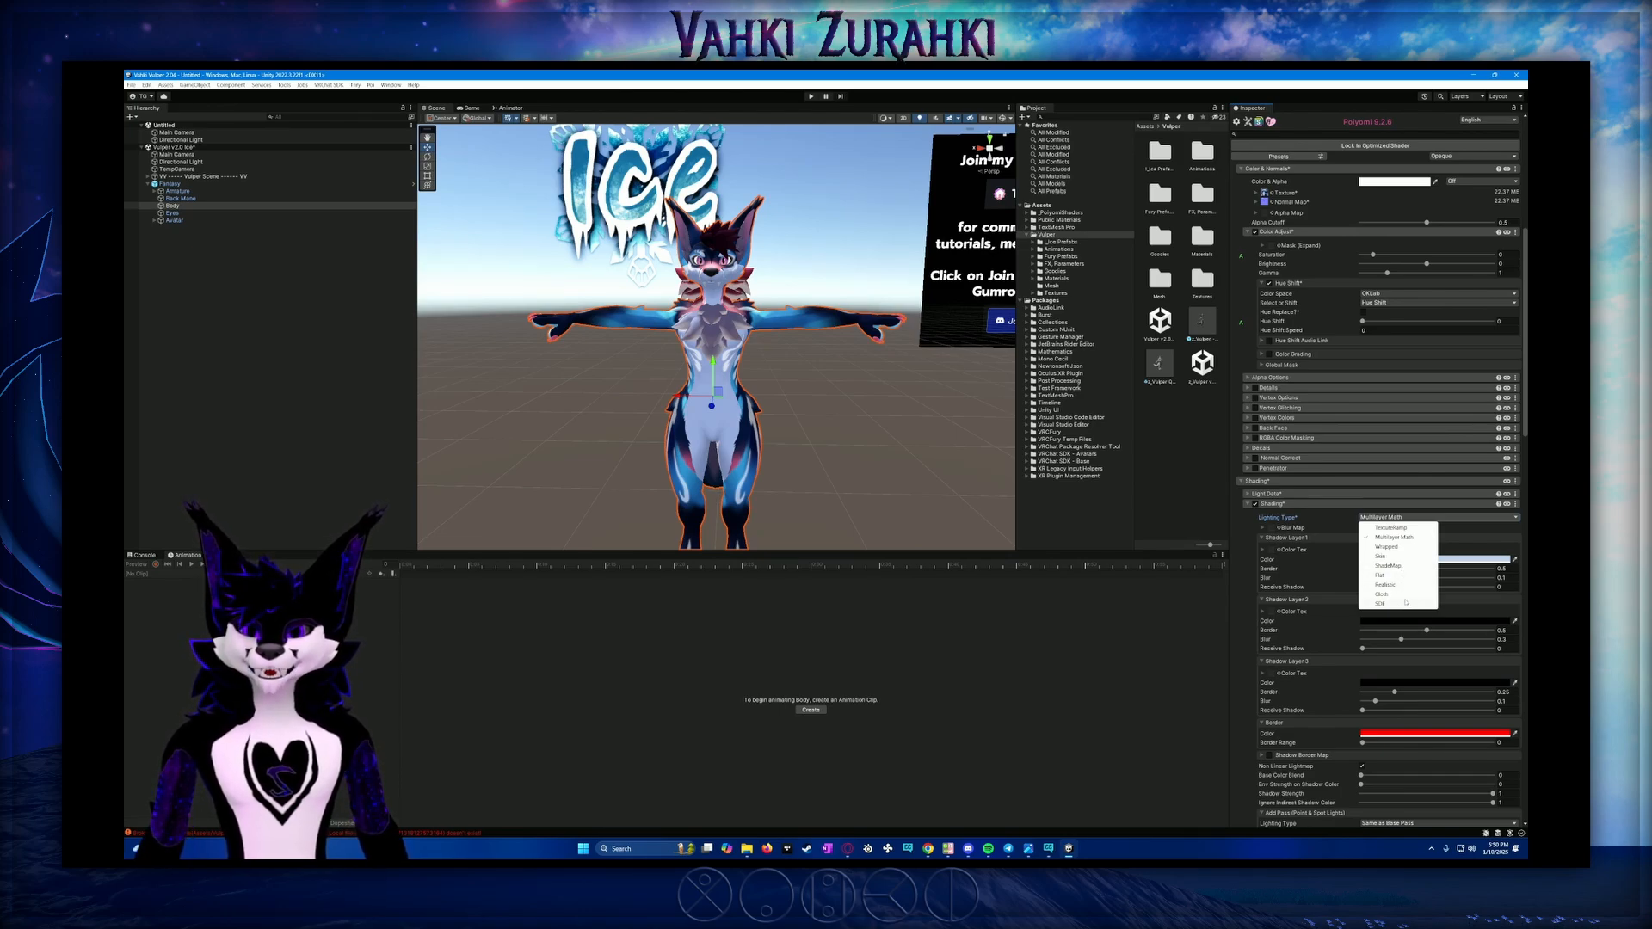
left_click(1393, 586)
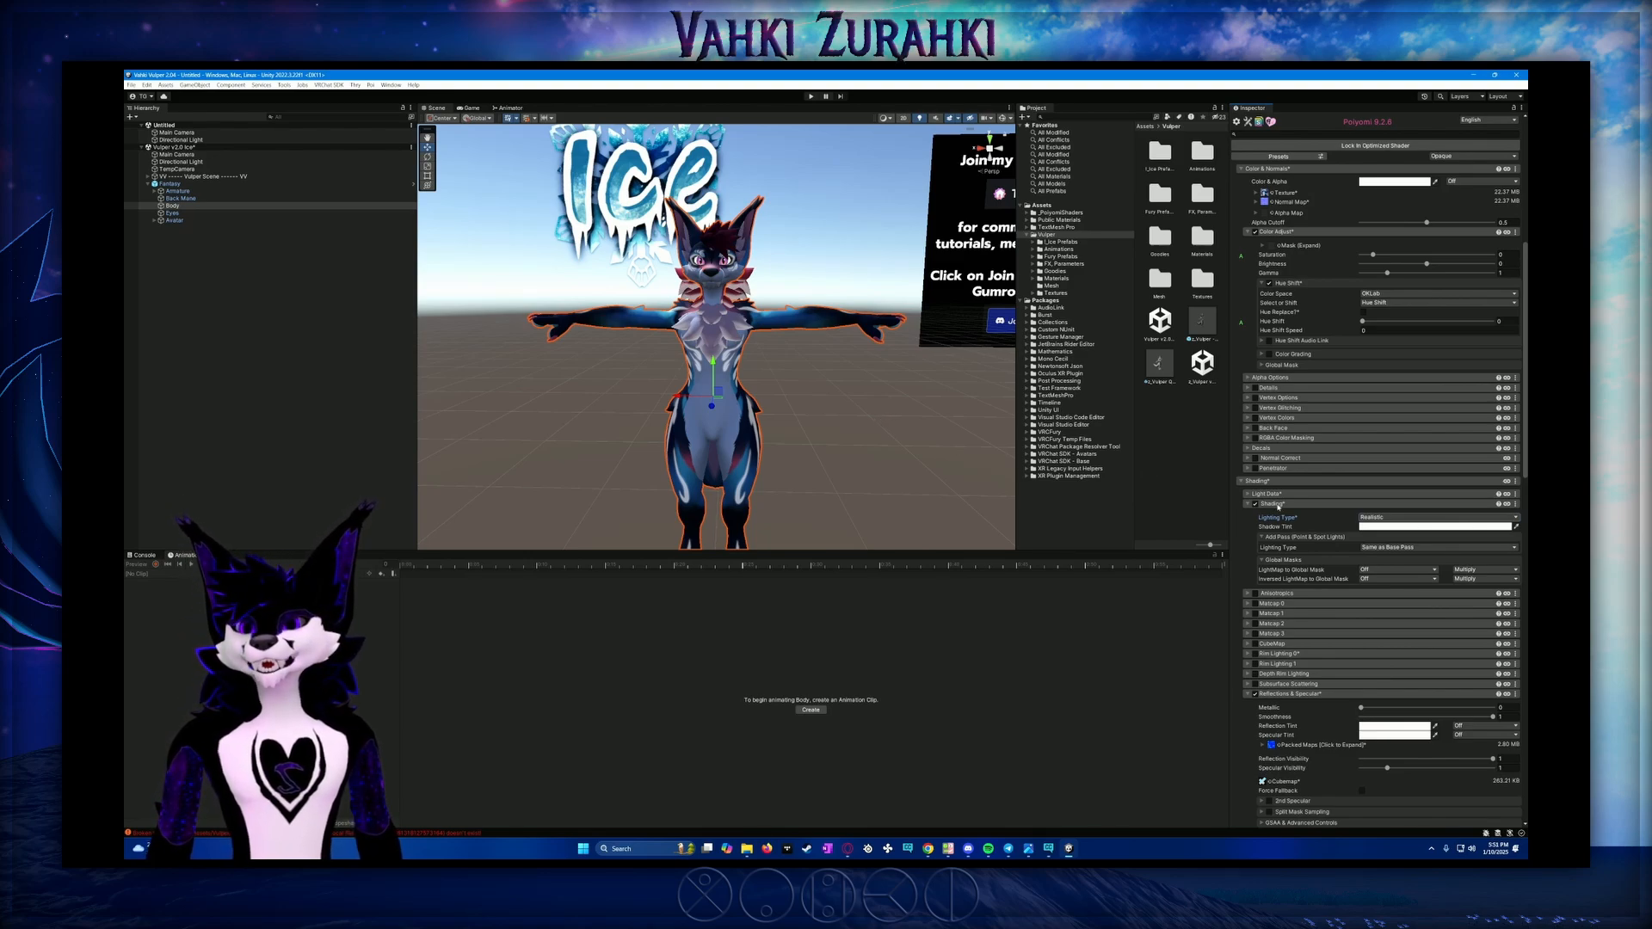
left_click(1400, 517)
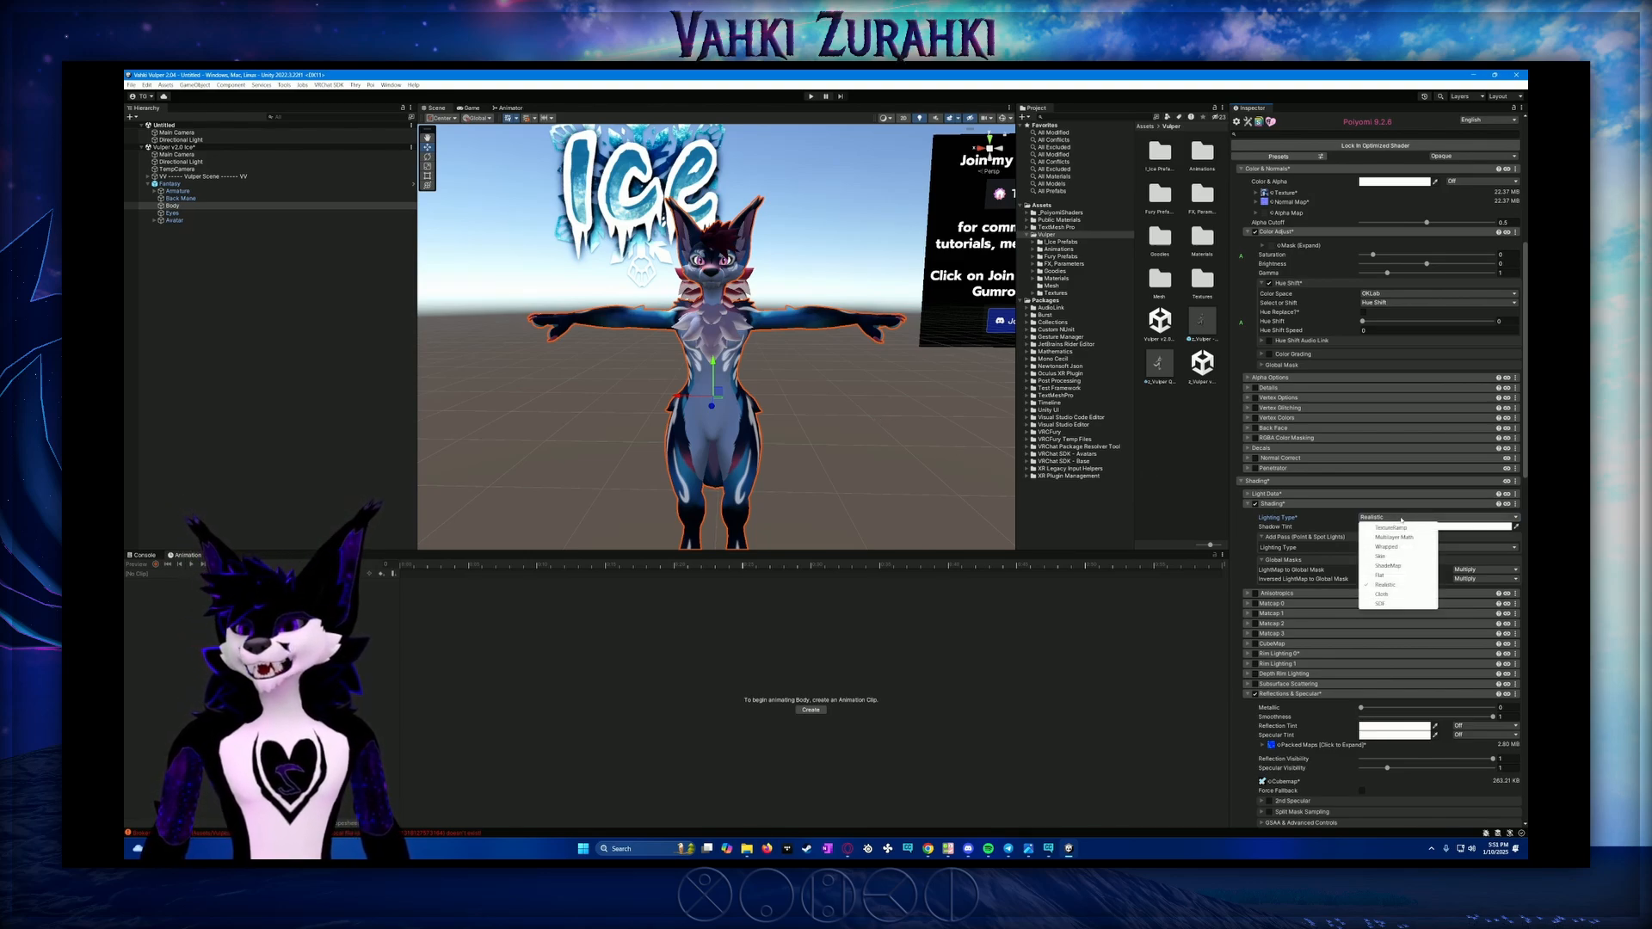
left_click(1385, 548)
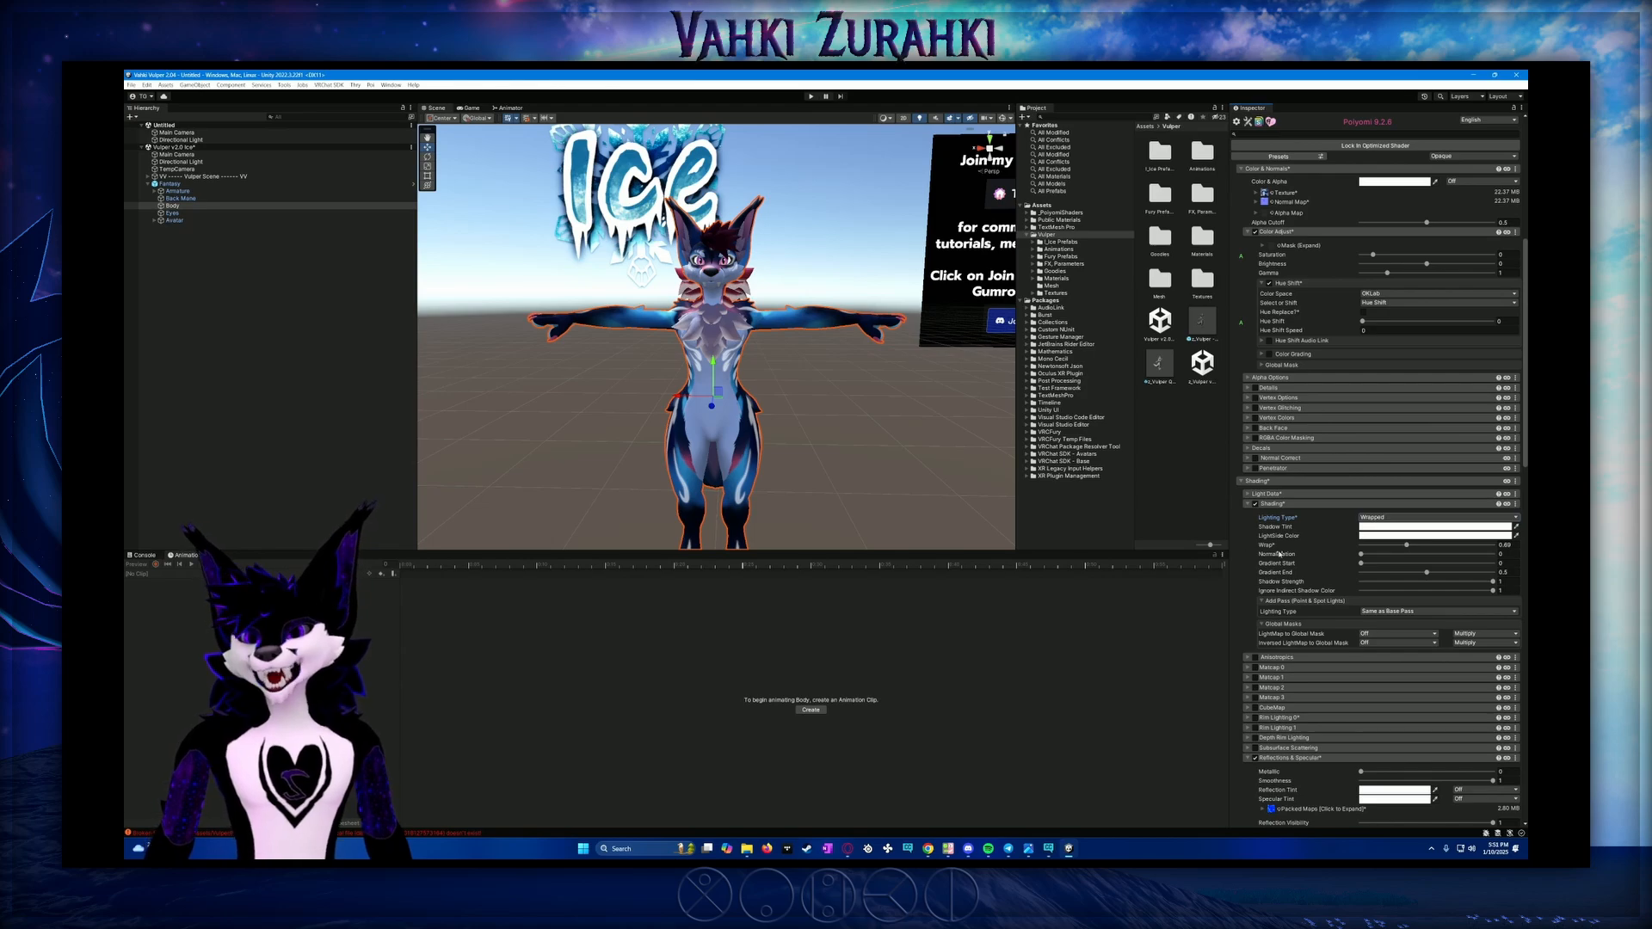
Collapse the Shading settings, enable Matcap 0 on the Body material and set its Base Color Mix to about 0.46
left_click(1246, 504)
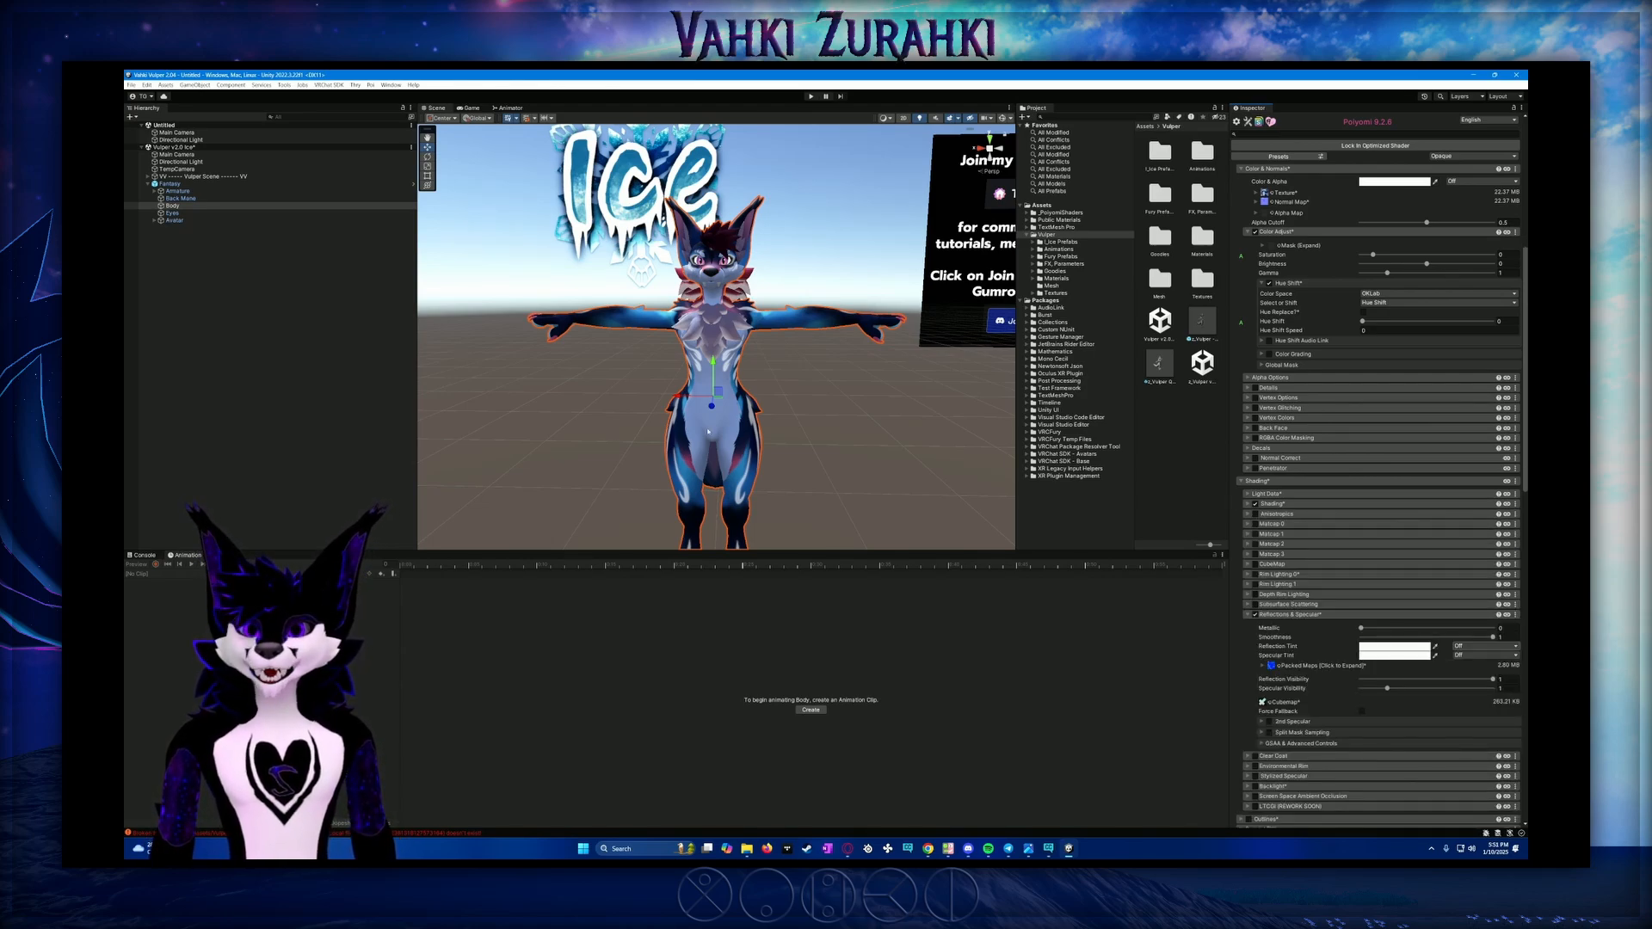
mouse_move(659, 437)
left_mouse_down("alt")
mouse_move(985, 421)
mouse_move(665, 441)
left_mouse_up("alt")
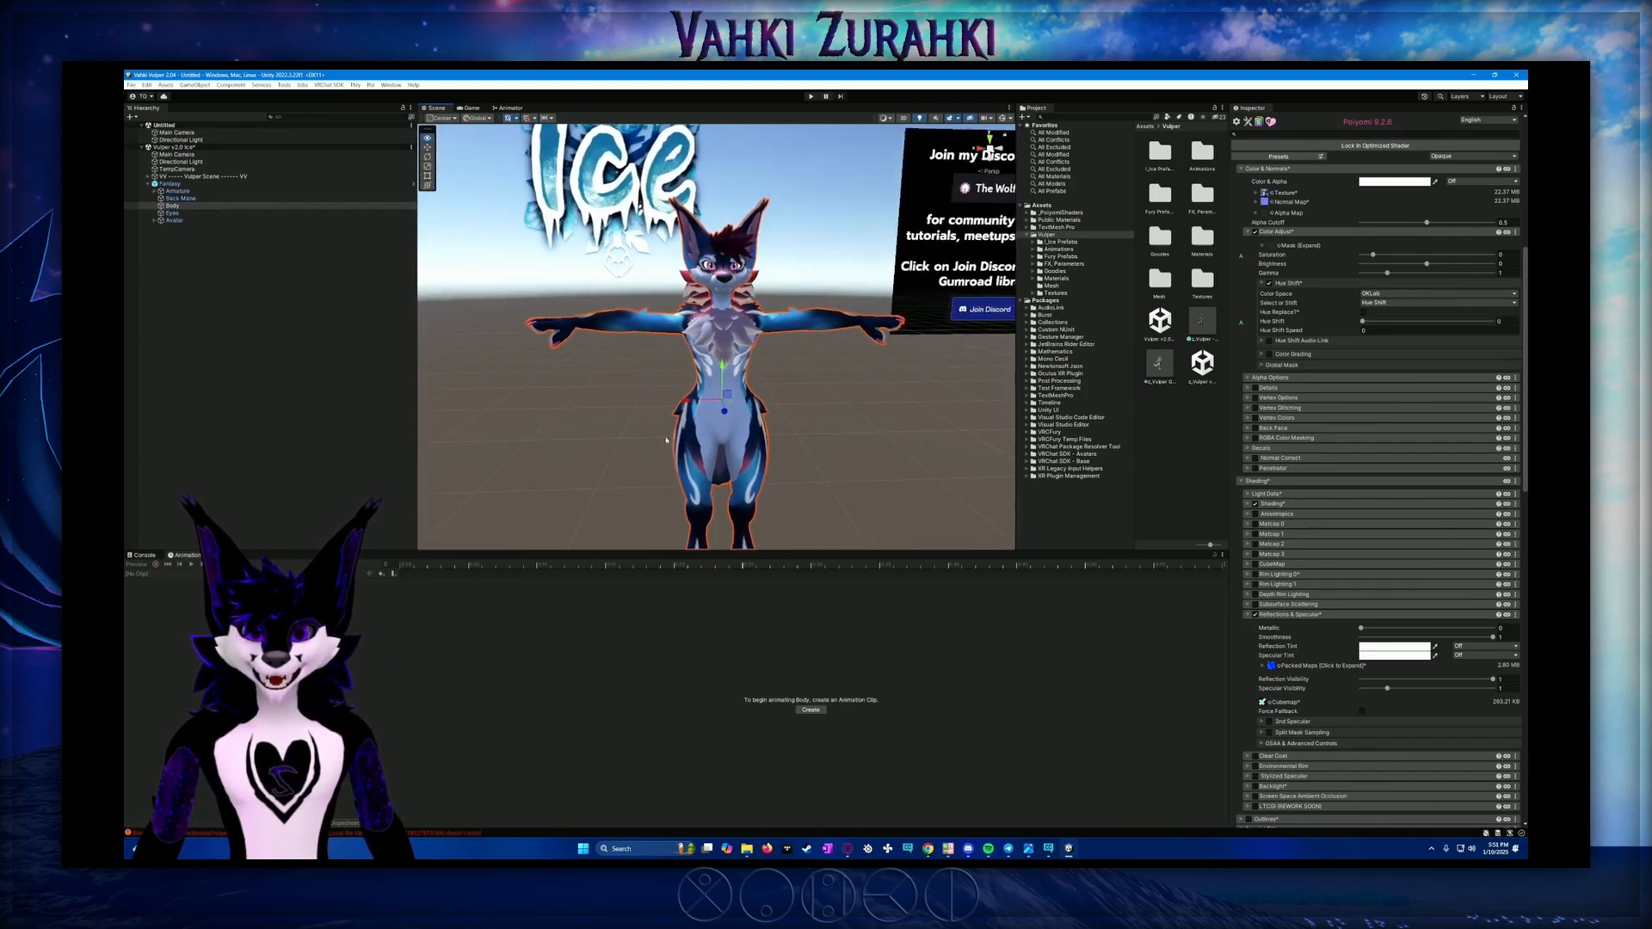
left_click(1247, 524)
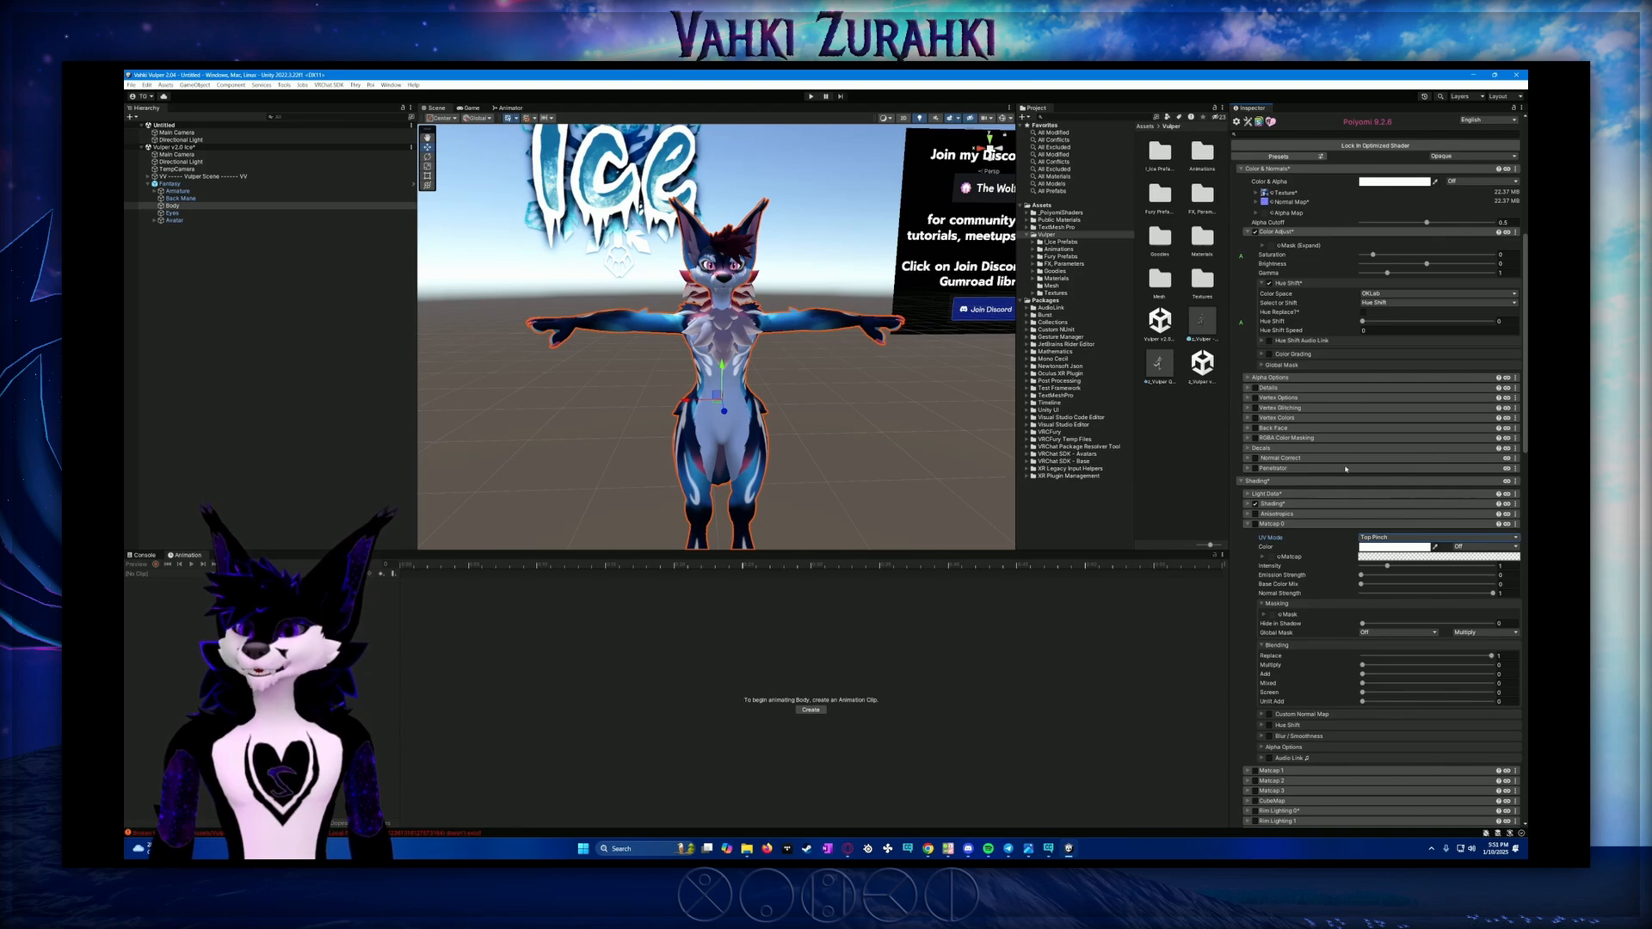
left_click(1255, 524)
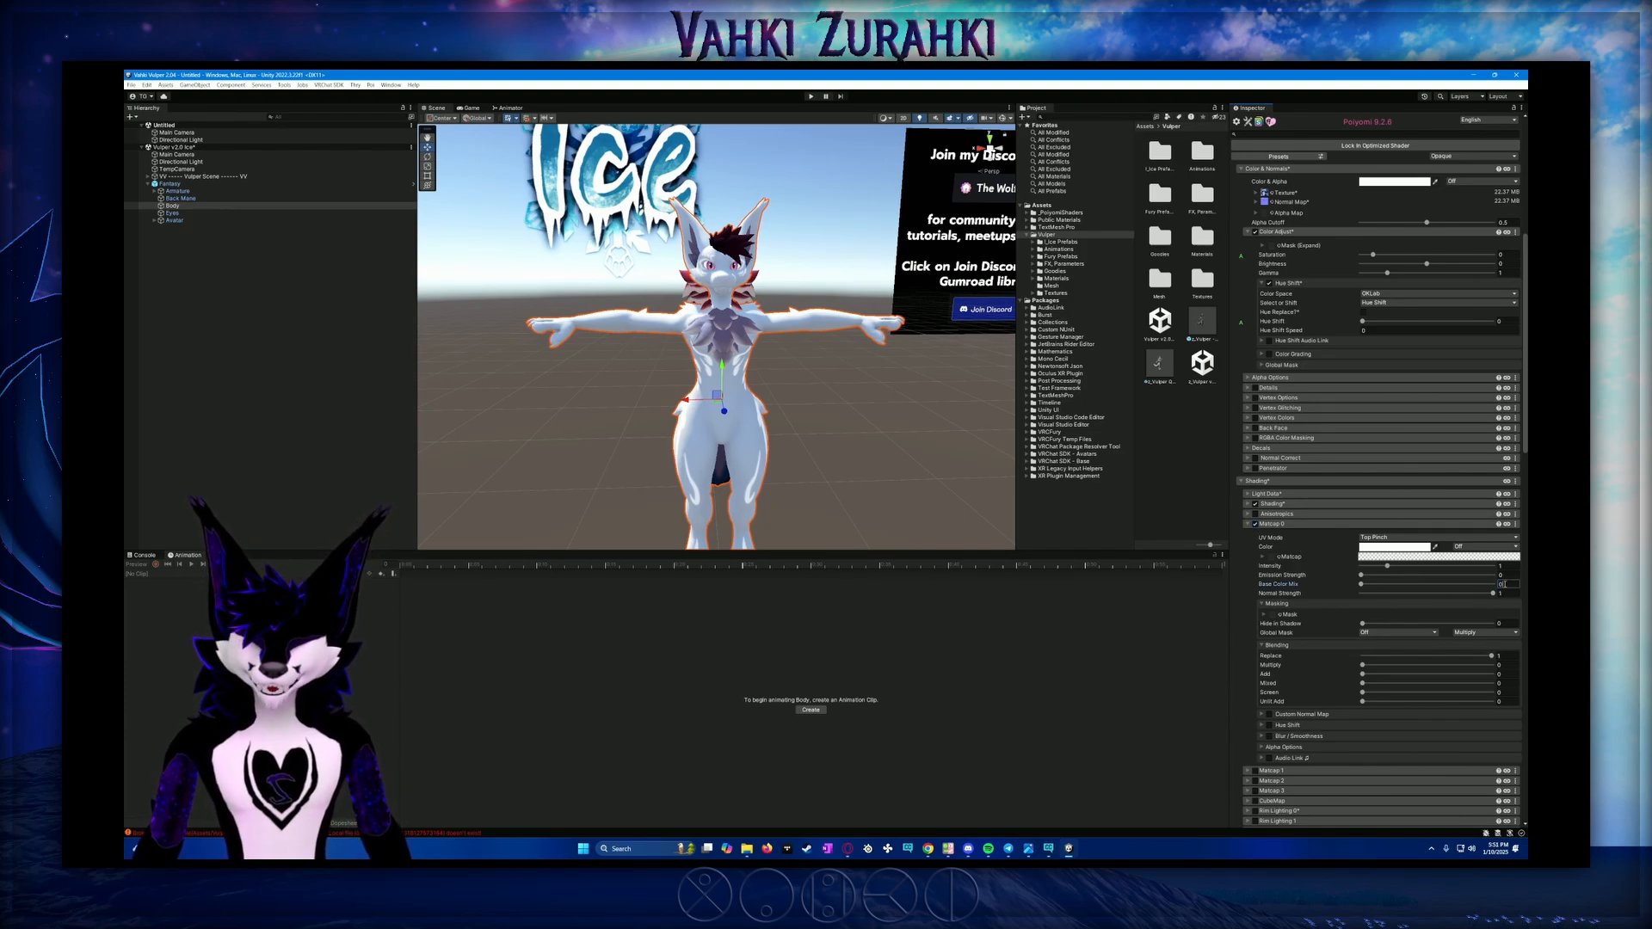
left_click(1504, 584)
type("0.45")
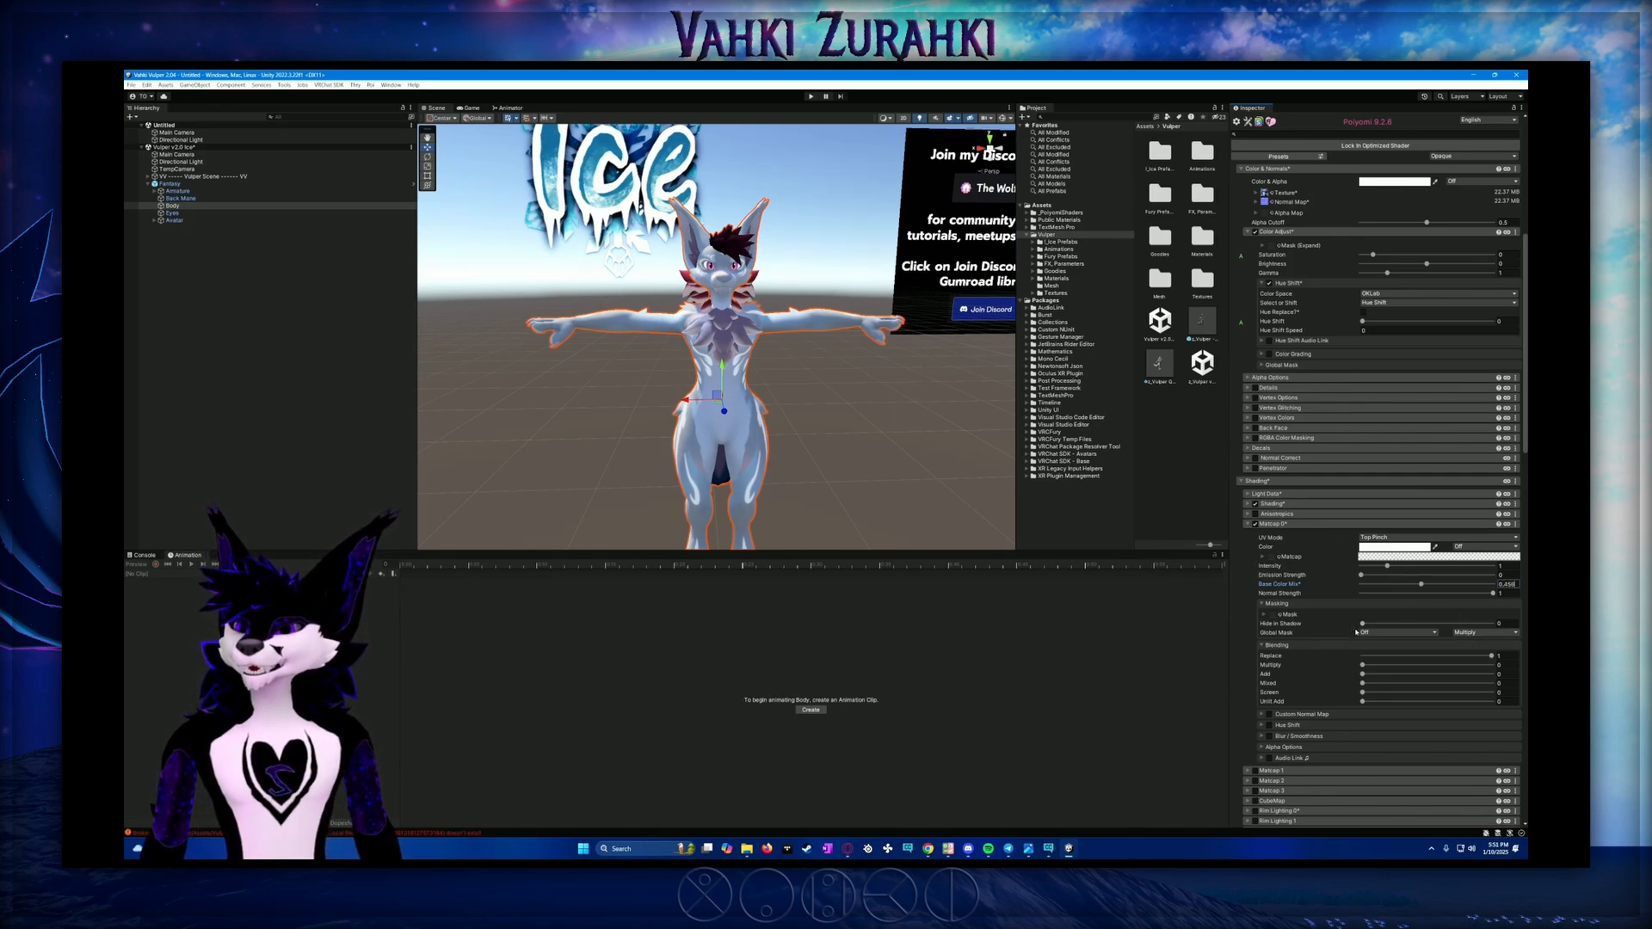
Set Matcap 0's blending to Replace 0 and Multiply 0.621, and check the result on the avatar
left_click_drag(1491, 655, 1354, 659)
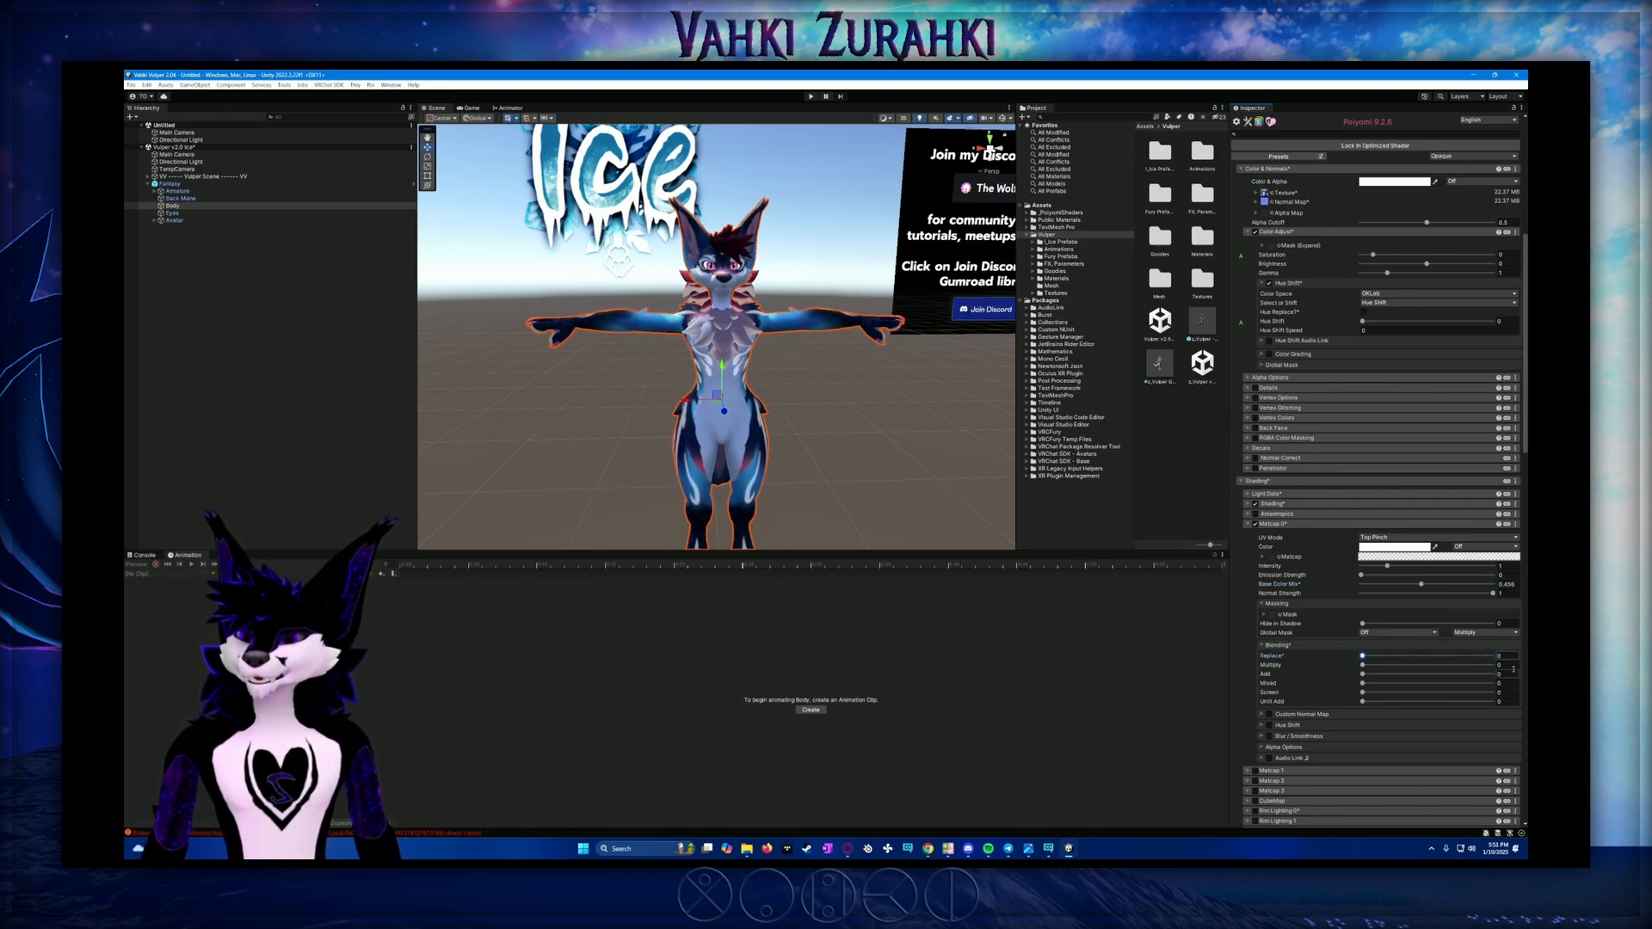
left_click(1507, 666)
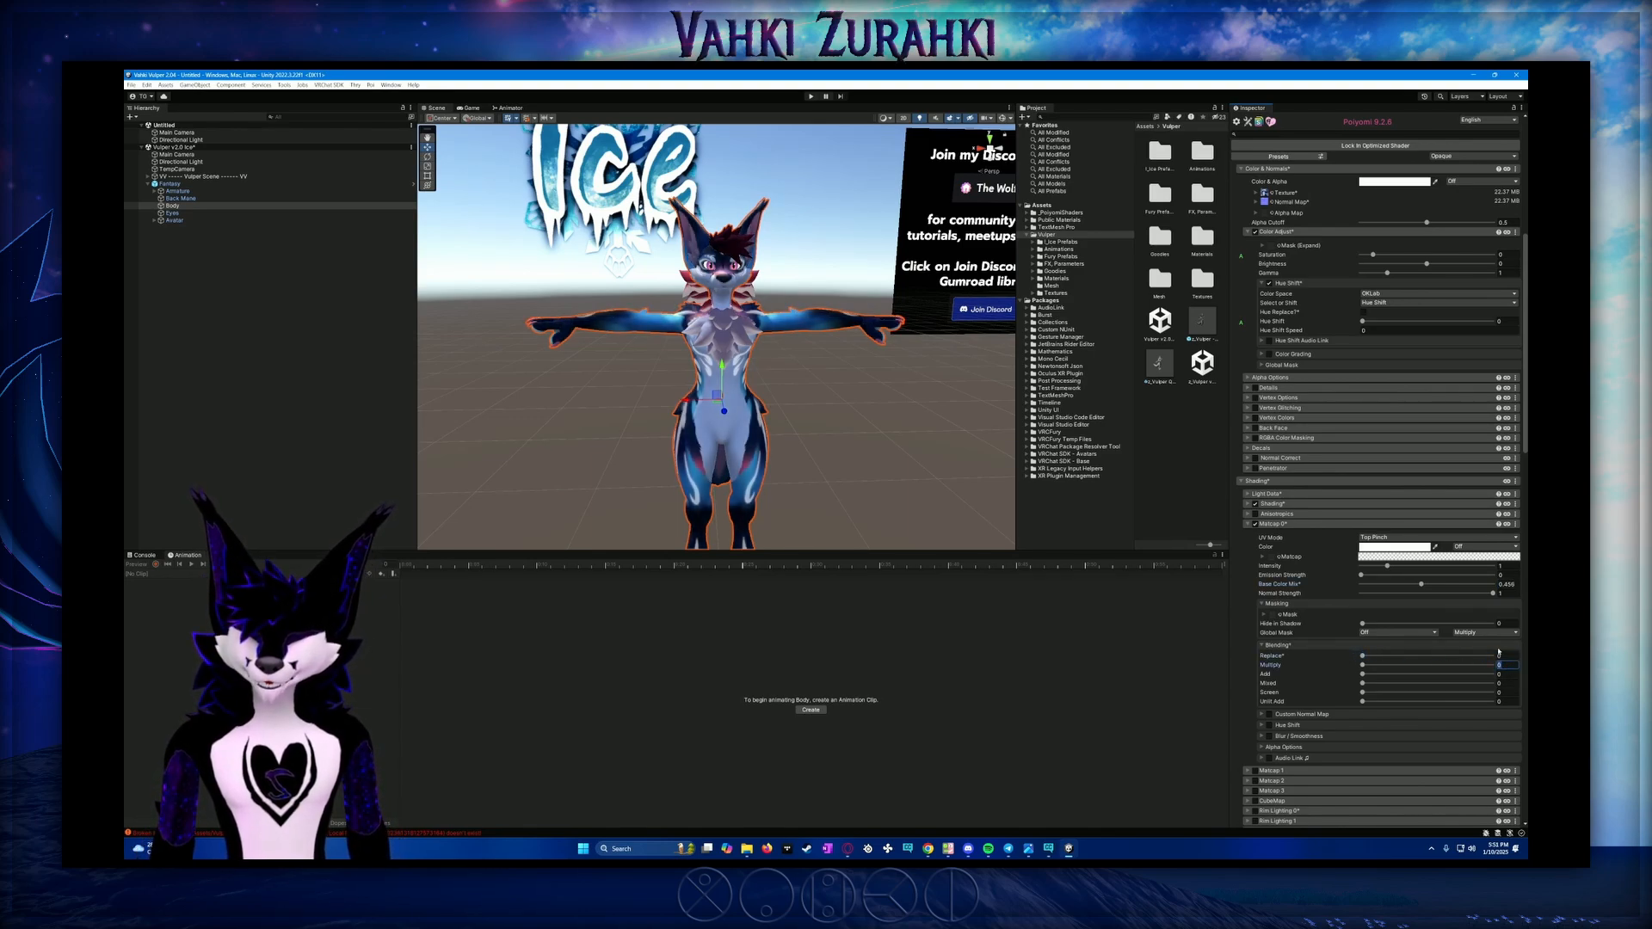
type("0.621")
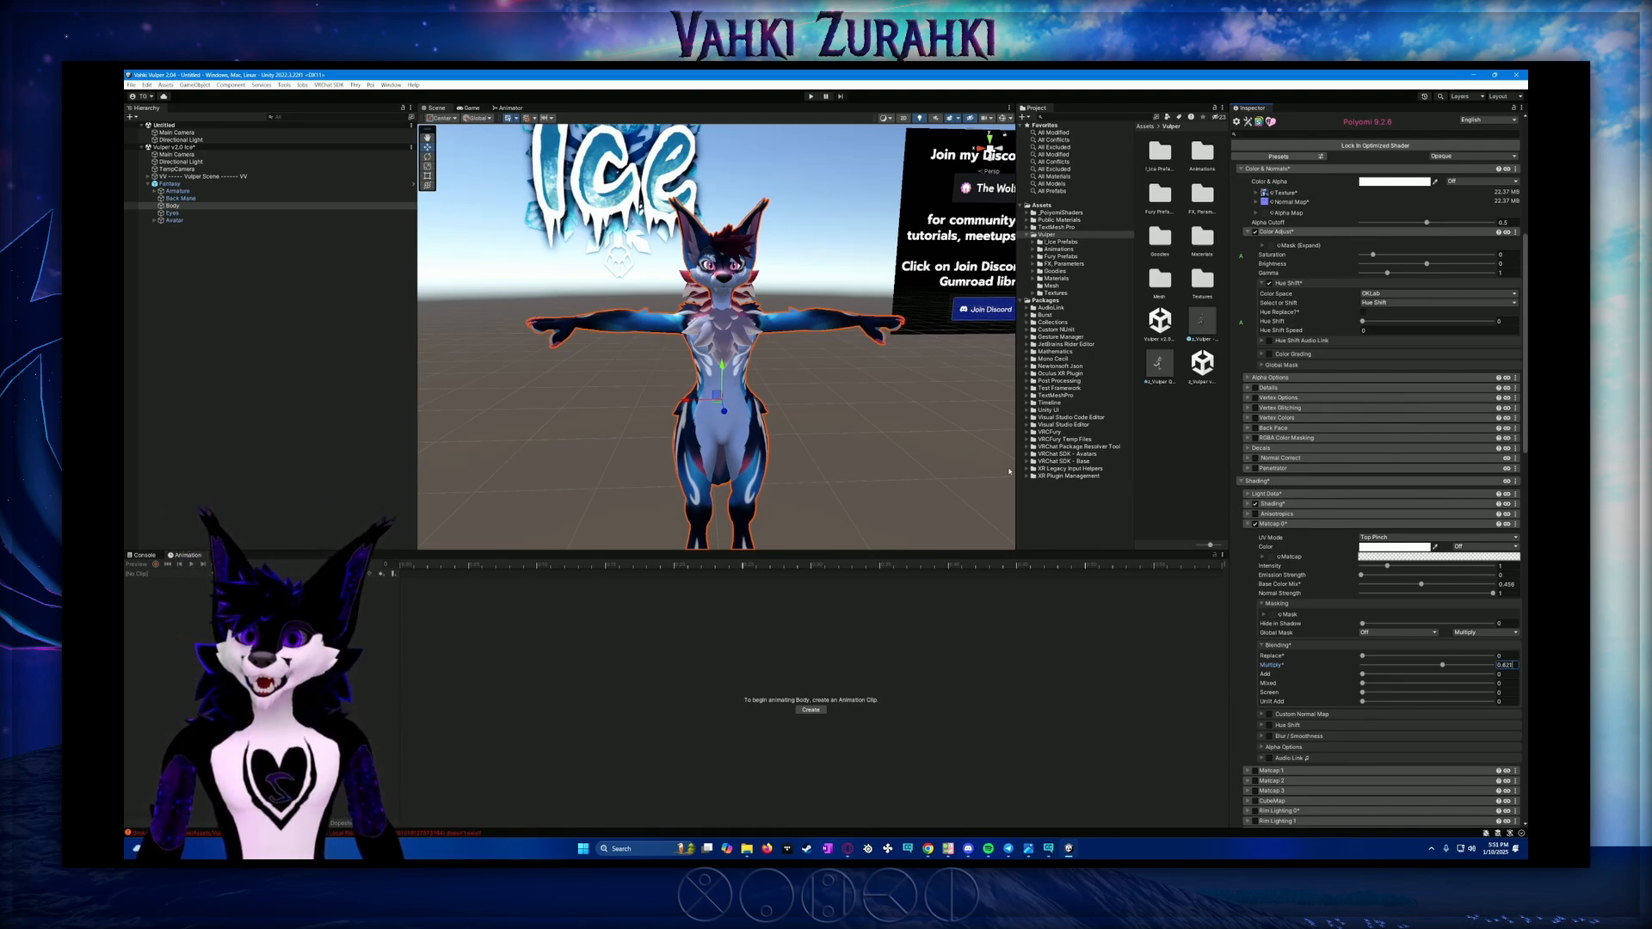
mouse_move(800, 460)
left_mouse_down("alt")
mouse_move(1012, 457)
mouse_move(796, 465)
left_mouse_up("alt")
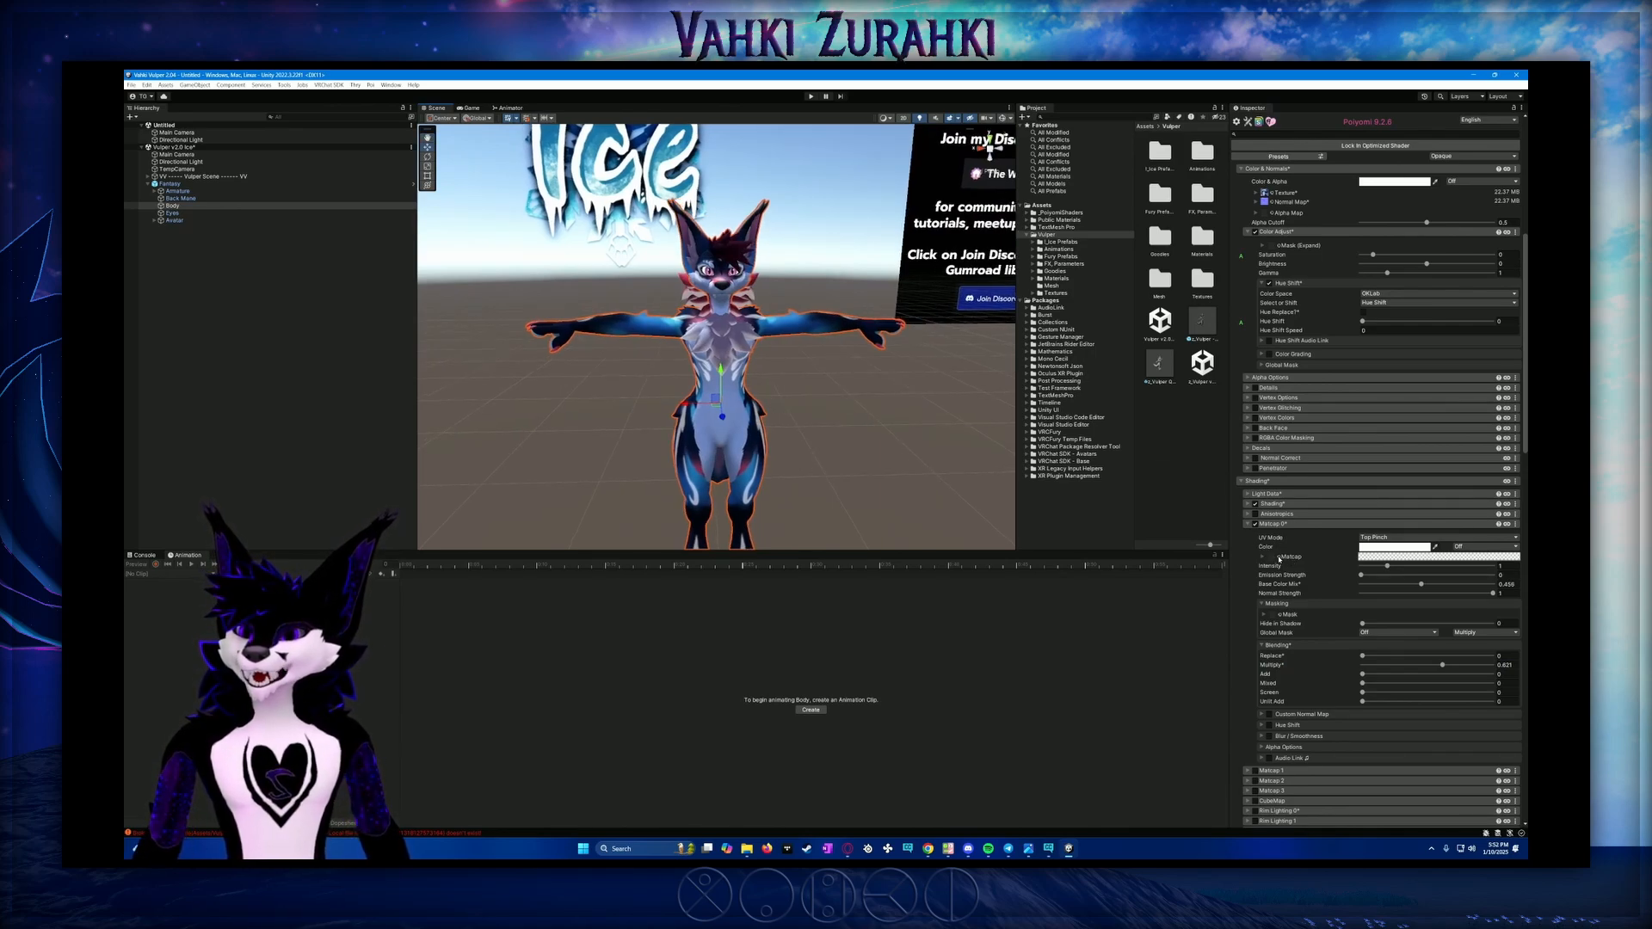
Search the textures for "mat" and assign the plain white T_Matcap texture to Matcap 0
left_click(1279, 558)
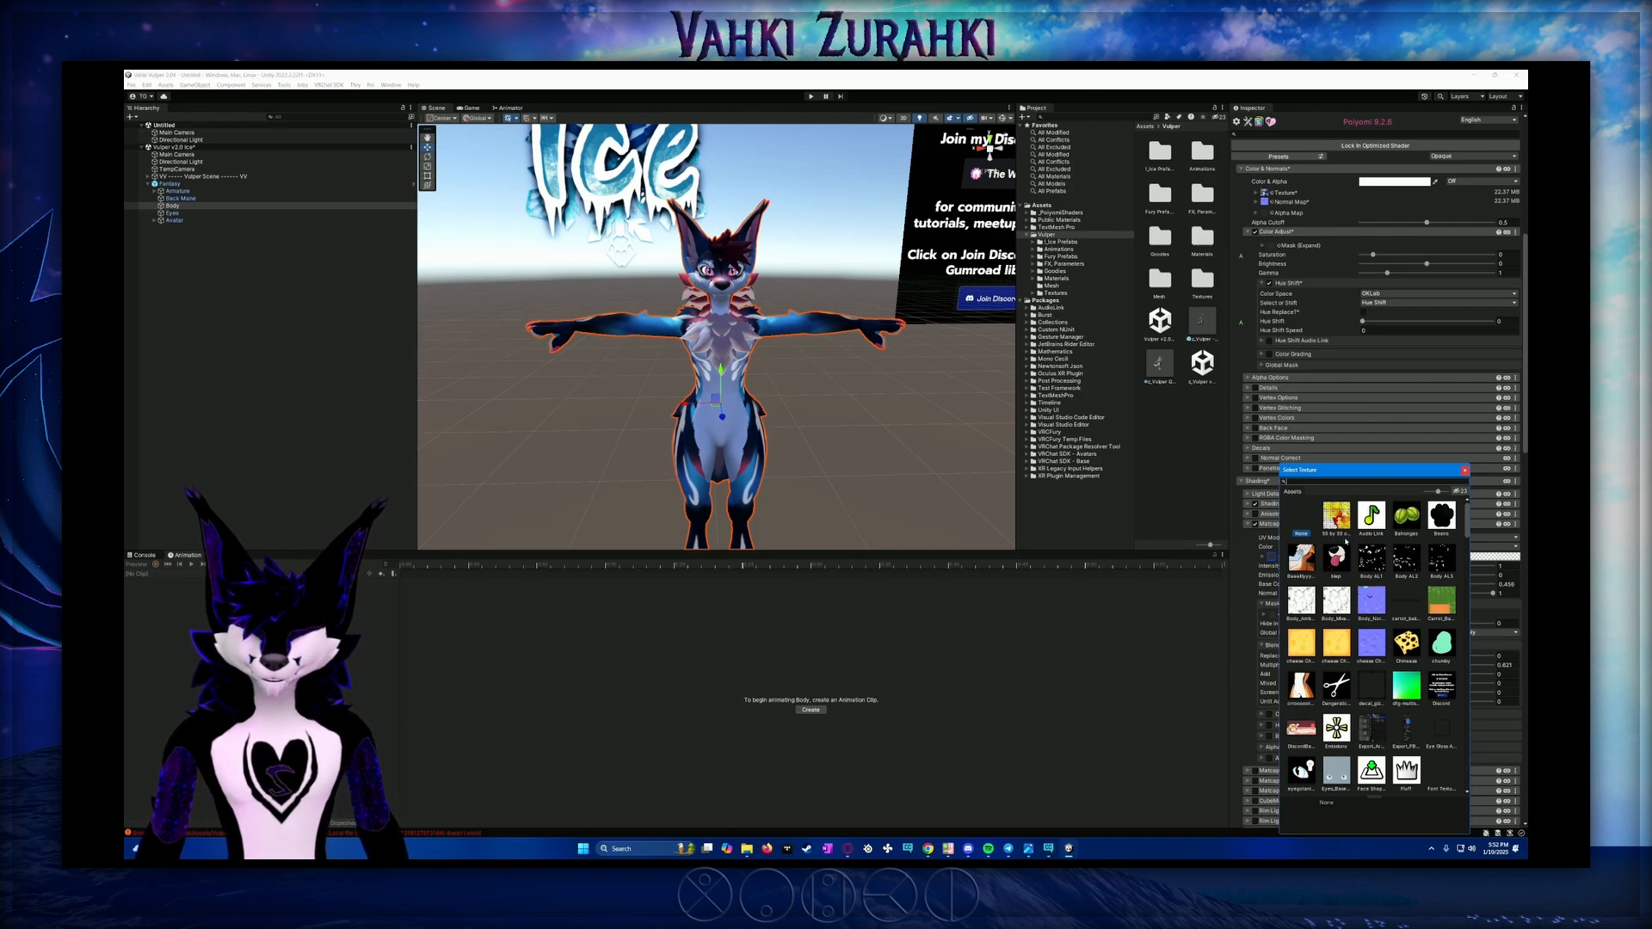
type("at")
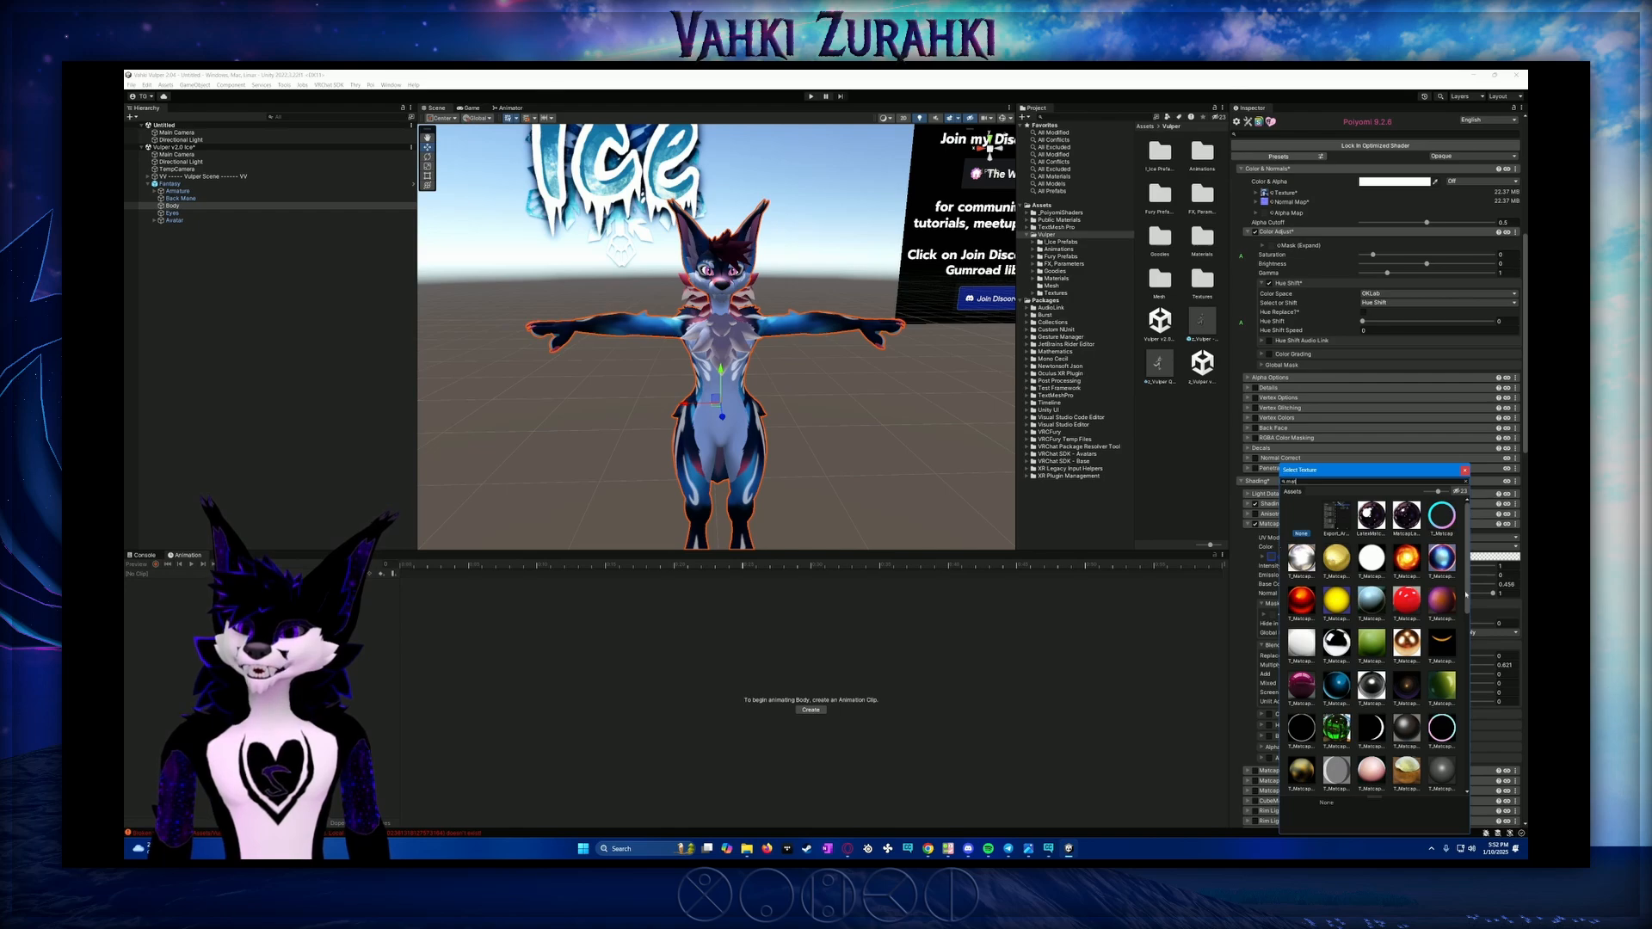
scroll(1352, 614, "down", 1)
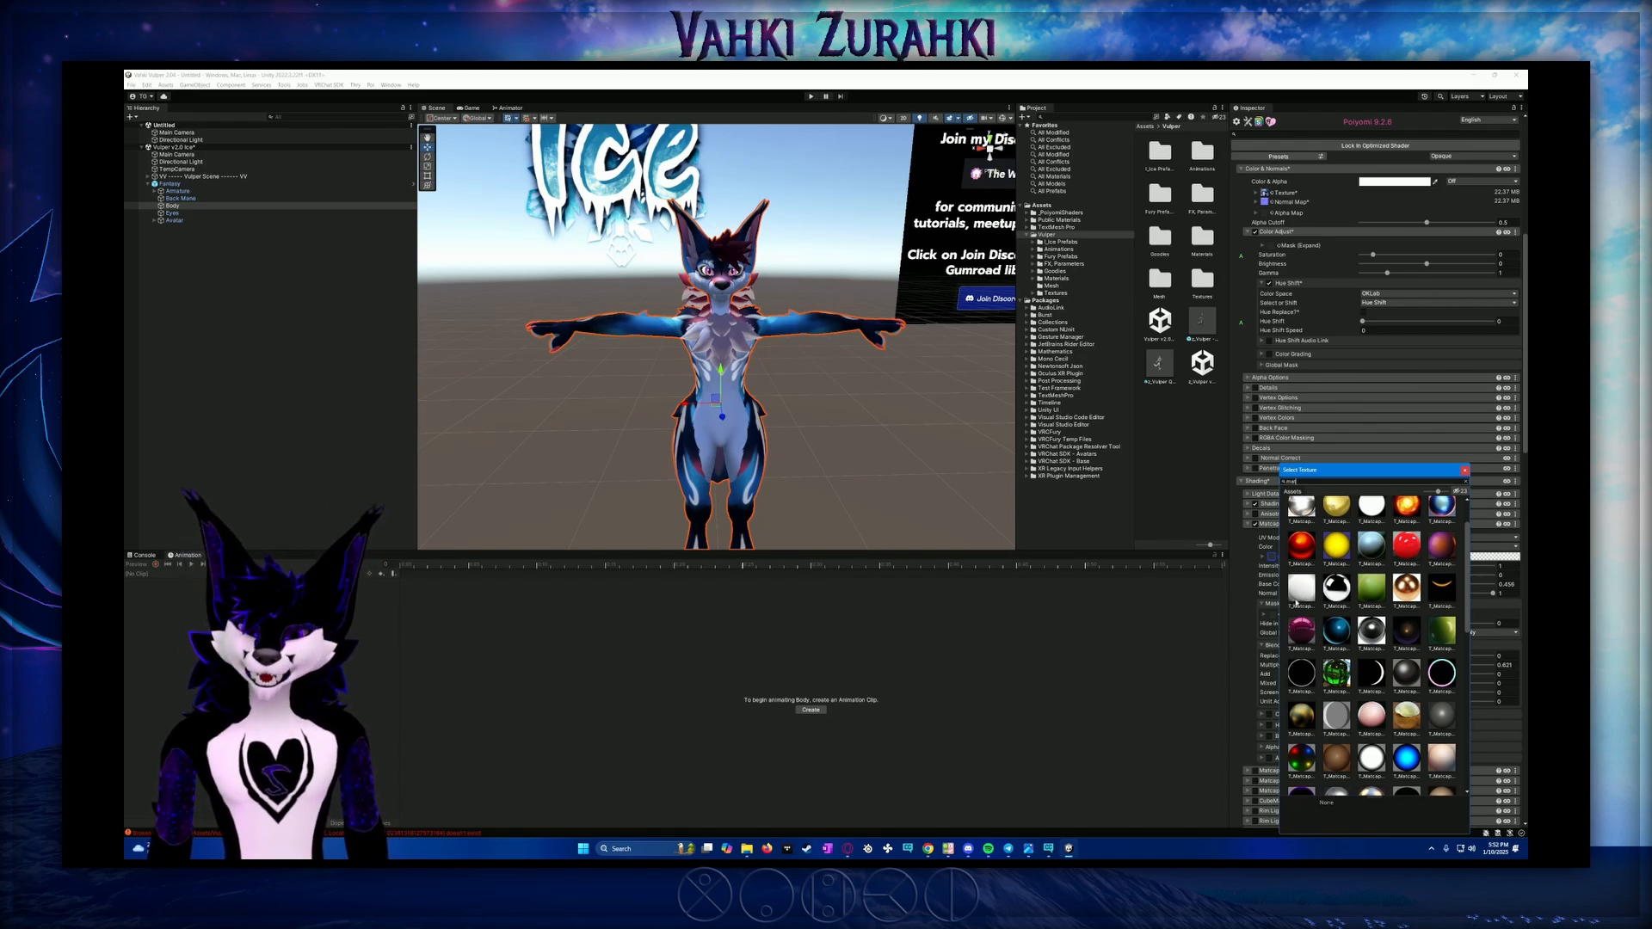
left_click(1304, 590)
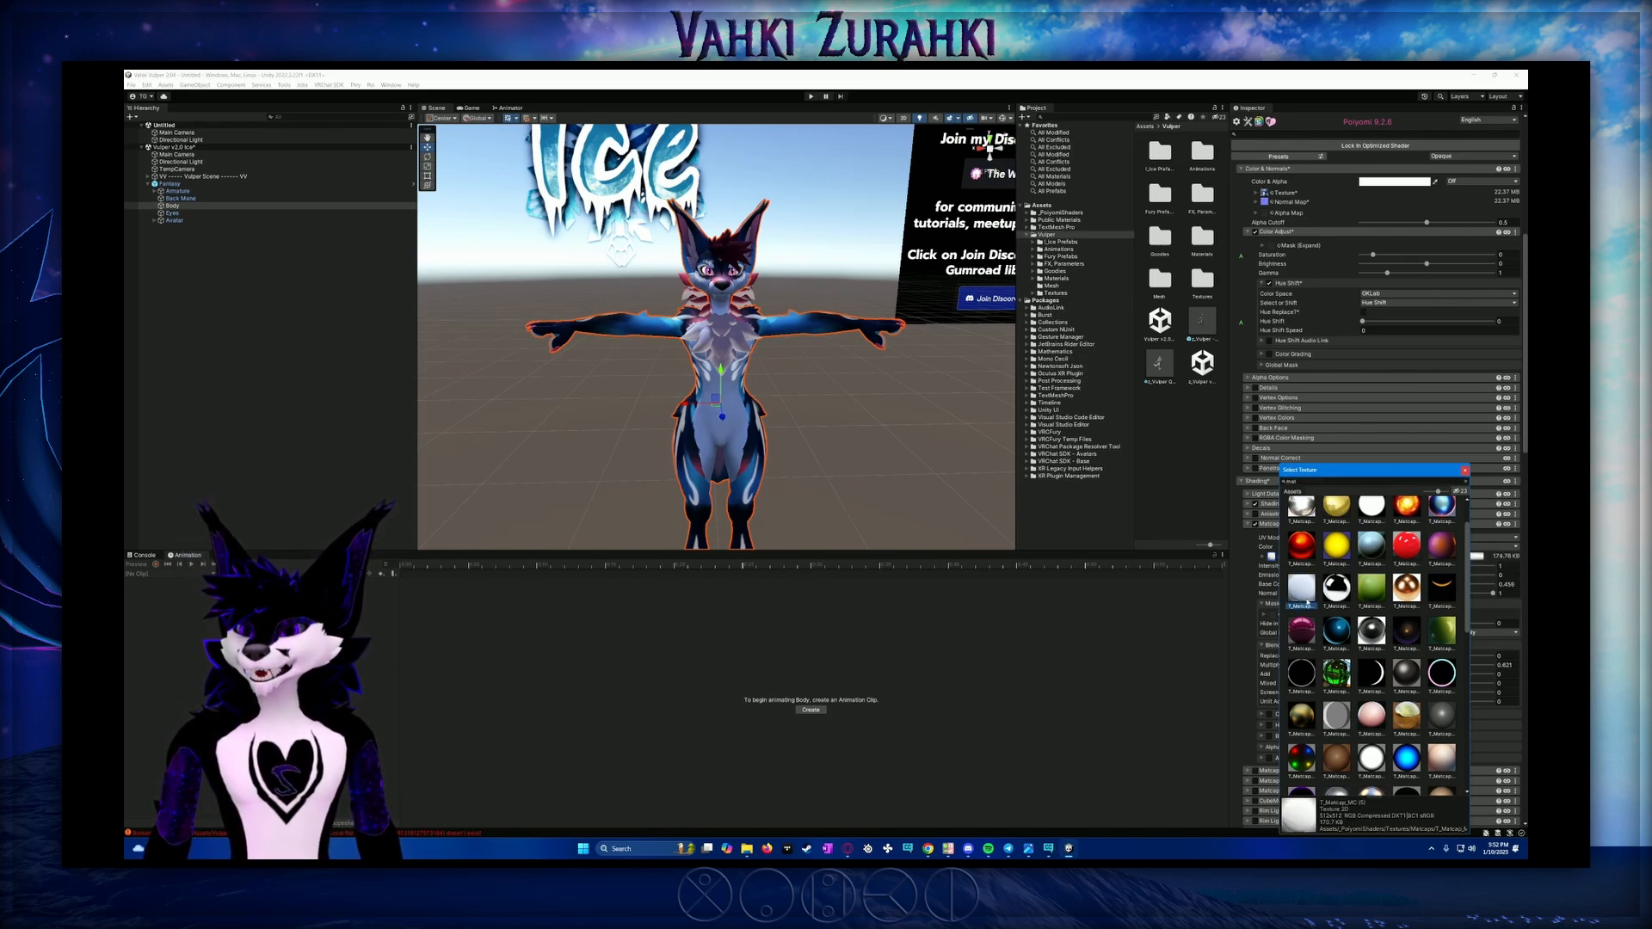
left_click(1306, 602)
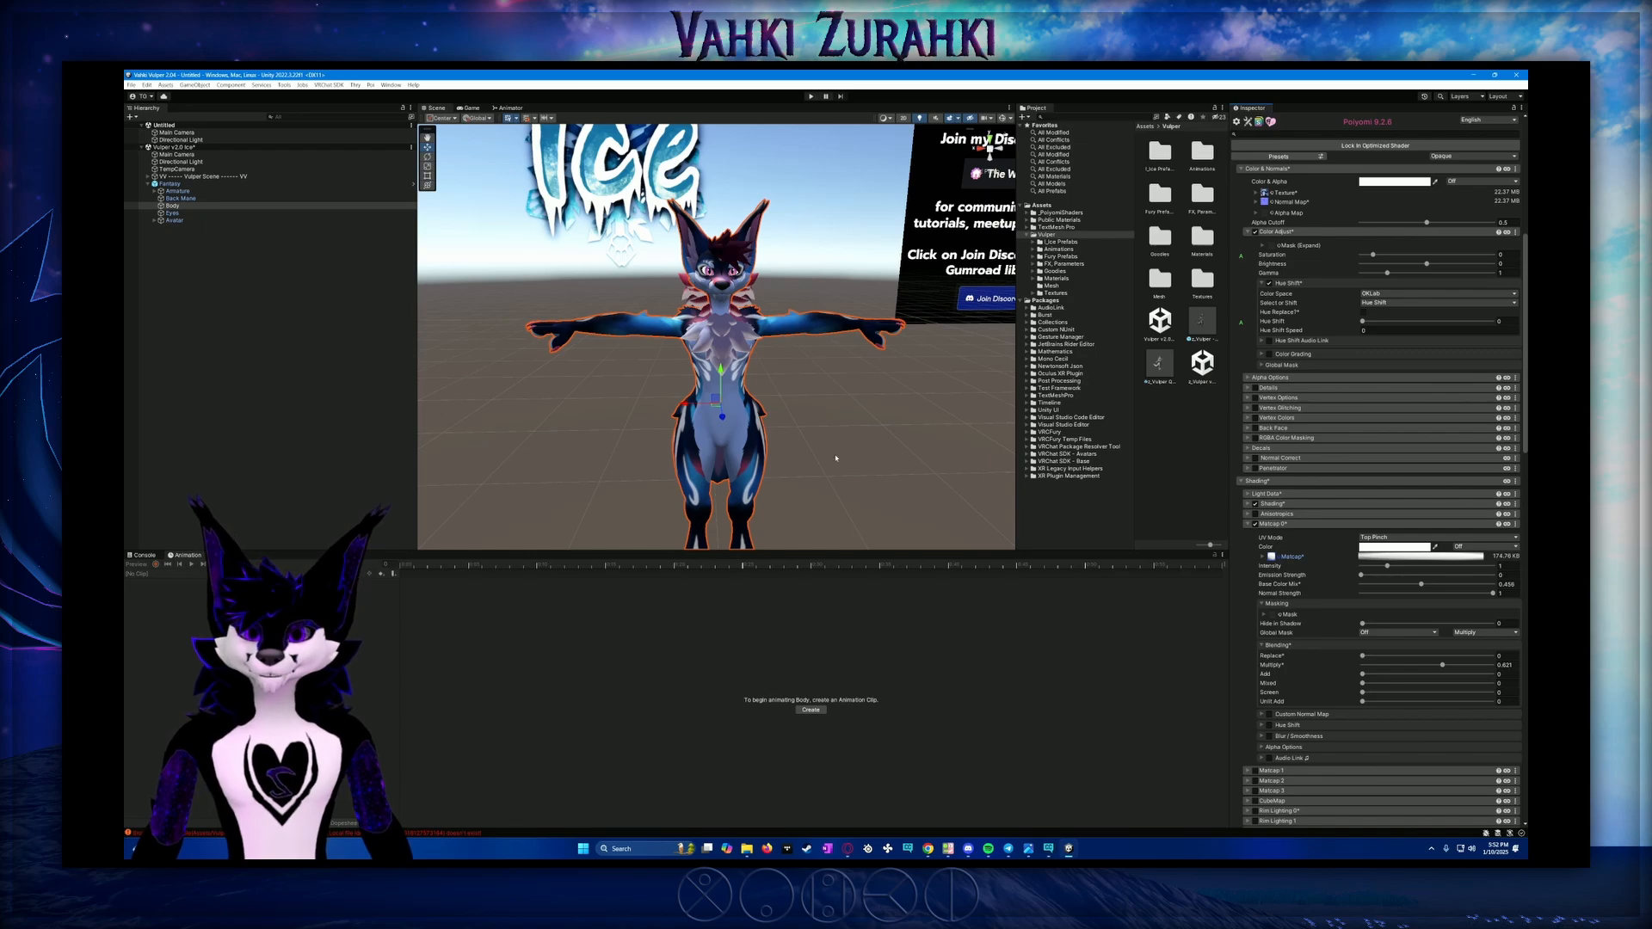
Examine the Body material's matcap shading from several angles around the avatar and collapse the Matcap 0 settings
left_click_drag(835, 458, 783, 394, "alt")
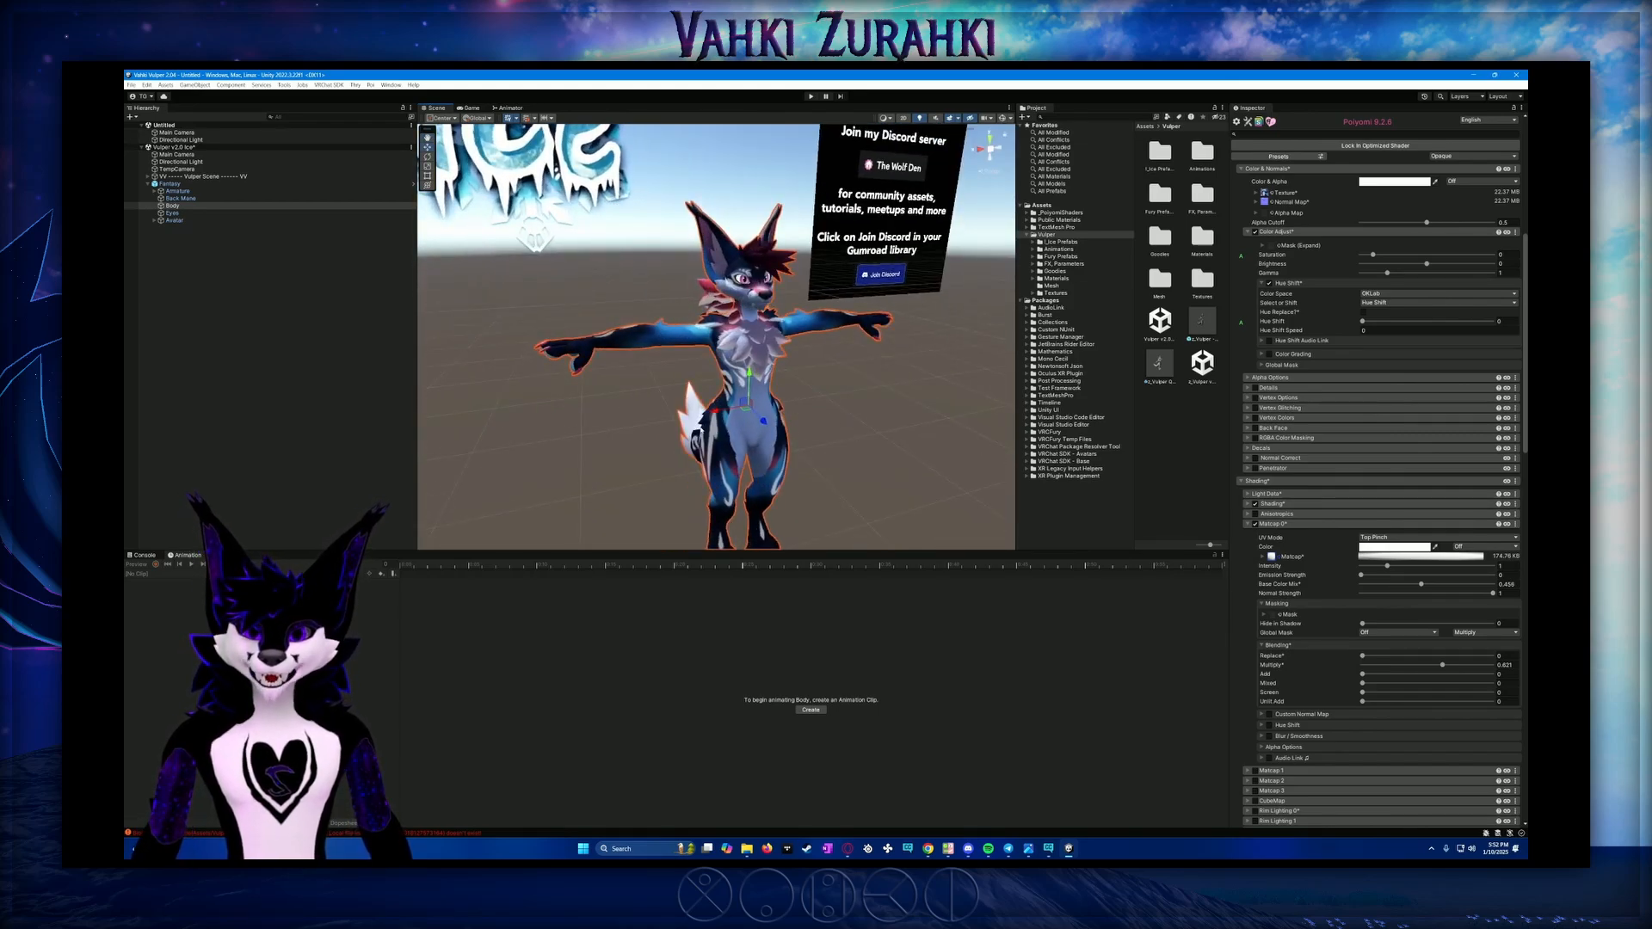
left_click_drag(700, 430, 633, 405, "alt")
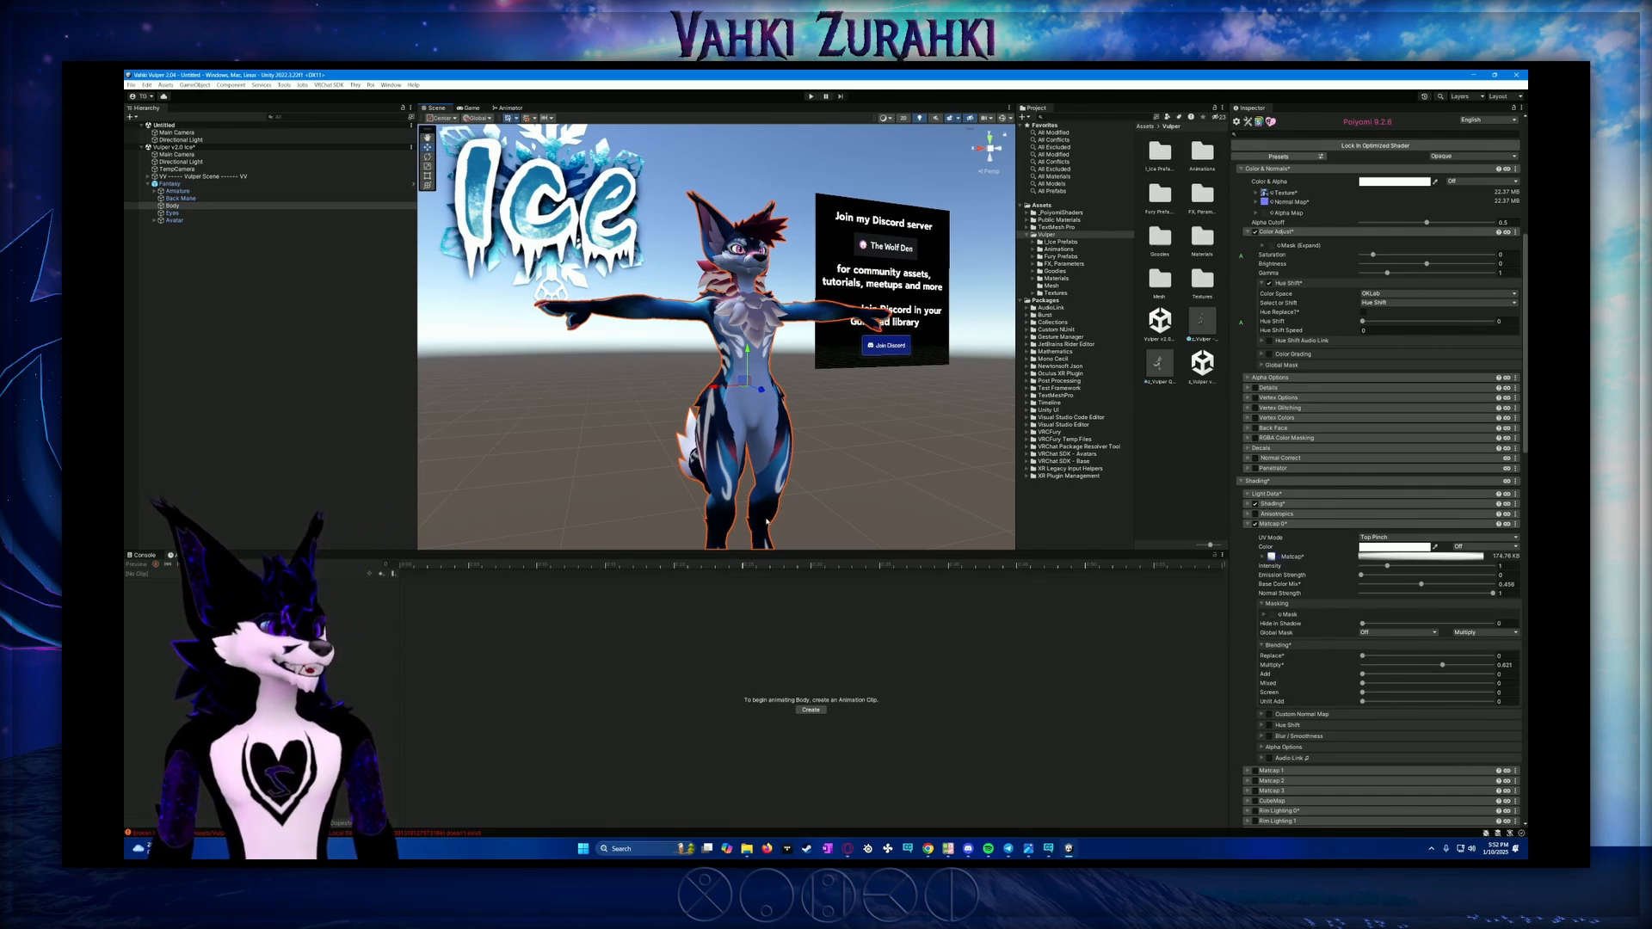
left_click_drag(755, 423, 936, 424, "alt")
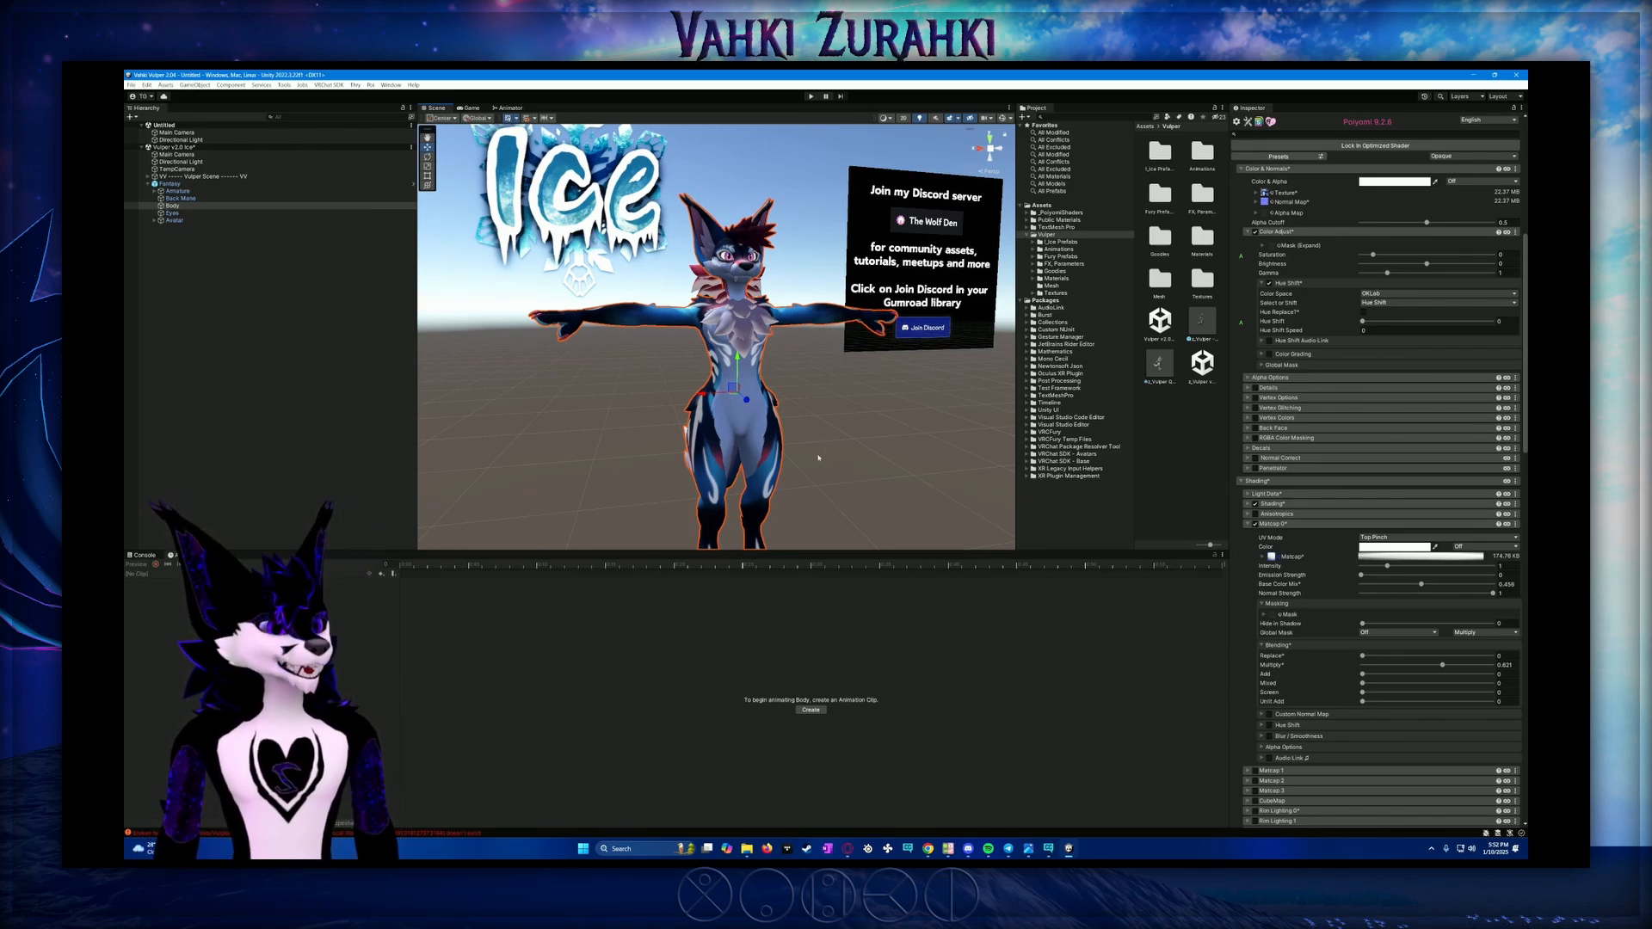
left_click_drag(787, 462, 921, 489, "alt")
left_click(1247, 523)
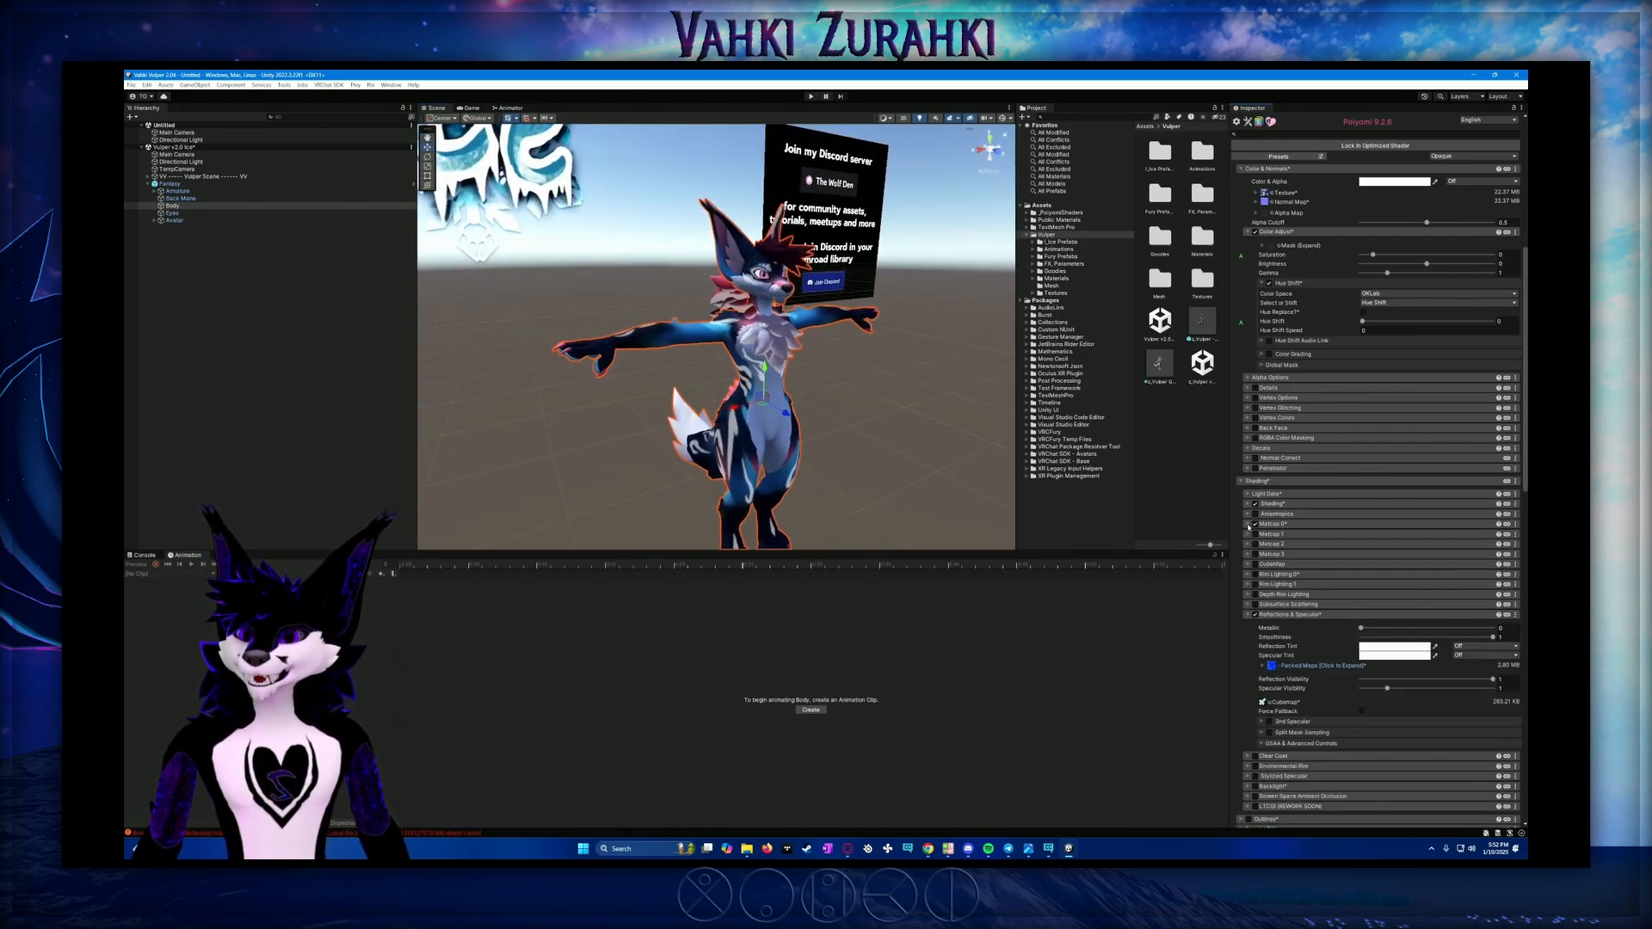
left_click_drag(642, 448, 687, 433, "alt")
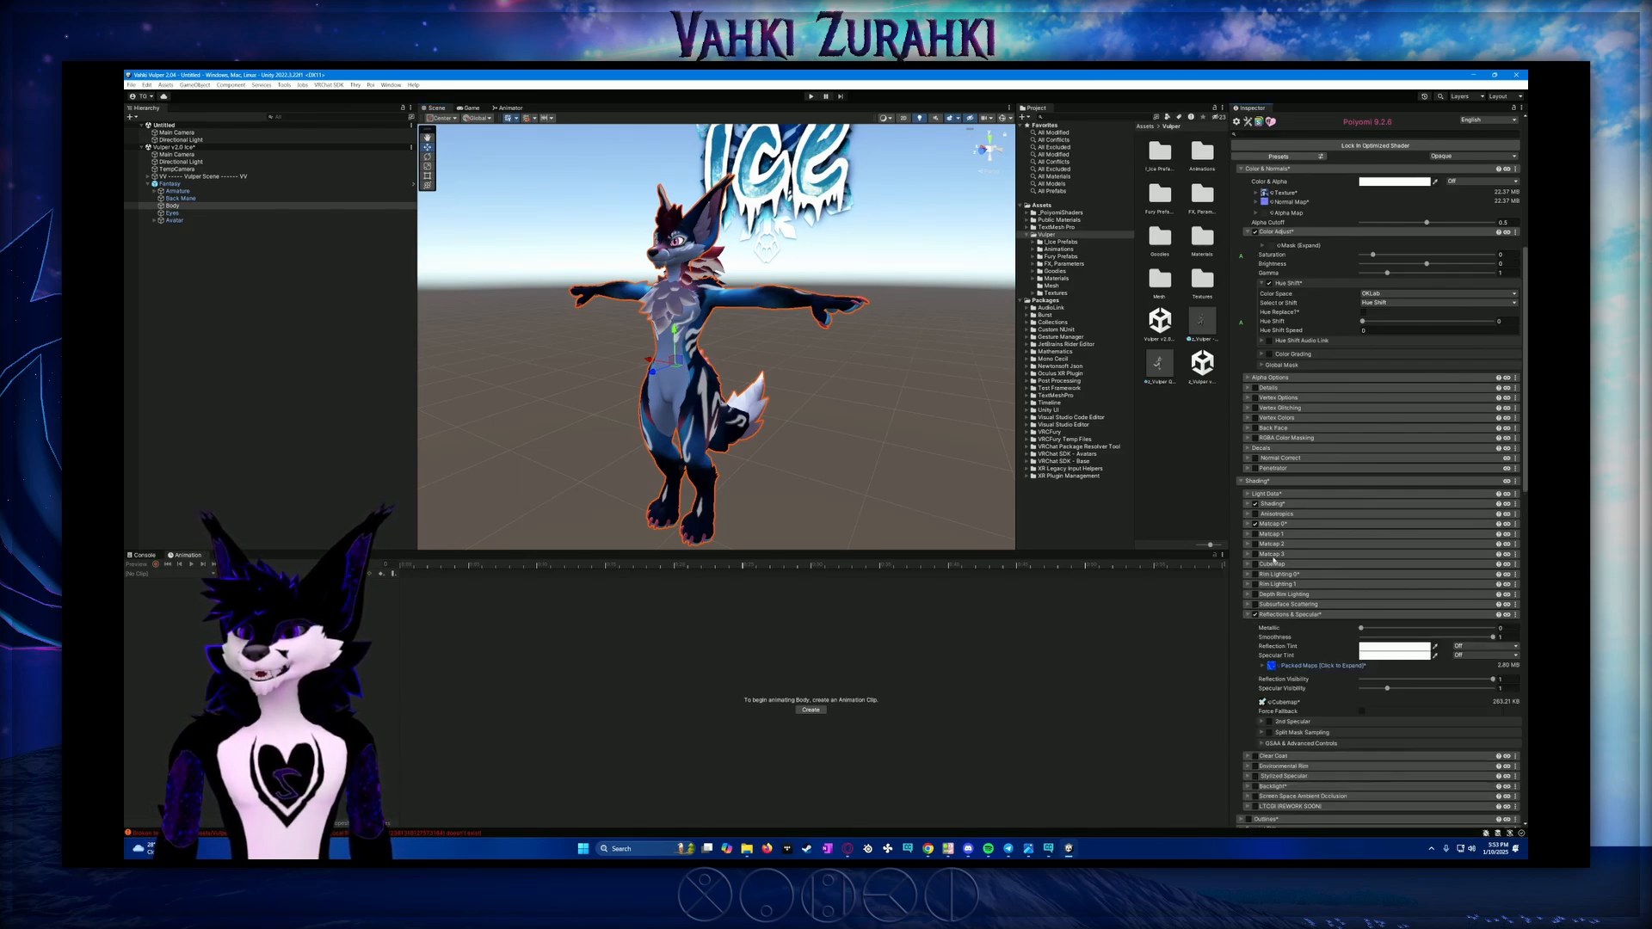
Collapse the Dissolve settings, expand Emission 0 on the Body material, and view its emission mask texture at full size
scroll(1252, 621, "down", 5)
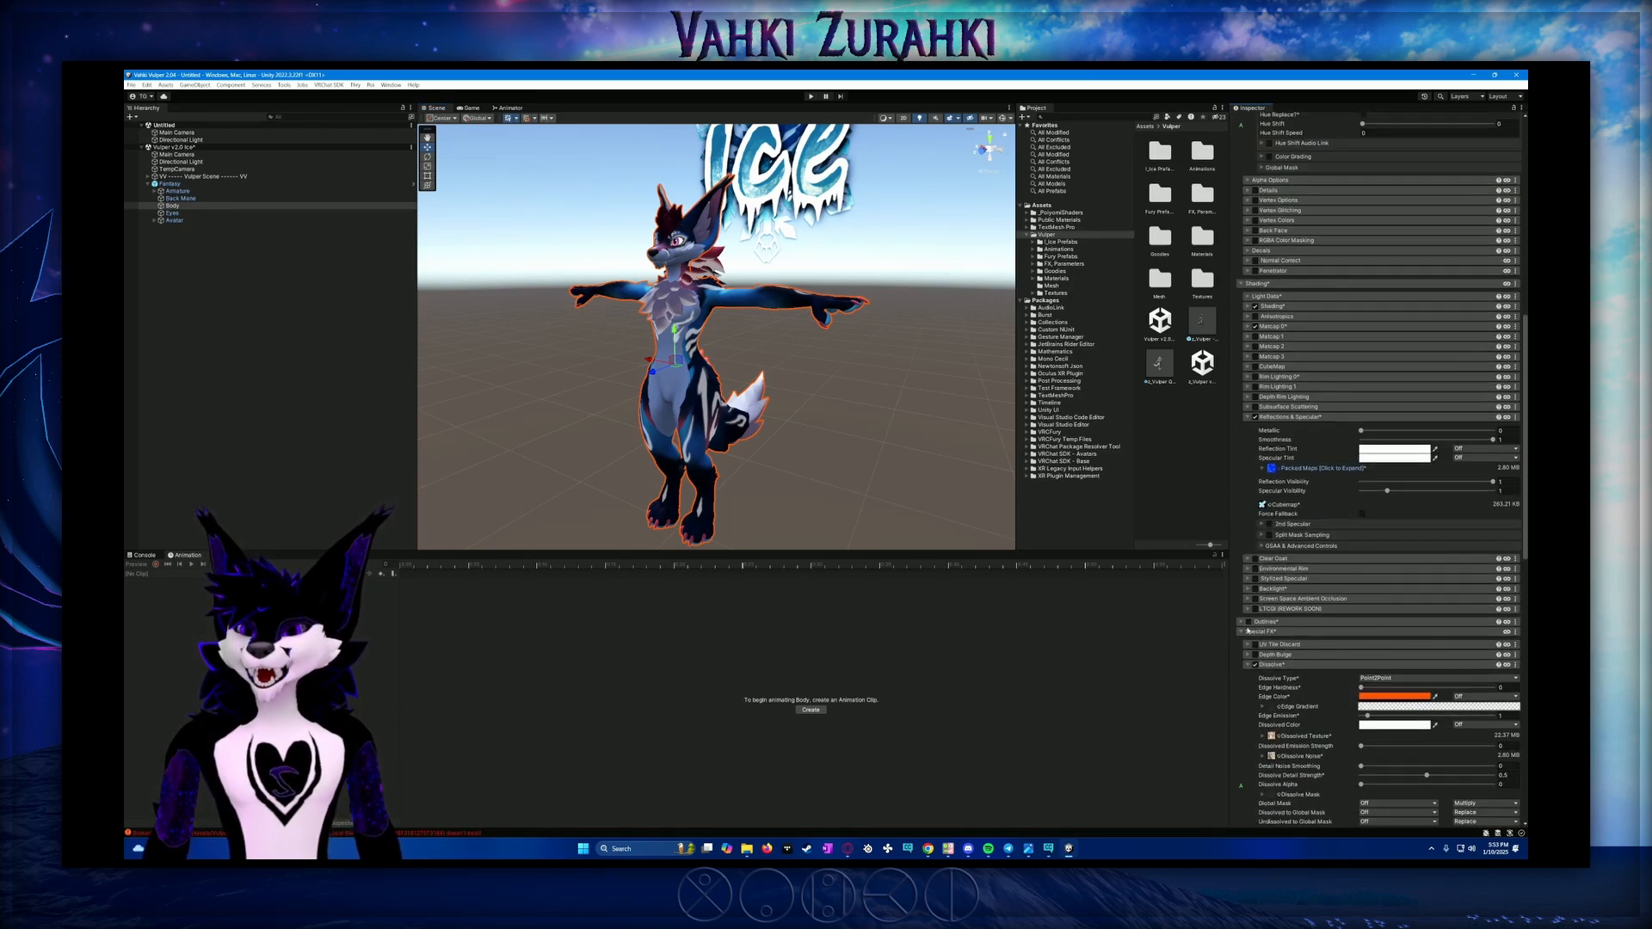
scroll(1248, 631, "down", 3)
left_click(1246, 567)
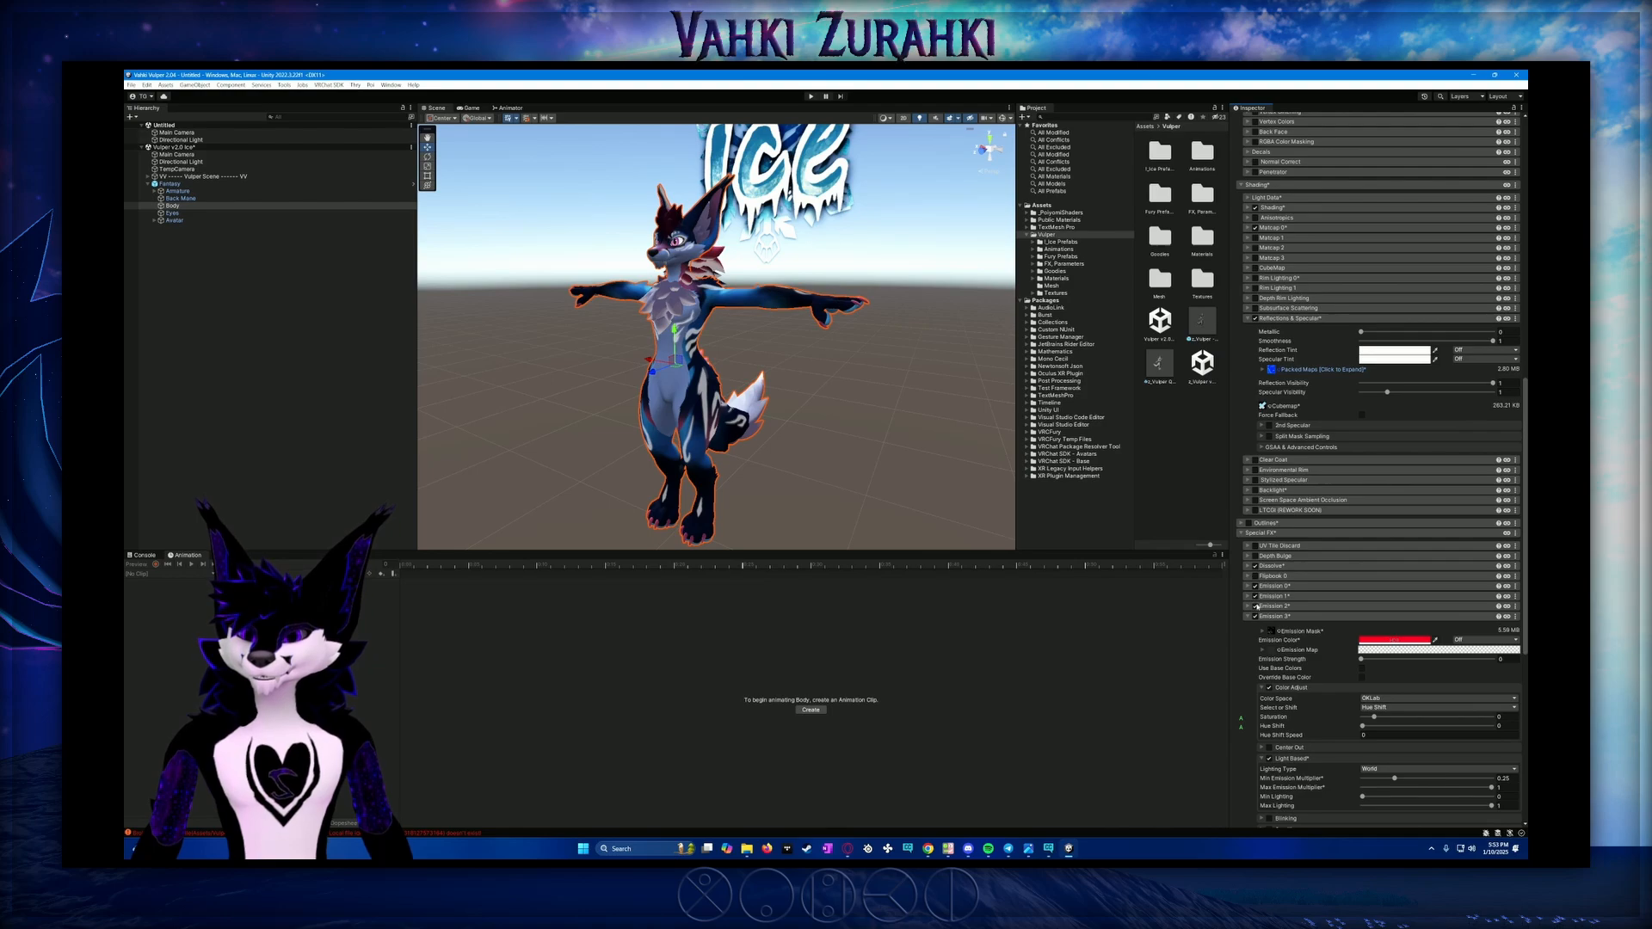
left_click(1249, 586)
left_click(1273, 603)
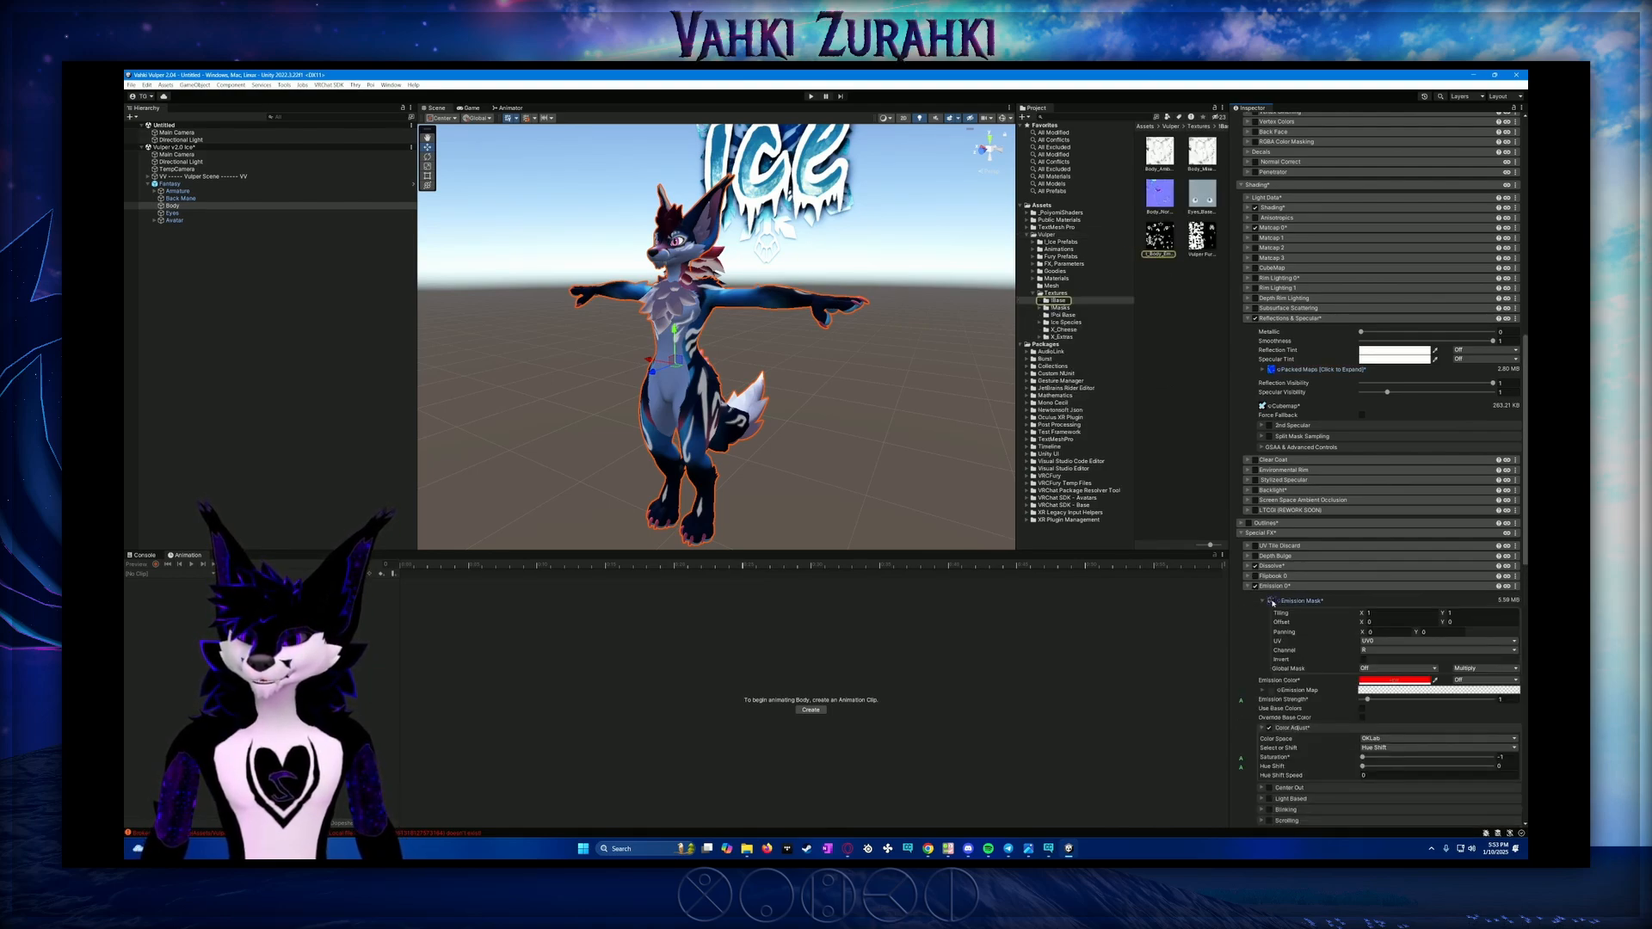
double_click(1166, 250)
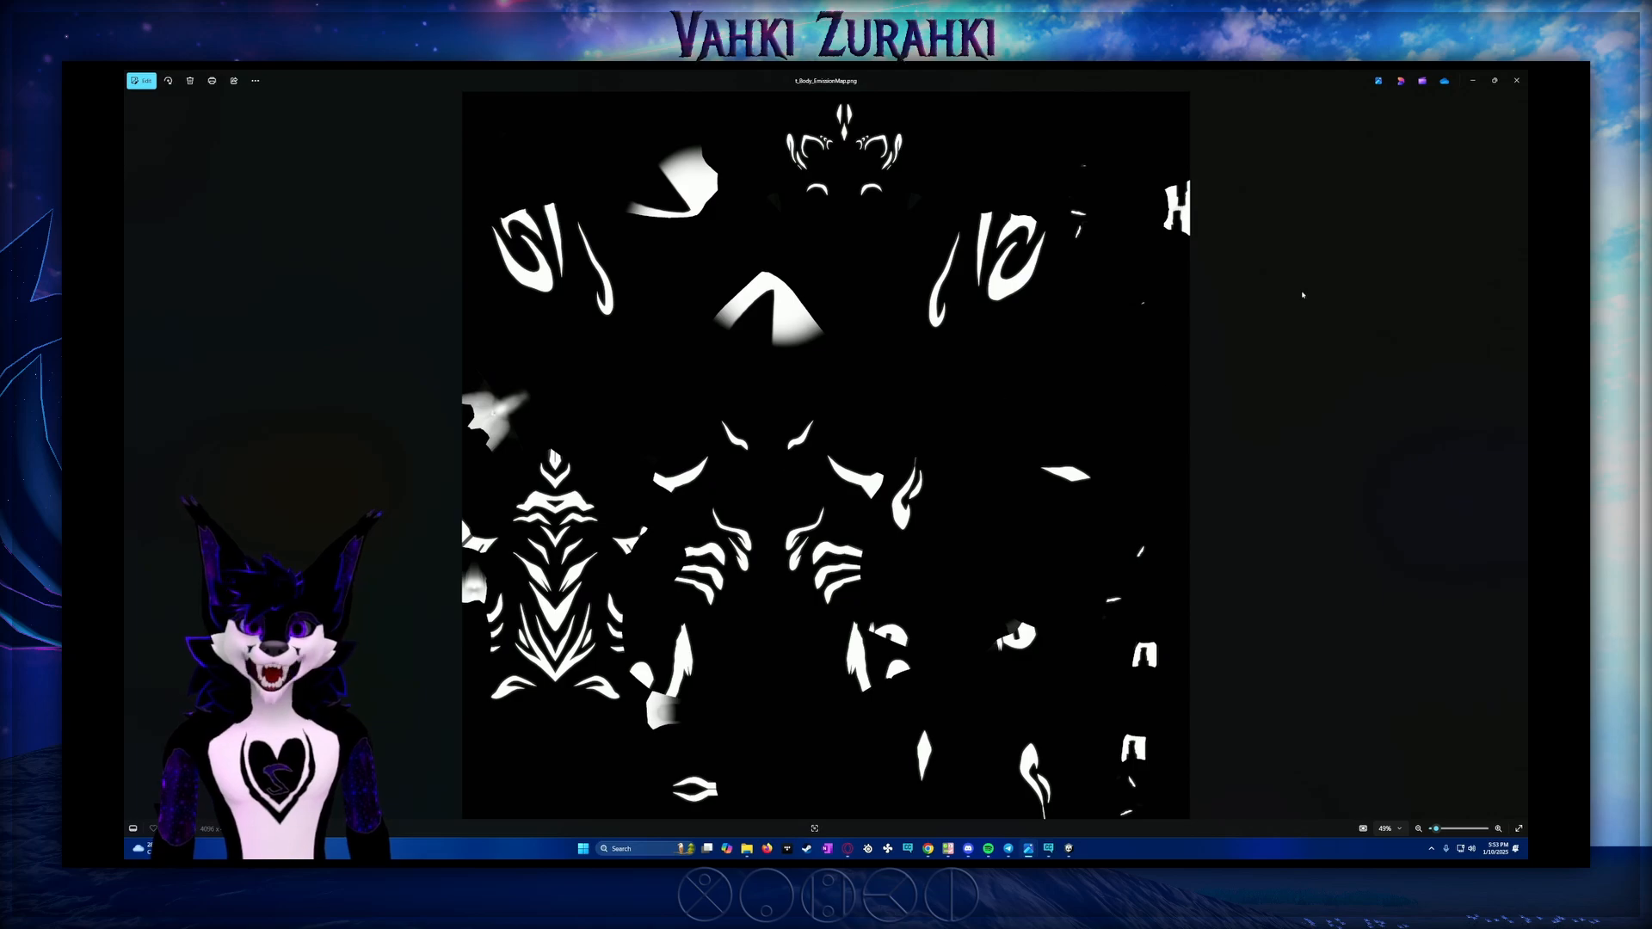
left_click(1516, 80)
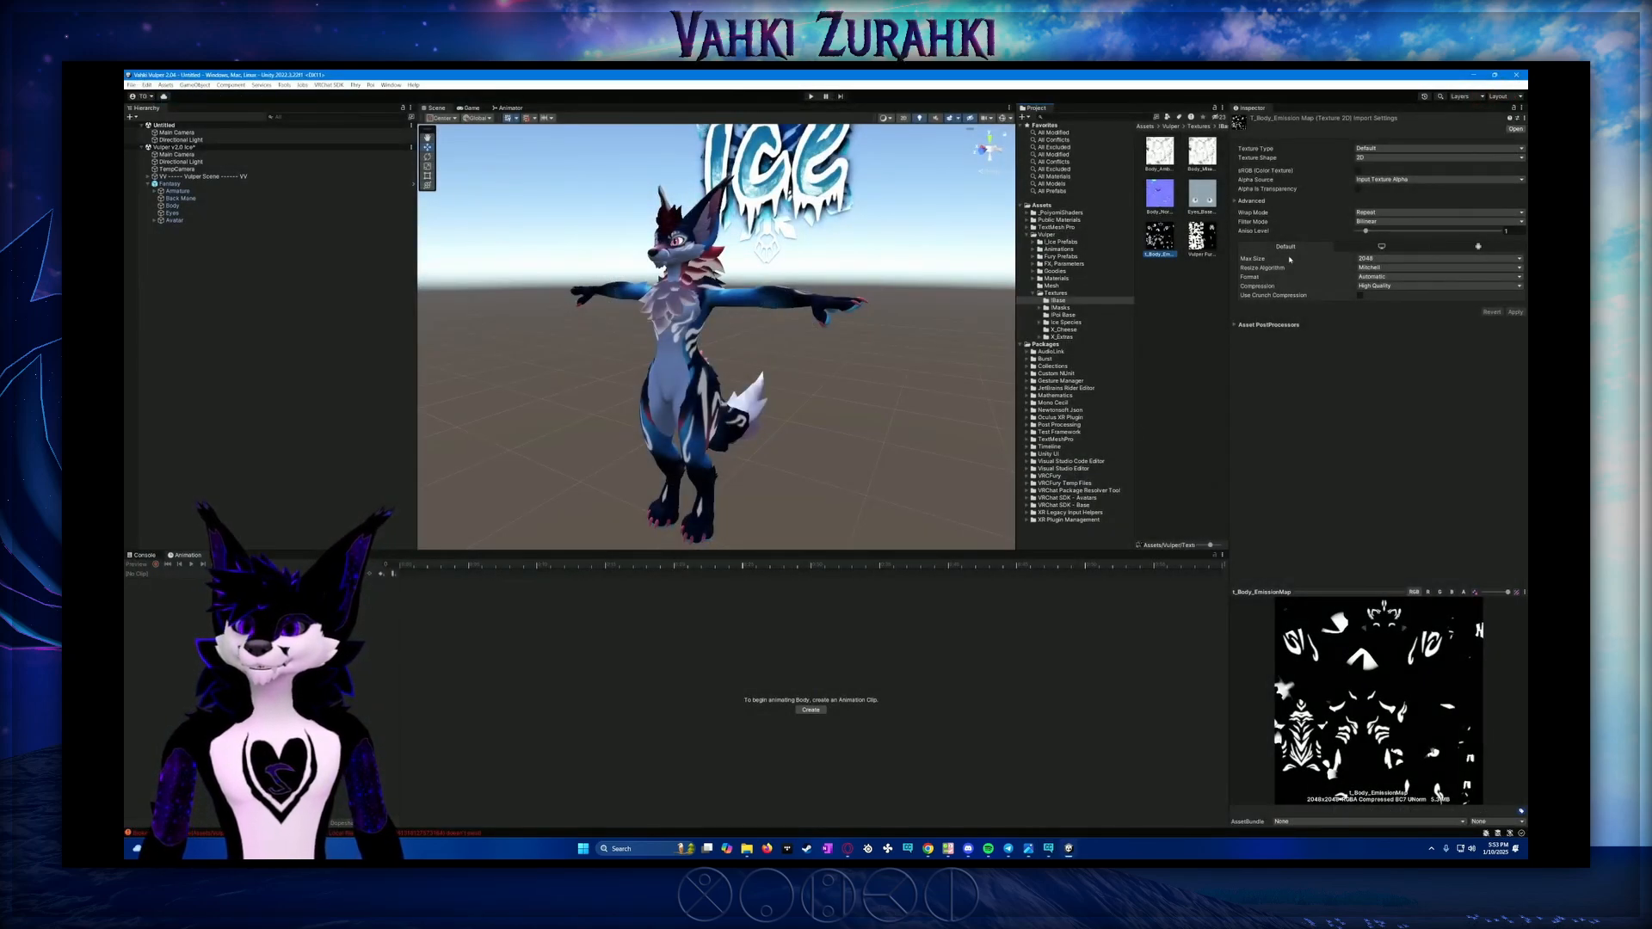
Set the Body material's Emission 0 strength to about 7.9, disable its Color Adjust, and check the glow around the avatar
left_click(258, 206)
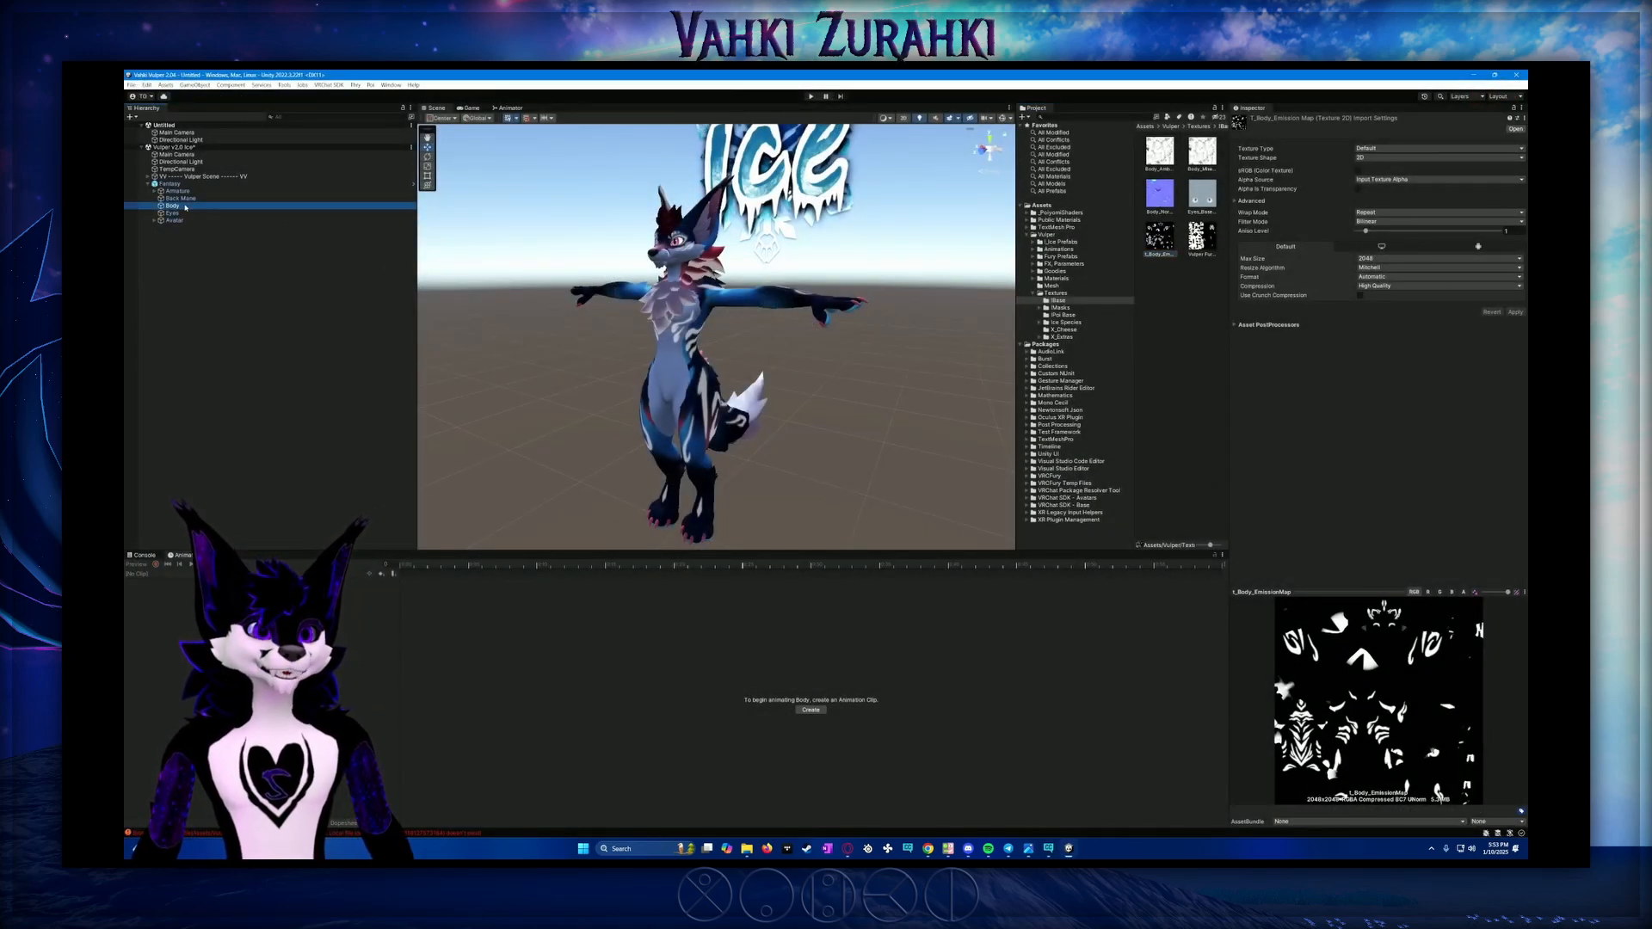
scroll(1288, 530, "down", 10)
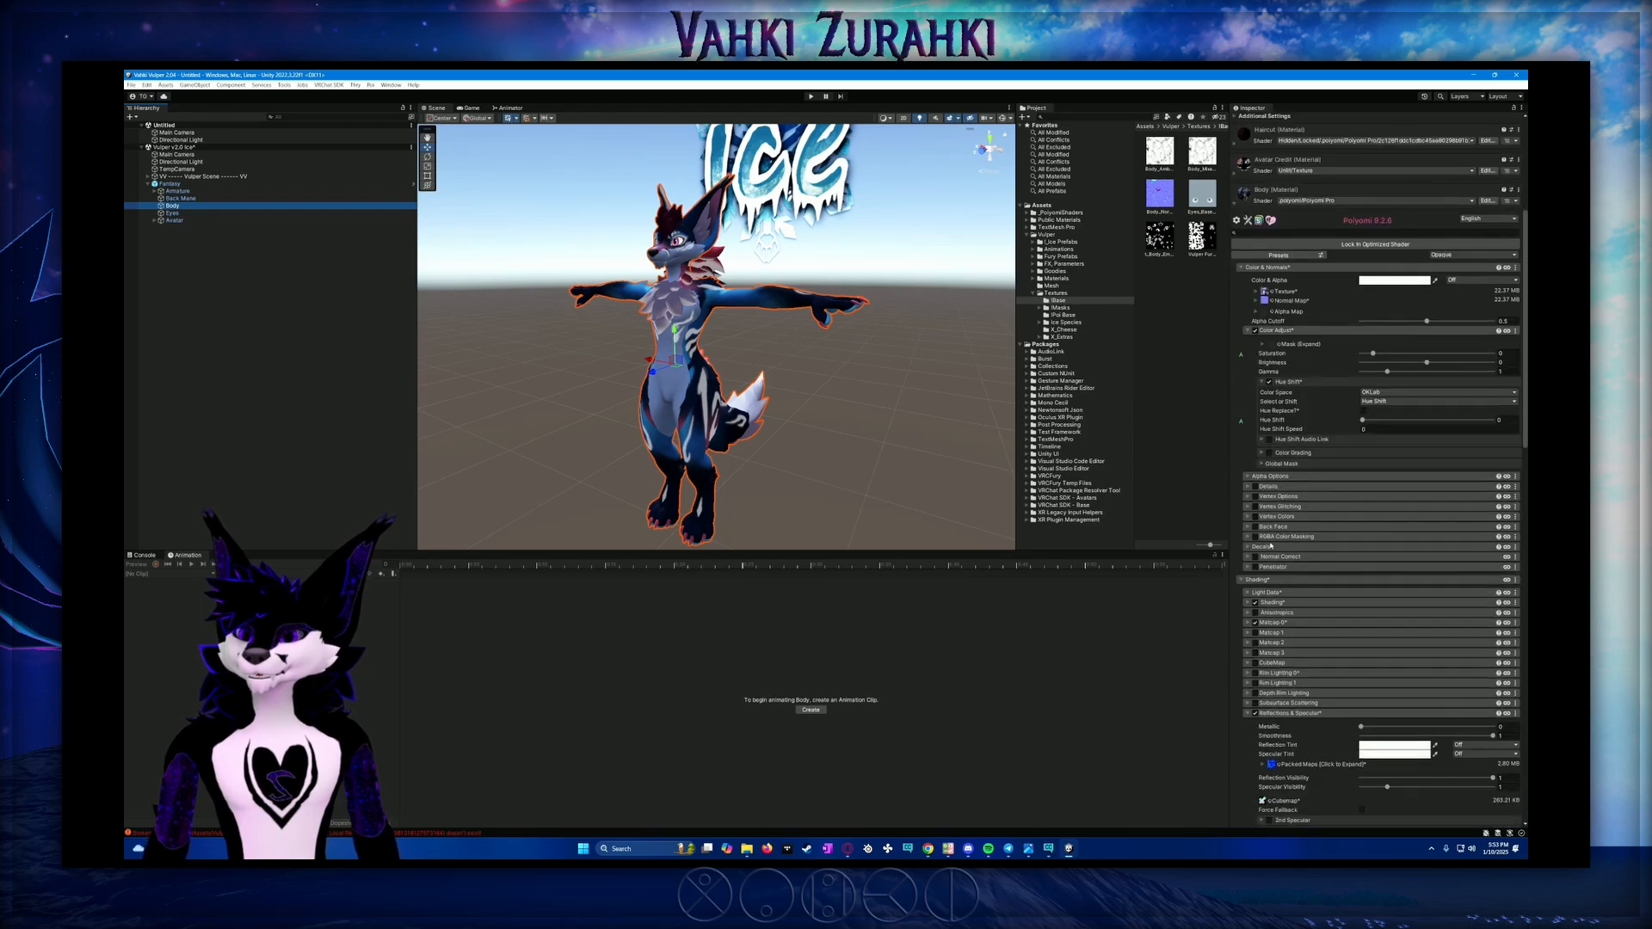
scroll(1288, 531, "down", 7)
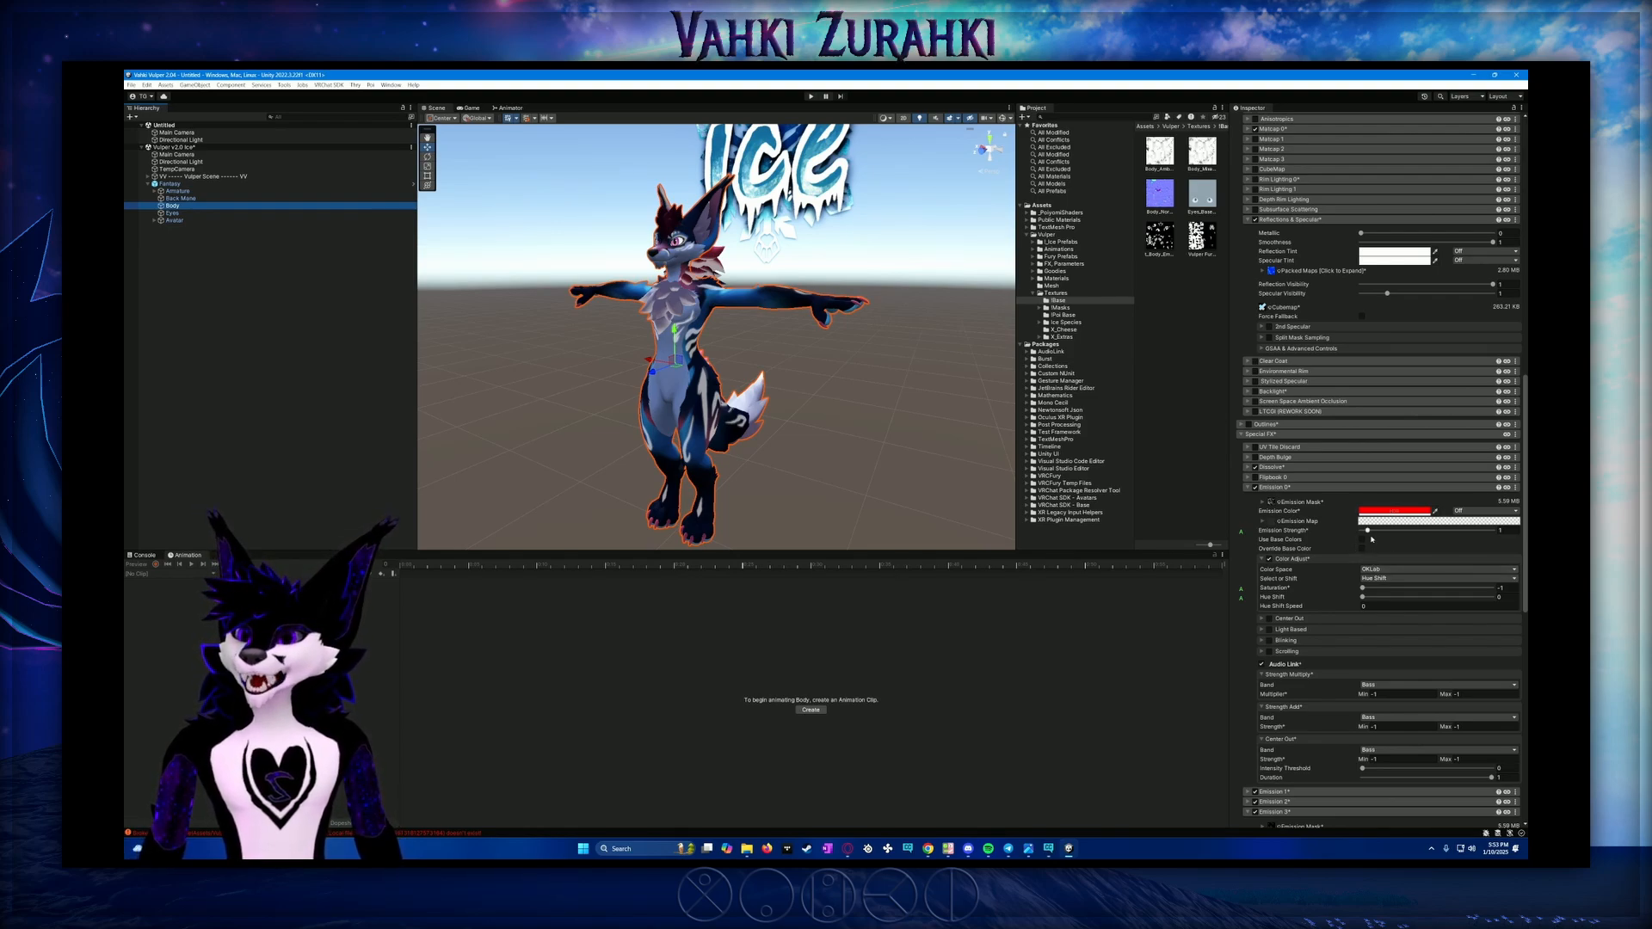
left_click_drag(1367, 532, 1414, 535)
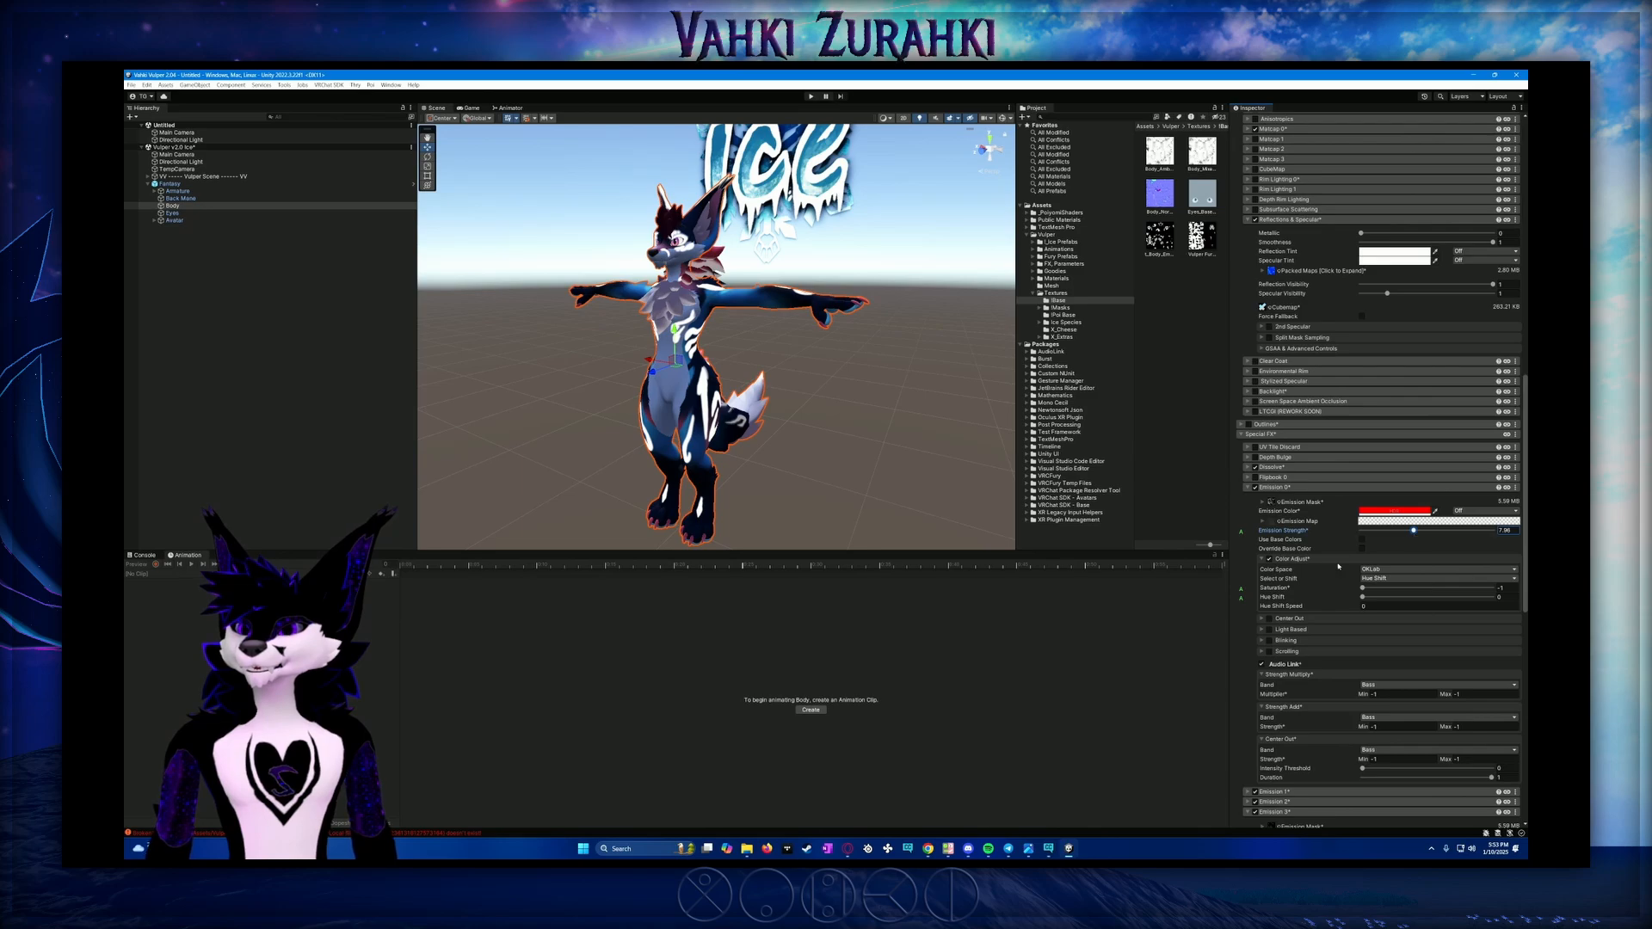
left_click(1270, 559)
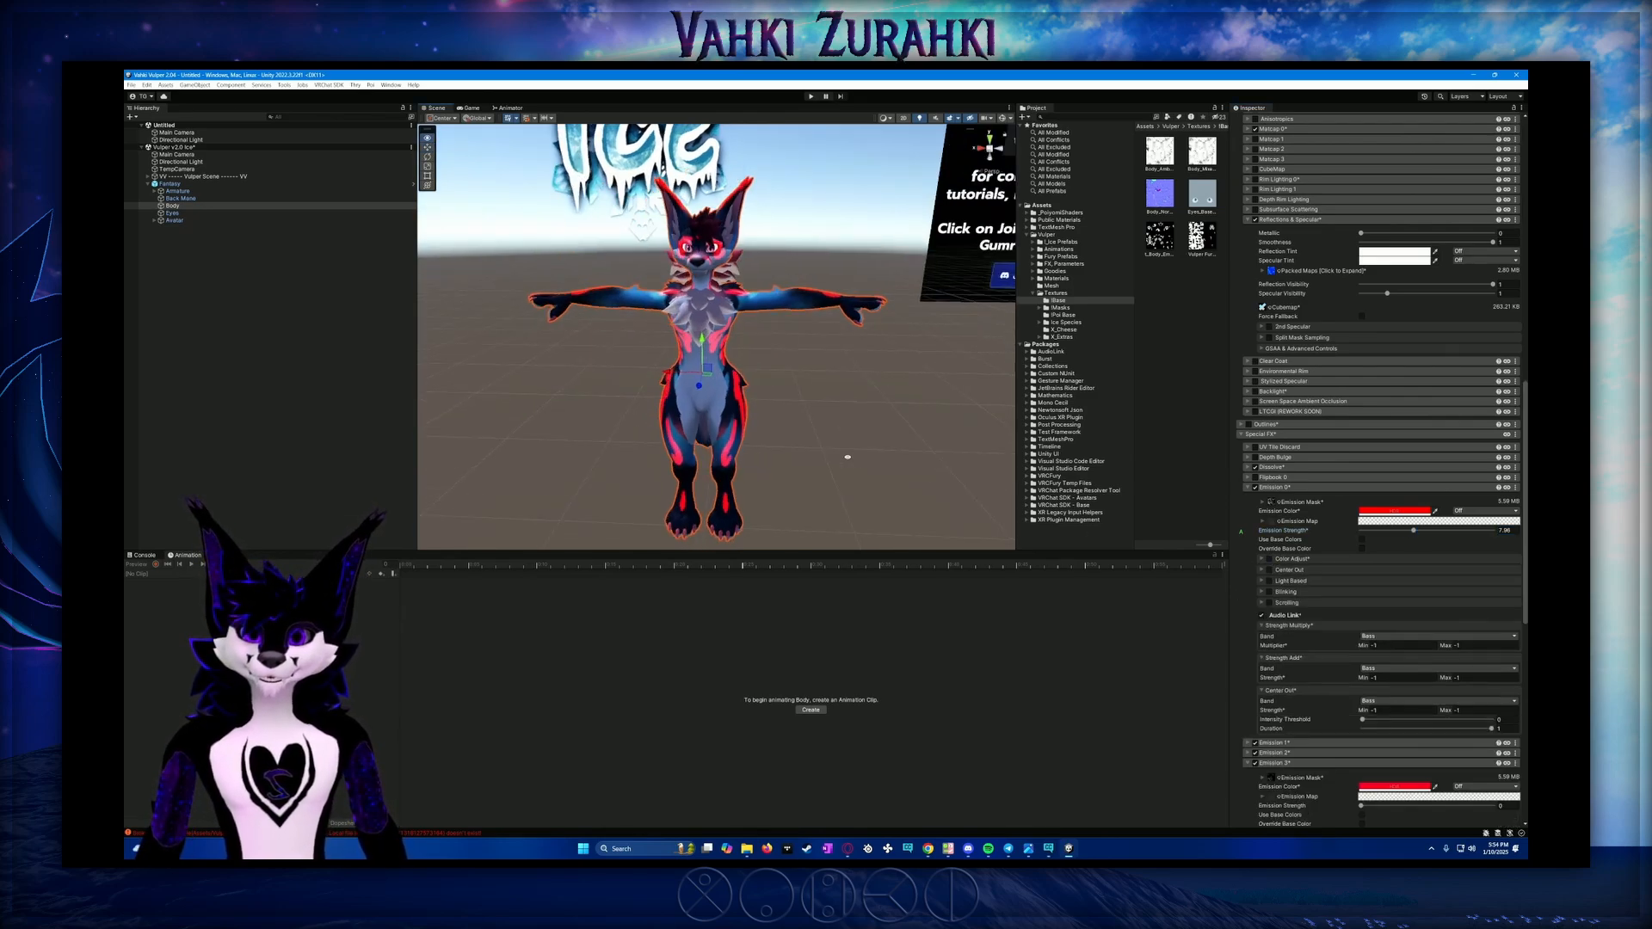
left_click_drag(1067, 456, 579, 438, "alt")
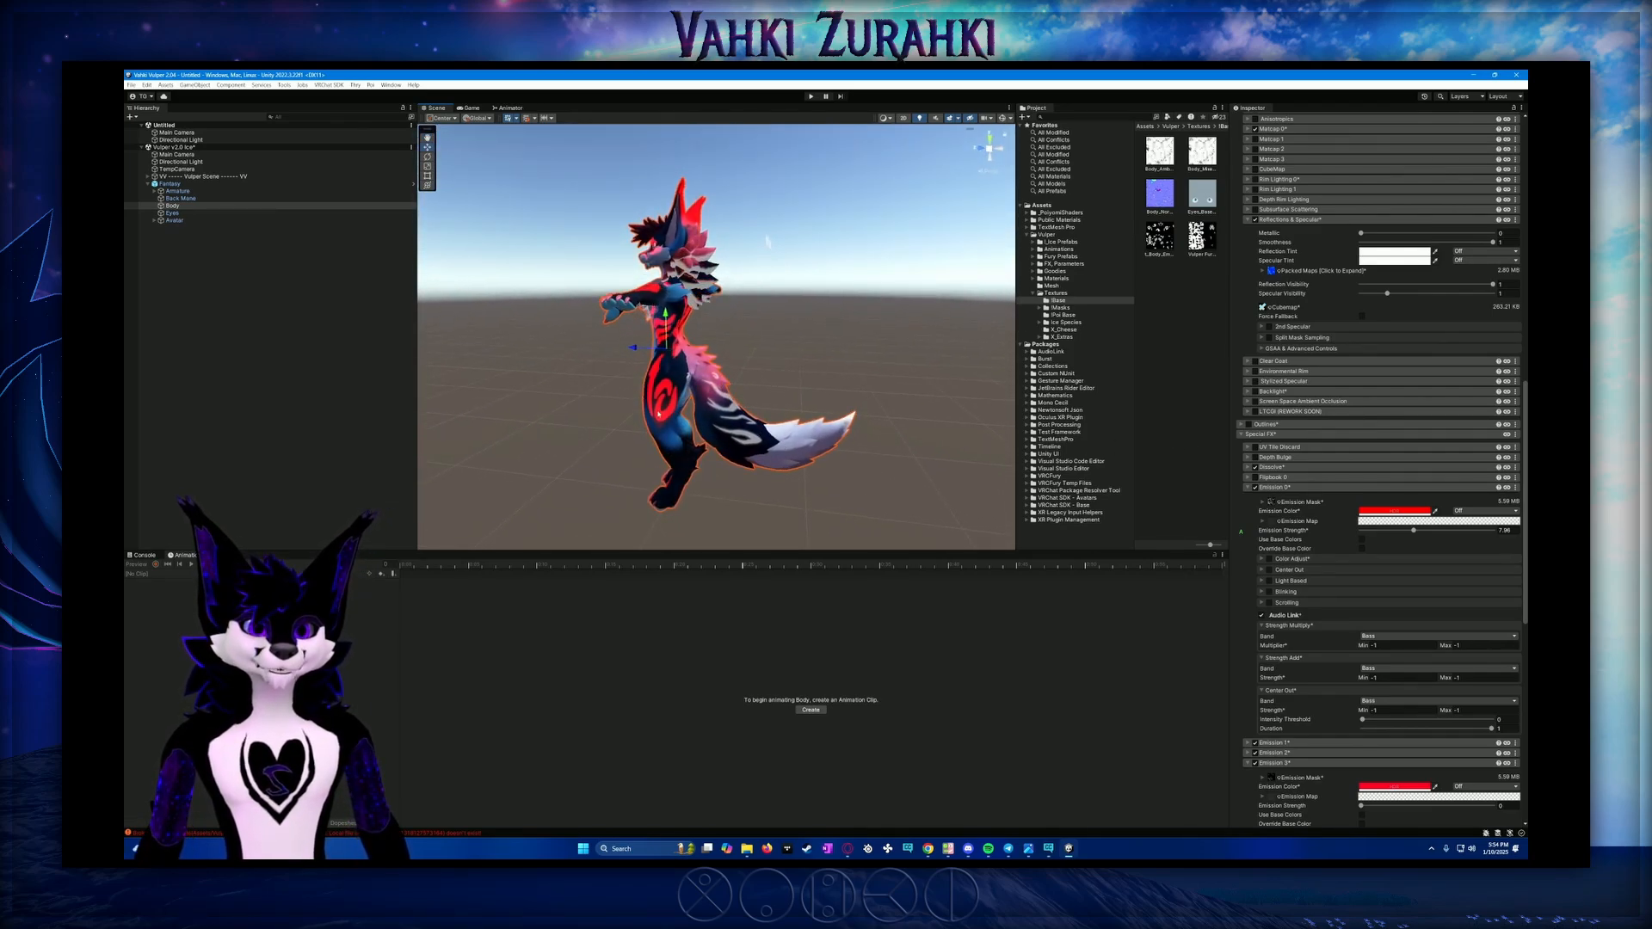
left_click_drag(551, 321, 791, 355, "alt")
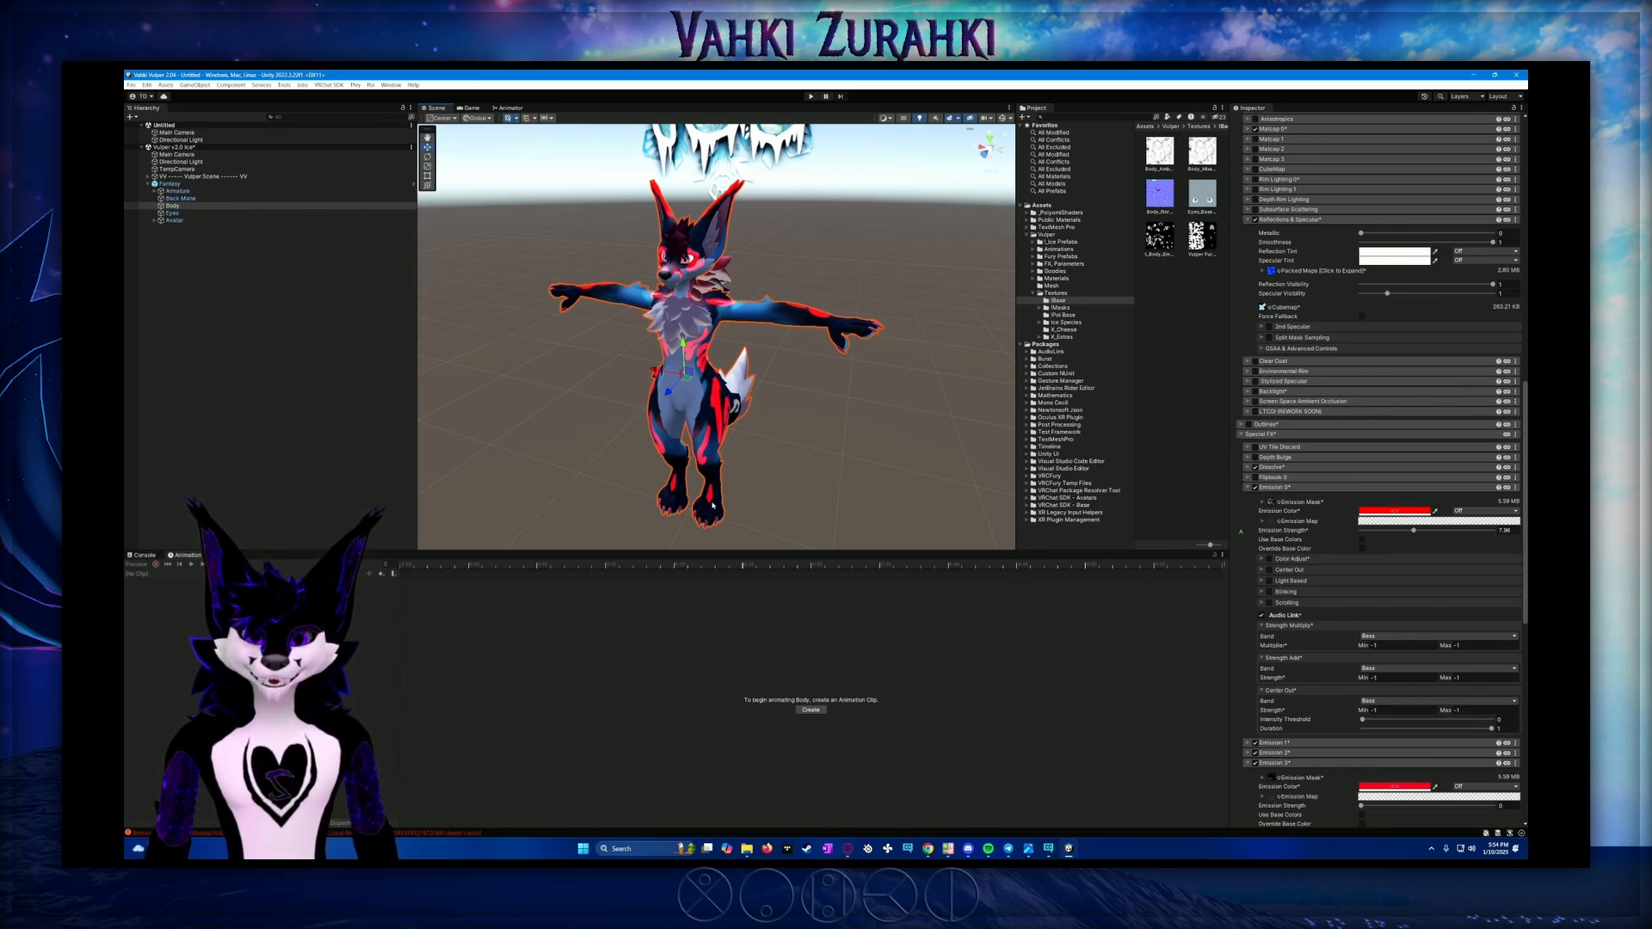
left_click_drag(713, 545, 789, 474, "alt")
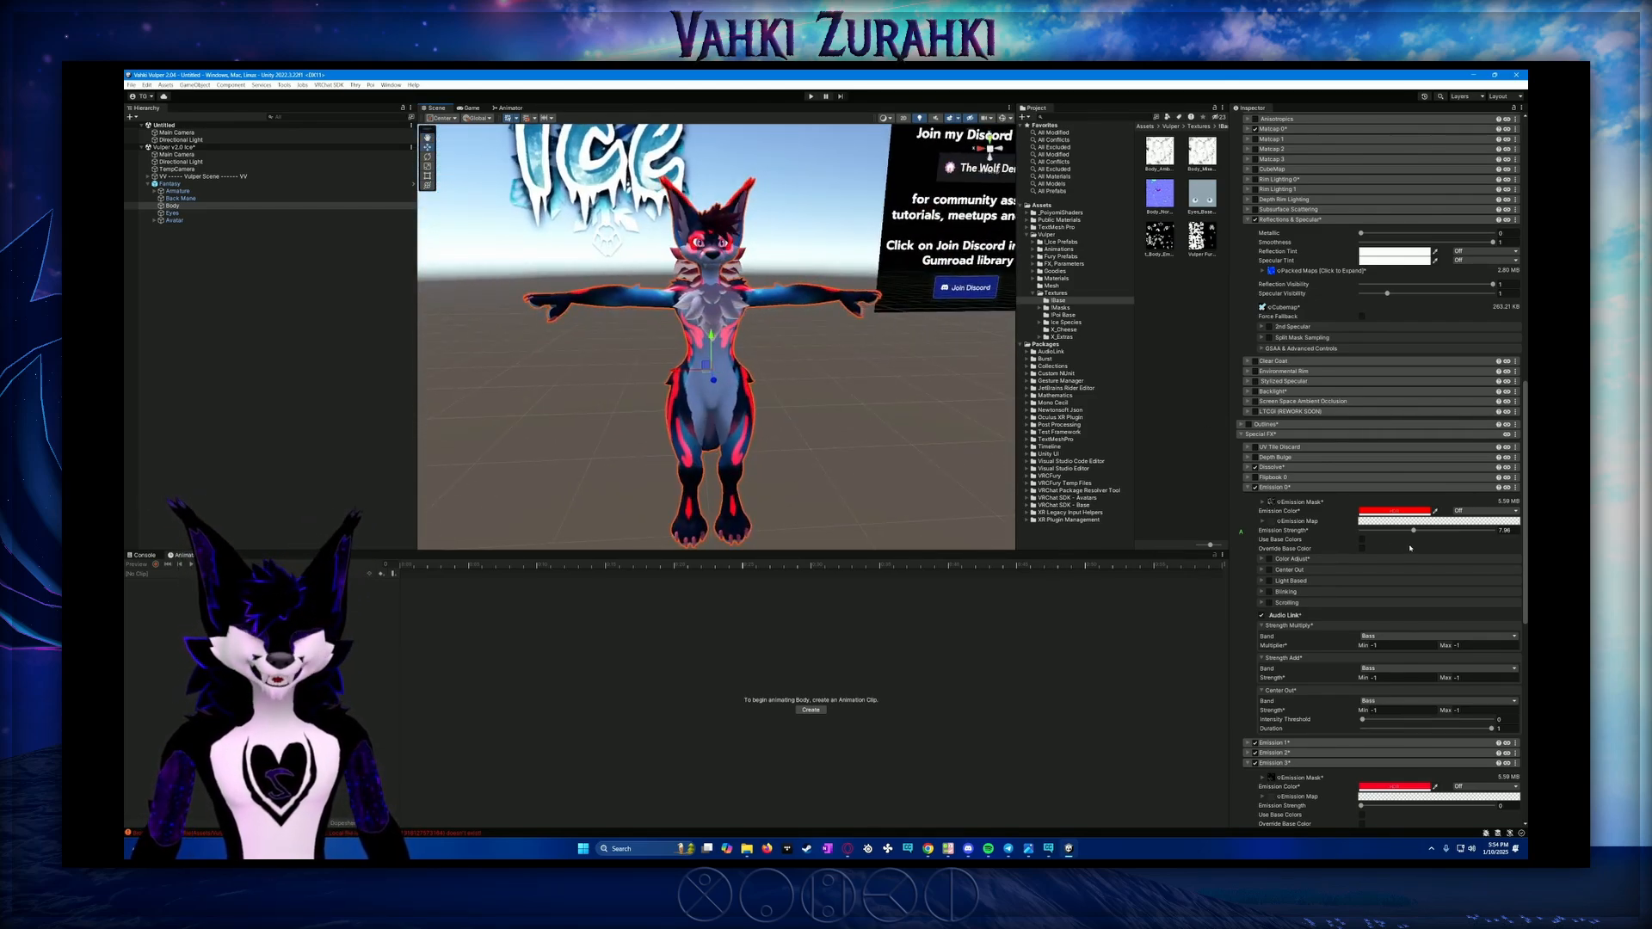
Disable Emission 0 through Emission 3 on the Body material and review the avatar without emission
left_click(1255, 487)
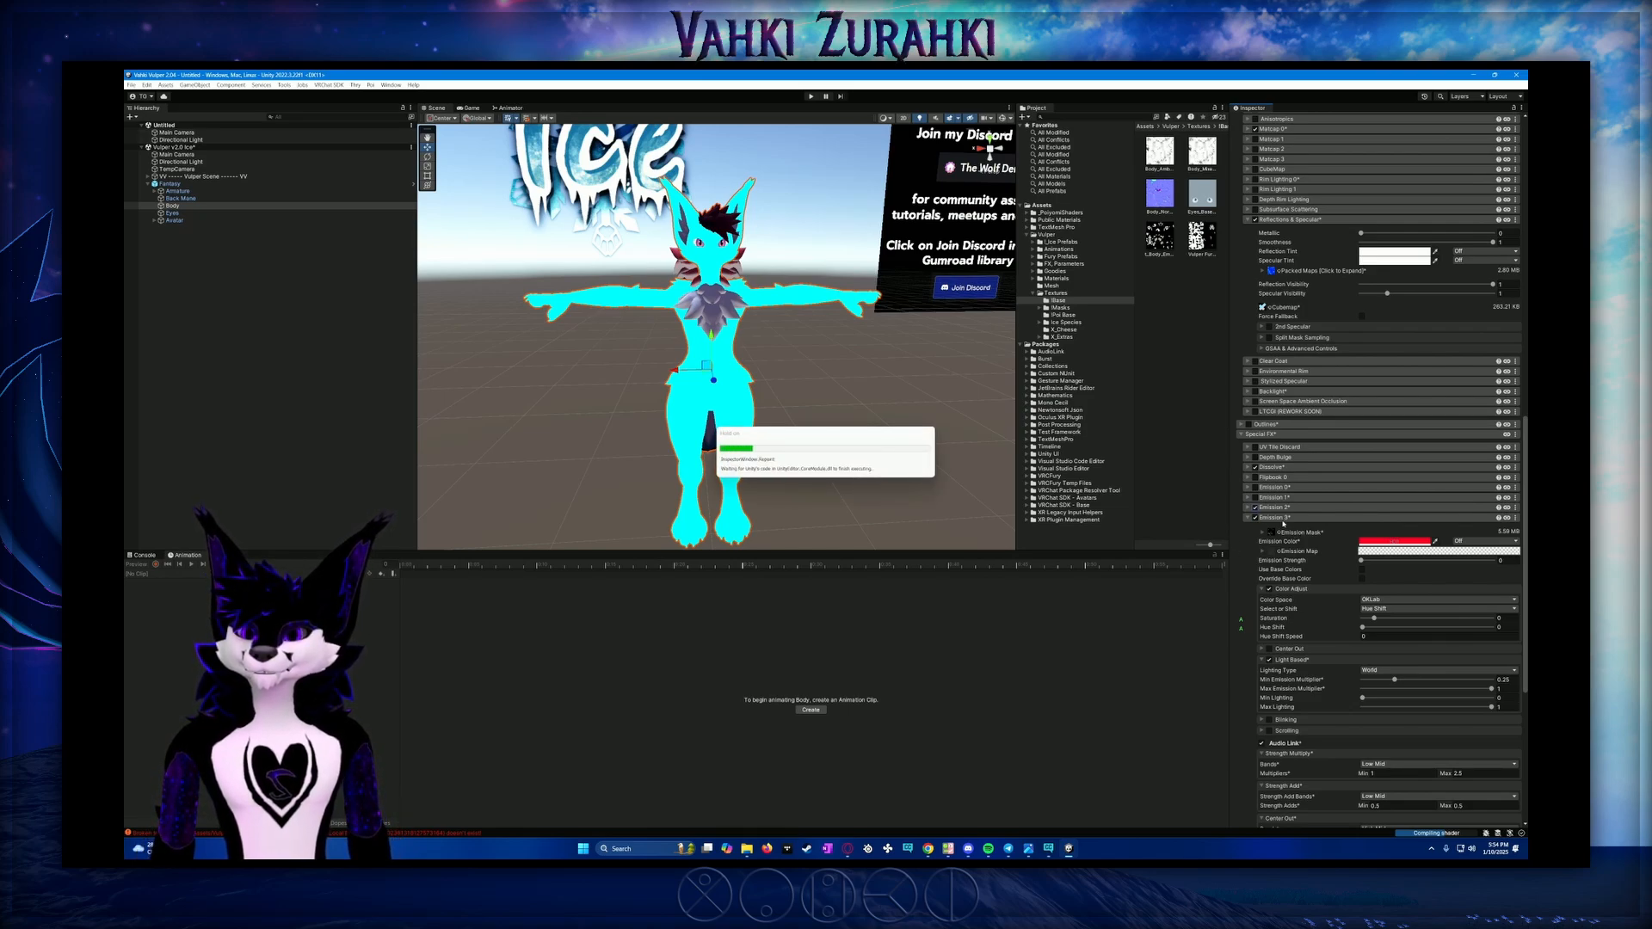
mouse_move(597, 413)
left_mouse_down("alt")
mouse_move(818, 417)
mouse_move(874, 398)
mouse_move(555, 405)
mouse_move(605, 424)
left_mouse_up("alt")
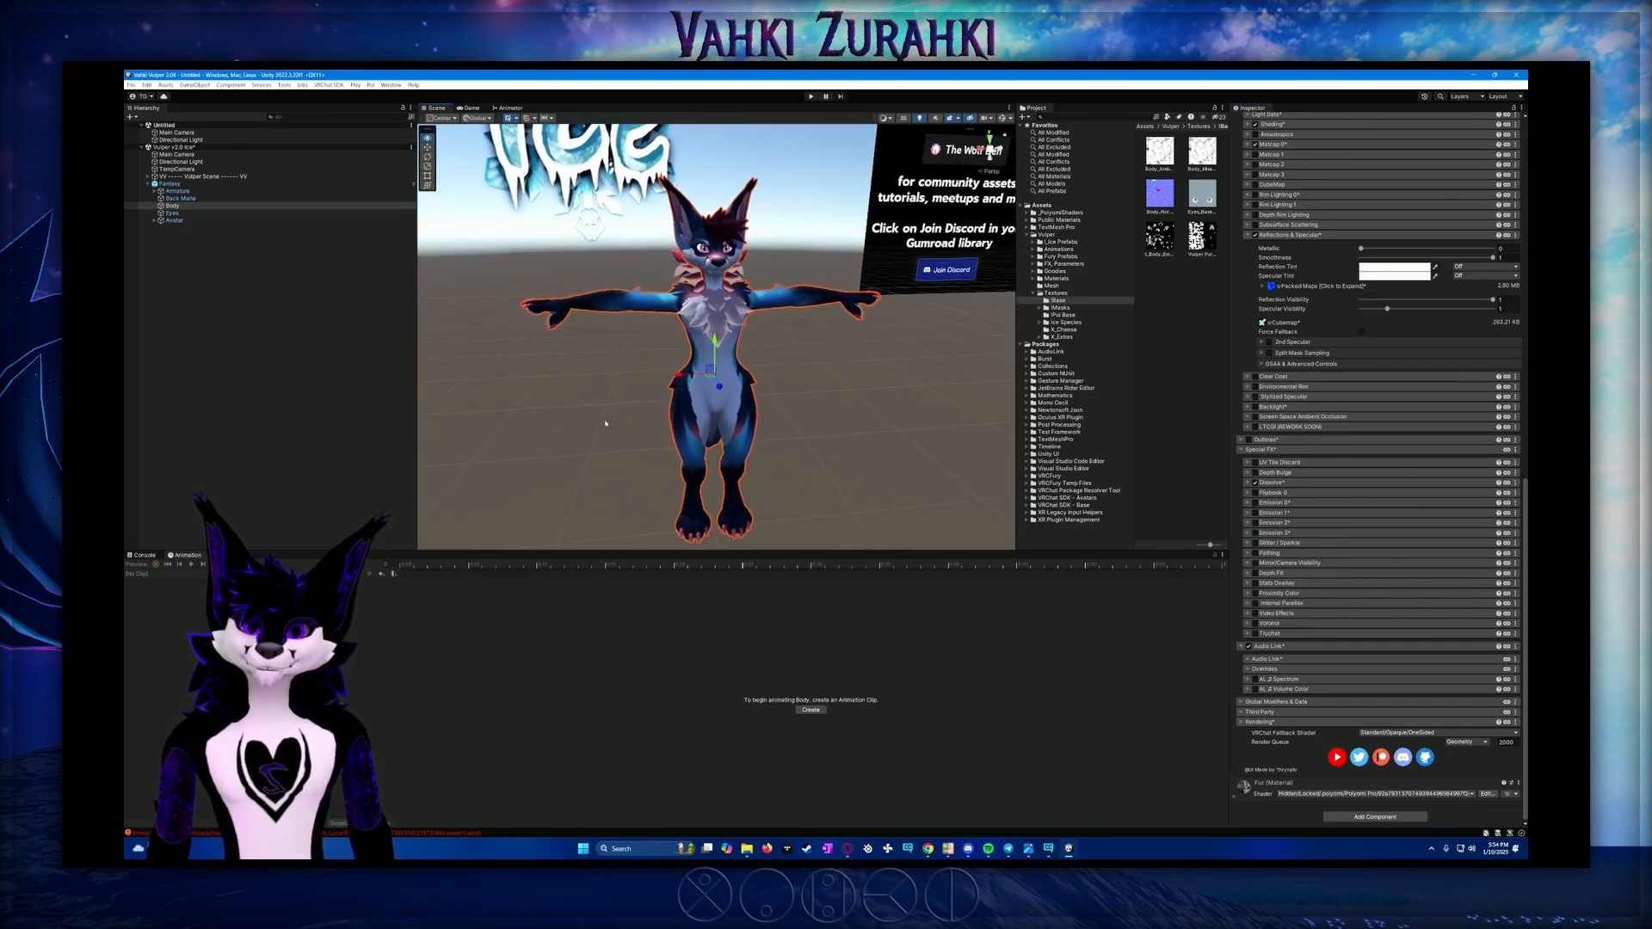
scroll(1321, 401, "up", 10)
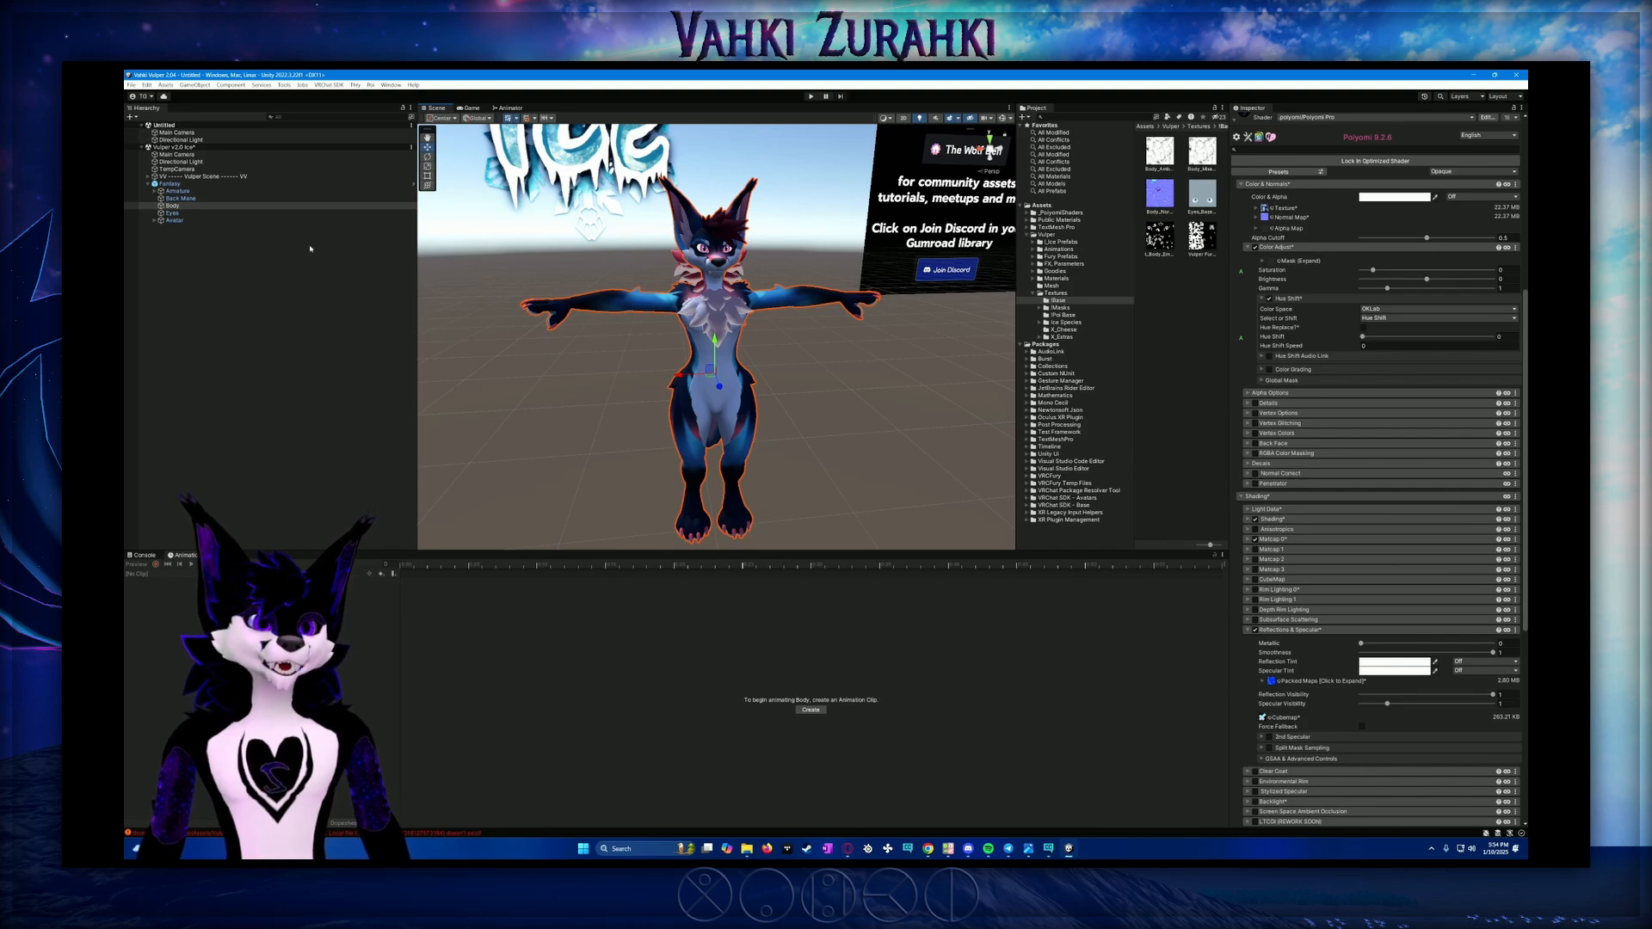
scroll(1336, 292, "up", 7)
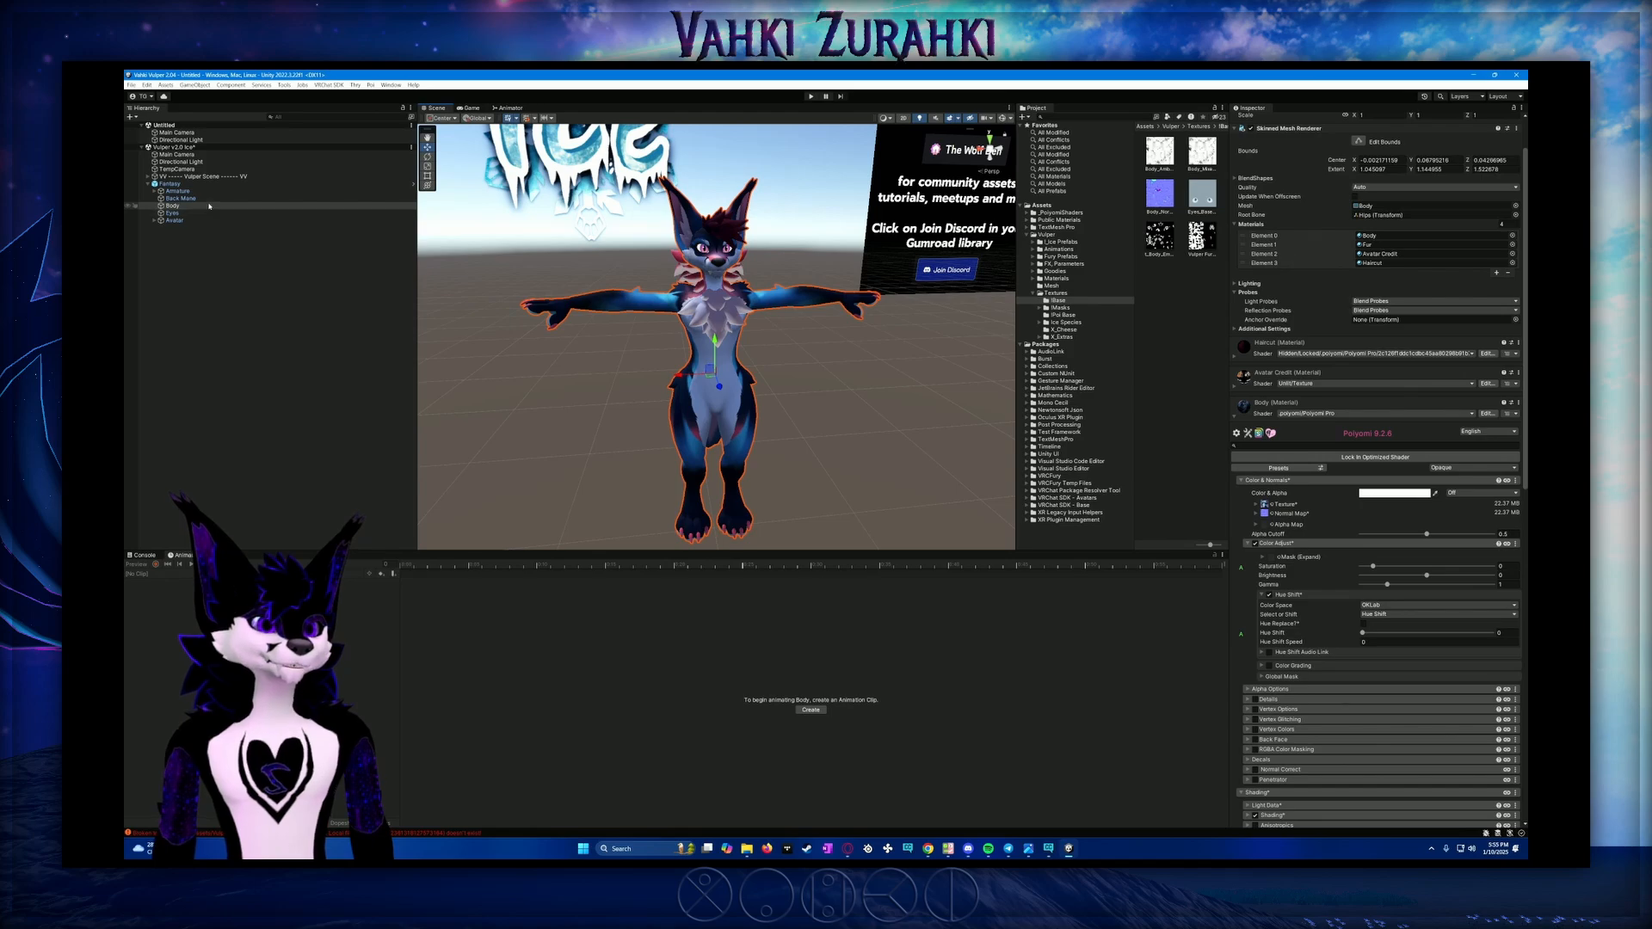
left_click_drag(696, 409, 804, 379, "alt")
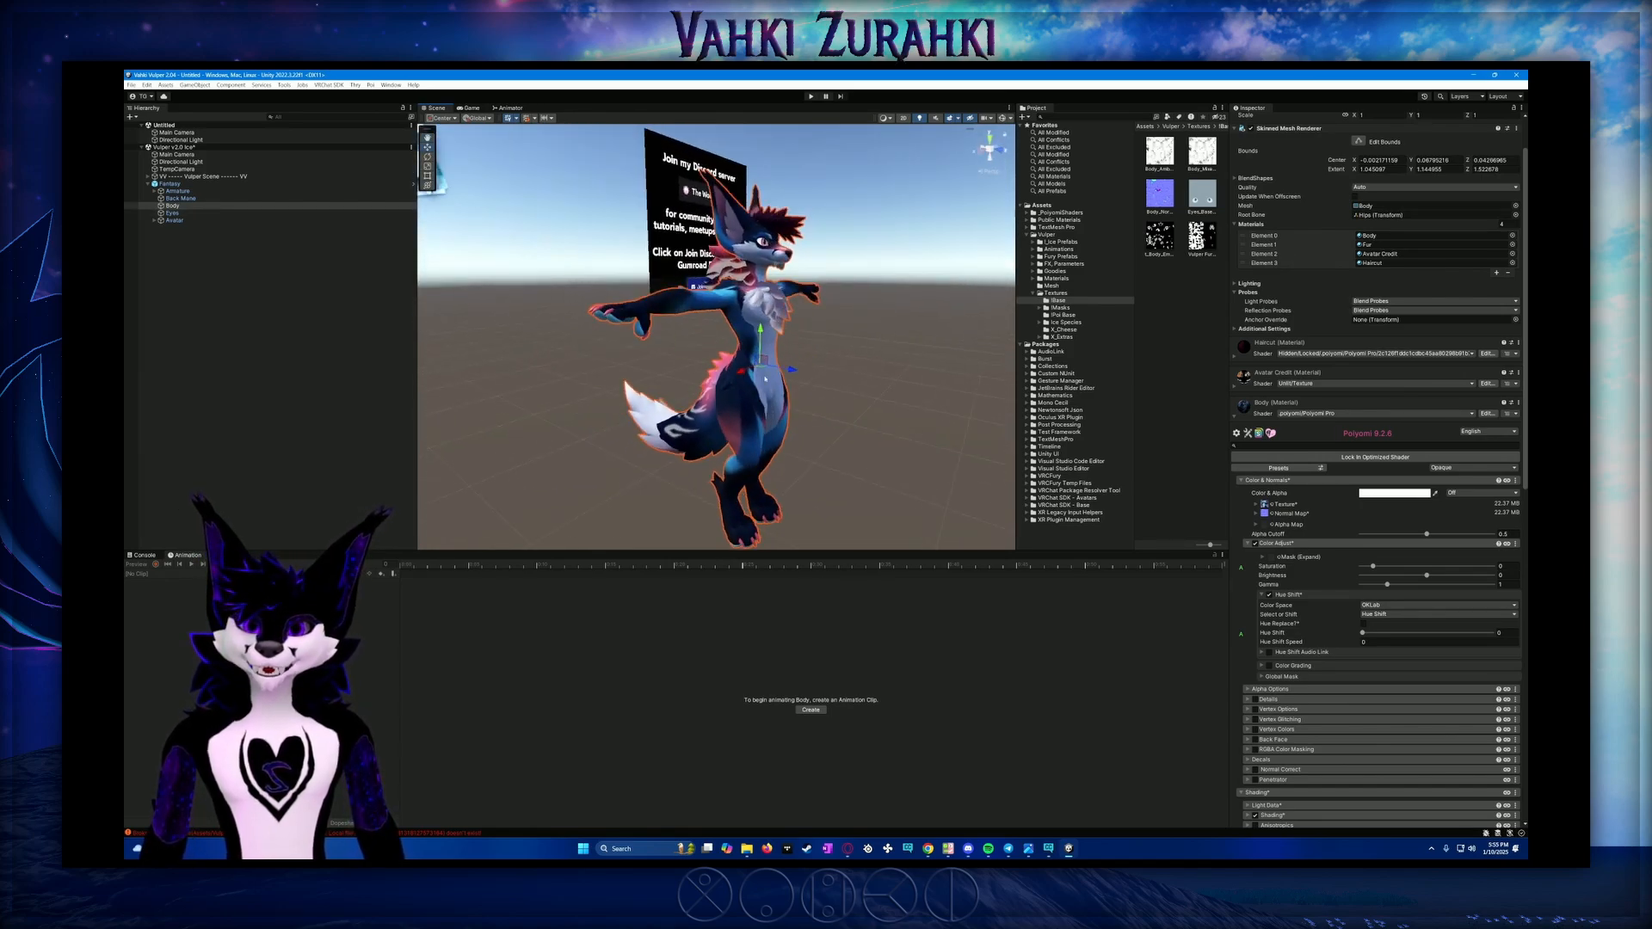
Switch the Back Mane's Fur material to the Poiyomi Pro shader
left_click(181, 199)
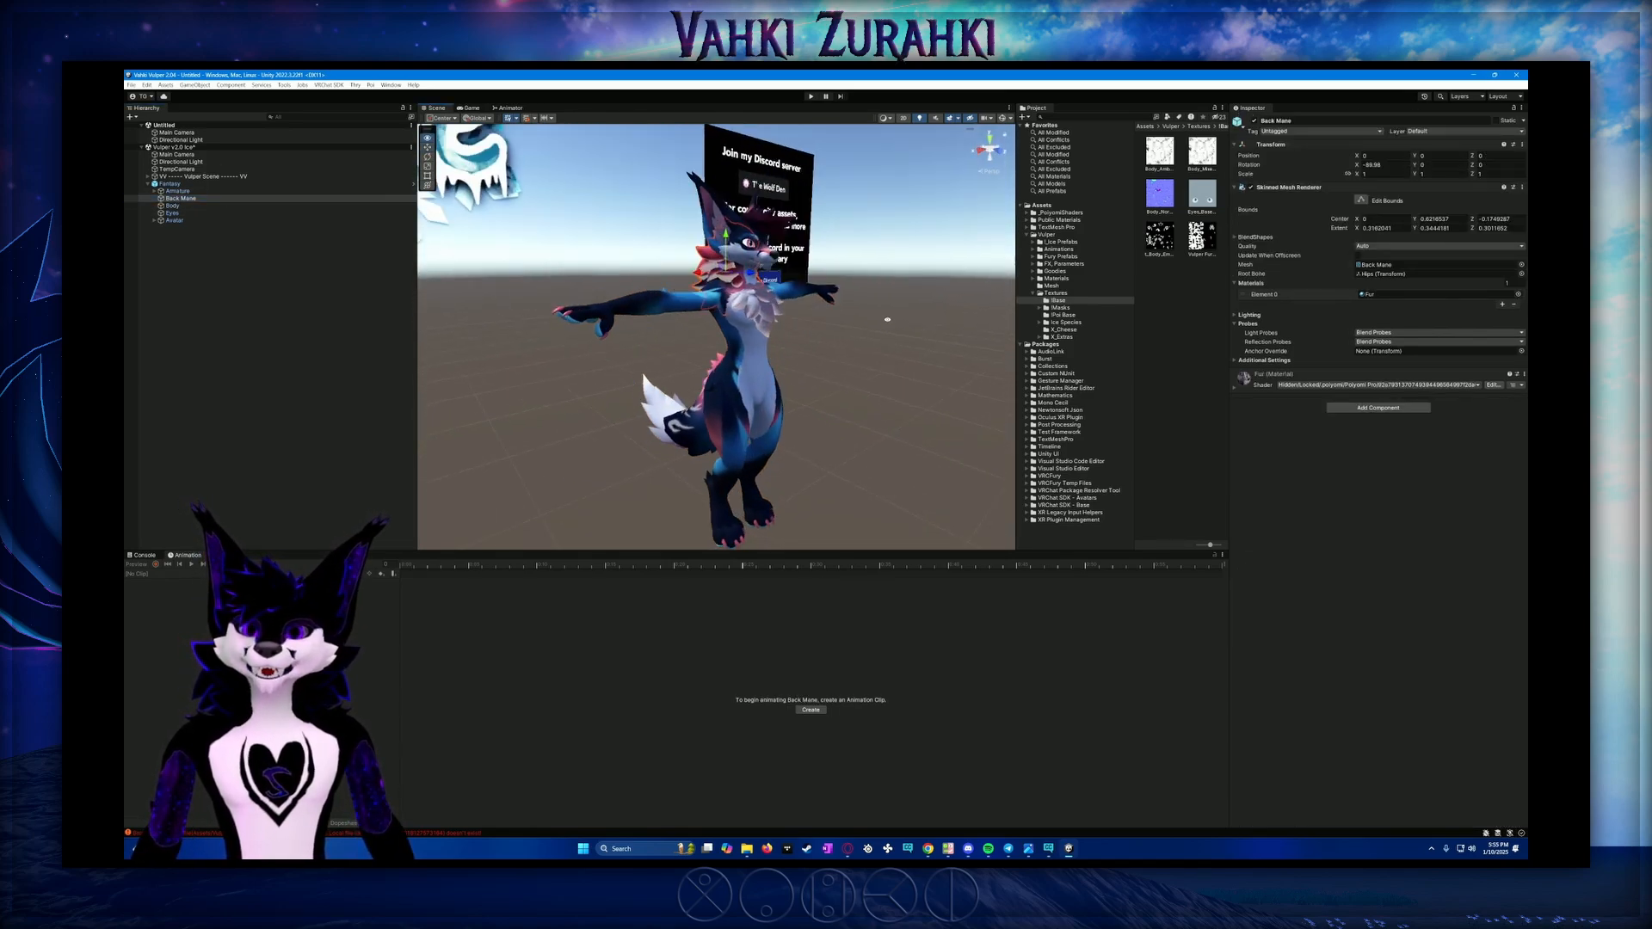
left_click(1234, 391)
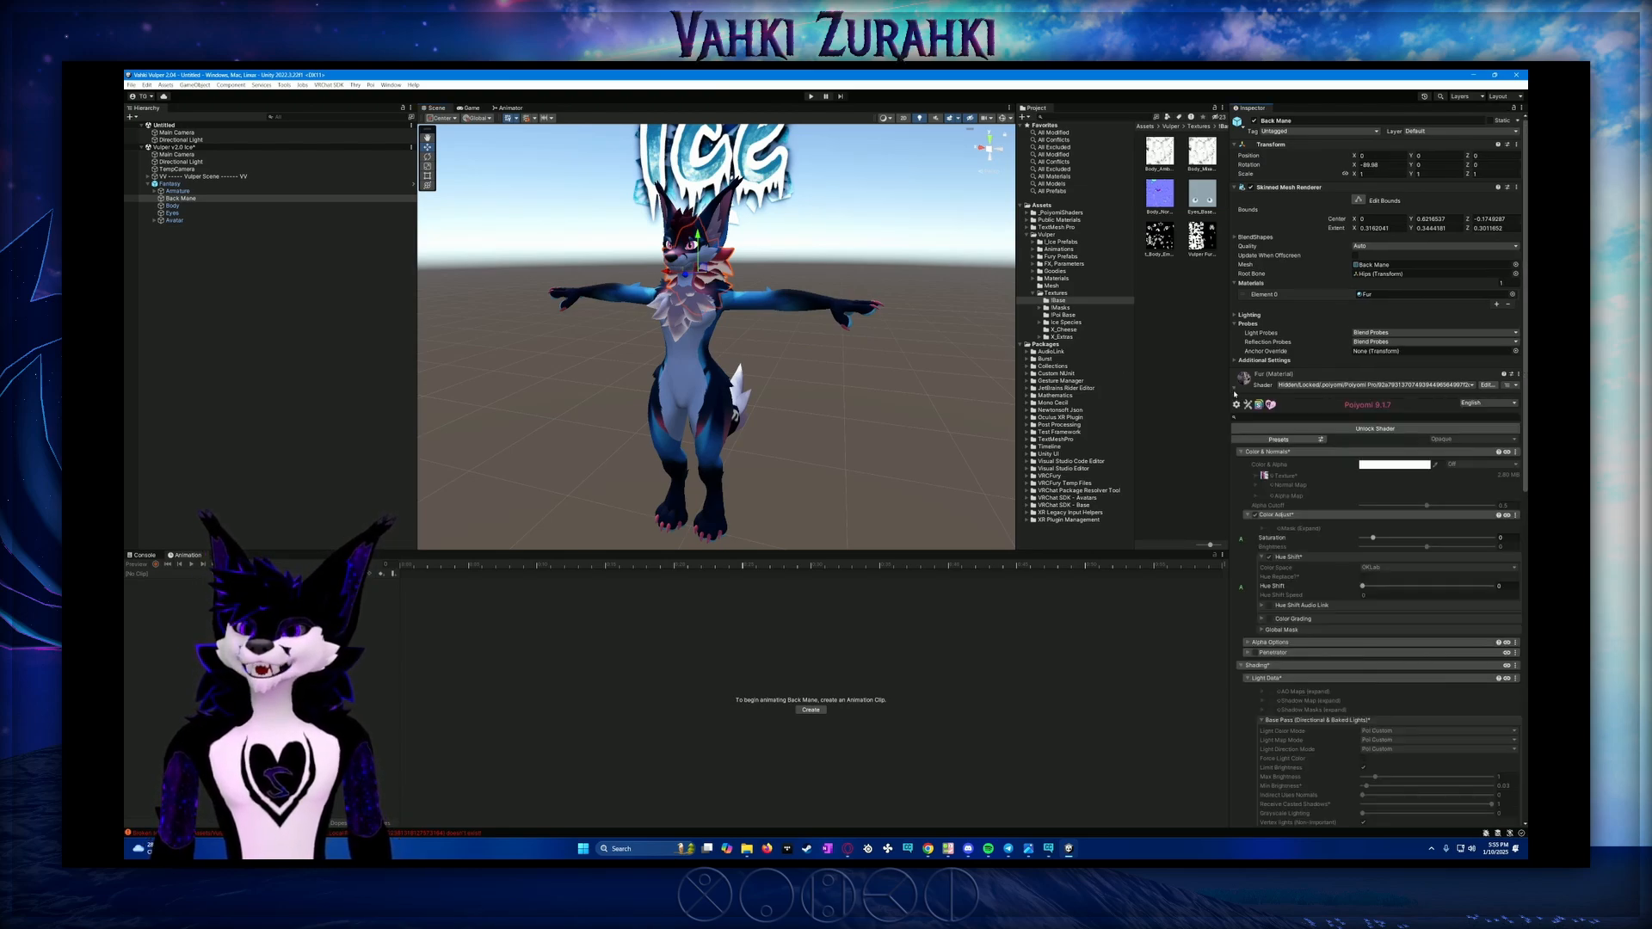
left_click(1351, 386)
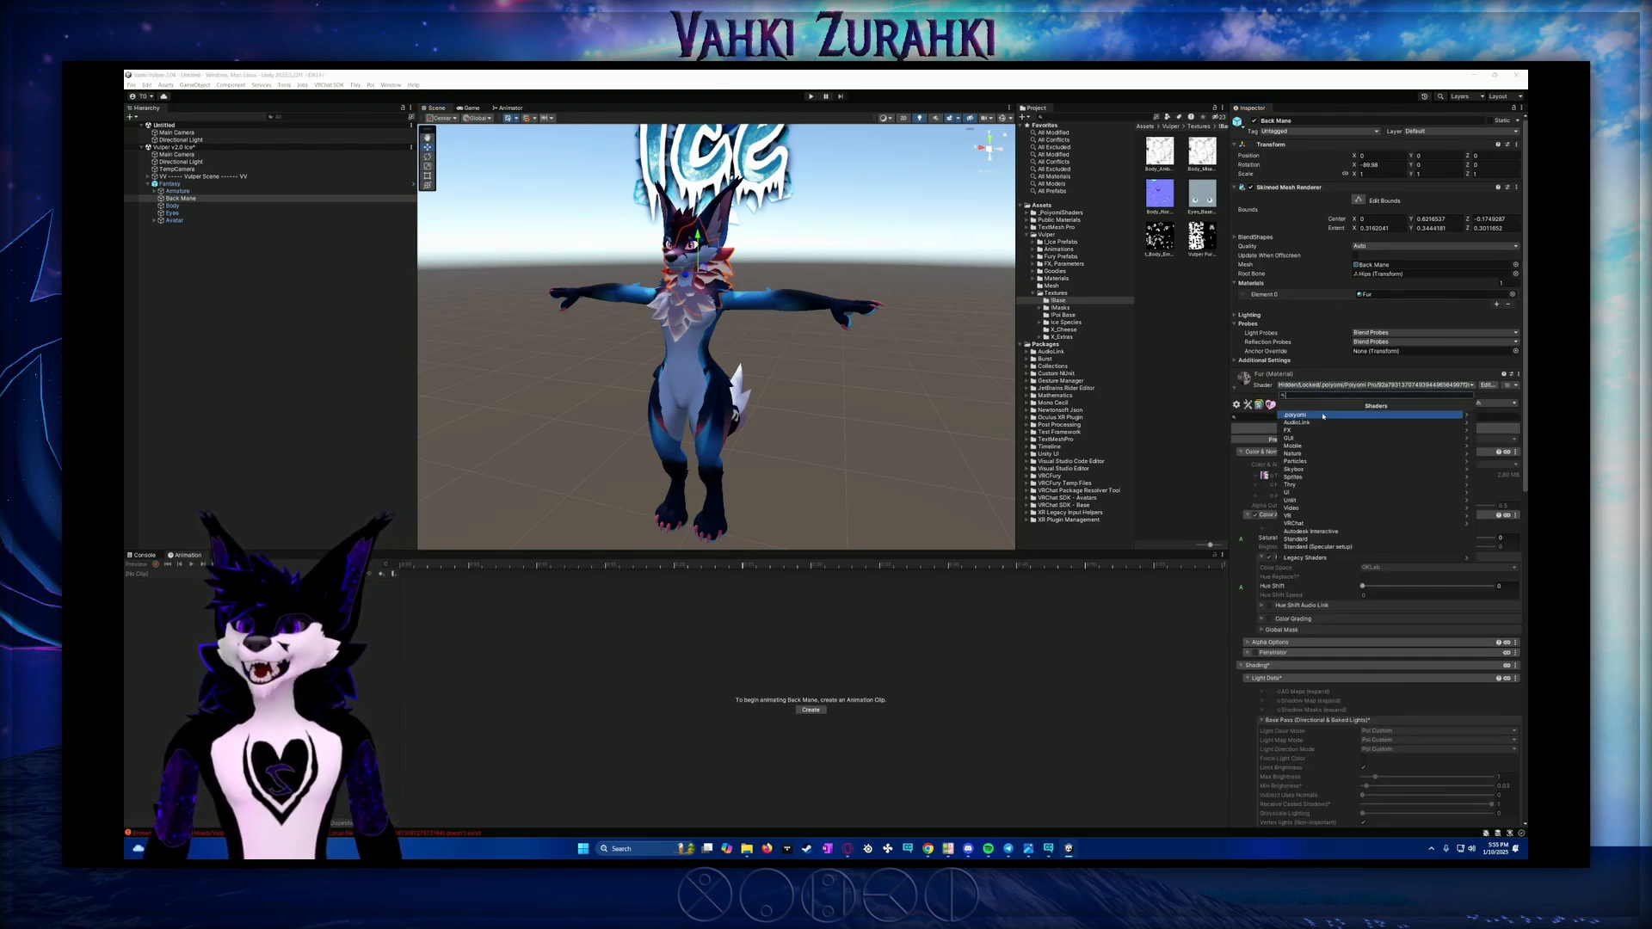
left_click(1323, 416)
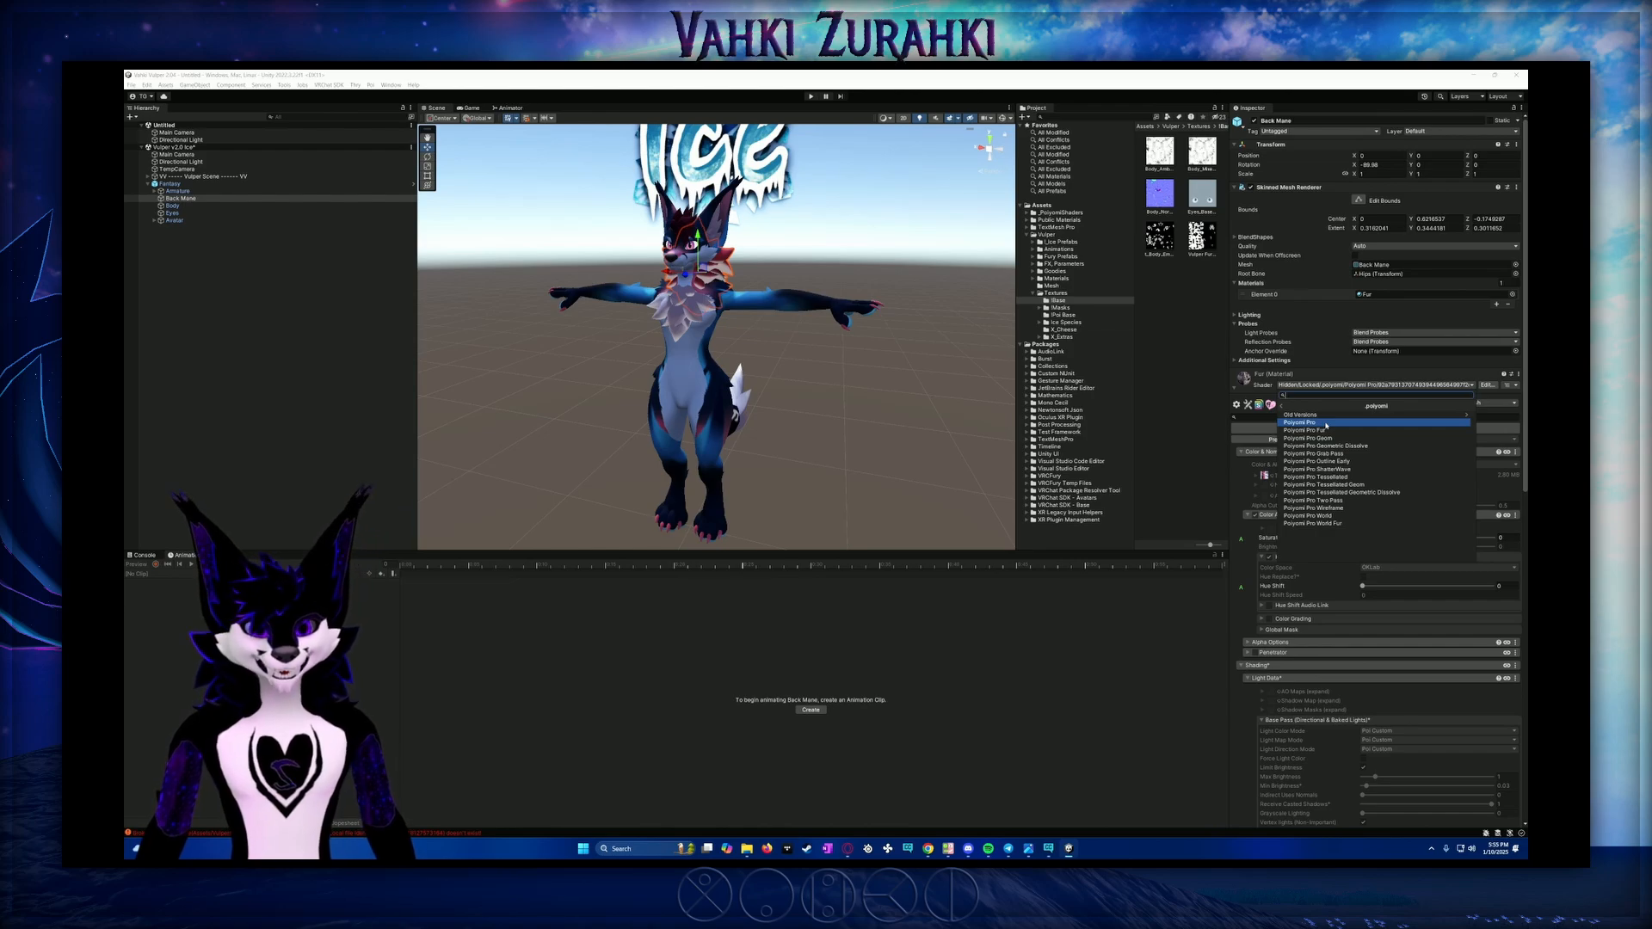
left_click(1308, 385)
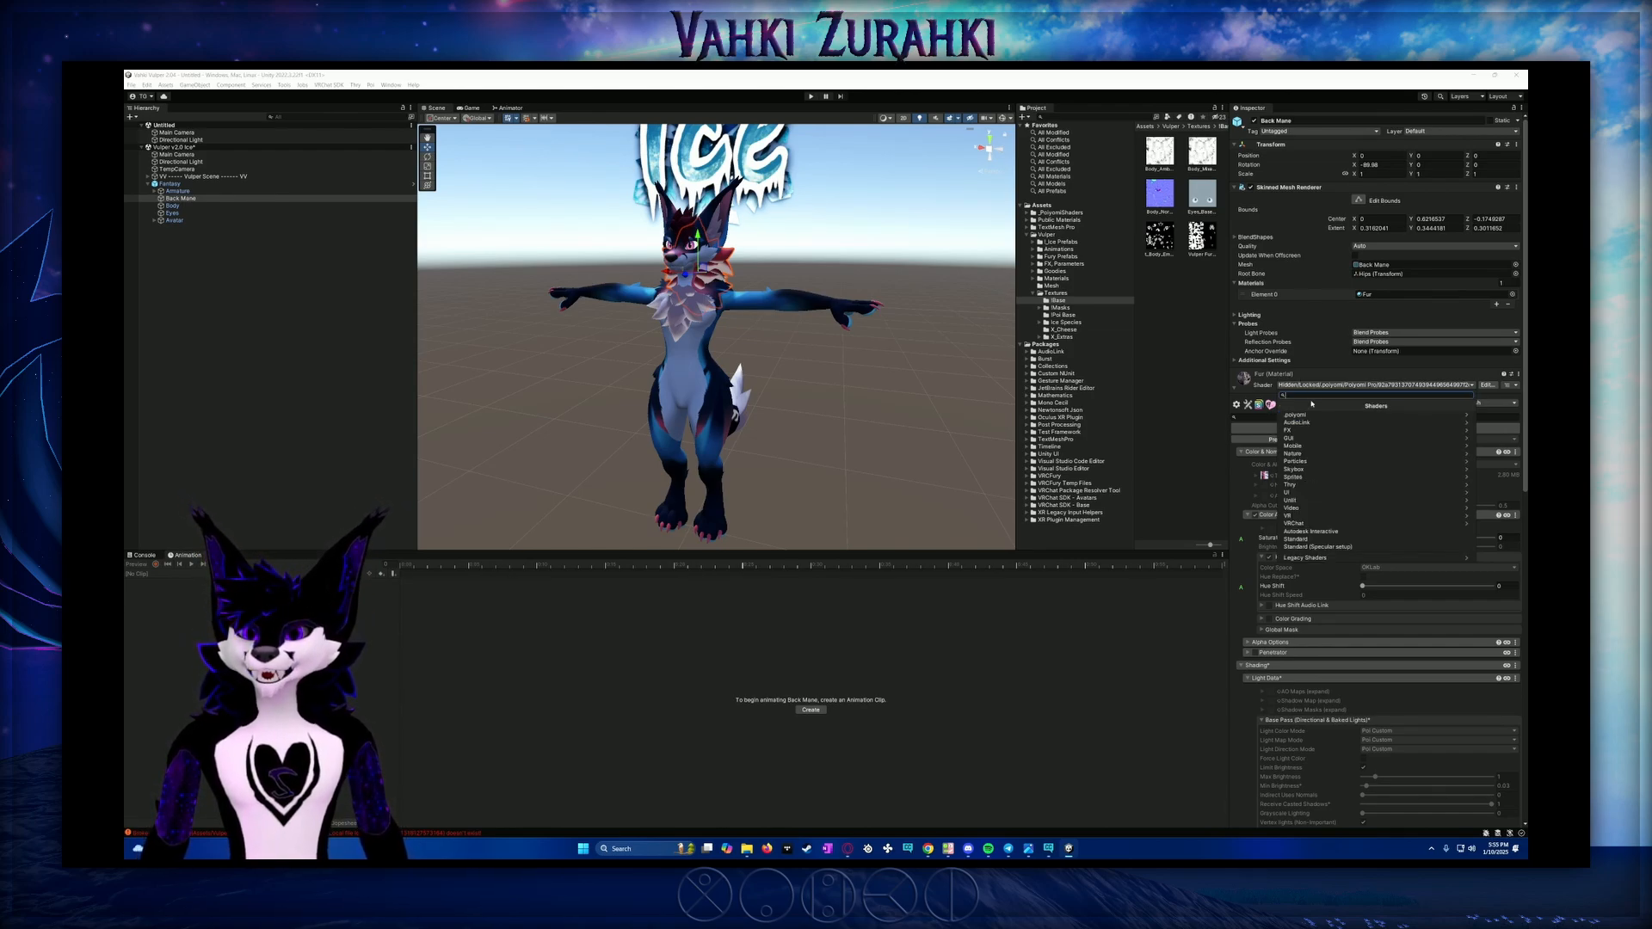
left_click(1312, 416)
left_click(1314, 425)
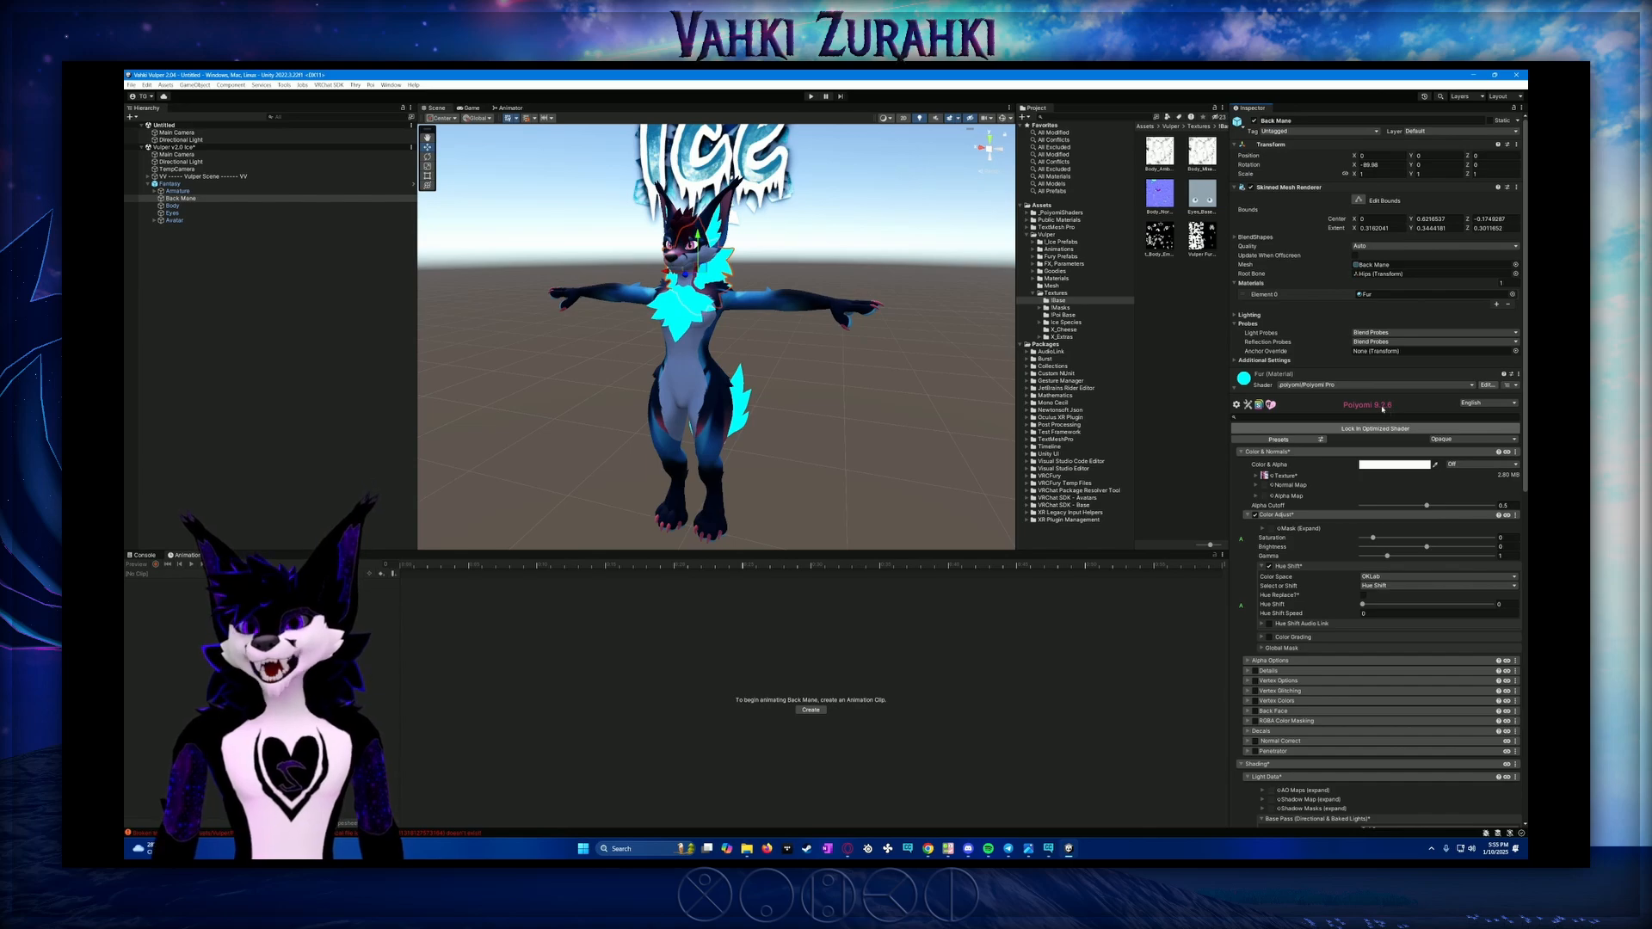
Expand the Fur material's Shading settings and reset them to their defaults
scroll(1298, 527, "down", 5)
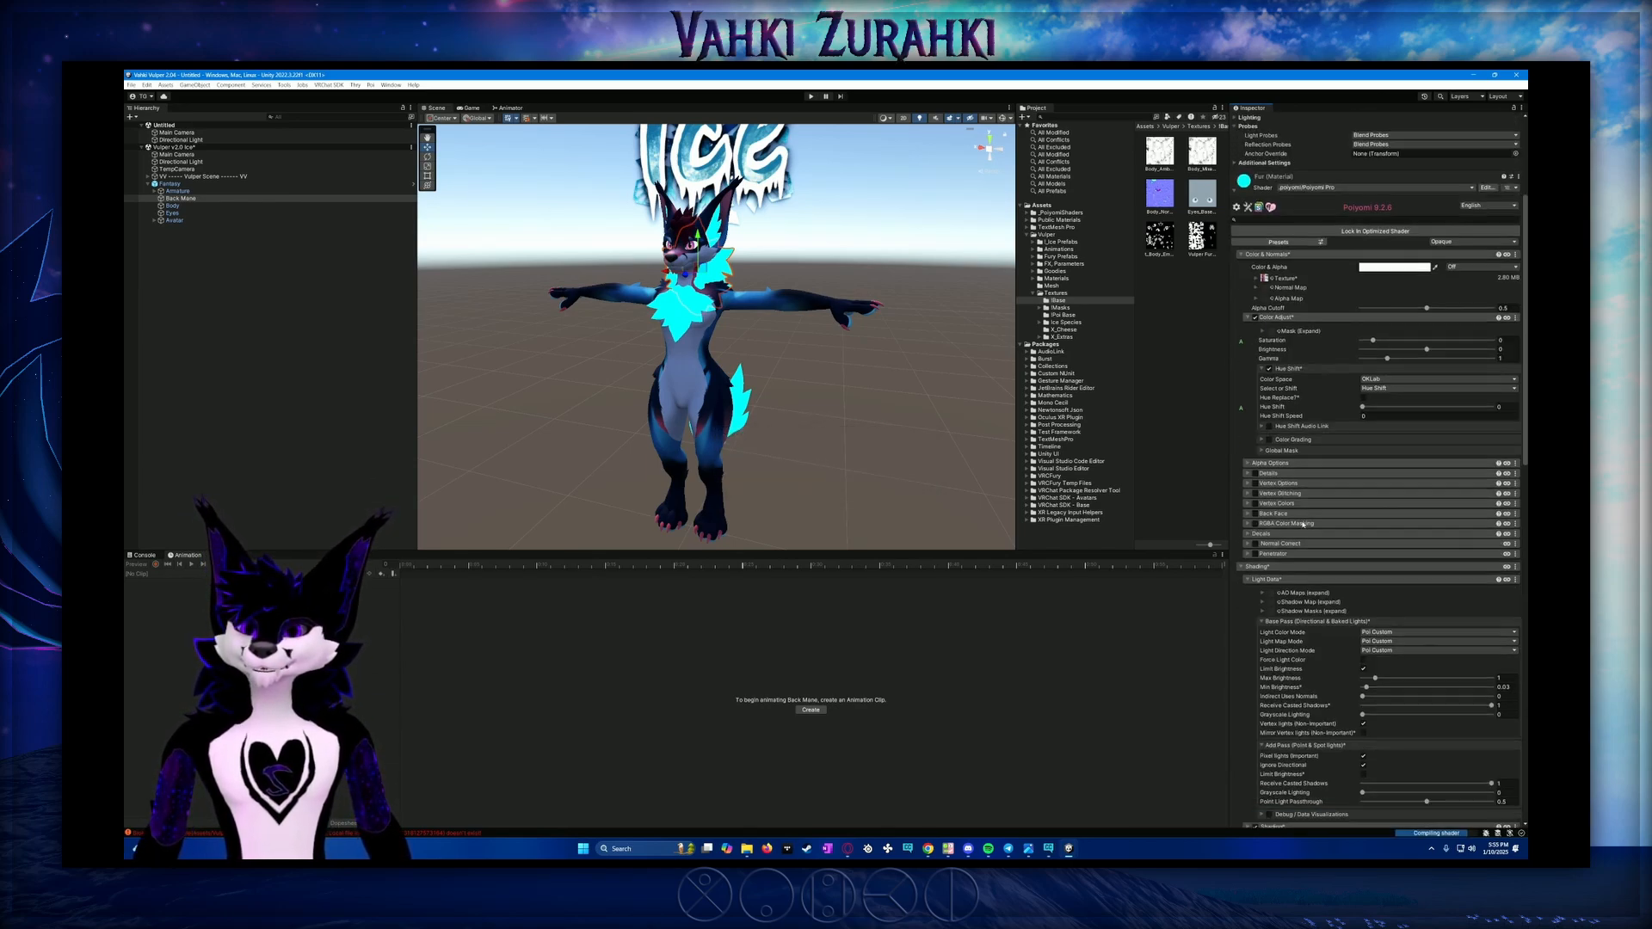
scroll(1335, 510, "down", 7)
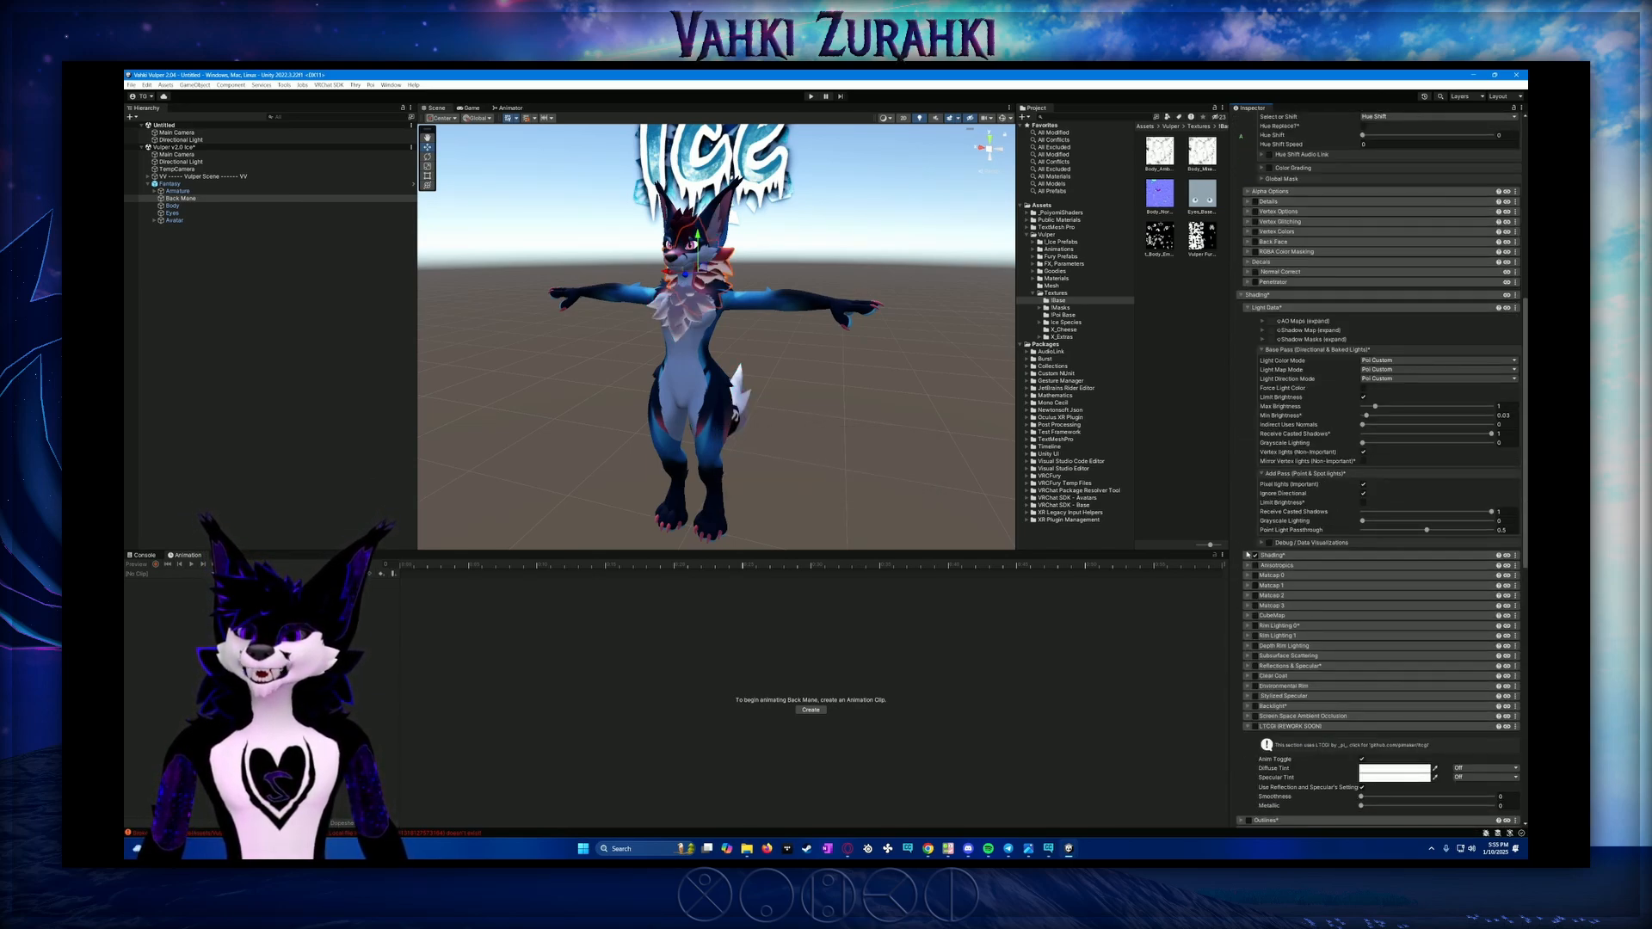
left_click(1248, 555)
left_click(1434, 568)
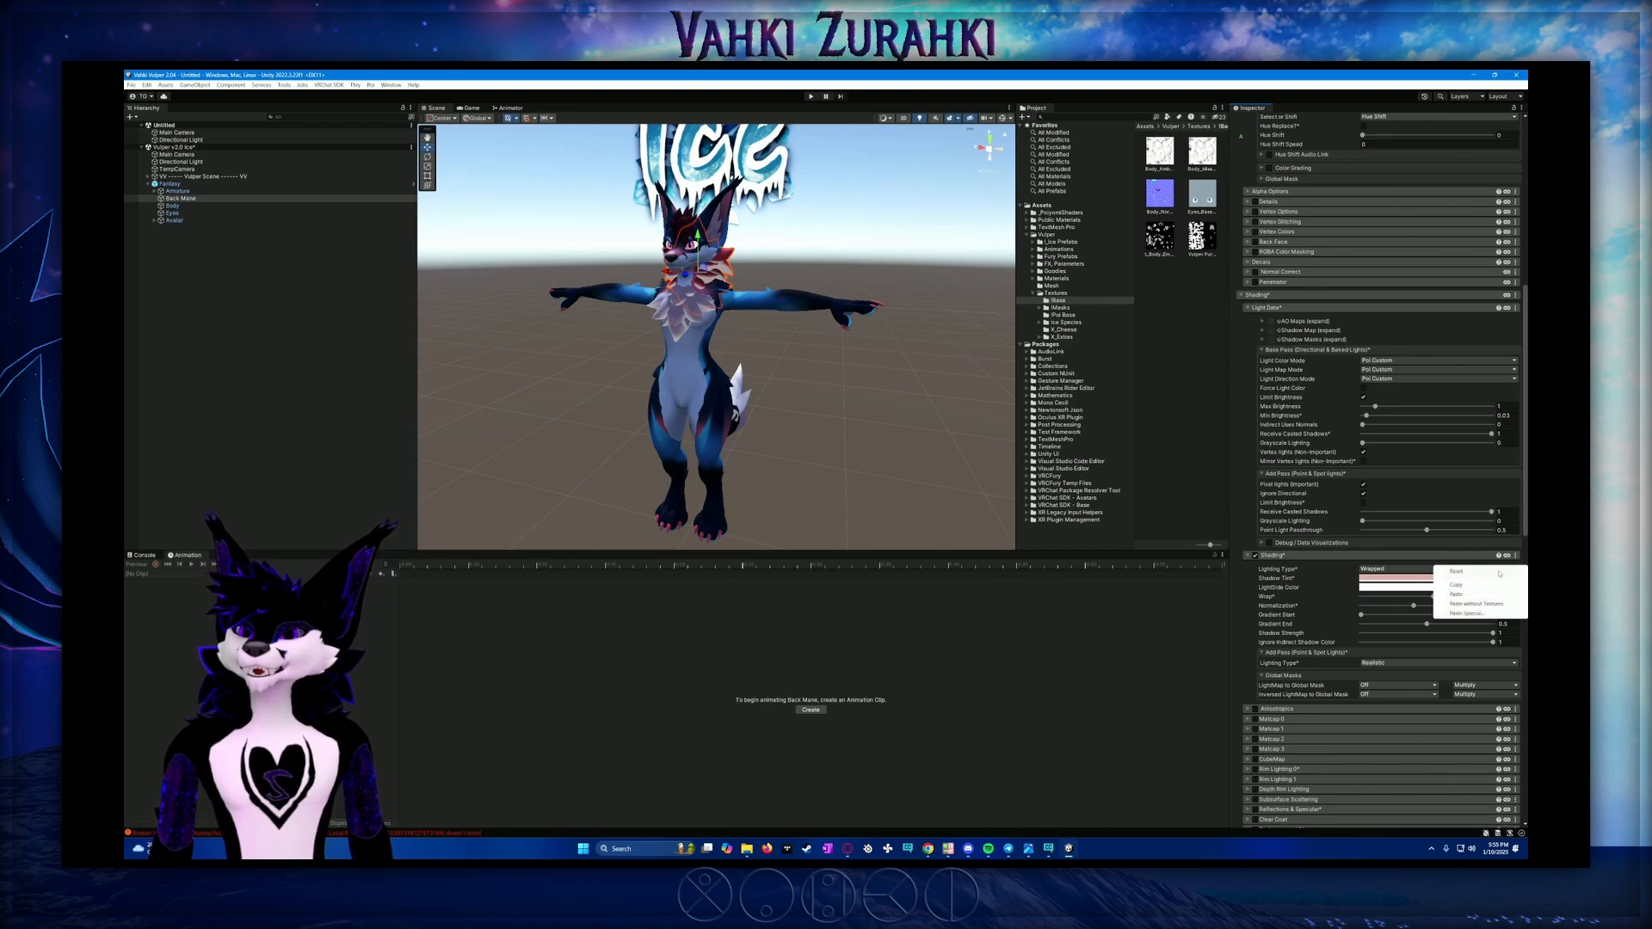
left_click(1381, 627)
Set the Fur material's Shading to the Wrapped lighting type with a Wrap of 0.69 and check it from the side
left_click(1412, 568)
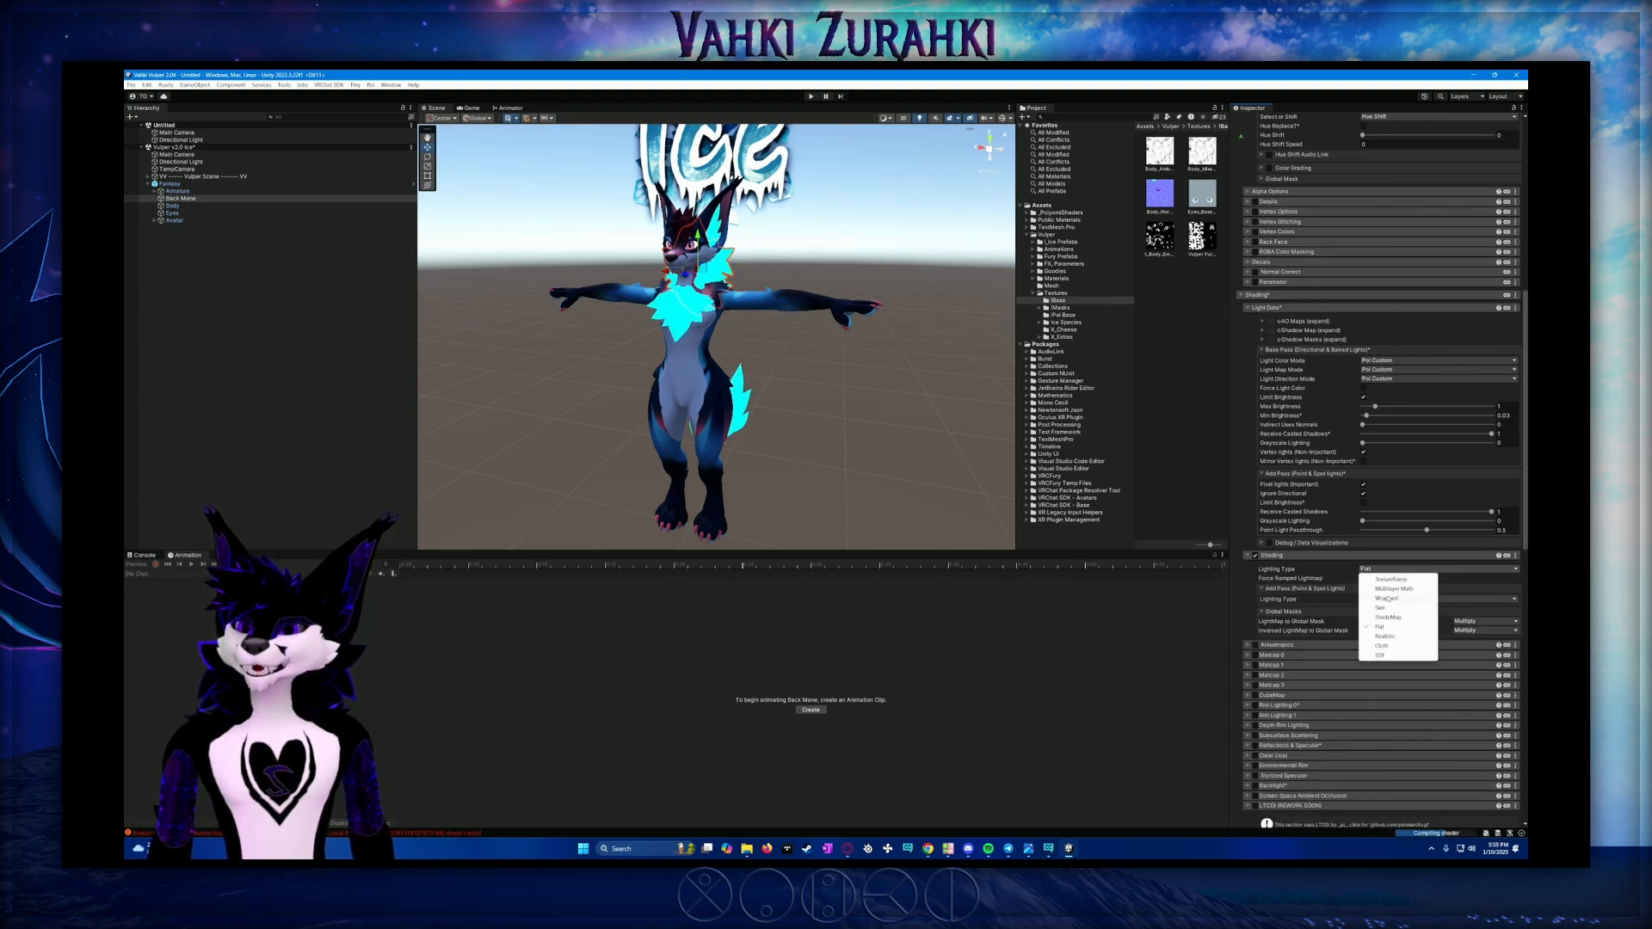
left_click(1387, 599)
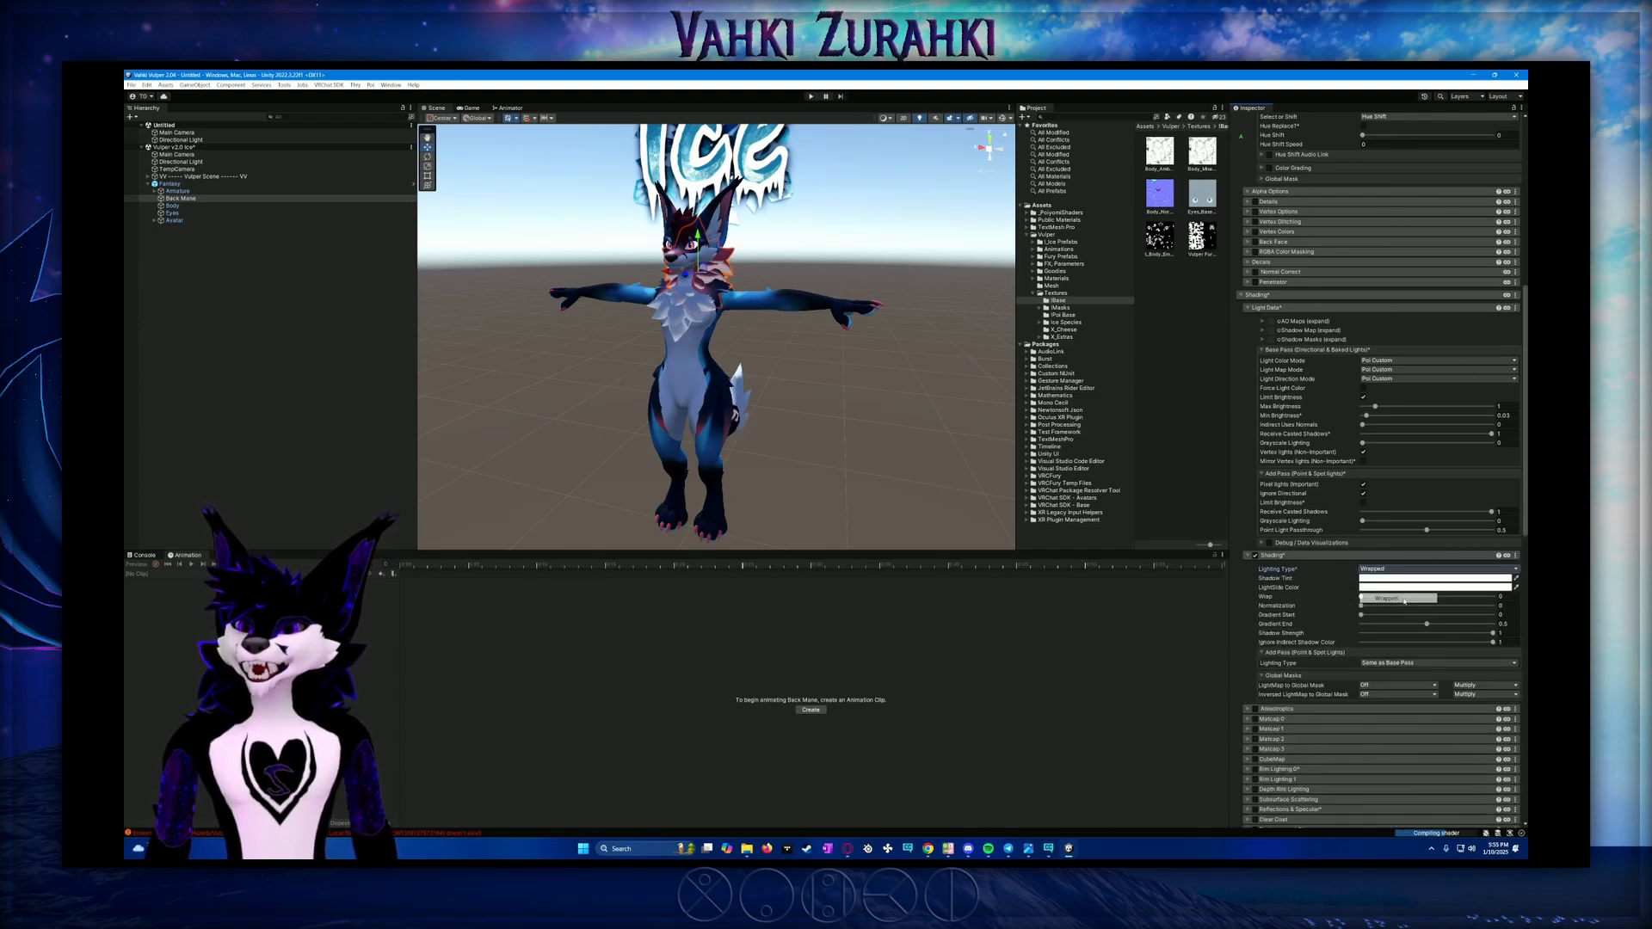
left_click(1495, 600)
type("0.")
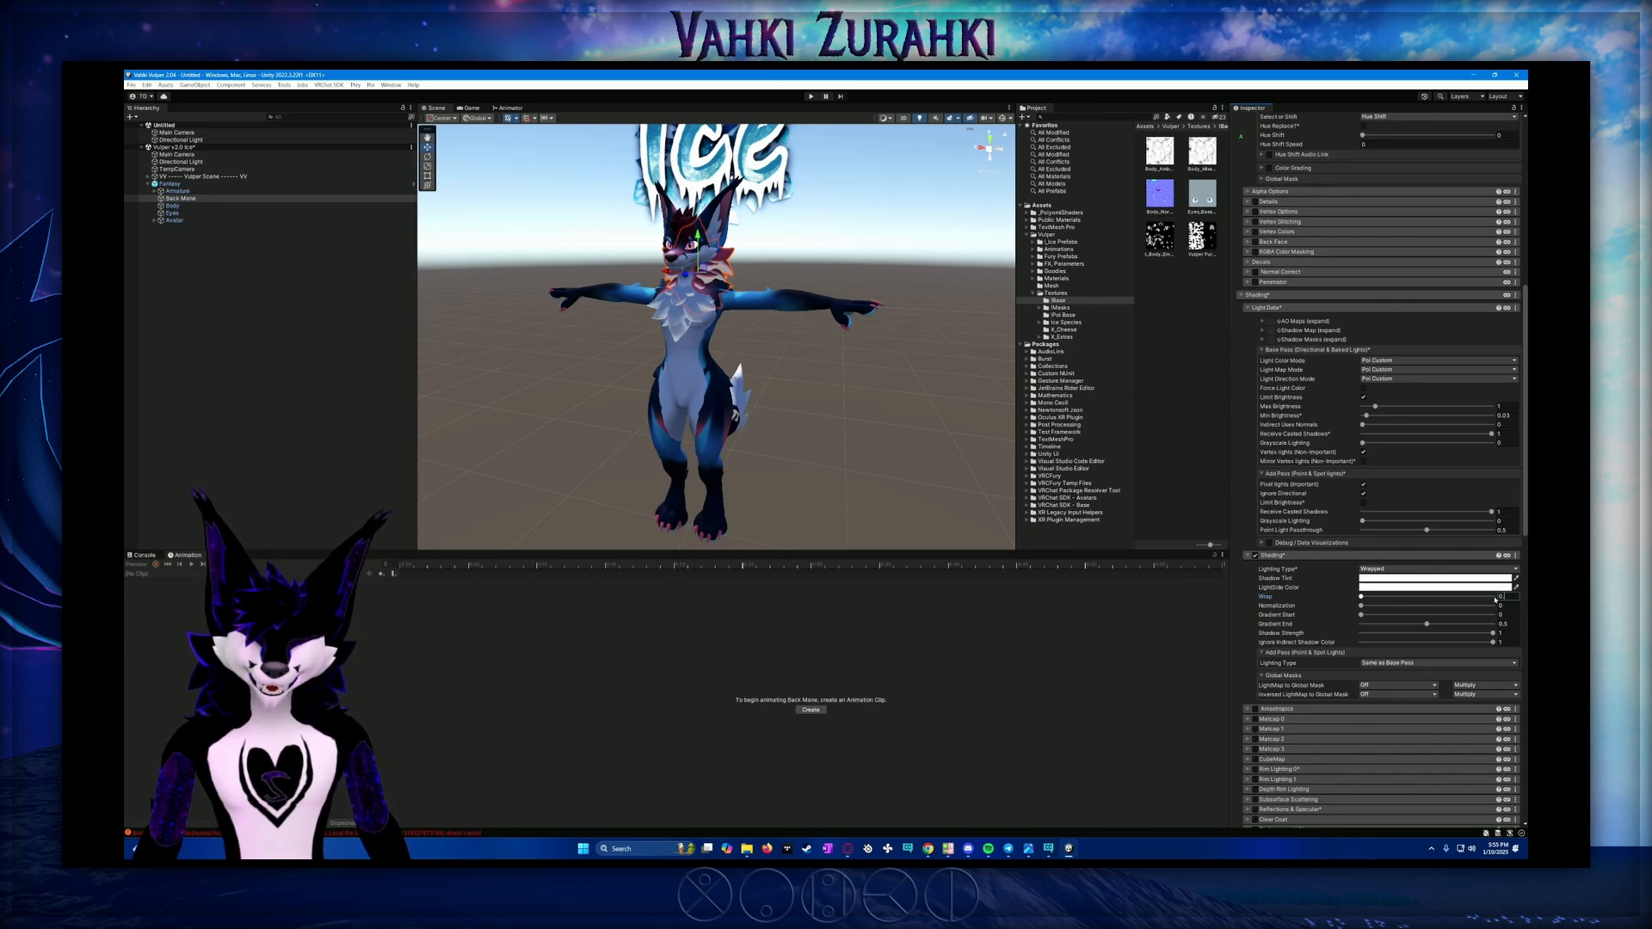
type("69")
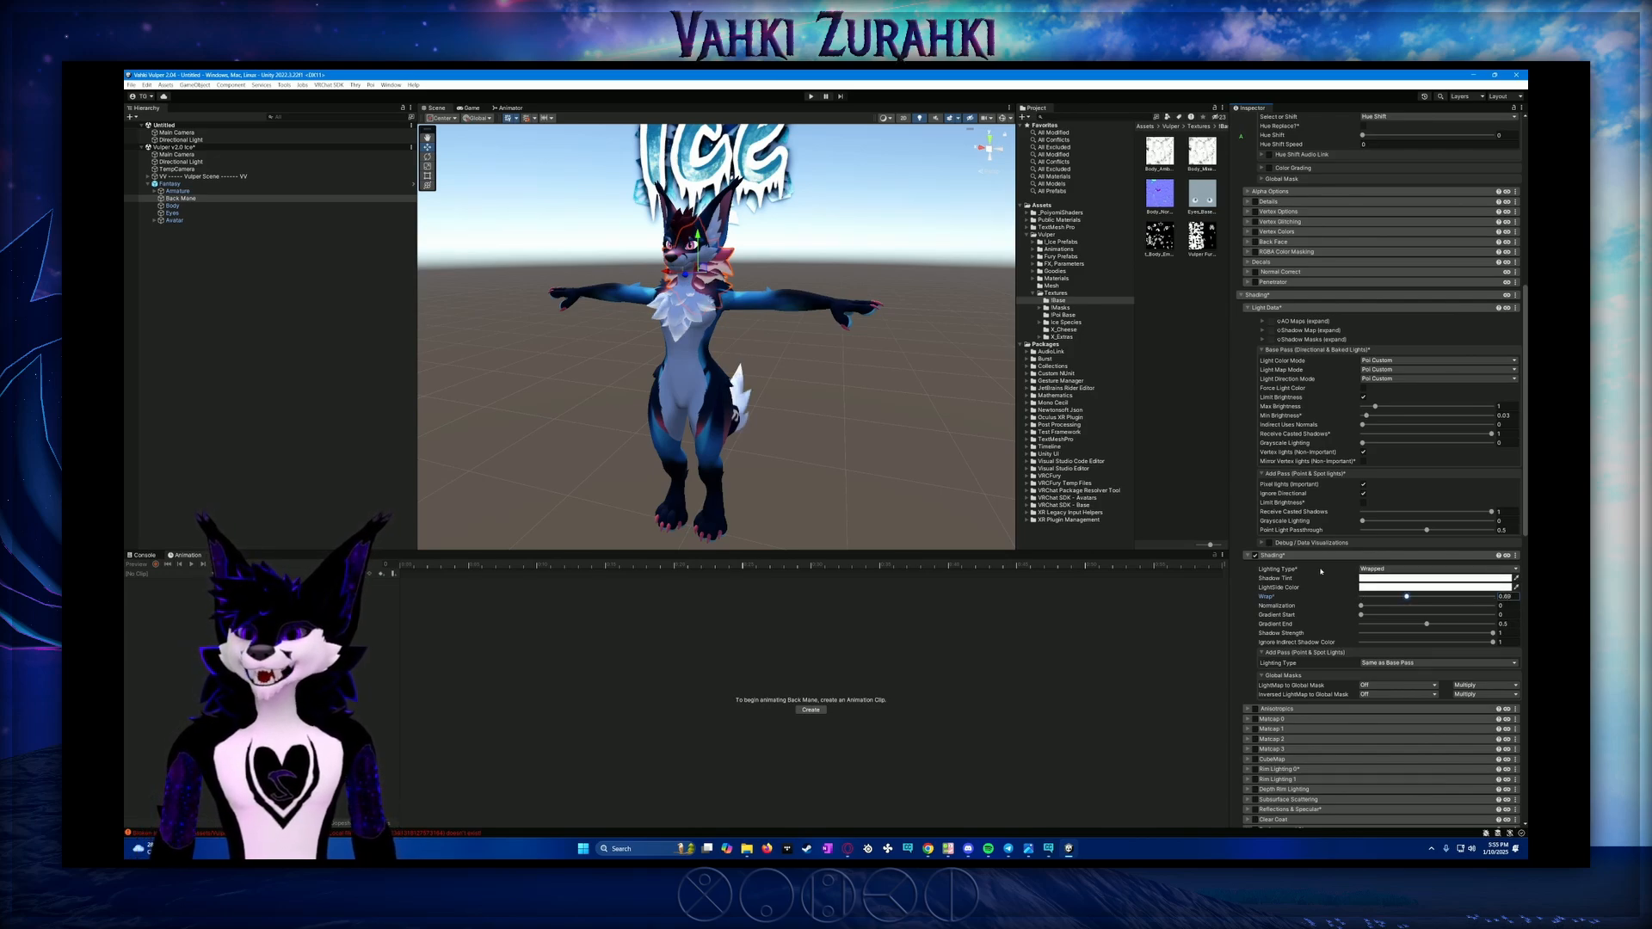
left_click_drag(731, 422, 894, 434, "alt")
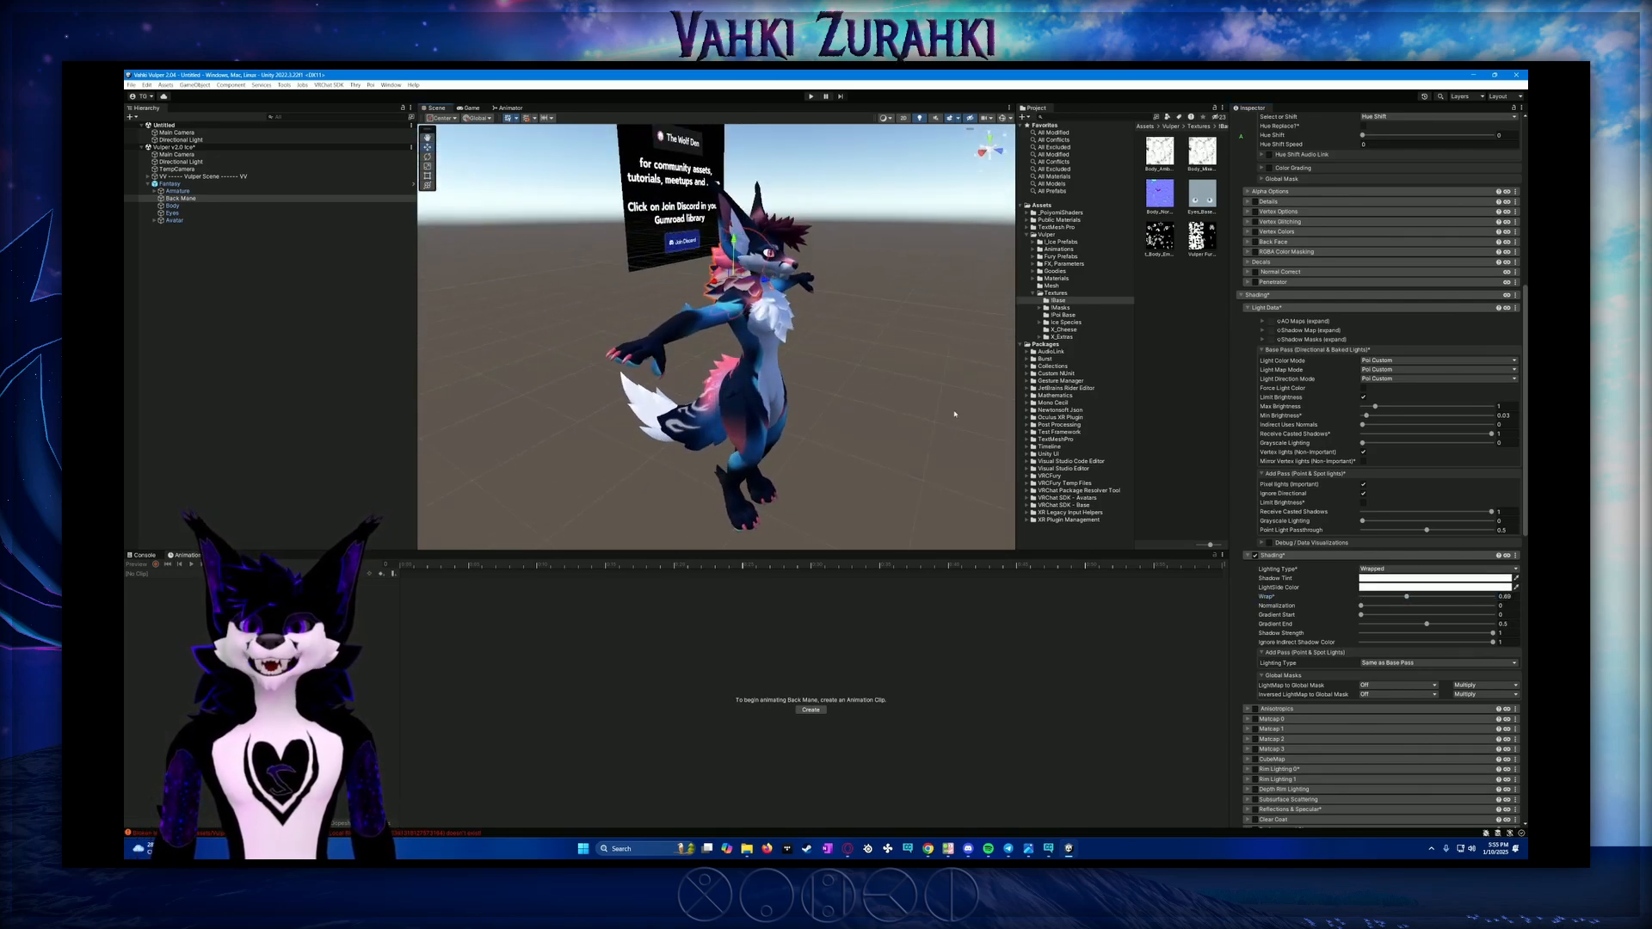
Enable Matcap 0 on the Fur material with Base Color Mix 0.456, and set its blending to Replace 0 and Multiply 0.621
left_click(1245, 556)
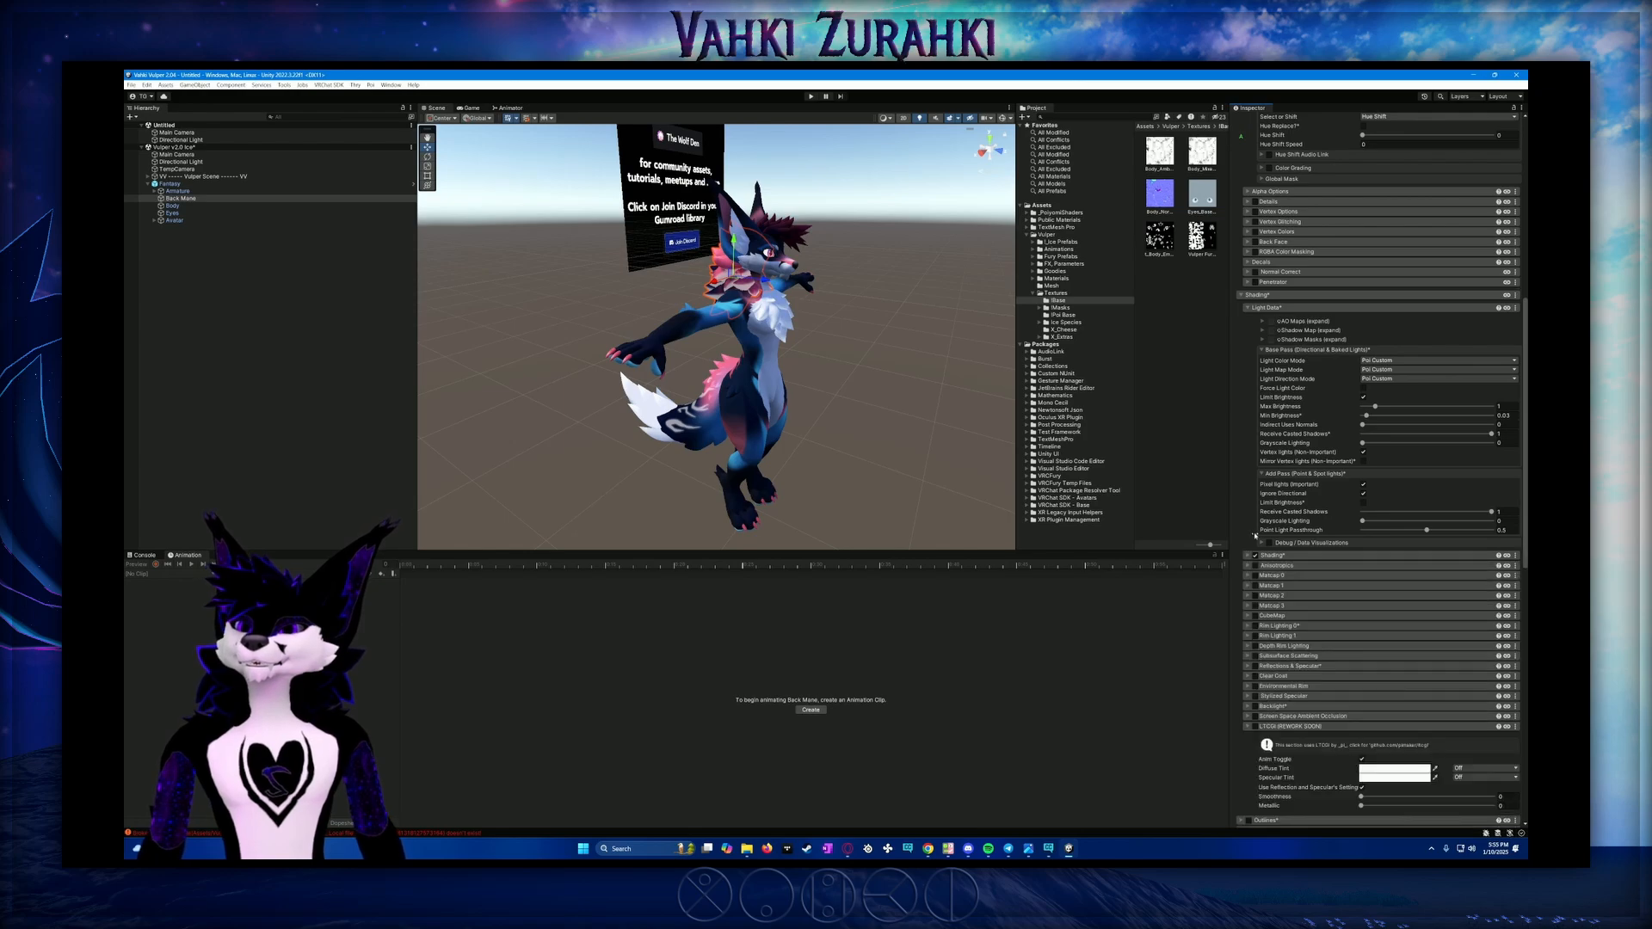
left_click(1248, 575)
left_click(1255, 576)
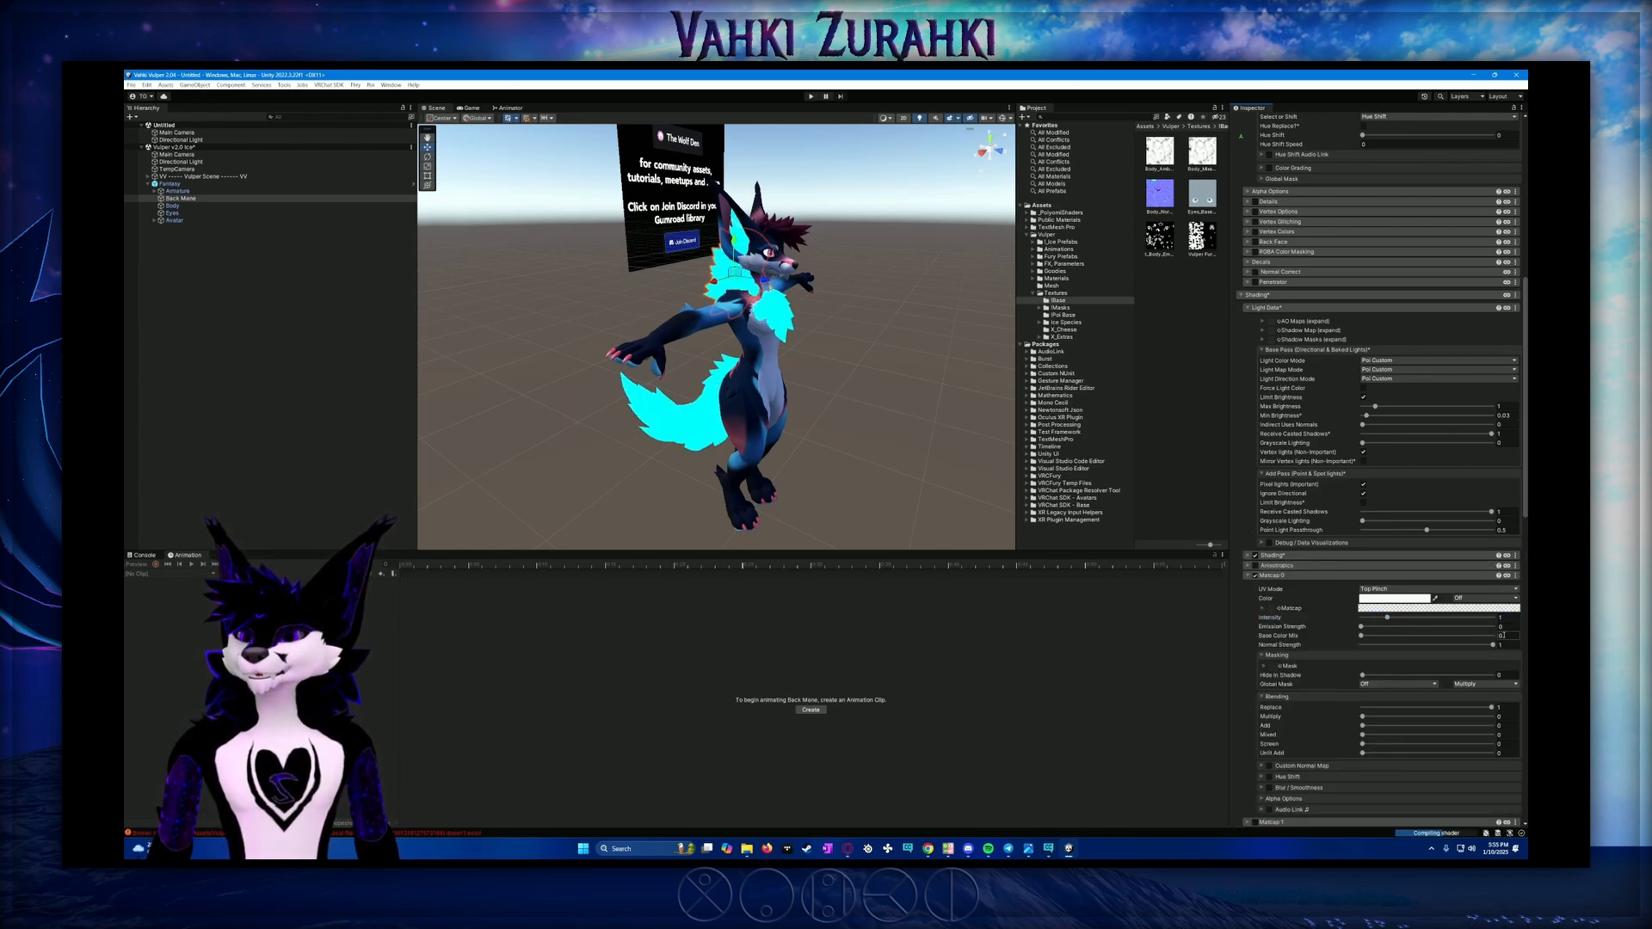
type("0.456")
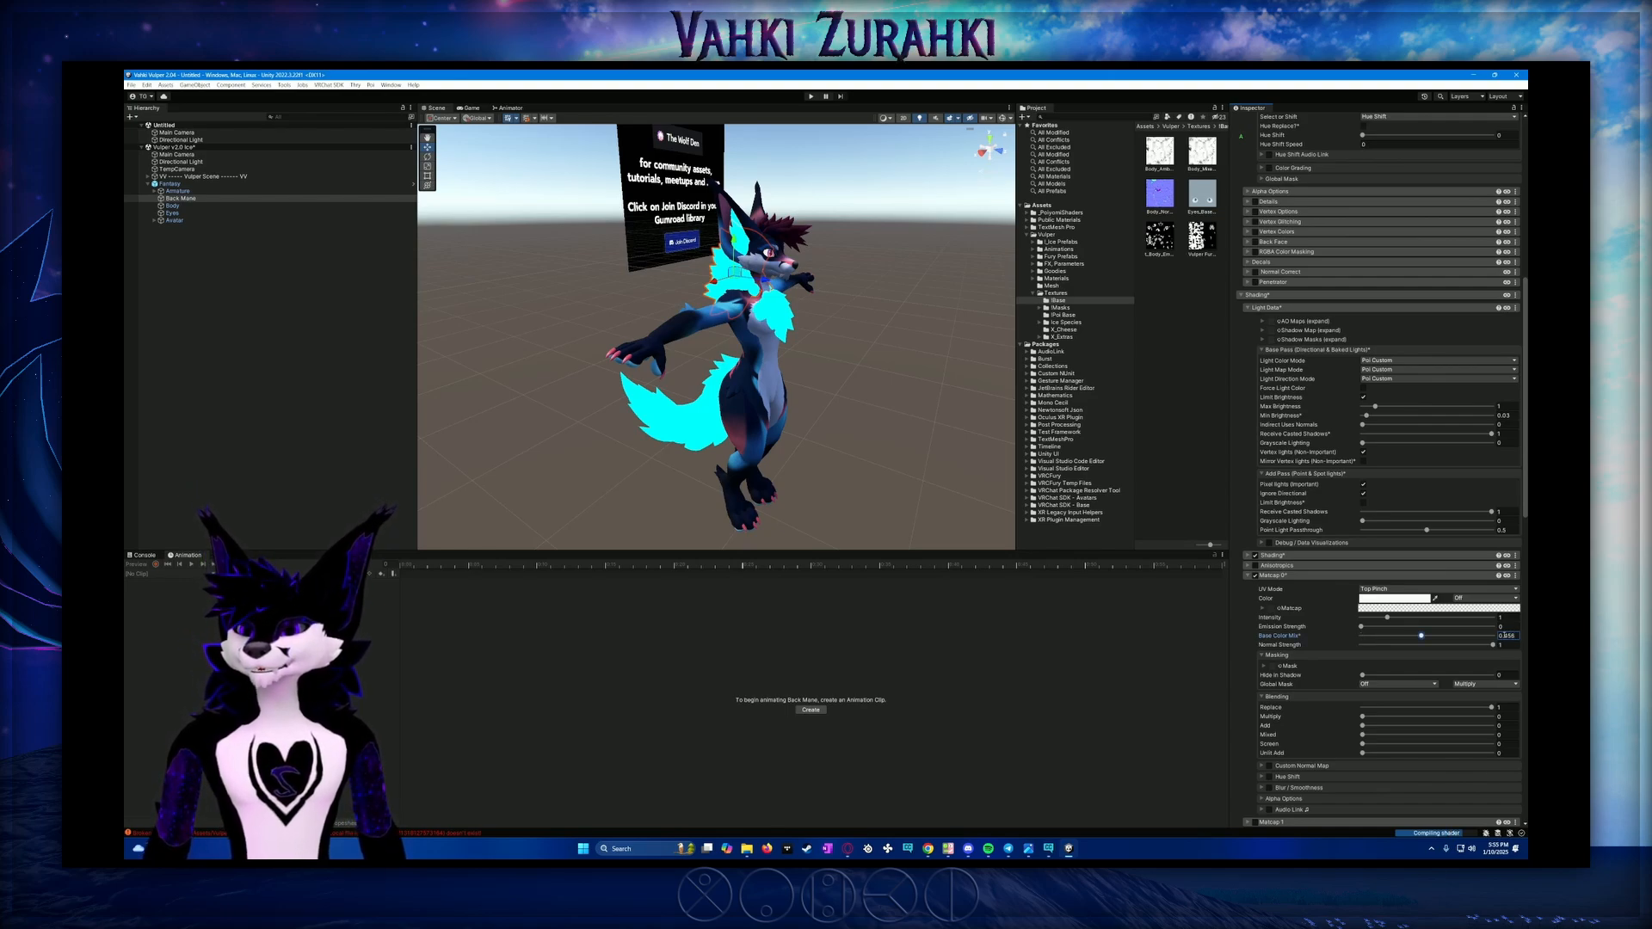
left_click(1499, 708)
type("0")
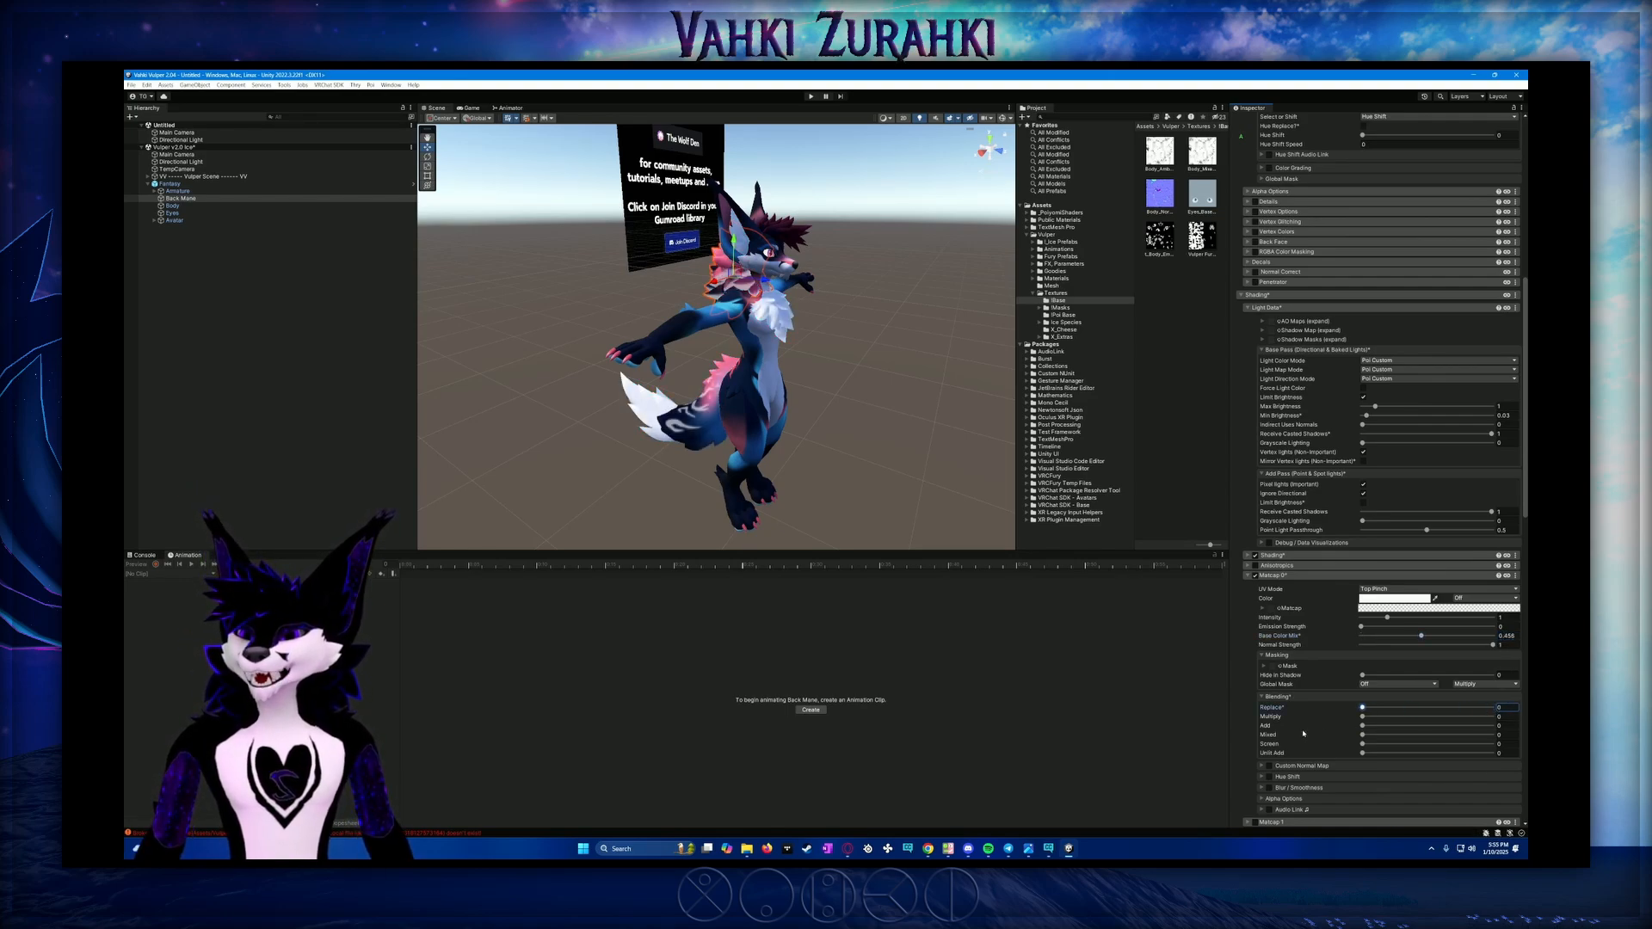
left_click(1501, 716)
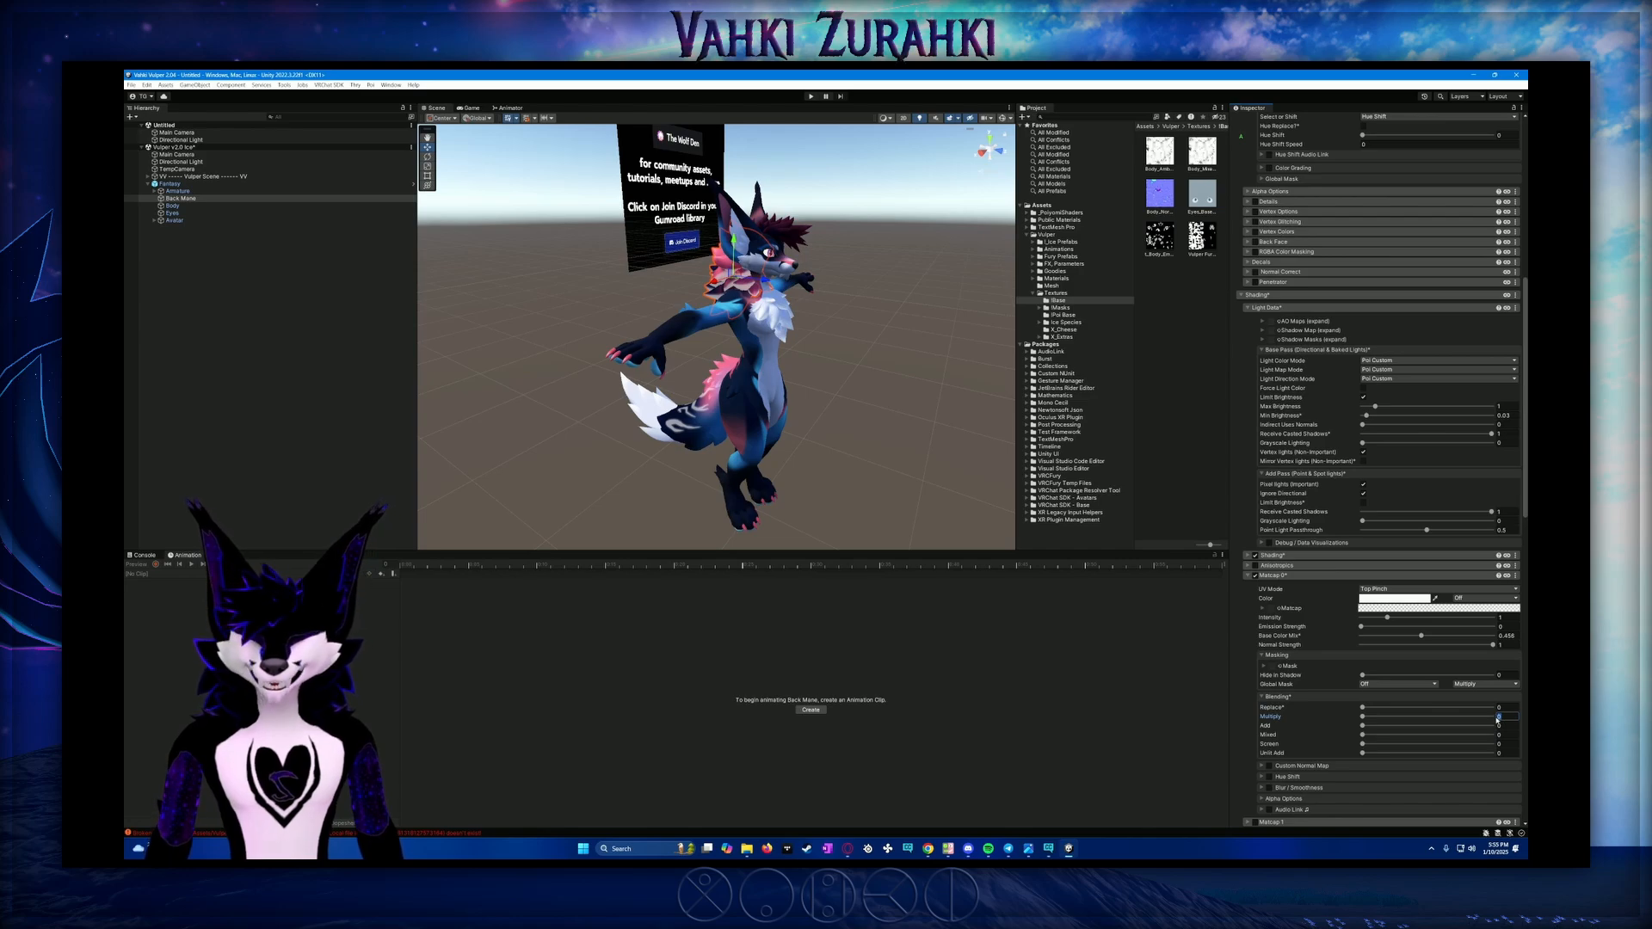
type("0.621")
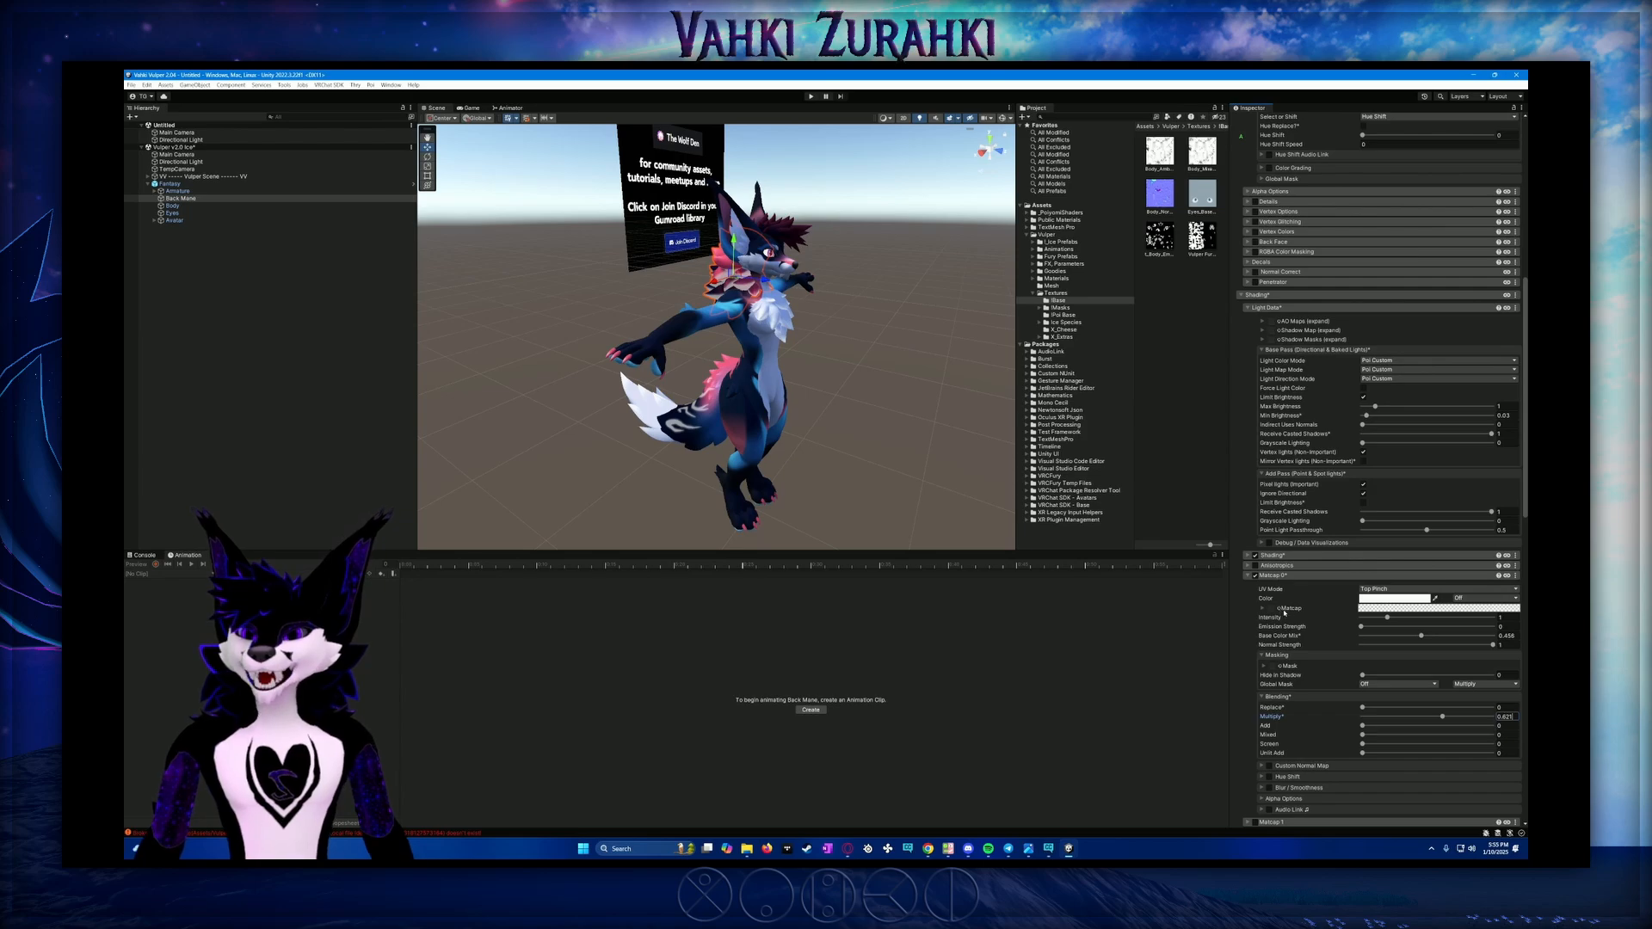
Find the plain light-grey matcap texture by searching "mat", assign it to the Fur material's Matcap 0, and copy the Matcap 0 settings
left_click(1279, 612)
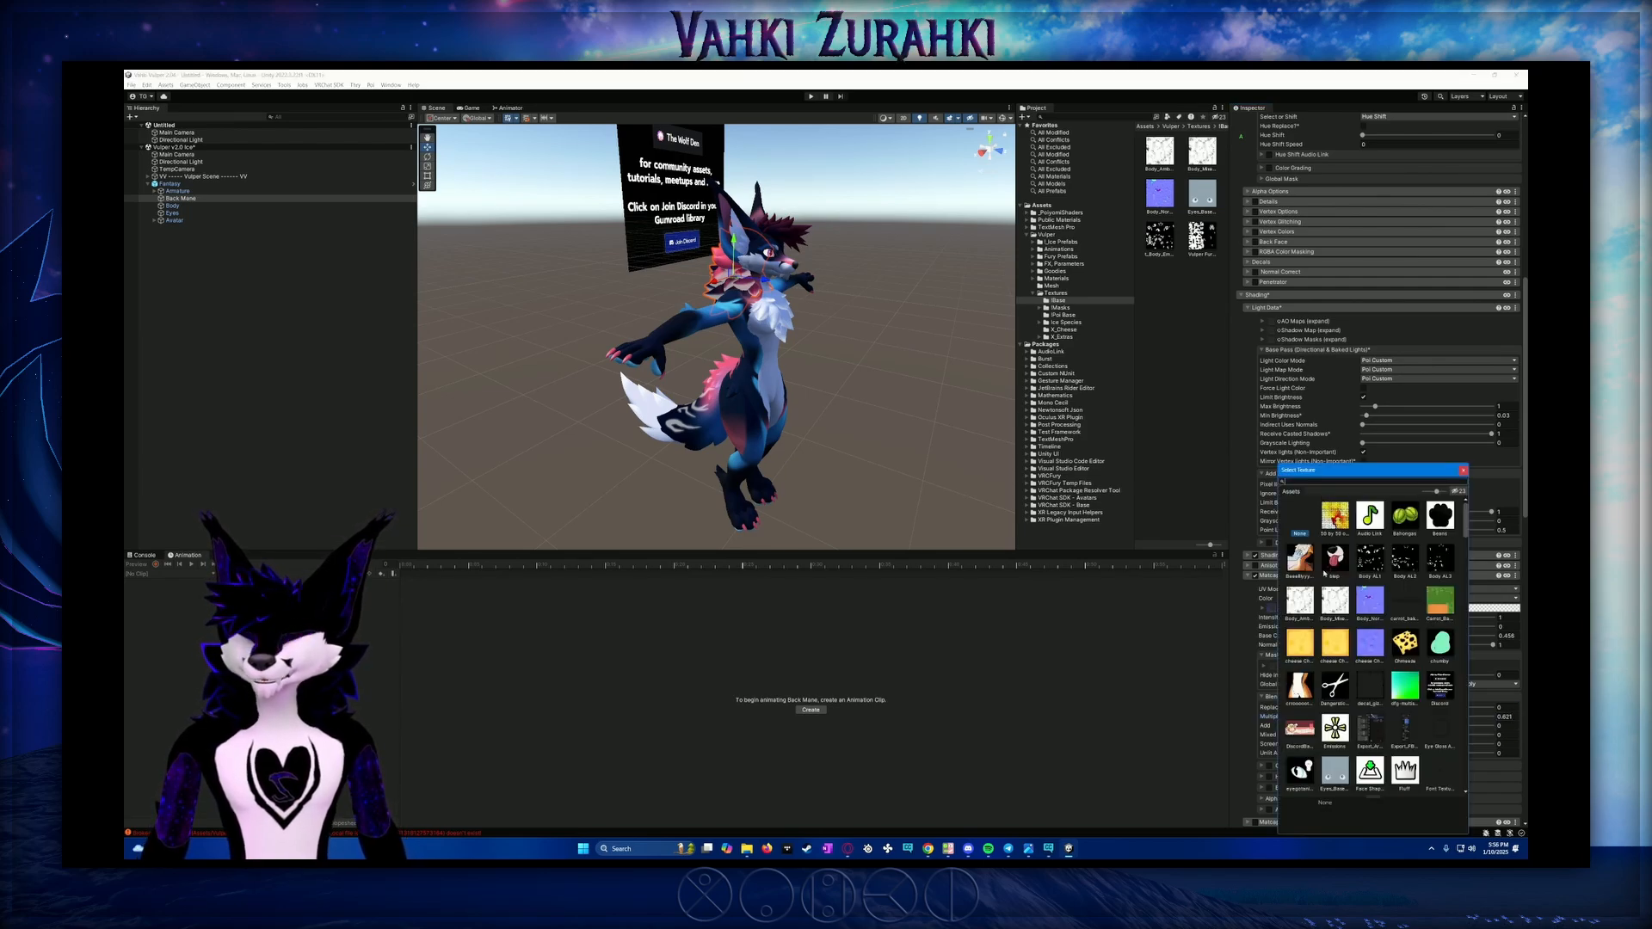
type("mat")
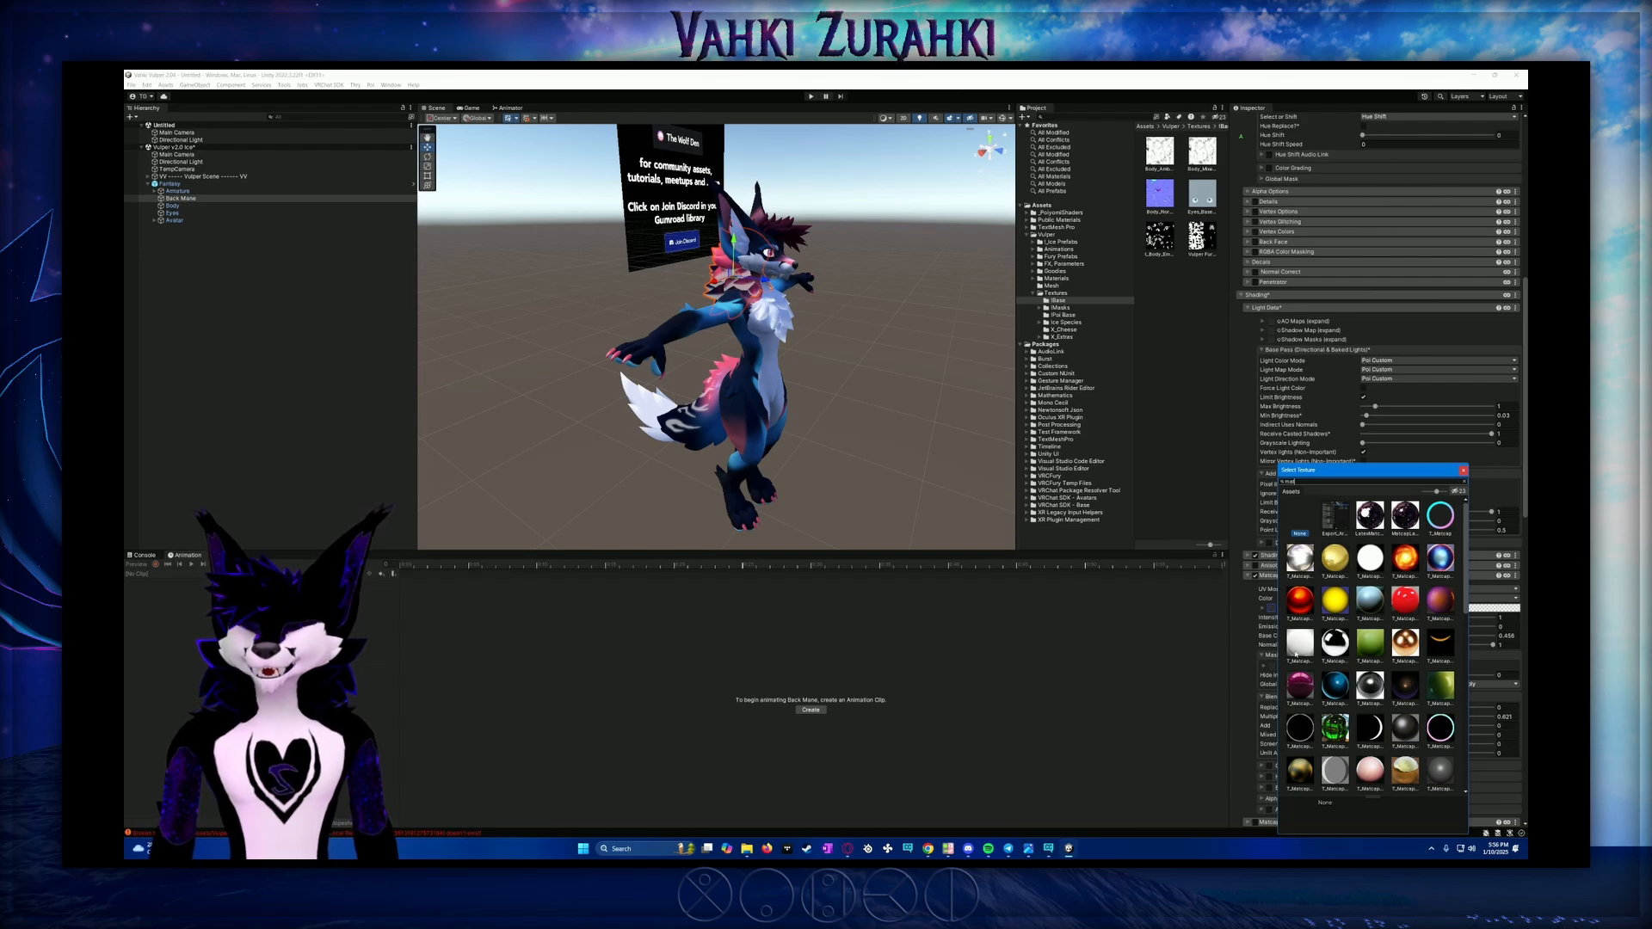
left_click(1299, 642)
double_click(1299, 642)
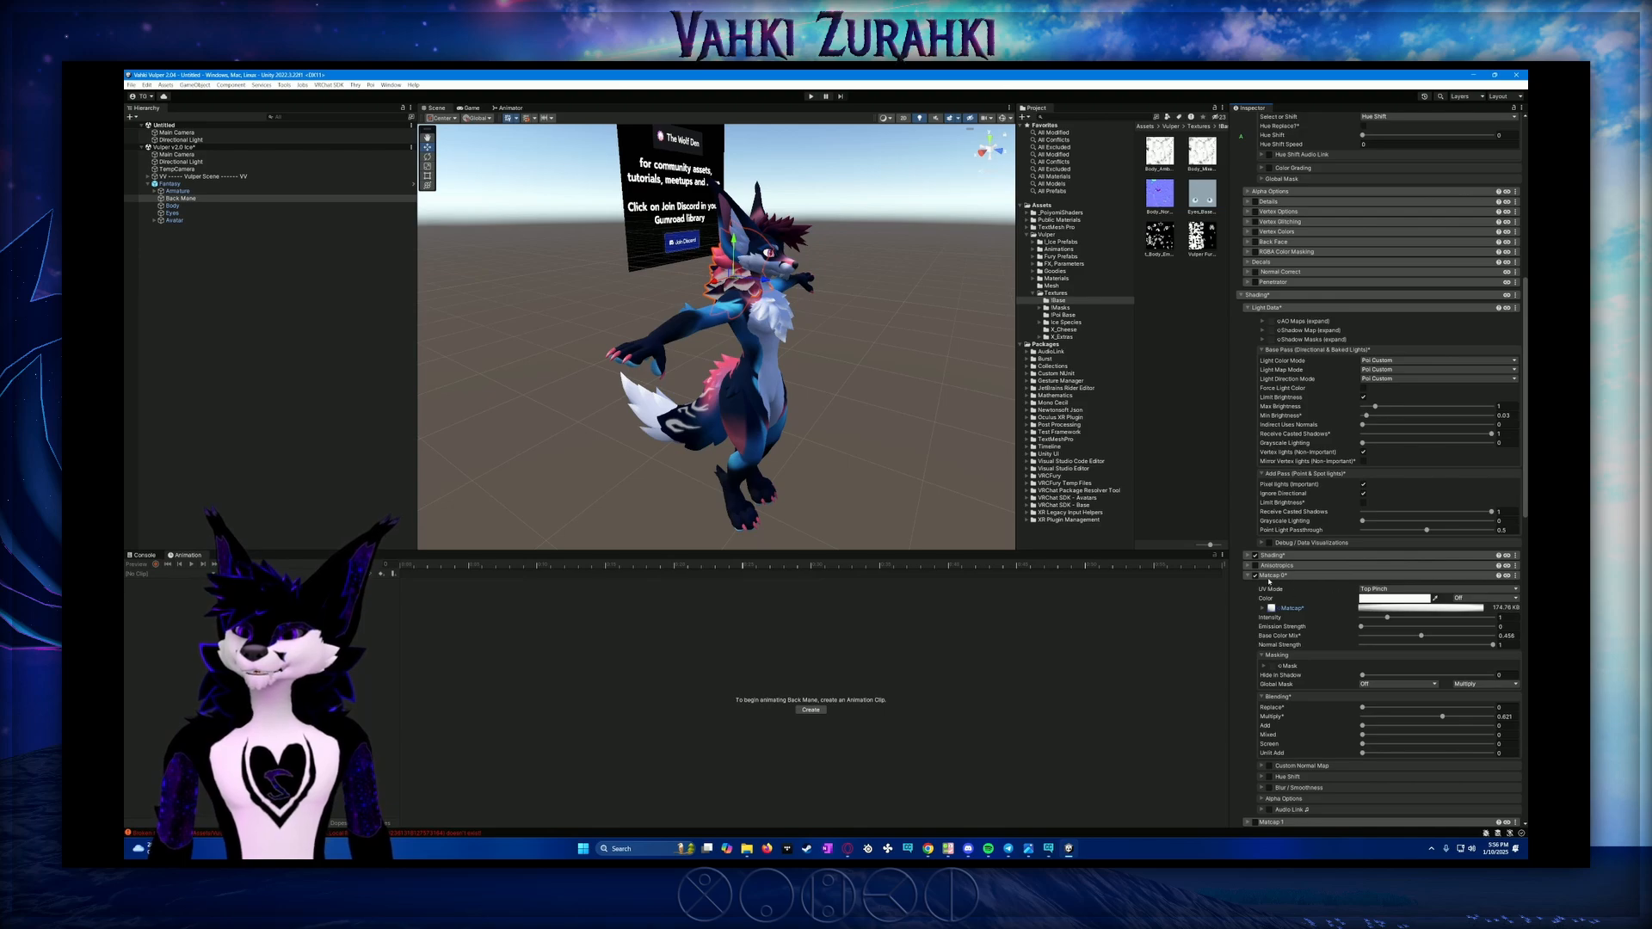
left_click(1515, 575)
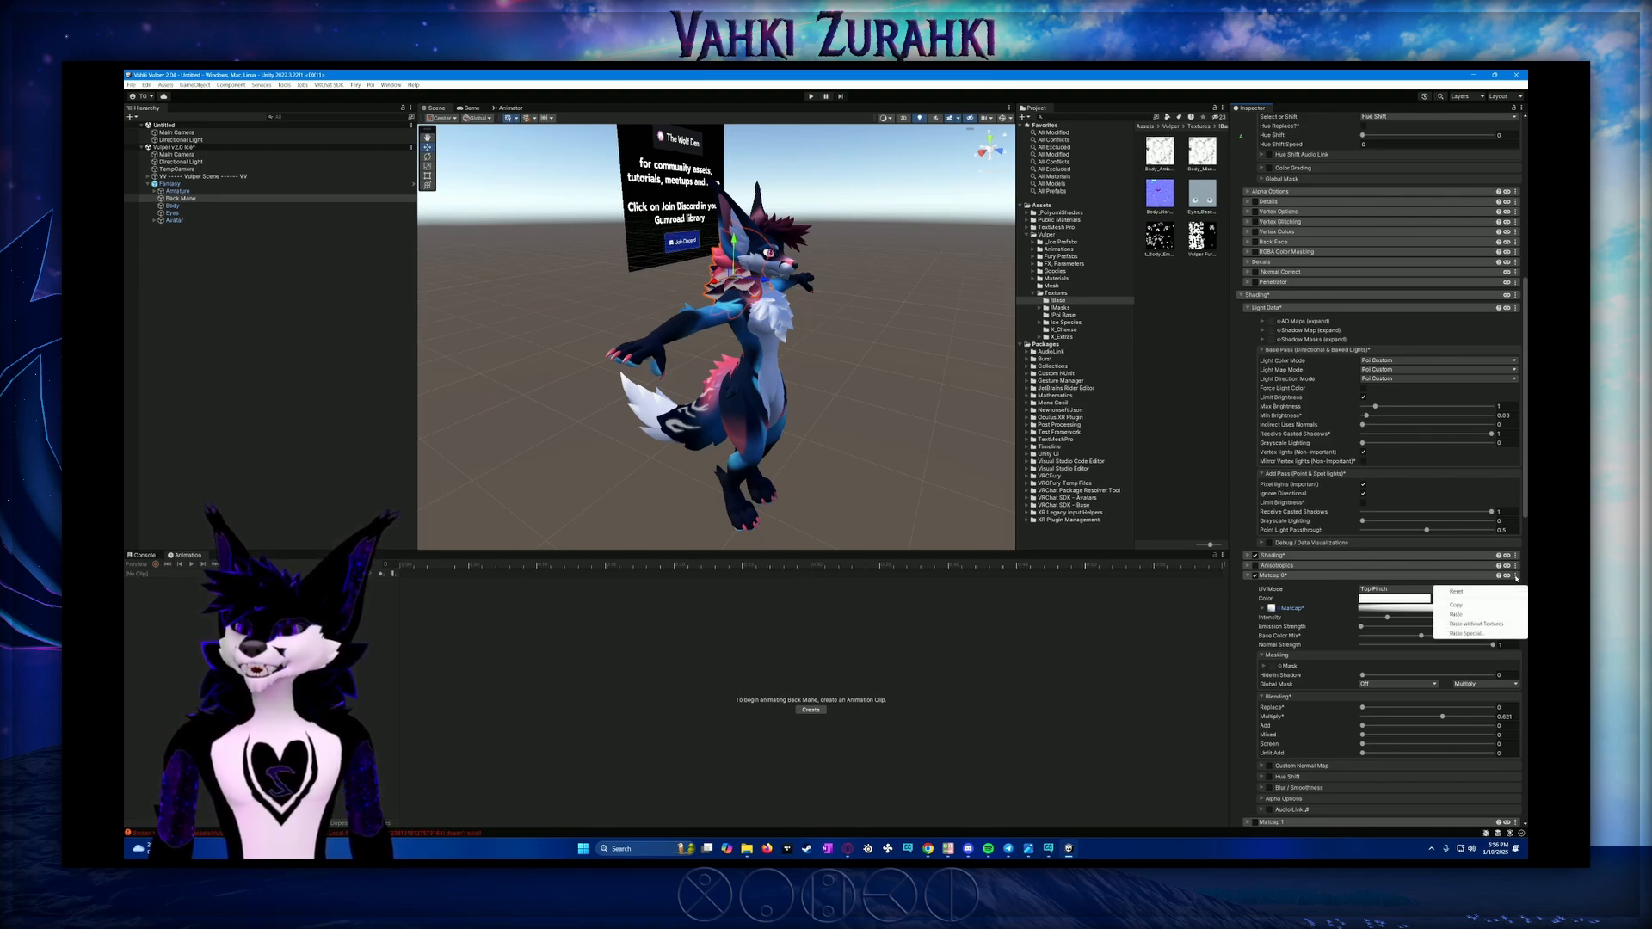
left_click(1491, 605)
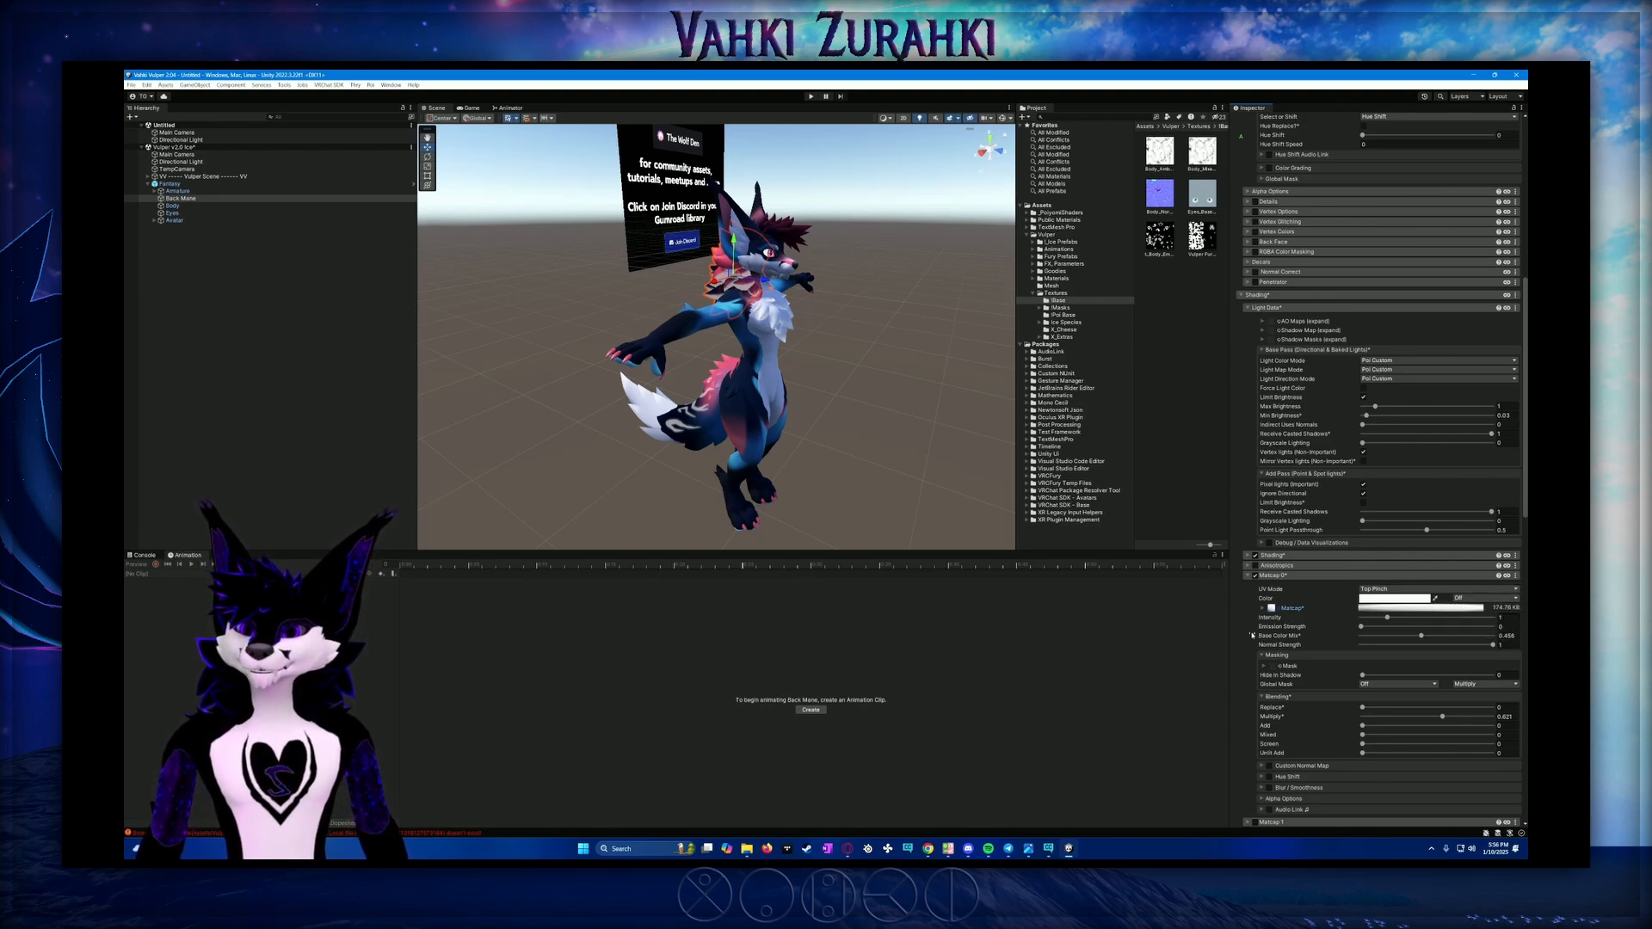
Disable Emission 0 through Emission 3 on the Fur material
left_click_drag(882, 411, 716, 402, "alt")
scroll(1271, 489, "down", 1)
scroll(1271, 488, "down", 20)
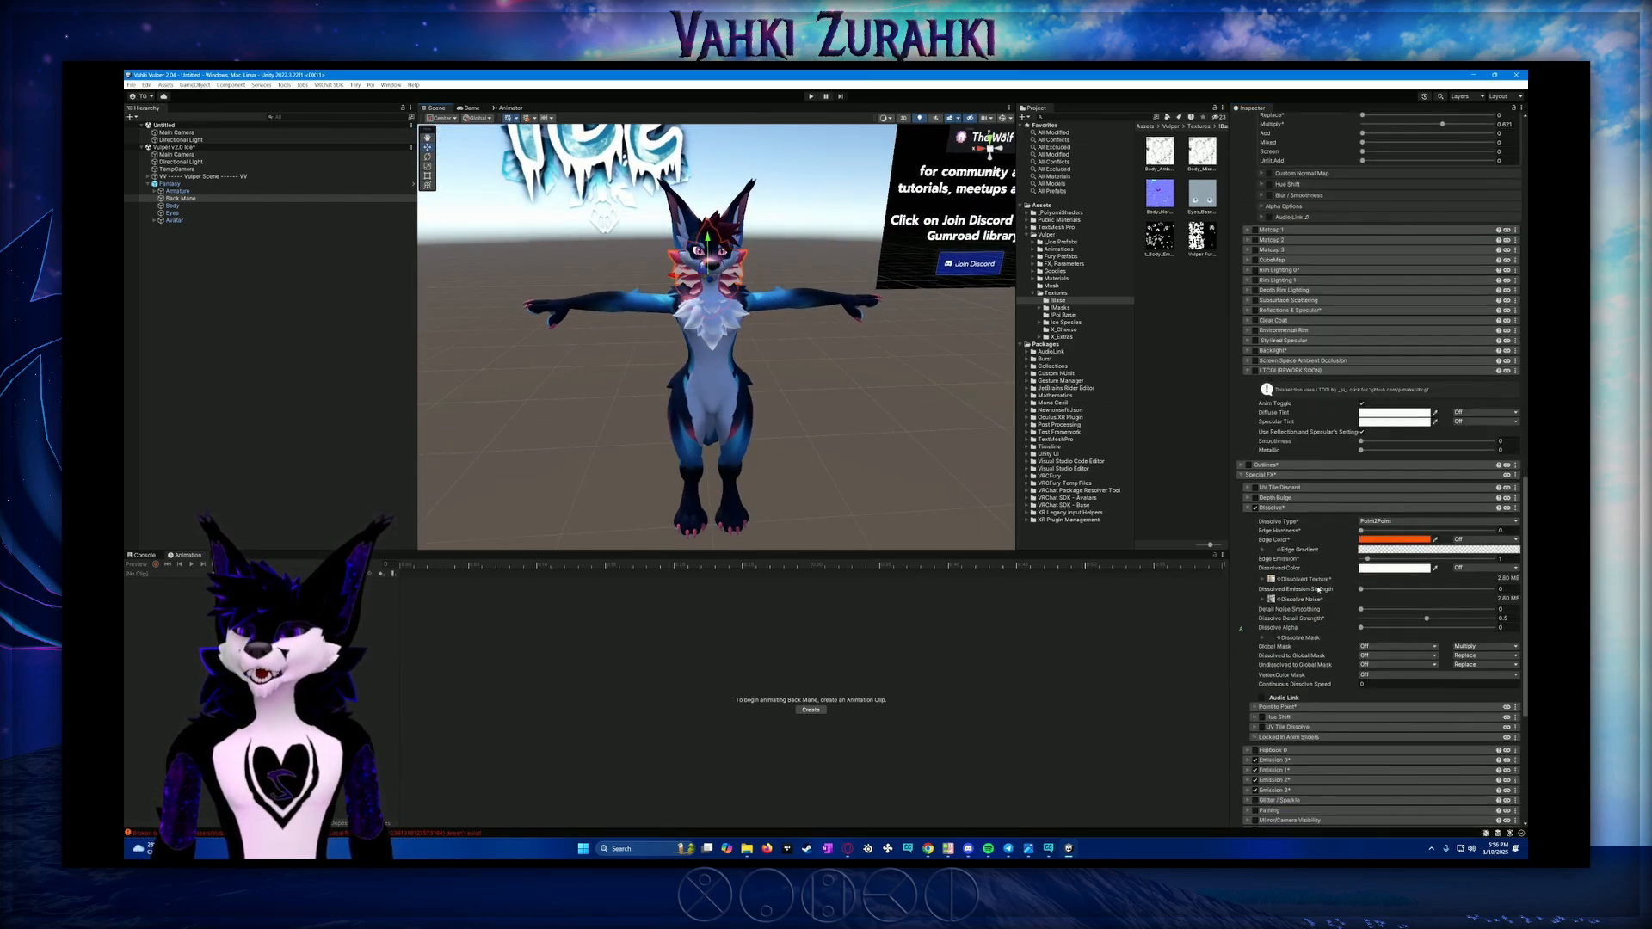
scroll(1318, 589, "down", 3)
left_click(1255, 637)
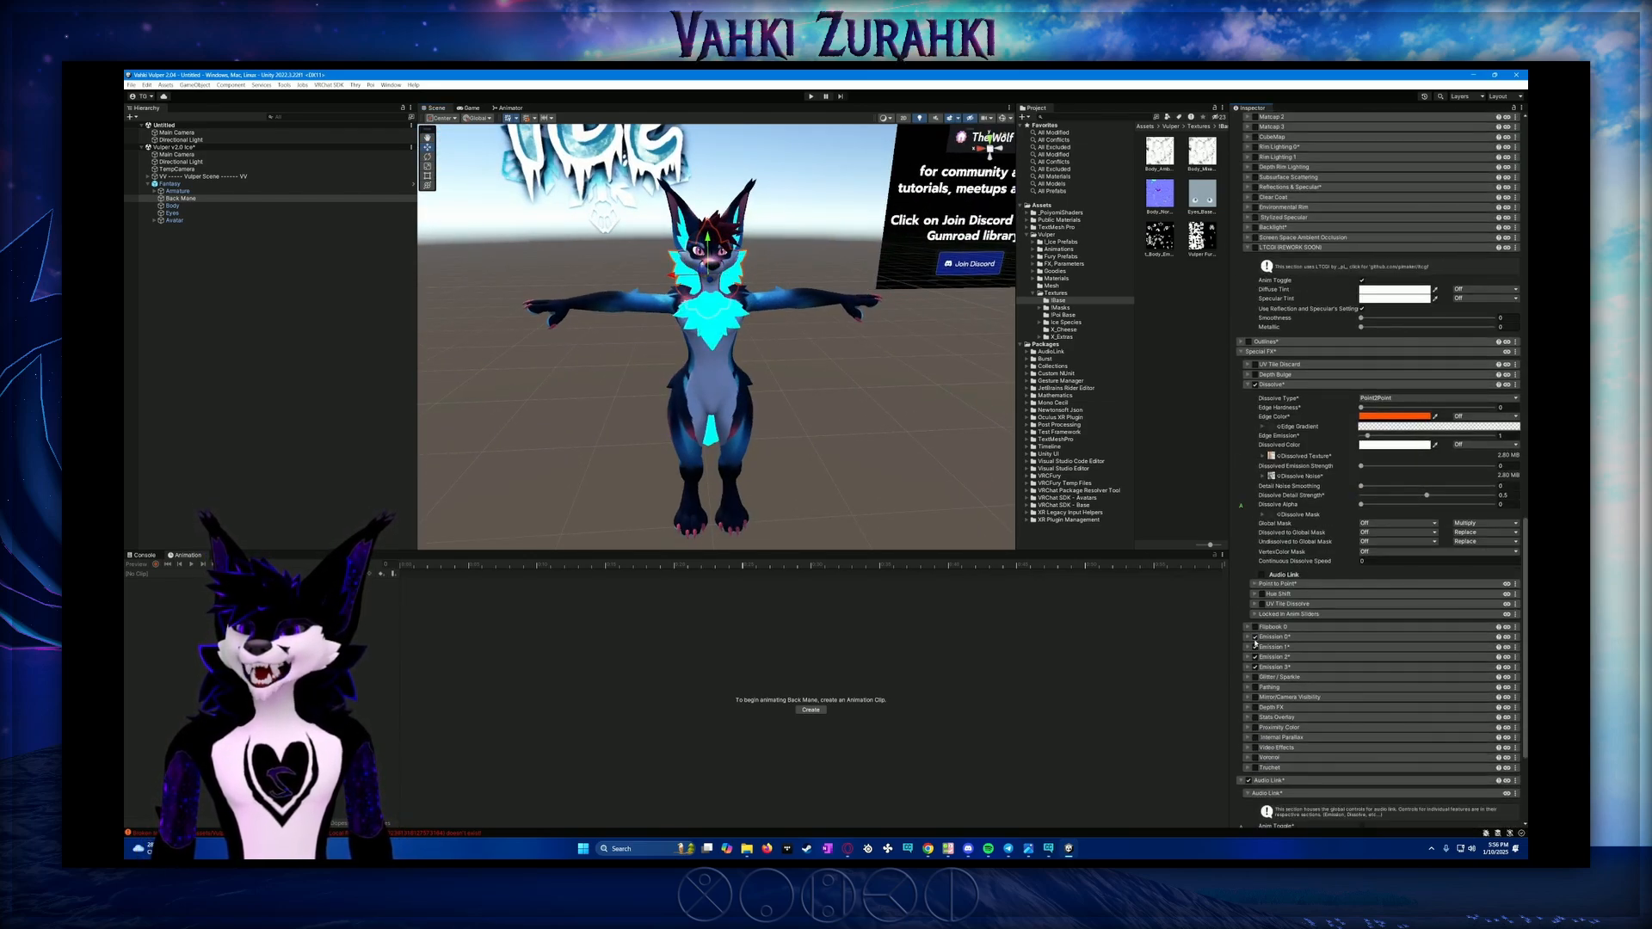
left_click(1255, 647)
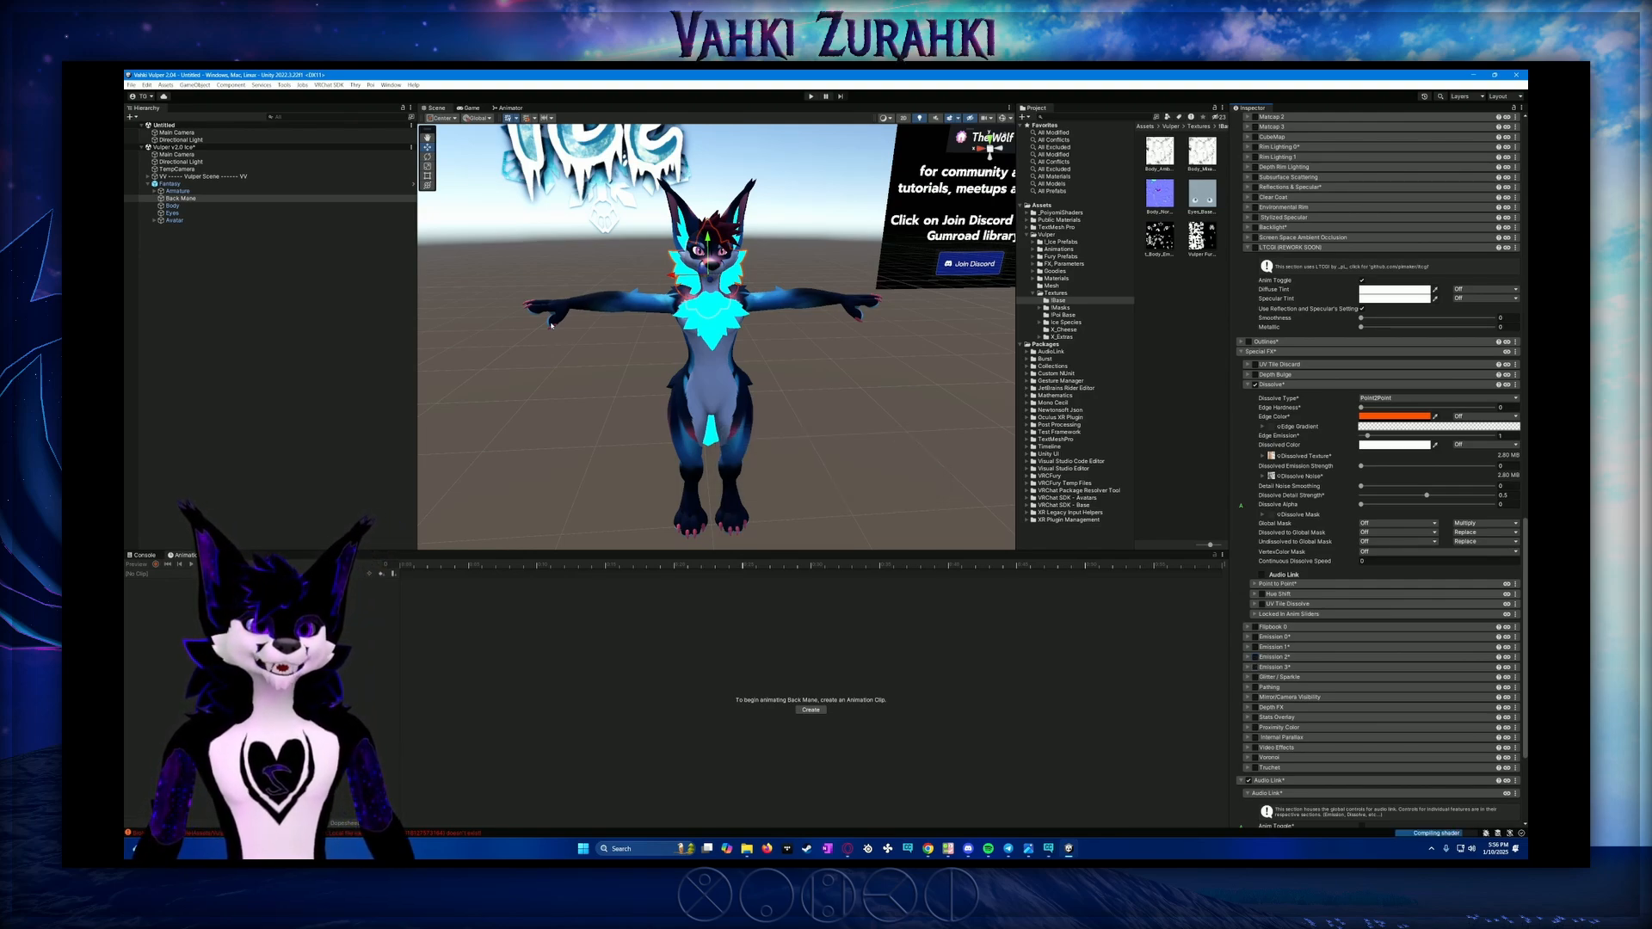
Select the Body mesh, collapse its Body and Fur materials, and switch the Haircut material to the Poiyomi Pro shader
left_click(345, 205)
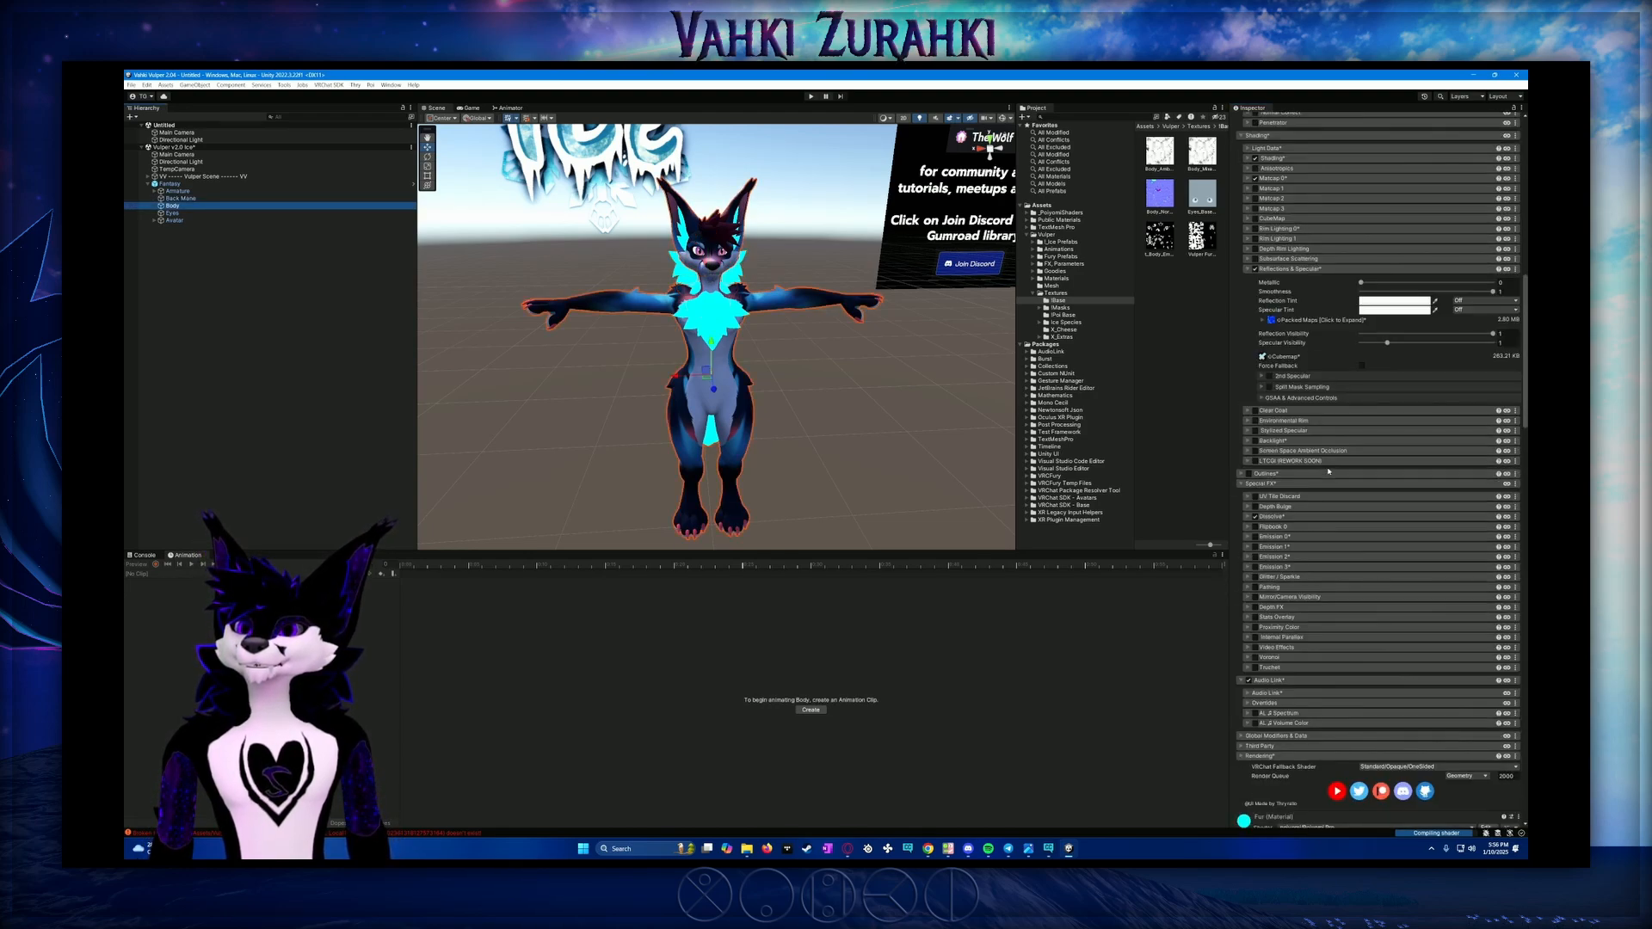
scroll(1327, 465, "up", 5)
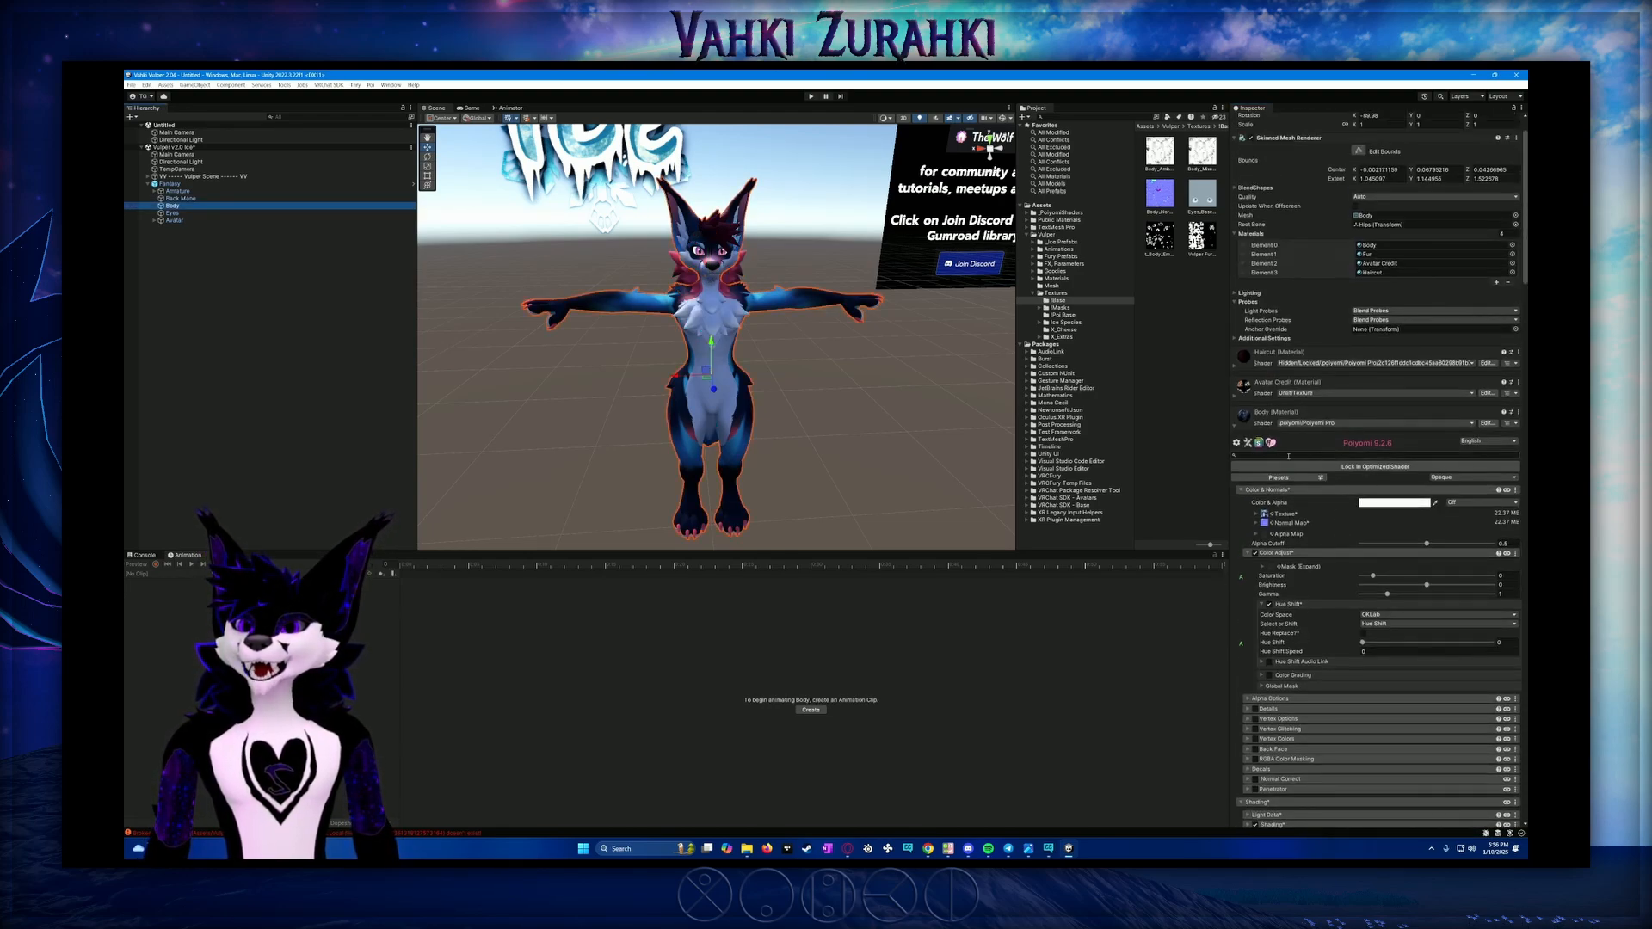
left_click(1235, 428)
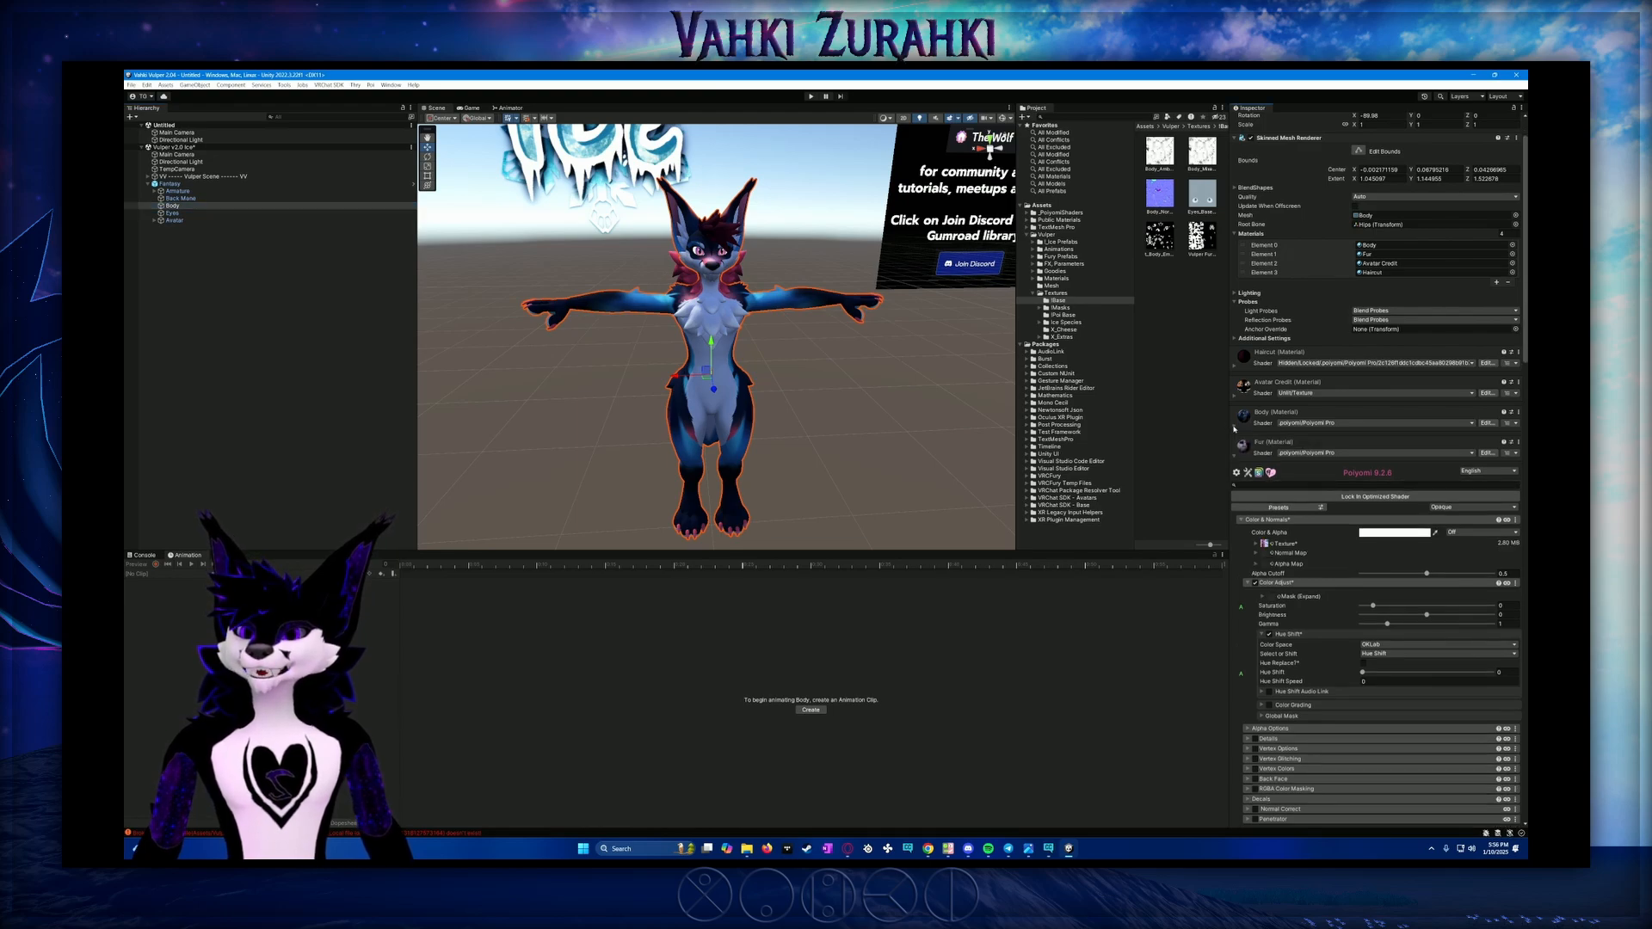
left_click(1234, 371)
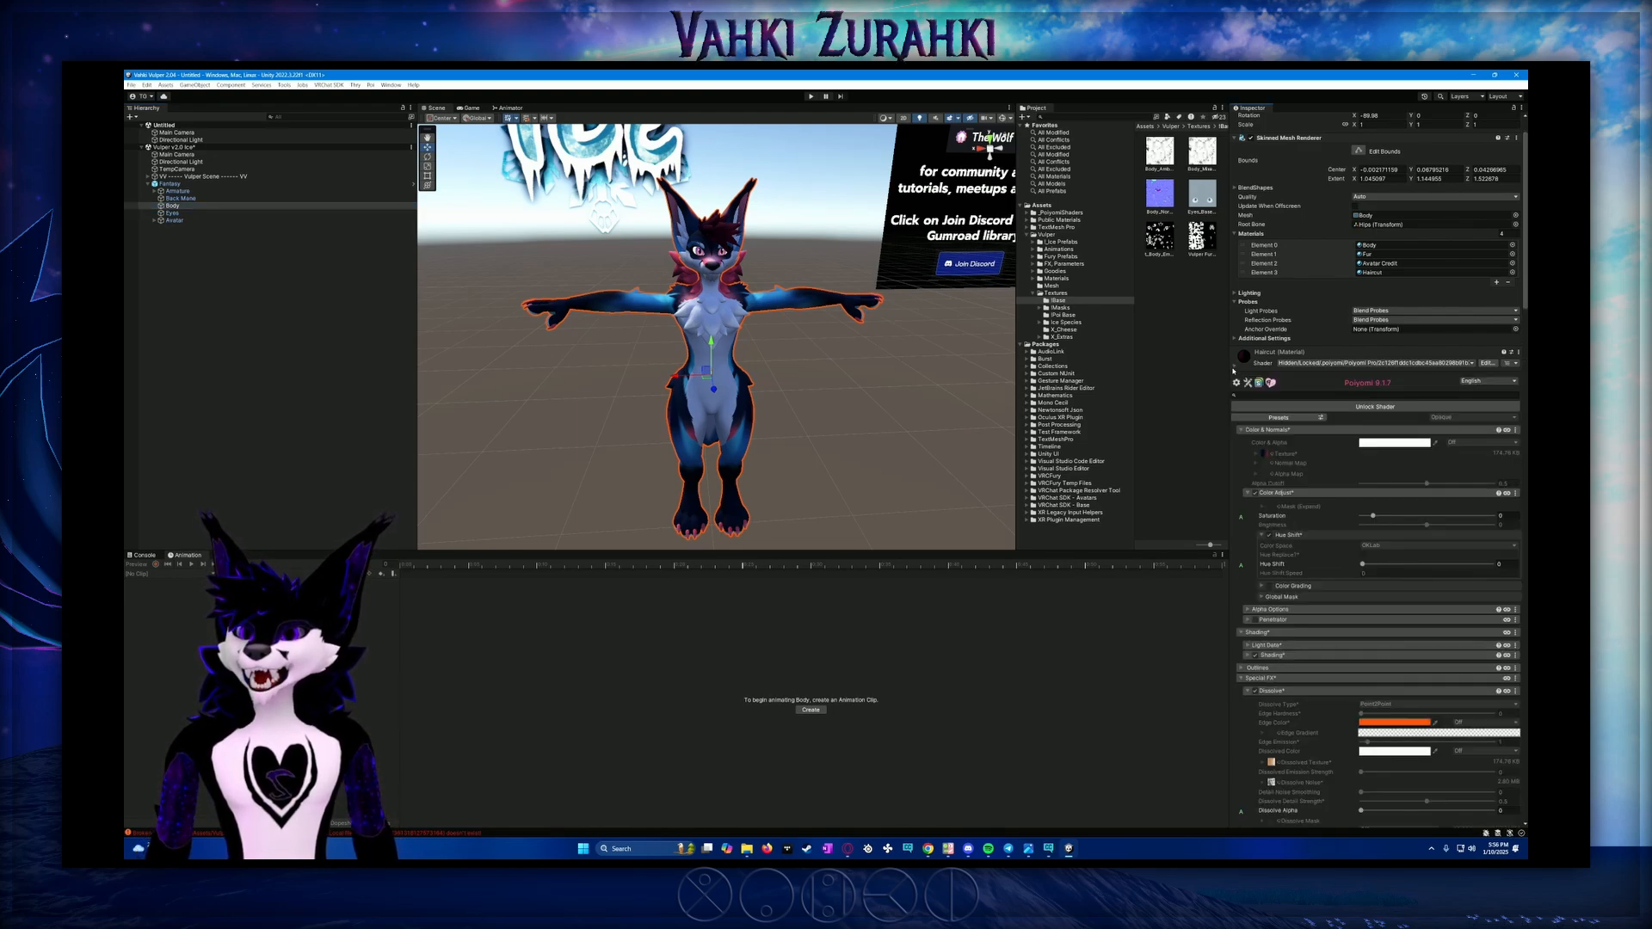
left_click(1303, 365)
left_click(1333, 401)
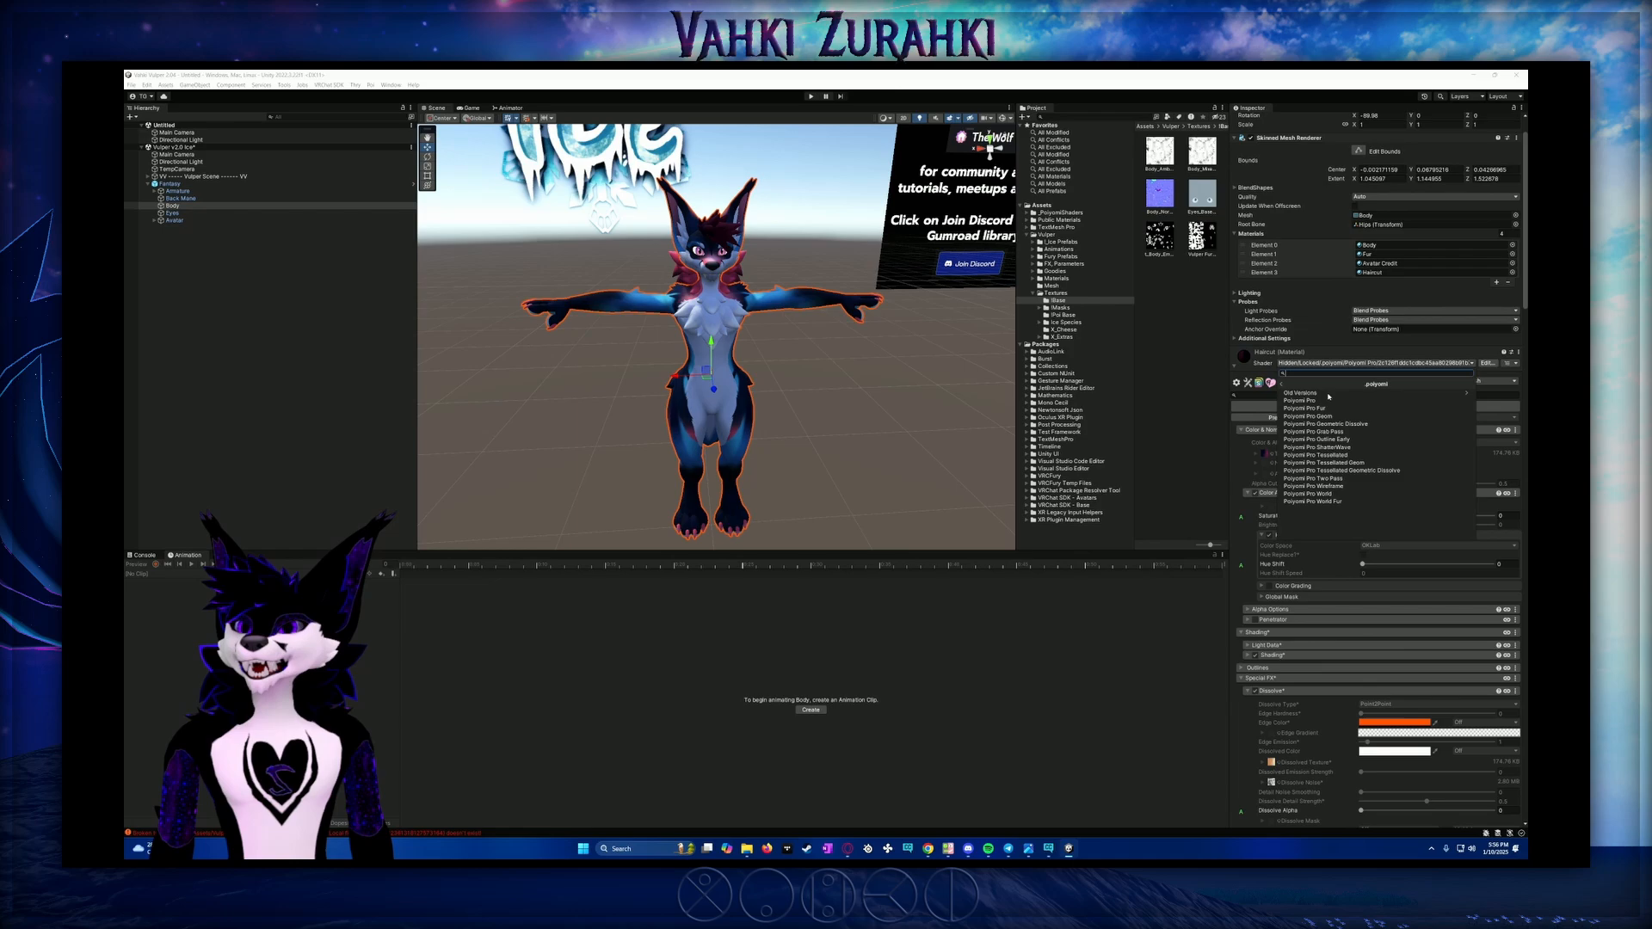
left_click(1333, 401)
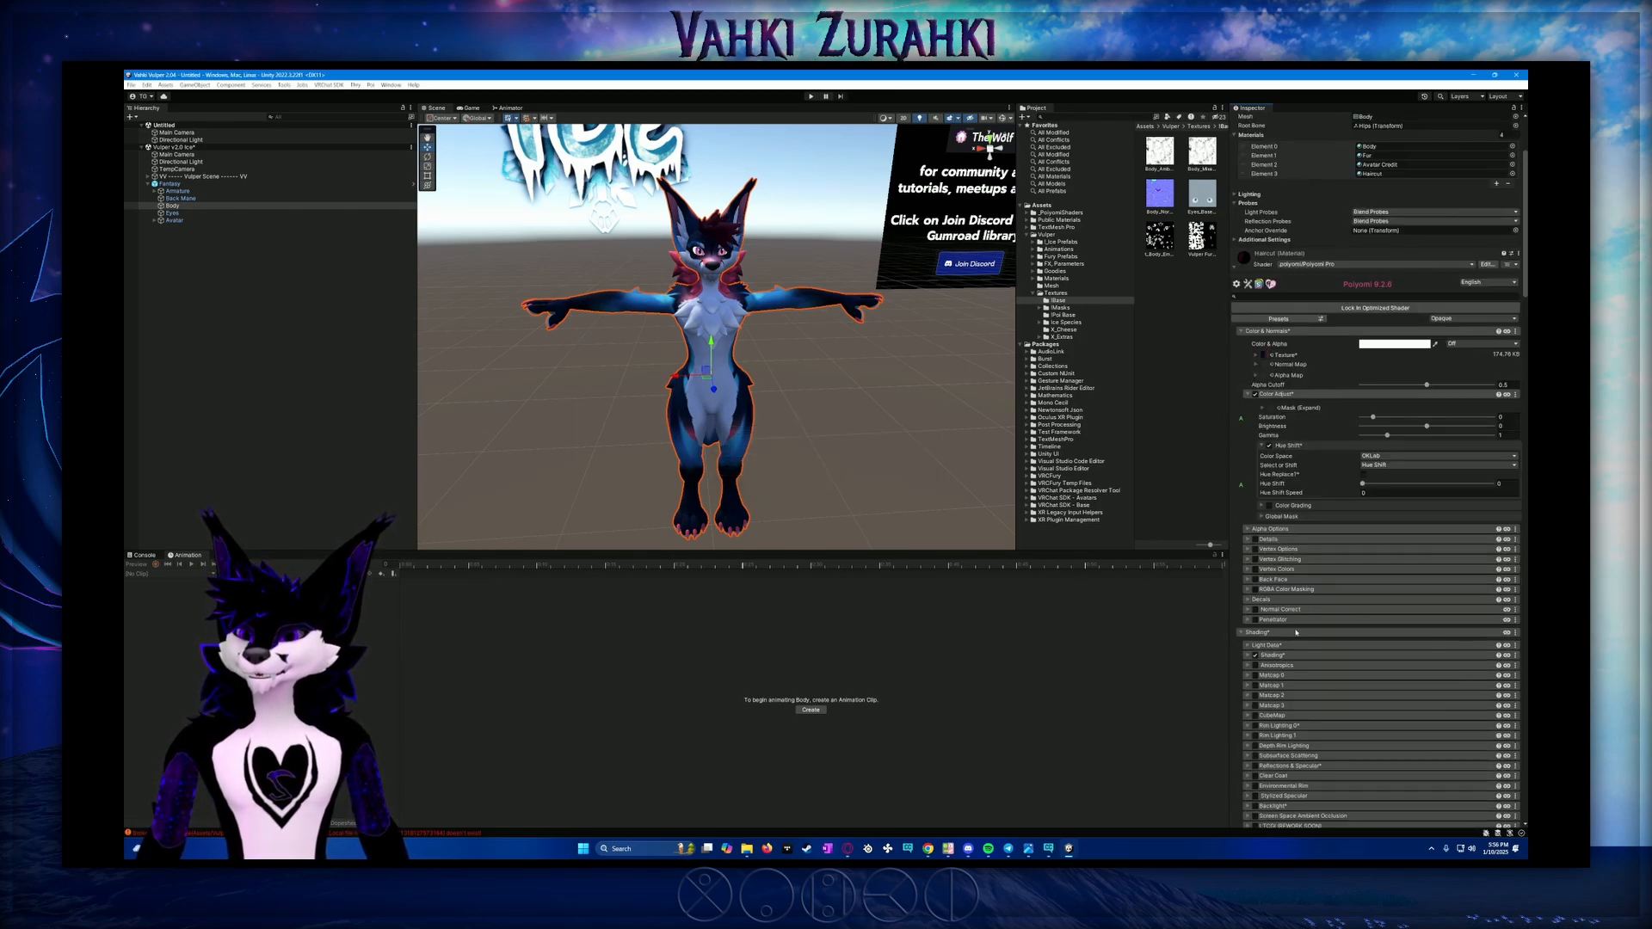
Expand the Haircut material's Shading settings and reset them to their defaults
scroll(1247, 590, "down", 4)
left_click(1249, 582)
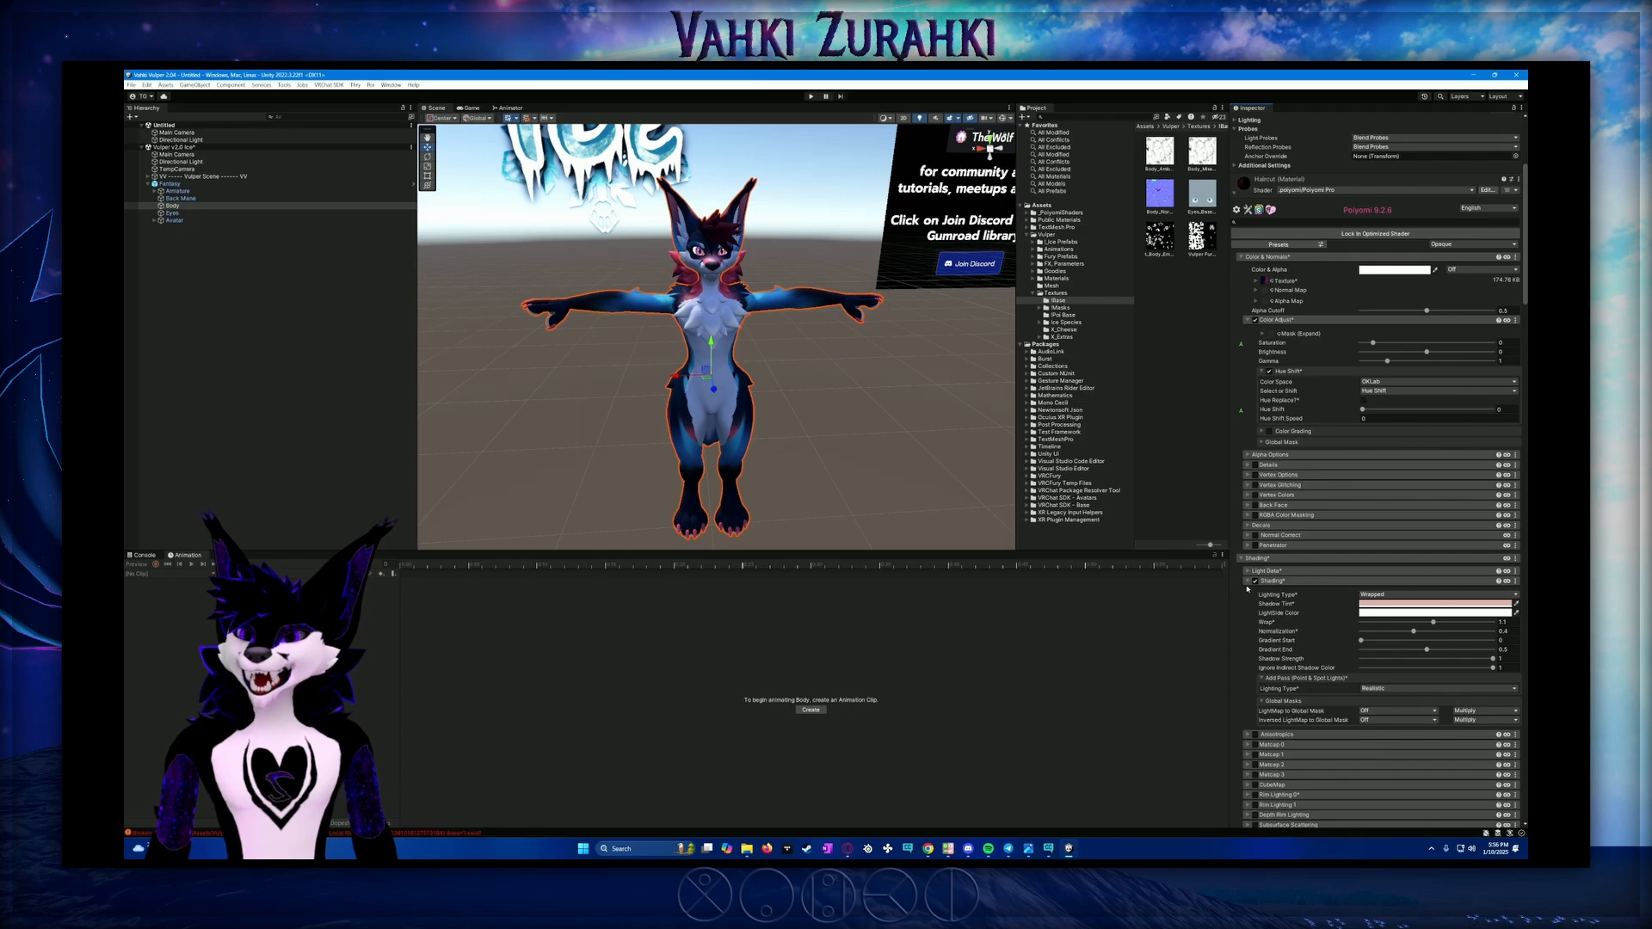
left_click(1516, 582)
left_click(1455, 597)
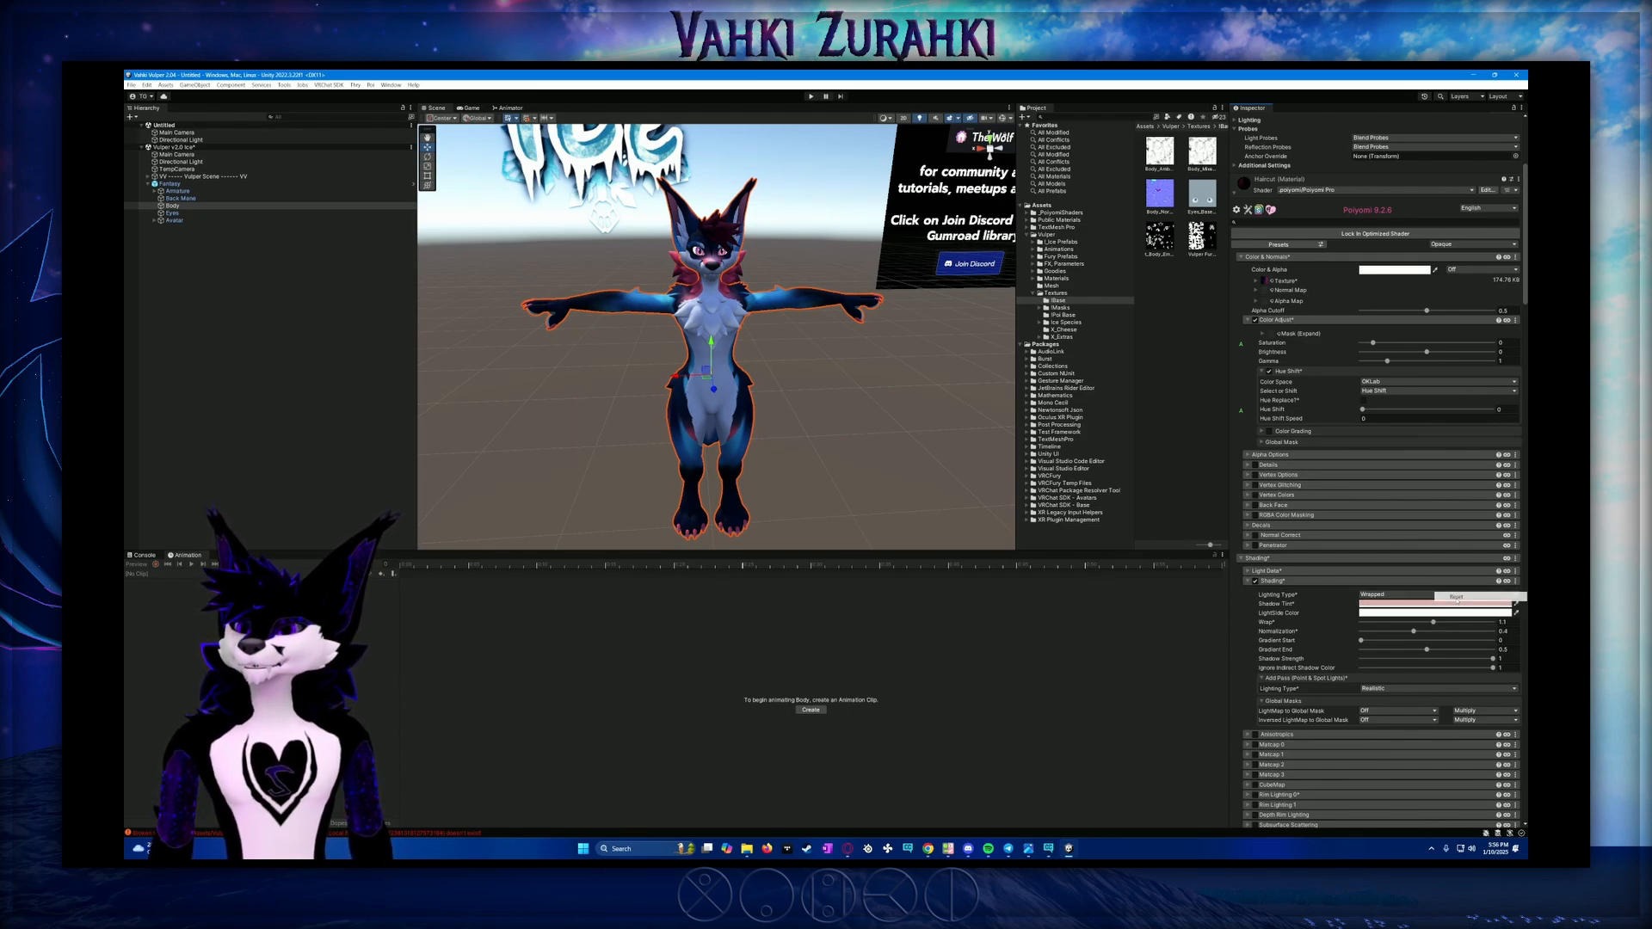
Set the Haircut material's Shading to the Wrapped lighting type with a Wrap of 0.69
left_click(1398, 595)
left_click(1387, 624)
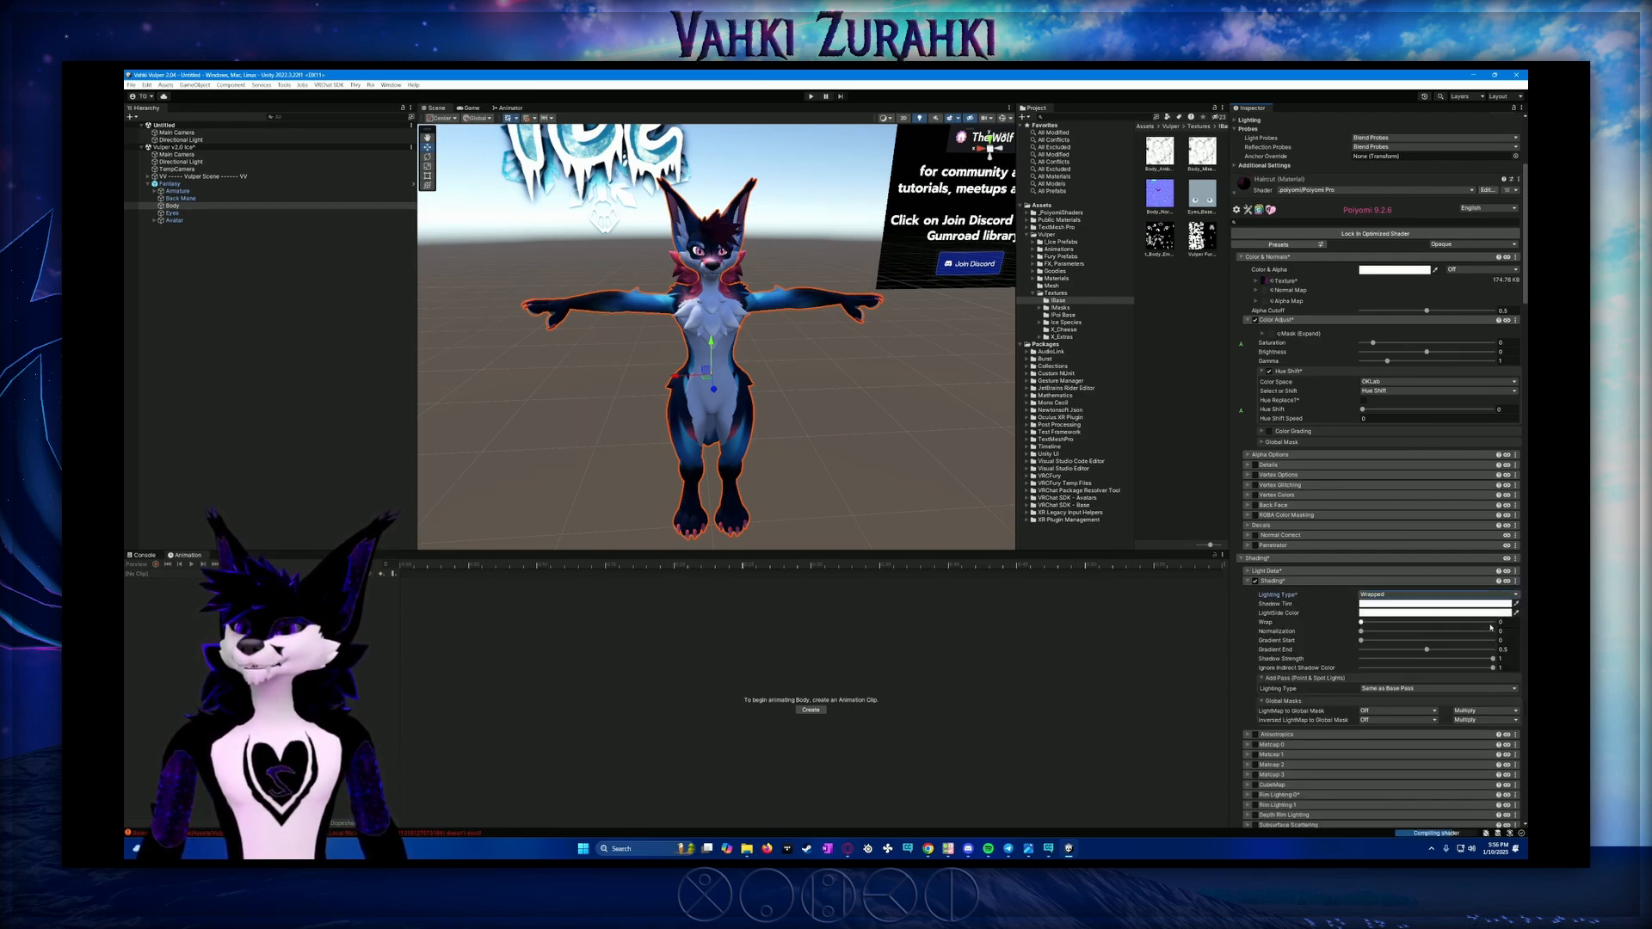
left_click(1500, 622)
type("0")
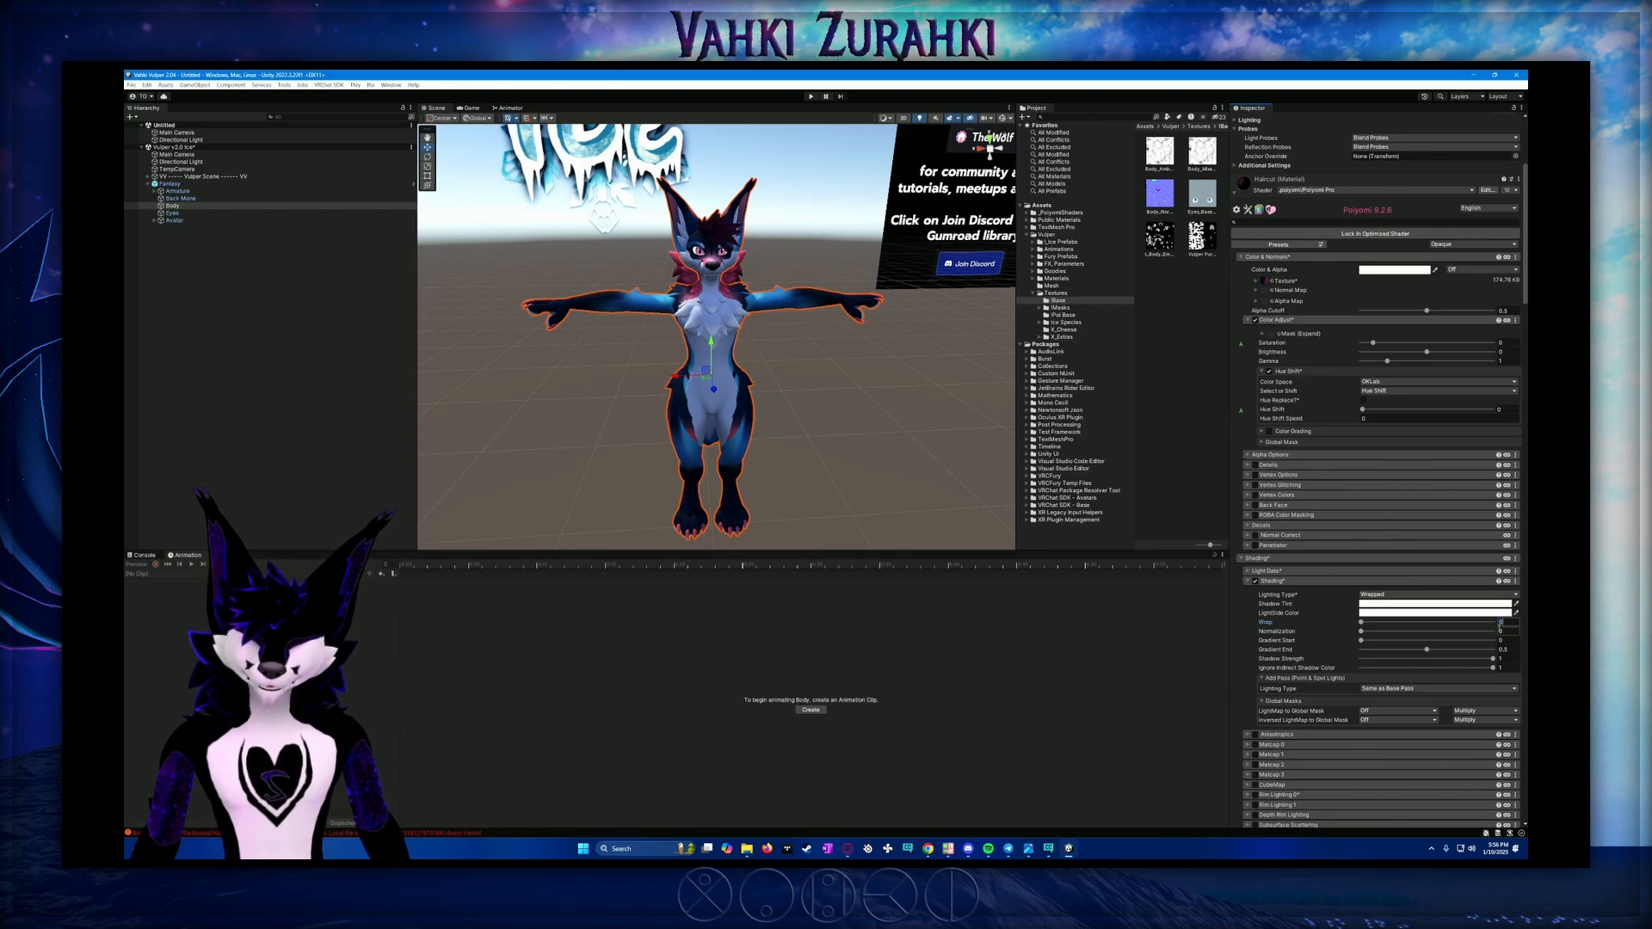
type(".69")
key("Return")
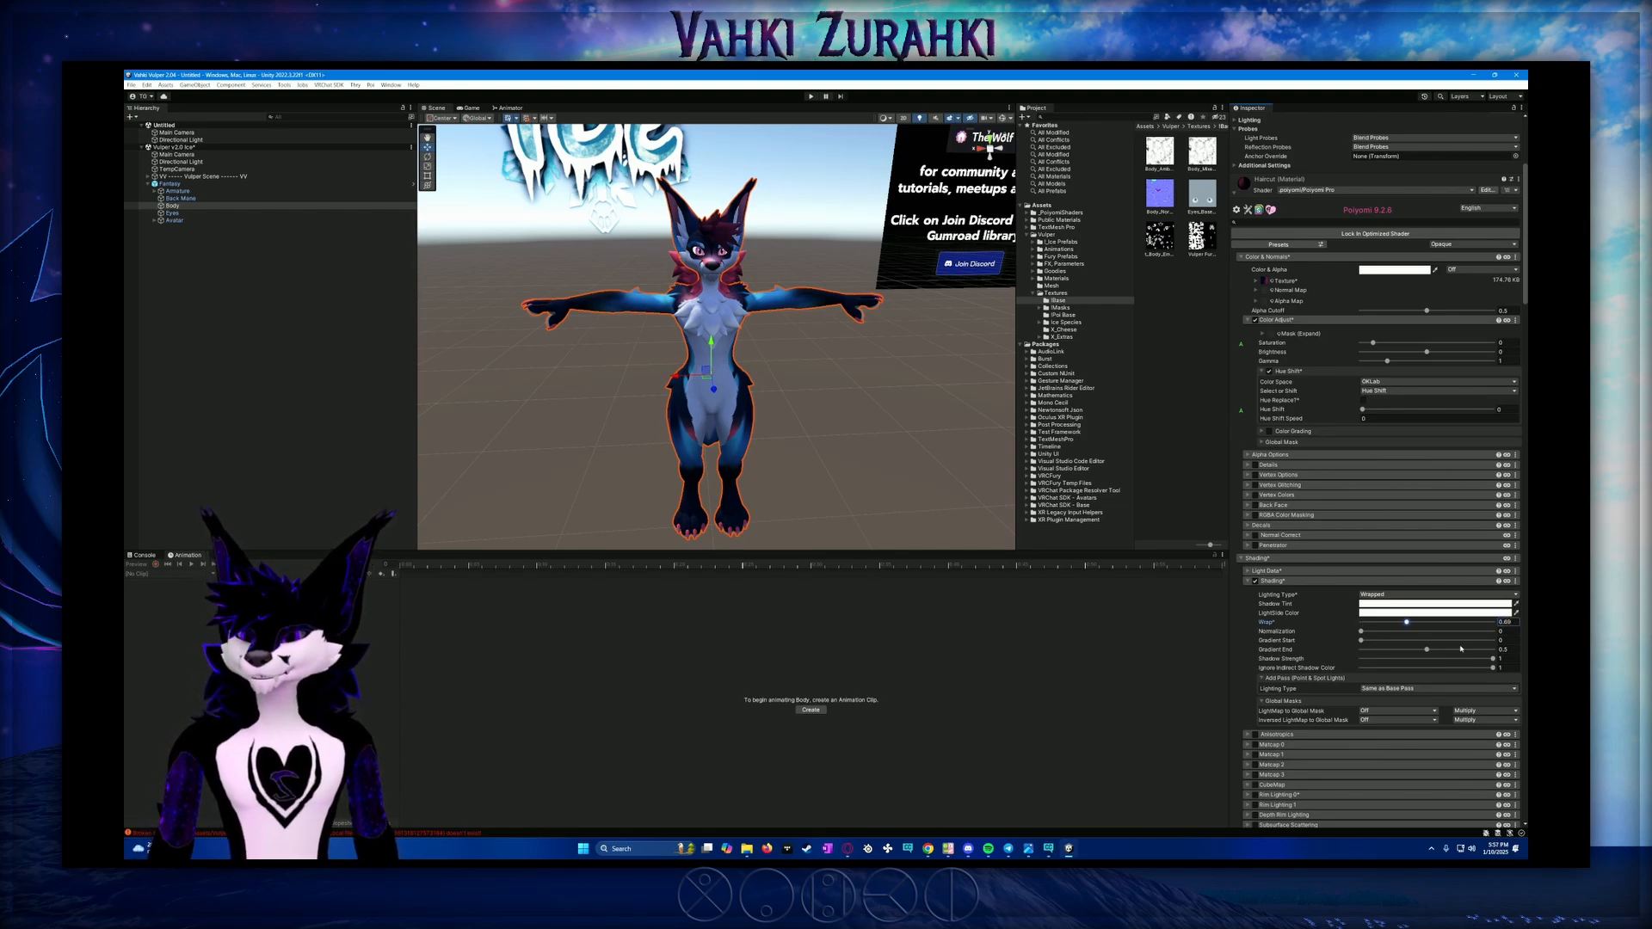
Enable Matcap 0 on the Haircut material, paste the copied matcap settings including the texture, and review the avatar
scroll(1297, 680, "down", 2)
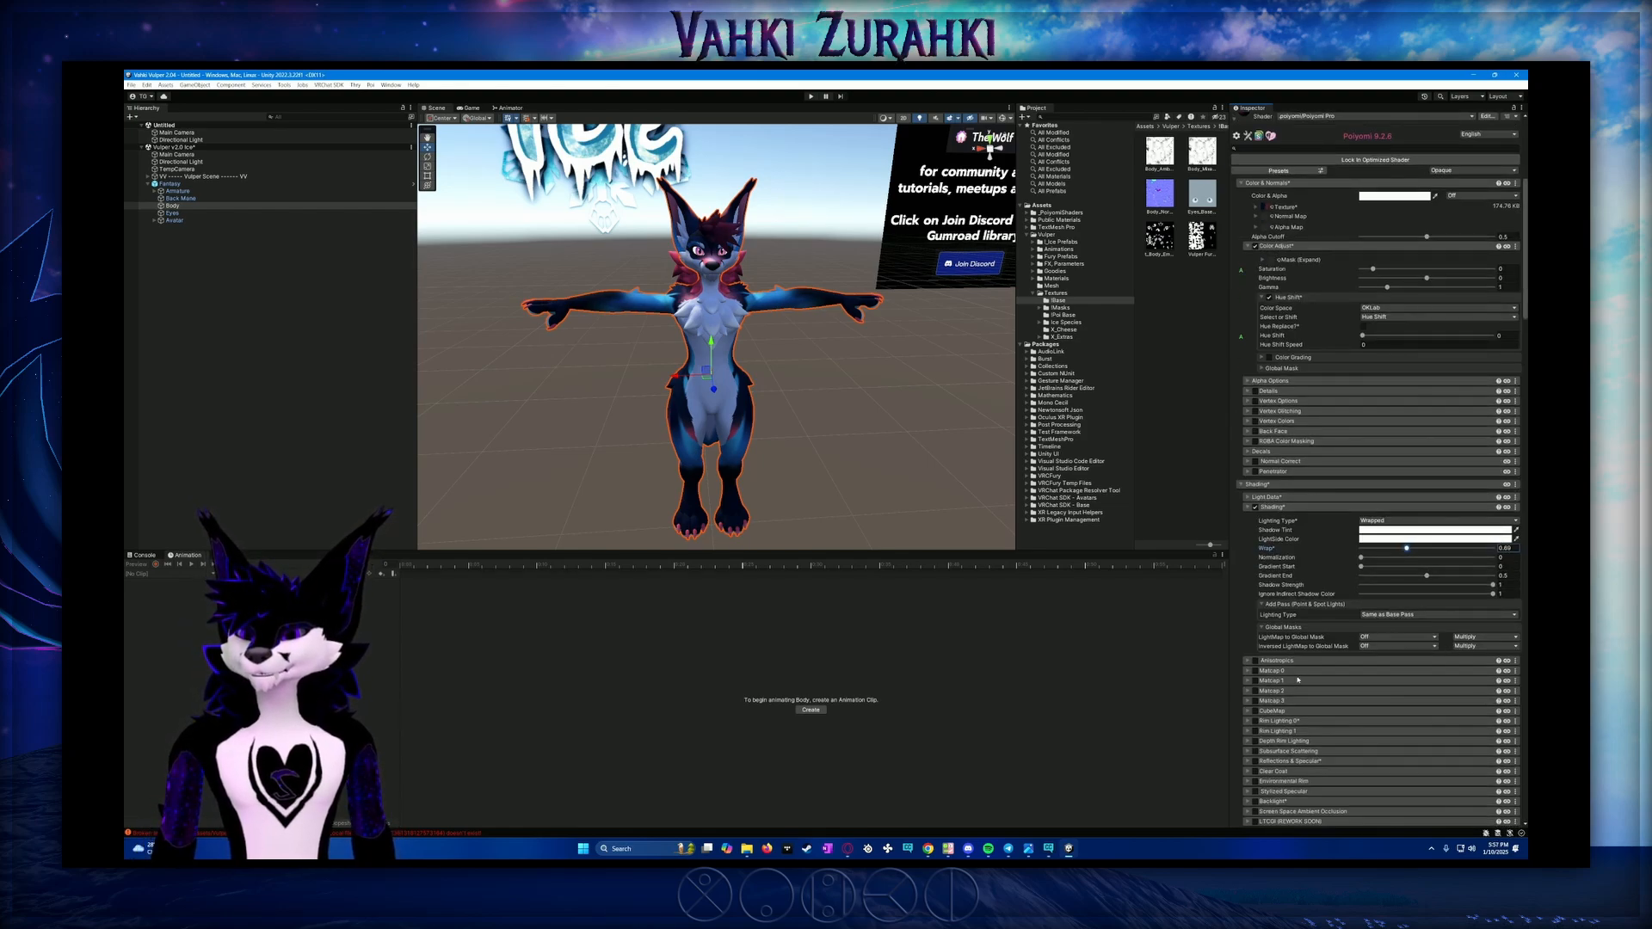
left_click(1255, 671)
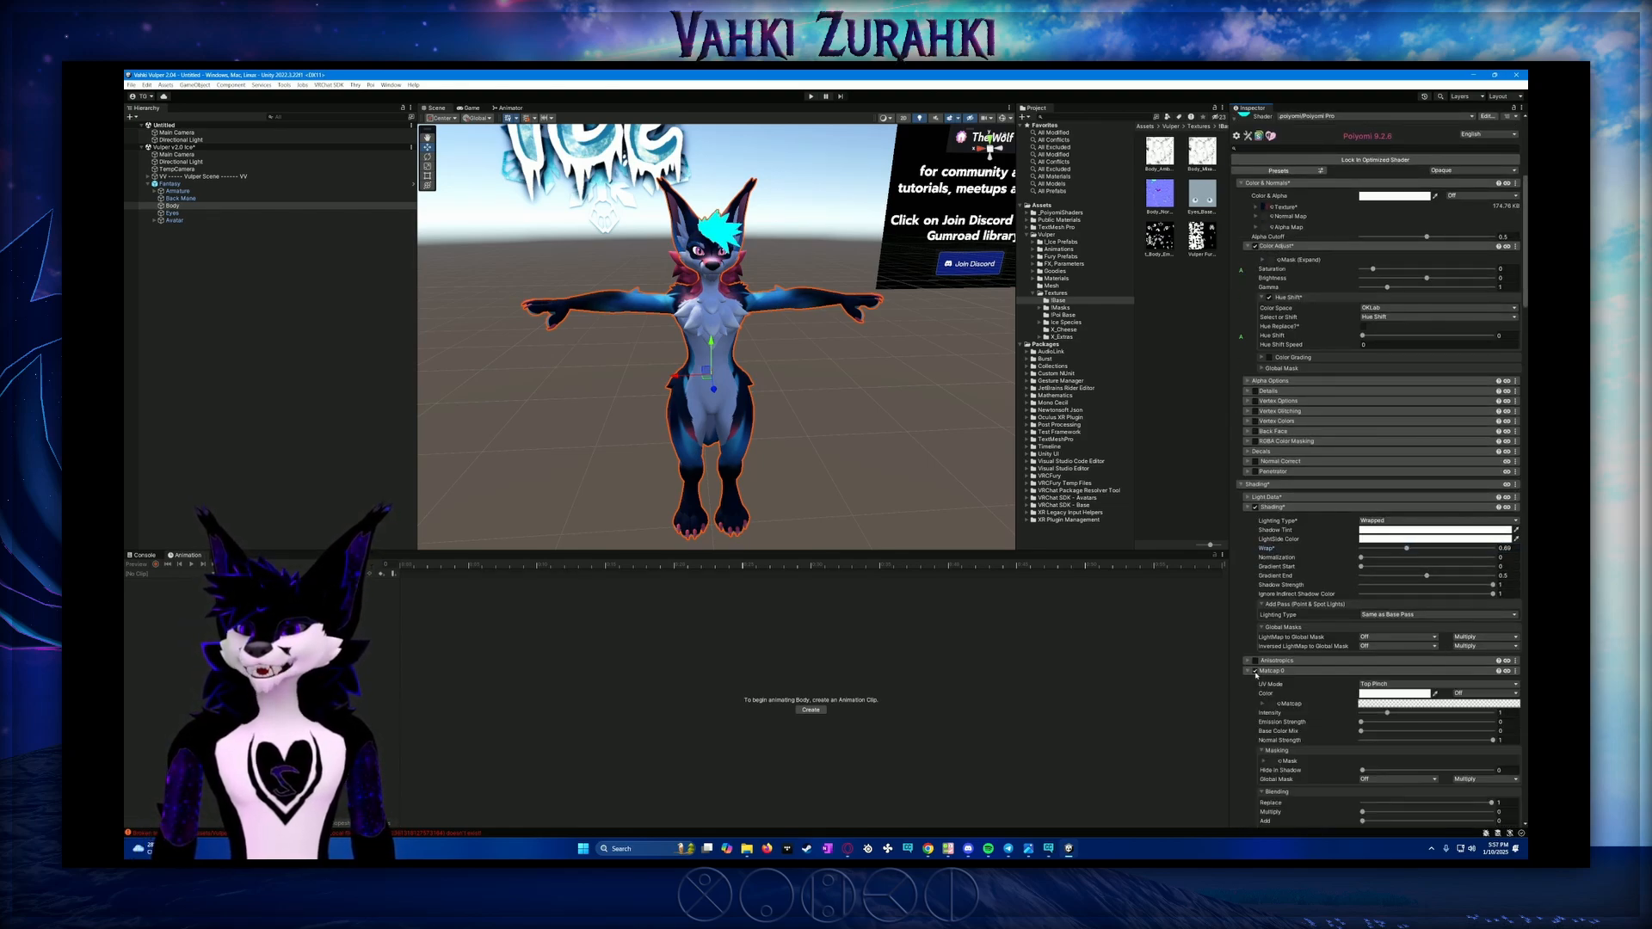
left_click(1516, 671)
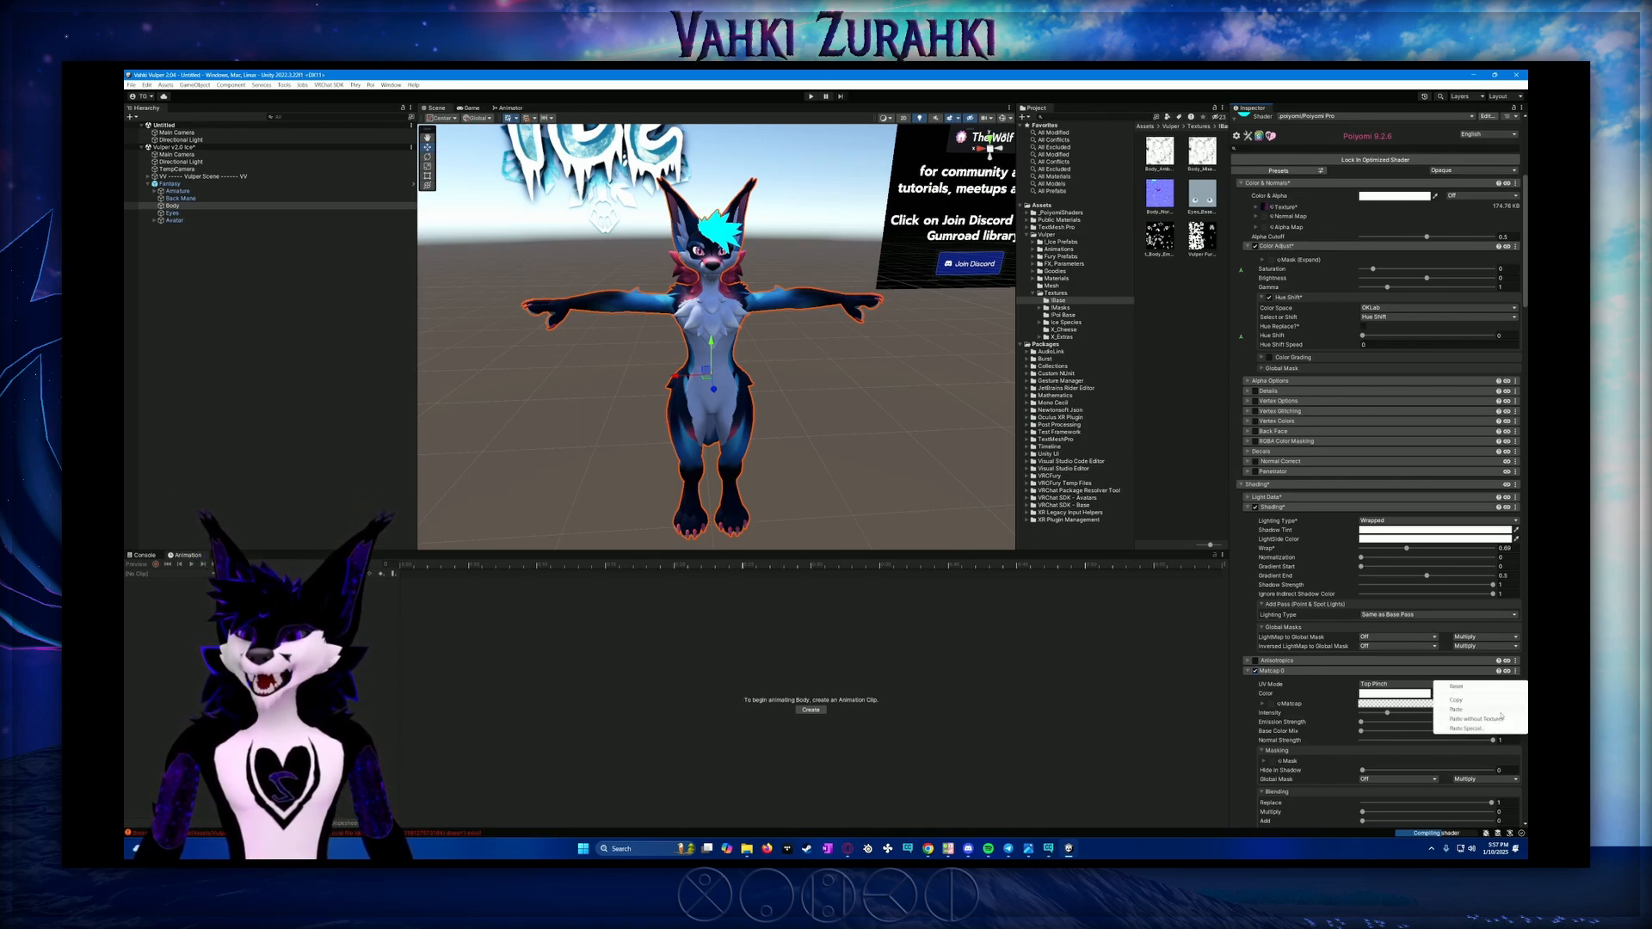
left_click(1497, 710)
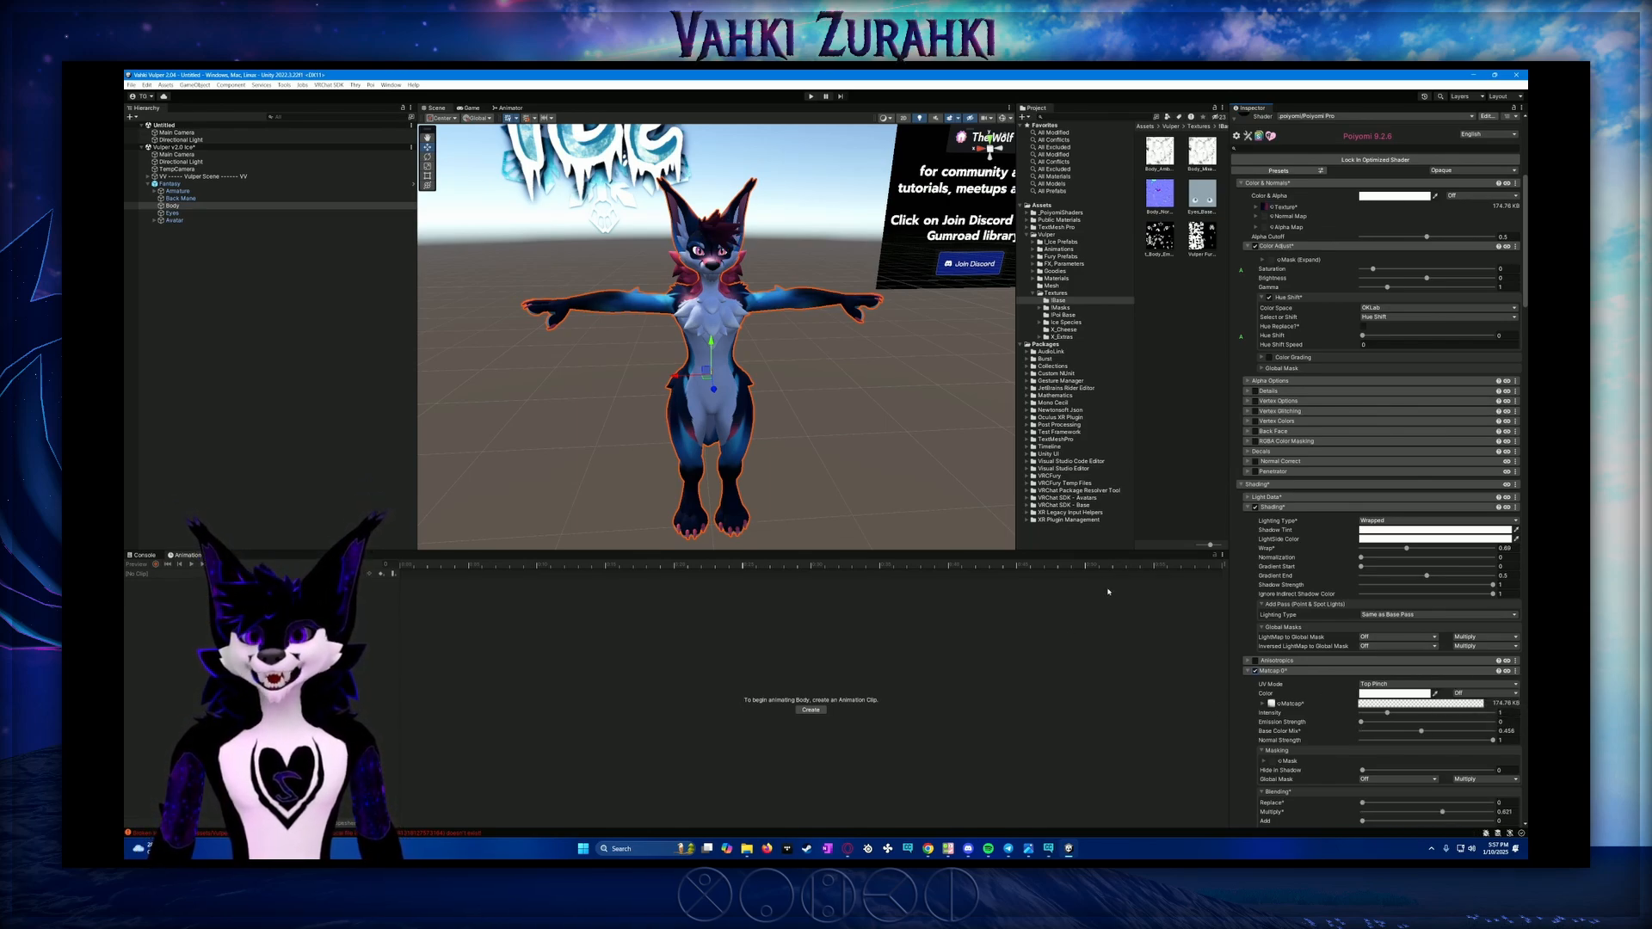
left_click_drag(676, 475, 839, 443, "alt")
scroll(1269, 551, "down", 10)
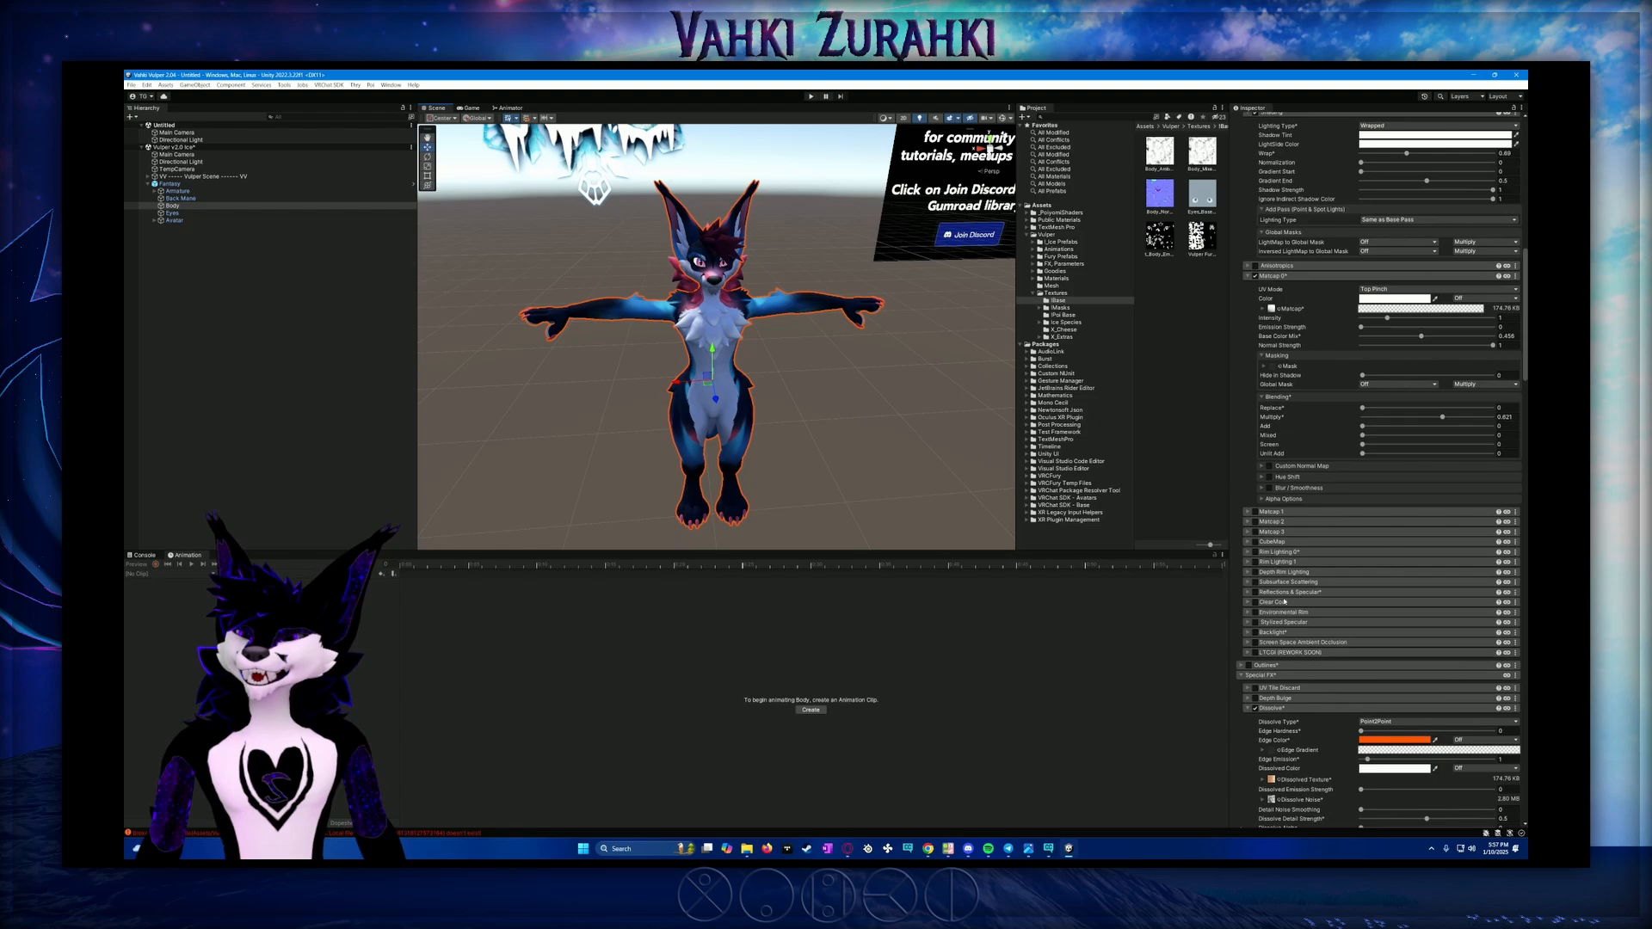
Collapse the Haircut material's settings on the Body mesh
scroll(1284, 602, "down", 7)
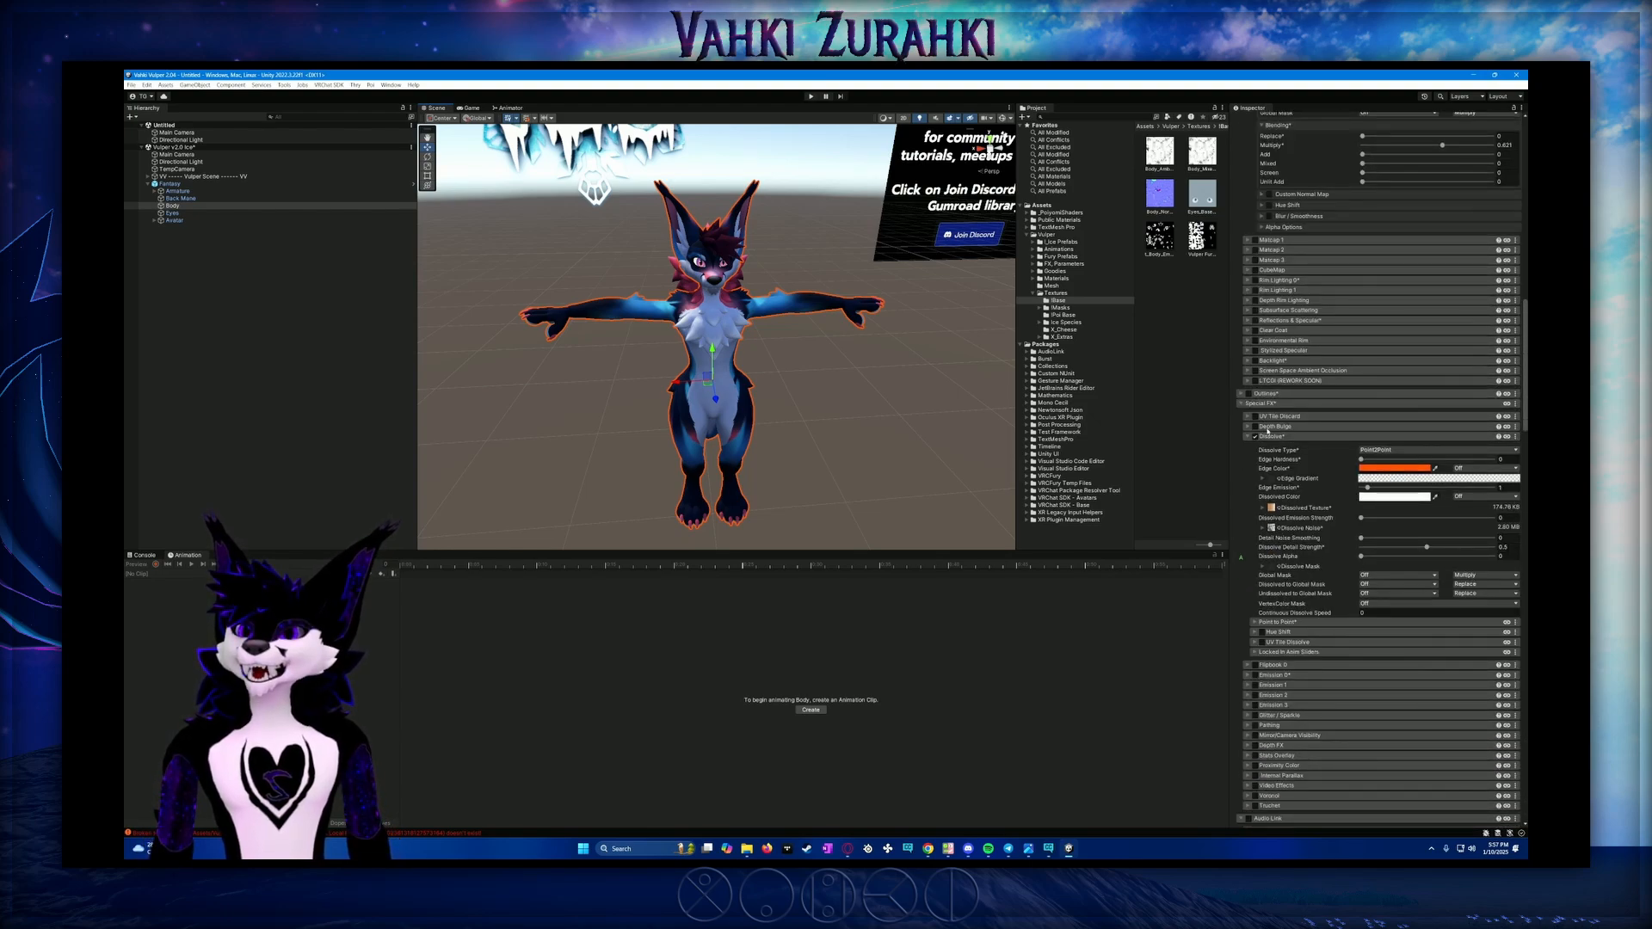
scroll(1267, 432, "up", 20)
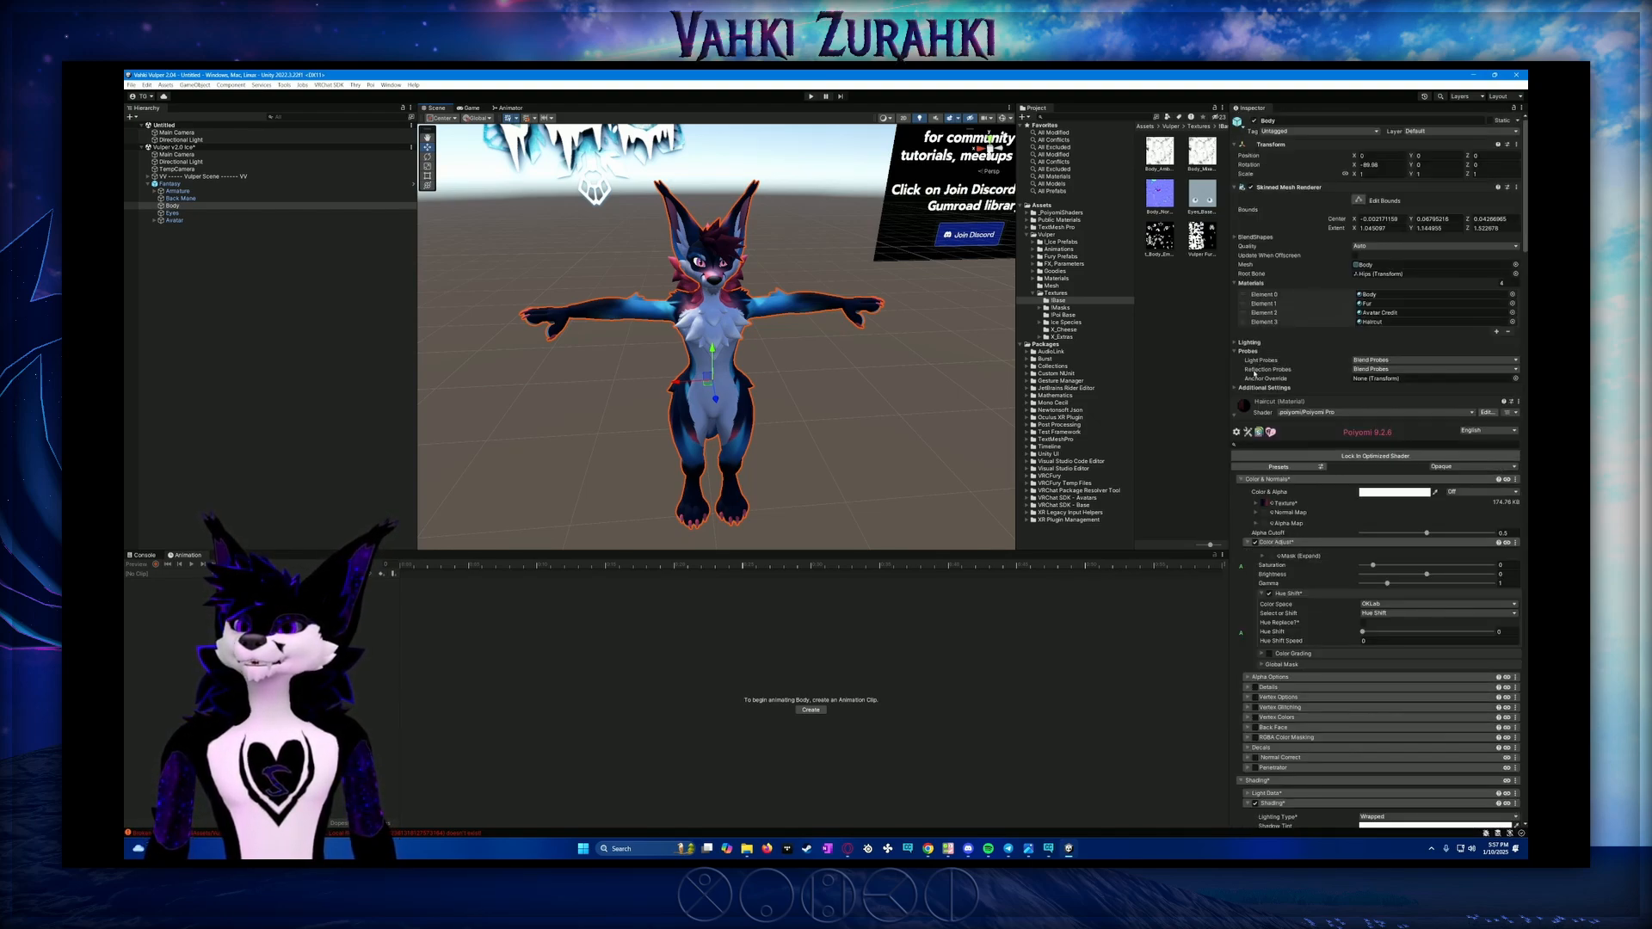
left_click(1236, 419)
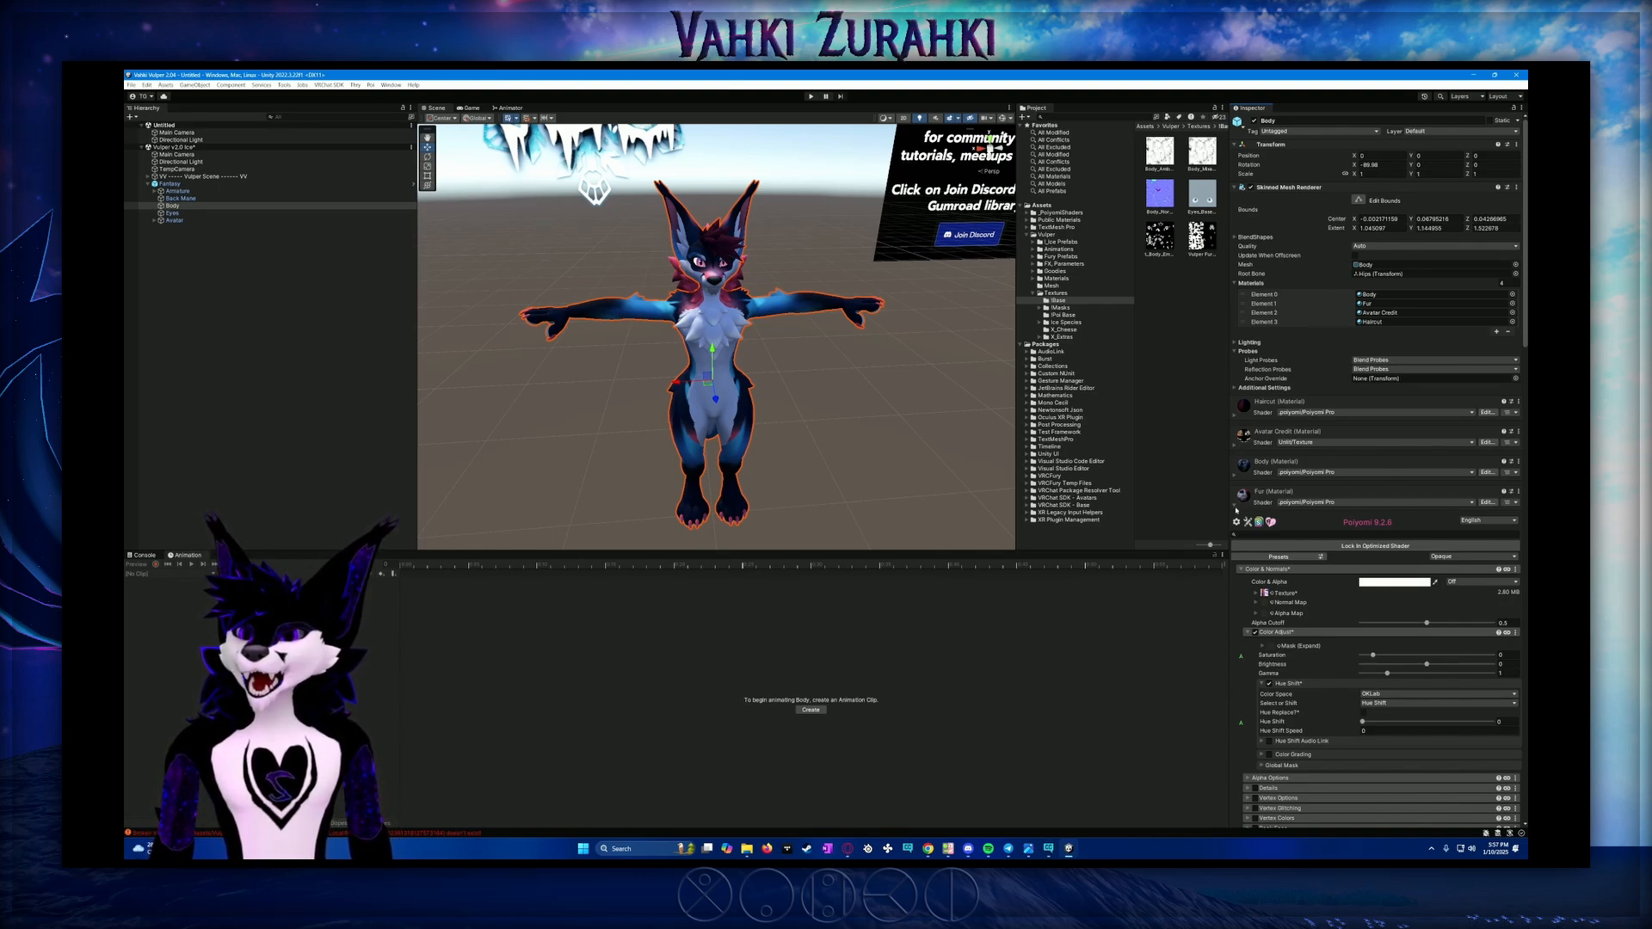
Check which material Back Mane uses, locate it in the project, and compare it with the Body mesh's materials
left_click(297, 199)
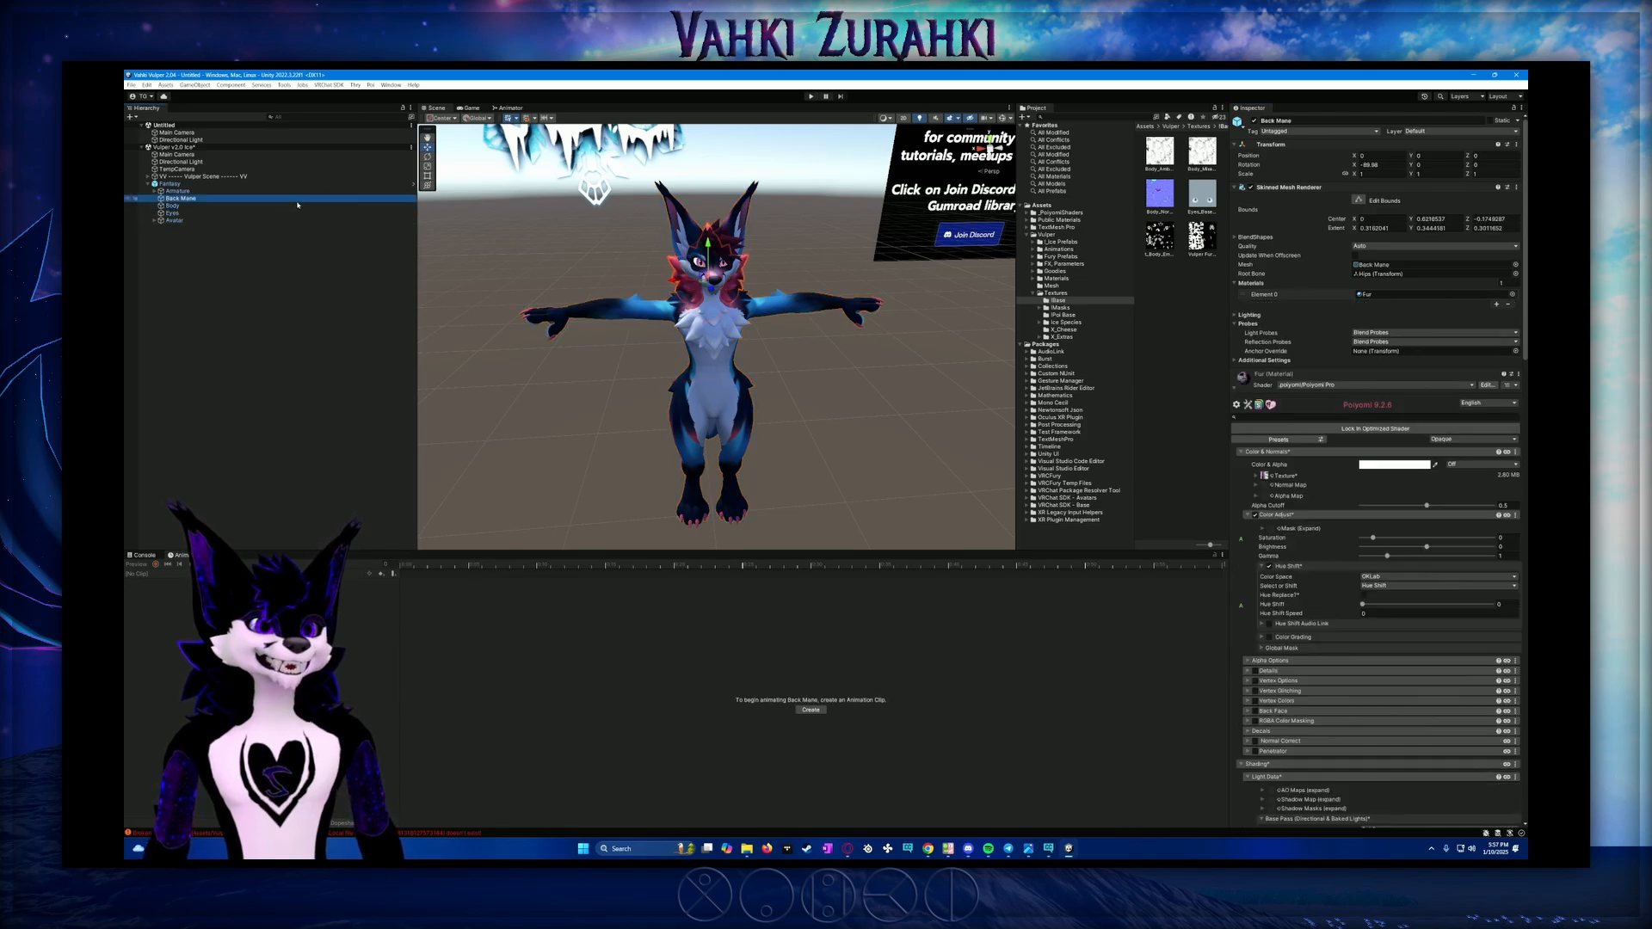
left_click(1378, 295)
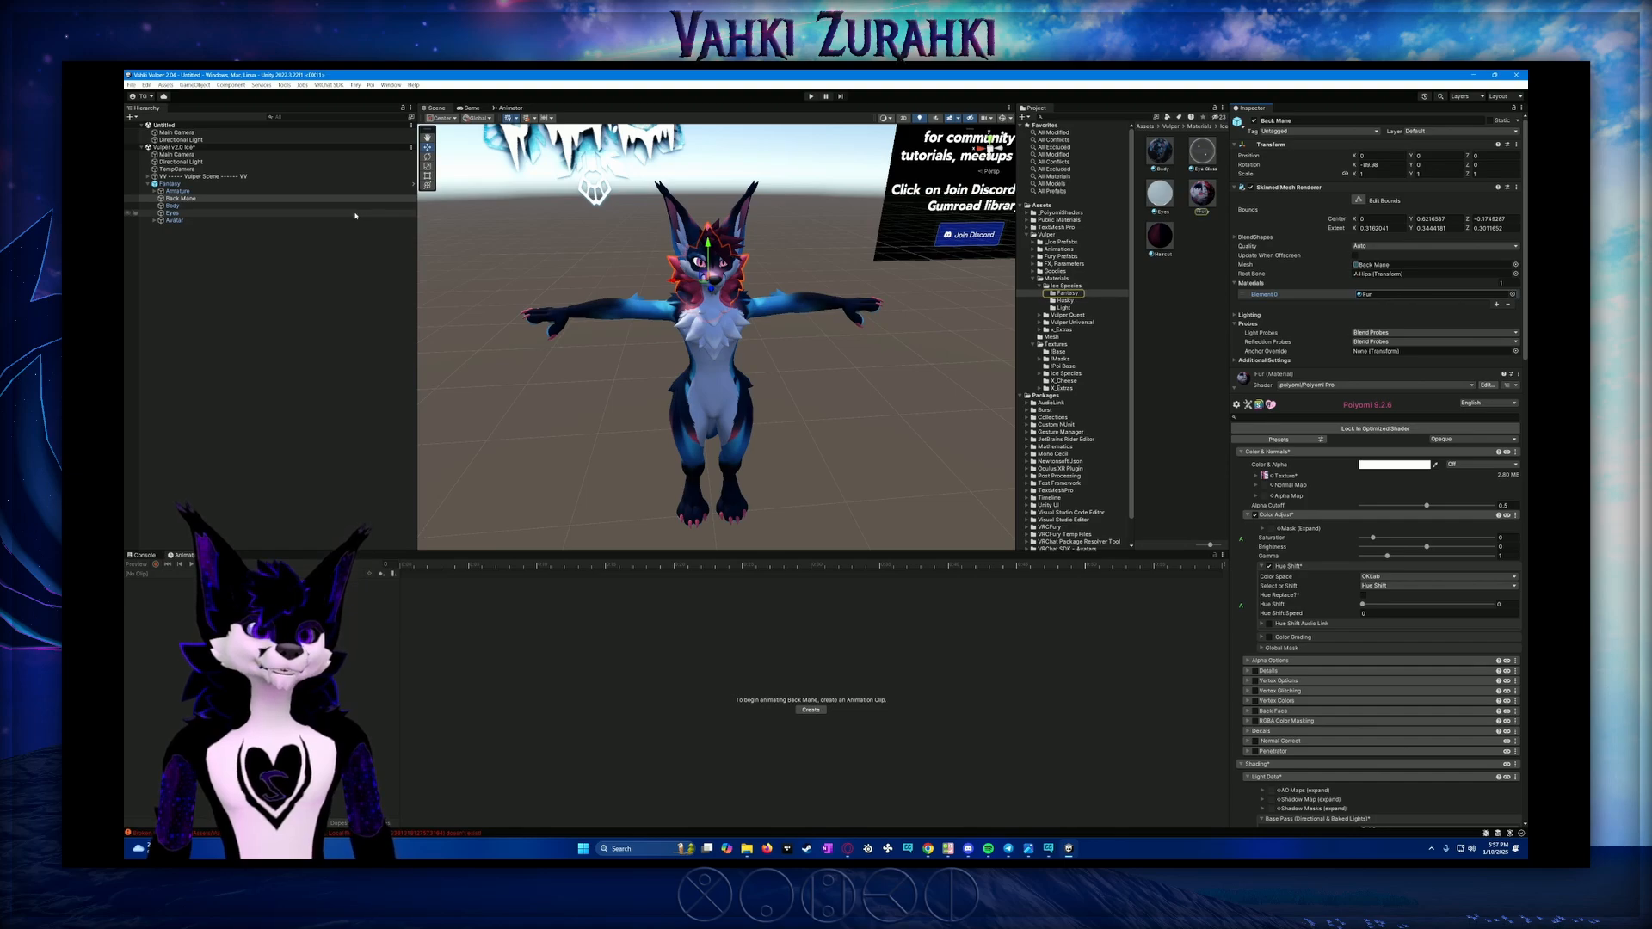
left_click(351, 209)
scroll(1398, 399, "down", 3)
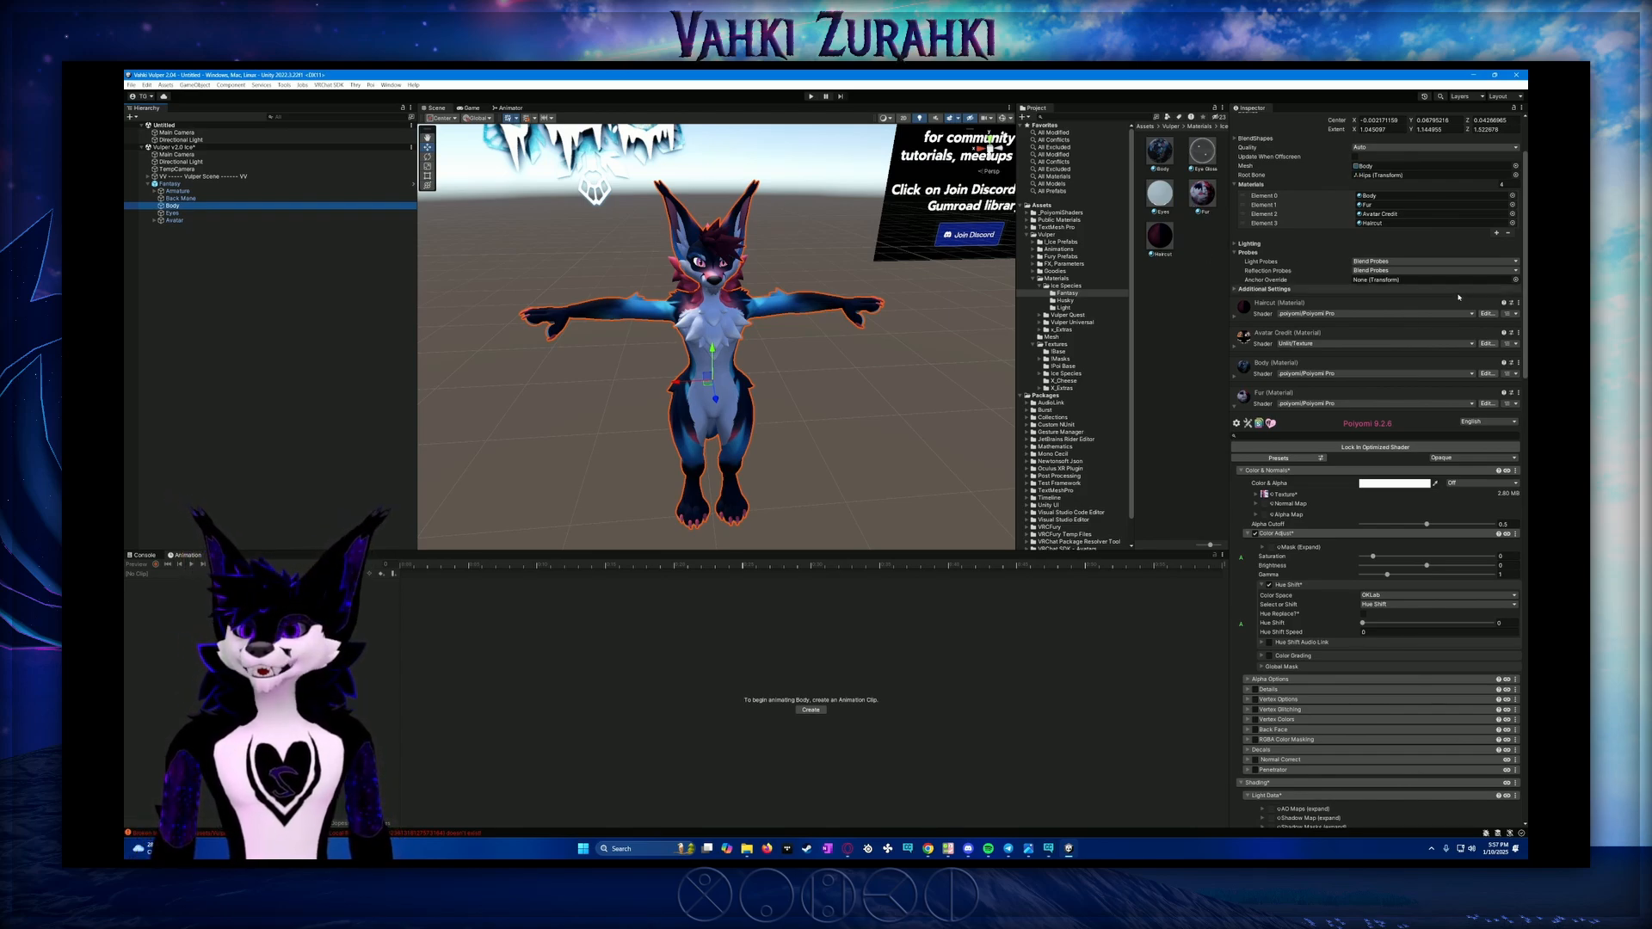
left_click(181, 197)
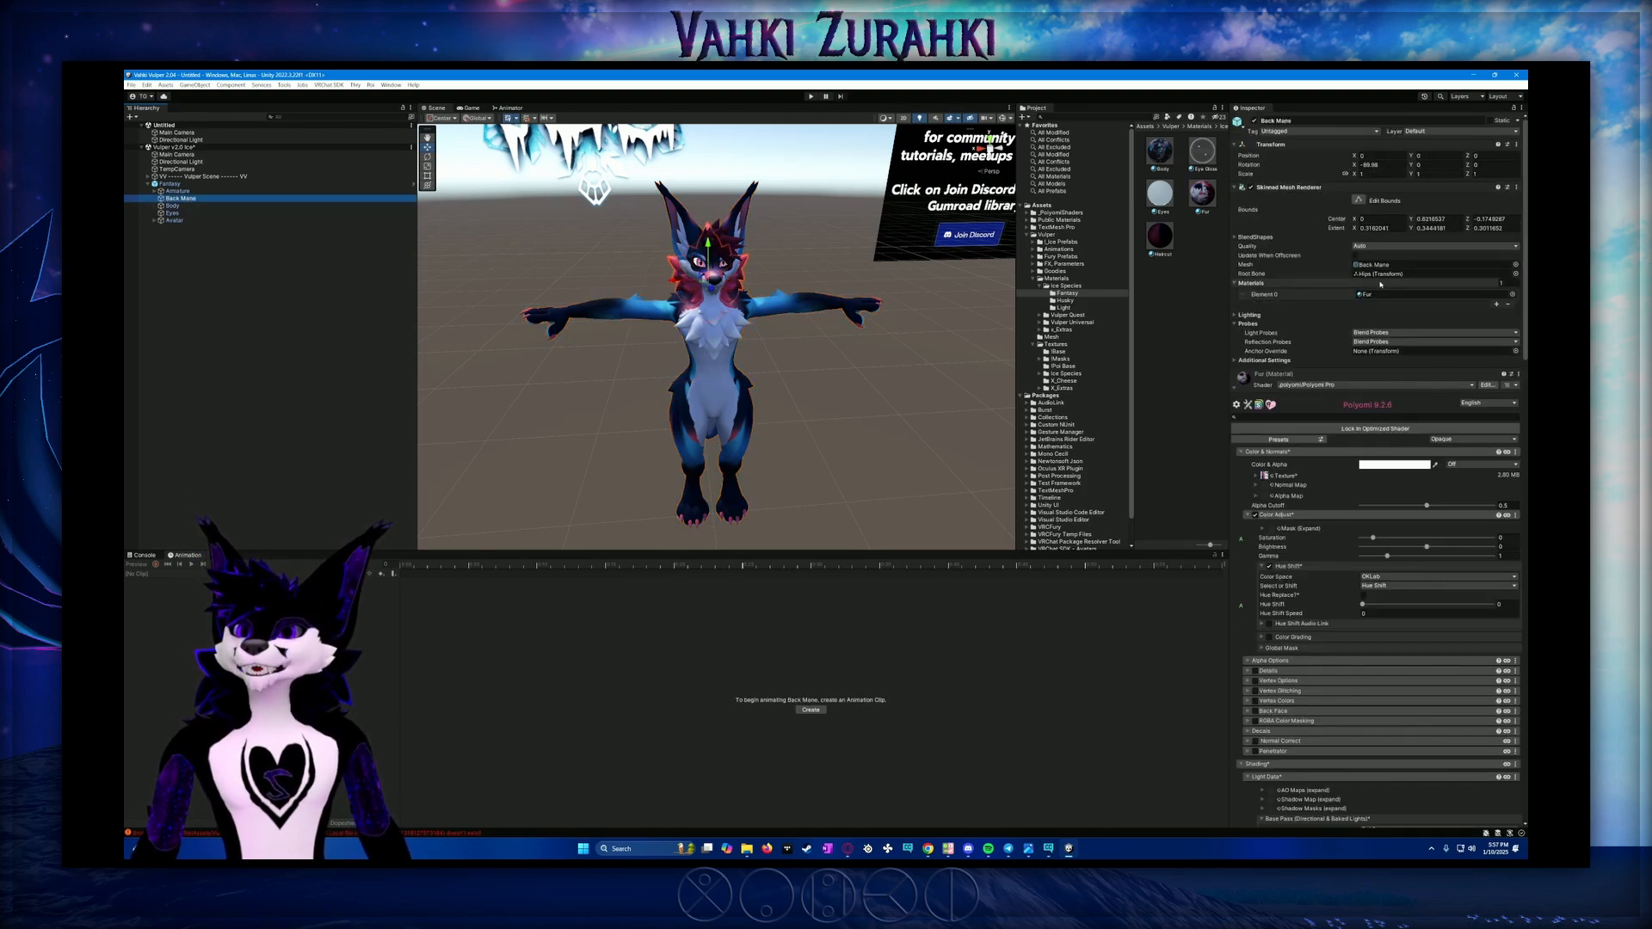
Select the Eyes mesh, expand its Eyes material, and switch that material to the Poiyomi Pro shader
key("Down")
key("Down")
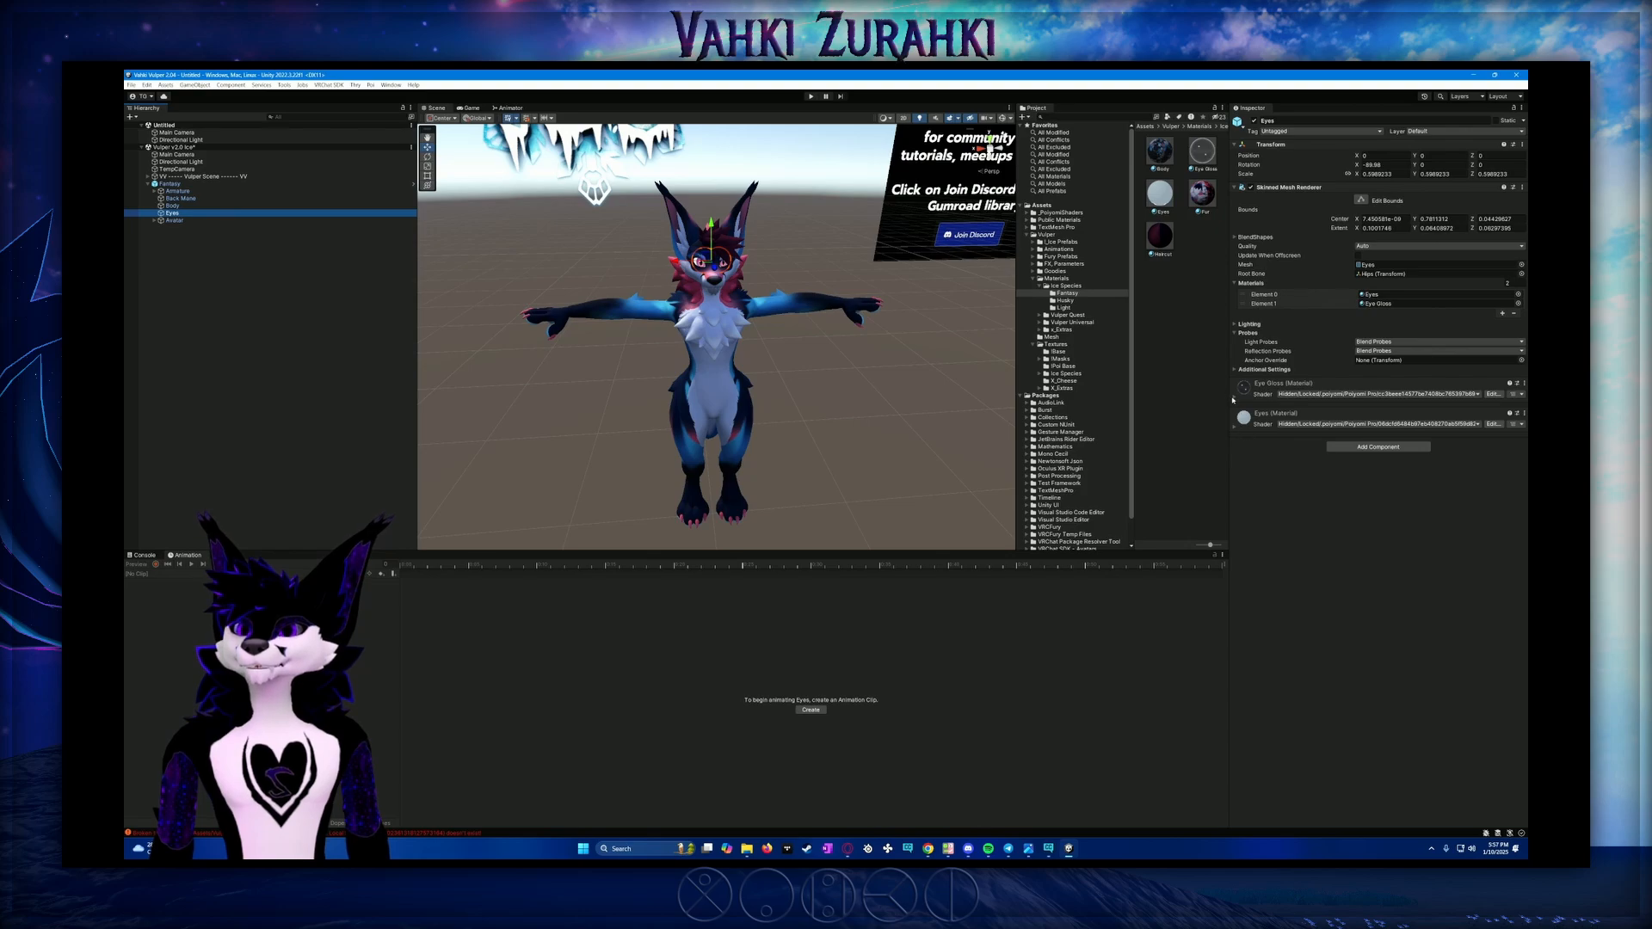
left_click(1235, 428)
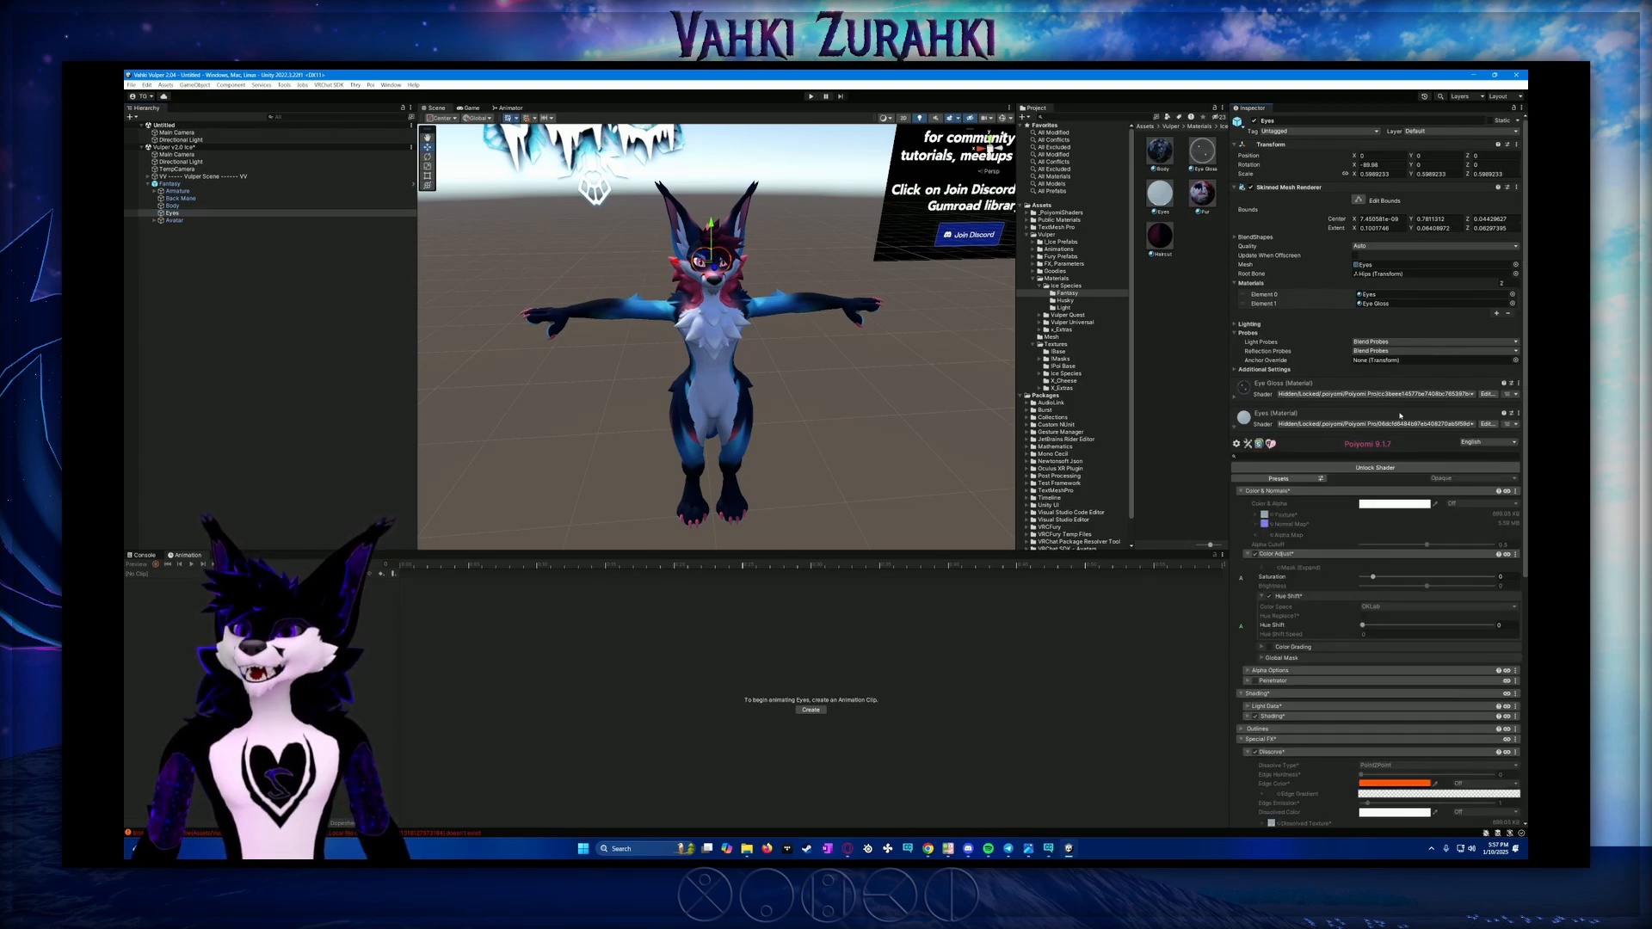
left_click(1404, 423)
left_click(1319, 464)
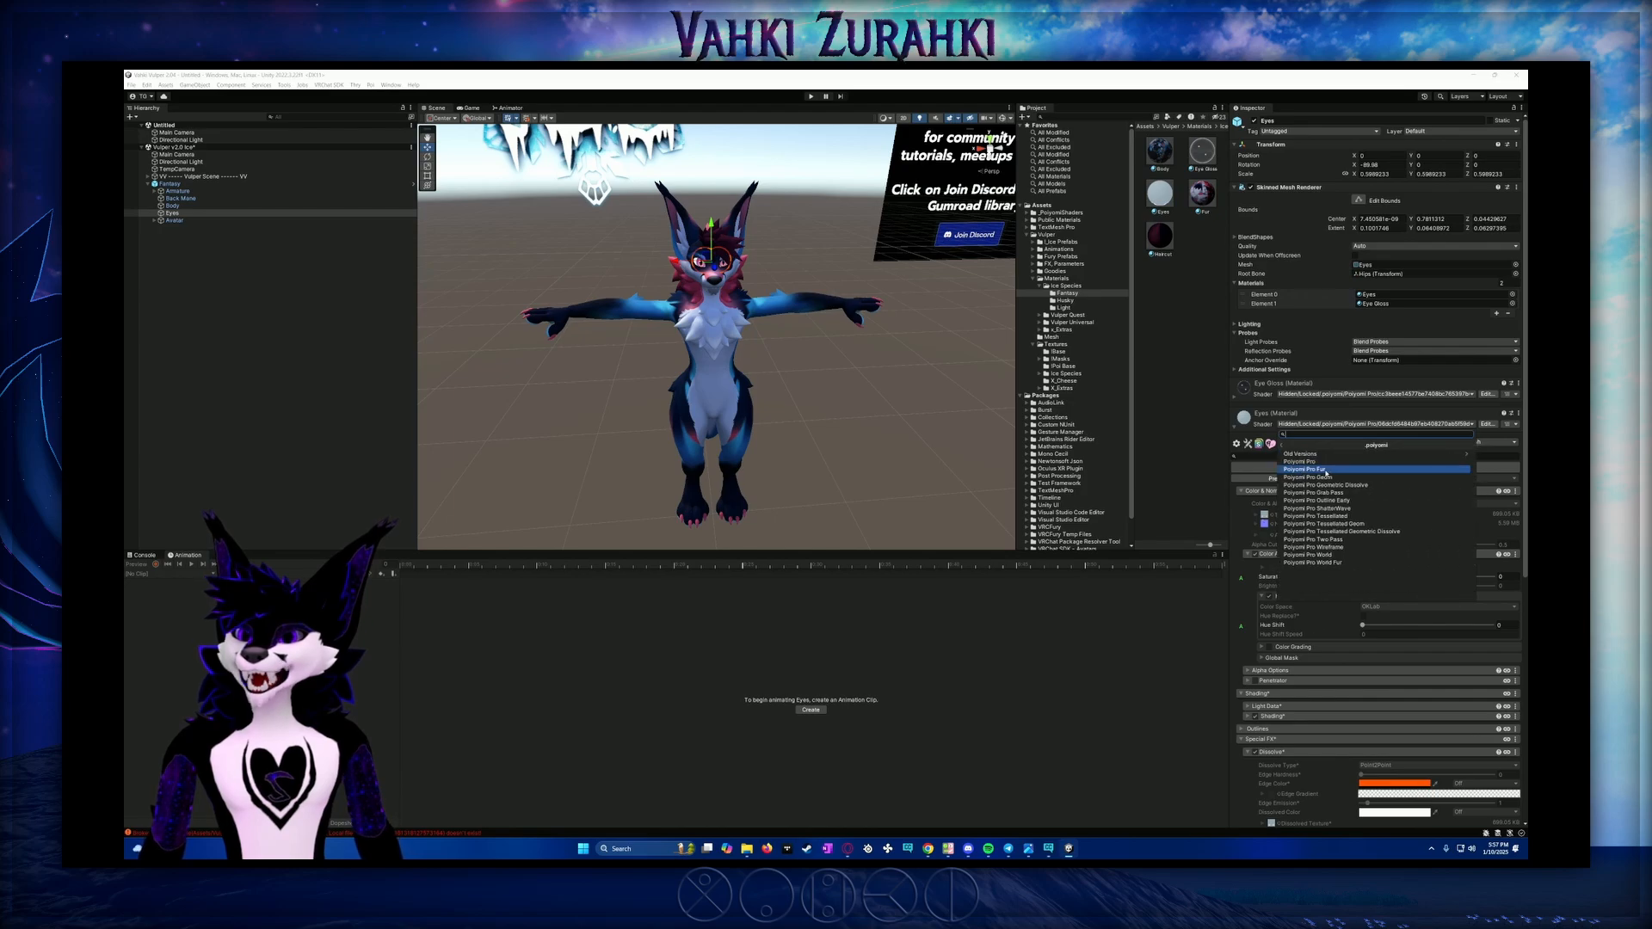
left_click(1319, 463)
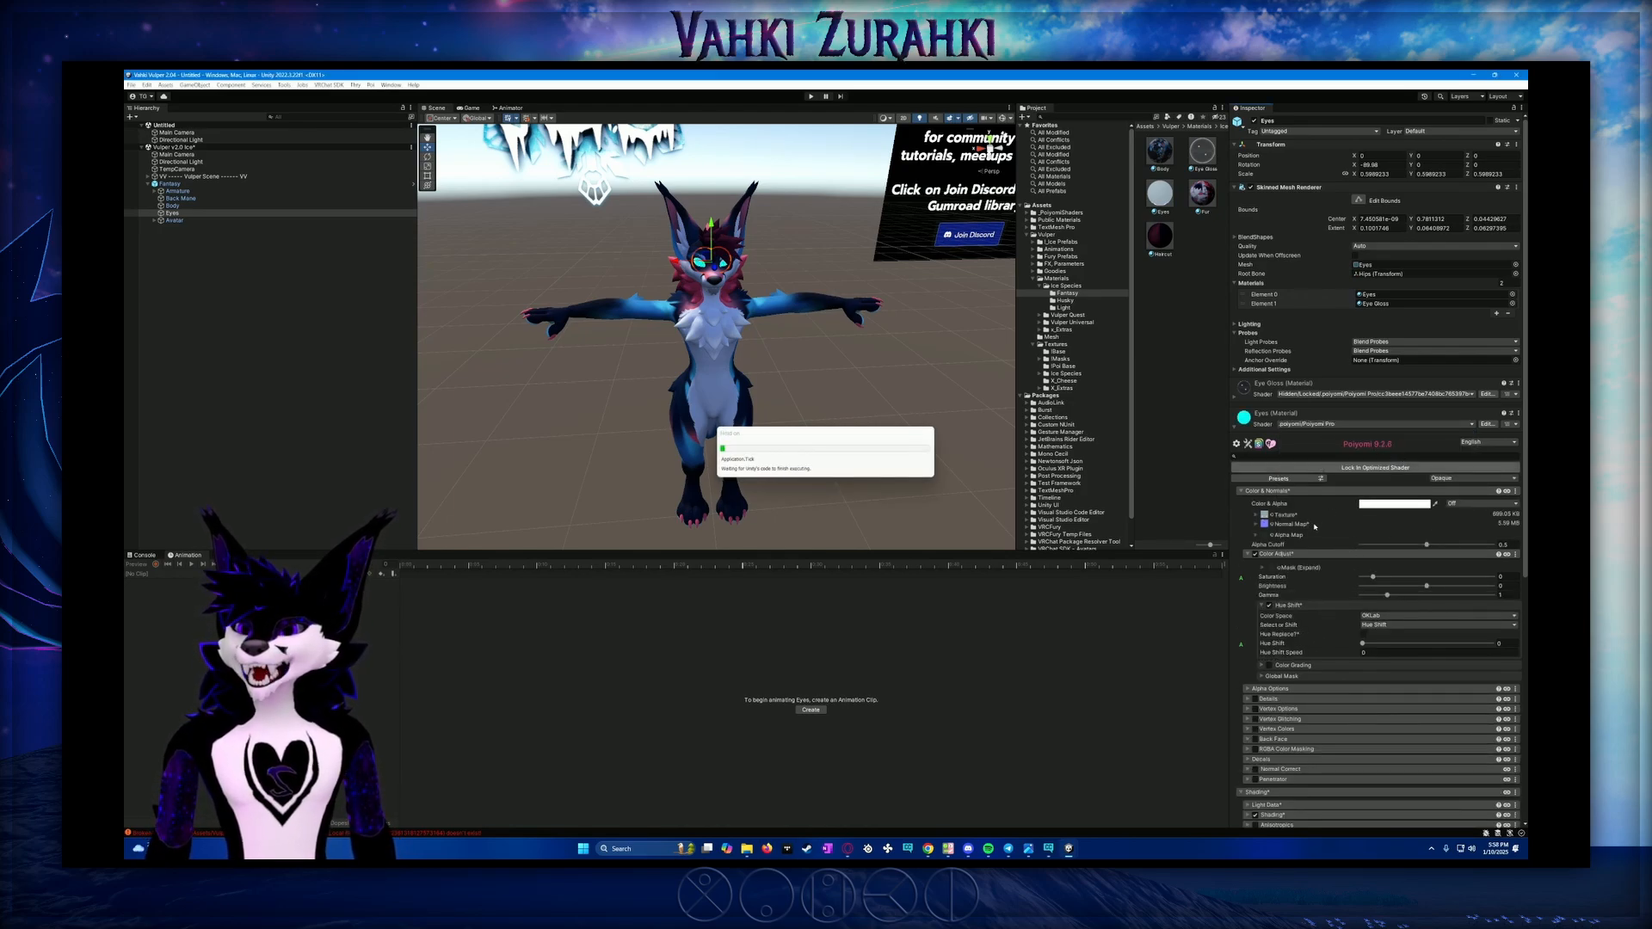
Reset the Eyes material's Shading settings, keeping the Wrapped lighting type and setting Wrap to 0.69
scroll(1252, 542, "down", 5)
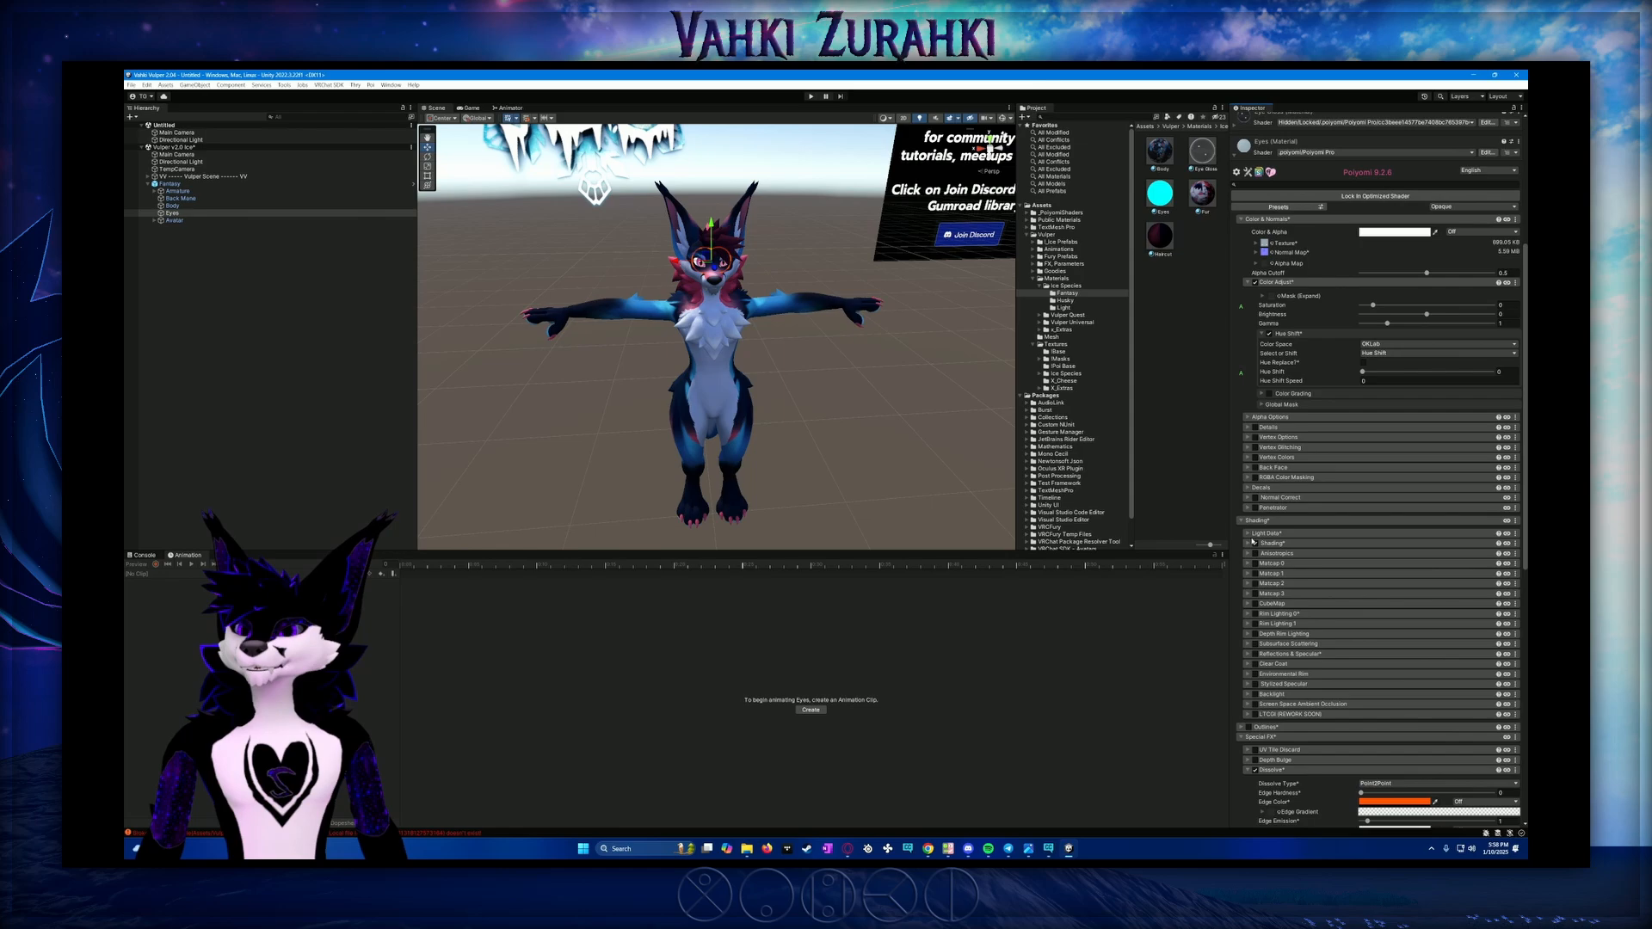
left_click(1252, 543)
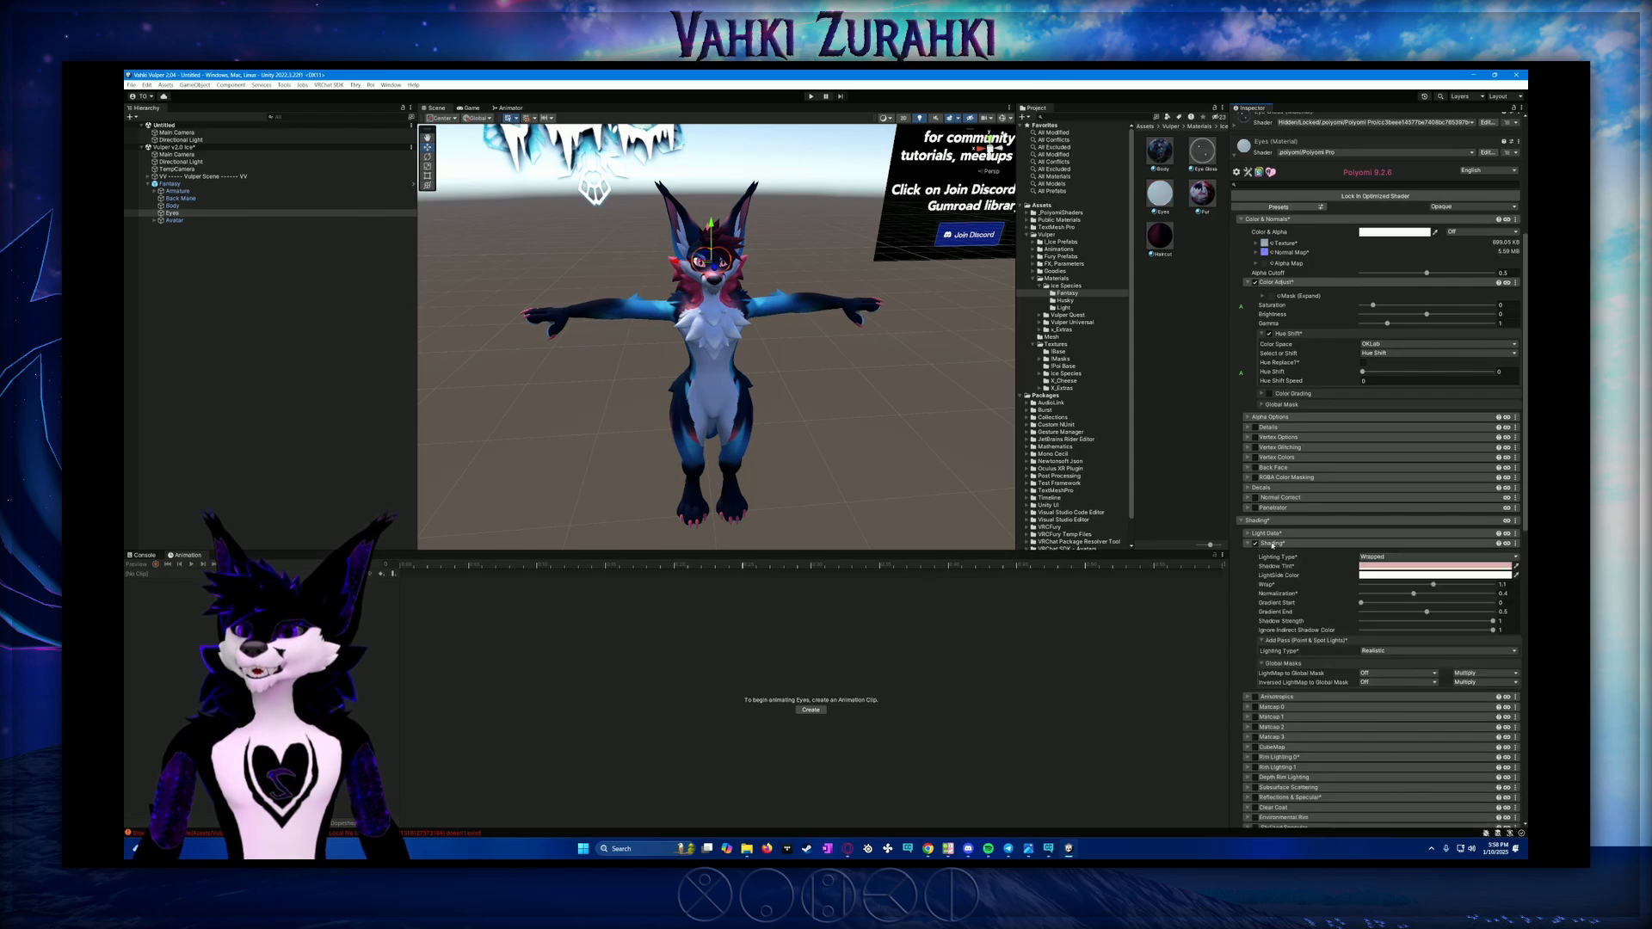
left_click(1509, 545)
left_click(1455, 559)
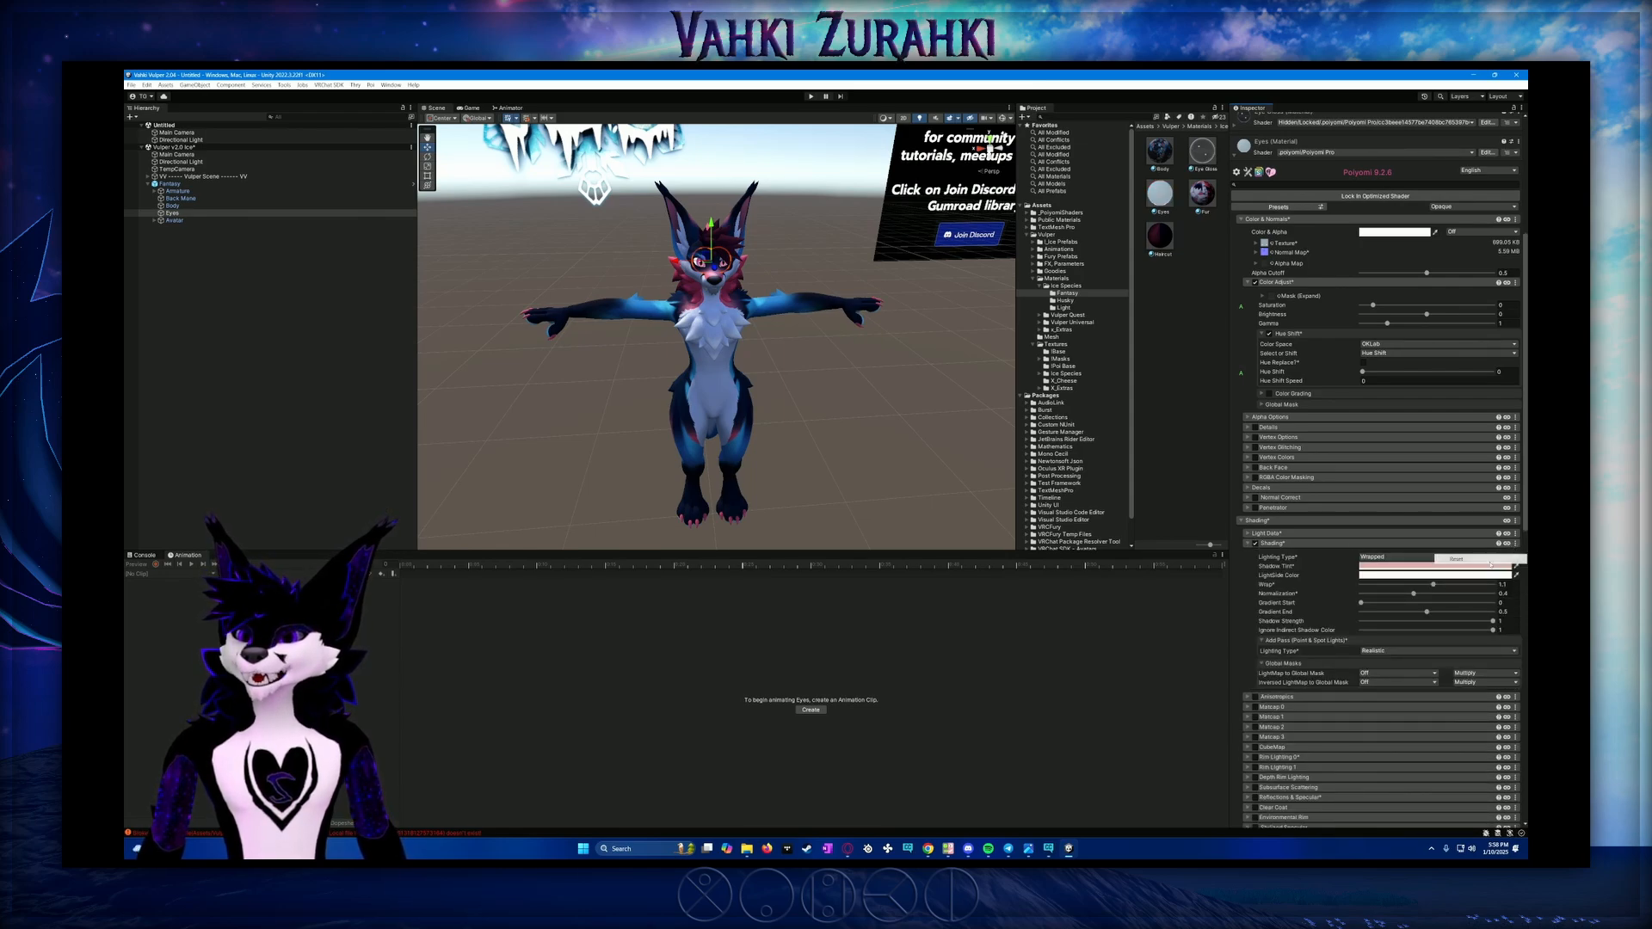
left_click(1419, 556)
left_click(1411, 586)
left_click(1500, 584)
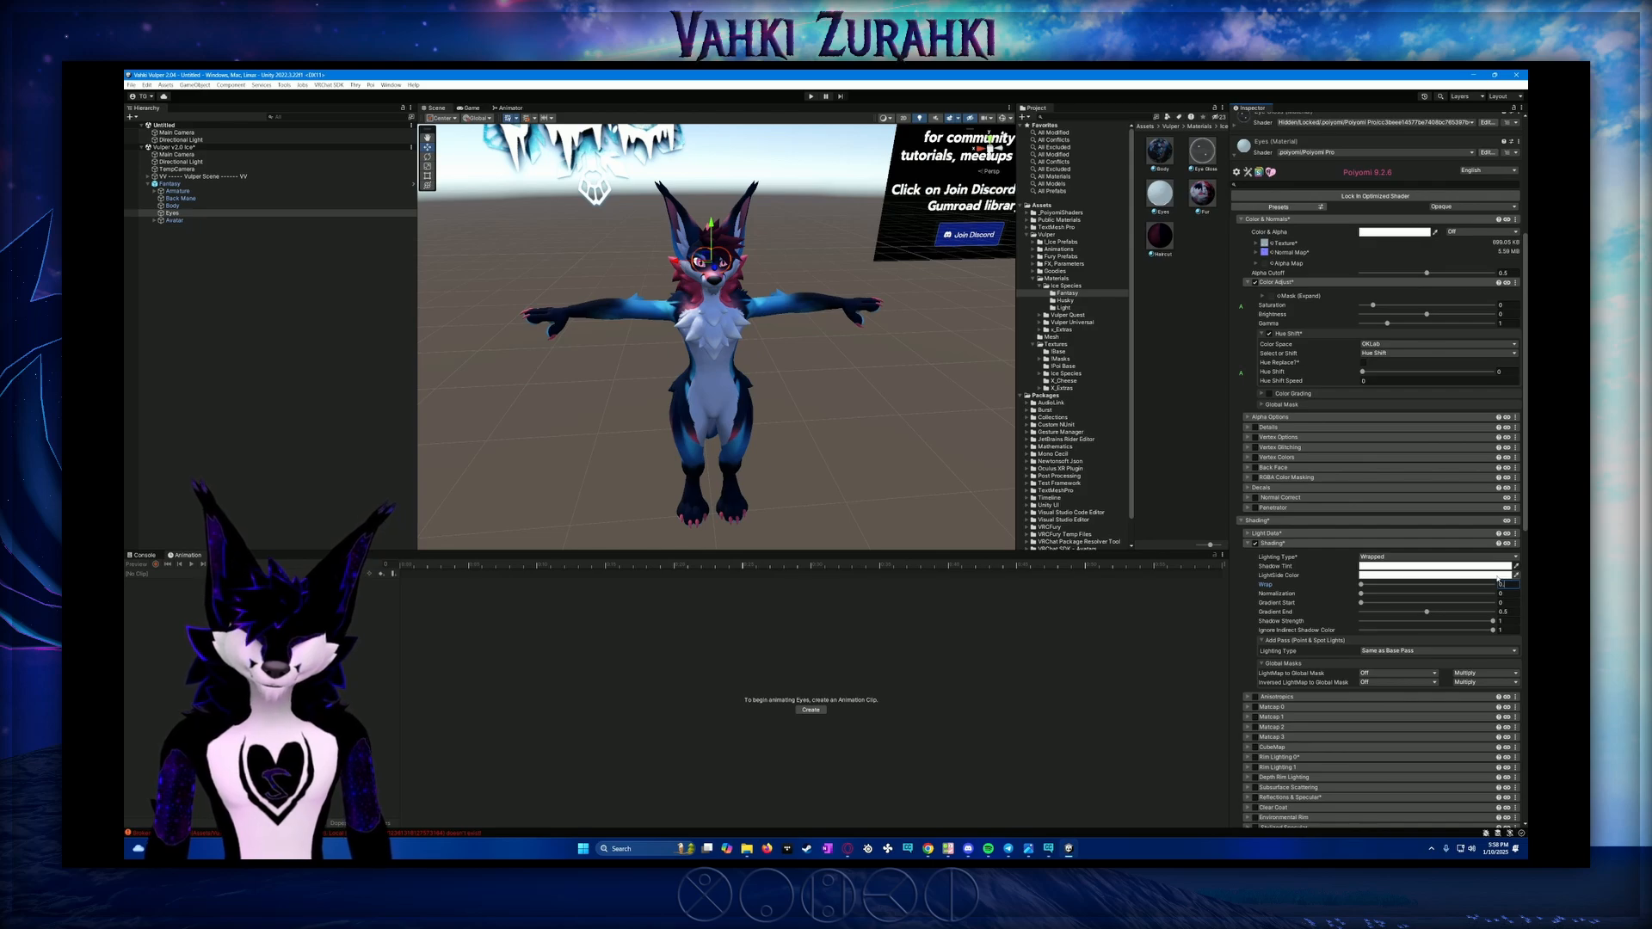
type("0.69")
Enable Matcap 0 on the Eyes material, paste the copied matcap settings including the texture, and review the avatar
scroll(1309, 607, "down", 2)
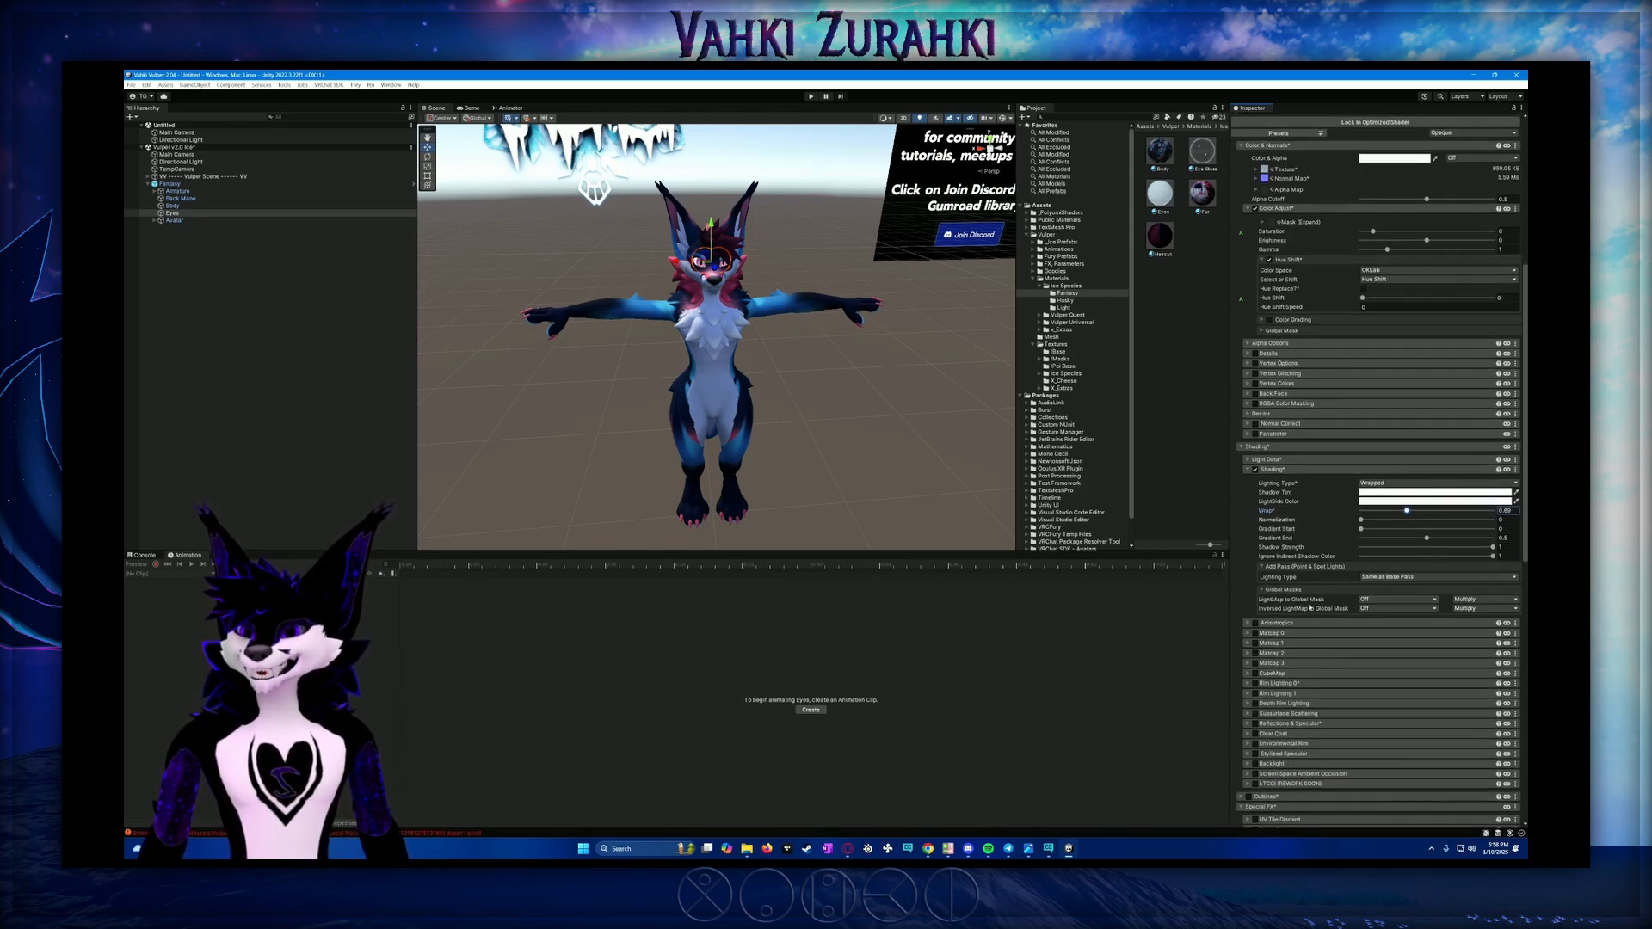
left_click(1270, 633)
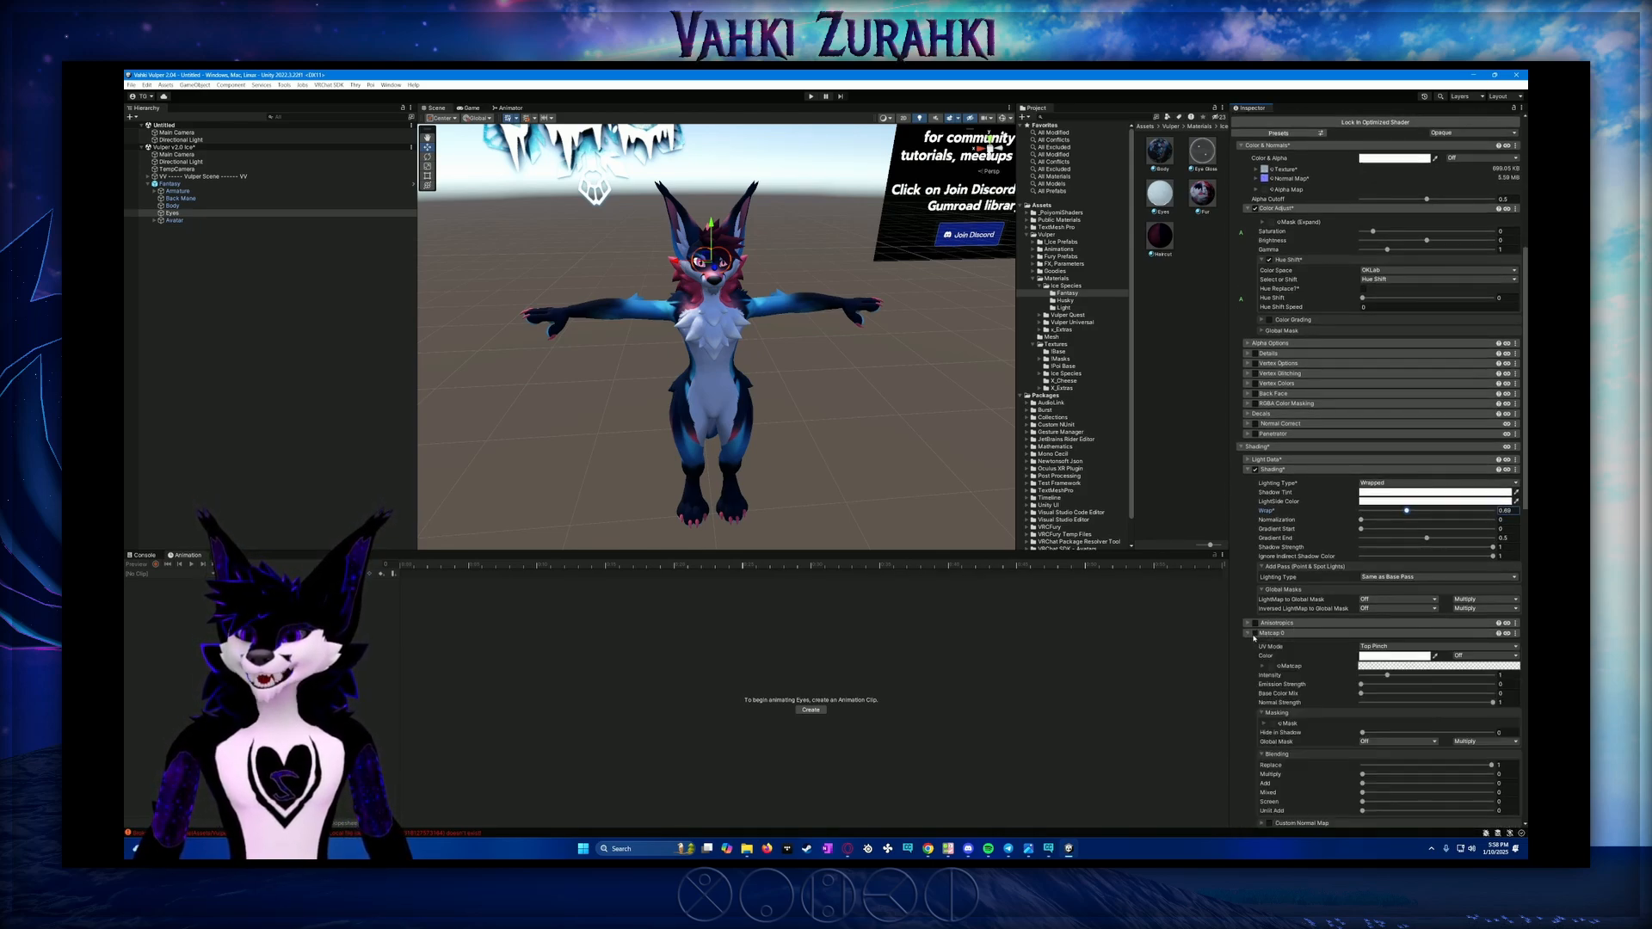
left_click(1516, 634)
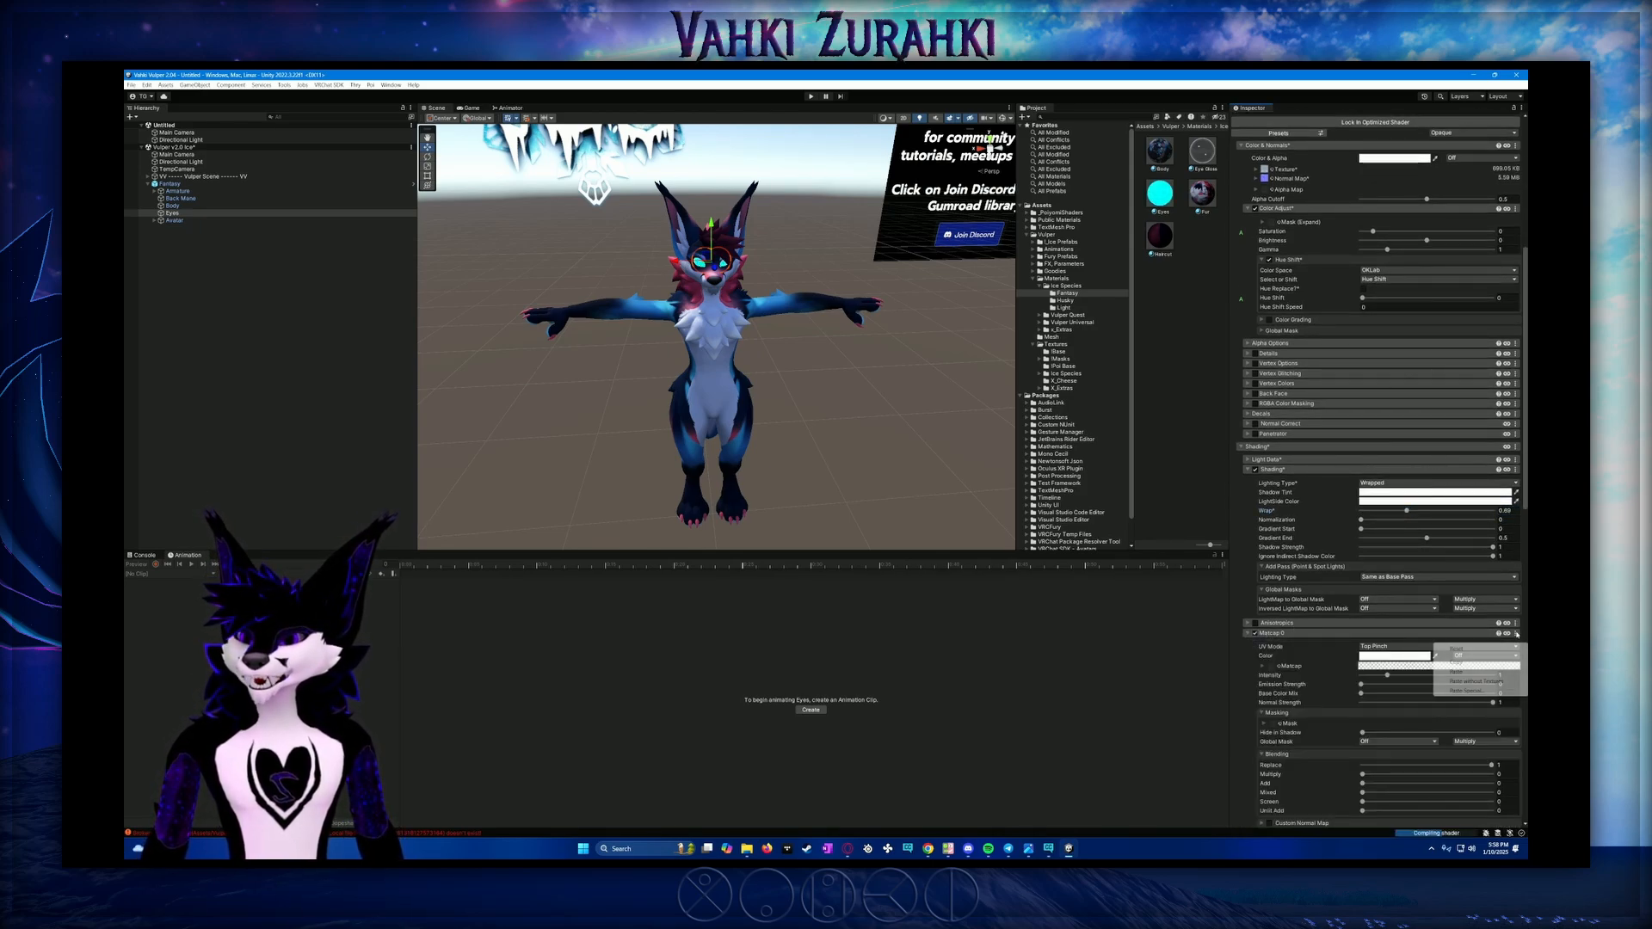
left_click(1495, 672)
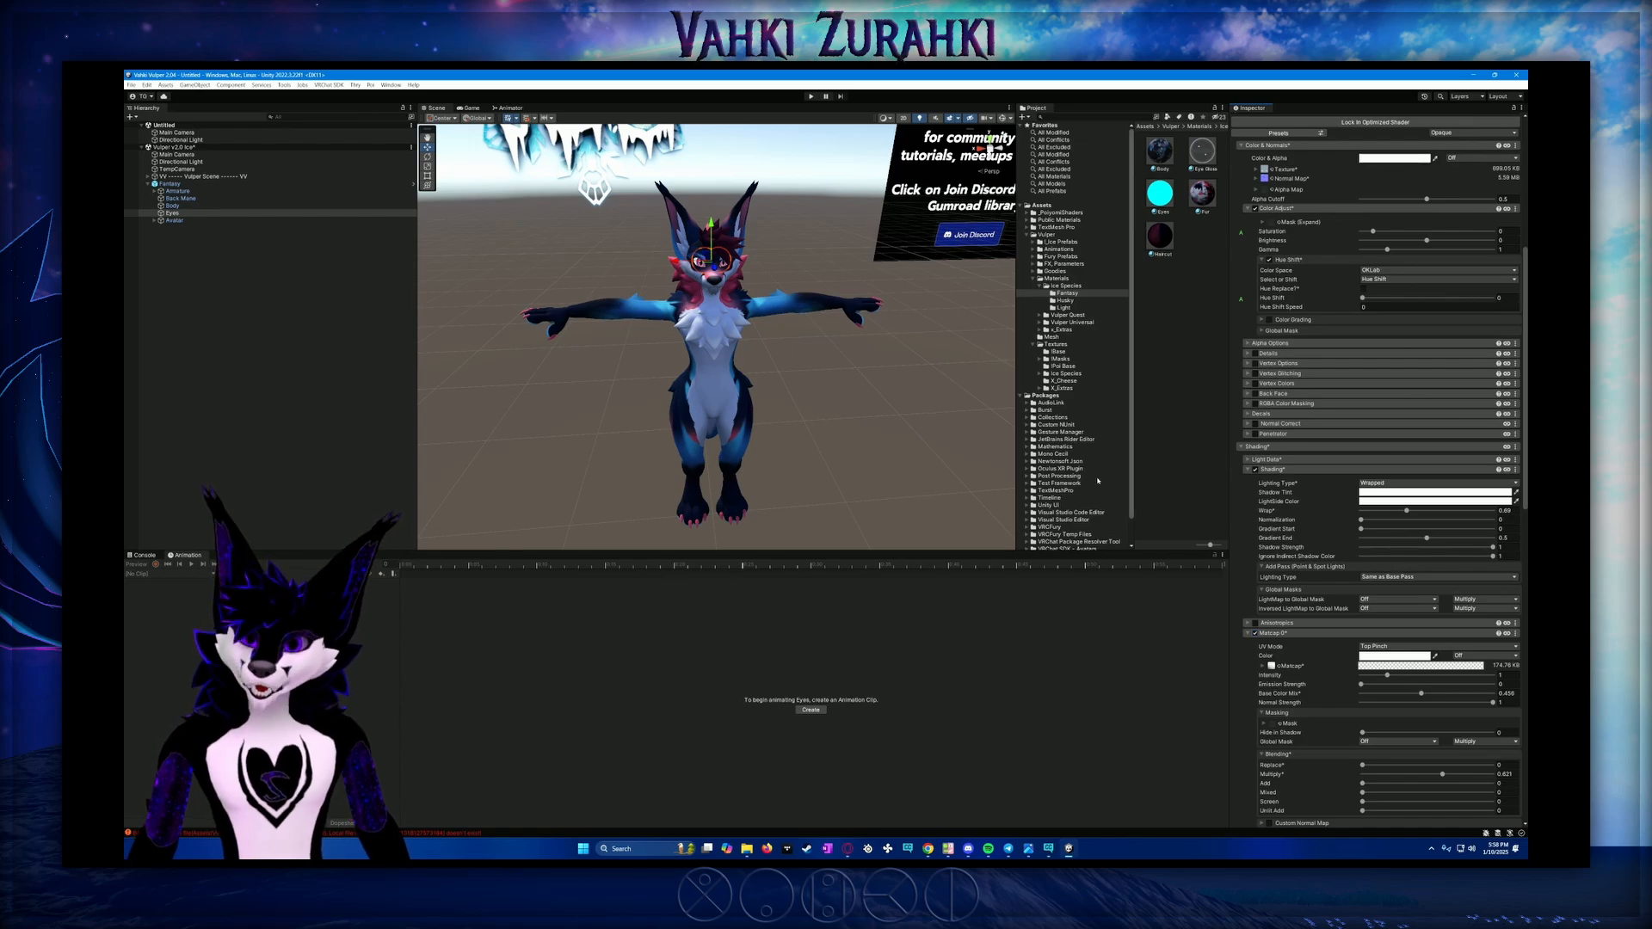
left_click_drag(746, 429, 826, 258, "alt")
scroll(657, 275, "up", 3)
scroll(658, 274, "up", 3)
middle_click_drag(826, 258, 776, 341)
left_click_drag(776, 342, 885, 387, "alt")
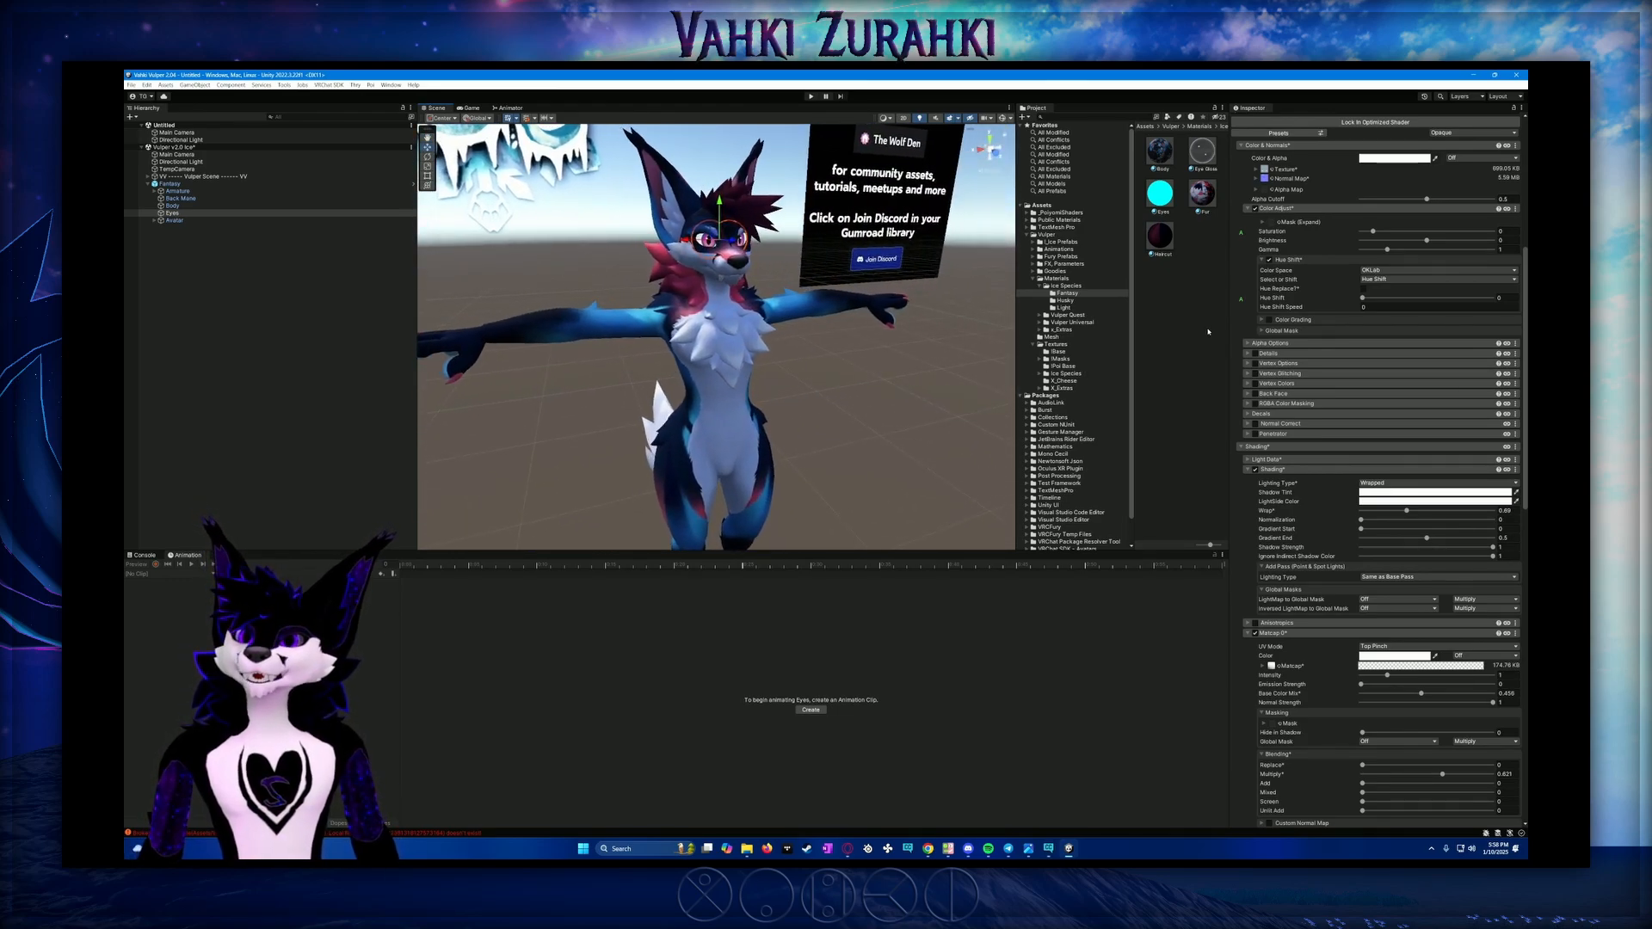
Locate the Eyes material's main texture in the project and widen the Project panel
scroll(1208, 331, "up", 5)
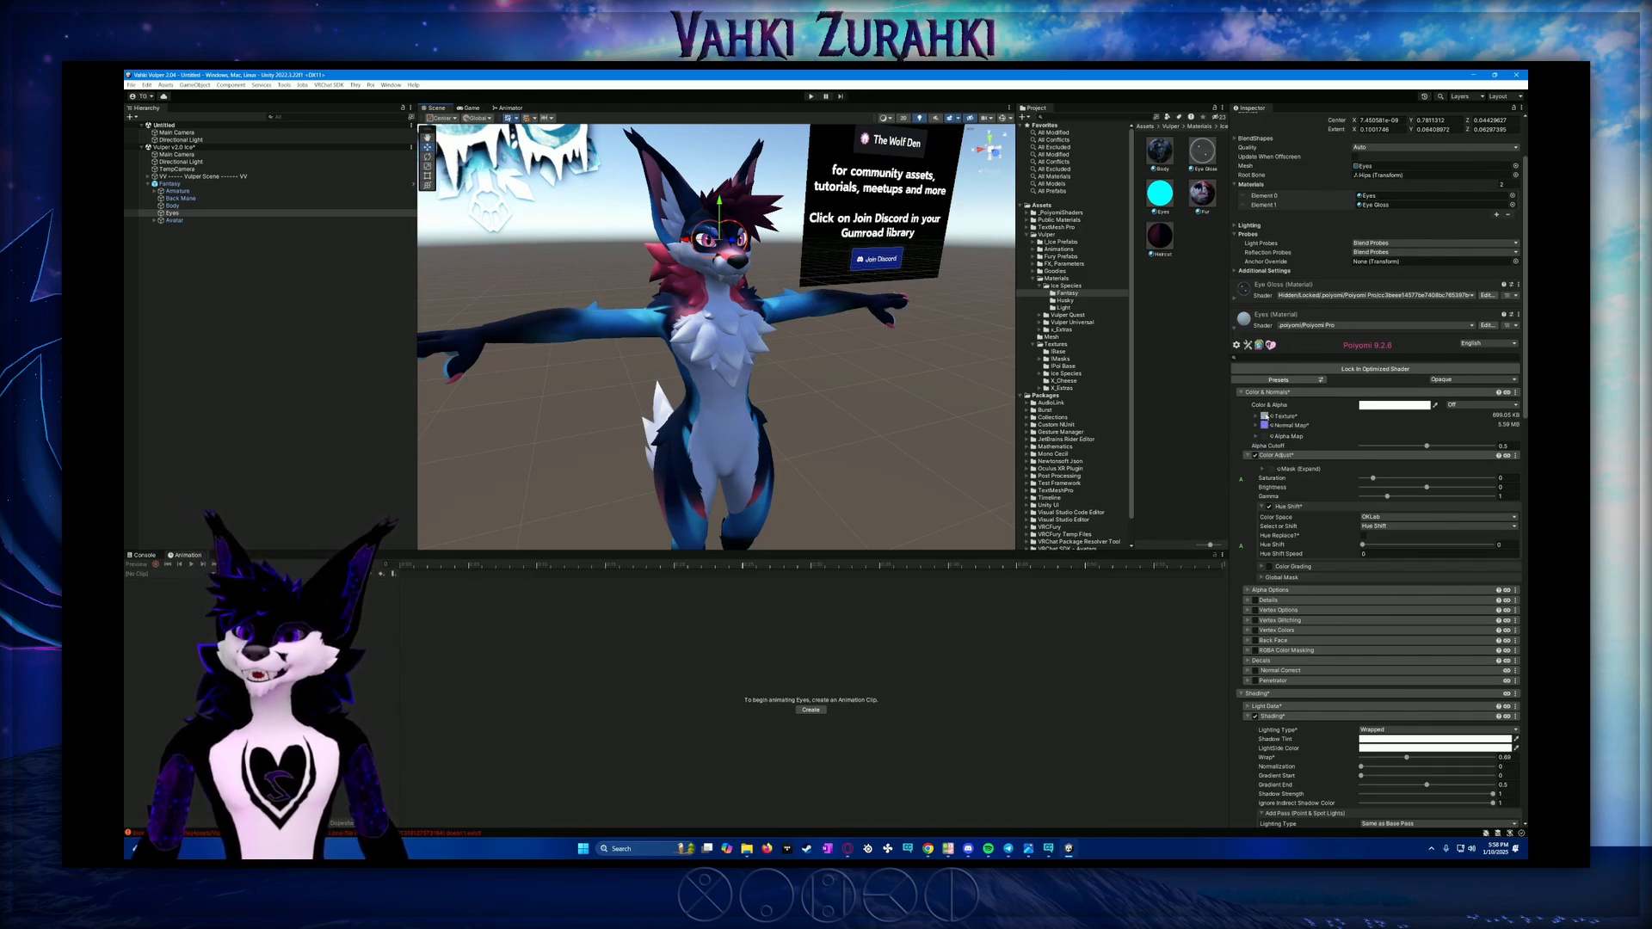
left_click(1264, 416)
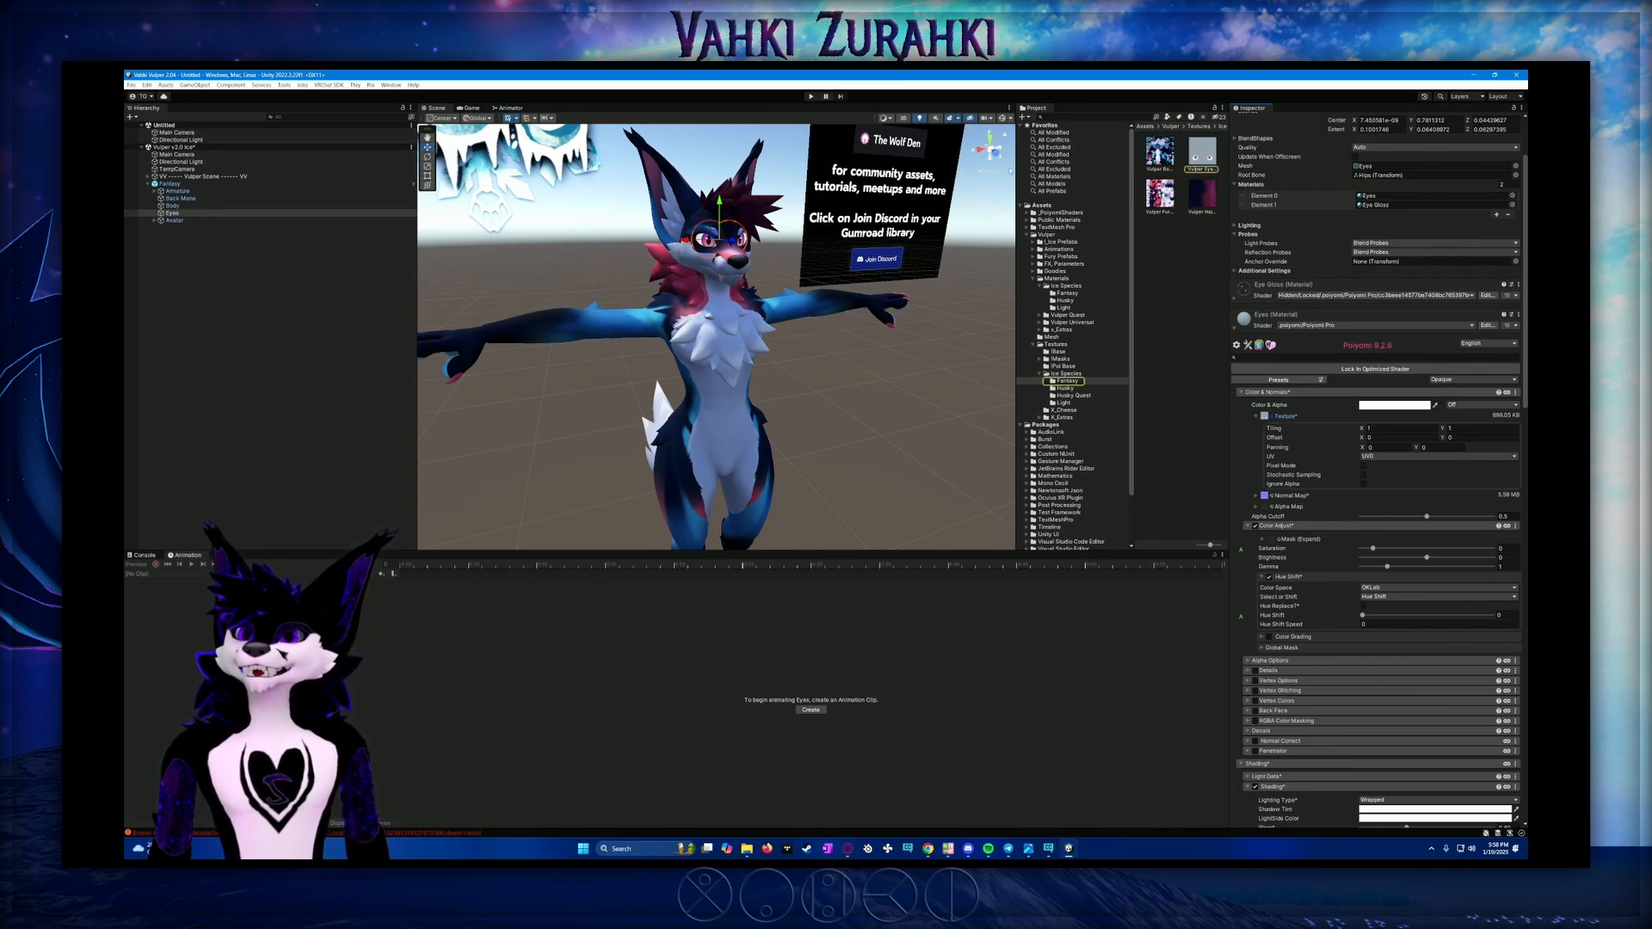
left_click_drag(1017, 172, 915, 172)
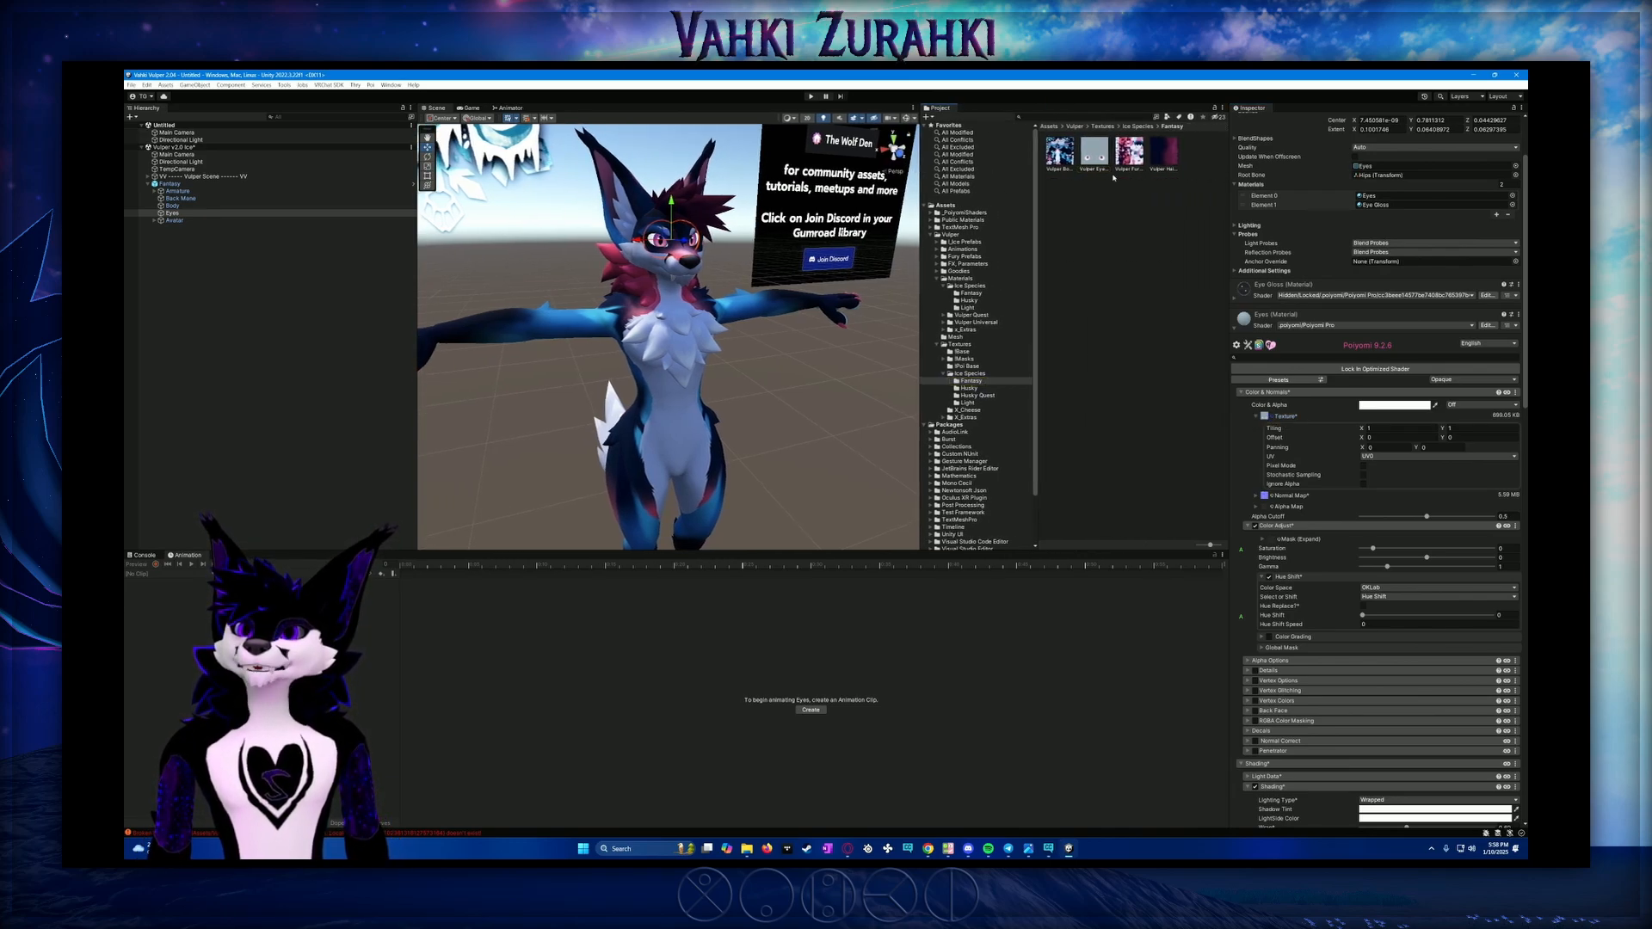
Assign Eyes_Base_color from the base textures folder as the Eyes material's main texture and inspect the avatar's face
left_click(1102, 126)
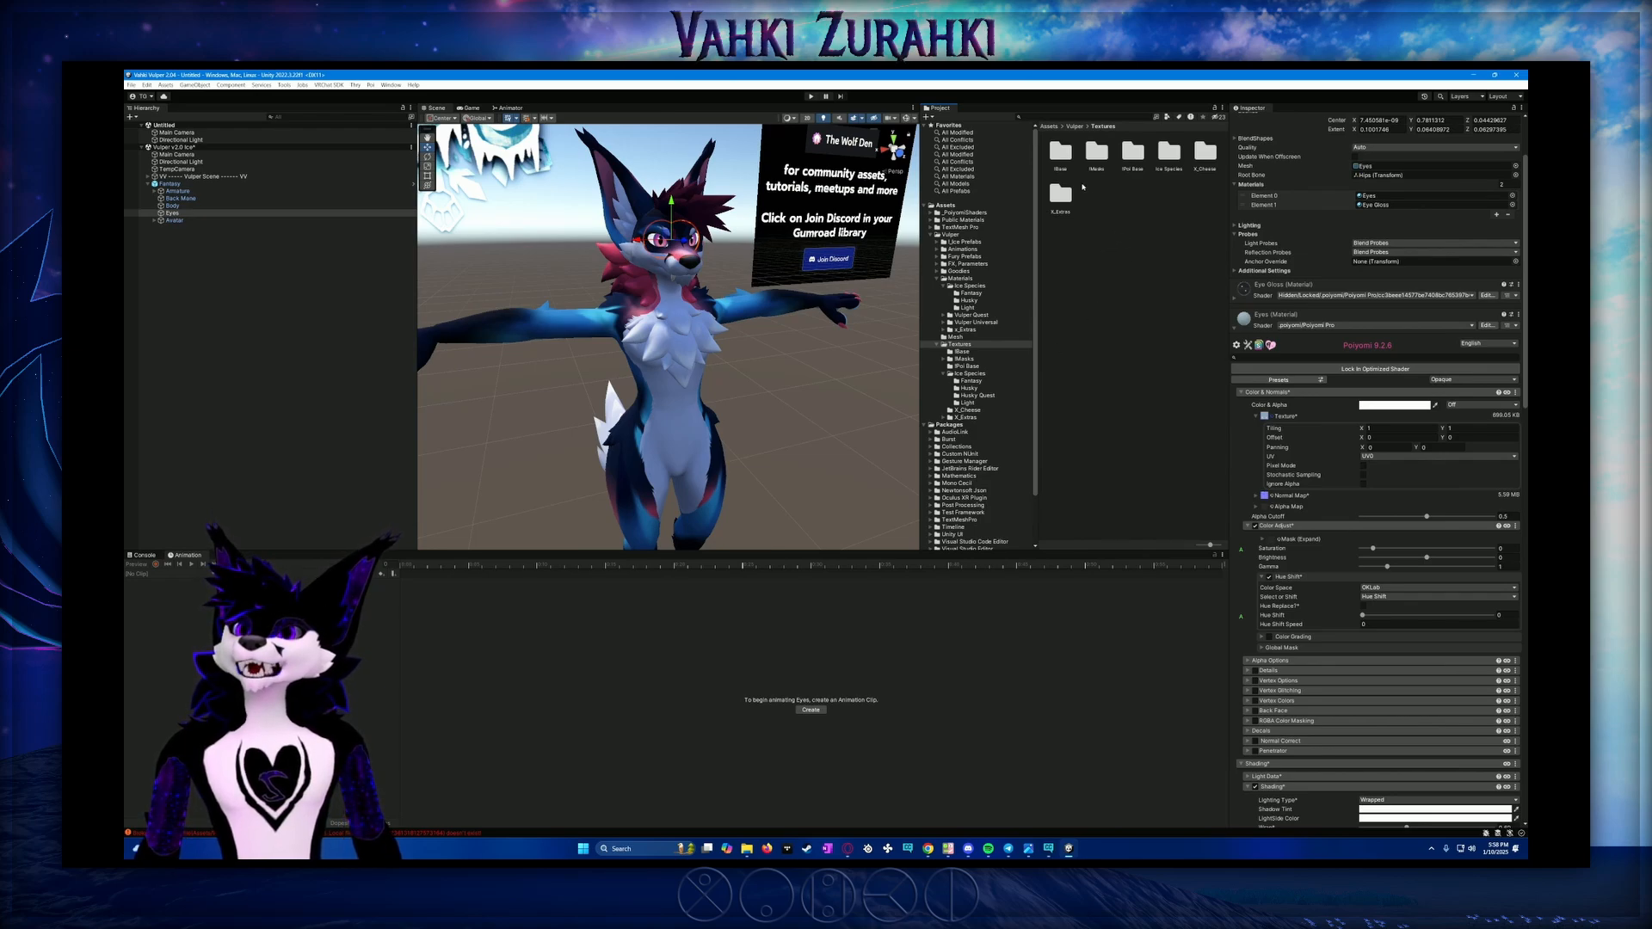
double_click(1061, 151)
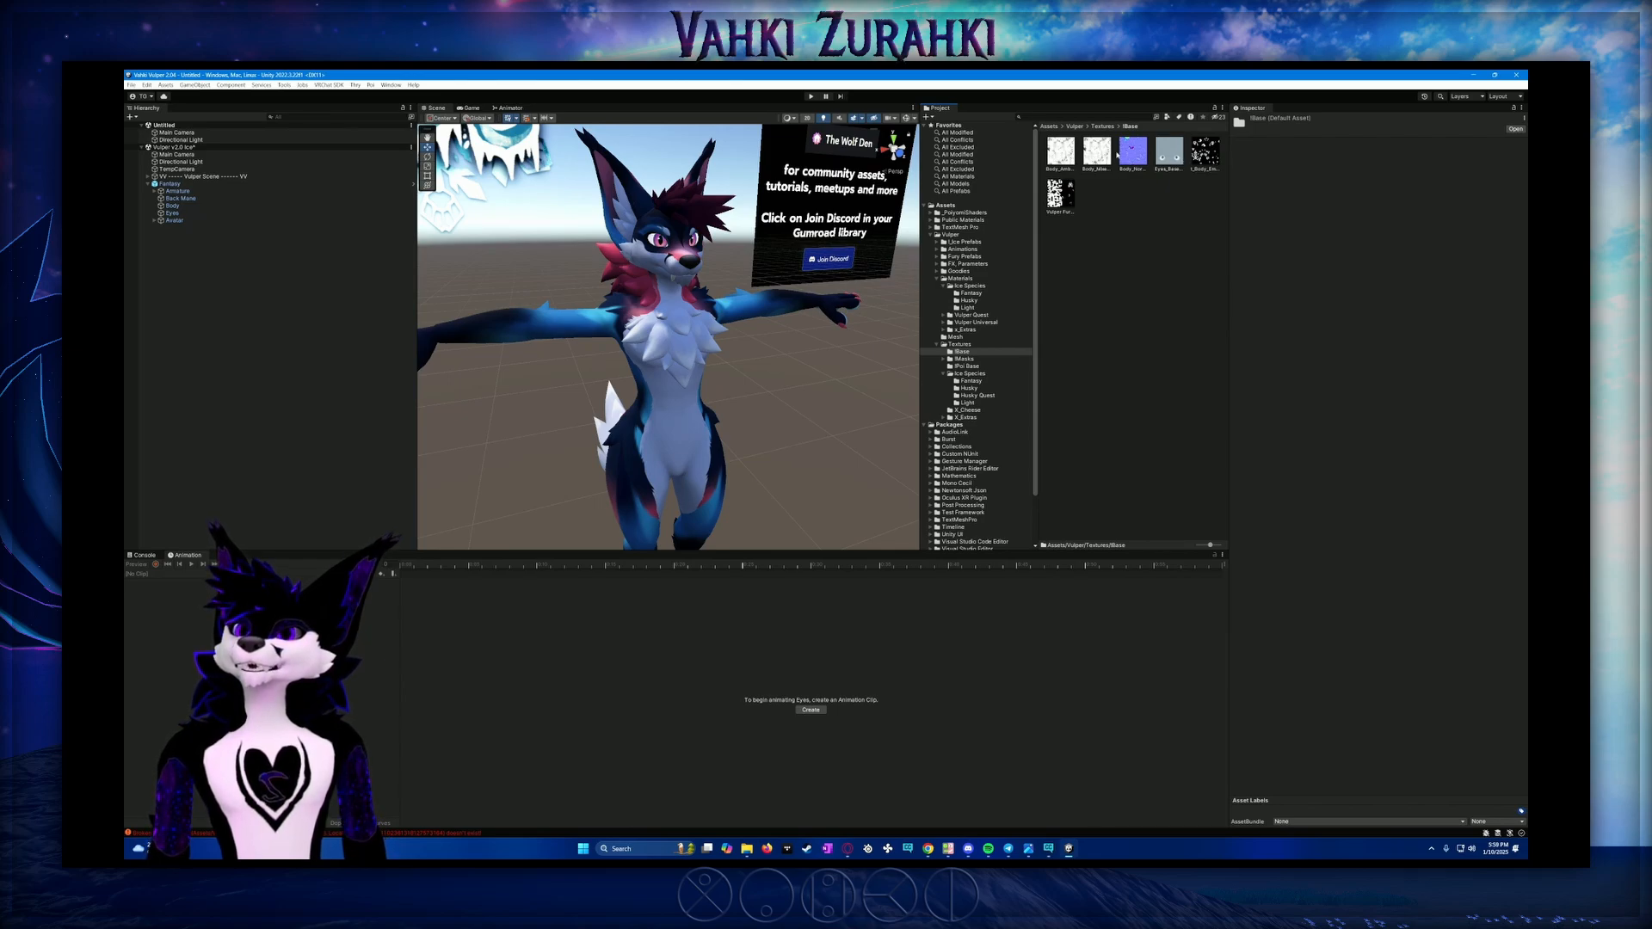
left_click(1171, 155)
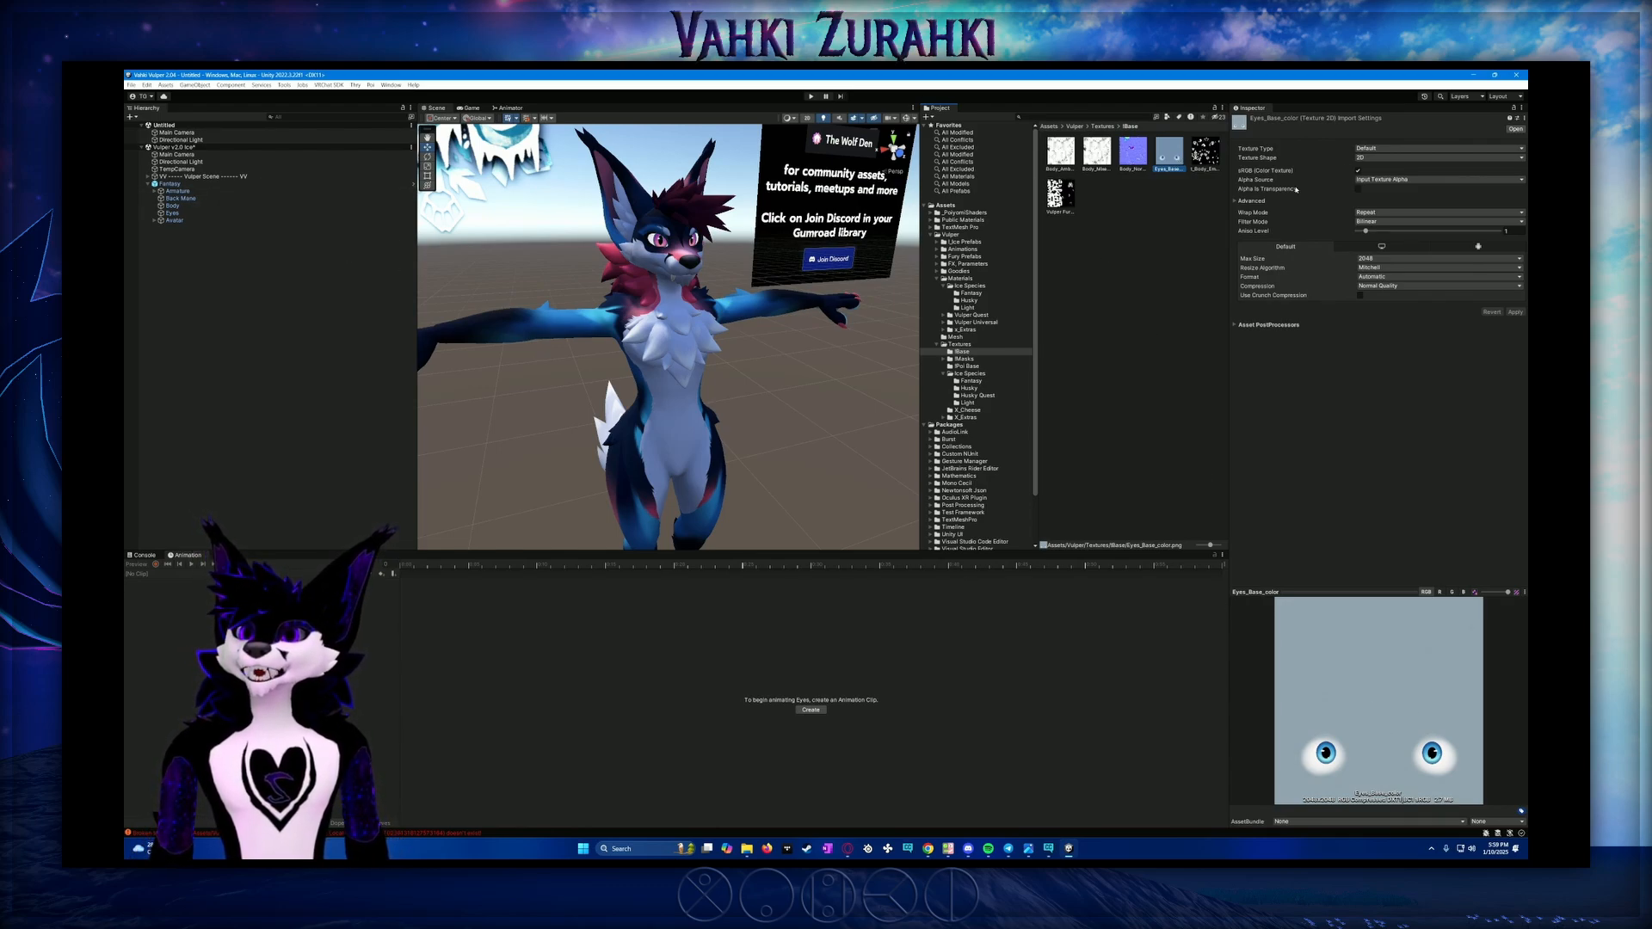
left_click(170, 213)
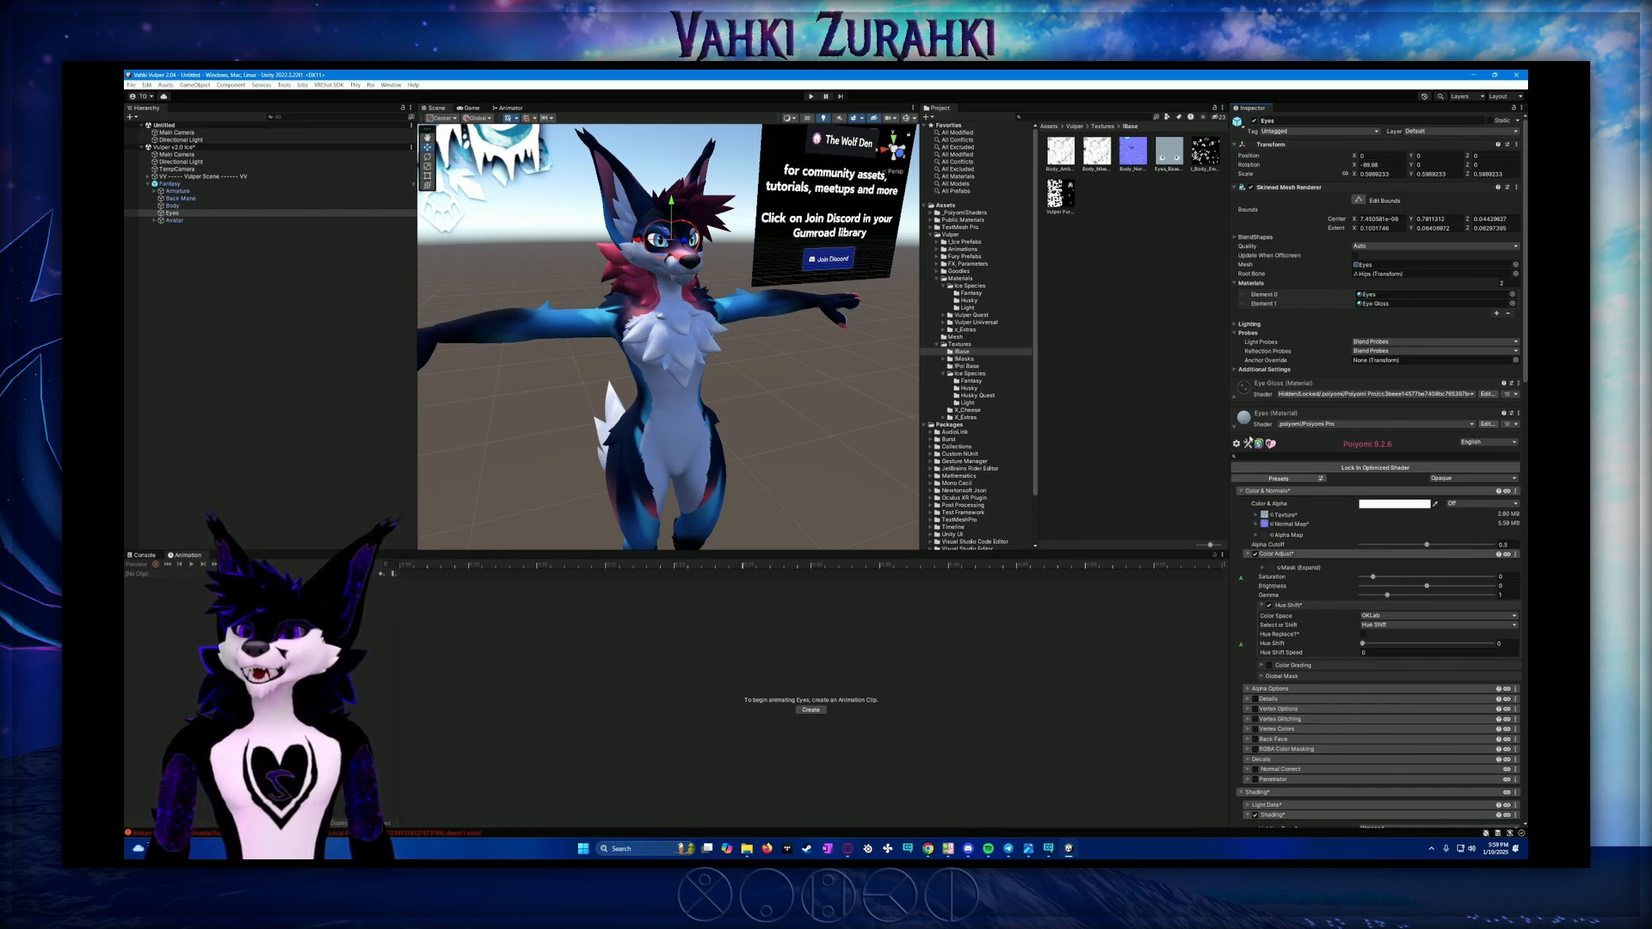
left_click_drag(794, 379, 740, 379, "alt")
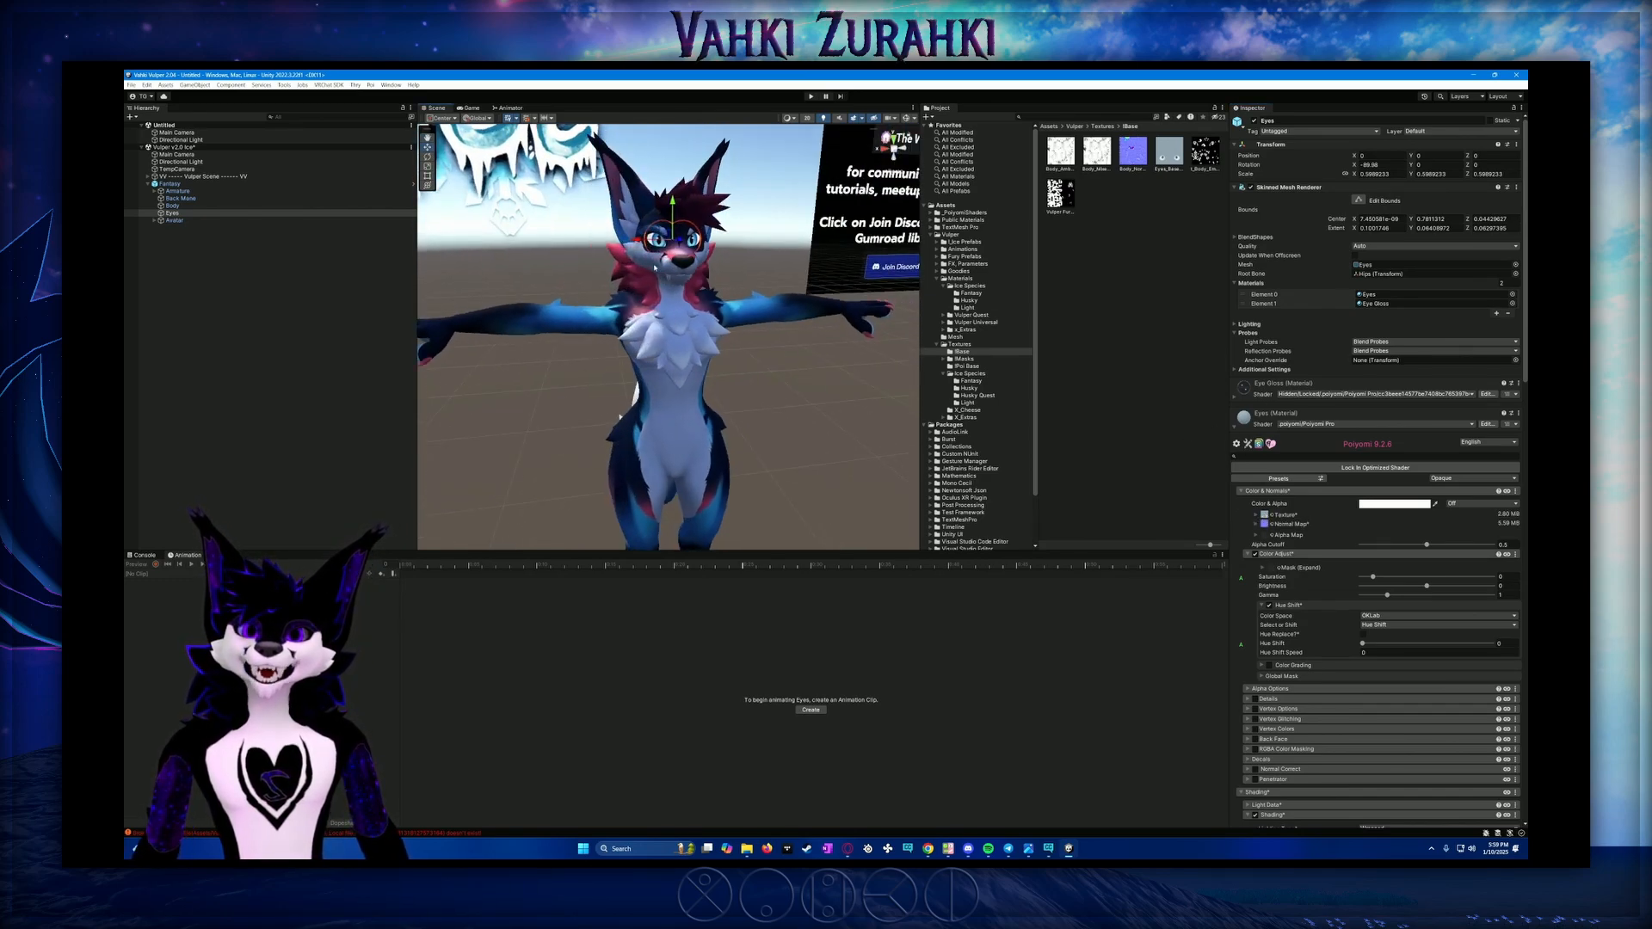
scroll(670, 213, "up", 3)
middle_click_drag(671, 213, 681, 301)
left_click_drag(681, 301, 634, 282, "alt")
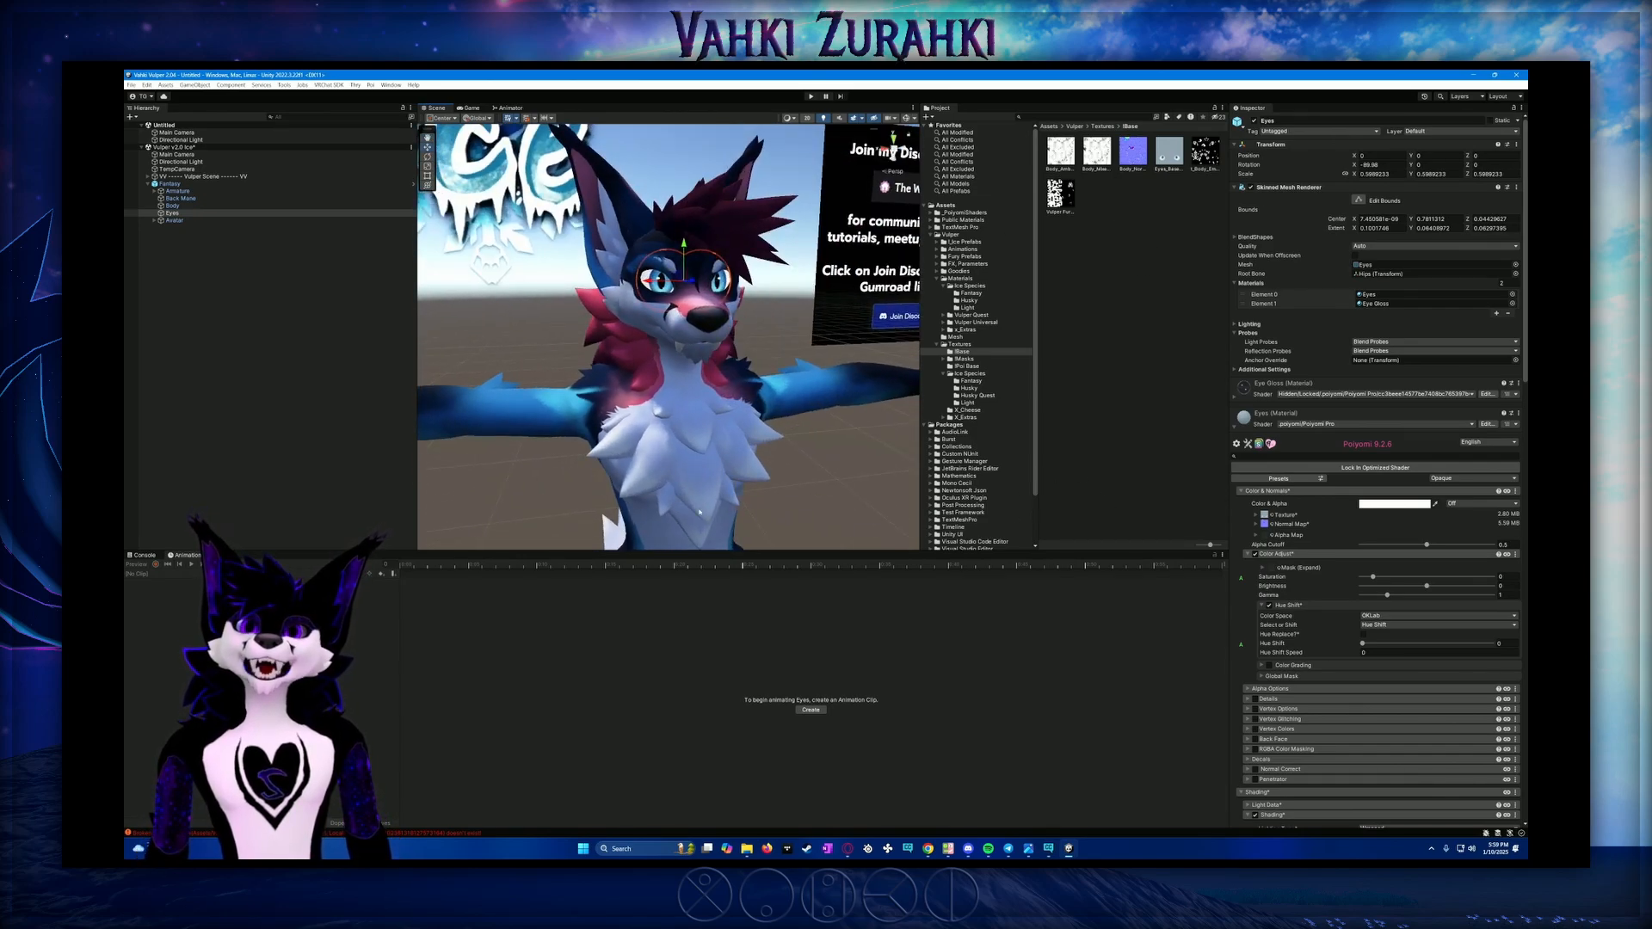
Create a folder named Vahki under Assets, open it, and bring the Eyes folder into it
left_click(1047, 126)
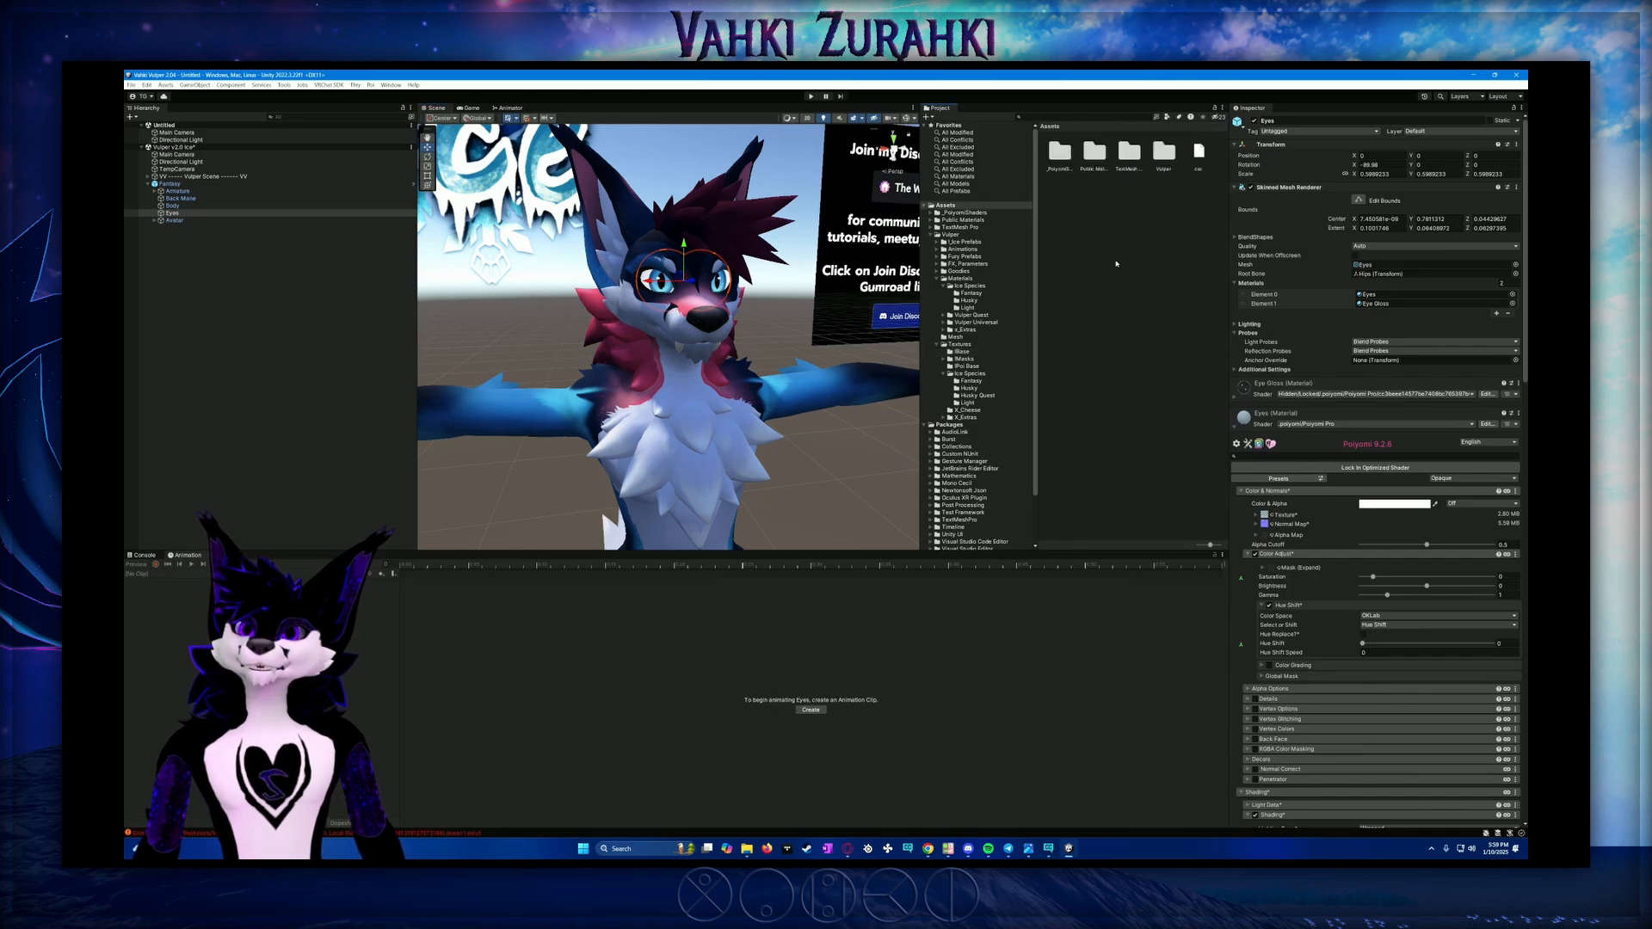
right_click(1082, 250)
mouse_move(1164, 251)
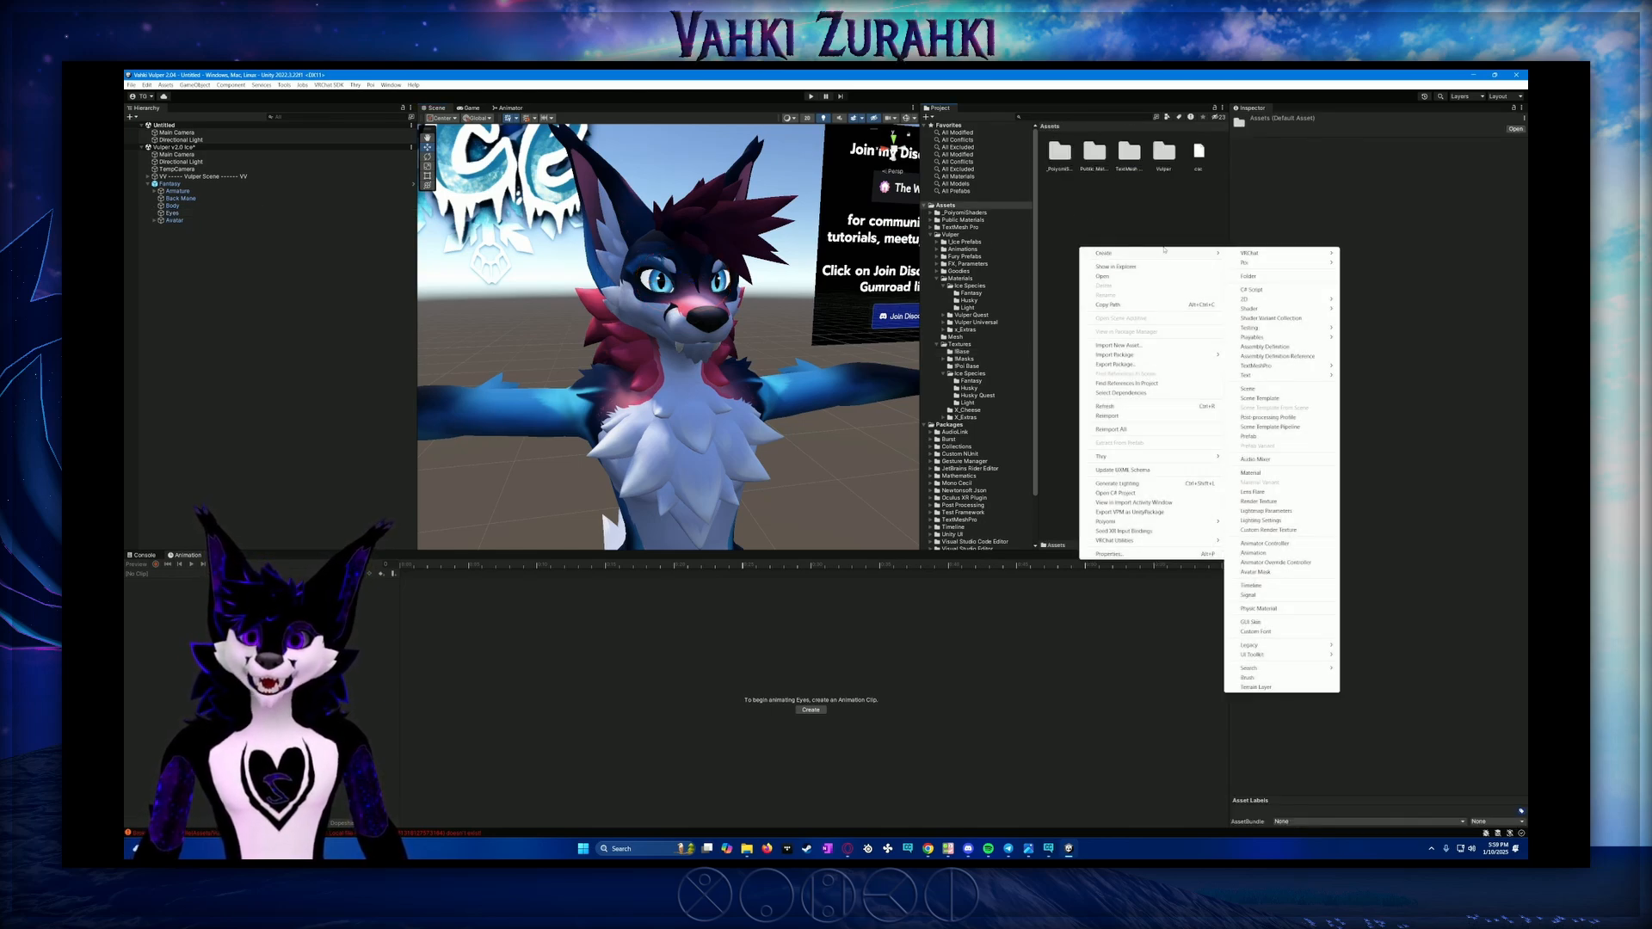
left_click(1263, 276)
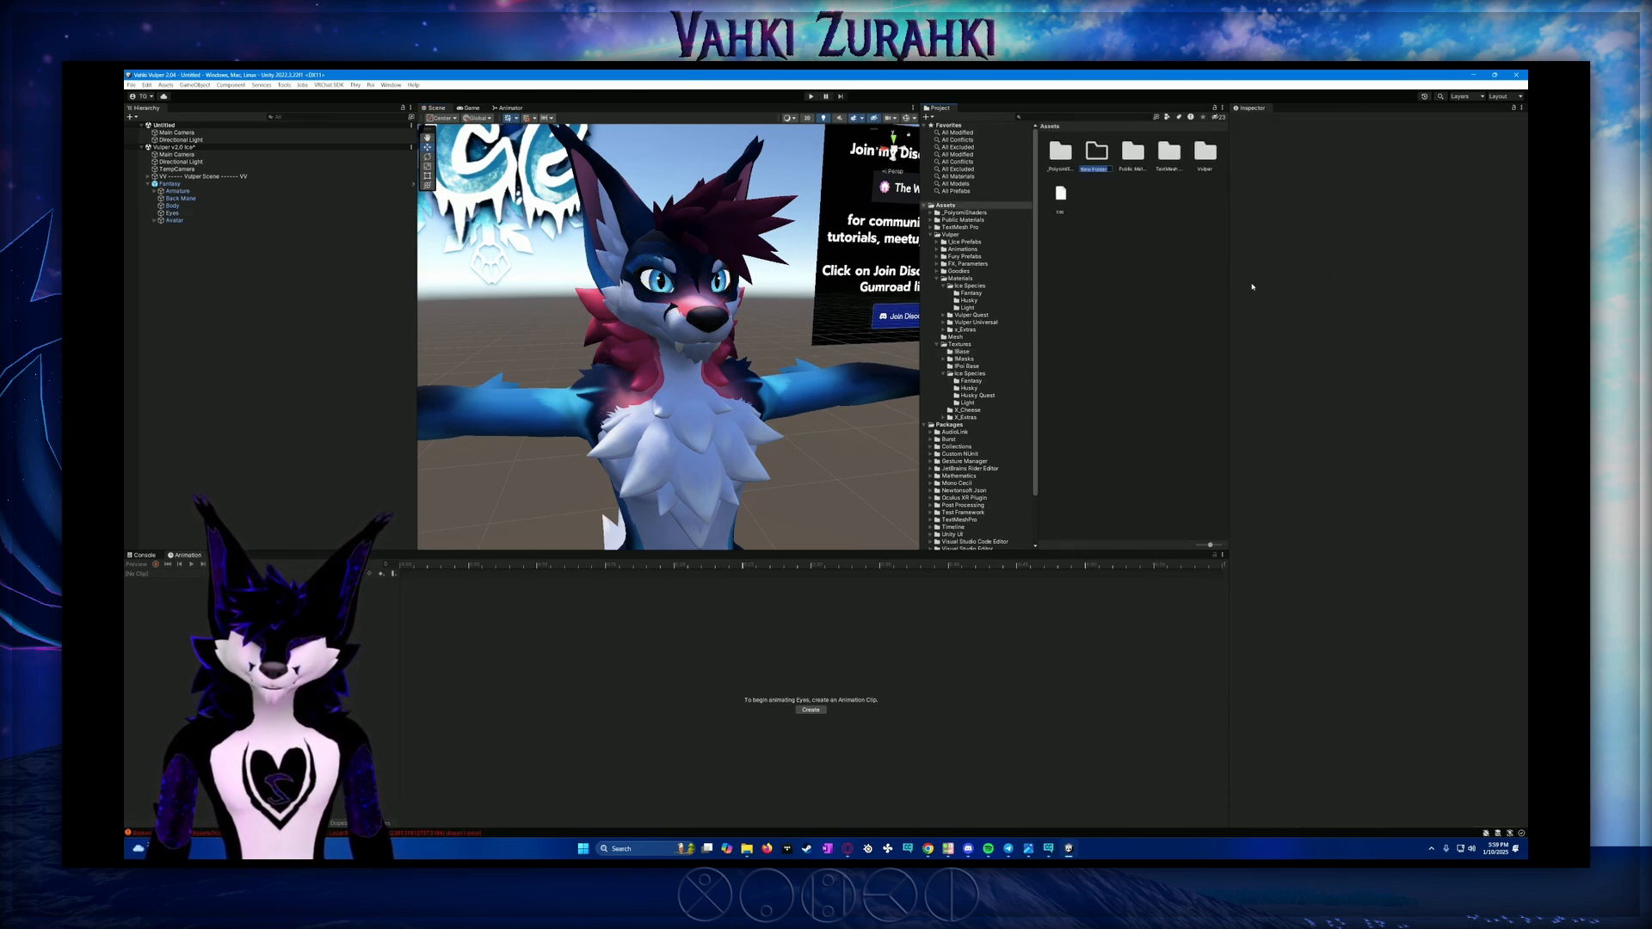
type("Vahki")
key("Return")
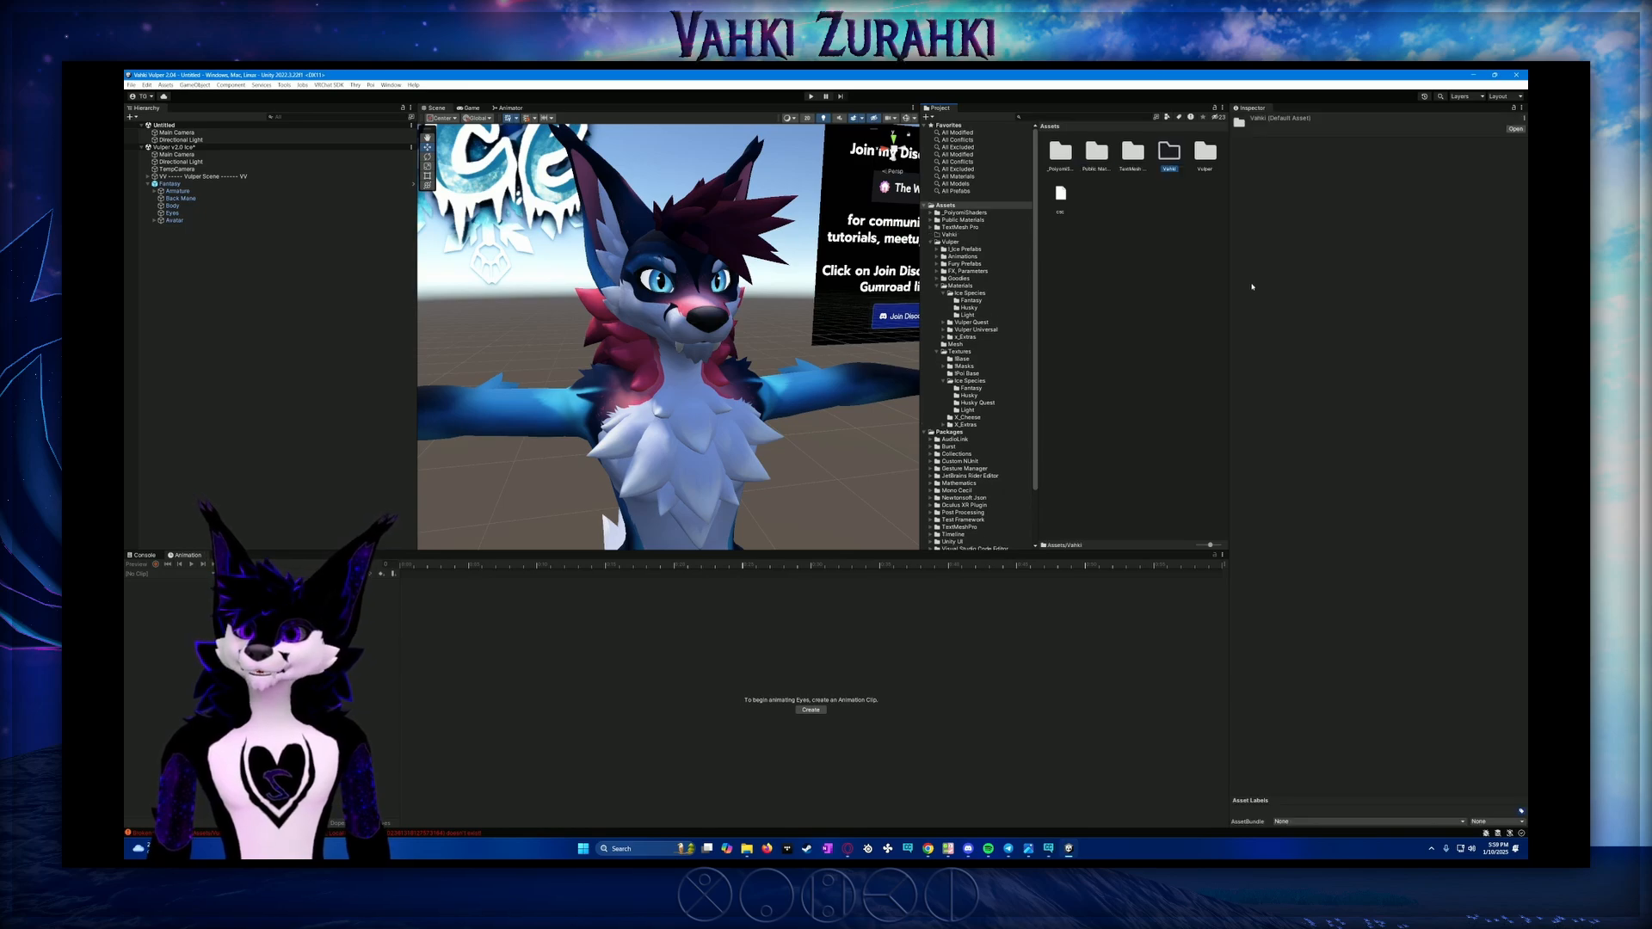
double_click(1170, 155)
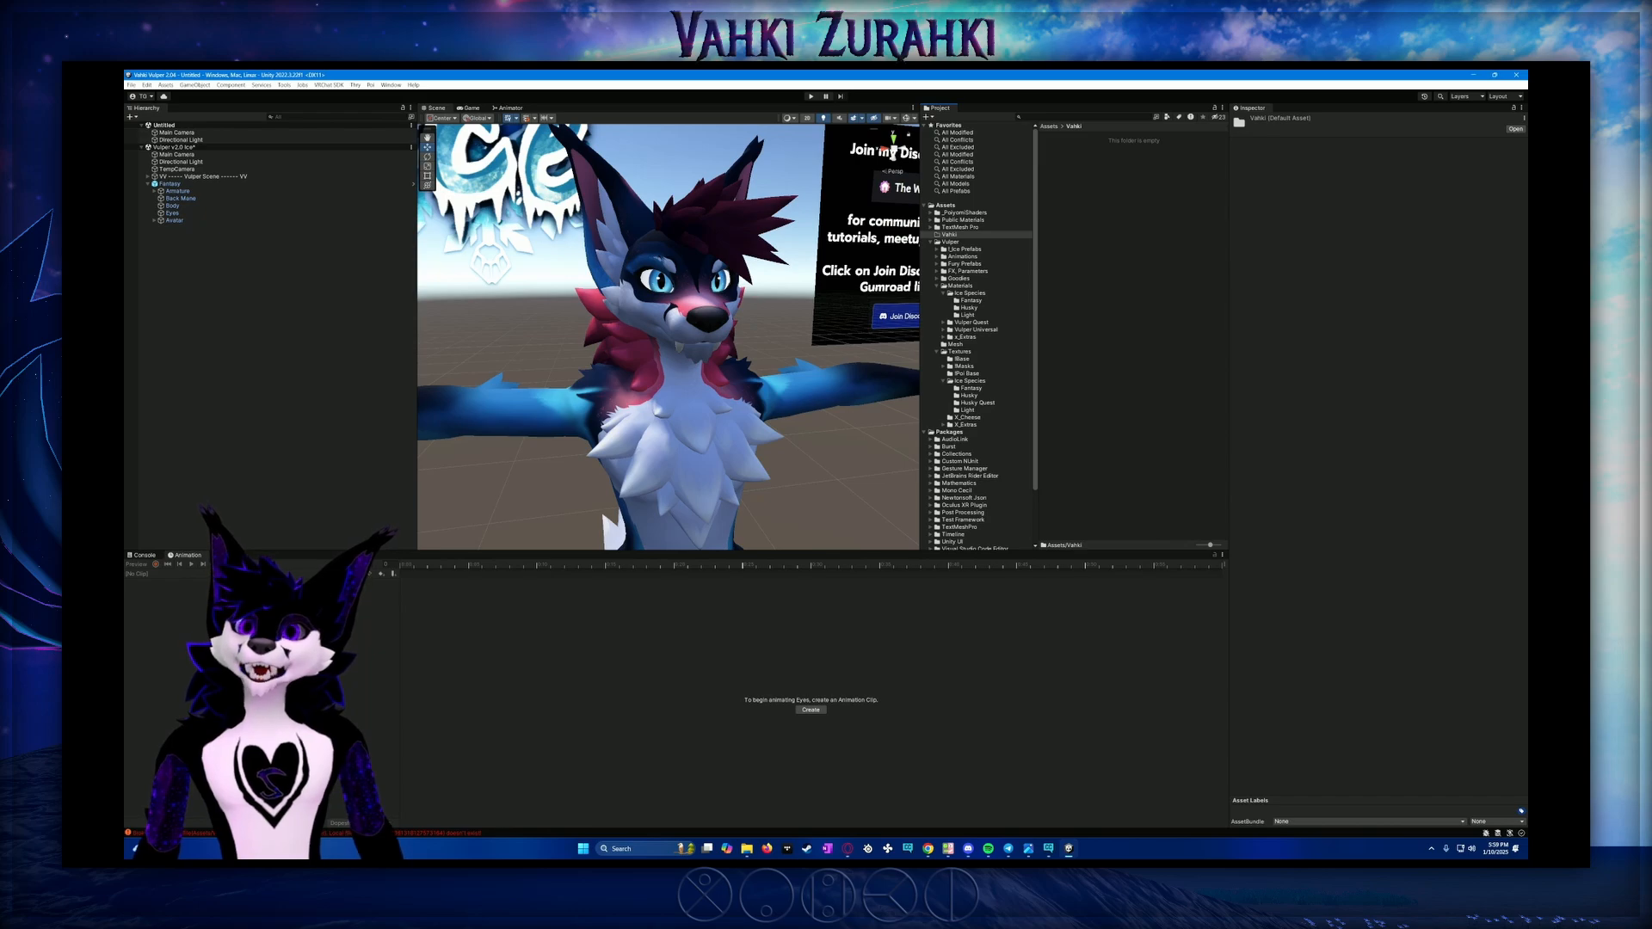
mouse_move(679, 70)
left_mouse_down()
mouse_move(734, 185)
mouse_move(675, 71)
left_mouse_up()
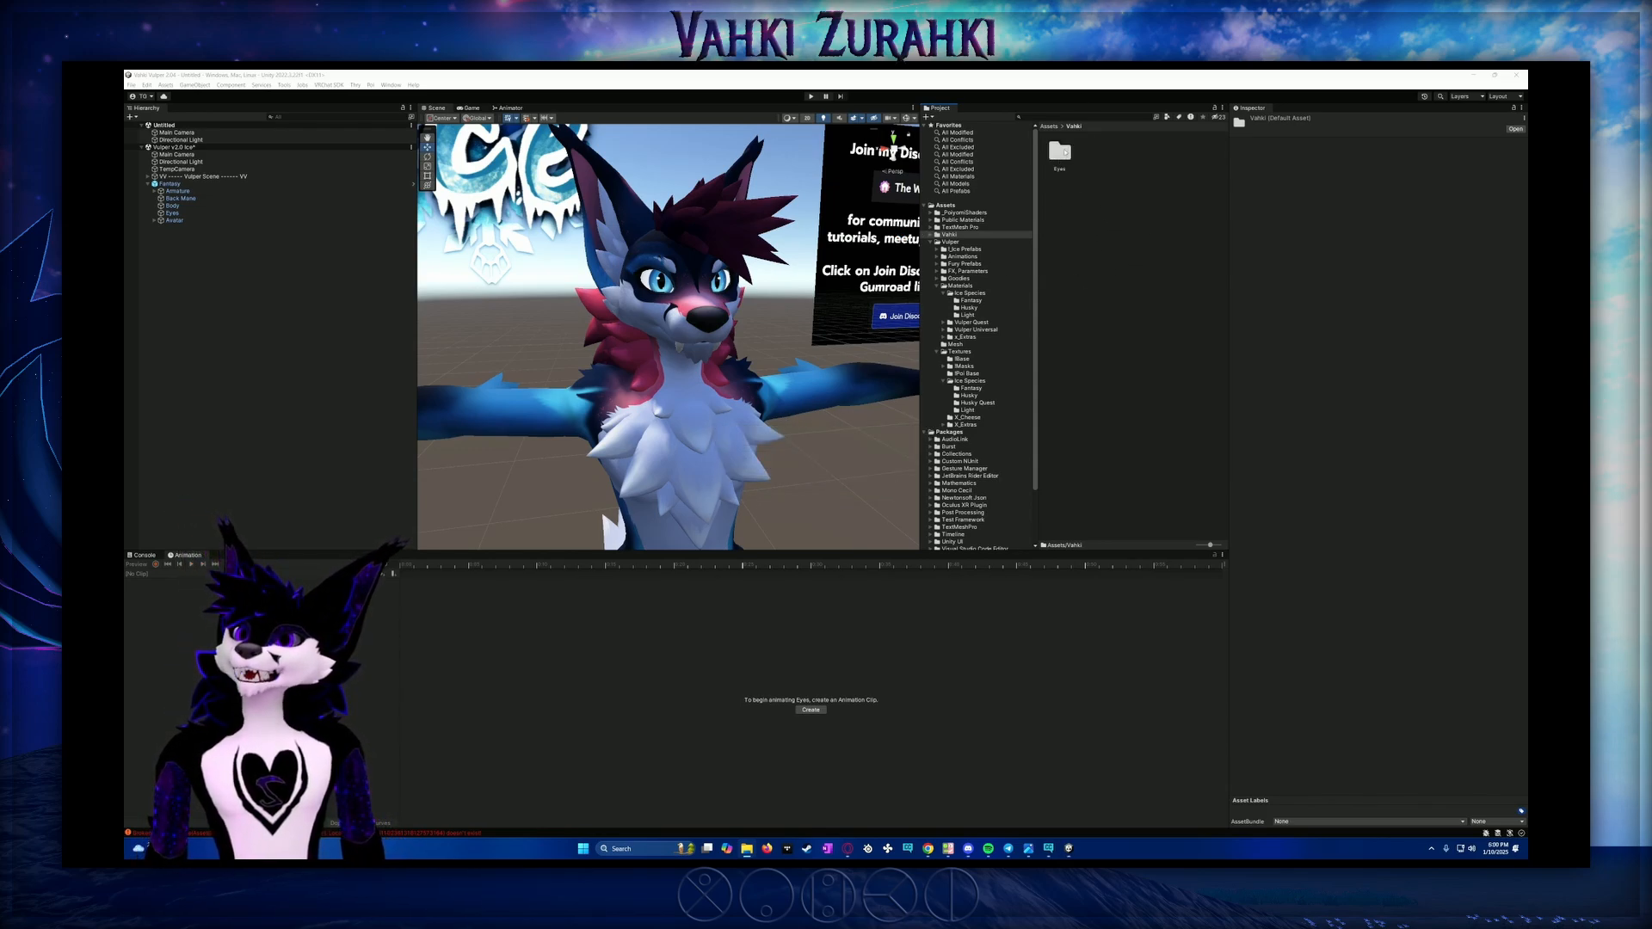
Assign the eye color texture and normal map from the Vahki Eyes folder to the Eyes material, fixing the normal map's import type
double_click(1060, 152)
left_click(1121, 214)
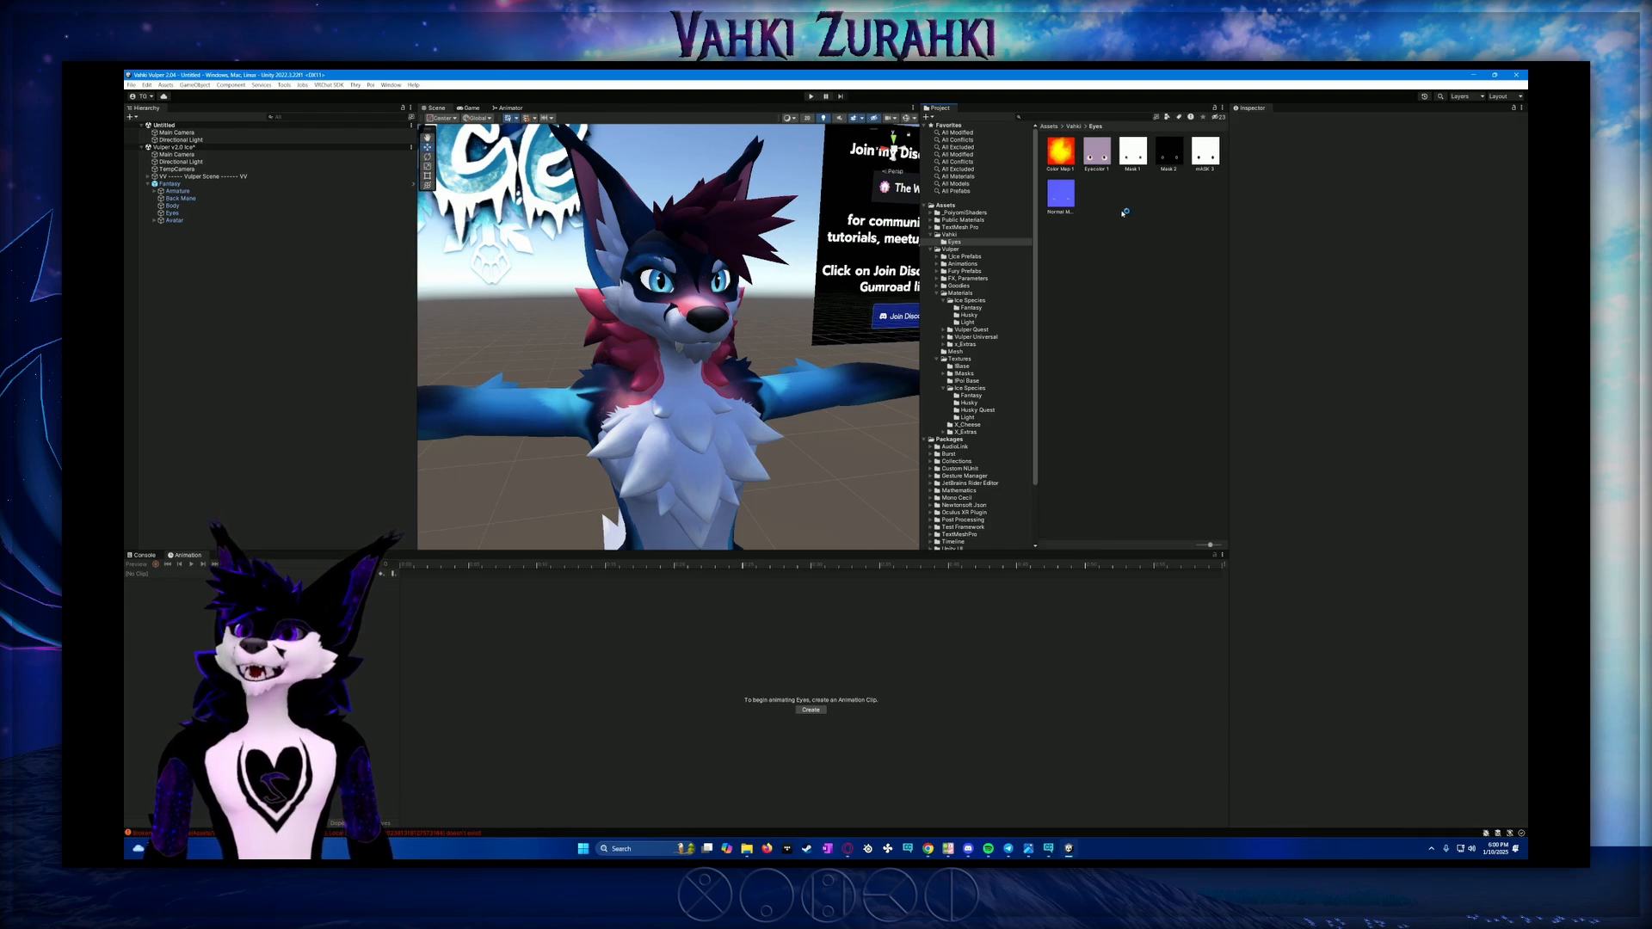
left_click_drag(1089, 214, 262, 214)
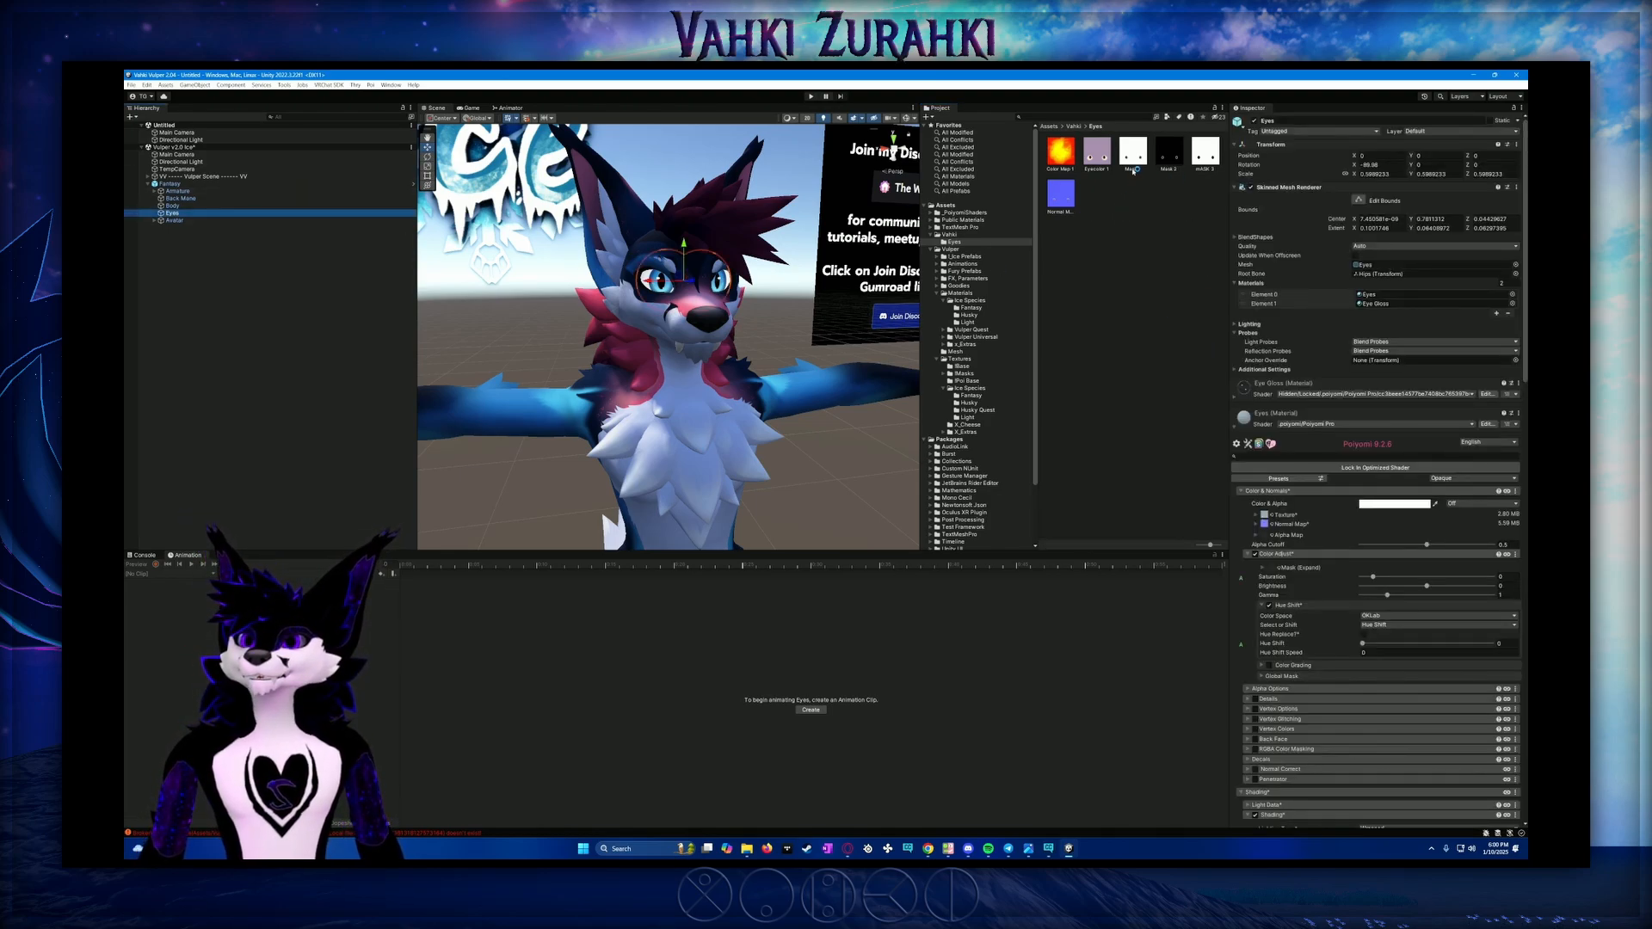
left_click_drag(1092, 156, 1264, 514)
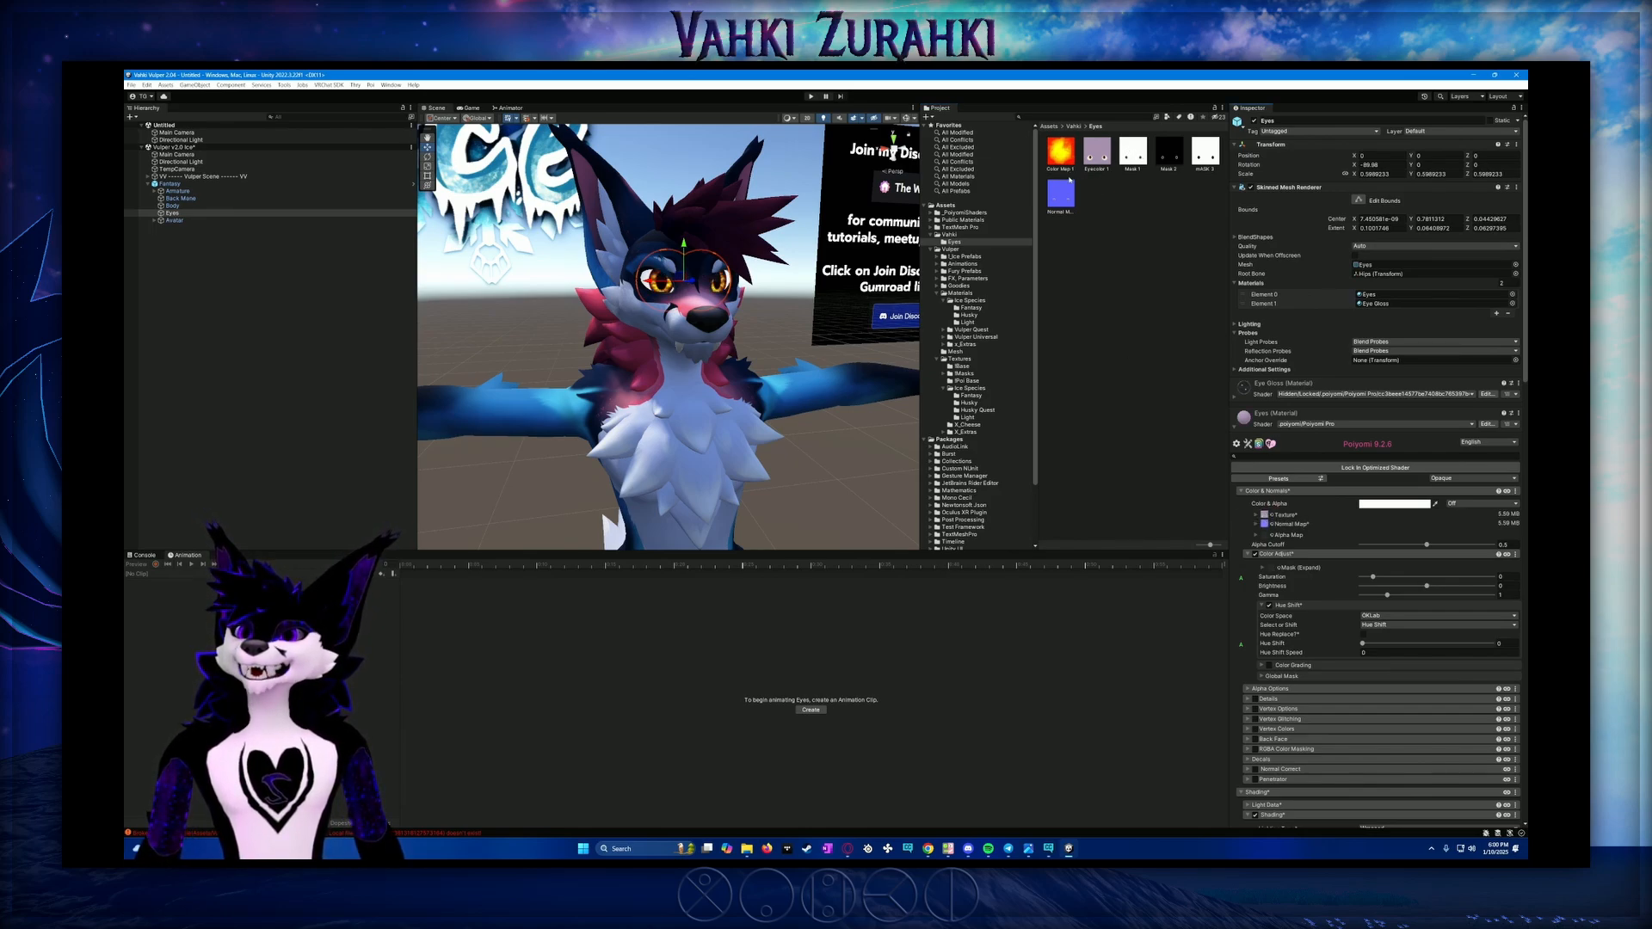
left_click_drag(1063, 195, 1269, 525)
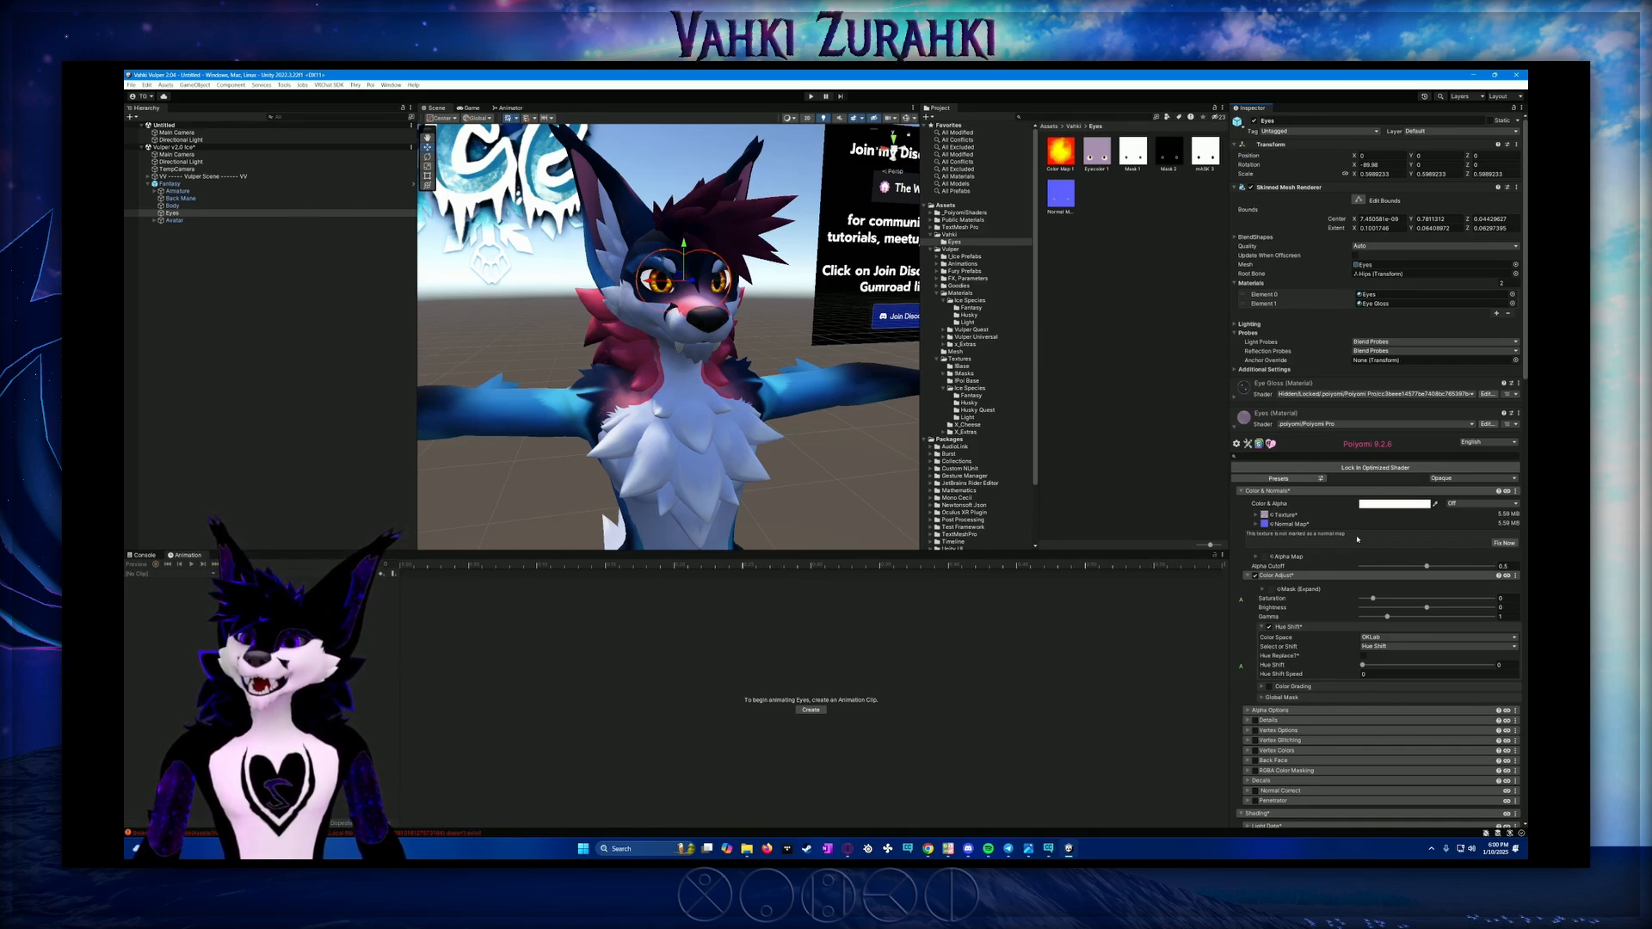
left_click(1501, 544)
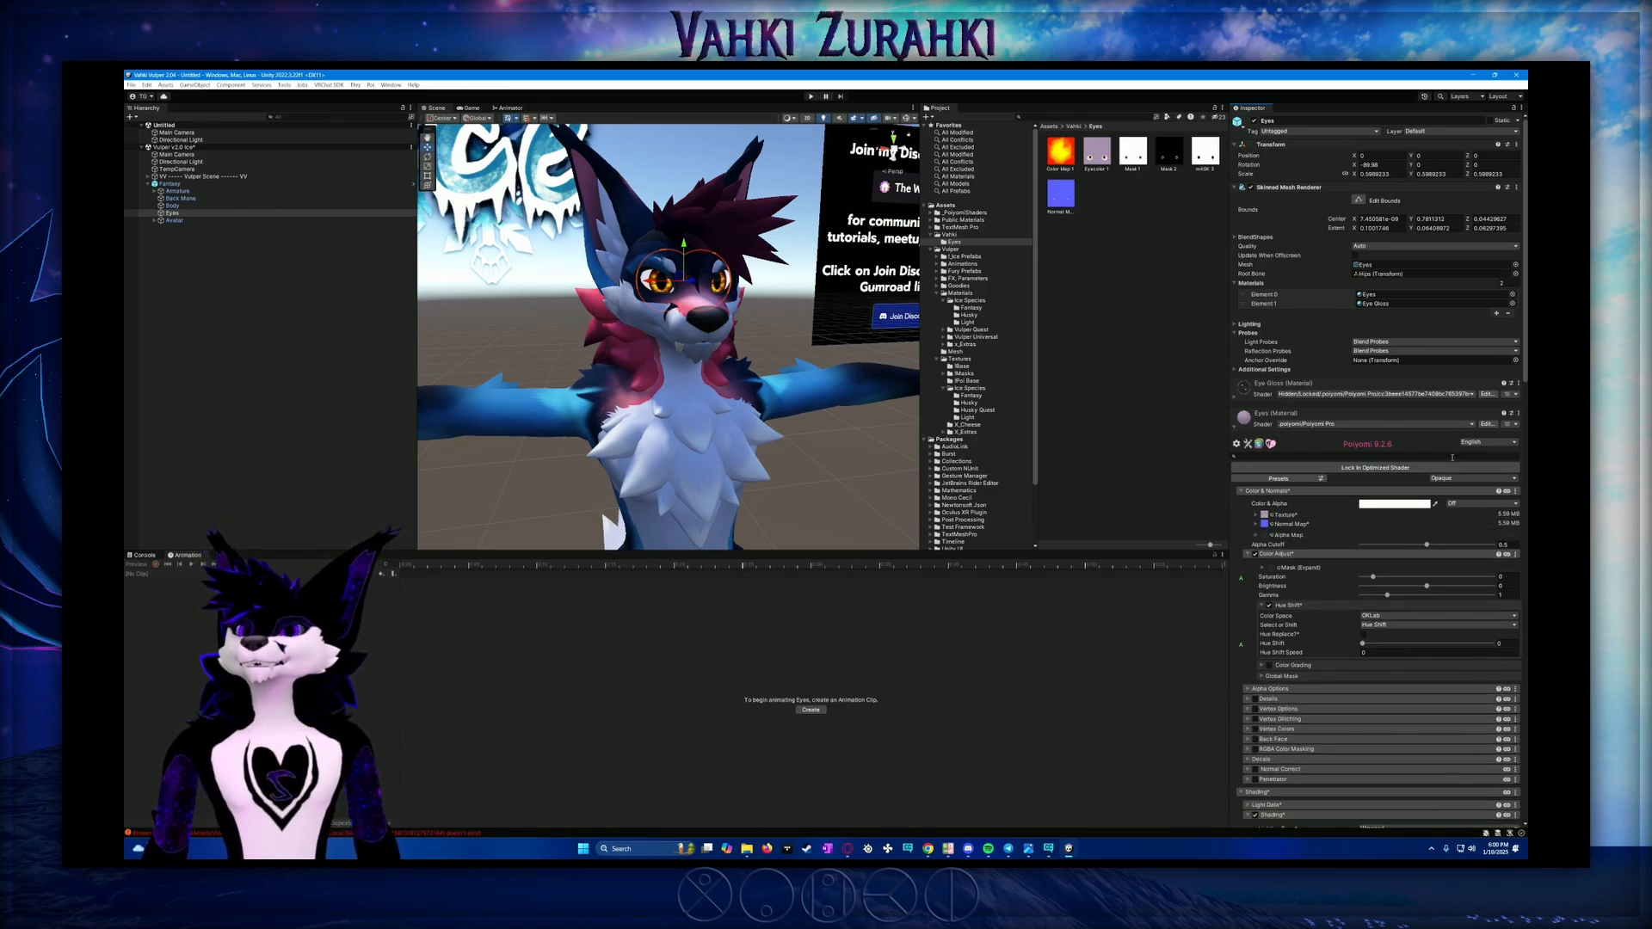
Collapse the Eyes material's Shading and Matcap 0 sections, and expand and enable Matcap 1
scroll(1346, 541, "down", 8)
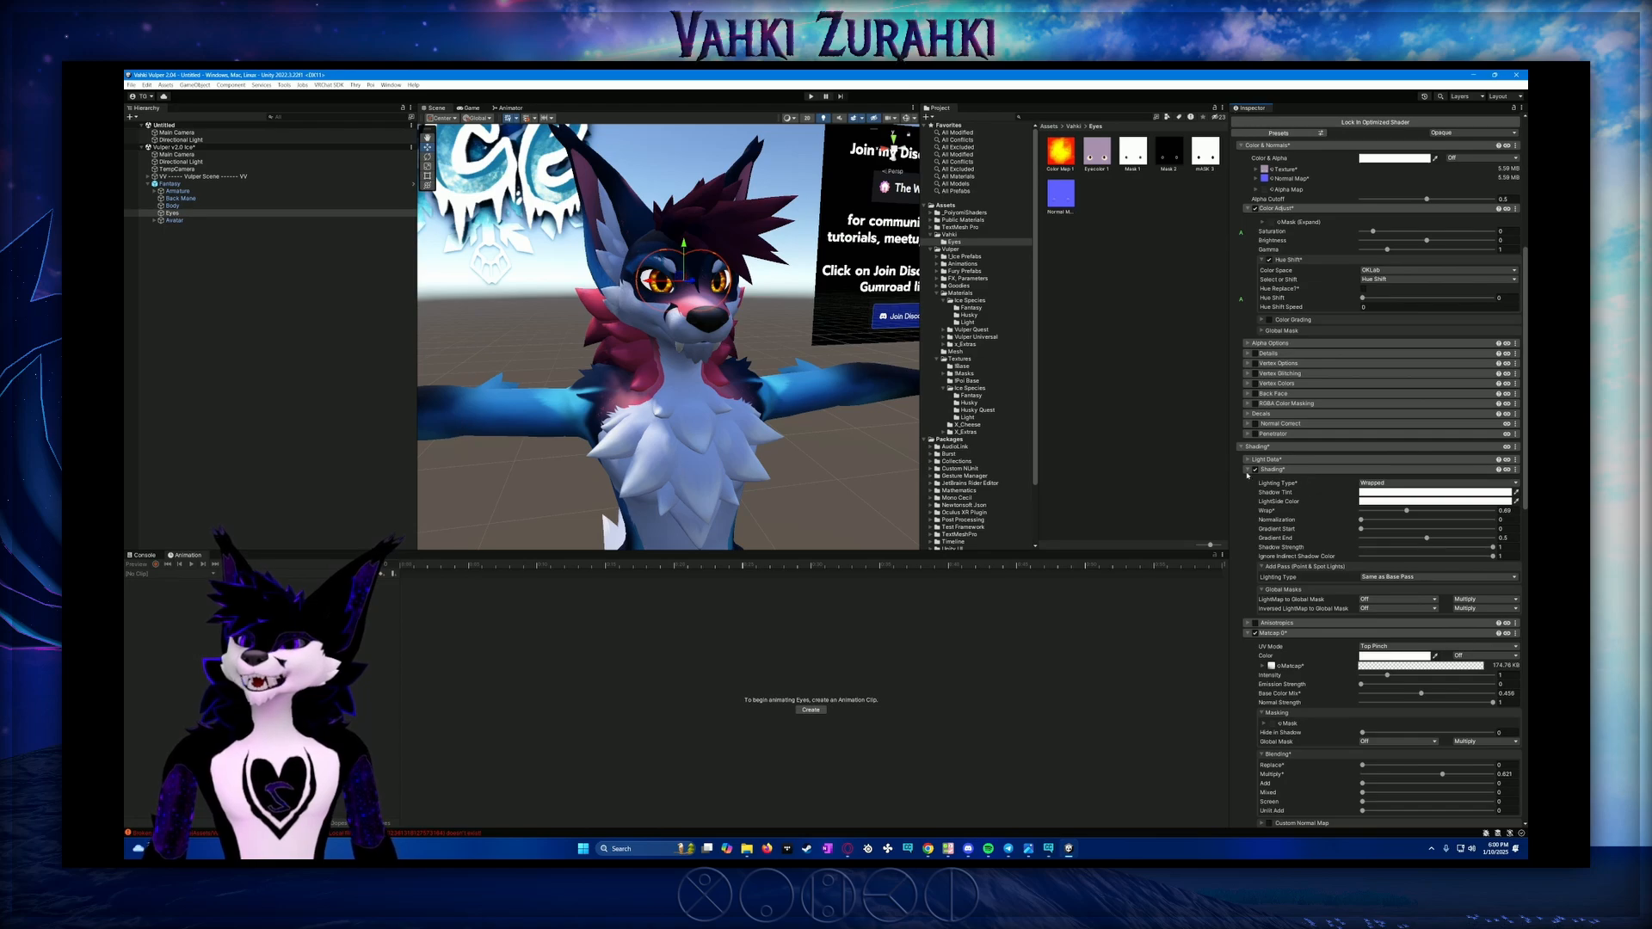
left_click(1247, 469)
left_click(1248, 490)
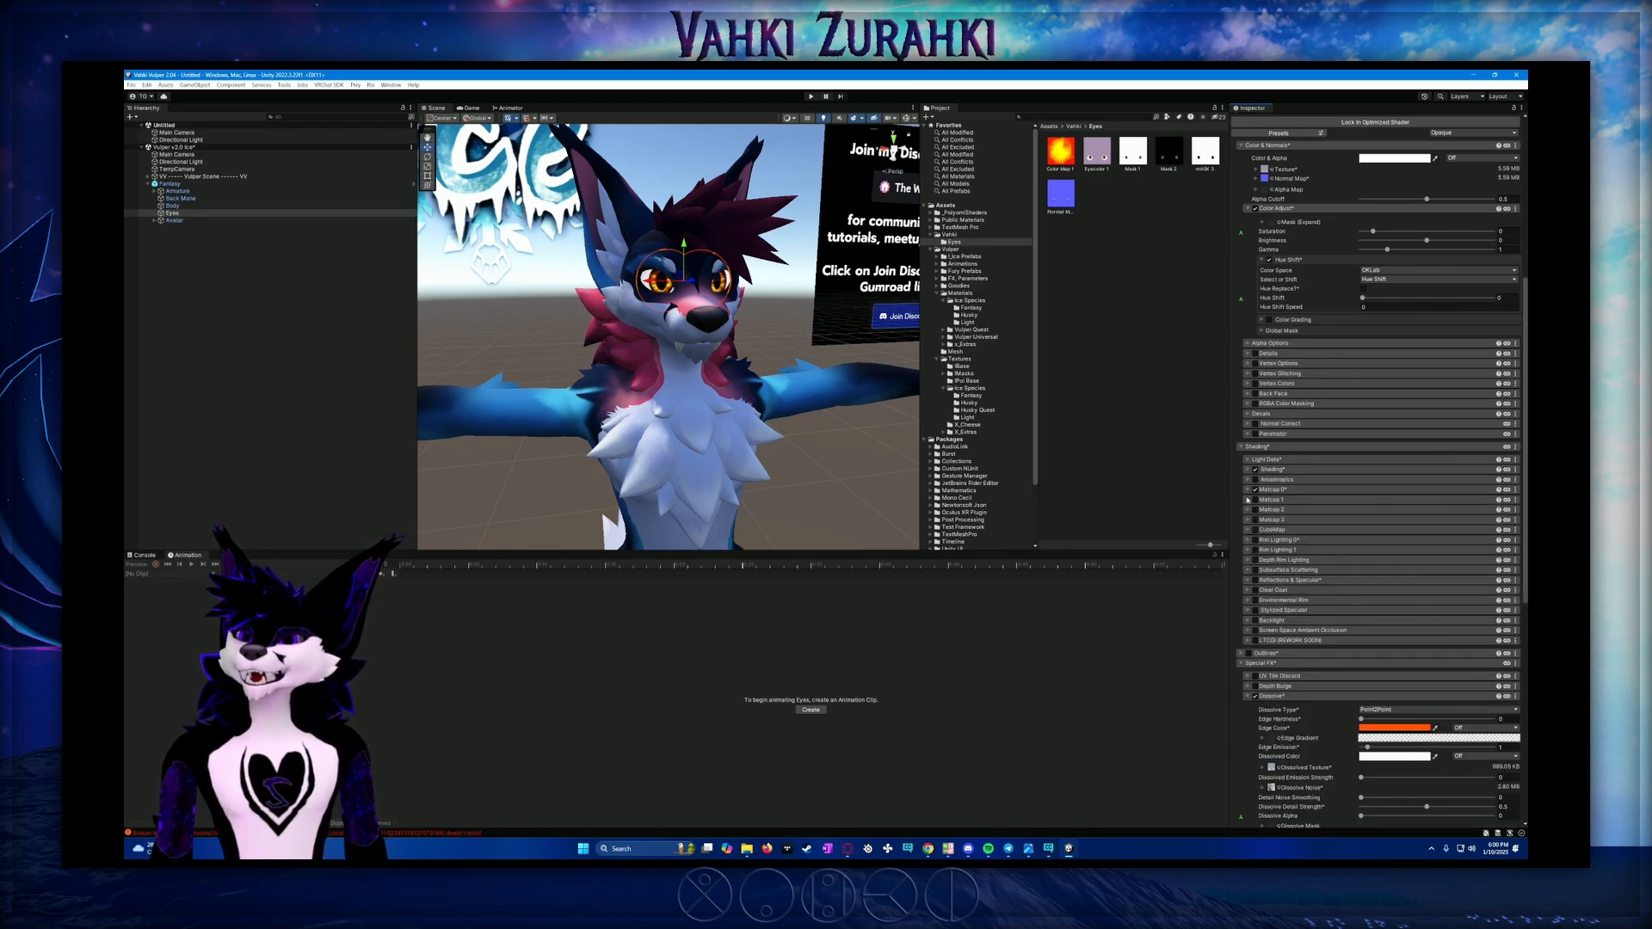
left_click(1248, 499)
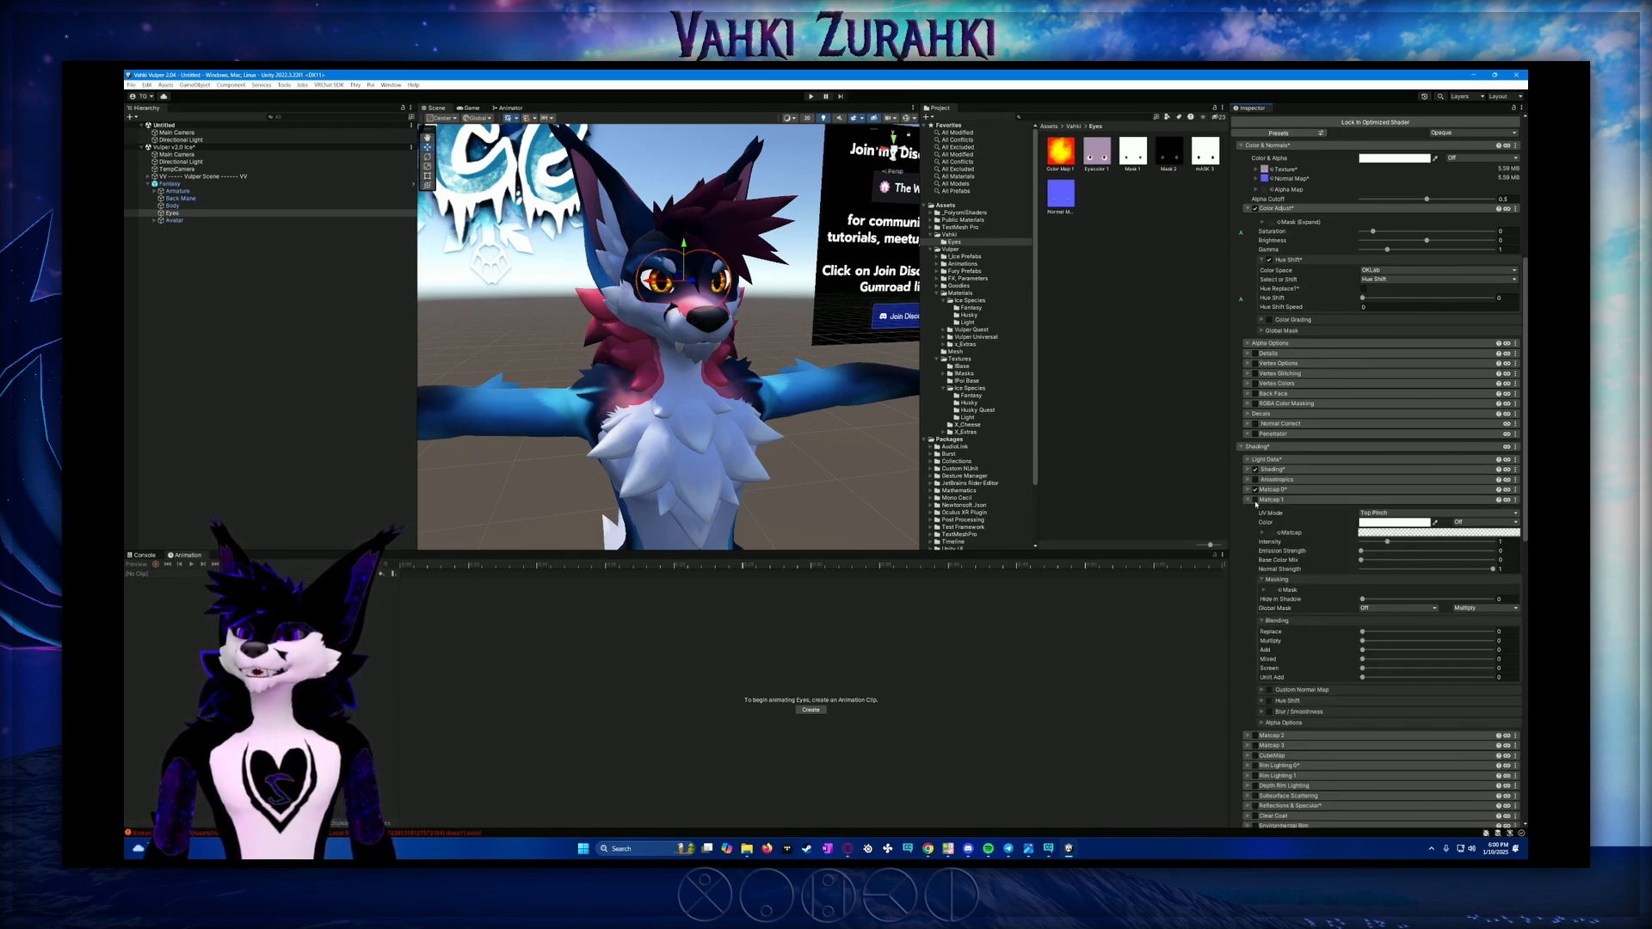
left_click(1255, 499)
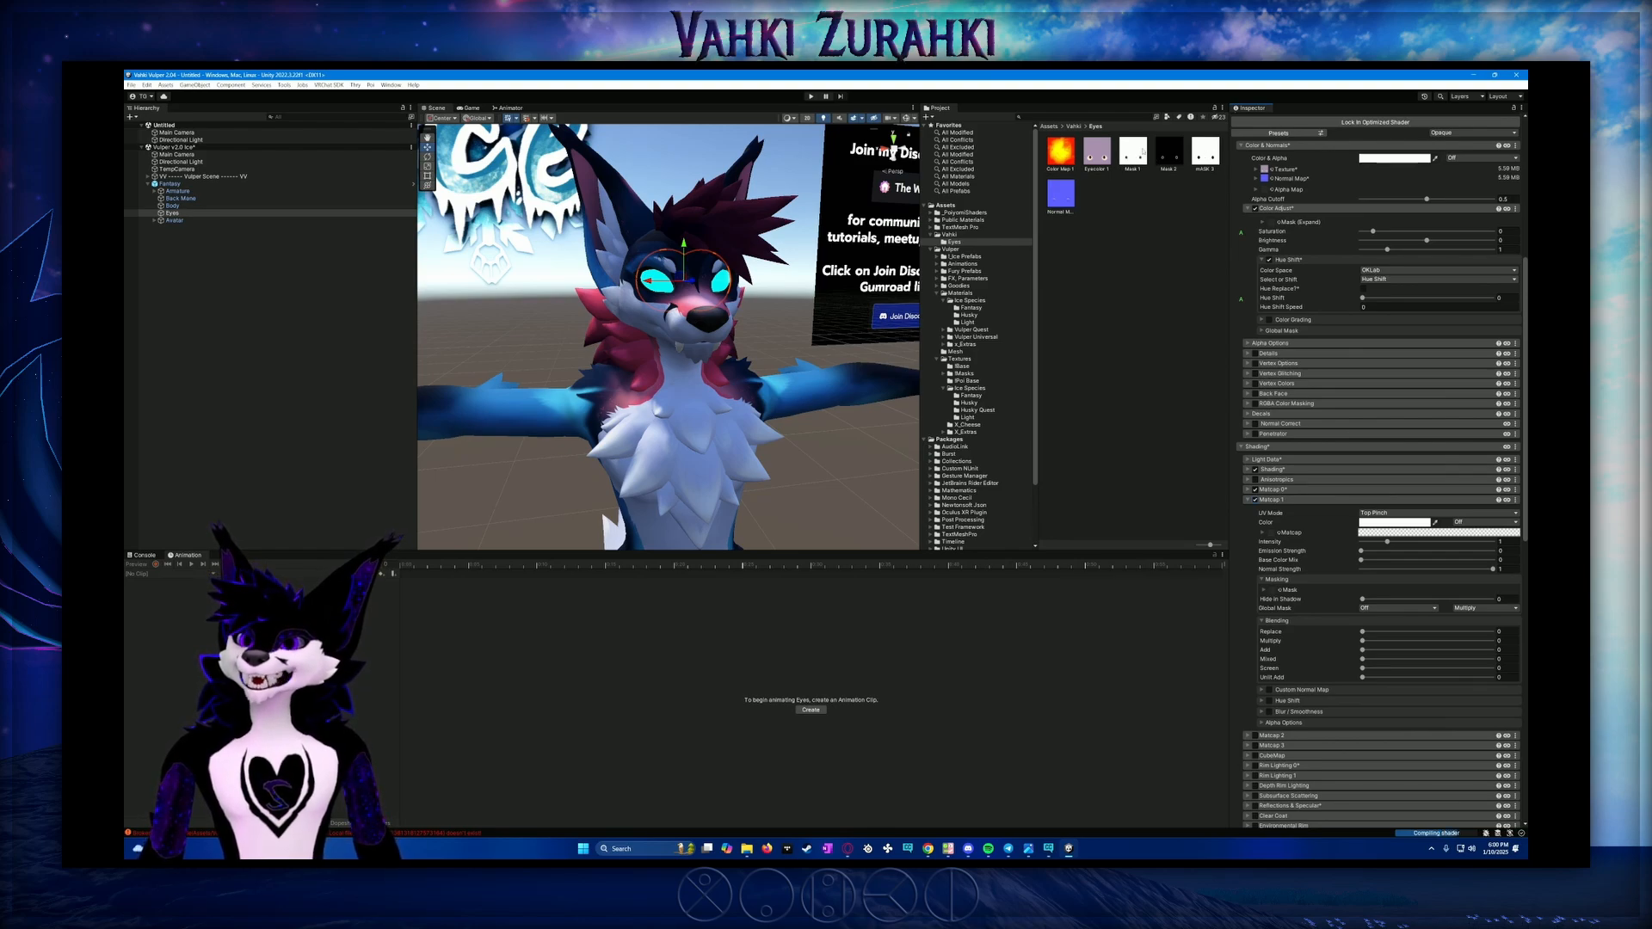
Compare the previews of the three mask textures in the Vahki Eyes folder
left_click(1135, 153)
left_click(1173, 157)
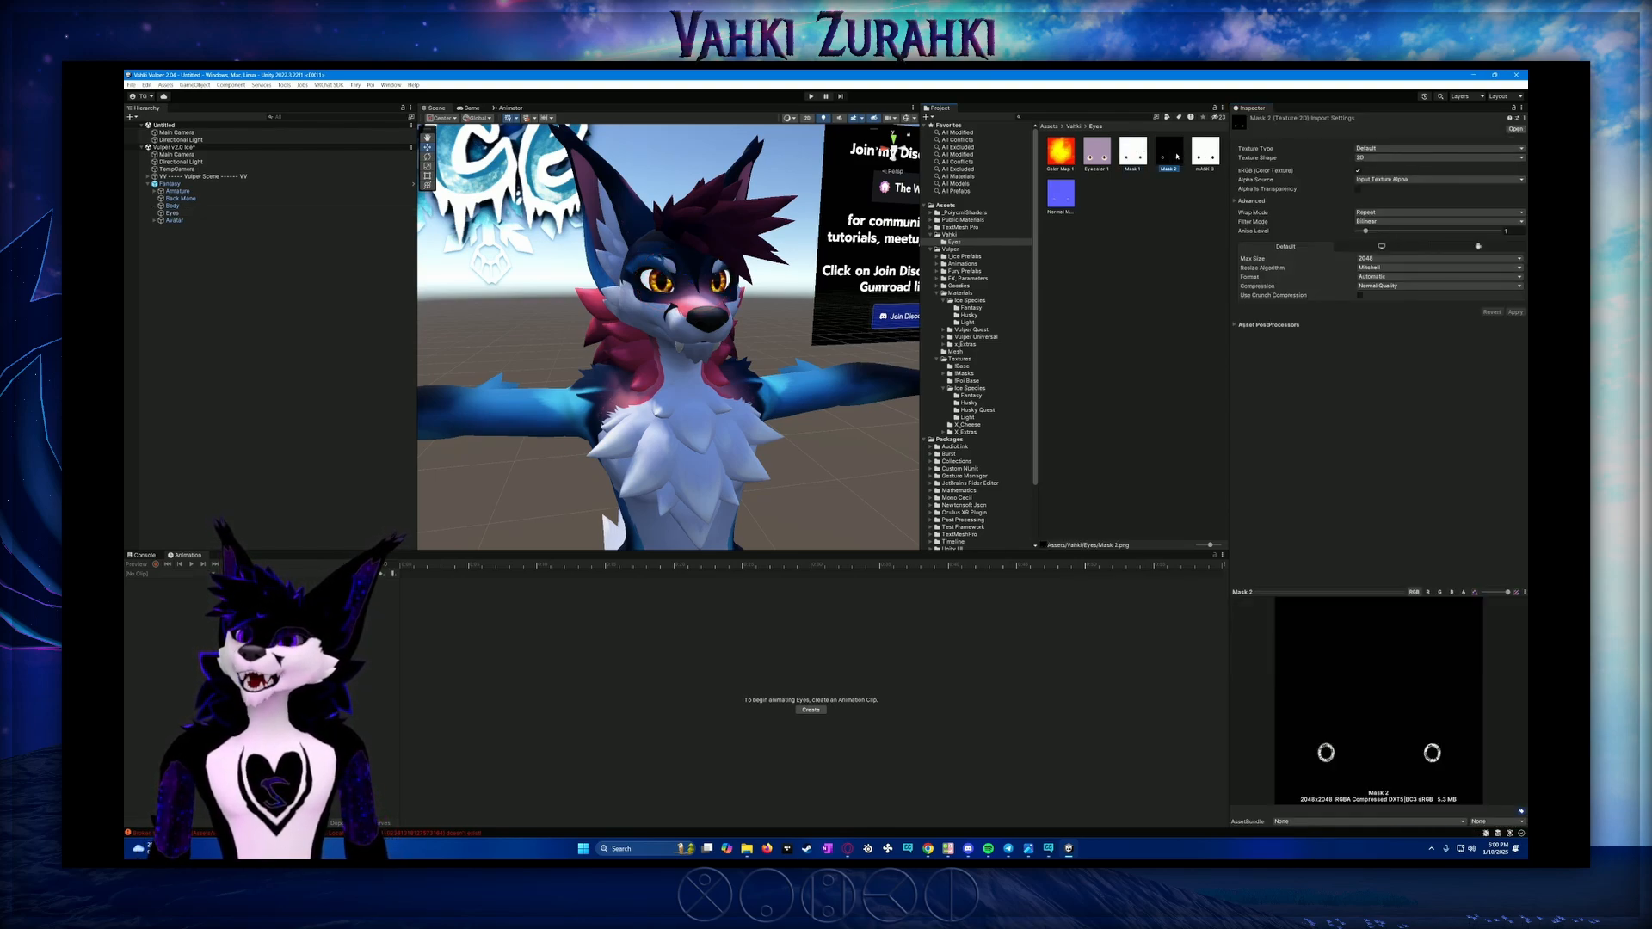
left_click(1203, 155)
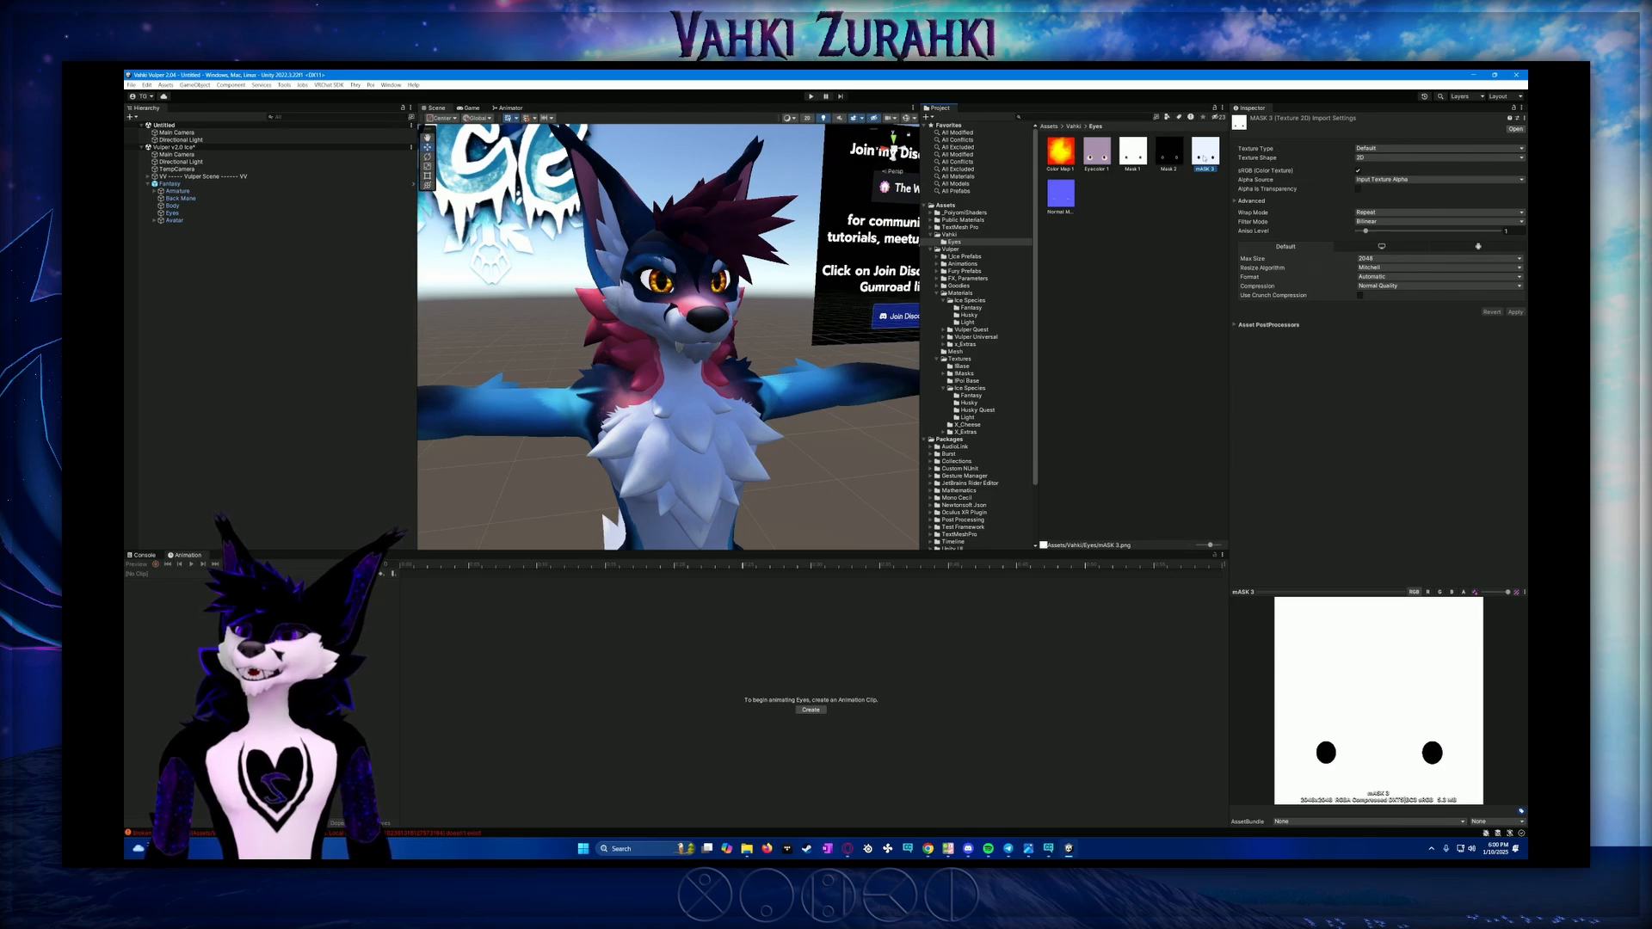
left_click(1136, 155)
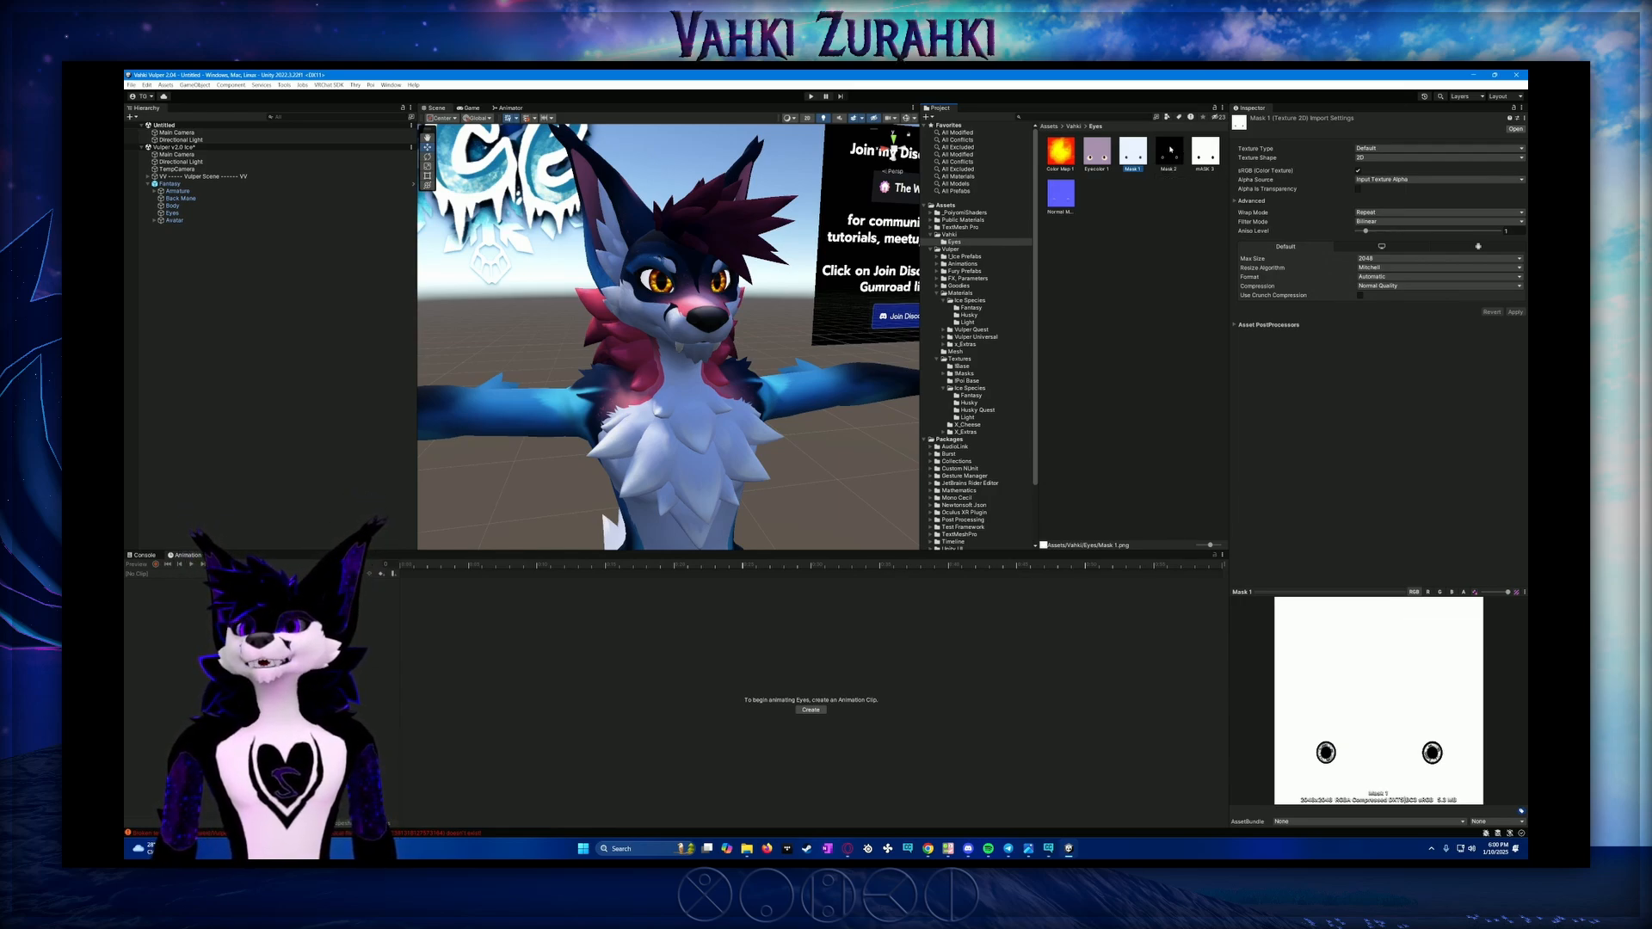
left_click(1170, 149)
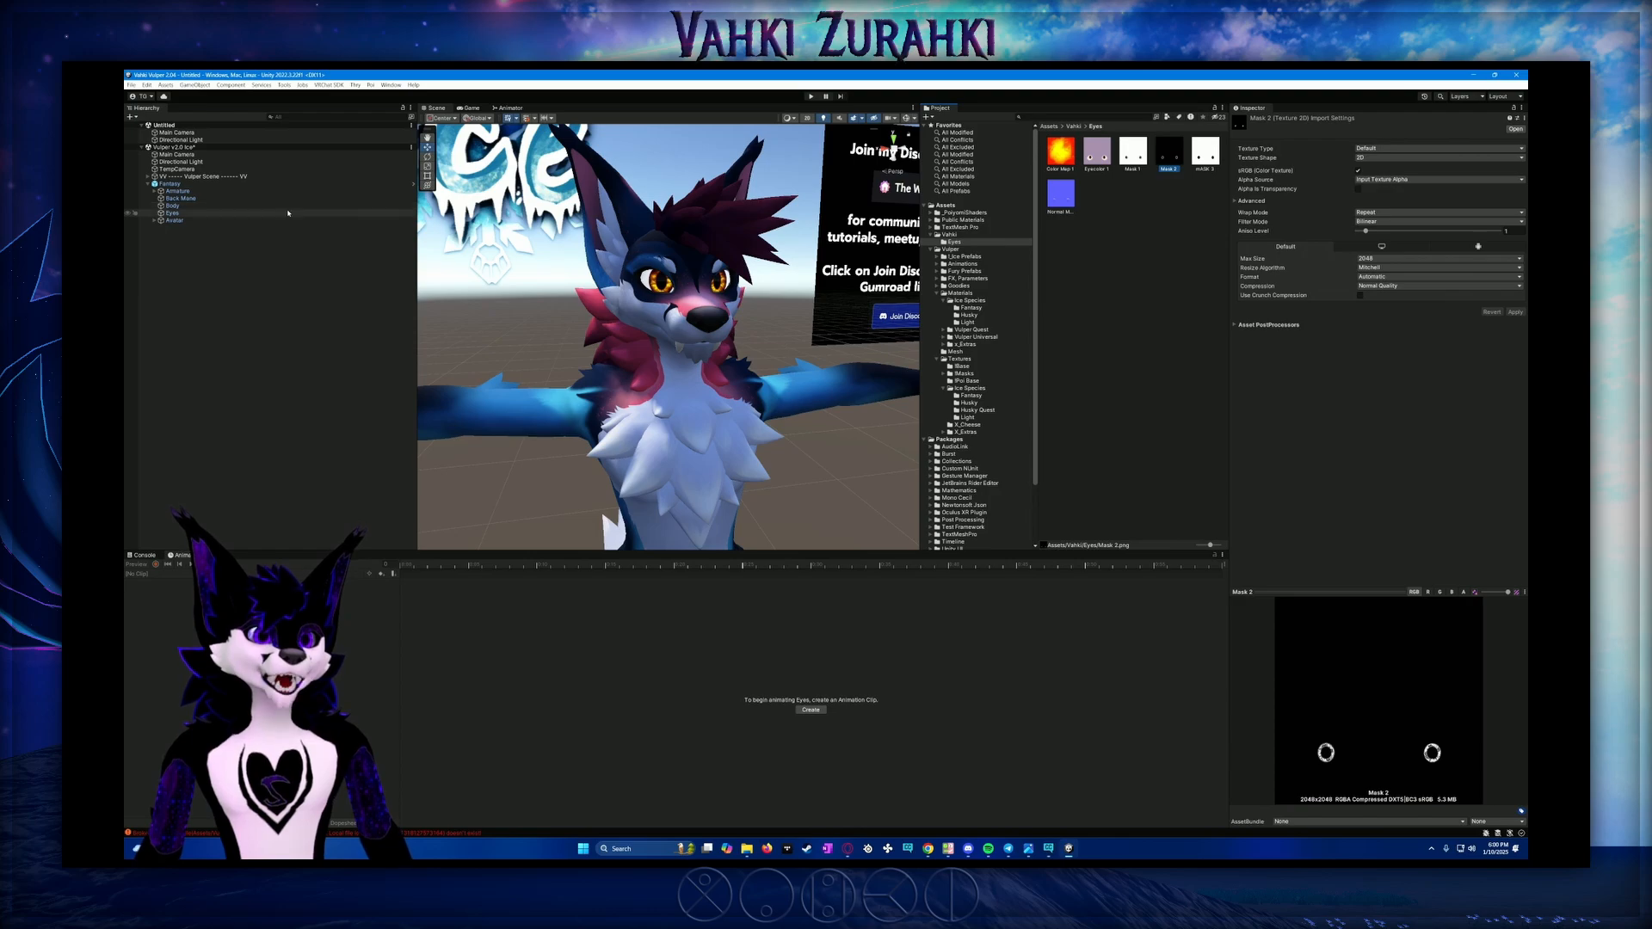
Assign Mask 2 as the Matcap 1 mask on the Eyes material and fix the texture's sRGB import setting
left_click(378, 212)
scroll(1243, 442, "down", 10)
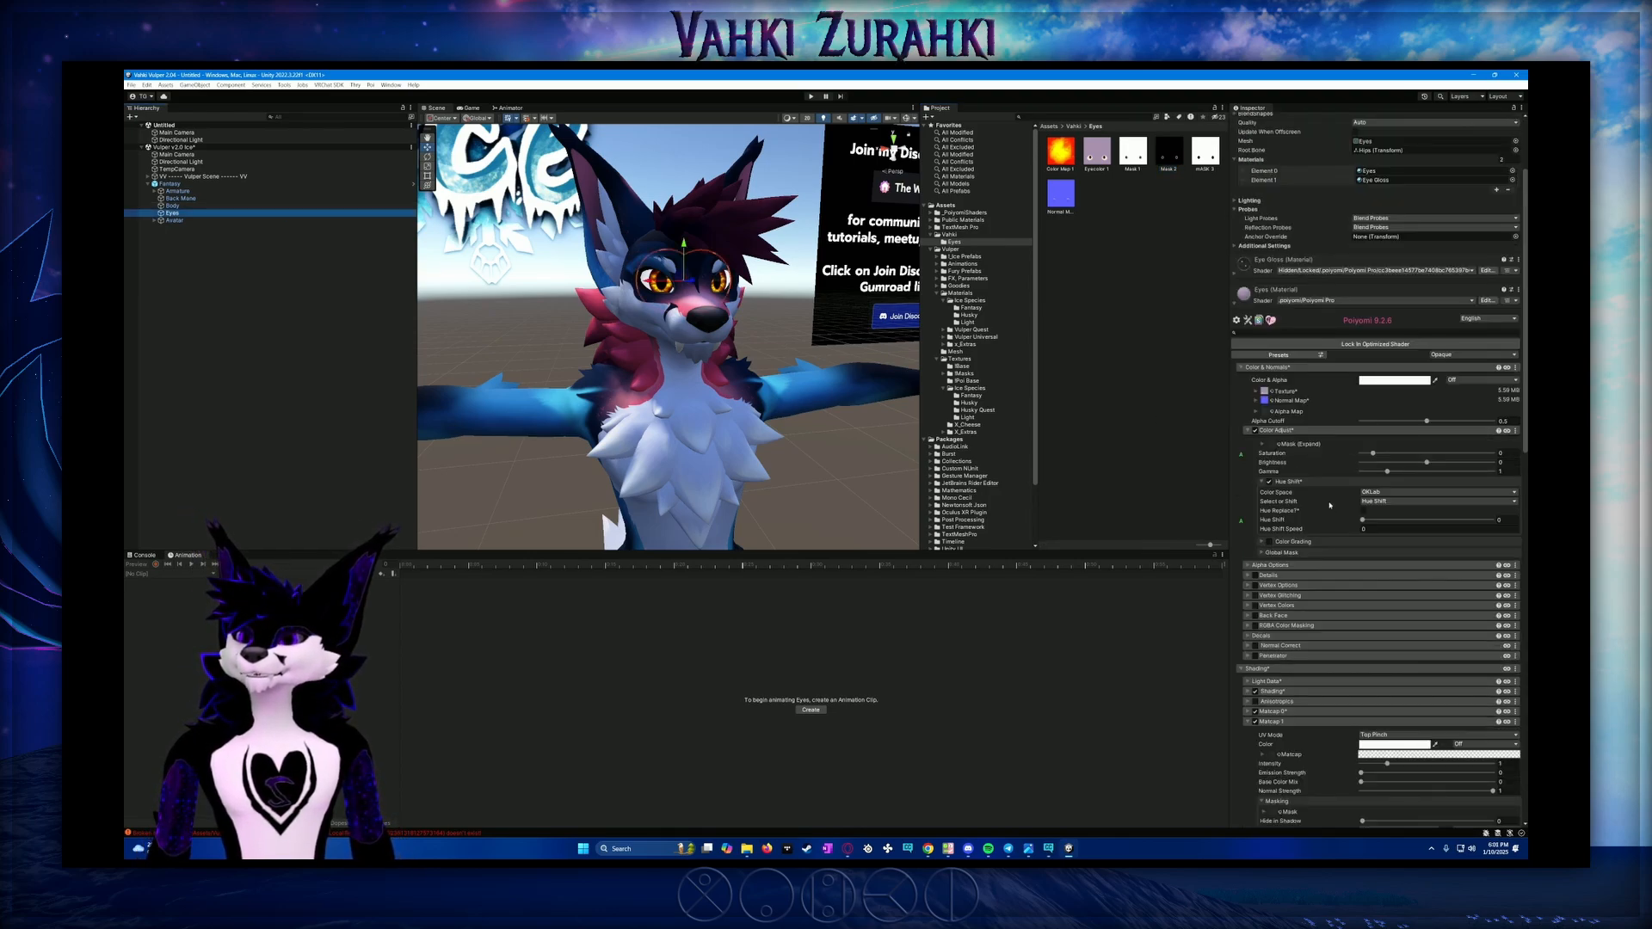
left_click_drag(1169, 153, 1277, 541)
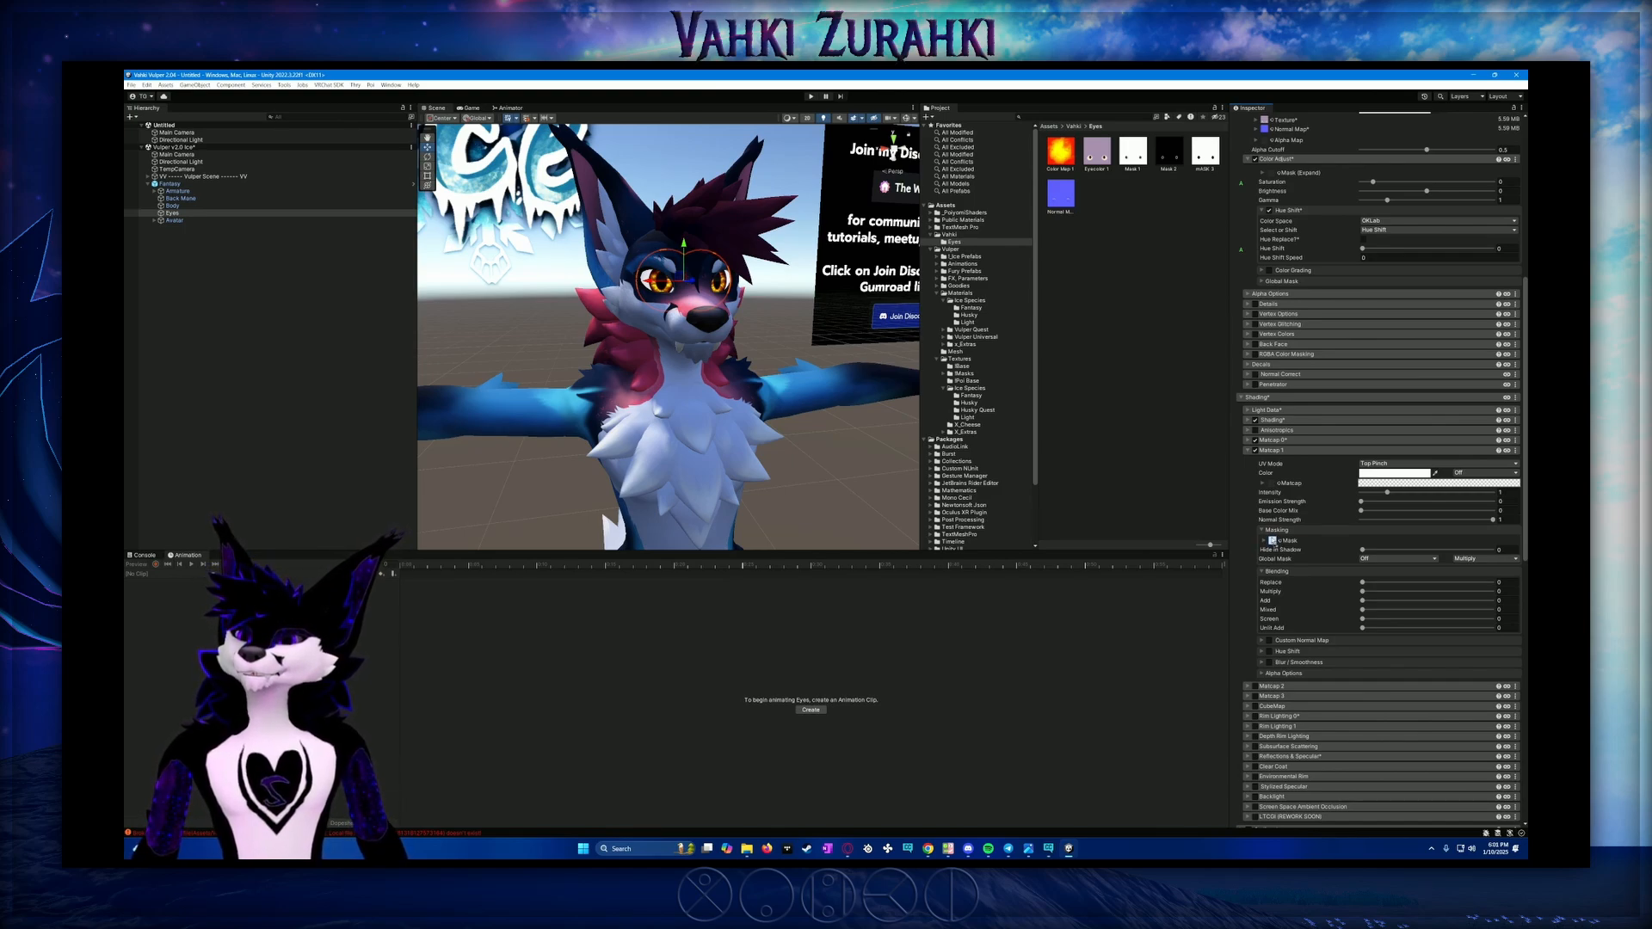
left_click_drag(1273, 542, 1273, 542)
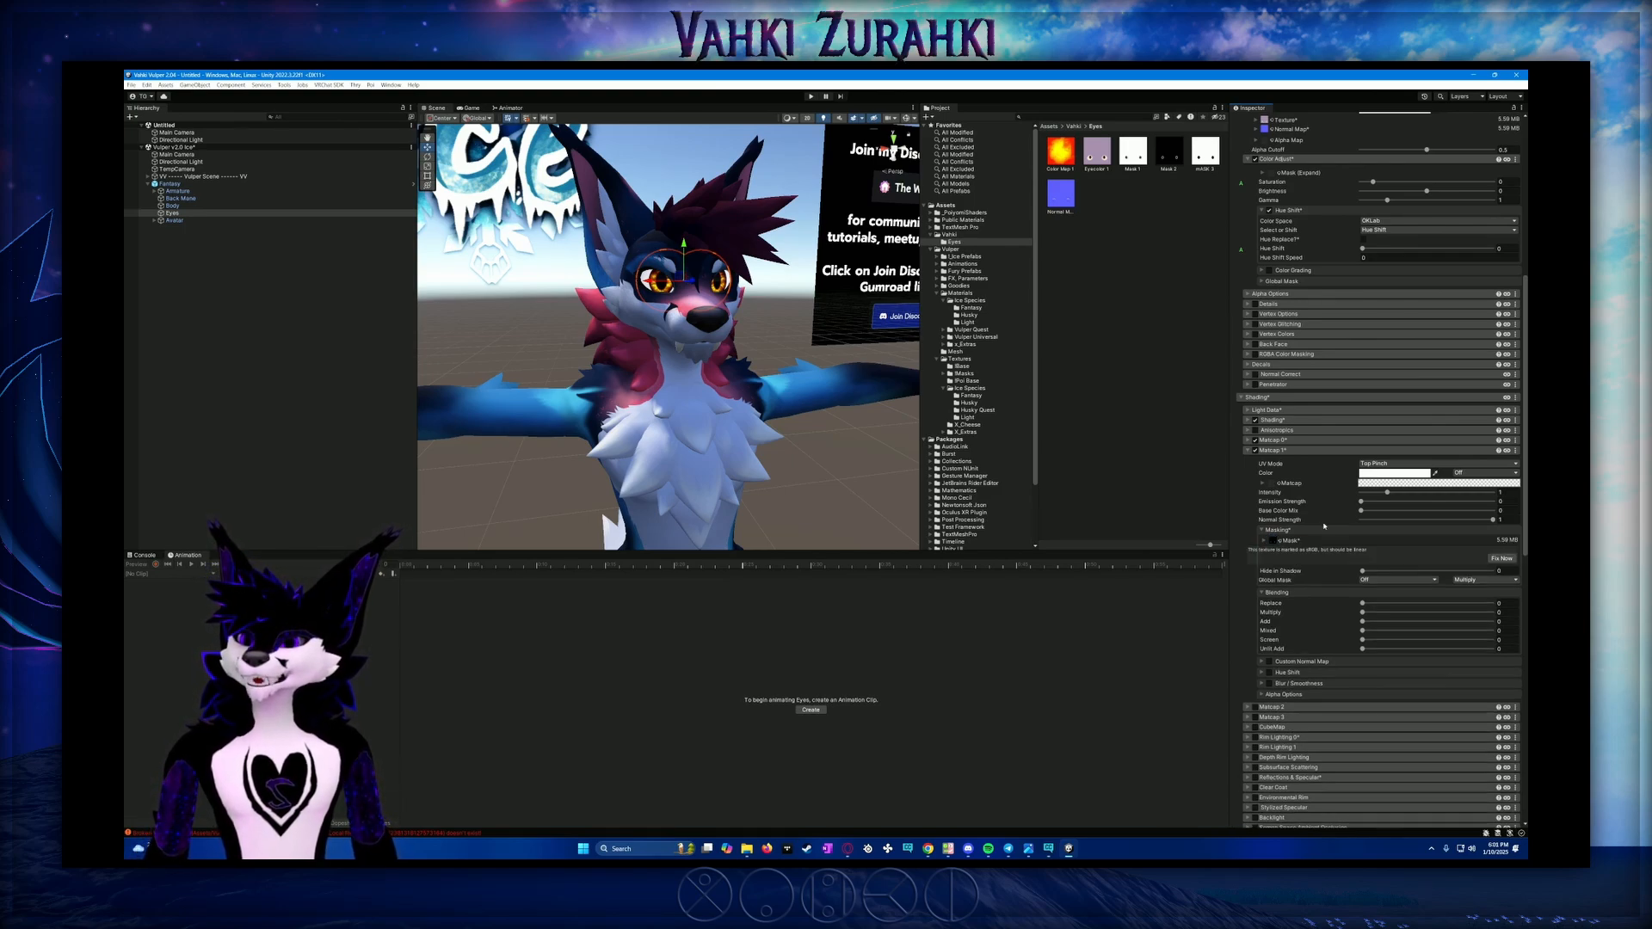
left_click(1495, 558)
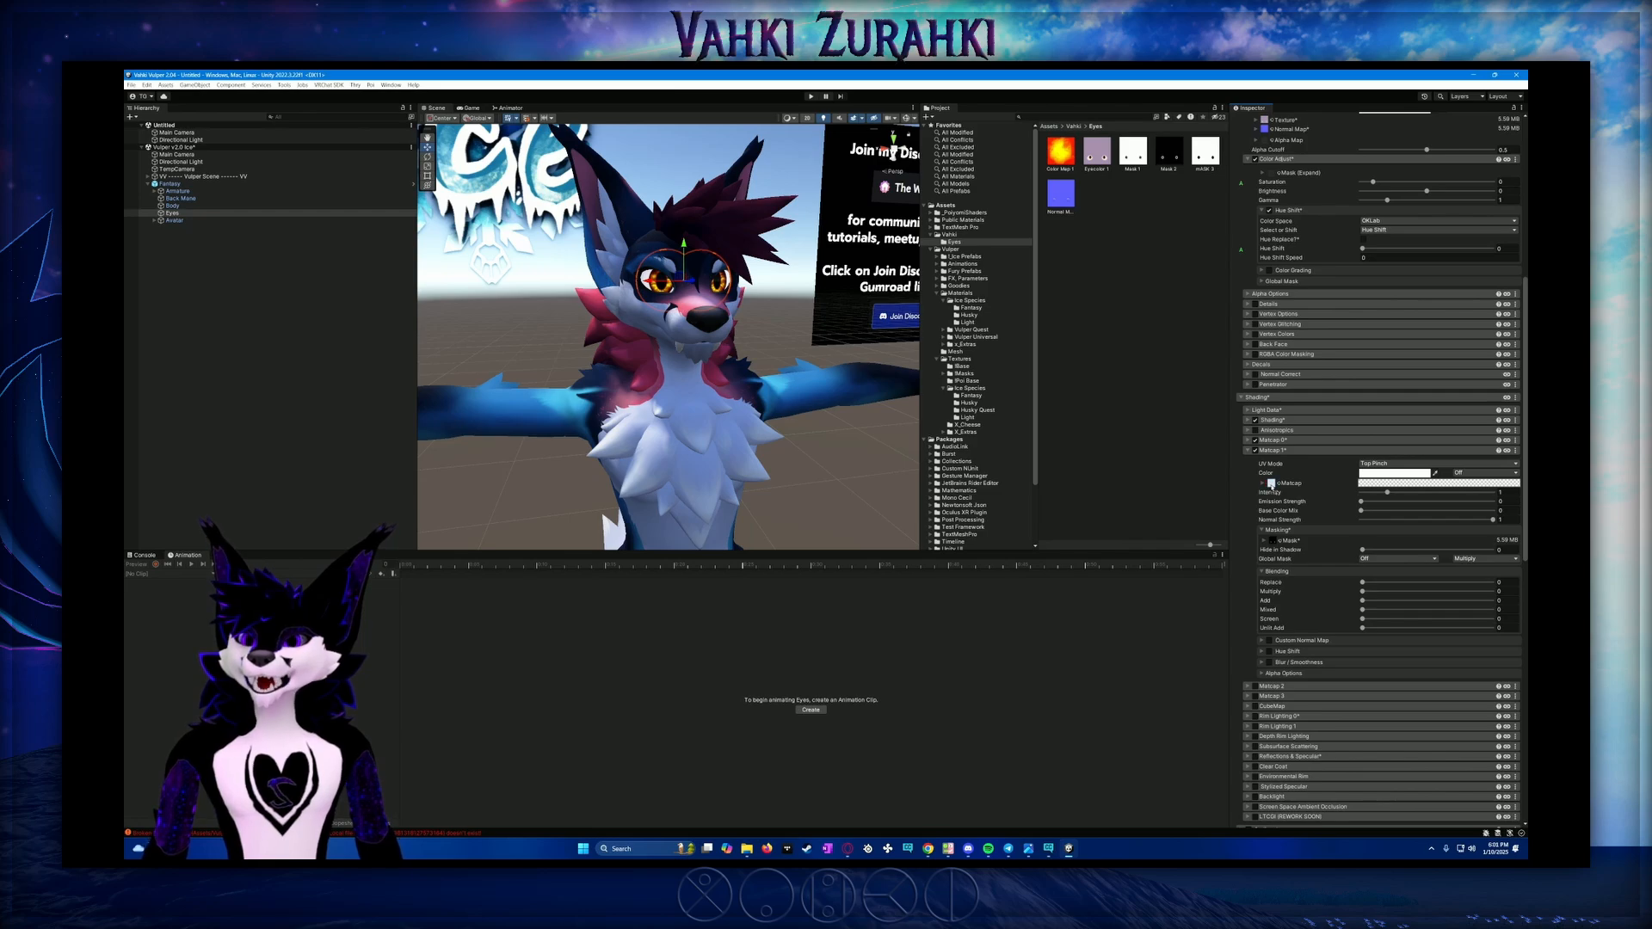
Assign Color Map 1 as the Matcap 1 texture, and set Emission Strength to 1.22 and Multiply blending to 1
left_click_drag(1271, 487, 1272, 486)
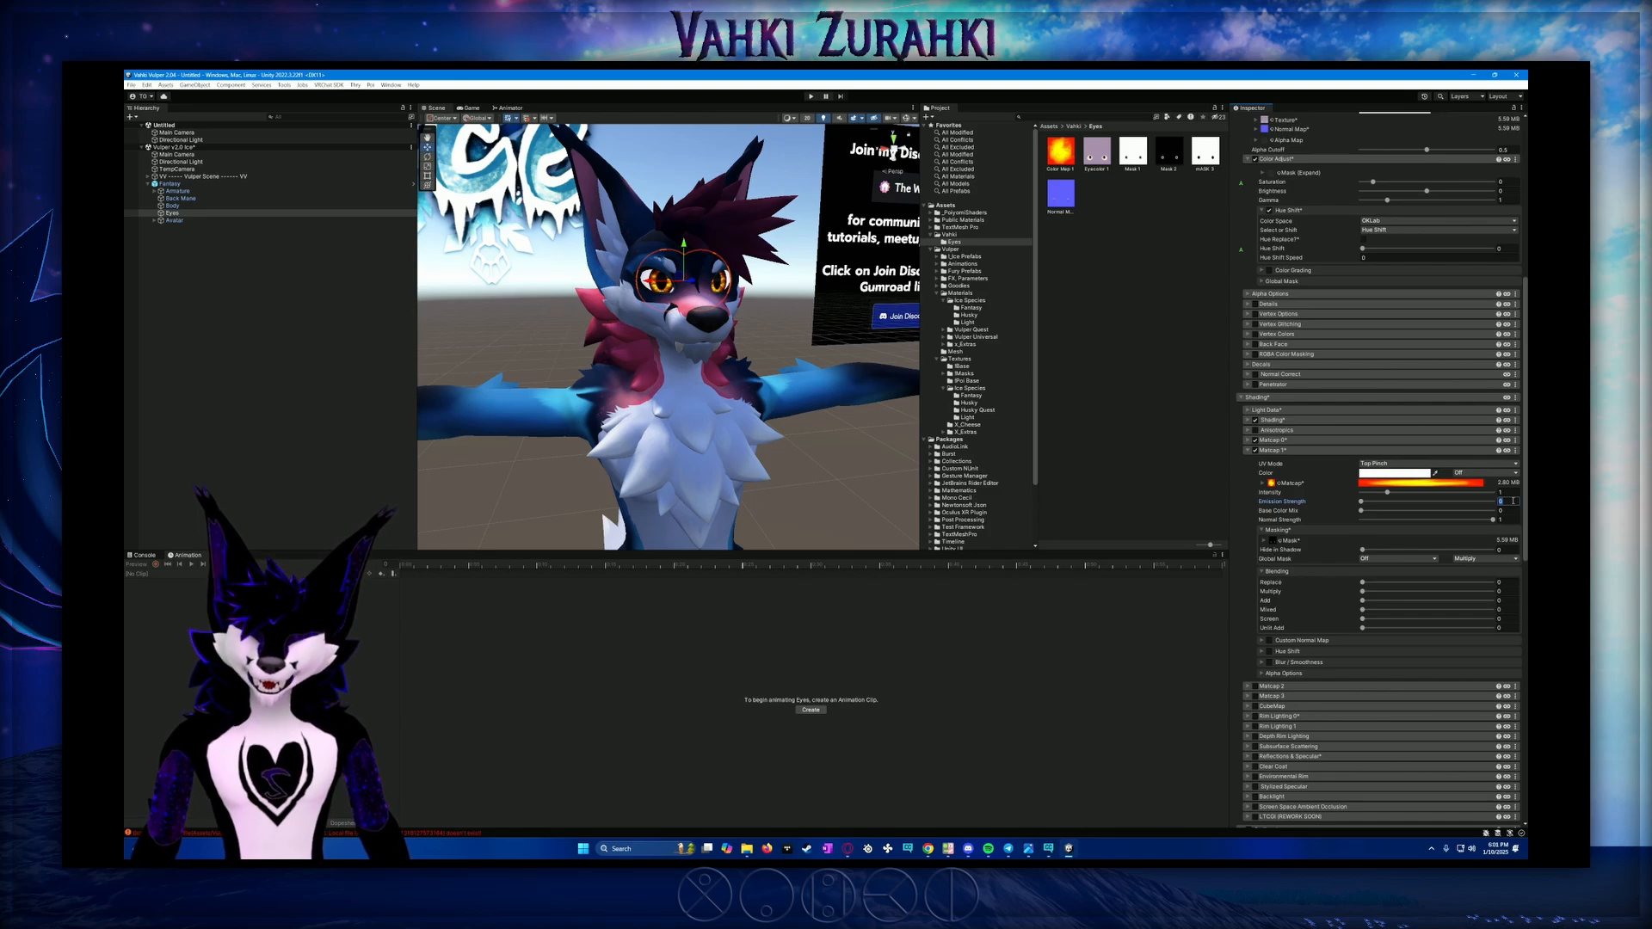
type("1.22")
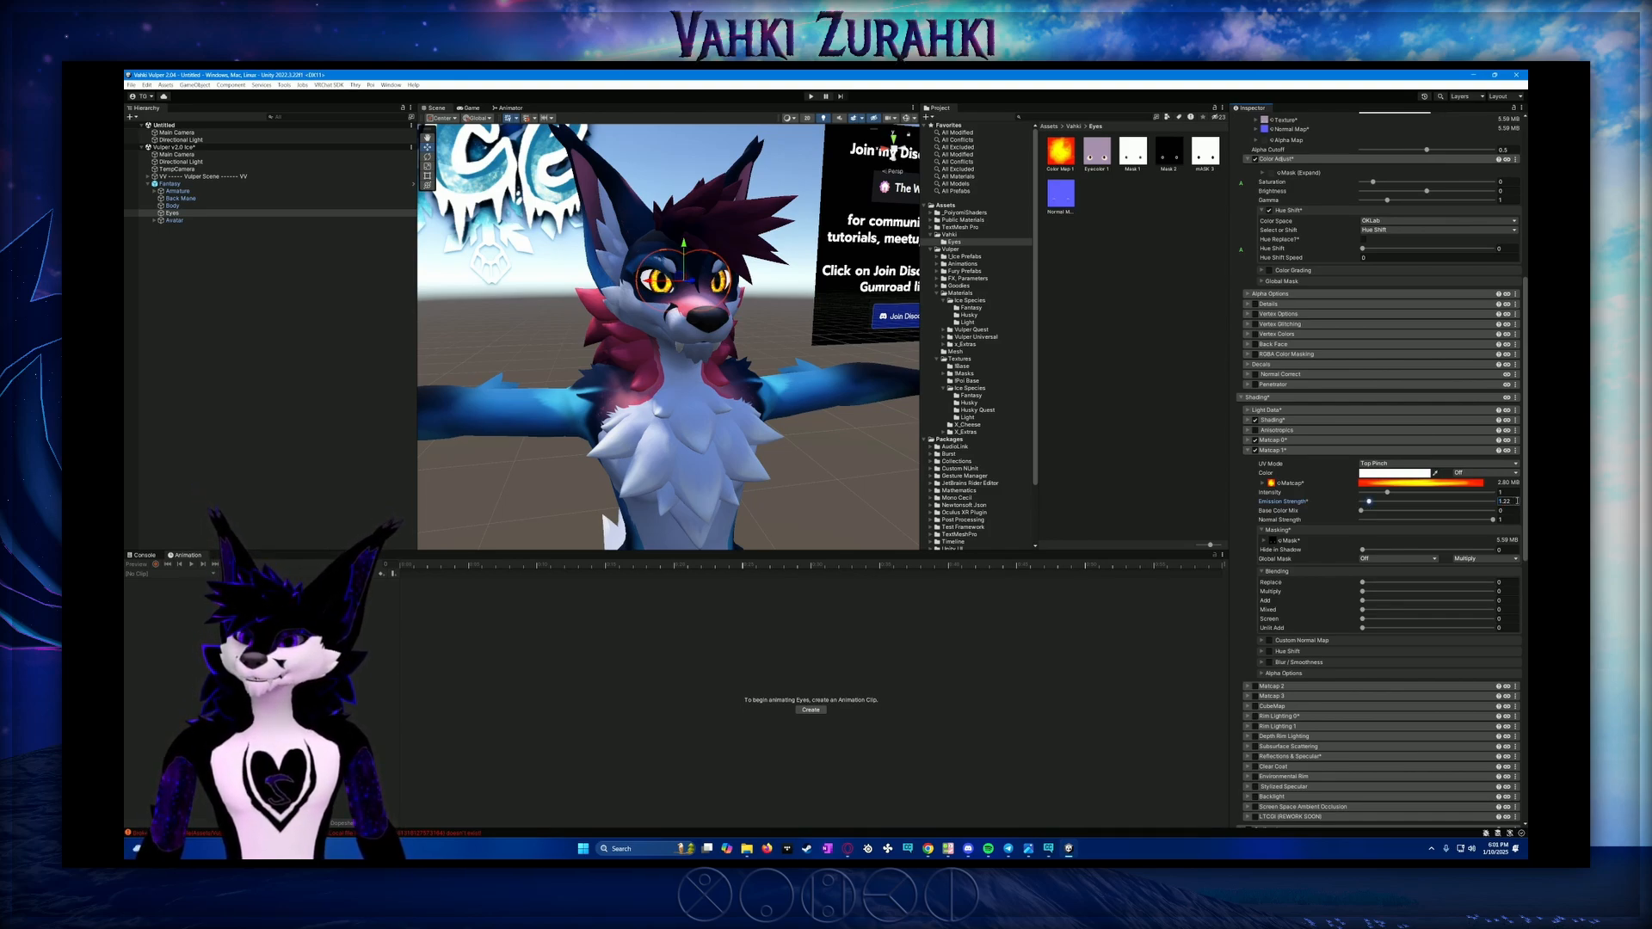
left_click_drag(1362, 591, 1403, 591)
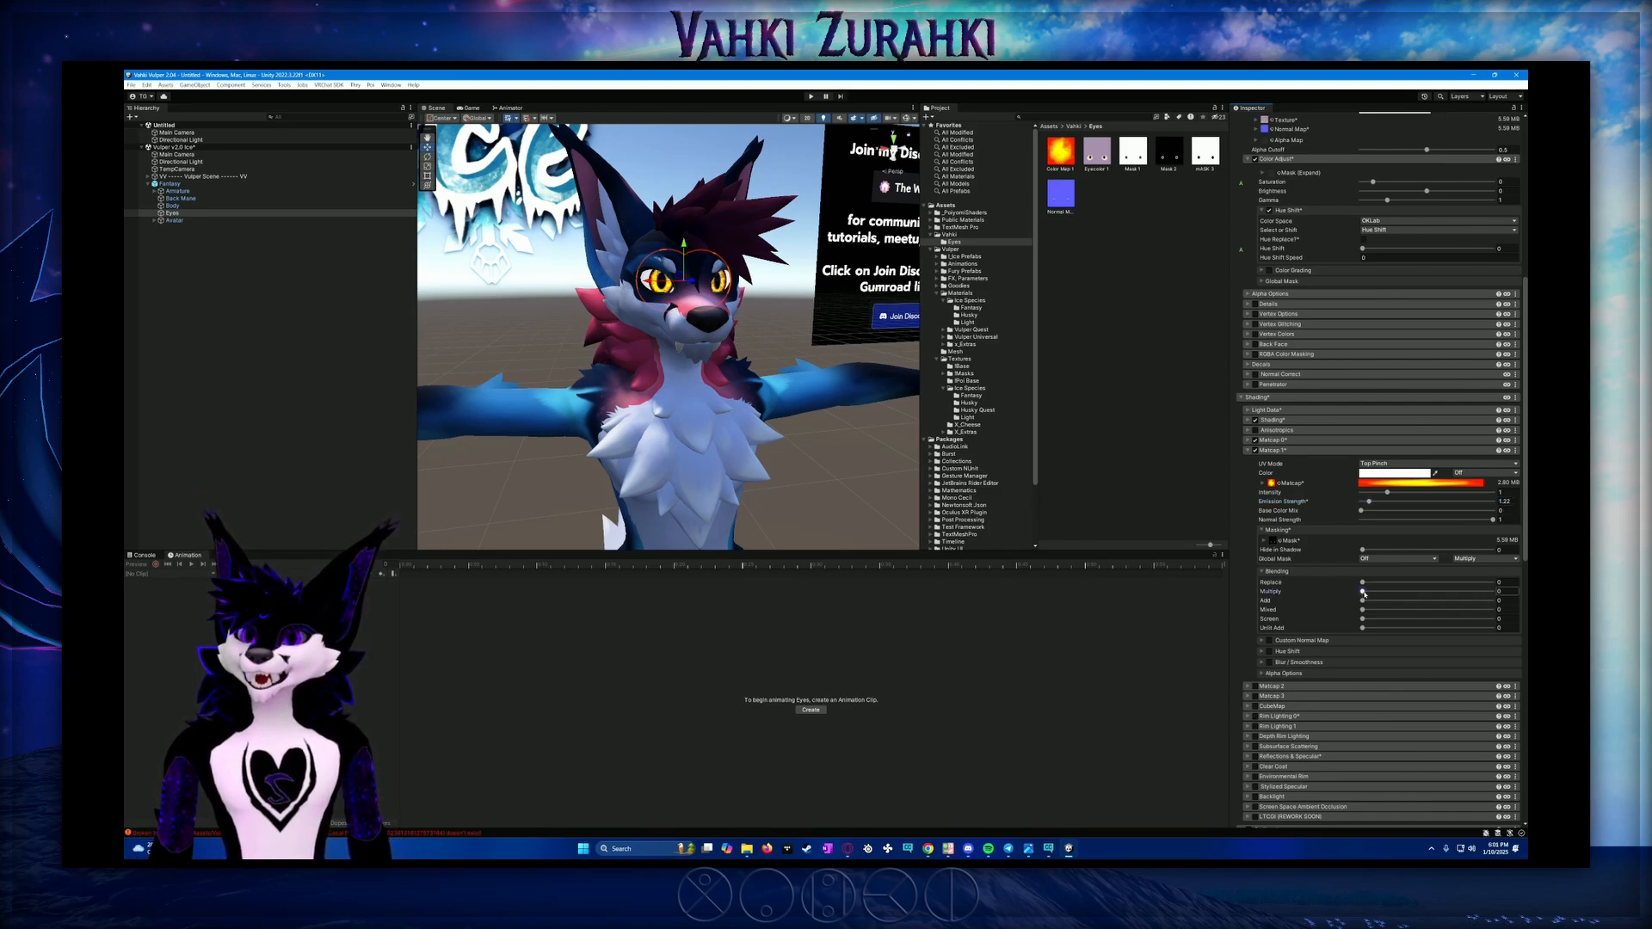
left_click_drag(1513, 598, 1515, 596)
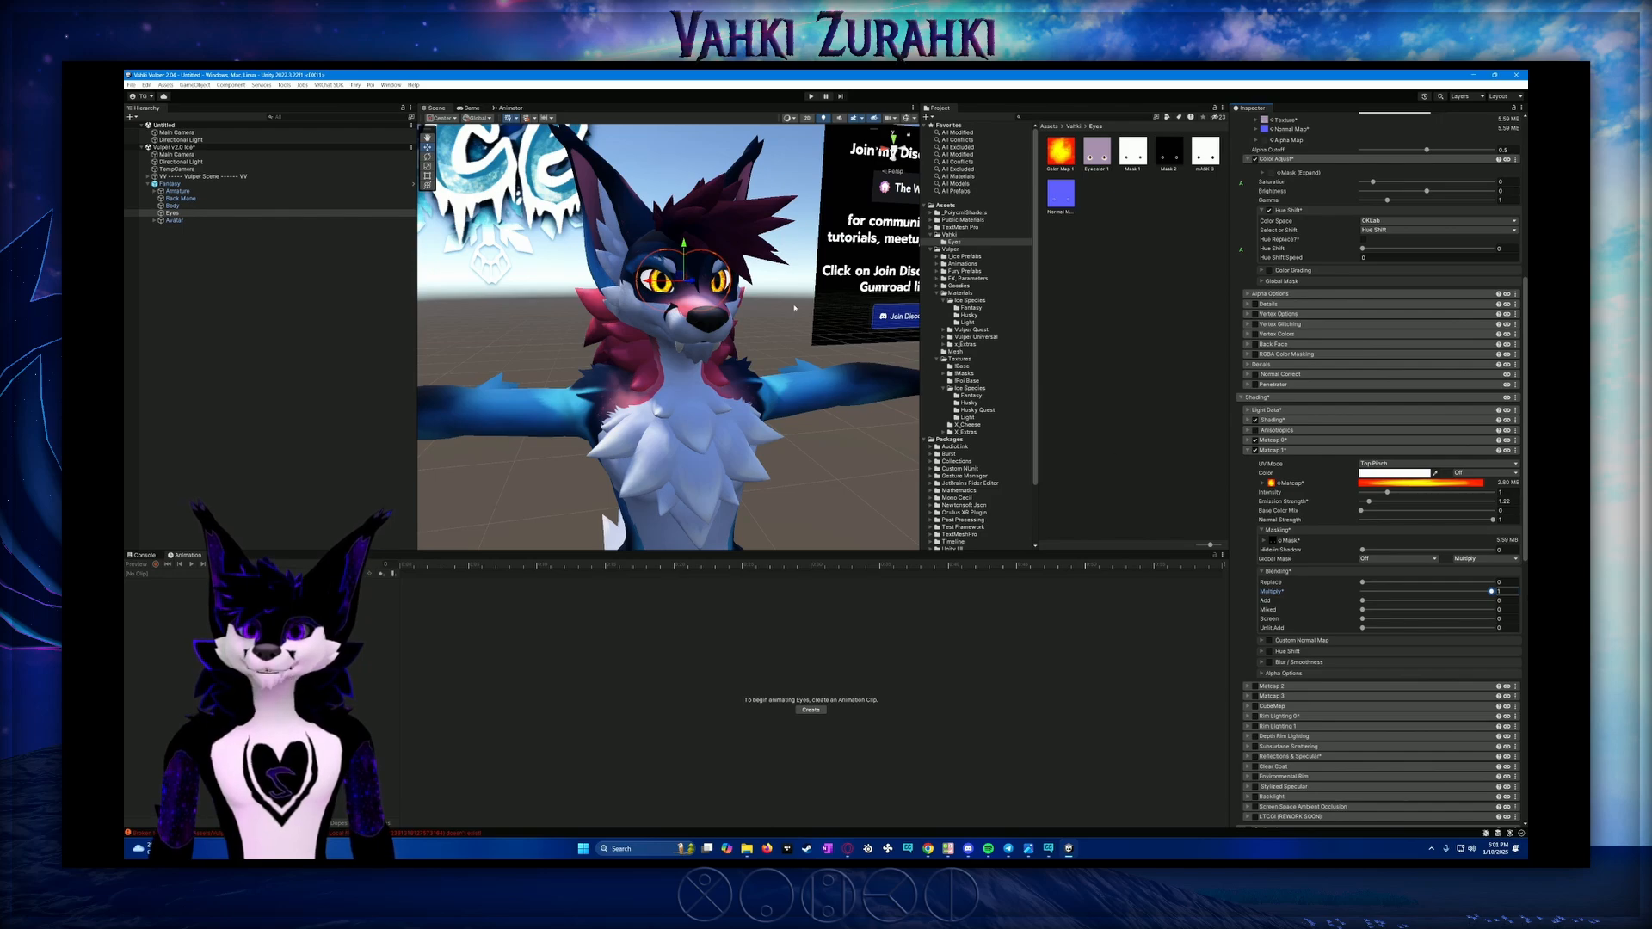
Inspect the eyes up close and try a bright green Matcap 1 color
left_click_drag(774, 319, 907, 320, "alt")
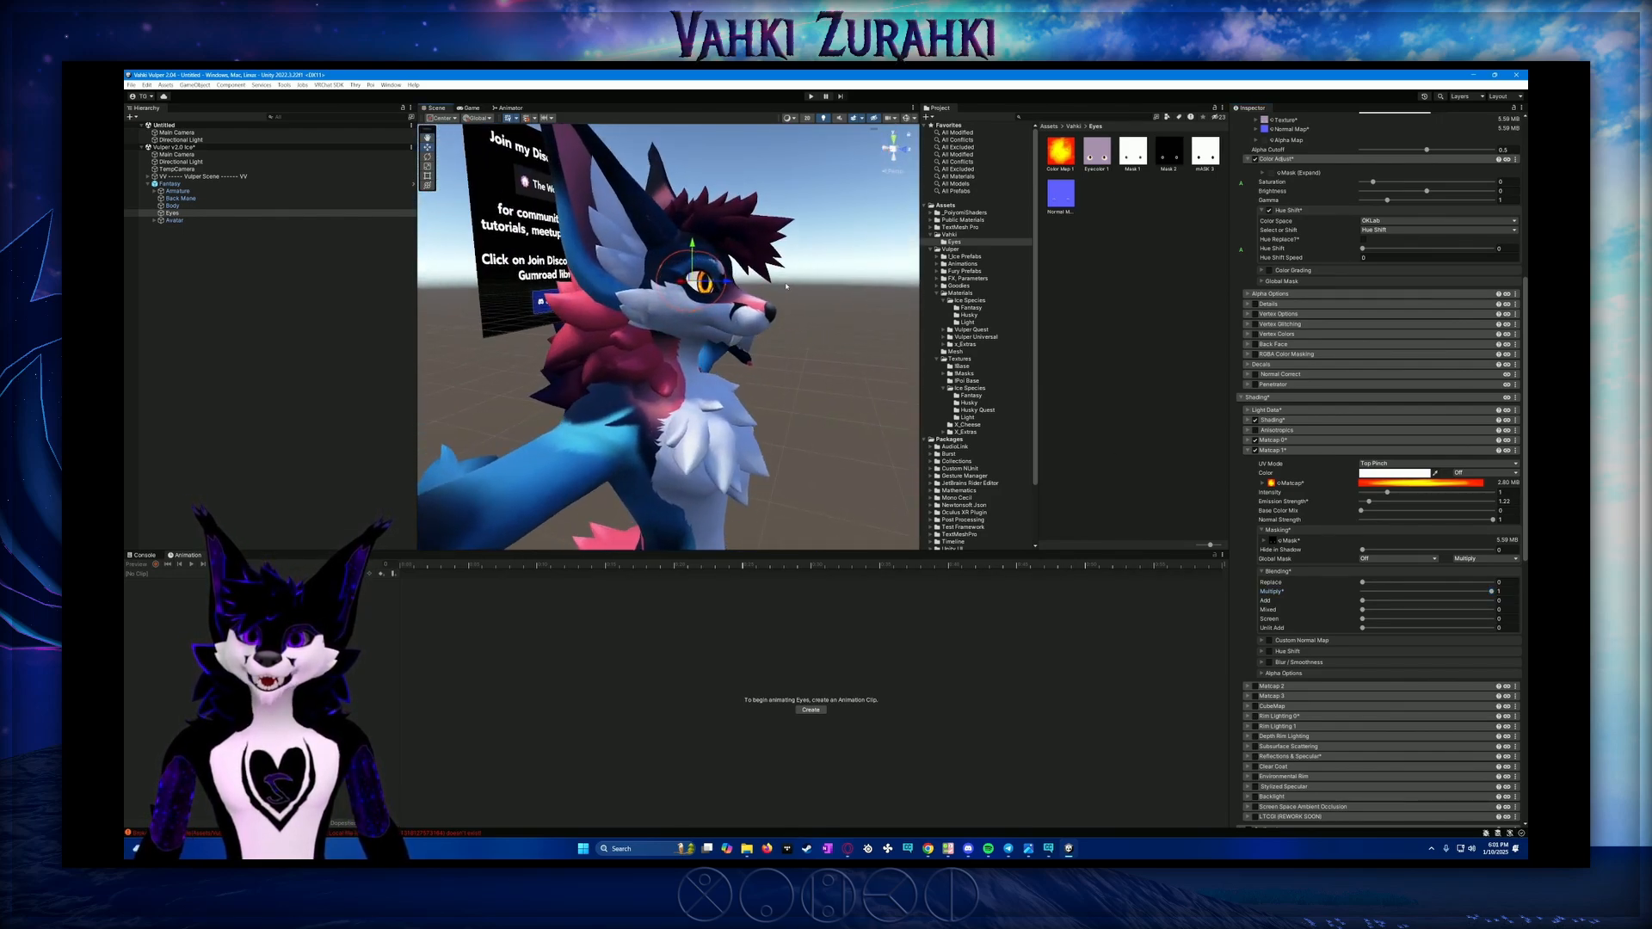
scroll(761, 280, "up", 5)
scroll(762, 279, "up", 5)
middle_click_drag(761, 279, 684, 377)
left_click_drag(800, 387, 640, 370, "alt")
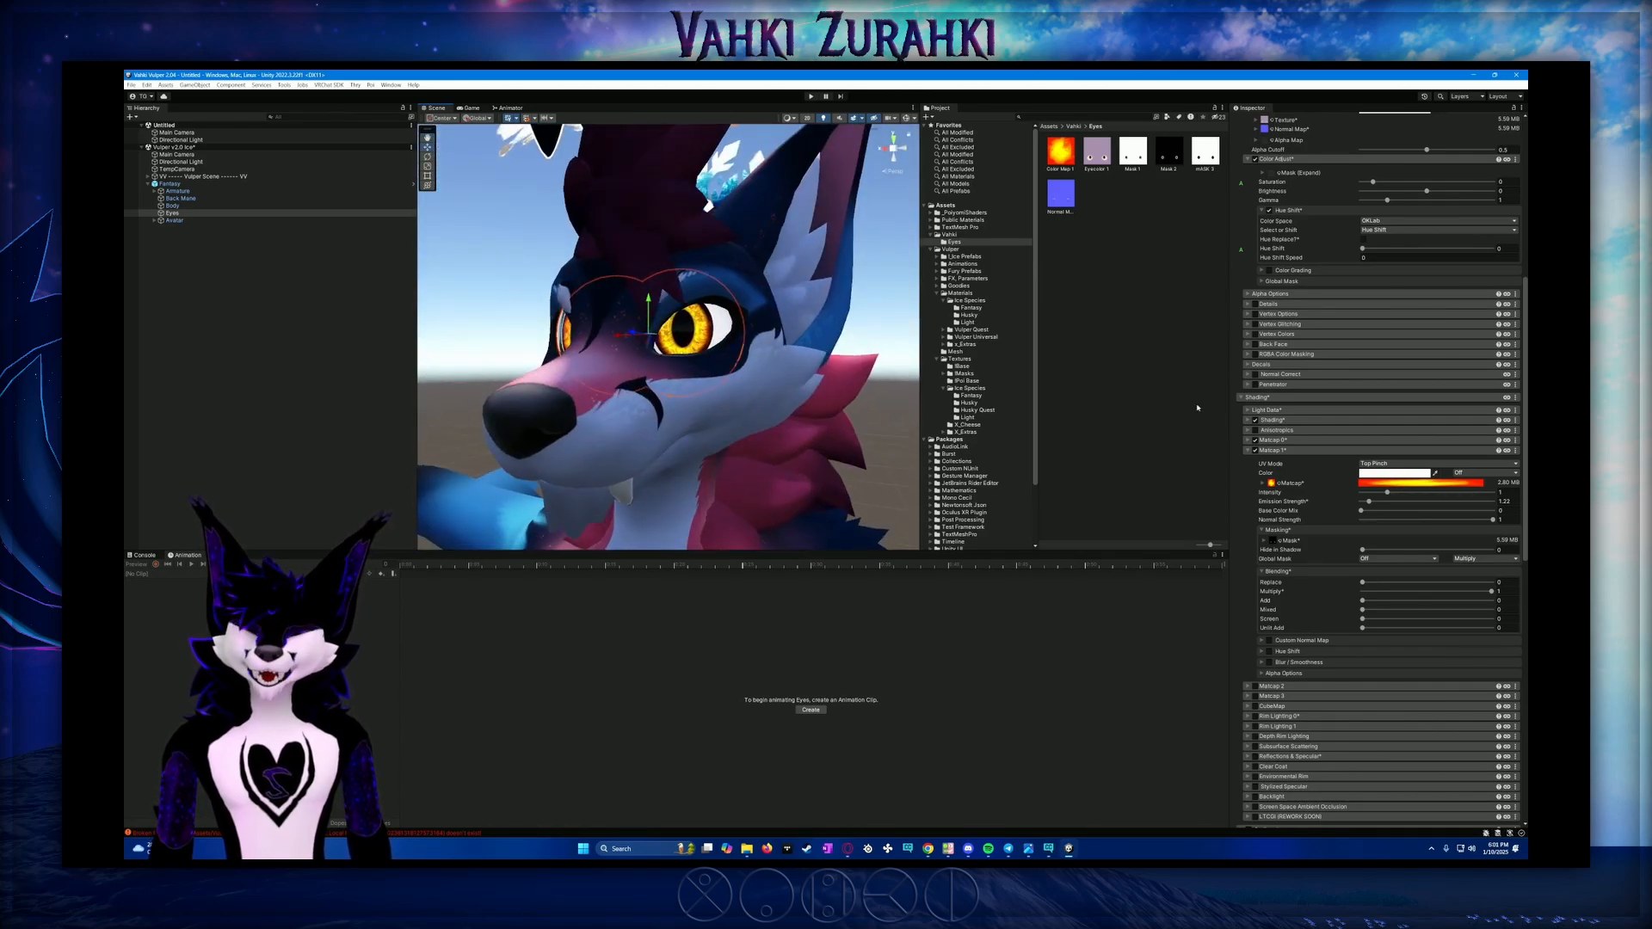
left_click(1391, 472)
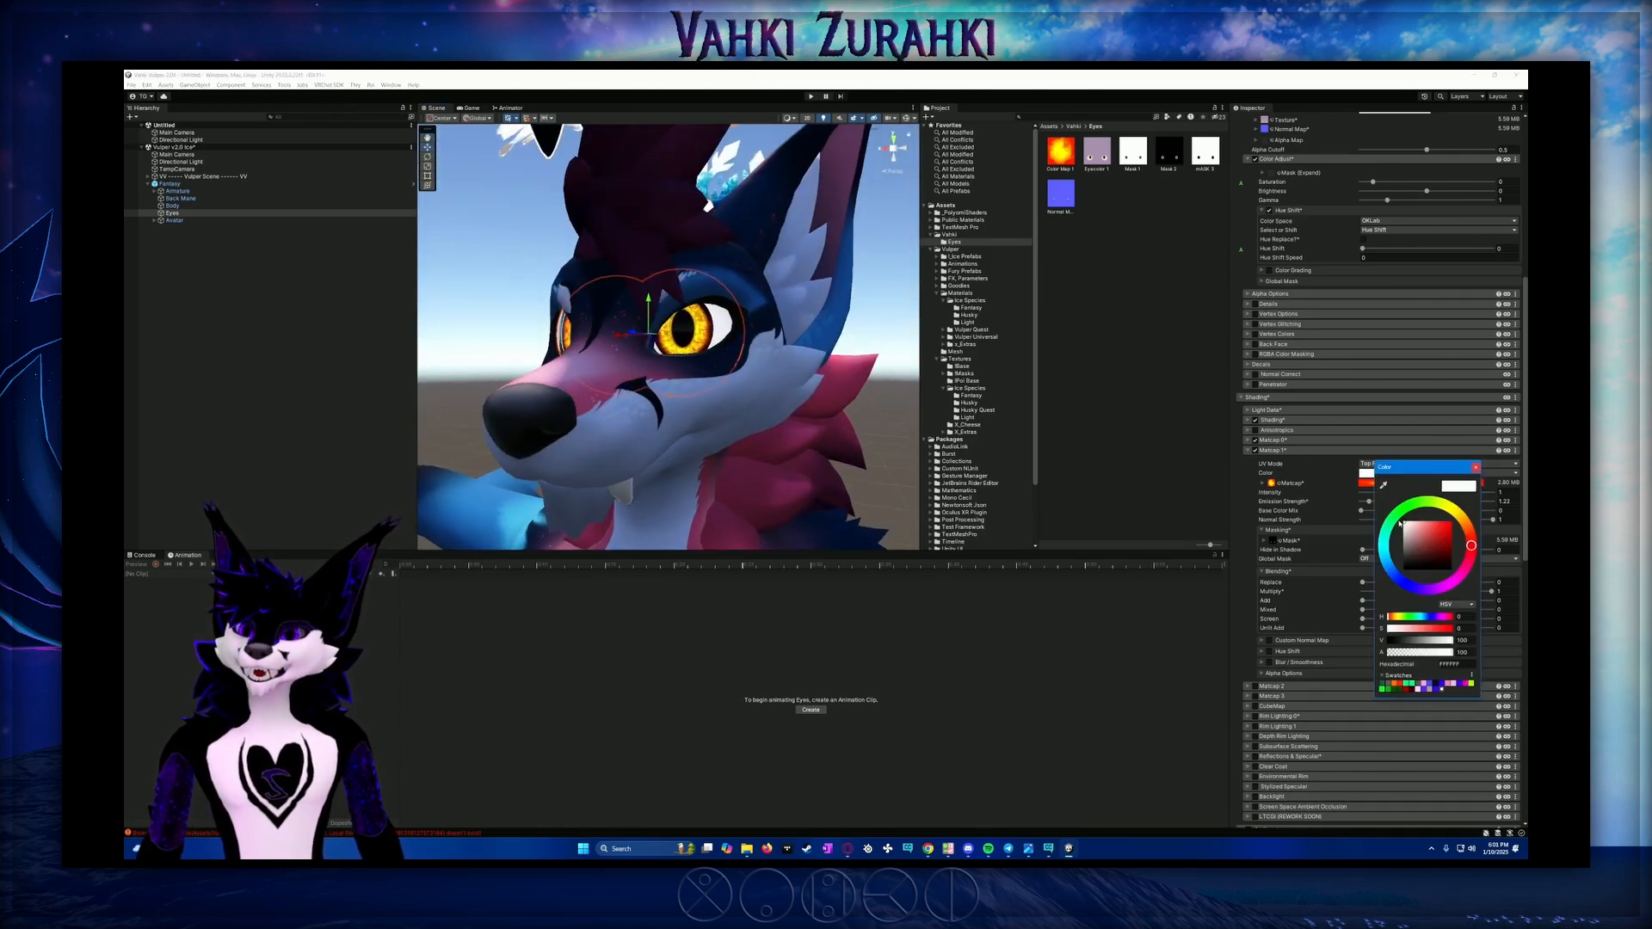
left_click(1401, 511)
left_click_drag(1431, 537, 1466, 512)
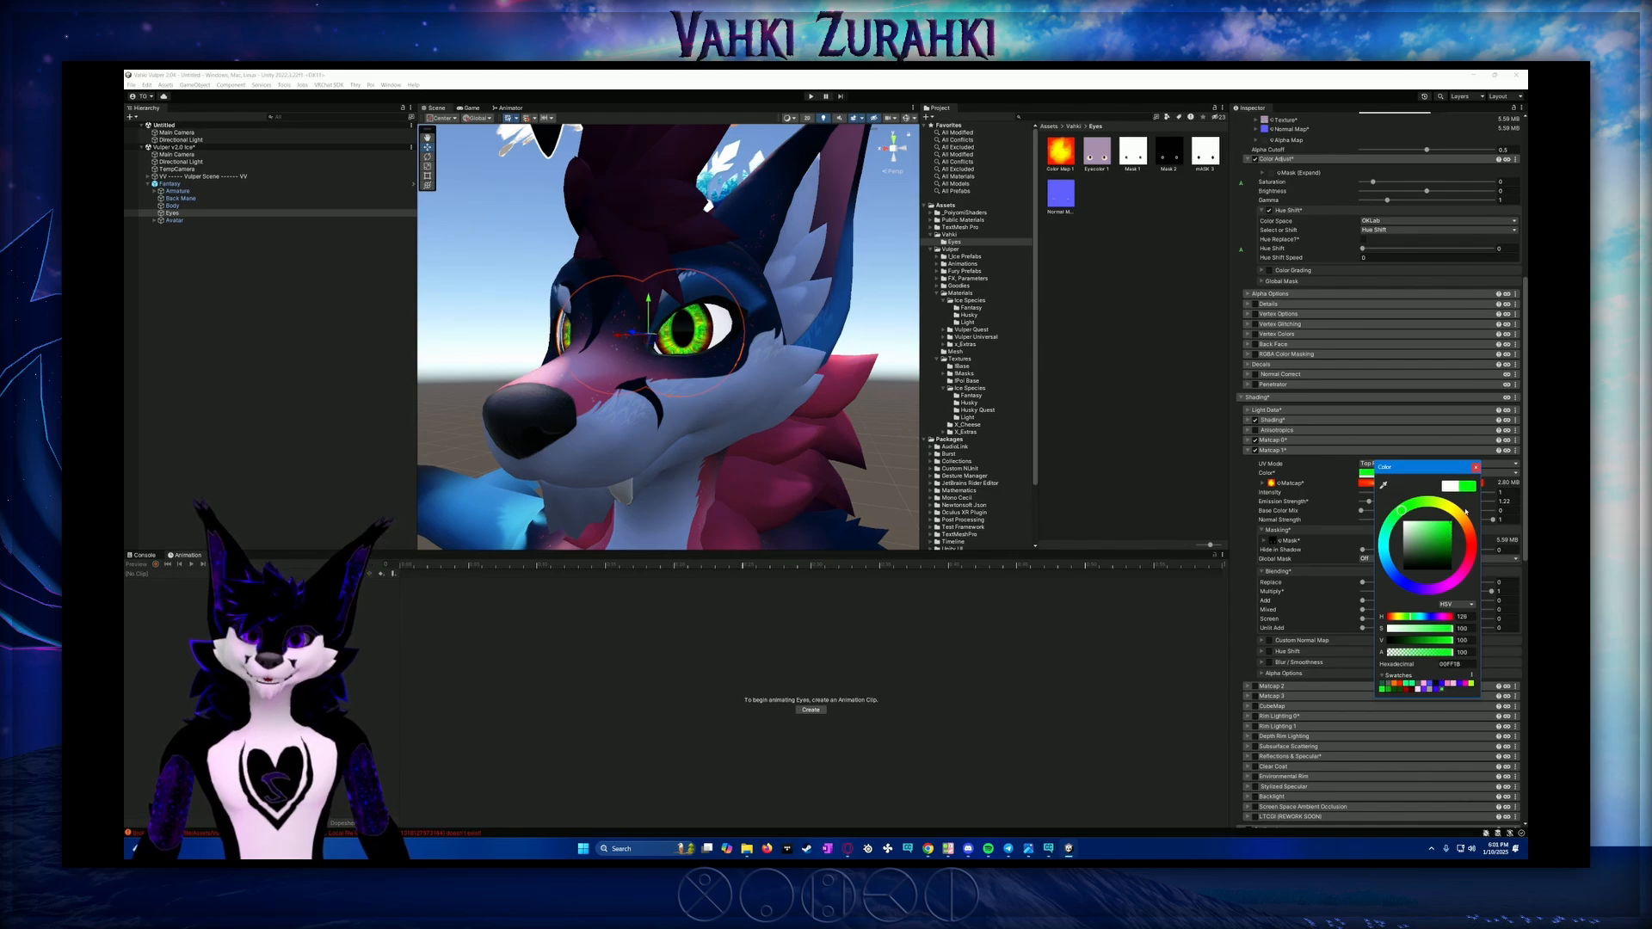
left_click_drag(646, 426, 768, 425, "alt")
Try a magenta Matcap 1 color on the eyes and reset the color to white
left_click(1411, 478)
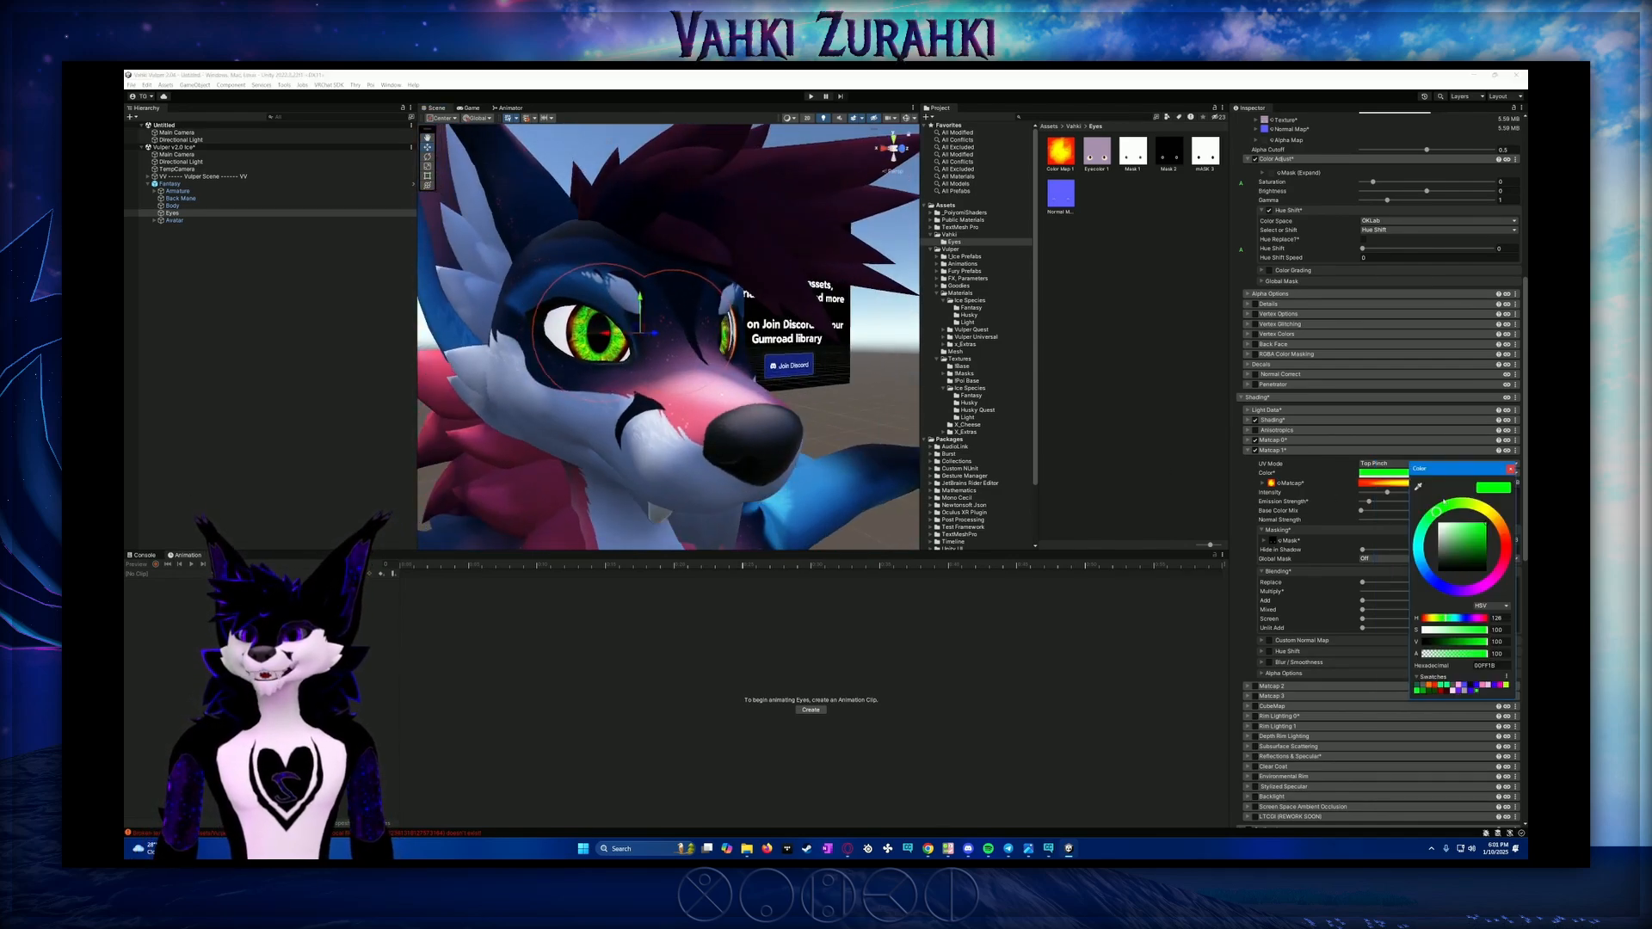
left_click(1492, 581)
left_click_drag(1482, 588, 1496, 597)
left_click_drag(757, 460, 706, 469, "alt")
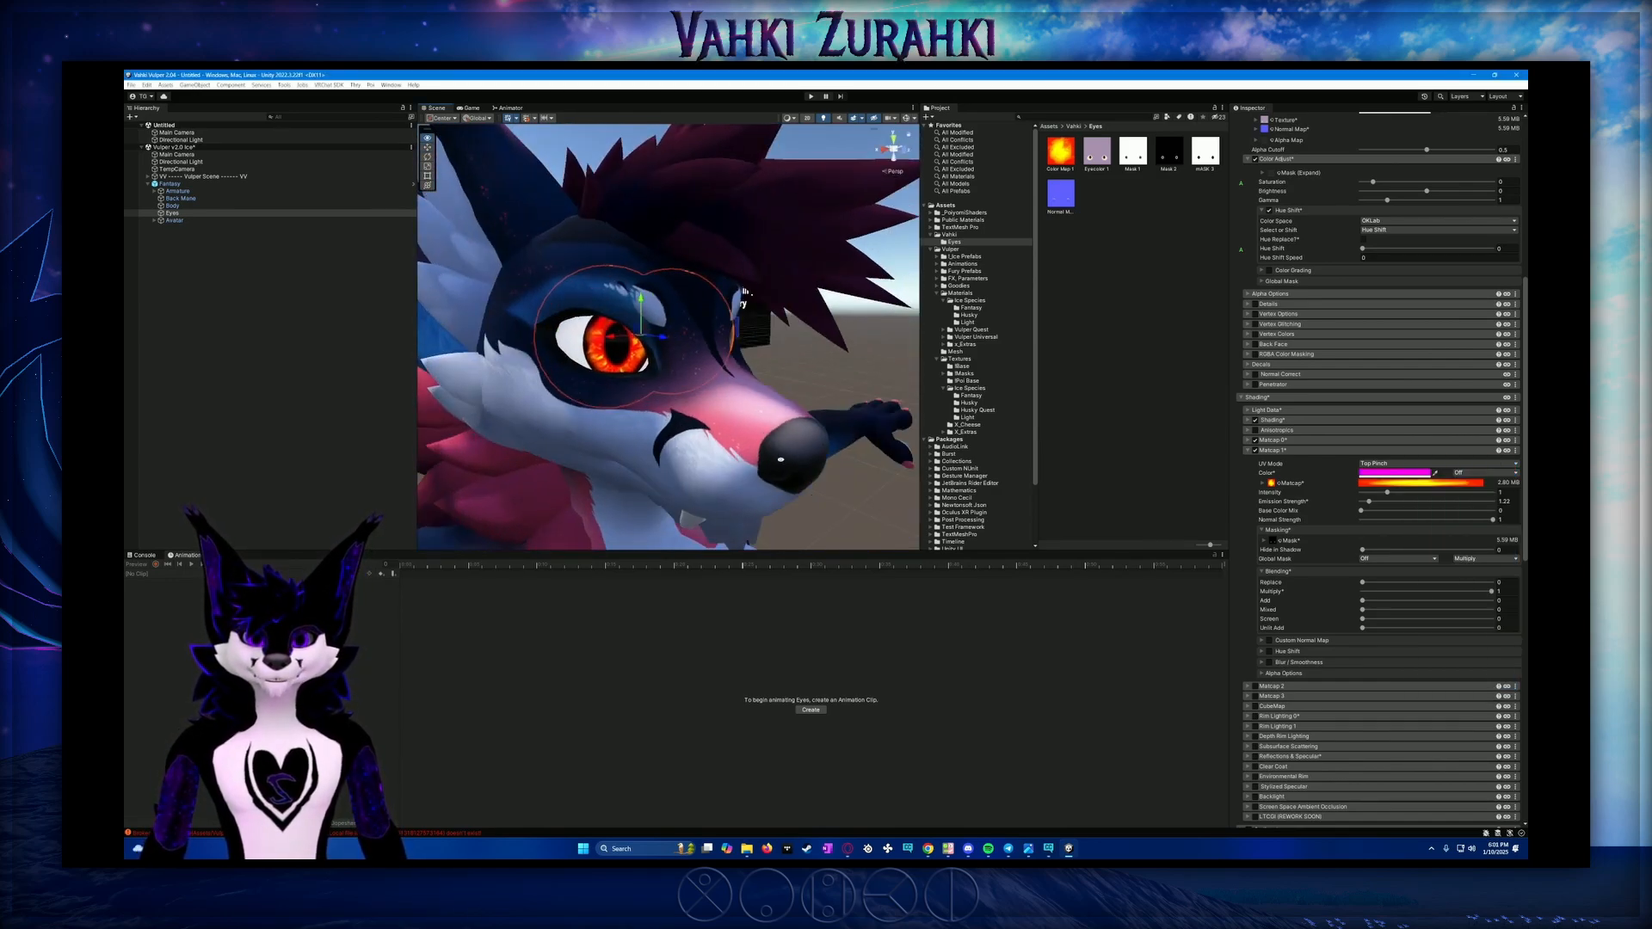
left_click(1380, 473)
left_click_drag(1424, 542, 1354, 500)
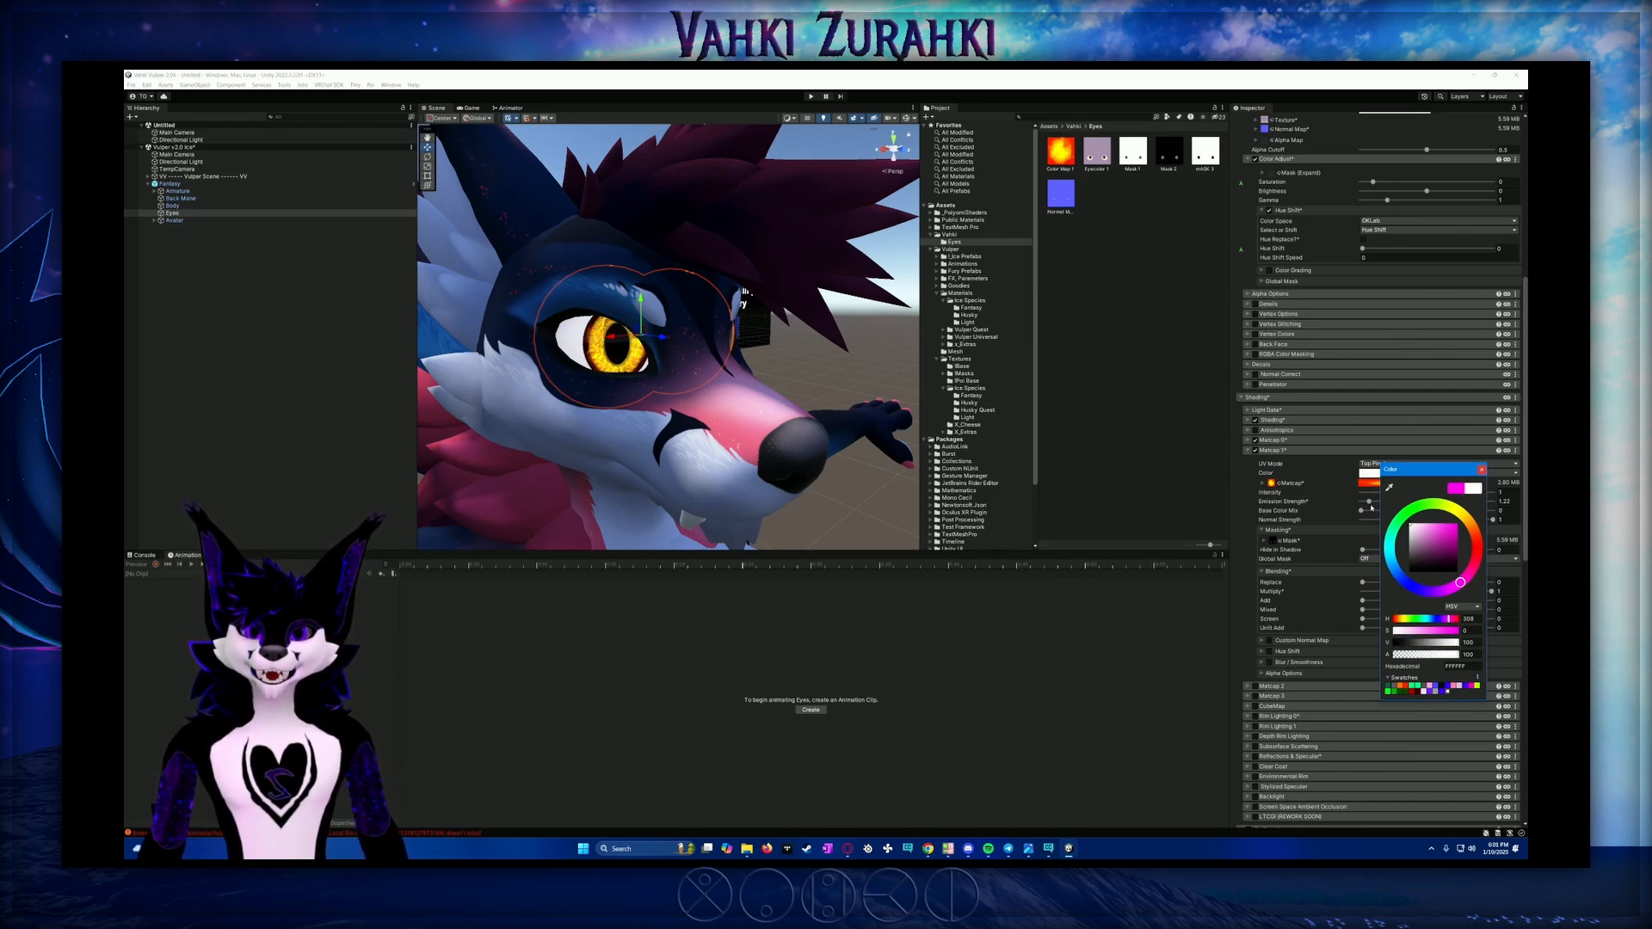
left_click(1481, 470)
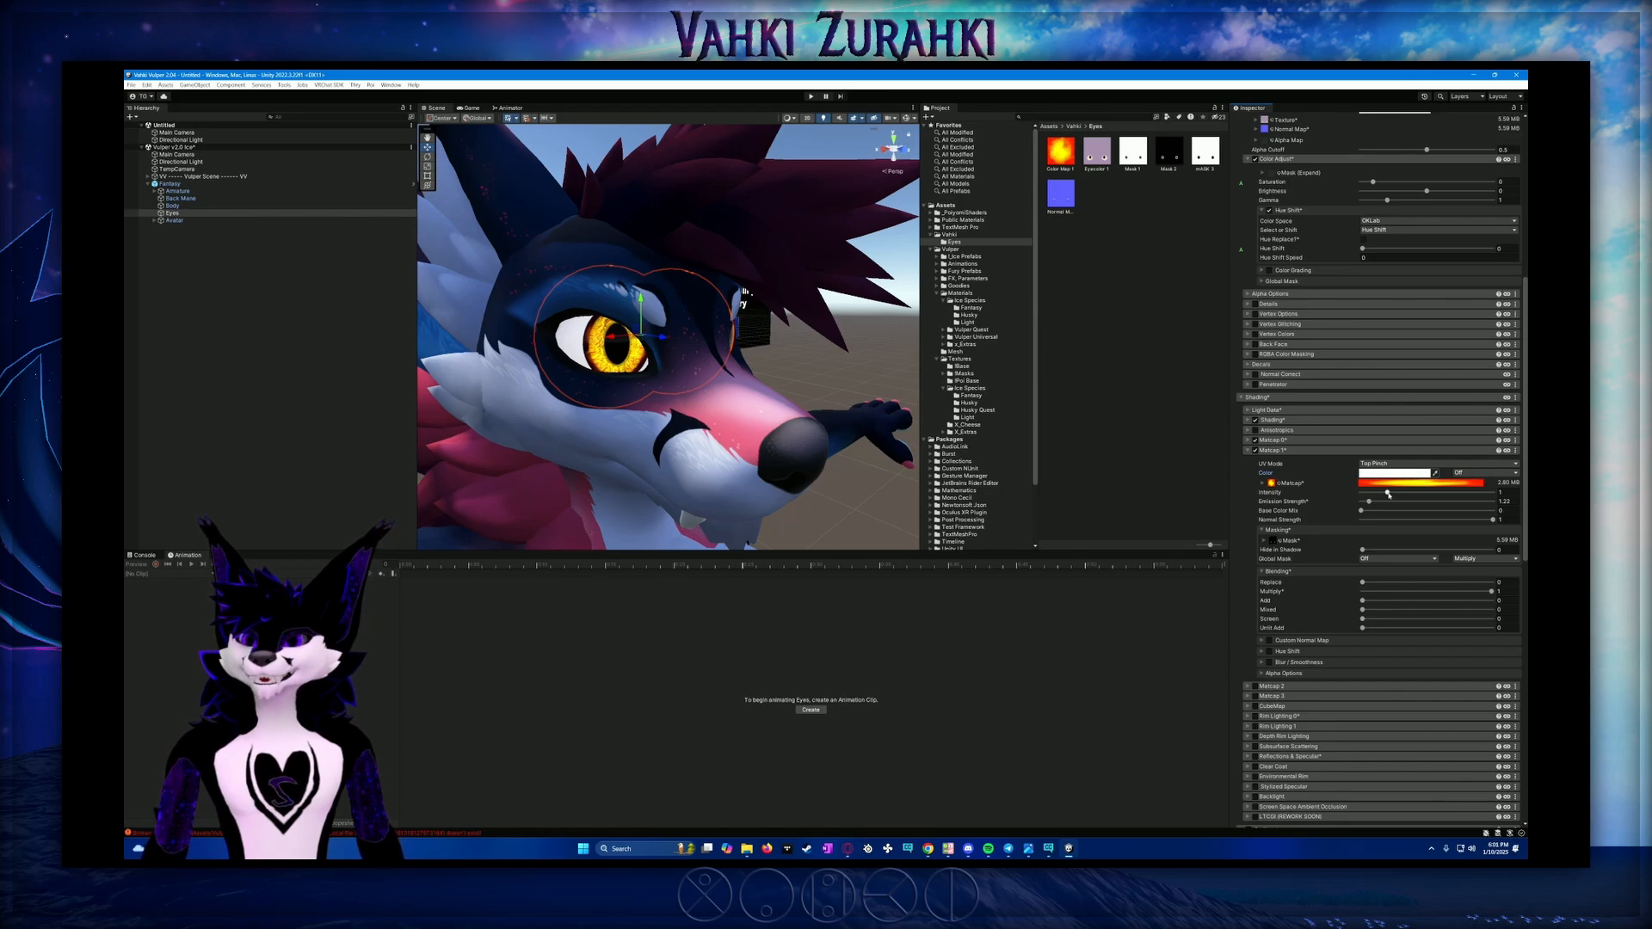
Test lower Matcap 1 intensity and different emission levels on the eyes, ending with Emission Strength 0 and Intensity 1
left_click_drag(1387, 493, 1359, 494)
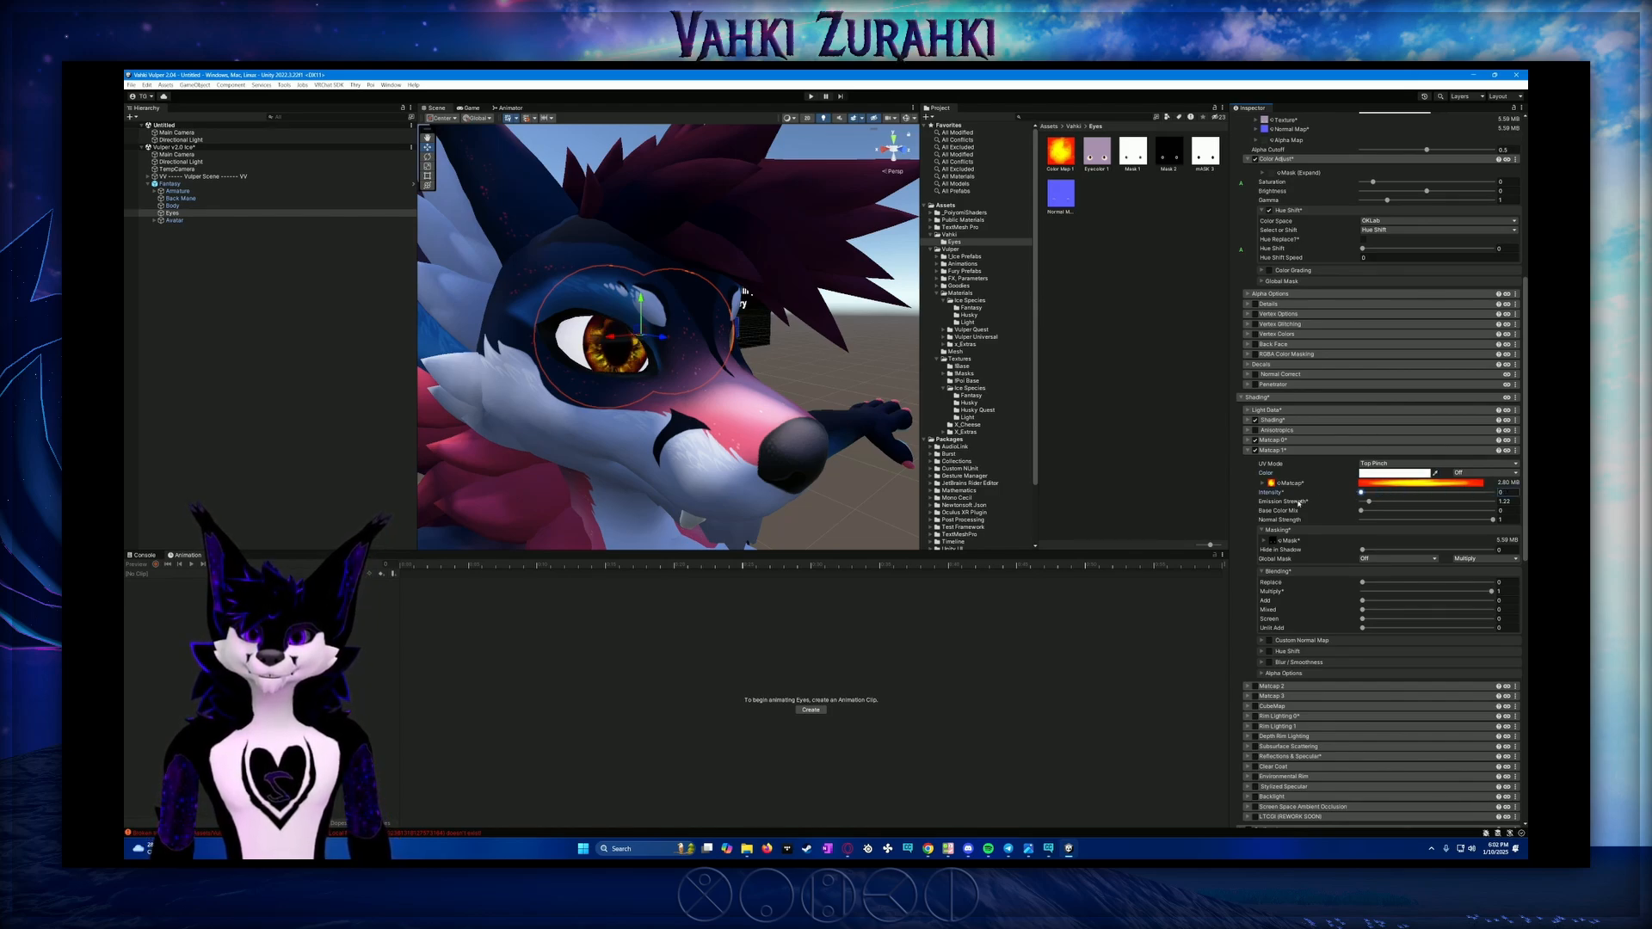
key("ctrl+z")
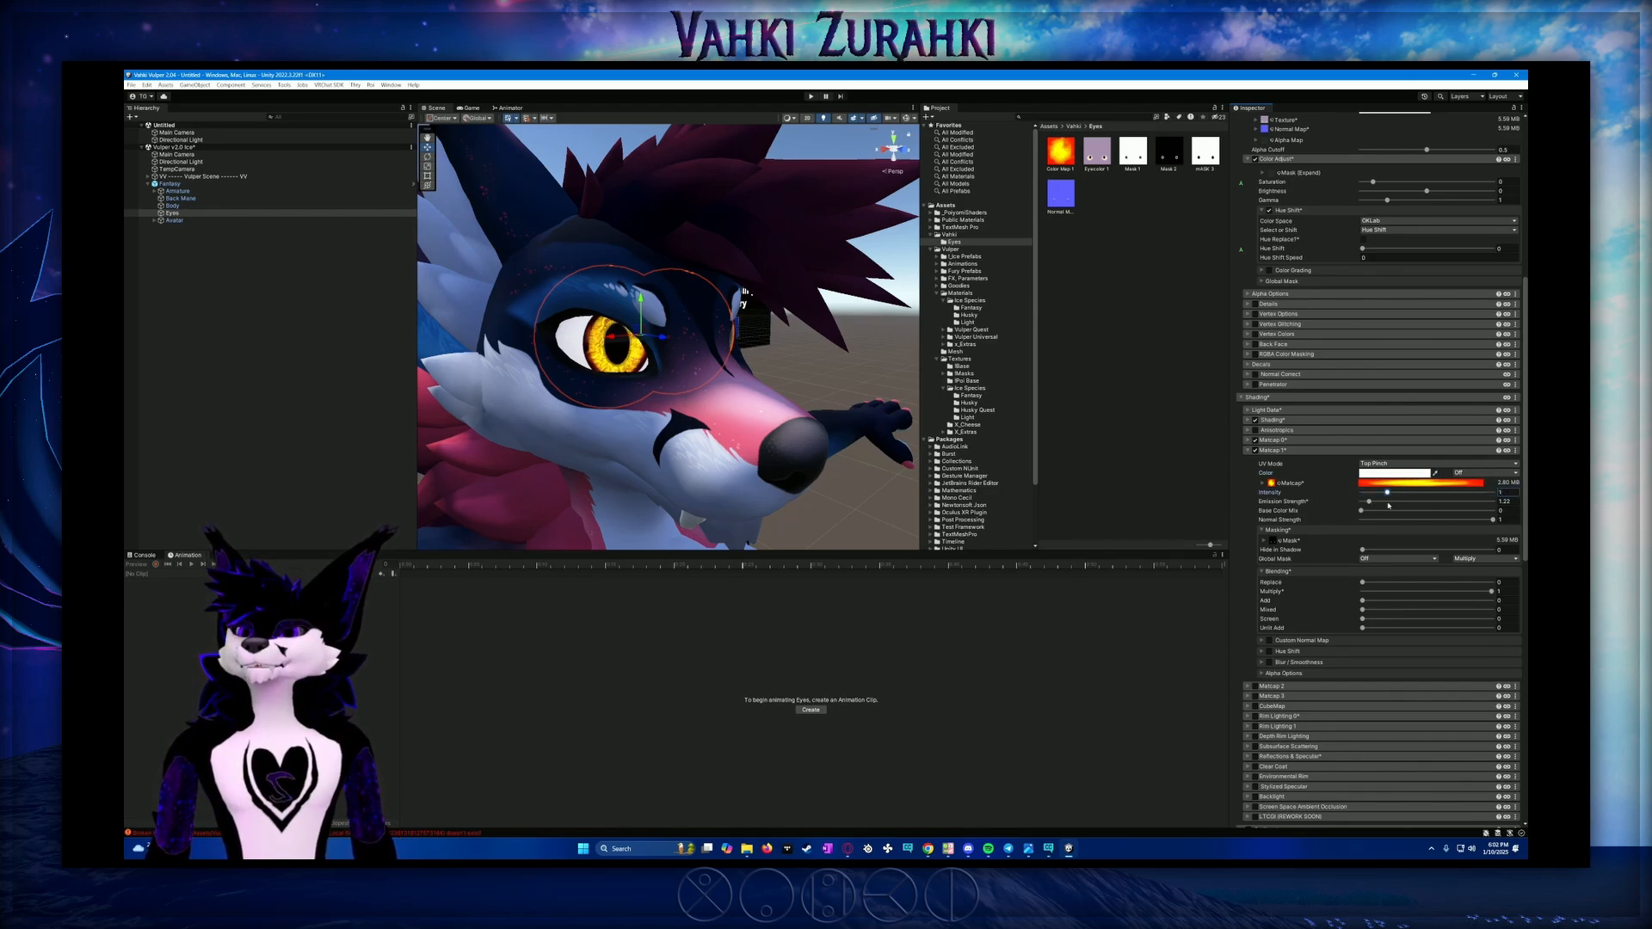
mouse_move(1369, 505)
left_mouse_down()
mouse_move(1325, 506)
mouse_move(1501, 491)
mouse_move(1379, 501)
left_mouse_up()
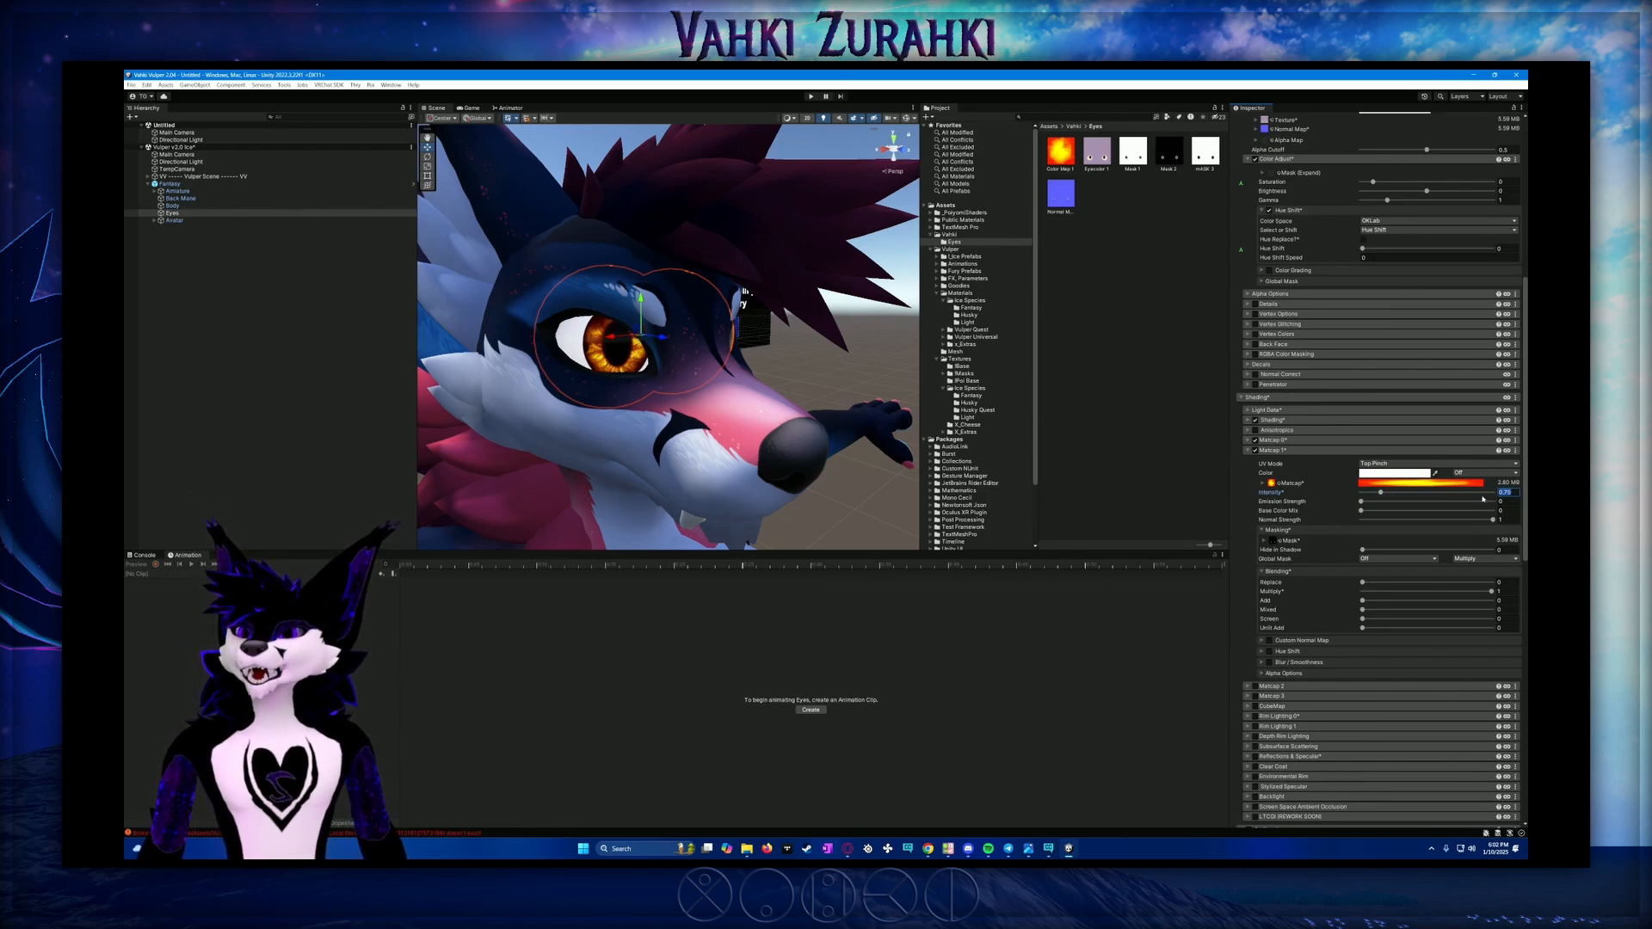
type("1")
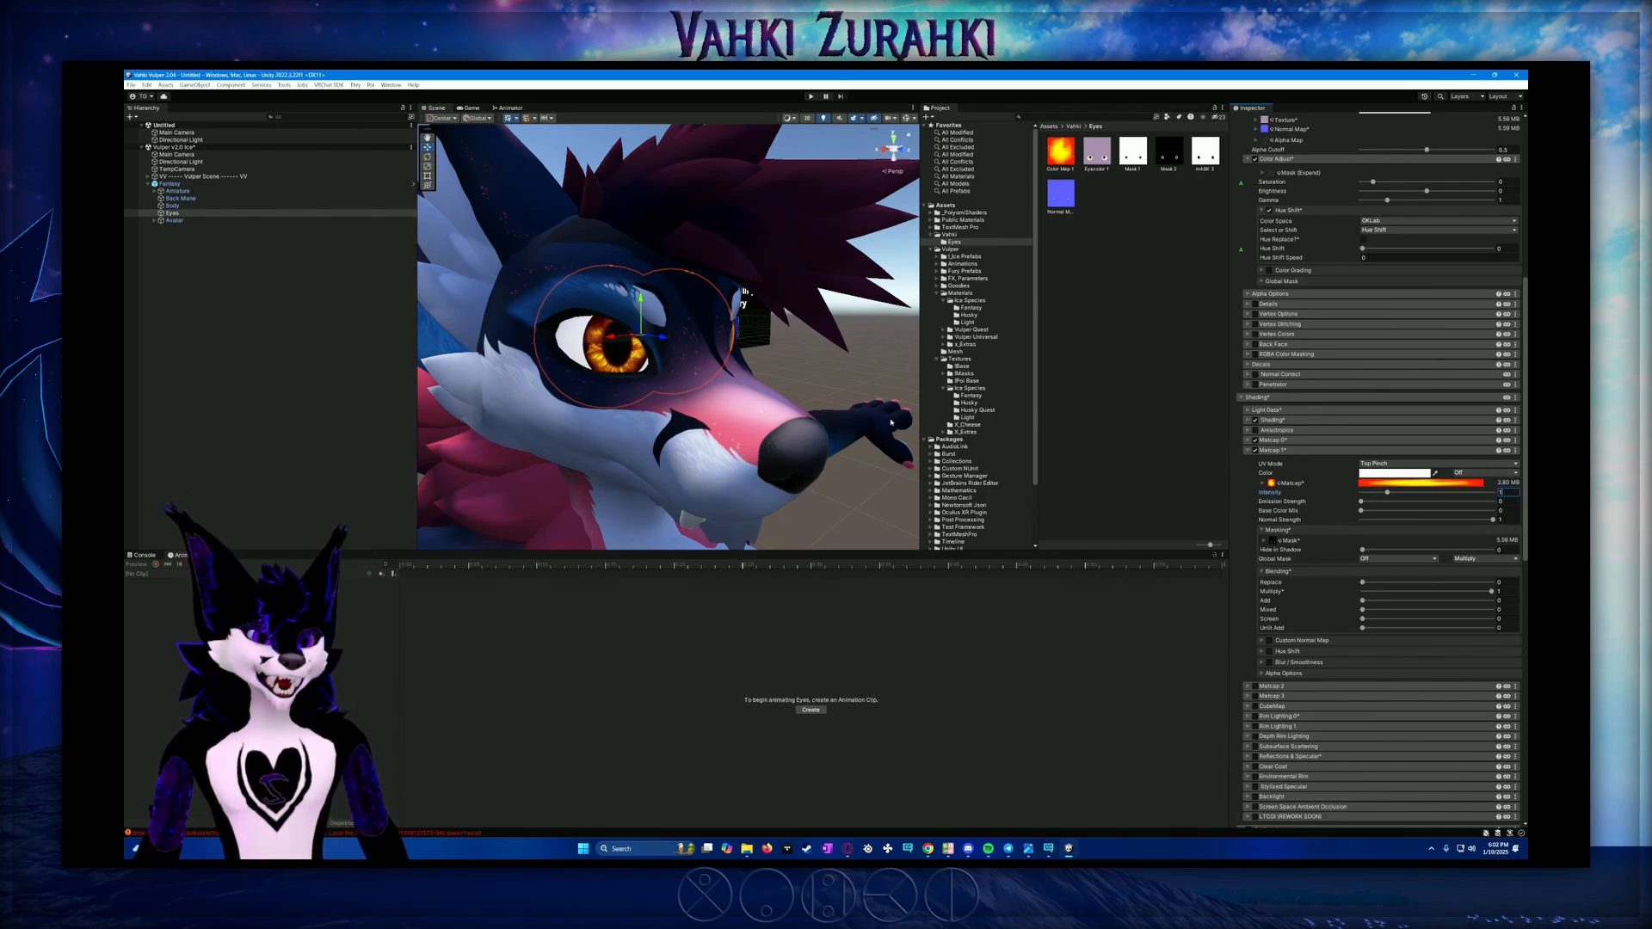
View the eyes from the front and open Matcap 1's Emission Strength value for editing
left_click_drag(812, 406, 720, 401, "alt")
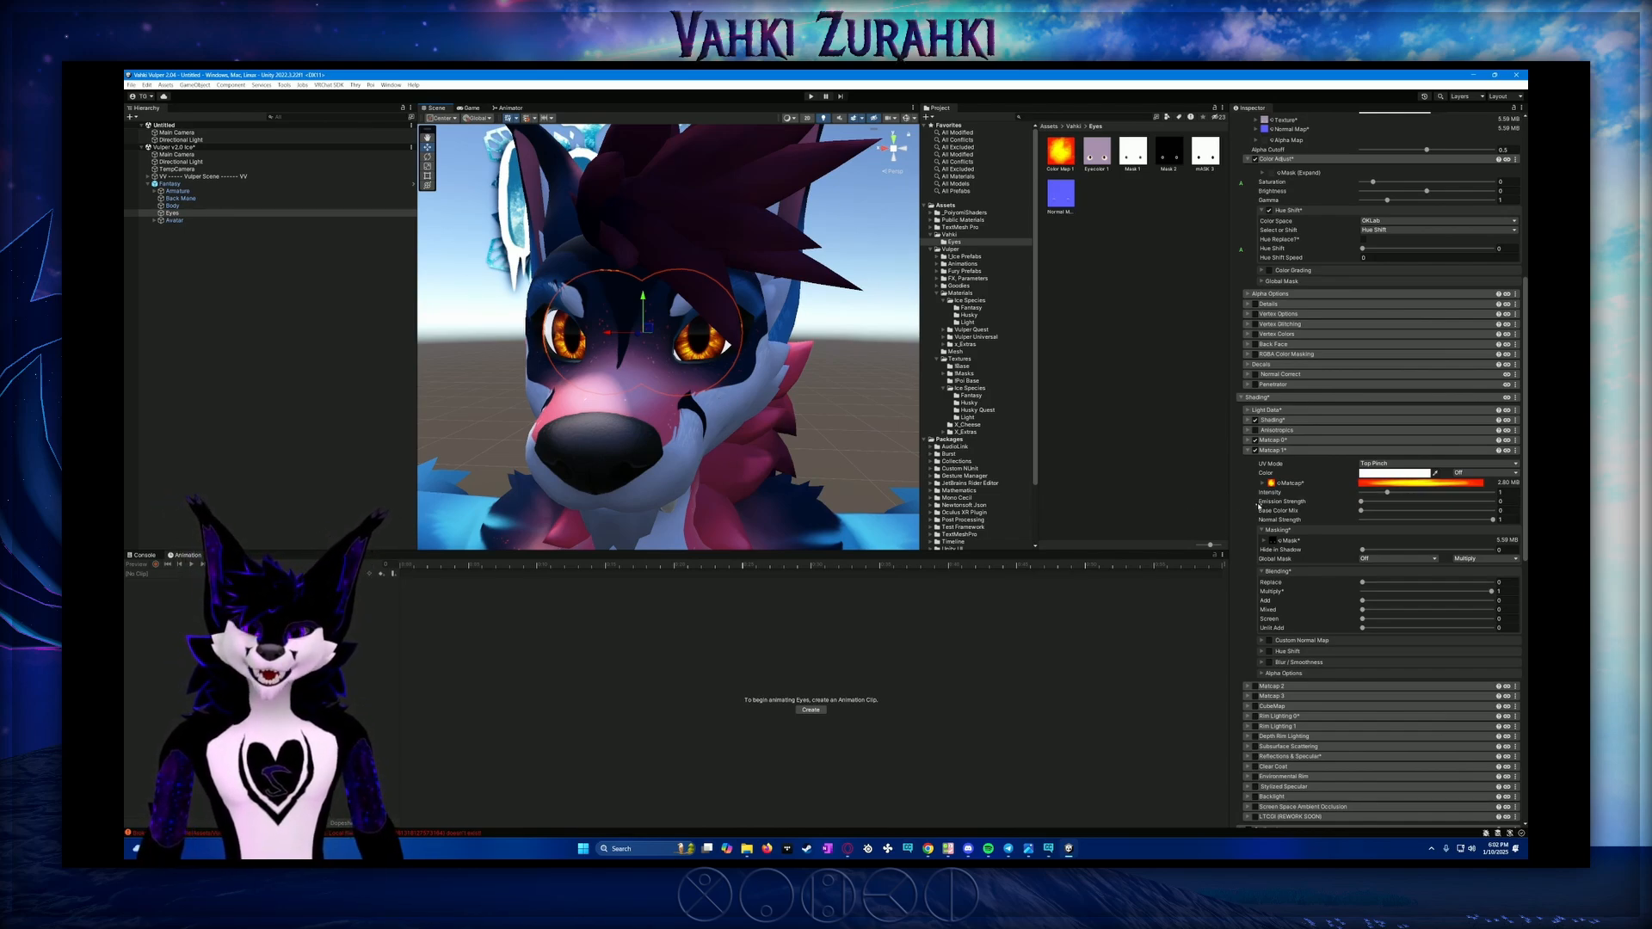
left_click(1501, 502)
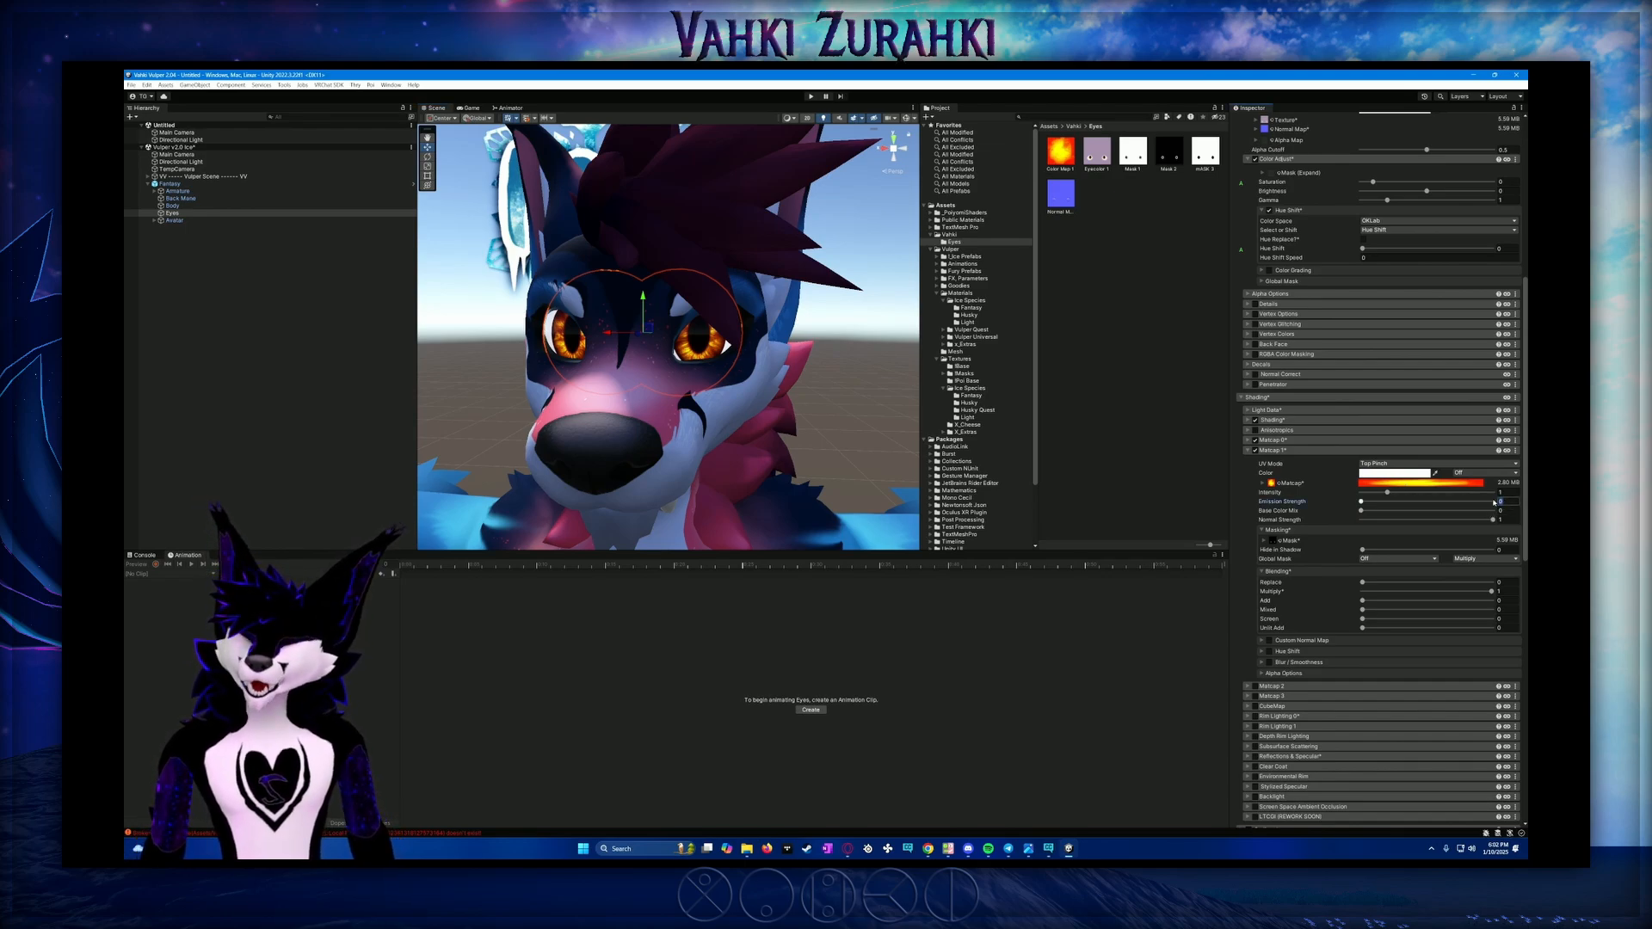
Set the emission strength of Matcap 1 on the Eyes material to 1.22
type("1.22")
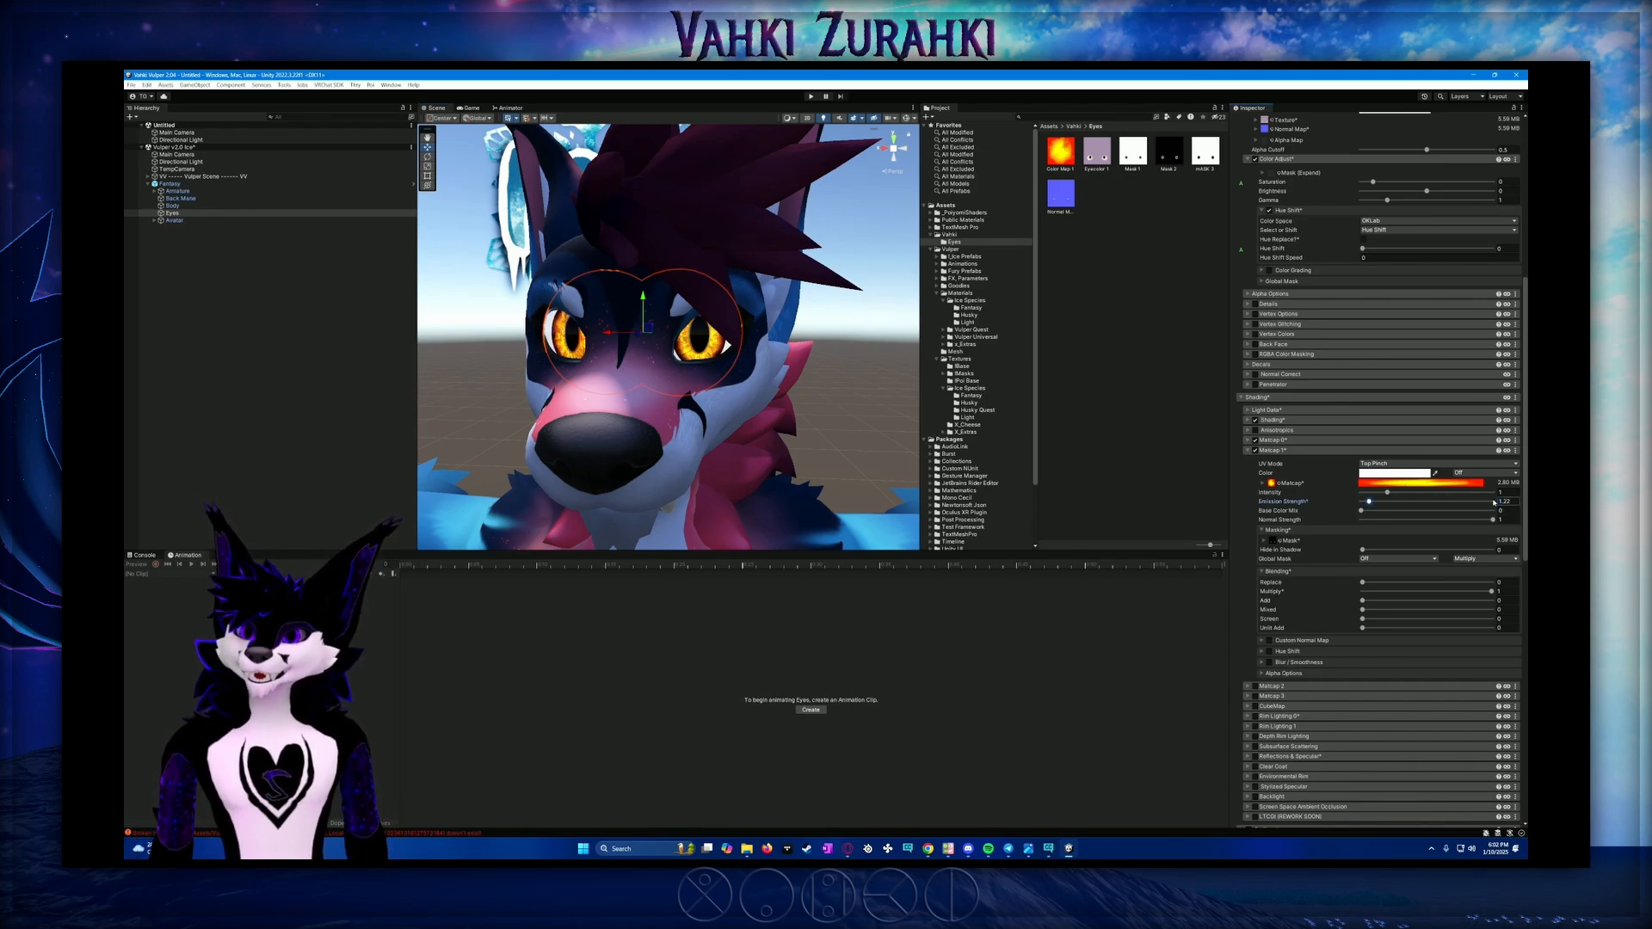
left_click_drag(689, 460, 799, 478, "alt")
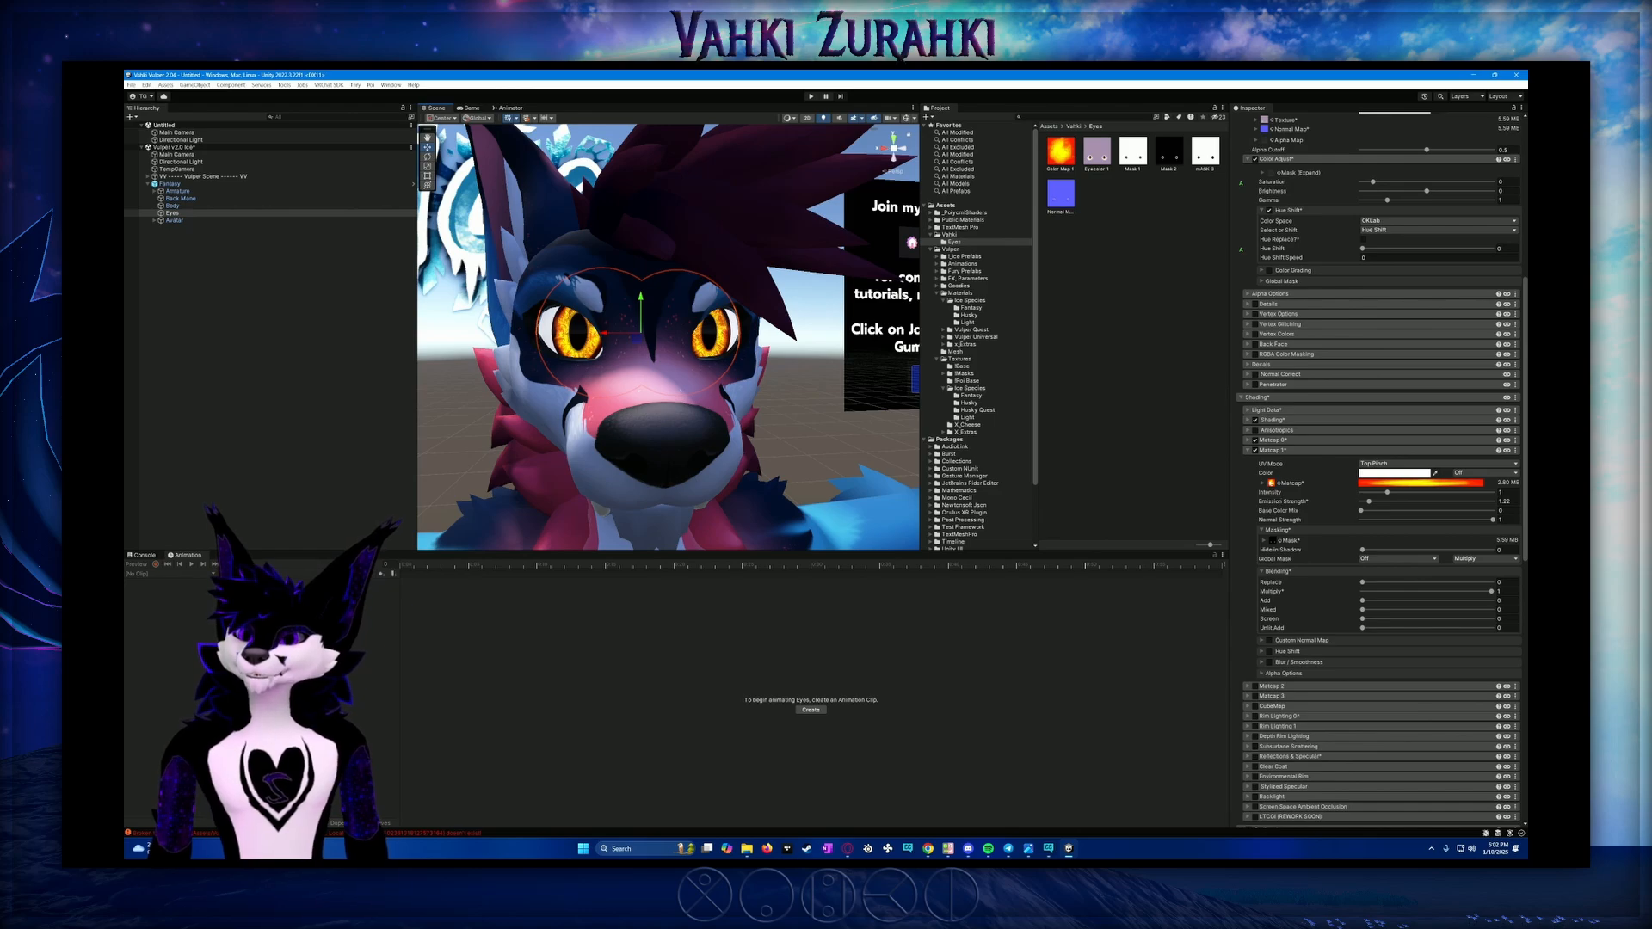
Preview the Color Map 1 texture, and look through the shader settings of the Body mesh's Fur material before collapsing it
left_click(1059, 163)
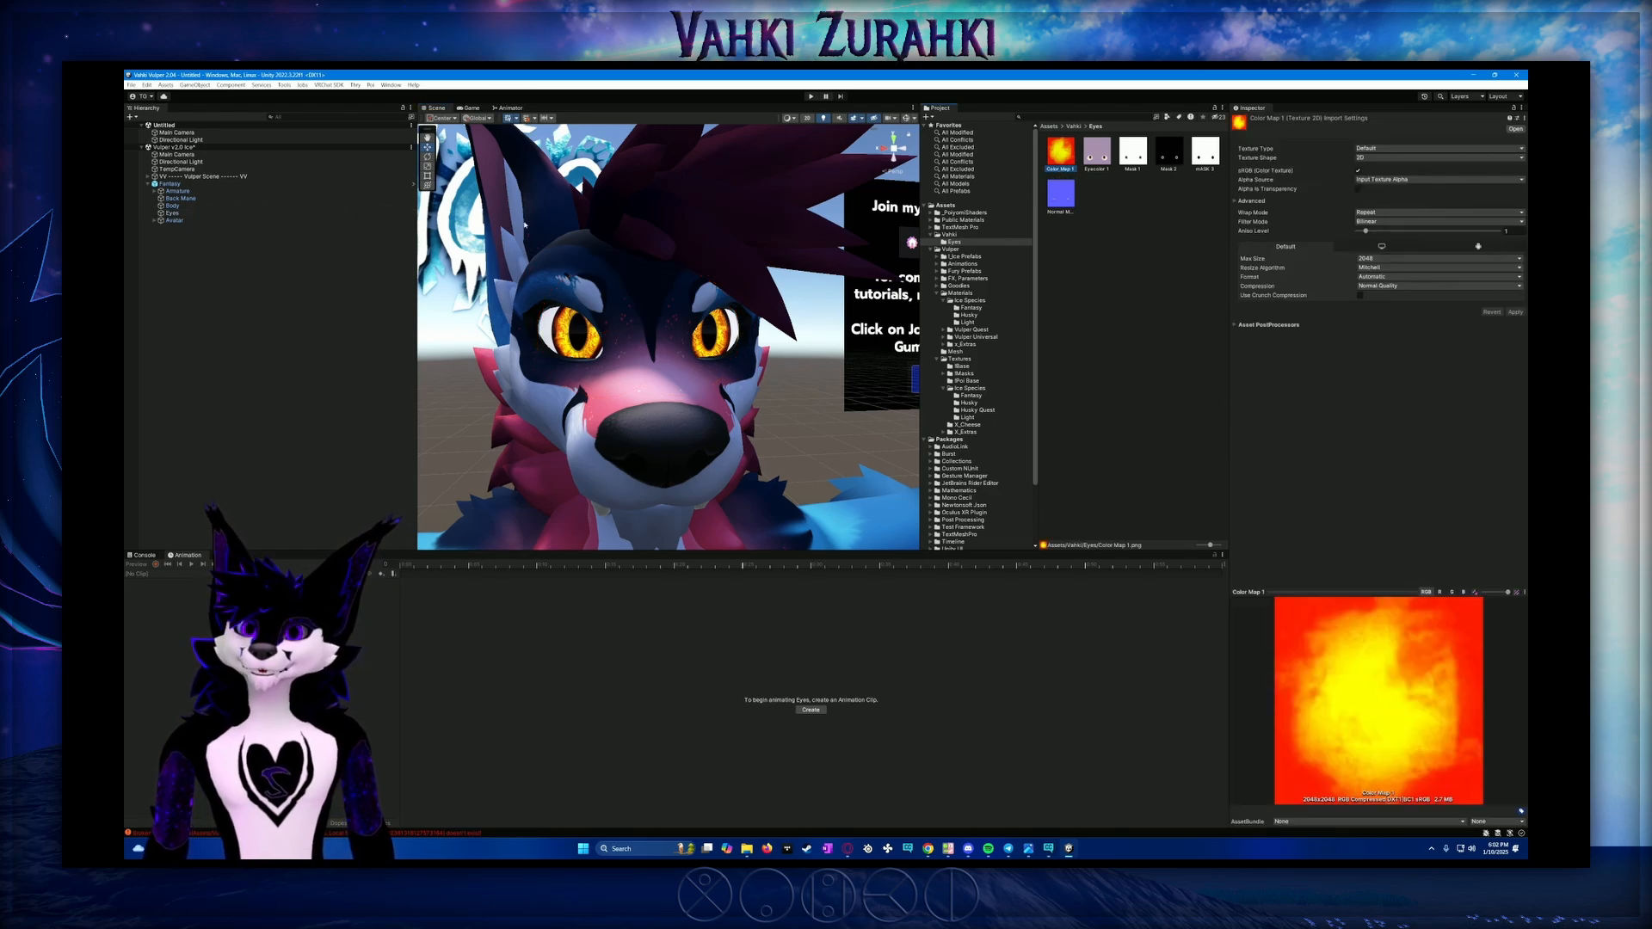
left_click(241, 206)
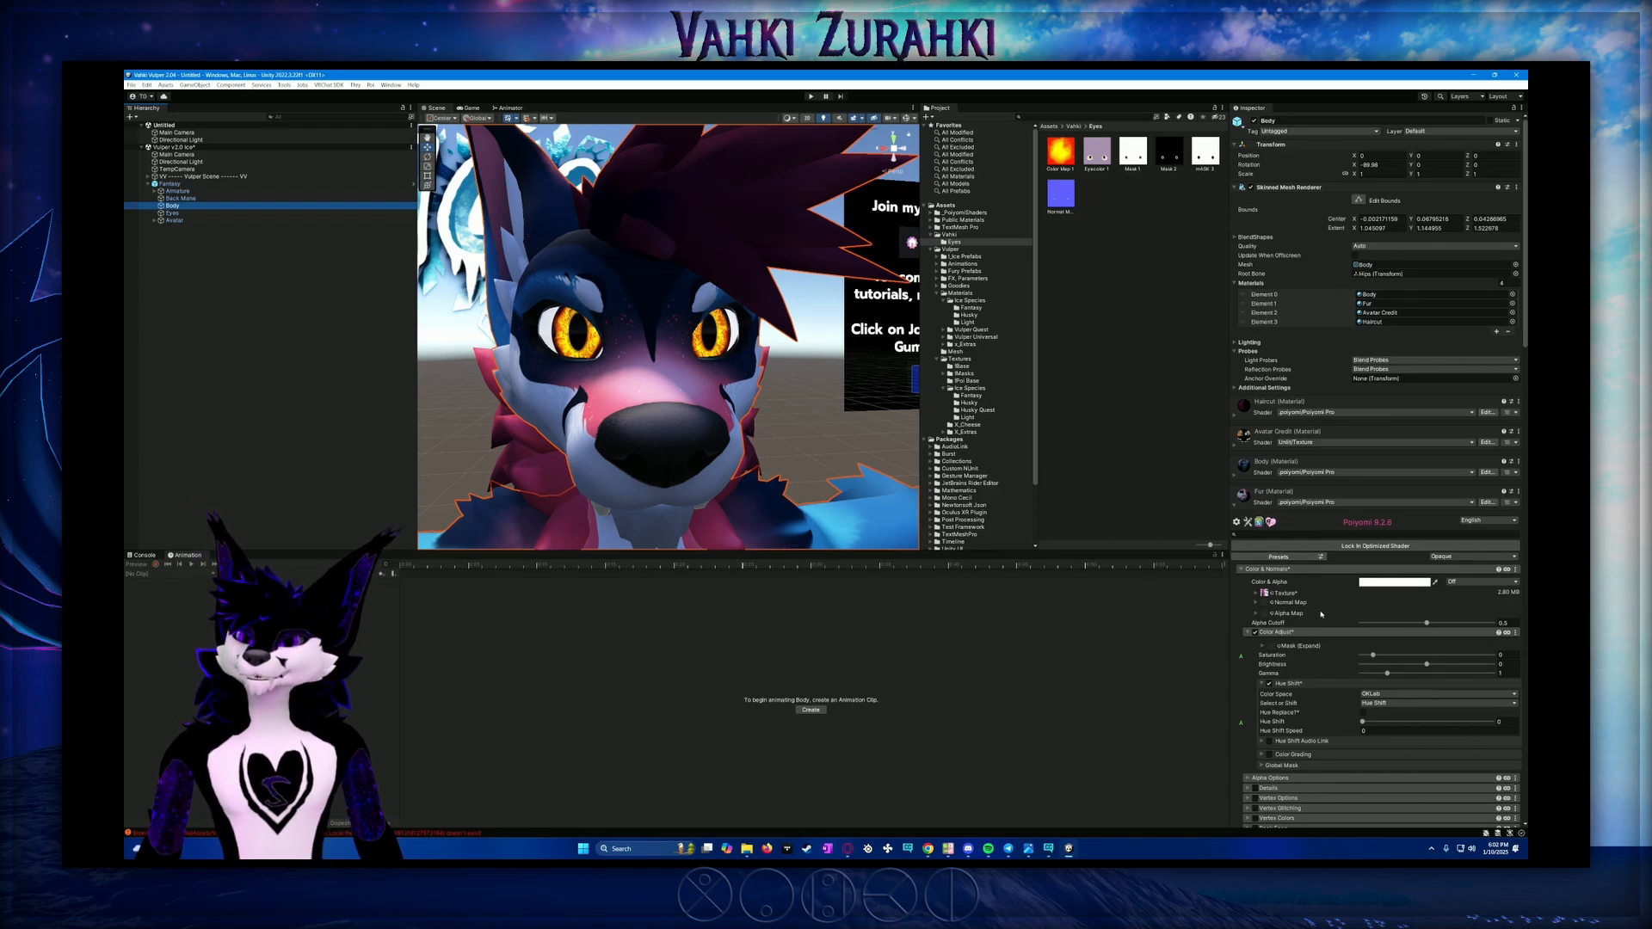
scroll(1321, 613, "down", 15)
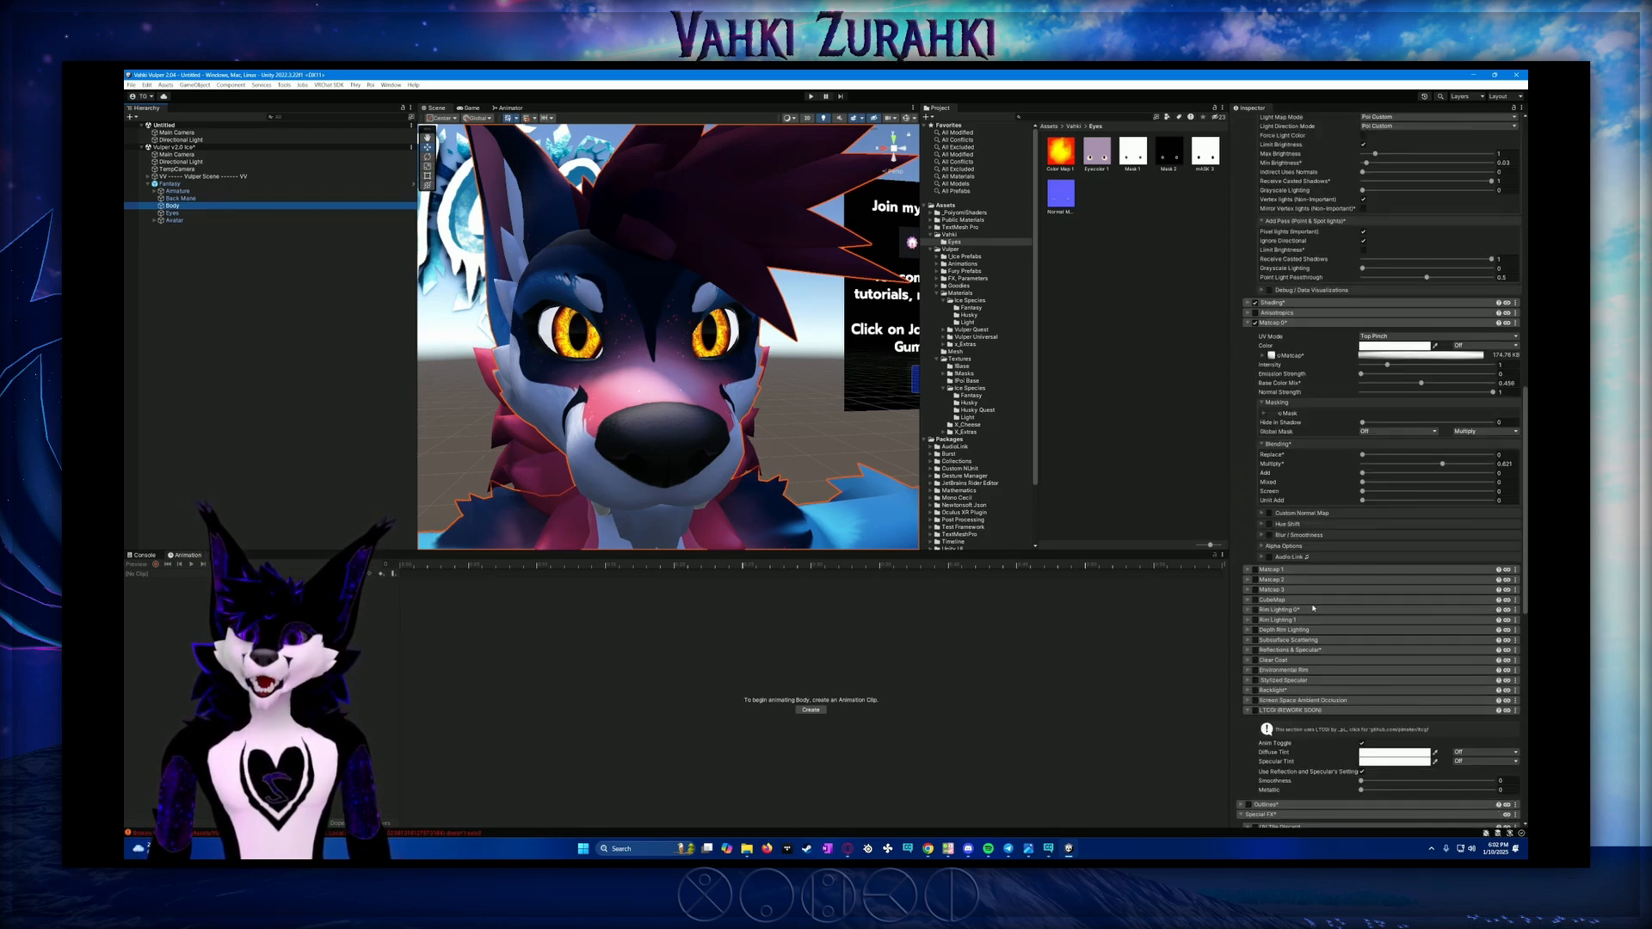
scroll(1317, 593, "down", 6)
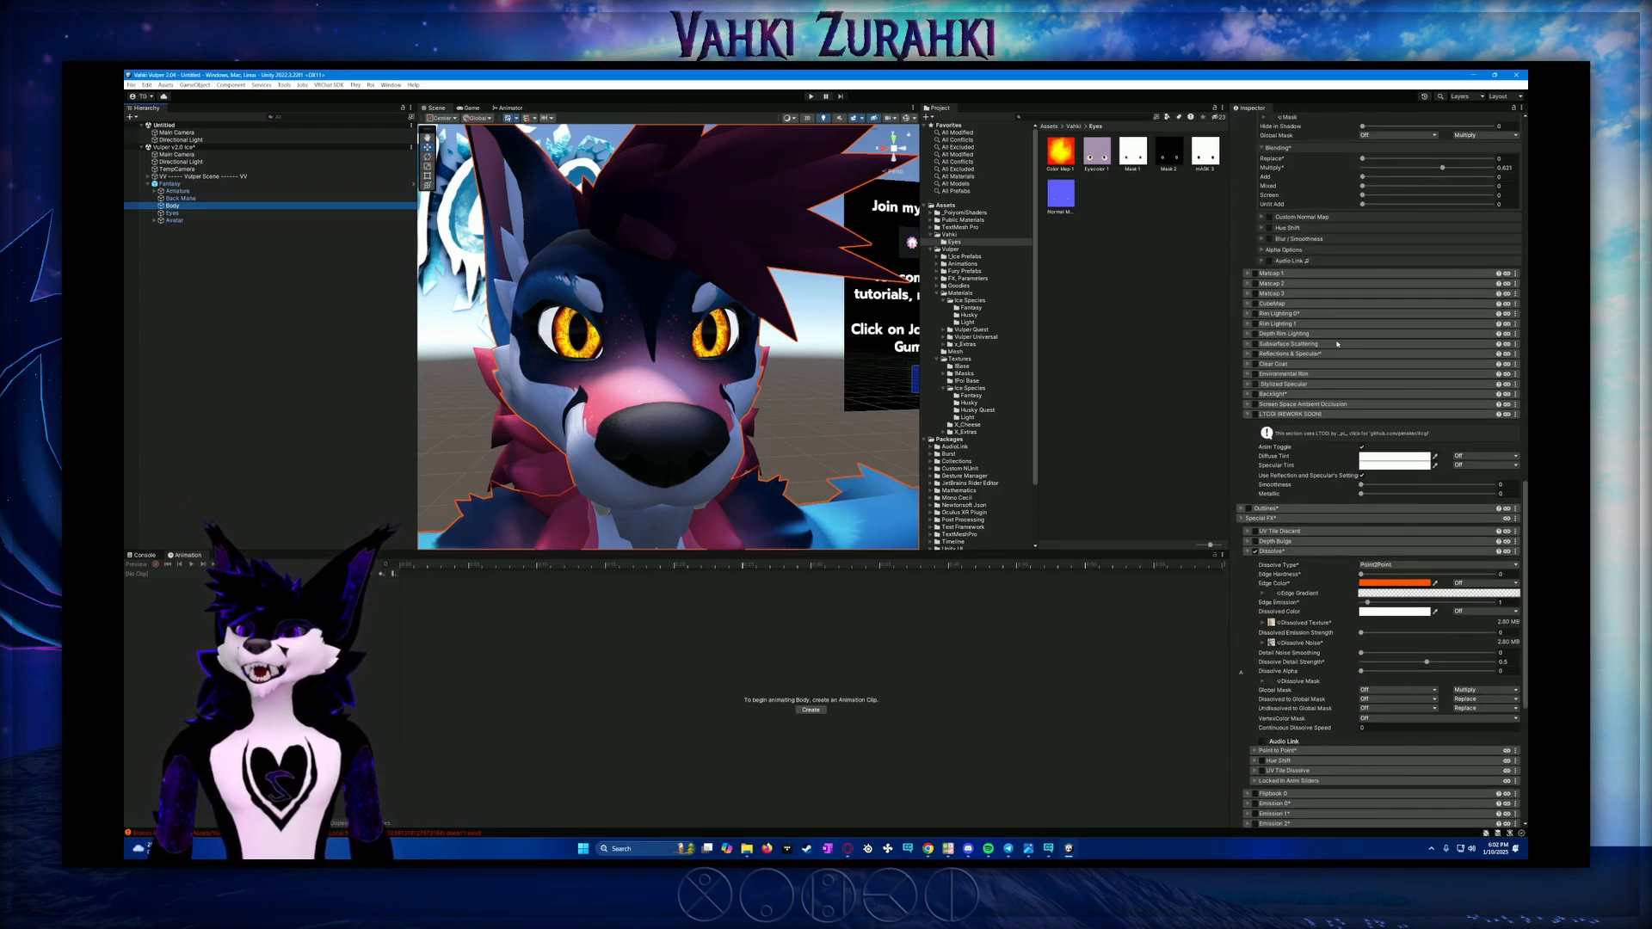
scroll(1316, 336, "up", 6)
scroll(1271, 364, "up", 6)
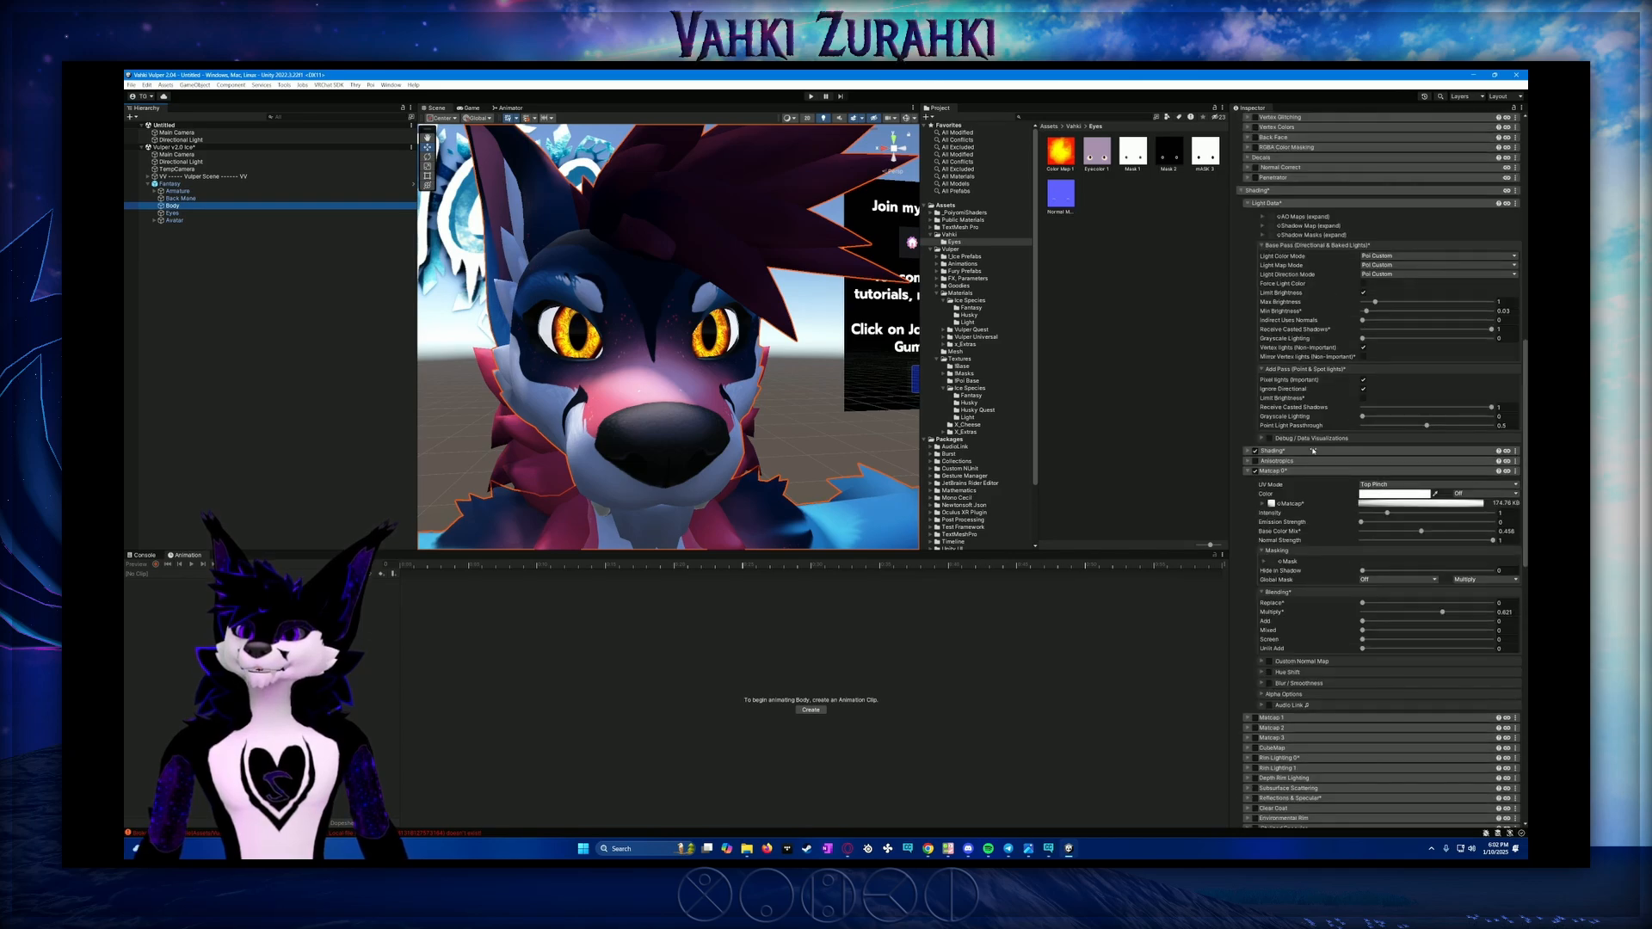
scroll(1333, 498, "down", 3)
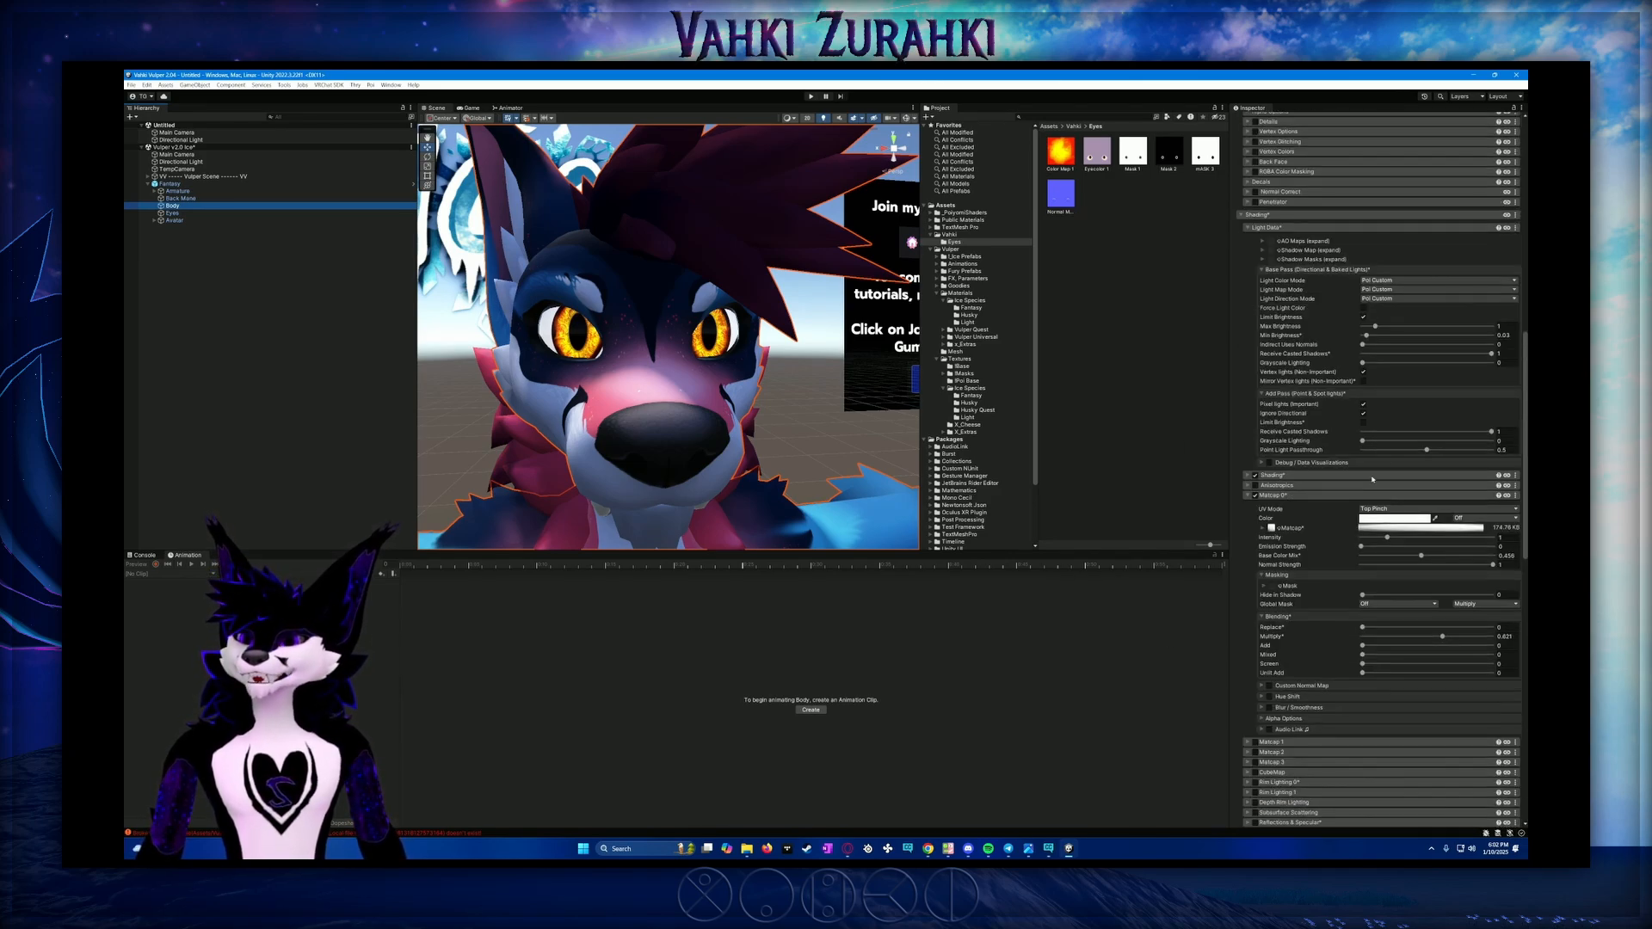
scroll(1270, 503, "up", 9)
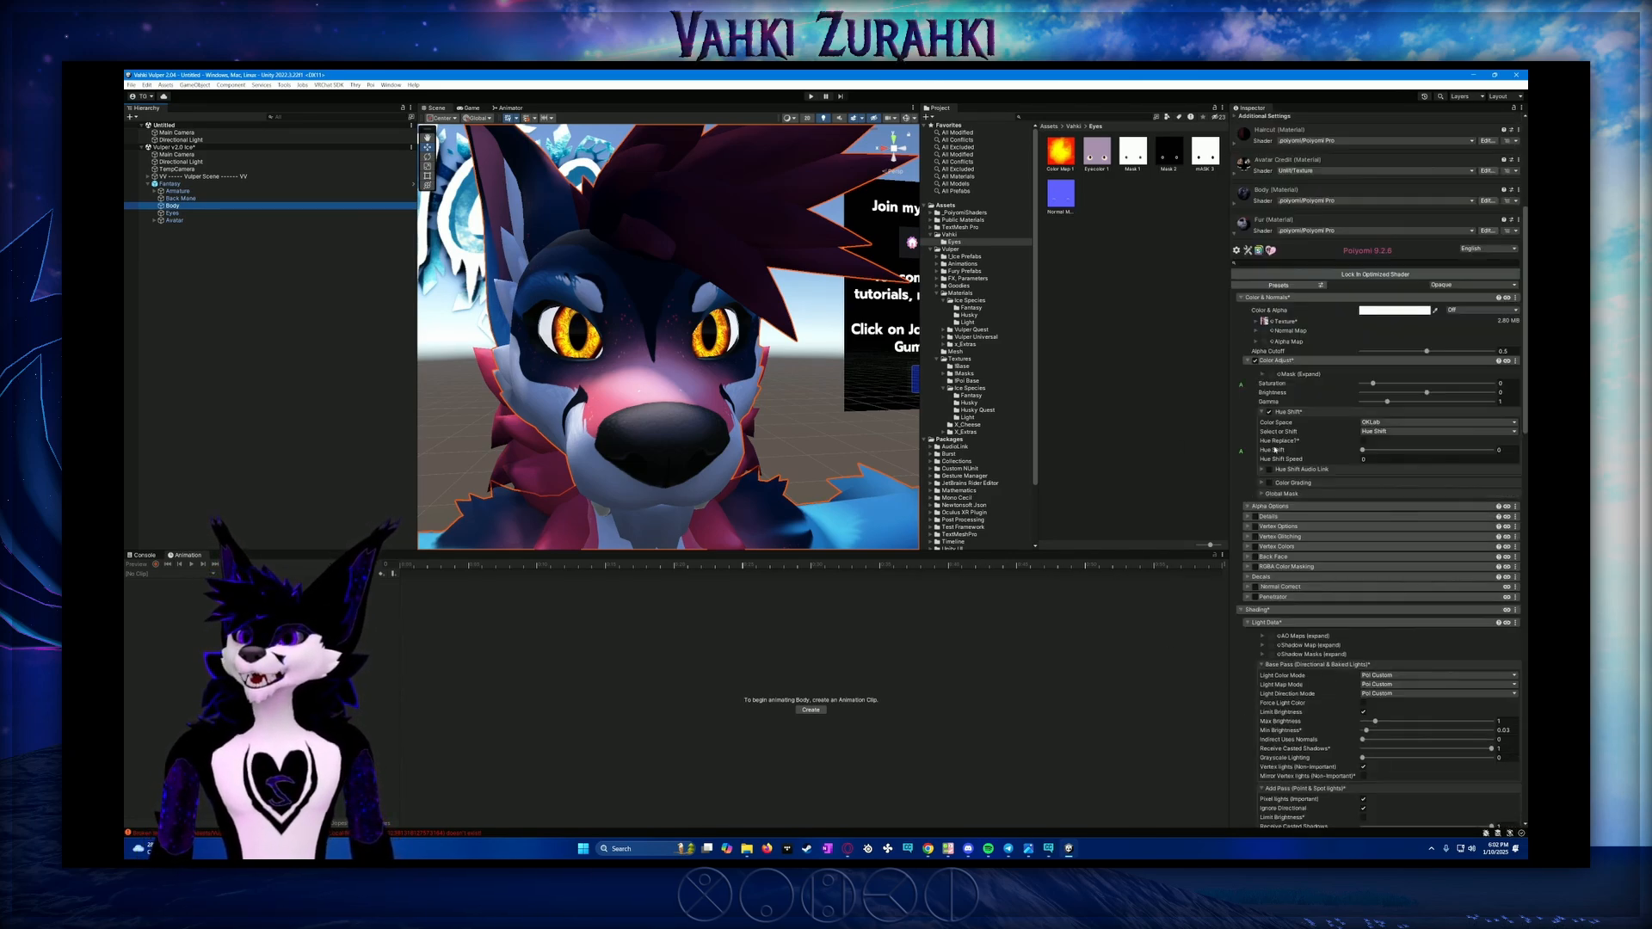
left_click(1235, 260)
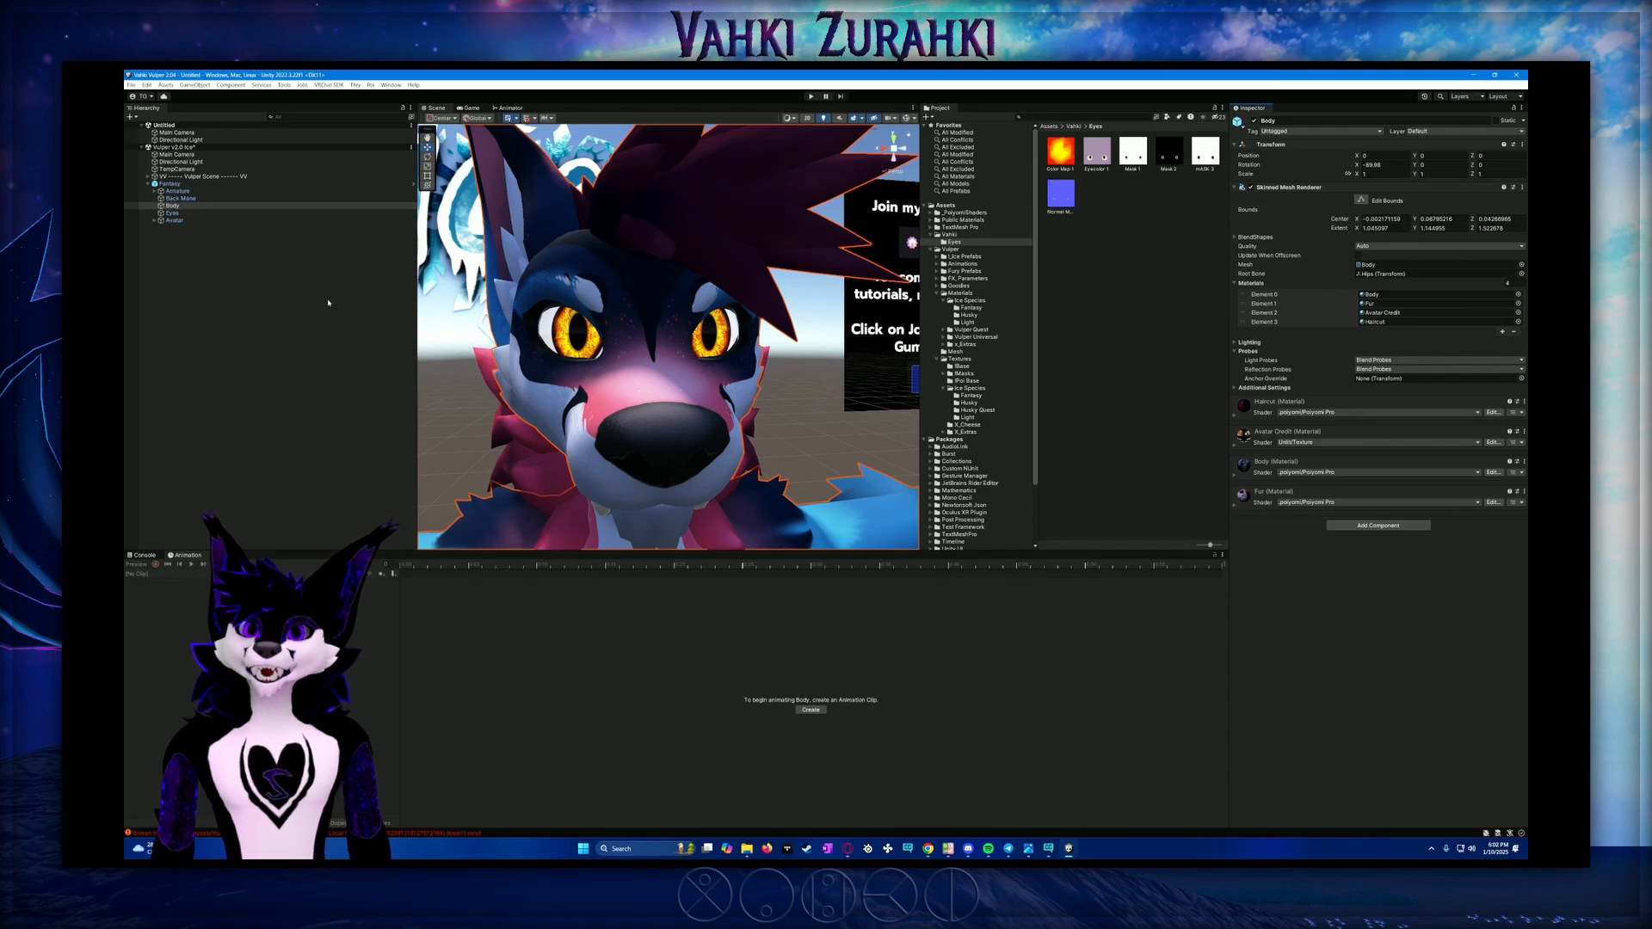
Select the Eyes mesh again and collapse the Dissolve section of its material
left_click(172, 213)
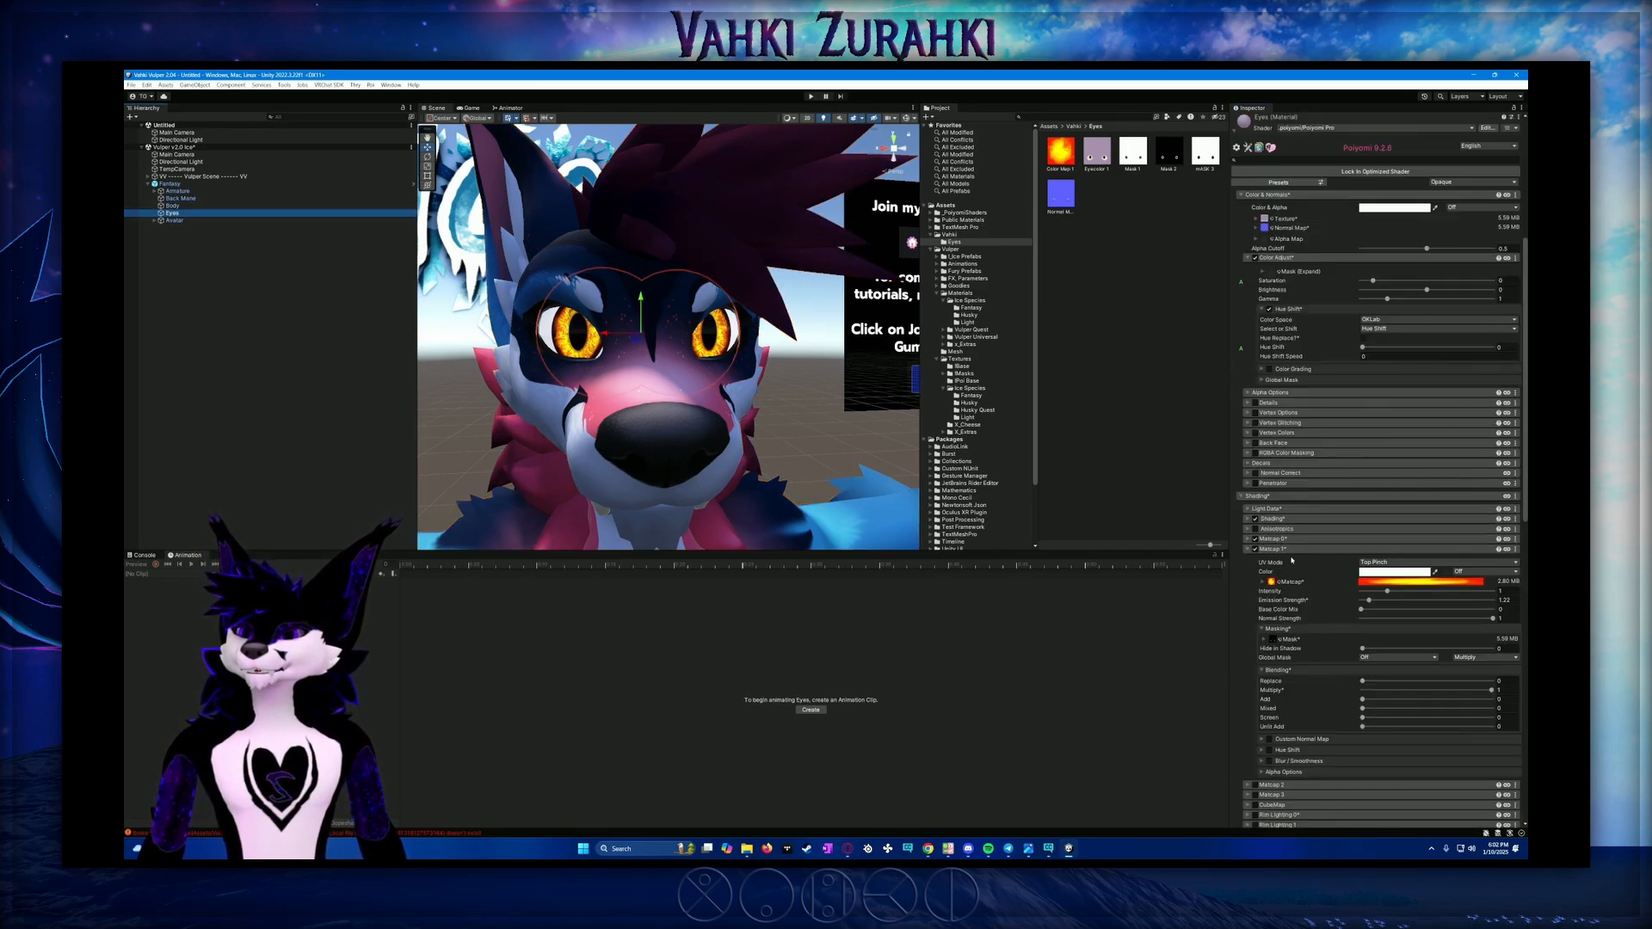
scroll(1290, 560, "down", 9)
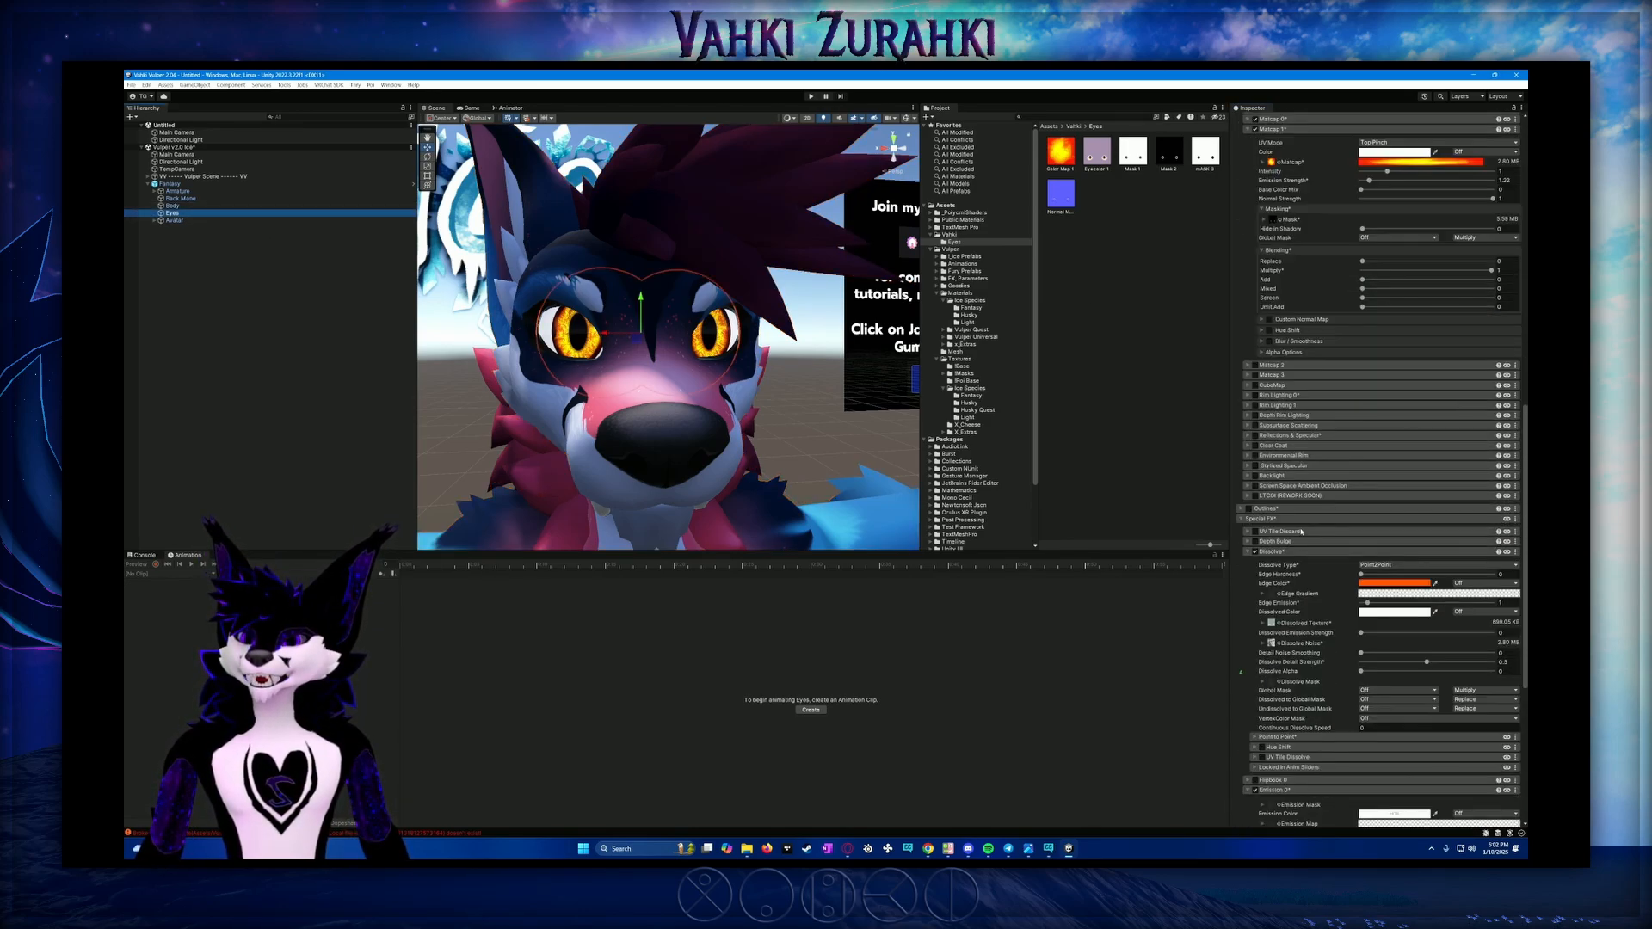
scroll(1273, 520, "down", 1)
left_click(1246, 503)
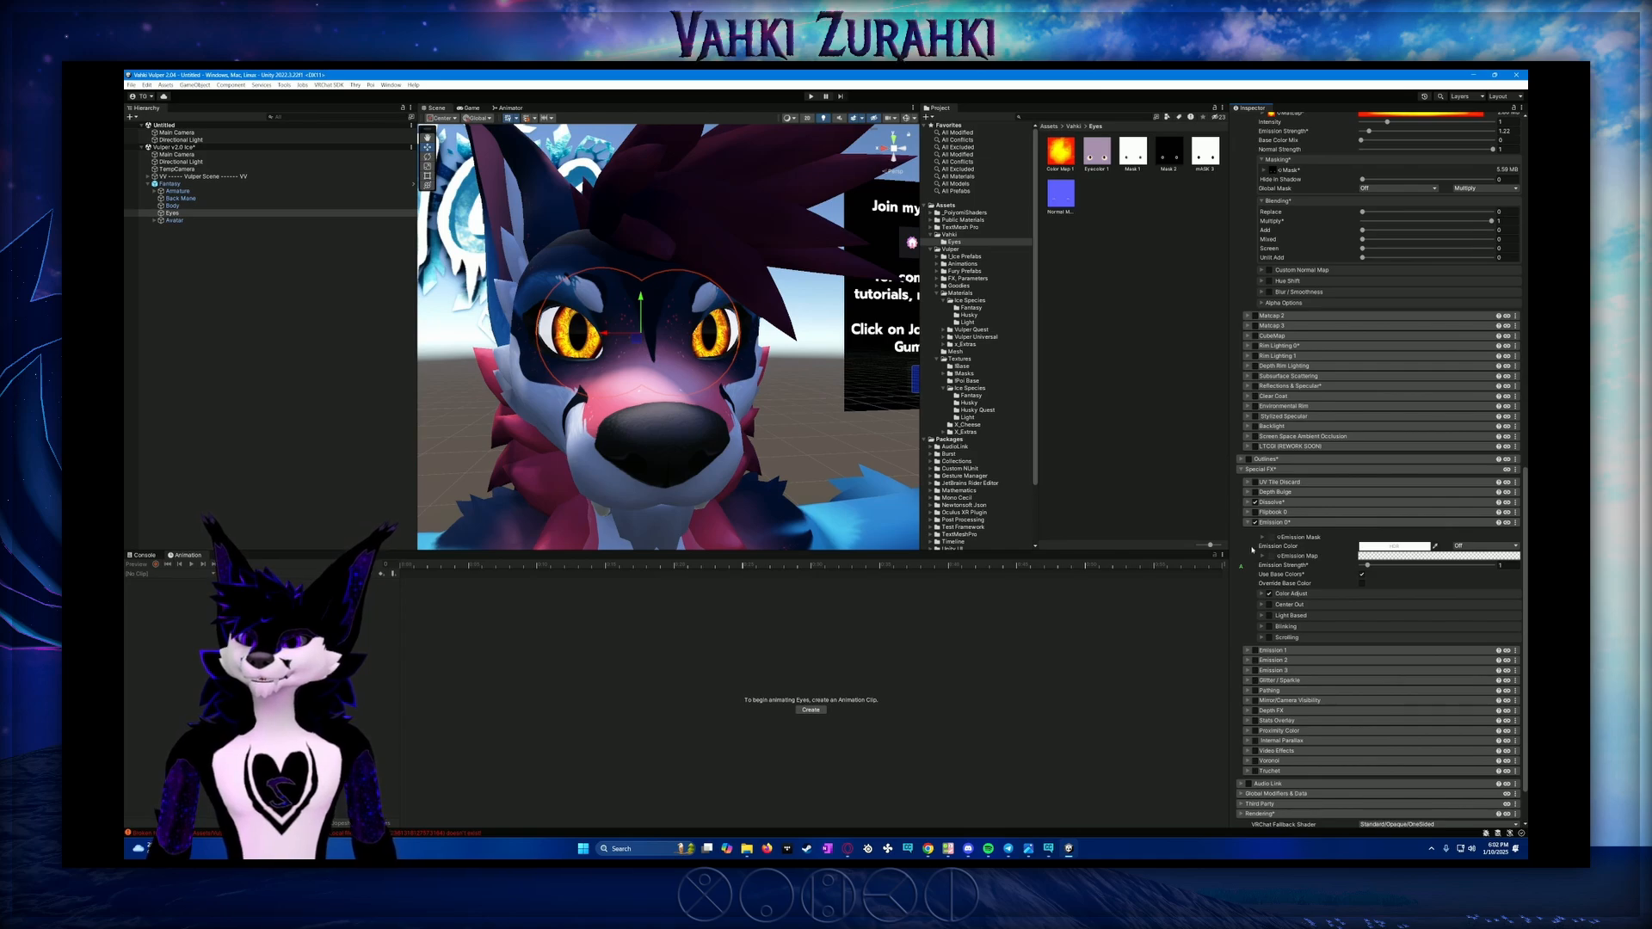
Enable Reflections & Specular on the Eyes material and assign the eye mask texture to Packed Maps, applying the suggested color space fix
left_click_drag(619, 475, 817, 492, "alt")
scroll(1346, 566, "down", 2)
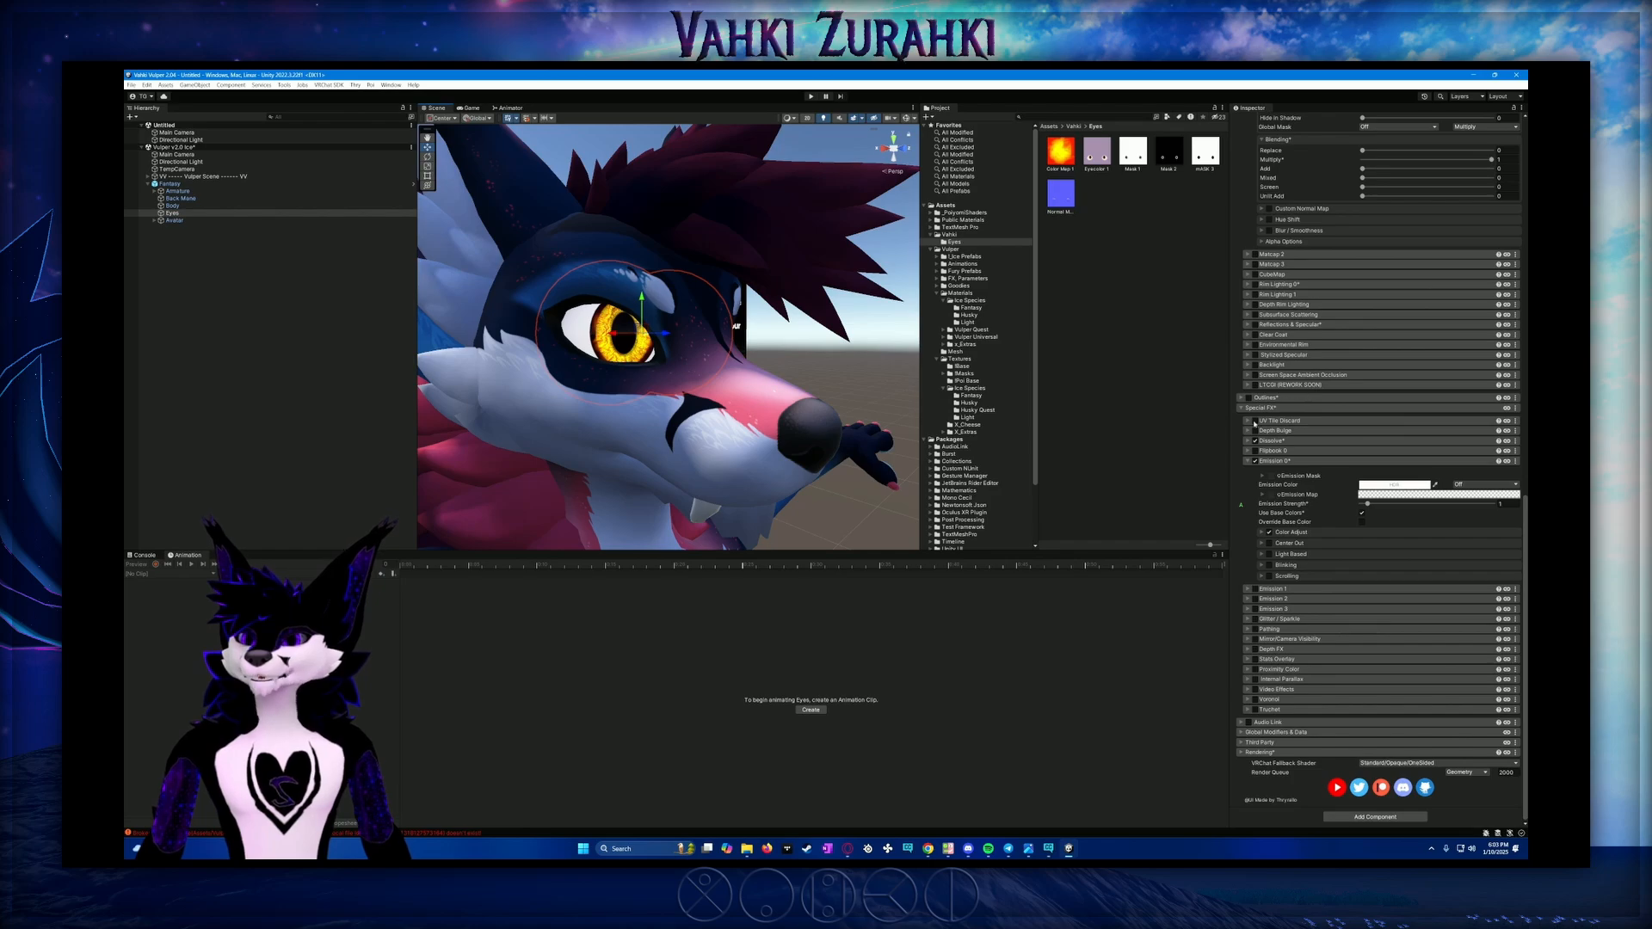
scroll(1245, 352, "up", 7)
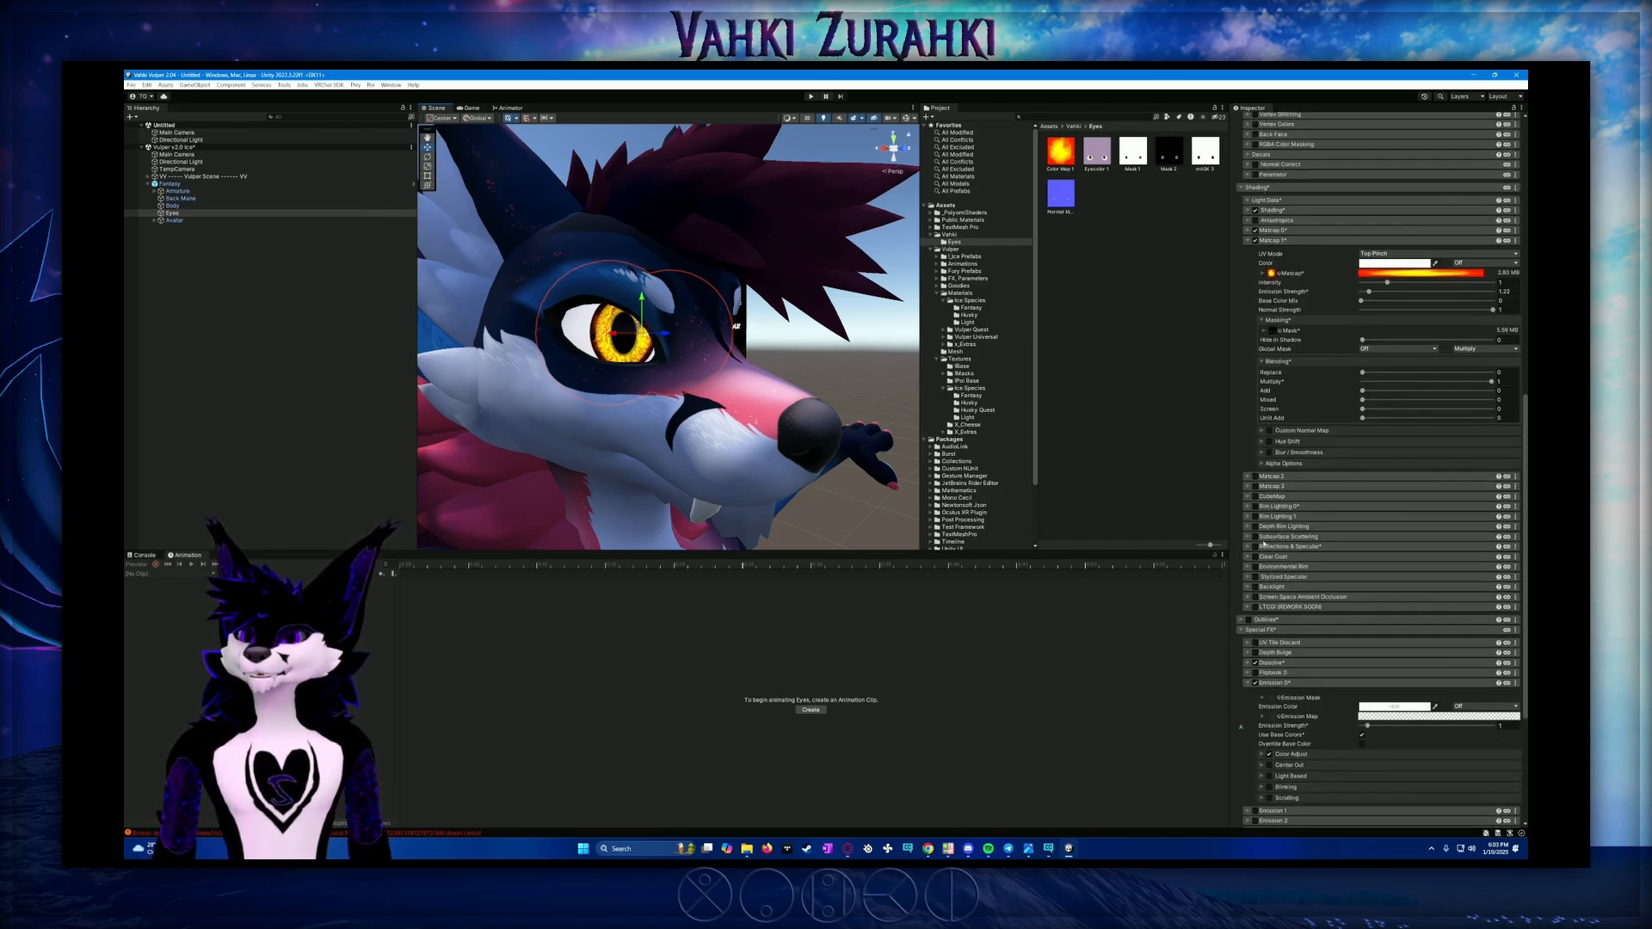
left_click(1256, 546)
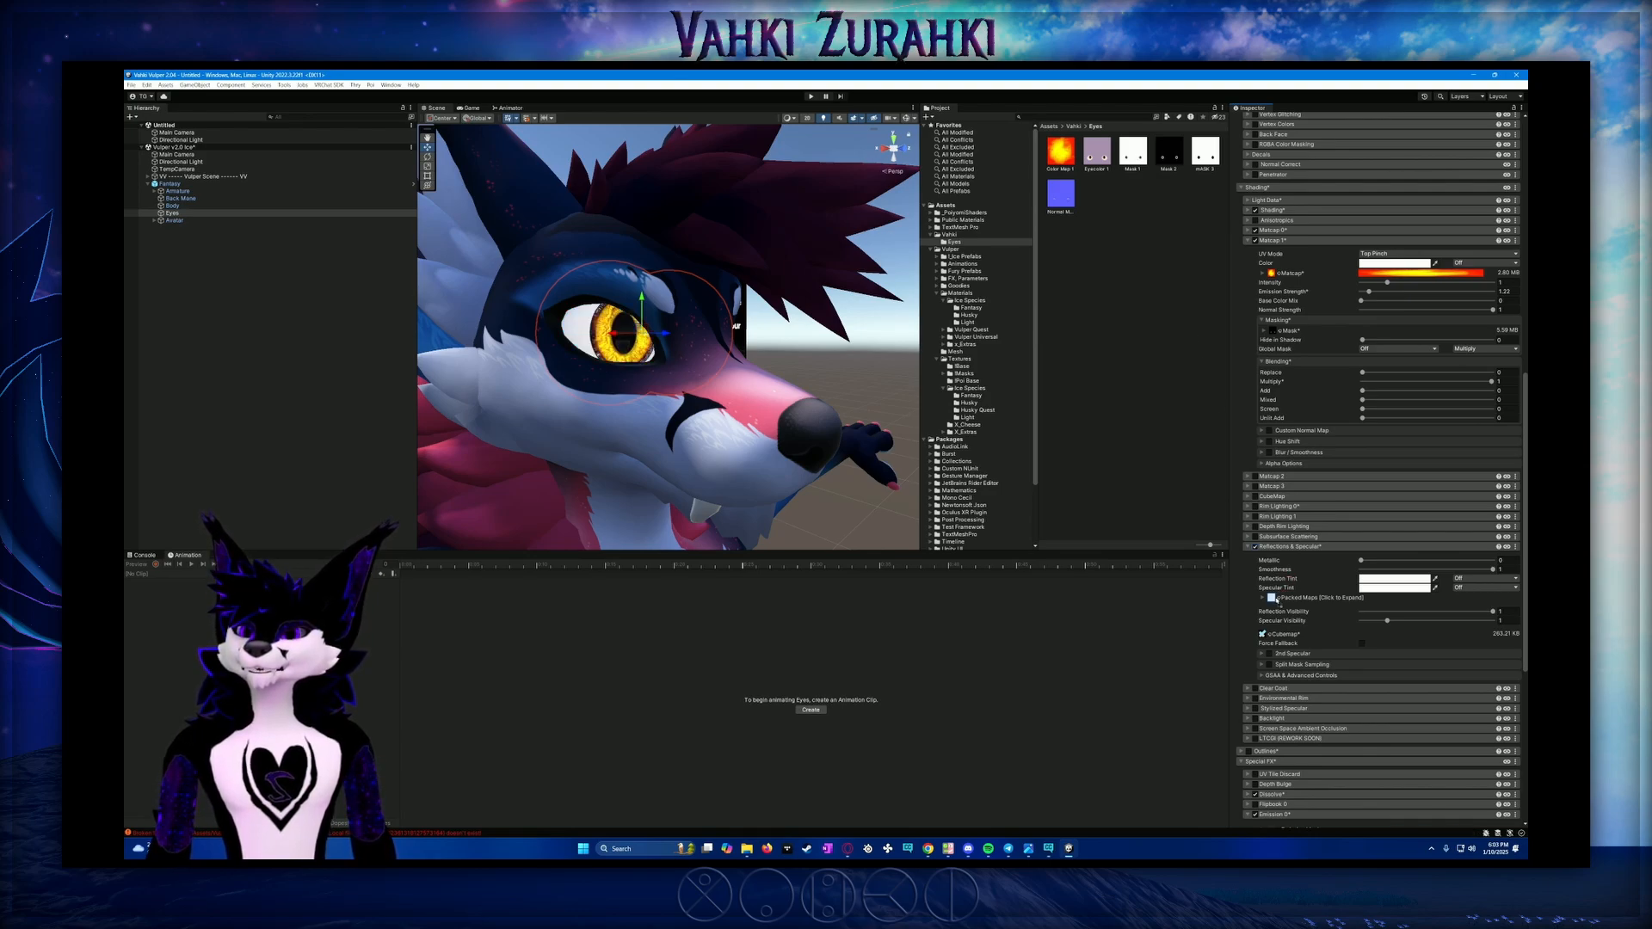
left_click_drag(1276, 600, 1278, 599)
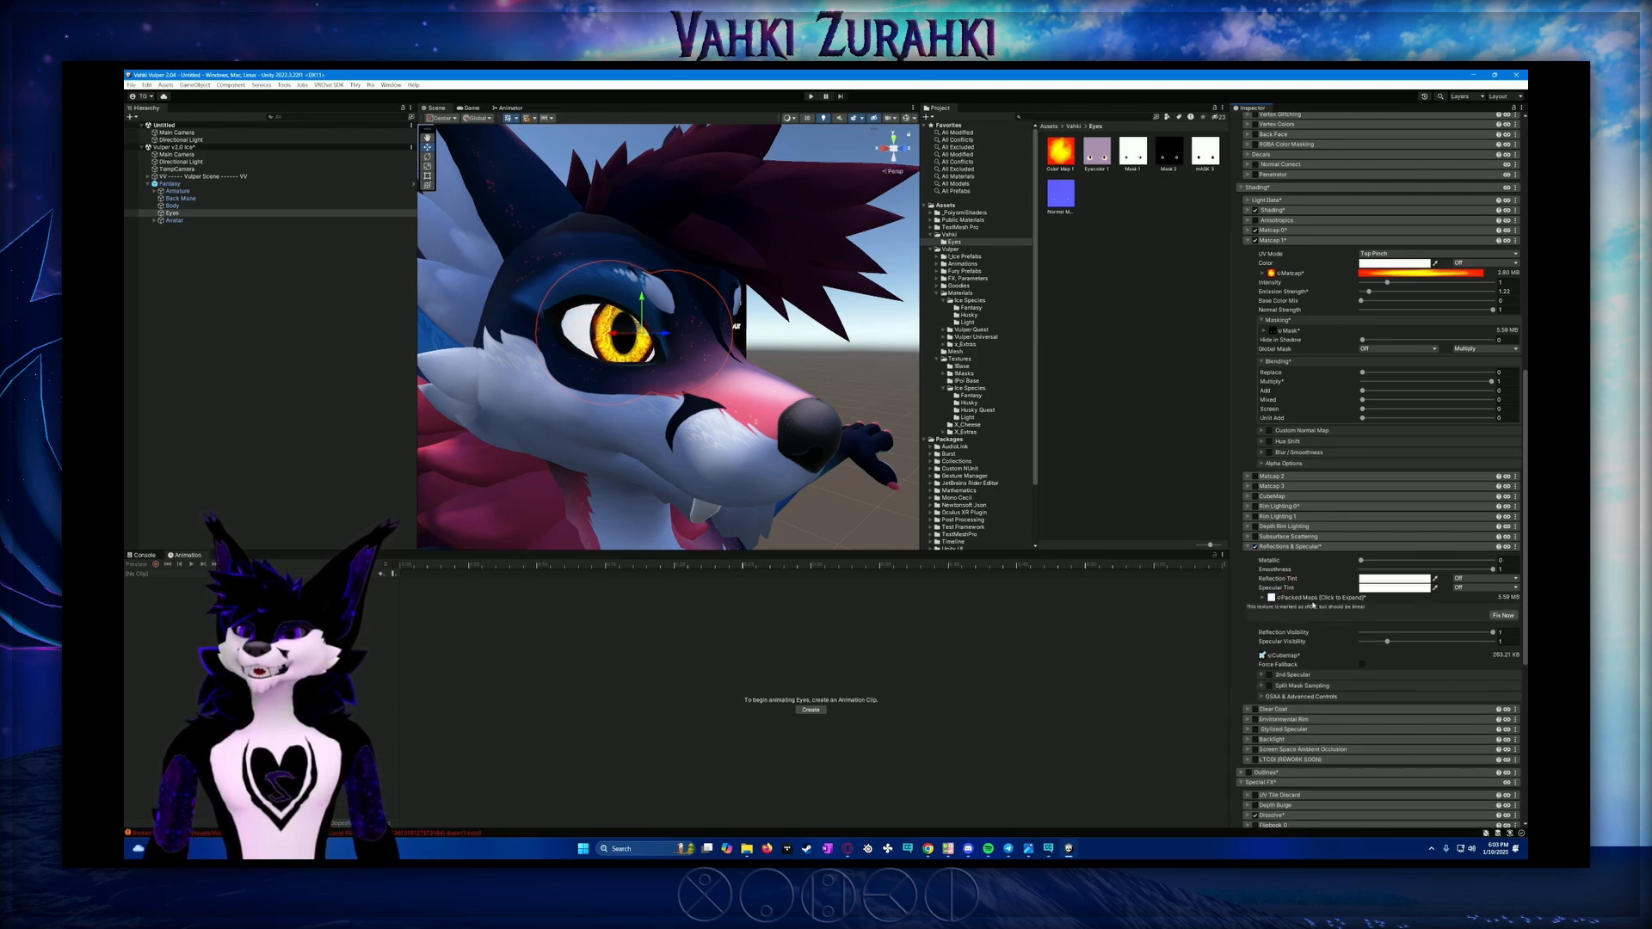
left_click(1502, 615)
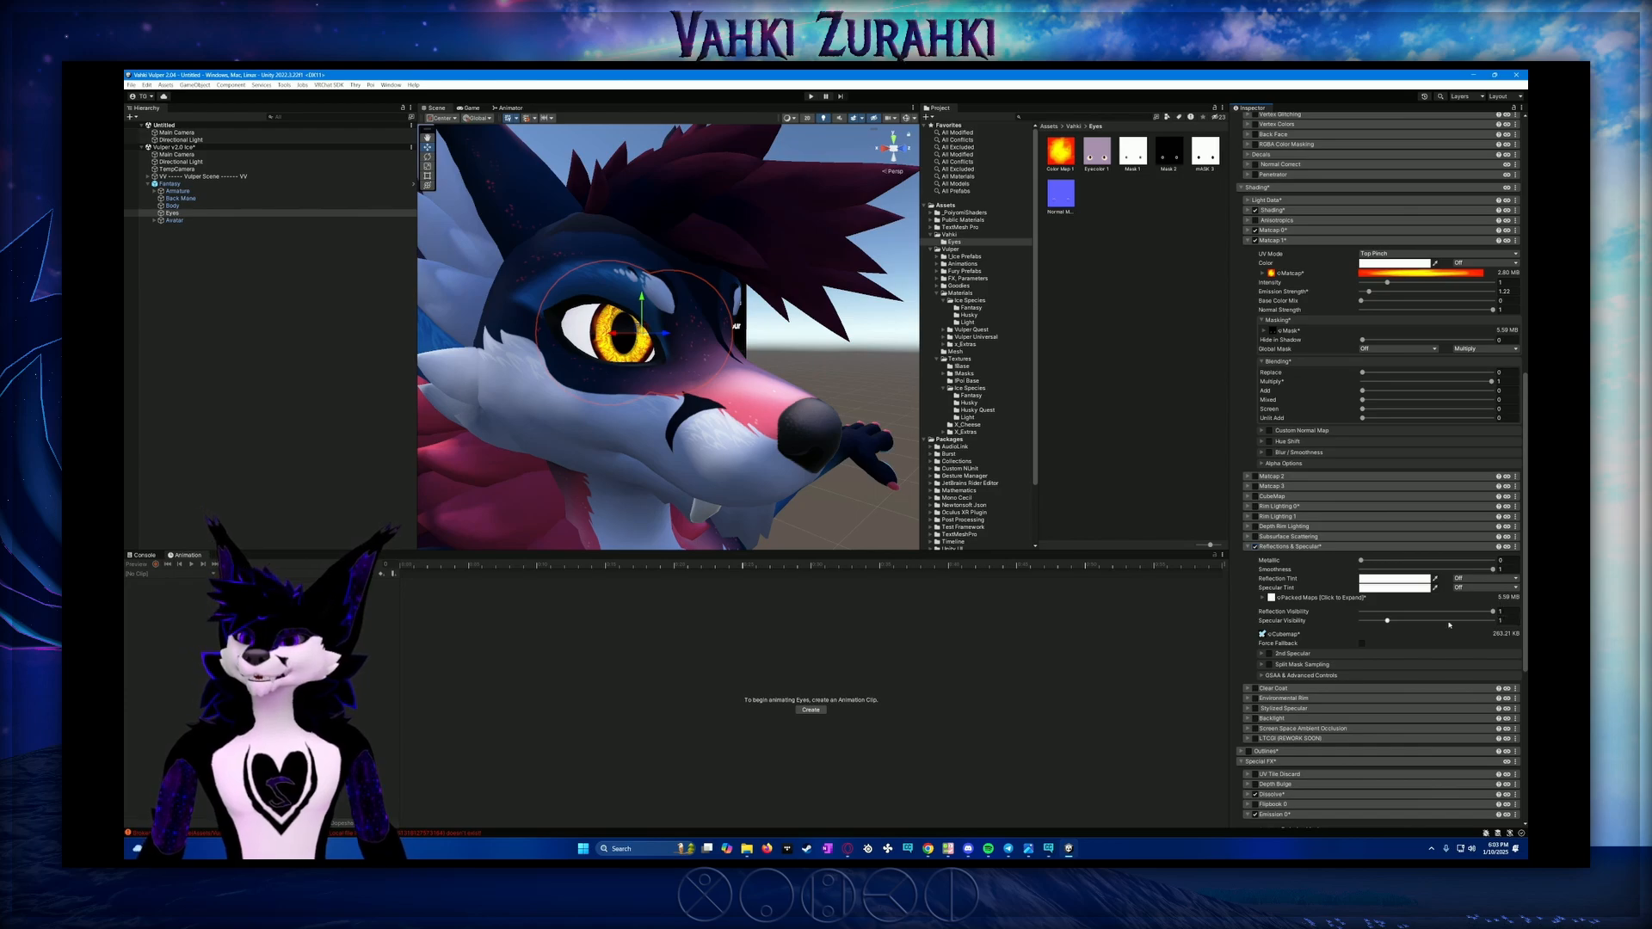
Set the Metallic value of the eye reflections to 1, check the irises up close, and collapse the Reflections & Specular section
left_click_drag(1361, 561, 1492, 560)
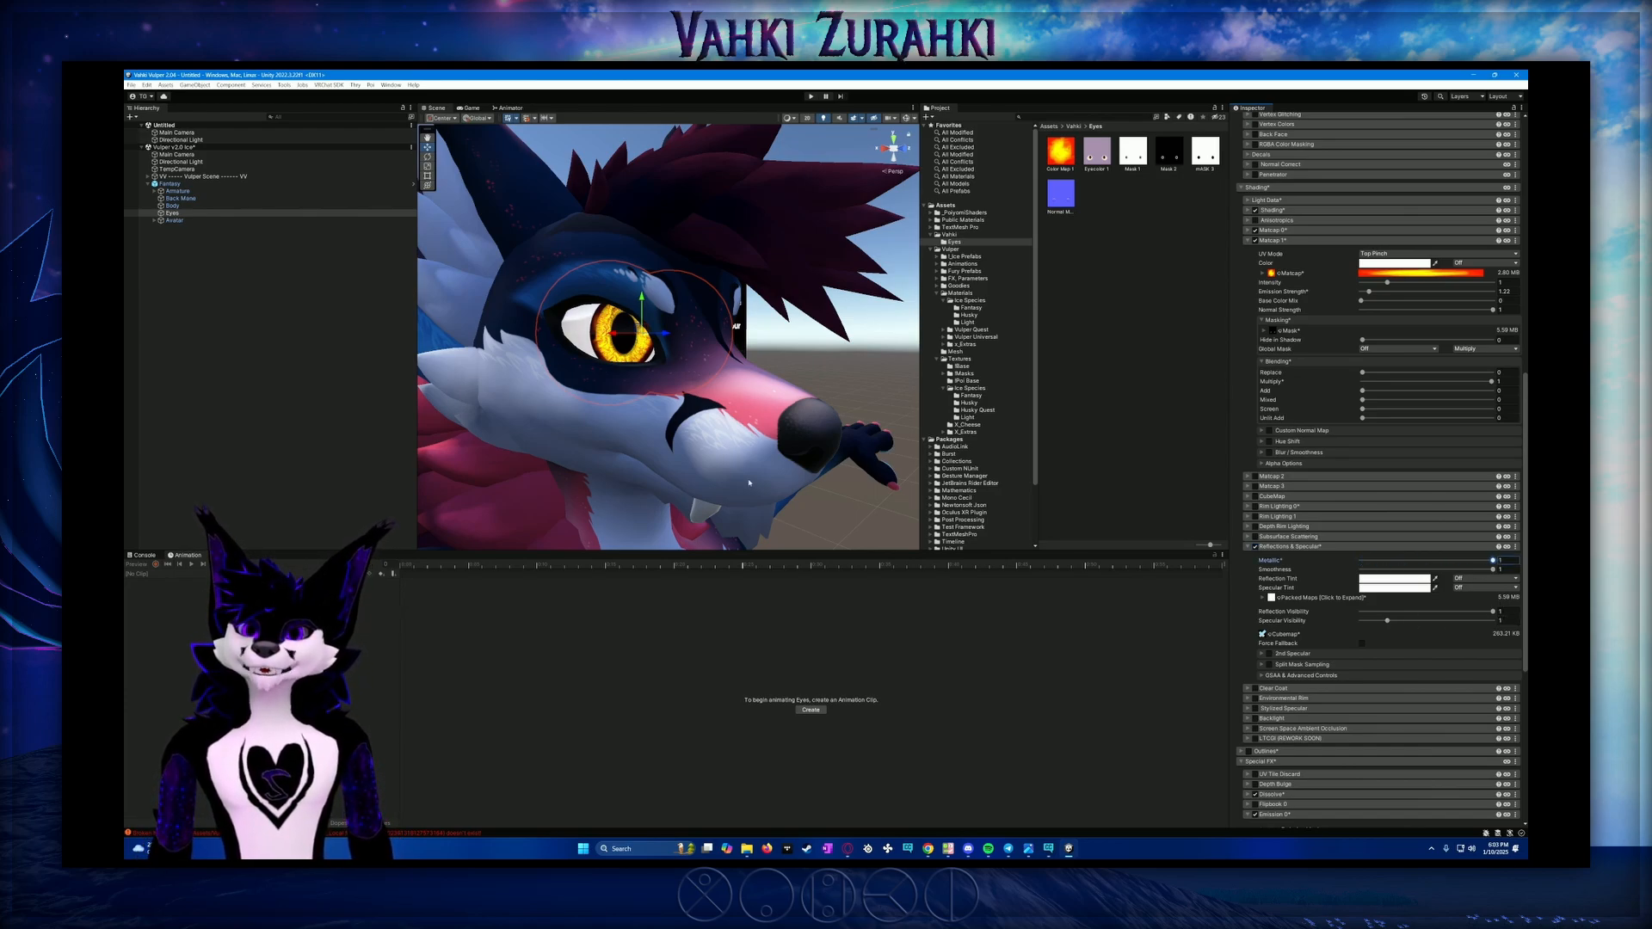
left_click_drag(807, 443, 637, 385, "alt")
scroll(636, 385, "up", 8)
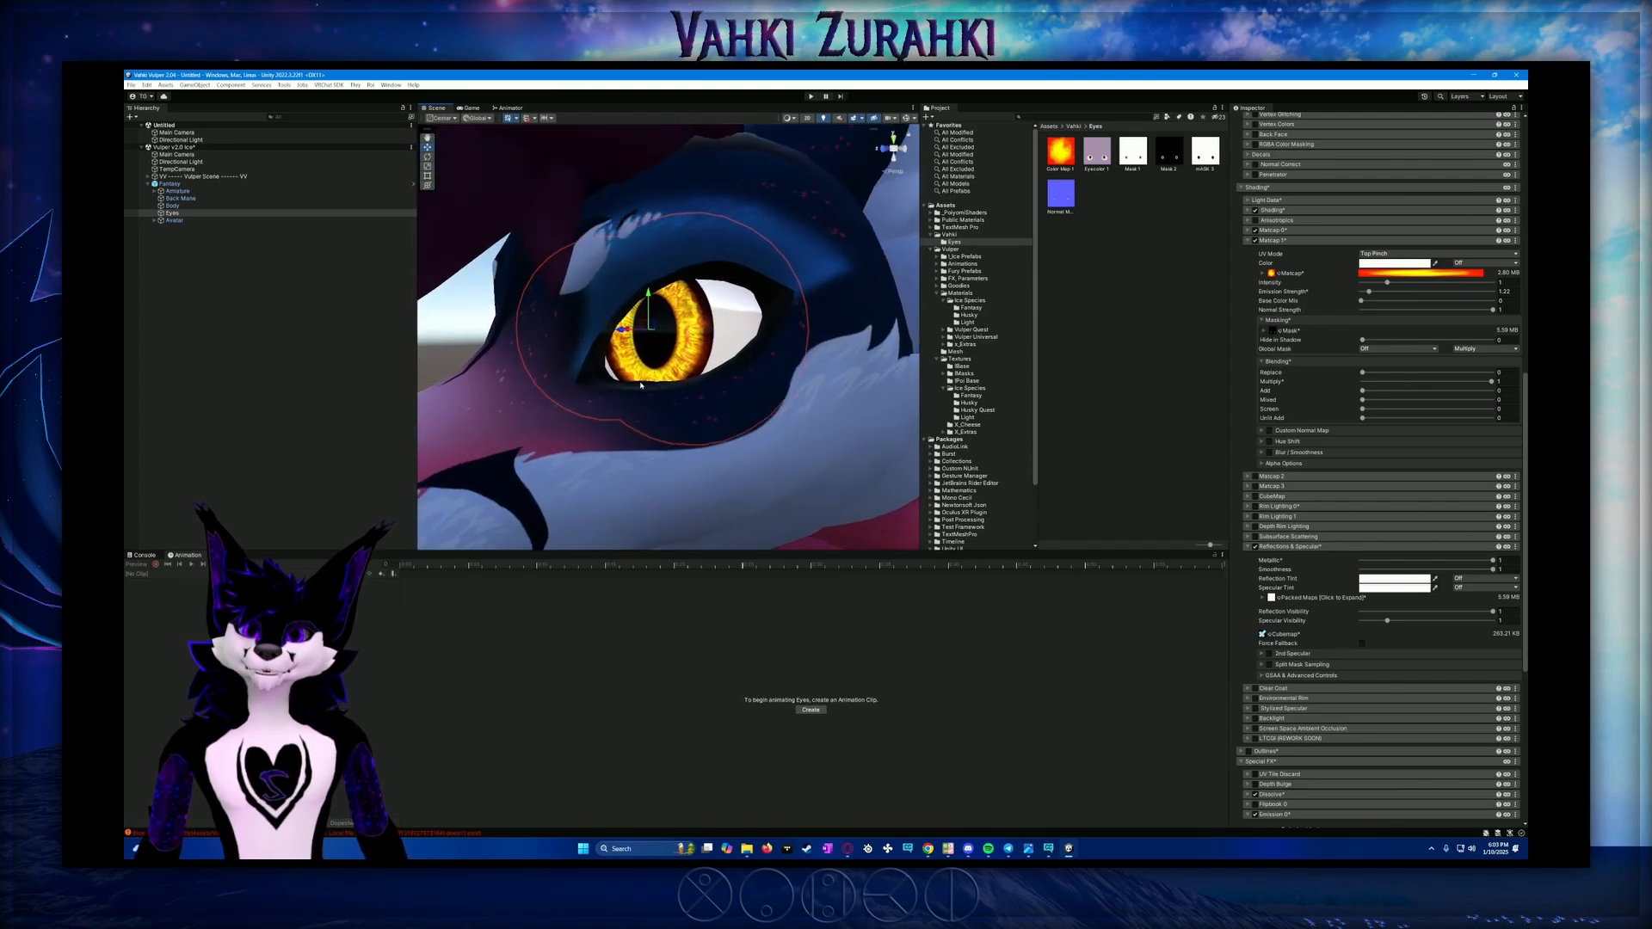
scroll(742, 370, "up", 10)
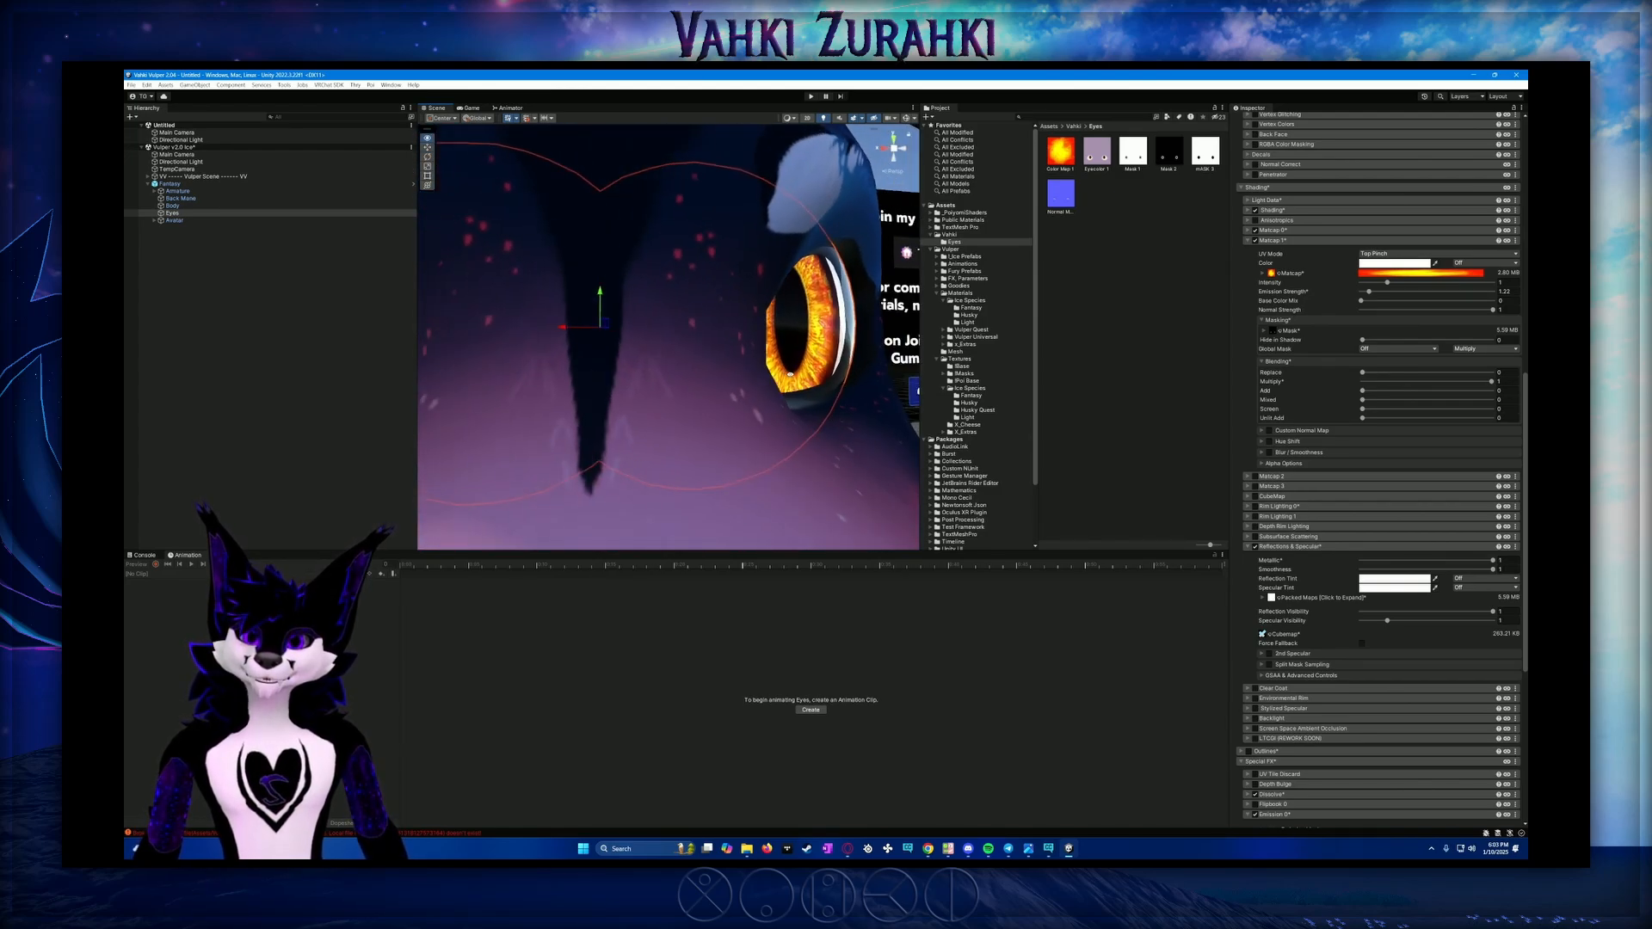
scroll(742, 370, "down", 10)
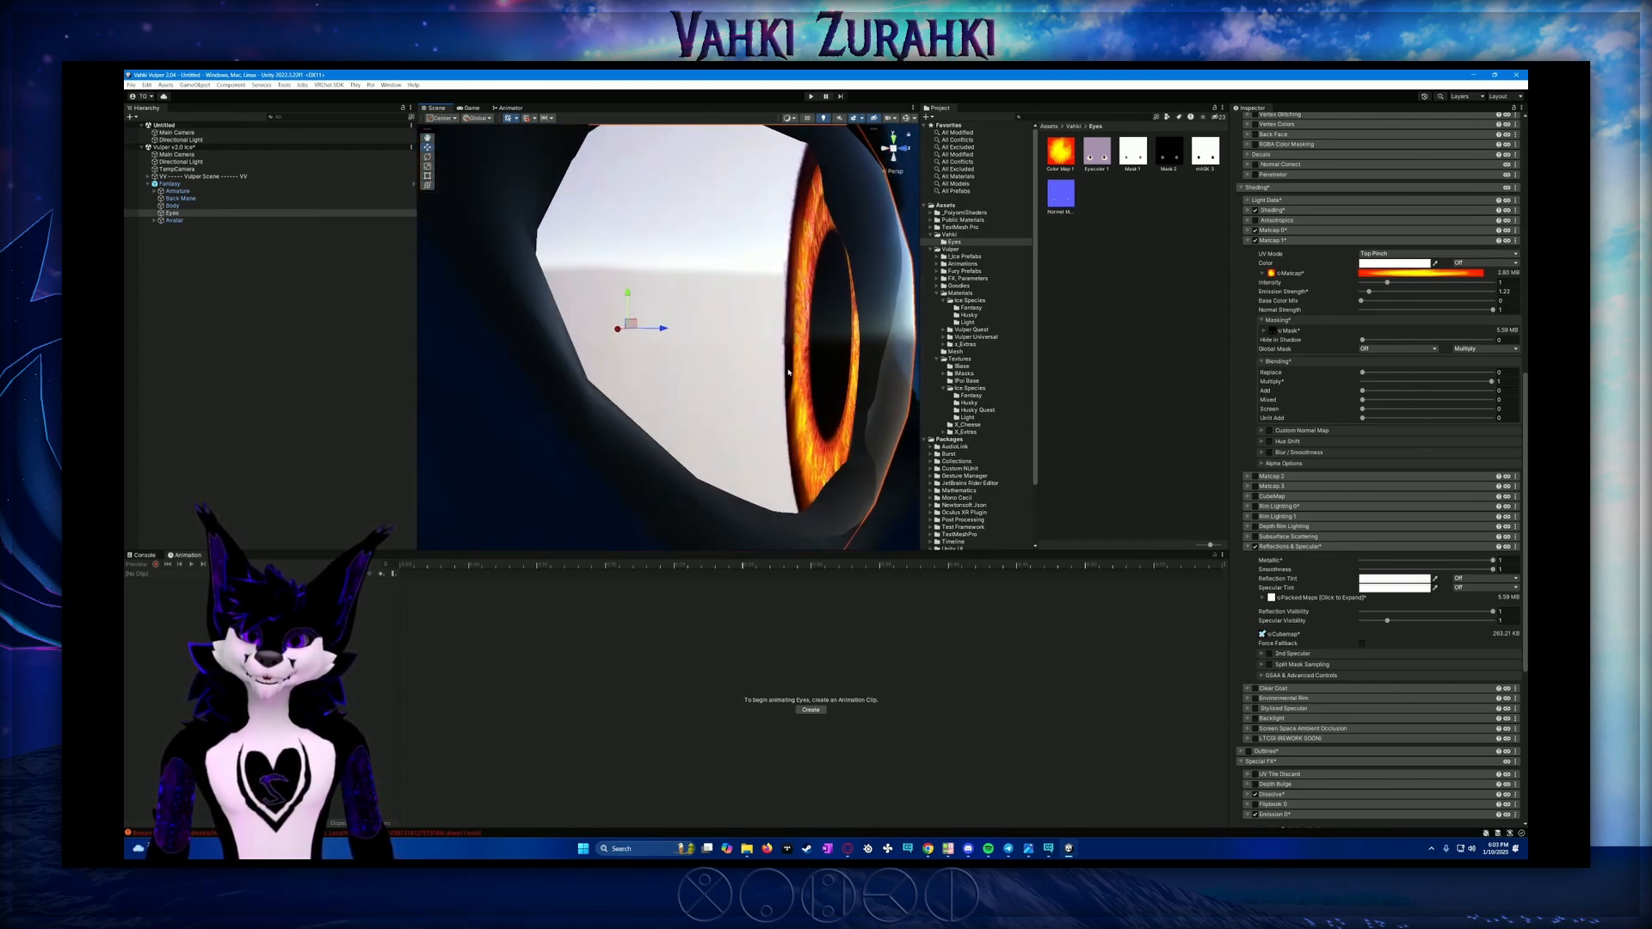
left_click_drag(796, 371, 715, 370, "alt")
scroll(715, 369, "down", 5)
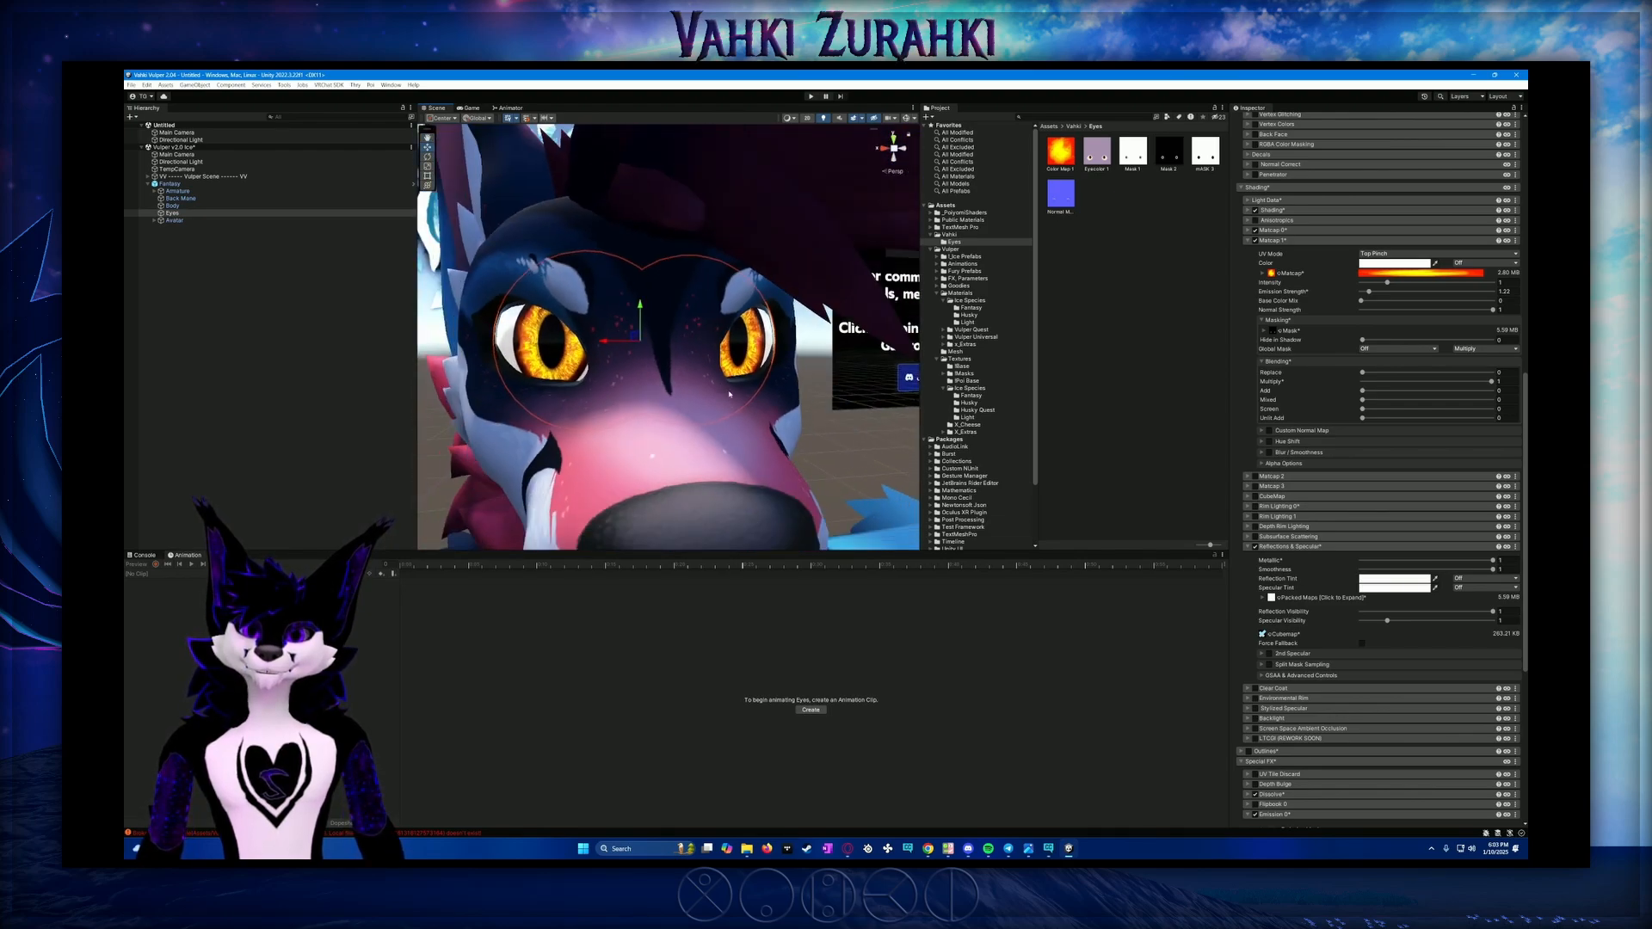
left_click(1247, 547)
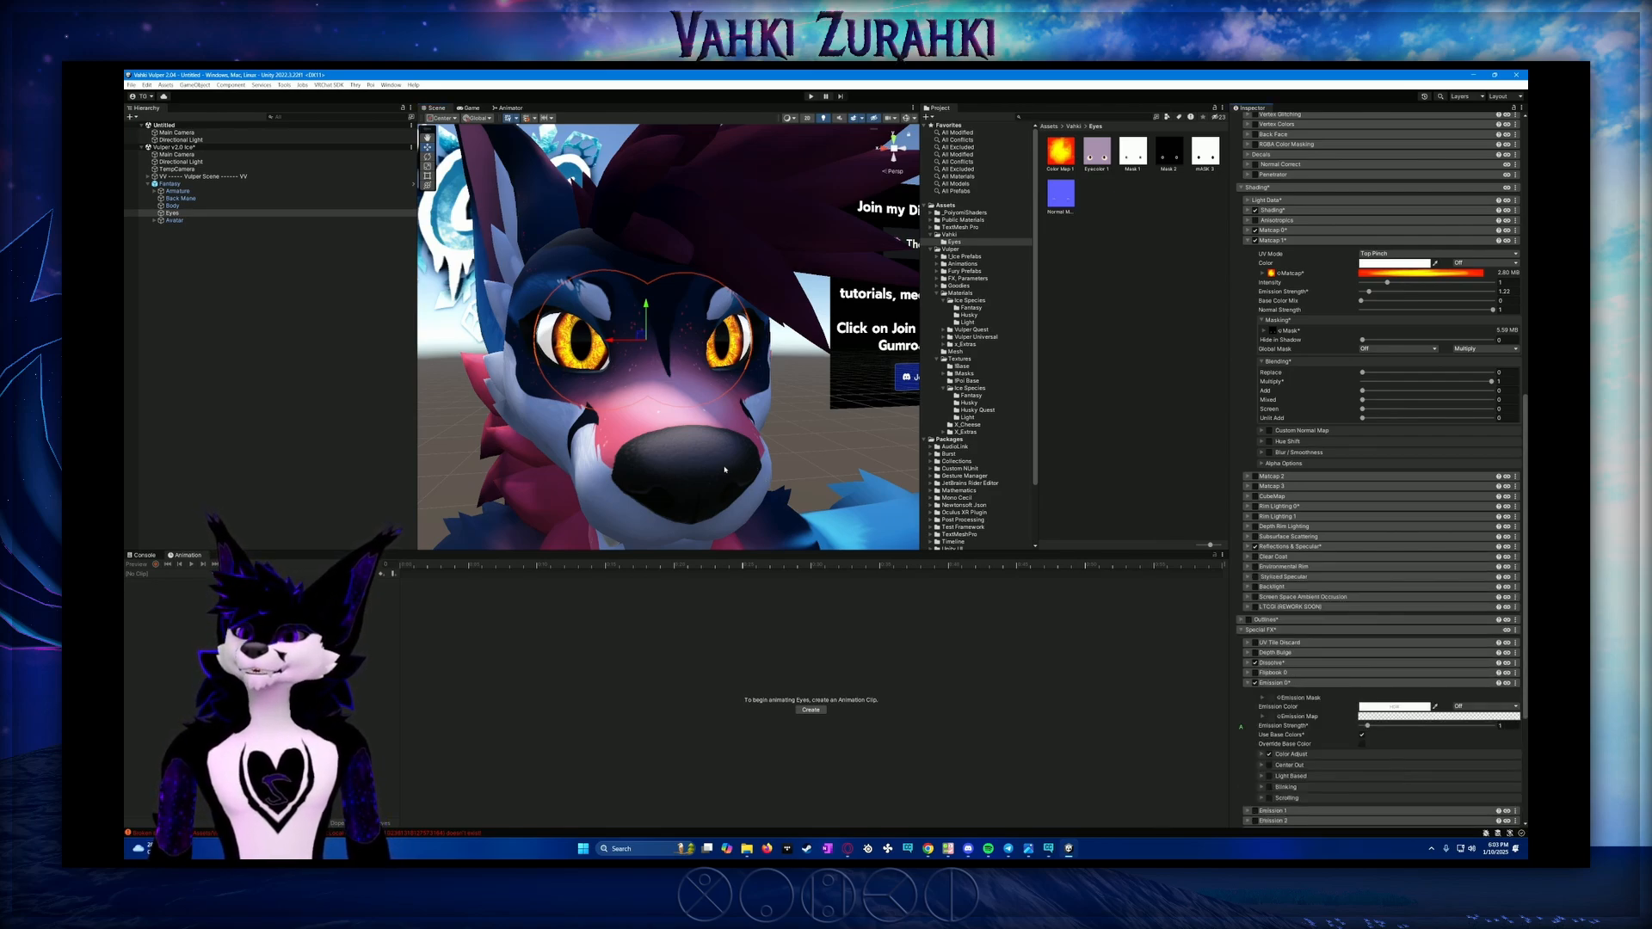
Enable Rim Lighting 0 on the Eyes material and expand its settings
left_click_drag(724, 469, 787, 465, "alt")
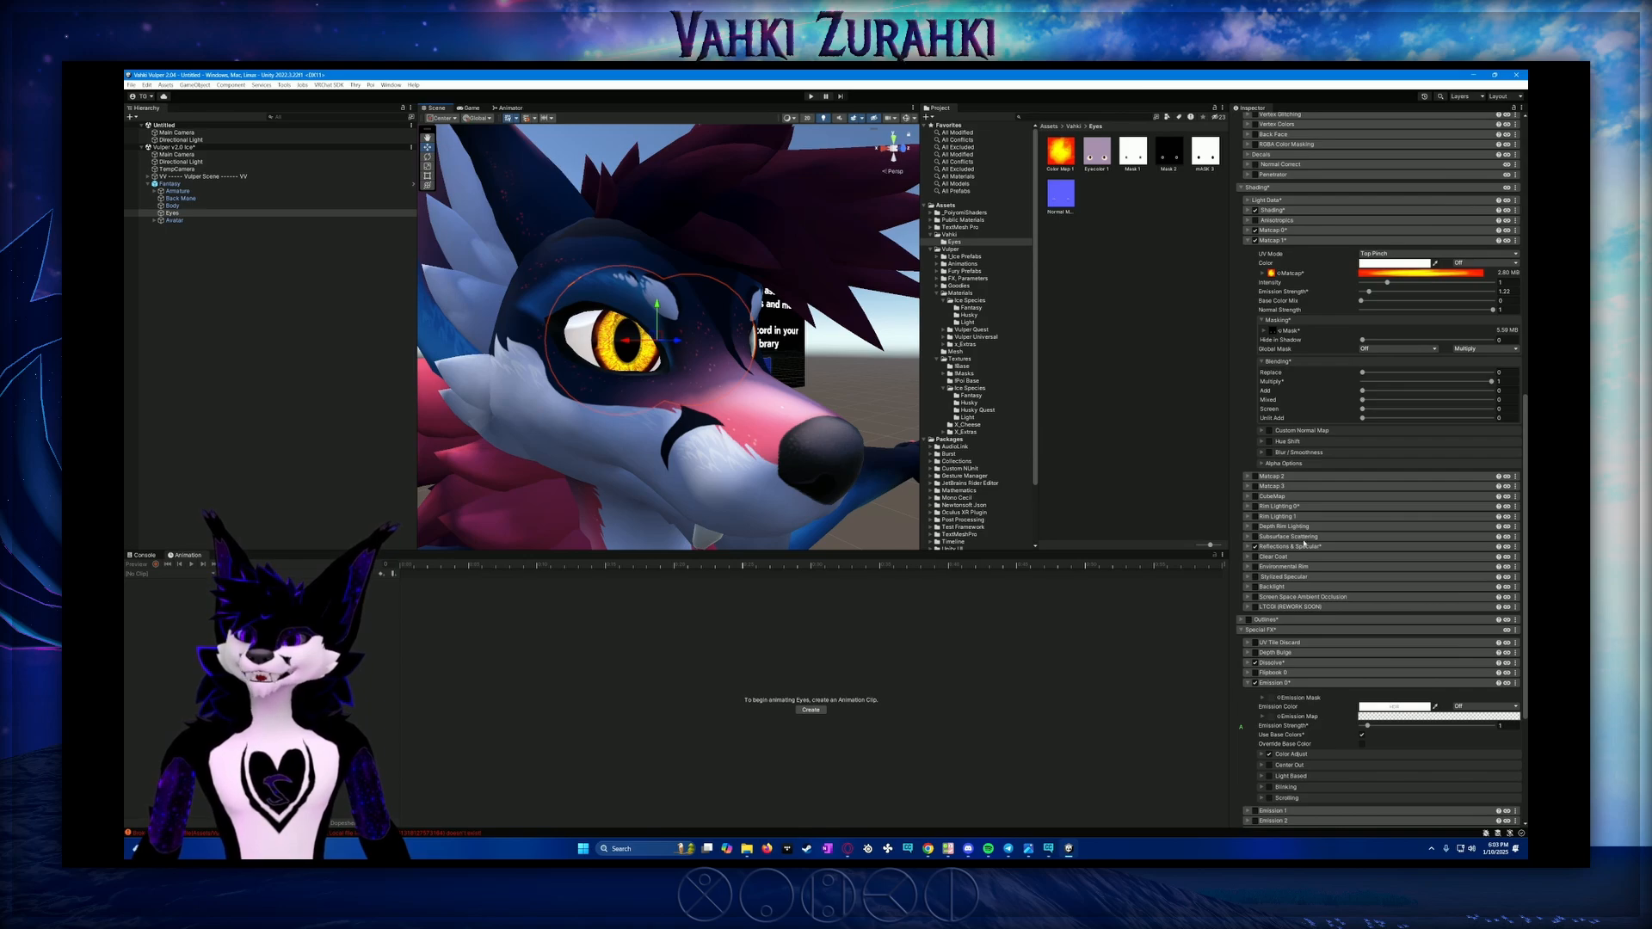
left_click(1255, 507)
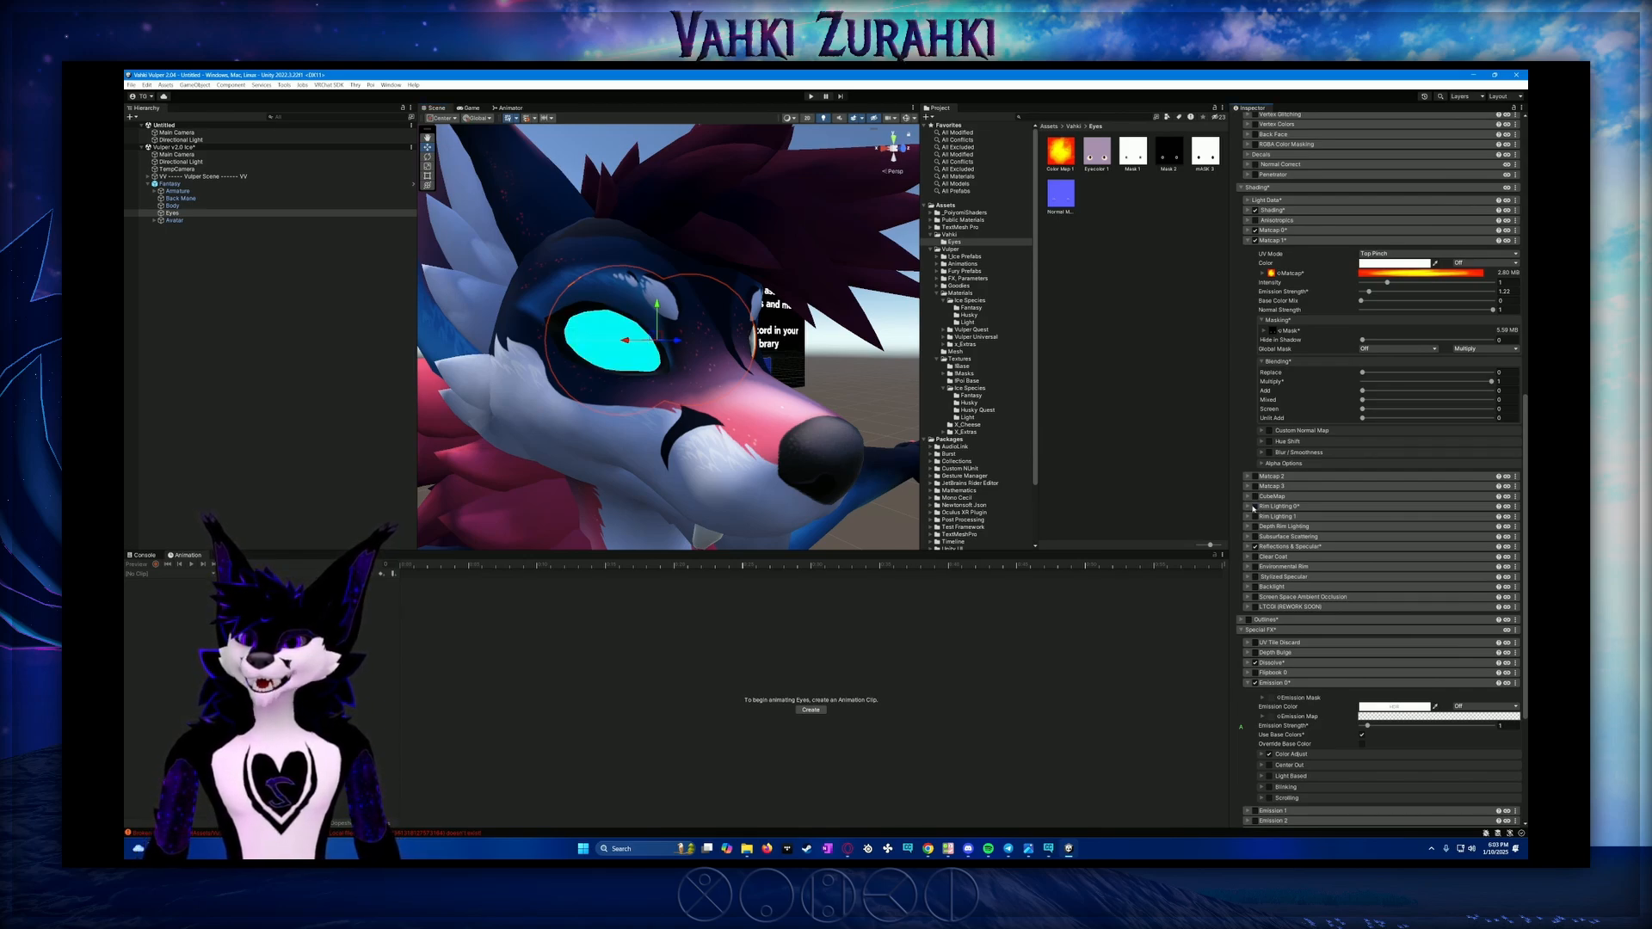
left_click(1252, 507)
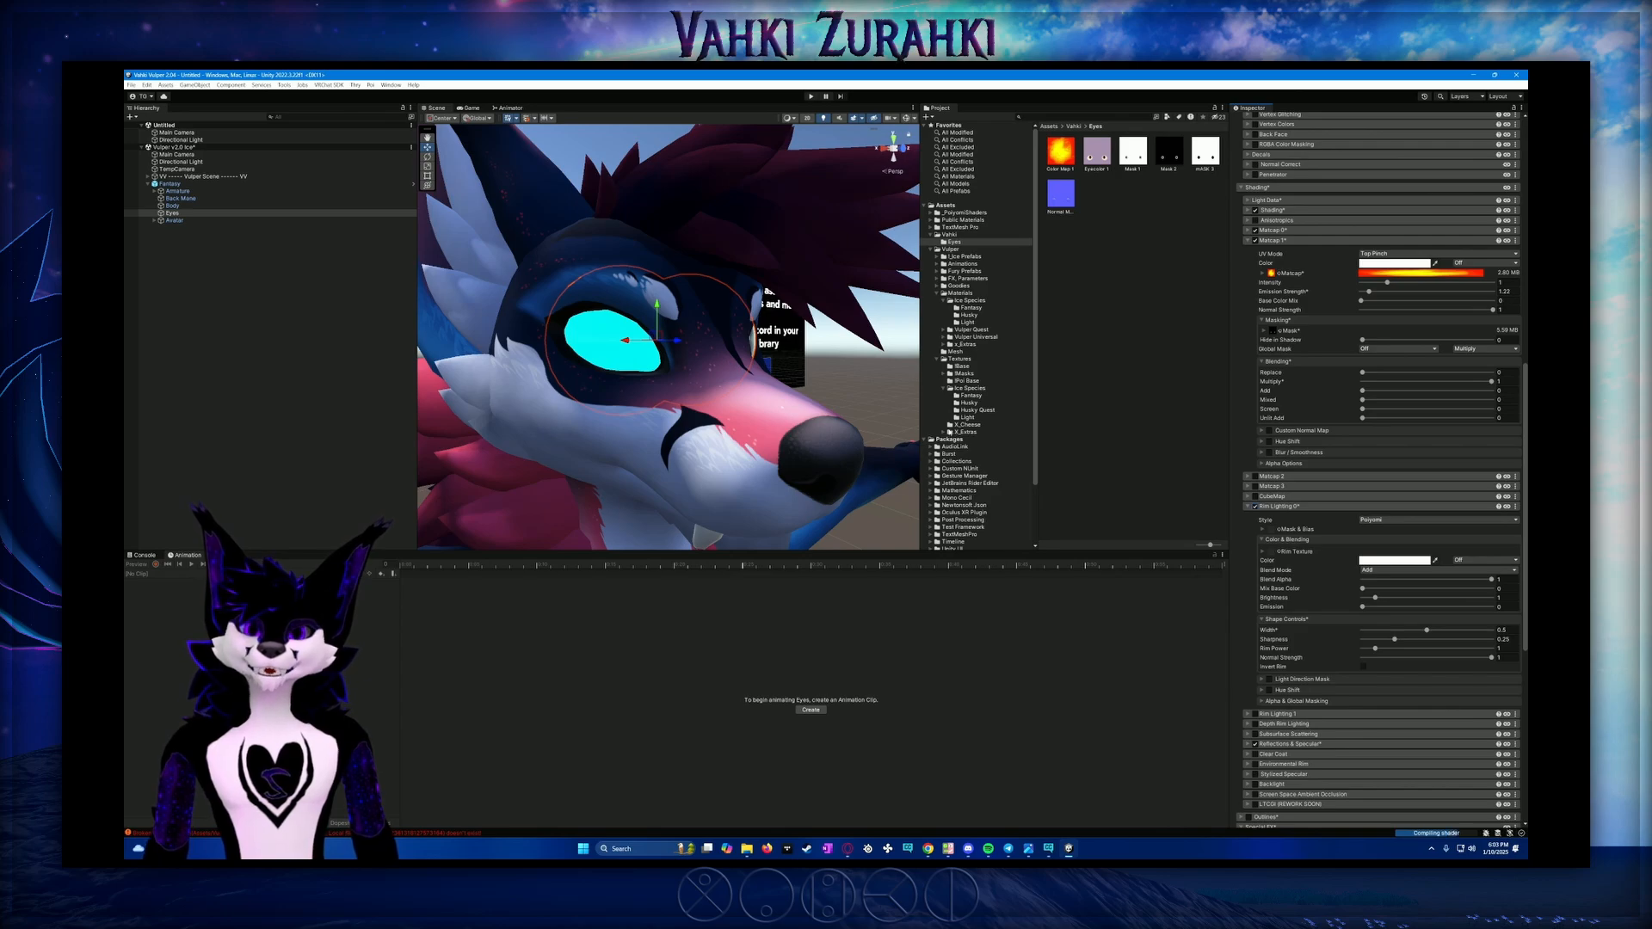
Set the Rim Lighting 0 color to a fully saturated bright green and check the eyes from several angles
left_click(1399, 562)
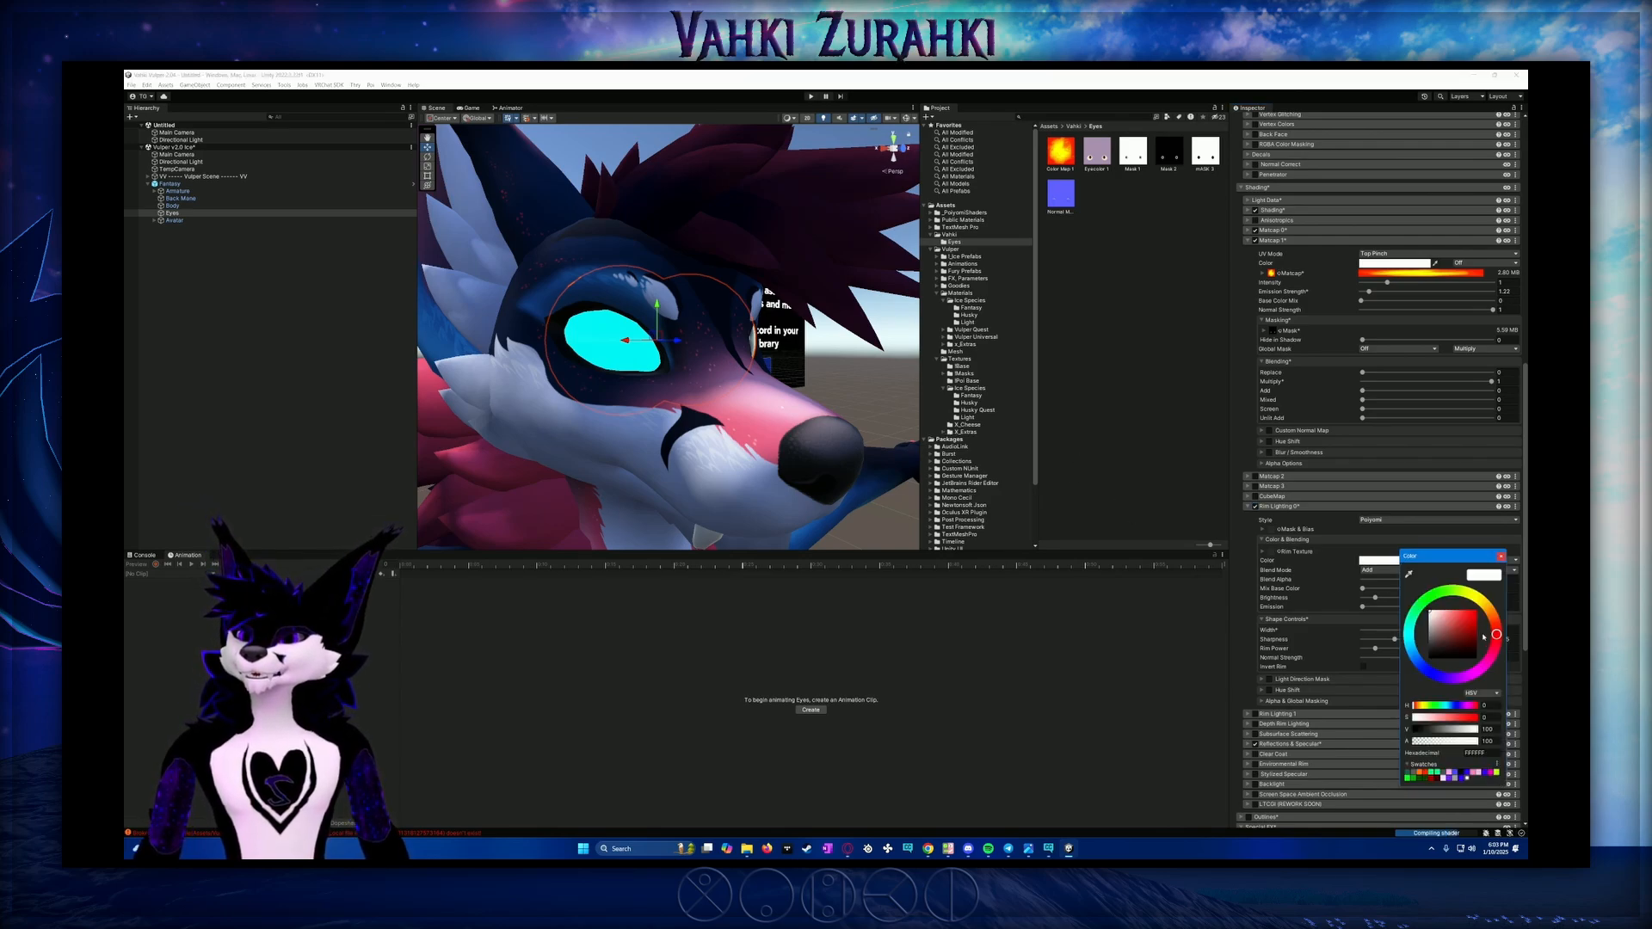
left_click(1434, 598)
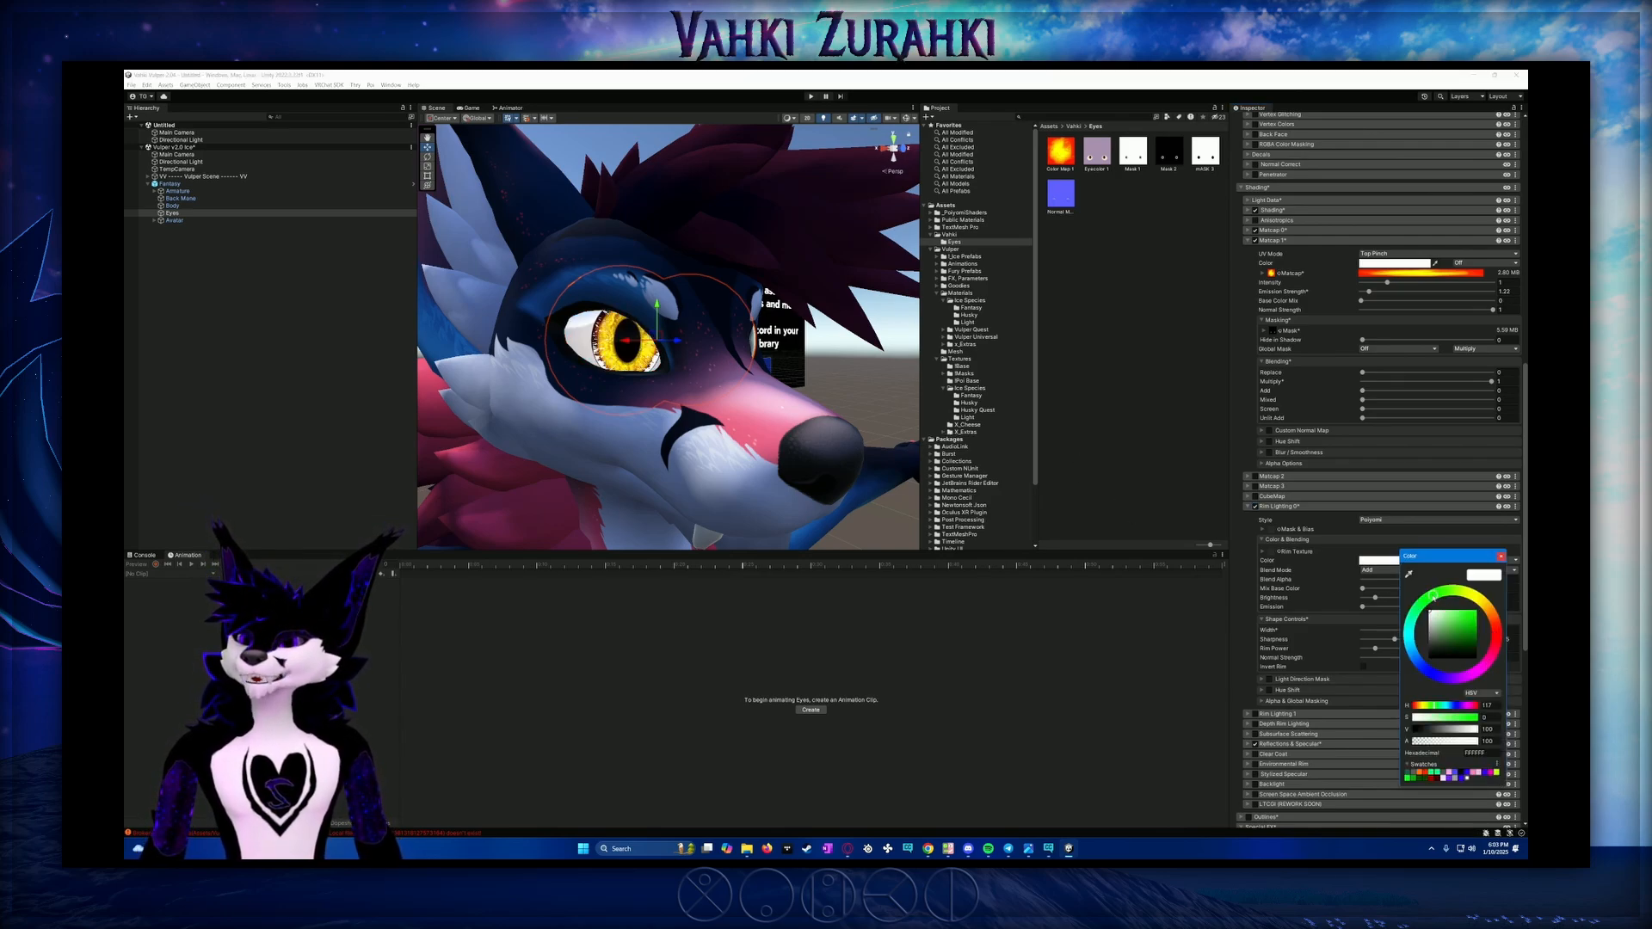
left_click_drag(1465, 634, 1498, 607)
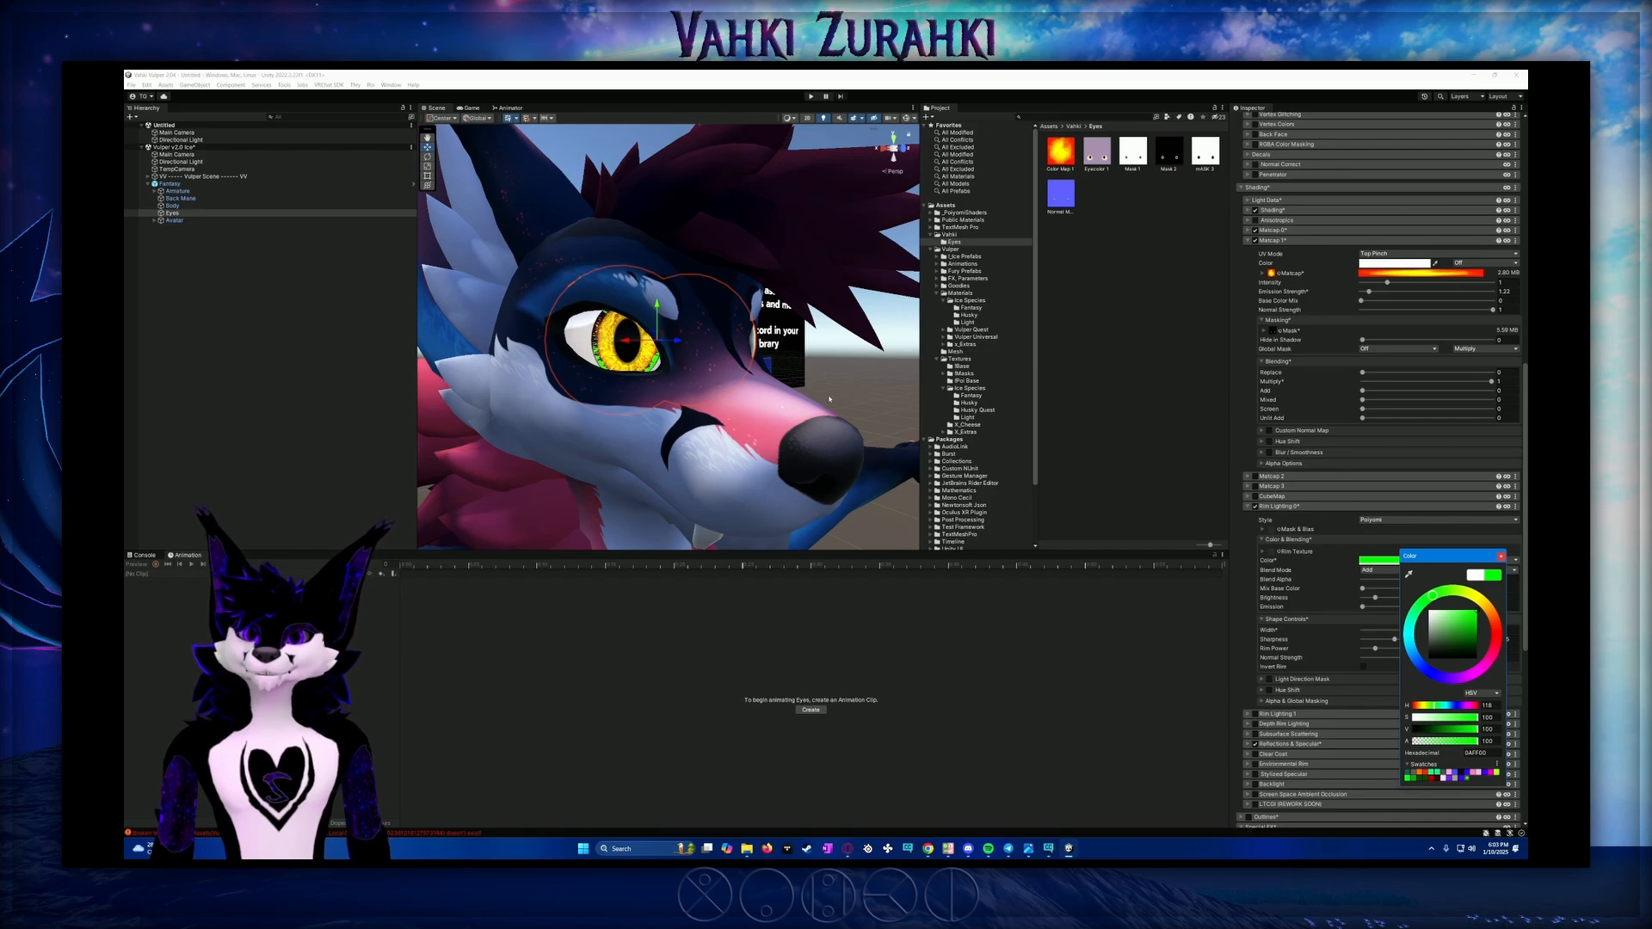
left_click_drag(830, 398, 1000, 520, "alt")
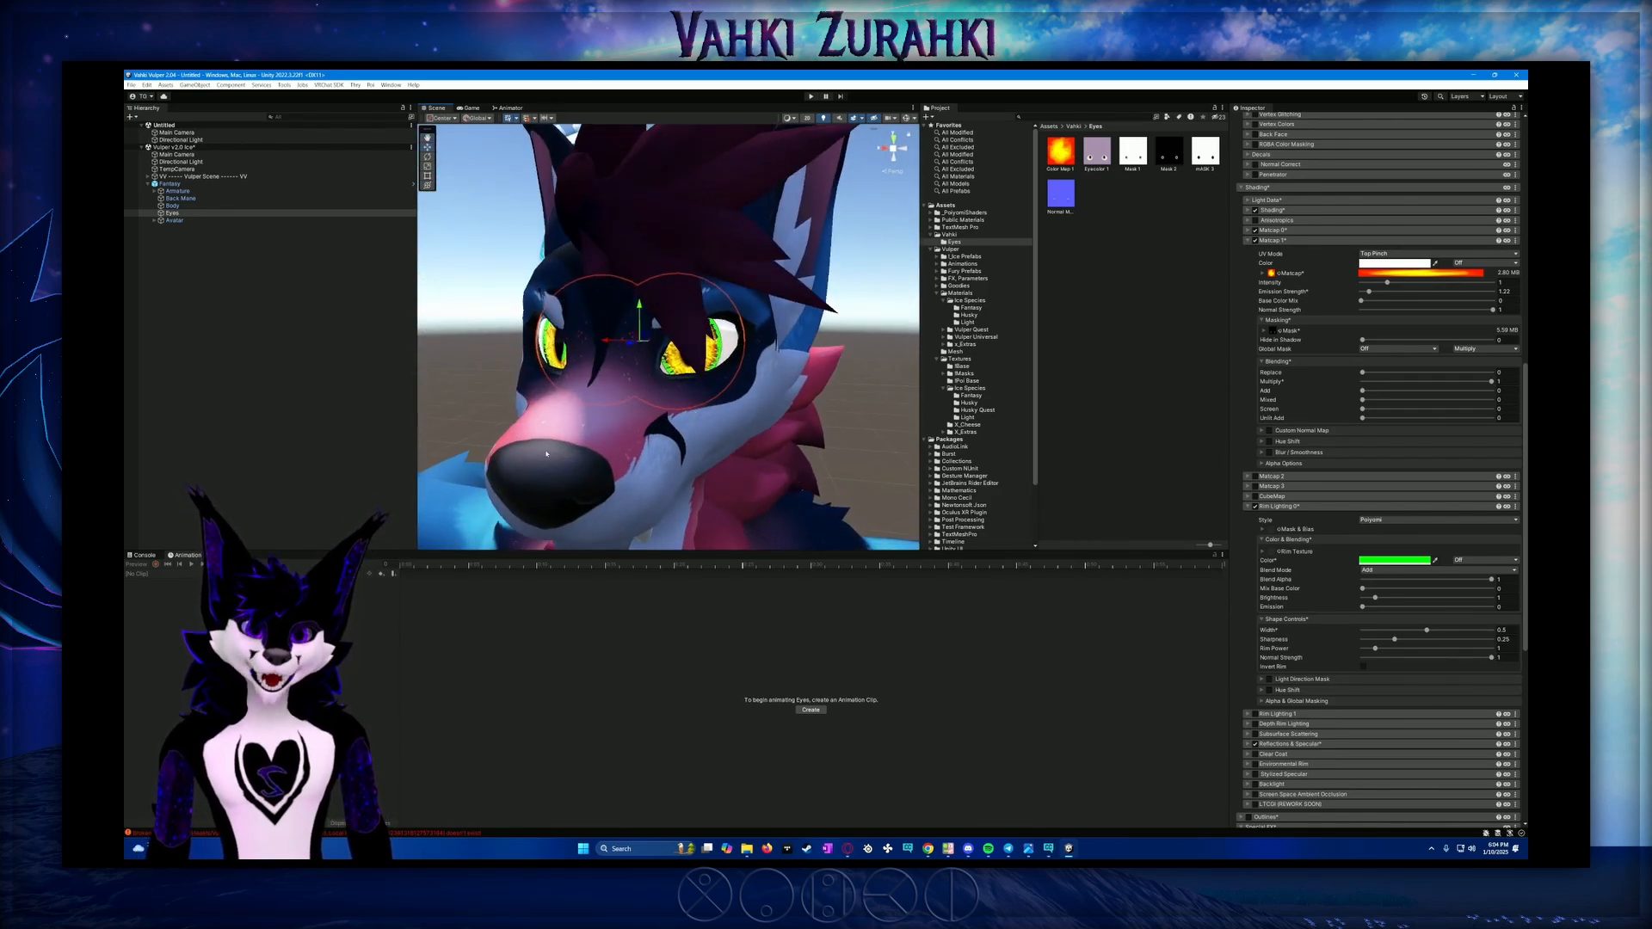
mouse_move(518, 434)
left_mouse_down("alt")
mouse_move(711, 422)
mouse_move(535, 427)
left_mouse_up("alt")
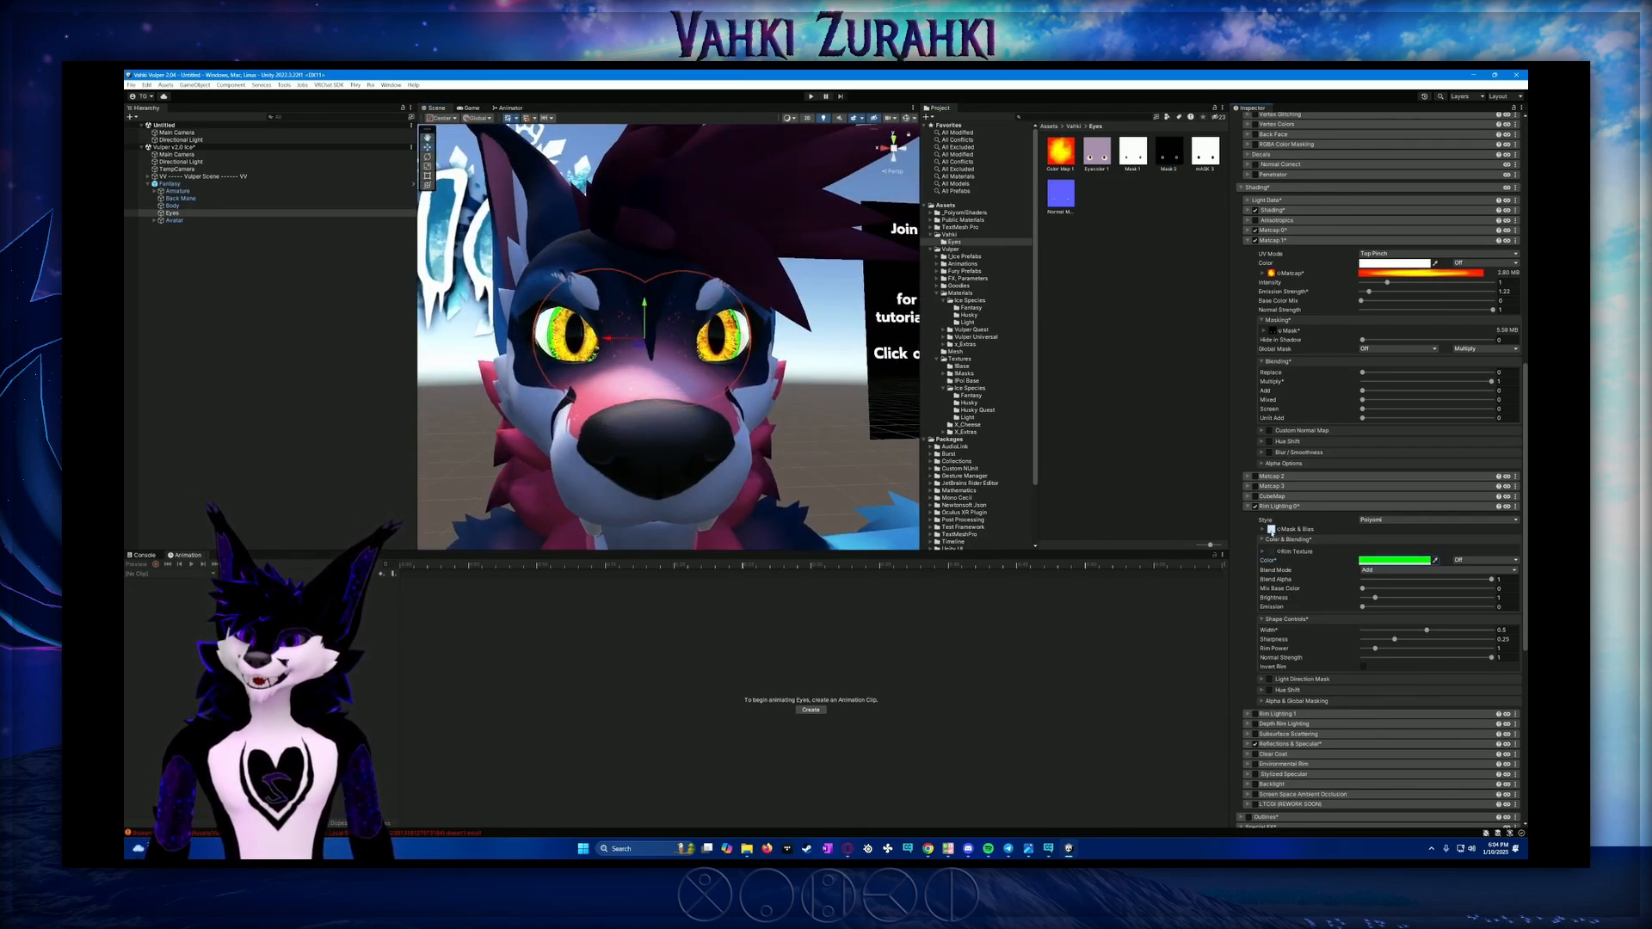
Try the eye mask texture in the combined Mask & Bias slot of Rim Lighting 0 and check both eyes
left_click_drag(1272, 533, 1272, 529)
left_click_drag(550, 428, 566, 467, "alt")
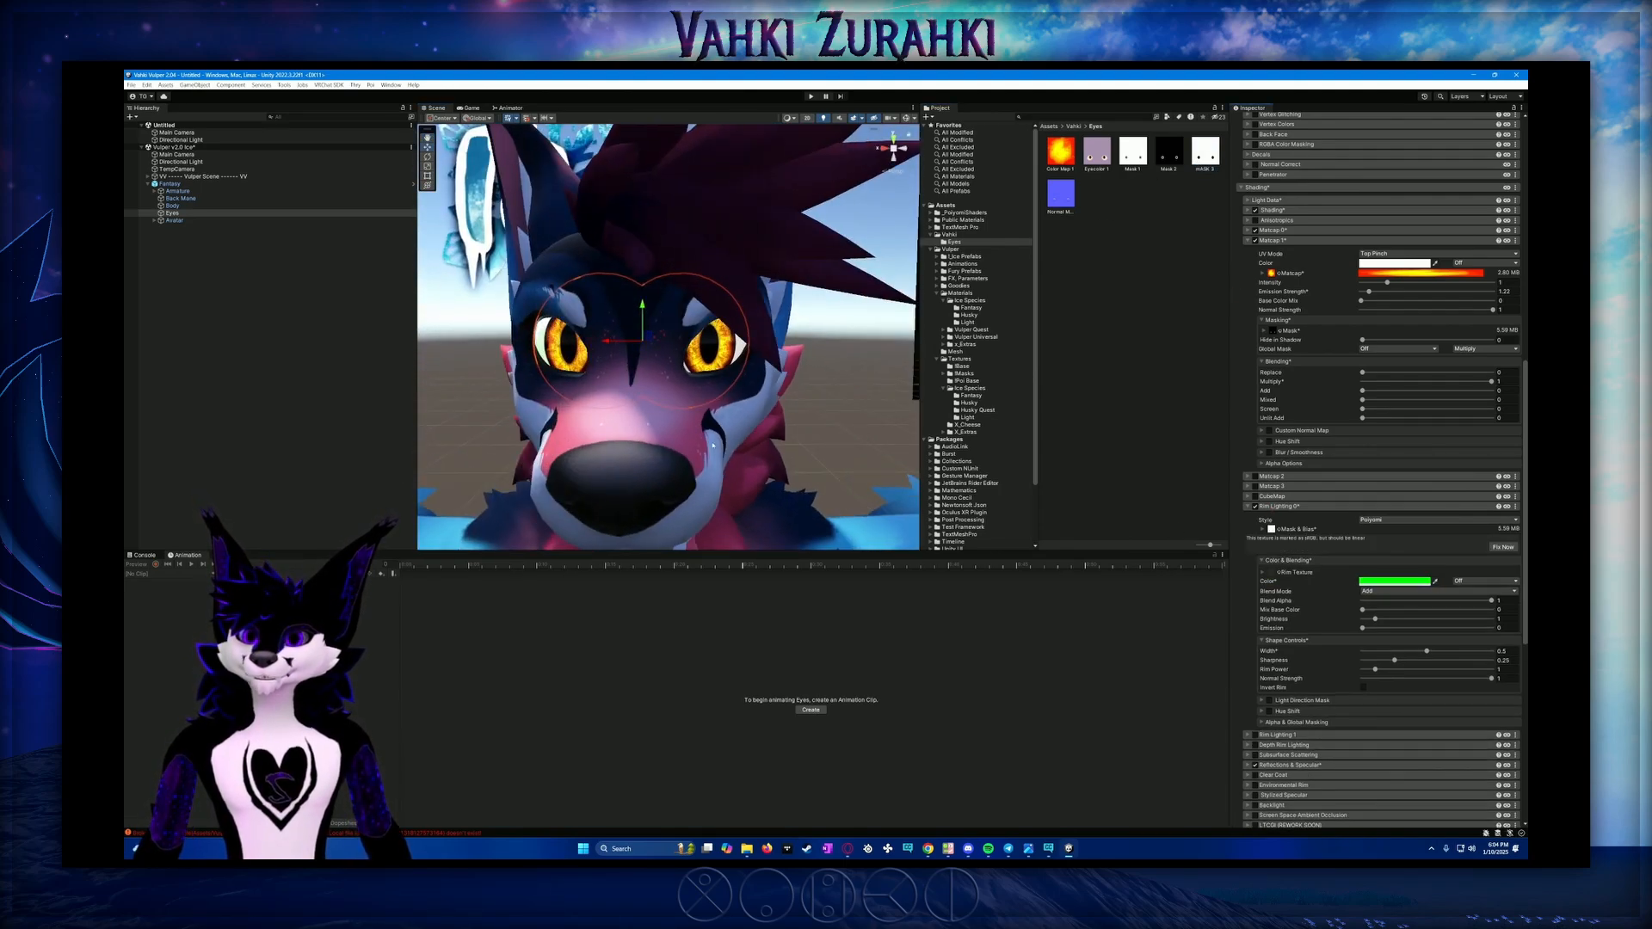
left_click_drag(713, 444, 479, 419, "alt")
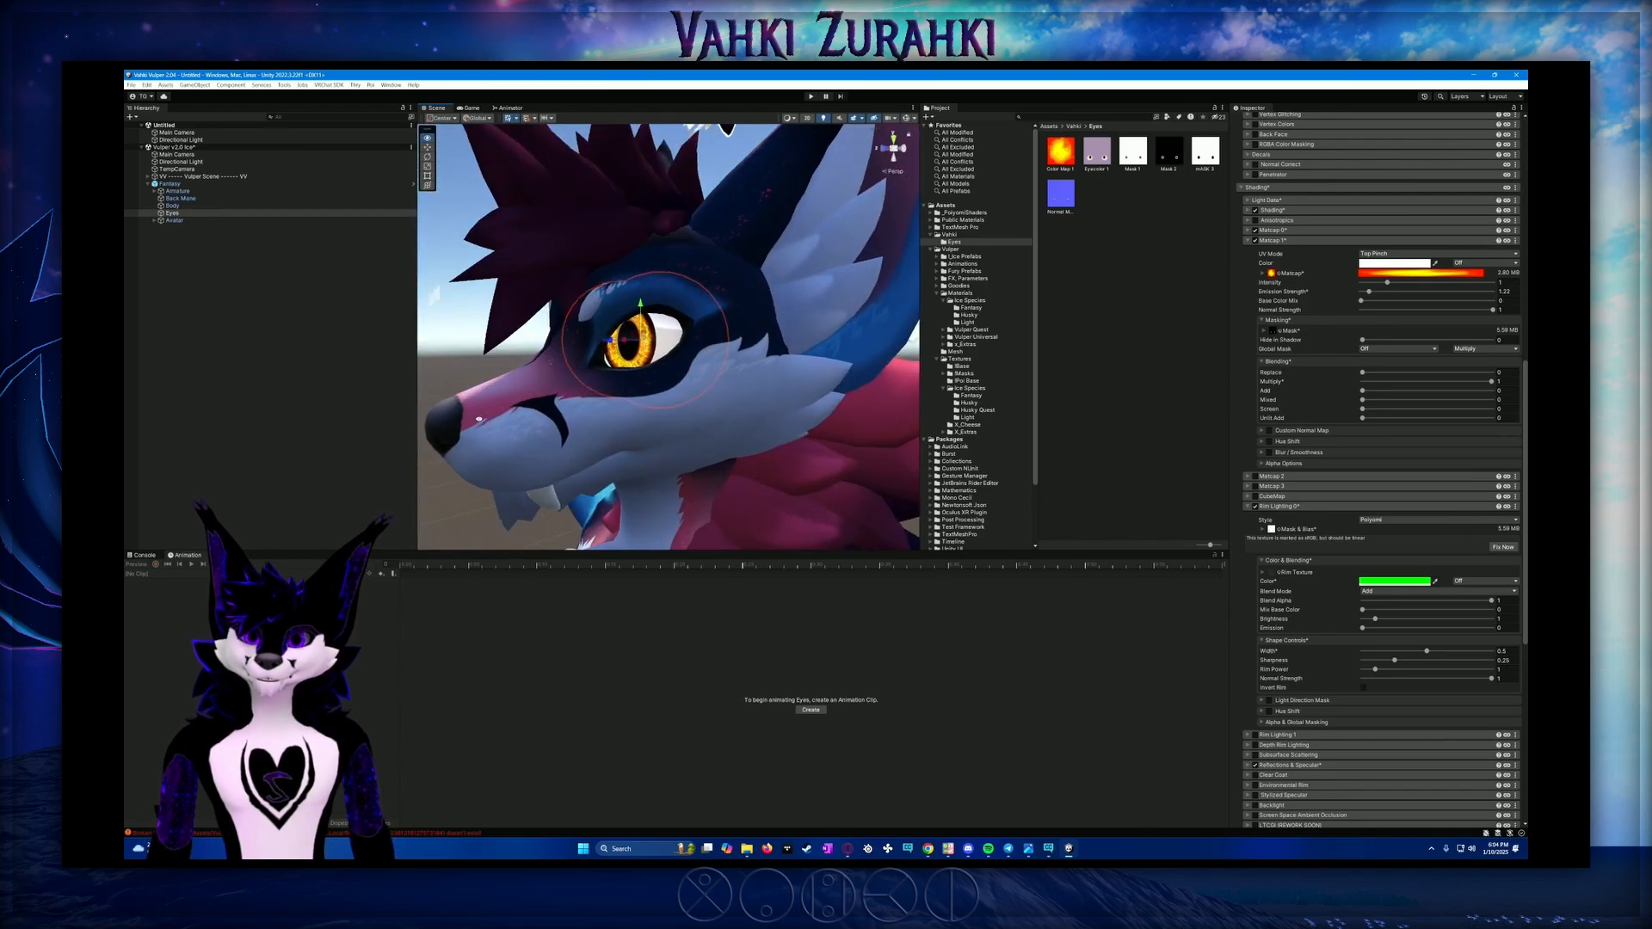
Turn off Rim Lighting 0, collapse its settings and check both eyes from the front
left_click(1263, 529)
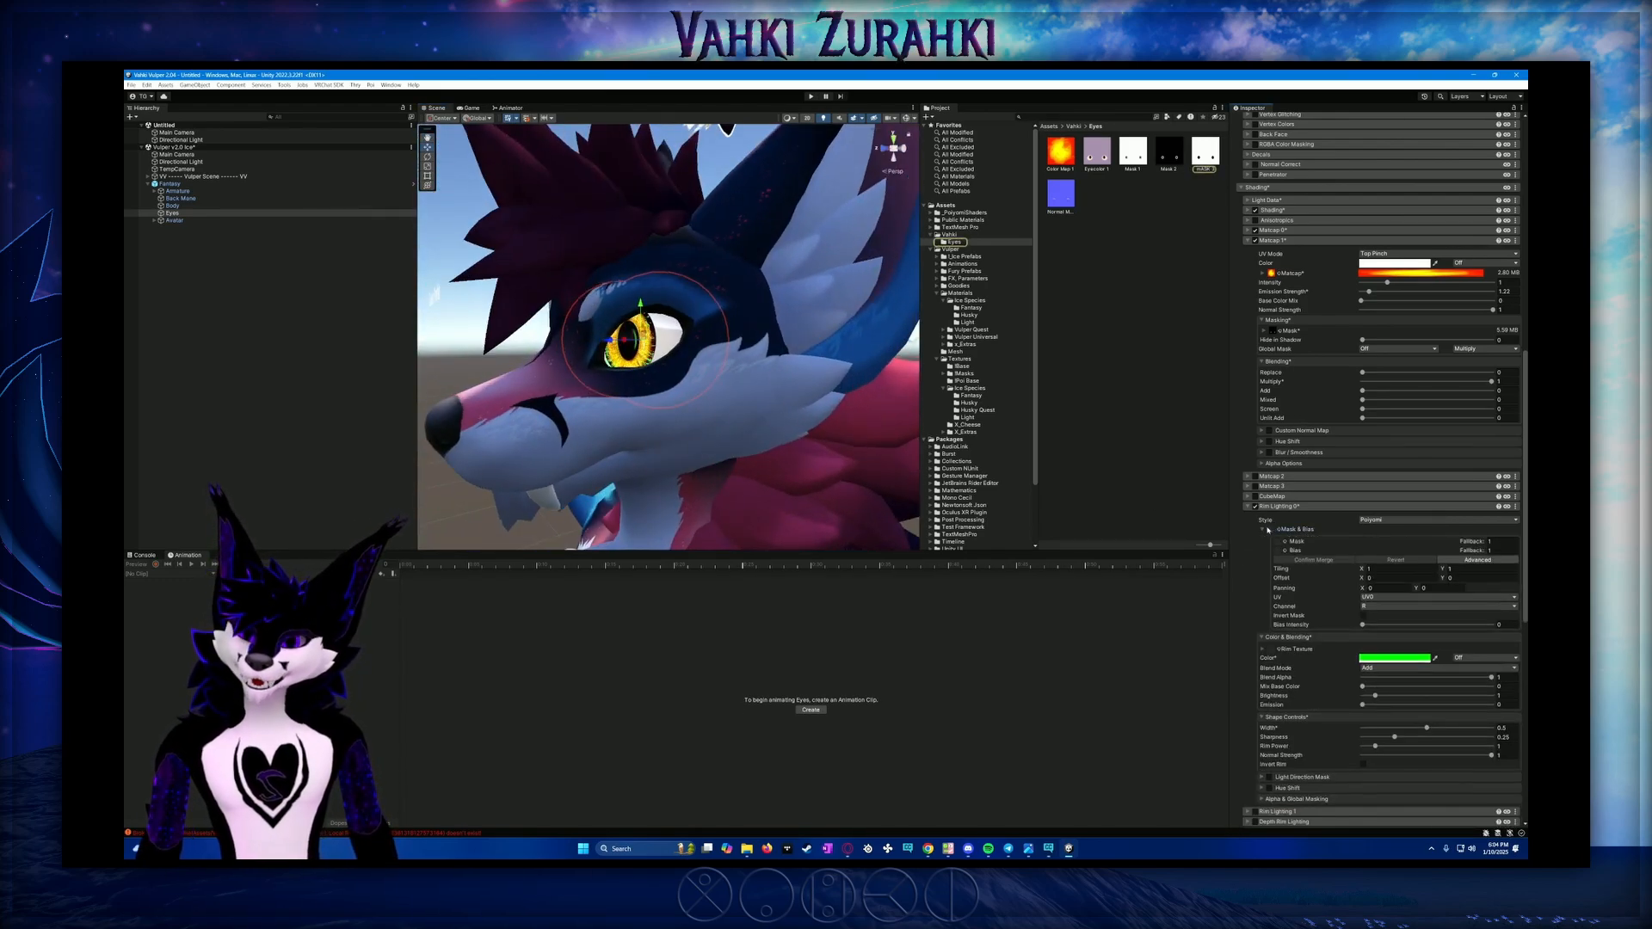
left_click(1285, 505)
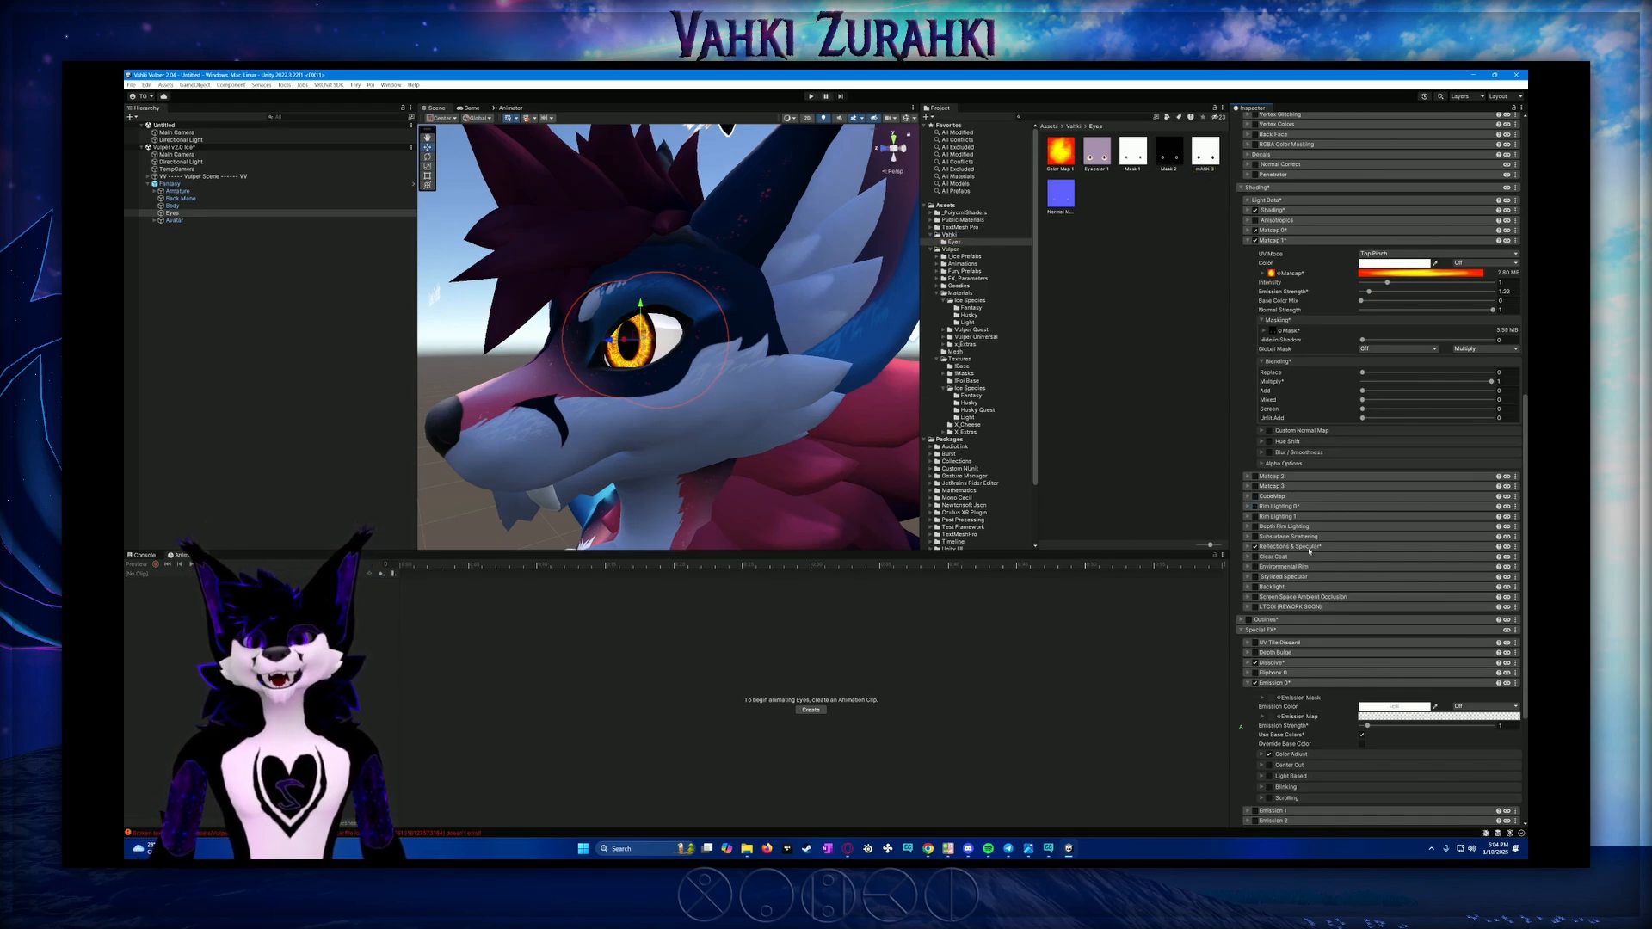
scroll(1308, 551, "down", 1)
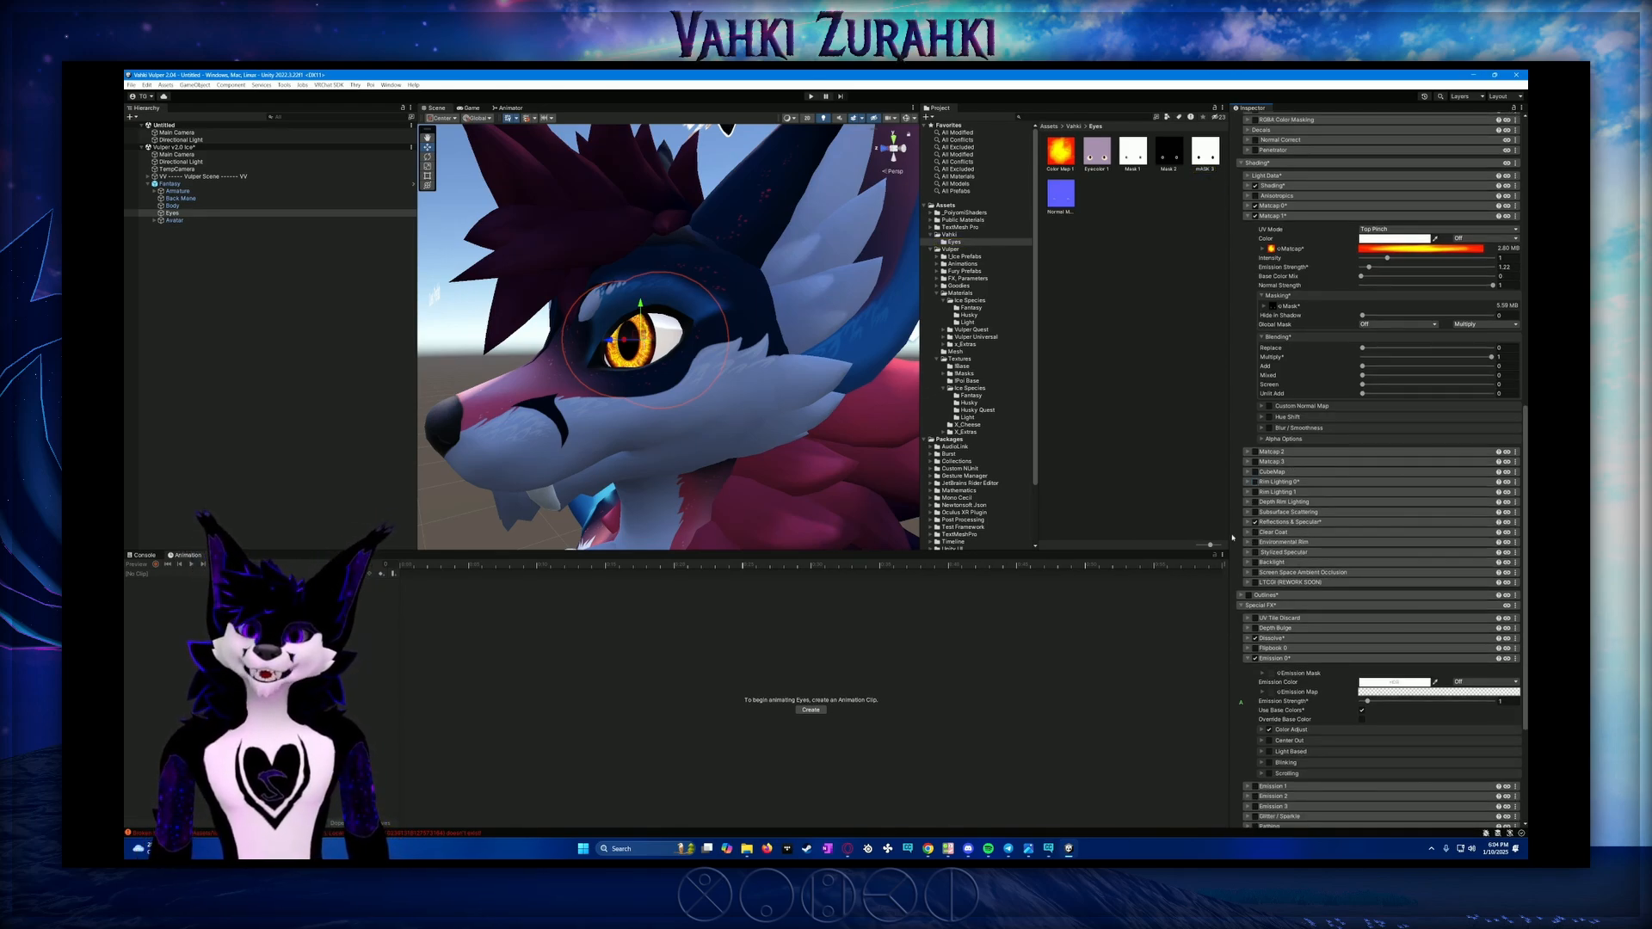
left_click_drag(687, 479, 869, 480, "alt")
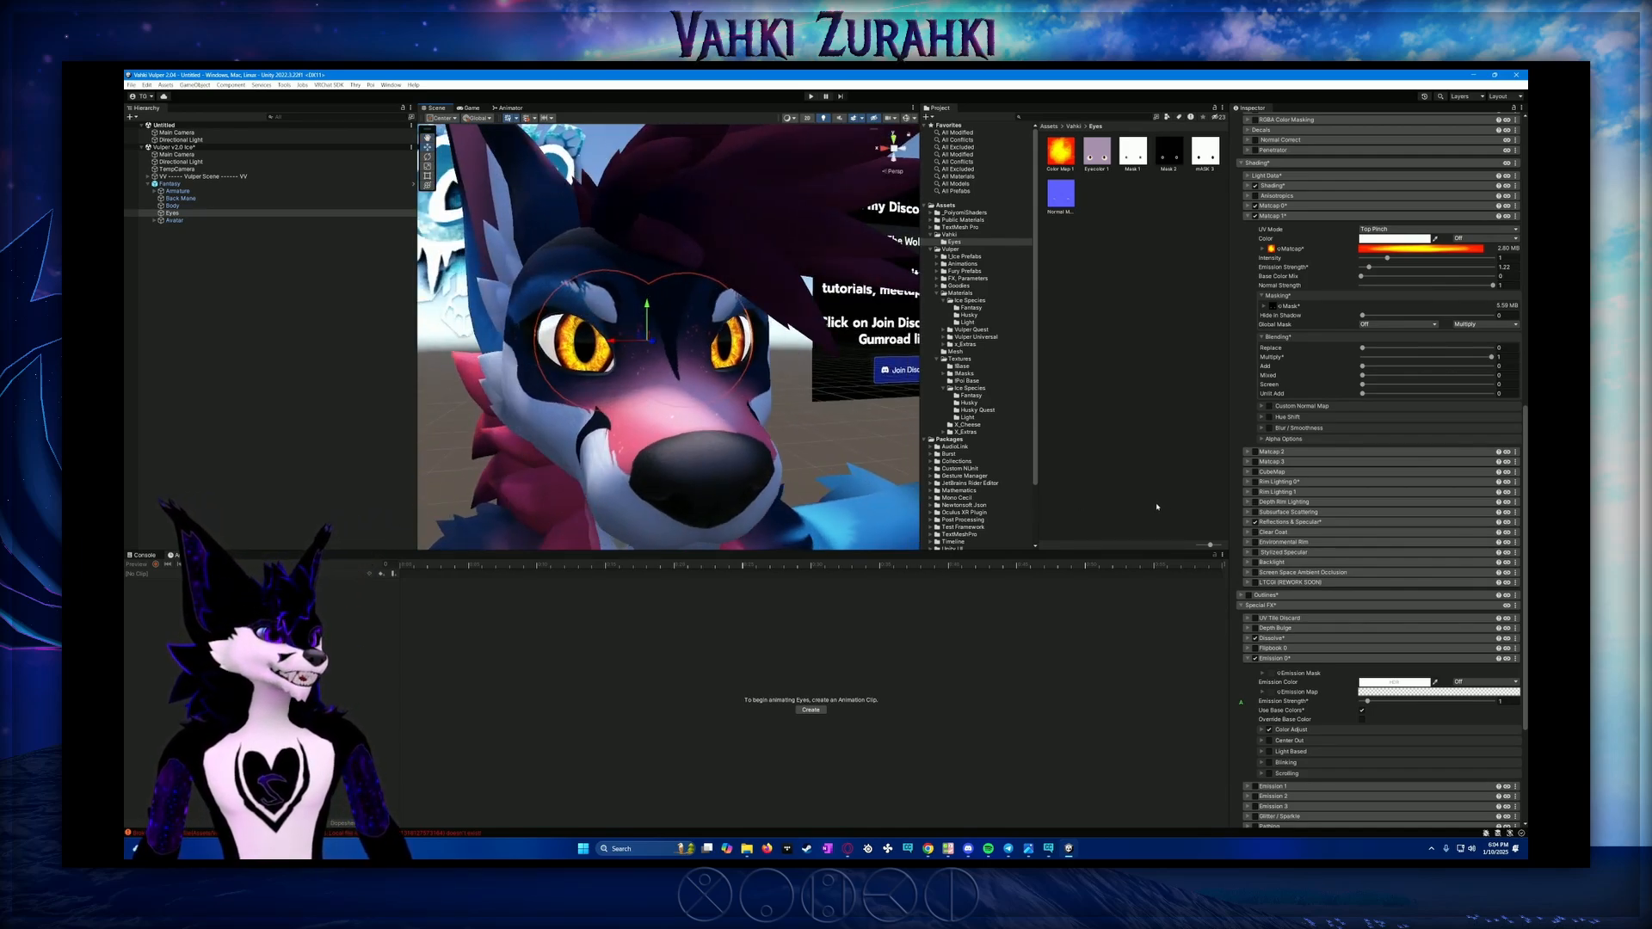
Assign the Mask 2 texture as the Emission Mask of Emission 0 on the Eyes material
scroll(1313, 553, "down", 2)
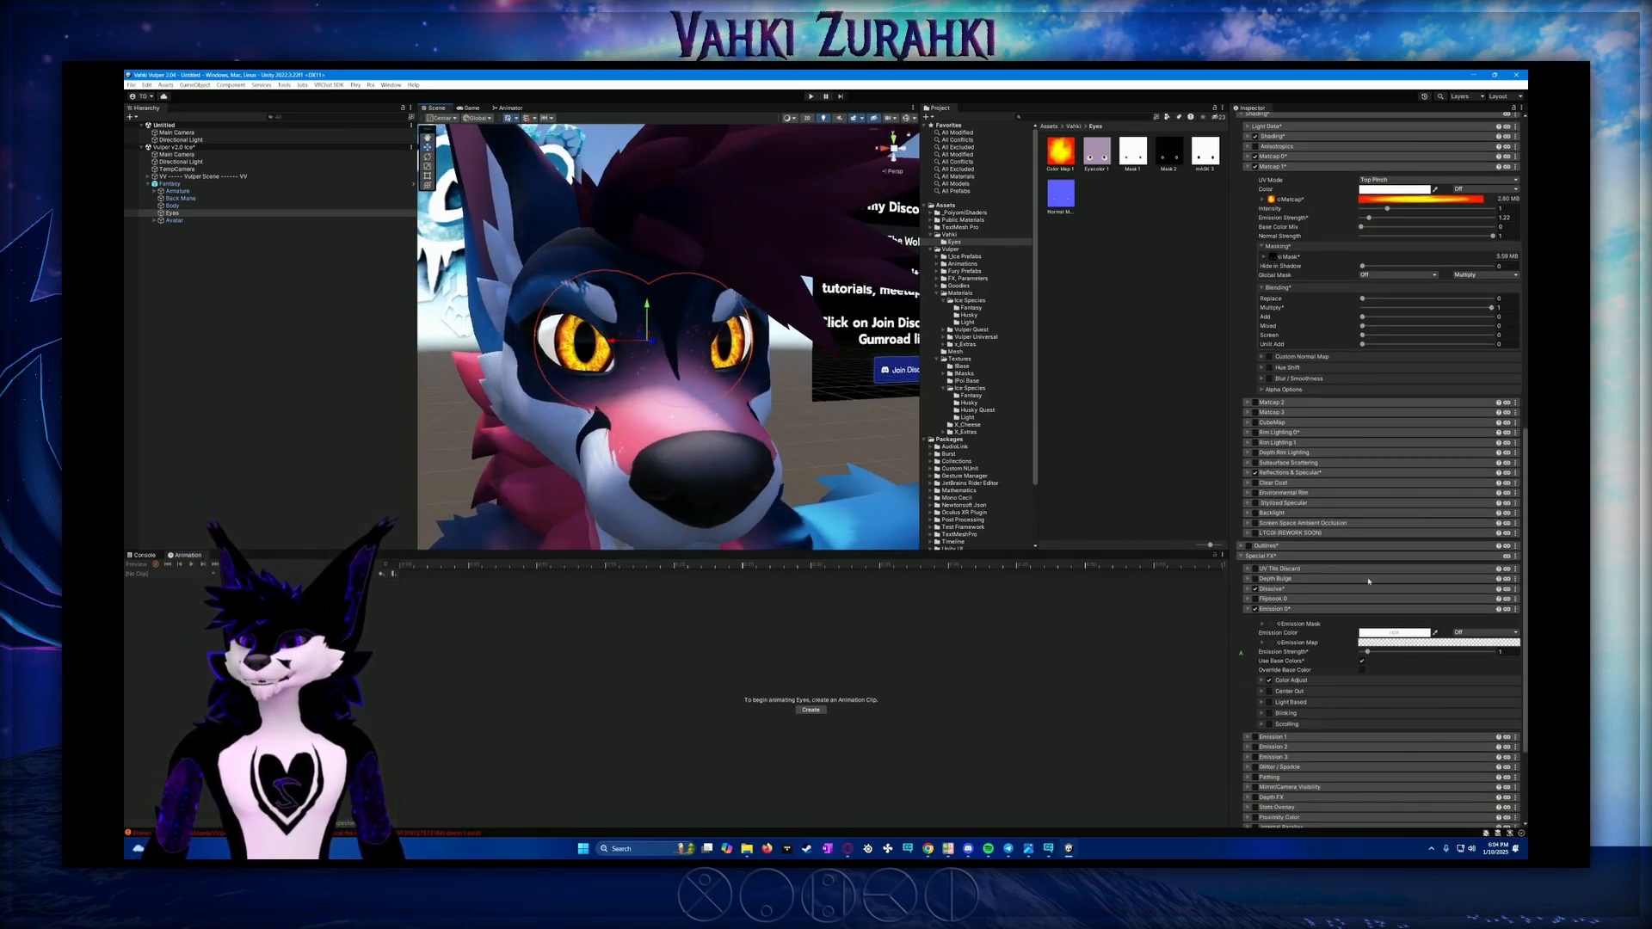
scroll(1311, 573, "down", 6)
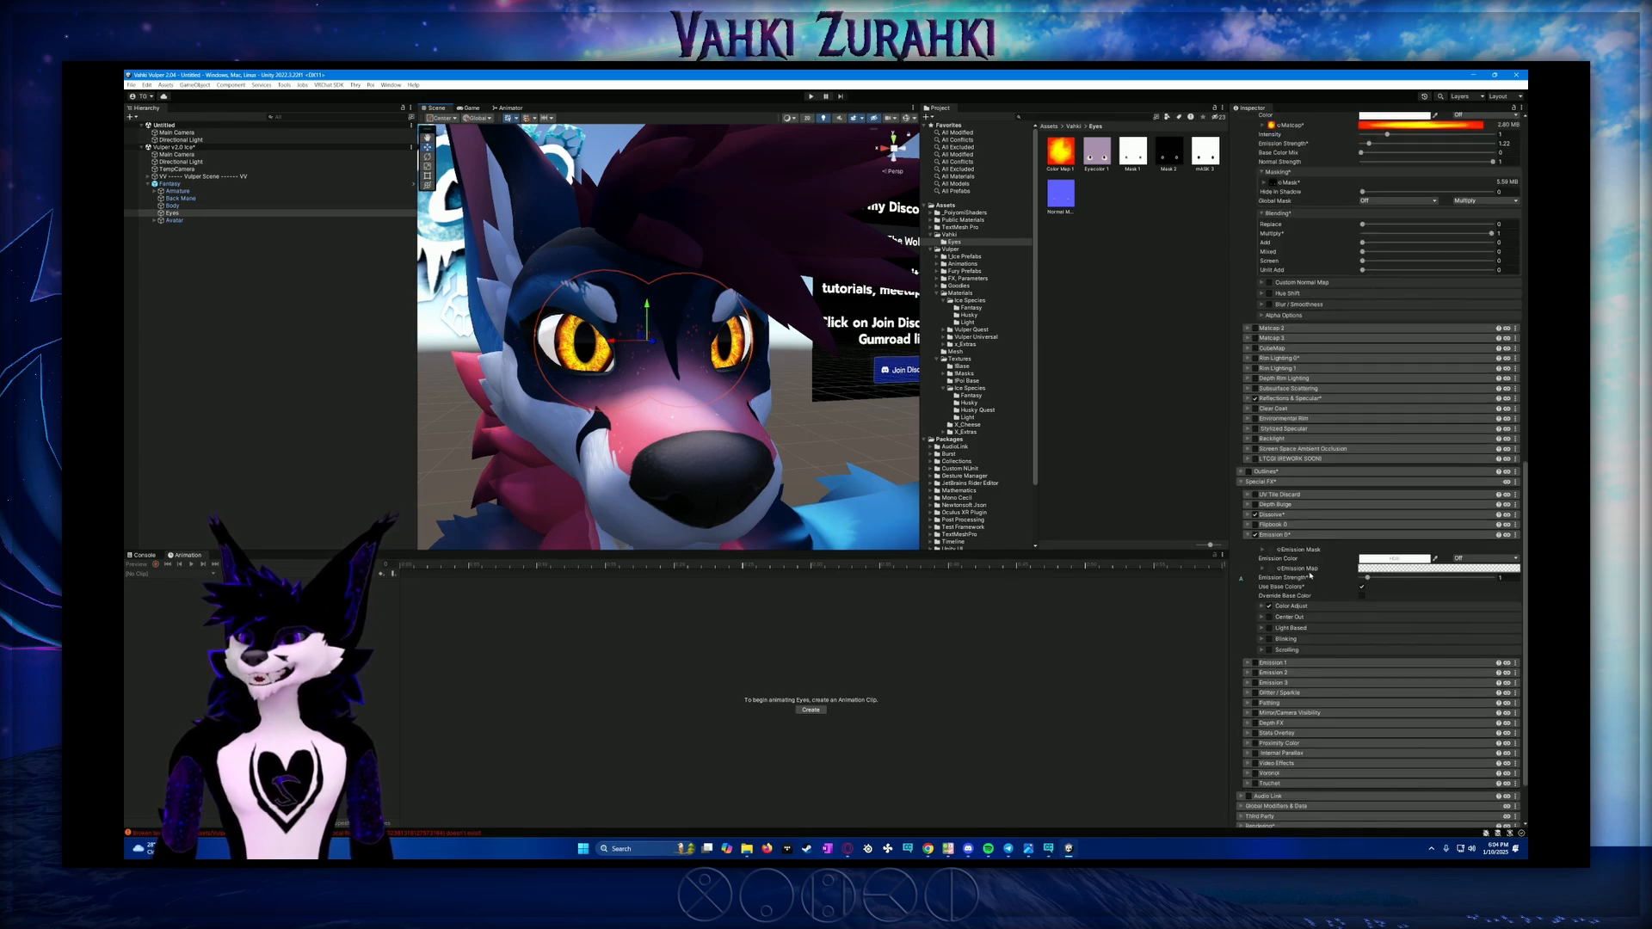
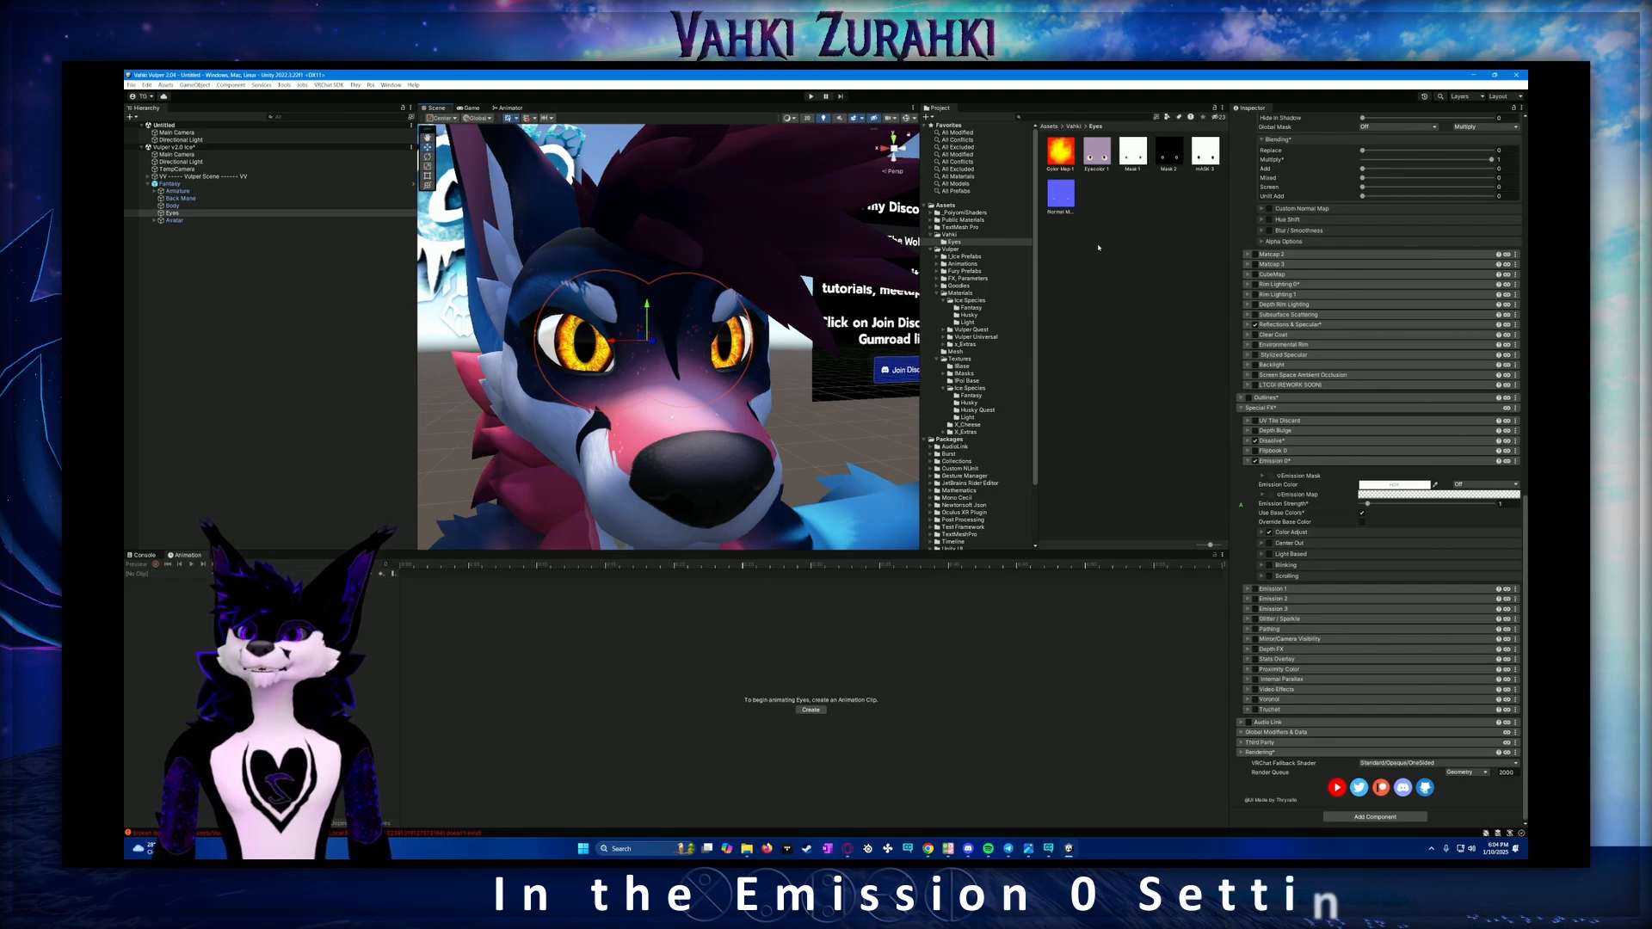
left_click_drag(1170, 157, 1270, 478)
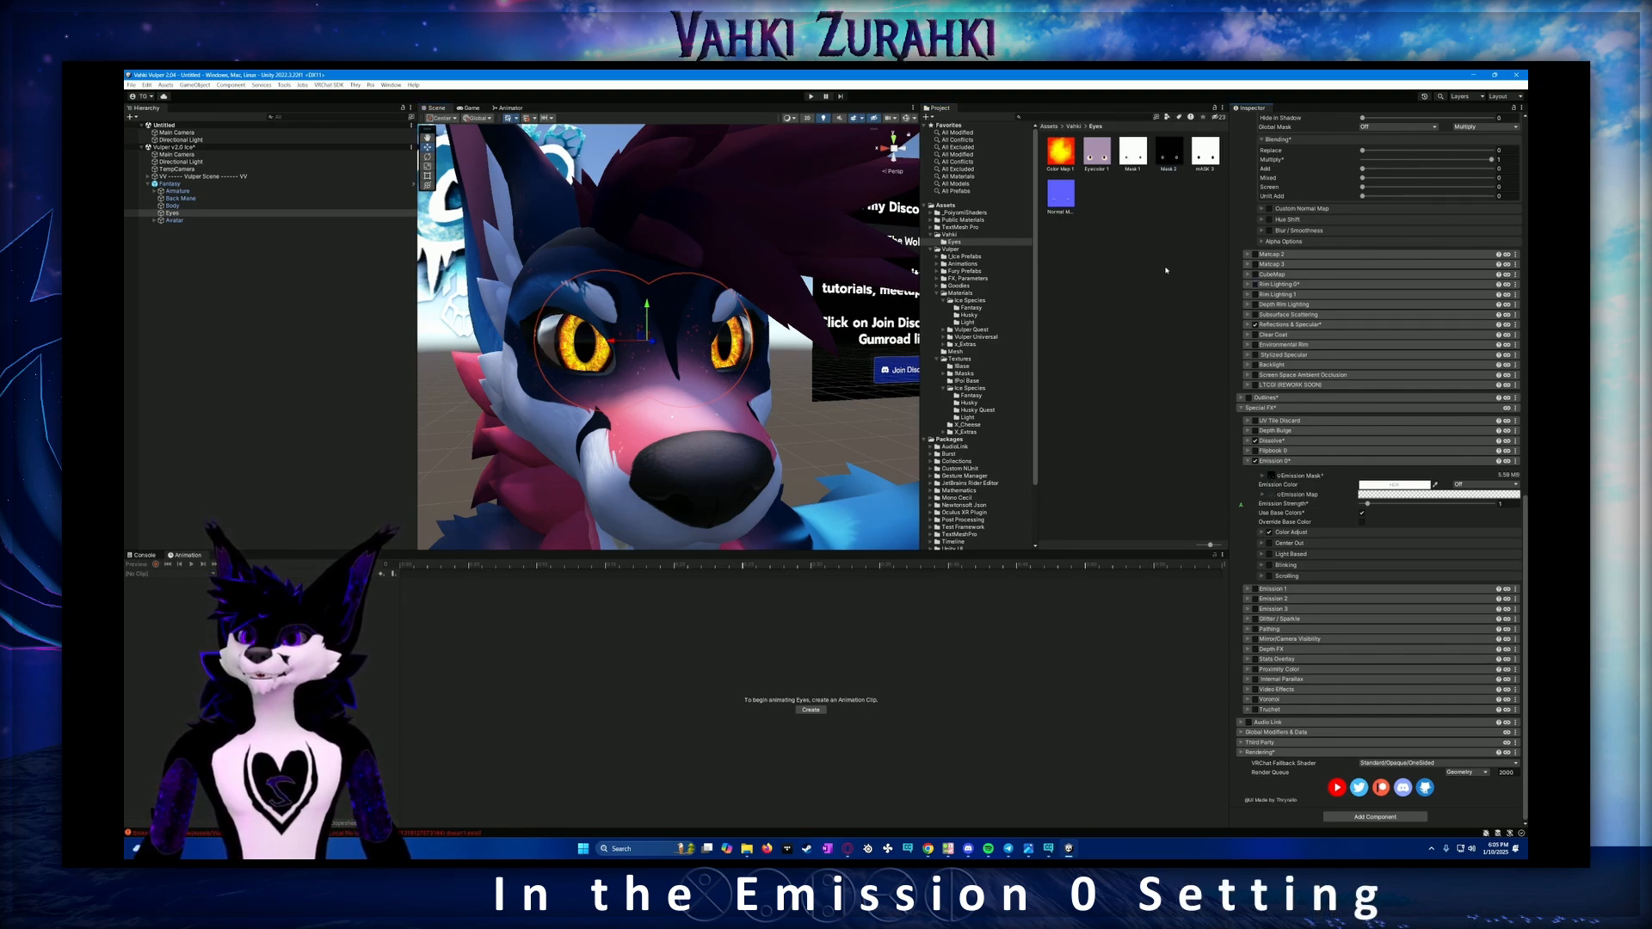
Try a cyan emission color in Emission 0 with the Emission Strength raised to about 10.74, and check the eyes
left_click(1394, 484)
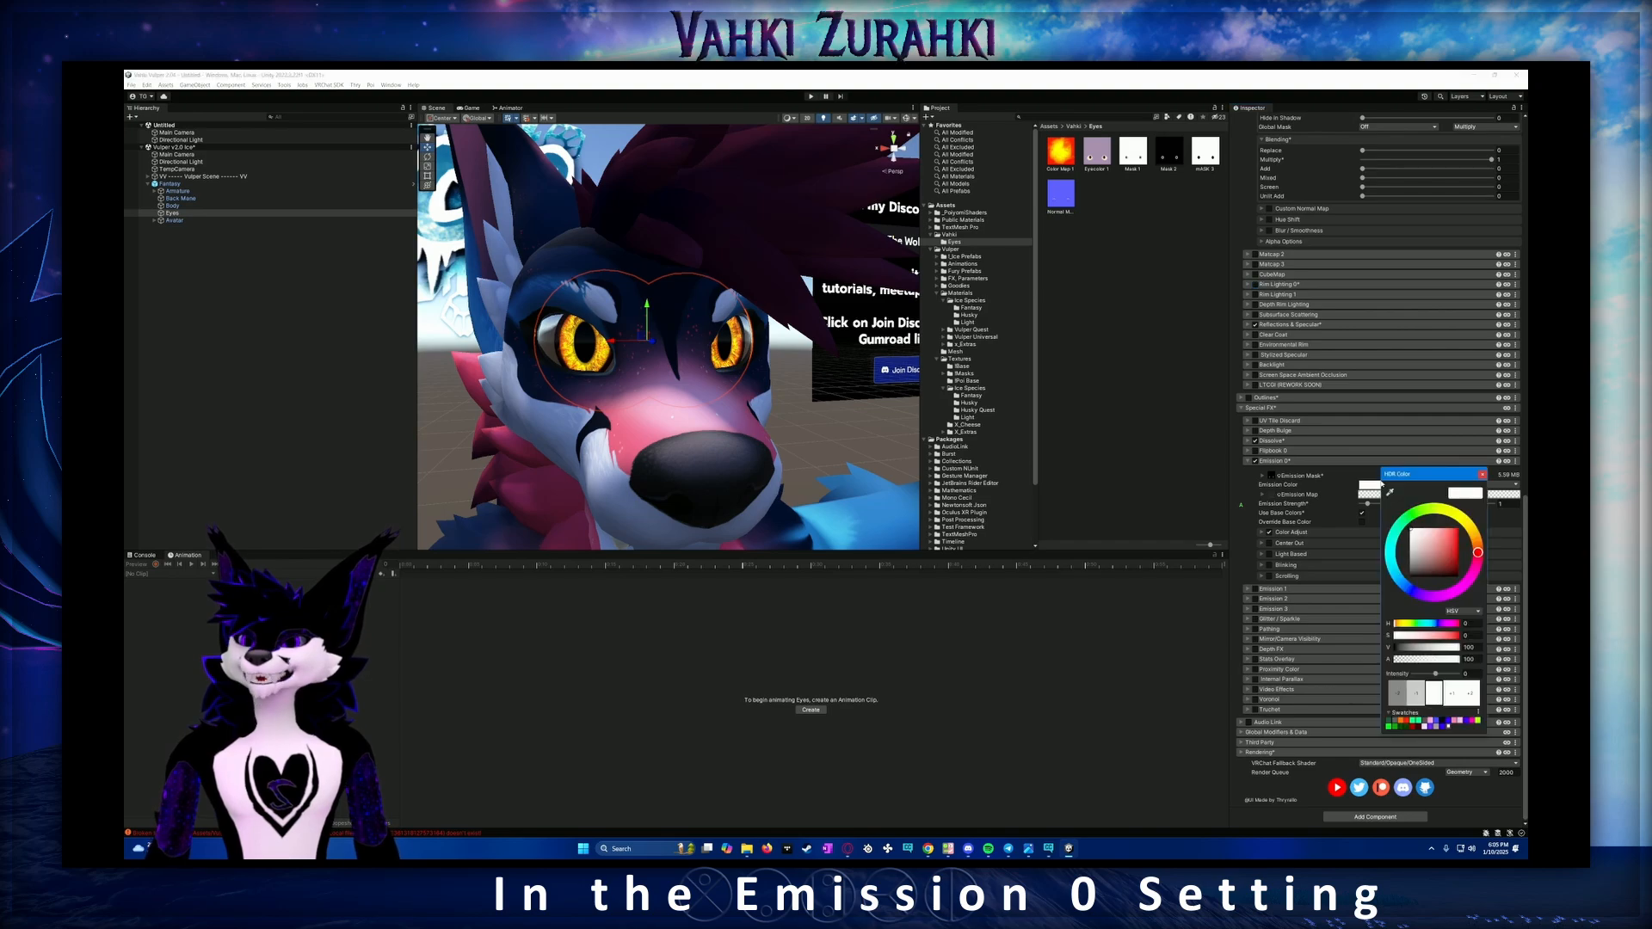
left_click(1437, 517)
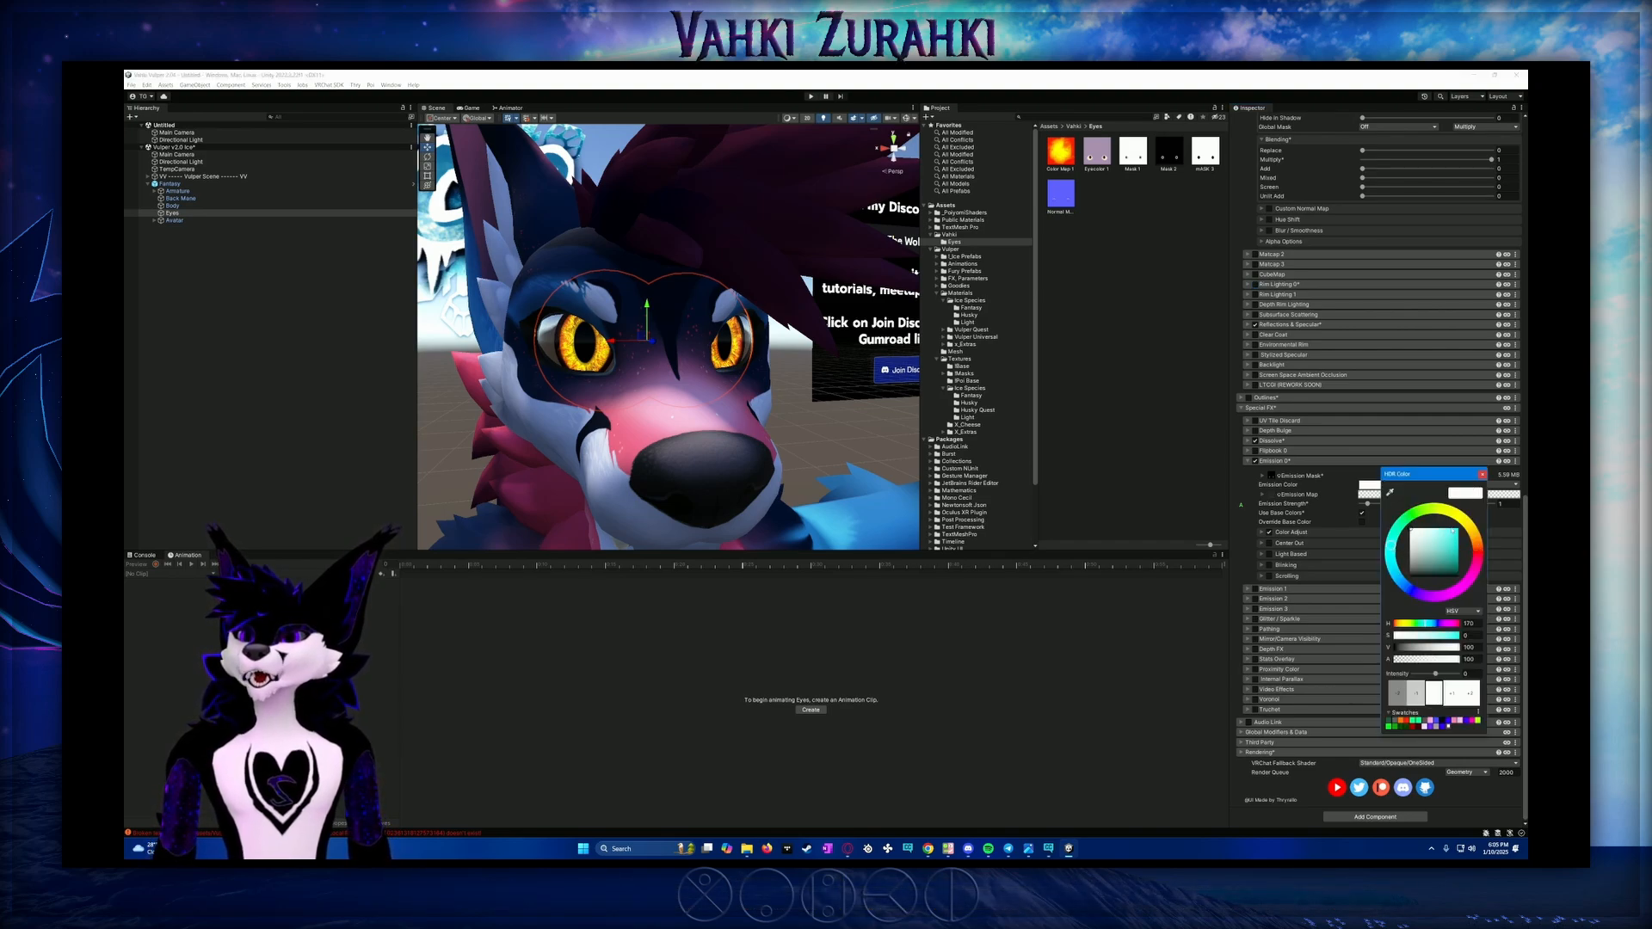
left_click(1369, 513)
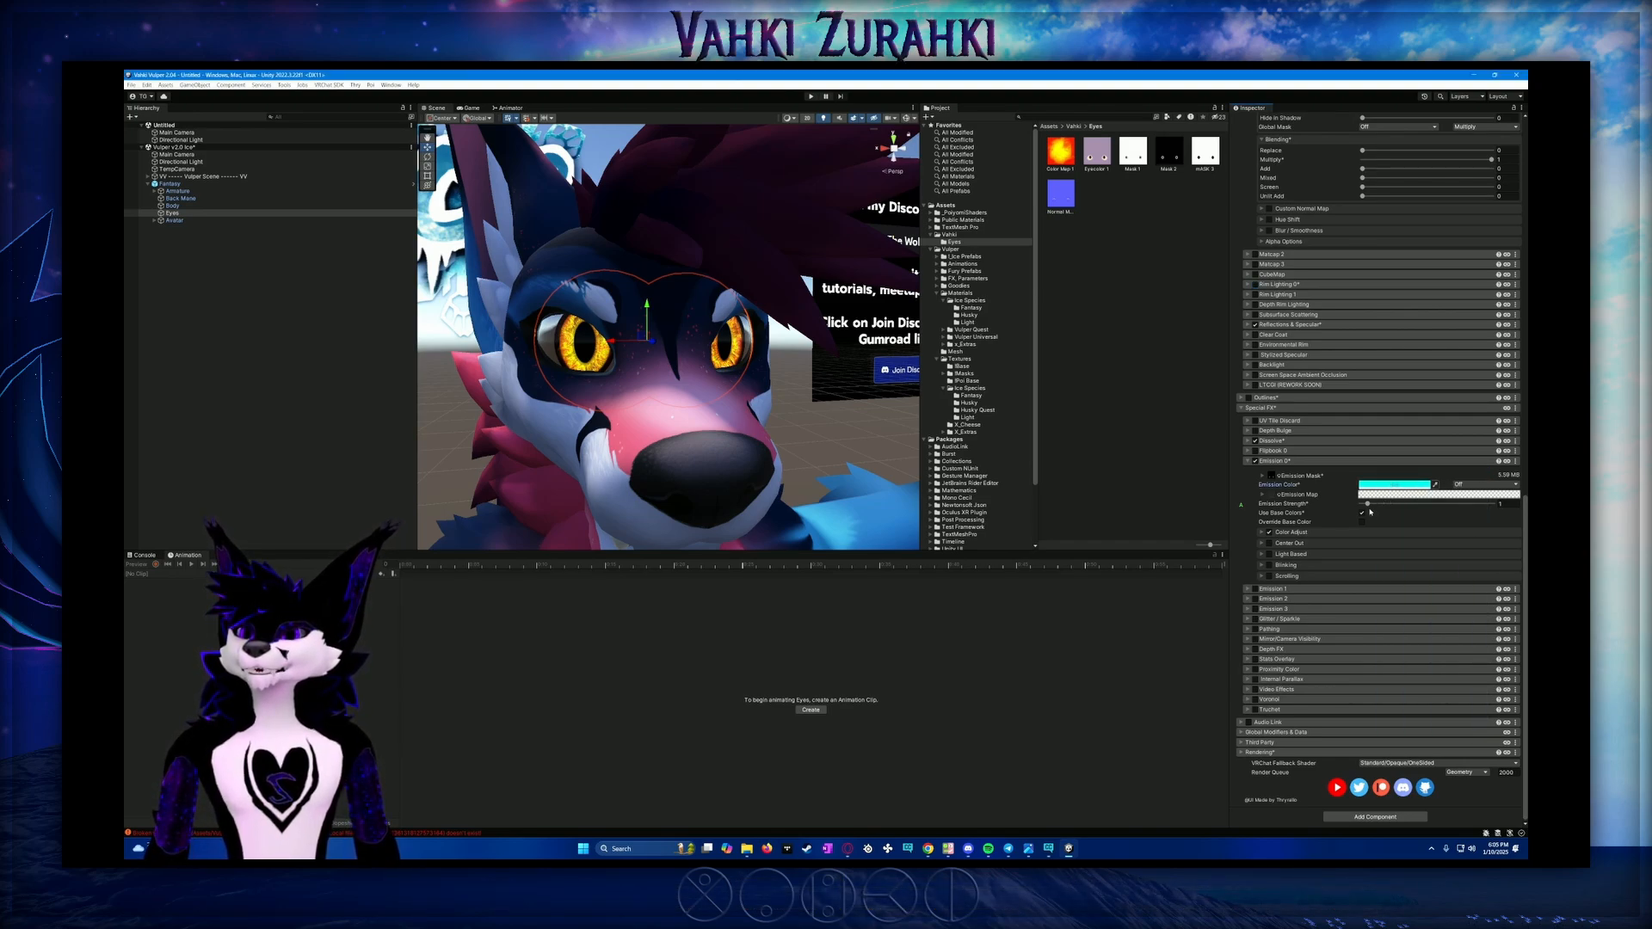
left_click_drag(1368, 509, 1430, 510)
mouse_move(855, 454)
left_mouse_down("alt")
mouse_move(742, 435)
mouse_move(881, 447)
left_mouse_up("alt")
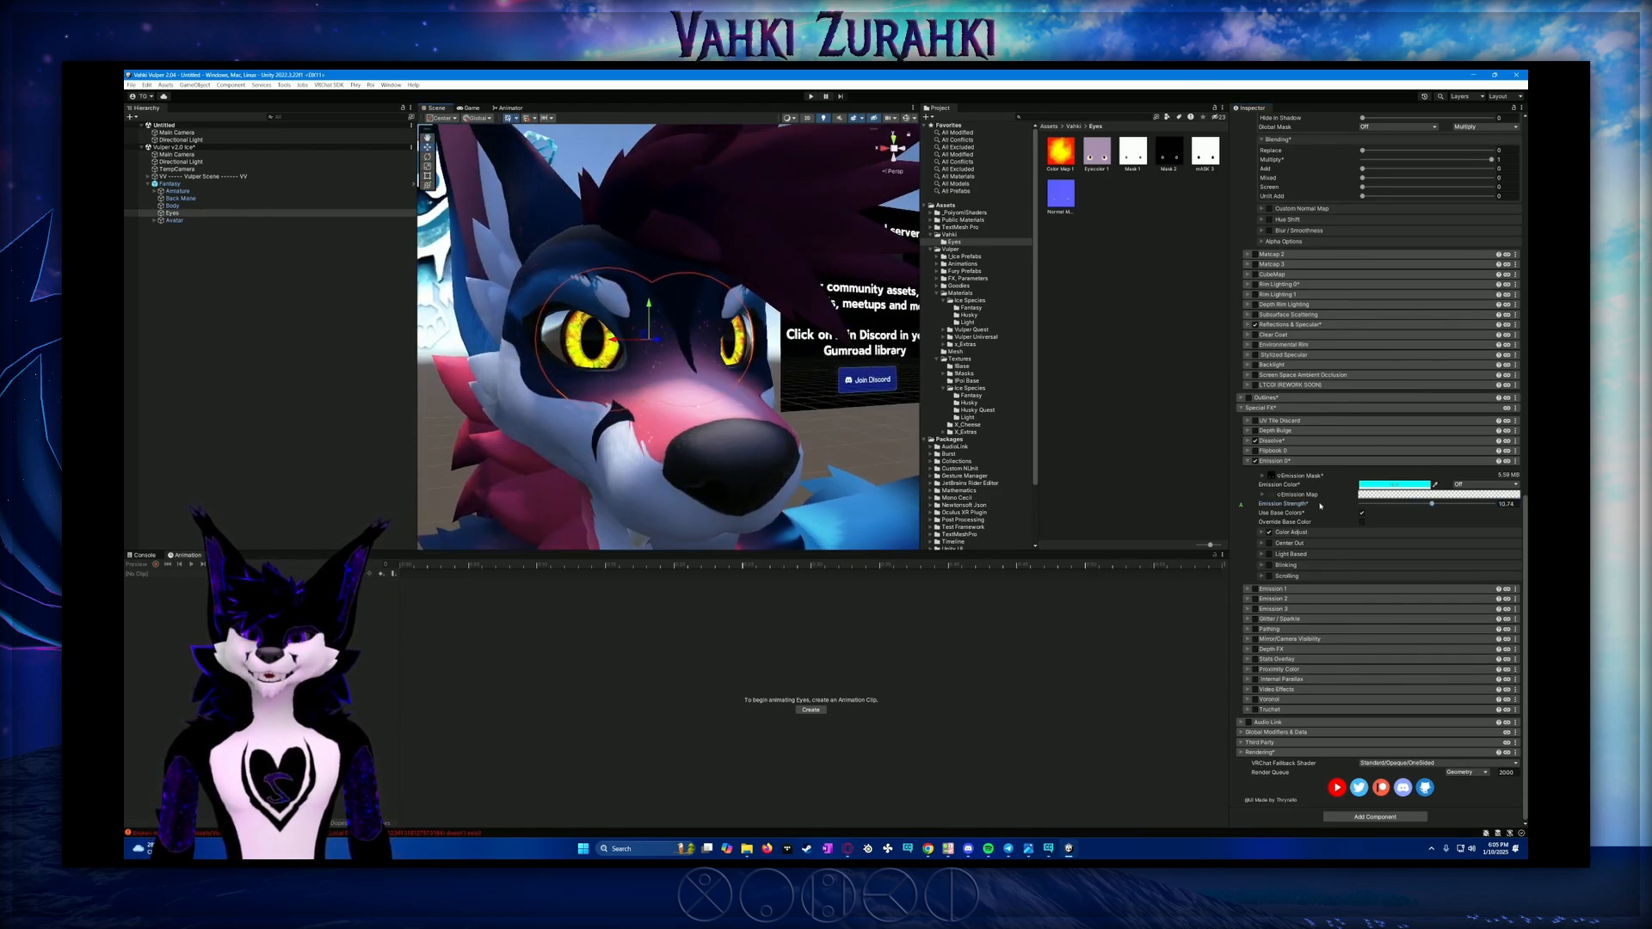
Set the Emission 0 color to bright magenta and turn off Use Base Colors
left_click(1409, 487)
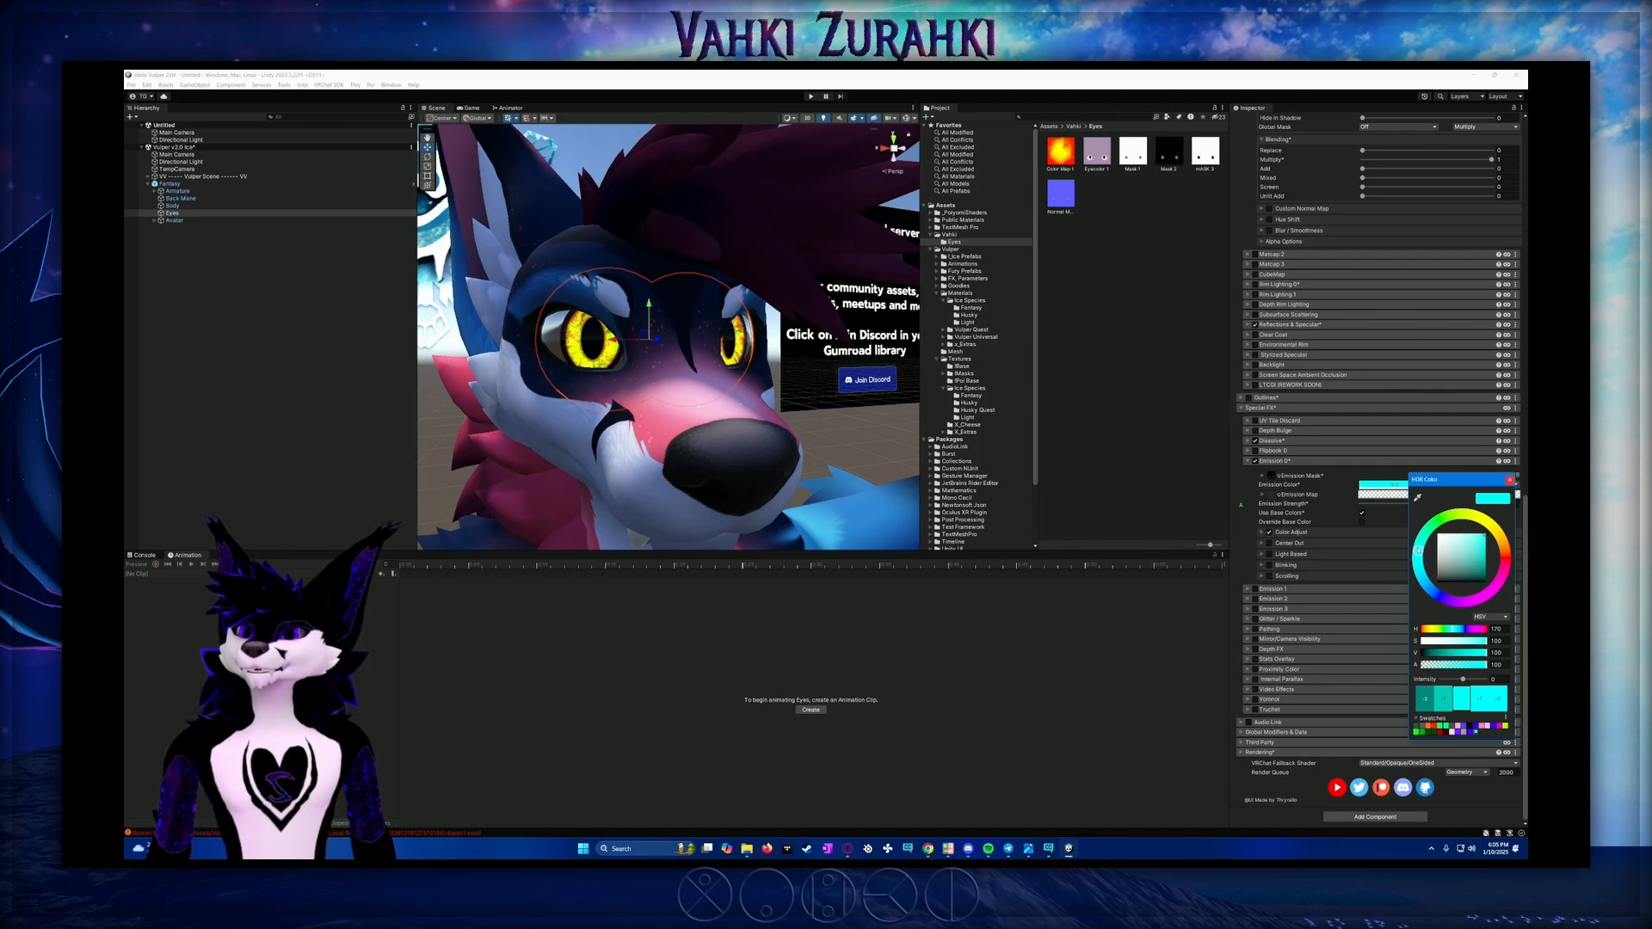
left_click_drag(1417, 549, 1498, 620)
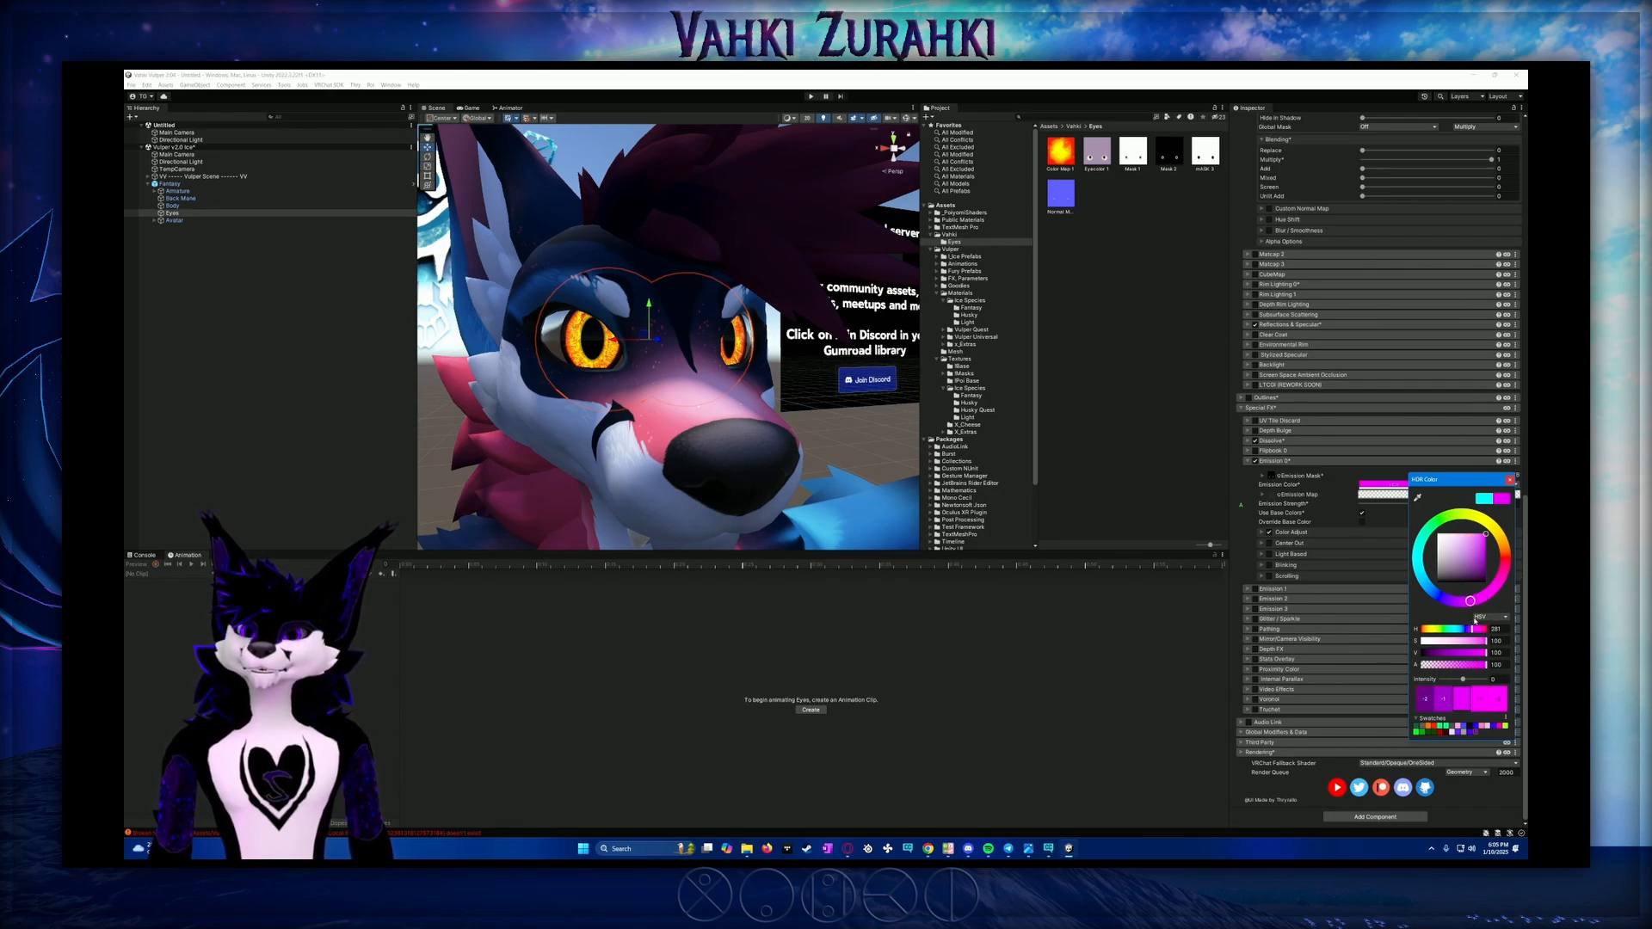
left_click(1510, 479)
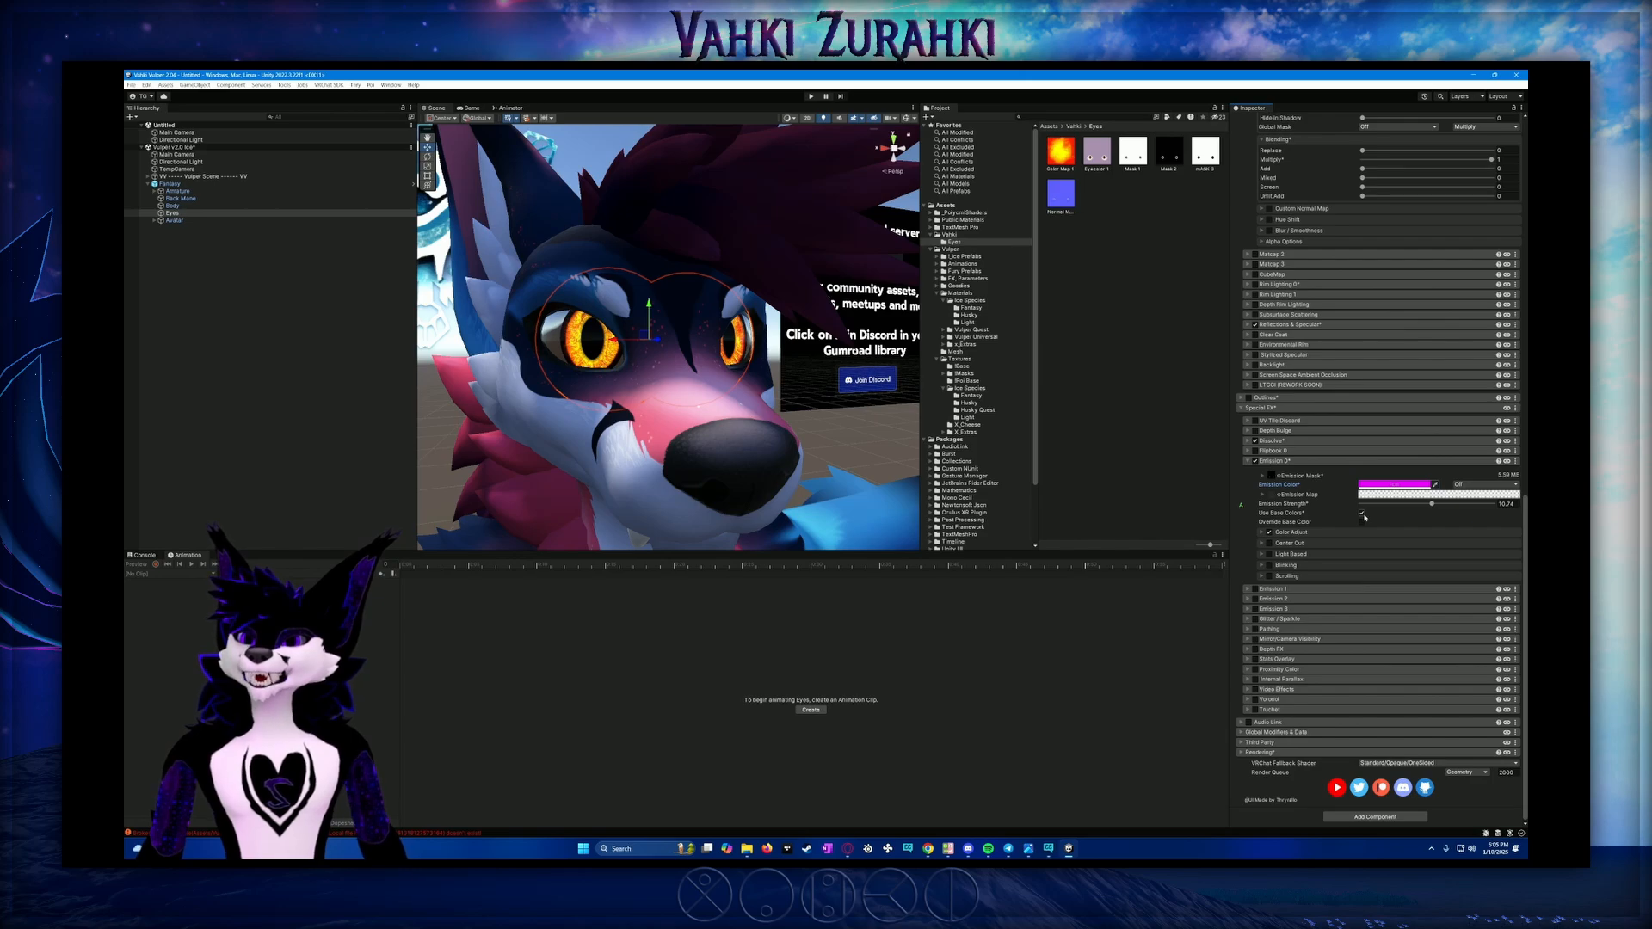
left_click(1362, 513)
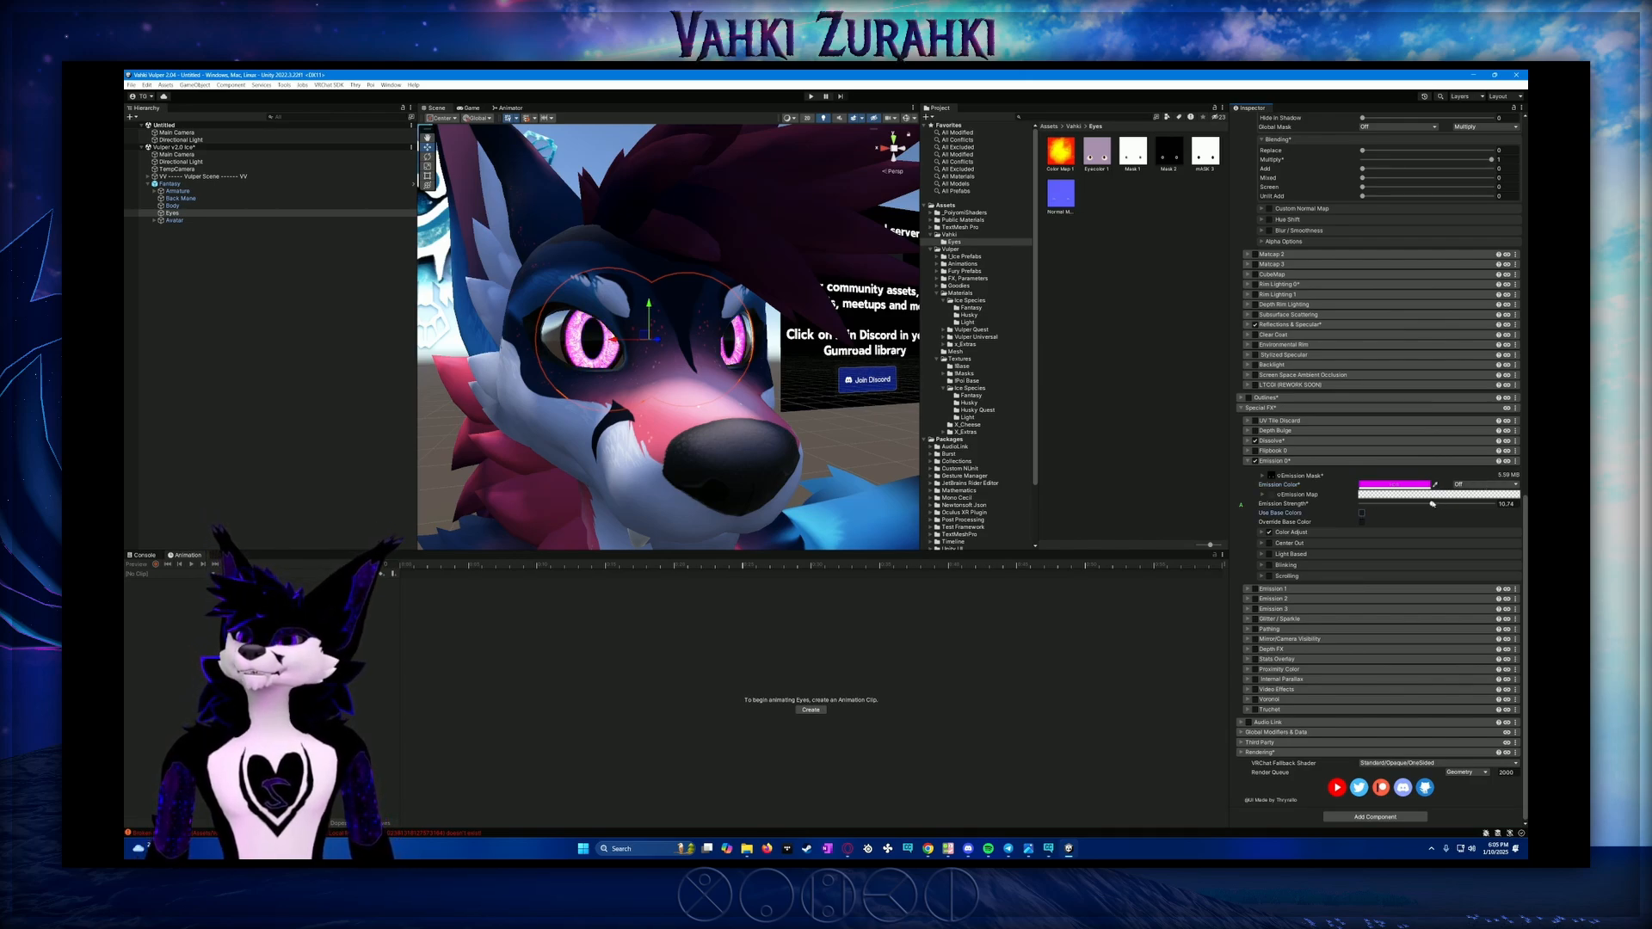
Lower the Emission 0 strength to about 0.8 and enable Override Base Color, checking the eyes from the side and front
left_click_drag(1408, 501, 1366, 510)
left_click_drag(740, 445, 961, 454, "alt")
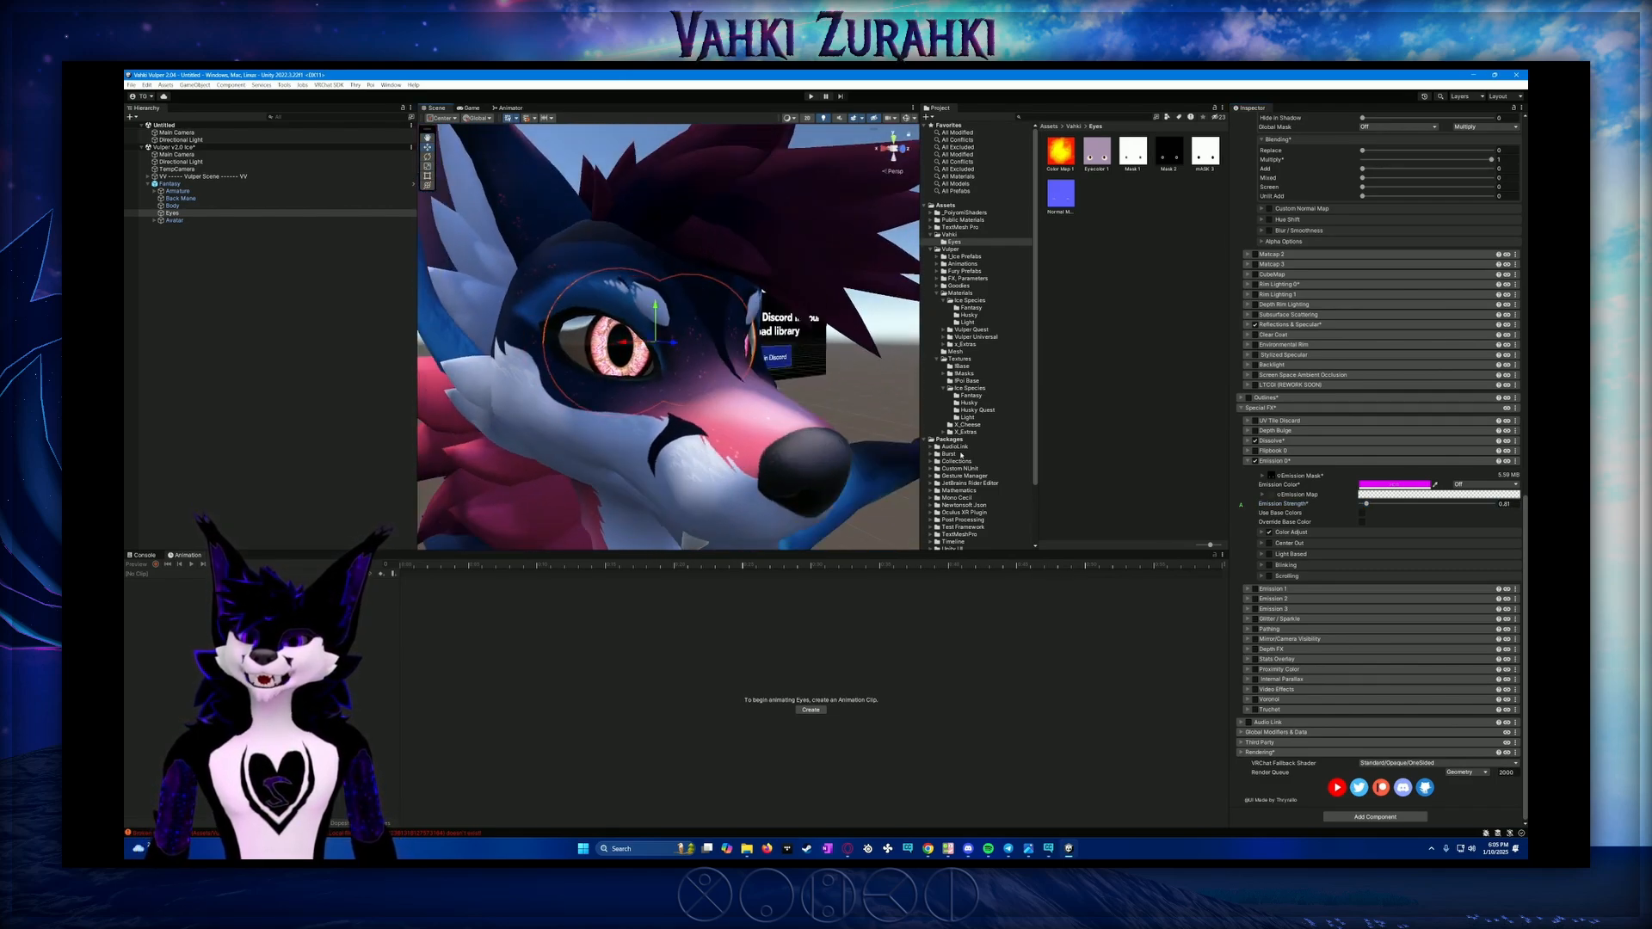
left_click(1361, 522)
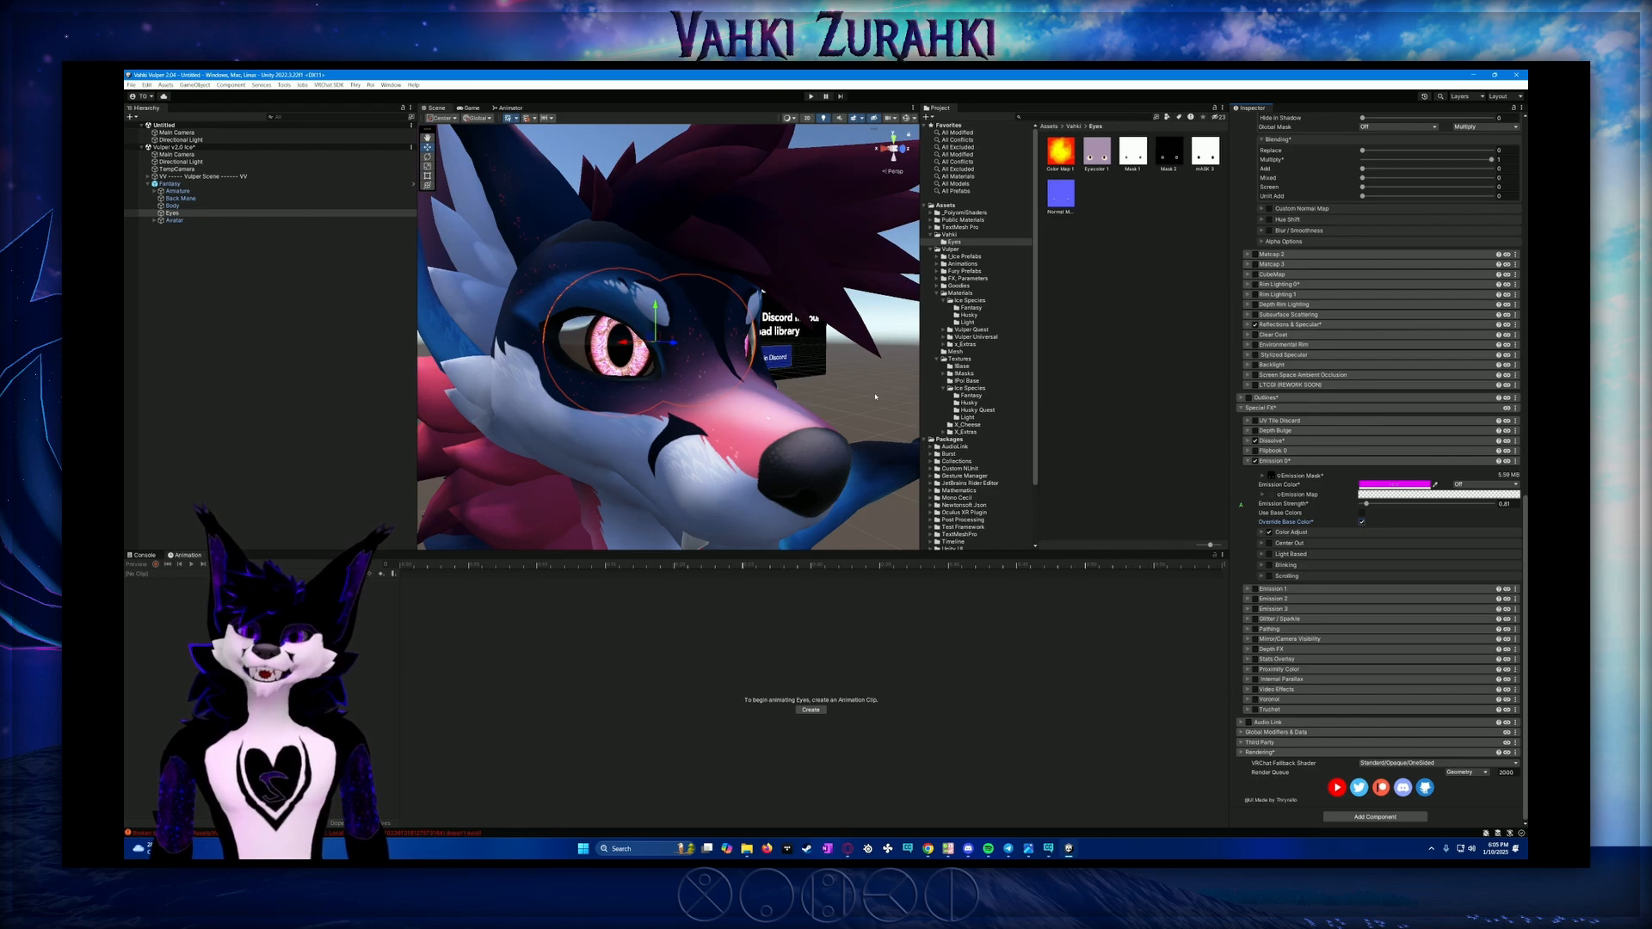
left_click_drag(874, 397, 734, 400, "alt")
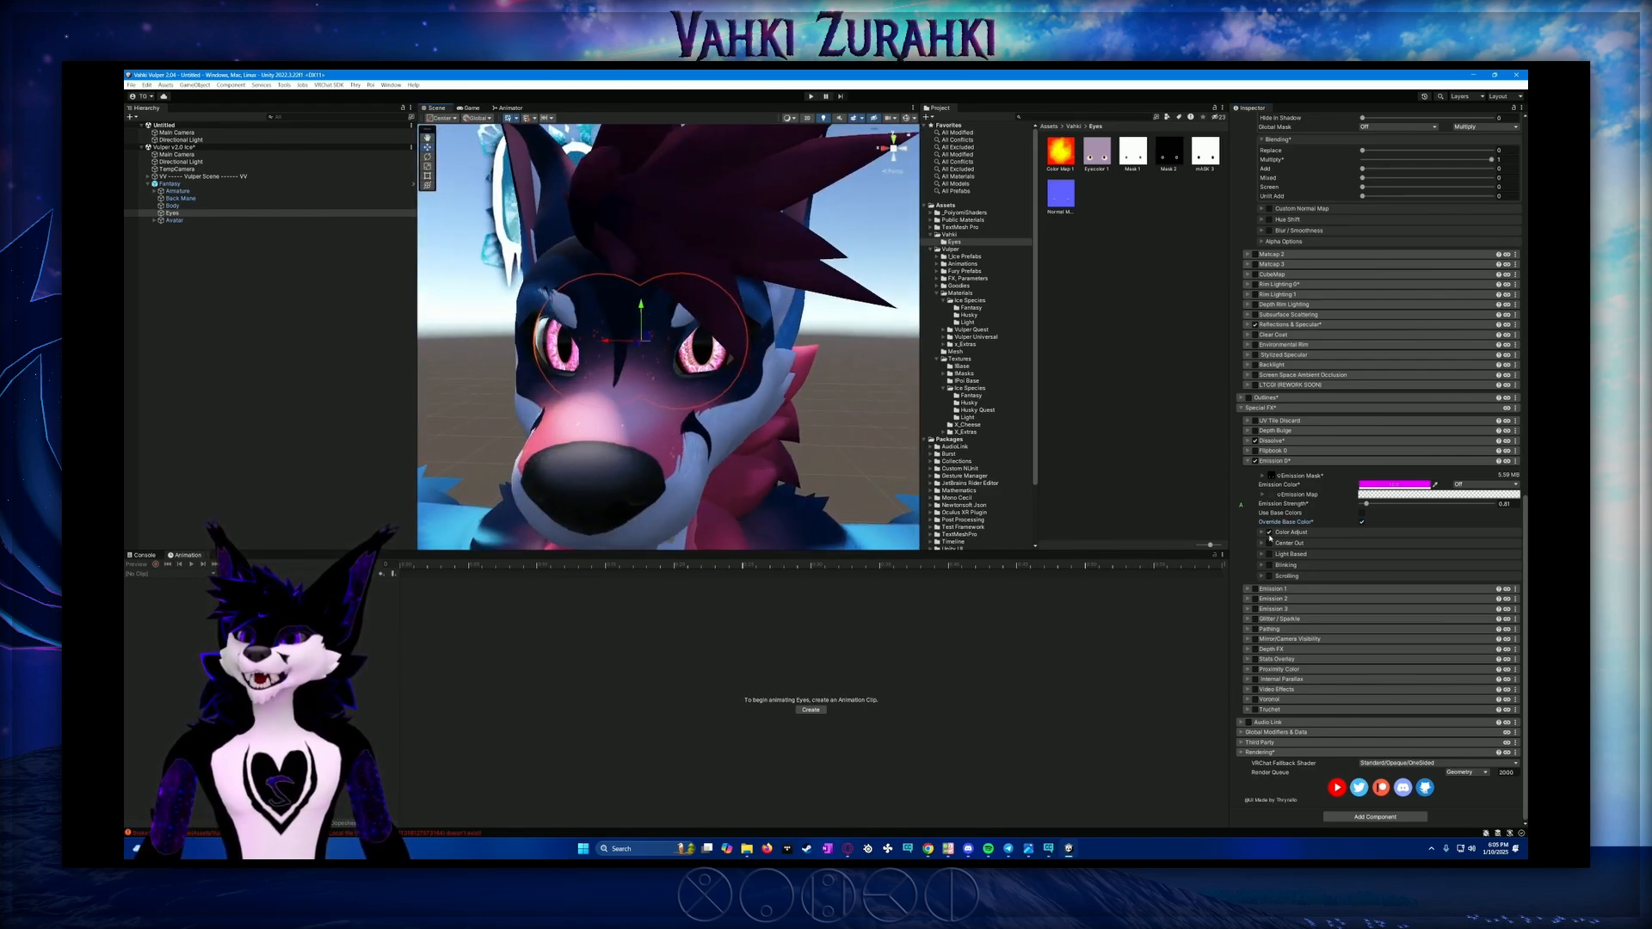
Turn off Color Adjust and raise the Emission 0 strength to about 3.75, comparing the eyes with Use Base Colors on and off
left_click(1269, 533)
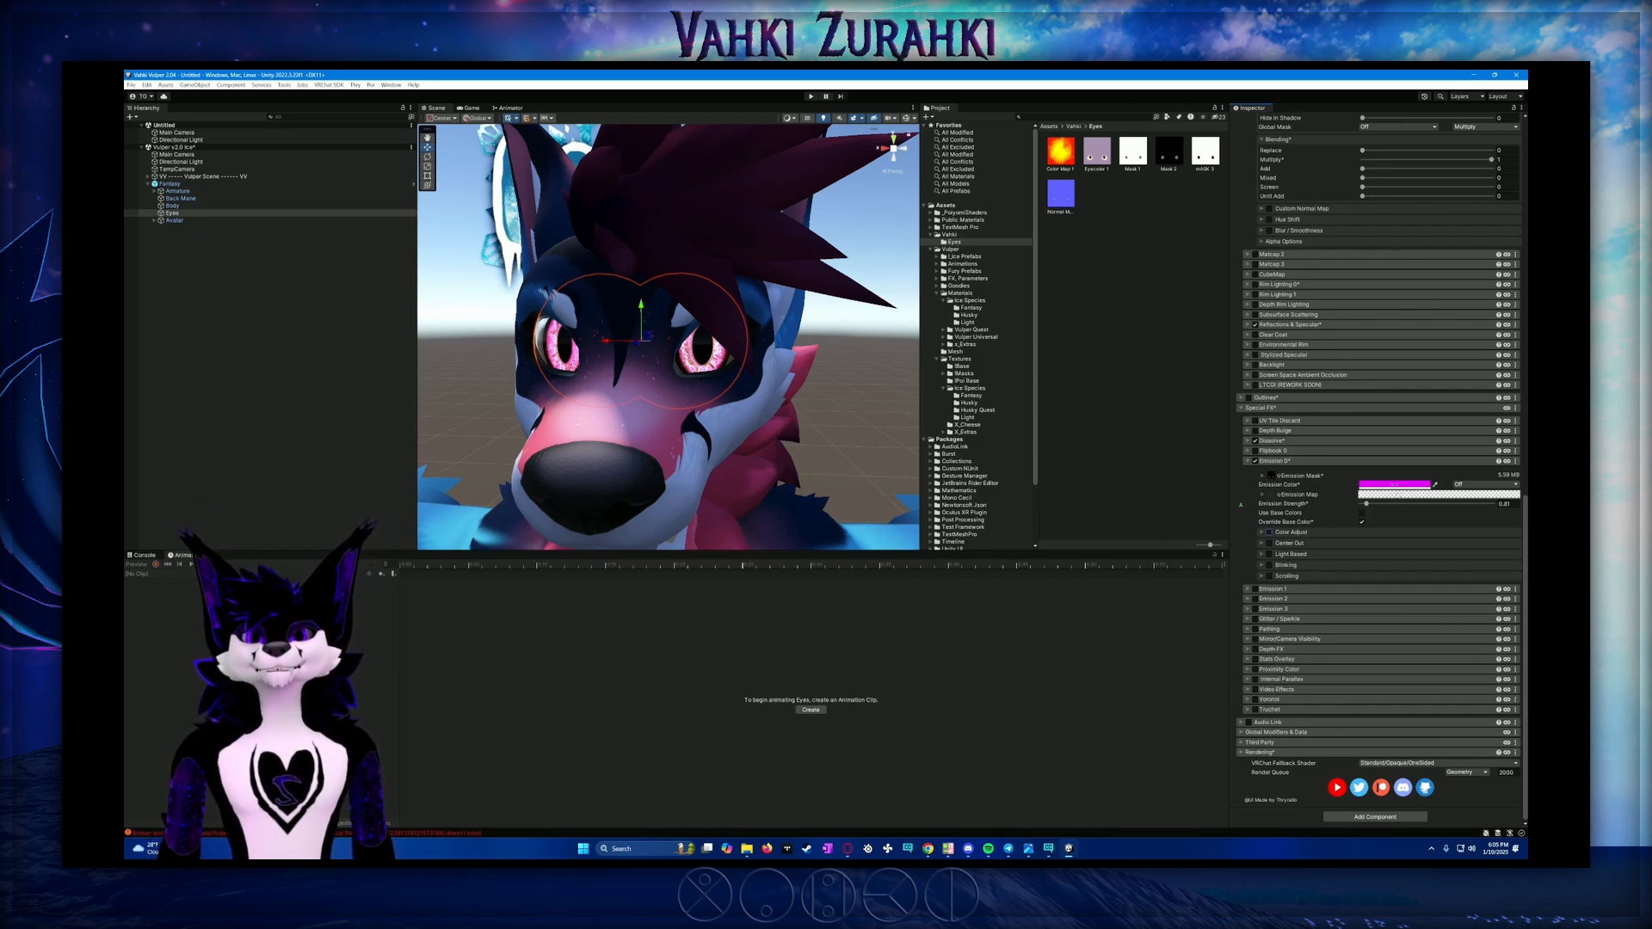
left_click_drag(1370, 506, 1390, 505)
left_click(1362, 513)
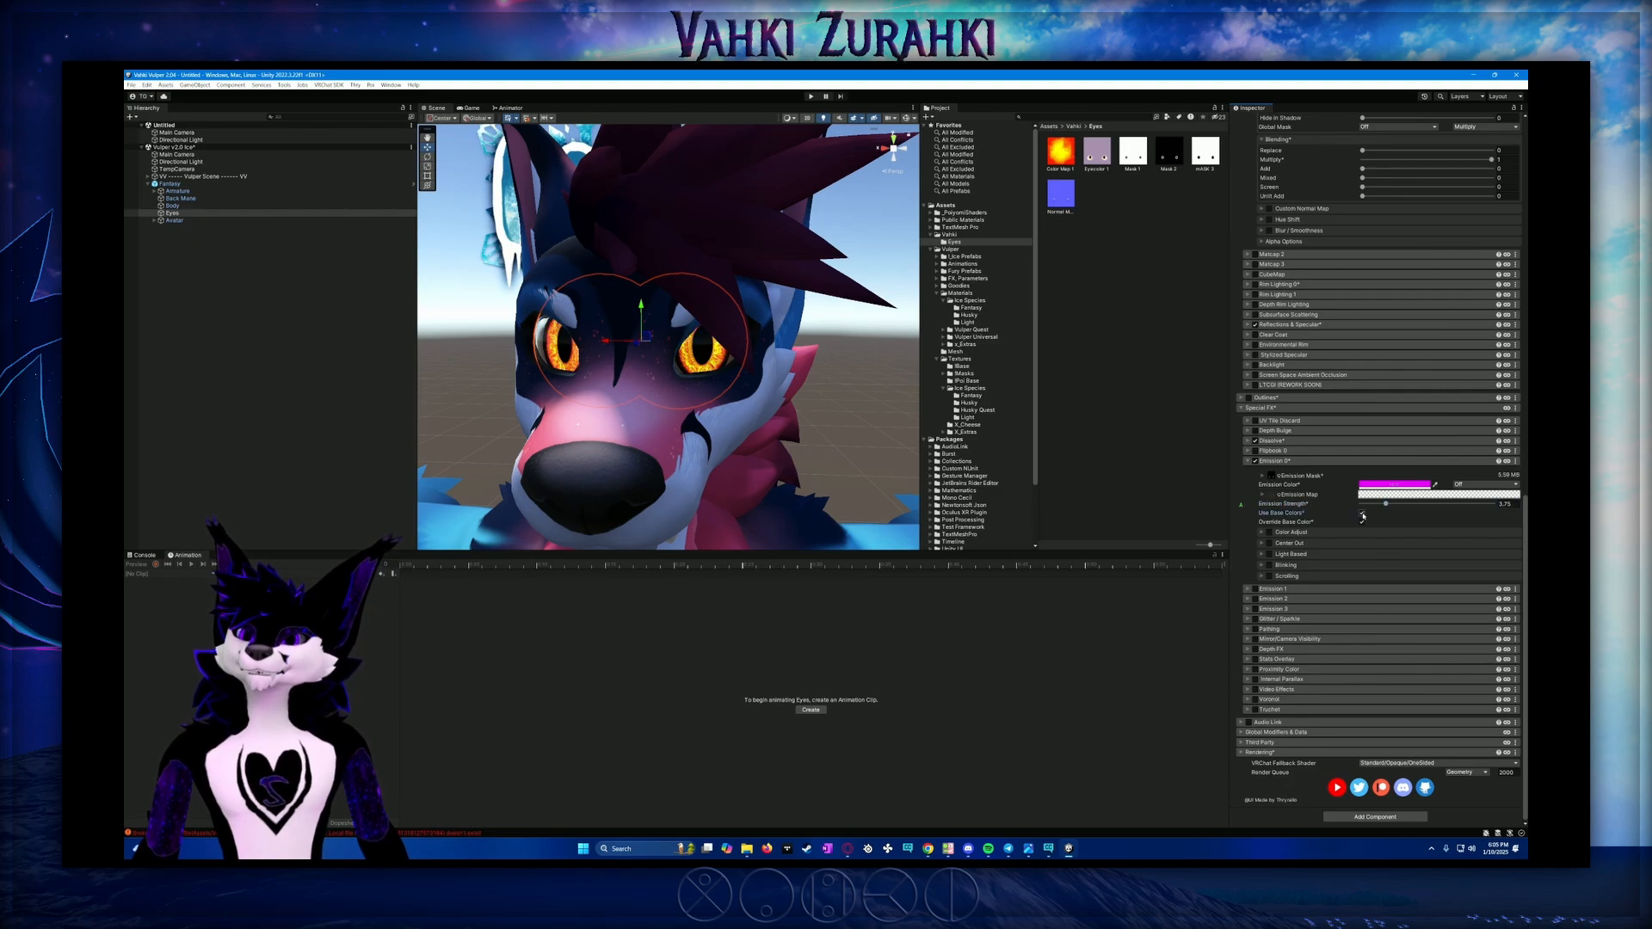
left_click(1362, 514)
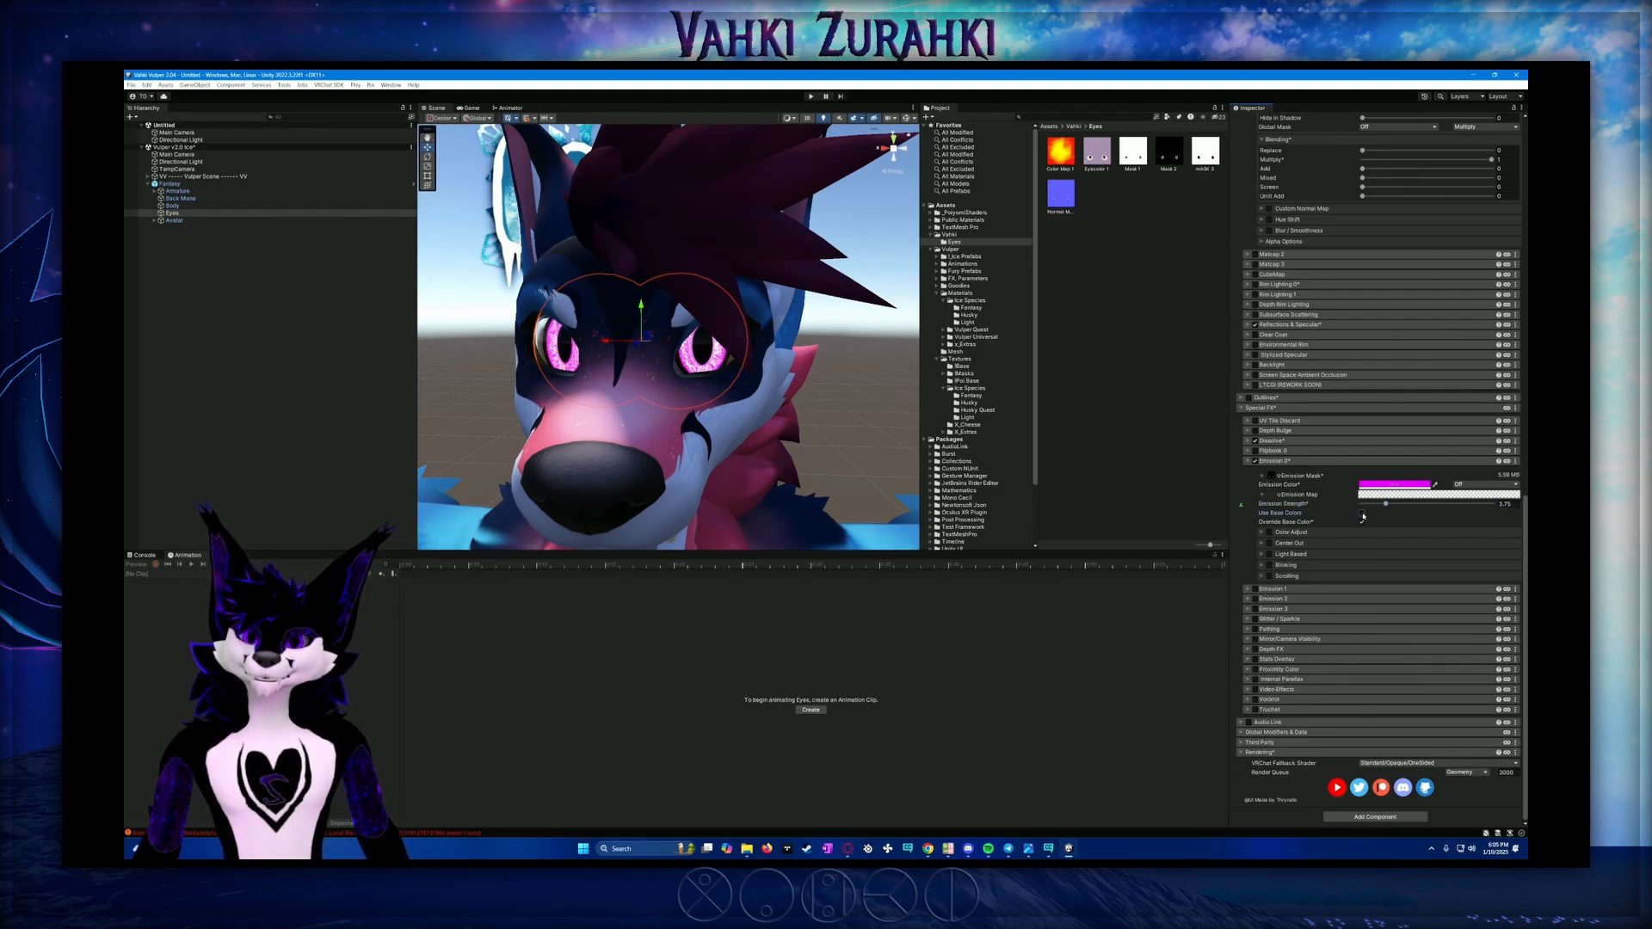
Set the Emission 0 color to a fully saturated blue and check the eyes from a distance
left_click(1421, 484)
mouse_move(1480, 573)
left_mouse_down()
mouse_move(1466, 518)
mouse_move(1398, 540)
mouse_move(1416, 597)
left_mouse_up()
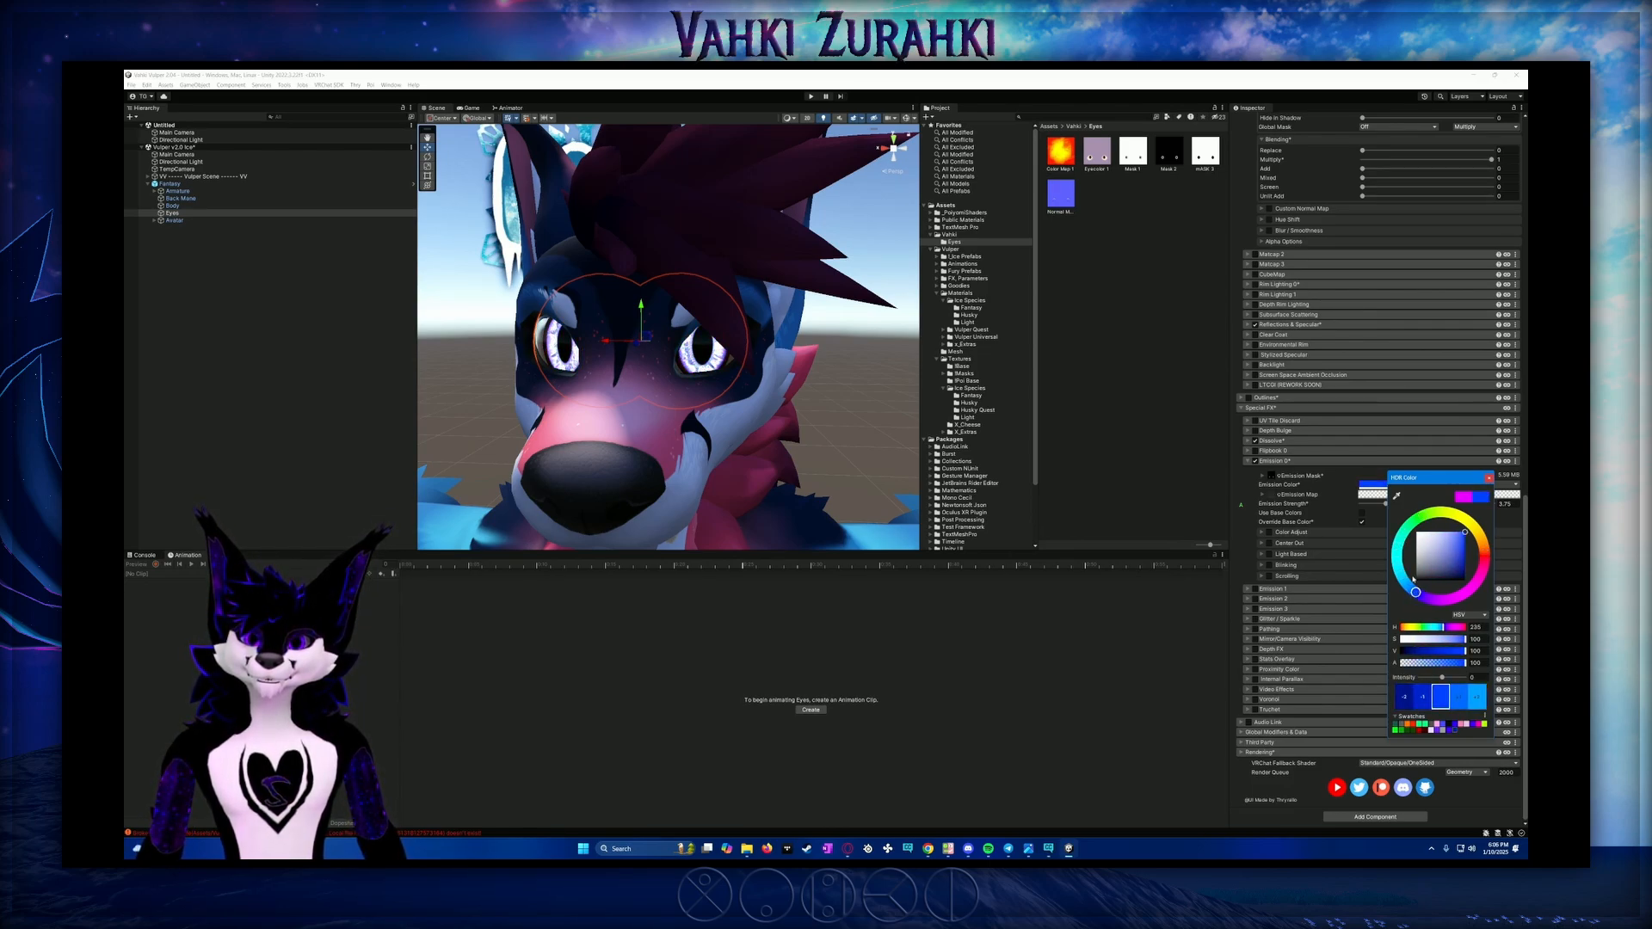
left_click(1488, 478)
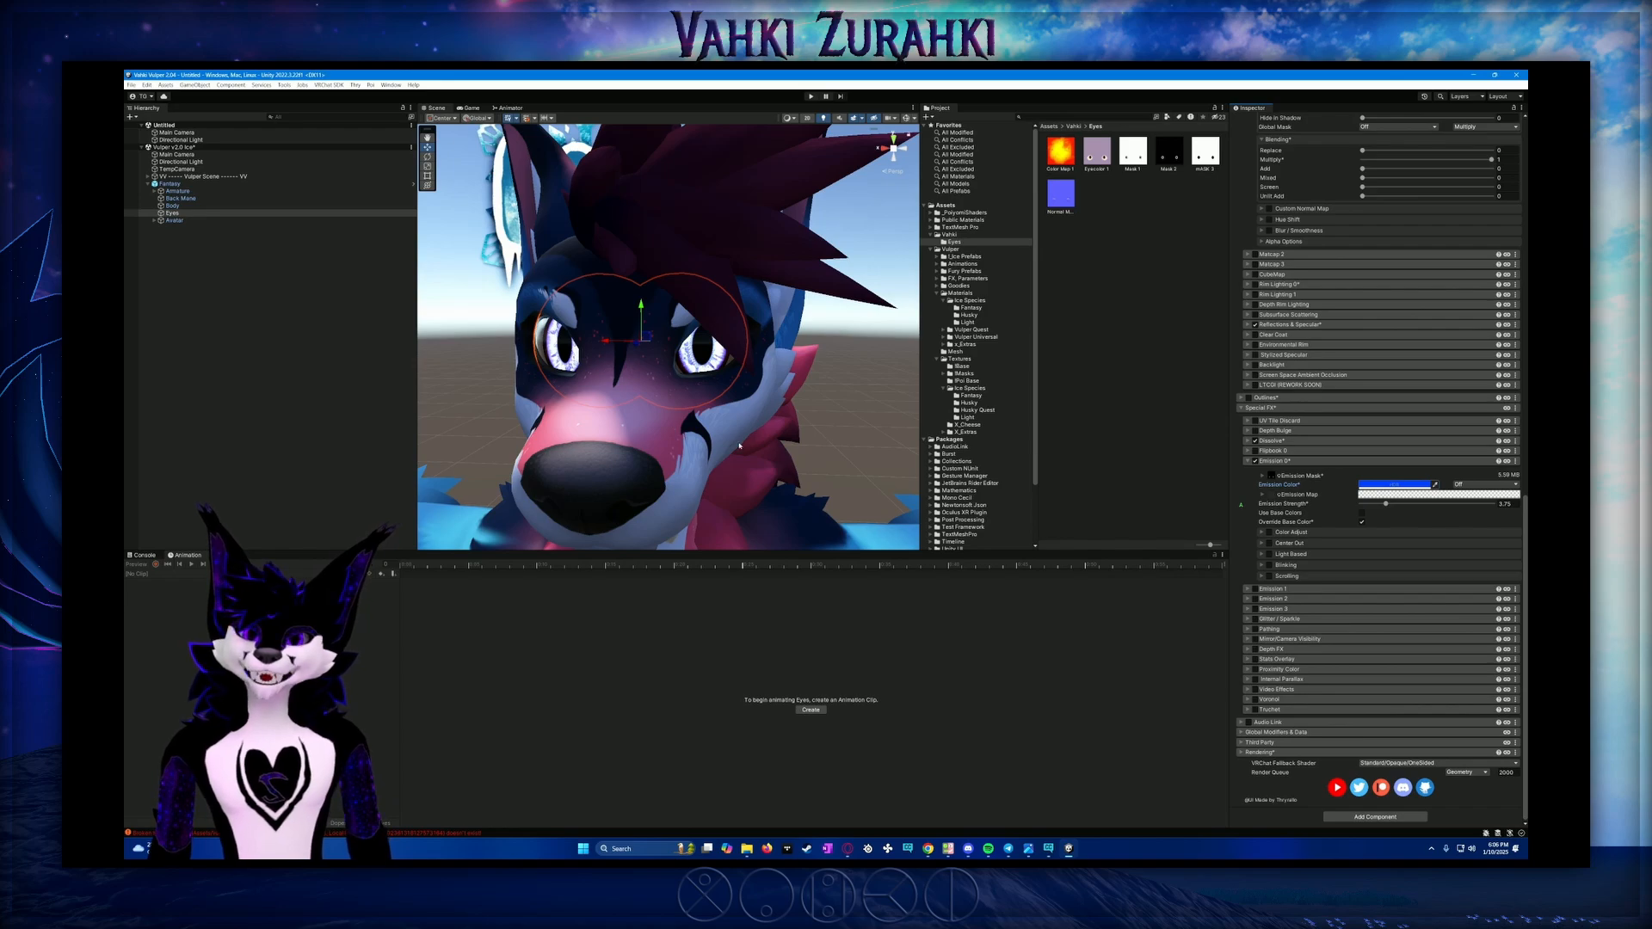
left_click_drag(699, 448, 765, 461, "alt")
scroll(705, 452, "down", 5)
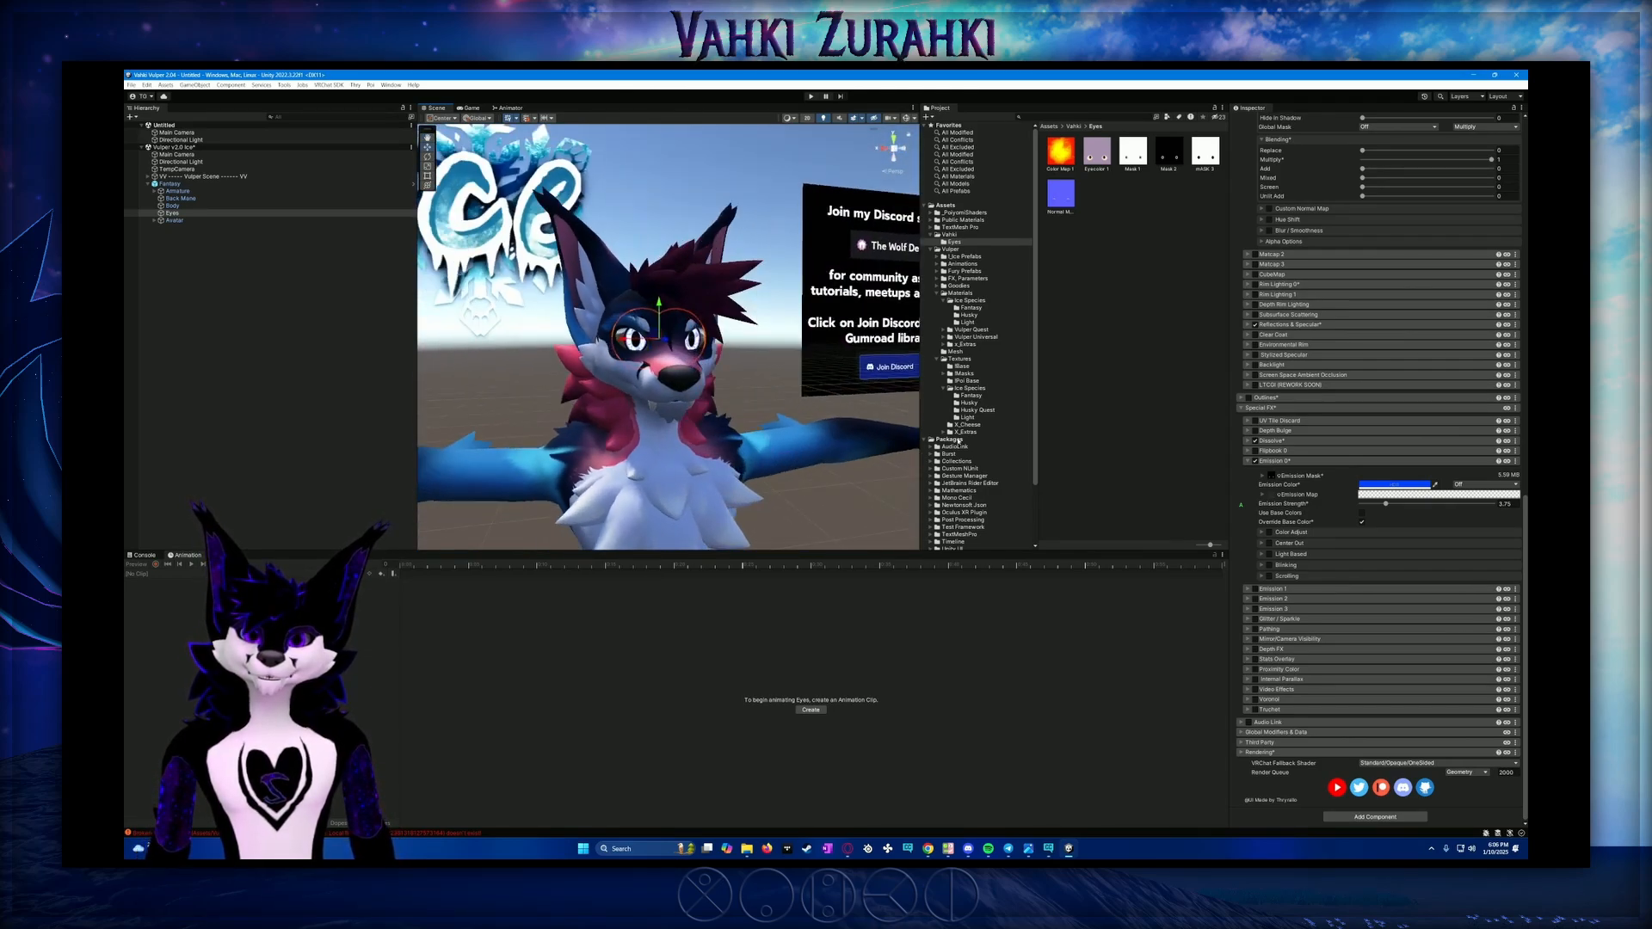
Collapse Emission 0, enable Glitter / Sparkle on the Eyes material and examine one eye up close
left_click(1248, 465)
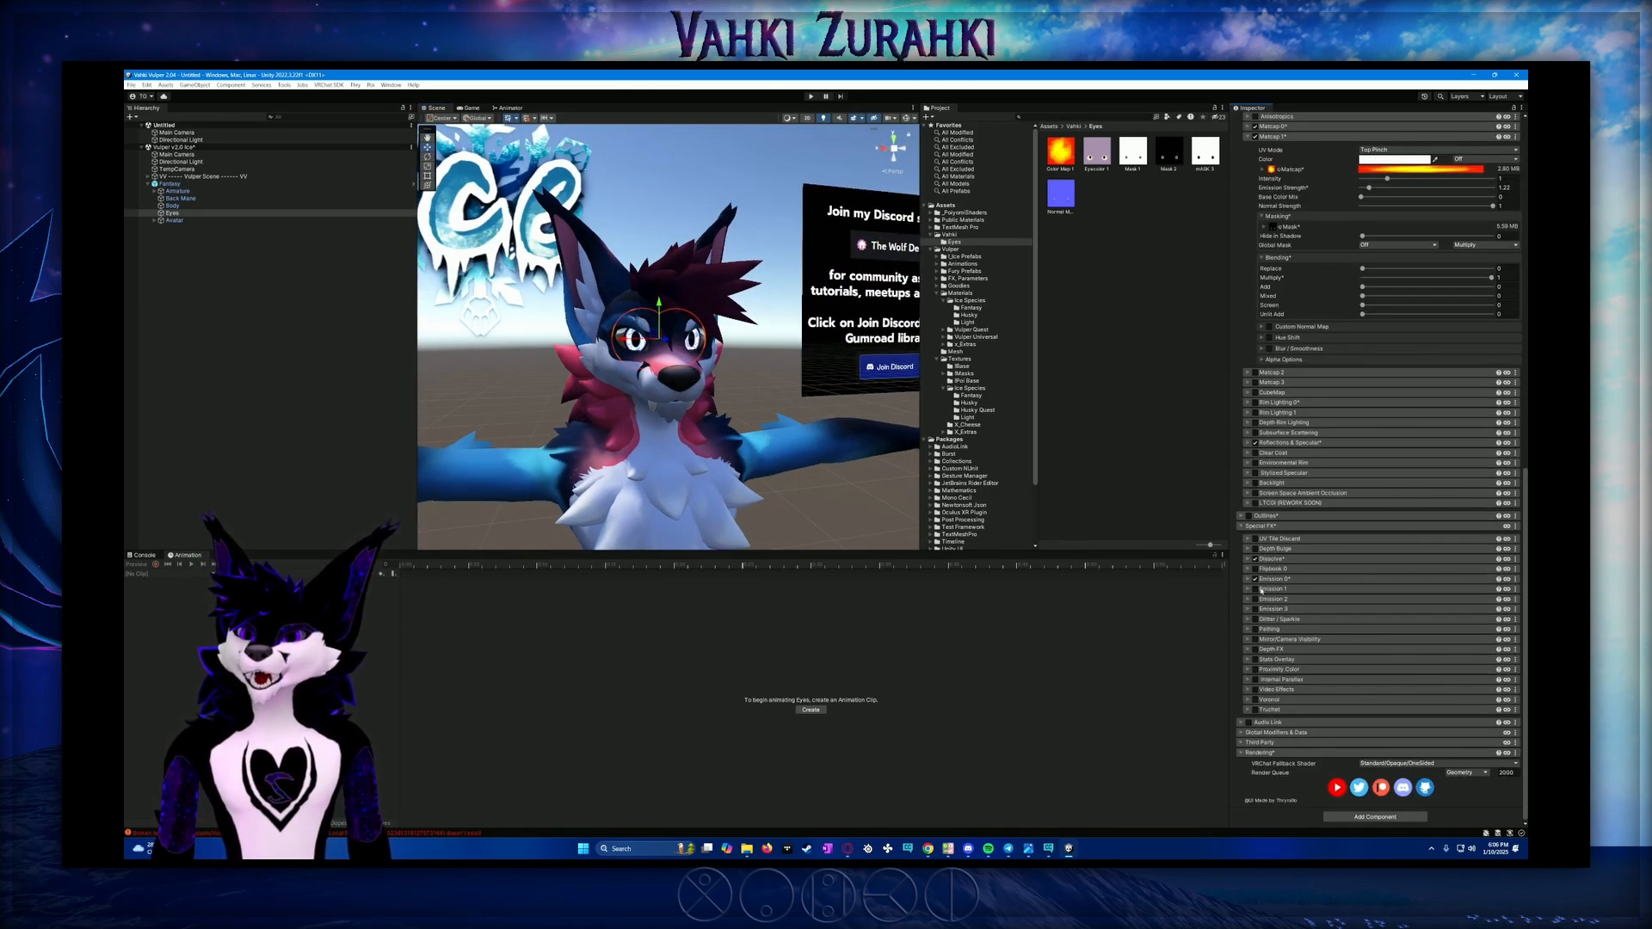
left_click(1254, 620)
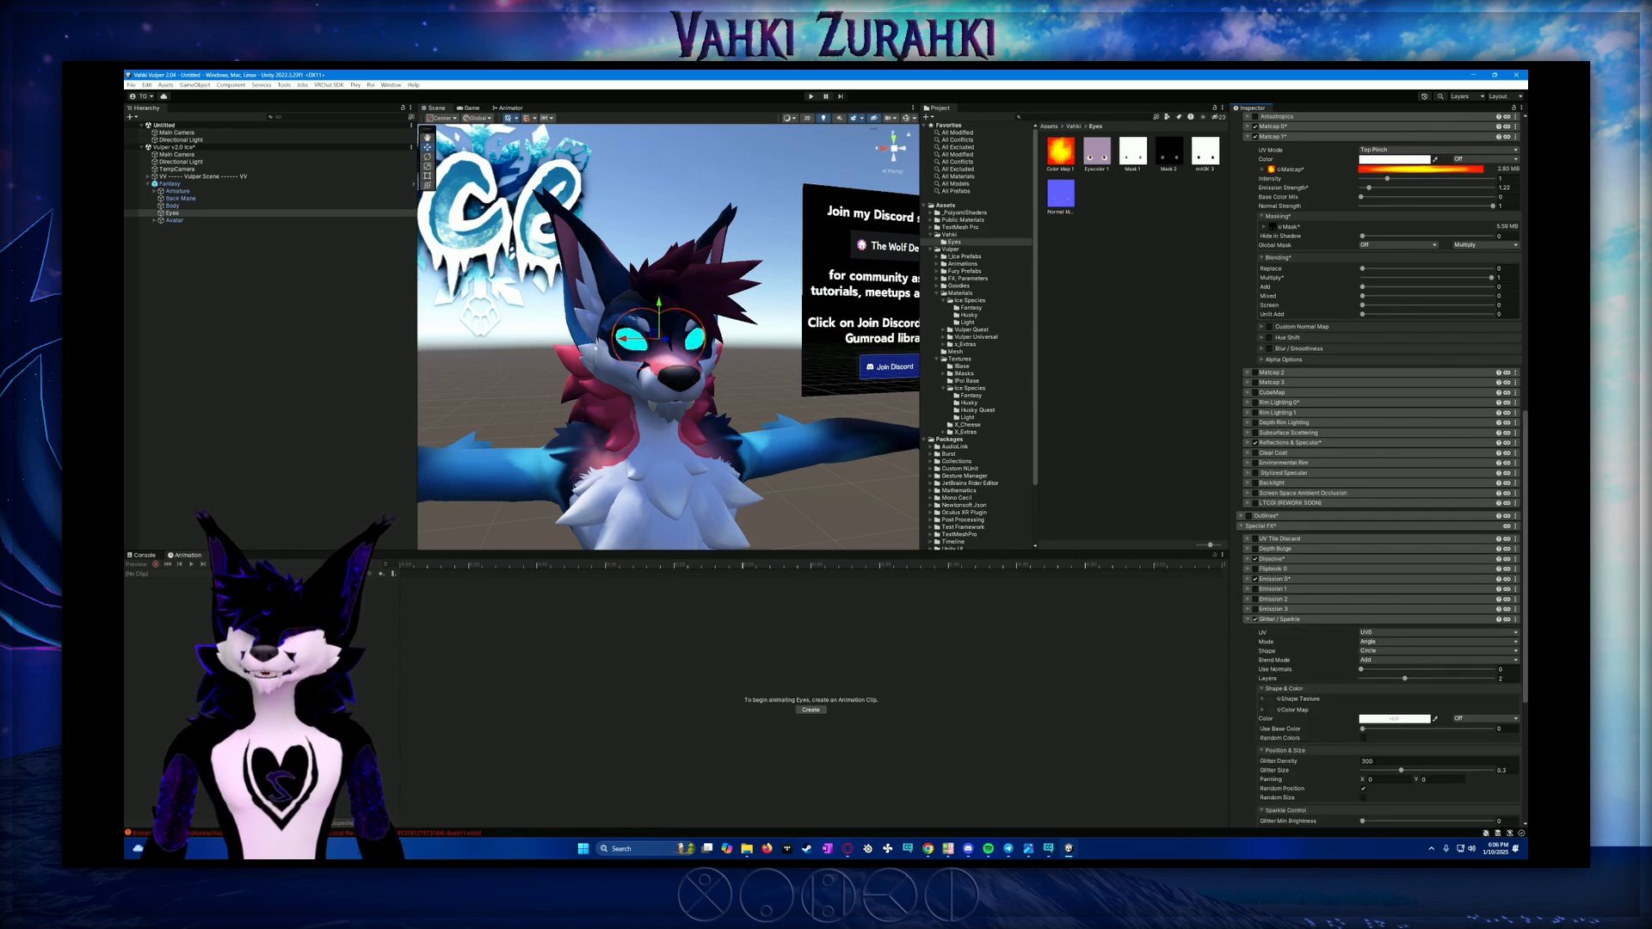
key("f")
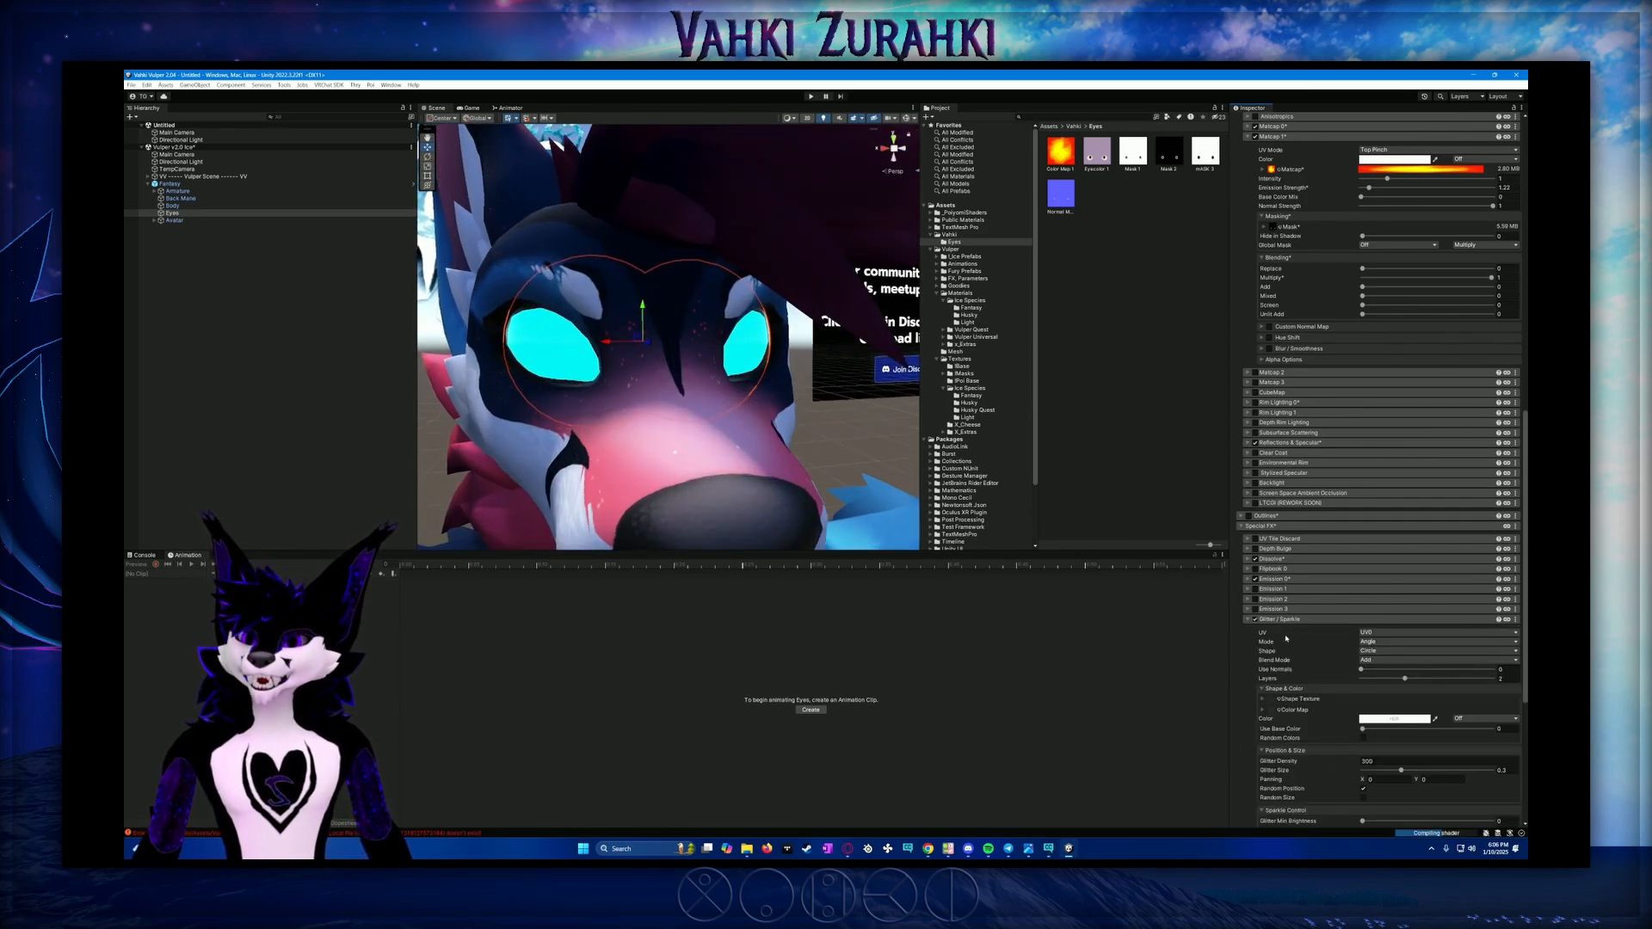
scroll(1285, 637, "down", 2)
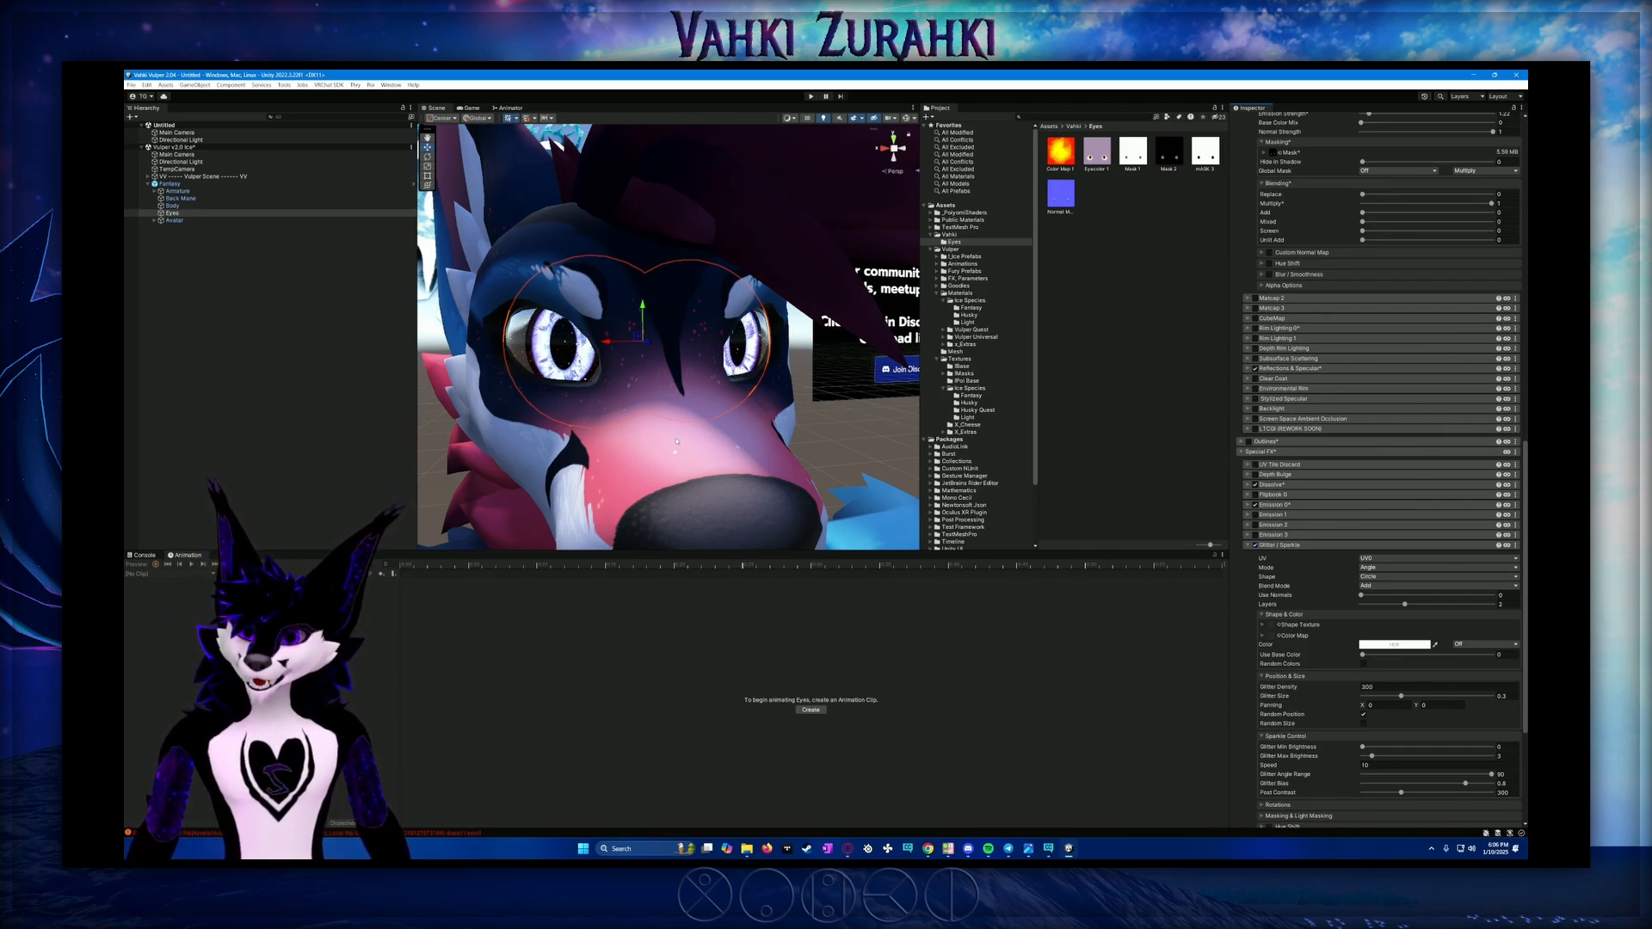
scroll(554, 346, "up", 6)
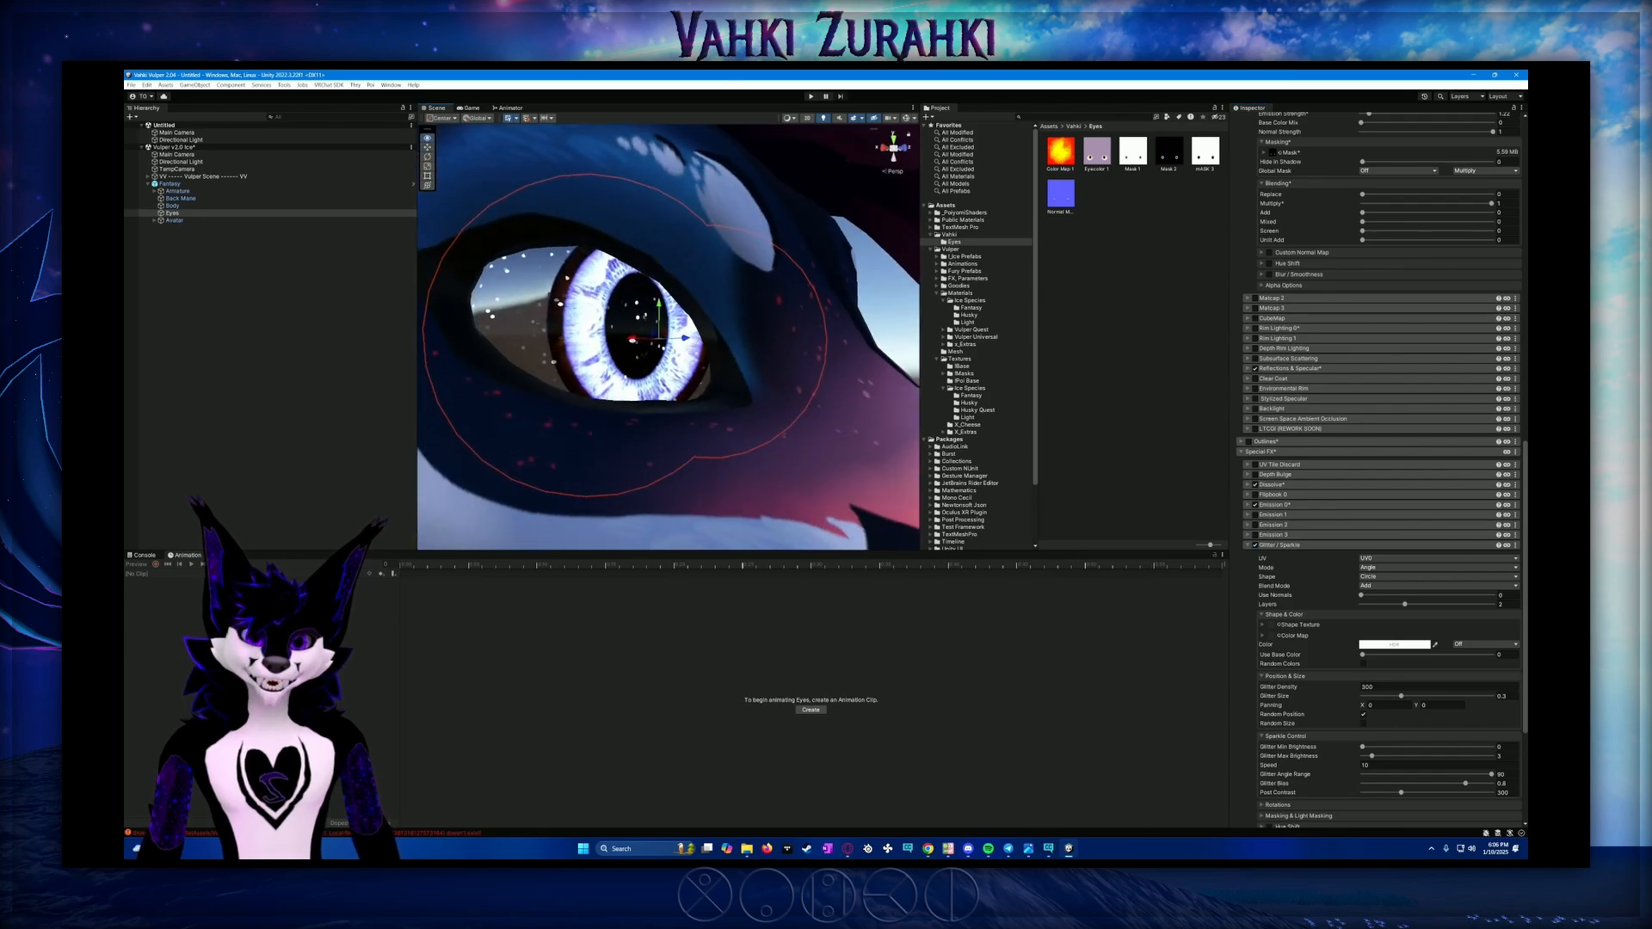
Try Square as the glitter shape, and switch the shape back to Circle
left_click(1376, 576)
left_click(1384, 596)
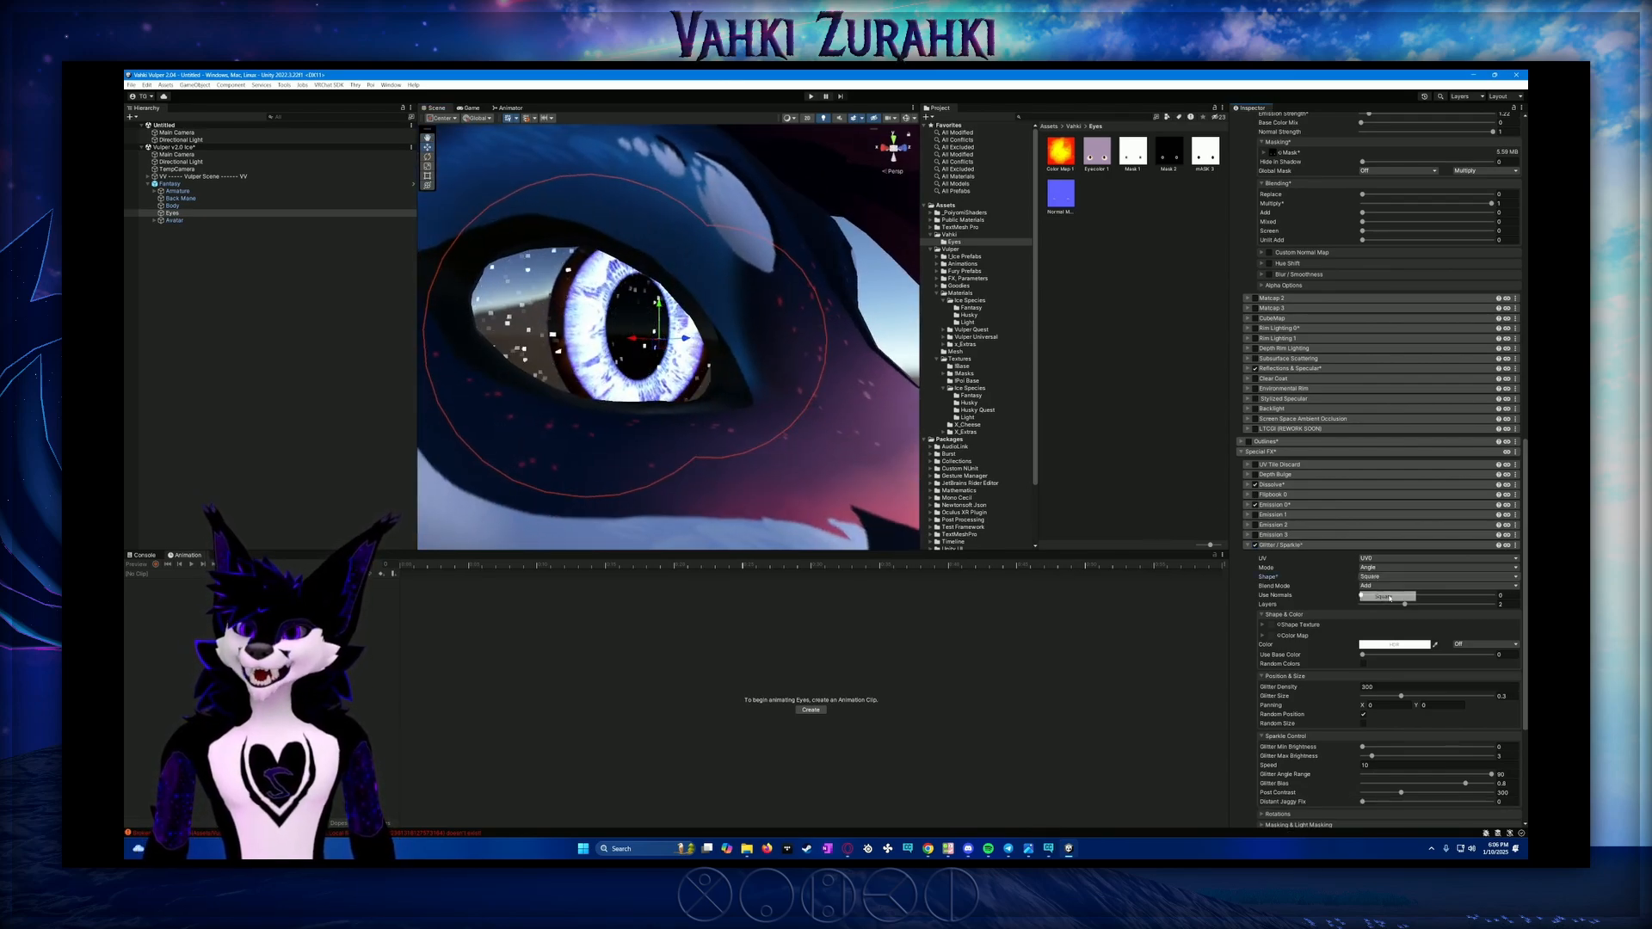
left_click(1376, 577)
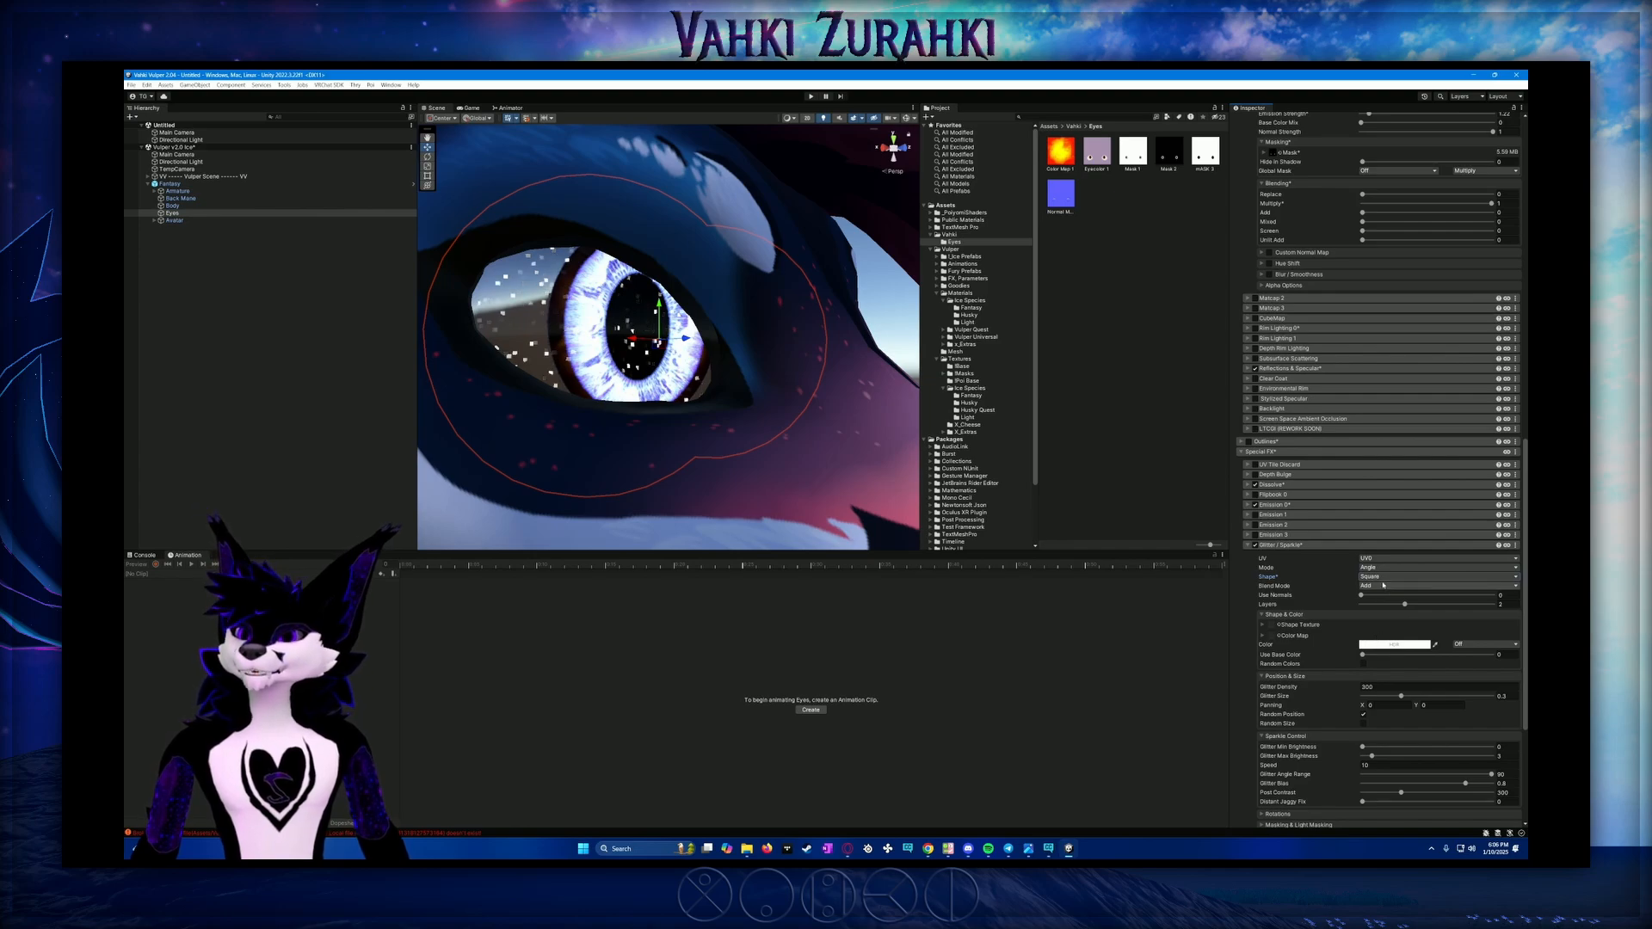
left_click(1382, 587)
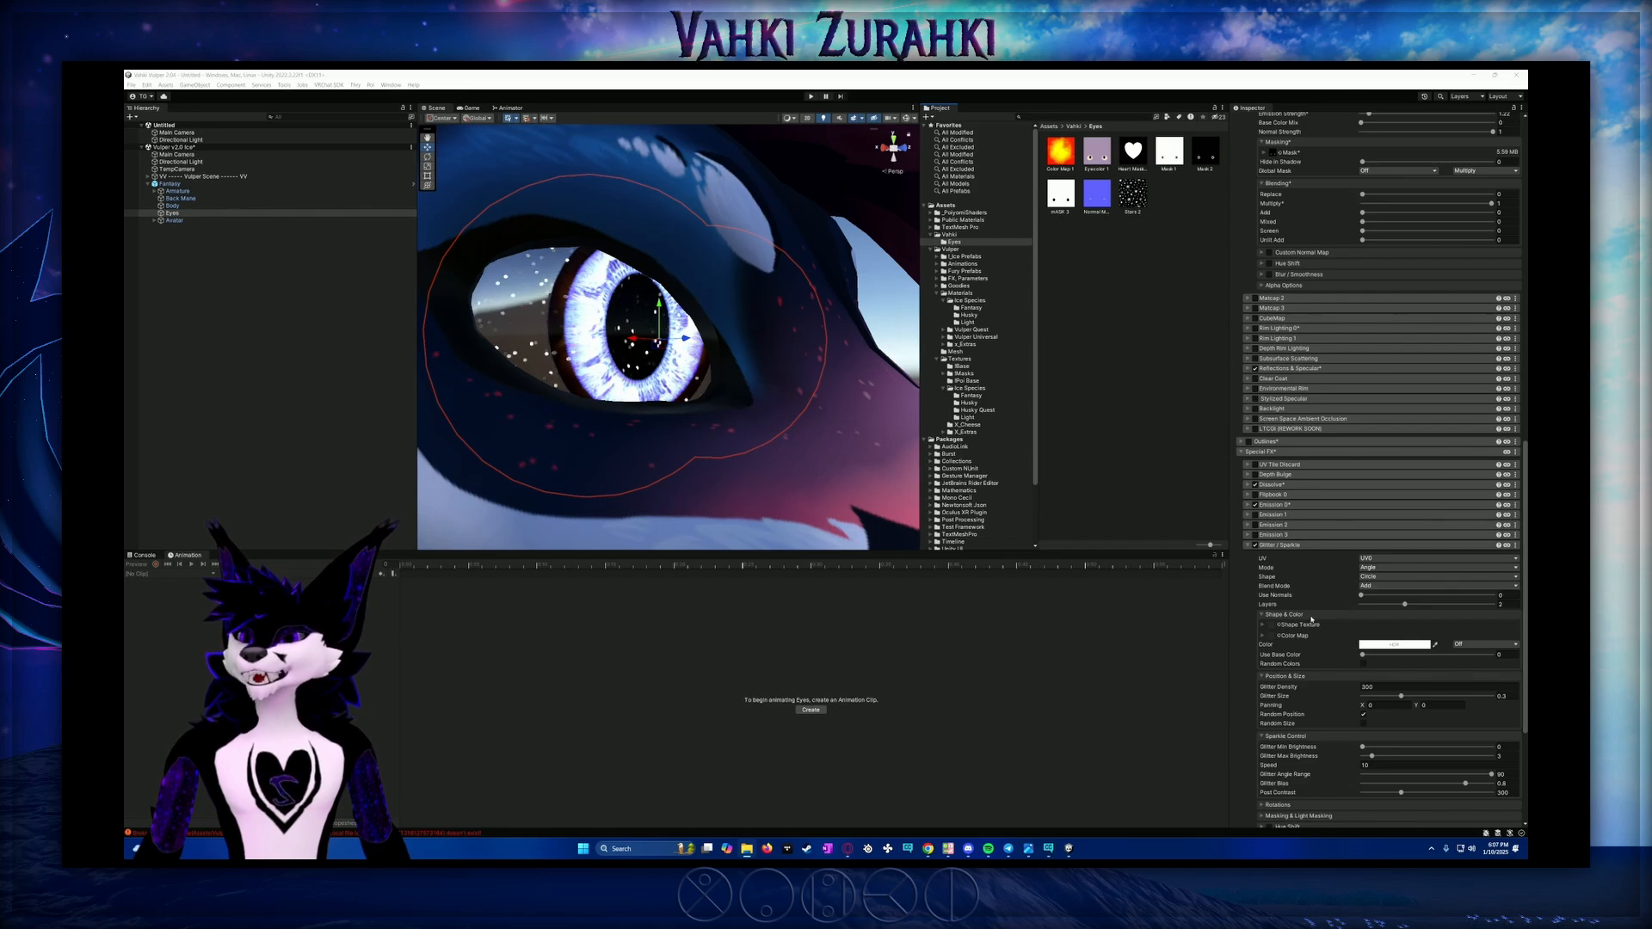
Assign the heart mask as the glitter's Shape Texture and set the glitter shape to Square
left_click_drag(1126, 158, 1266, 540)
left_click_drag(1272, 629, 1273, 626)
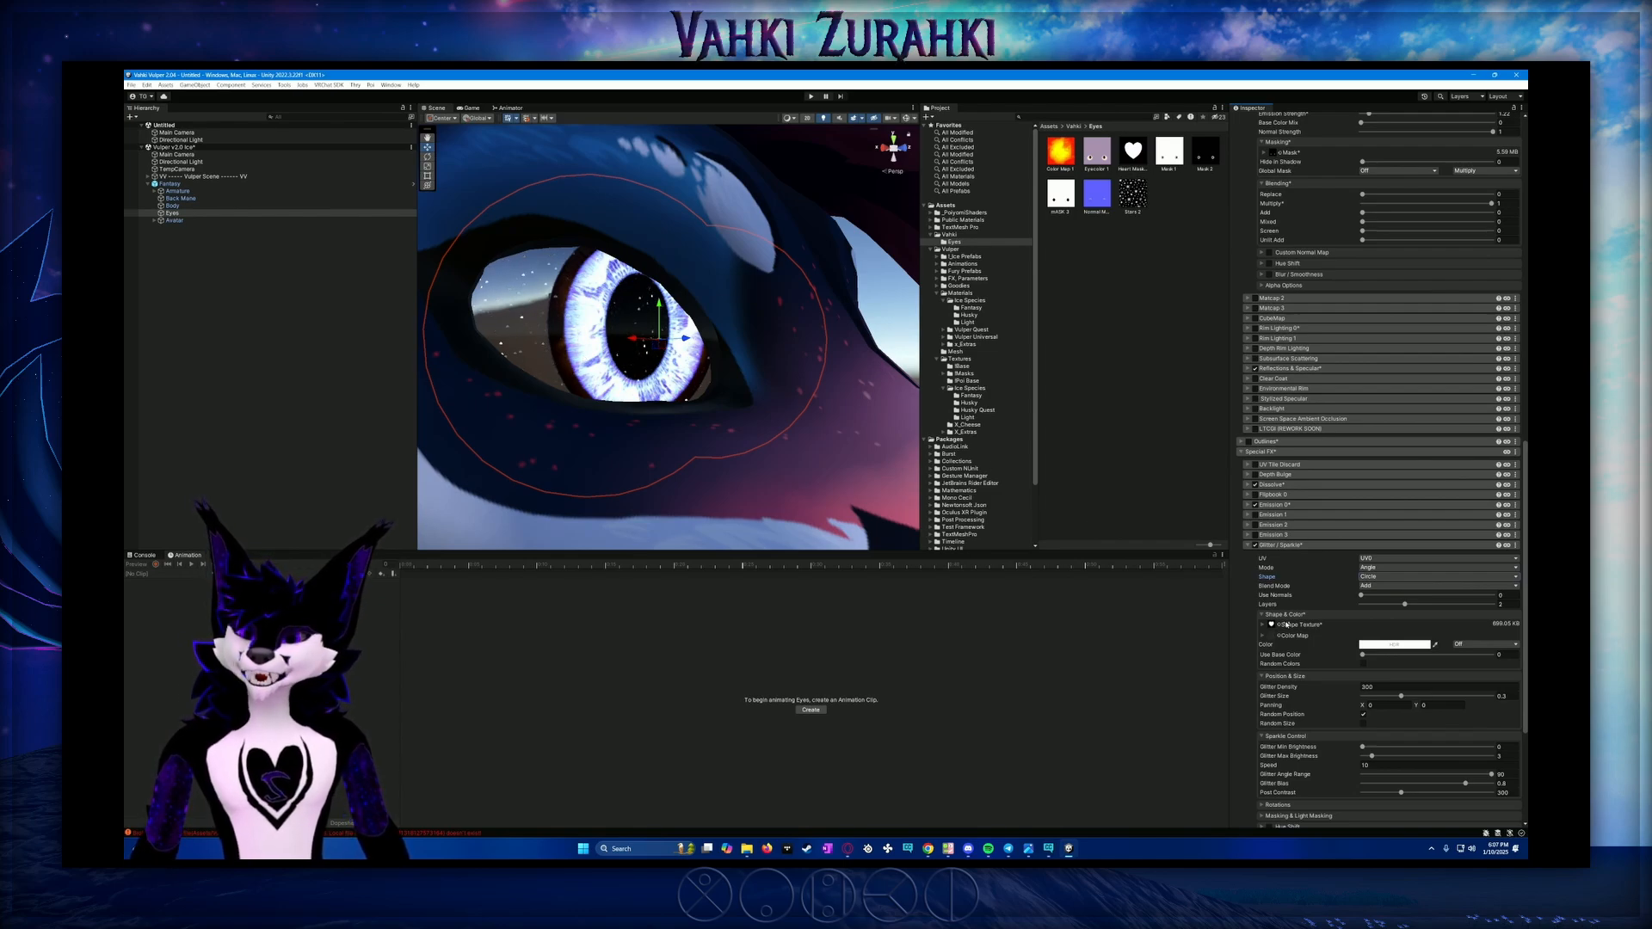
left_click(1394, 577)
left_click(1375, 595)
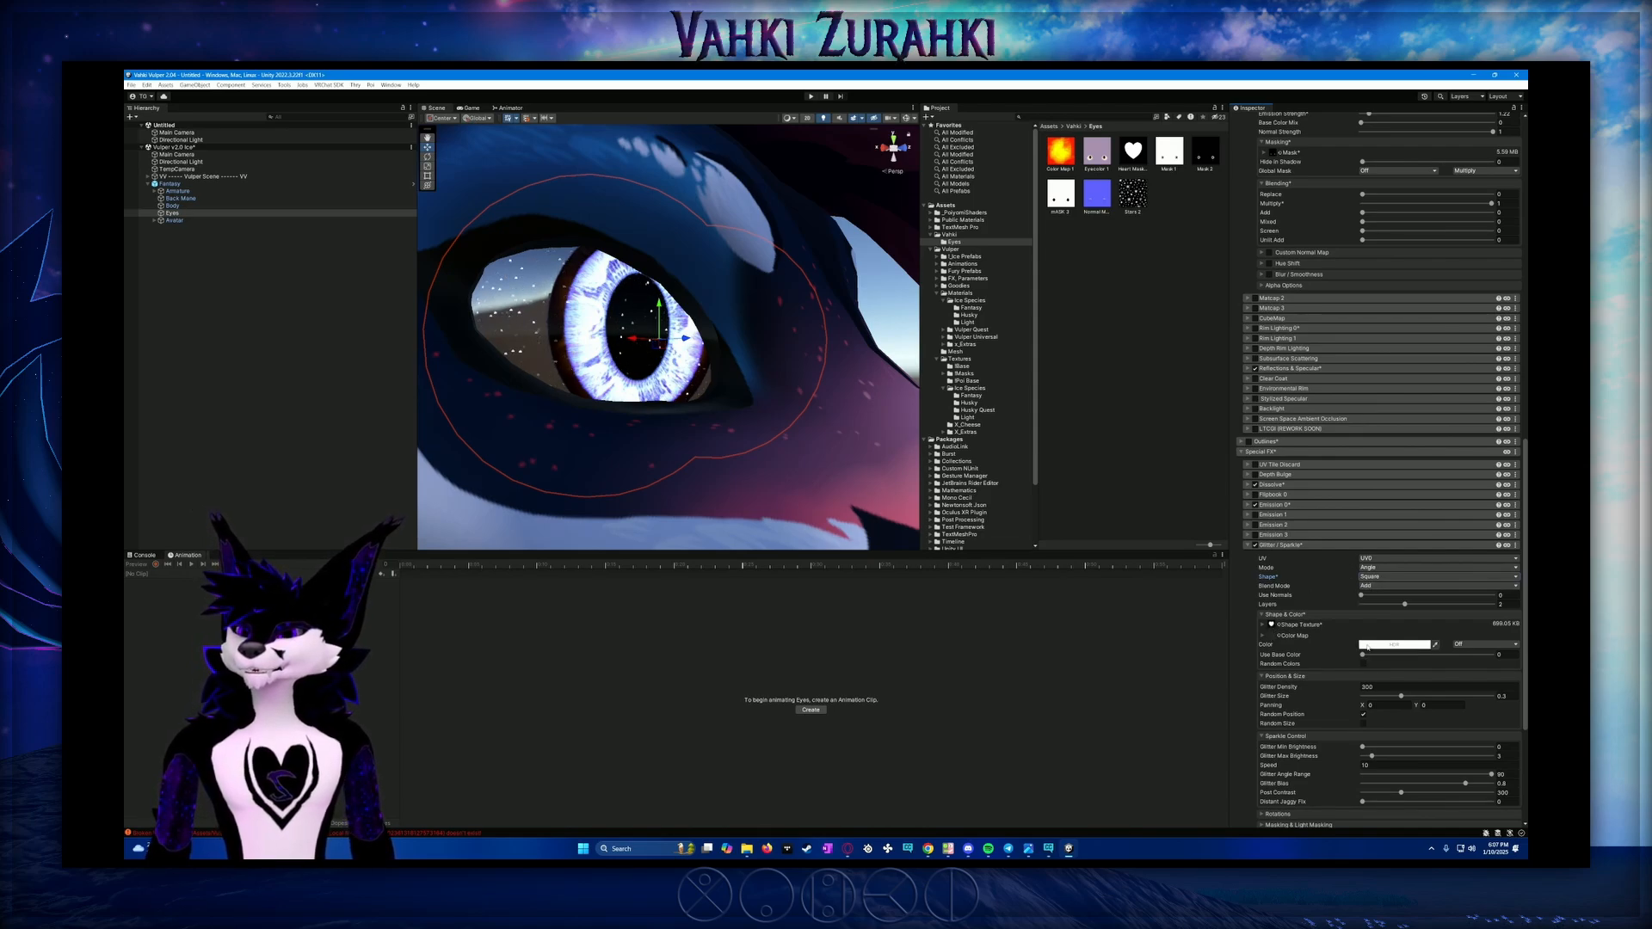
Set the glitter Layers to 4, preview the Color Map 1 image, and assign it as the glitter's Color Map
left_click(1403, 606)
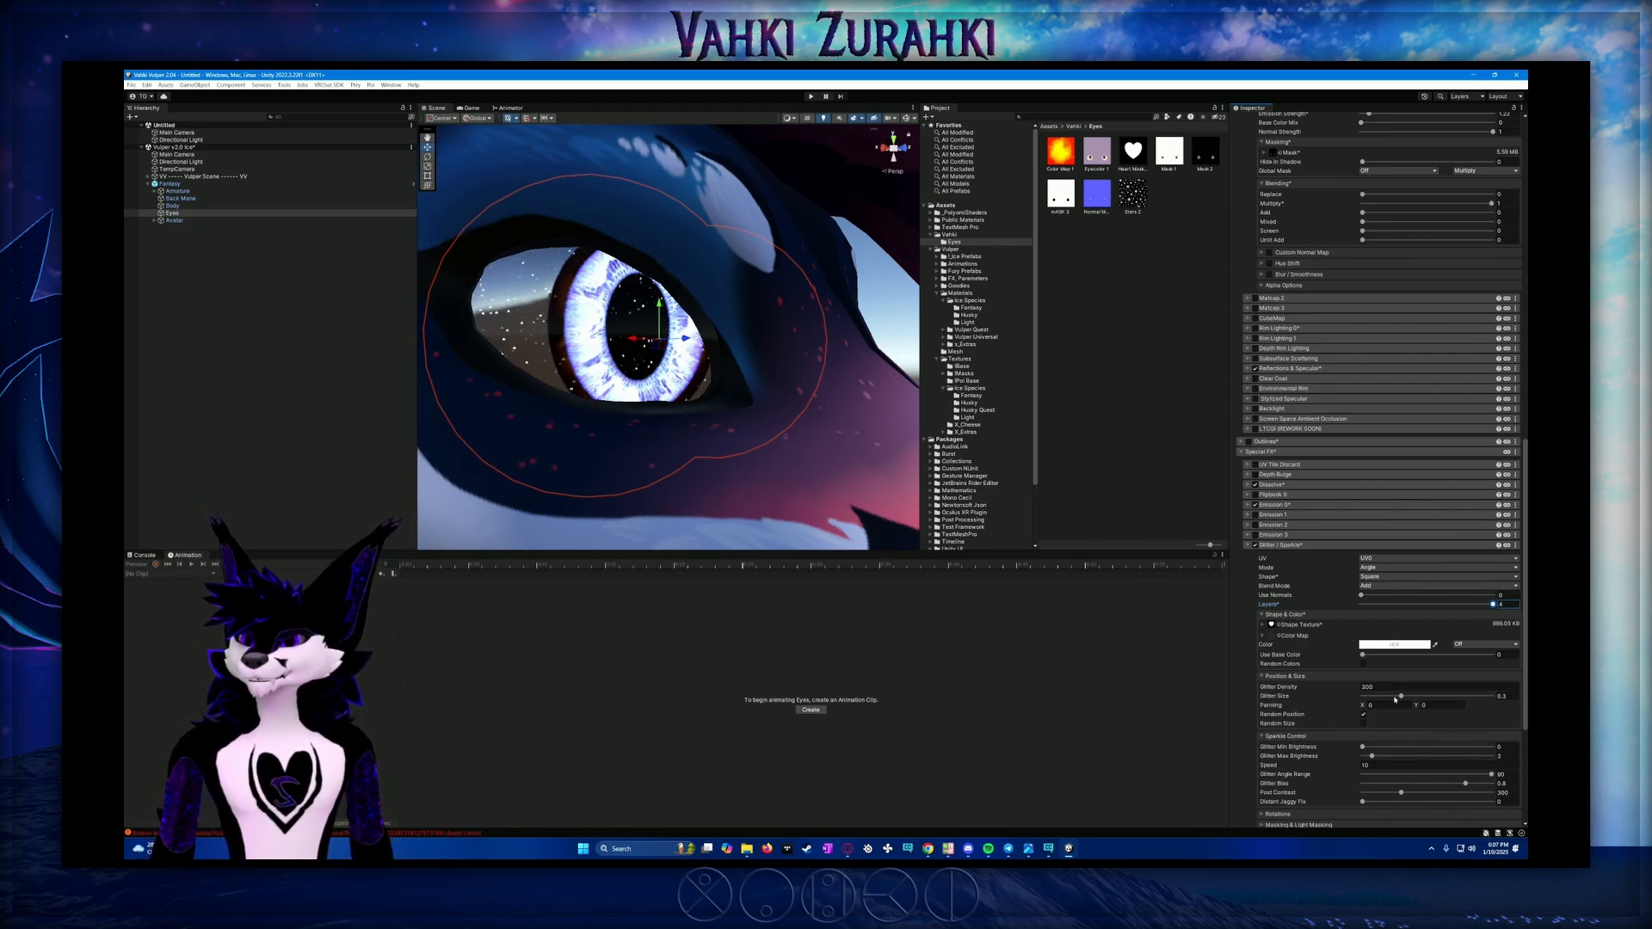
double_click(1065, 154)
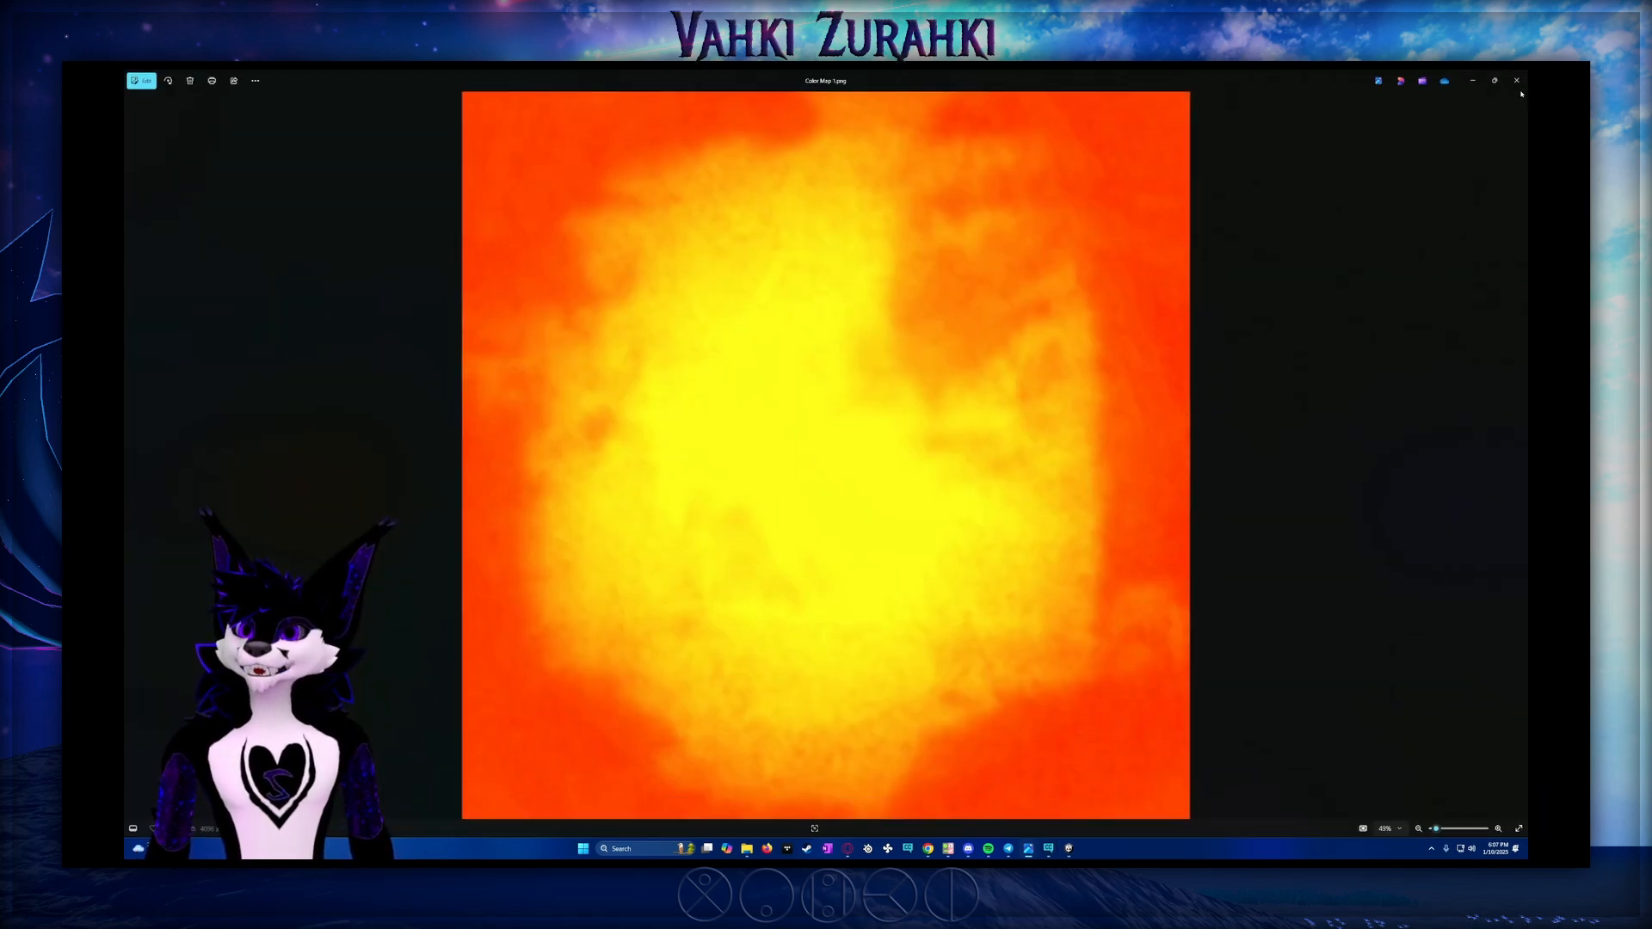
left_click(1516, 80)
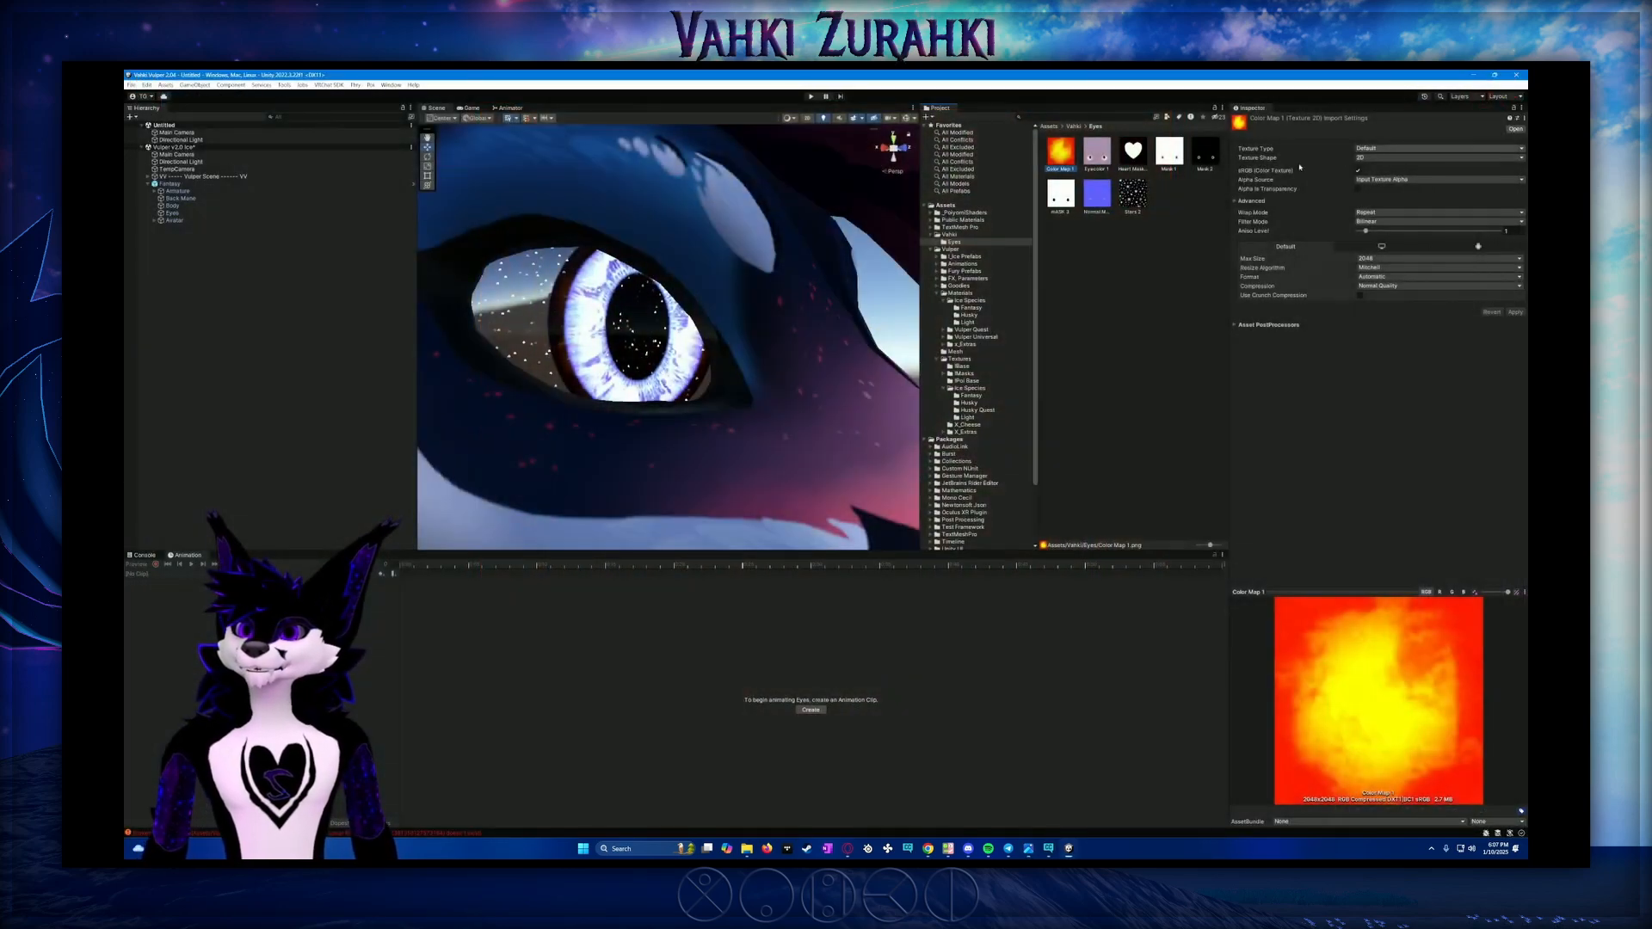
left_click(621, 241)
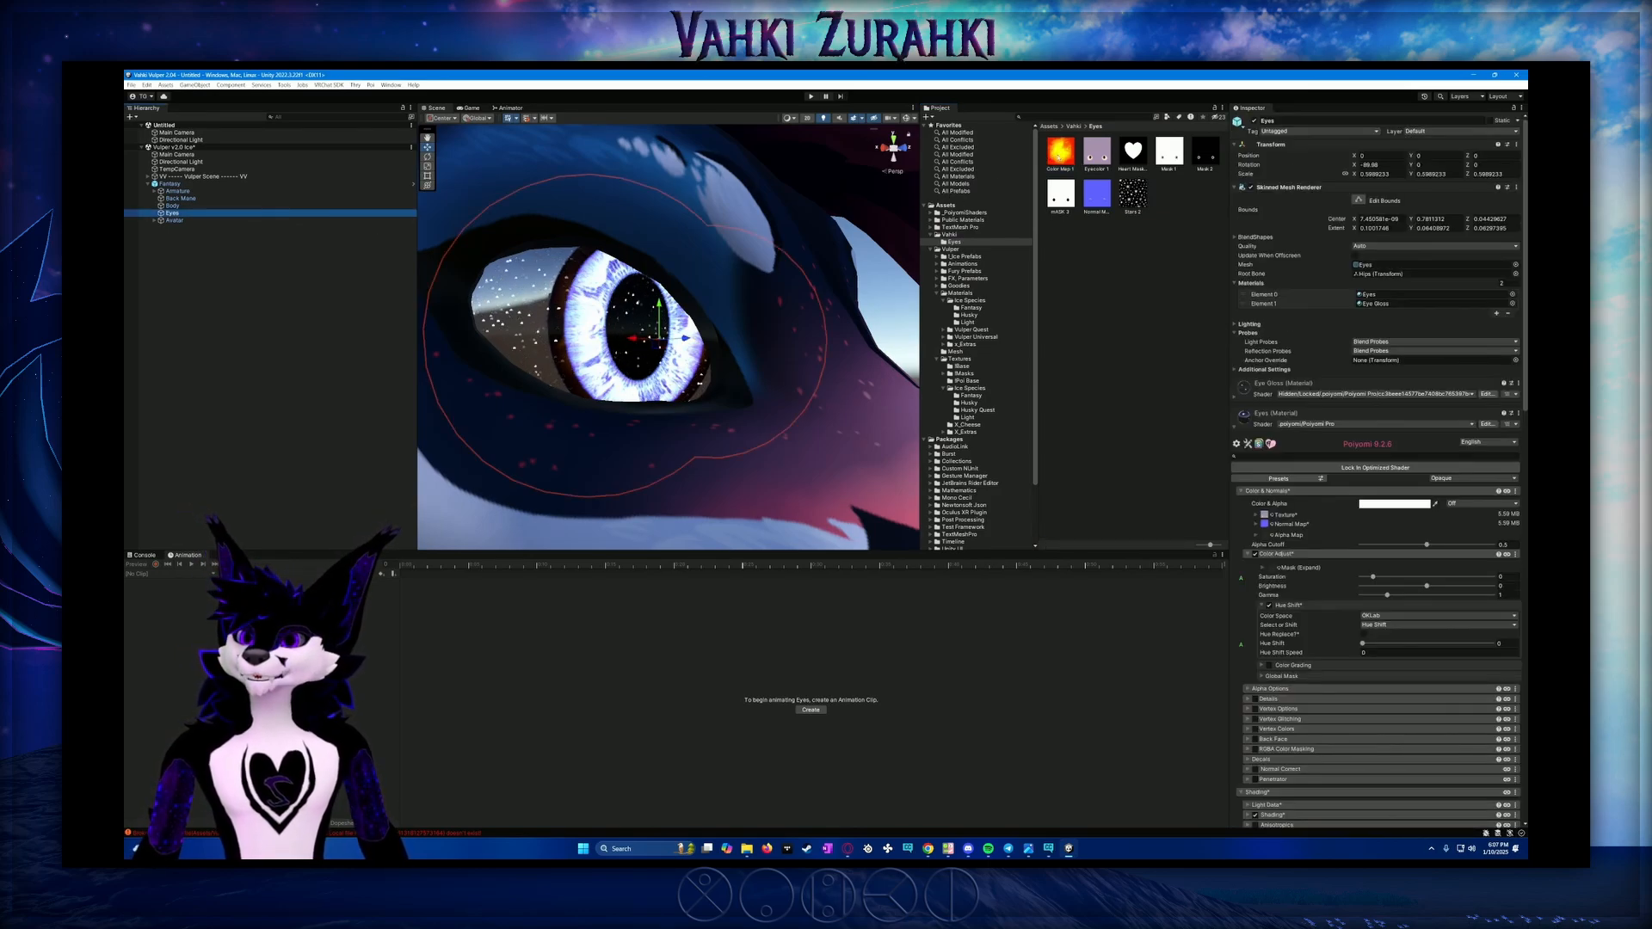
scroll(1286, 502, "down", 5)
scroll(1270, 472, "down", 10)
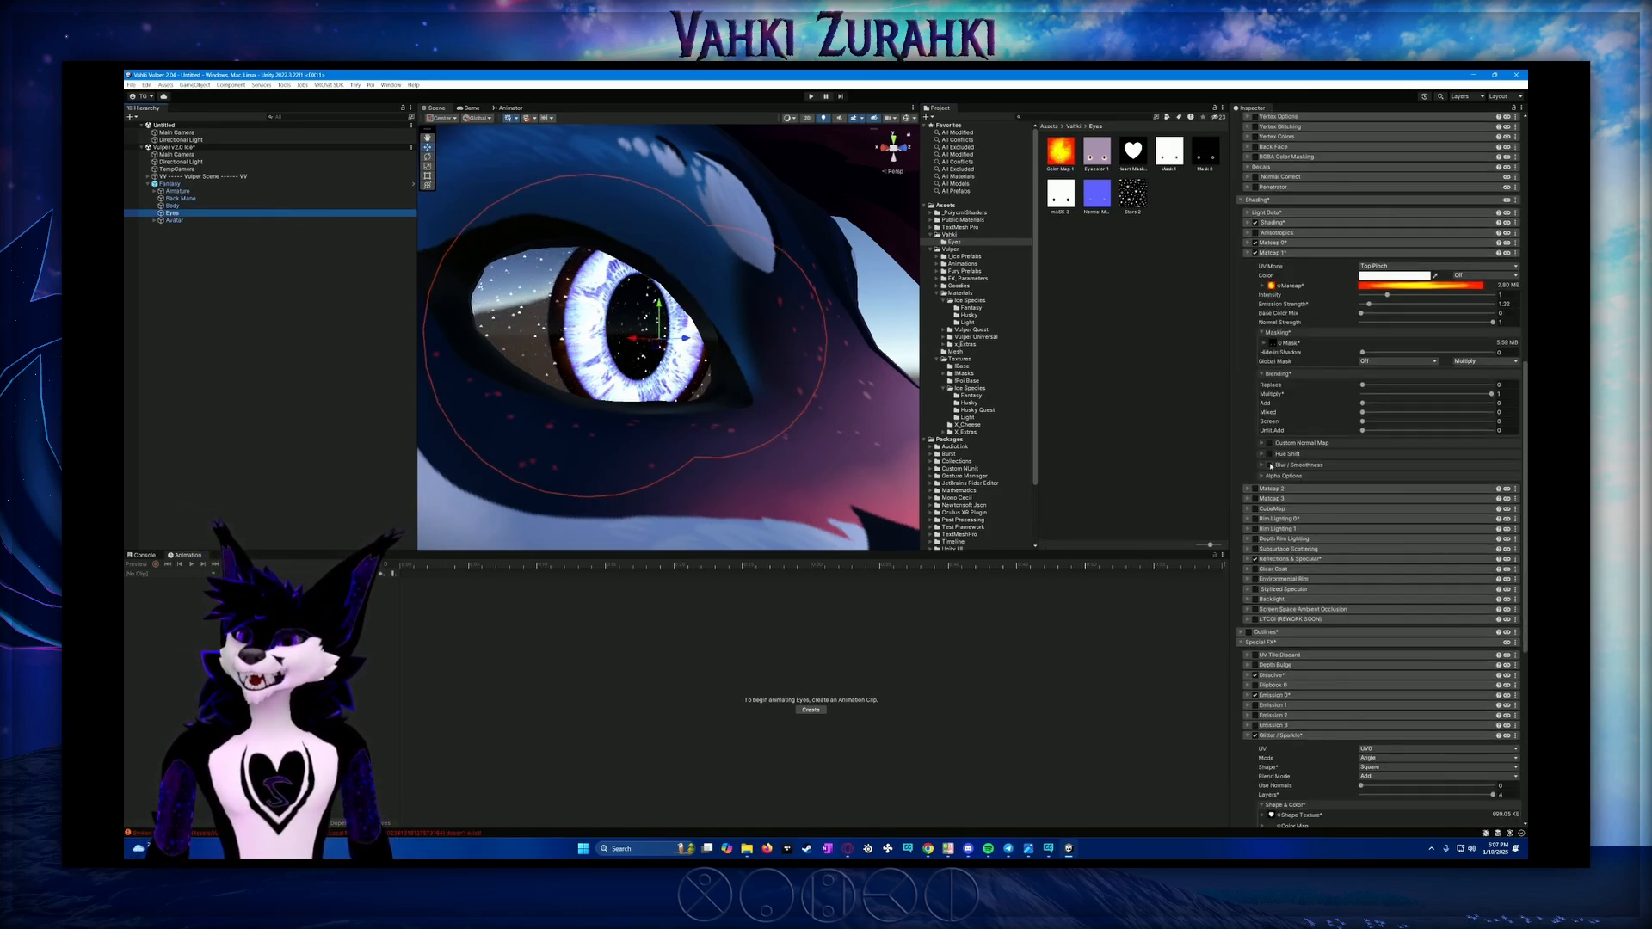
left_click_drag(1060, 155, 1271, 532)
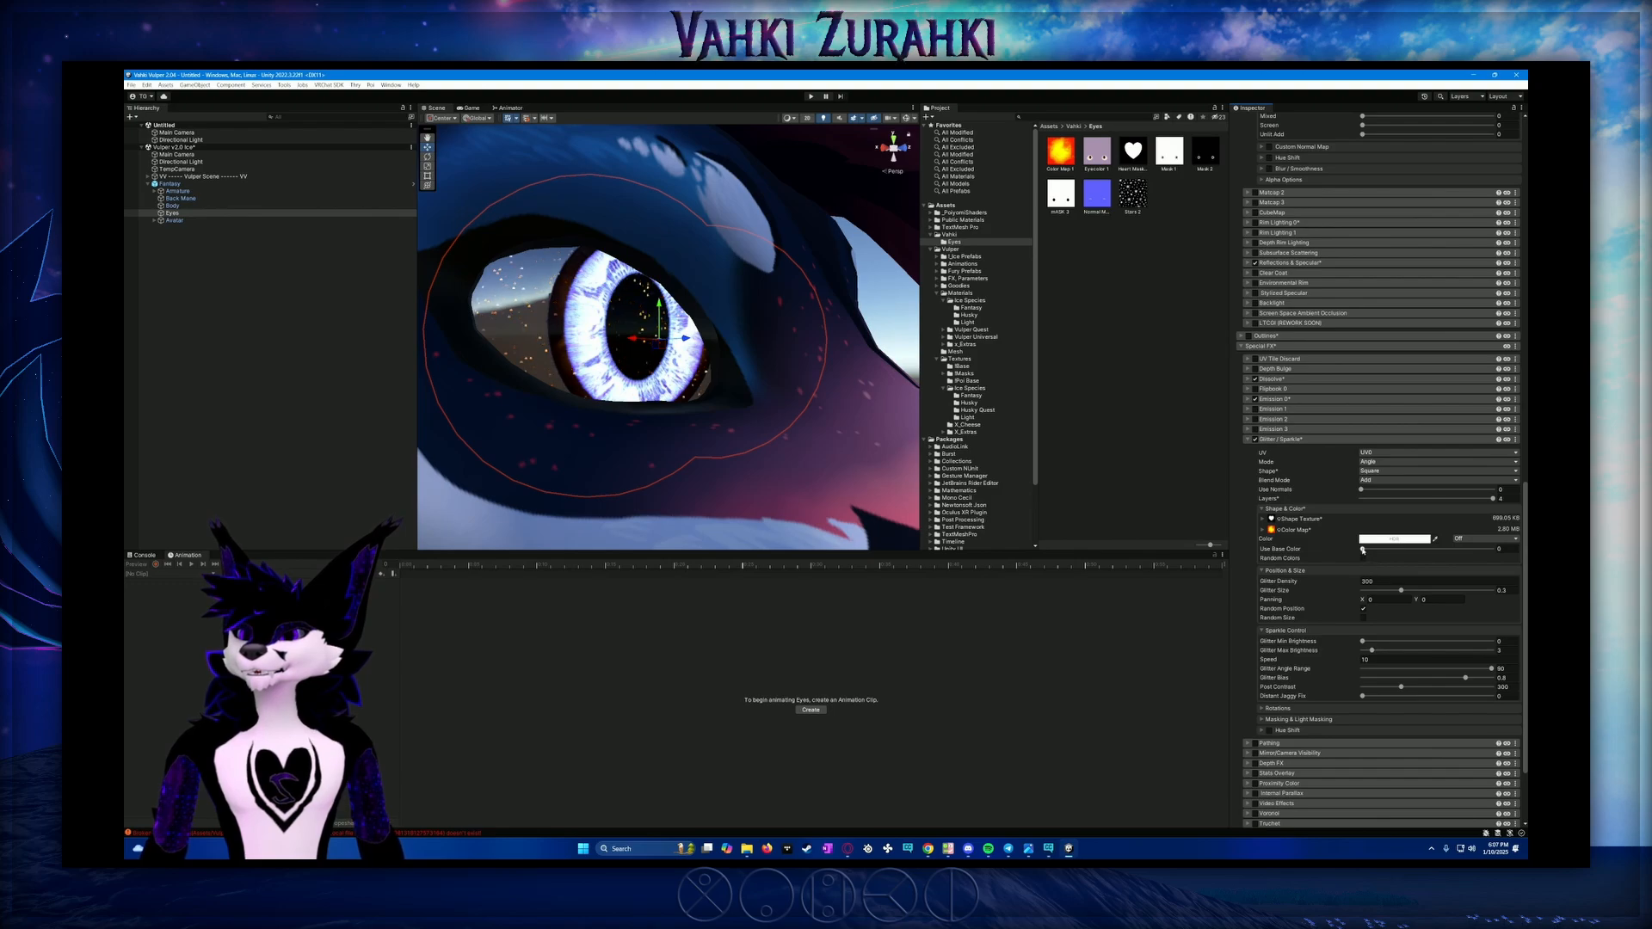
Raise the glitter's Use Base Color to 1 and enable Random Colors
left_click_drag(1363, 550, 1399, 549)
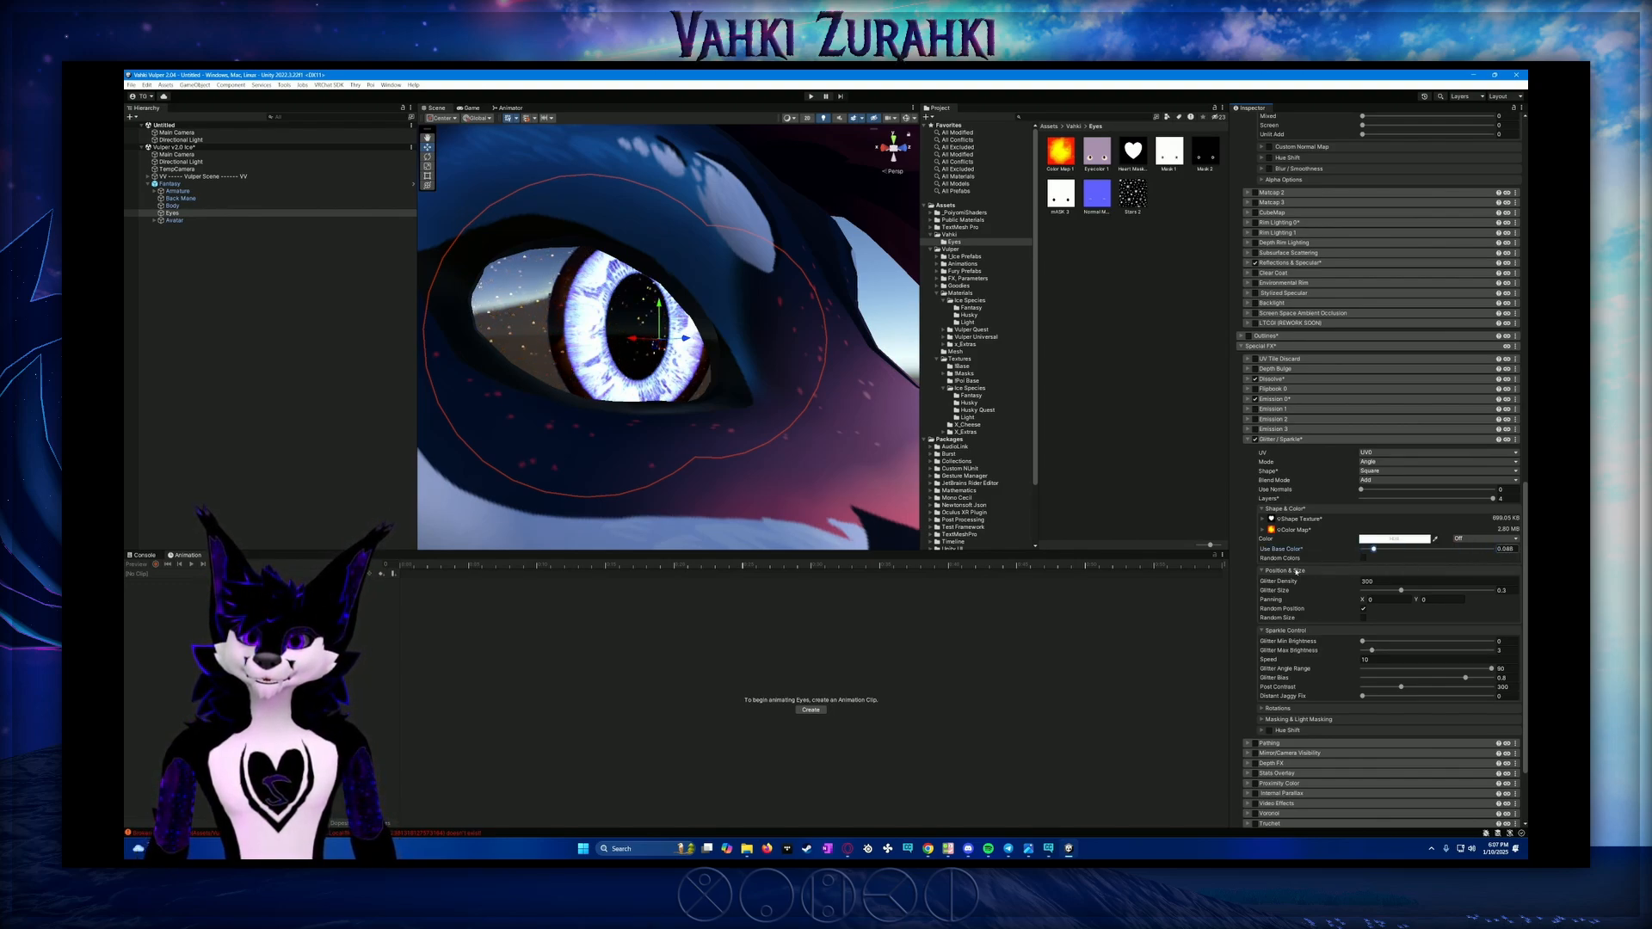
left_click_drag(1425, 563, 1480, 562)
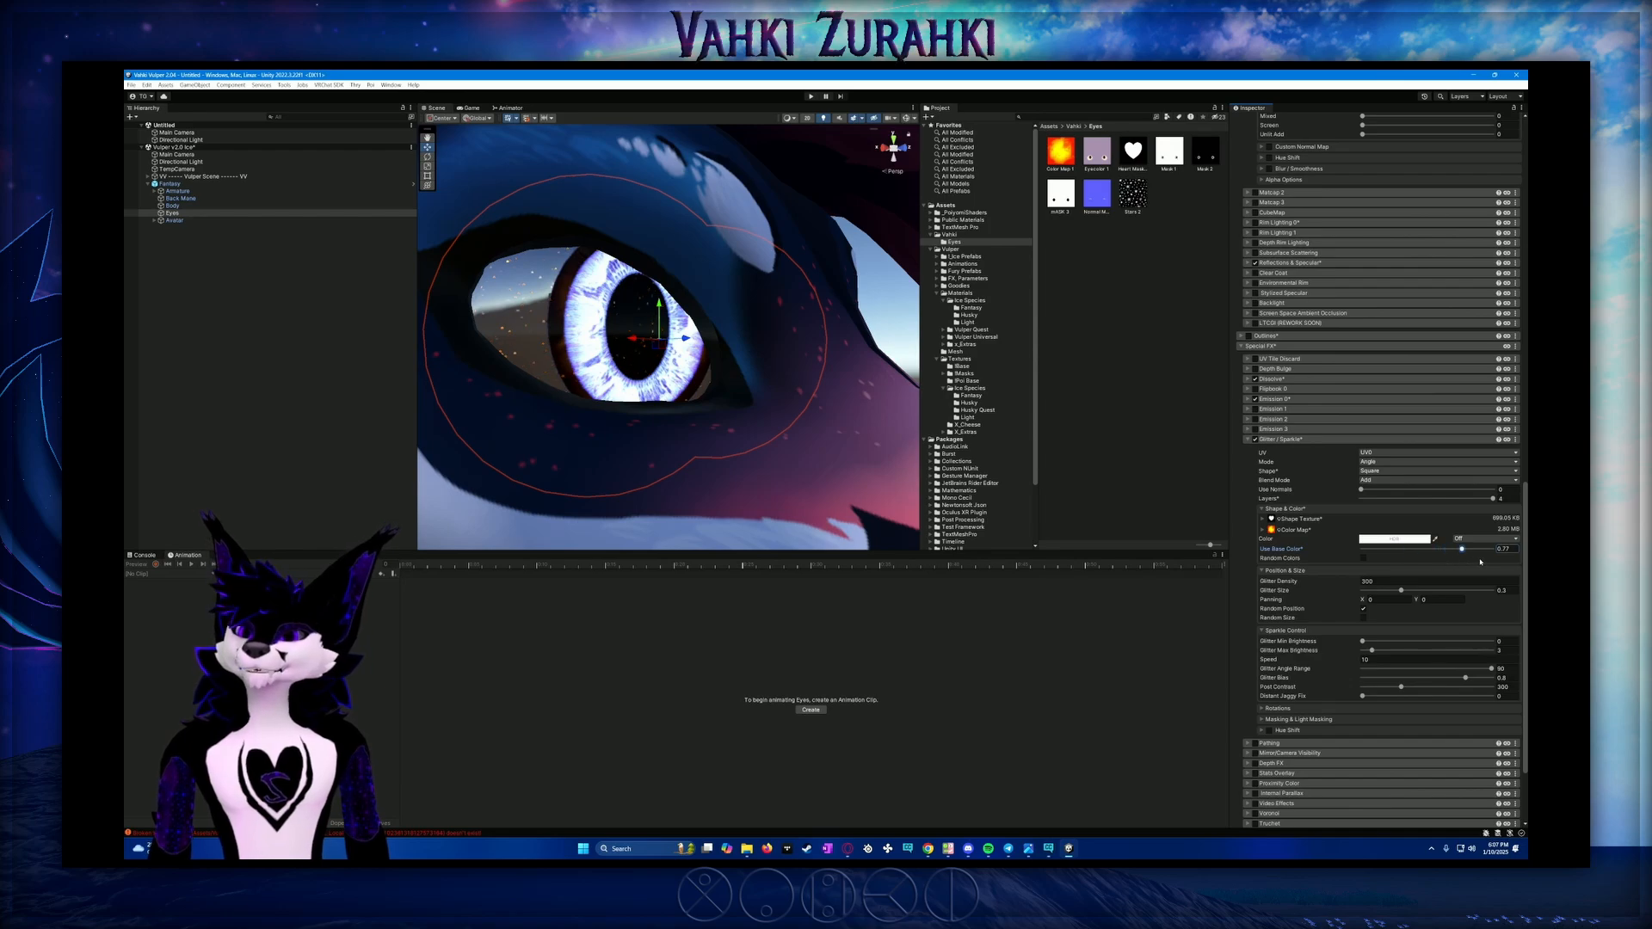
left_click(1362, 559)
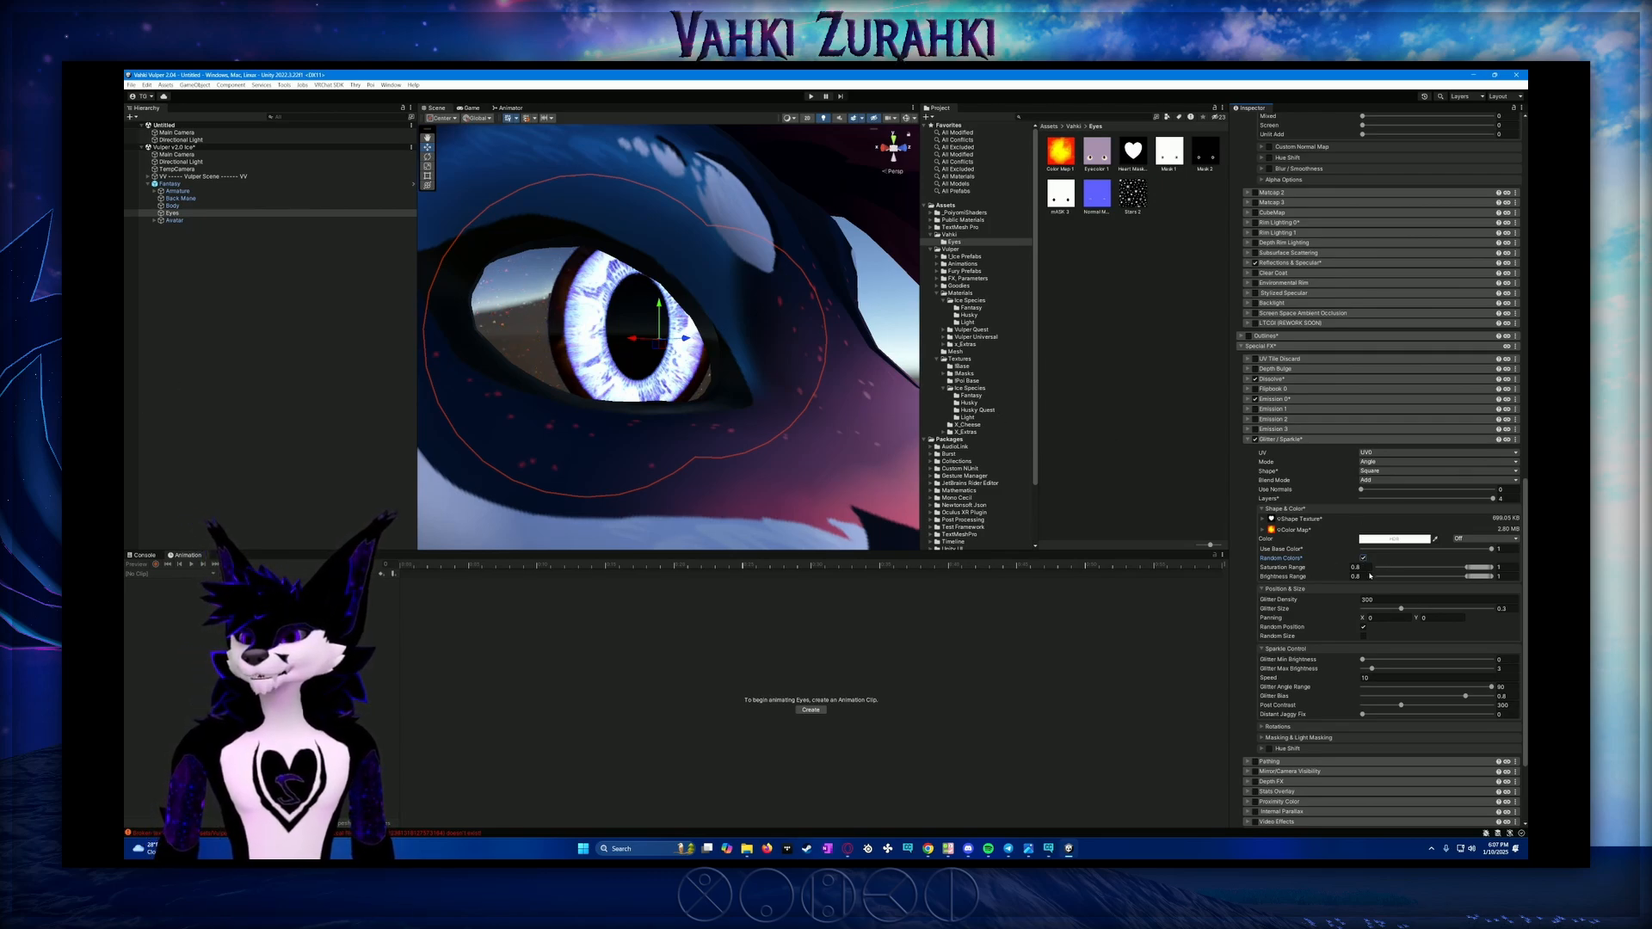
Try a Glitter Density of 3000 and inspect the eye from near and far
left_click(1389, 590)
left_click(1300, 590)
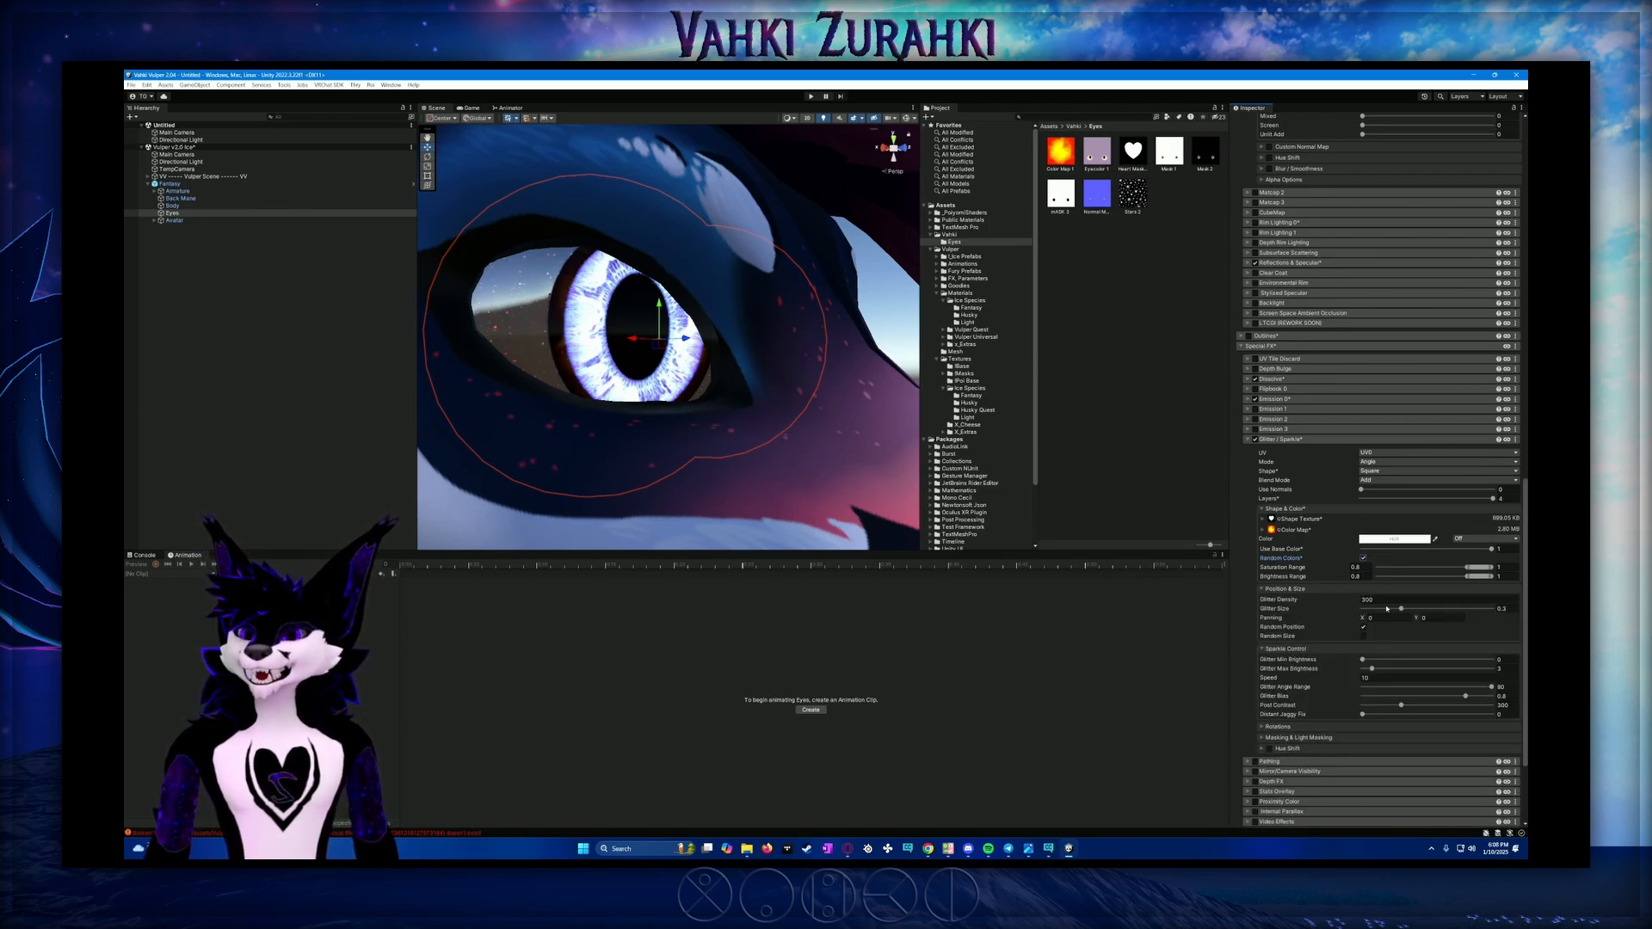
left_click(1401, 599)
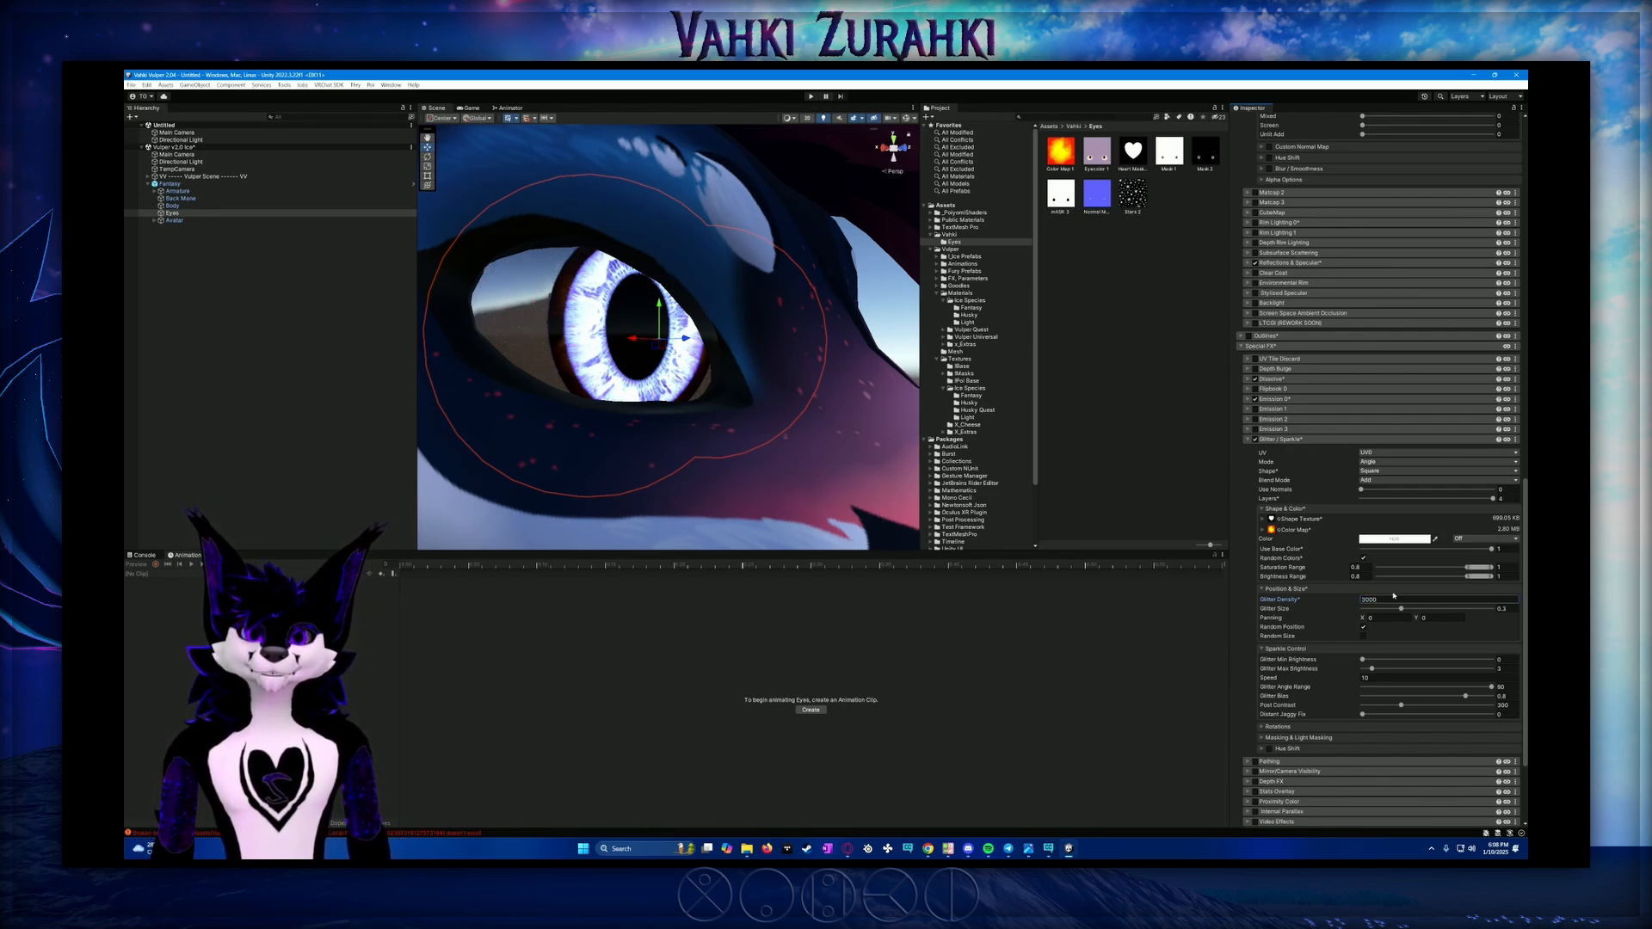
scroll(517, 285, "up", 4)
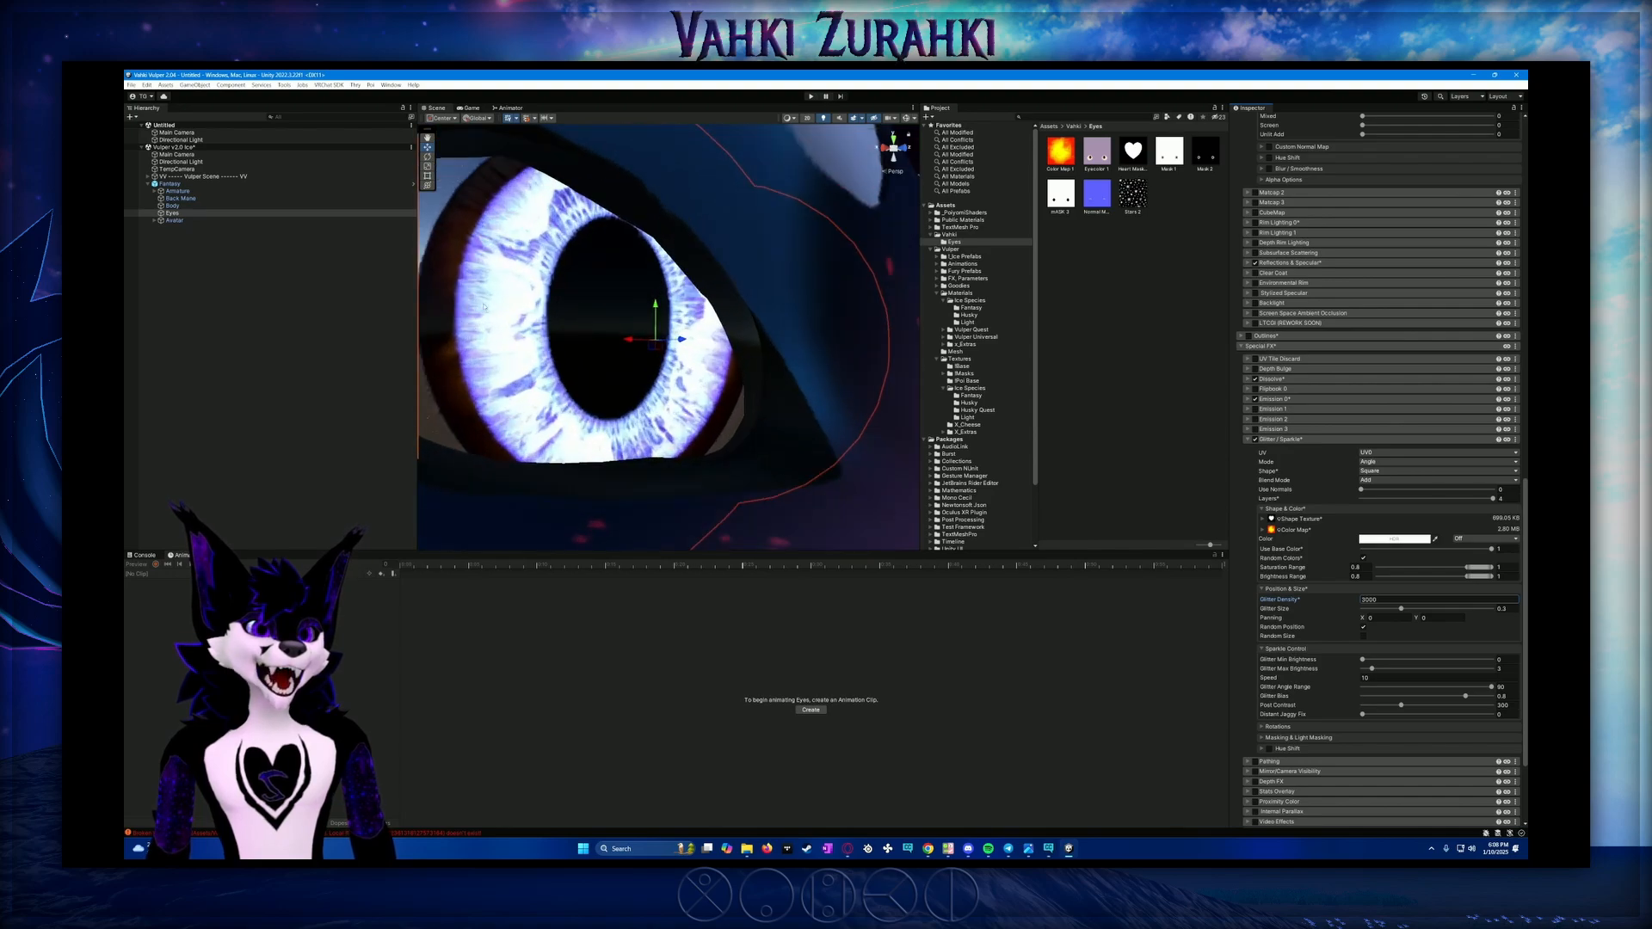
middle_click_drag(518, 285, 638, 343)
scroll(702, 358, "down", 3)
scroll(702, 358, "down", 4)
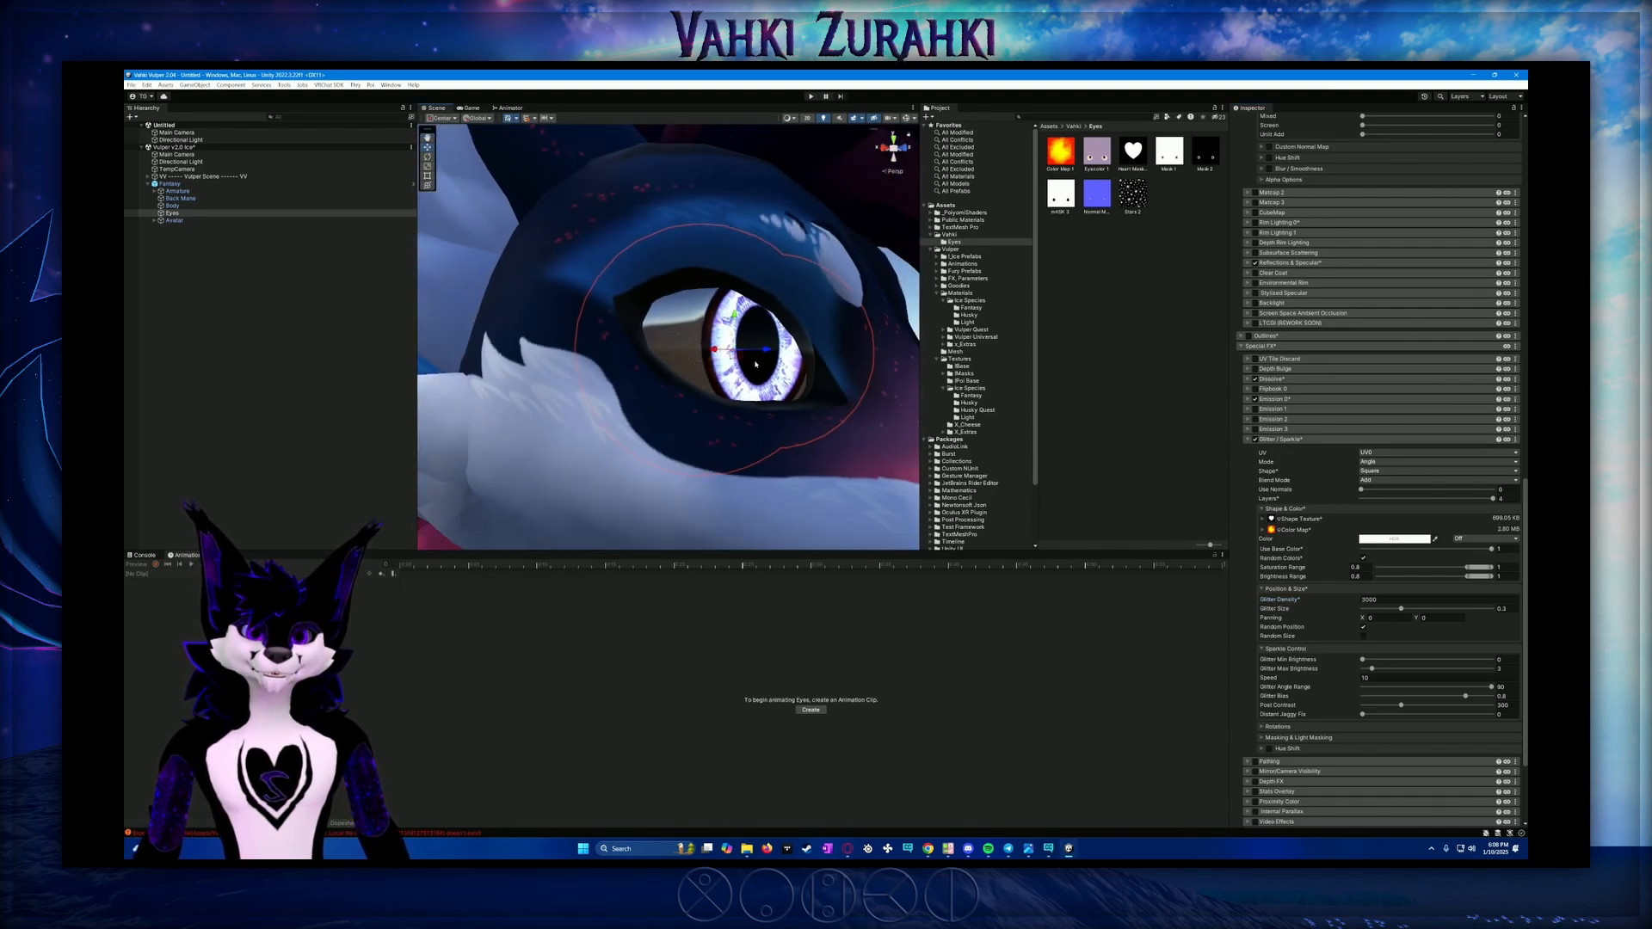
Try a Glitter Density of 30, check the eye from another angle, and raise the density to 100
left_click(1373, 601)
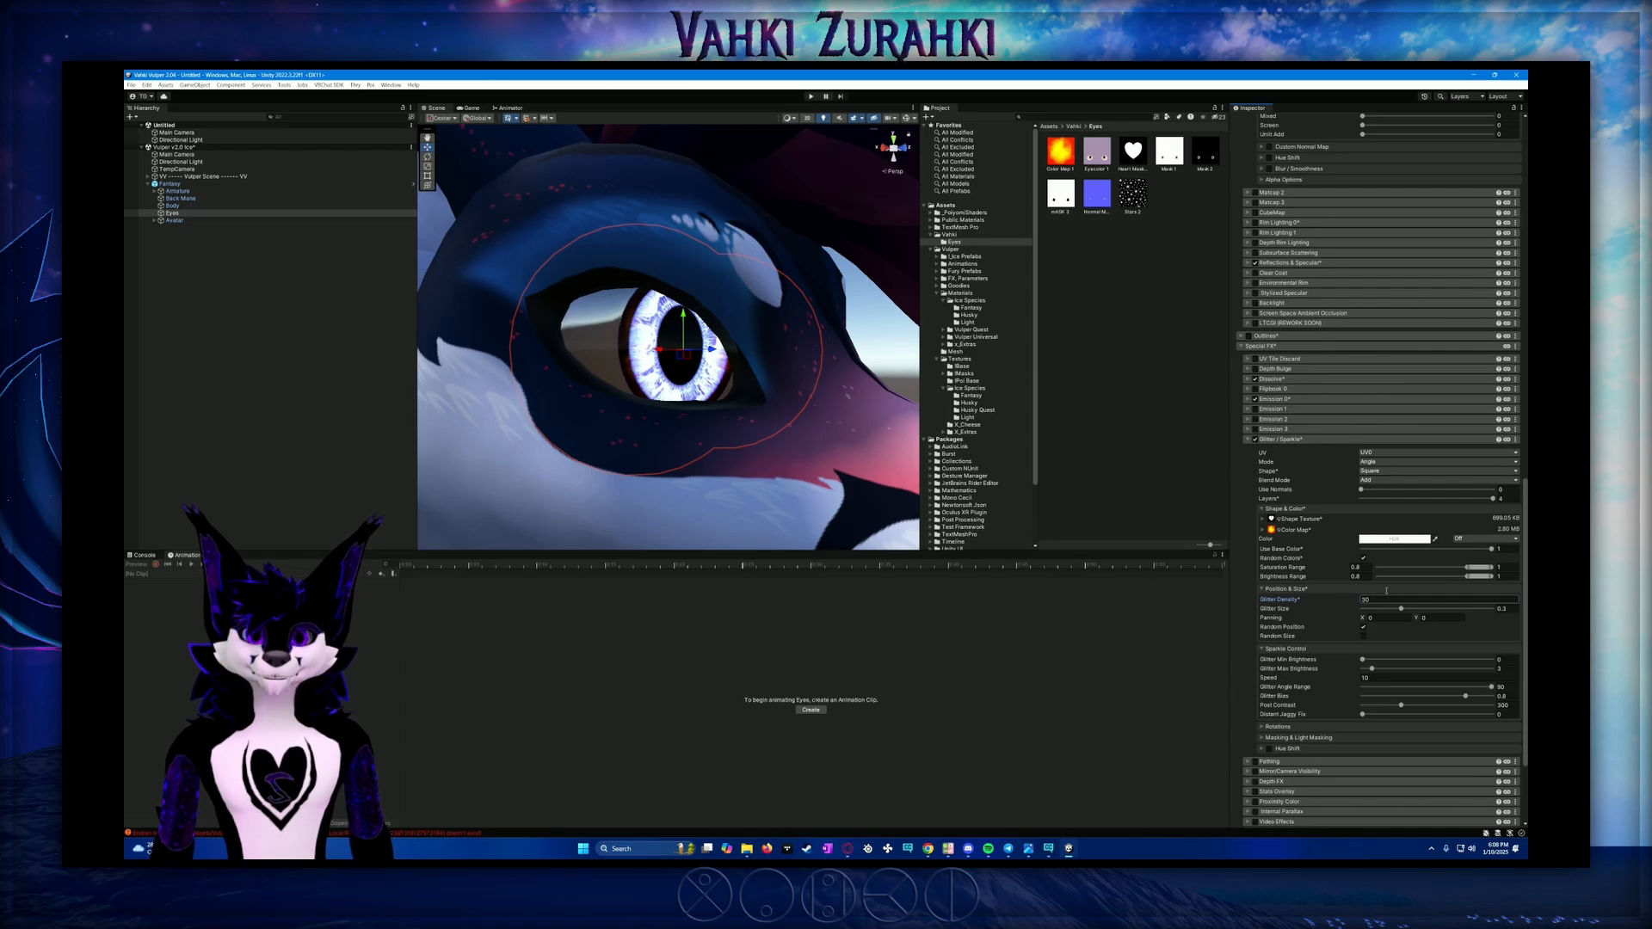
left_click_drag(879, 408, 795, 397, "alt")
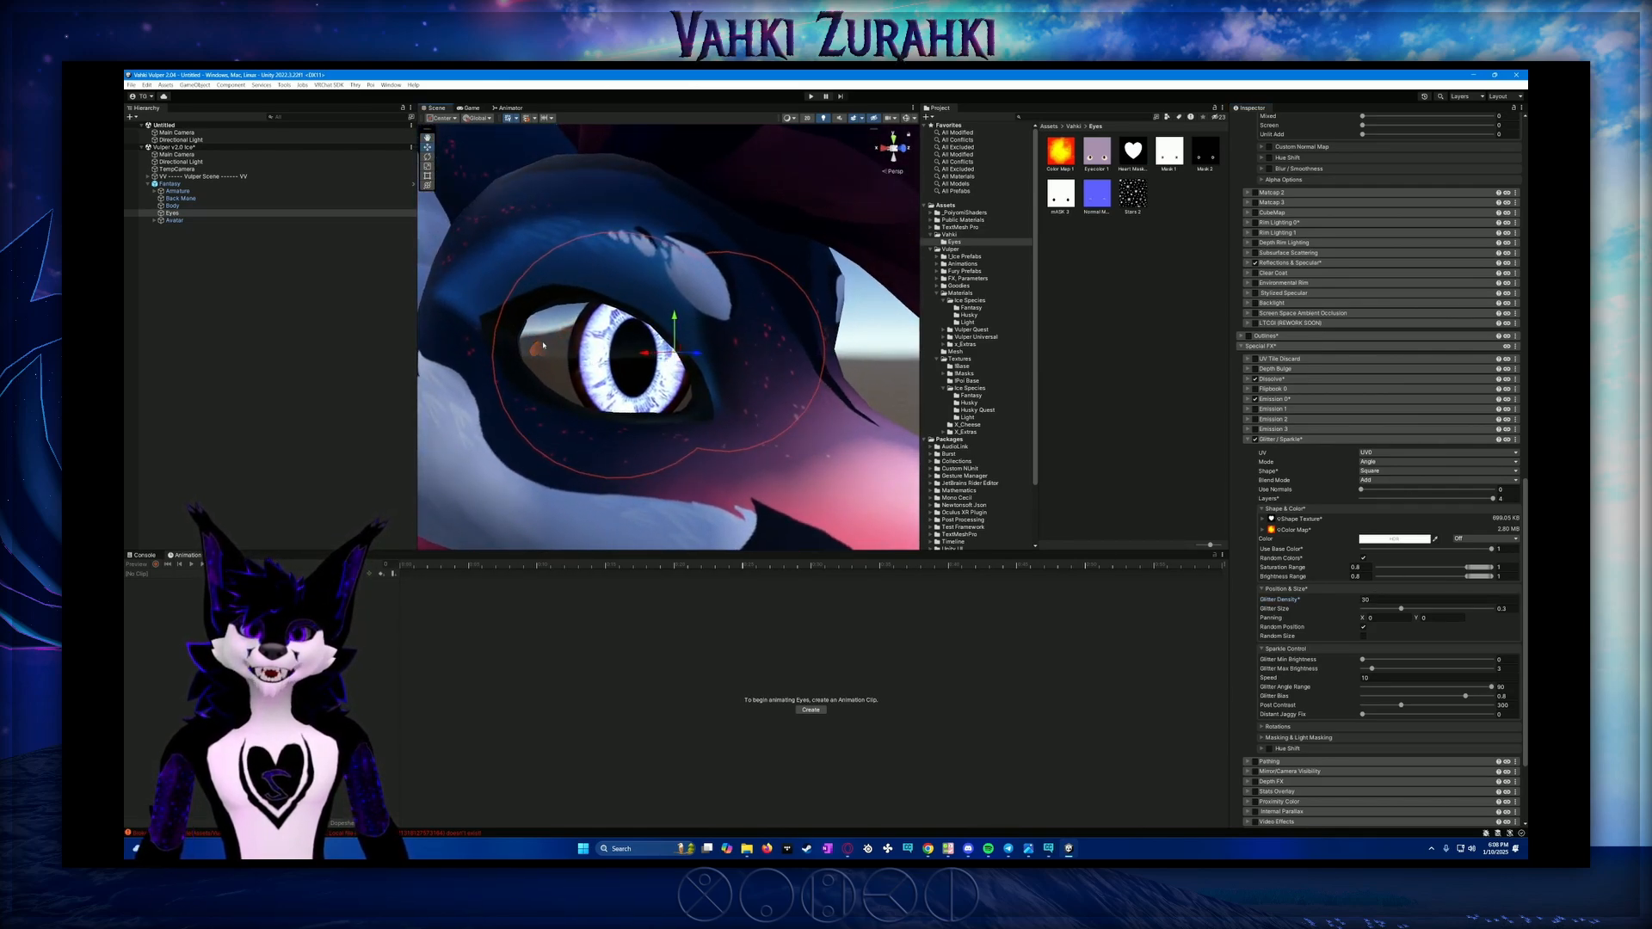
left_click(1376, 601)
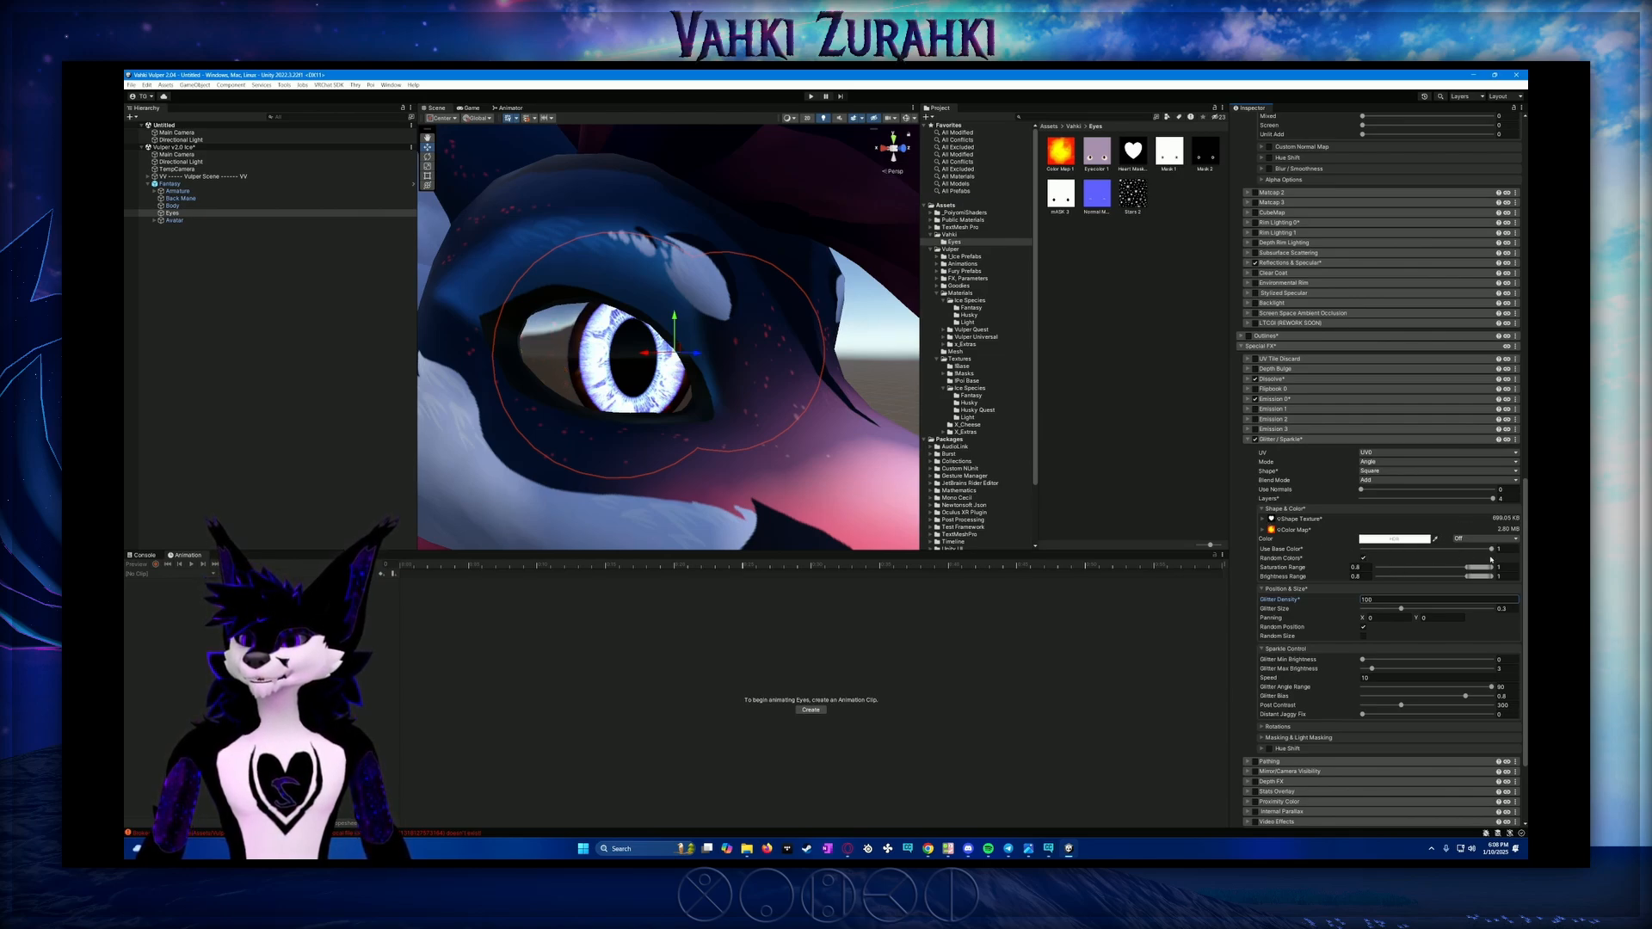
Reset the glitter's Use Base Color to 0 and examine the heart-shaped glitter up close
left_click_drag(1491, 549, 1481, 552)
left_click_drag(1346, 552, 1280, 553)
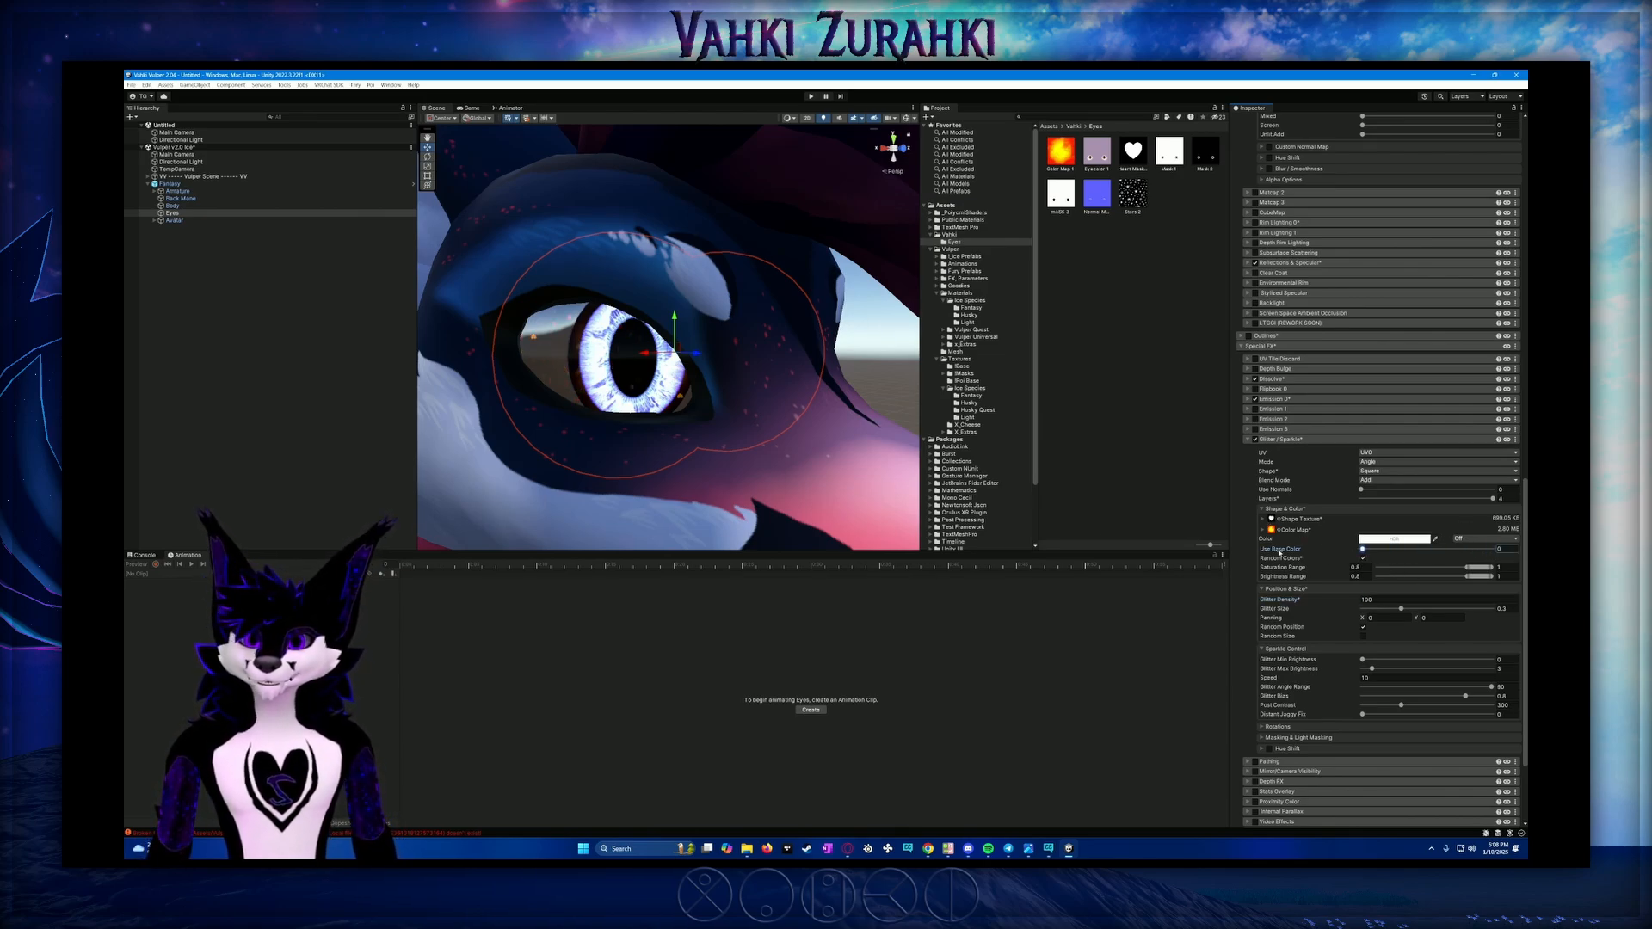
left_click_drag(763, 472, 705, 424, "alt")
scroll(650, 356, "up", 5)
scroll(649, 354, "up", 2)
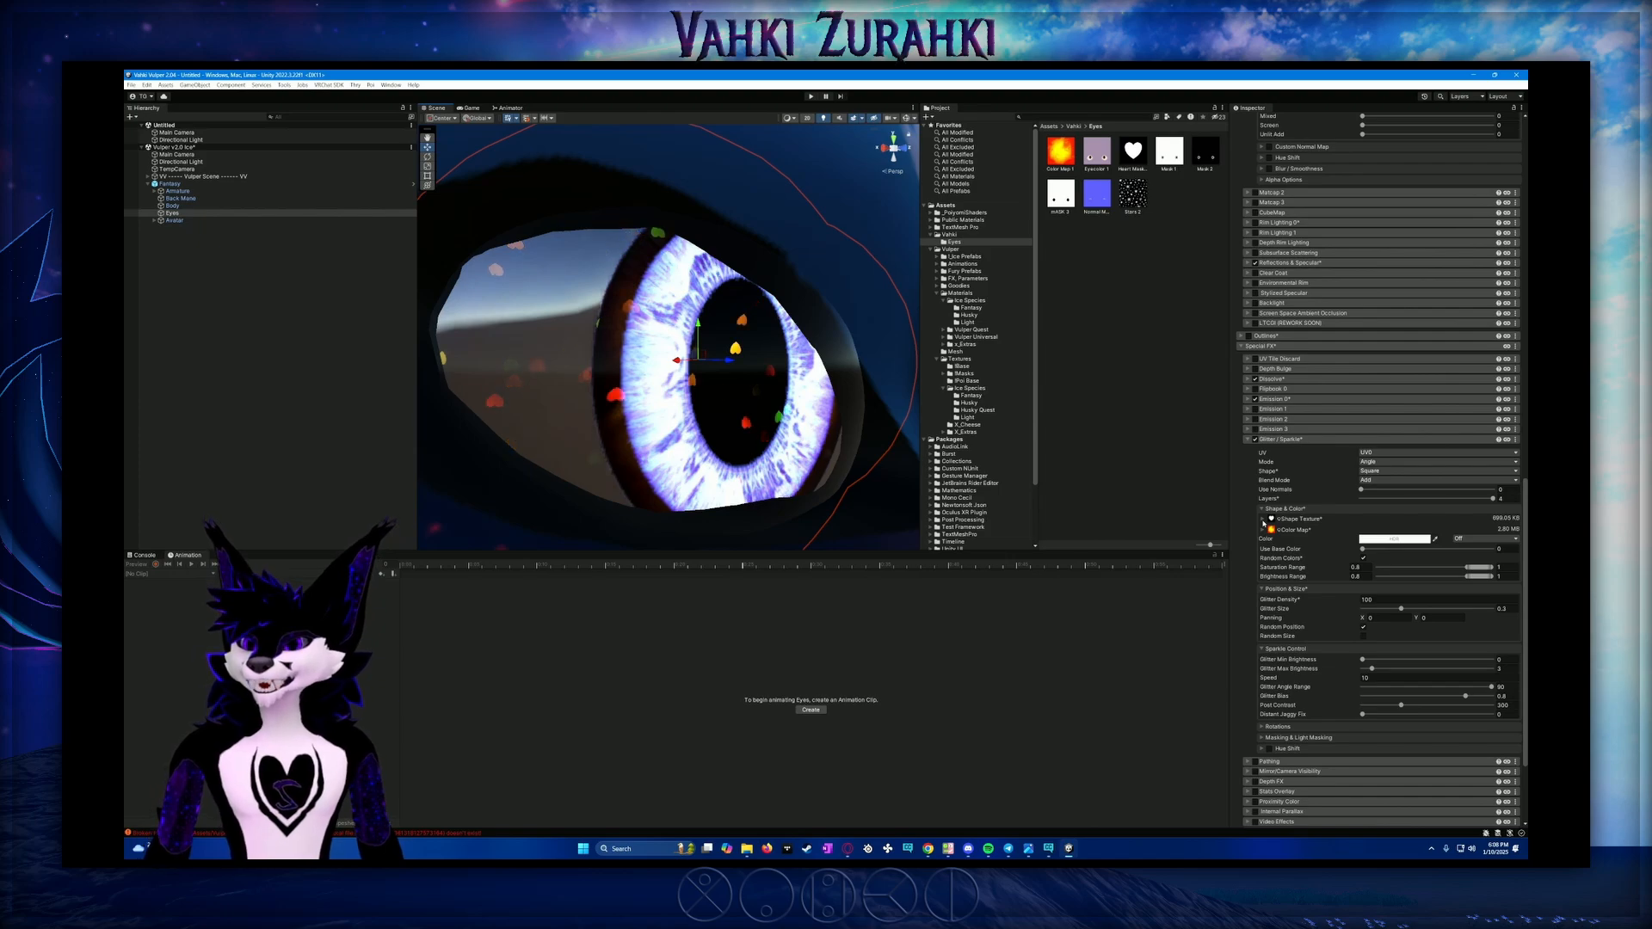
Review the glitter's Shape Texture, Sparkle Control, Rotations, and Masking & Light Masking options
left_click(1262, 519)
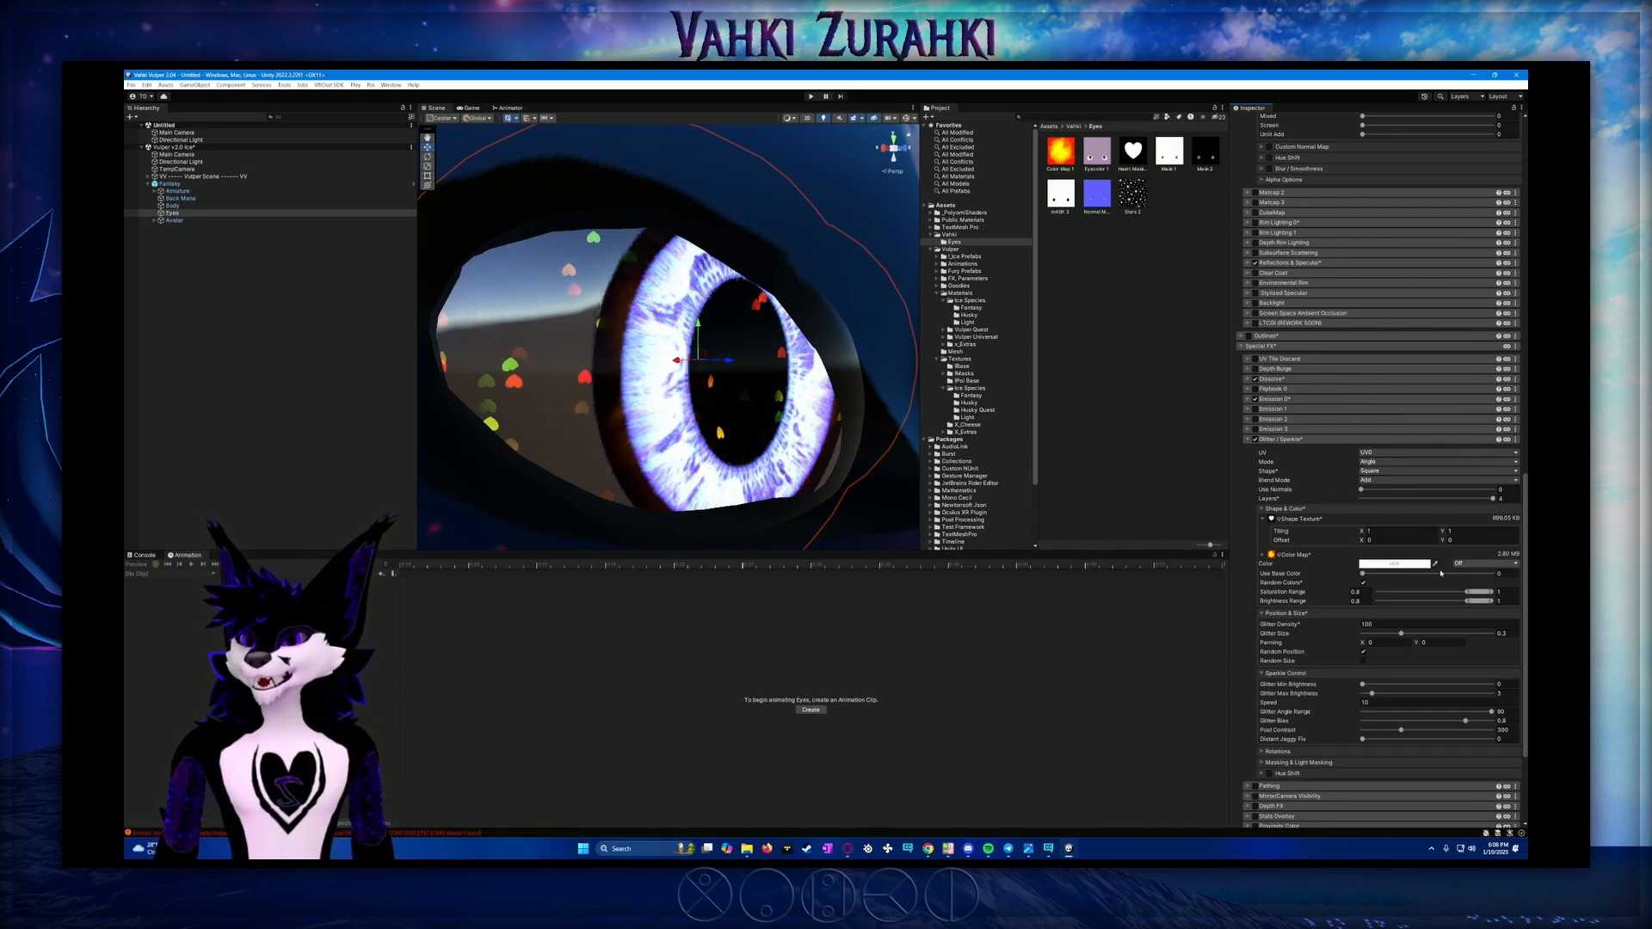
left_click(1262, 519)
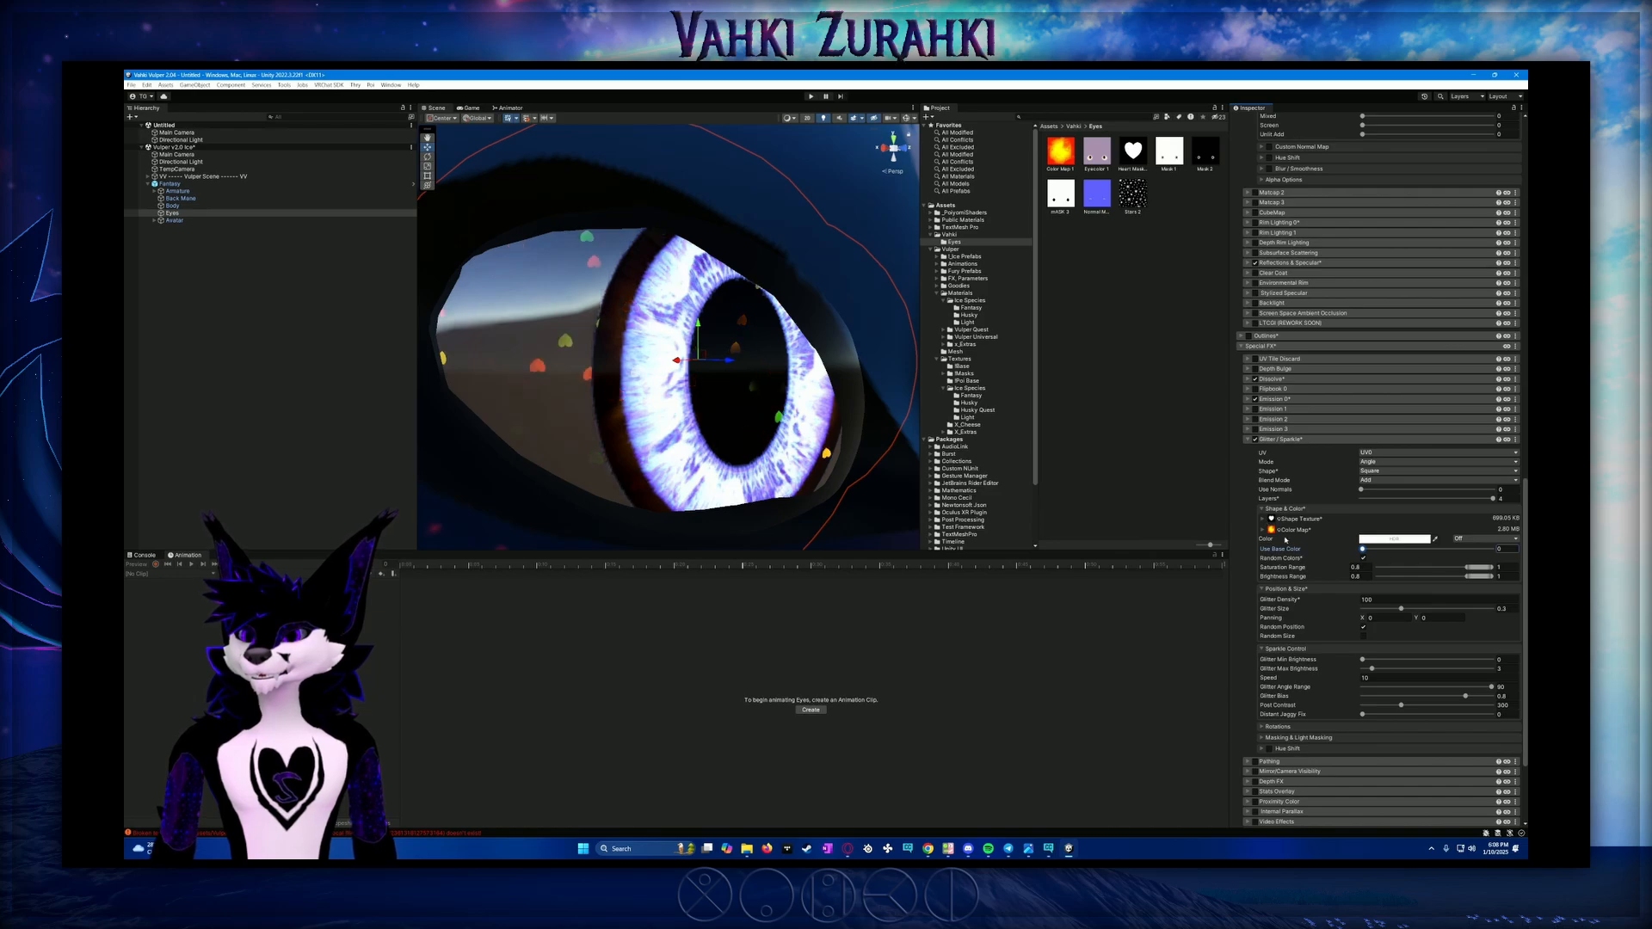
scroll(1298, 578, "down", 1)
scroll(1298, 578, "down", 1)
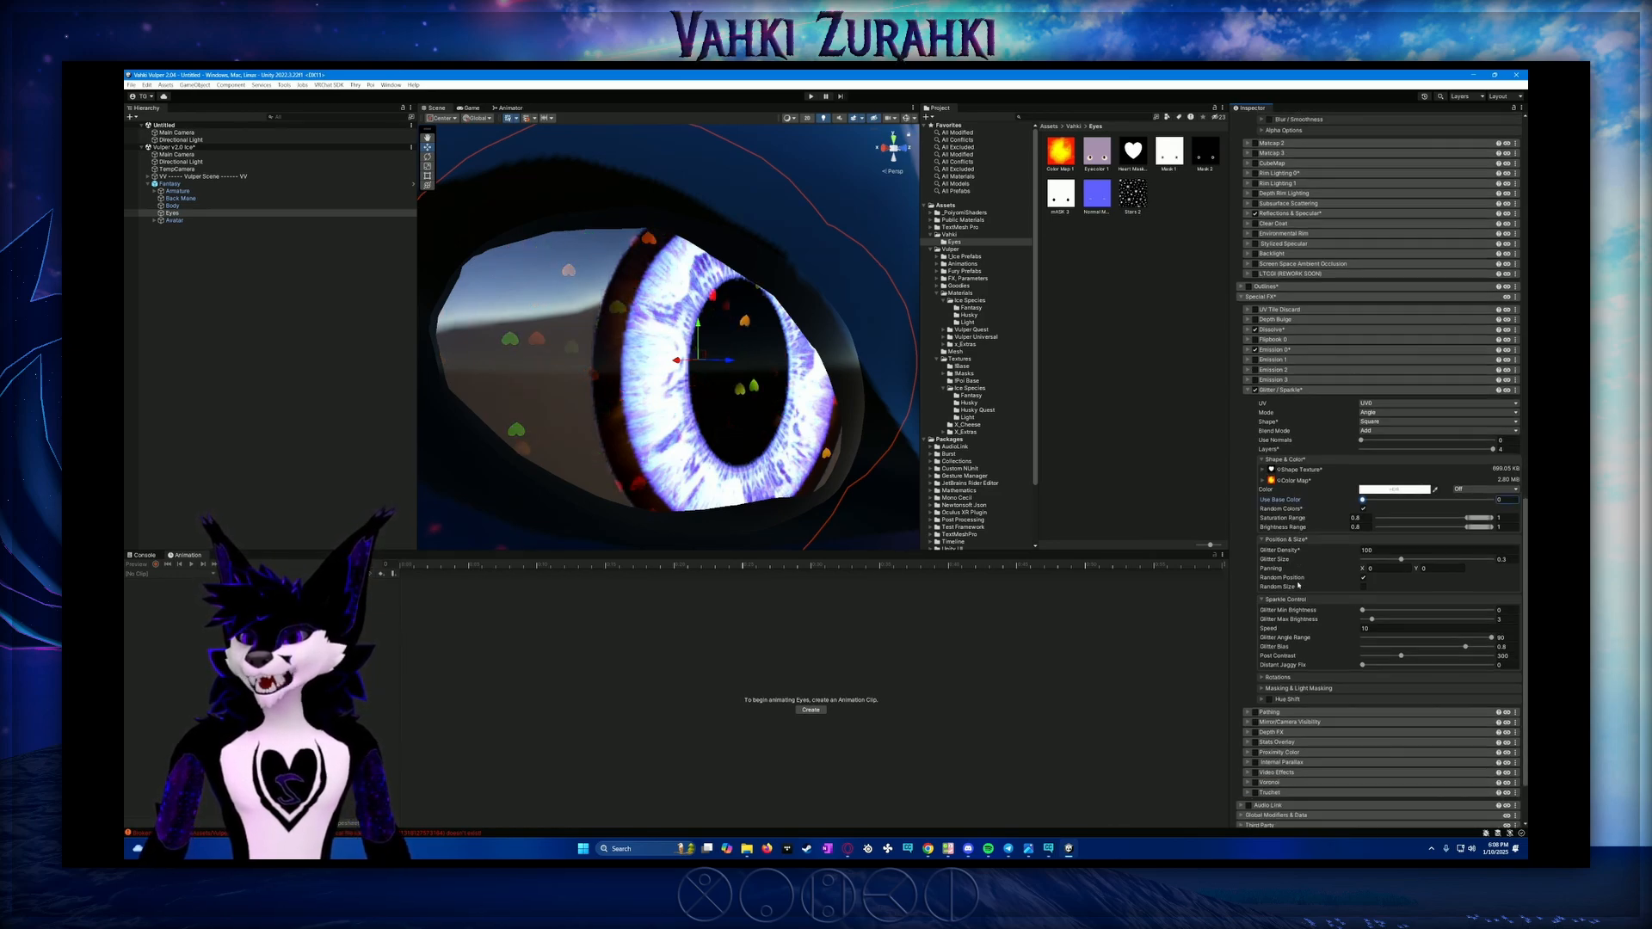
scroll(1314, 585, "down", 1)
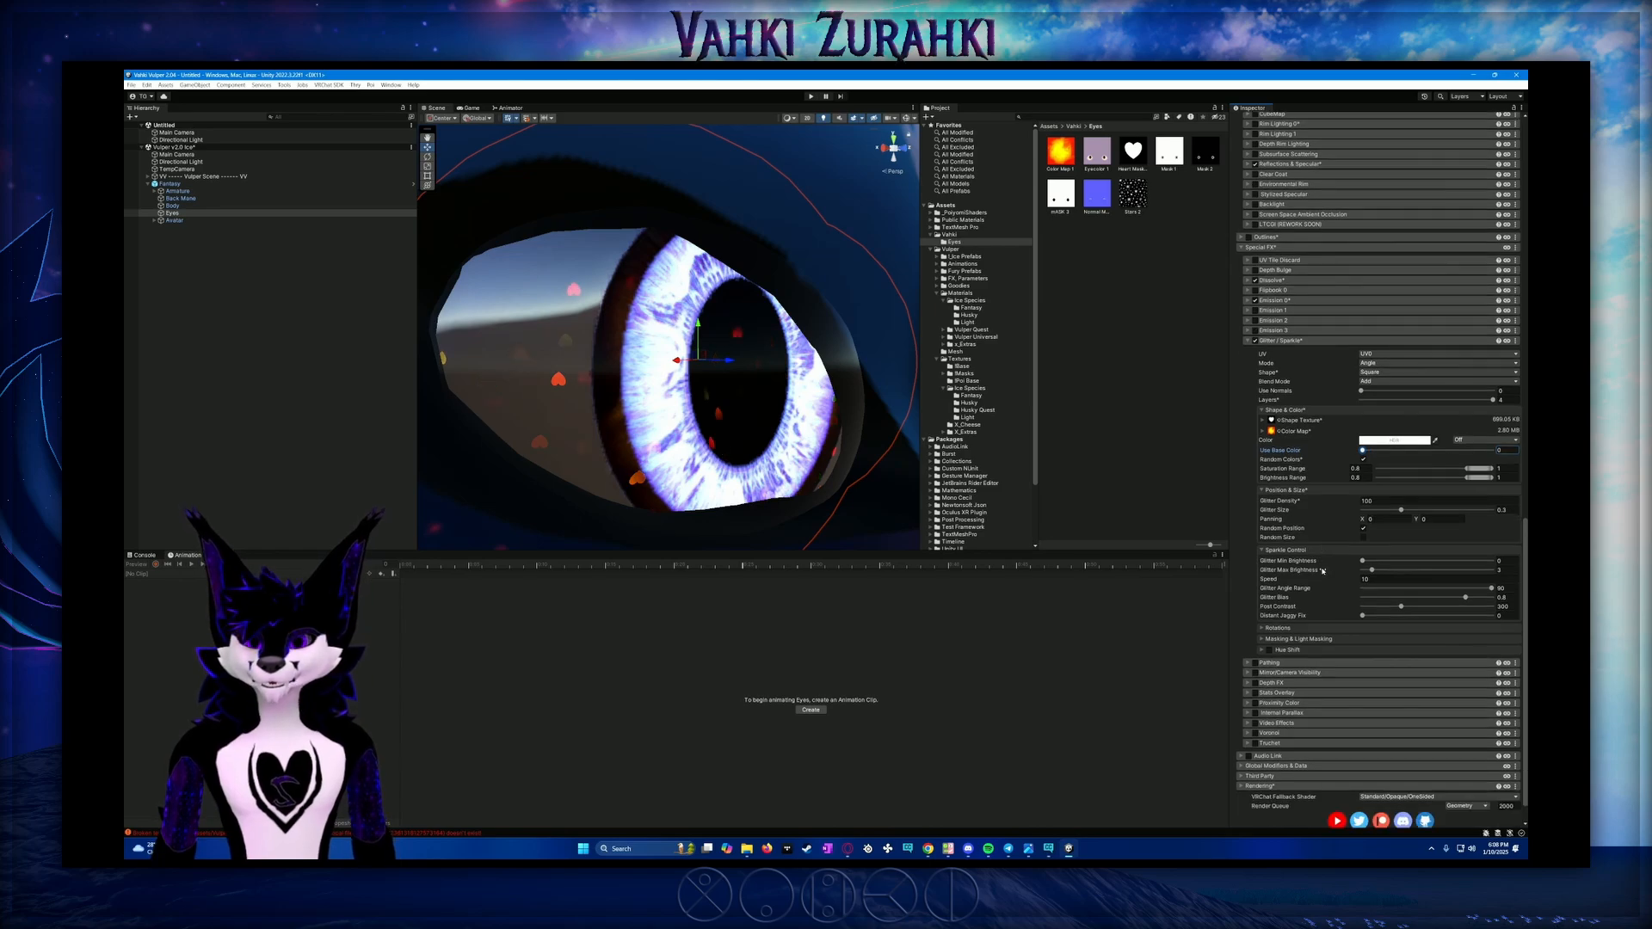
scroll(1323, 571, "down", 1)
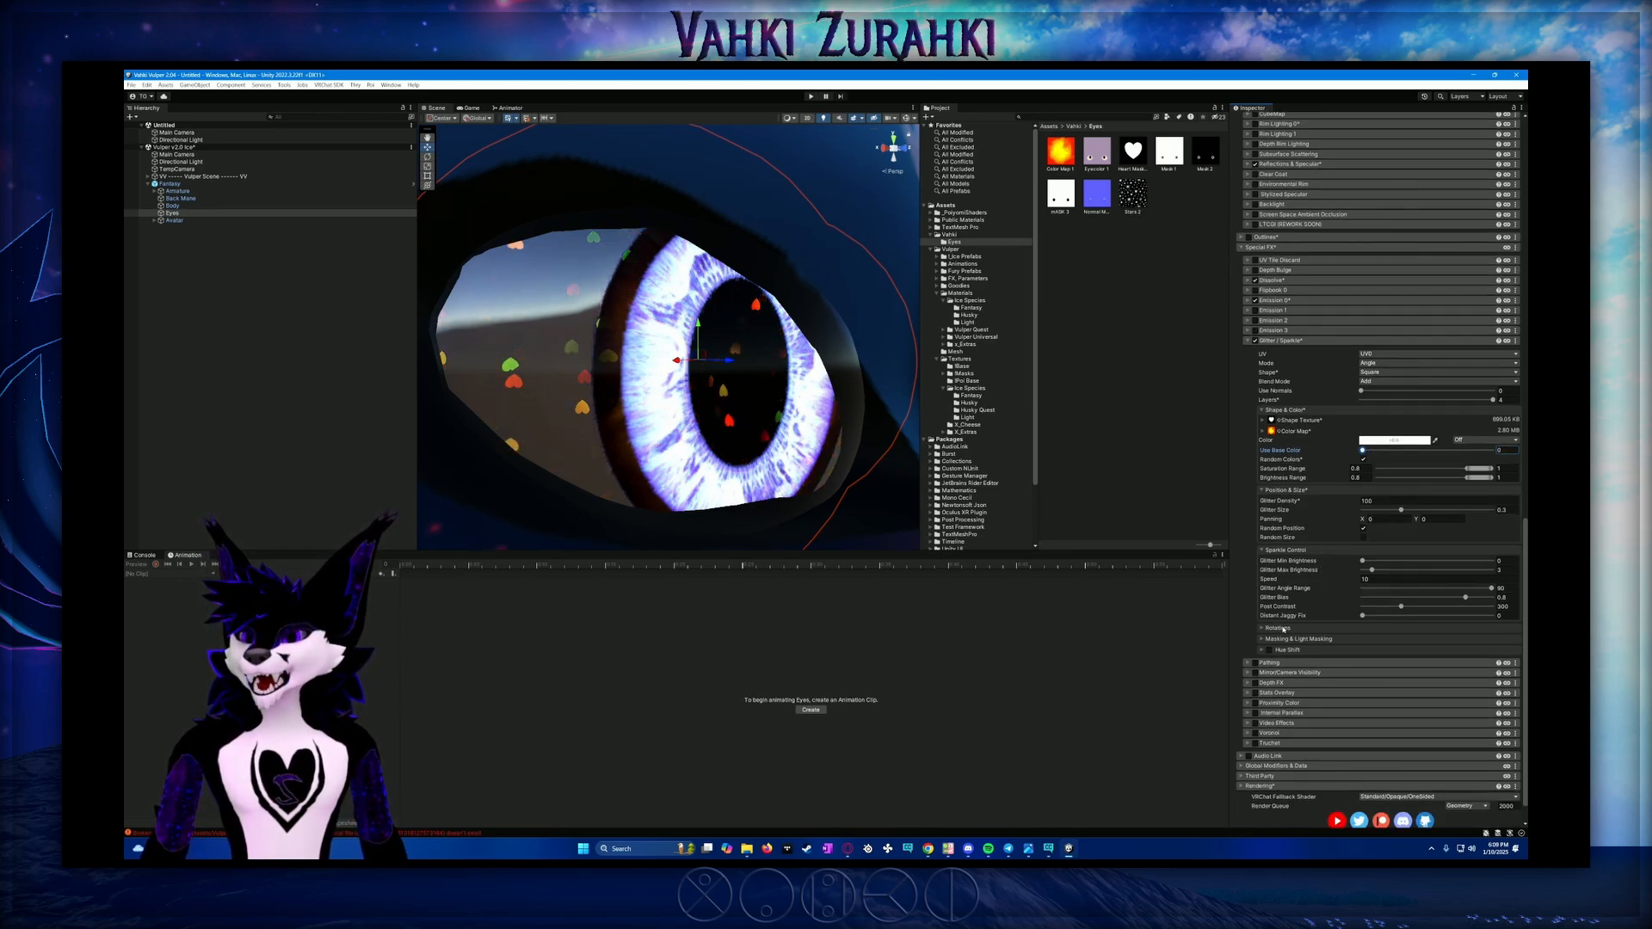
left_click(1376, 627)
scroll(1388, 614, "down", 1)
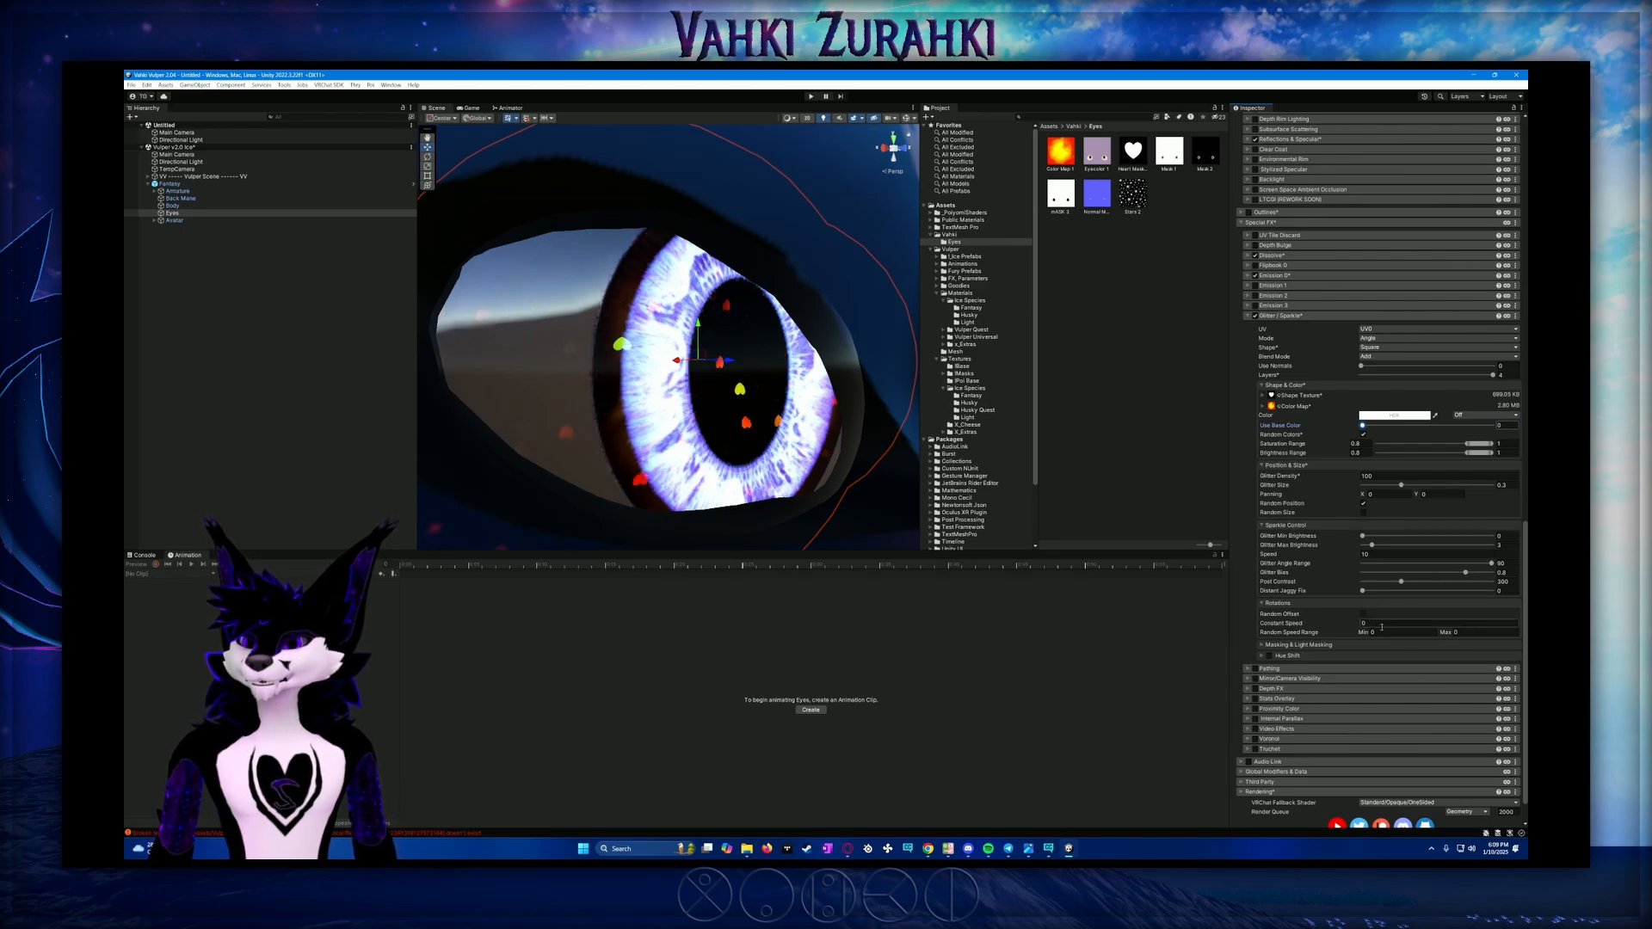
left_click(1293, 648)
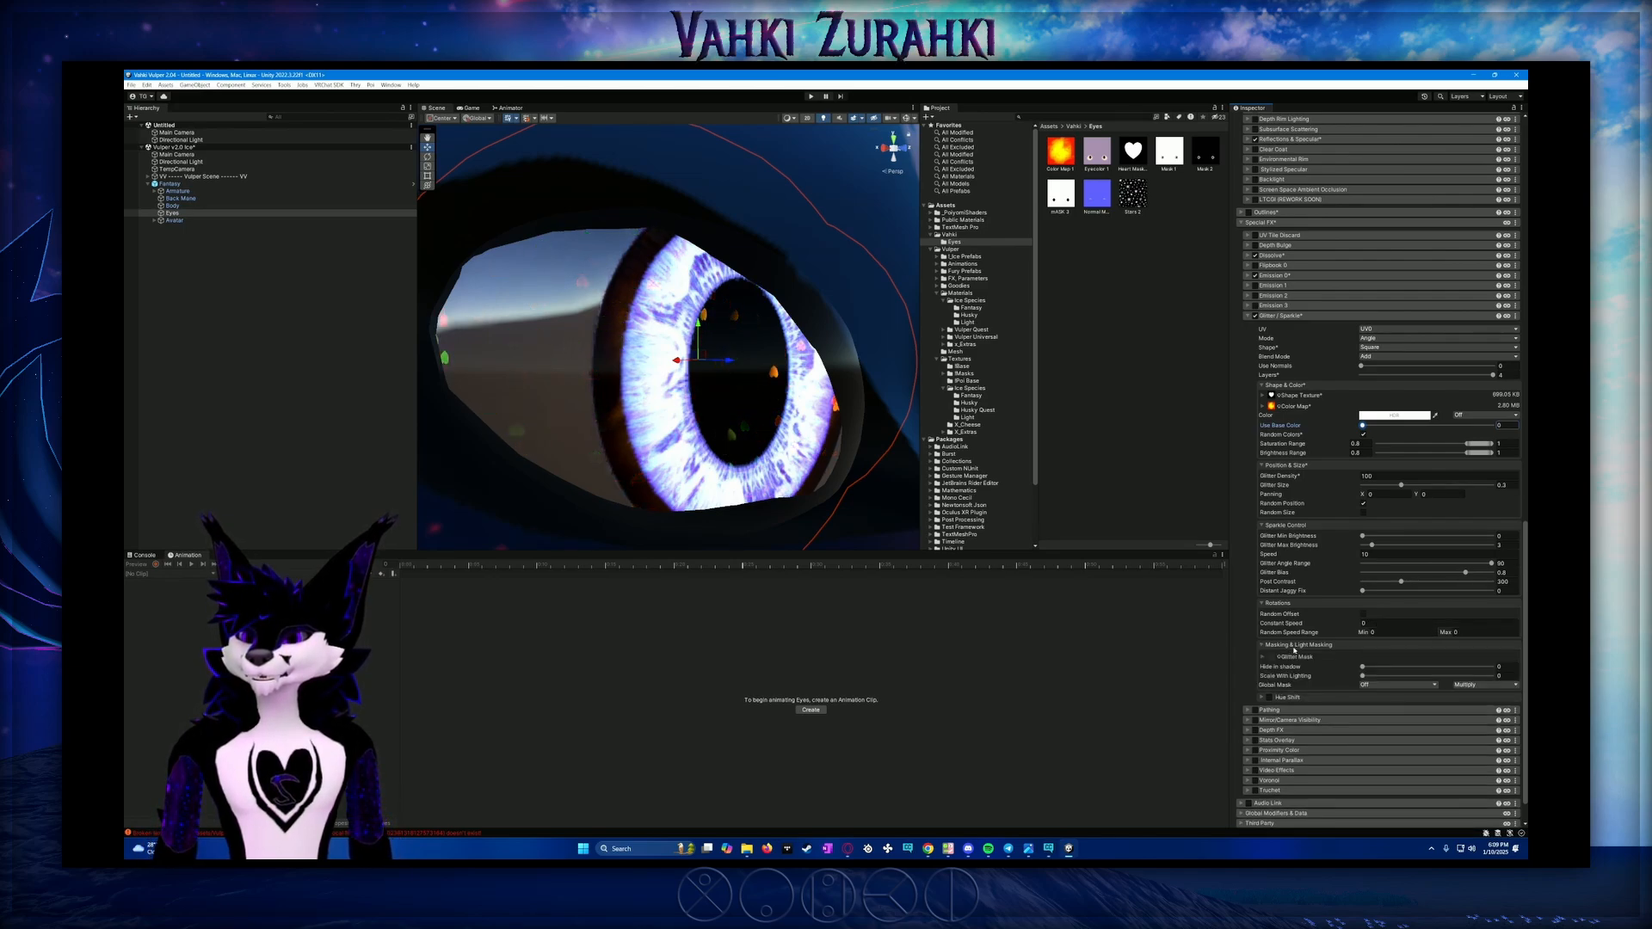
left_click(1293, 648)
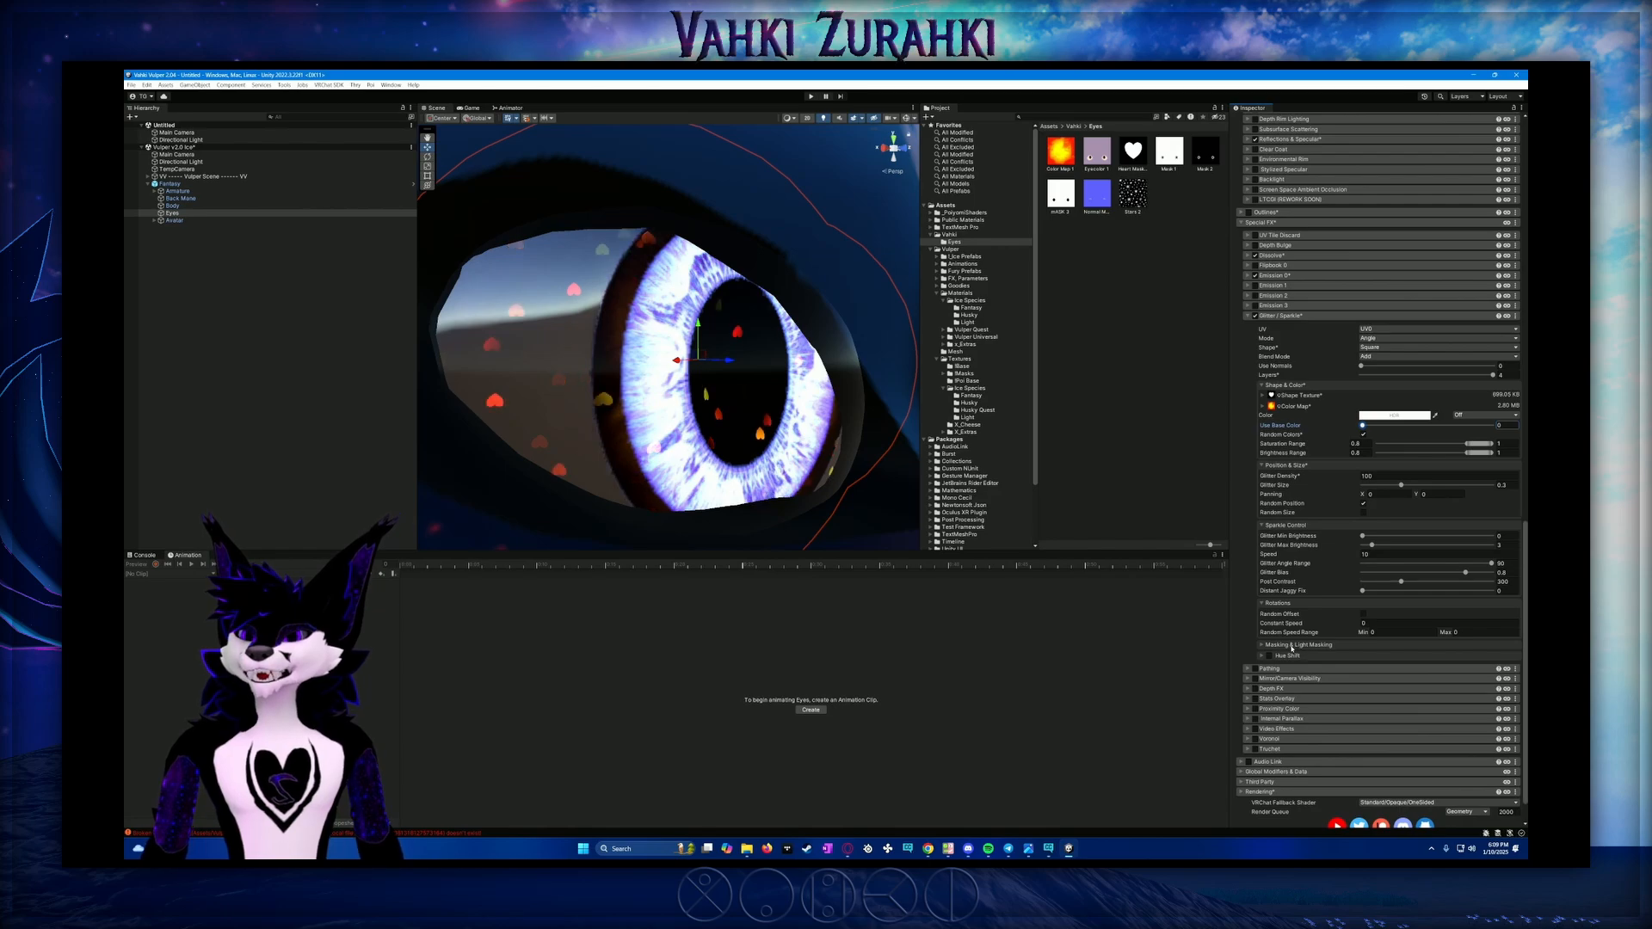
Try a rotation Constant Speed of 1 and Random Offset on the glitter, and revert both settings
left_click(1384, 624)
type("1")
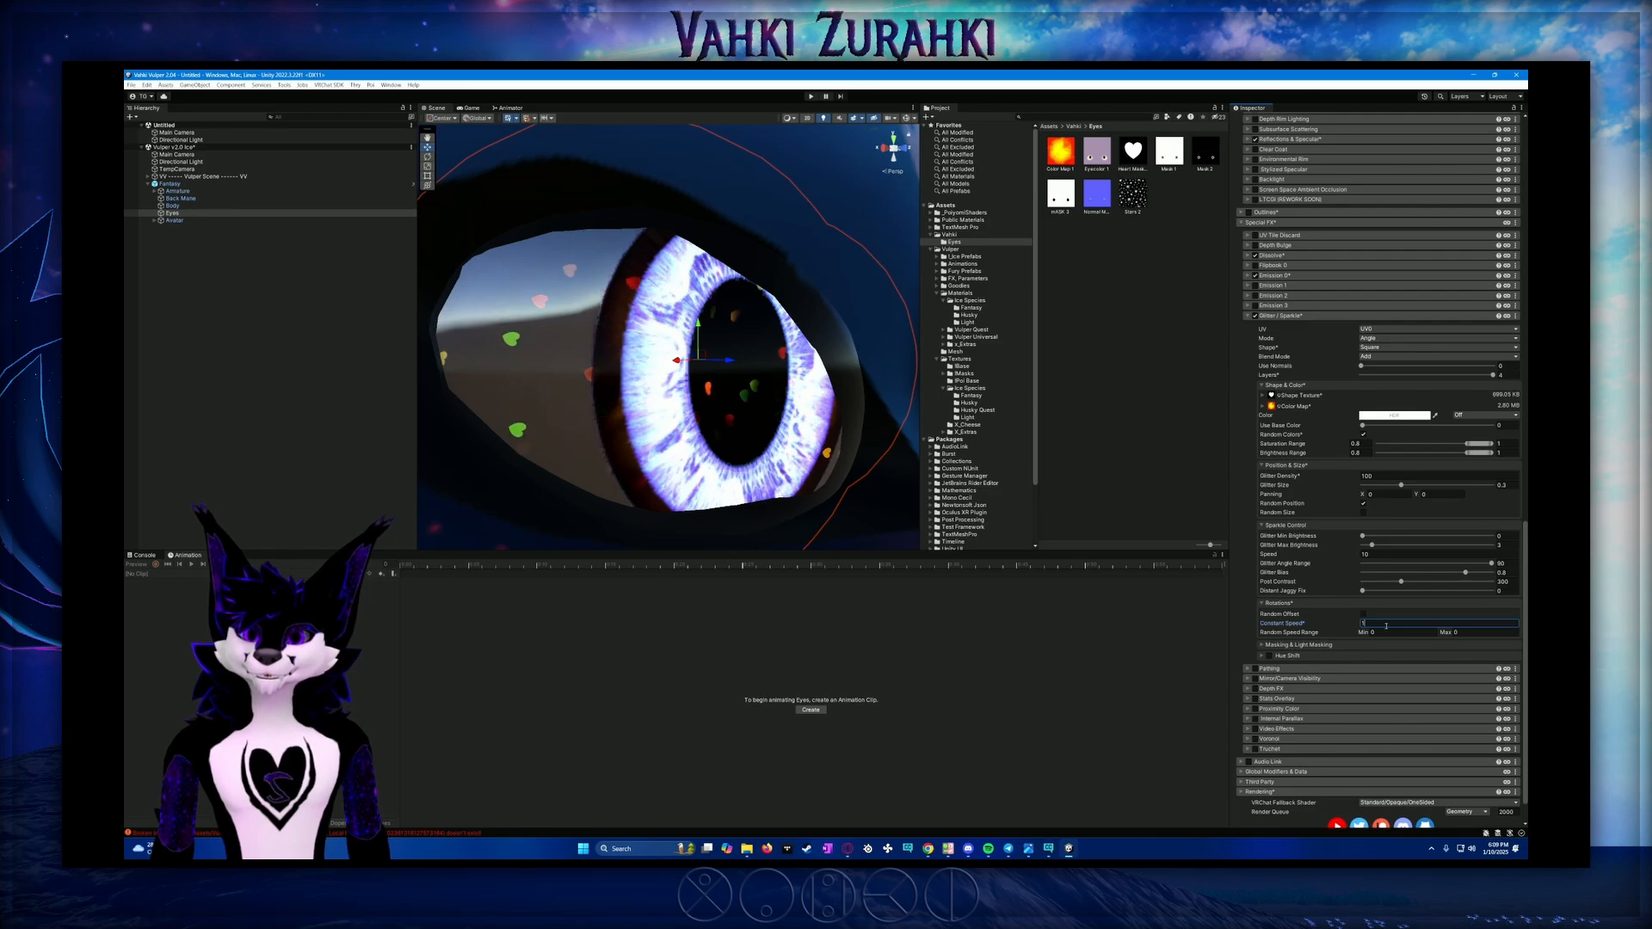
key("BackSpace")
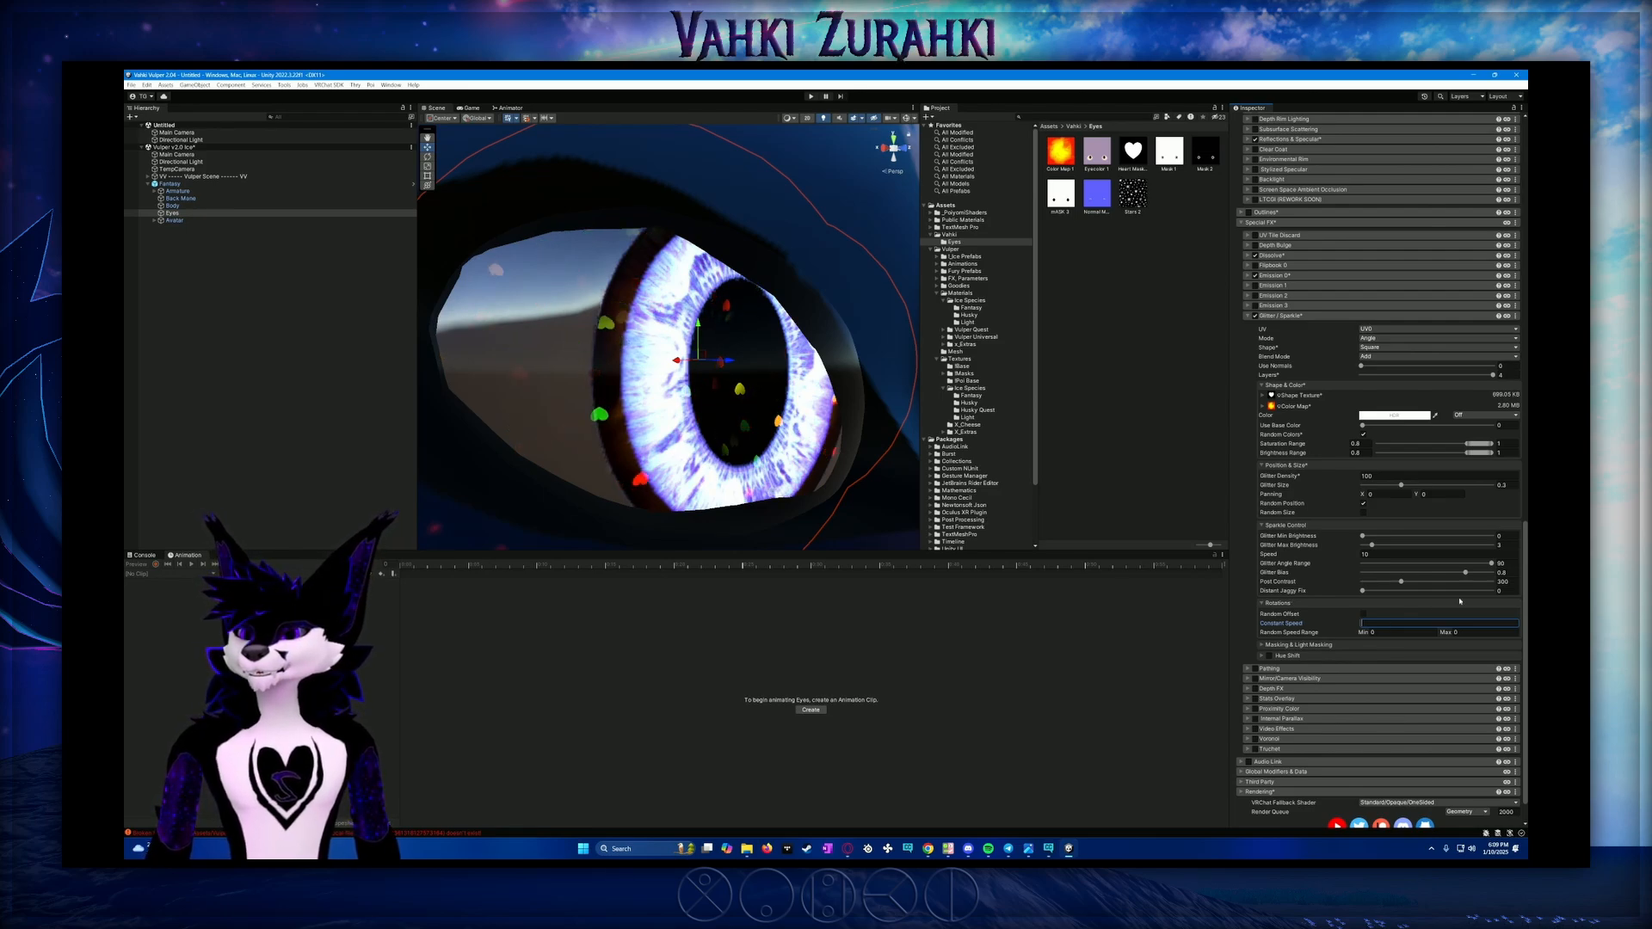
left_click(1364, 614)
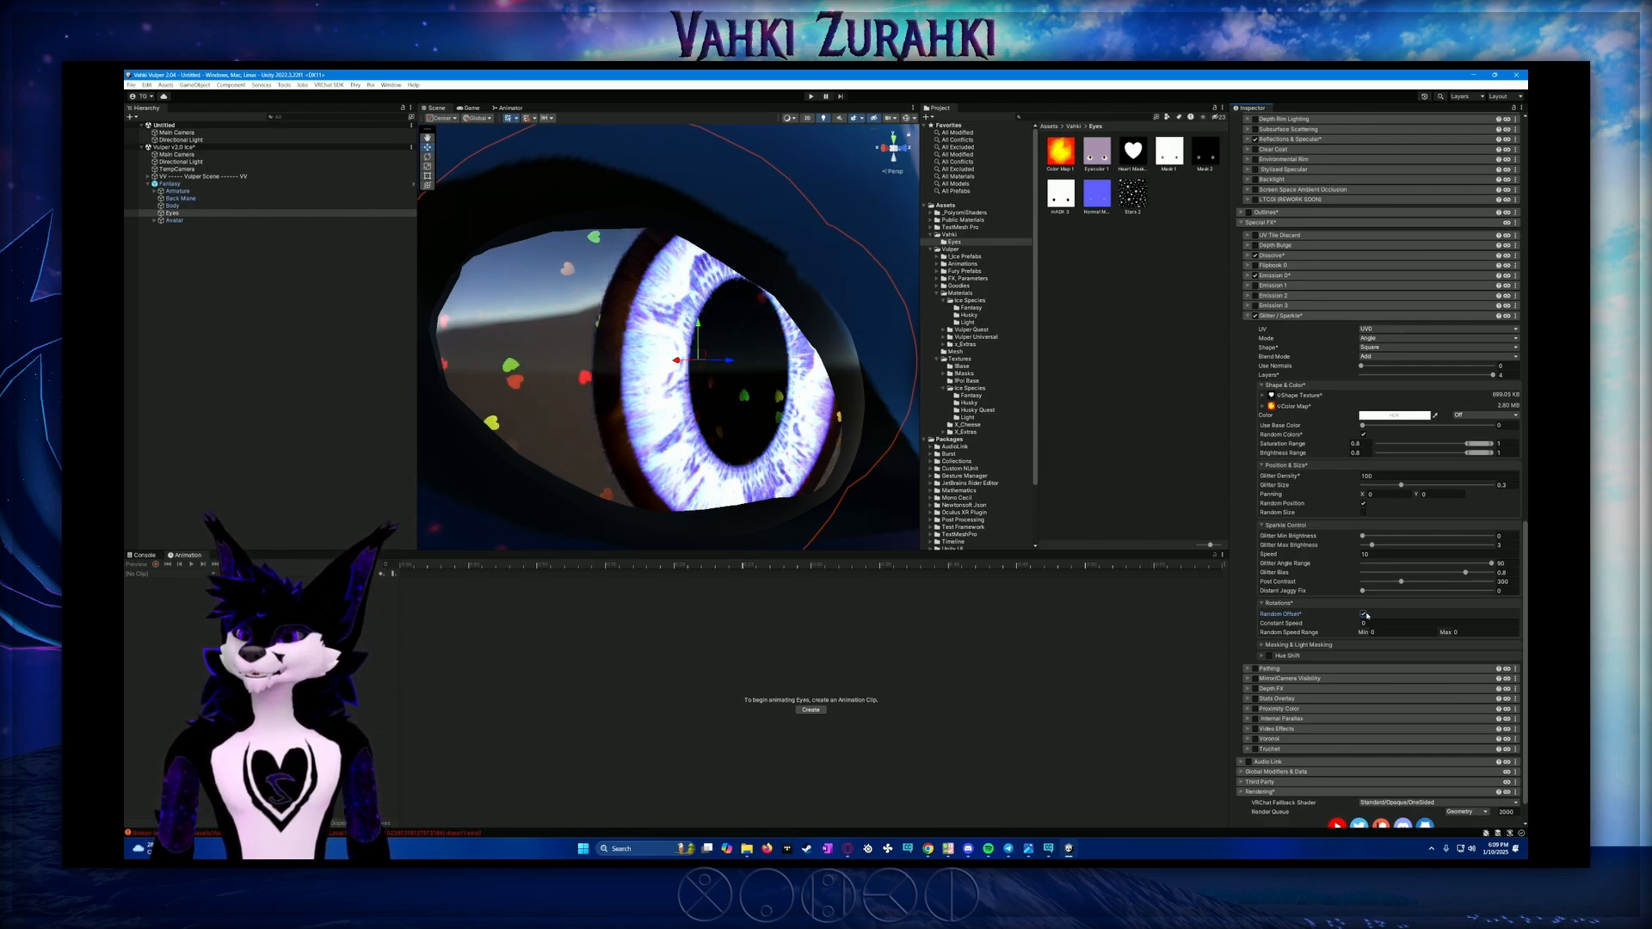
left_click(1364, 614)
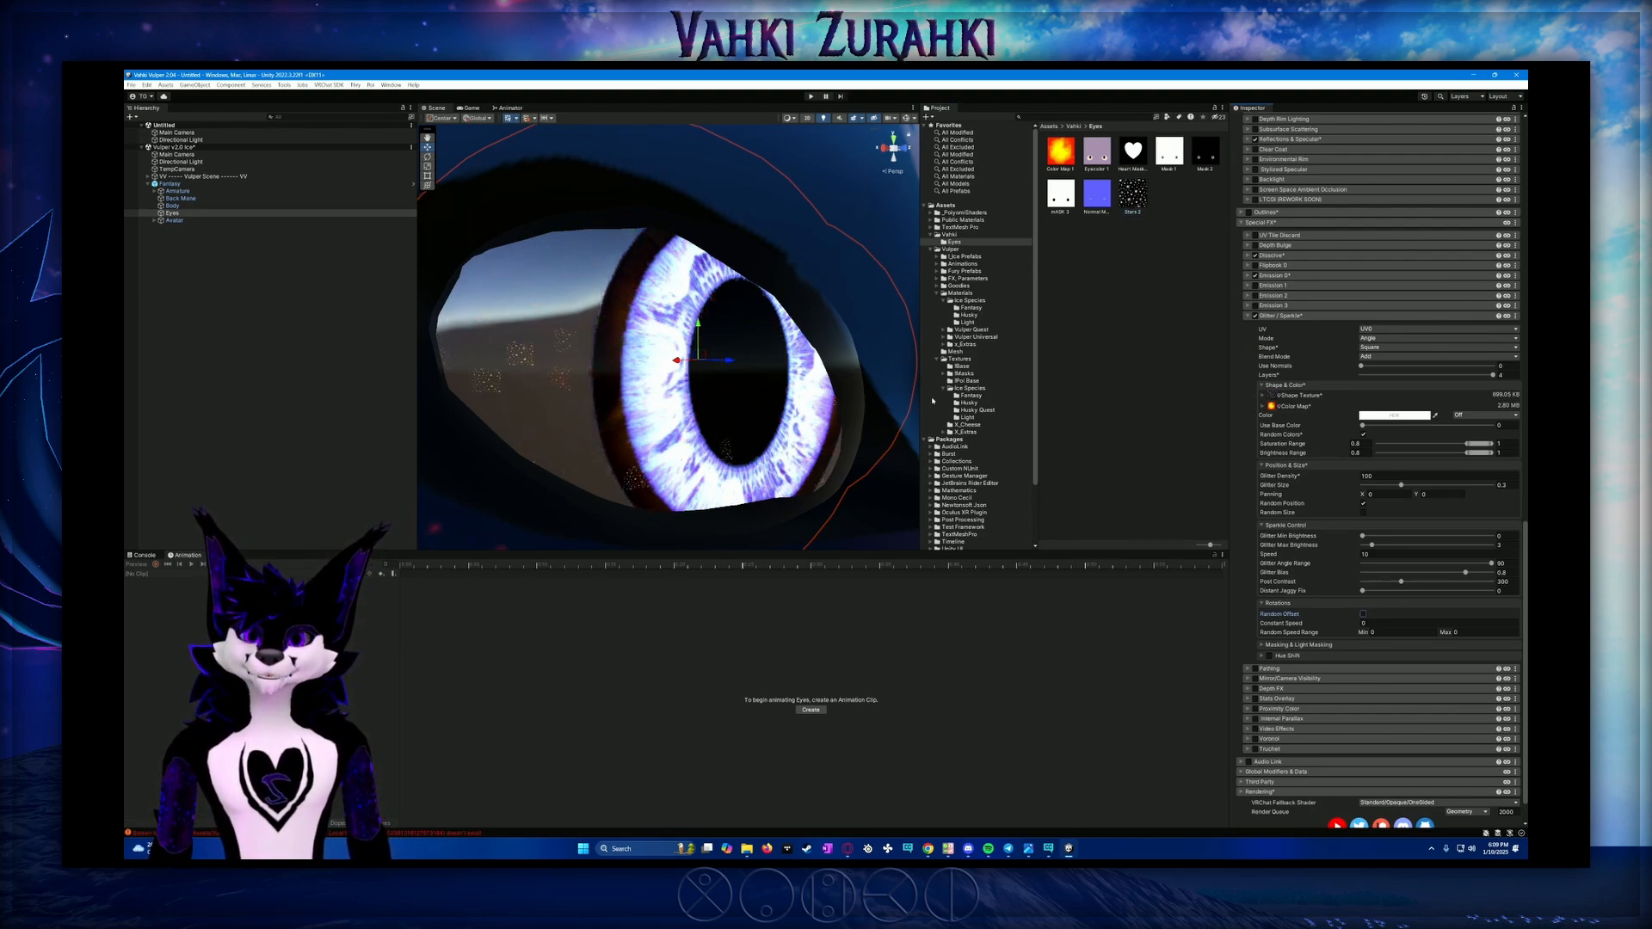
Set the Glitter Density to 10, increase the Glitter Size to about 0.72, and check the whole eye
left_click(1383, 476)
type("1")
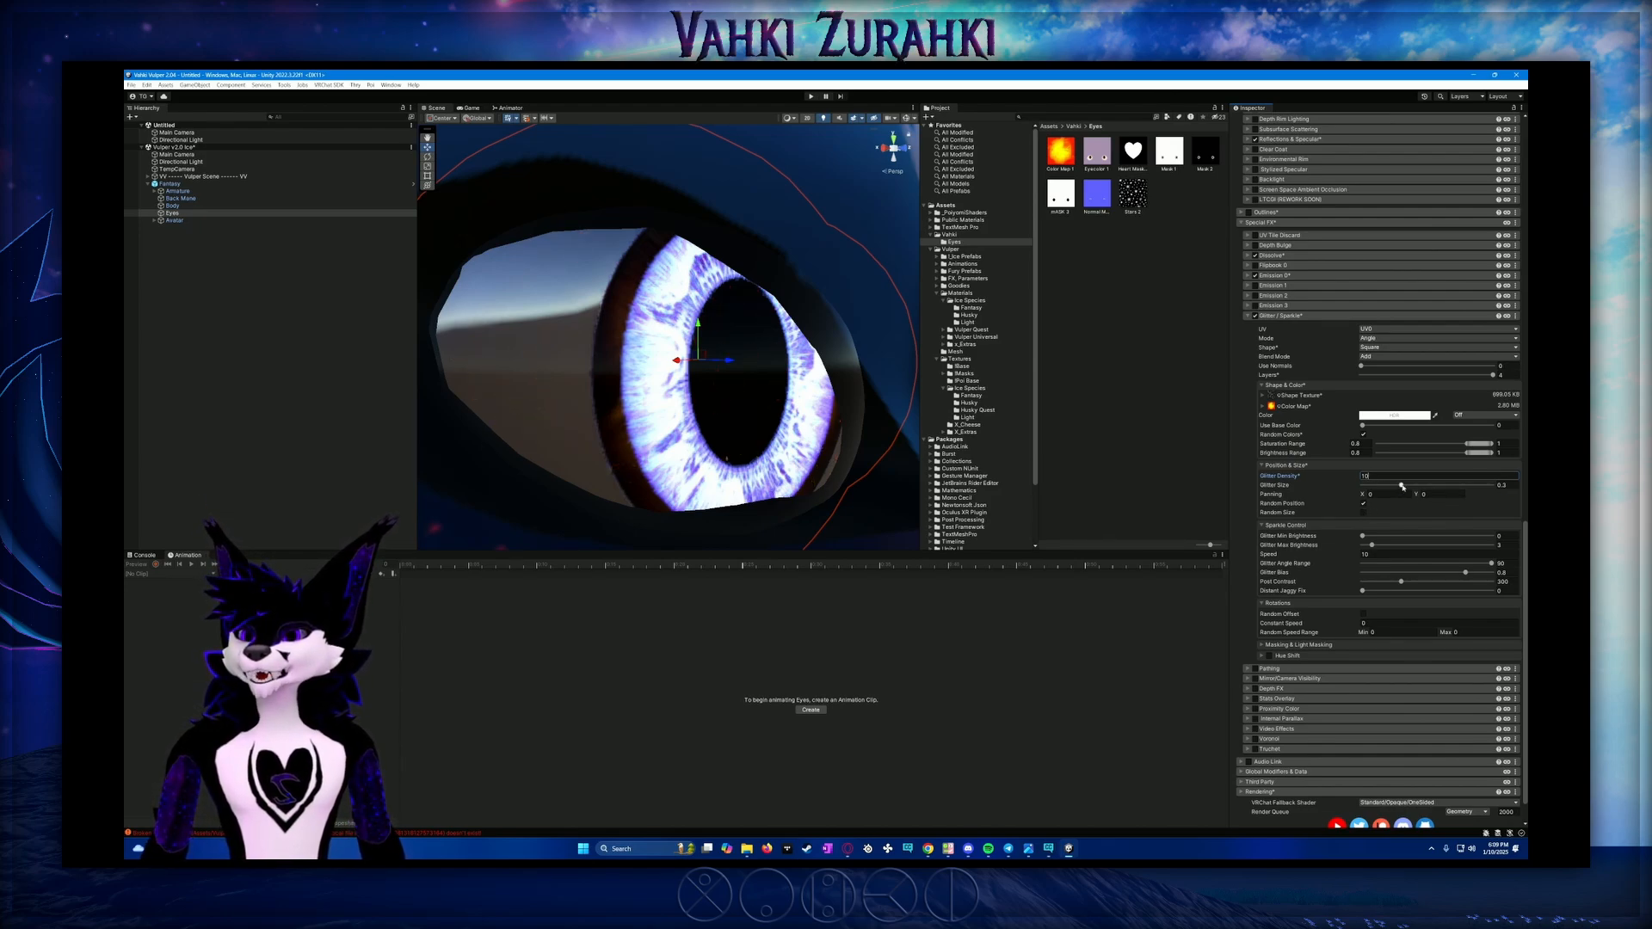
left_click_drag(1401, 486, 1456, 487)
left_click_drag(853, 421, 804, 427, "alt")
scroll(781, 424, "down", 4)
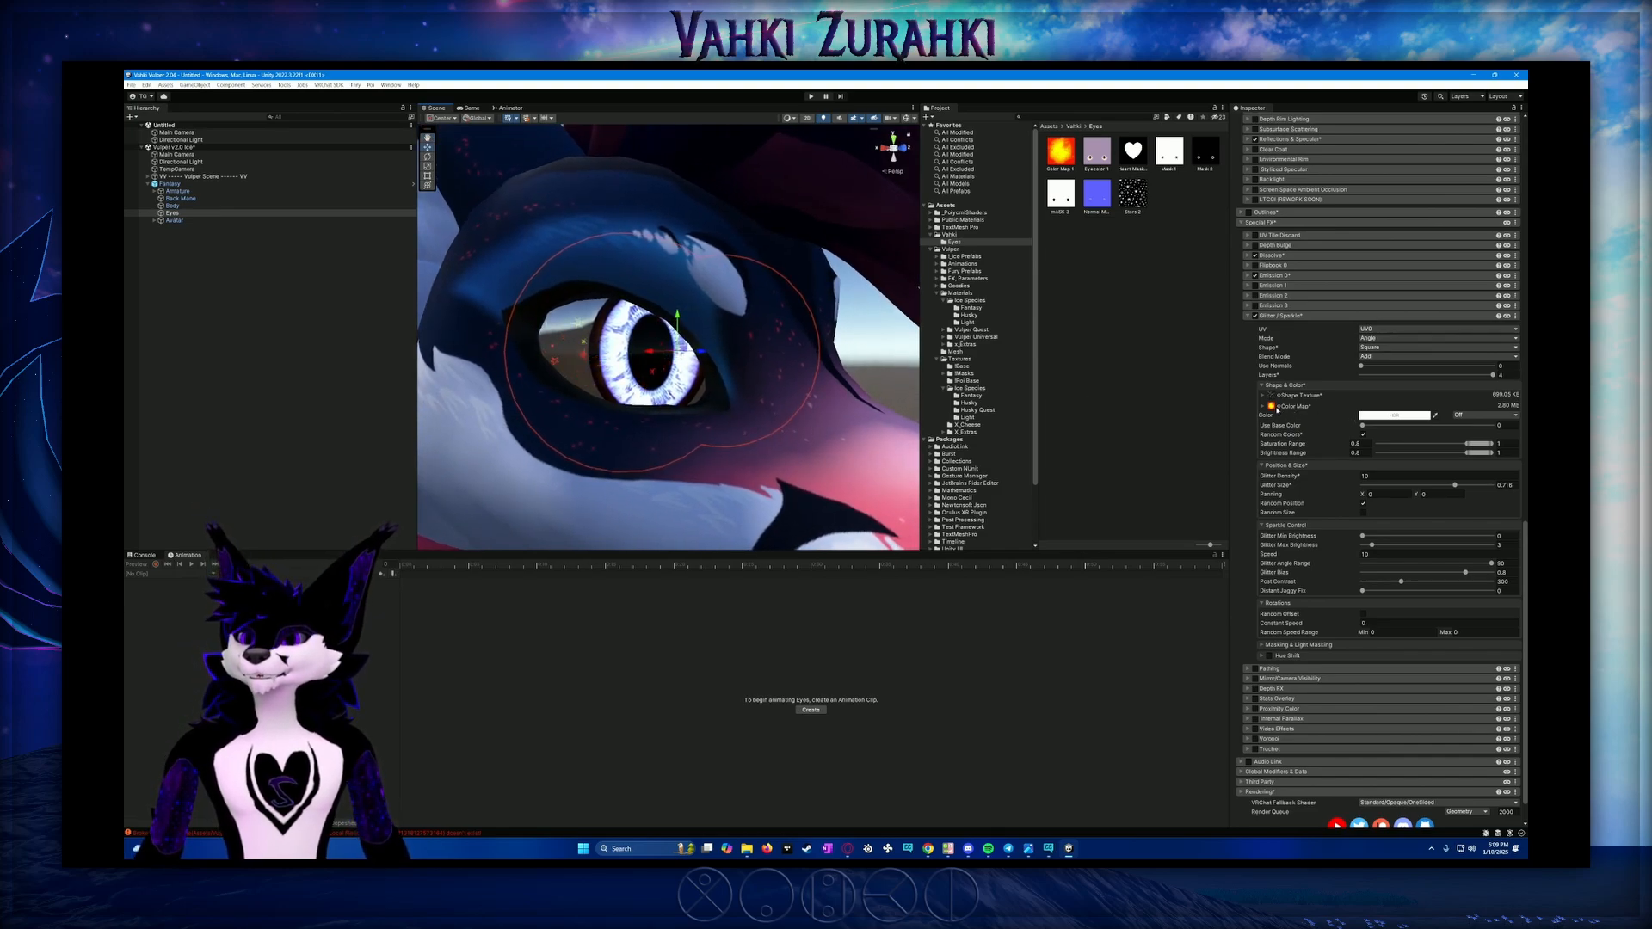
Remove the texture from the glitter's Color Map and set the glitter Color to a fully saturated blue-violet
left_click(1270, 406)
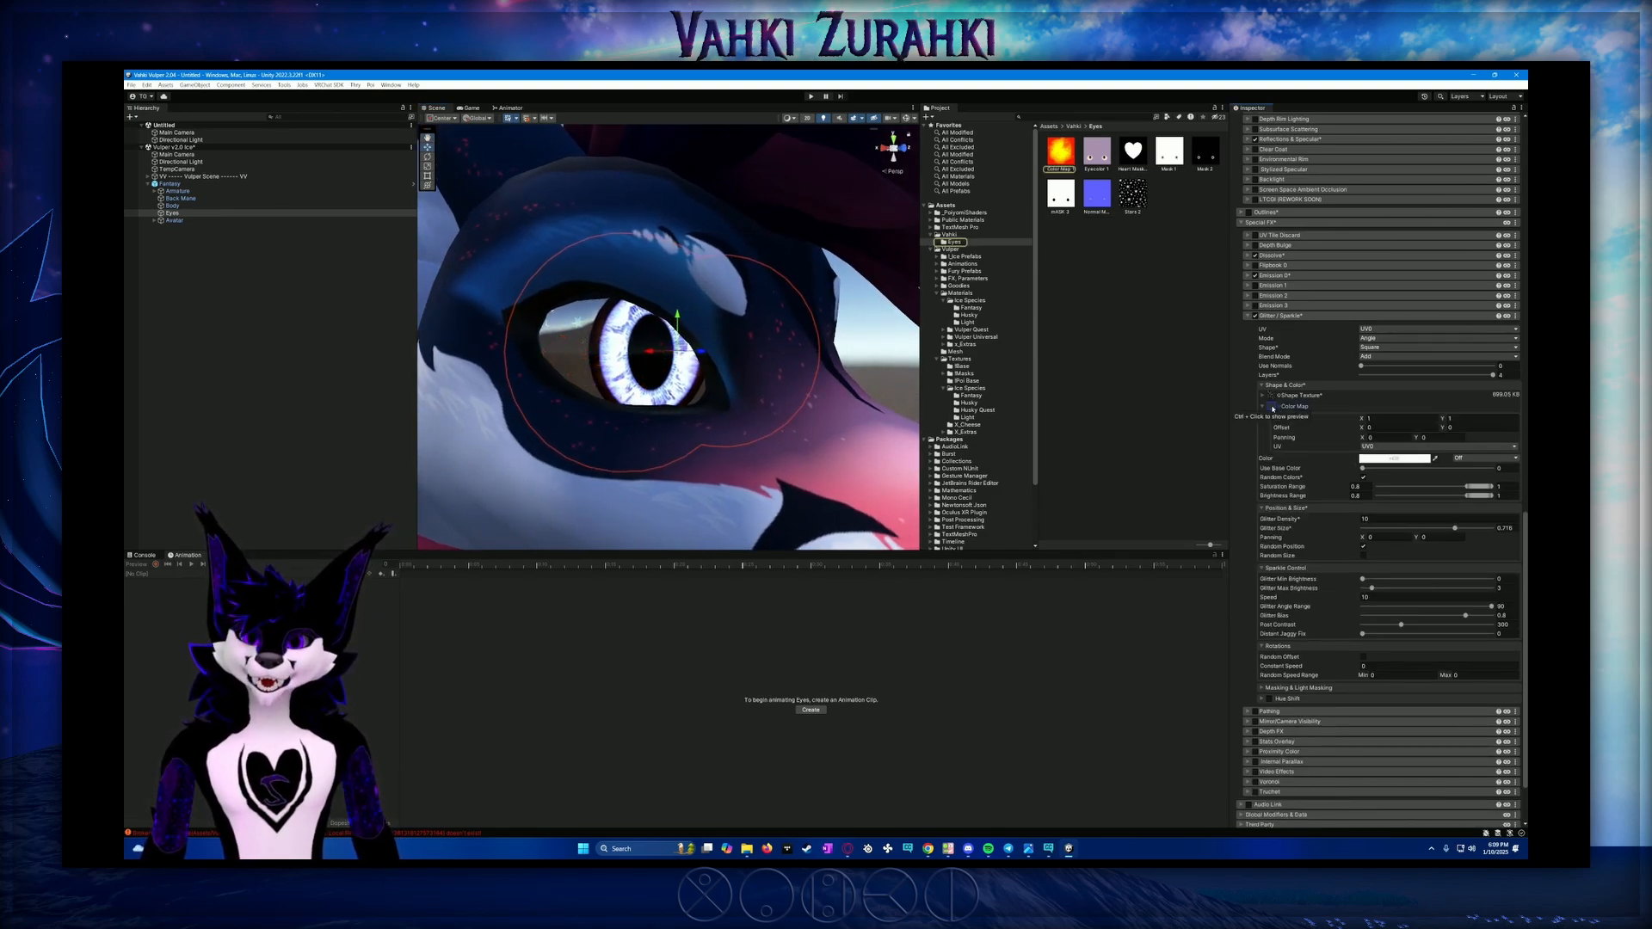
left_click(1391, 459)
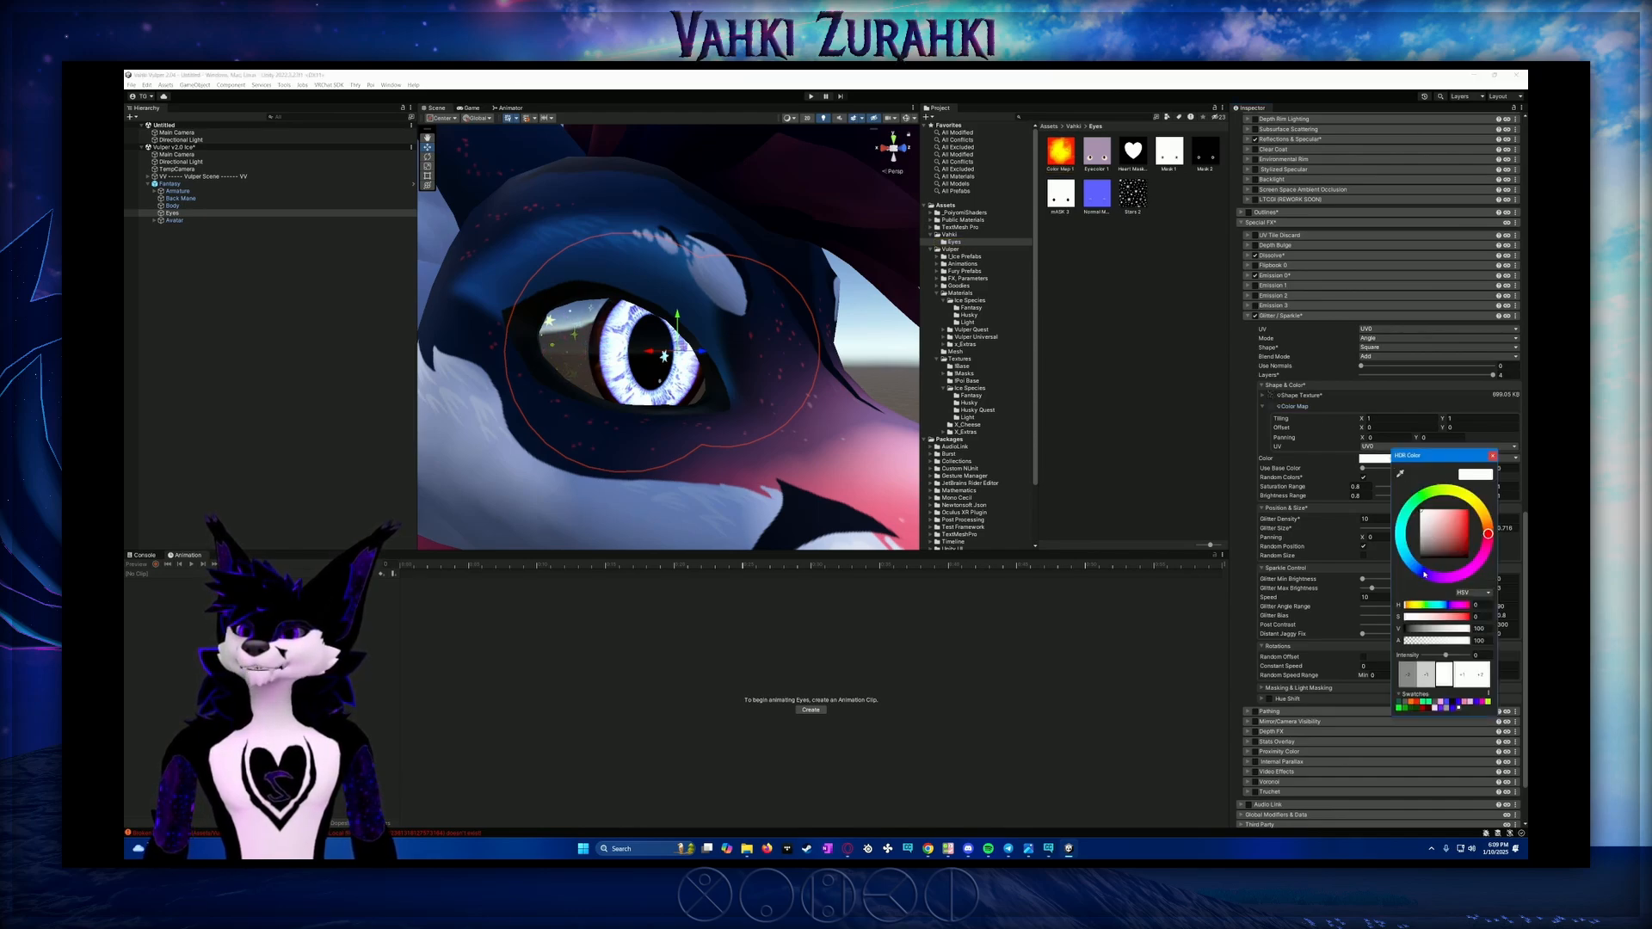
left_click_drag(1421, 570, 1429, 574)
left_click_drag(1463, 521, 1494, 491)
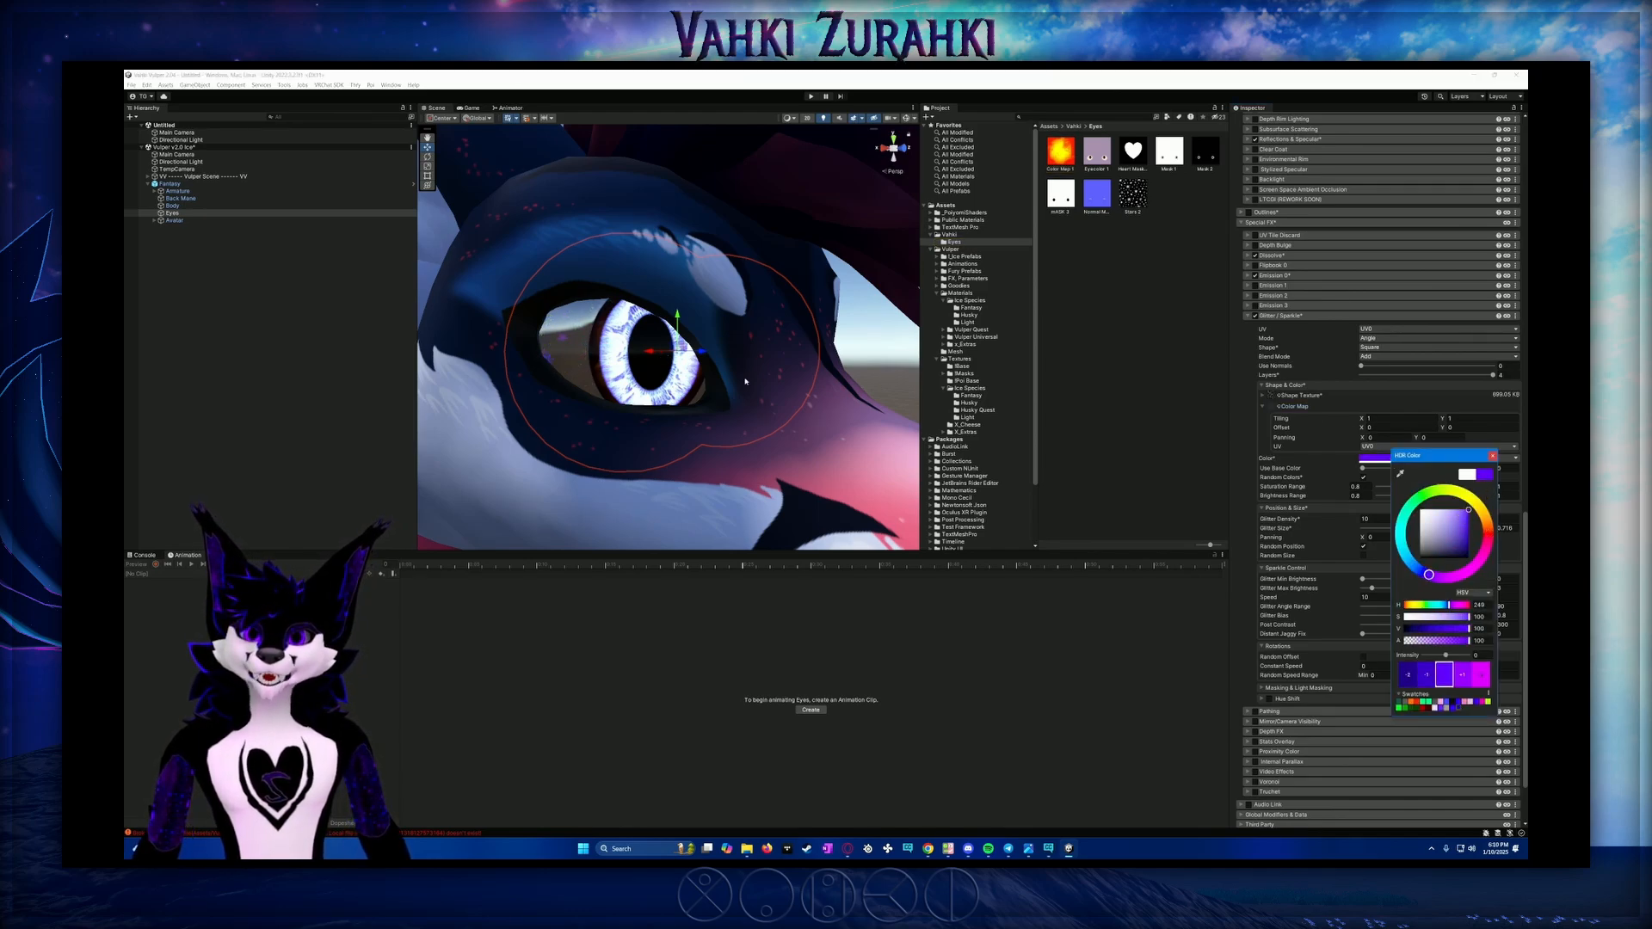
Inspect the eye's glitter from several angles and collapse the Glitter / Sparkle section
mouse_move(746, 381)
left_mouse_down("alt")
mouse_move(561, 373)
mouse_move(771, 386)
left_mouse_up("alt")
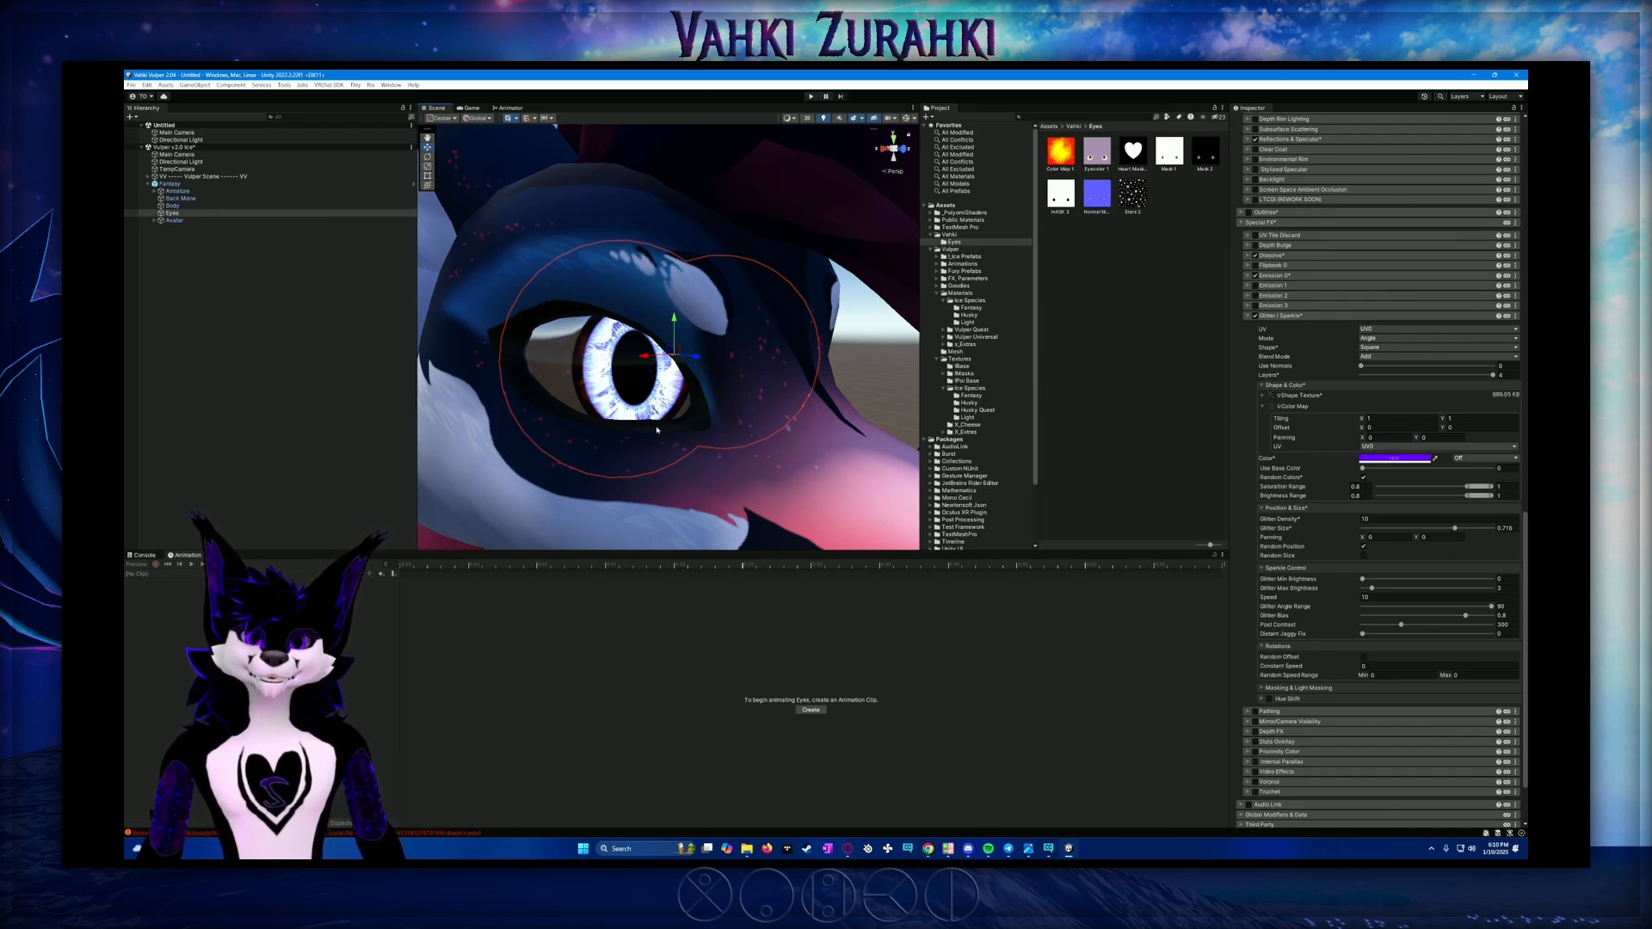
left_click_drag(656, 429, 673, 426, "alt")
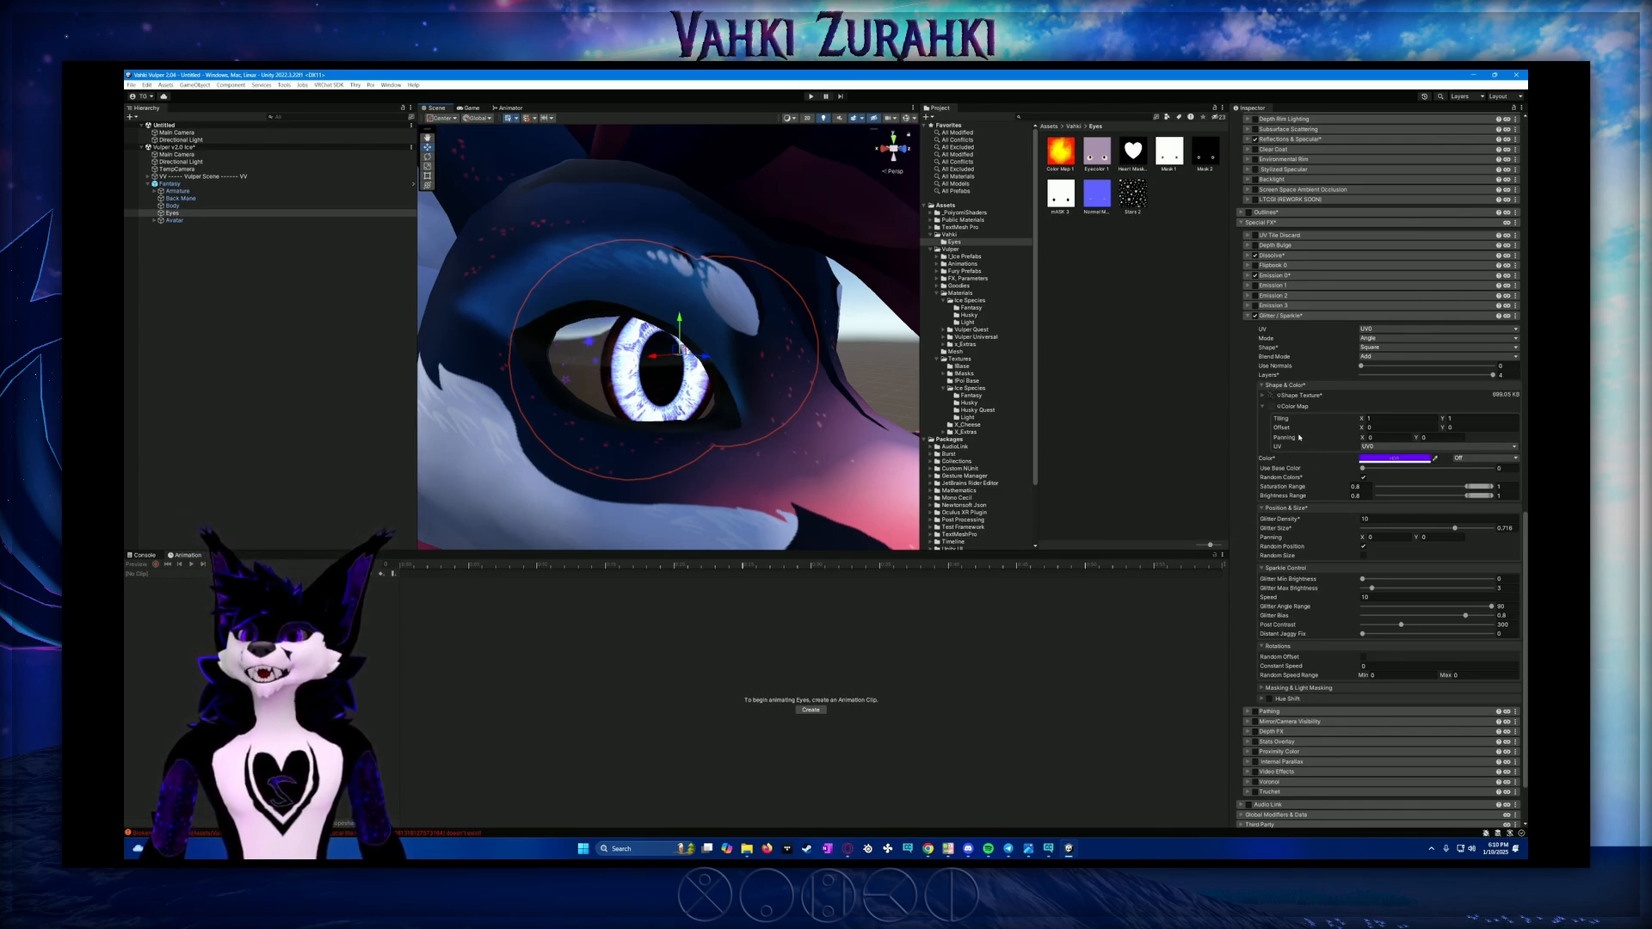
left_click(1515, 316)
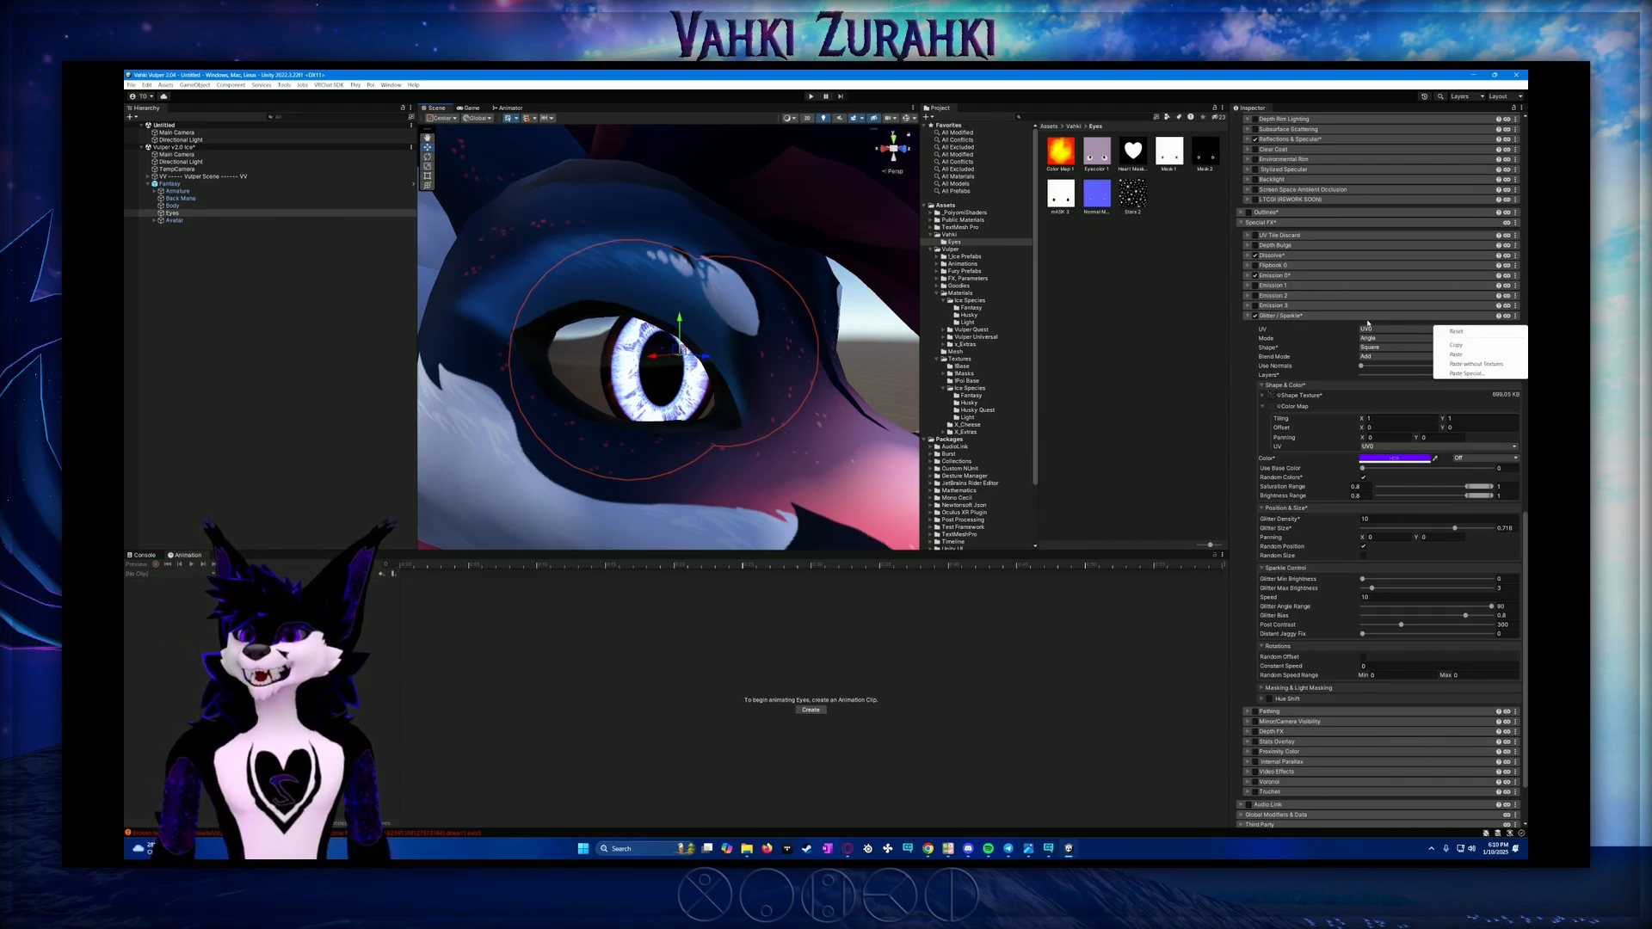
left_click(1330, 317)
left_click(1327, 316)
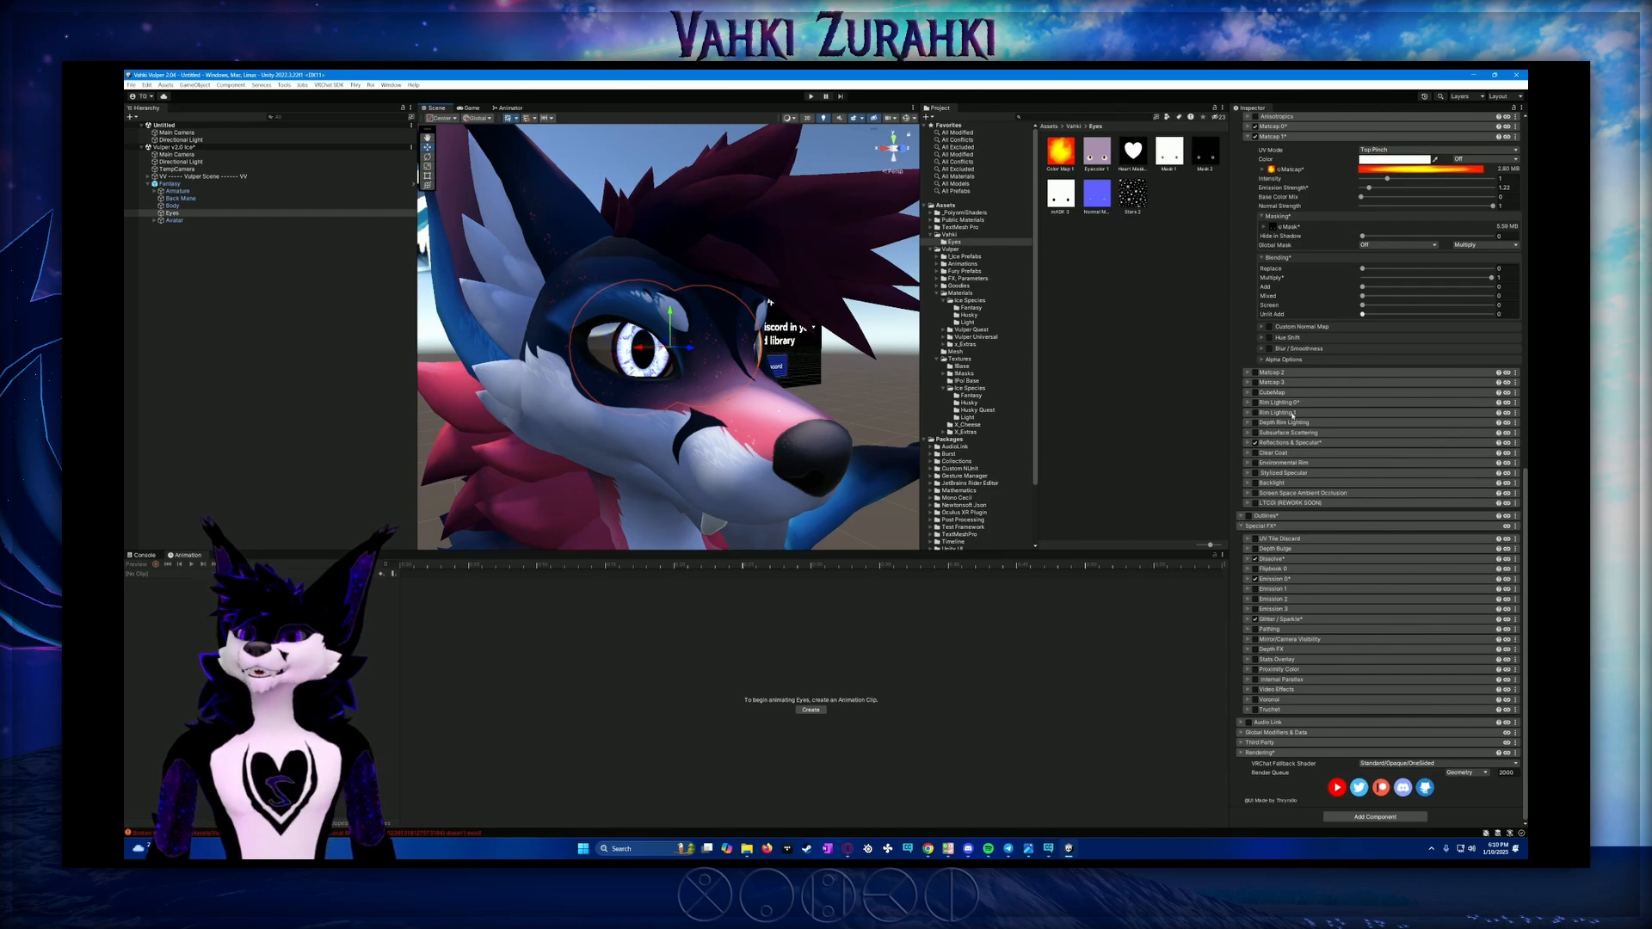
Collapse the Eyes material, expand the Eye Gloss material, and unlock its shader for editing
scroll(1292, 415, "up", 12)
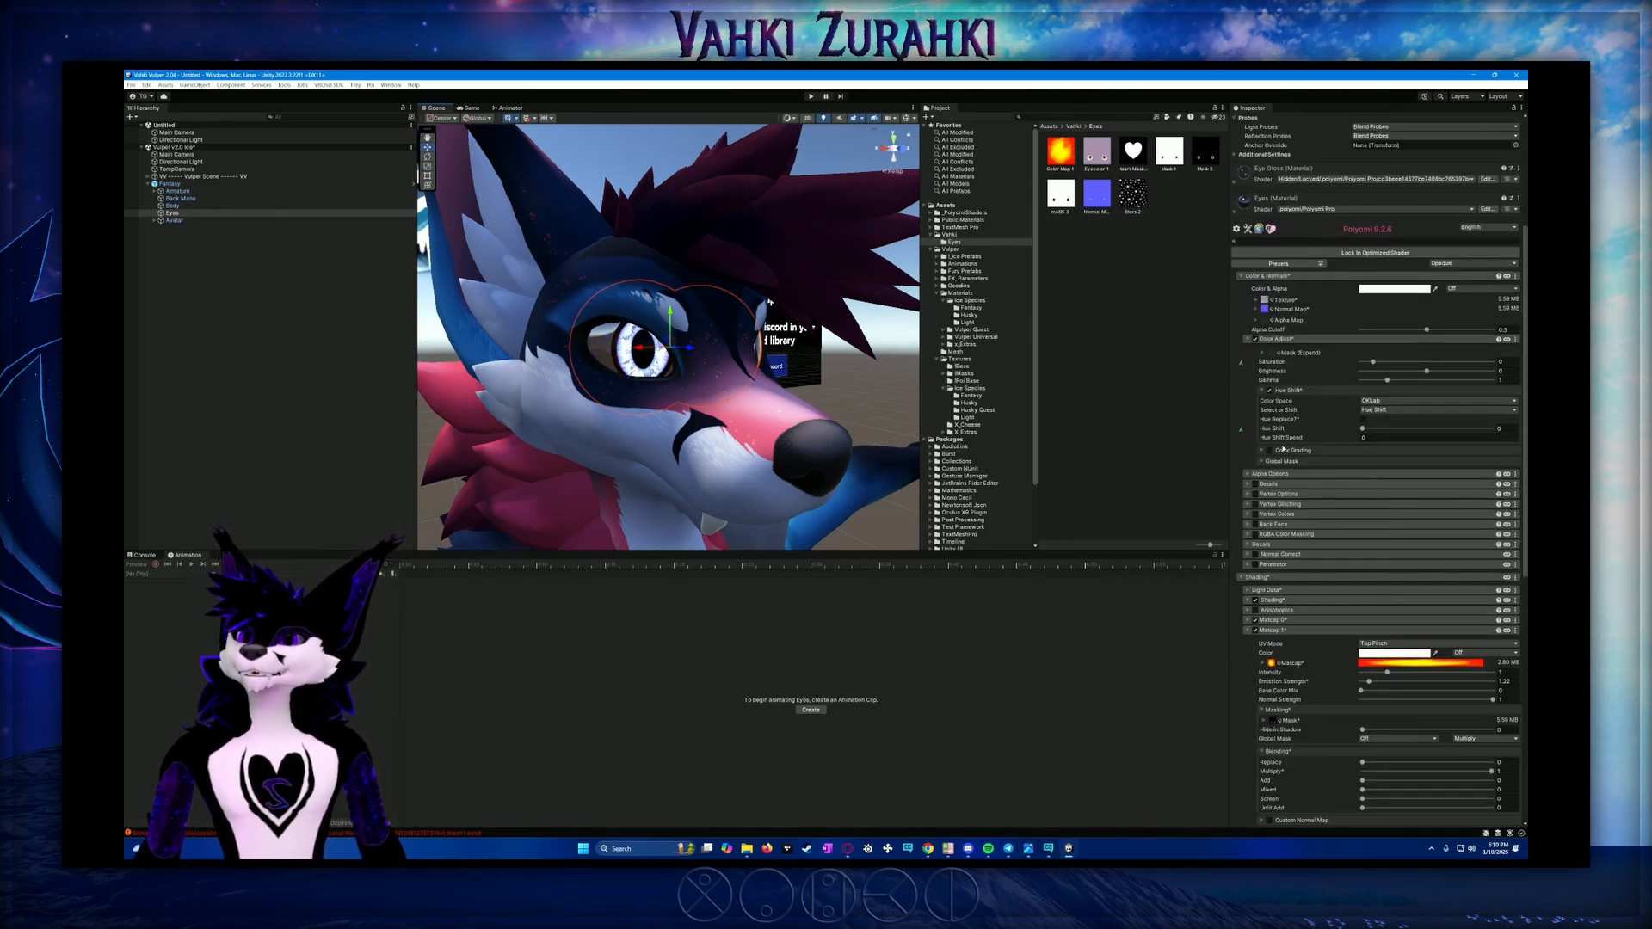
scroll(1282, 449, "up", 4)
left_click_drag(788, 416, 825, 406, "alt")
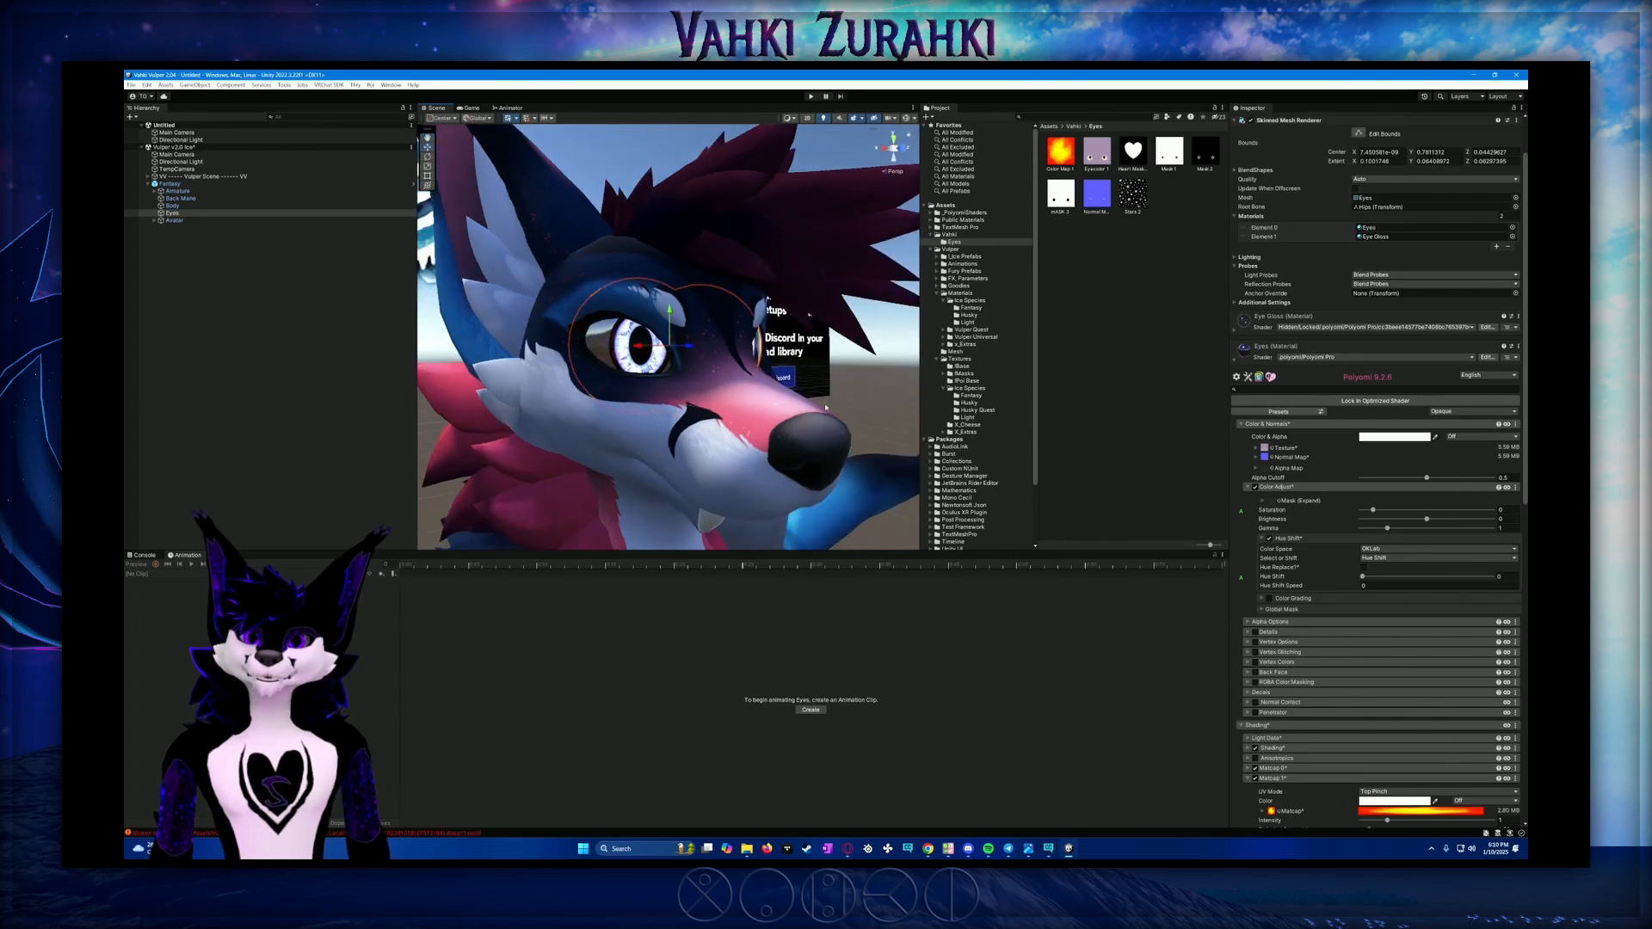
left_click(1240, 357)
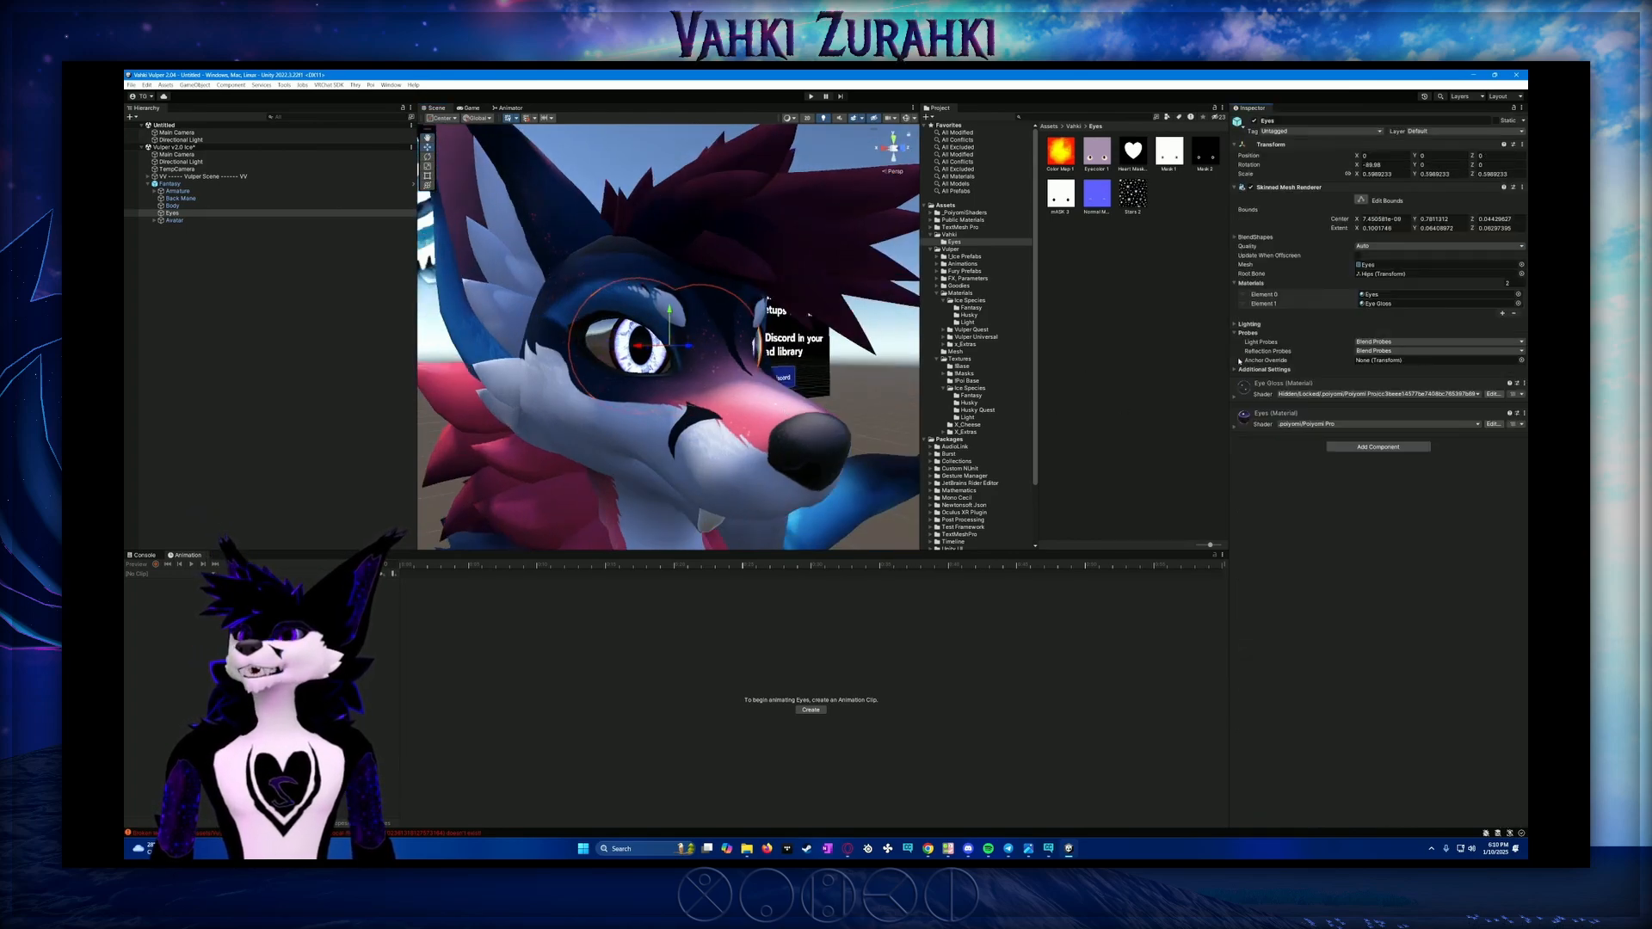
left_click(1235, 398)
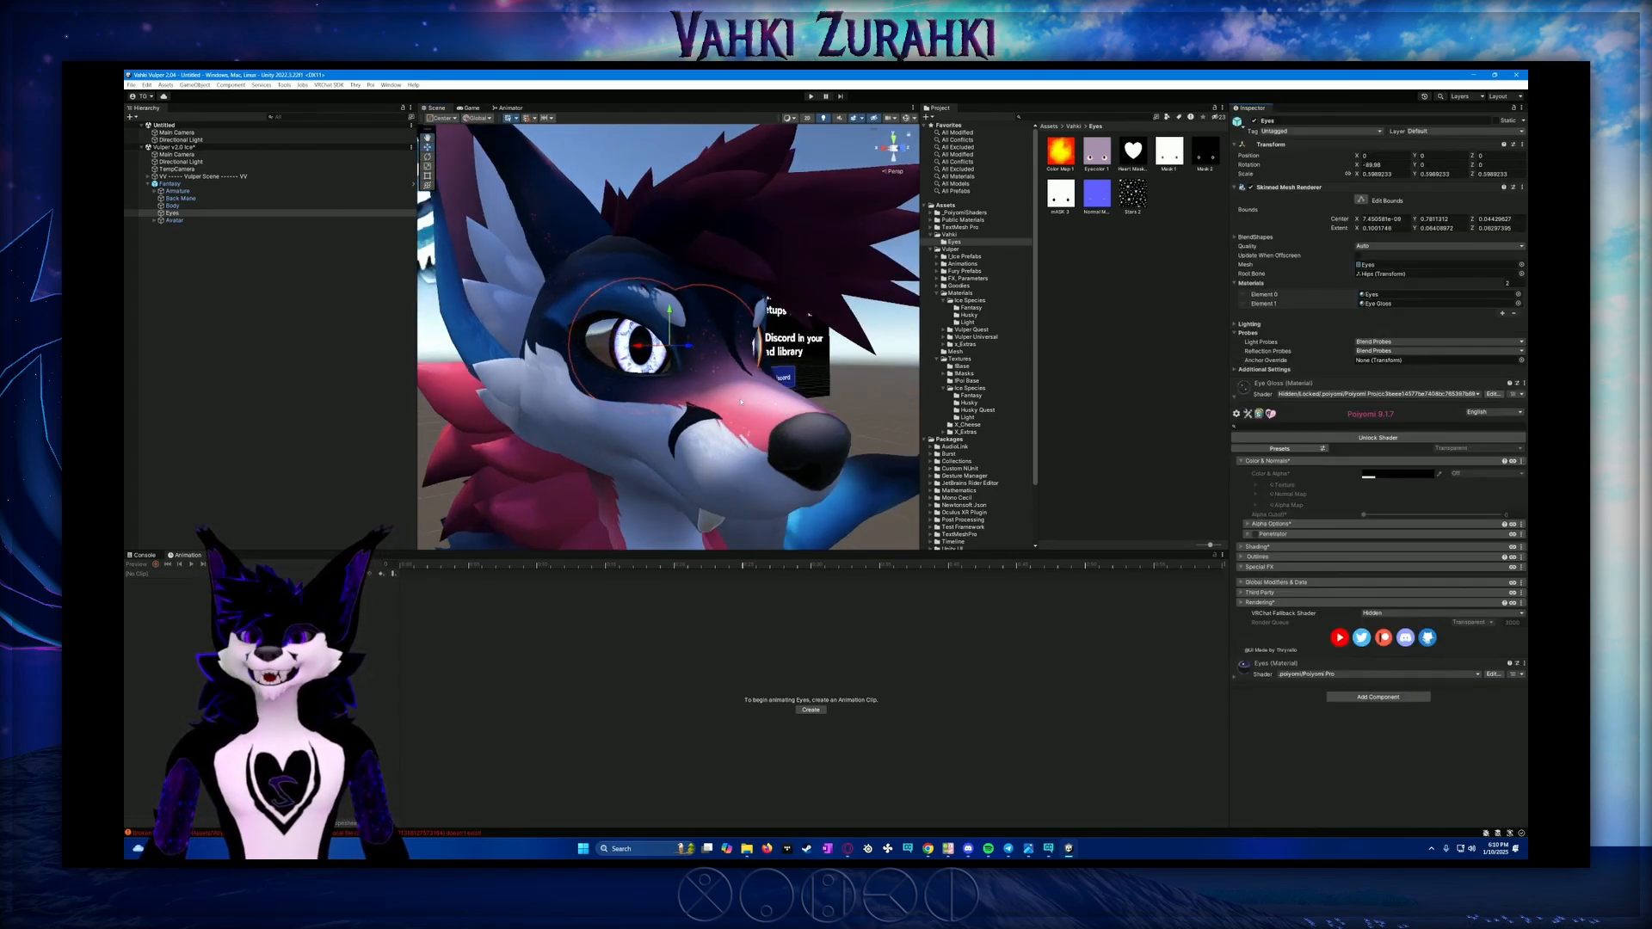
mouse_move(741, 401)
left_mouse_down("alt")
mouse_move(774, 403)
mouse_move(706, 405)
mouse_move(747, 405)
left_mouse_up("alt")
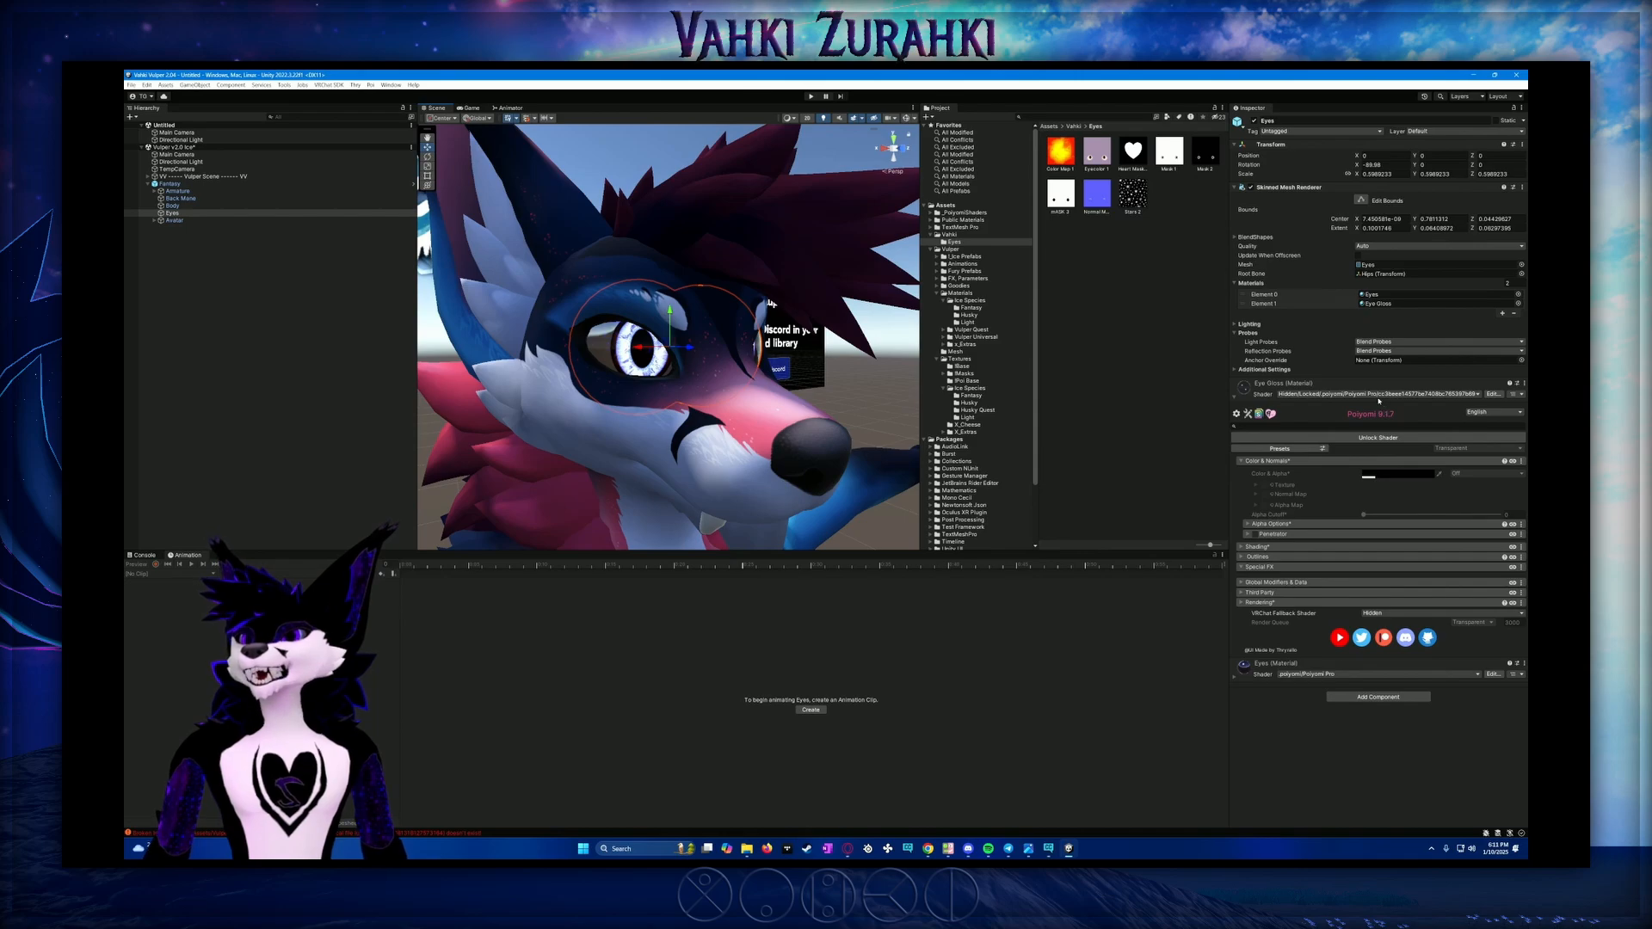
left_click(1366, 436)
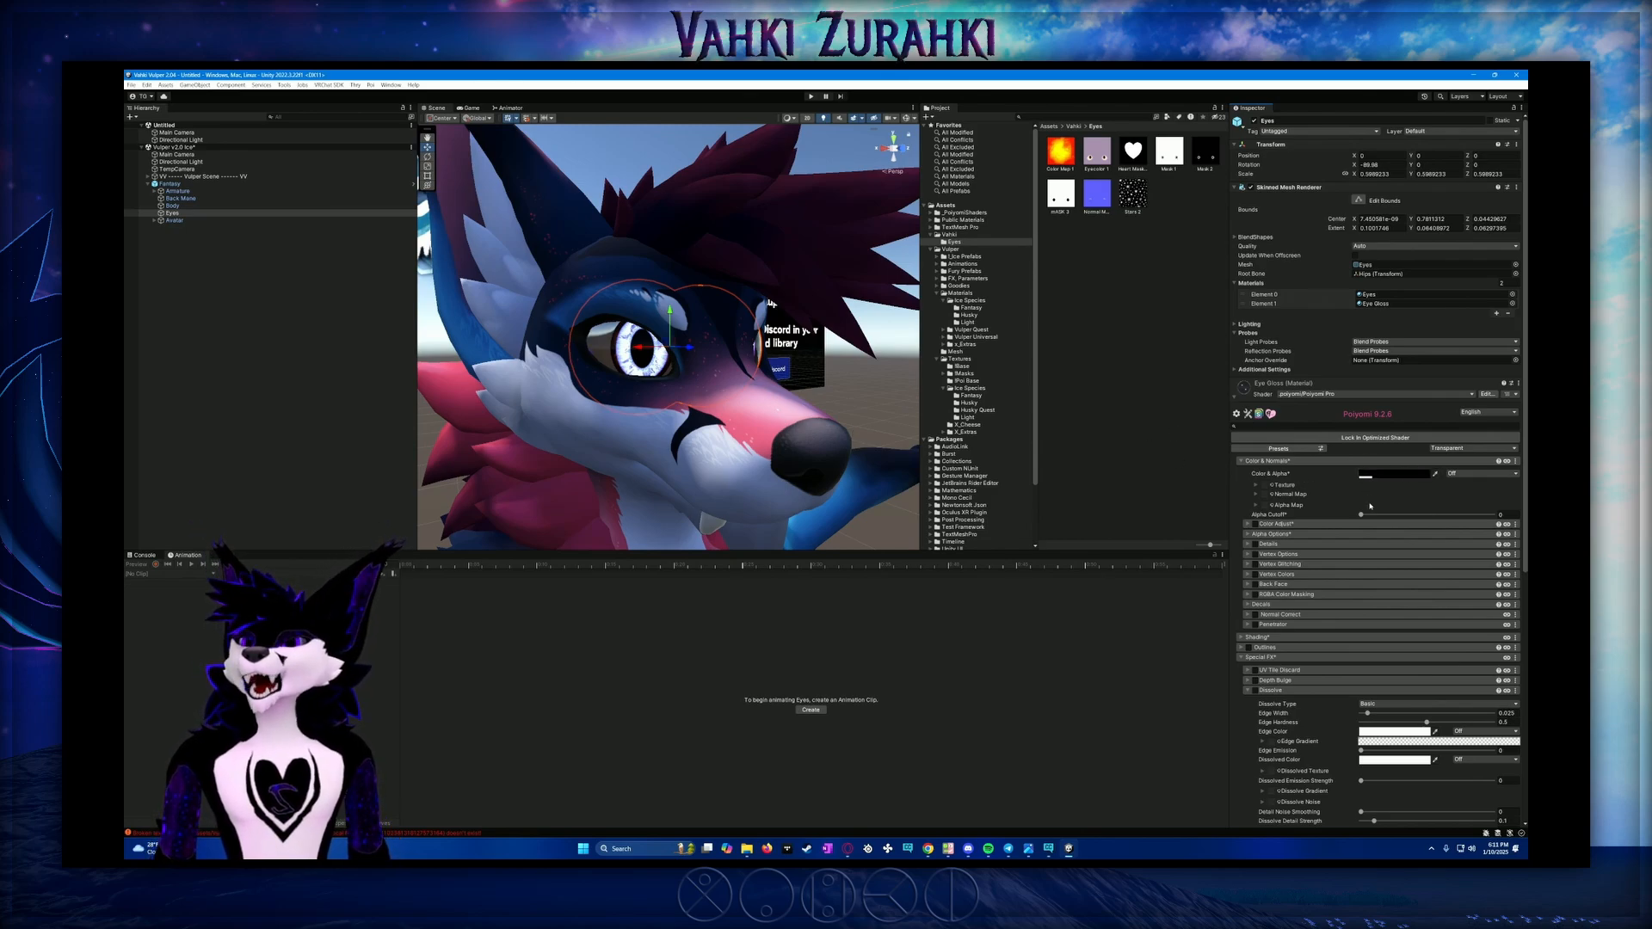
Review the Eye Gloss material's Shading settings, including Reflections & Specular, and examine the eye gloss from different angles
scroll(1340, 513, "down", 6)
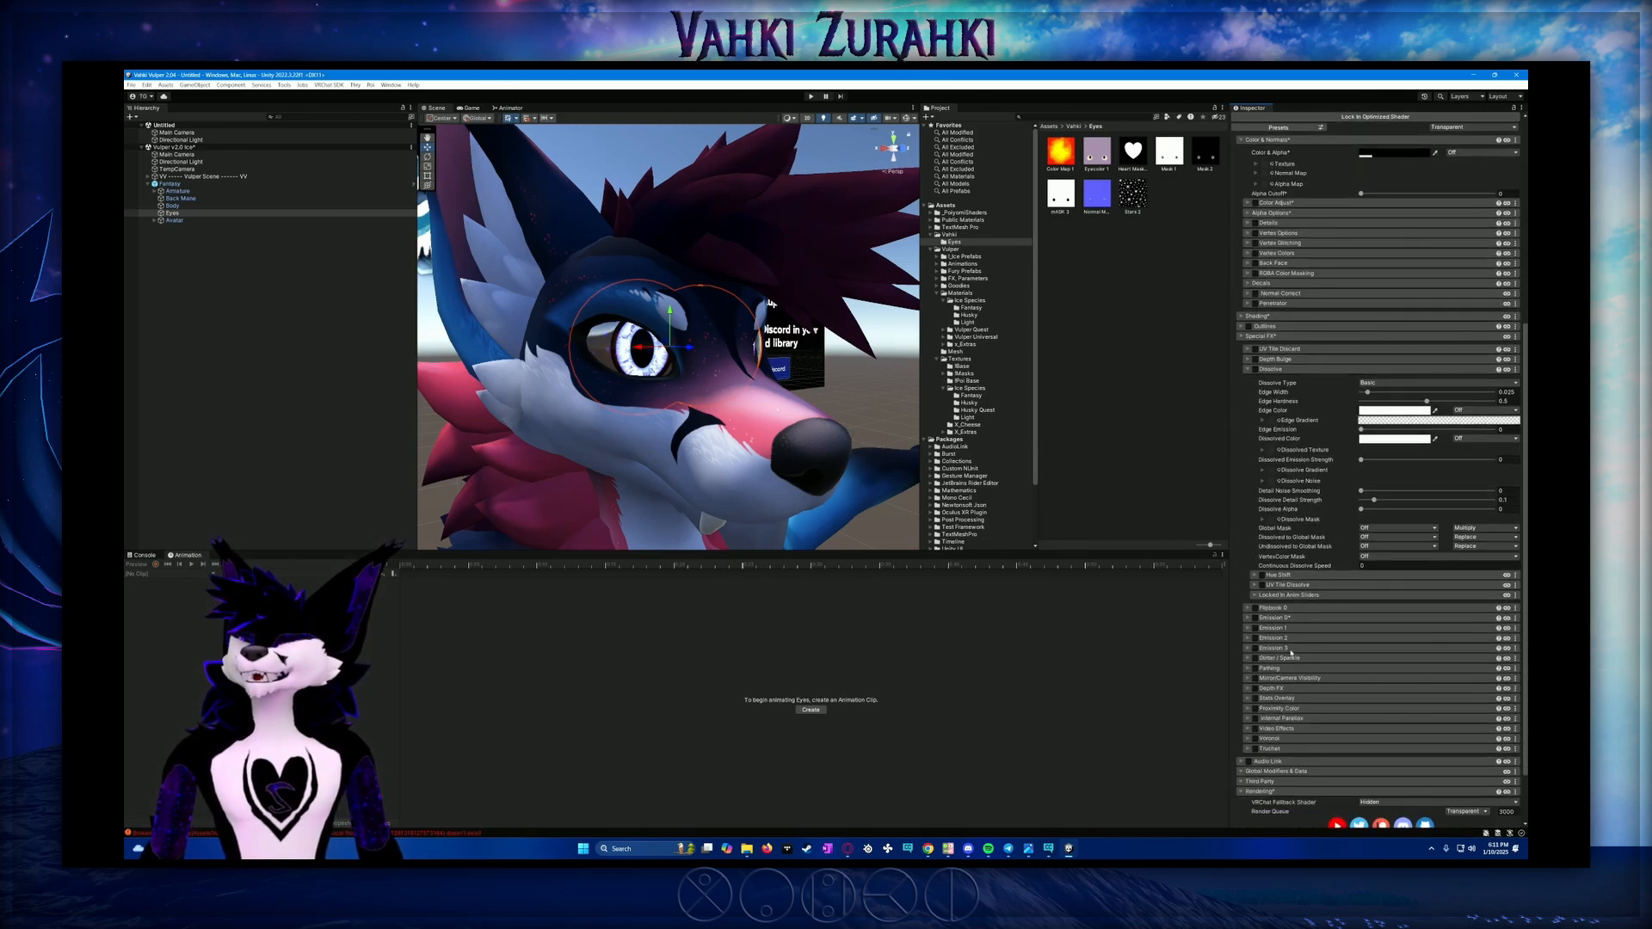
scroll(1291, 653, "down", 1)
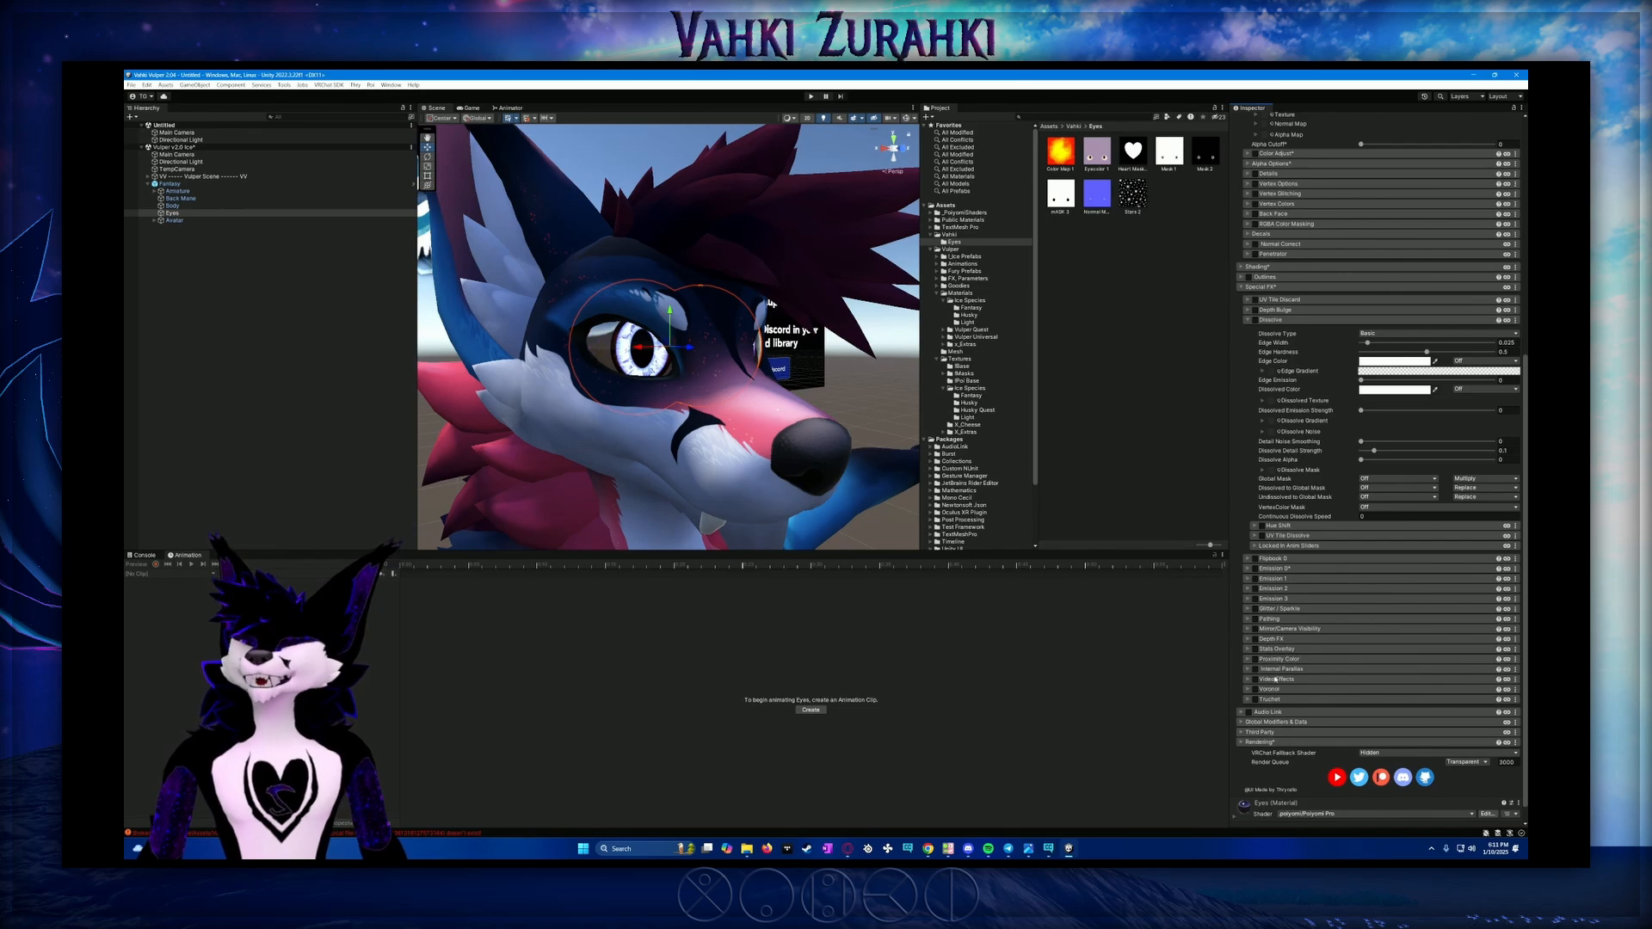
scroll(1266, 568, "up", 2)
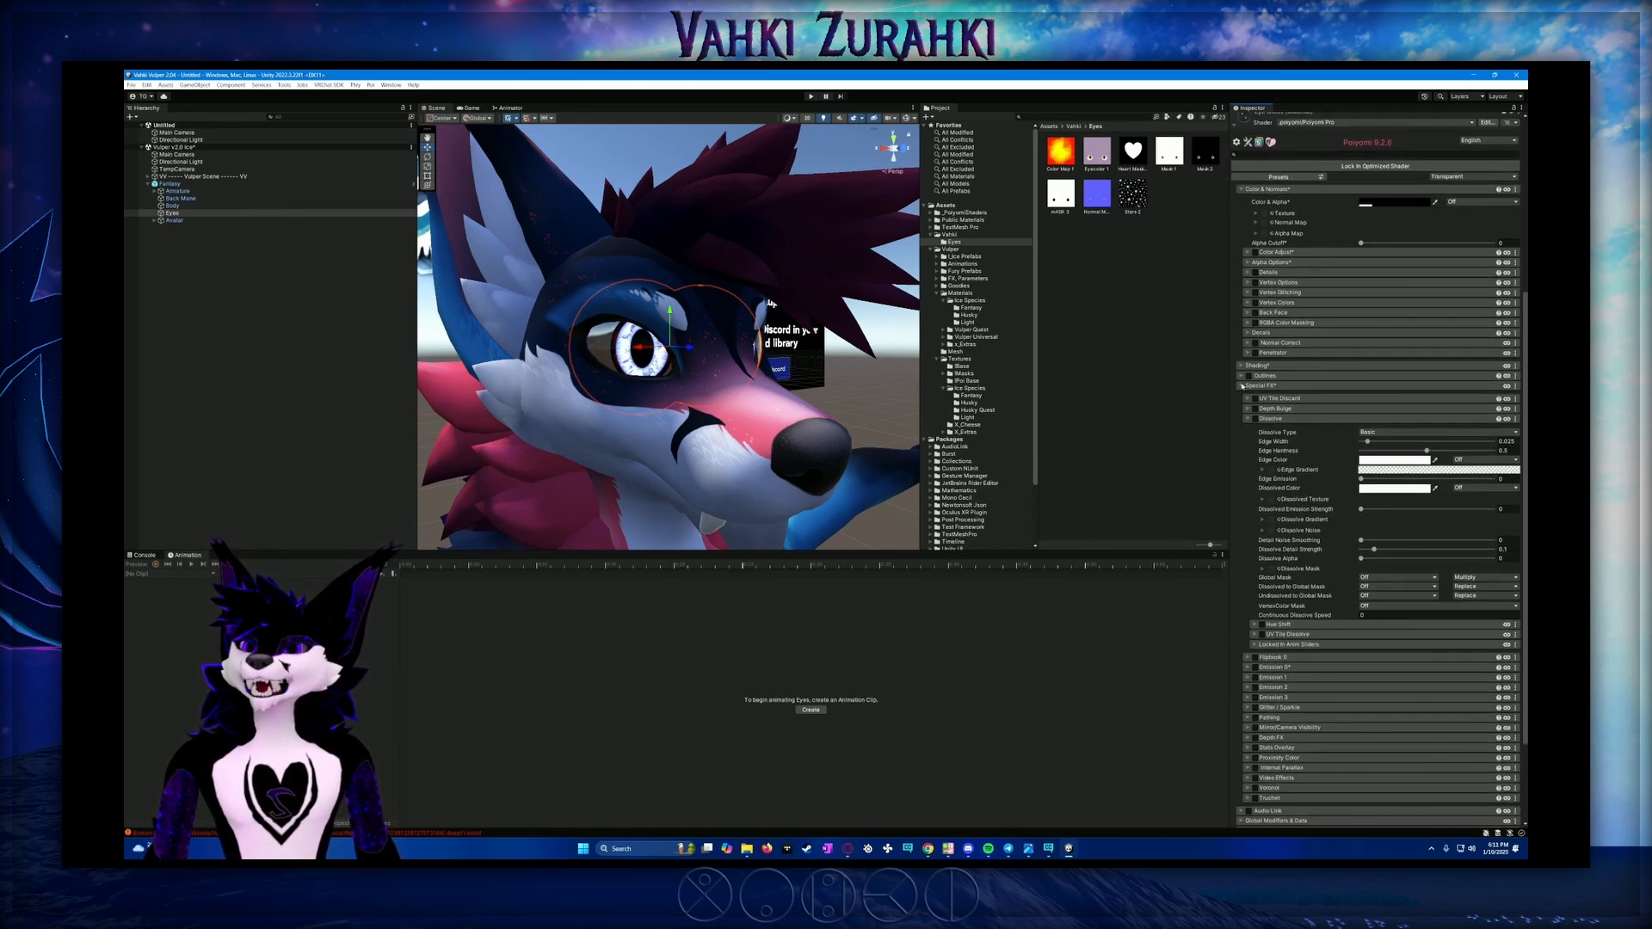
left_click(1239, 366)
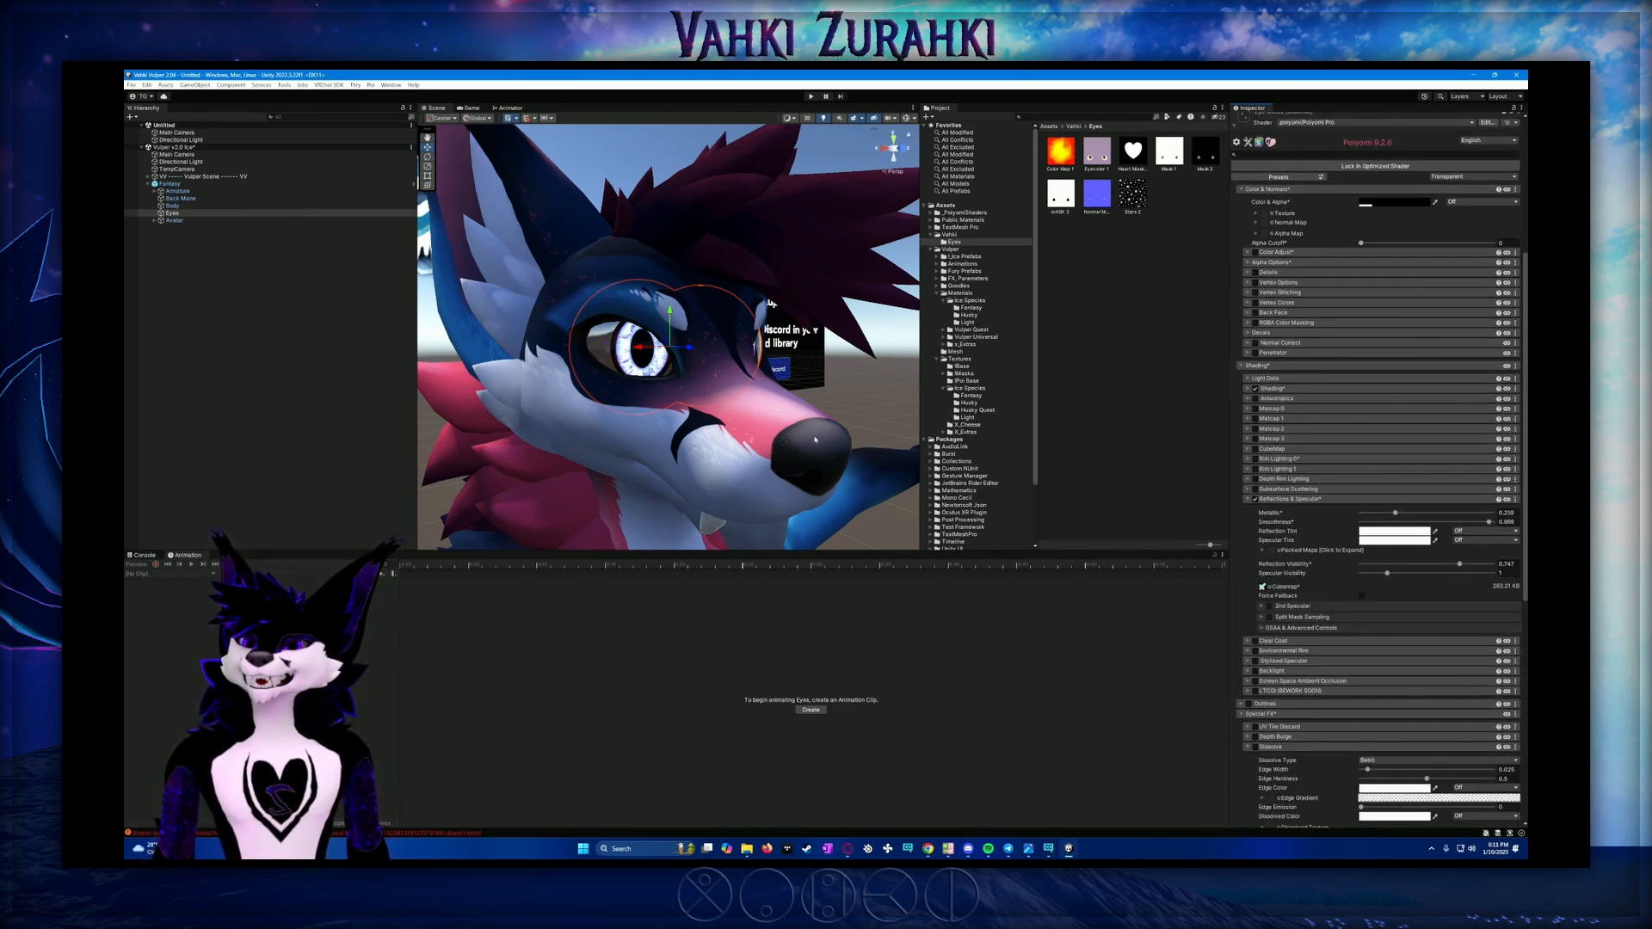
left_click_drag(852, 400, 574, 393, "alt")
left_click_drag(736, 346, 825, 396, "alt")
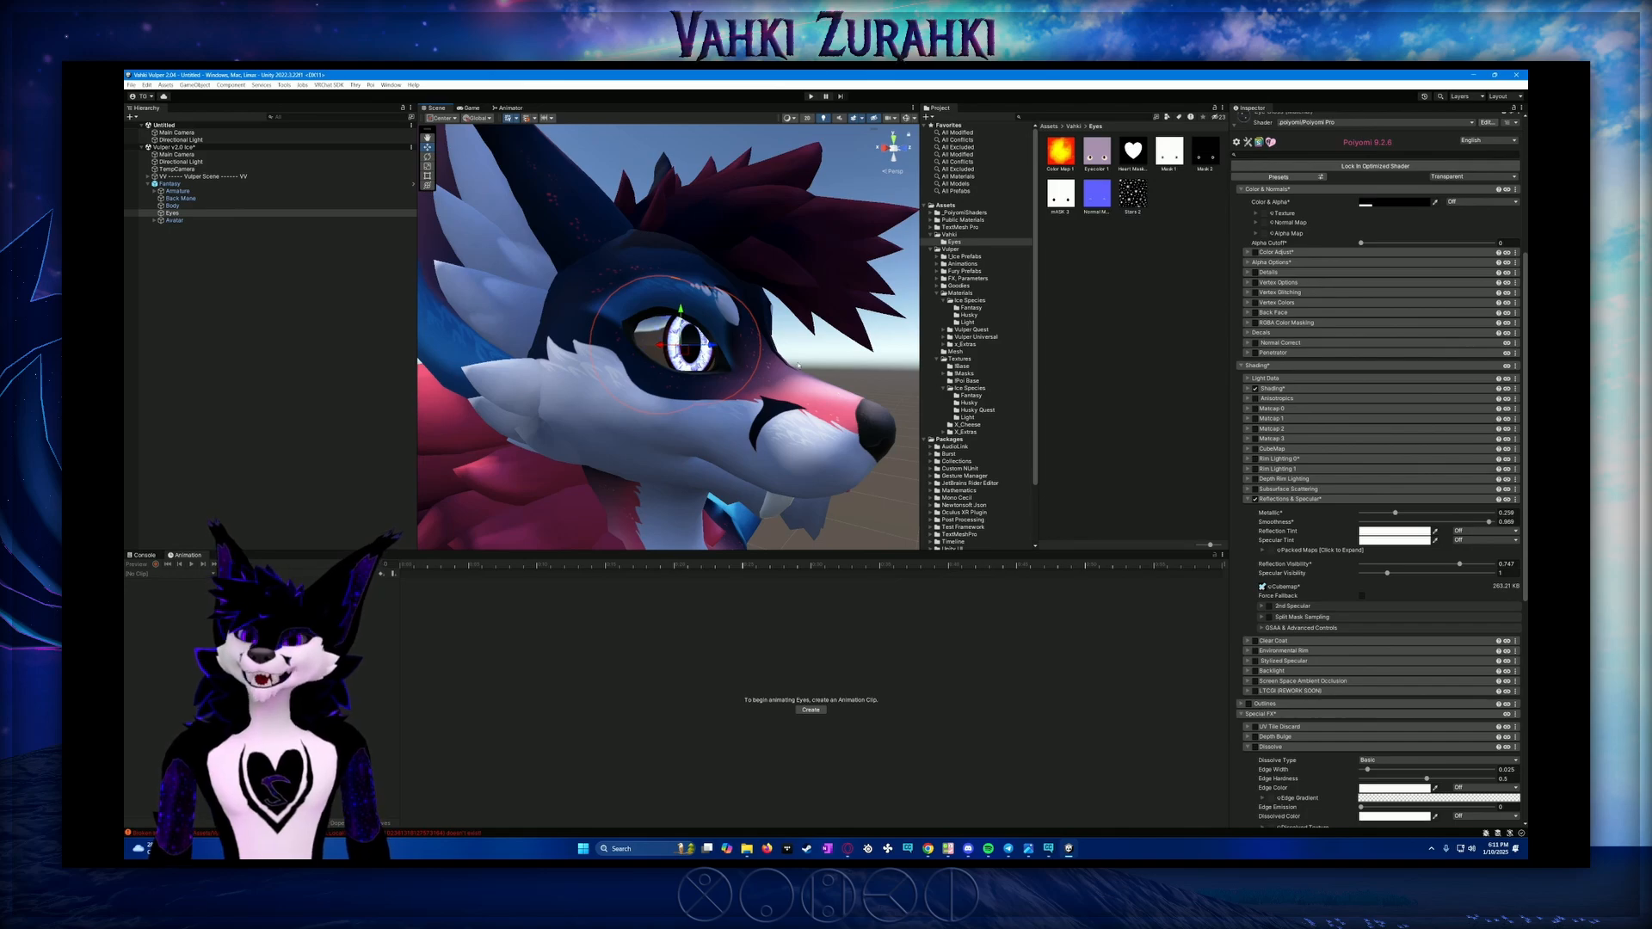
left_click_drag(798, 365, 577, 370, "alt")
Check the Eye Gloss Color & Alpha, try a higher Alpha Cutoff, and return the cutoff to 0
scroll(1293, 222, "up", 3)
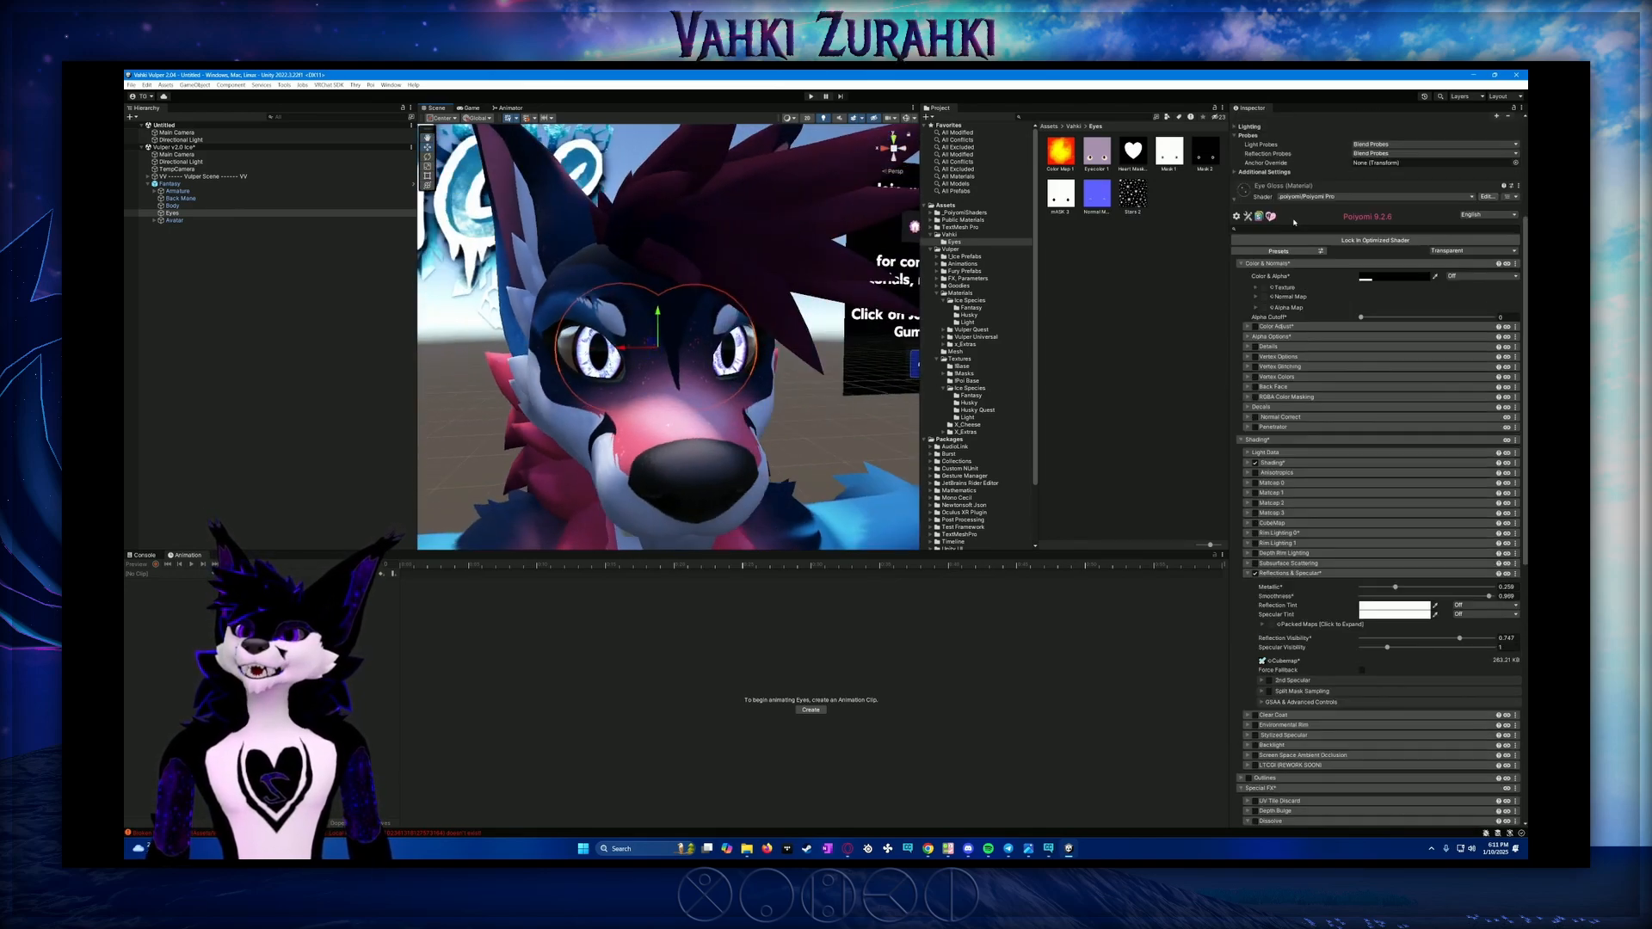
left_click(1382, 279)
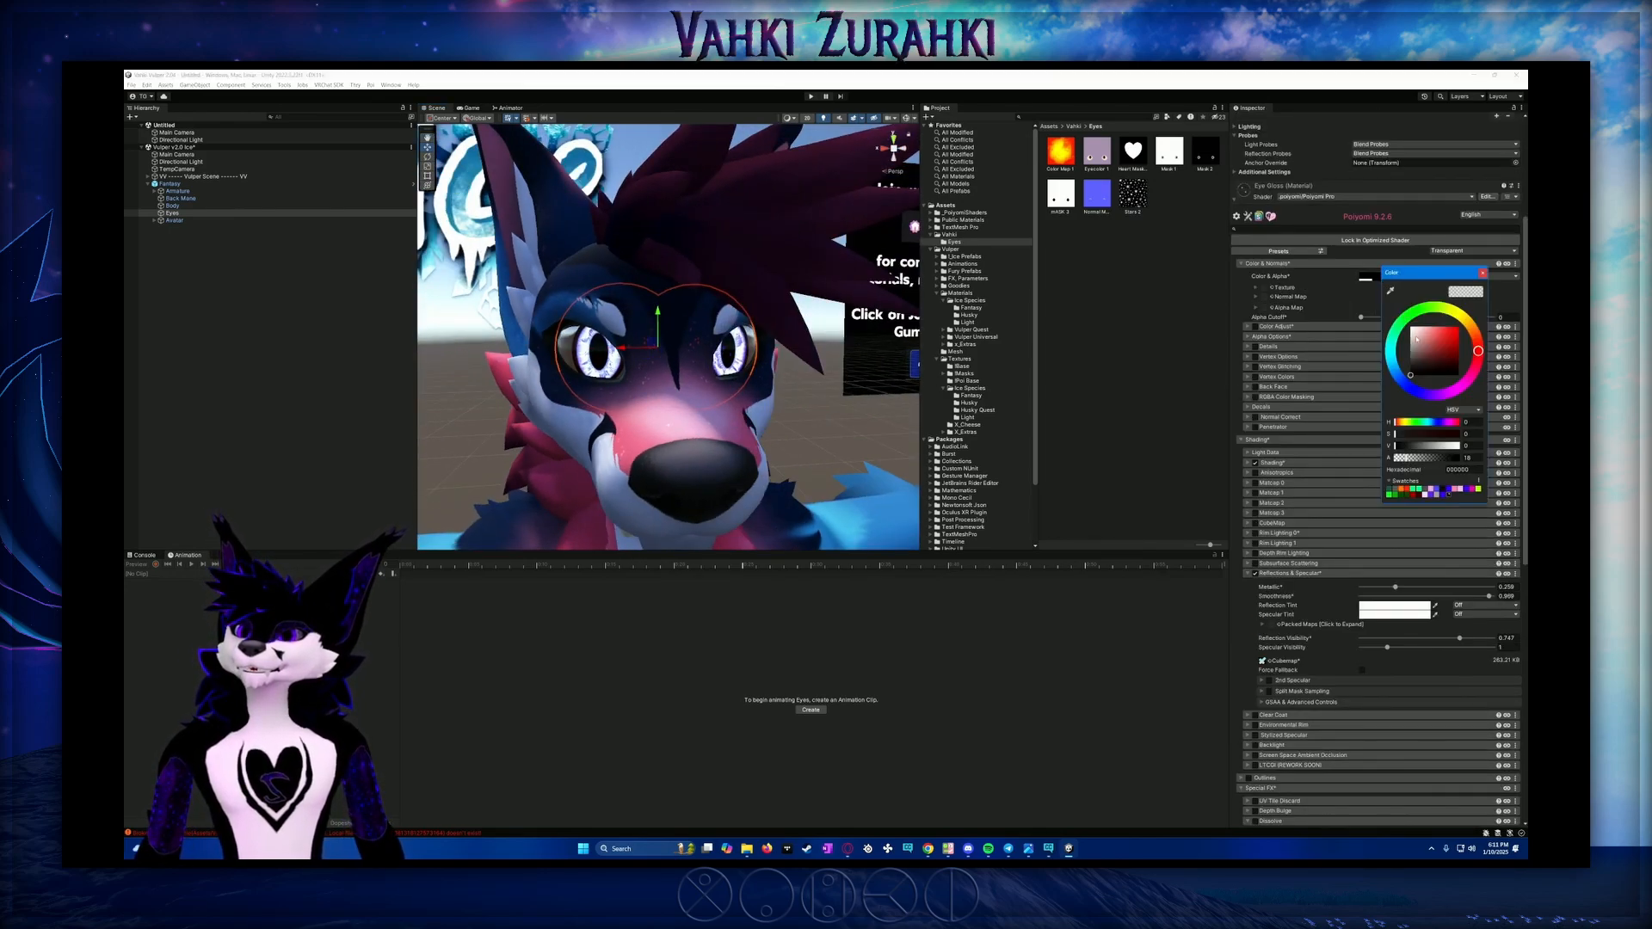
left_click(1482, 273)
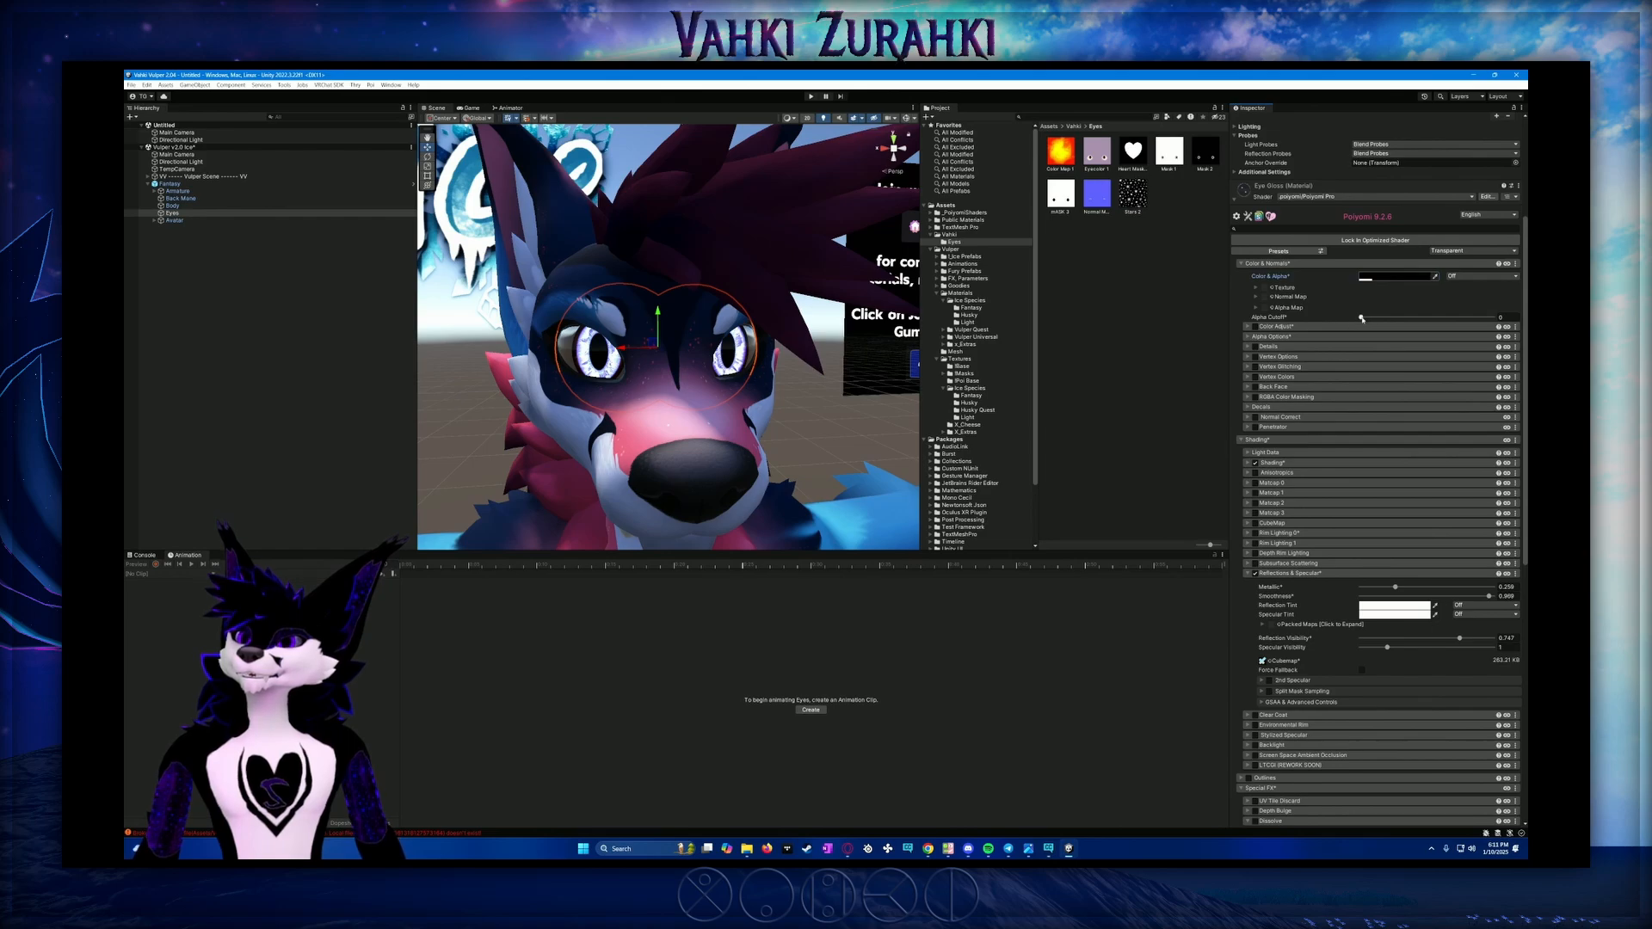
left_click_drag(1362, 318, 1493, 317)
left_click_drag(1384, 314, 1129, 343)
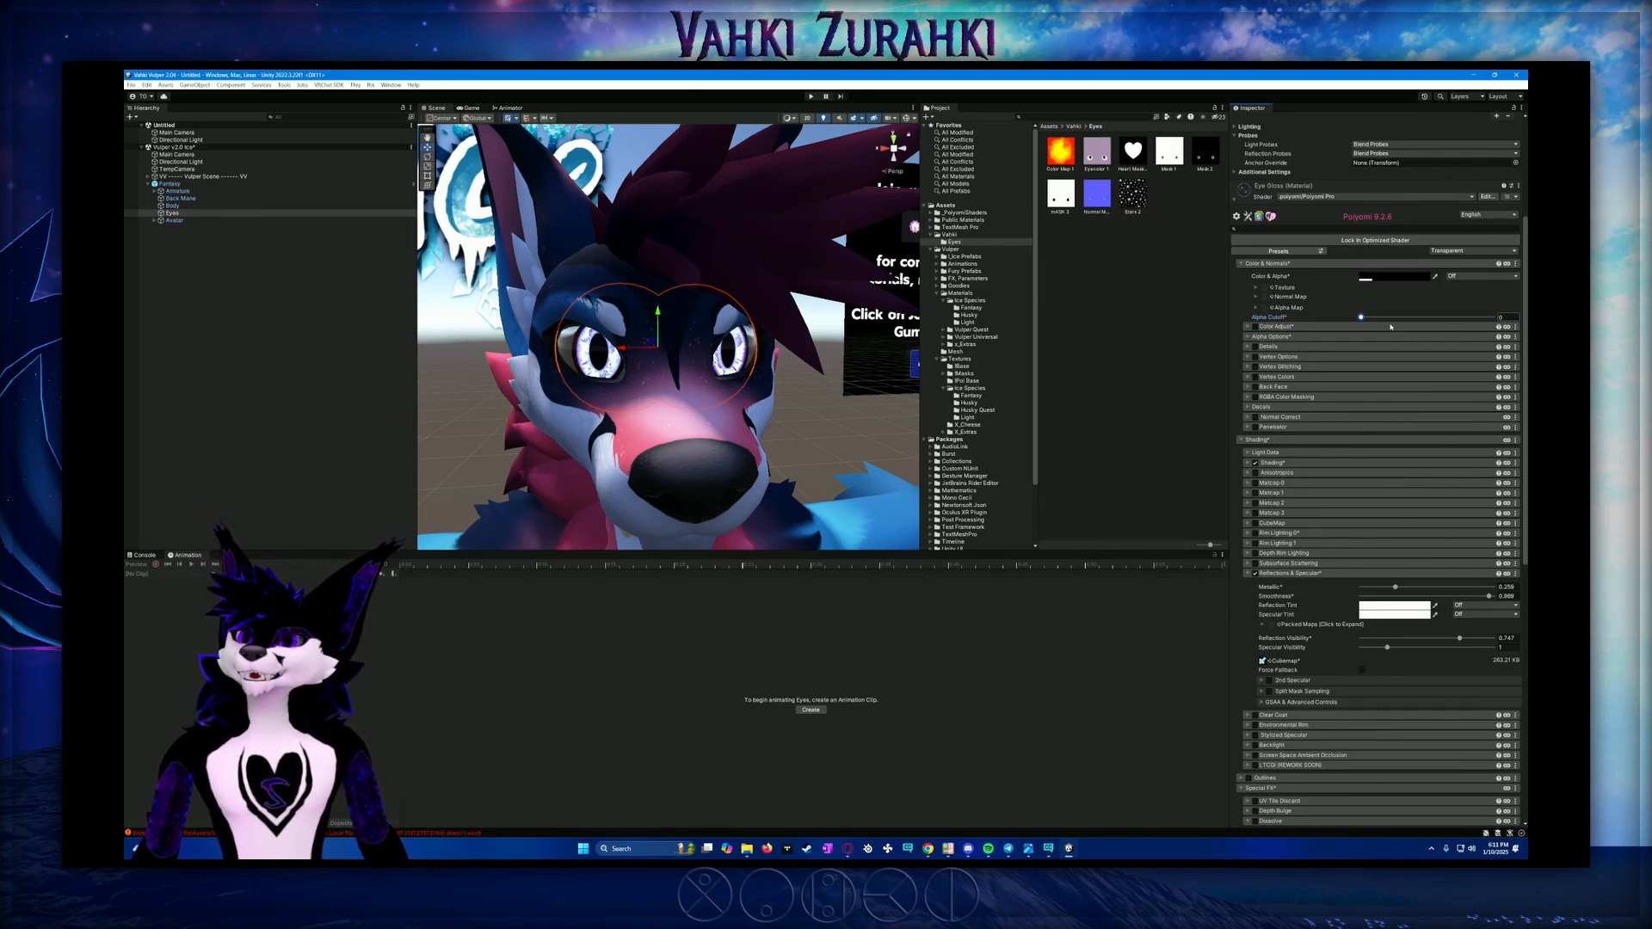
left_click_drag(1361, 317, 1322, 280)
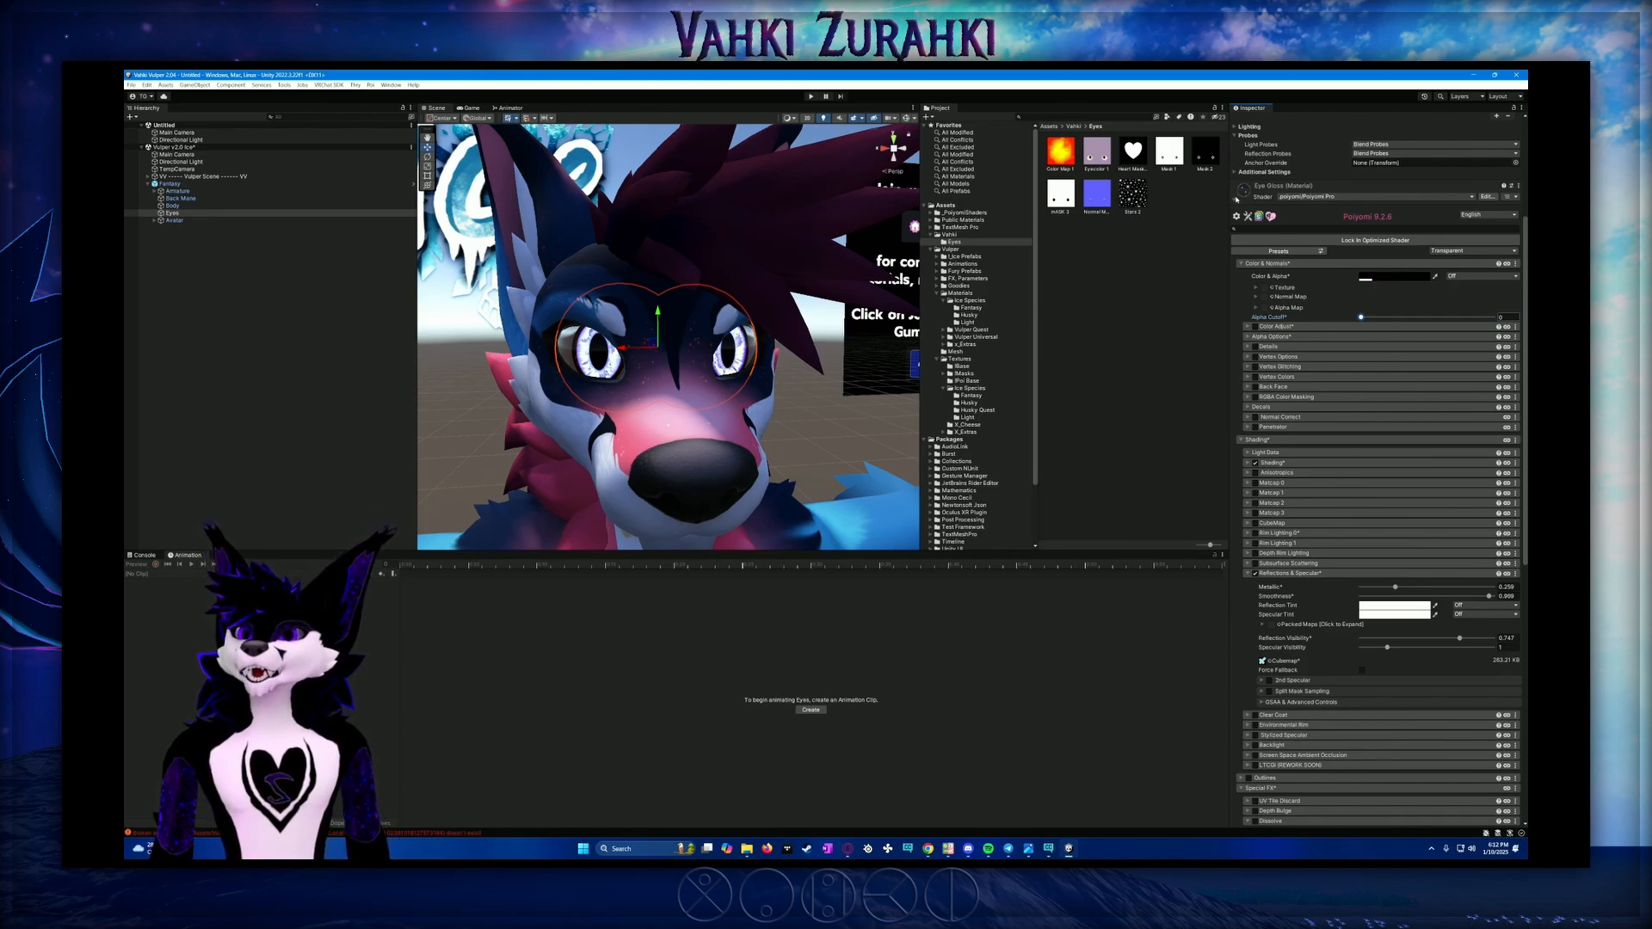
Collapse the Eye Gloss material, look over the whole avatar, and select the Body mesh to view its materials
left_click(1236, 197)
scroll(858, 391, "down", 10)
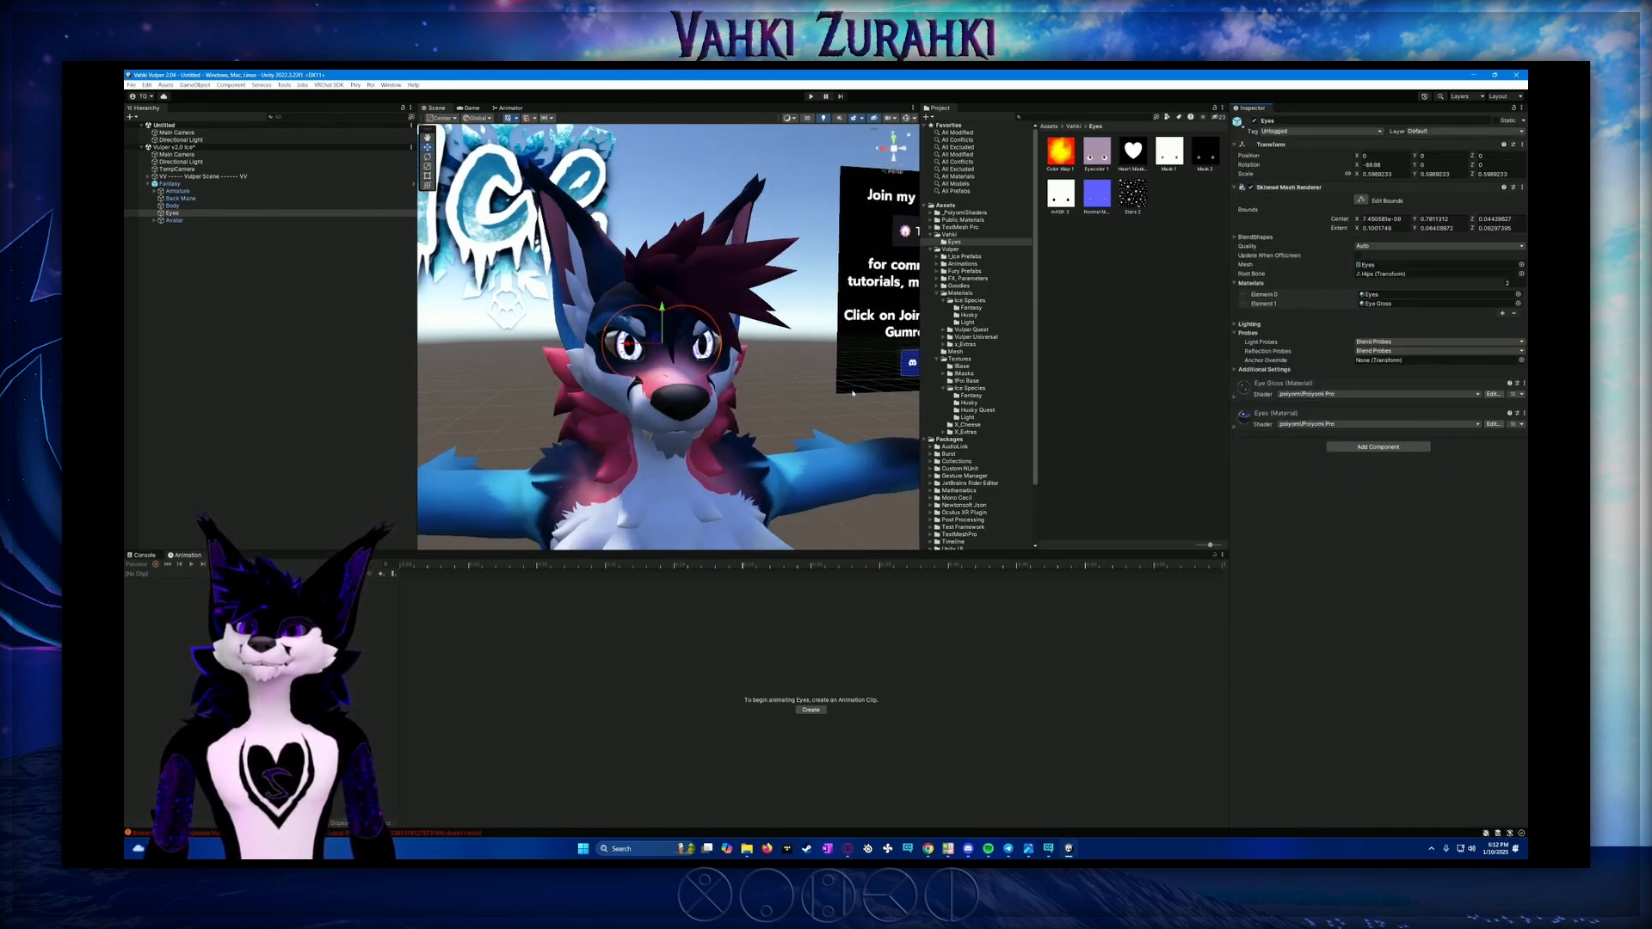
left_click_drag(858, 390, 781, 359, "alt")
middle_click_drag(781, 360, 806, 206)
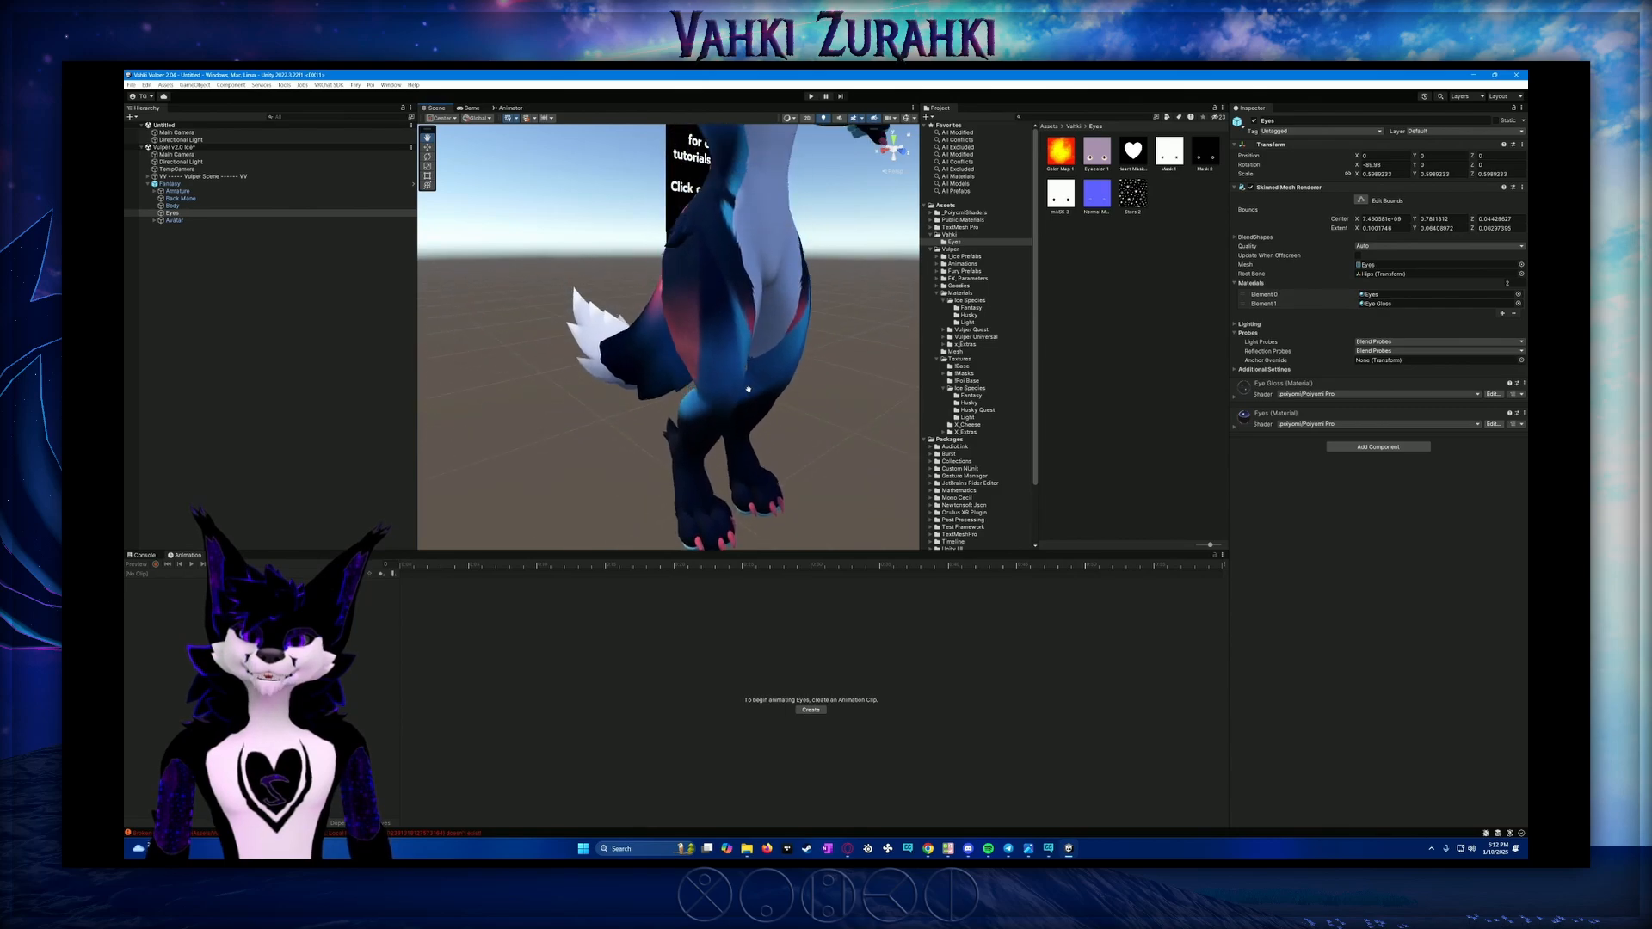
middle_click_drag(748, 389, 766, 533)
left_click_drag(765, 447, 848, 360, "alt")
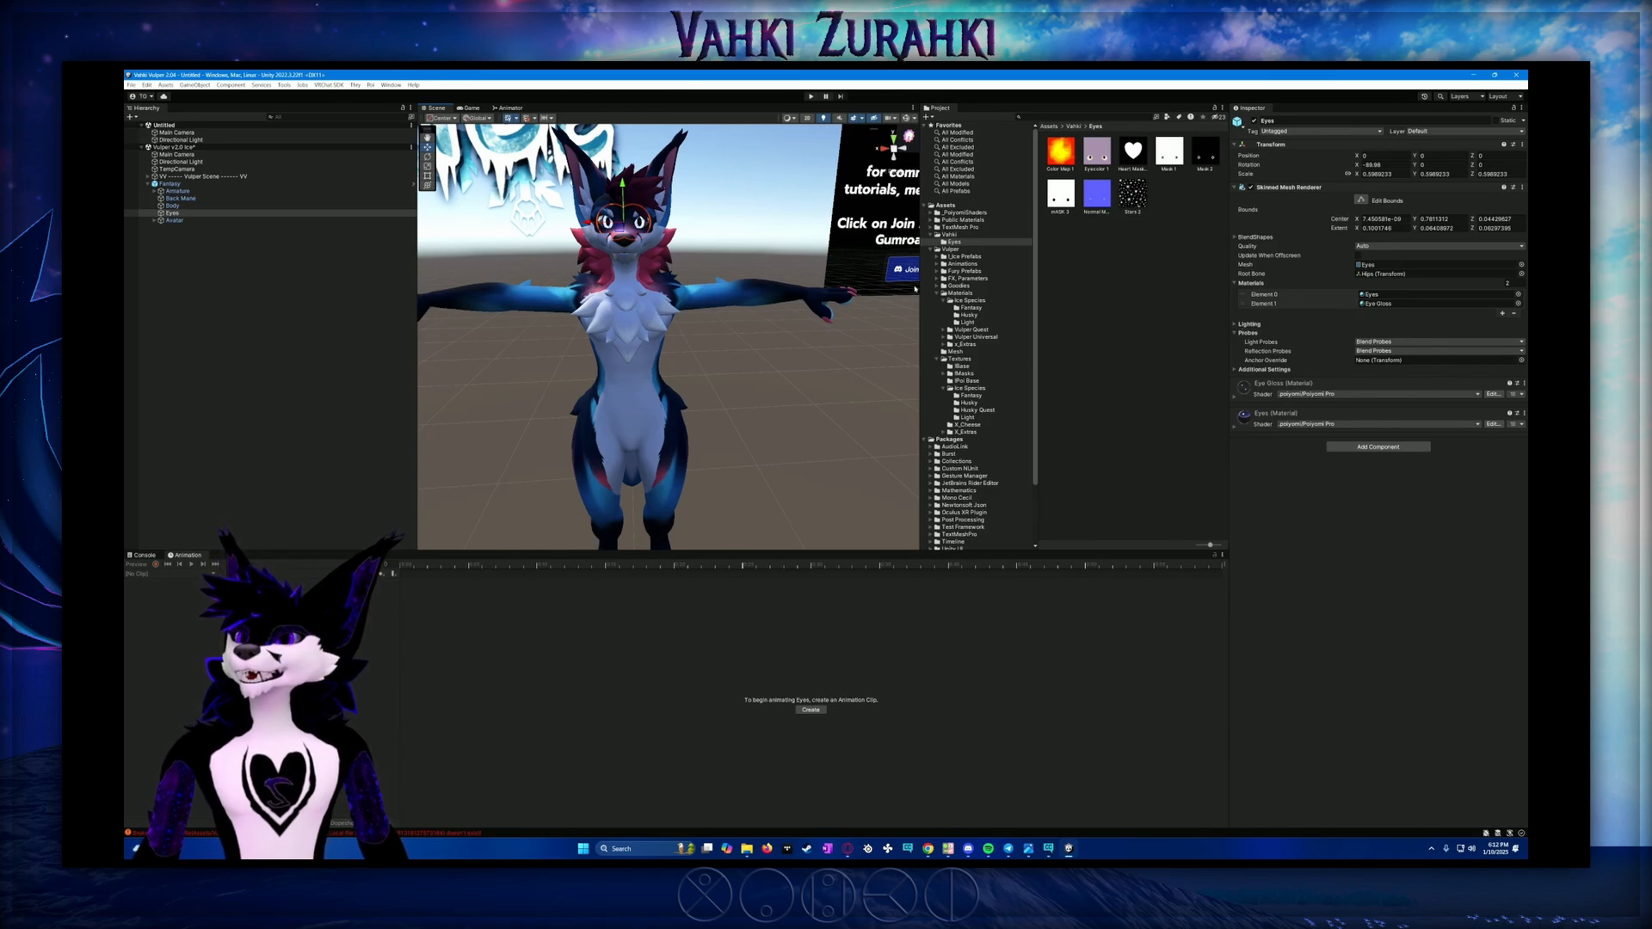
left_click(172, 206)
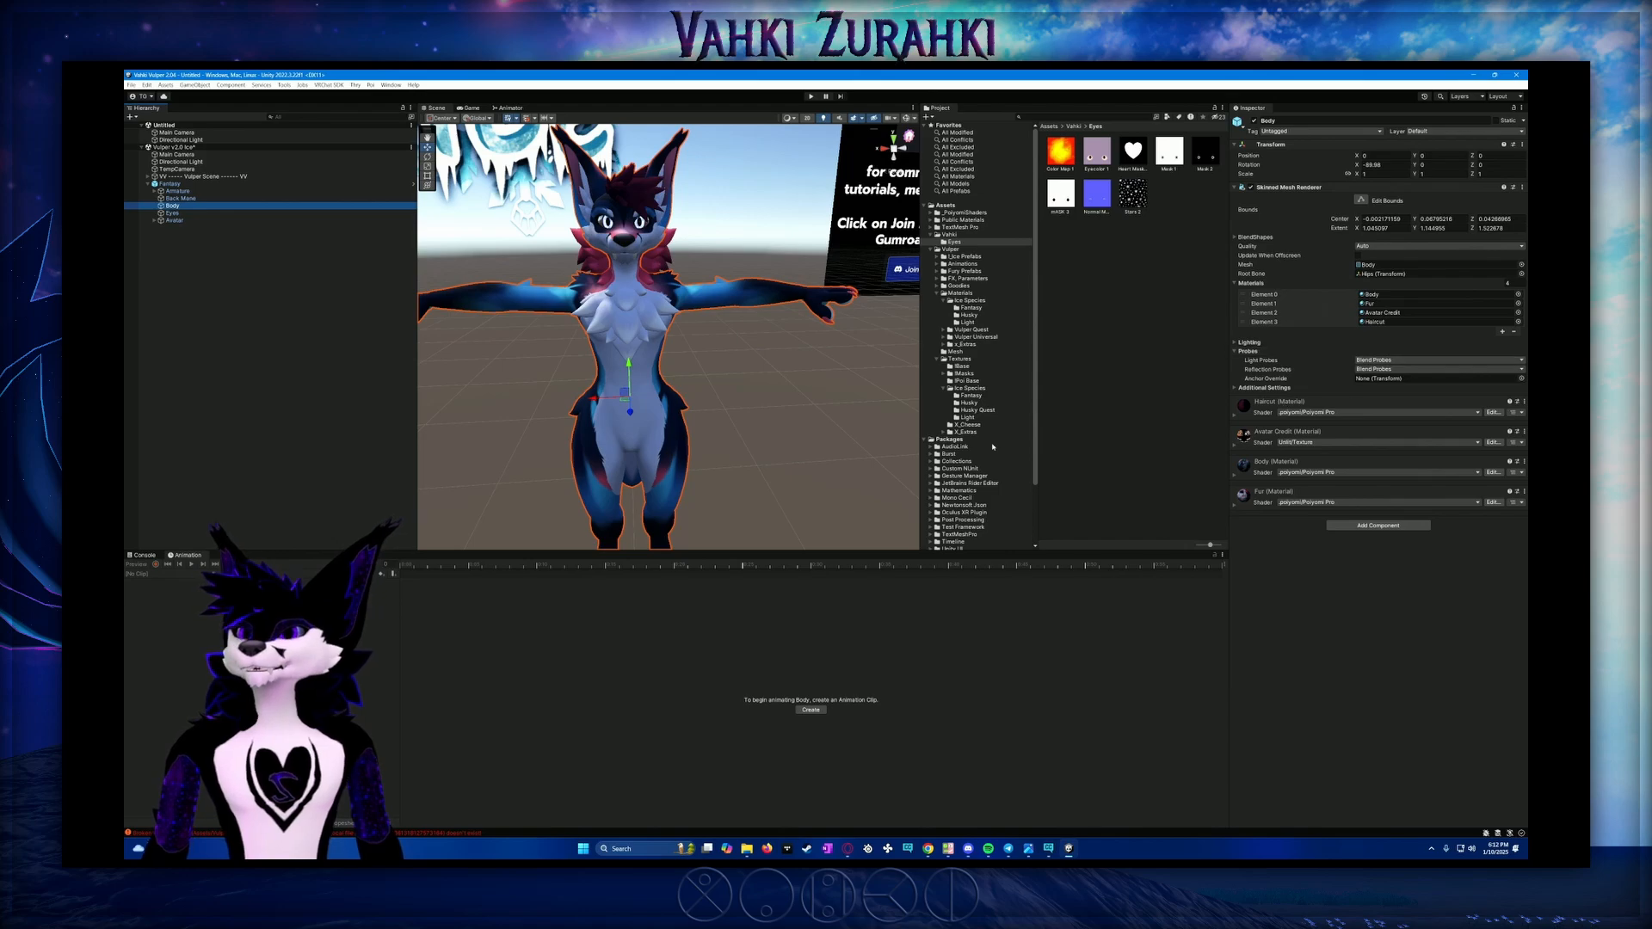
Import the complete Money Spread package and open its Money Spread folder inside _Pointless Assets
left_click_drag(723, 408, 851, 451, "alt")
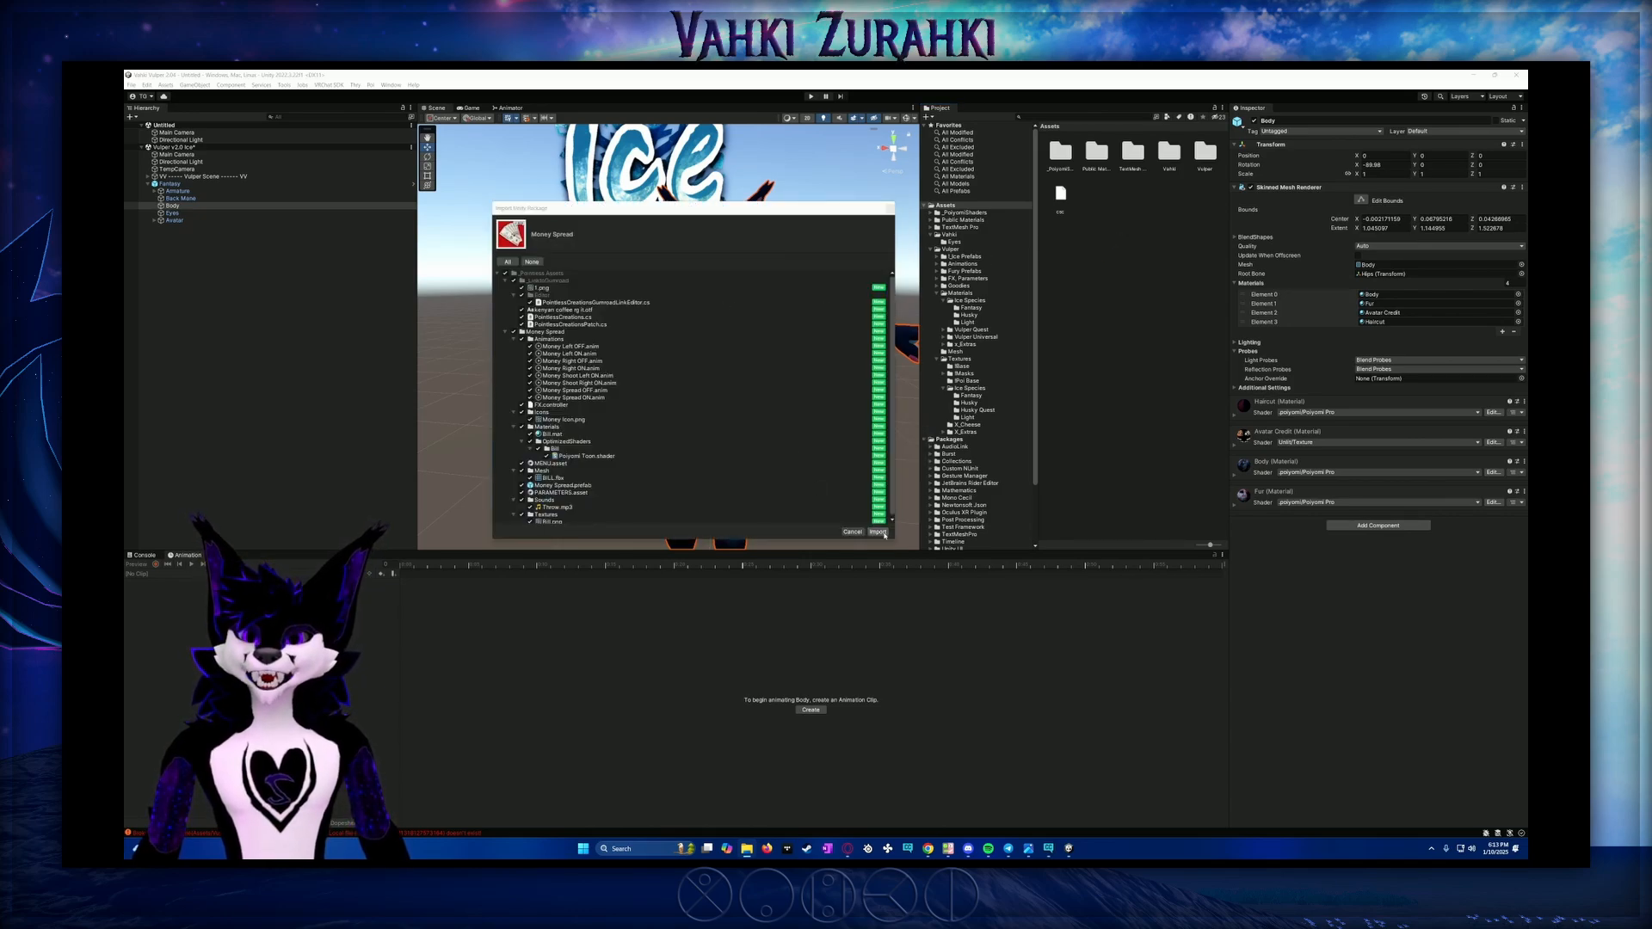
left_click(878, 531)
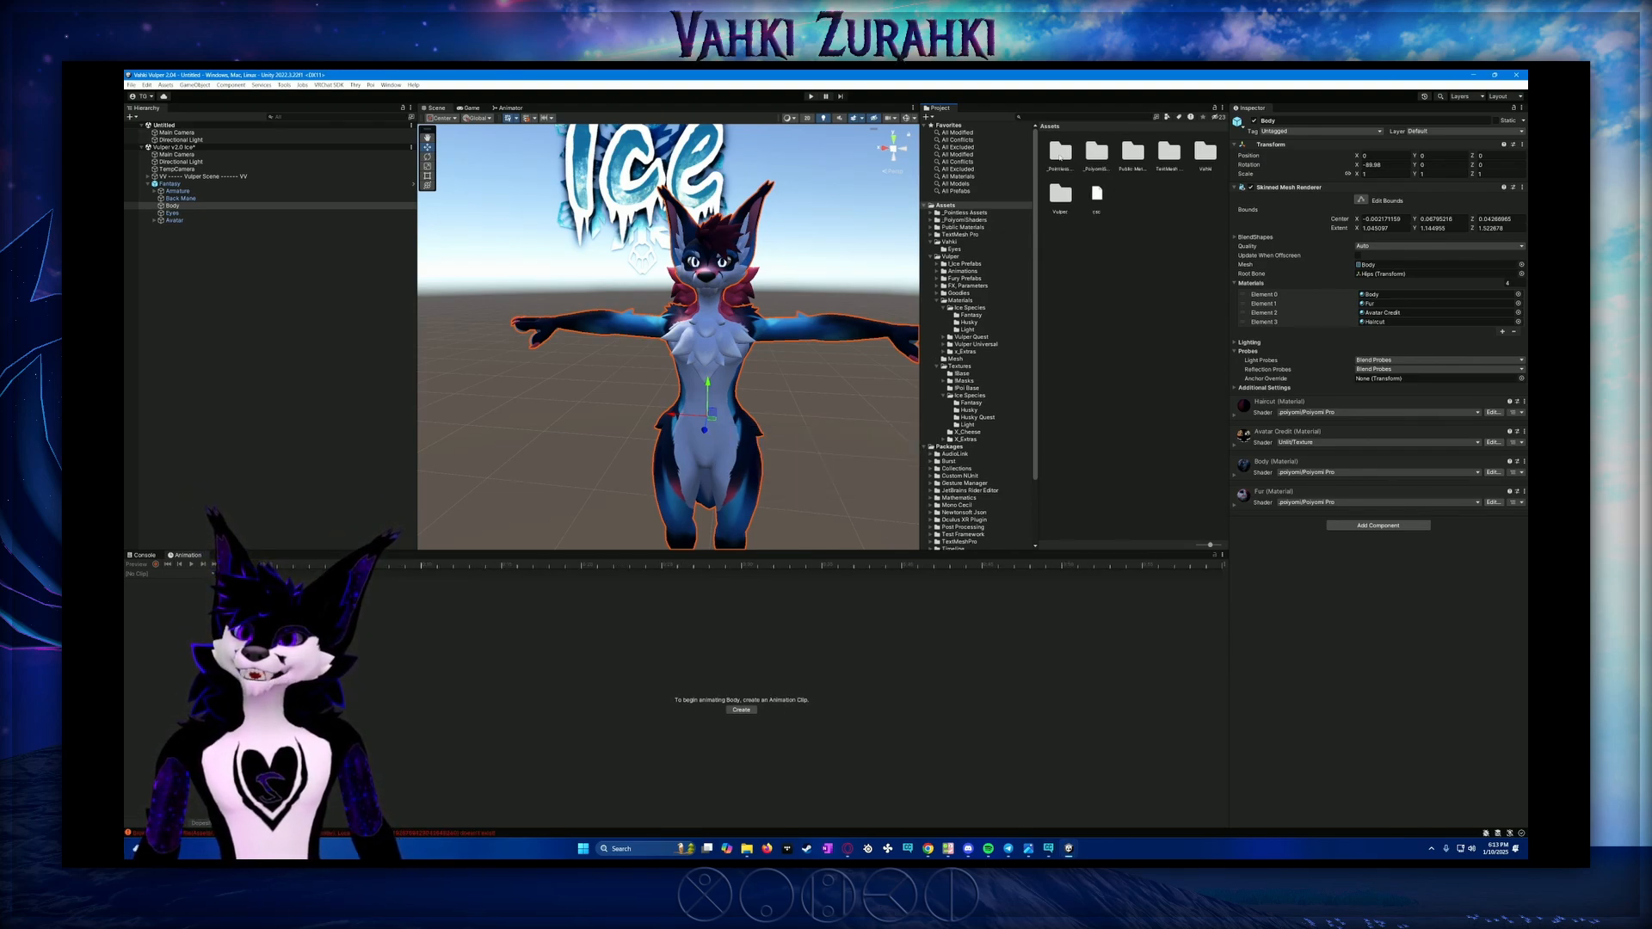
double_click(1059, 153)
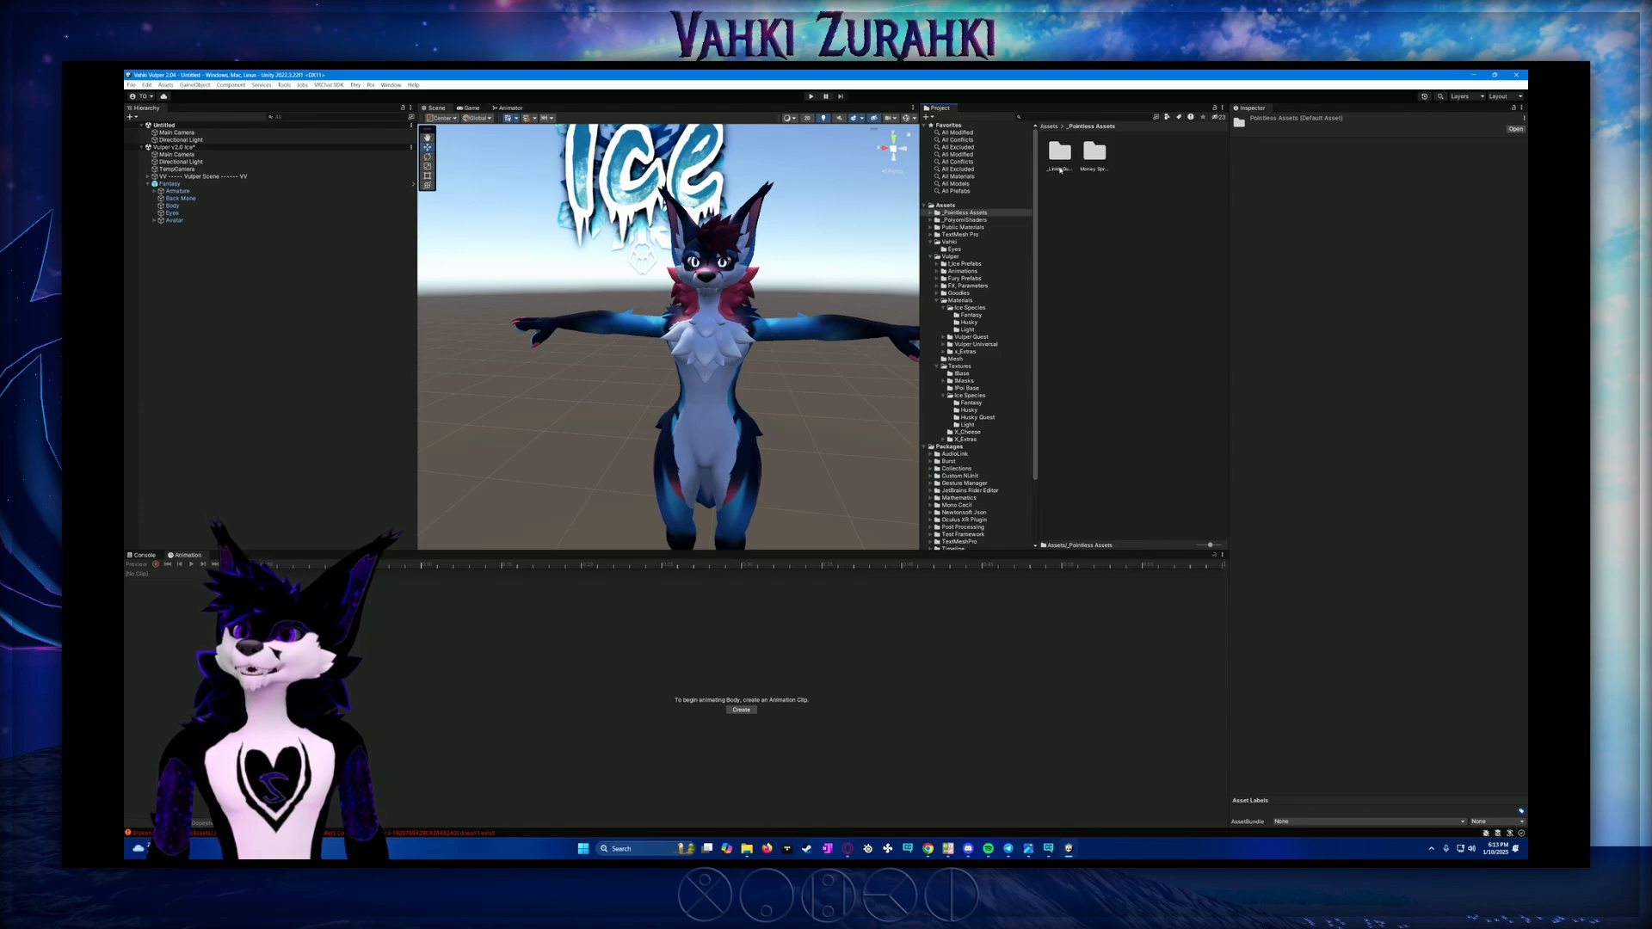
left_click(1060, 162)
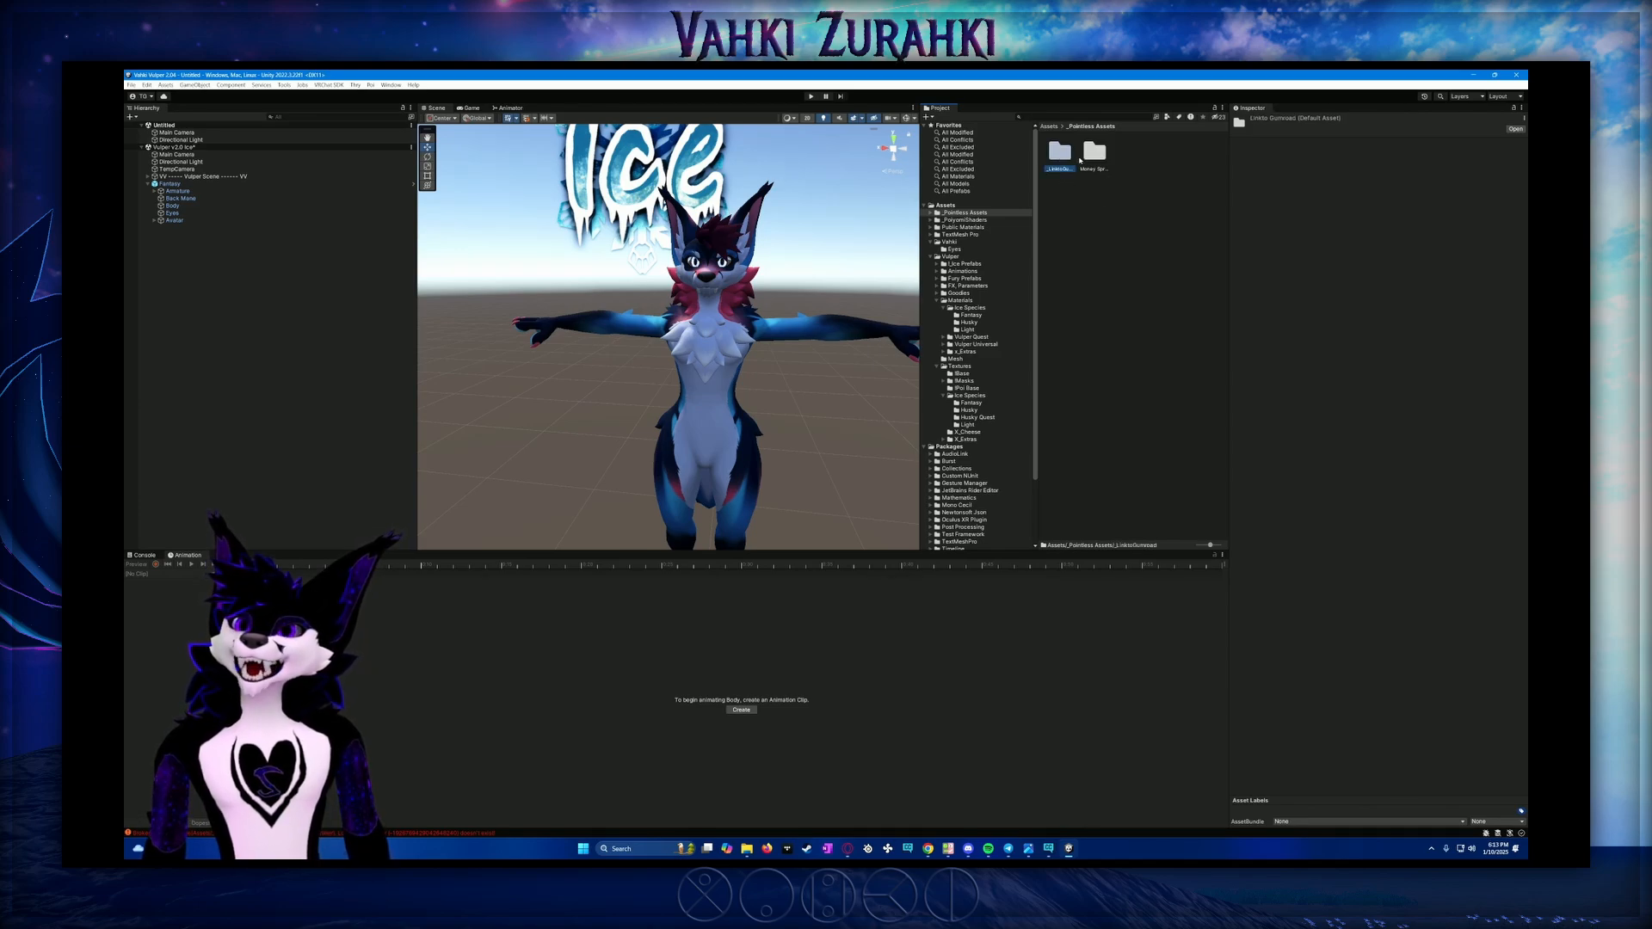
left_click(1089, 158)
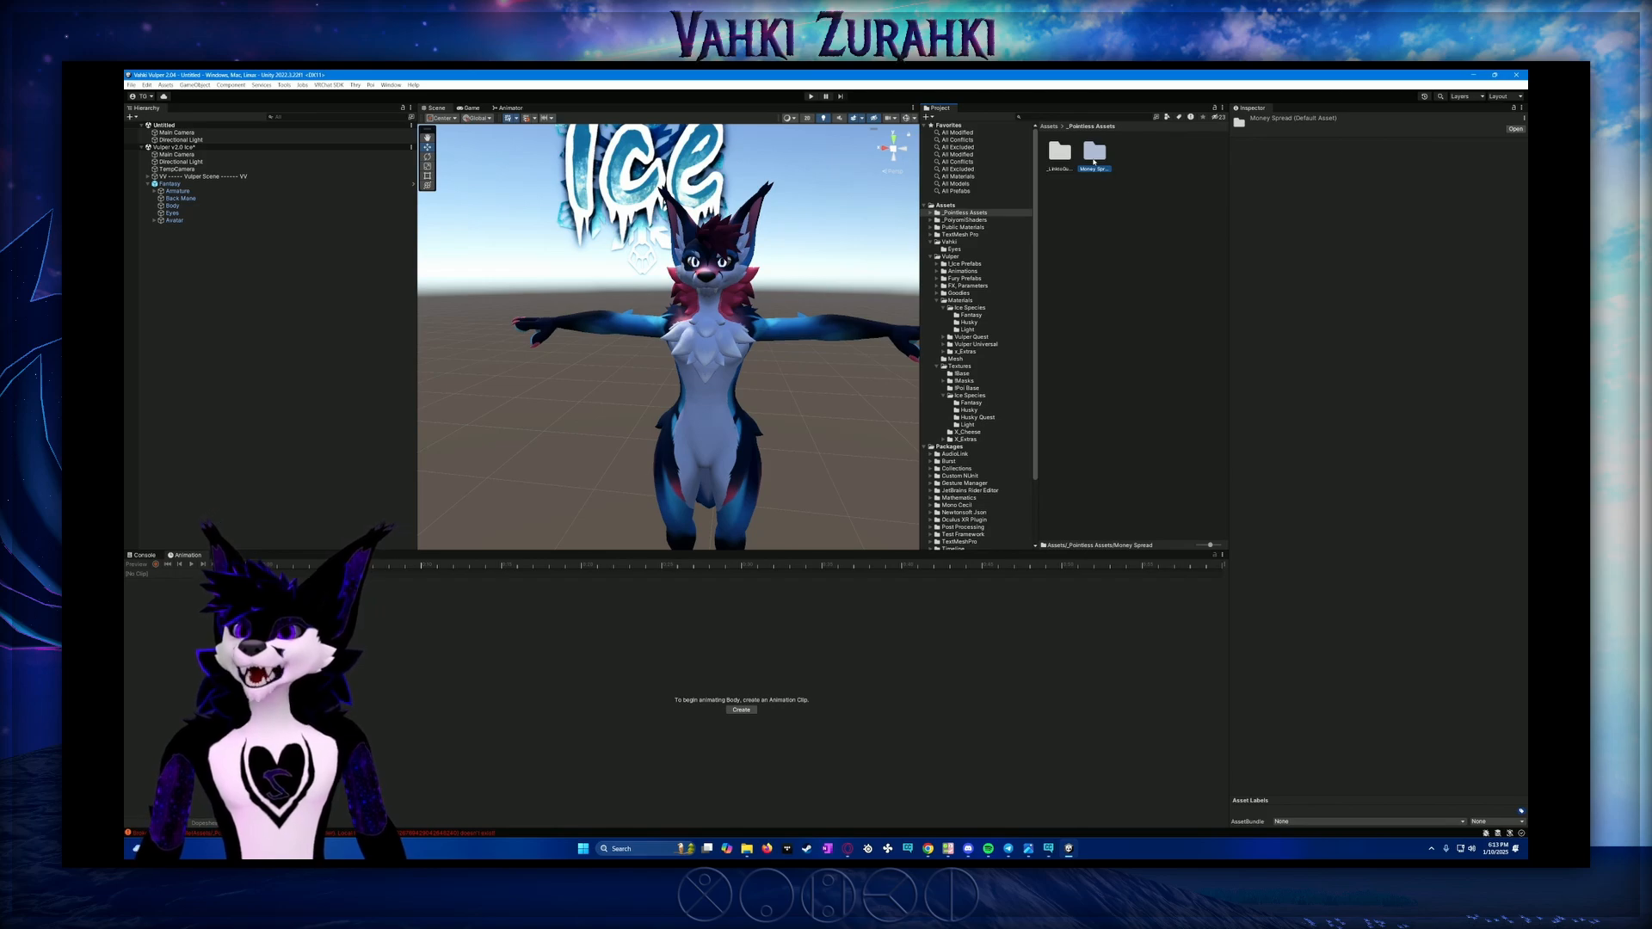
double_click(1093, 159)
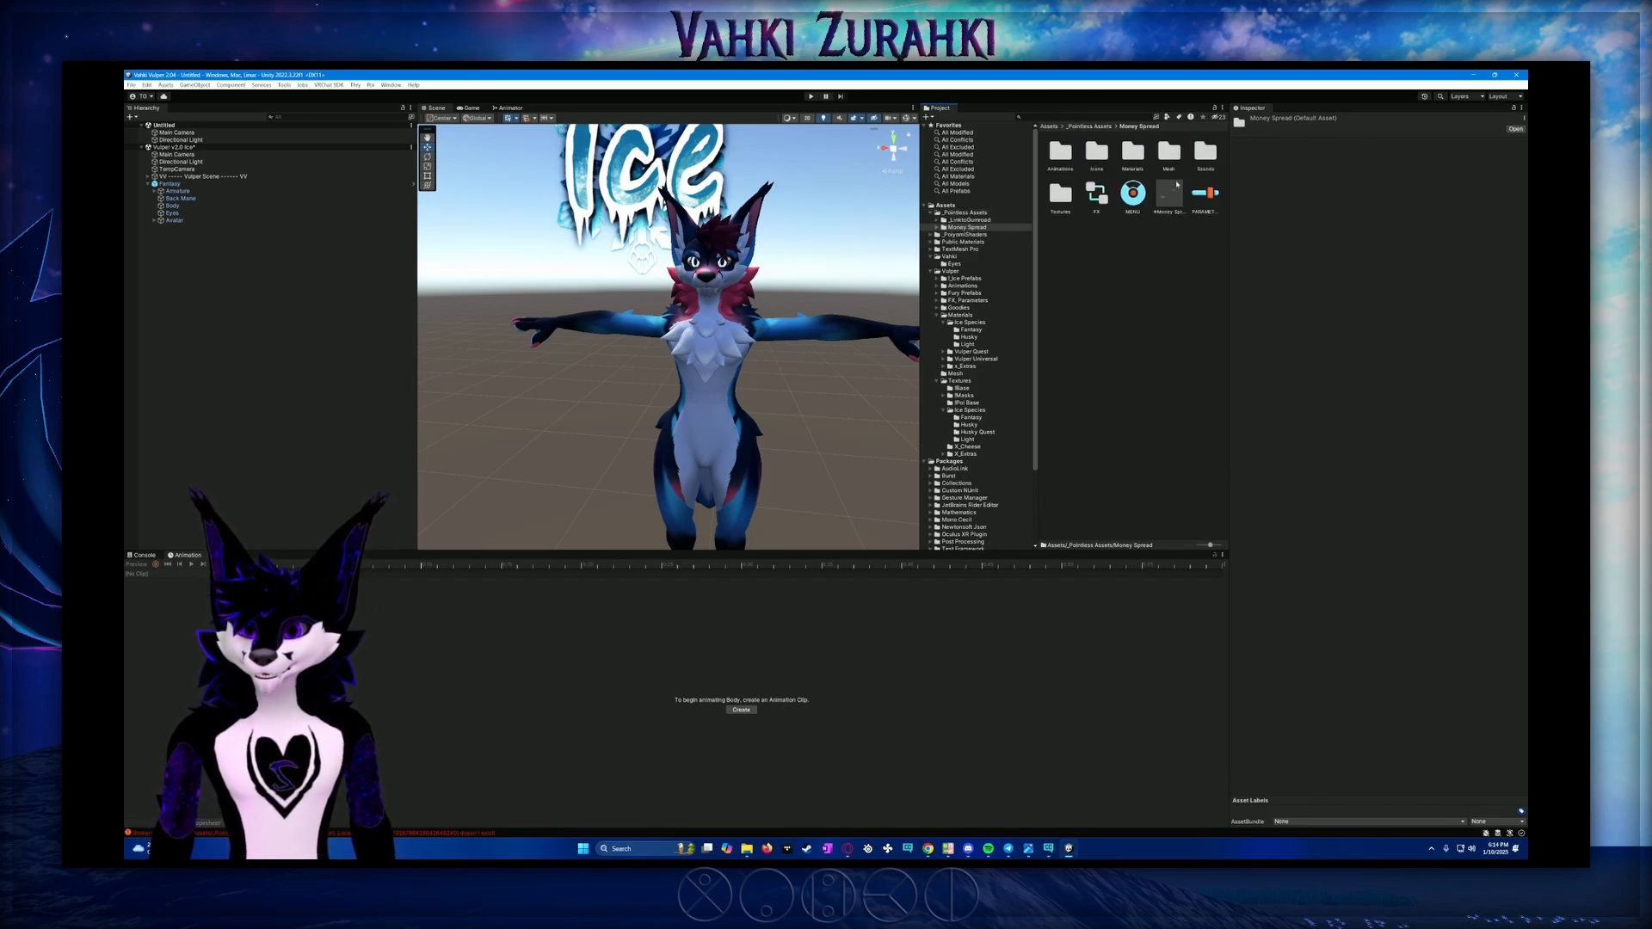
Inspect the Money Spread package's FX controller, MENU, and PARAMETERS assets
left_click(1096, 193)
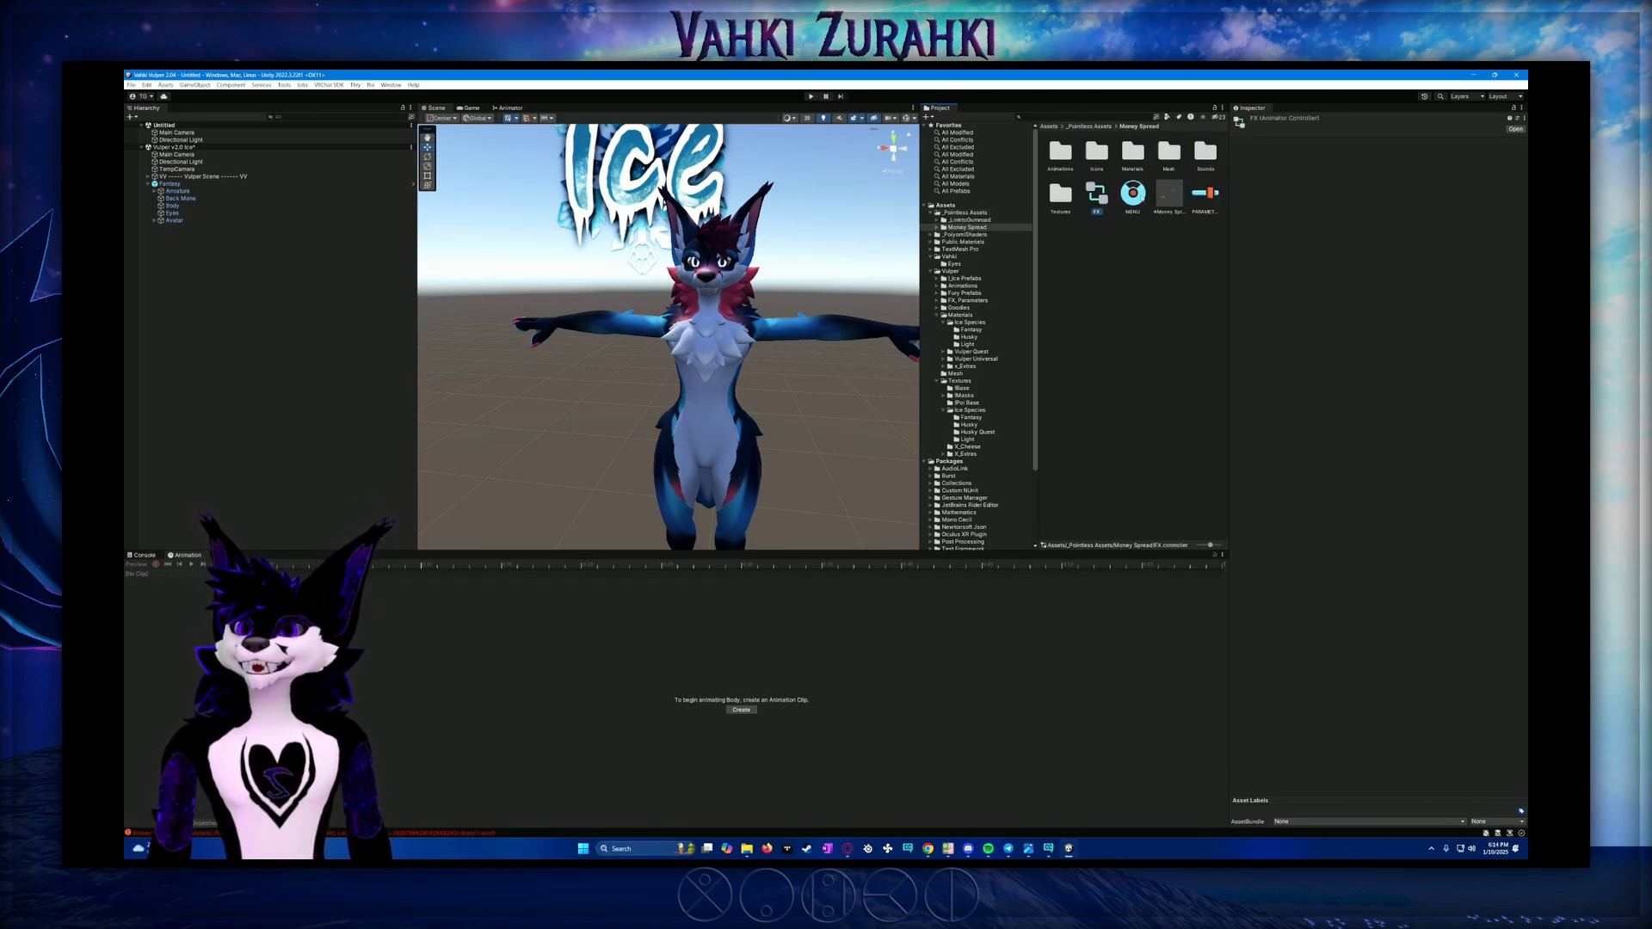
left_click(1129, 197)
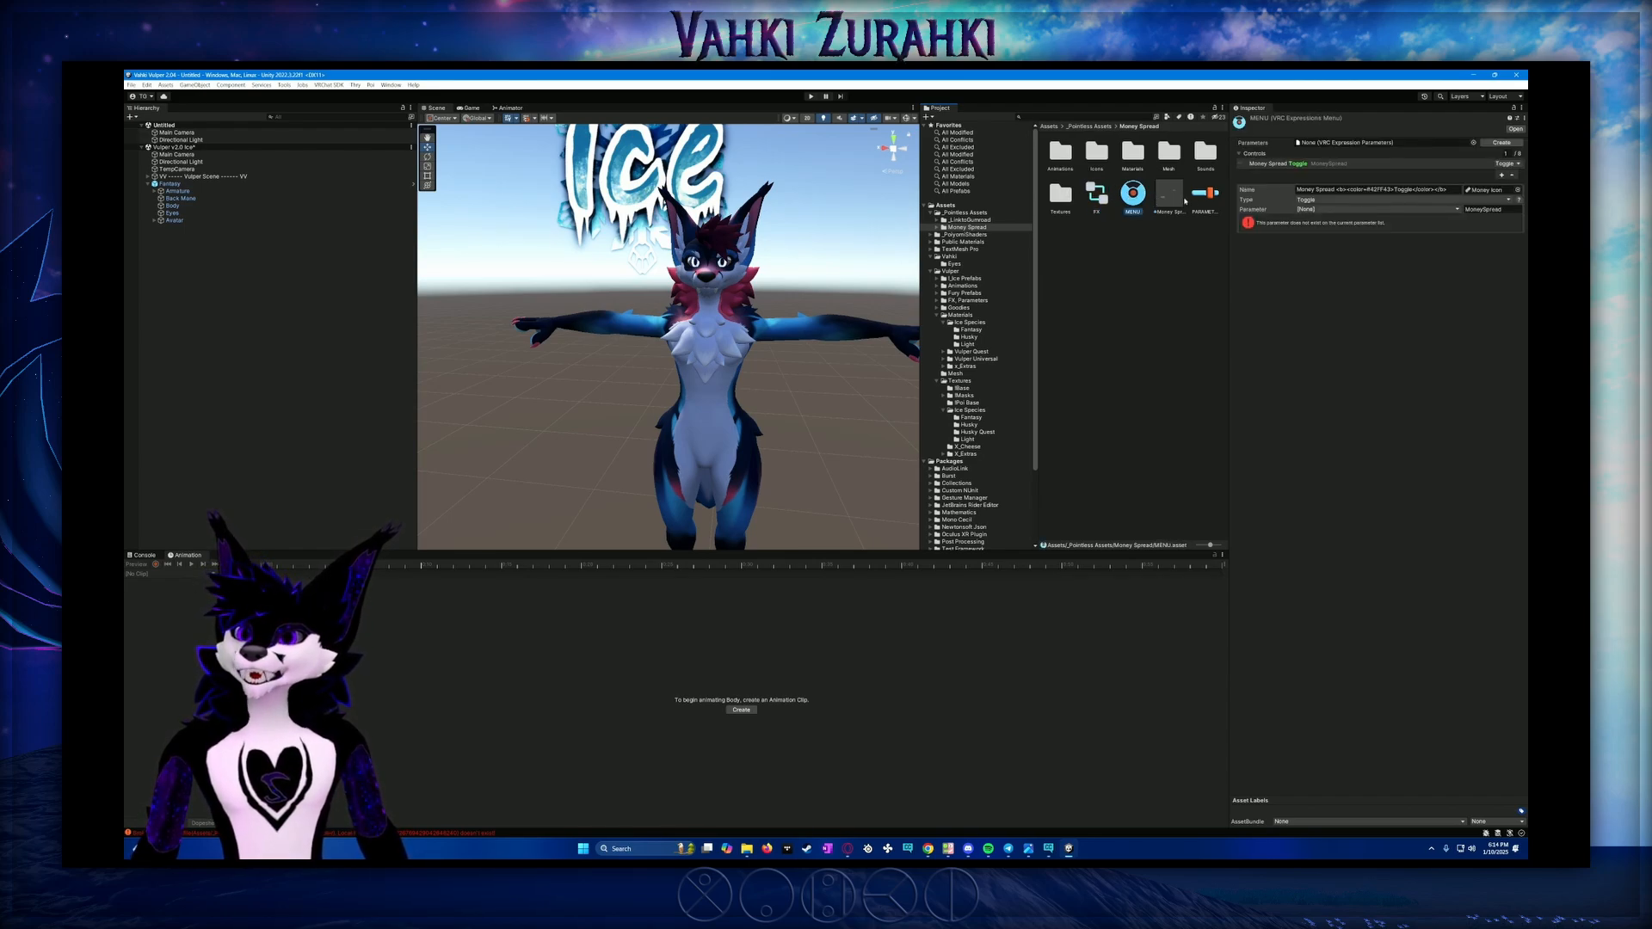
left_click(1201, 196)
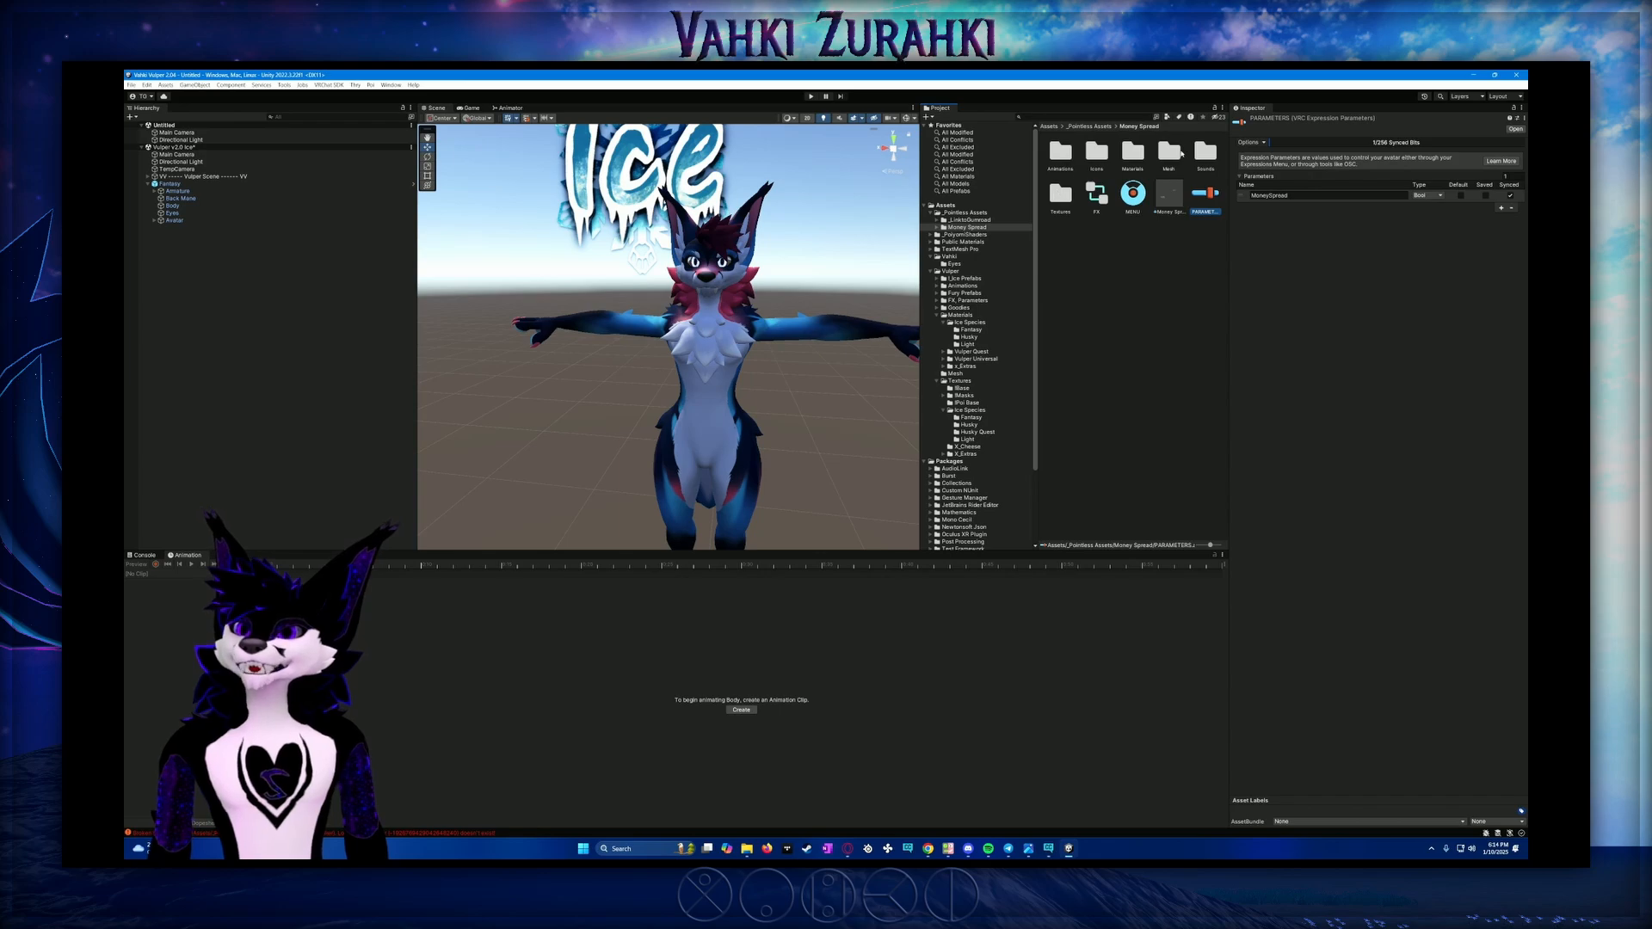
Add the Money Spread prefab to the scene as a child of the Fantasy avatar
left_click(1168, 196)
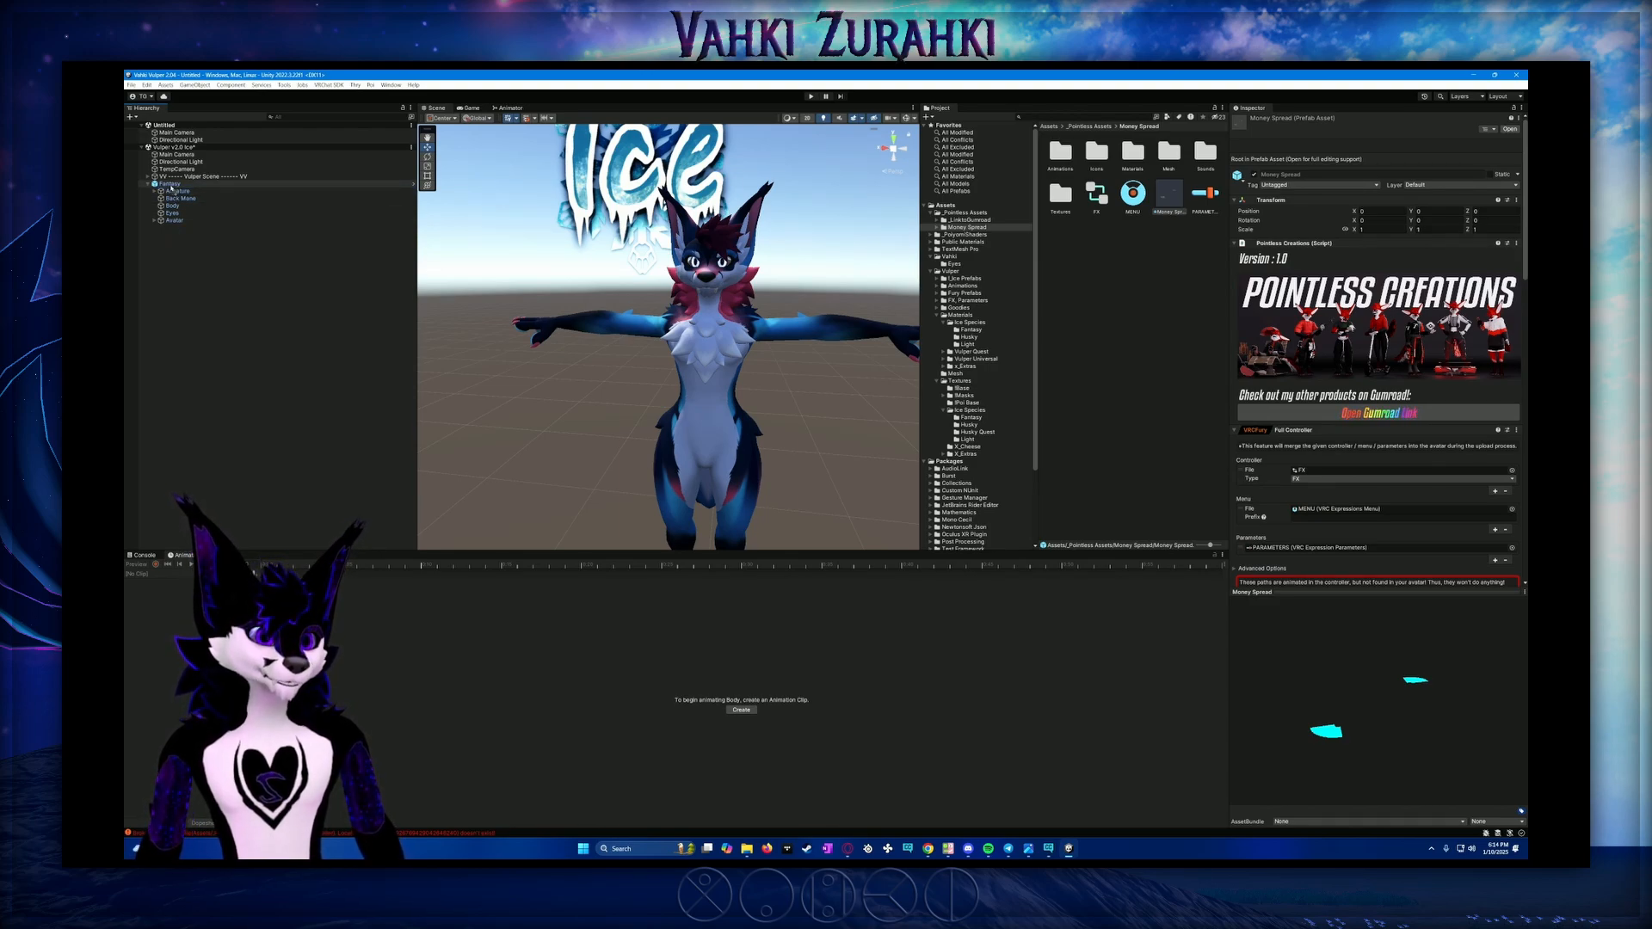
left_click_drag(171, 187, 170, 184)
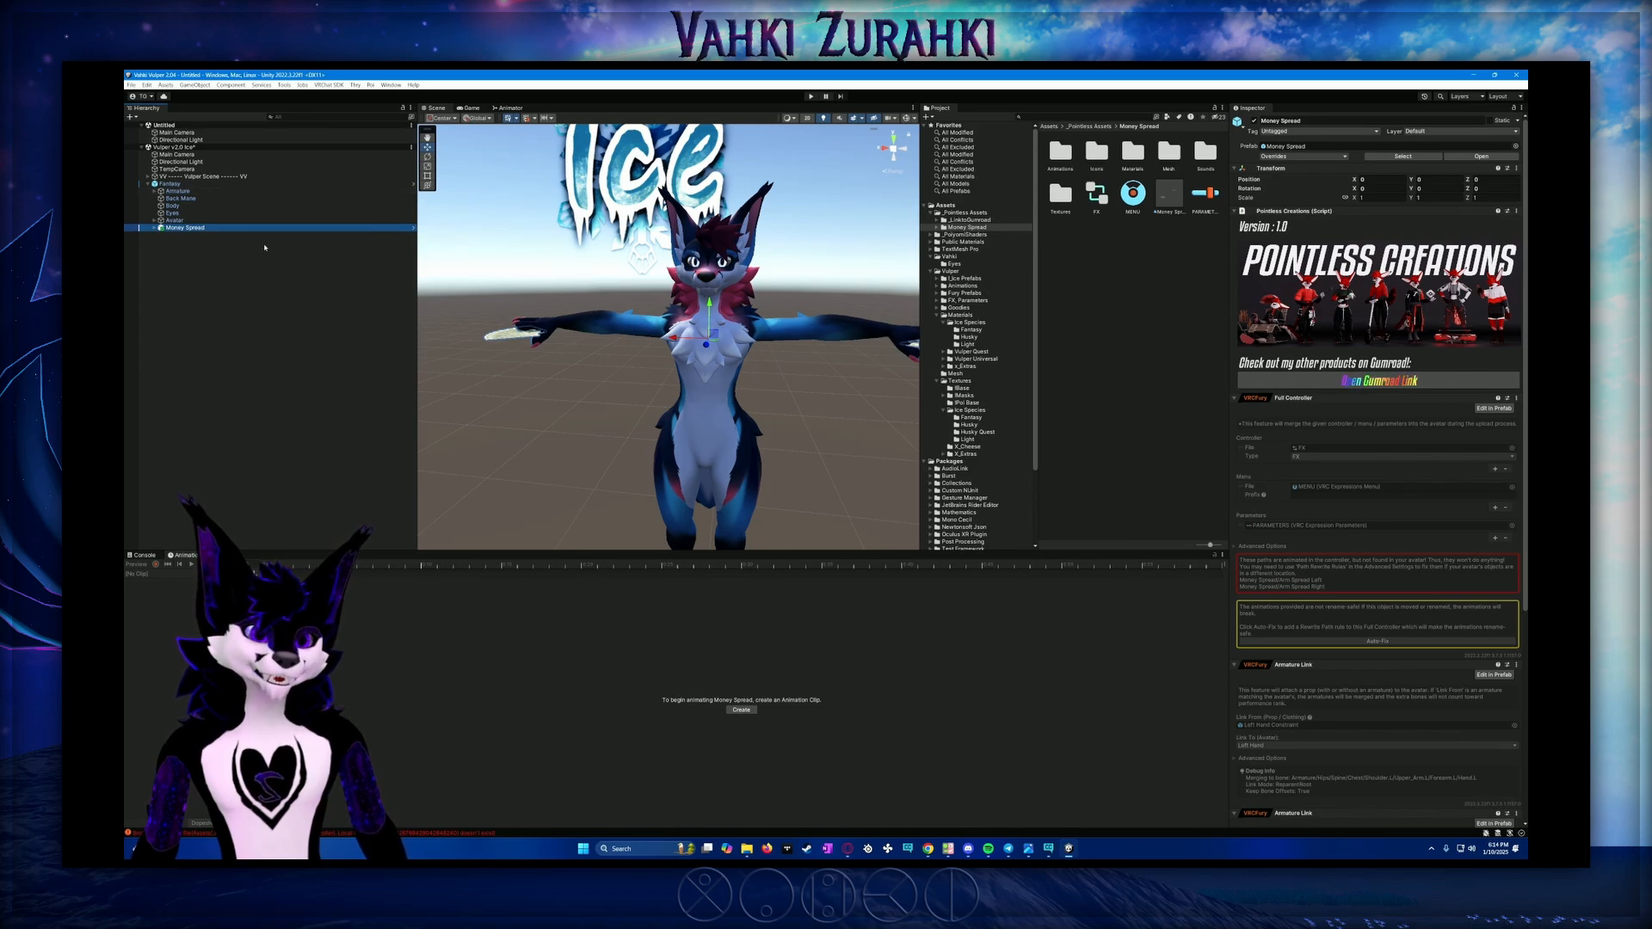
Inspect the placement of the money fans in the avatar's hands from several angles, and select the Money Spread object
left_click_drag(710, 395, 635, 303, "alt")
mouse_move(894, 311)
left_mouse_down("alt")
mouse_move(842, 360)
mouse_move(582, 332)
mouse_move(889, 332)
left_mouse_up("alt")
left_click_drag(706, 355, 793, 354, "alt")
left_click_drag(619, 378, 651, 338, "alt")
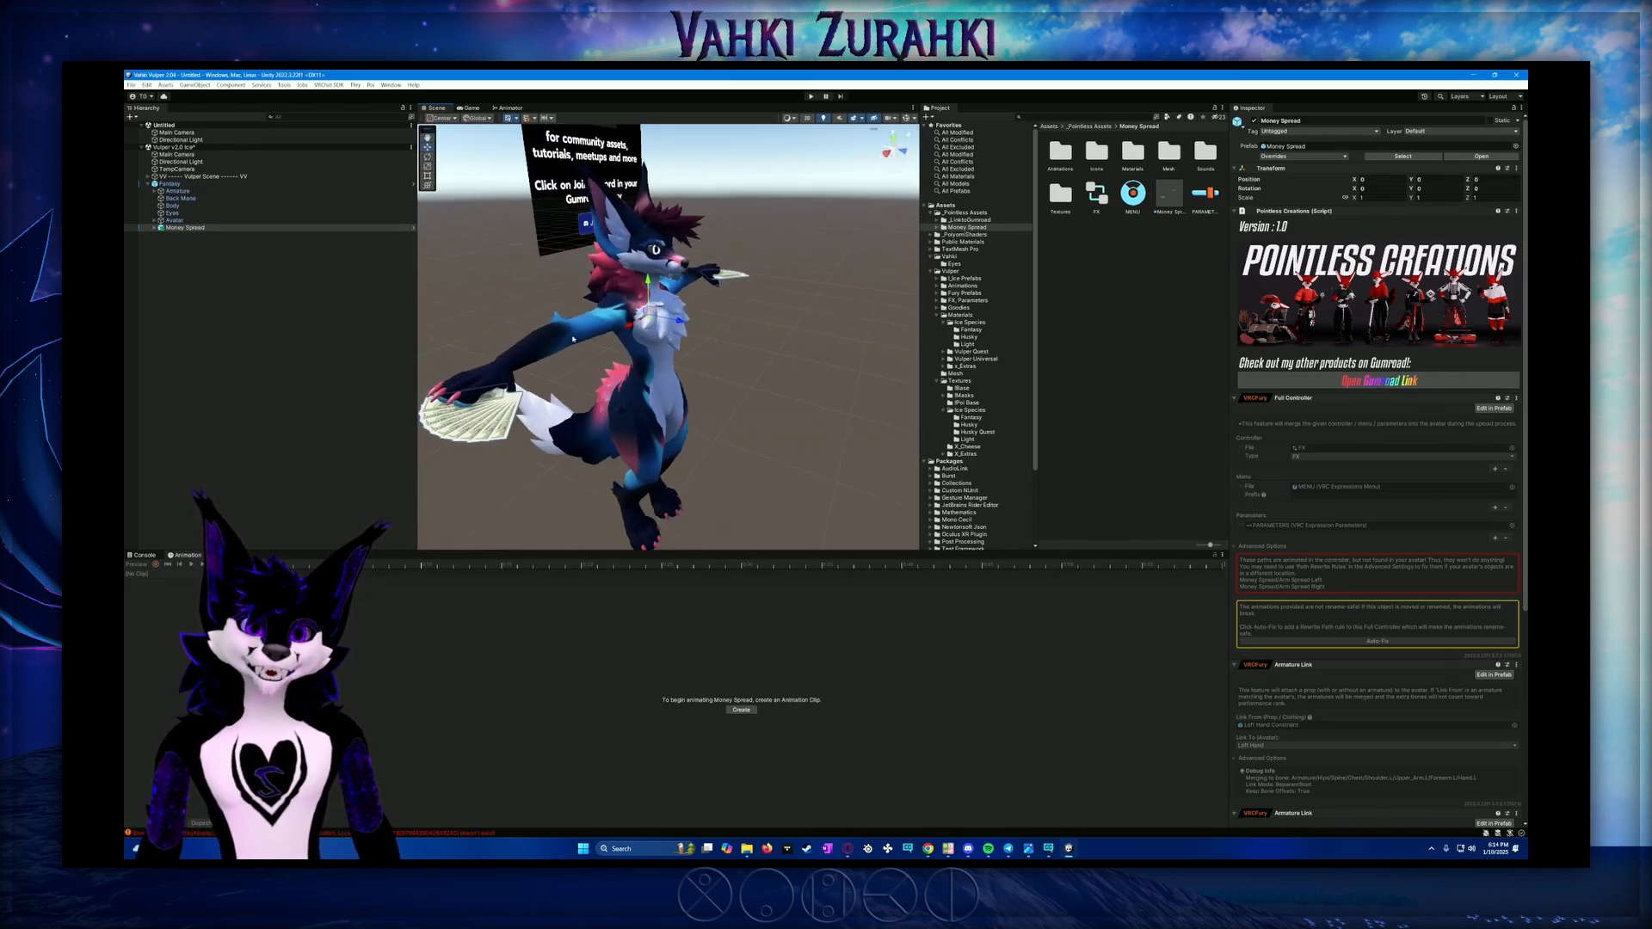
middle_click_drag(651, 339, 734, 320)
left_click(184, 229)
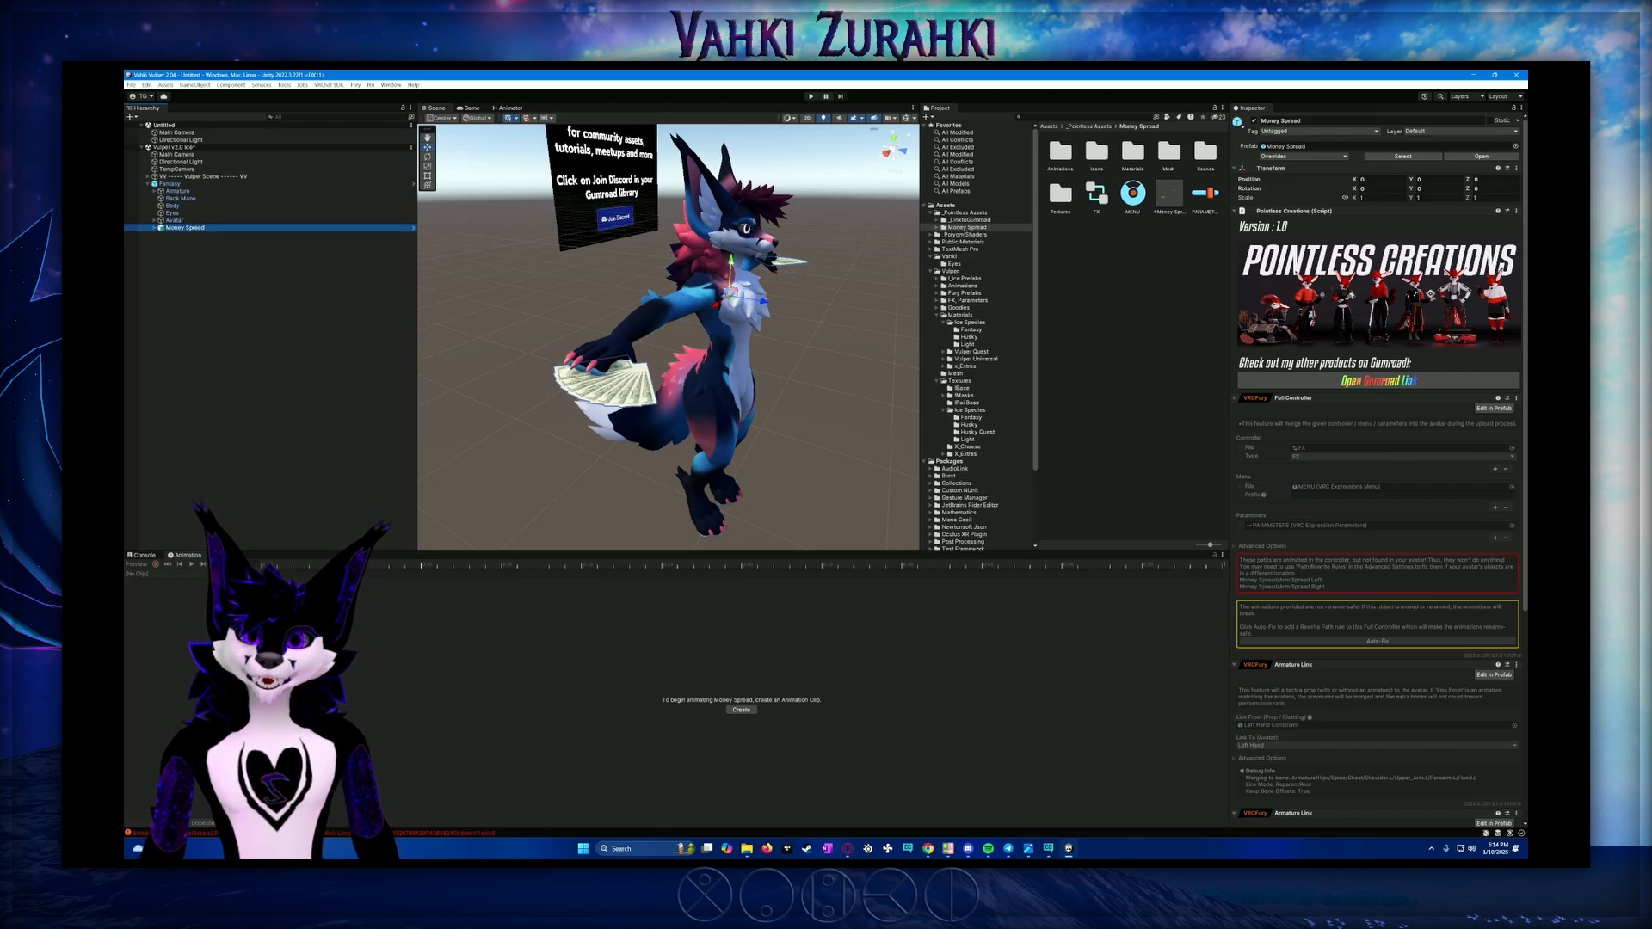
Try to reposition the Money Spread object with the Move tool and resize it with the Scale tool
left_click_drag(731, 269, 471, 222)
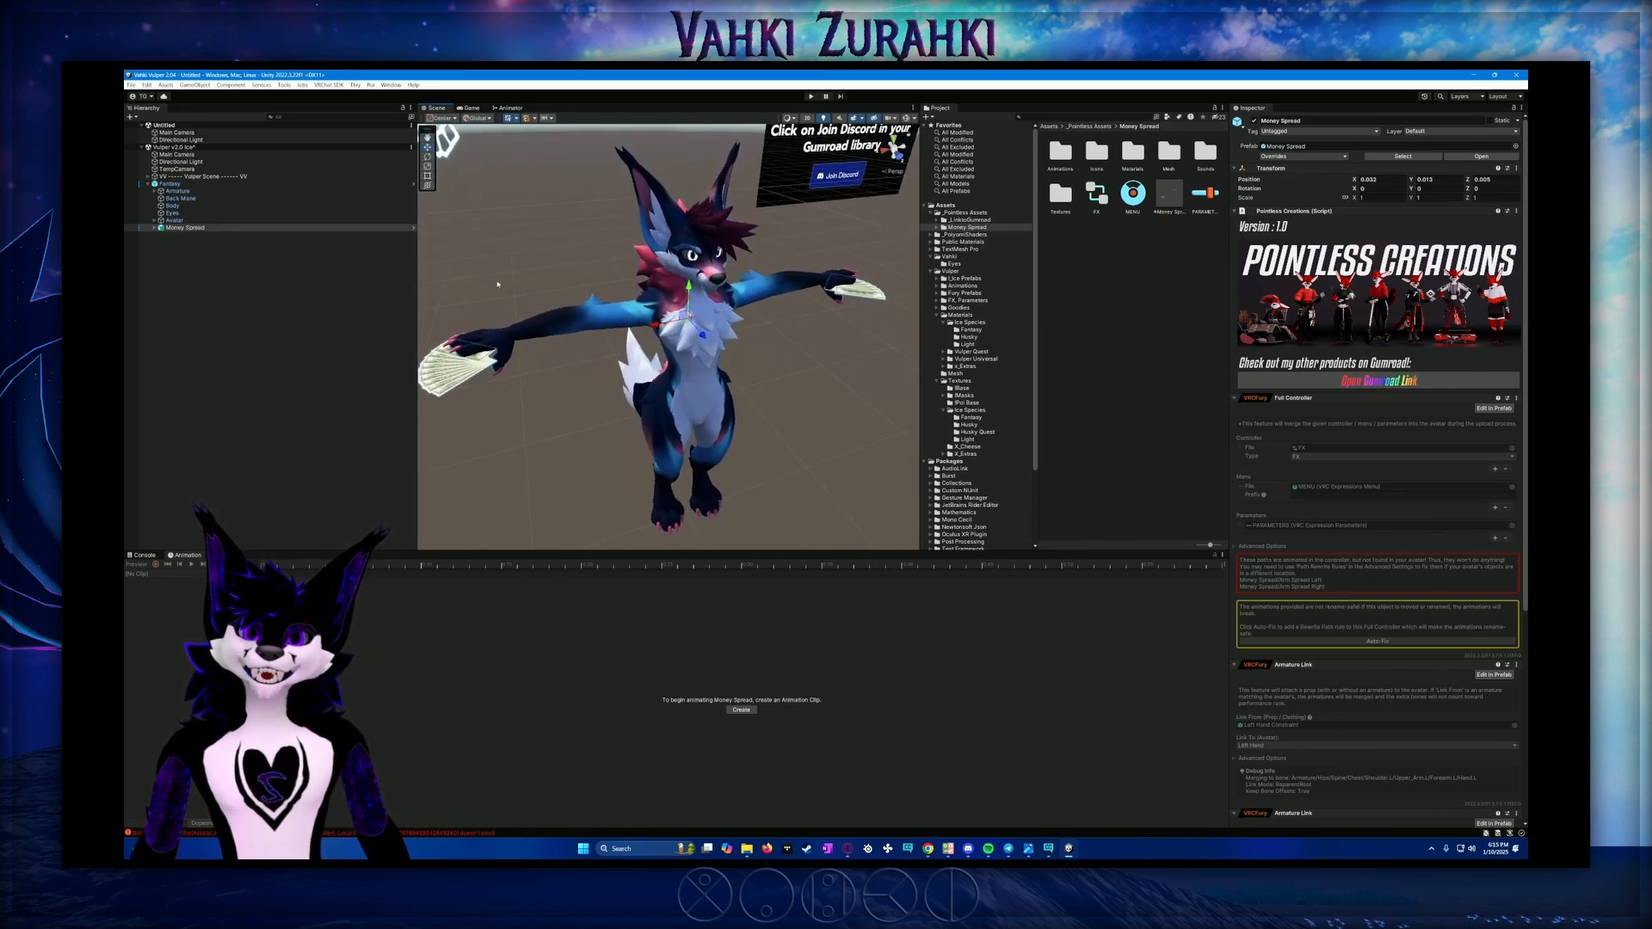
left_click(428, 176)
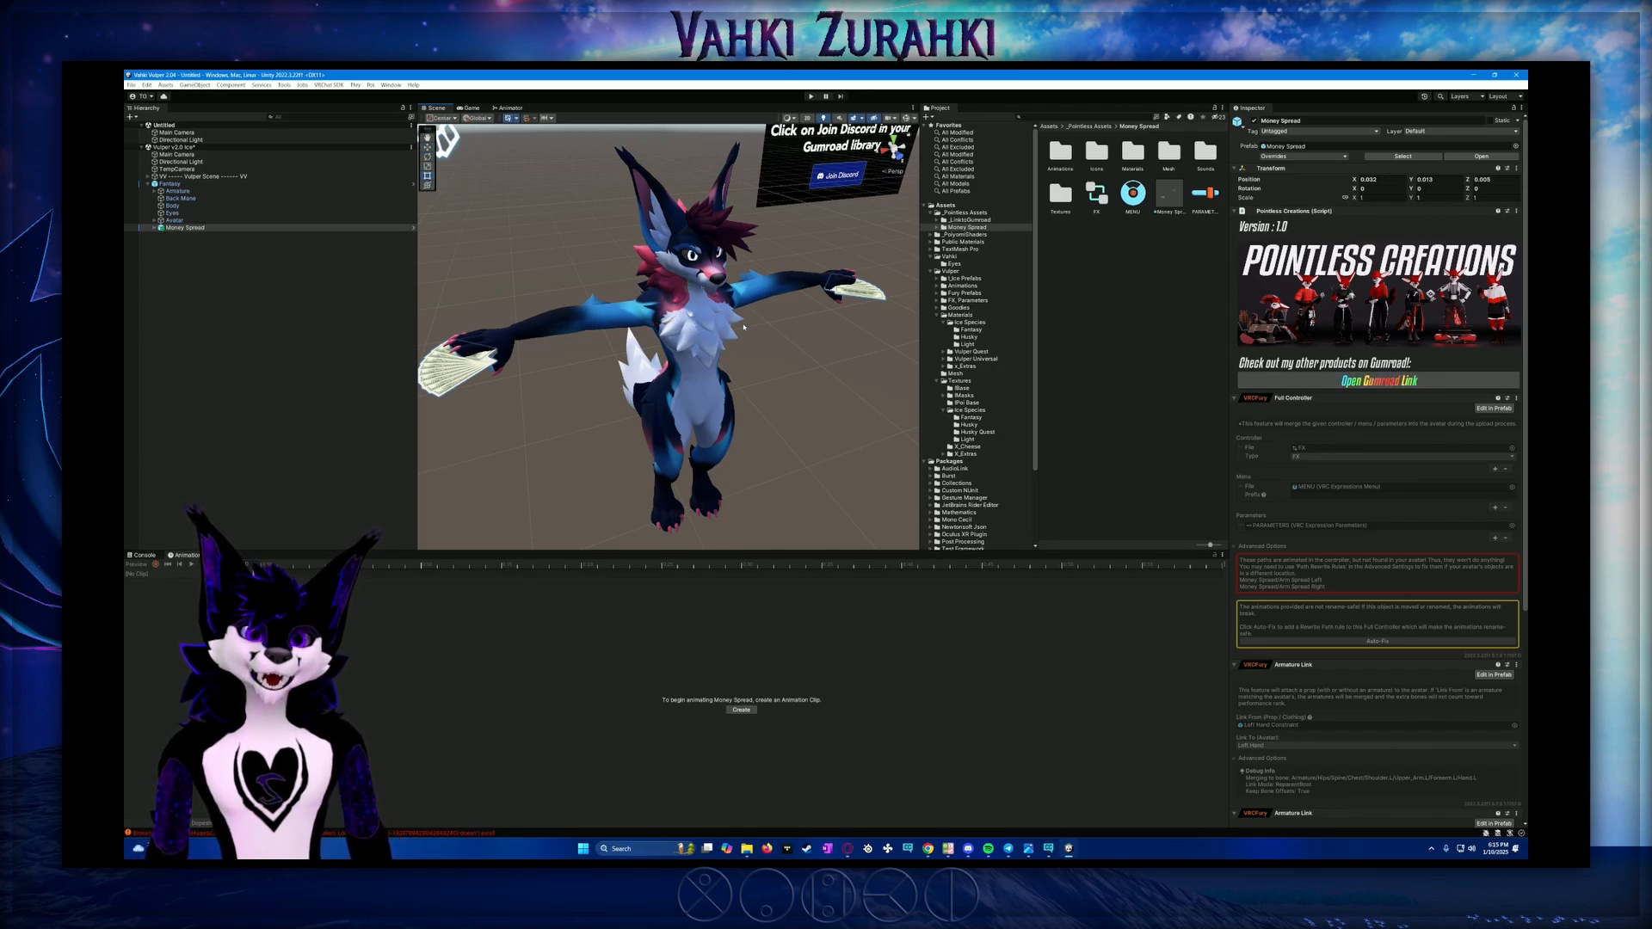
left_click(428, 185)
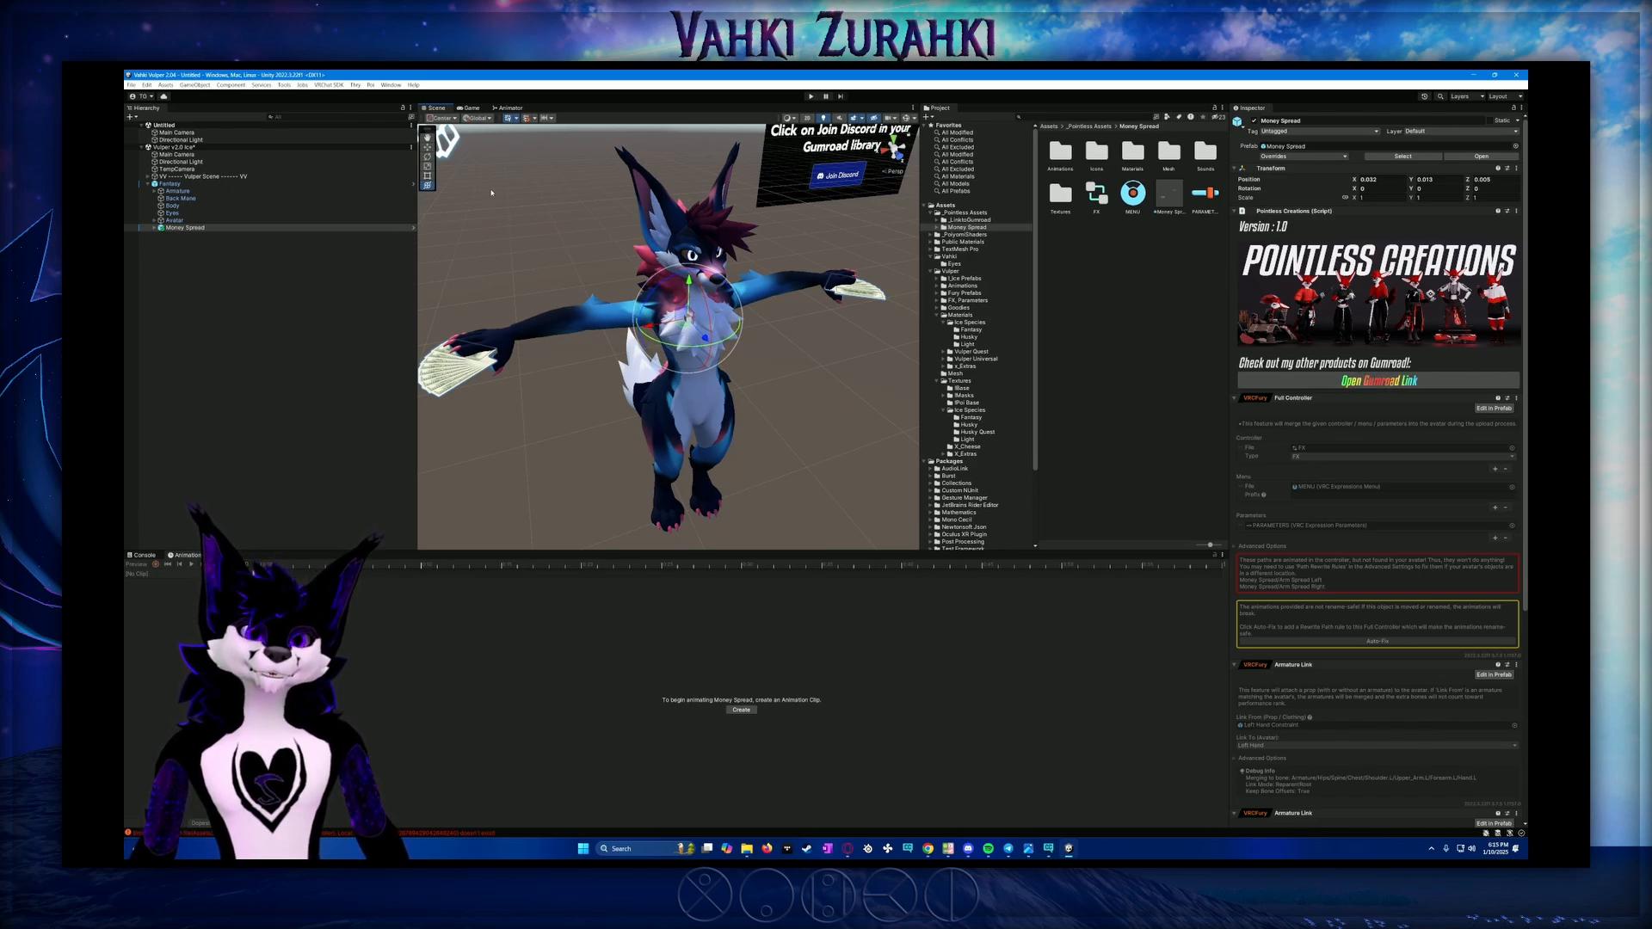
left_click(429, 167)
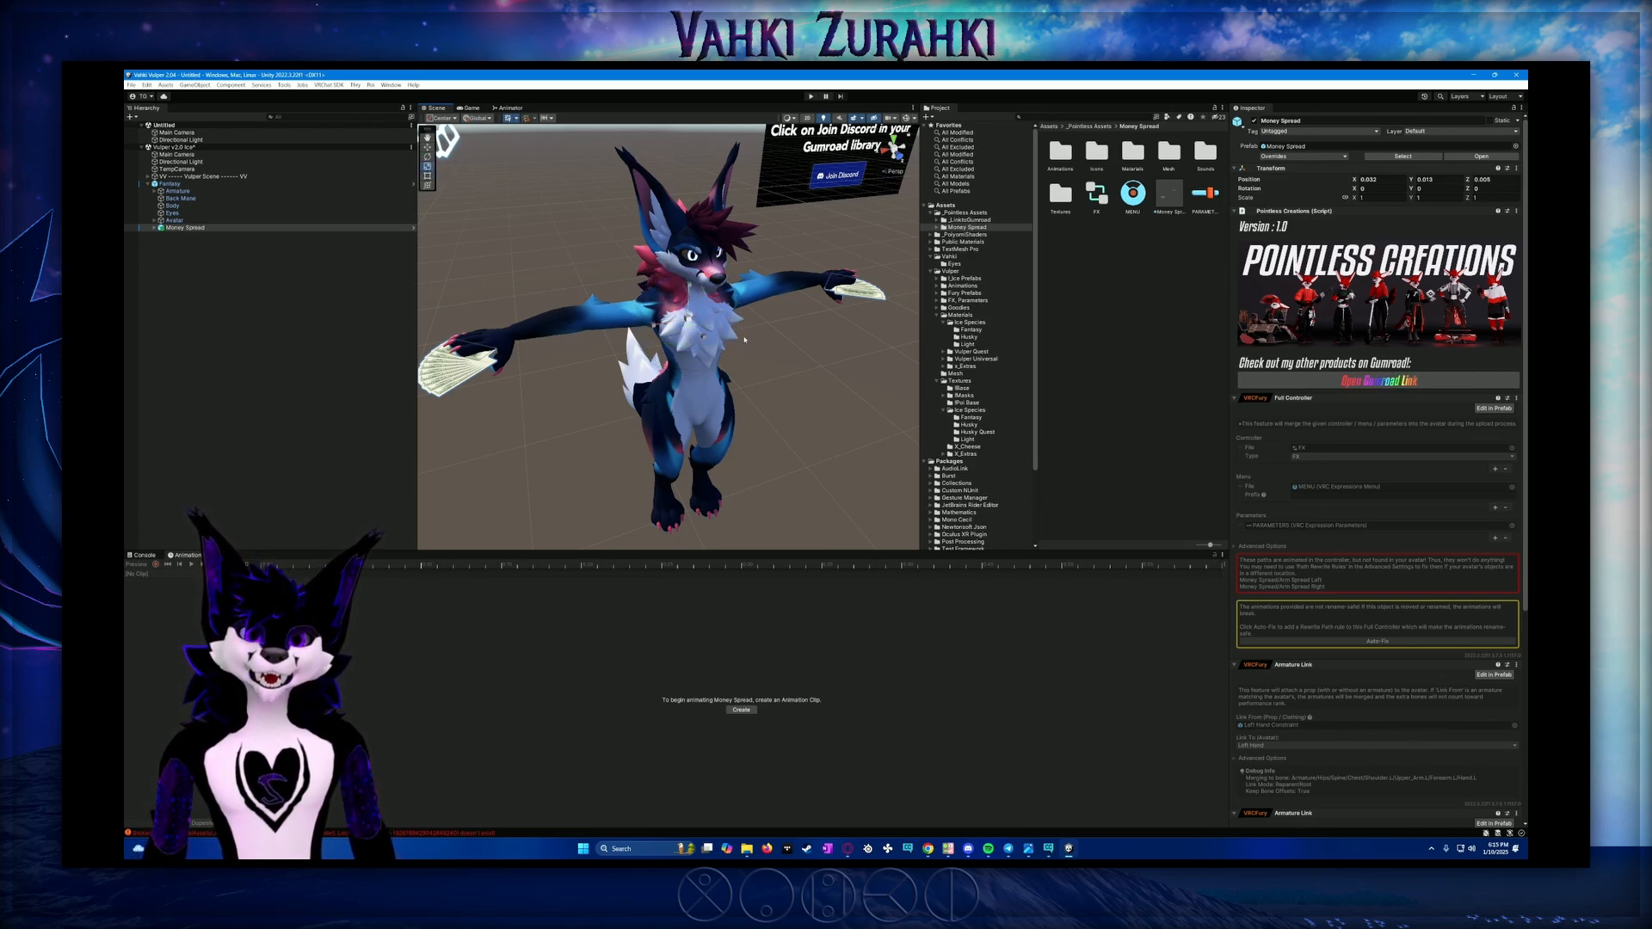
left_click_drag(705, 339, 828, 370)
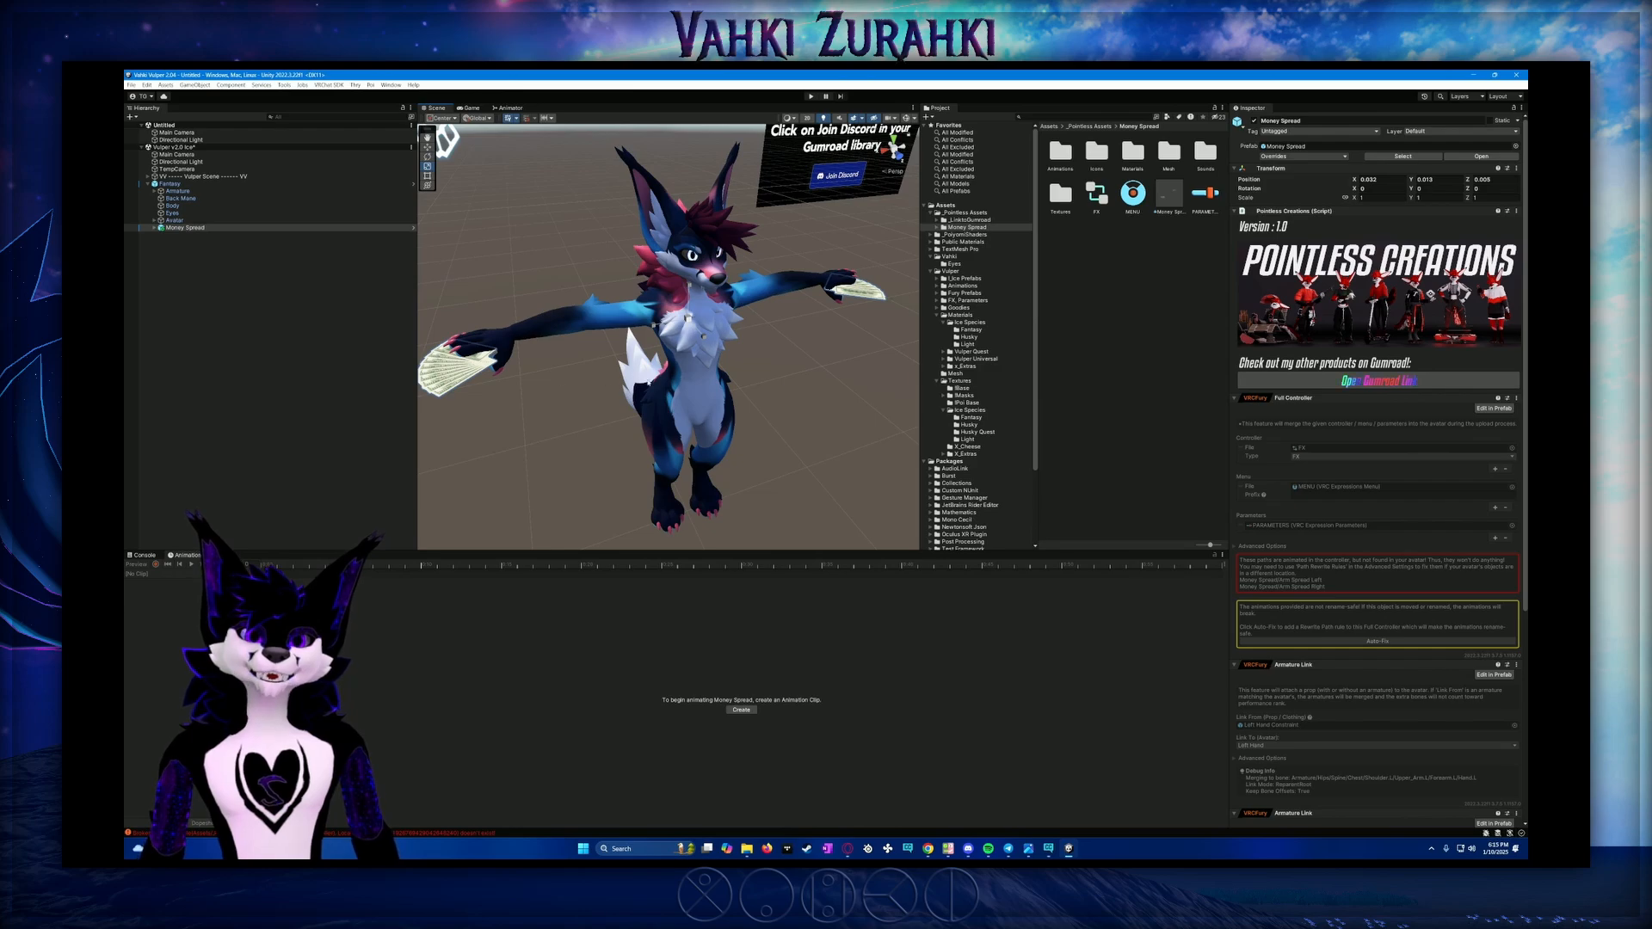
Undo the trial position and scale changes to the Money Spread object
key("ctrl+z")
key("ctrl+z")
key("ctrl+z")
key("ctrl+z")
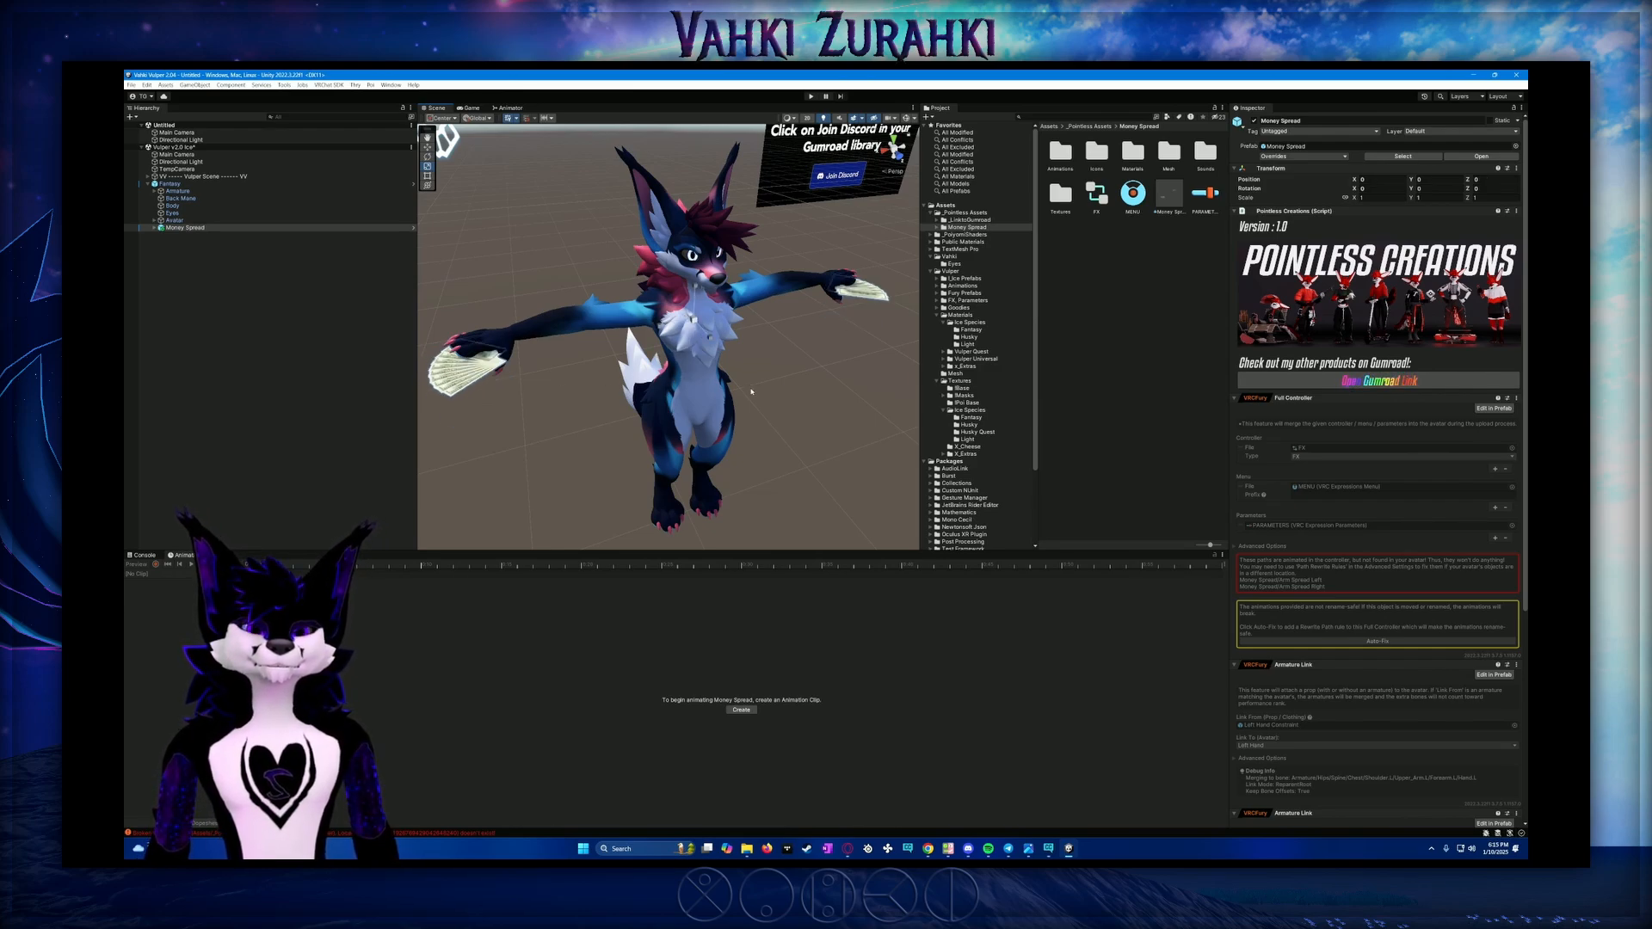
Move the Money Spread object along its Z axis to about -0.031
left_click_drag(751, 391, 528, 419, "alt")
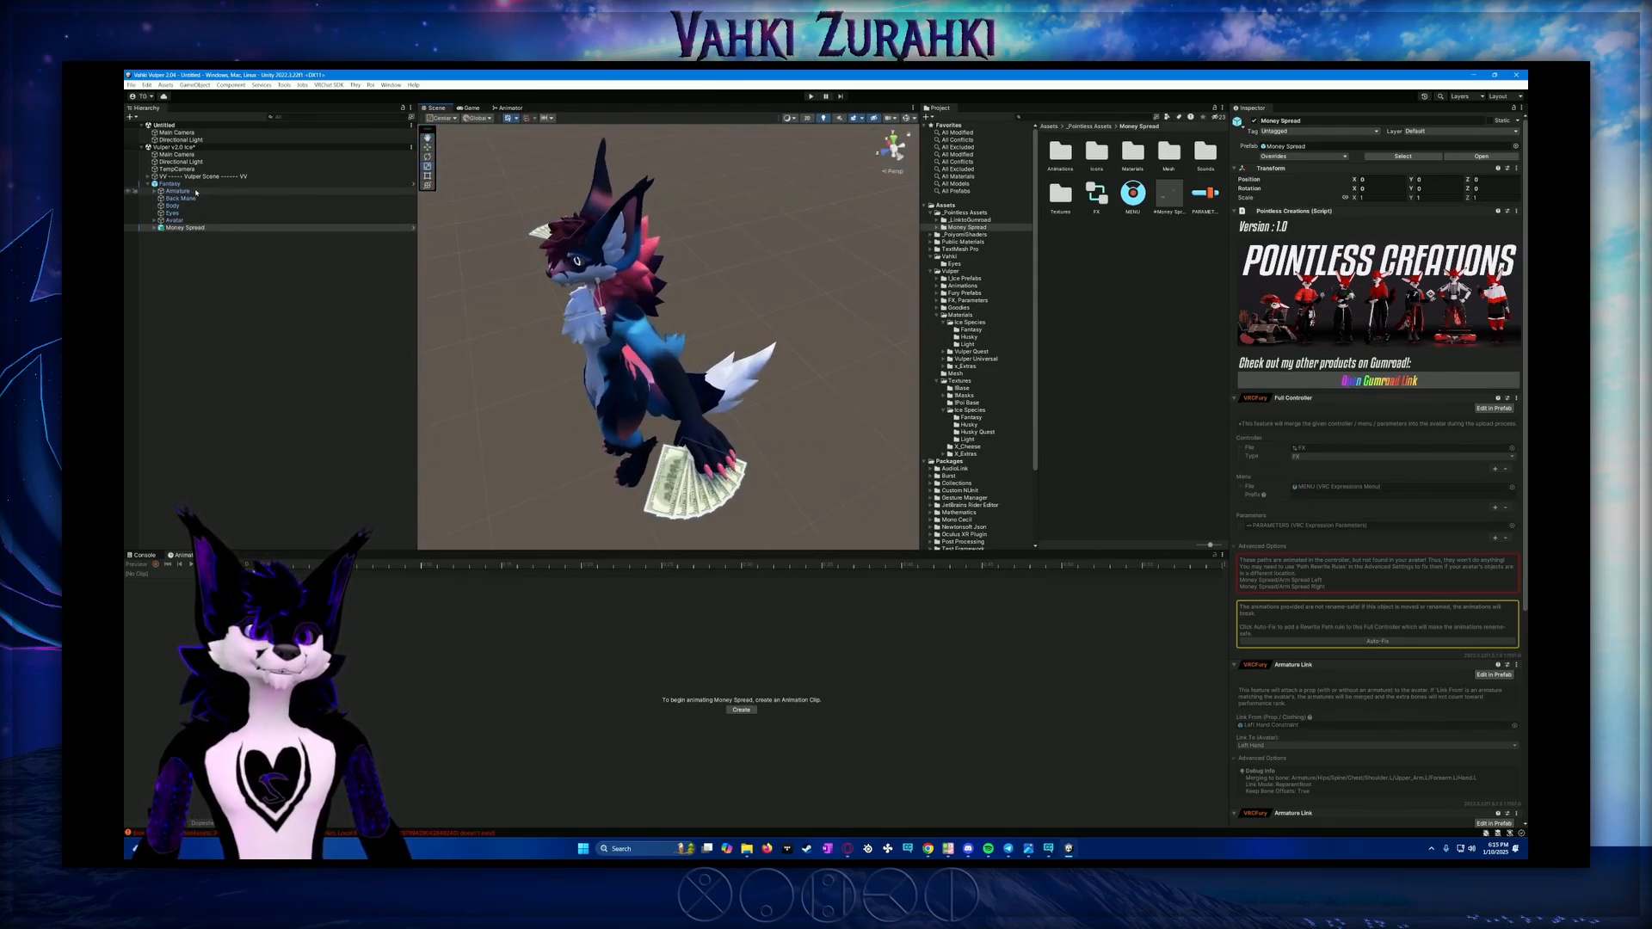
key("w")
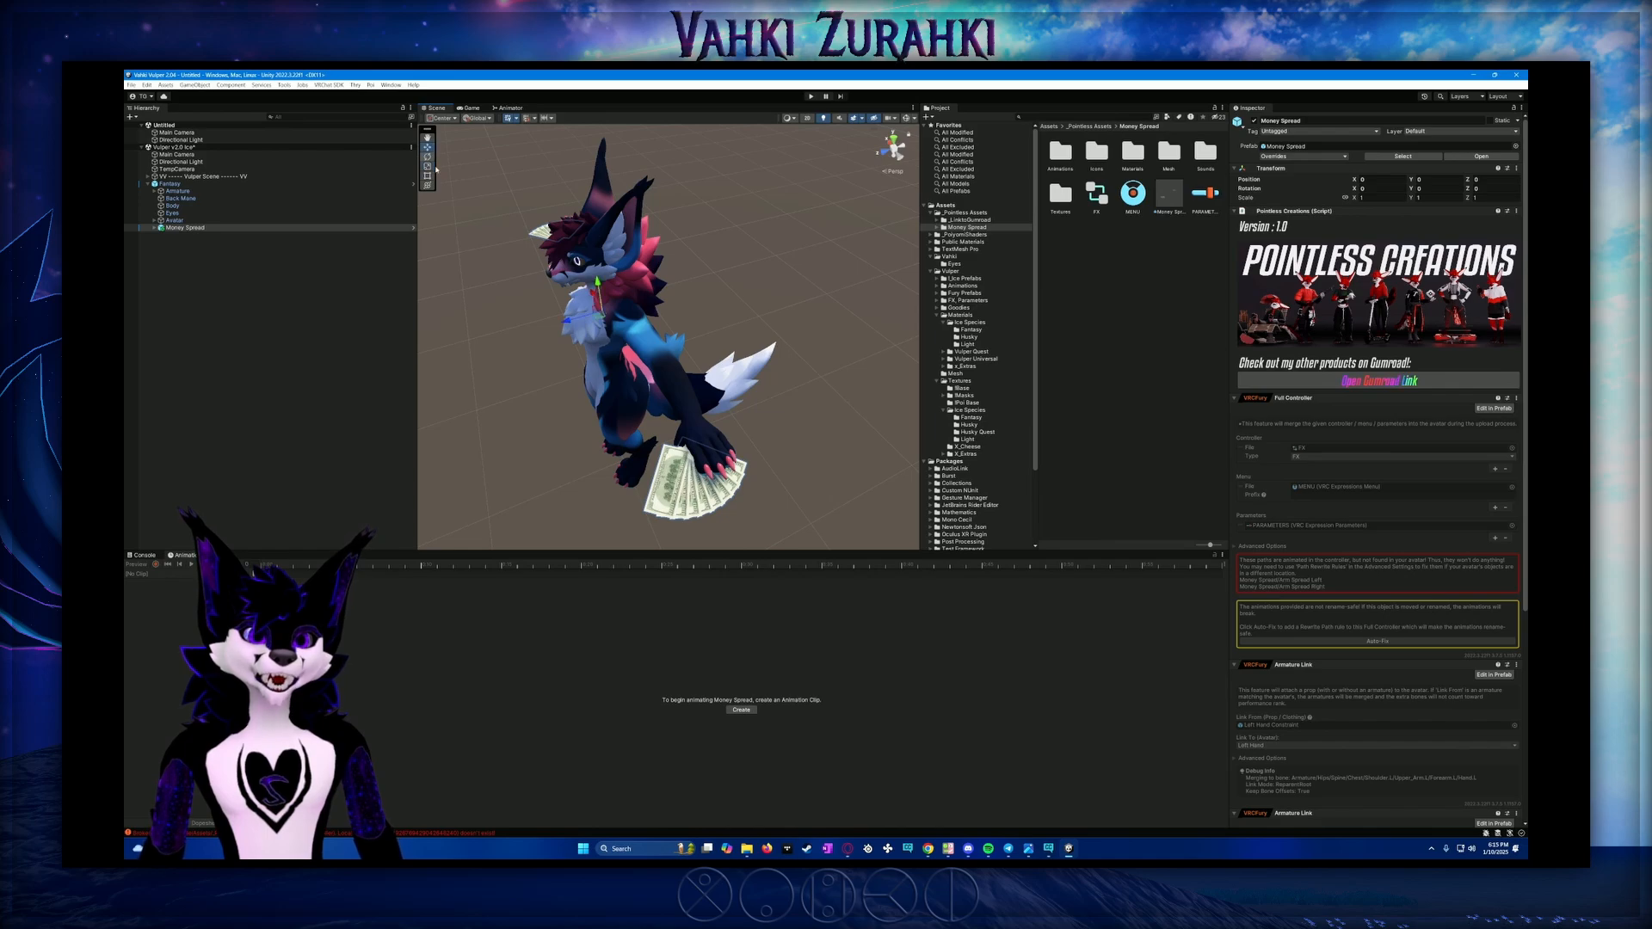
left_click_drag(565, 326, 573, 323)
left_click_drag(525, 421, 654, 393, "alt")
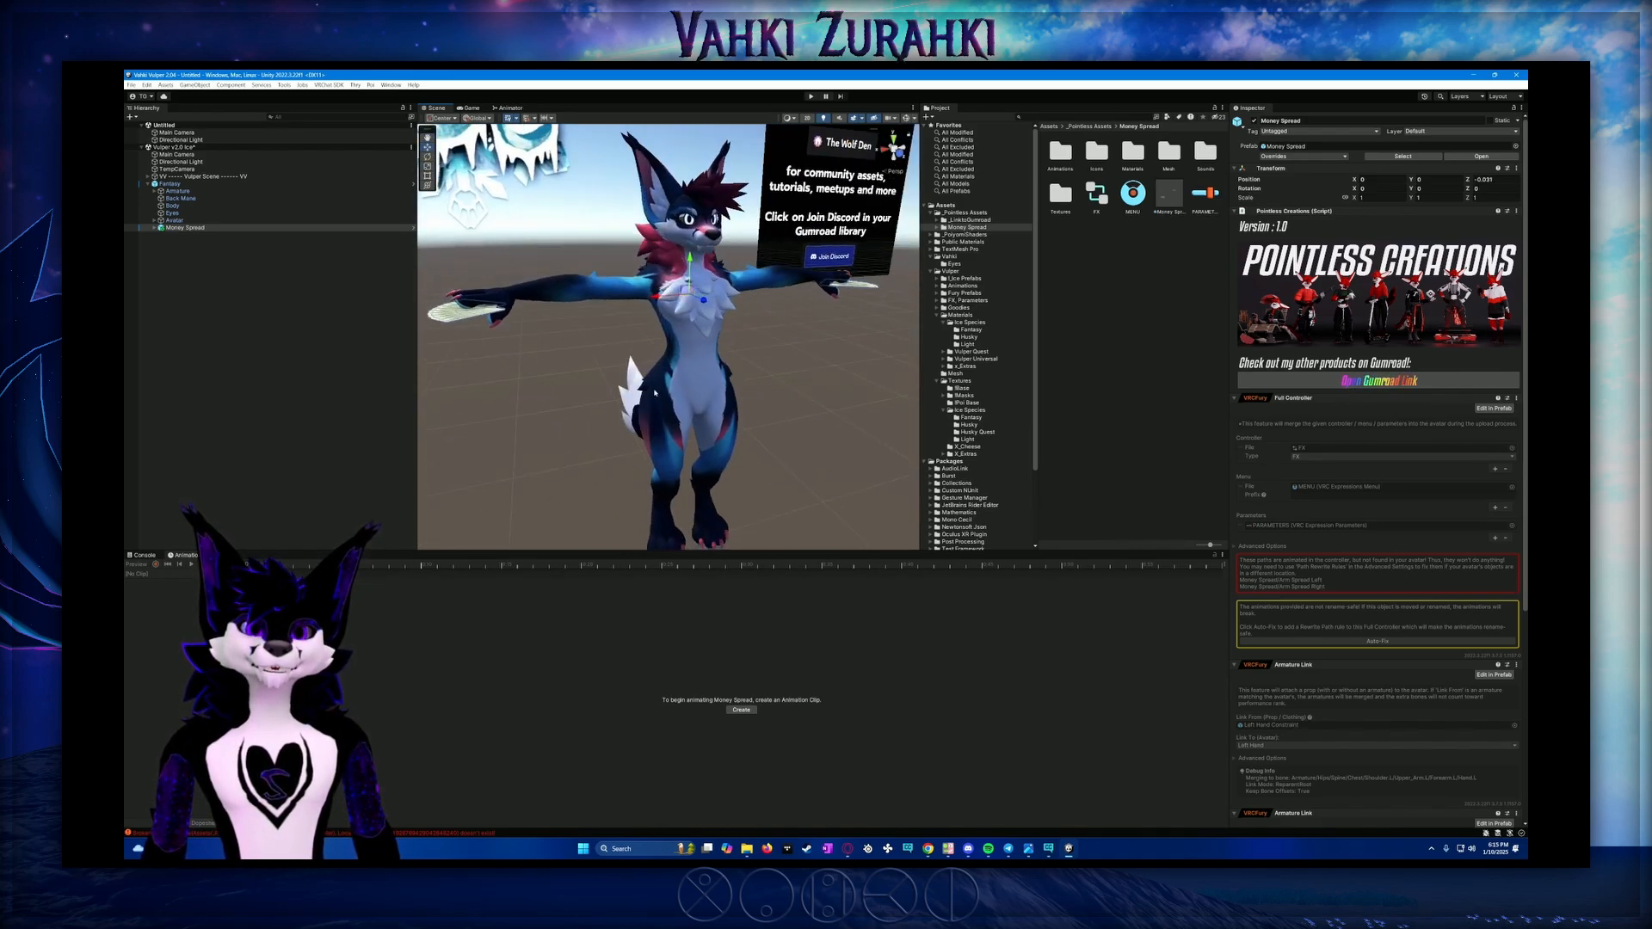
Examine Money Spread's VRCFury Full Controller, Armature Link and Apply During Upload components, and expand its child objects
left_click(178, 229)
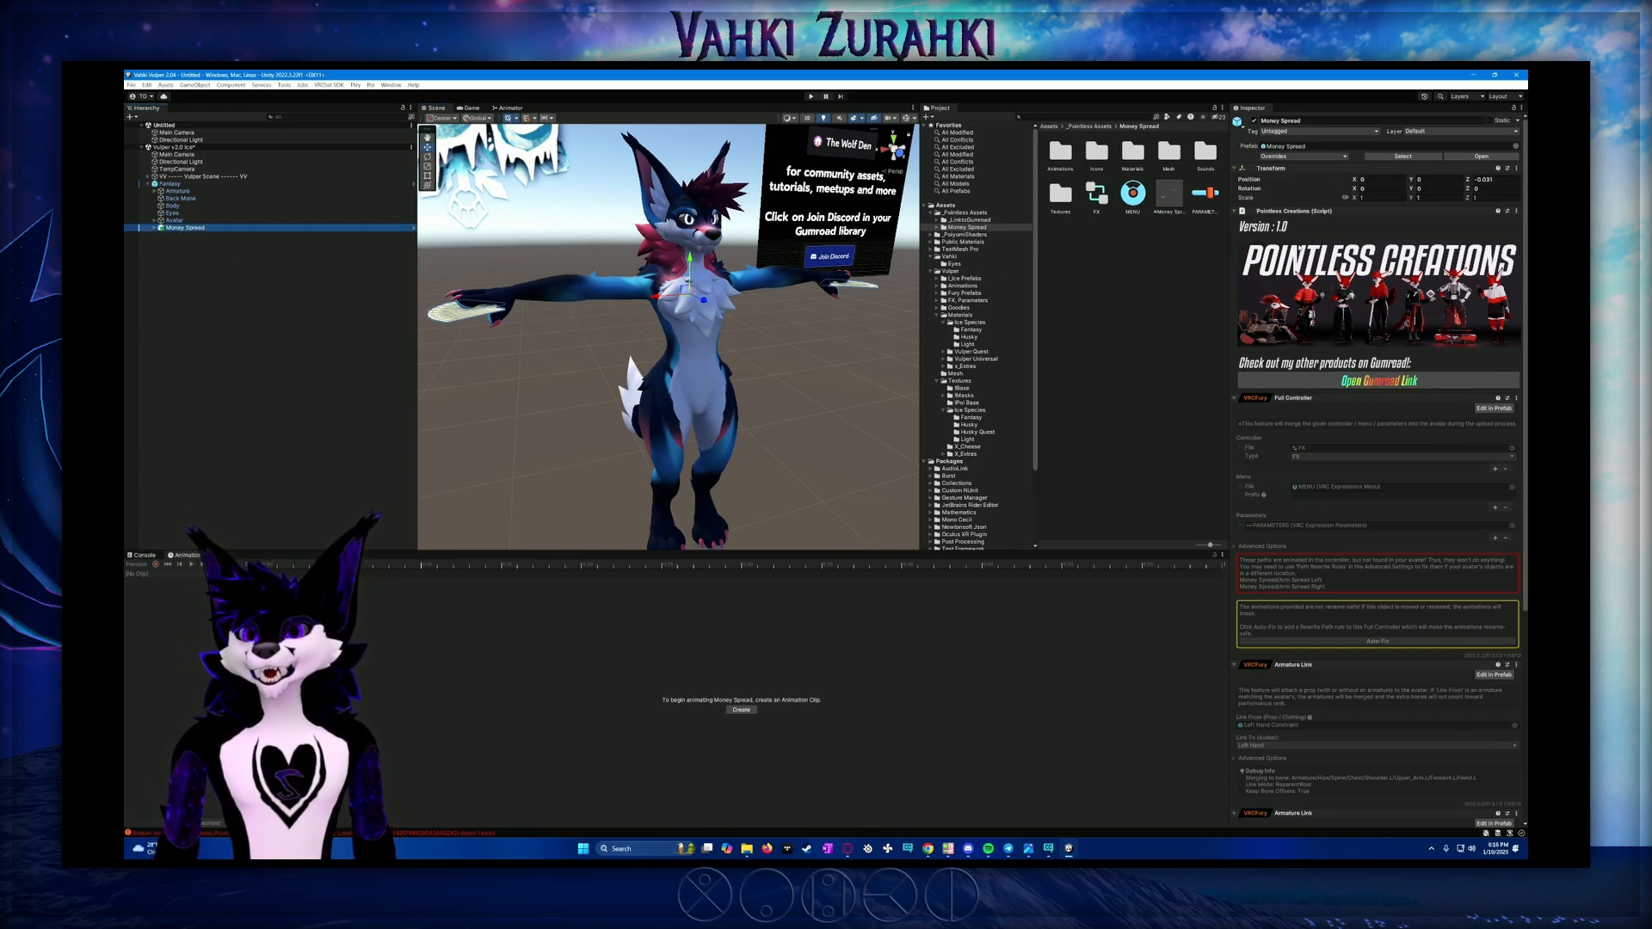
scroll(1302, 216, "down", 1)
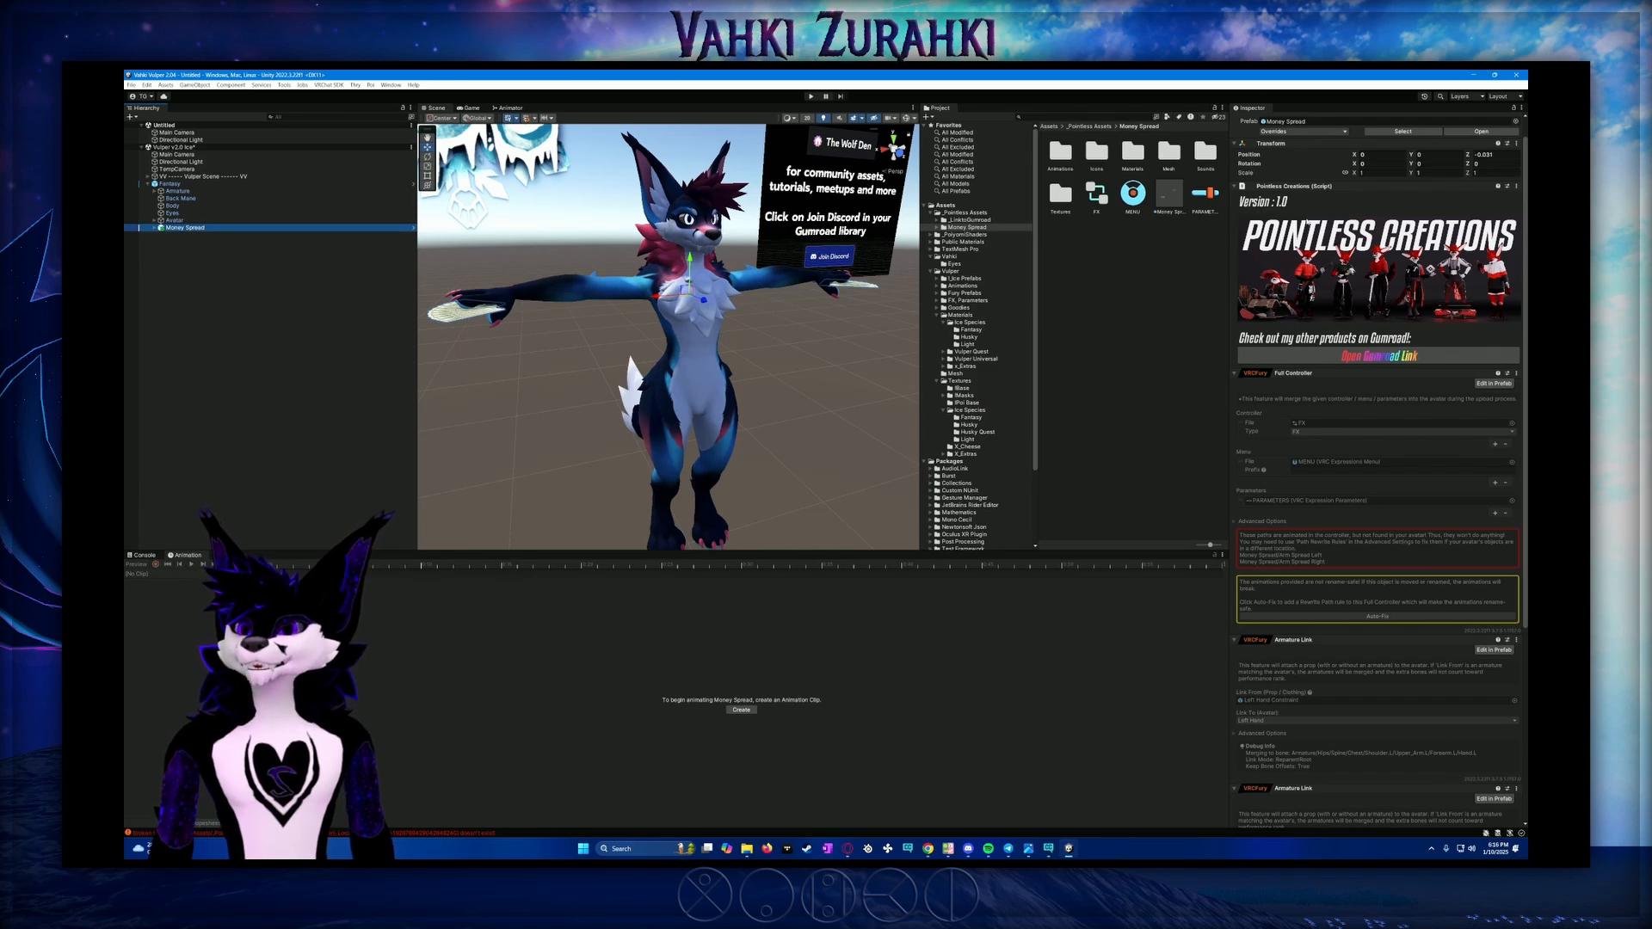
scroll(1305, 224, "down", 2)
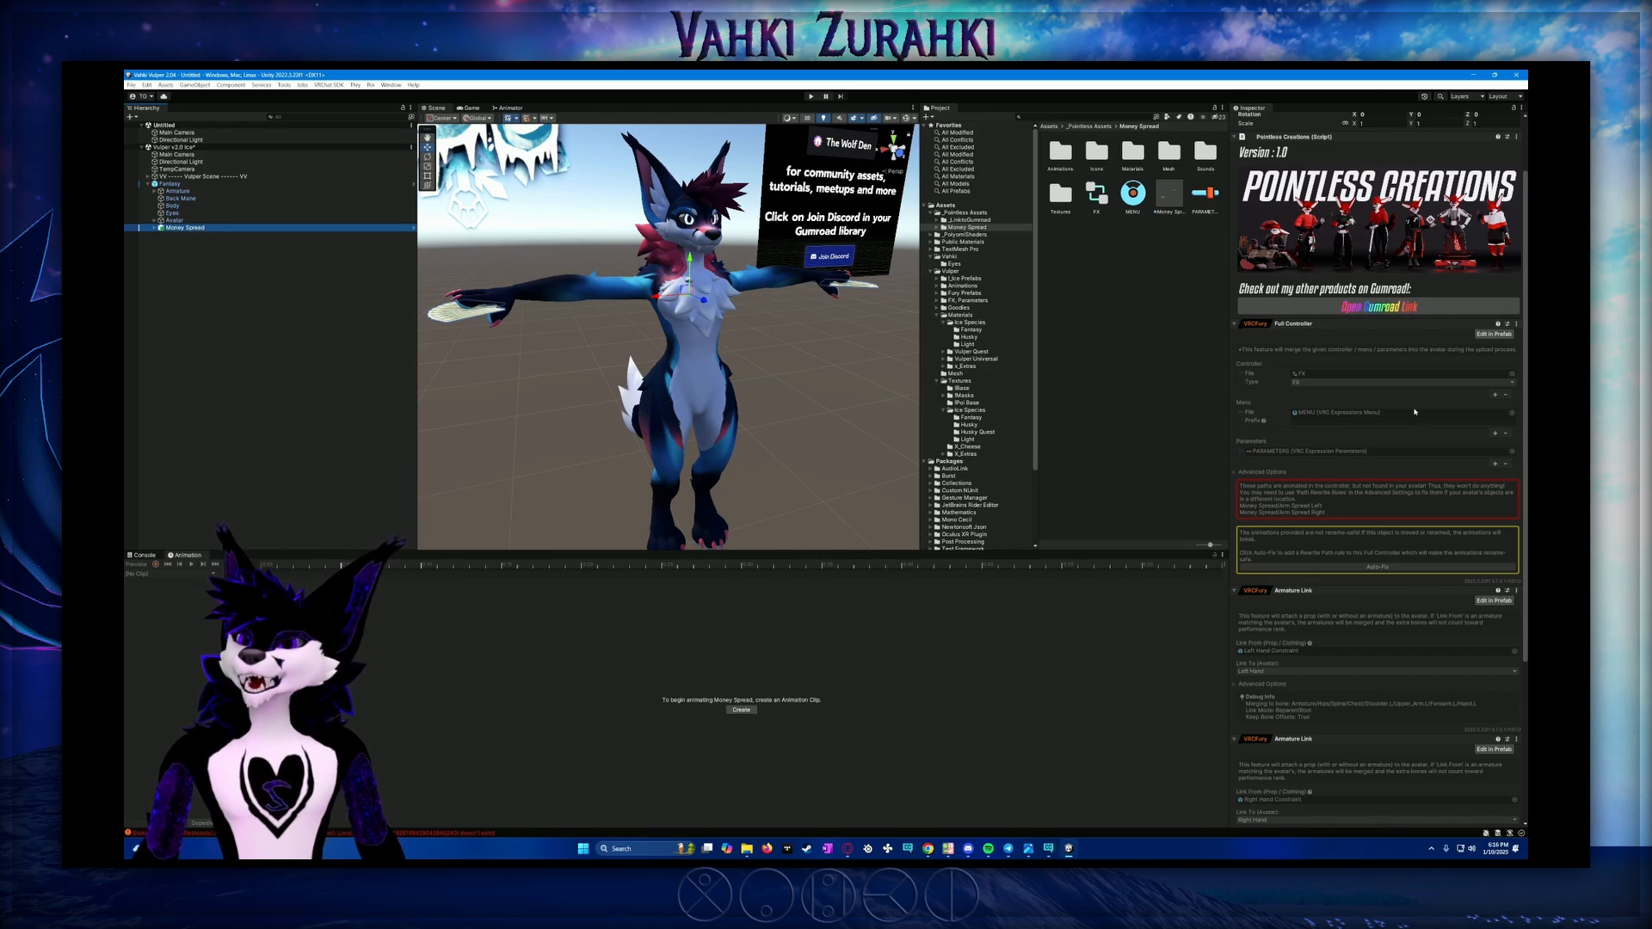
scroll(1398, 413, "down", 1)
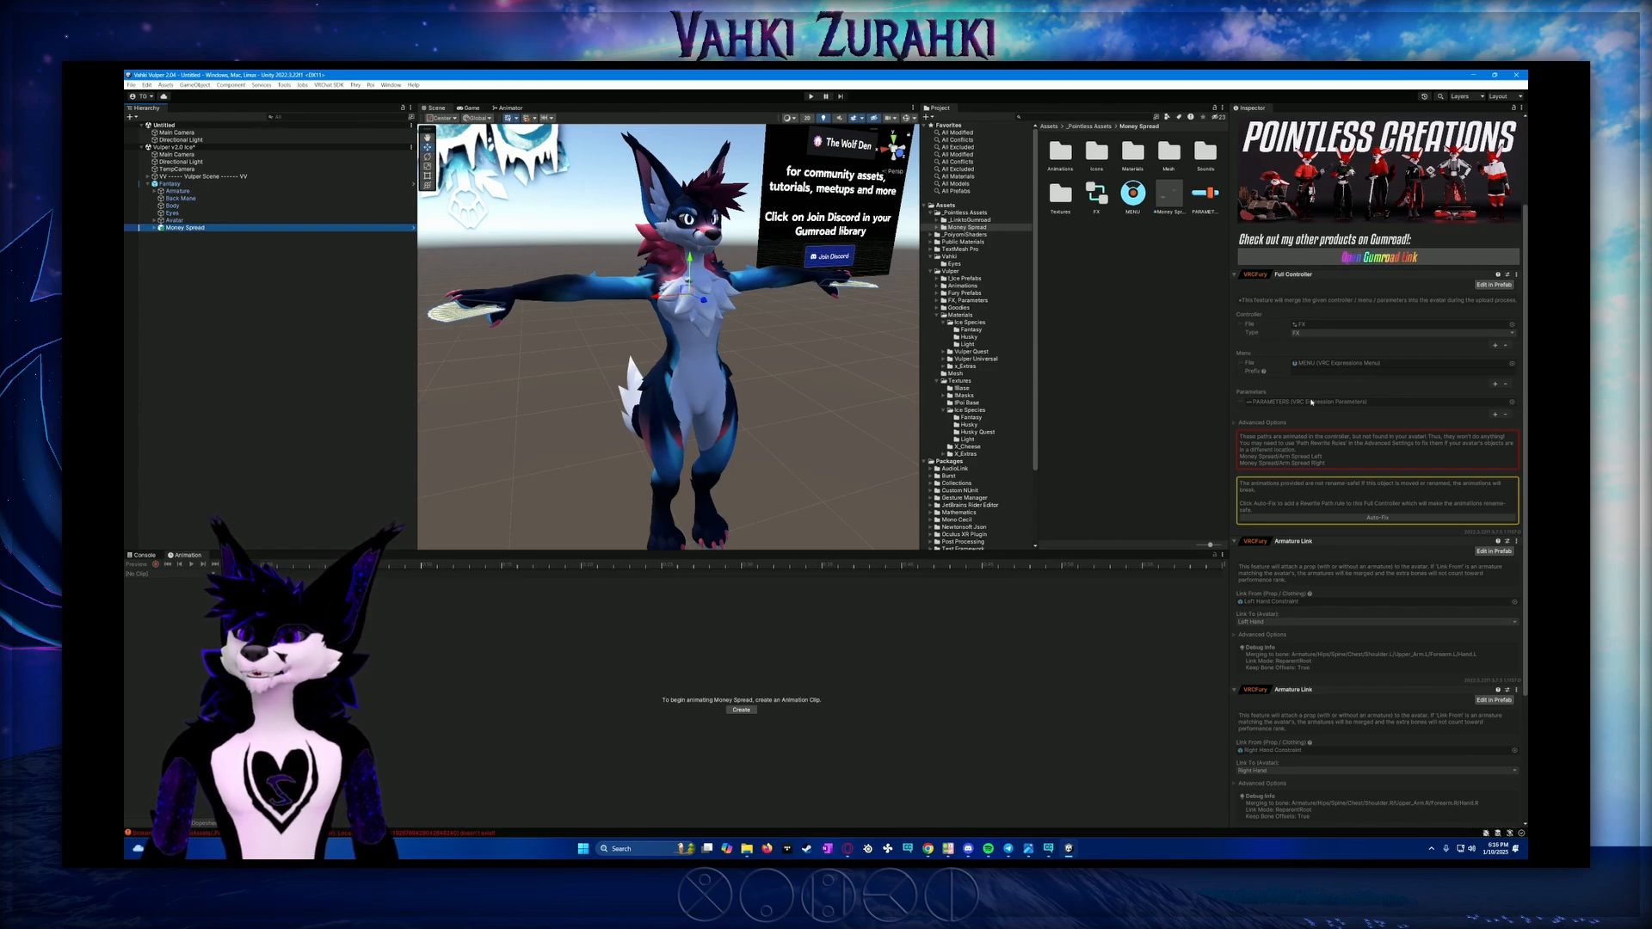
scroll(1316, 401, "down", 2)
scroll(1319, 402, "down", 1)
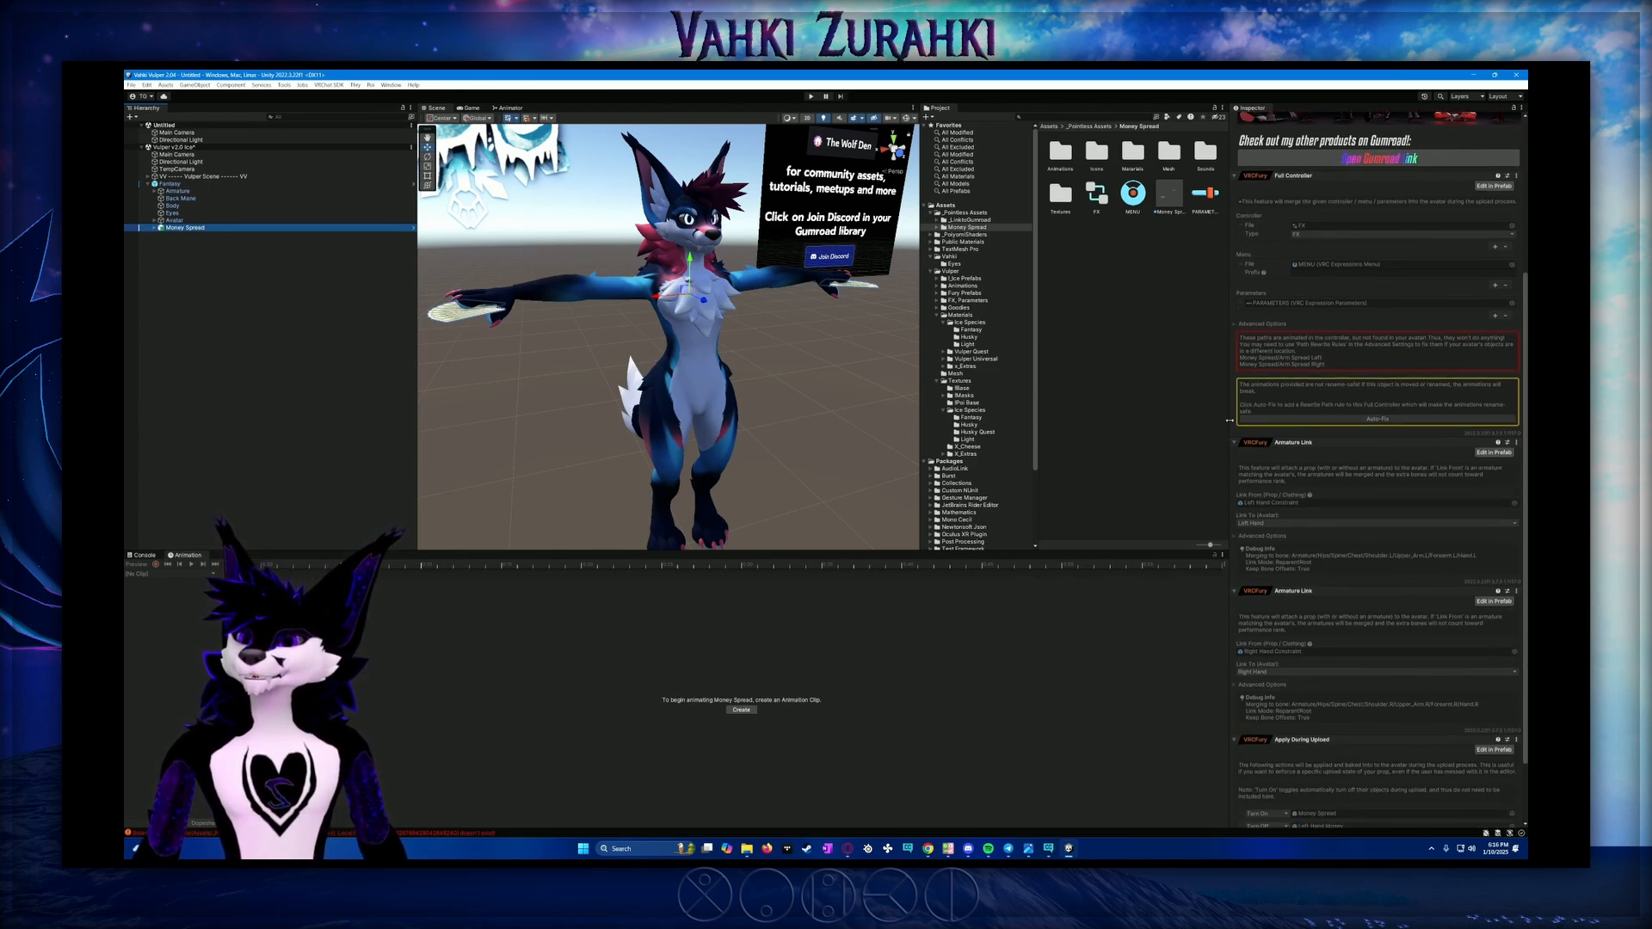
scroll(1278, 419, "down", 1)
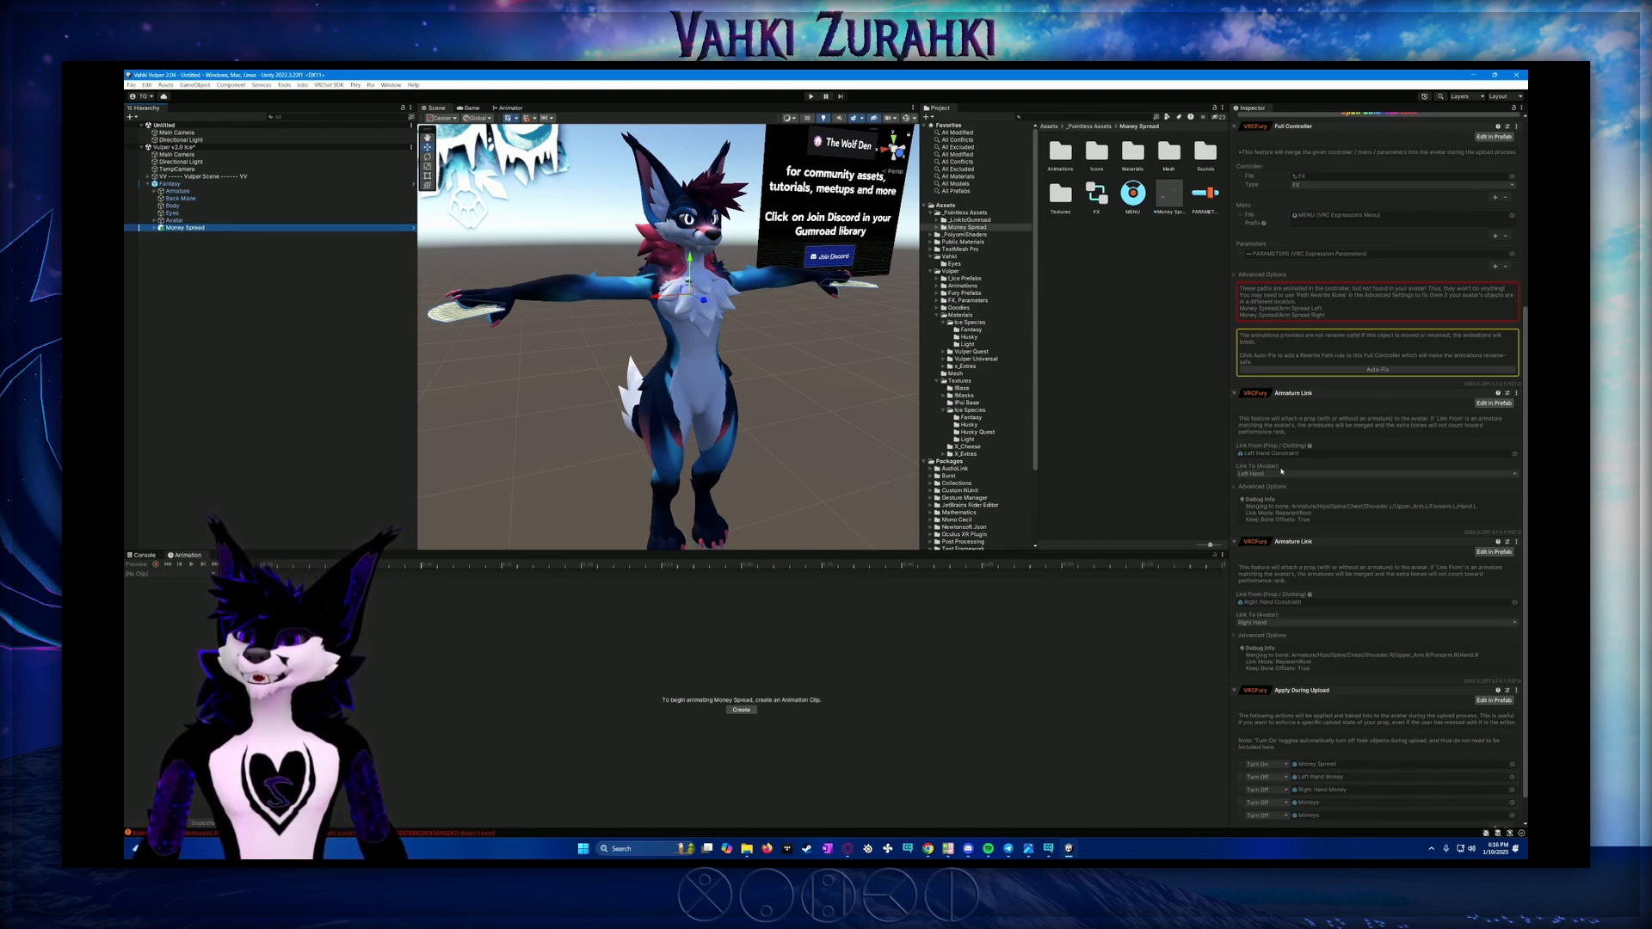
left_click(155, 228)
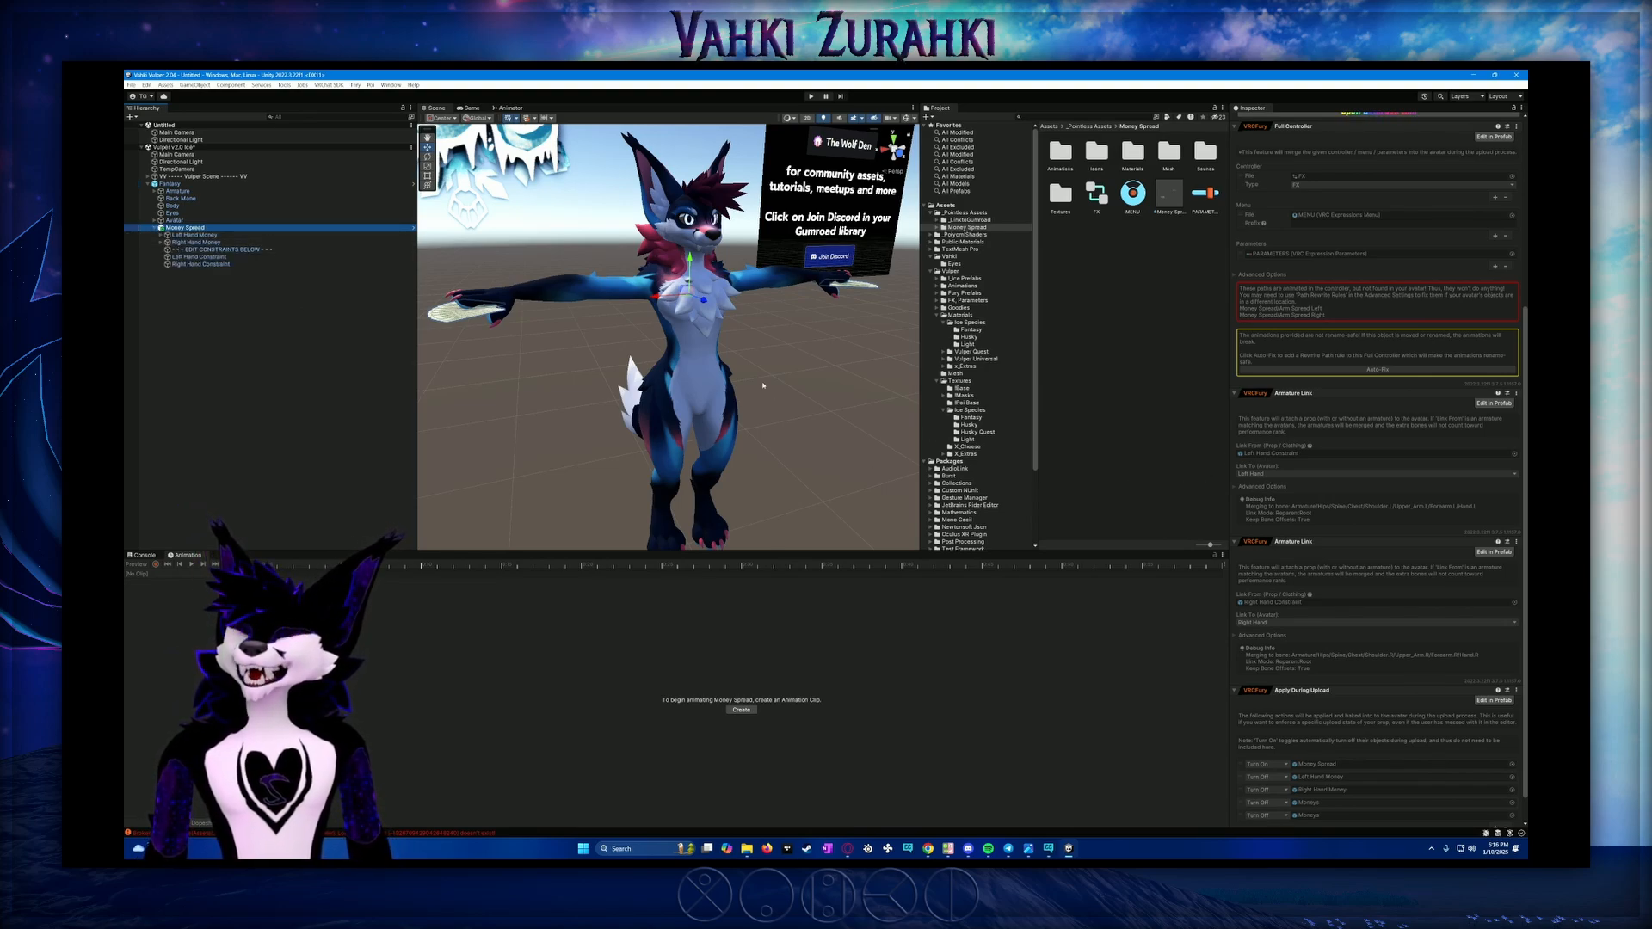
scroll(1363, 542, "down", 2)
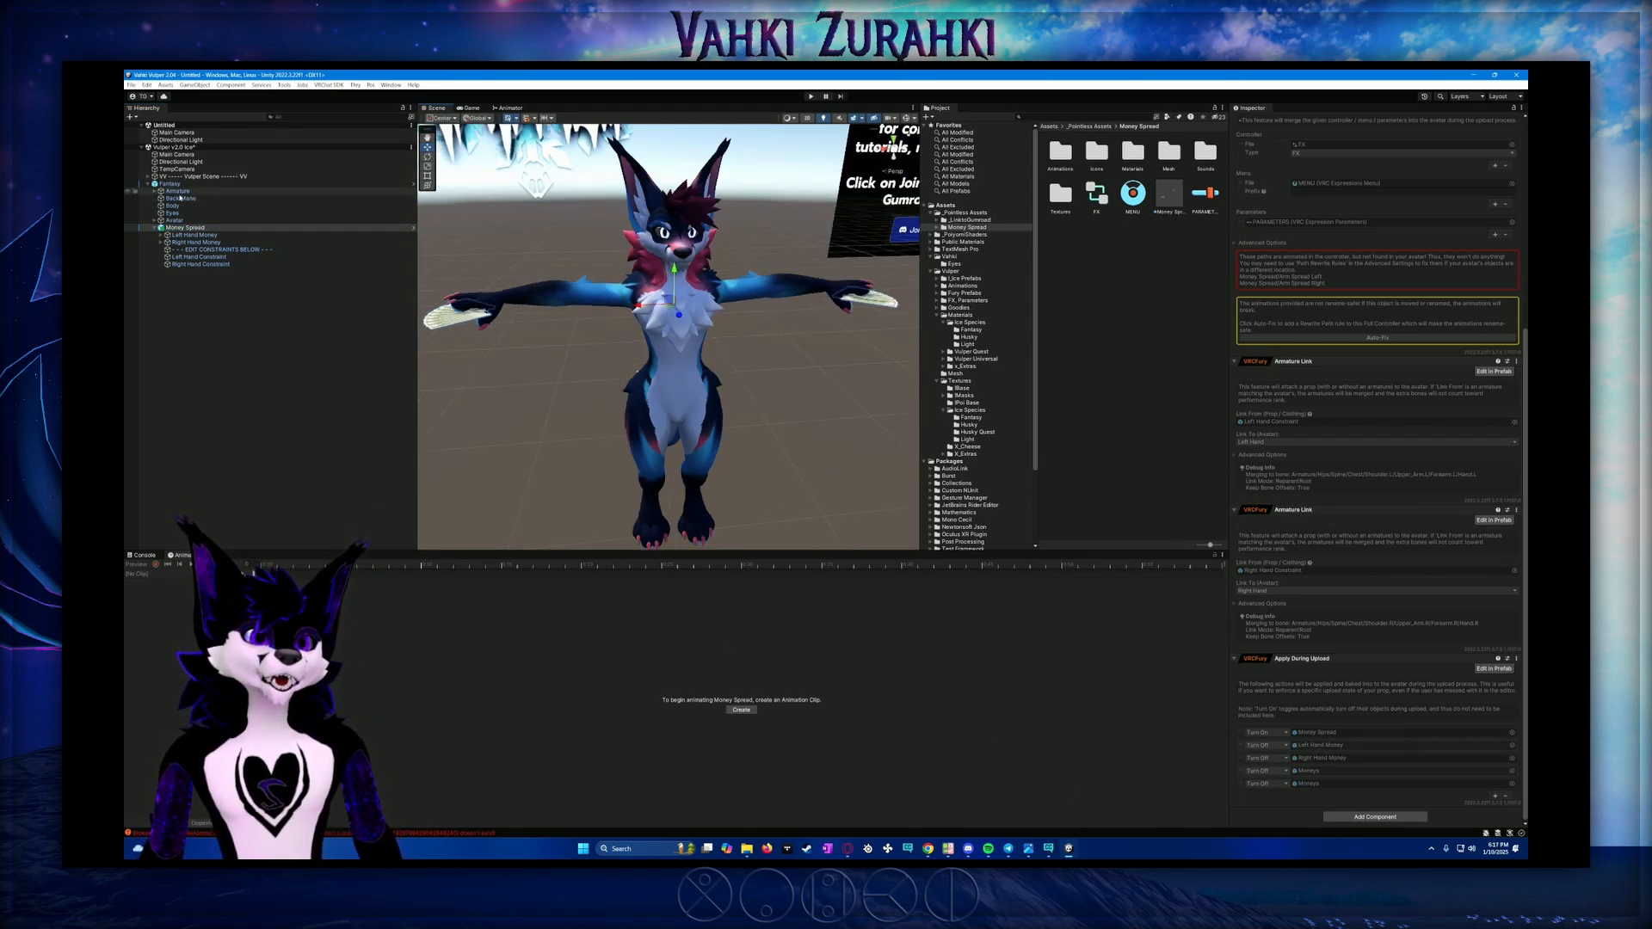
Add the Gesture Manager Emulator, start play mode from it, and accept the recommended automatic lighting fix
left_click_drag(545, 388, 536, 290, "alt")
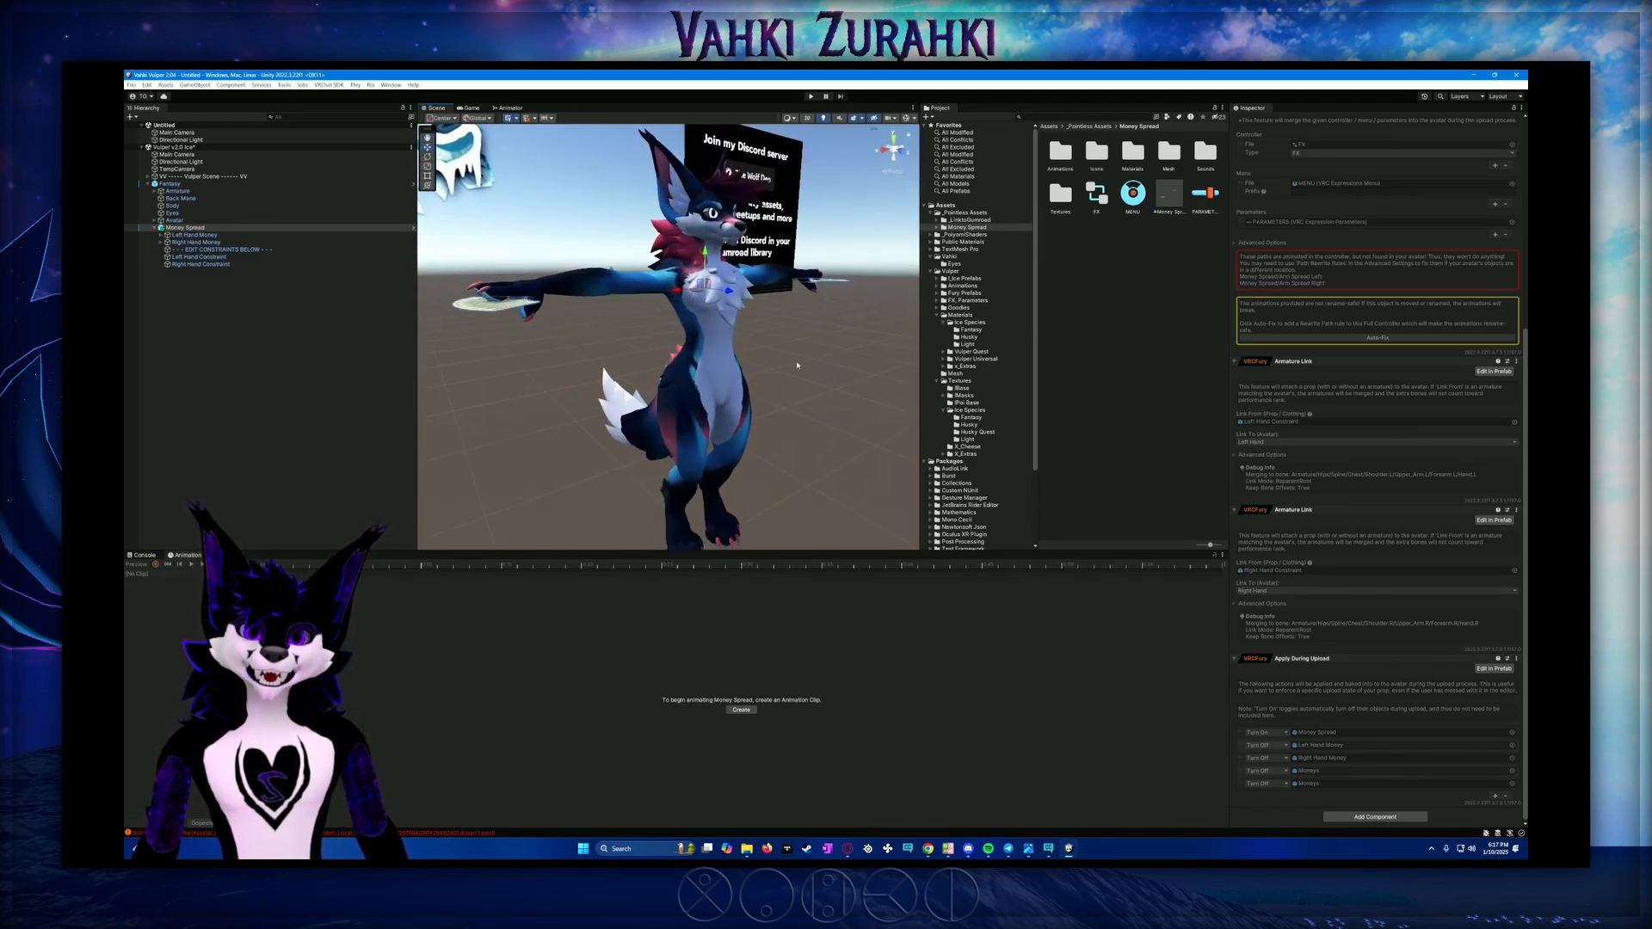
left_click_drag(796, 365, 703, 379, "alt")
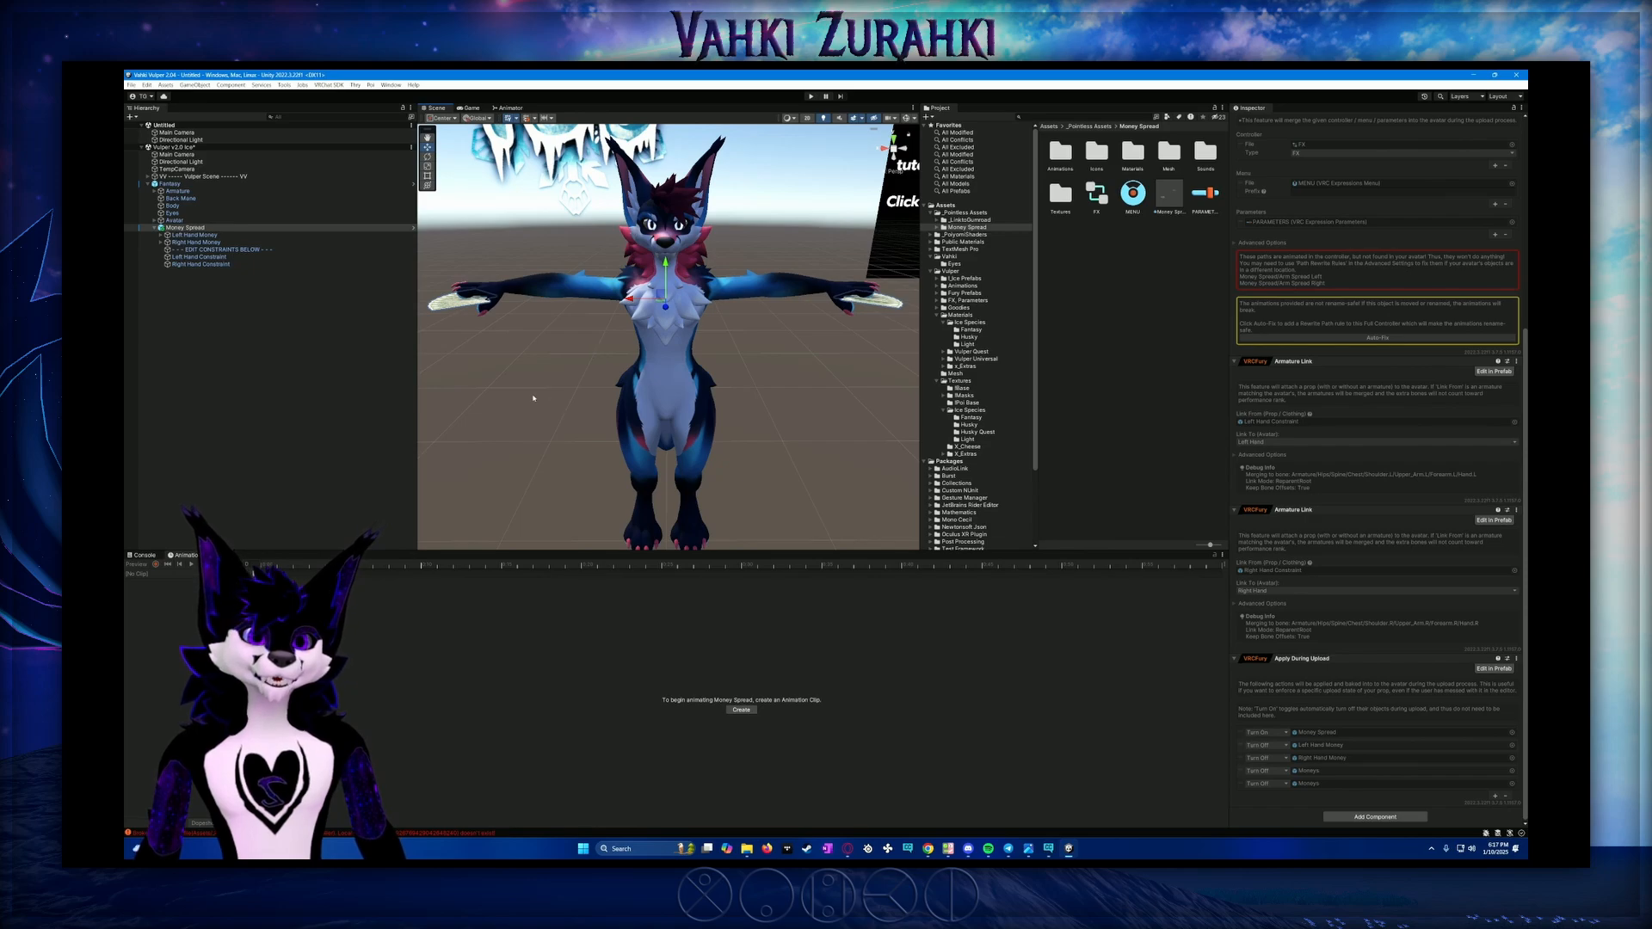
left_click(284, 85)
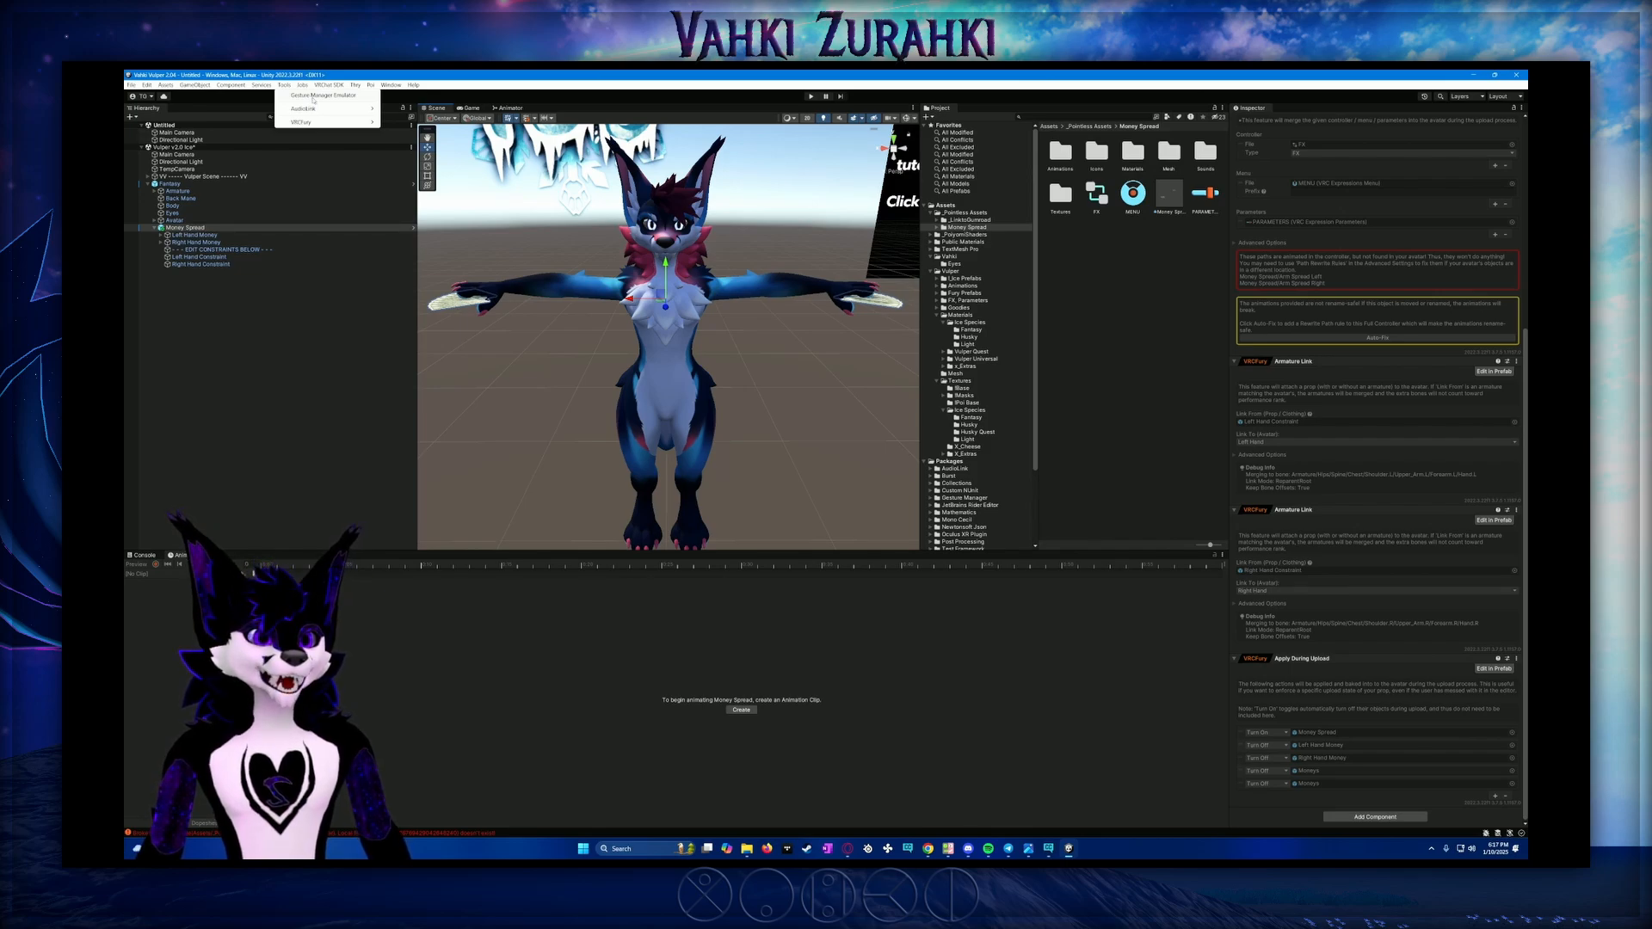
left_click(314, 97)
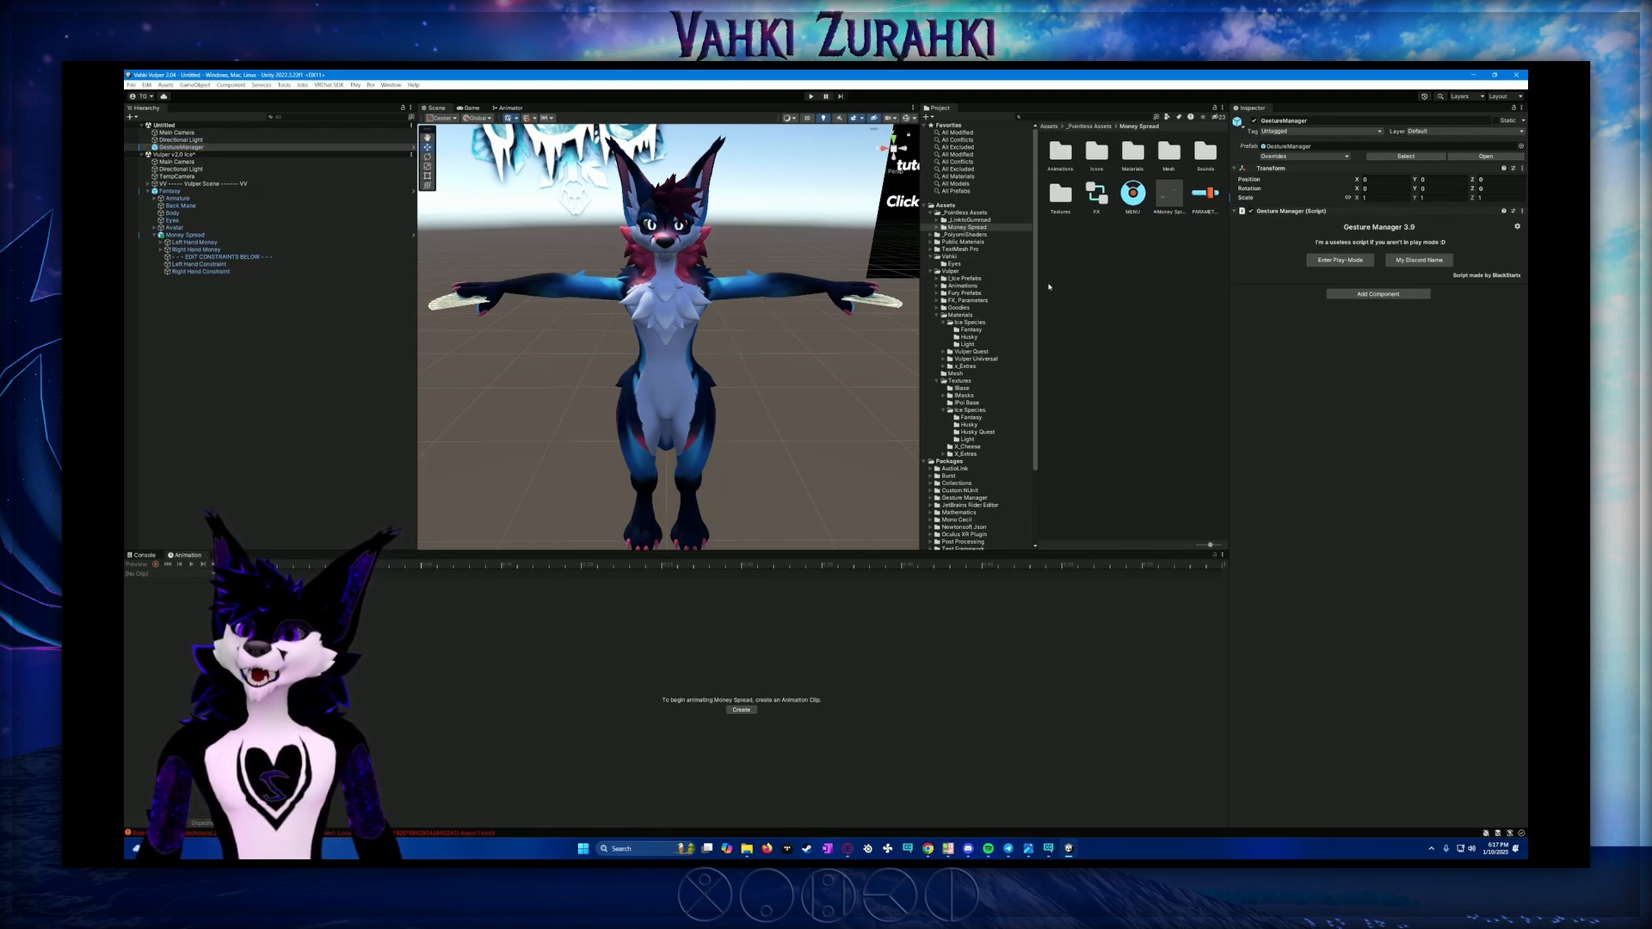
left_click(1343, 259)
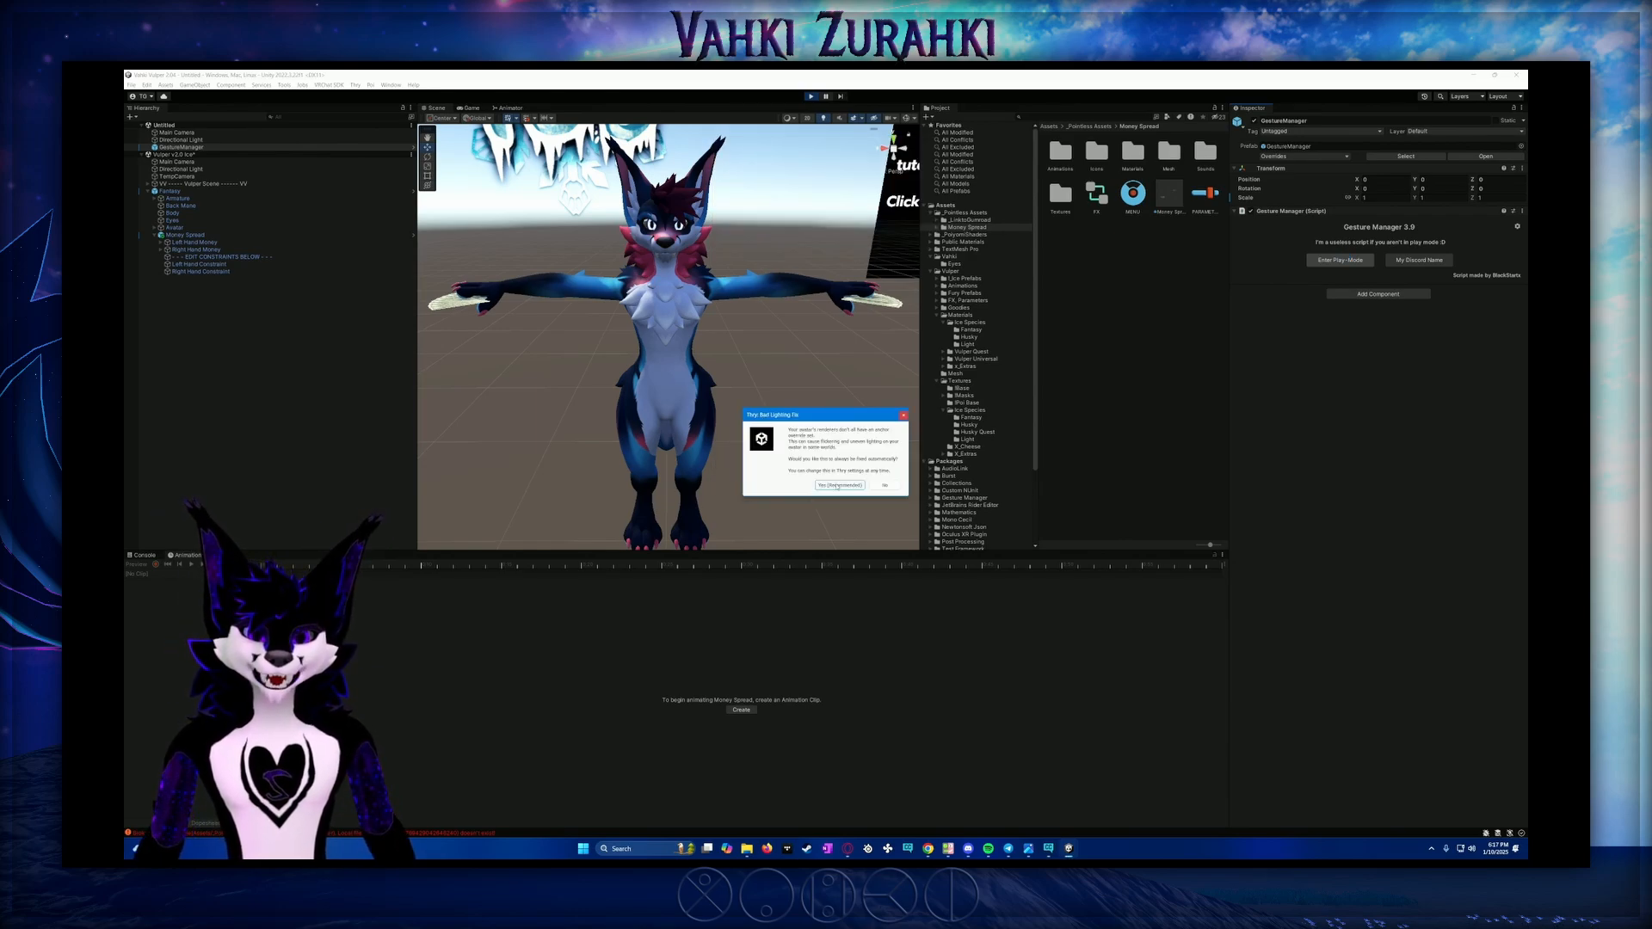
left_click(837, 486)
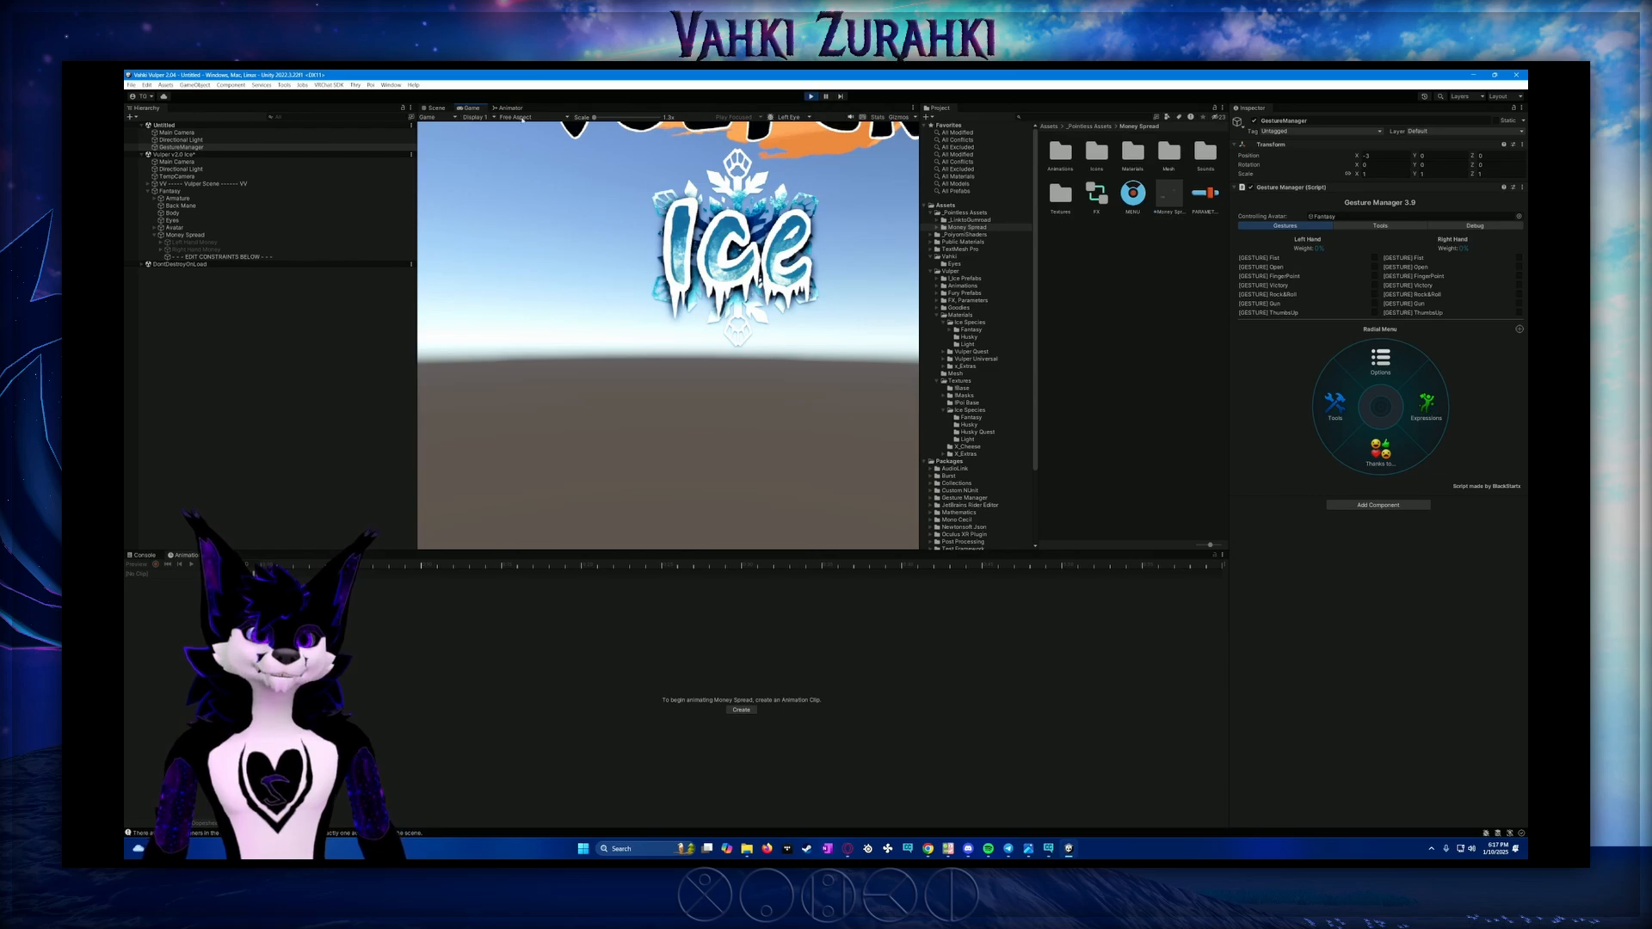
Return to the Scene view and frame the Fantasy avatar in play mode, keeping GestureManager selected
left_click(434, 108)
left_click_drag(659, 368, 628, 392, "alt")
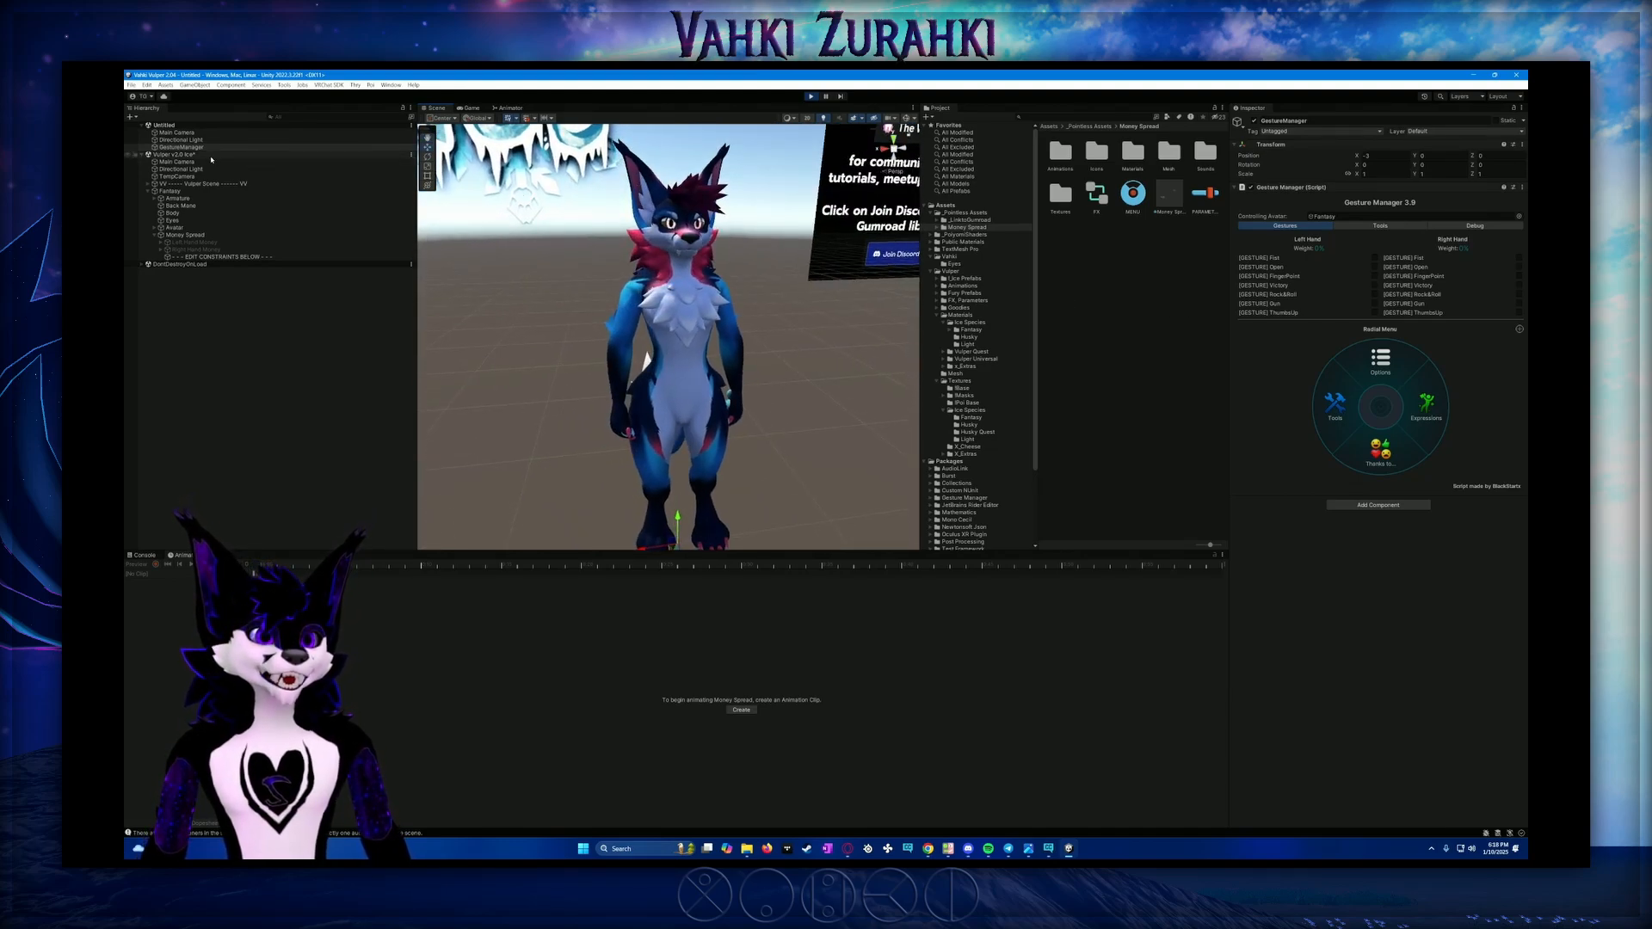
double_click(180, 147)
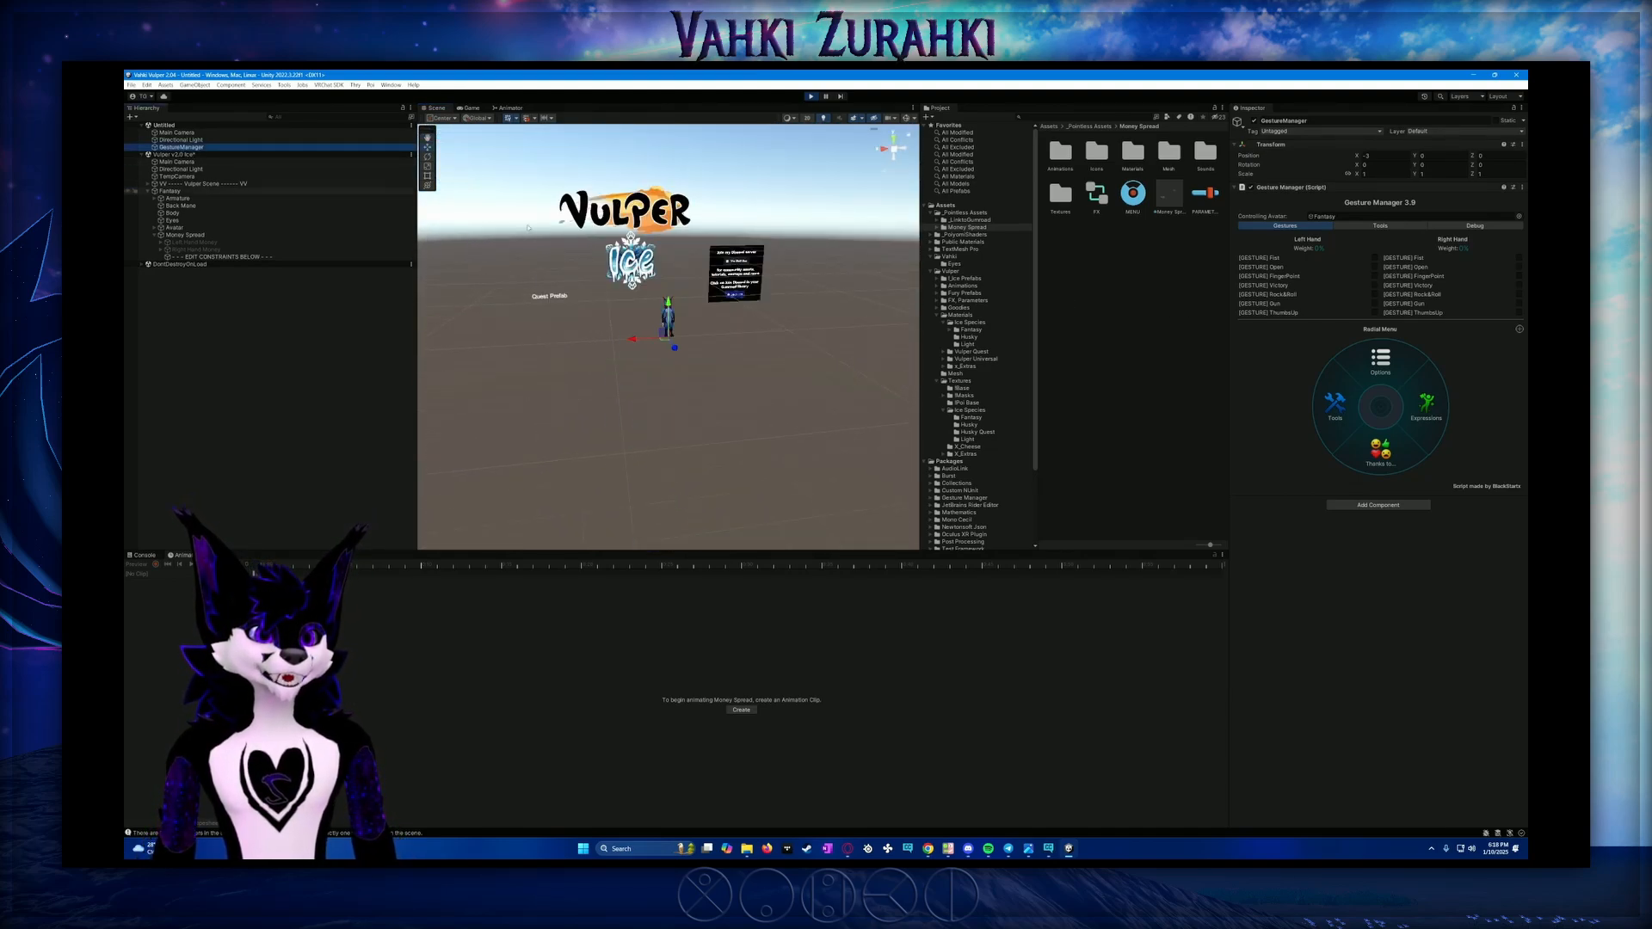
scroll(659, 286, "up", 6)
scroll(659, 287, "up", 5)
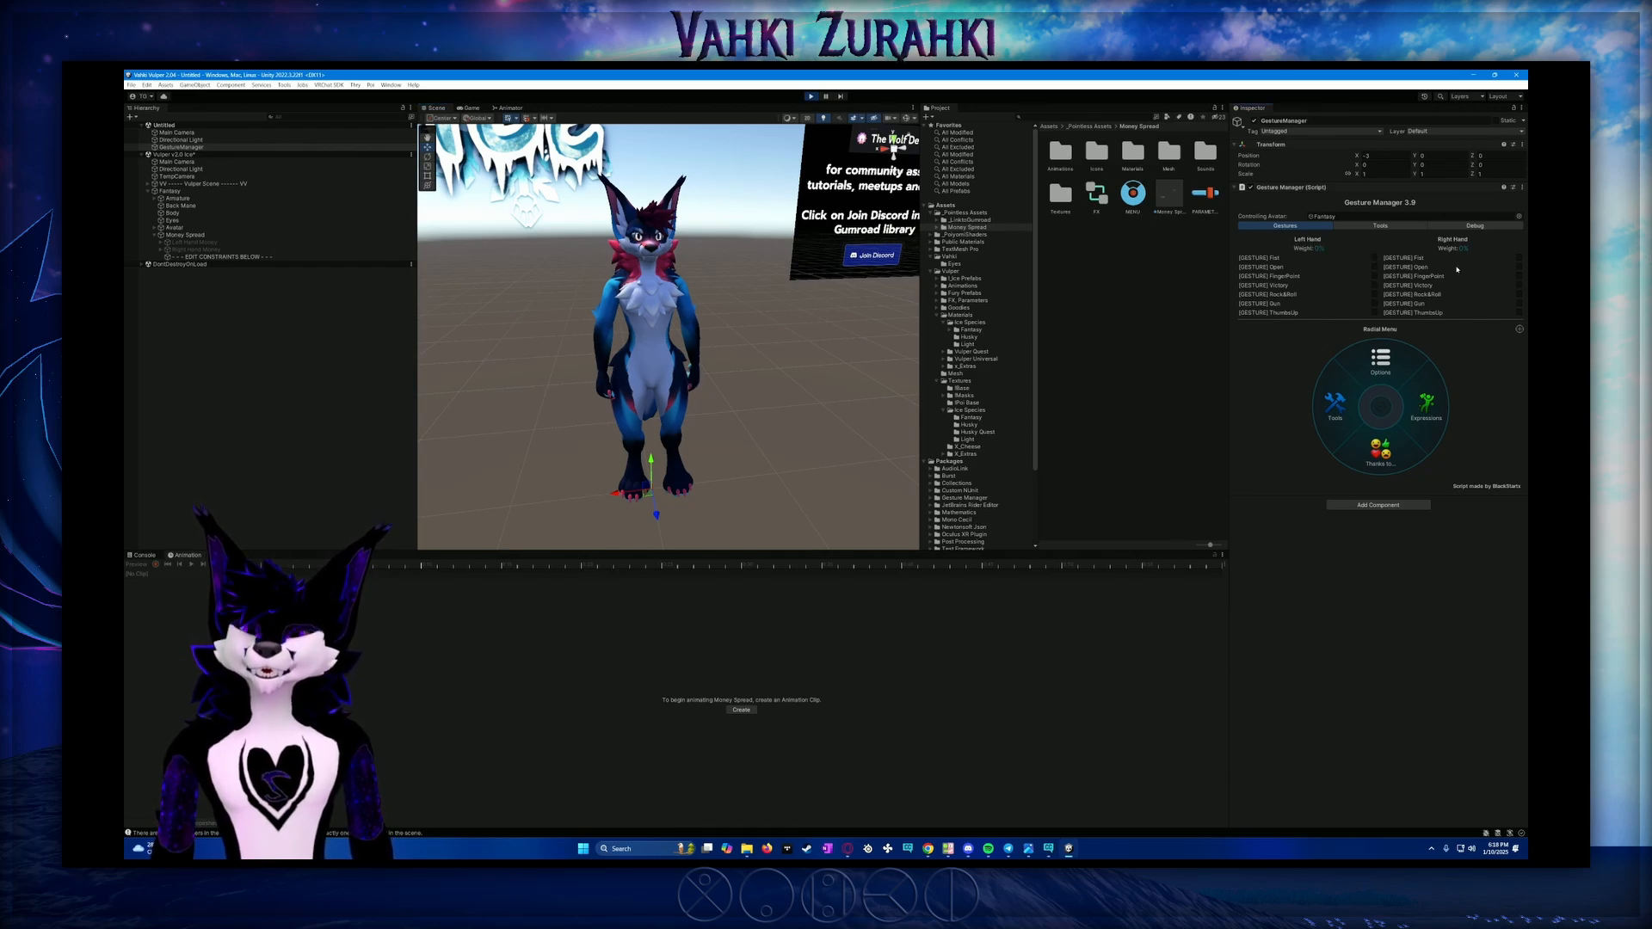
scroll(847, 362, "up", 2)
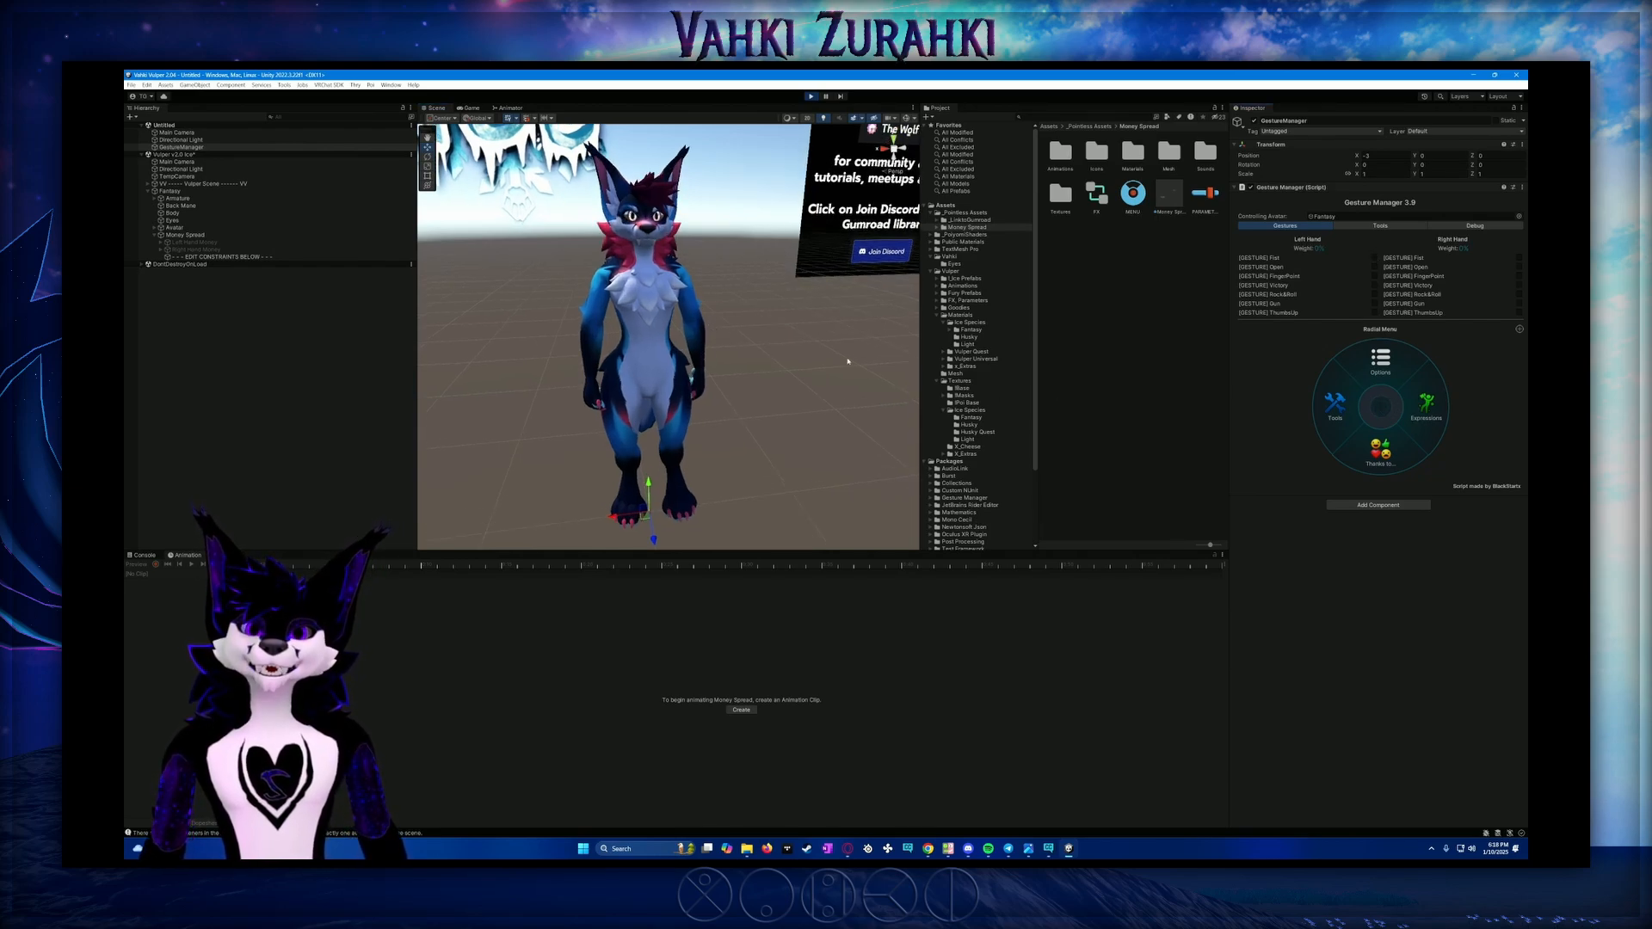
left_click_drag(847, 361, 774, 376, "alt")
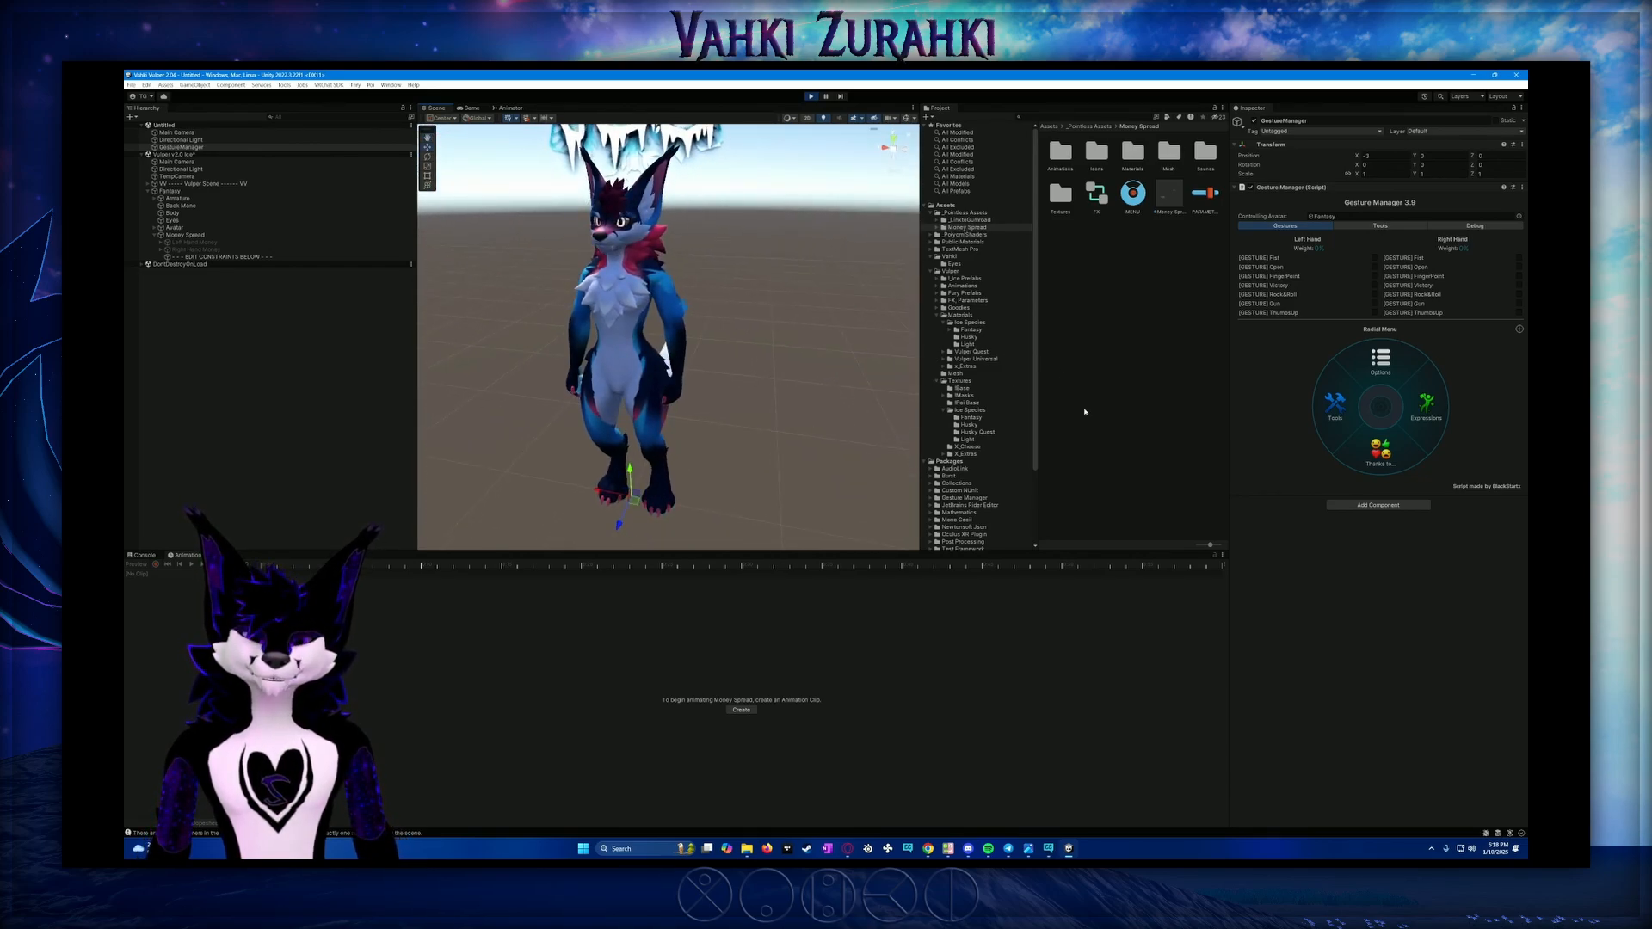
Enable Money Spread in the avatar's Expressions radial menu, and test the right hand's FingerPoint and Victory gestures
left_click(1402, 423)
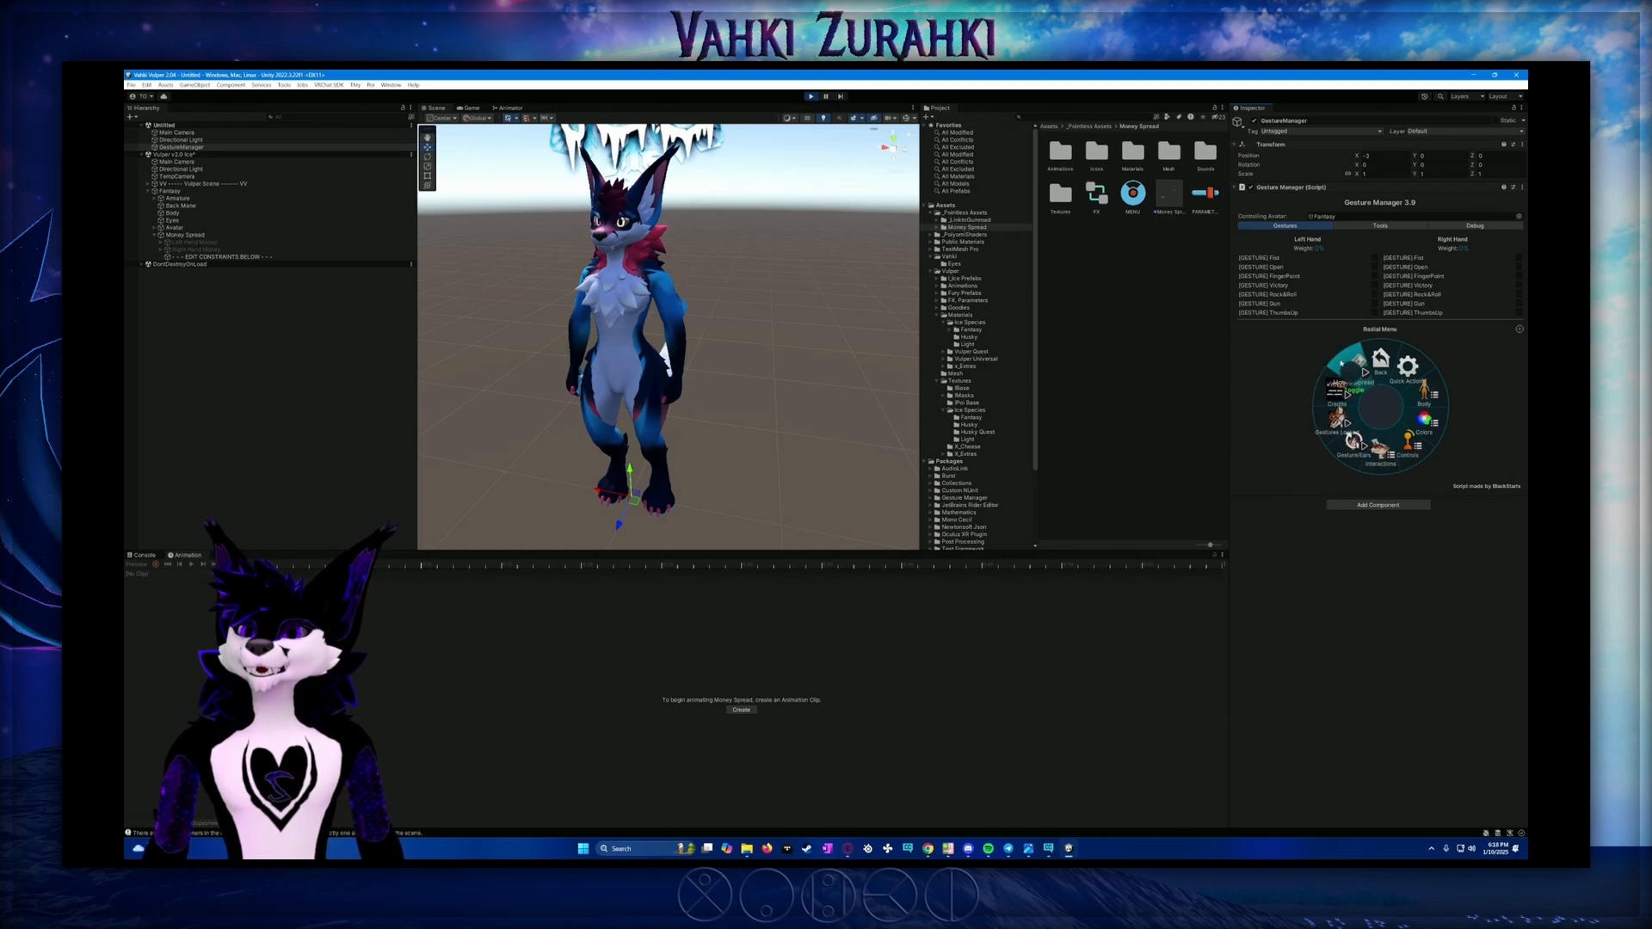
left_click(1356, 366)
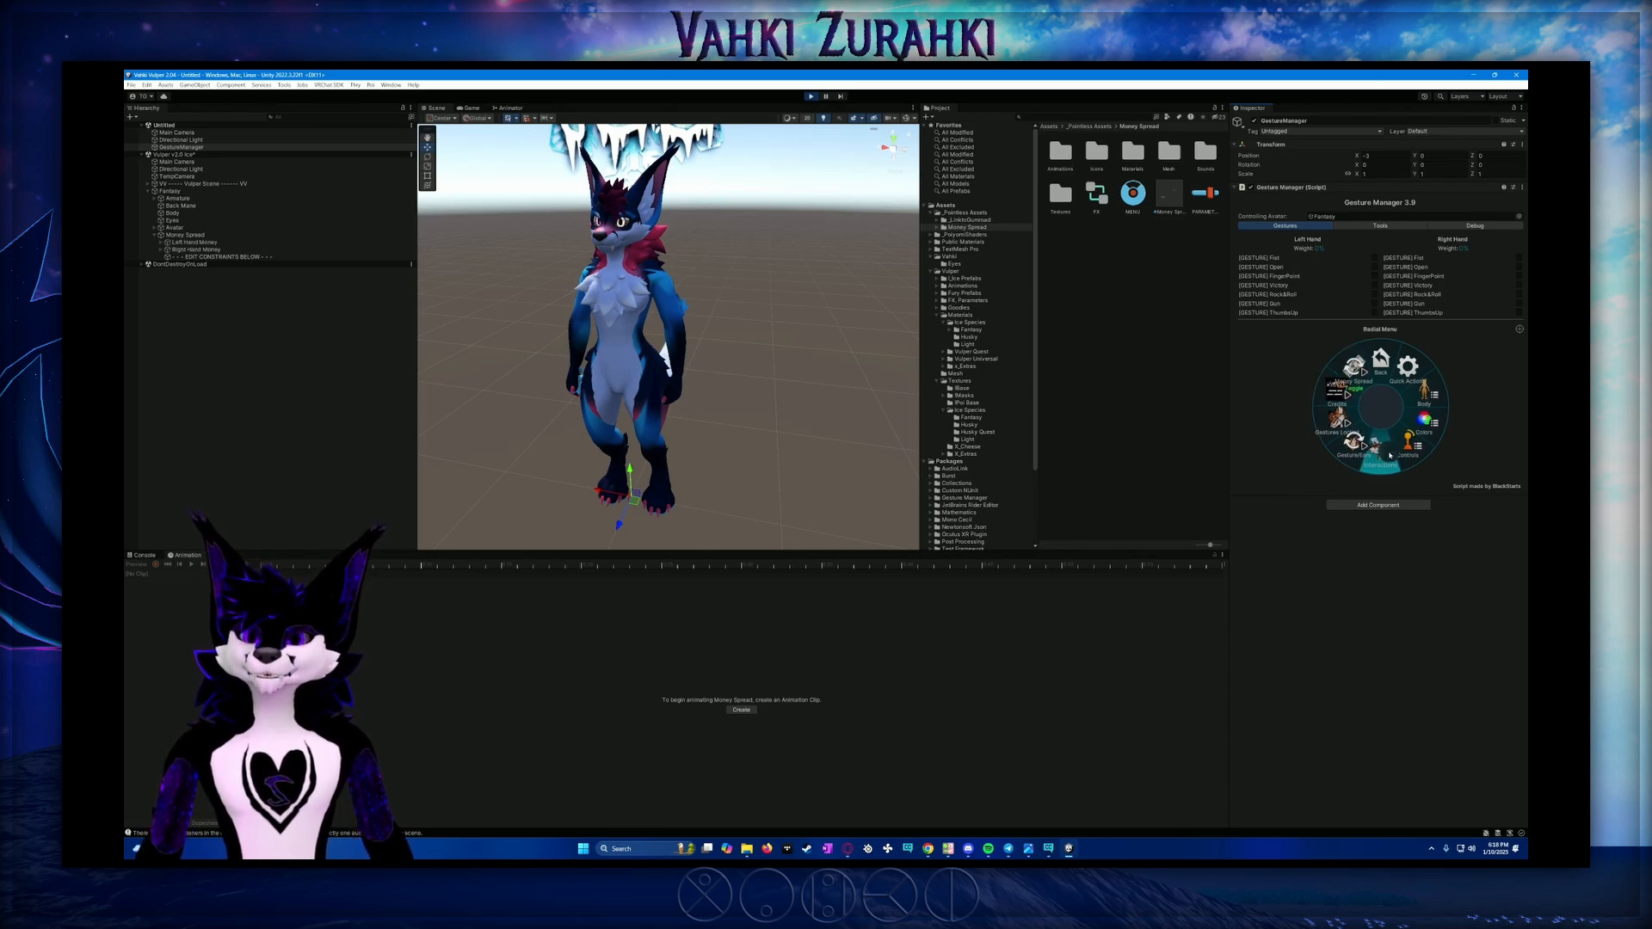
left_click_drag(694, 454, 667, 422, "alt")
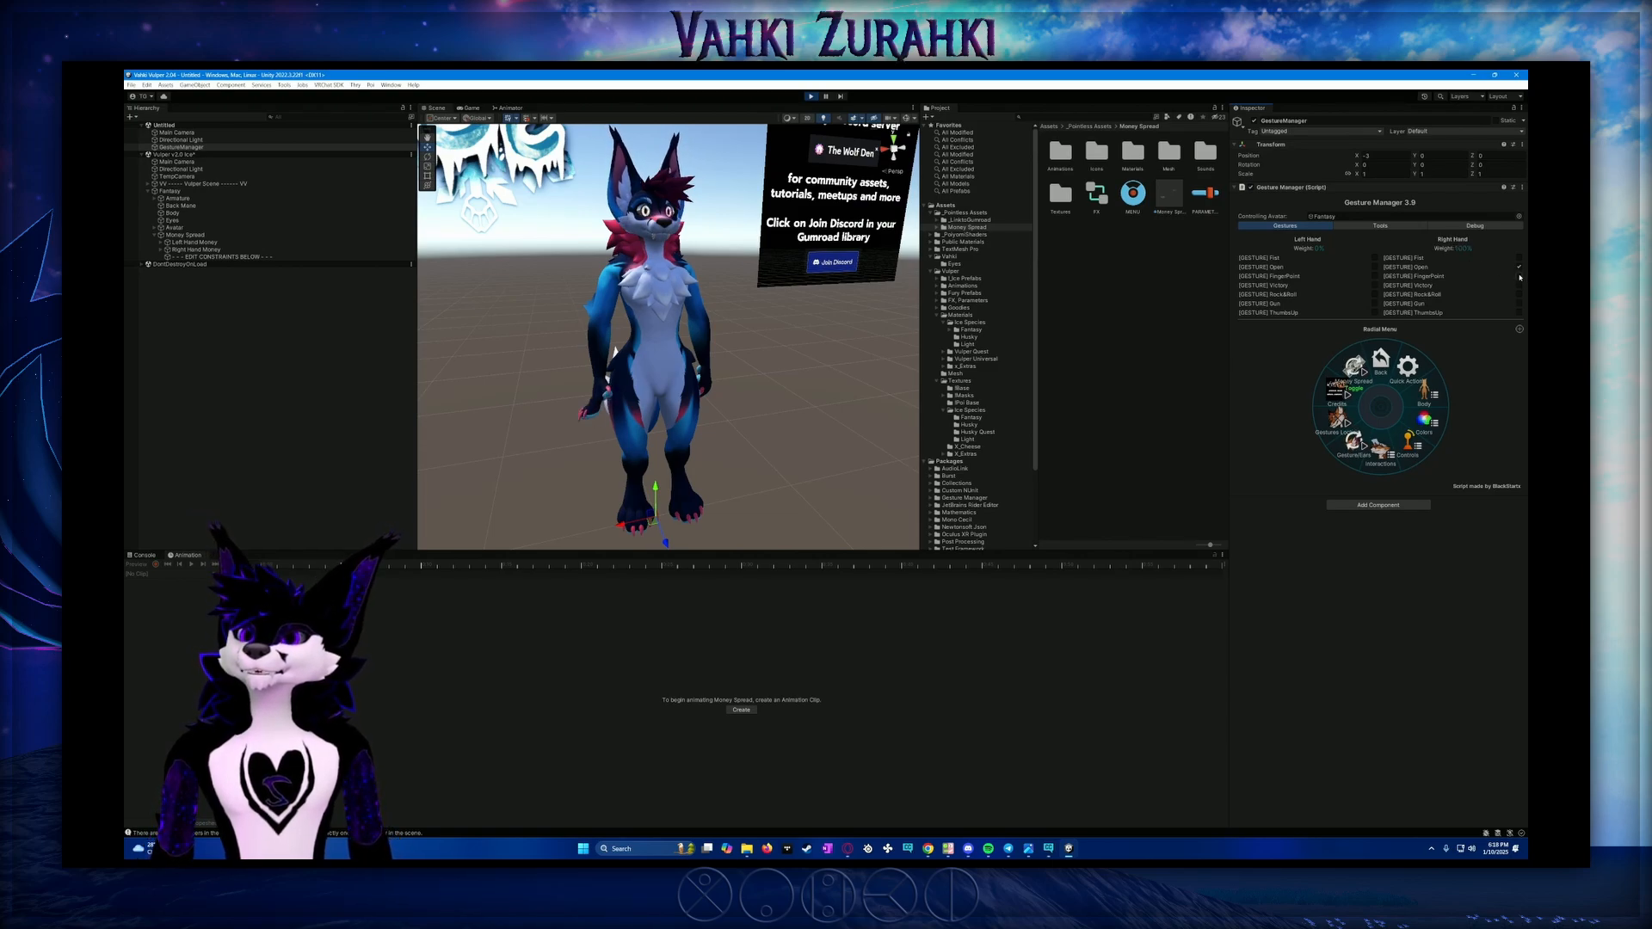
left_click(1518, 276)
left_click(1518, 285)
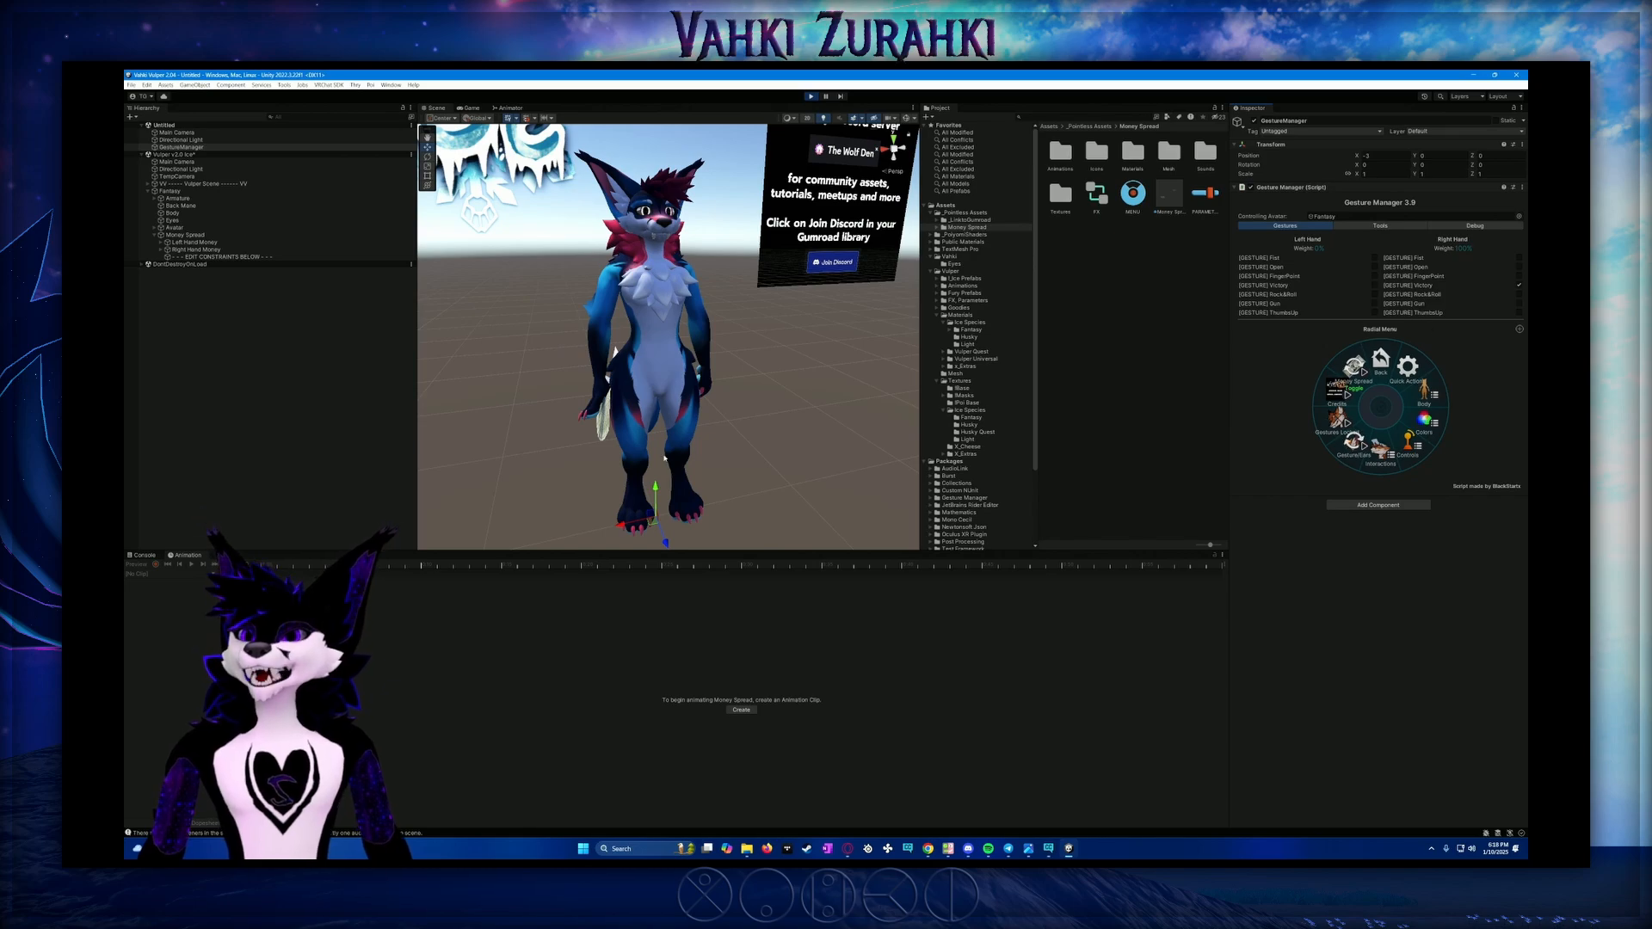
left_click_drag(664, 459, 738, 434, "alt")
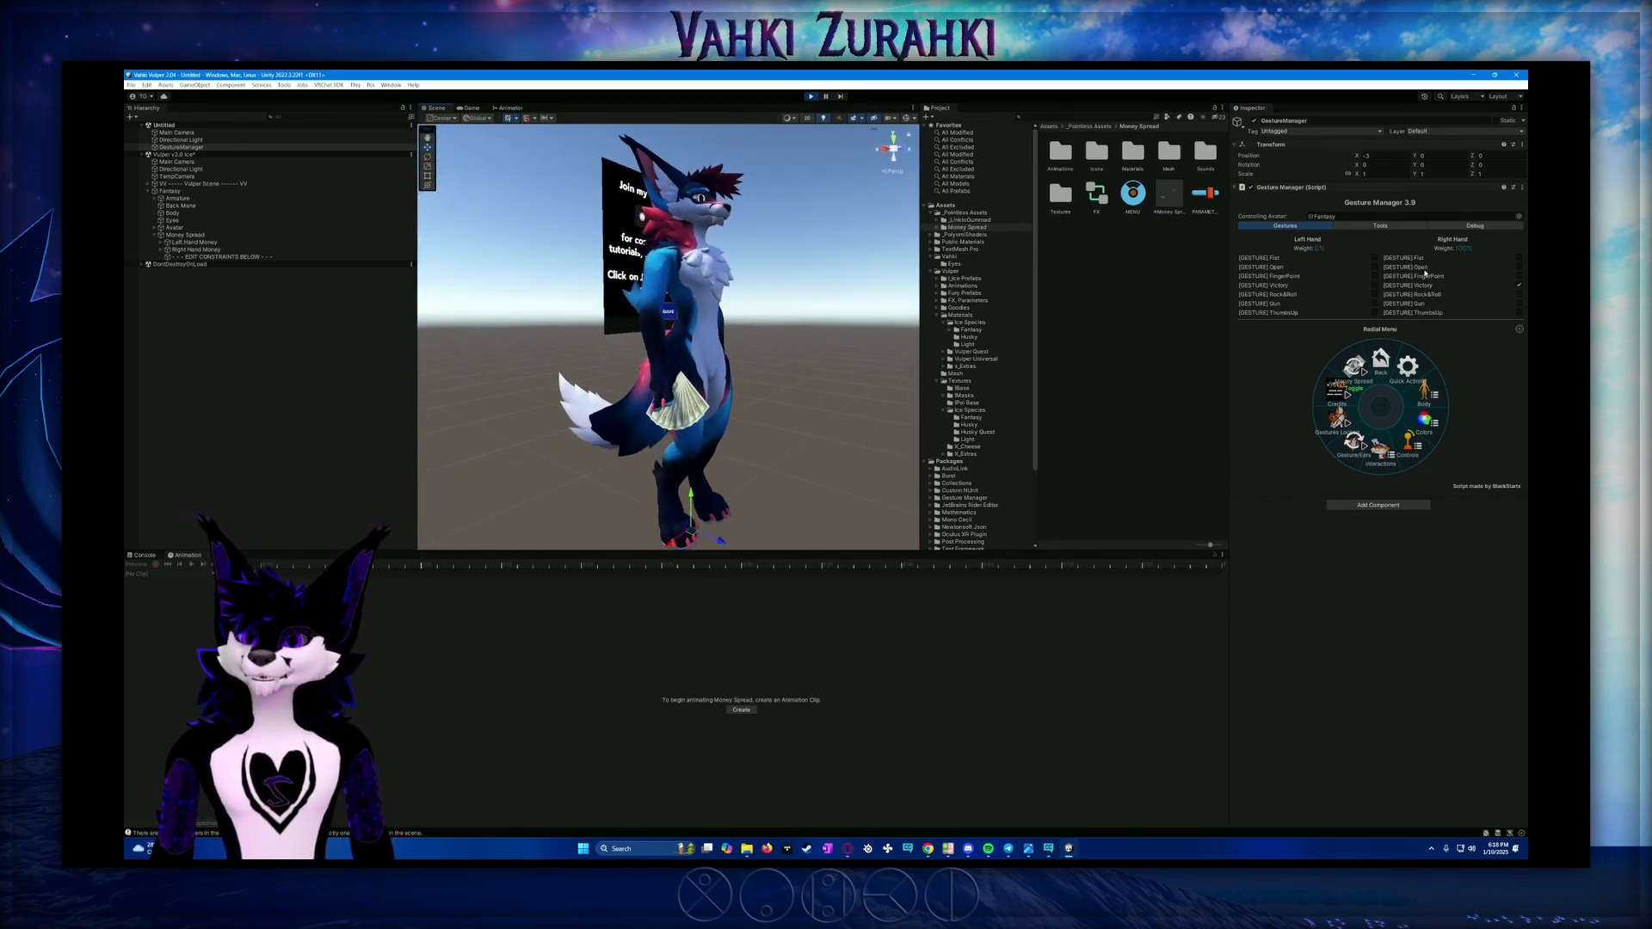
Test the right hand's Gun, ThumbsUp, Fist, FingerPoint and Victory gestures, then turn Money Spread off in the radial menu
left_click(1519, 304)
left_click(1518, 312)
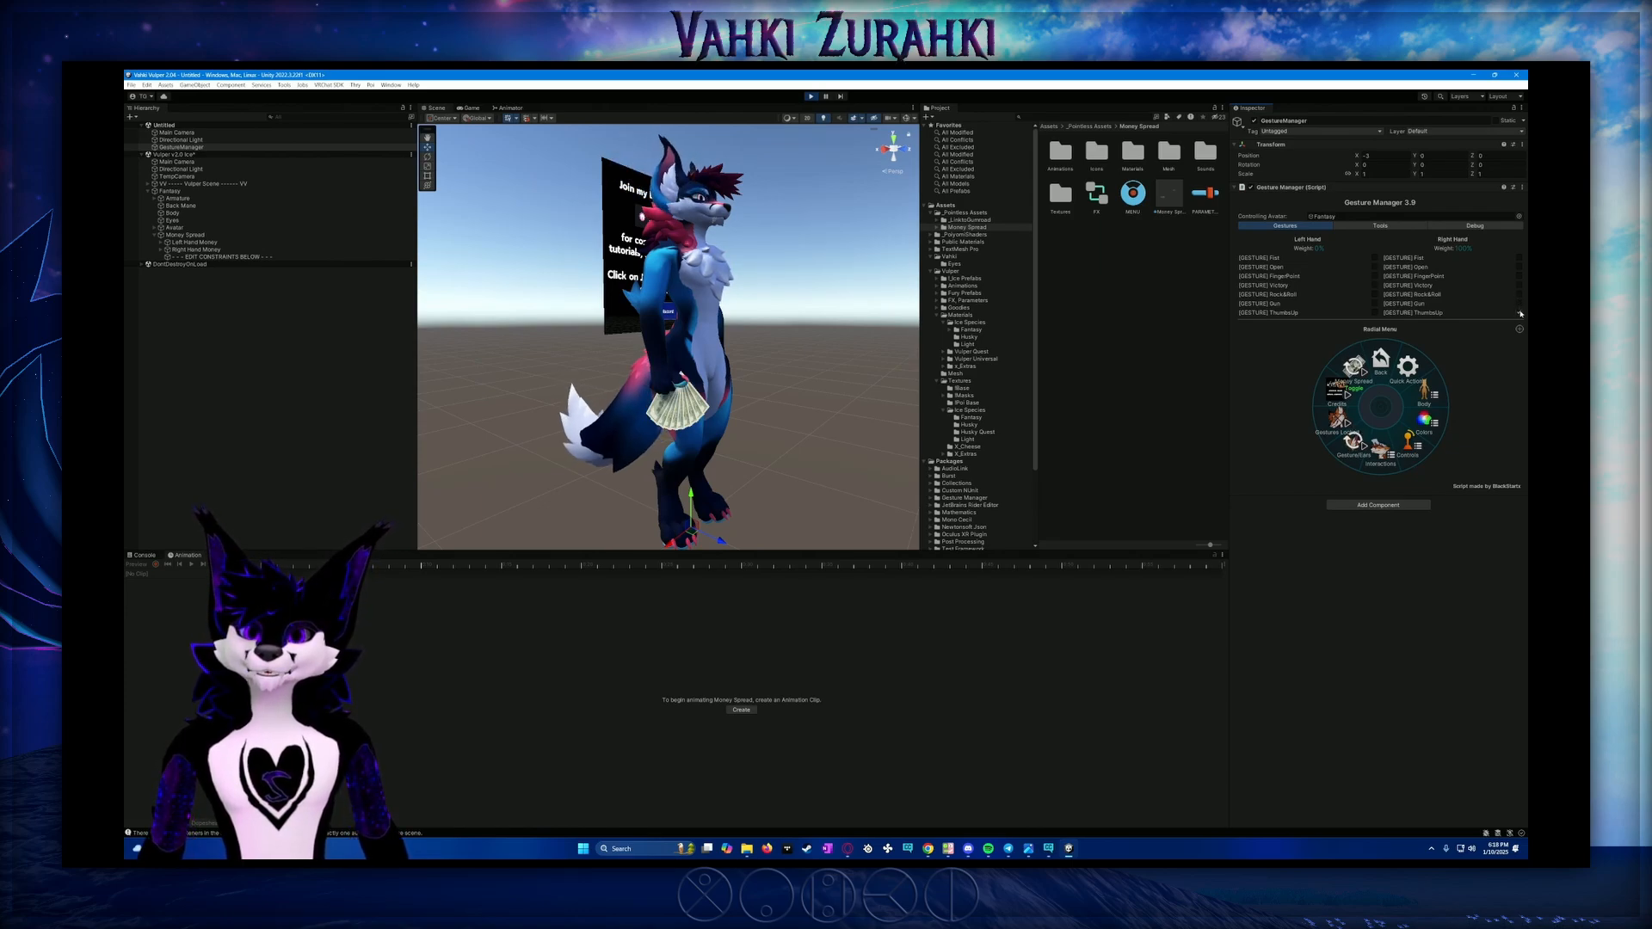
left_click(1519, 258)
left_click(1518, 276)
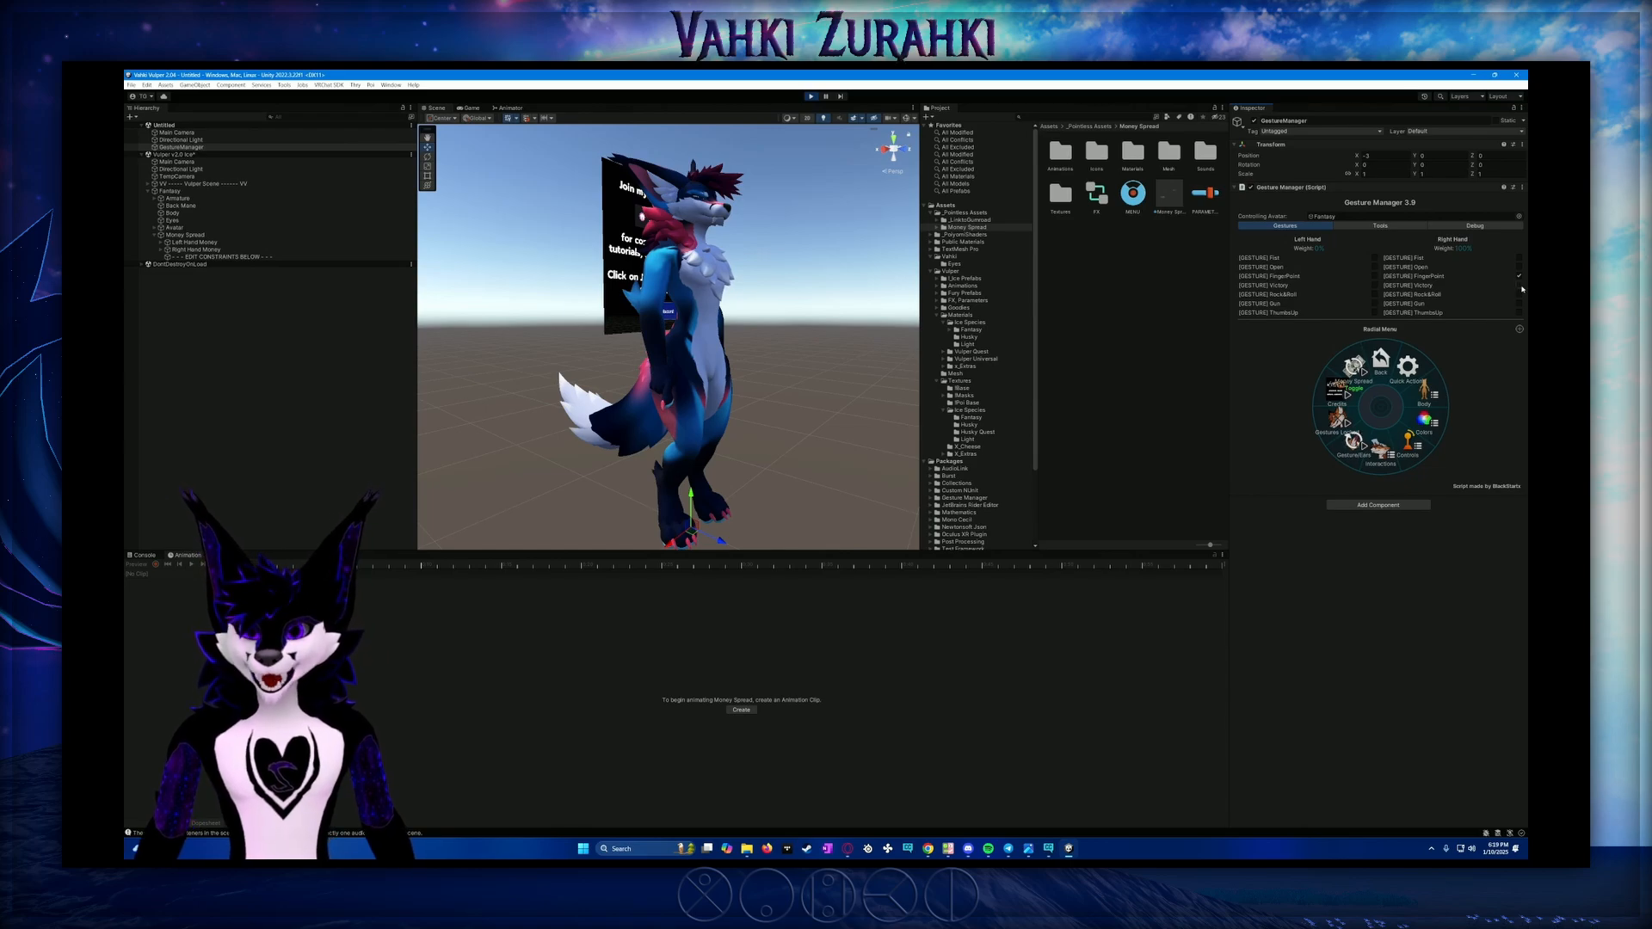
left_click(1518, 285)
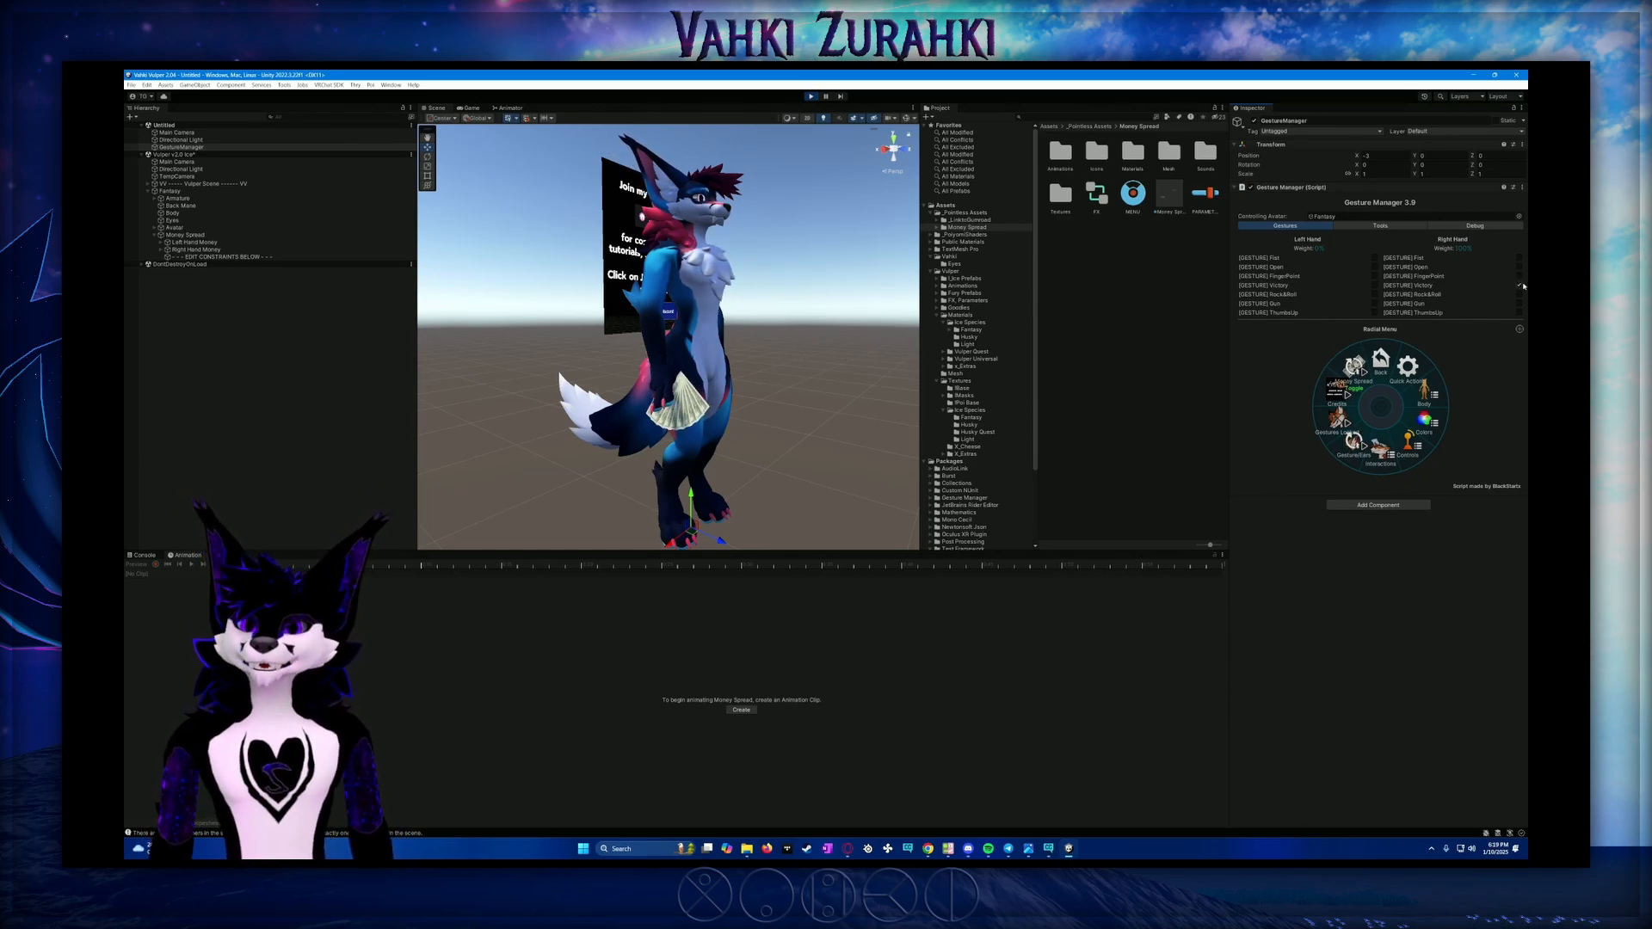
left_click(1518, 285)
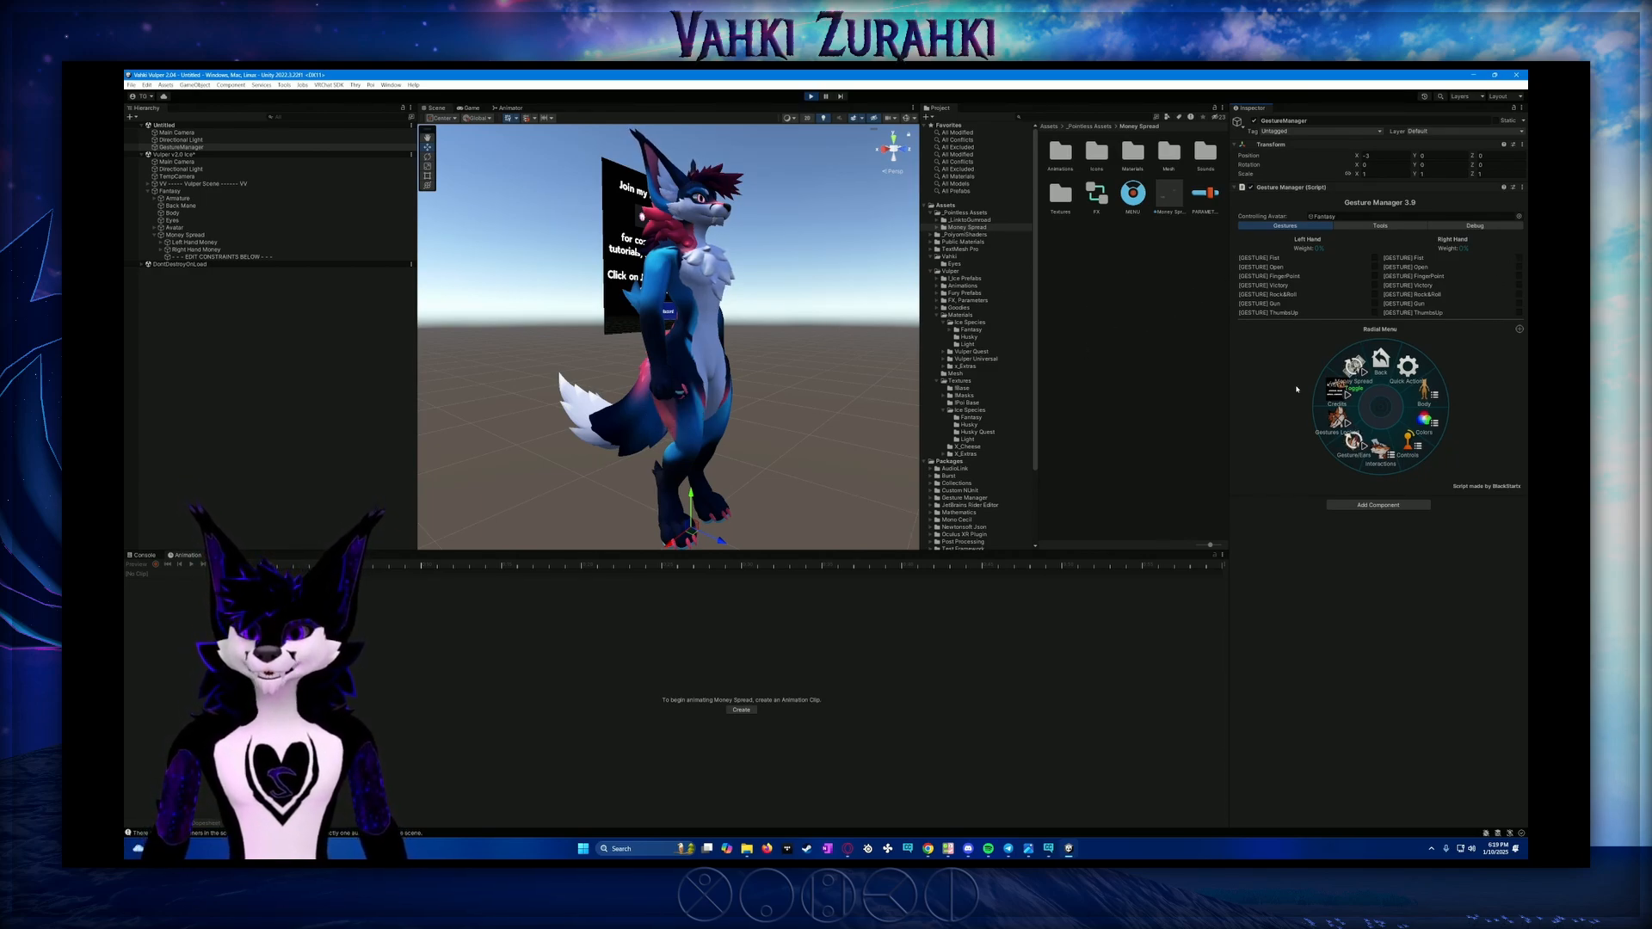
left_click(1348, 376)
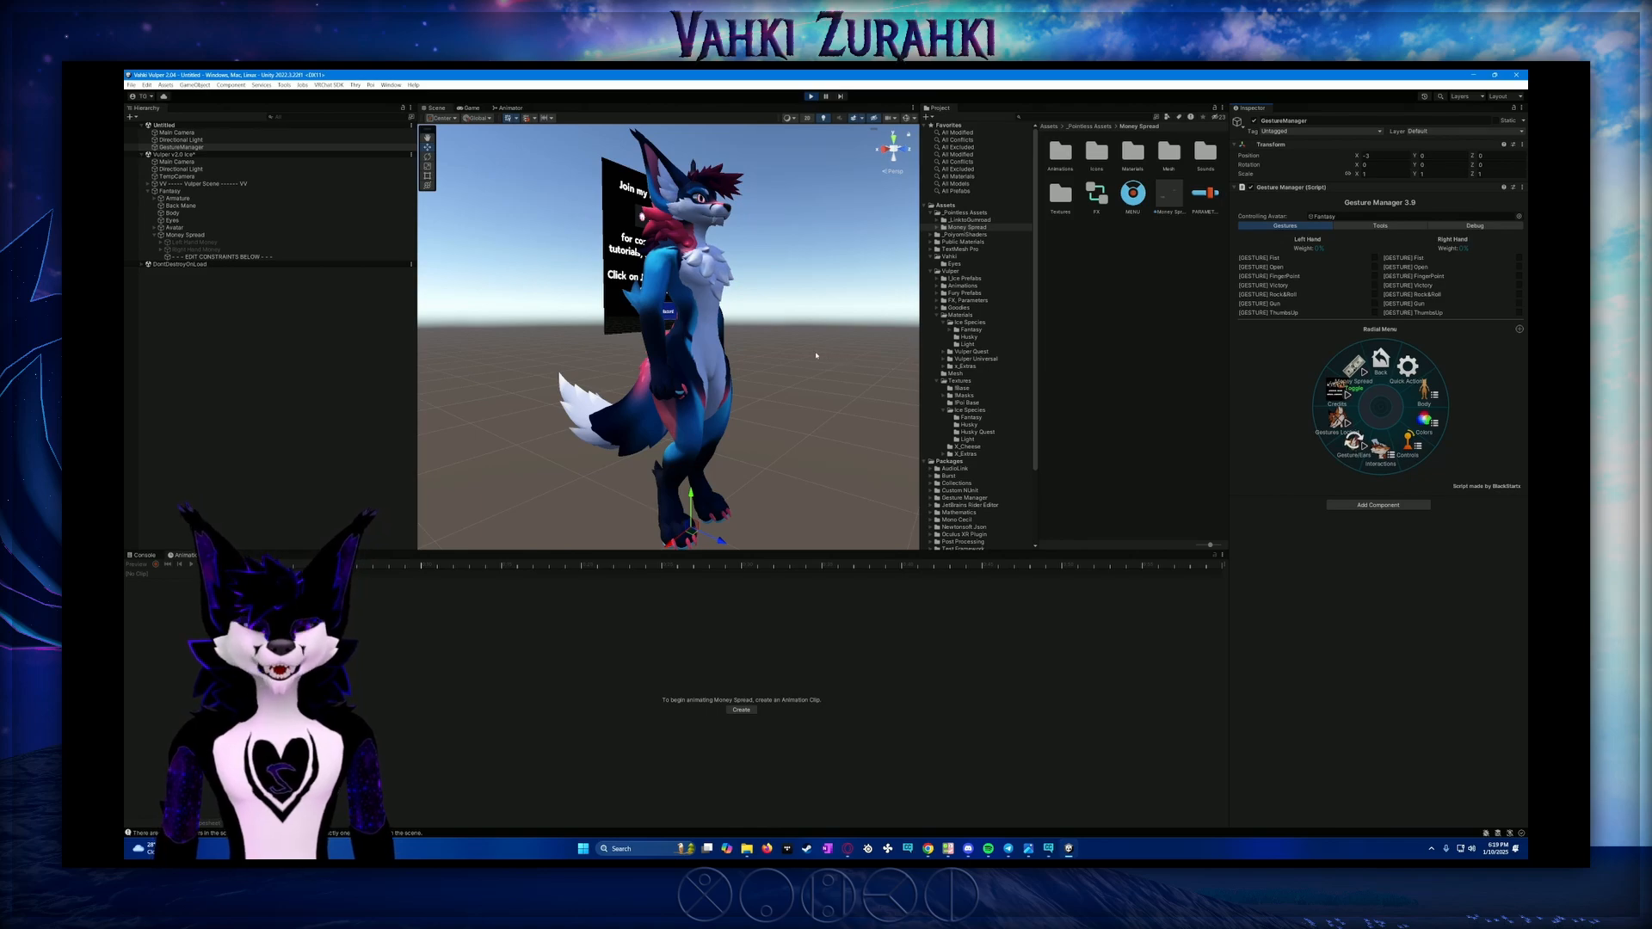
Toggle the avatar's Credits on and off in the radial menu while viewing the boards around the avatar
left_click_drag(816, 356, 664, 391, "alt")
middle_click_drag(664, 391, 722, 415)
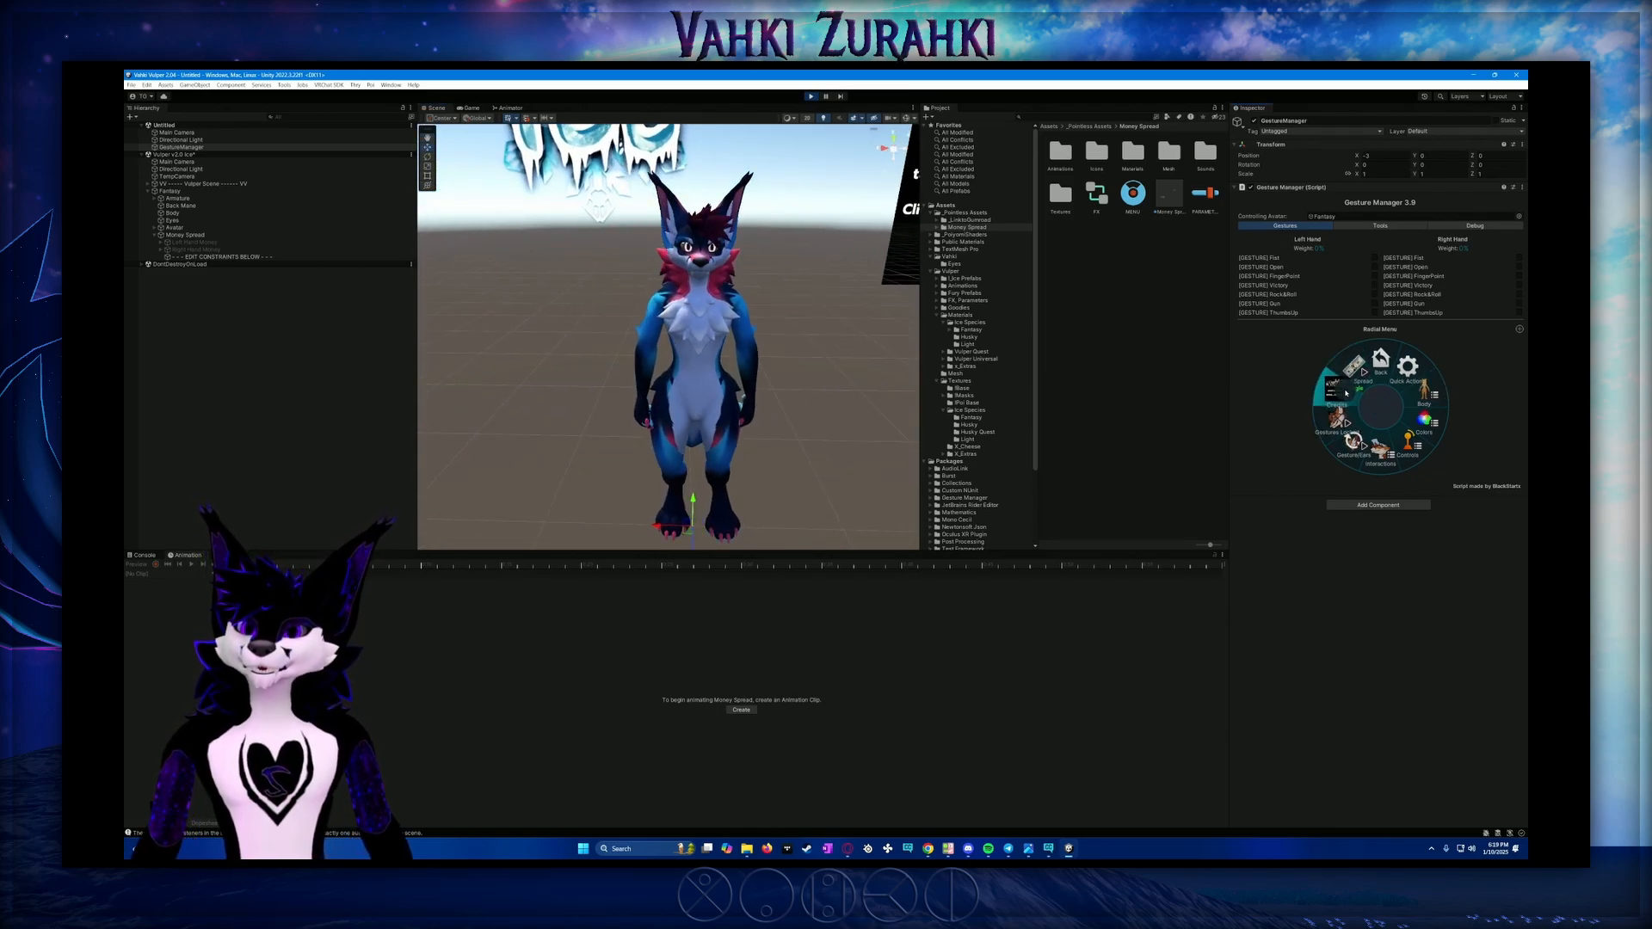
left_click(1344, 394)
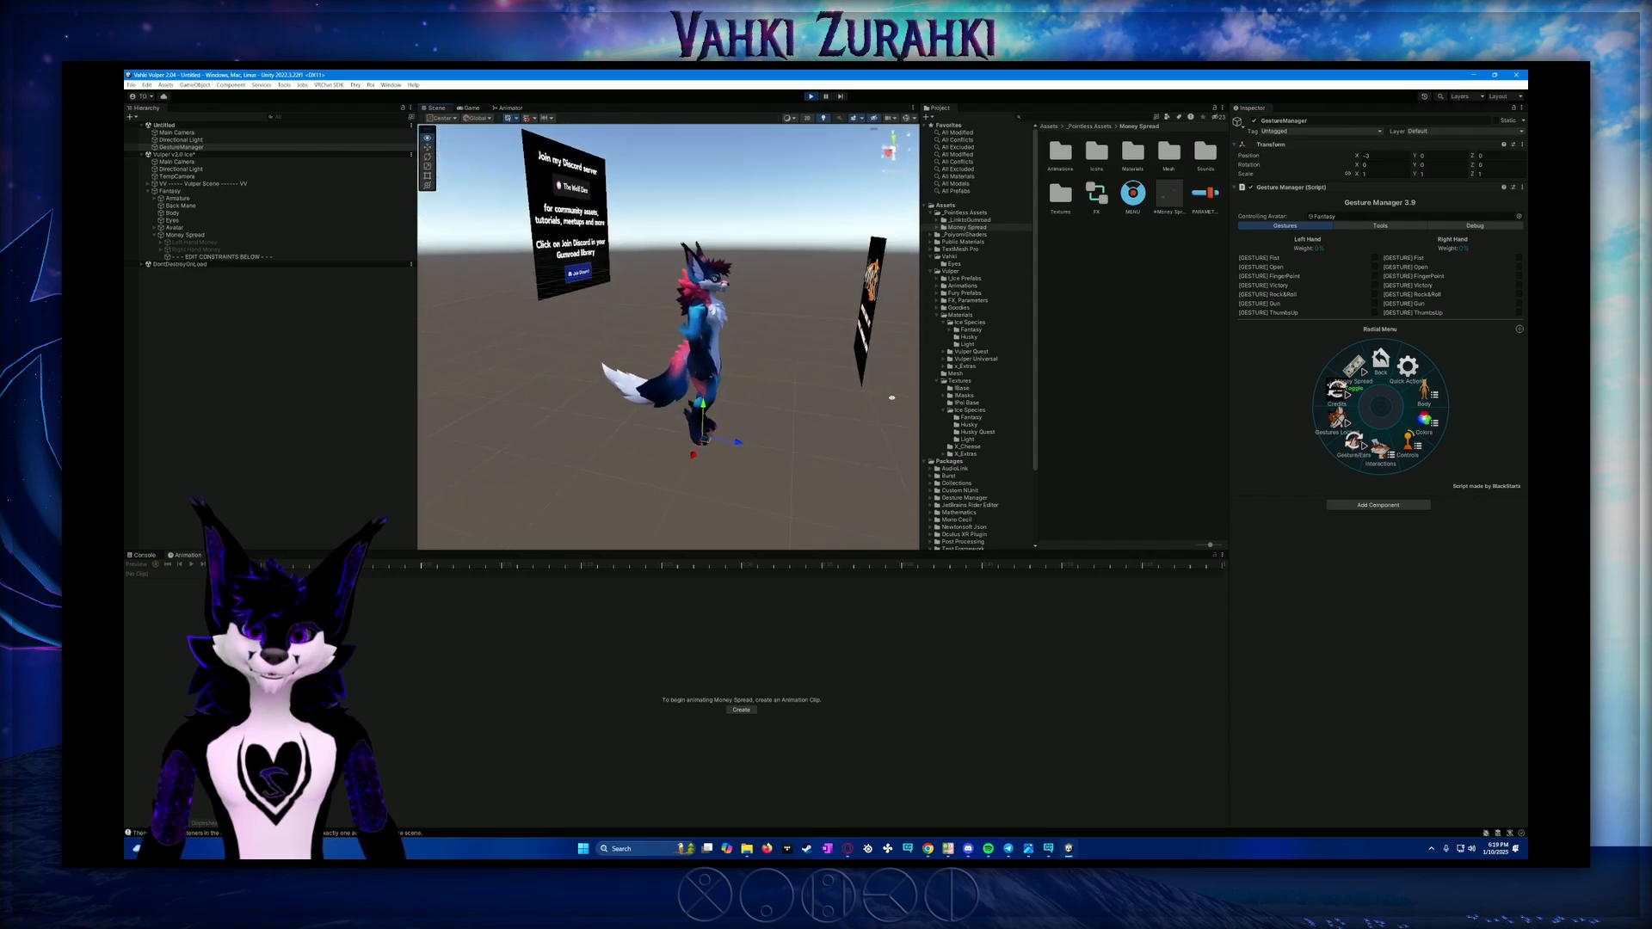
left_click_drag(758, 389, 703, 406, "alt")
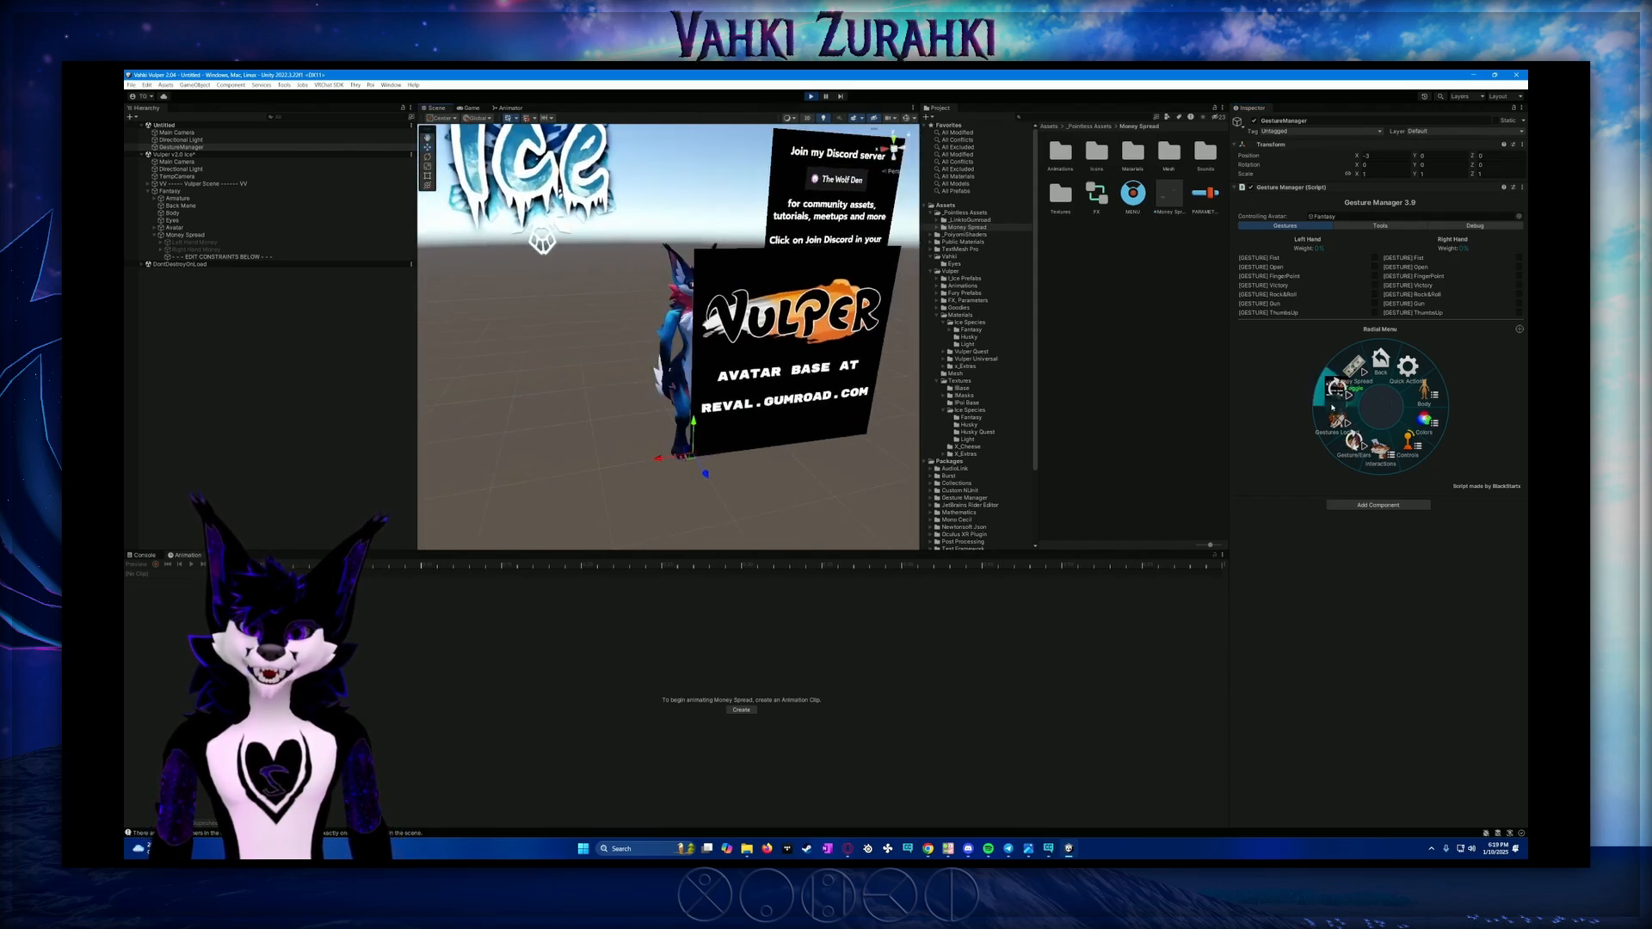
left_click(1345, 396)
scroll(816, 365, "up", 7)
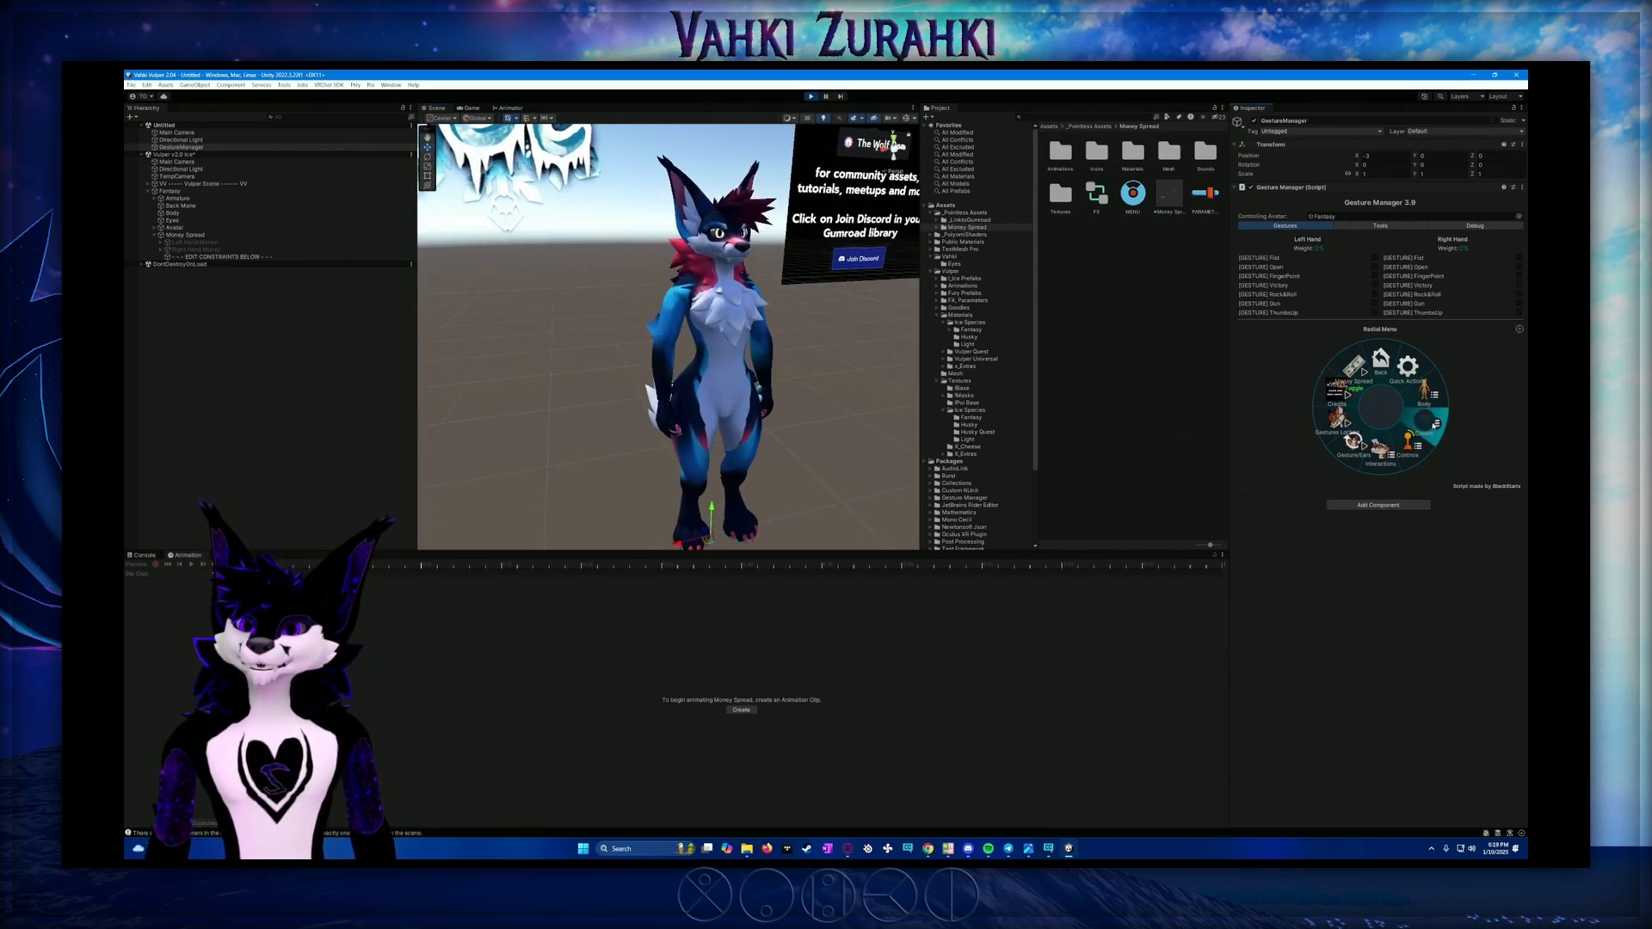
Examine the Colors menu and its Emissions options, and return to the avatar's main expressions menu
left_click(1425, 422)
left_click(1424, 395)
mouse_move(1425, 383)
left_mouse_down()
mouse_move(1439, 434)
mouse_move(1408, 420)
mouse_move(1428, 380)
mouse_move(1404, 405)
mouse_move(1457, 413)
mouse_move(1413, 409)
mouse_move(1435, 387)
mouse_move(1406, 439)
mouse_move(1416, 372)
mouse_move(1445, 403)
mouse_move(1425, 375)
left_mouse_up()
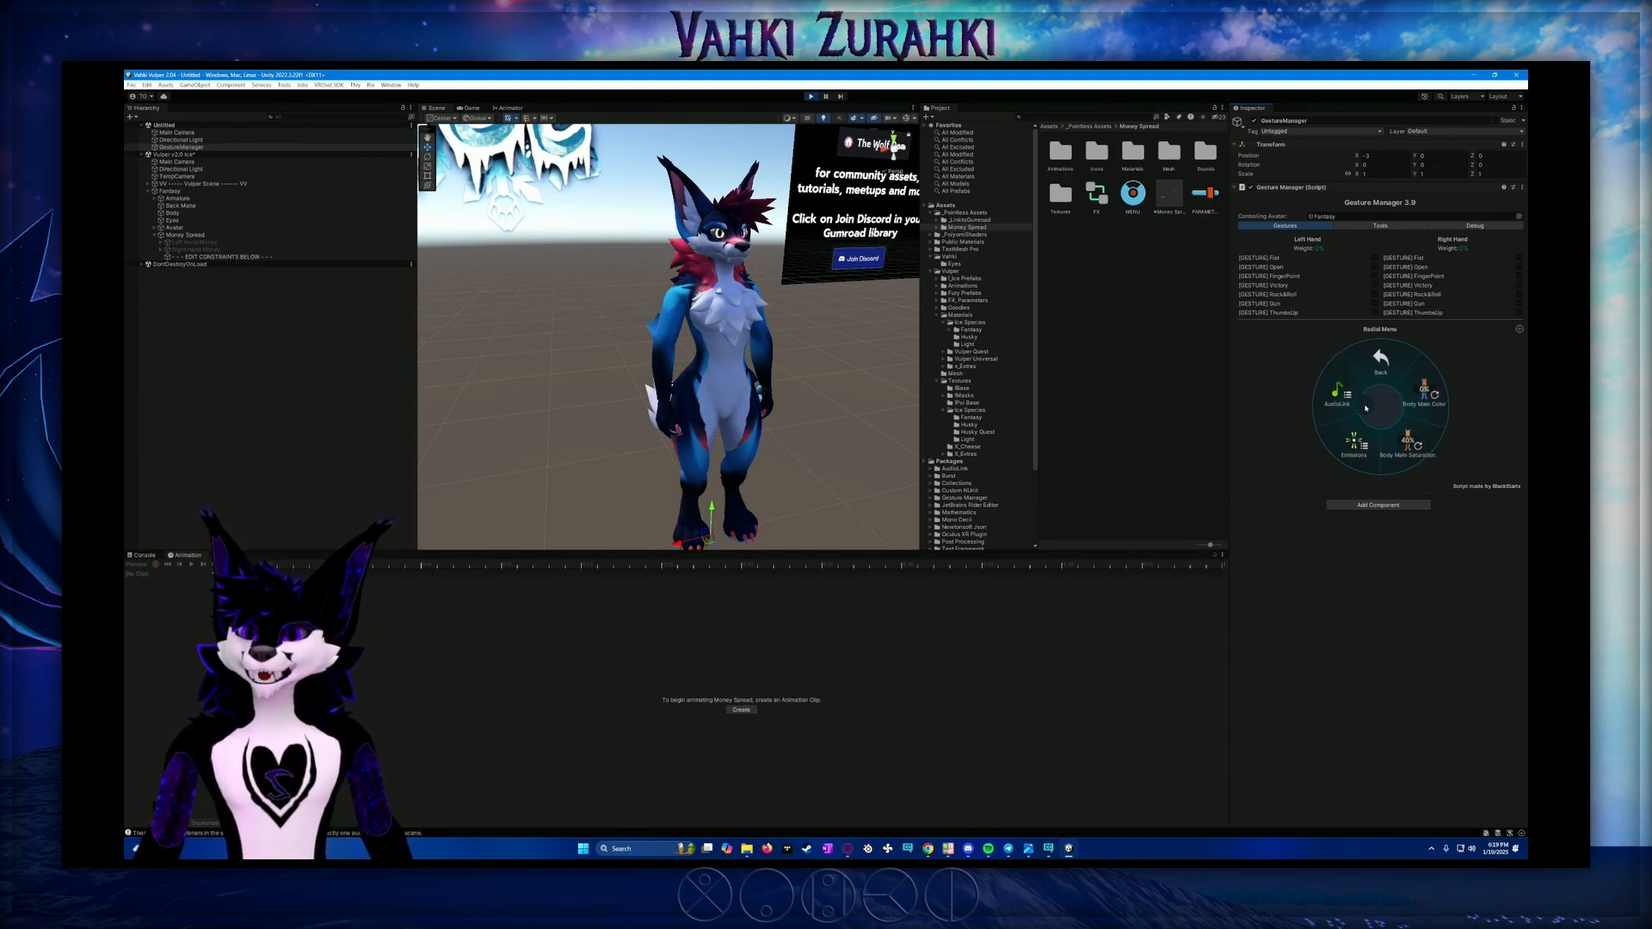
left_click(1357, 426)
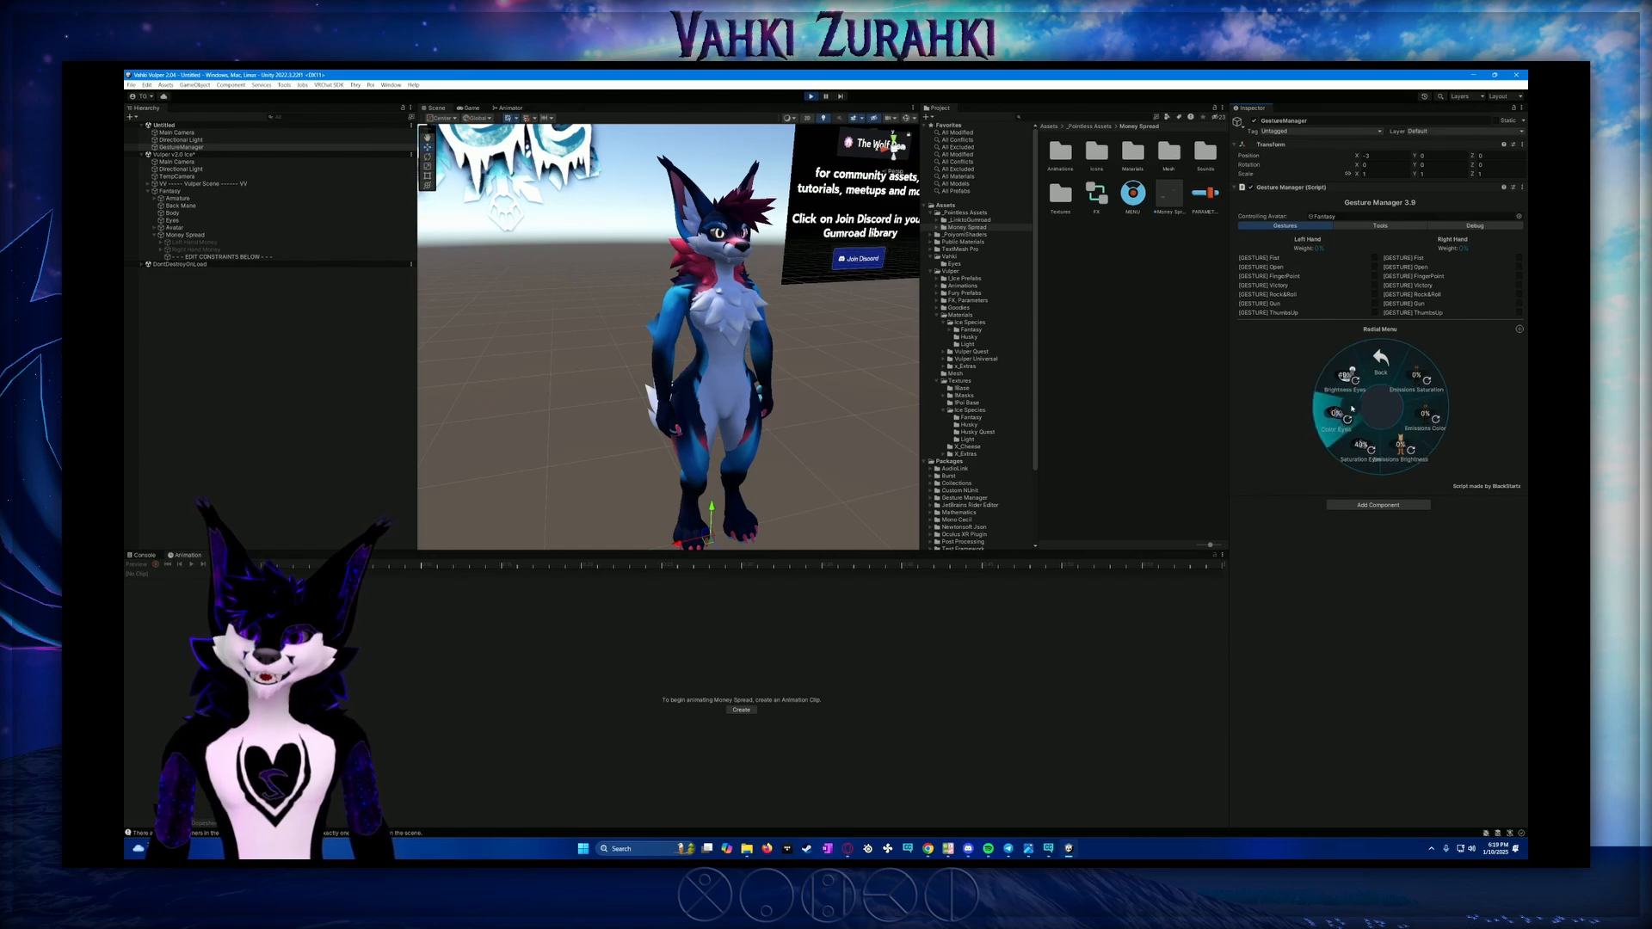
left_click(1372, 376)
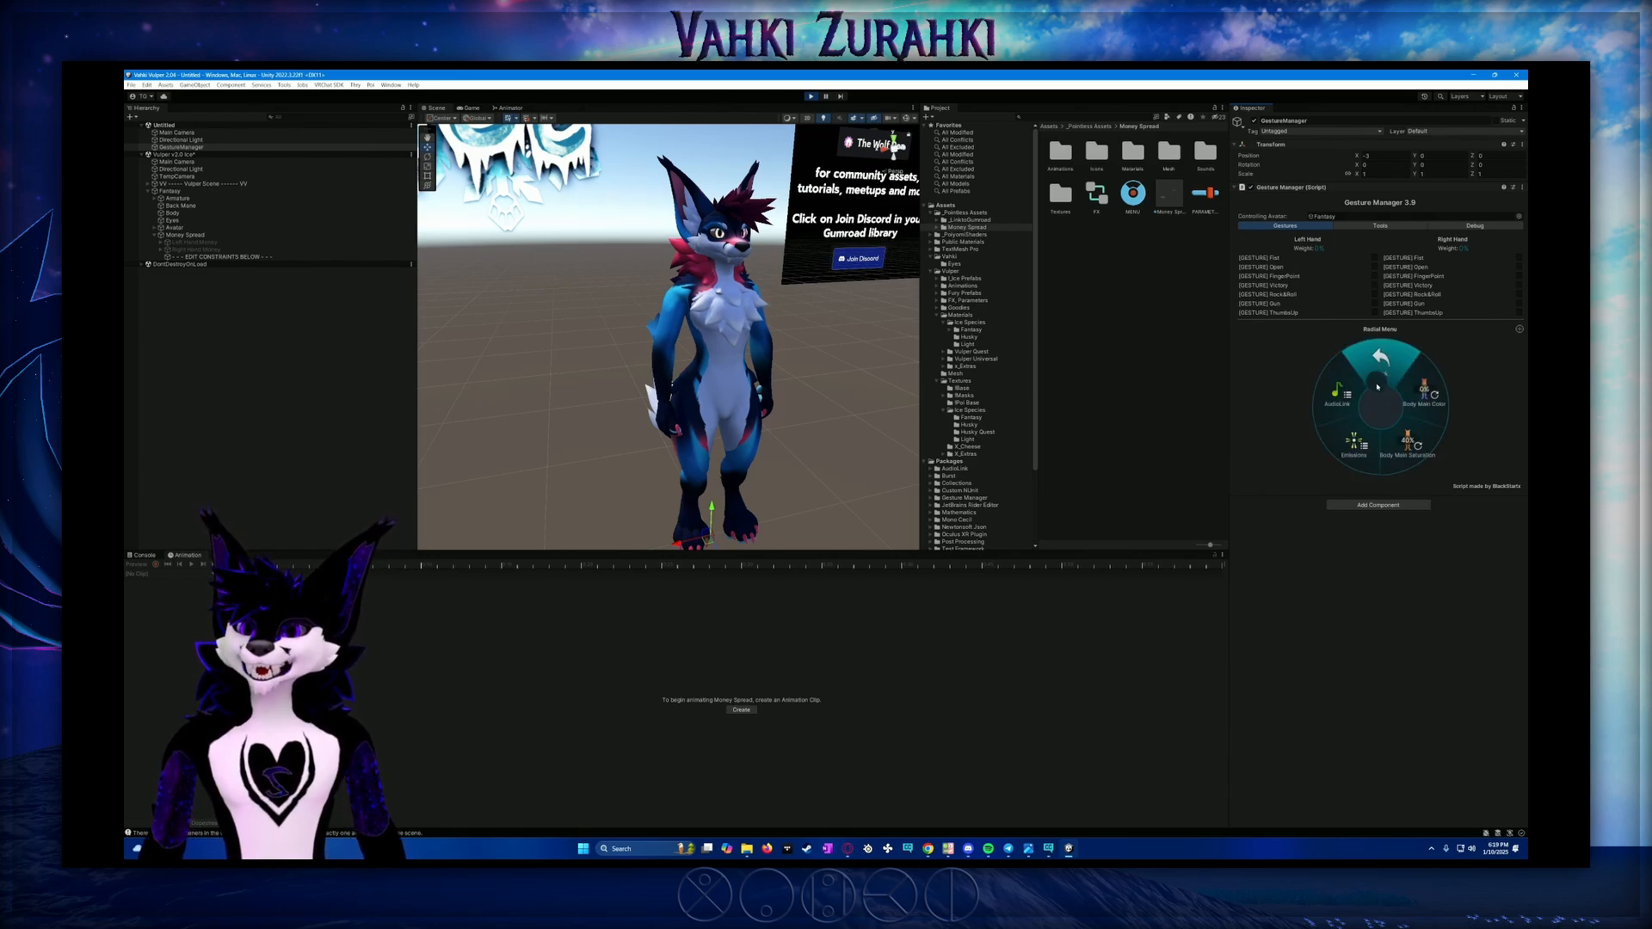
left_click(1379, 362)
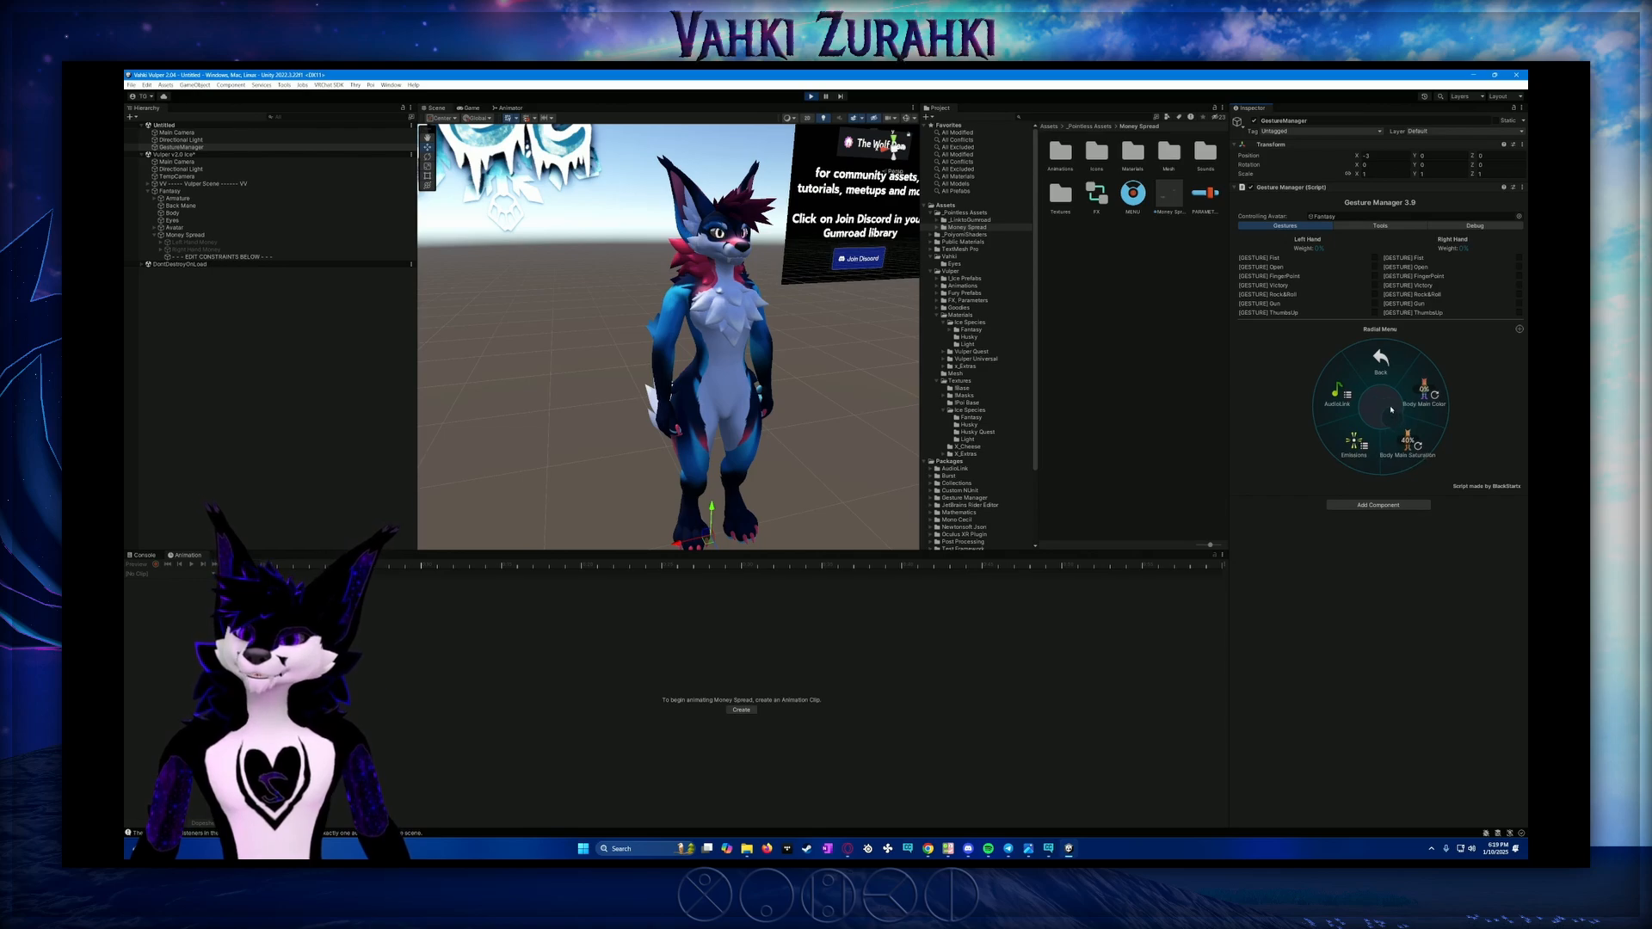
left_click(1379, 379)
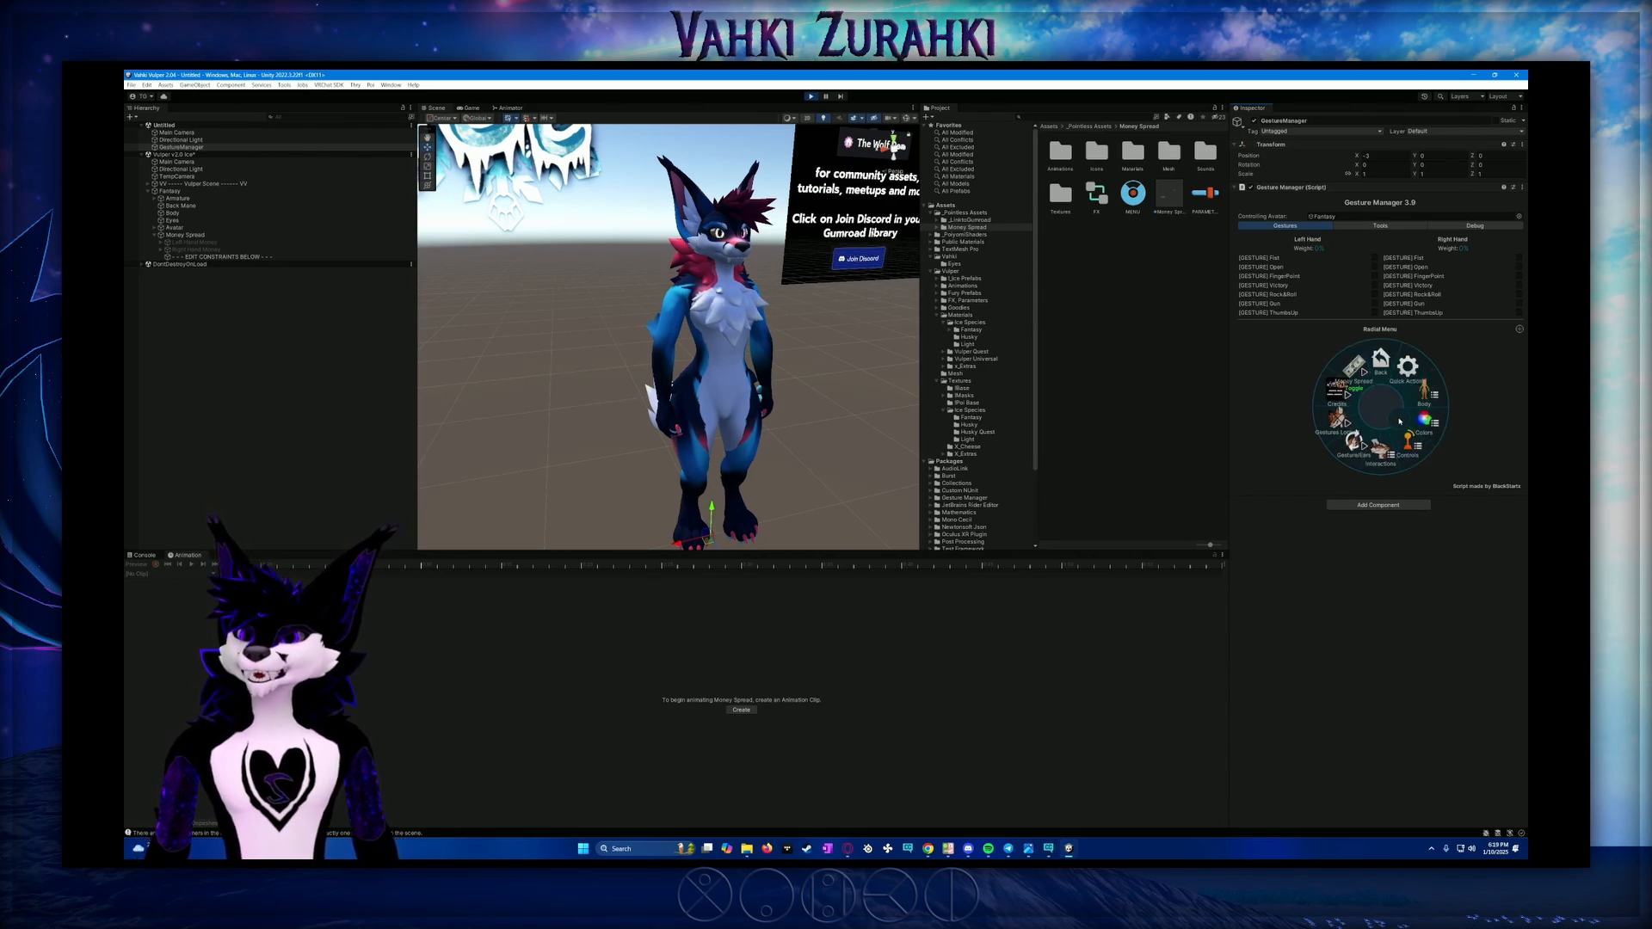
Test the Swap Texture toggle and the Body Type puppet control in the avatar's Body menu
left_click(1418, 394)
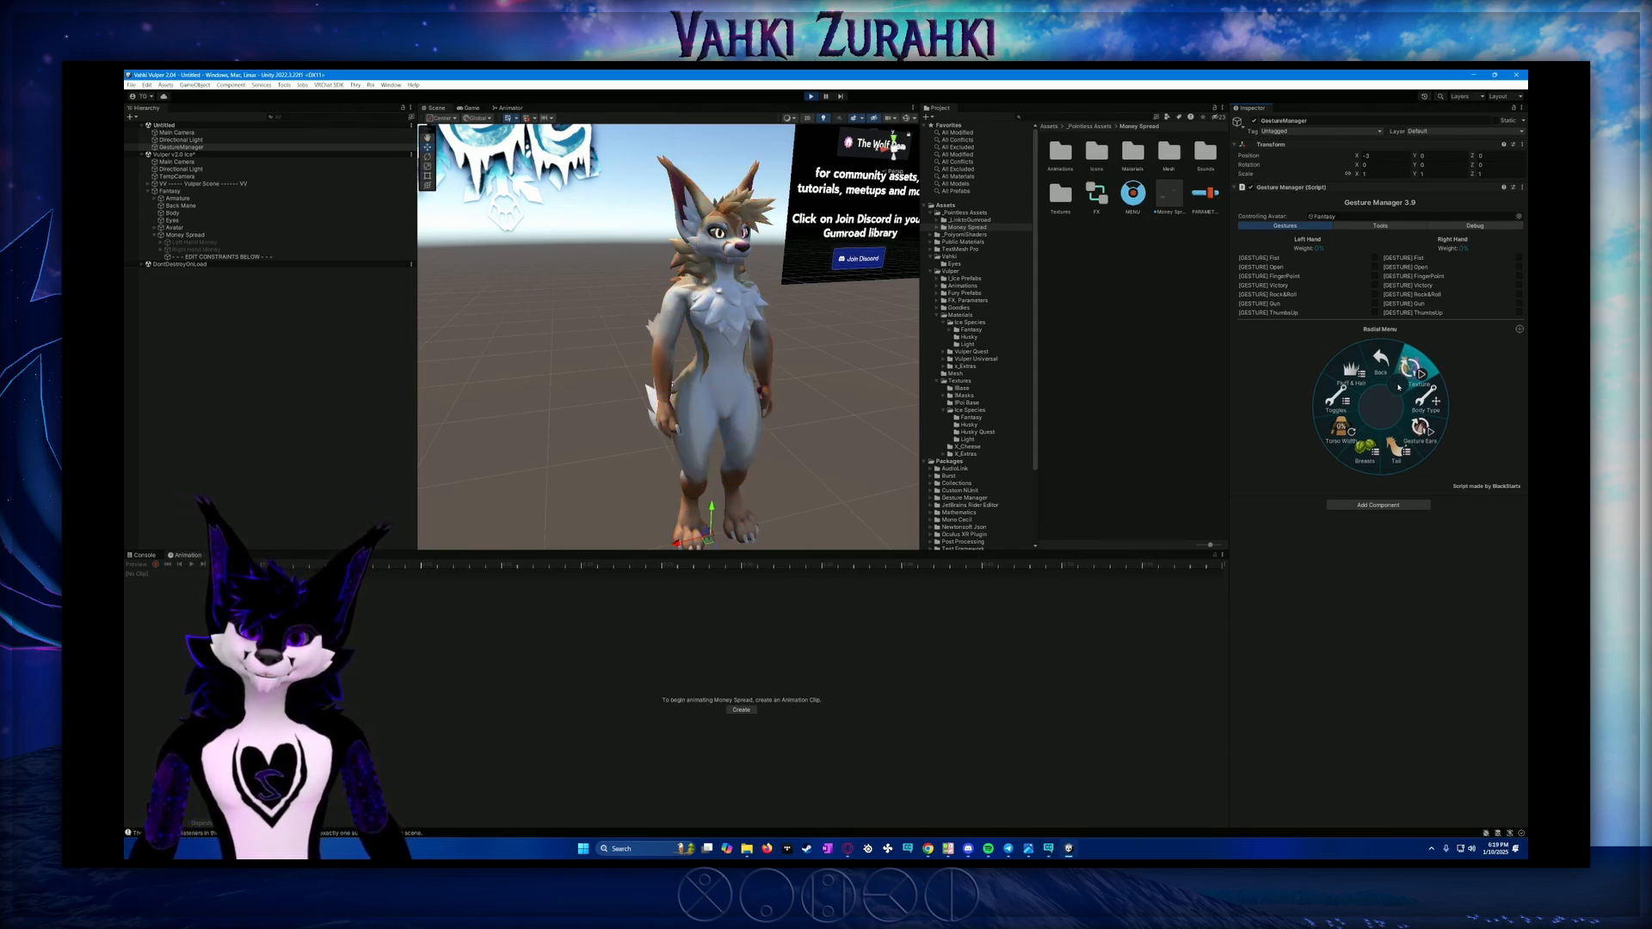
left_click(1397, 387)
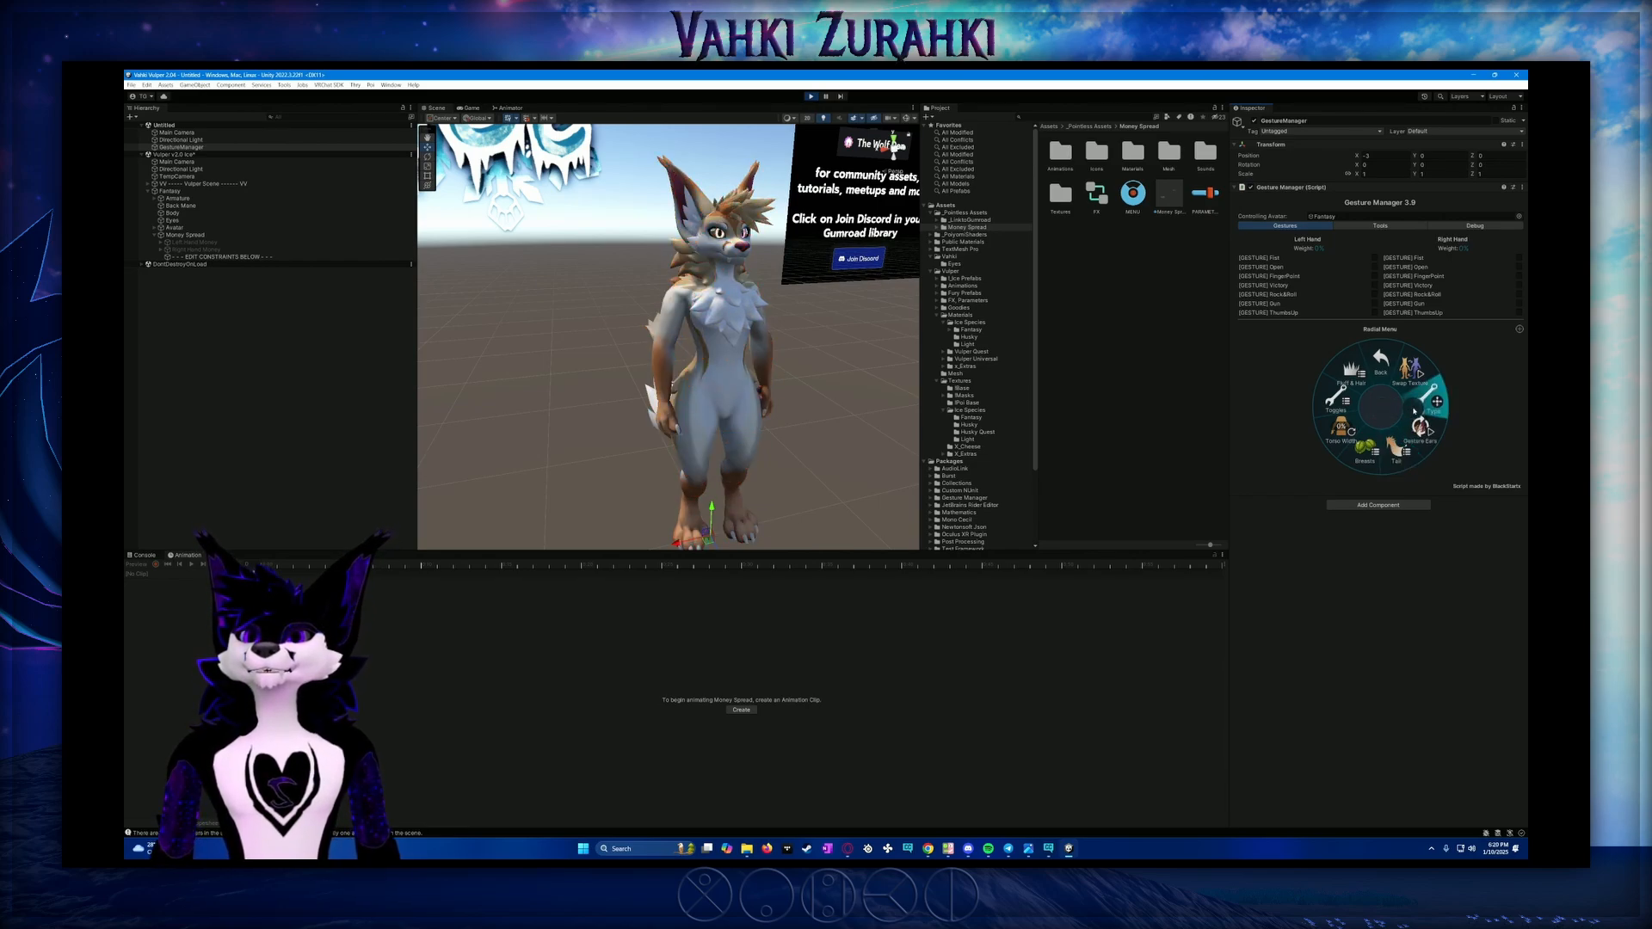
left_click(1414, 412)
left_click(1415, 411)
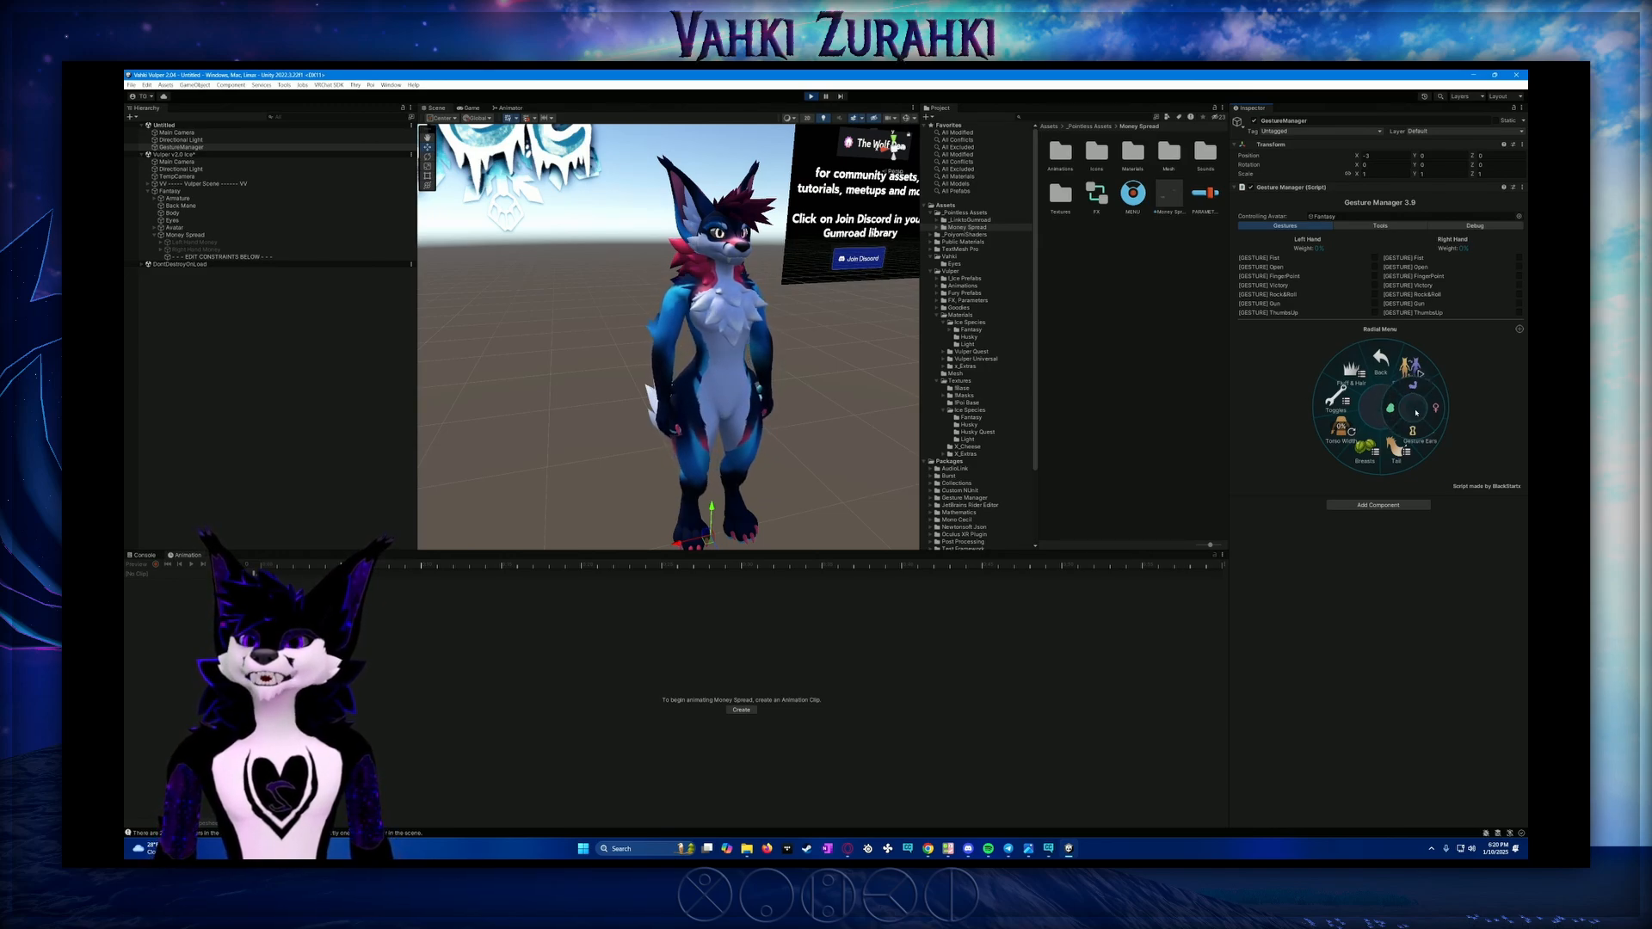
left_click(1438, 410)
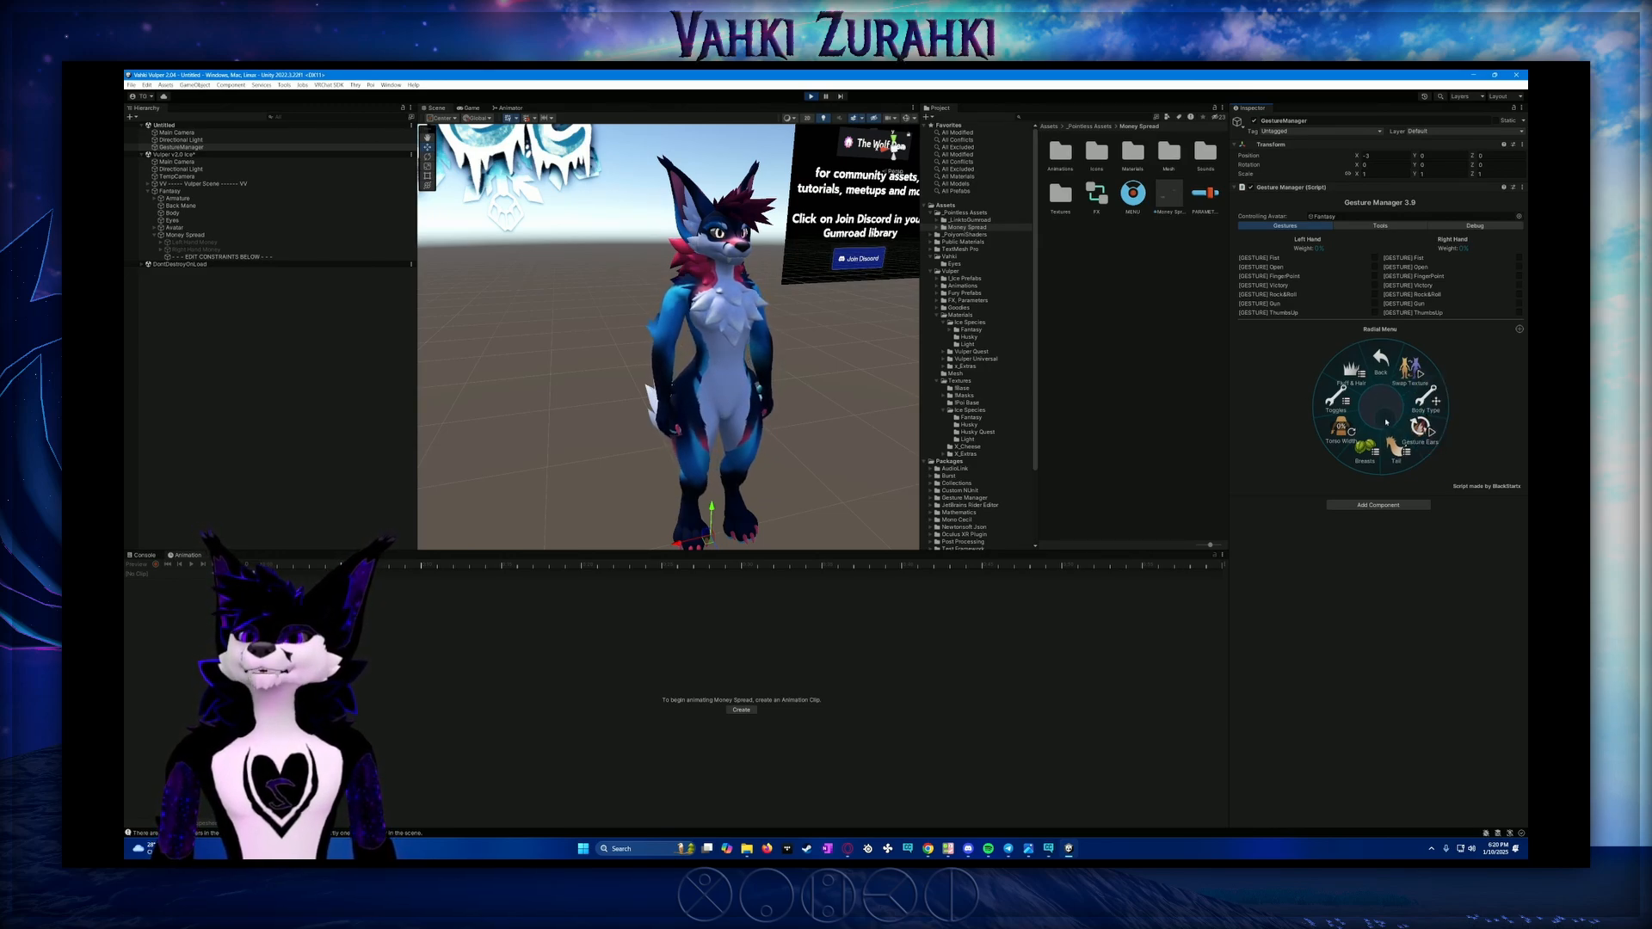
Test the Tail Type and Tail Wag controls in the Tail submenu, and return to the Body menu
left_click(1398, 451)
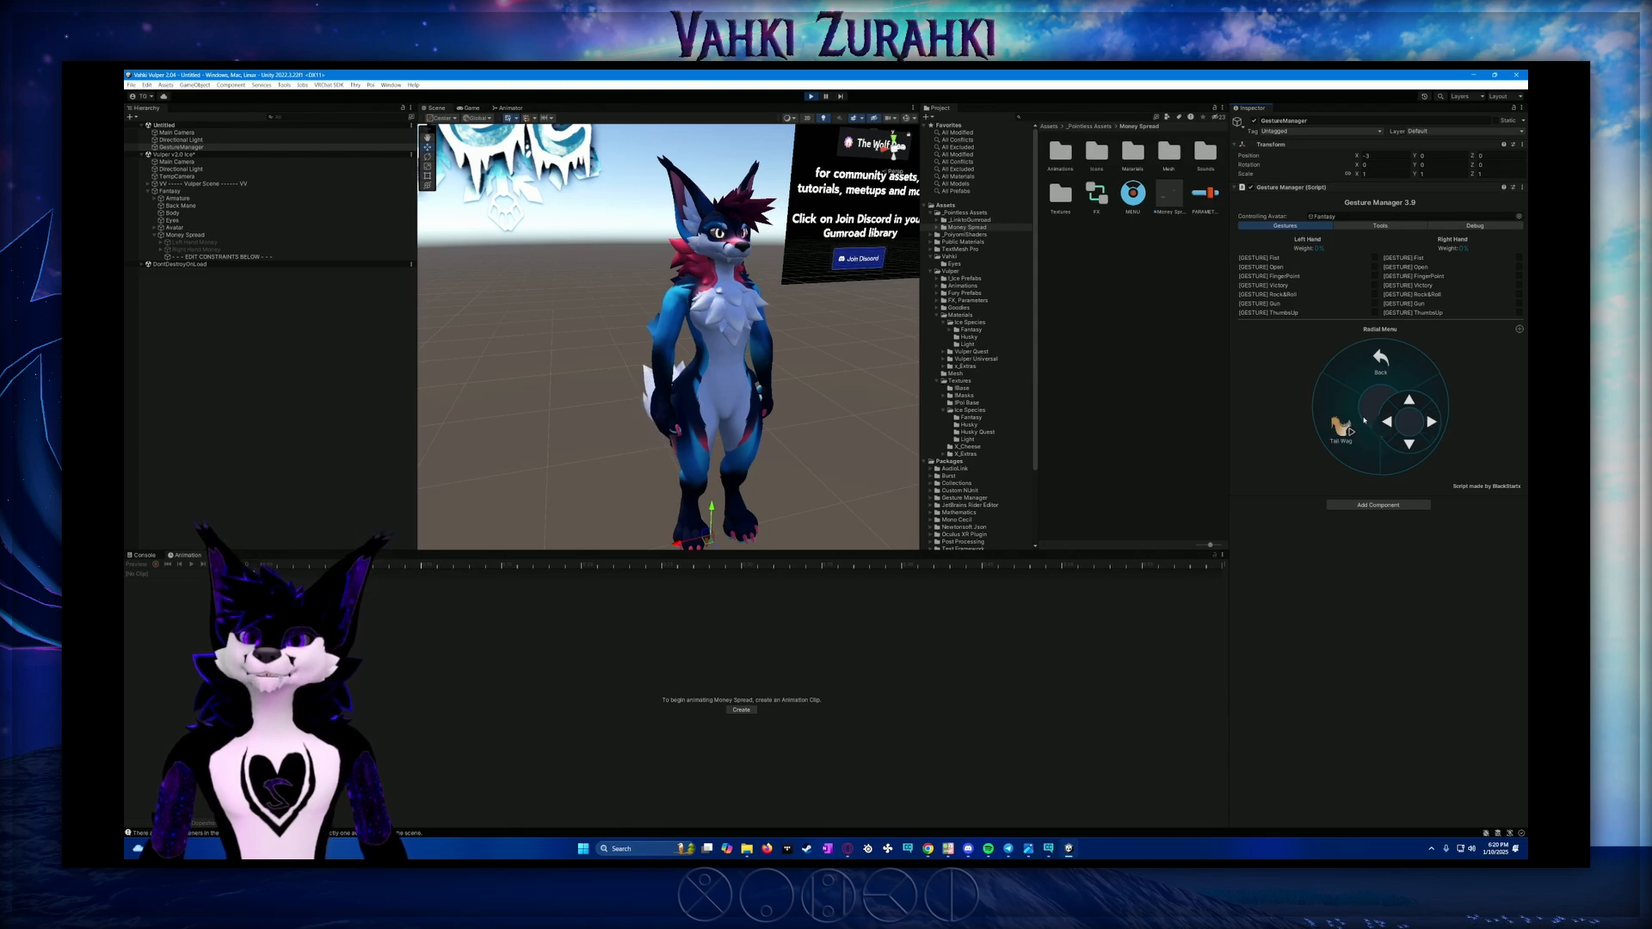
left_click(1413, 441)
left_click(1357, 431)
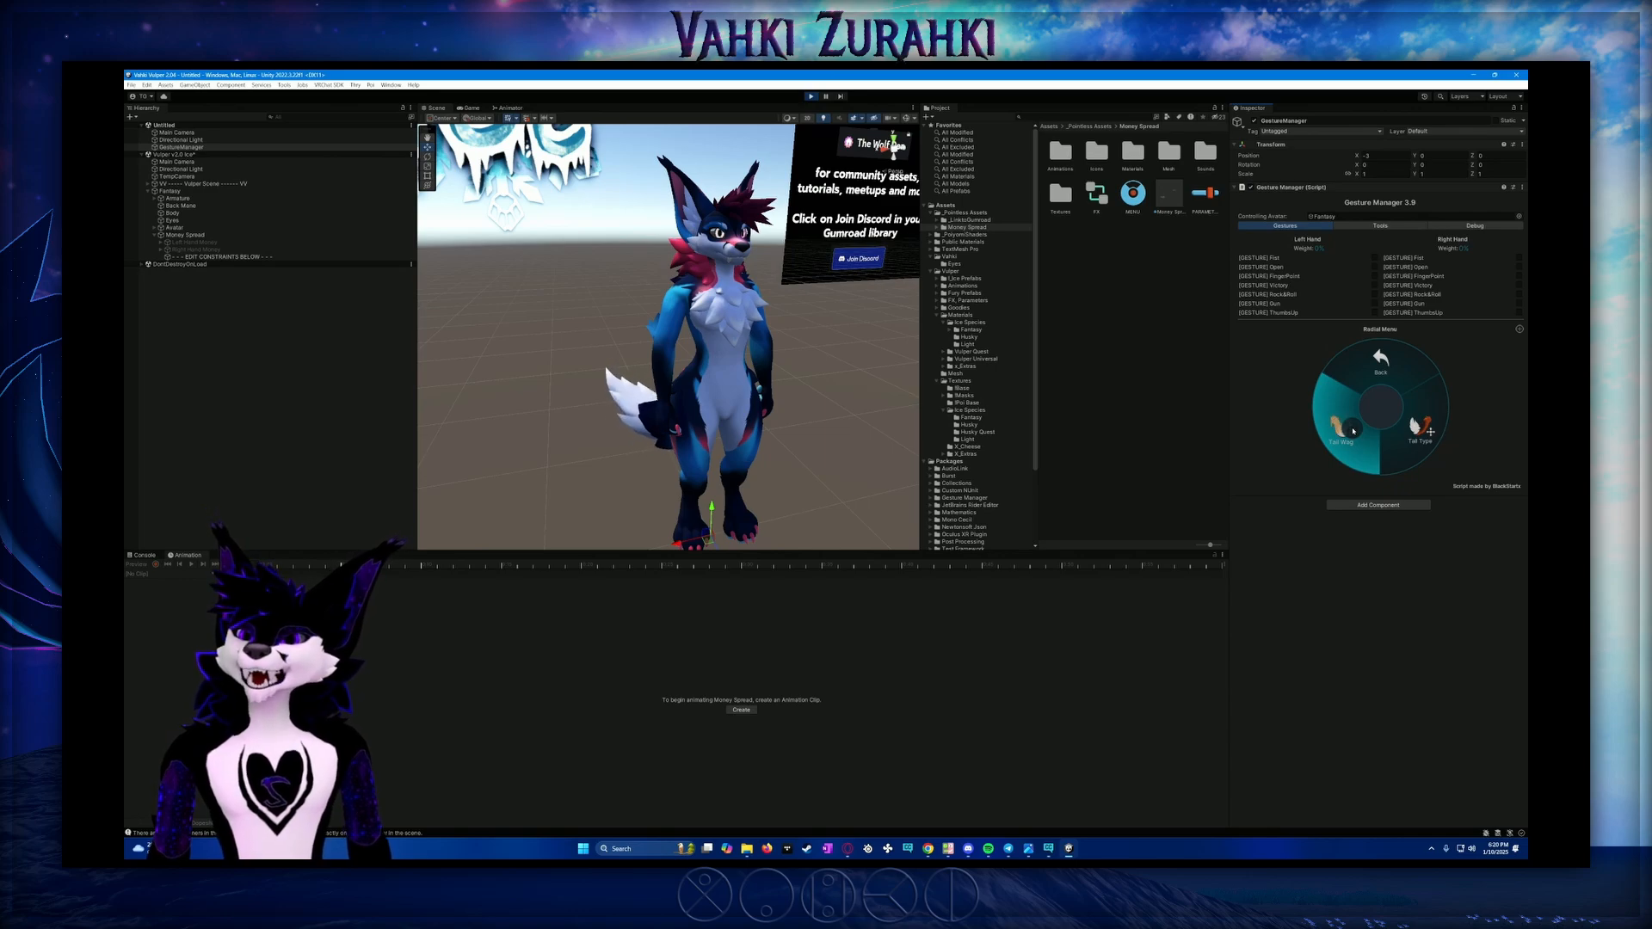
left_click(1380, 361)
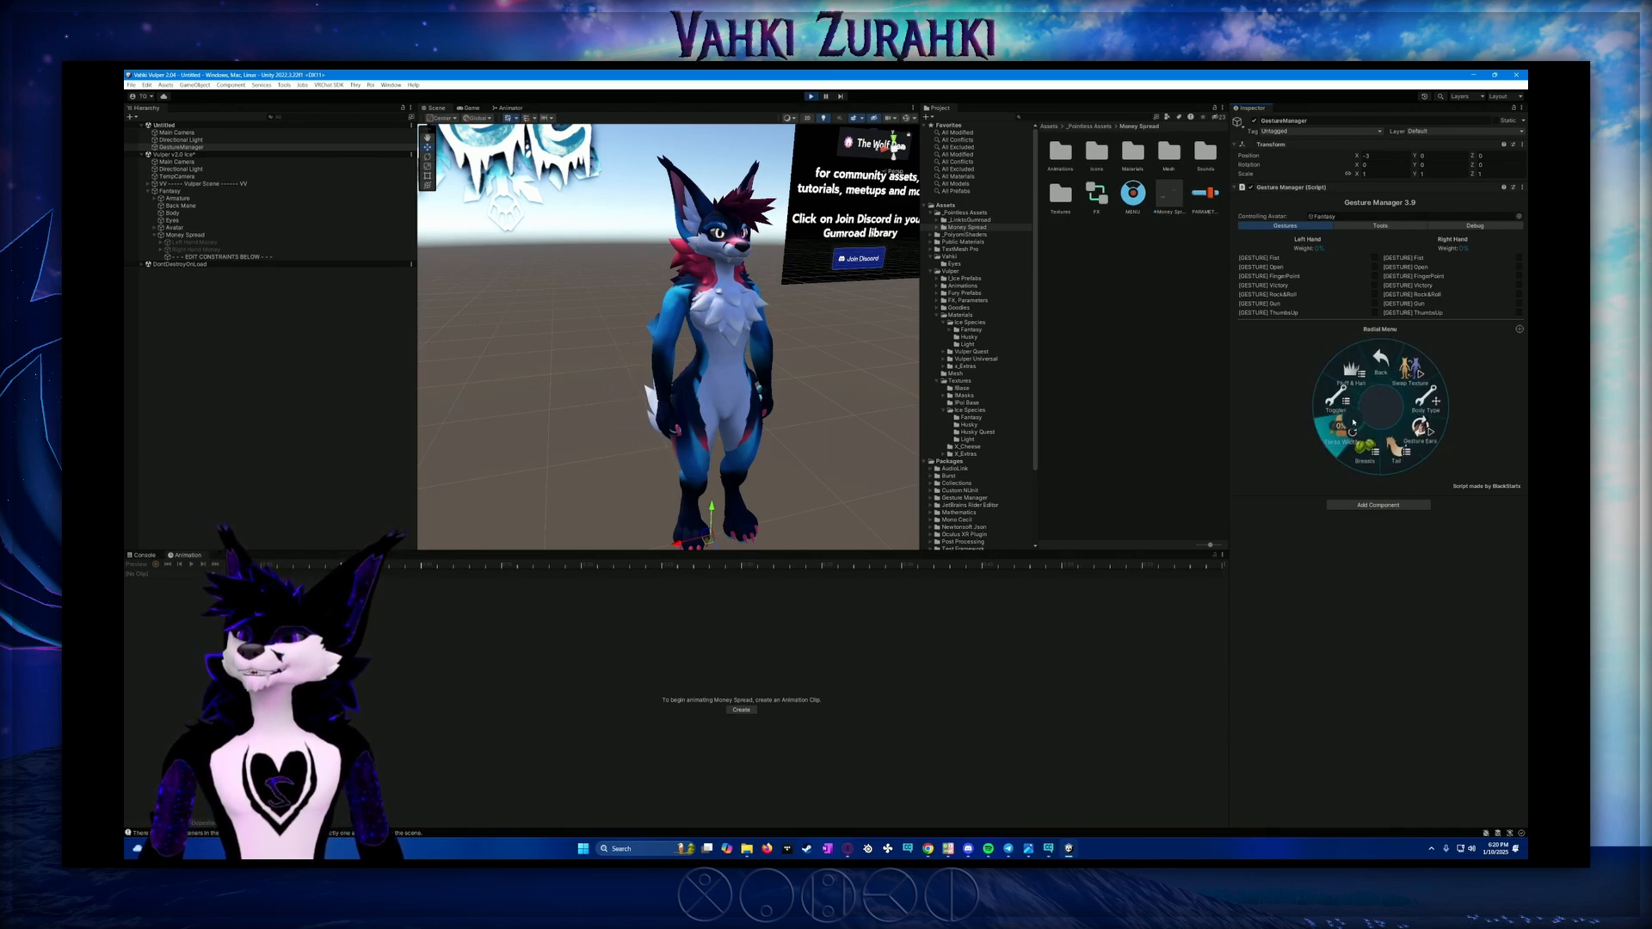
Look through the Body menu's Toggles and hair submenus, and try Tail Wrap in the Controls menu
left_click(1344, 417)
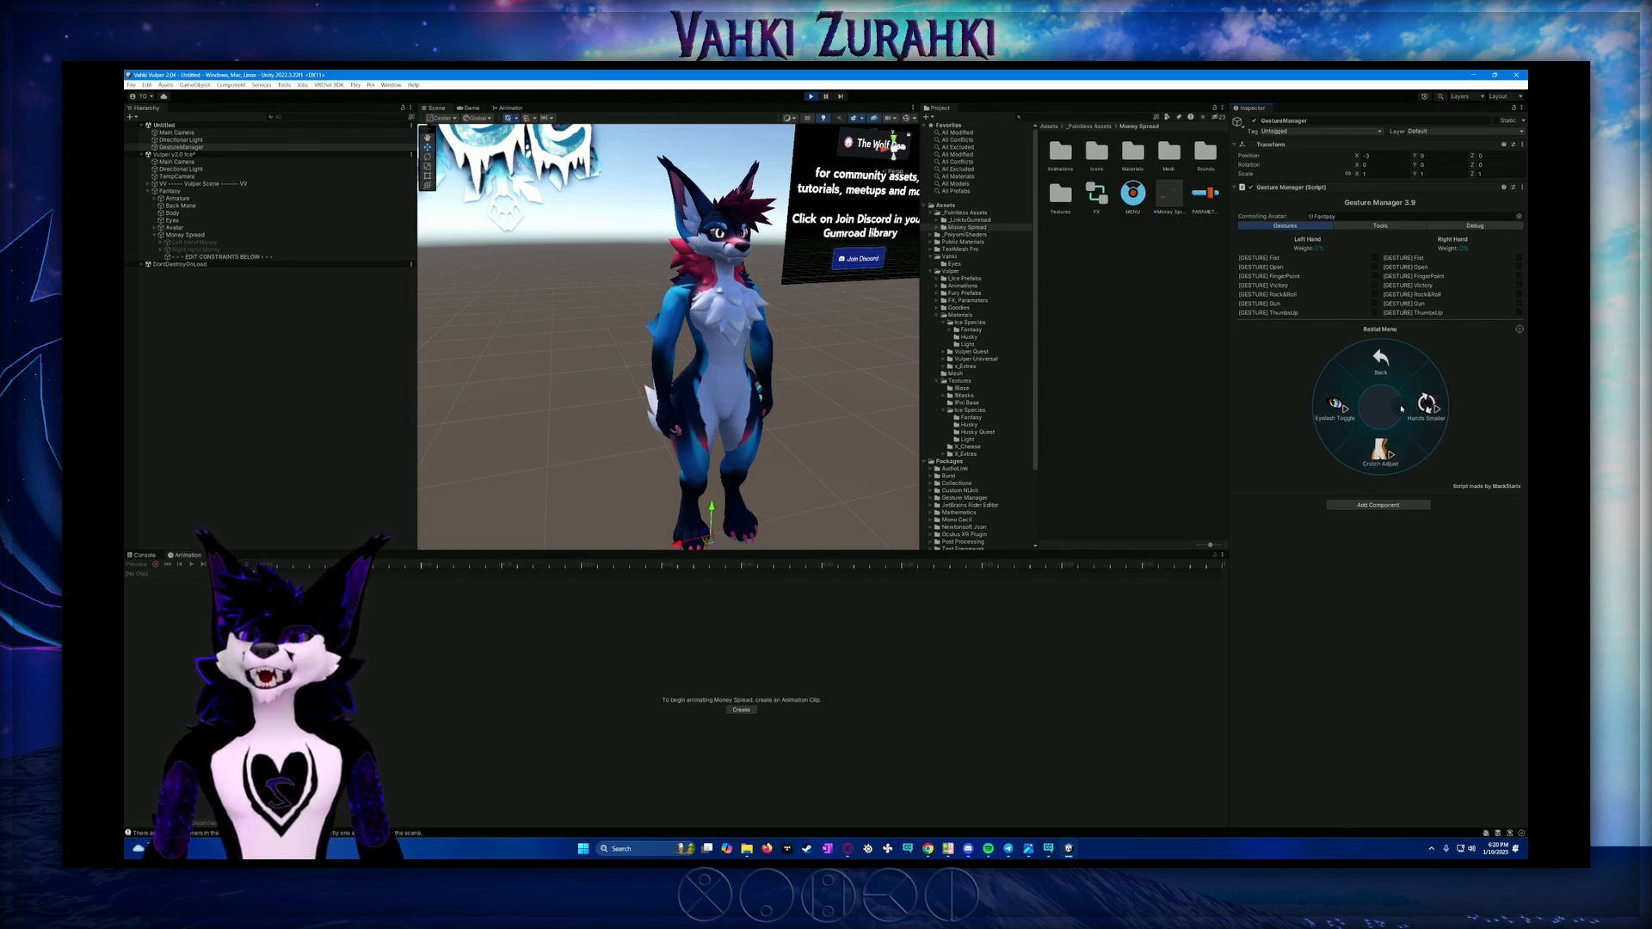
left_click(1375, 368)
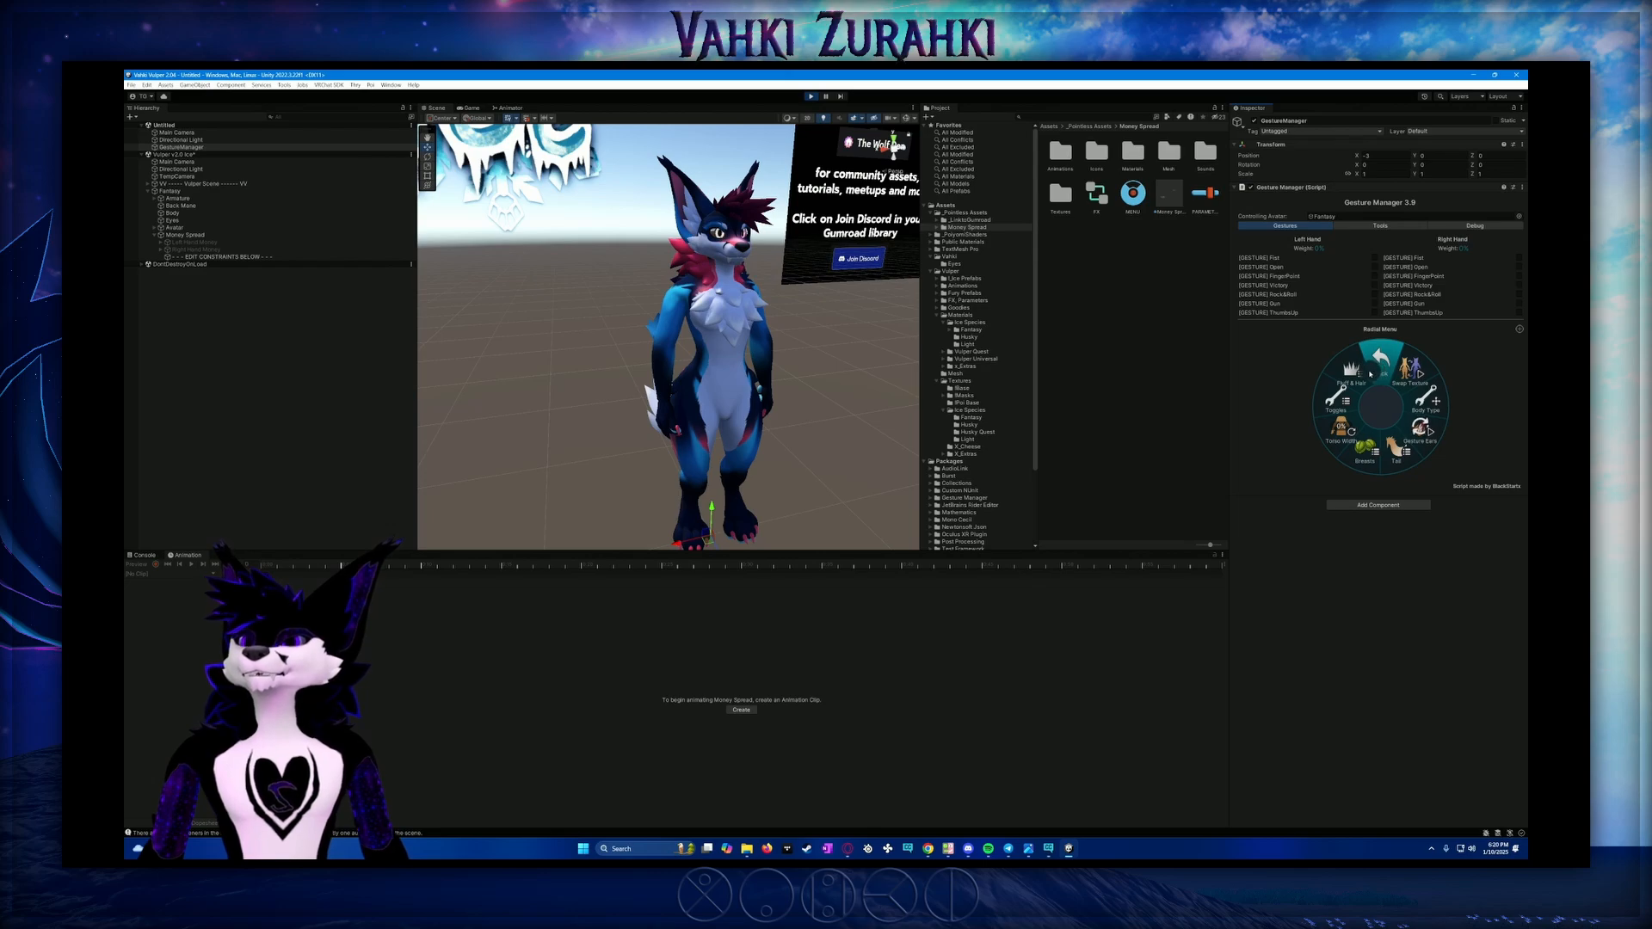
left_click(1347, 378)
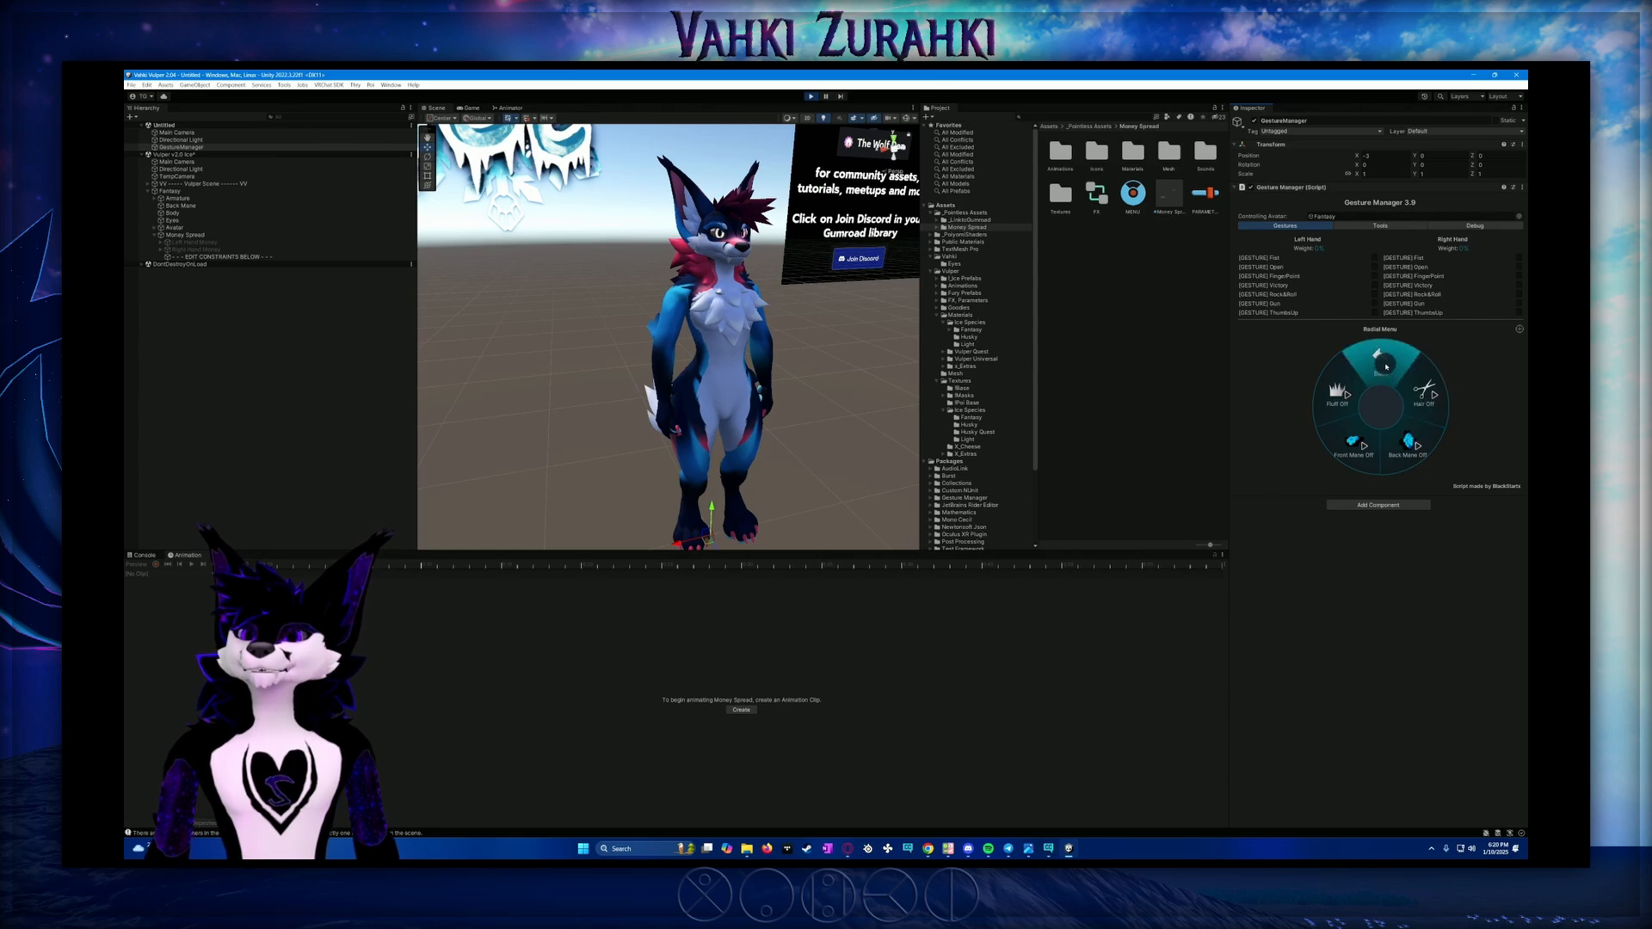
left_click(1380, 357)
left_click(1380, 358)
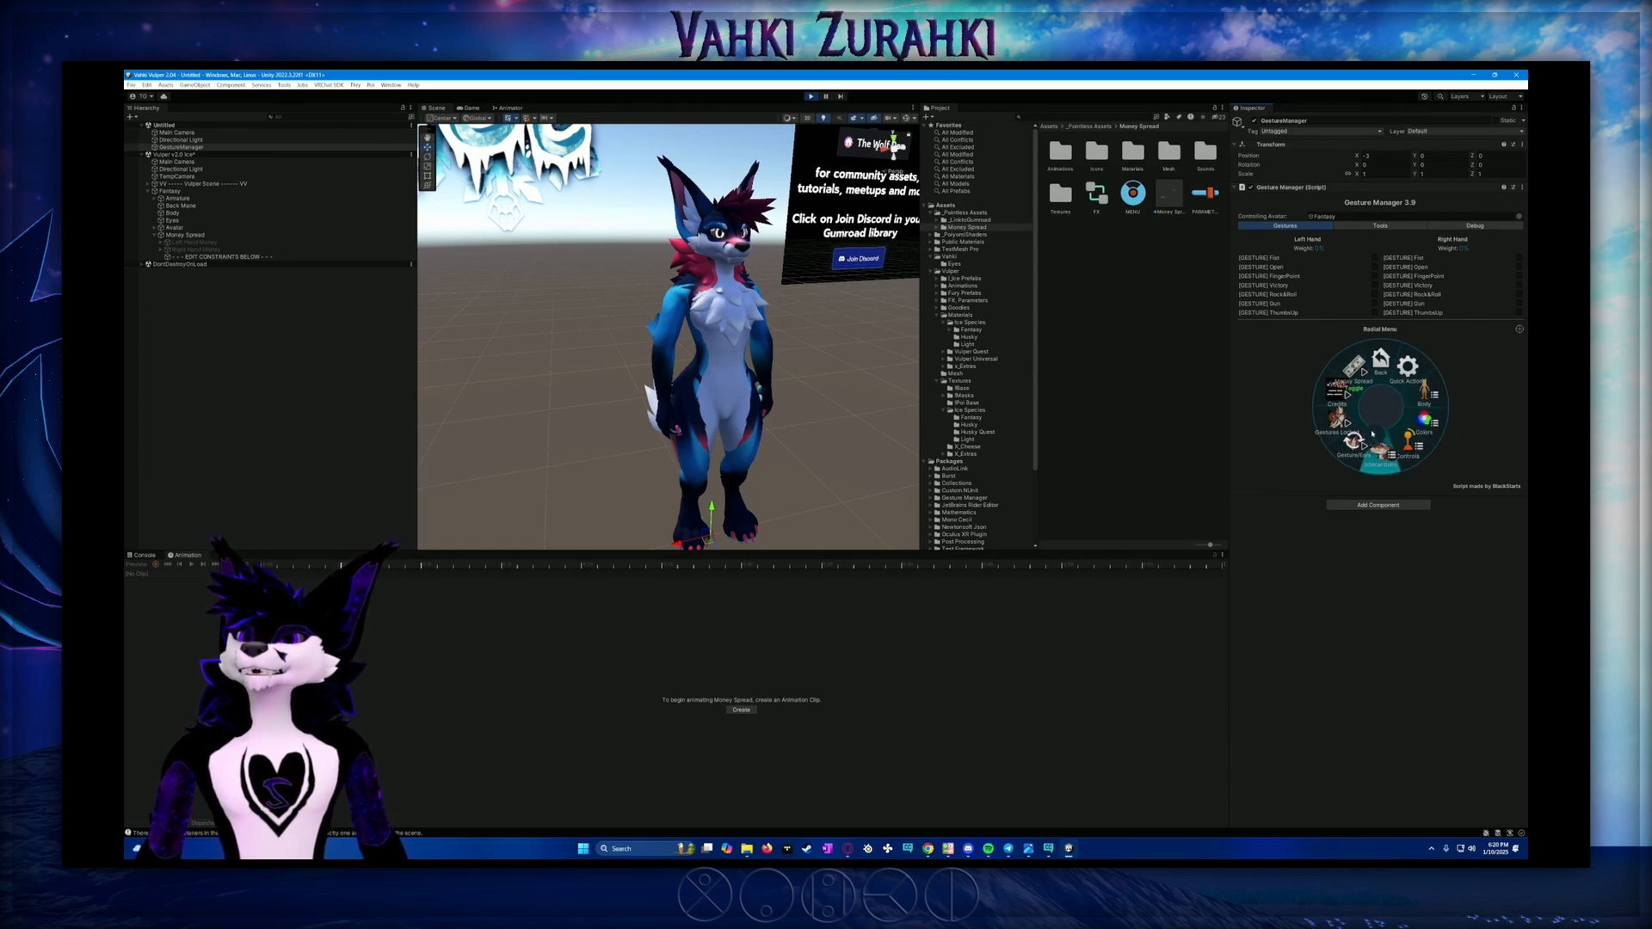
left_click(1421, 402)
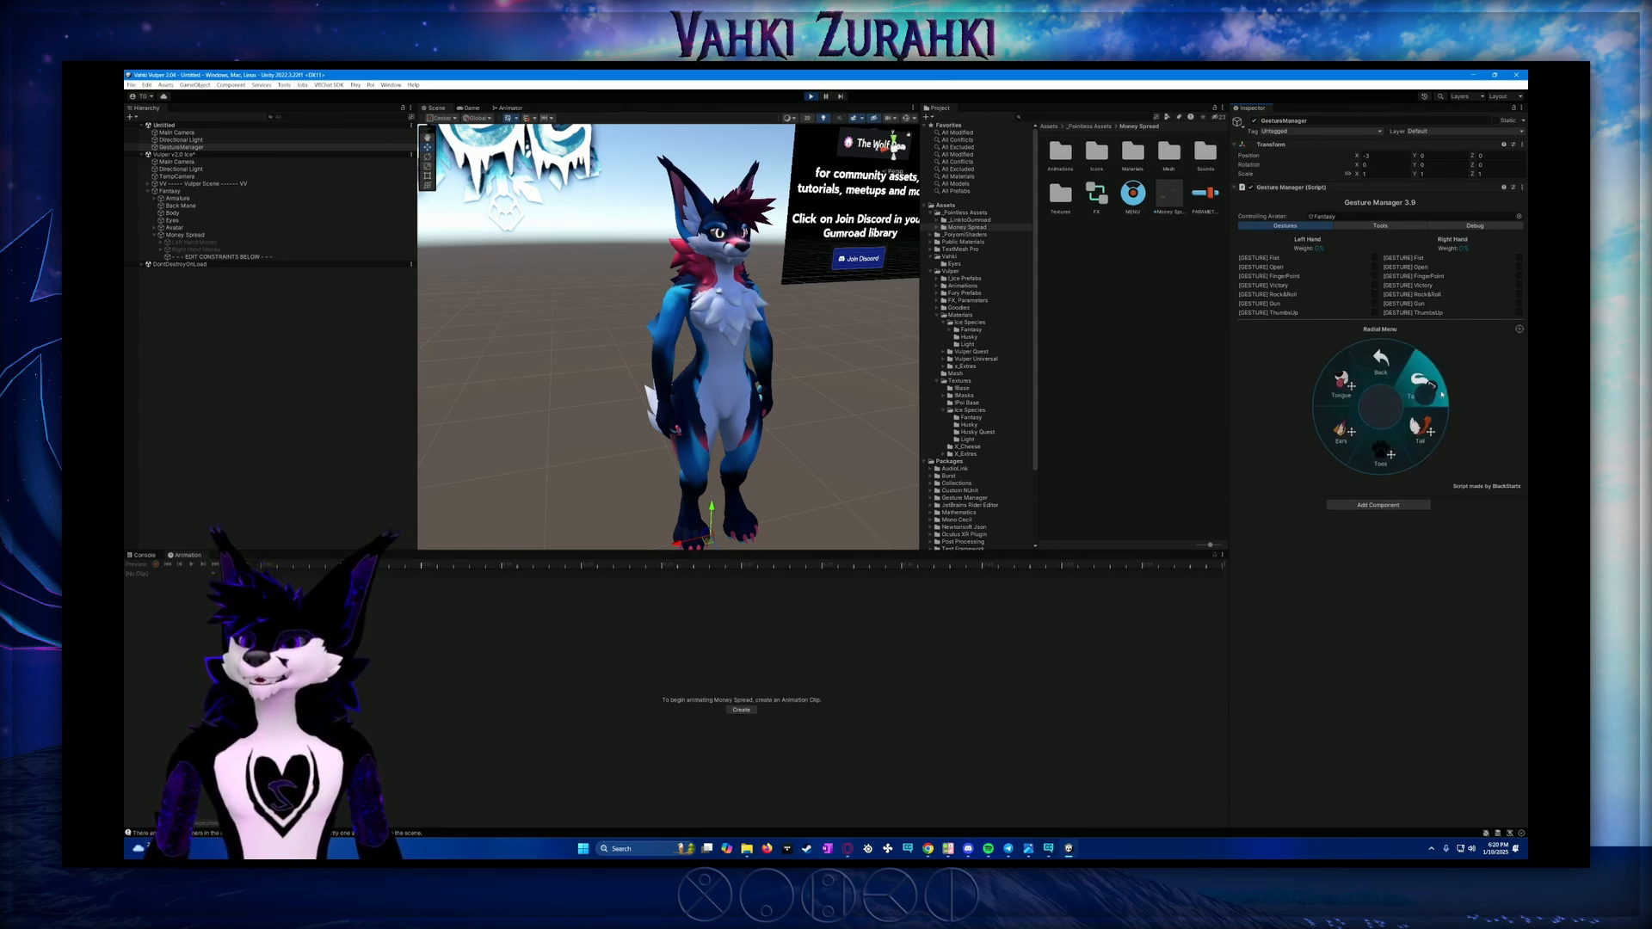
left_click(1428, 389)
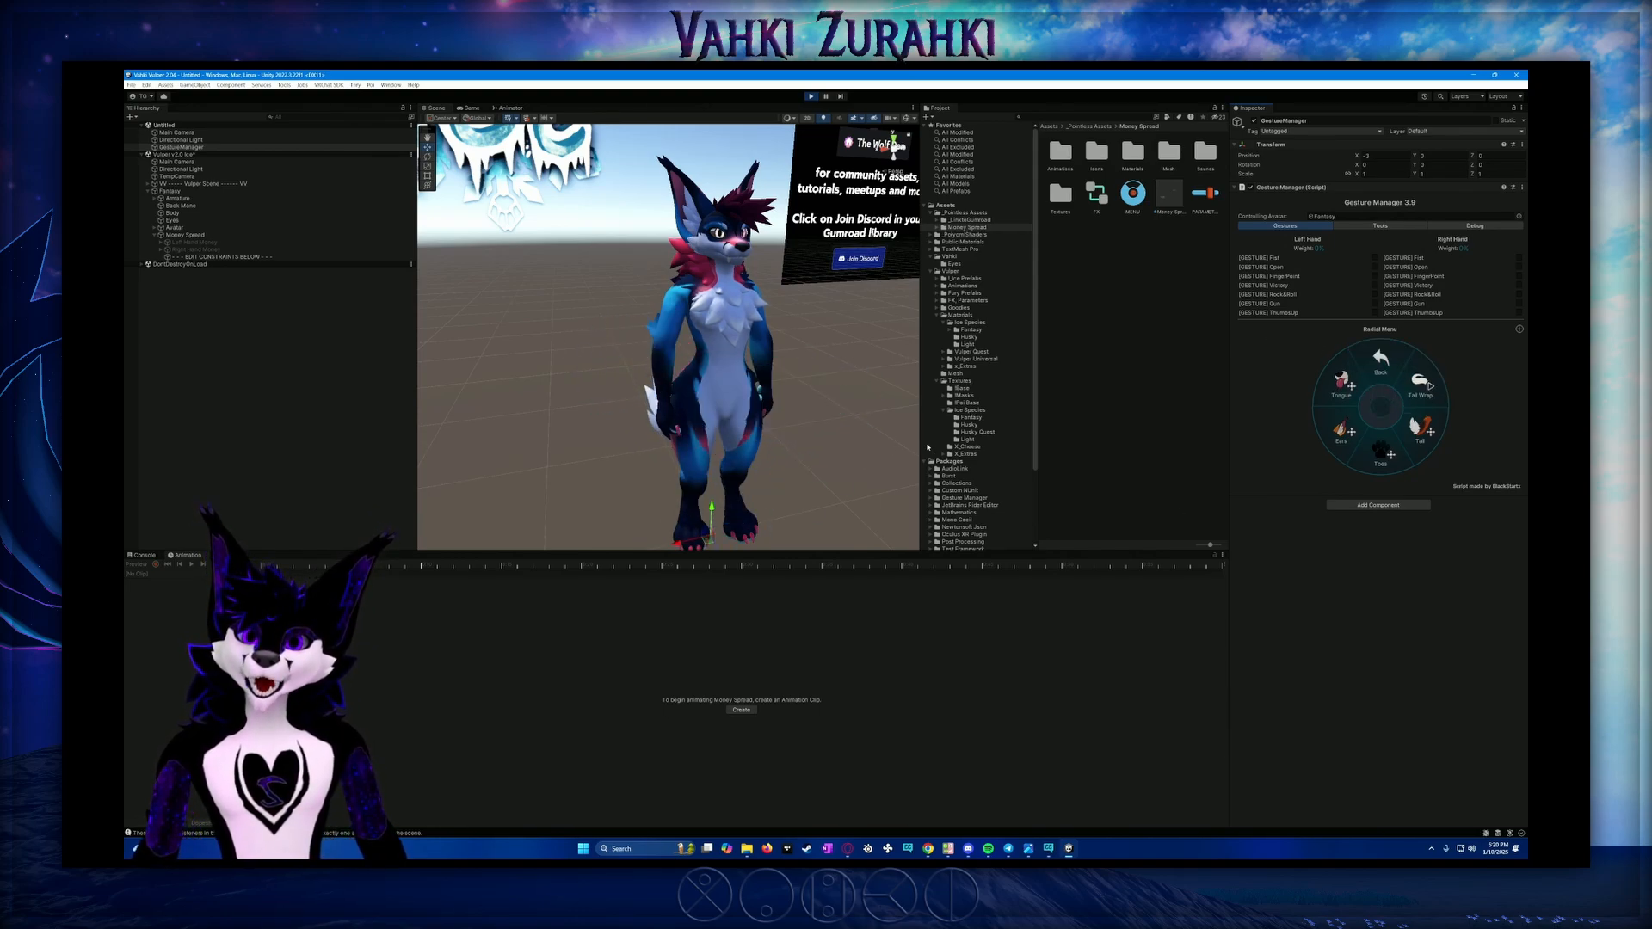
Exit play mode, collapse Money Spread in the hierarchy, and select the Fantasy avatar in the scene
left_click(811, 97)
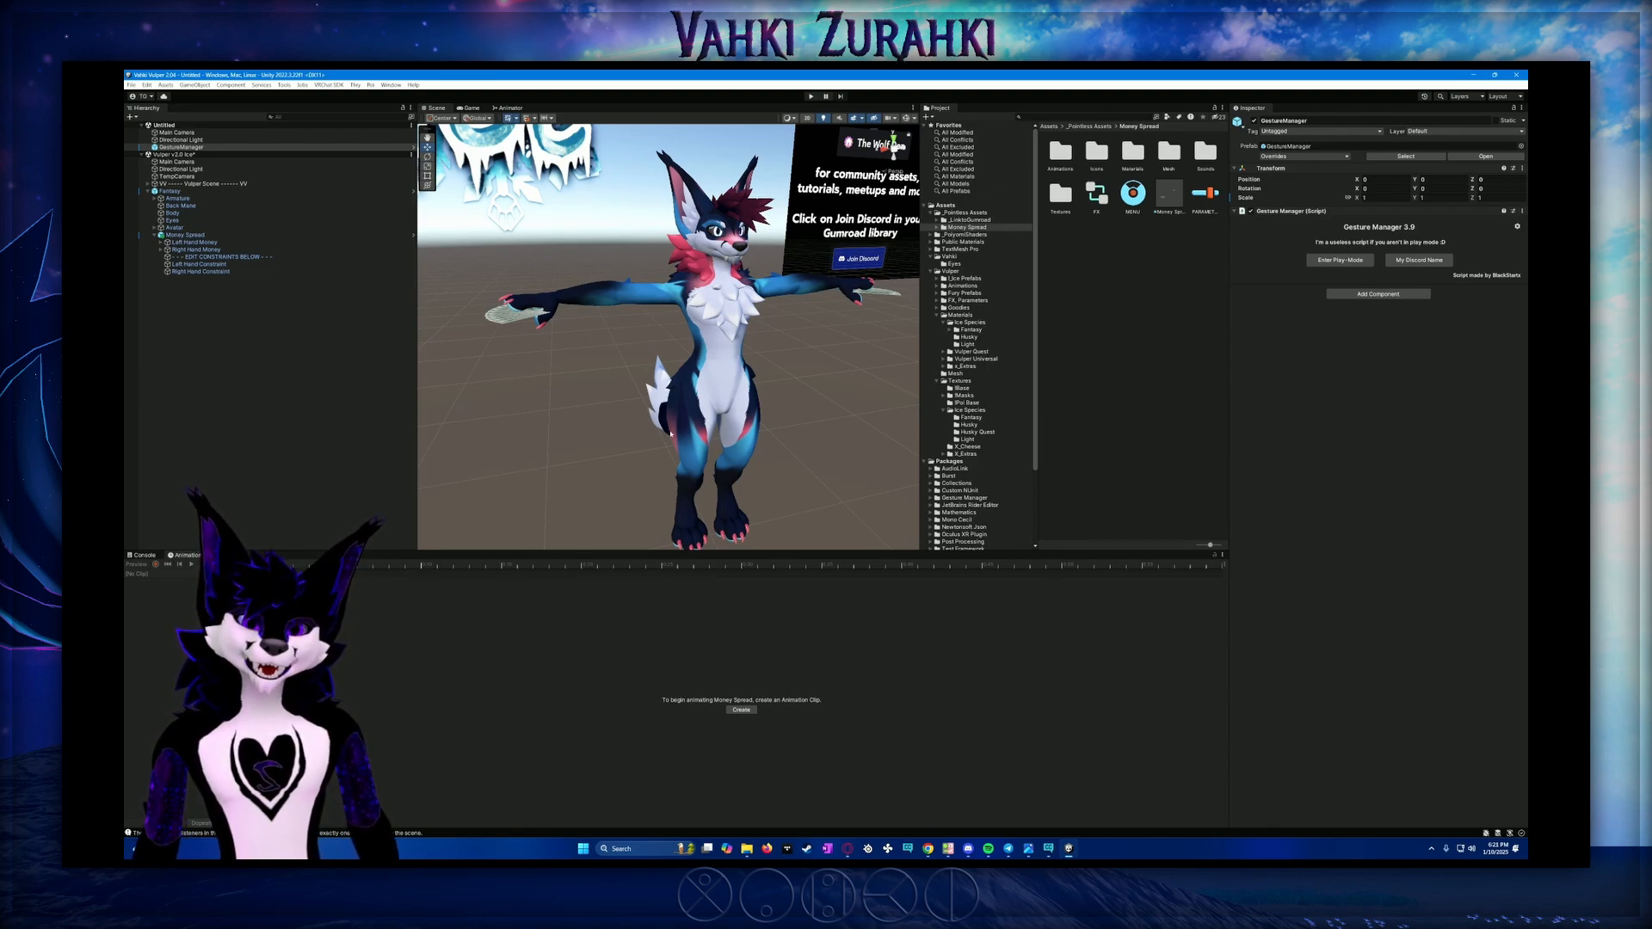
left_click(185, 235)
left_click(154, 235)
left_click(751, 390)
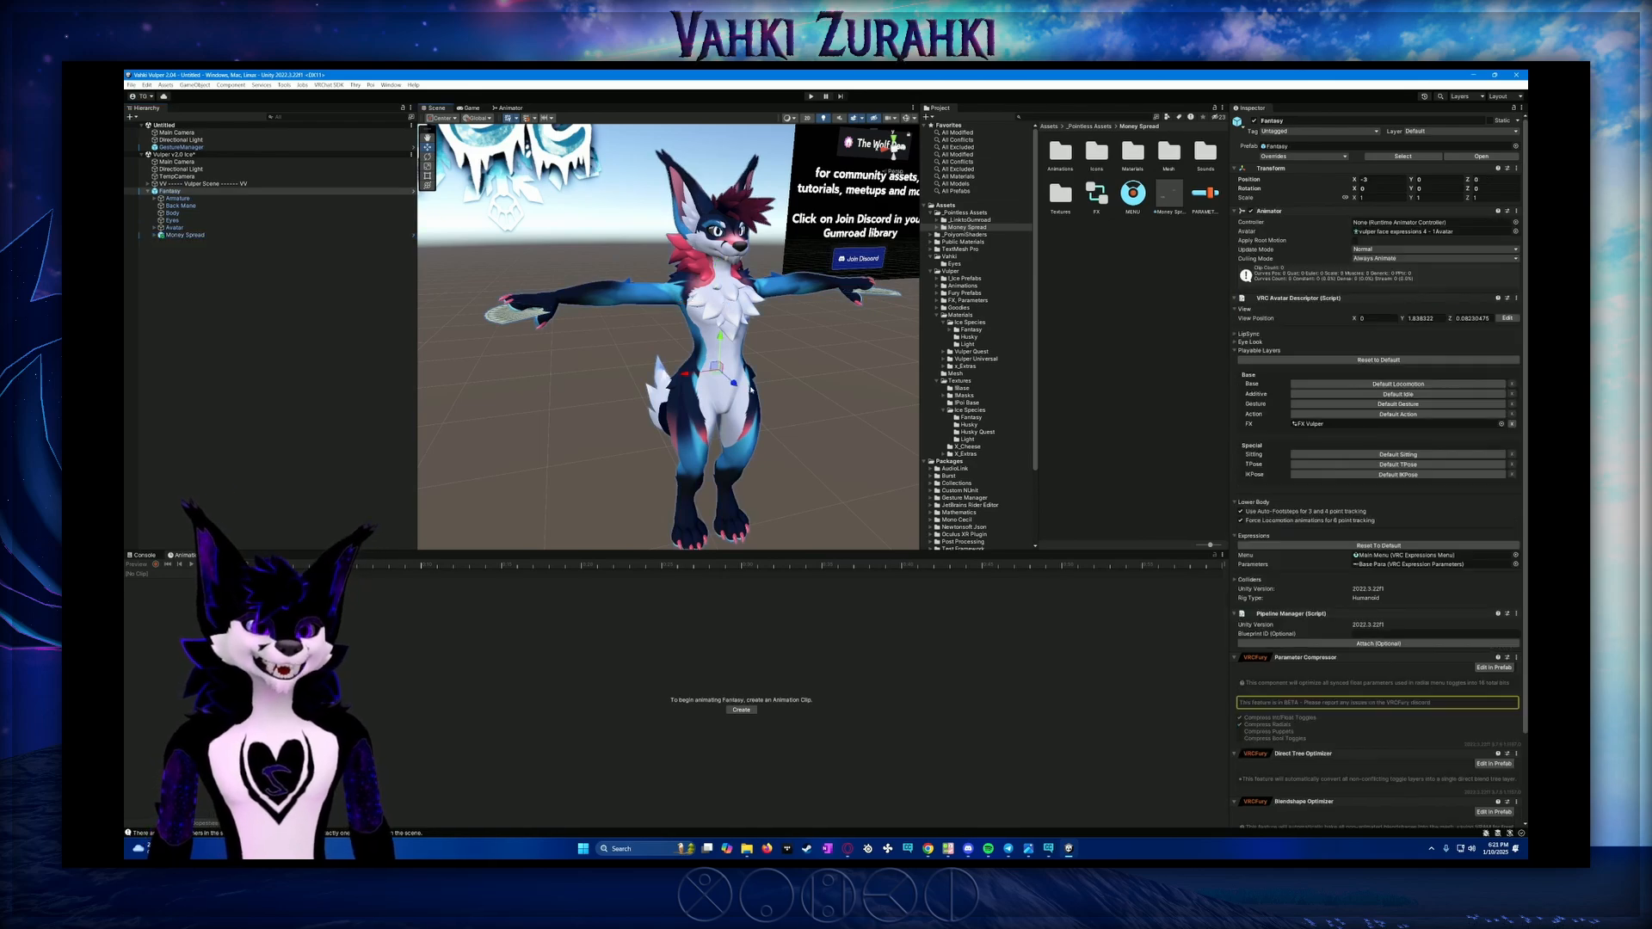
mouse_move(846, 391)
left_mouse_down("alt")
mouse_move(547, 381)
mouse_move(508, 416)
mouse_move(747, 369)
mouse_move(602, 378)
mouse_move(825, 389)
left_mouse_up("alt")
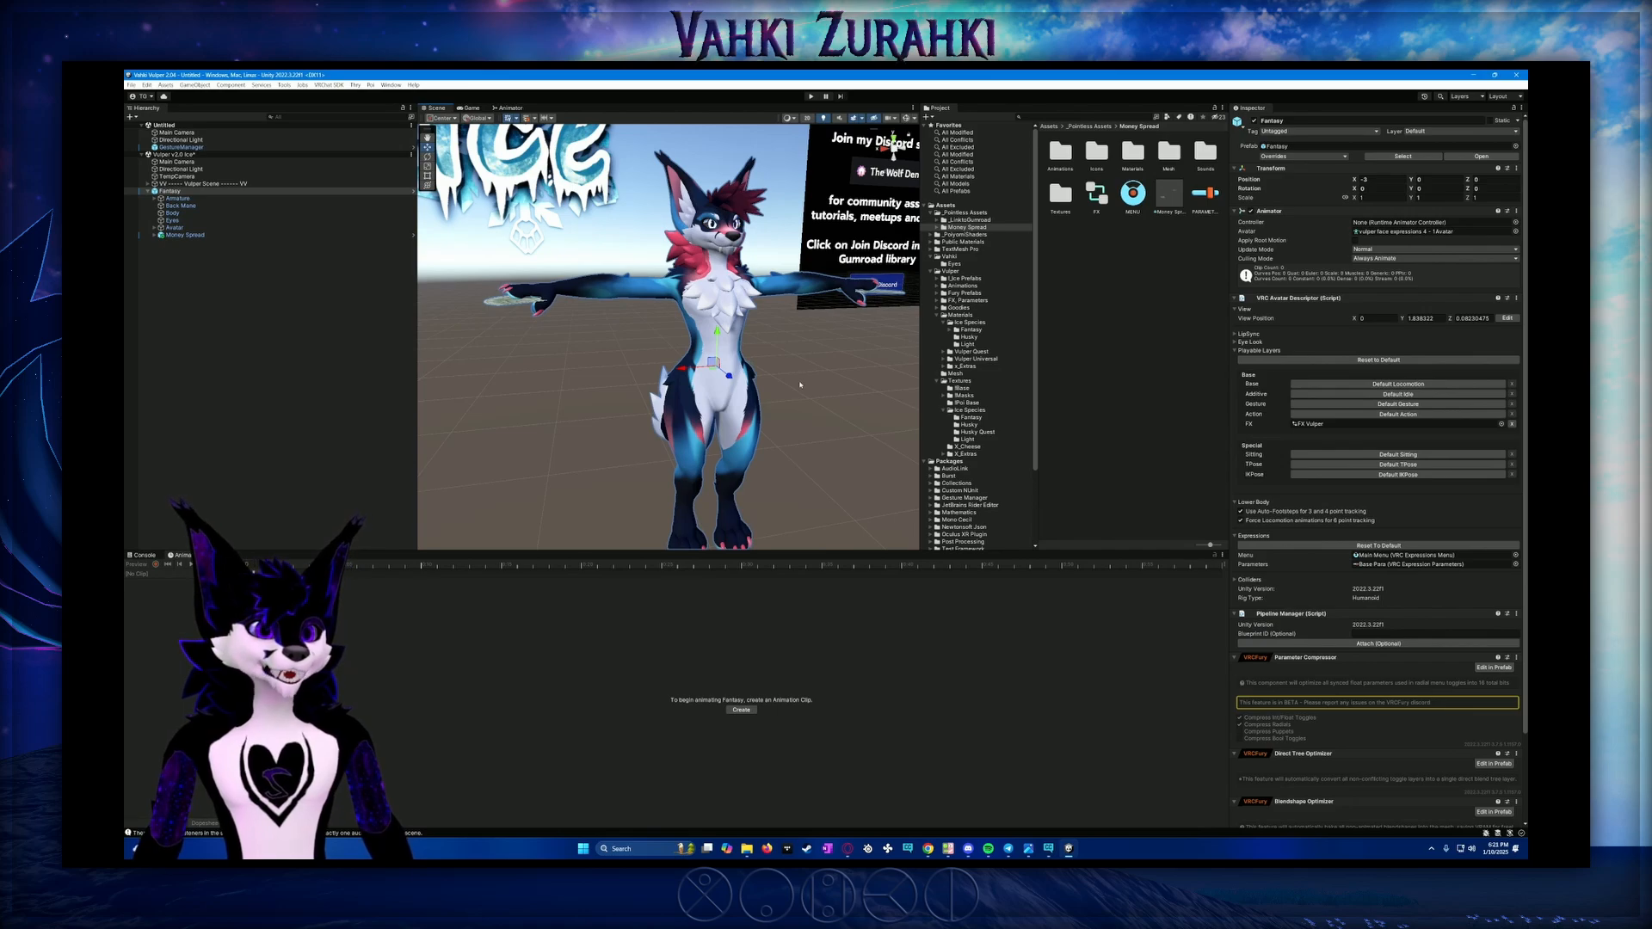
Show the VRChat SDK control panel and sign in with the account's username and password
left_click(328, 117)
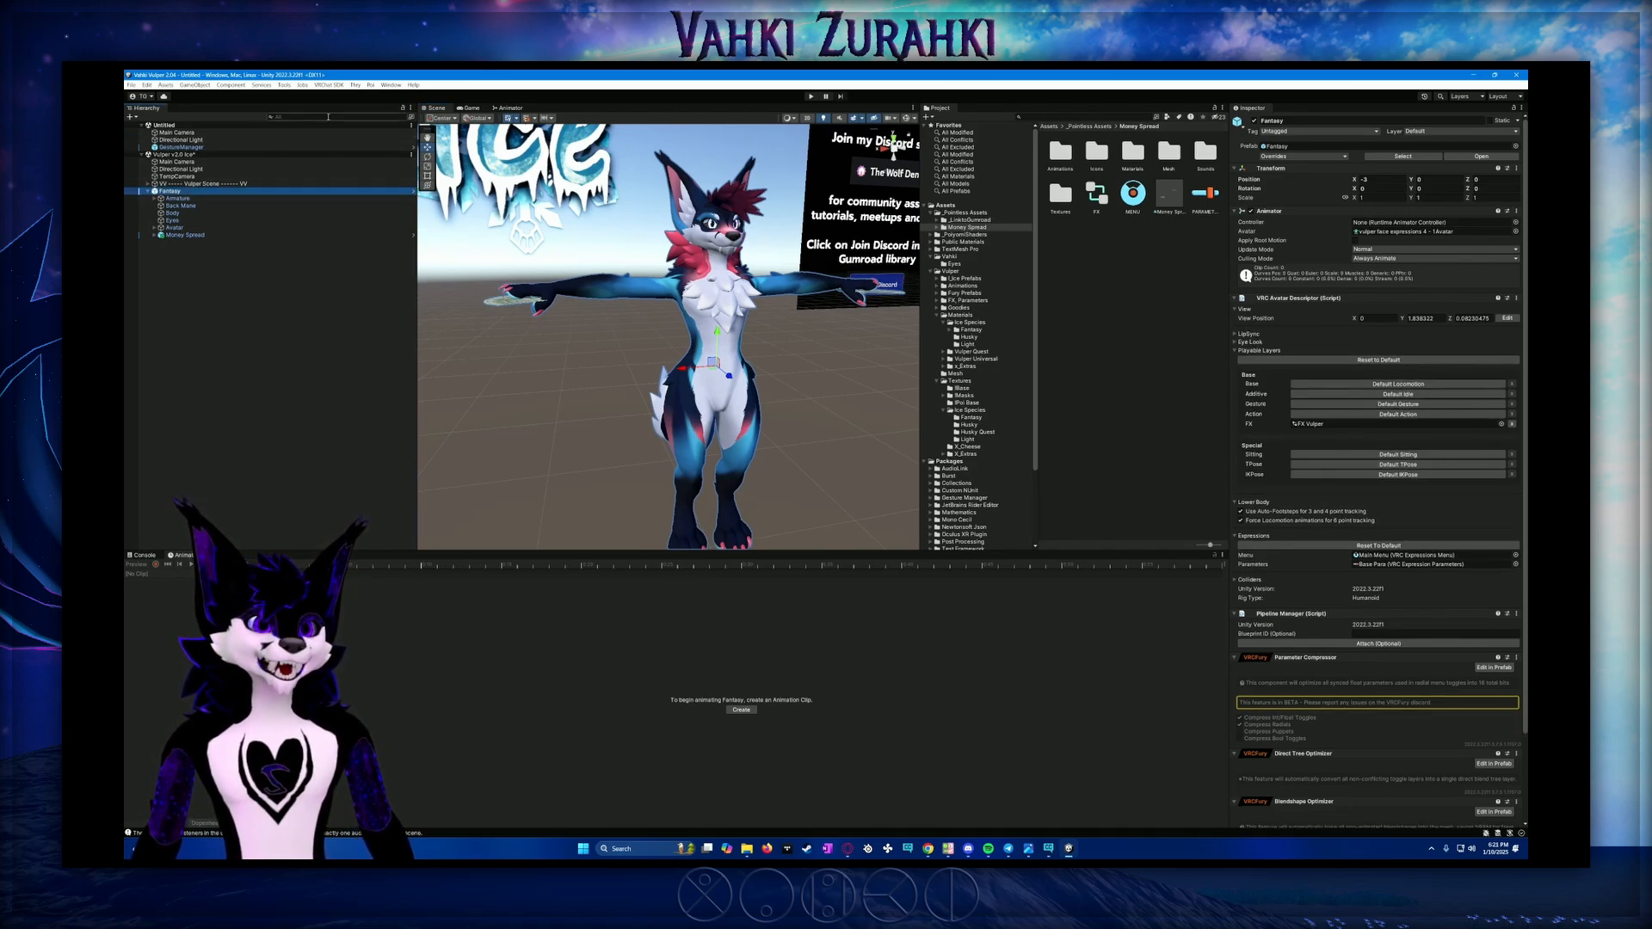
left_click(331, 85)
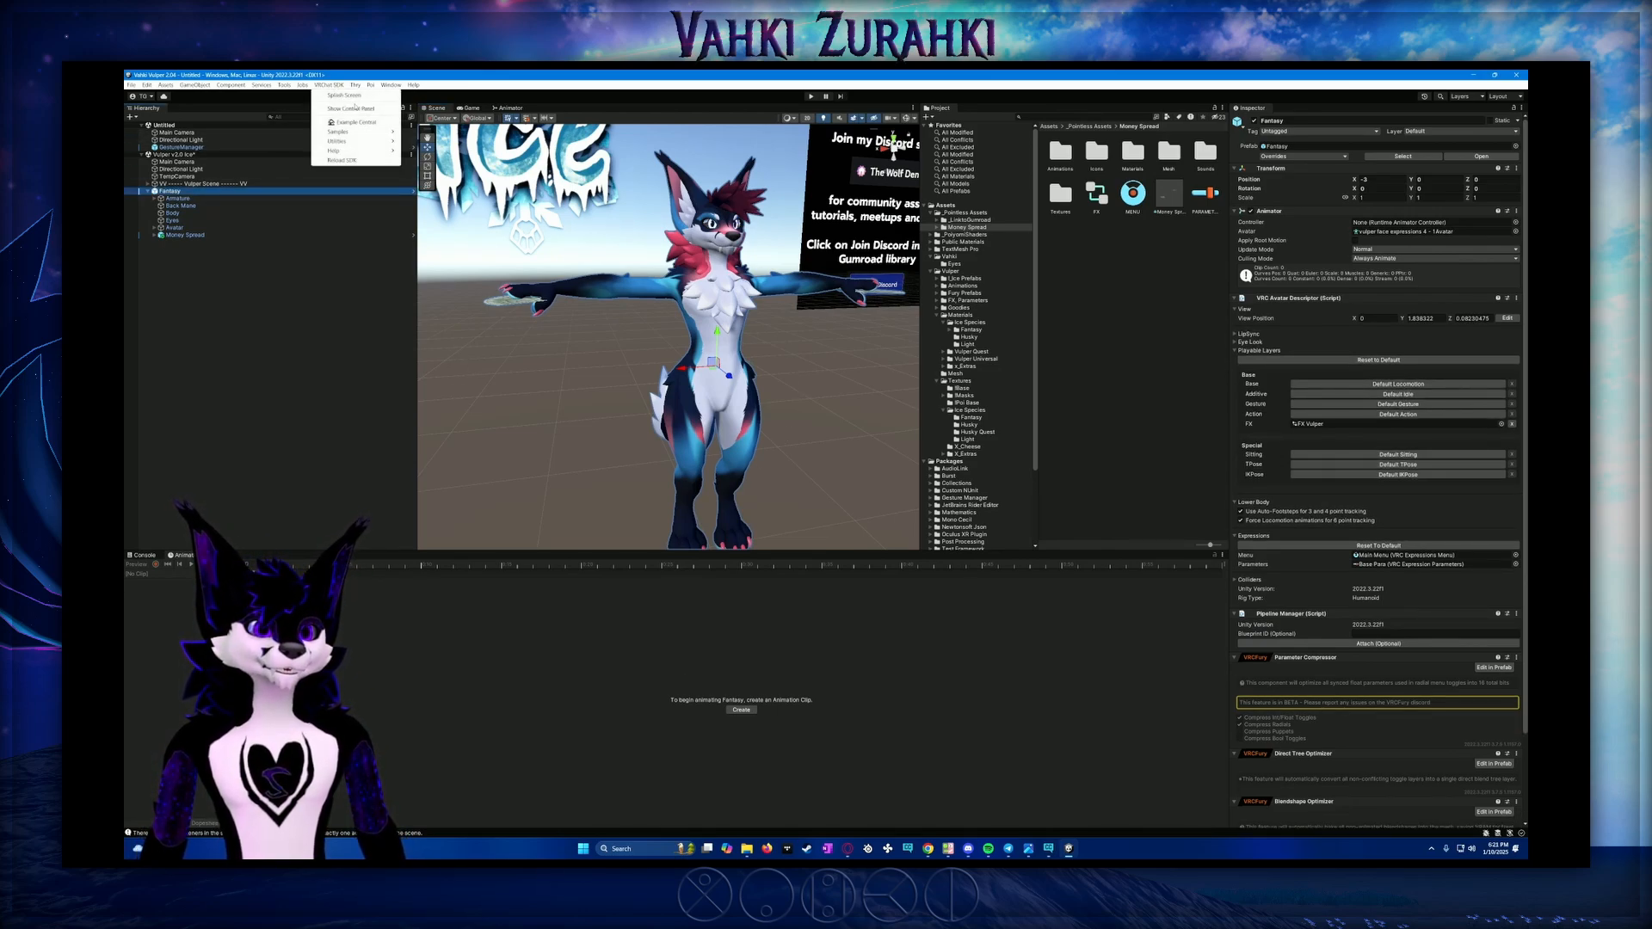
left_click(354, 108)
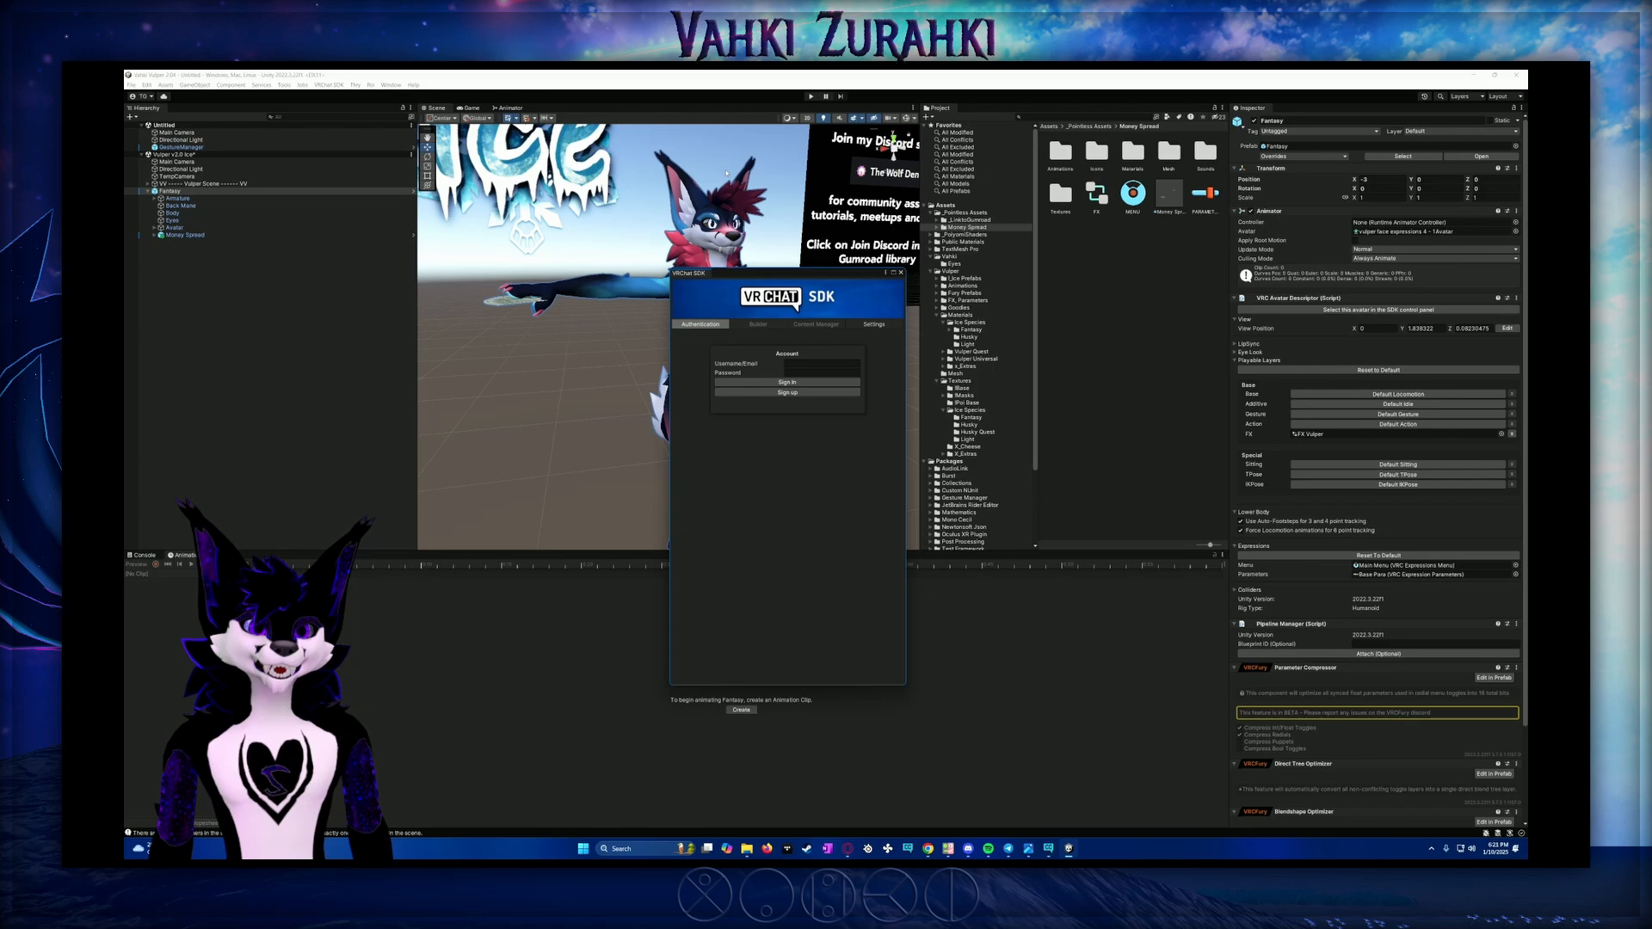
left_click(820, 364)
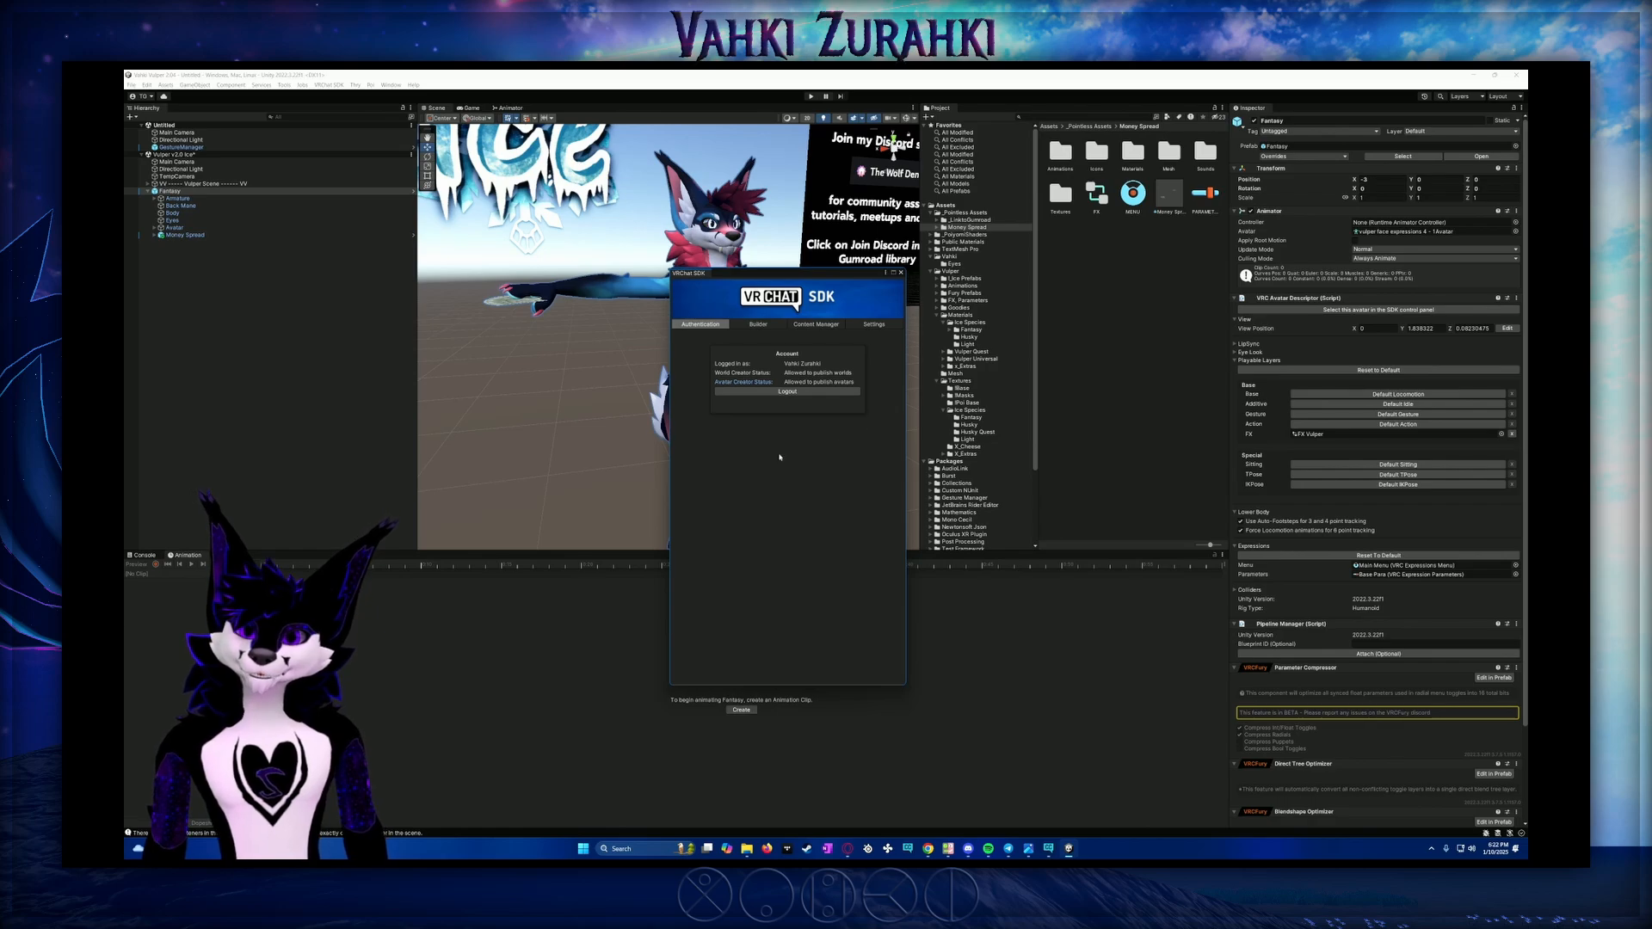
left_click(762, 123)
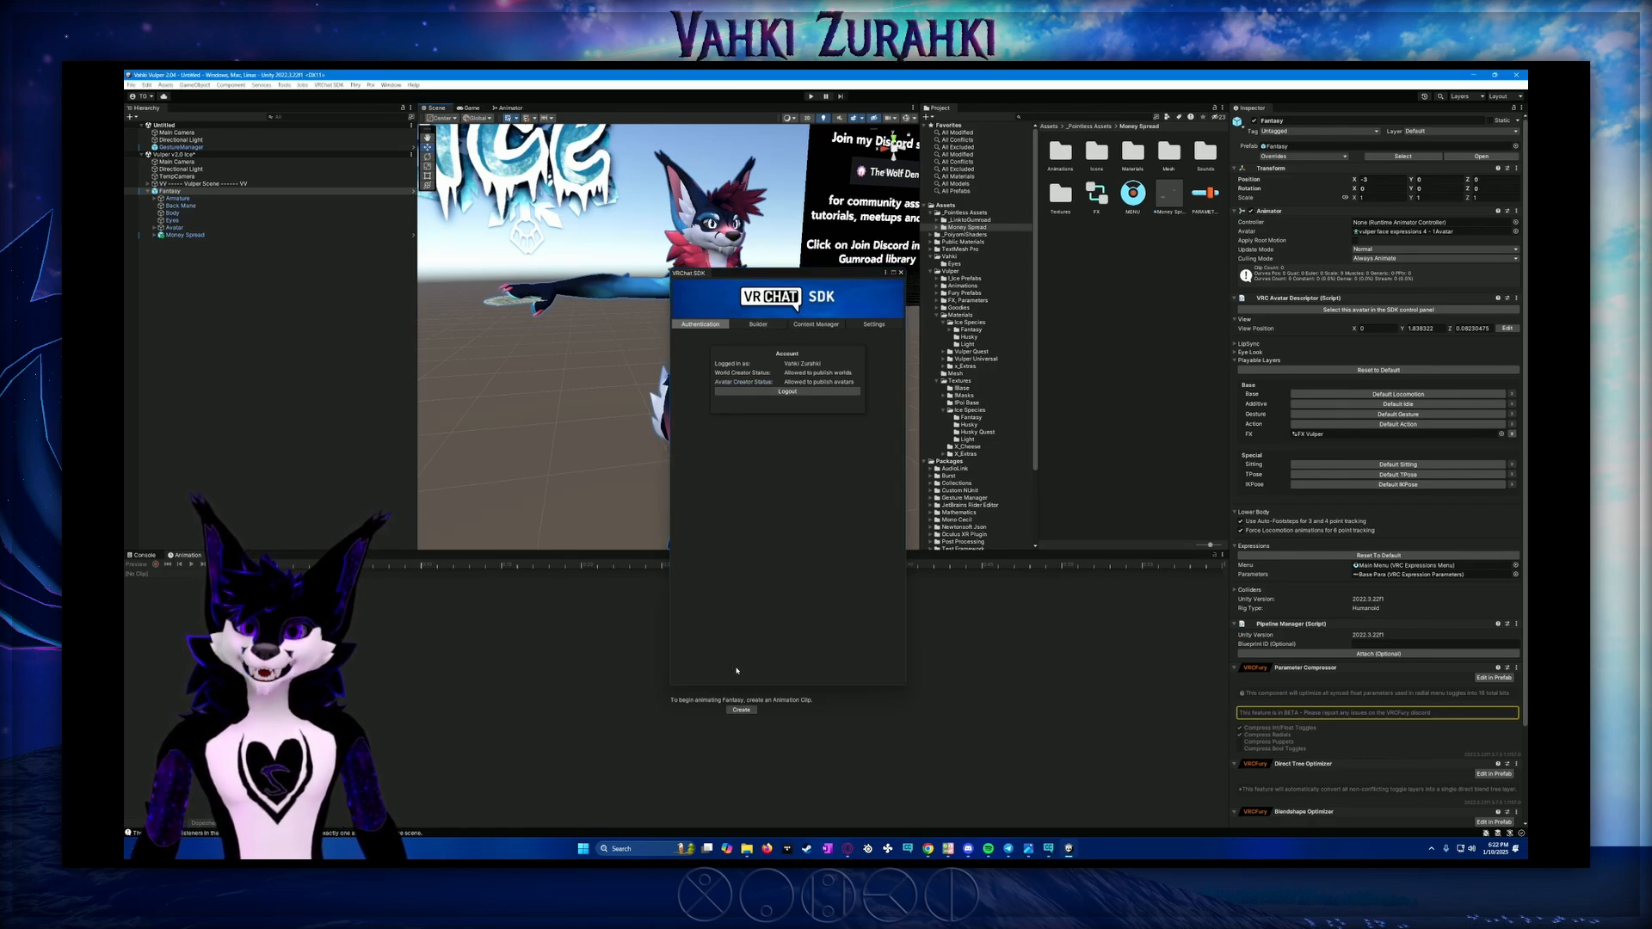
In the SDK's avatar builder, name the Fantasy avatar "Vulper Test Example" and leave its visibility as Private
left_click(750, 326)
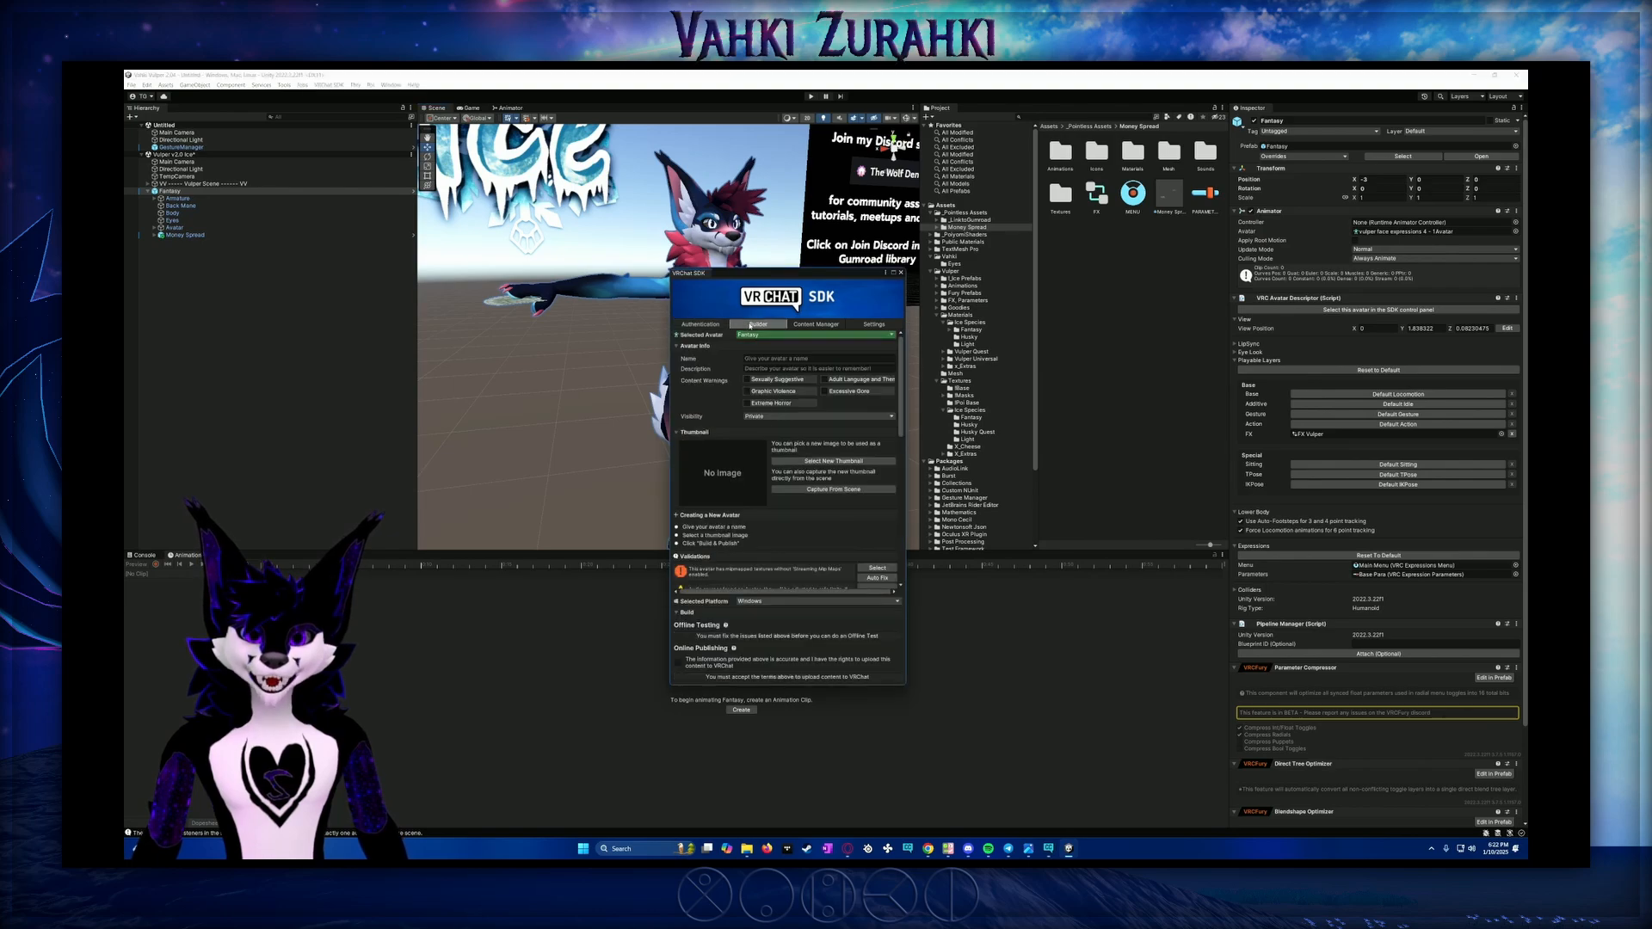
left_click(763, 359)
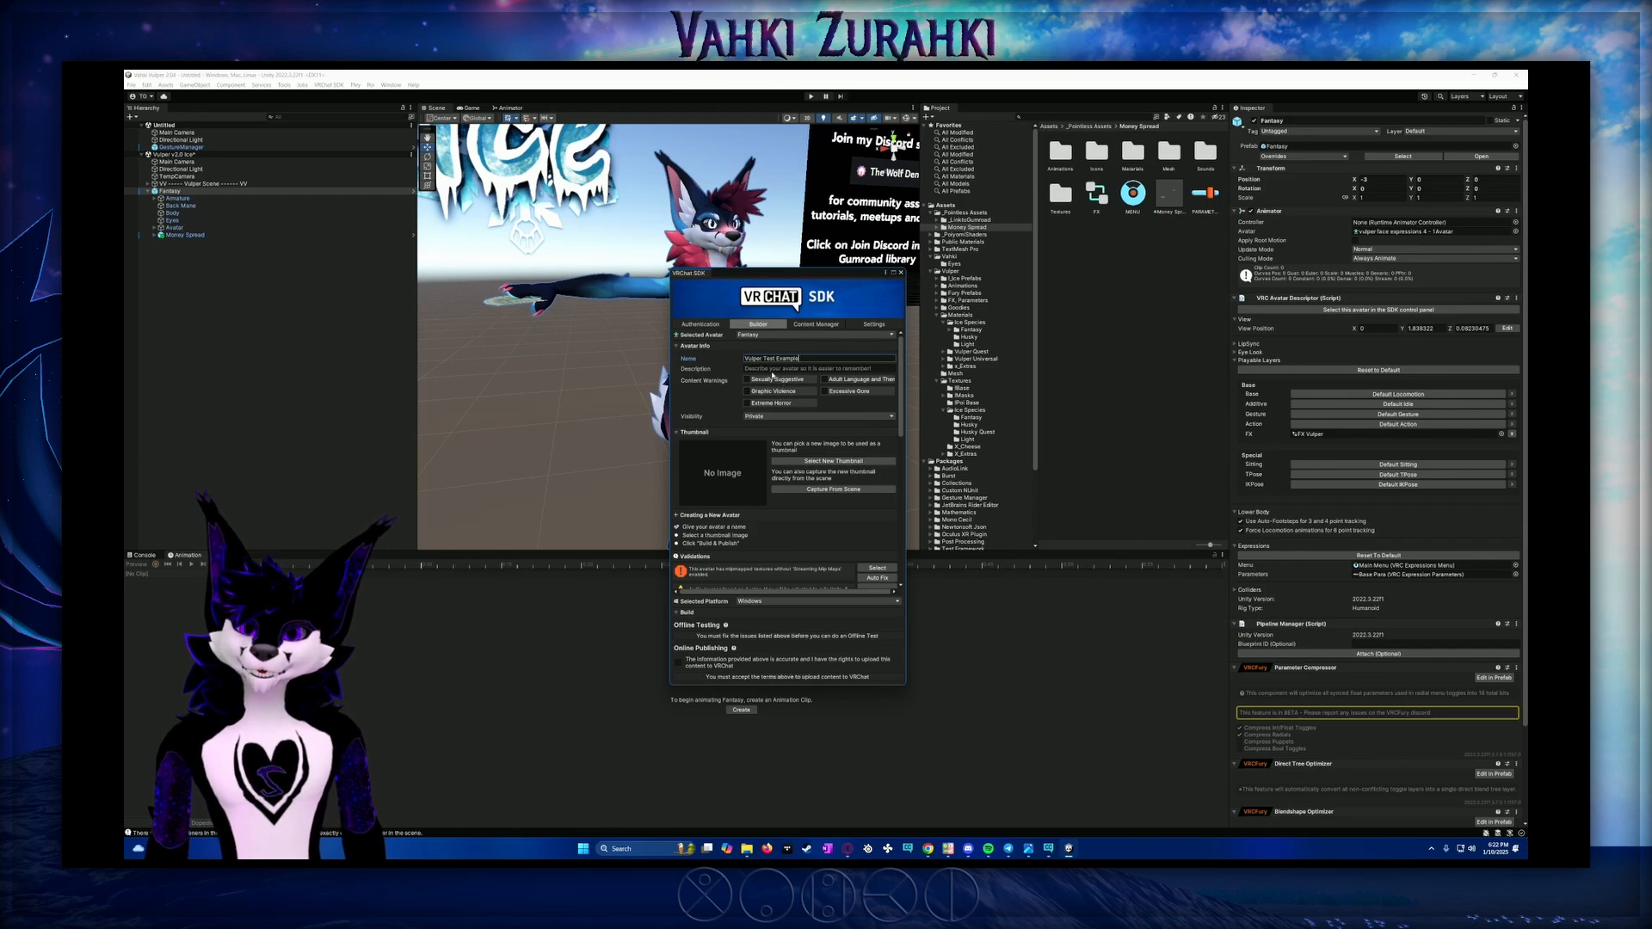
key("Tab")
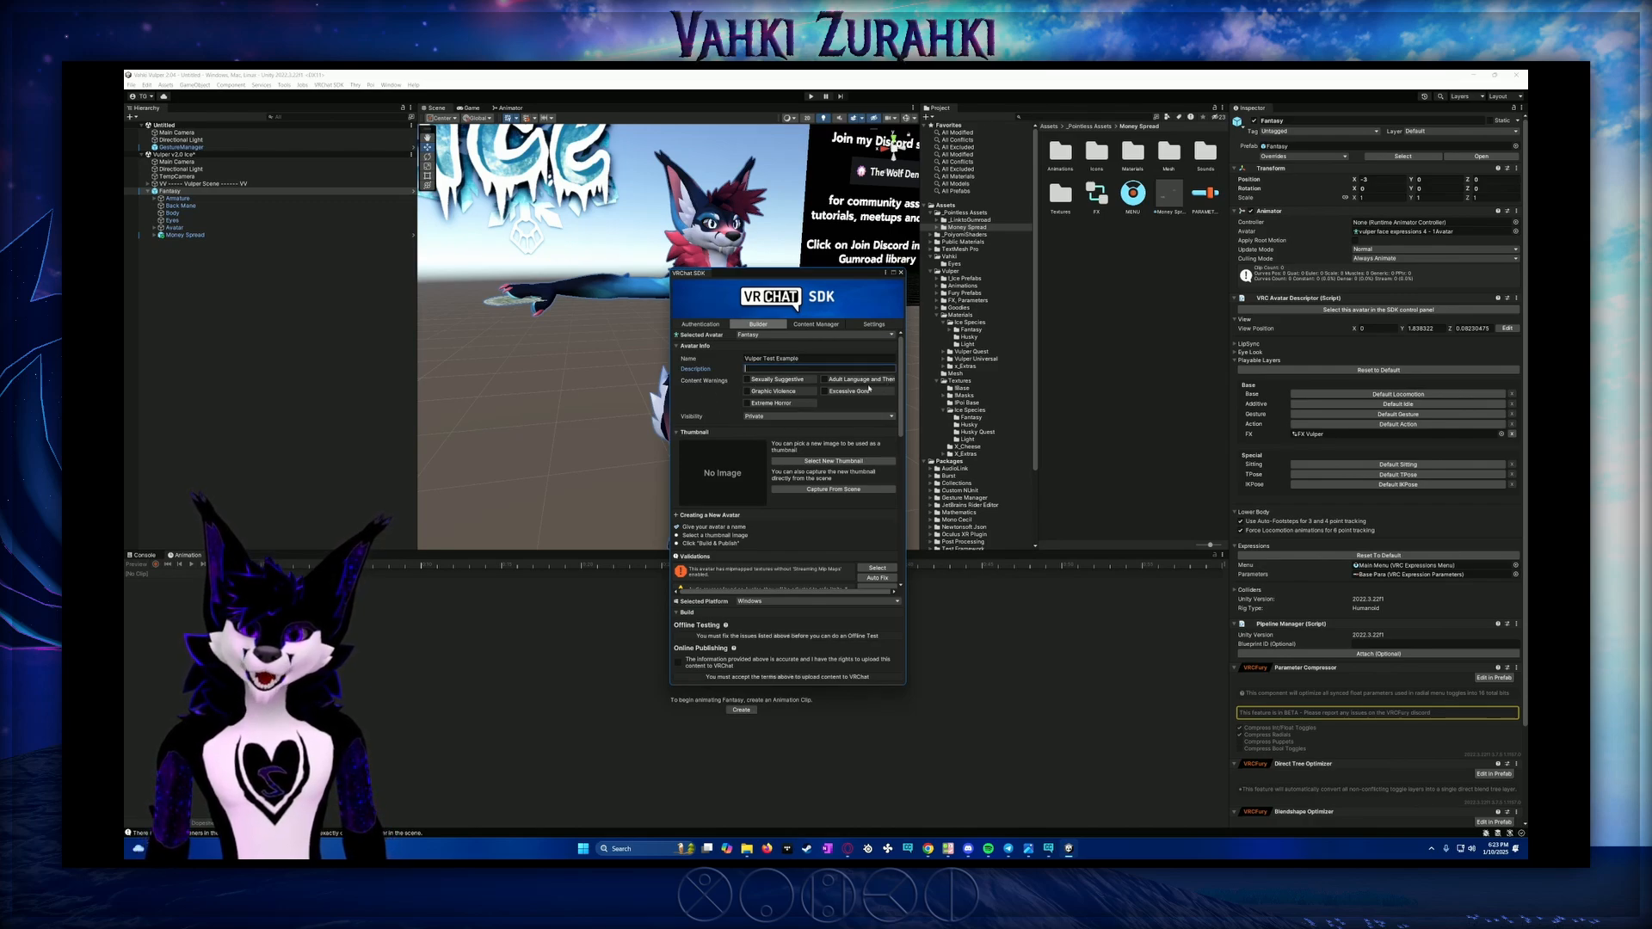
left_click(762, 417)
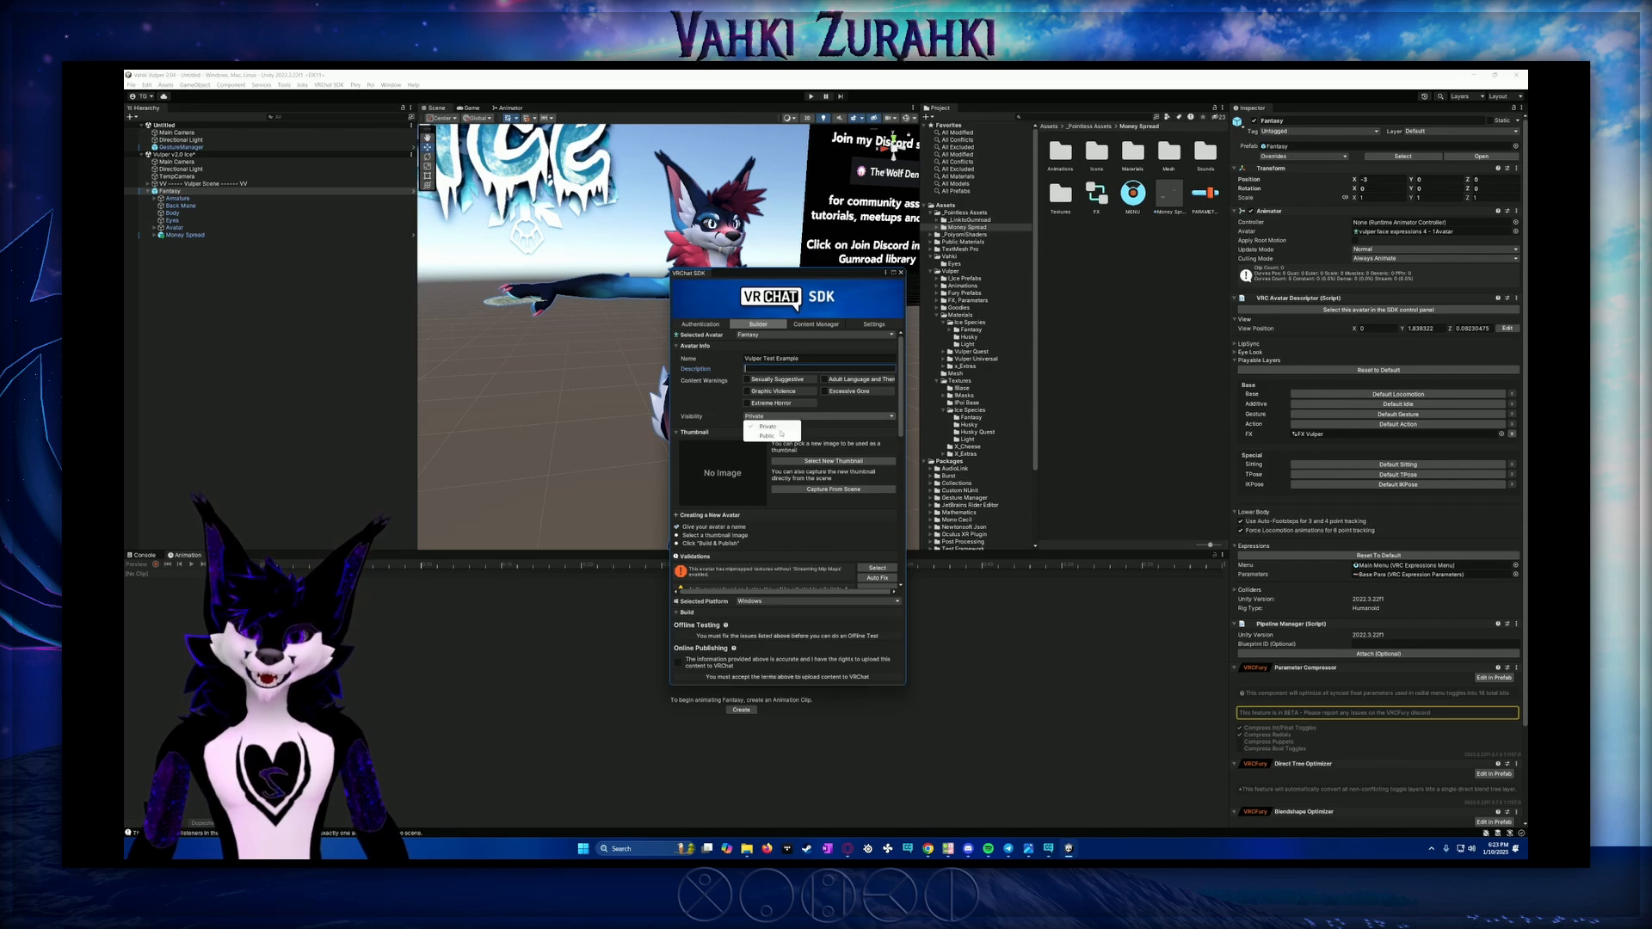
left_click(778, 427)
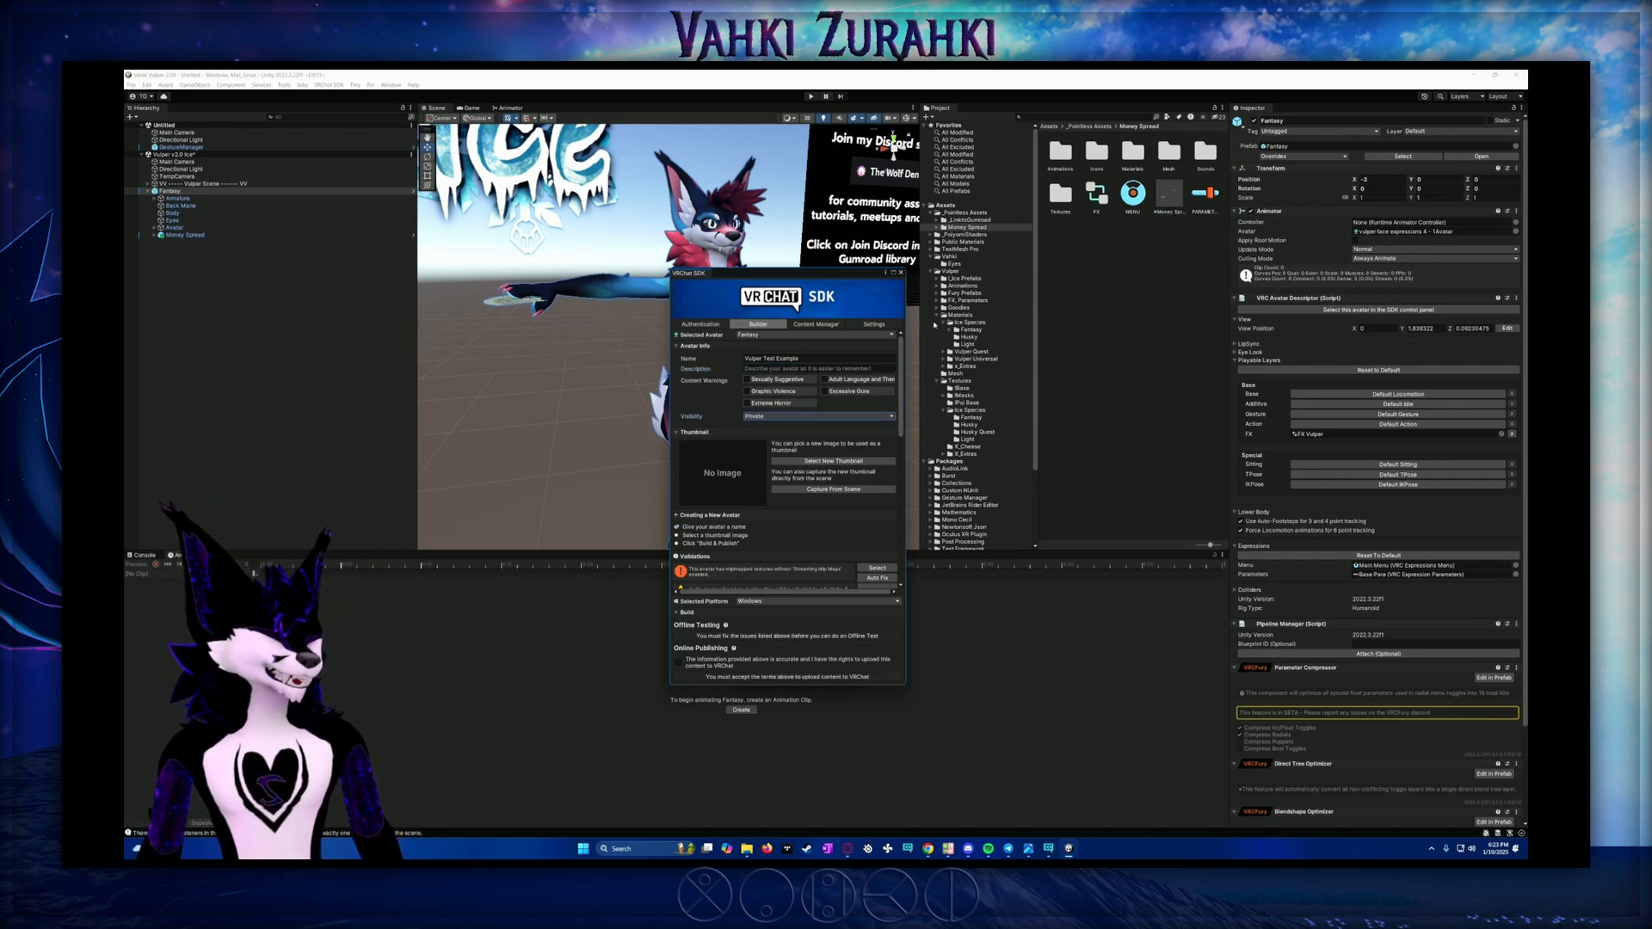
Capture the avatar's thumbnail directly from the scene and auto-fix the validation error about mipmapped textures without streaming
mouse_move(728, 475)
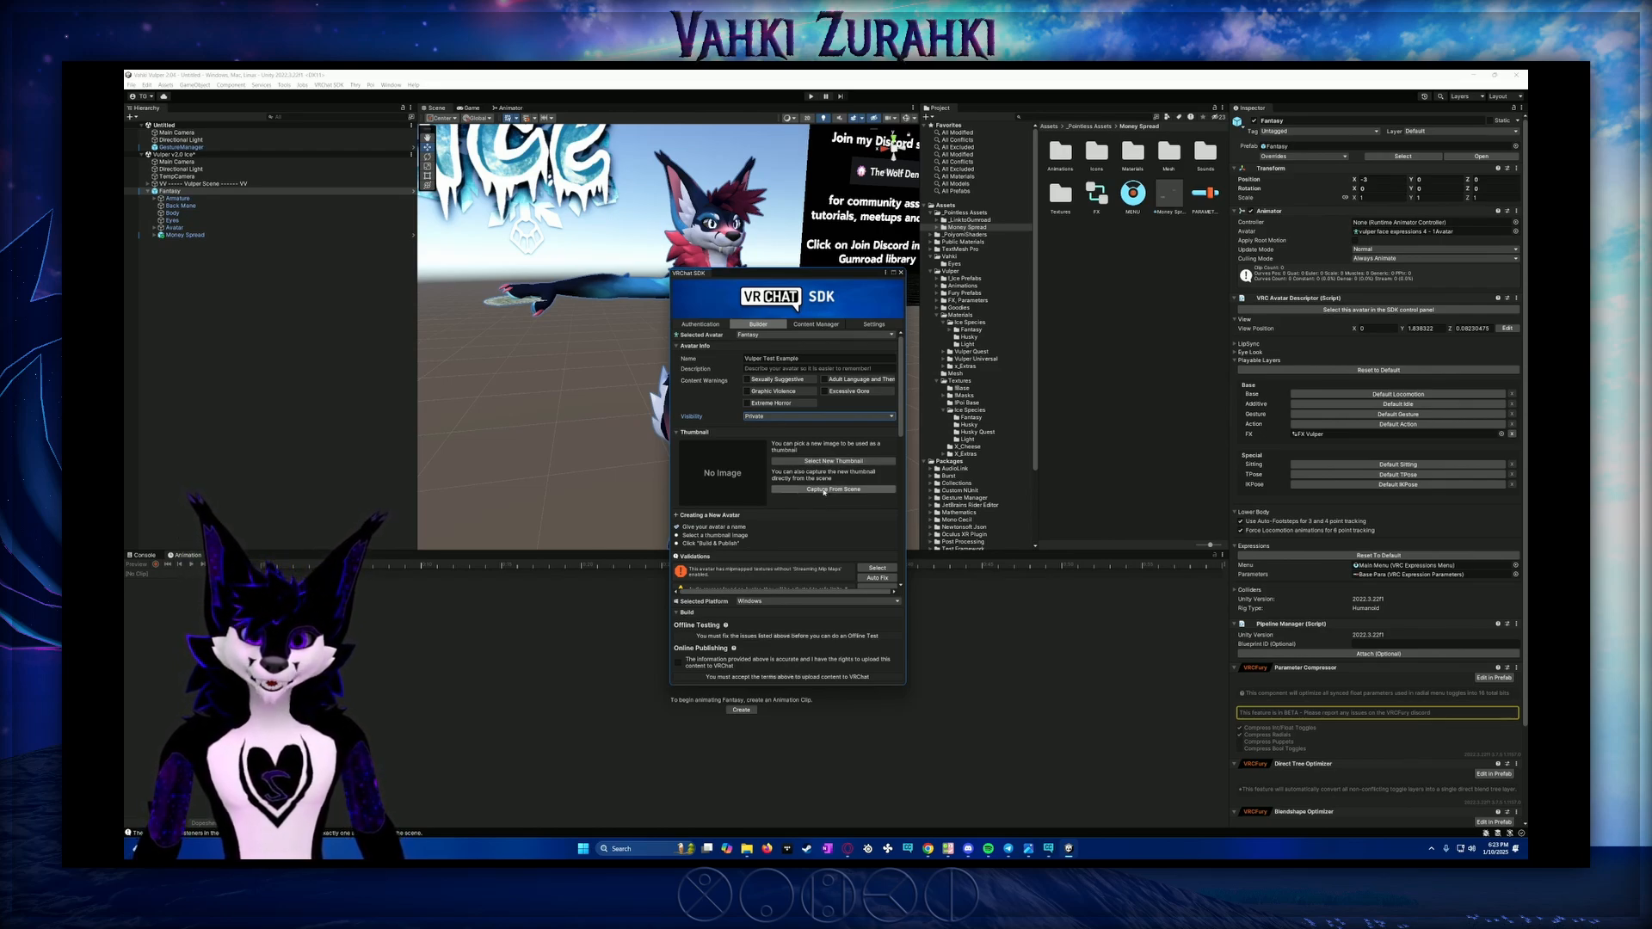
left_click(831, 490)
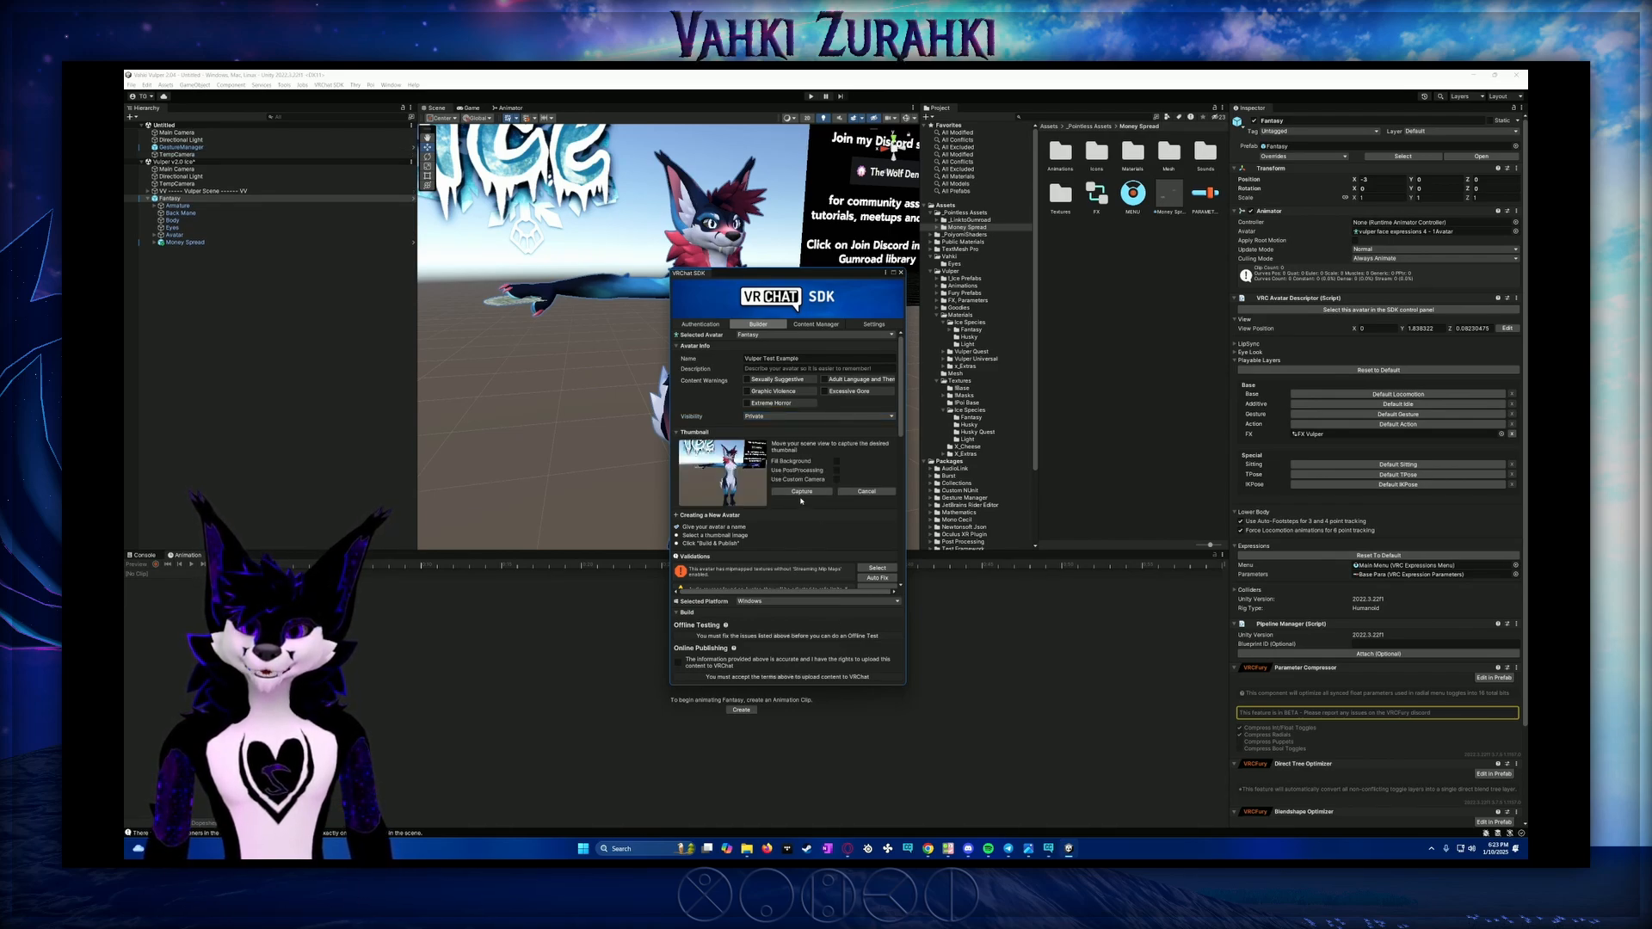
left_click(796, 494)
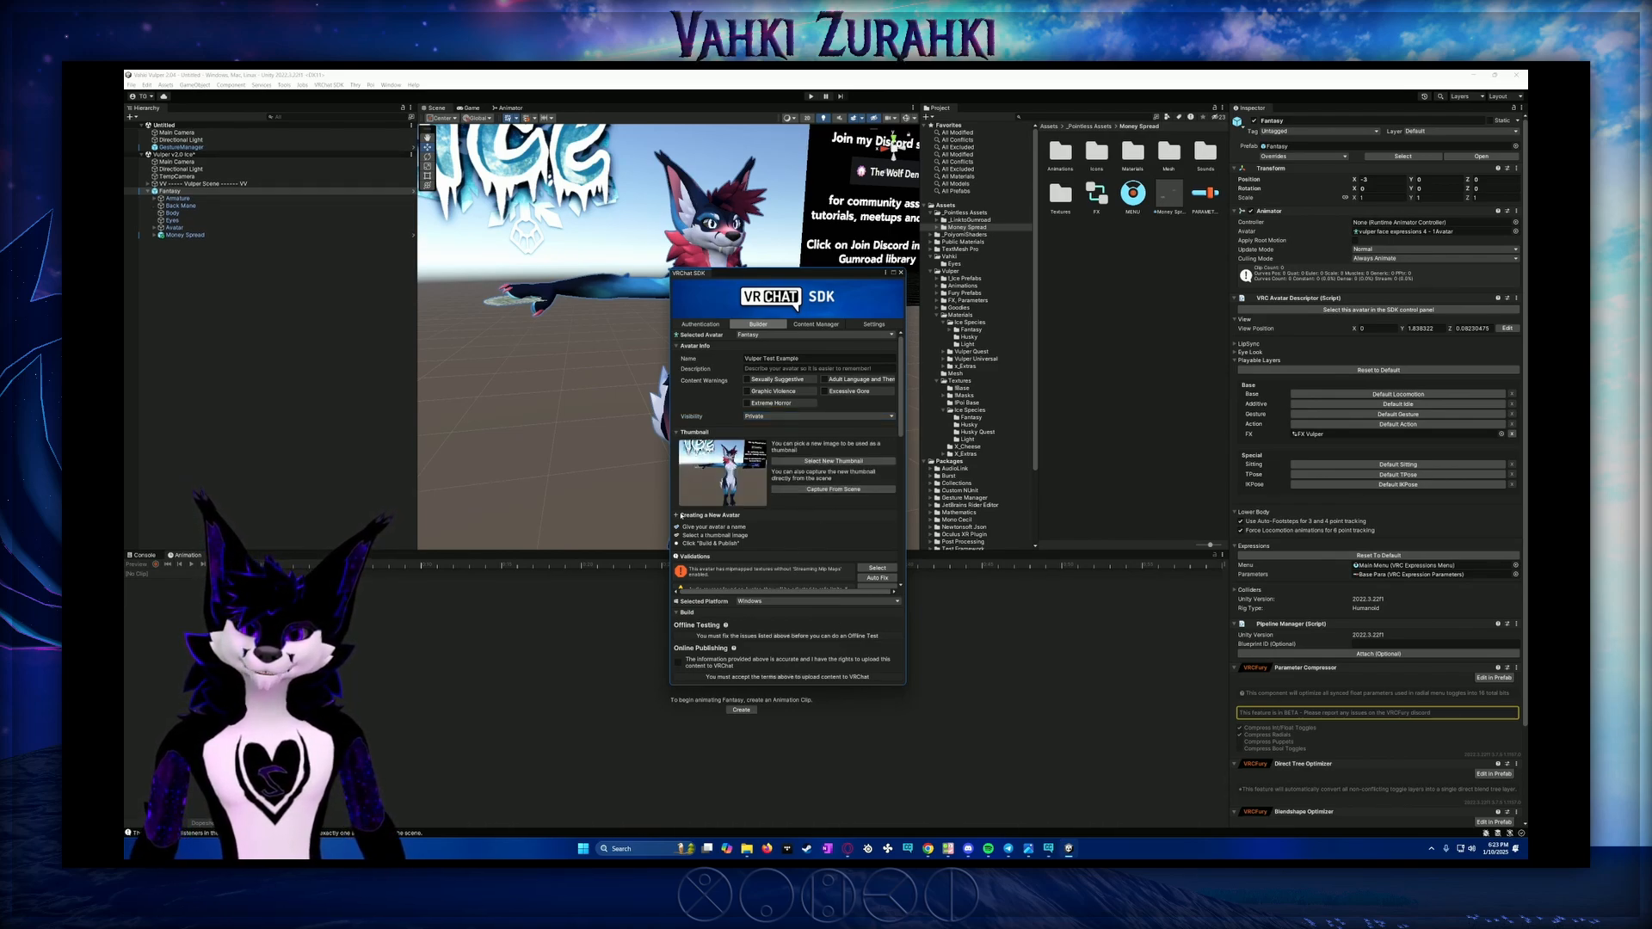
scroll(777, 473, "down", 3)
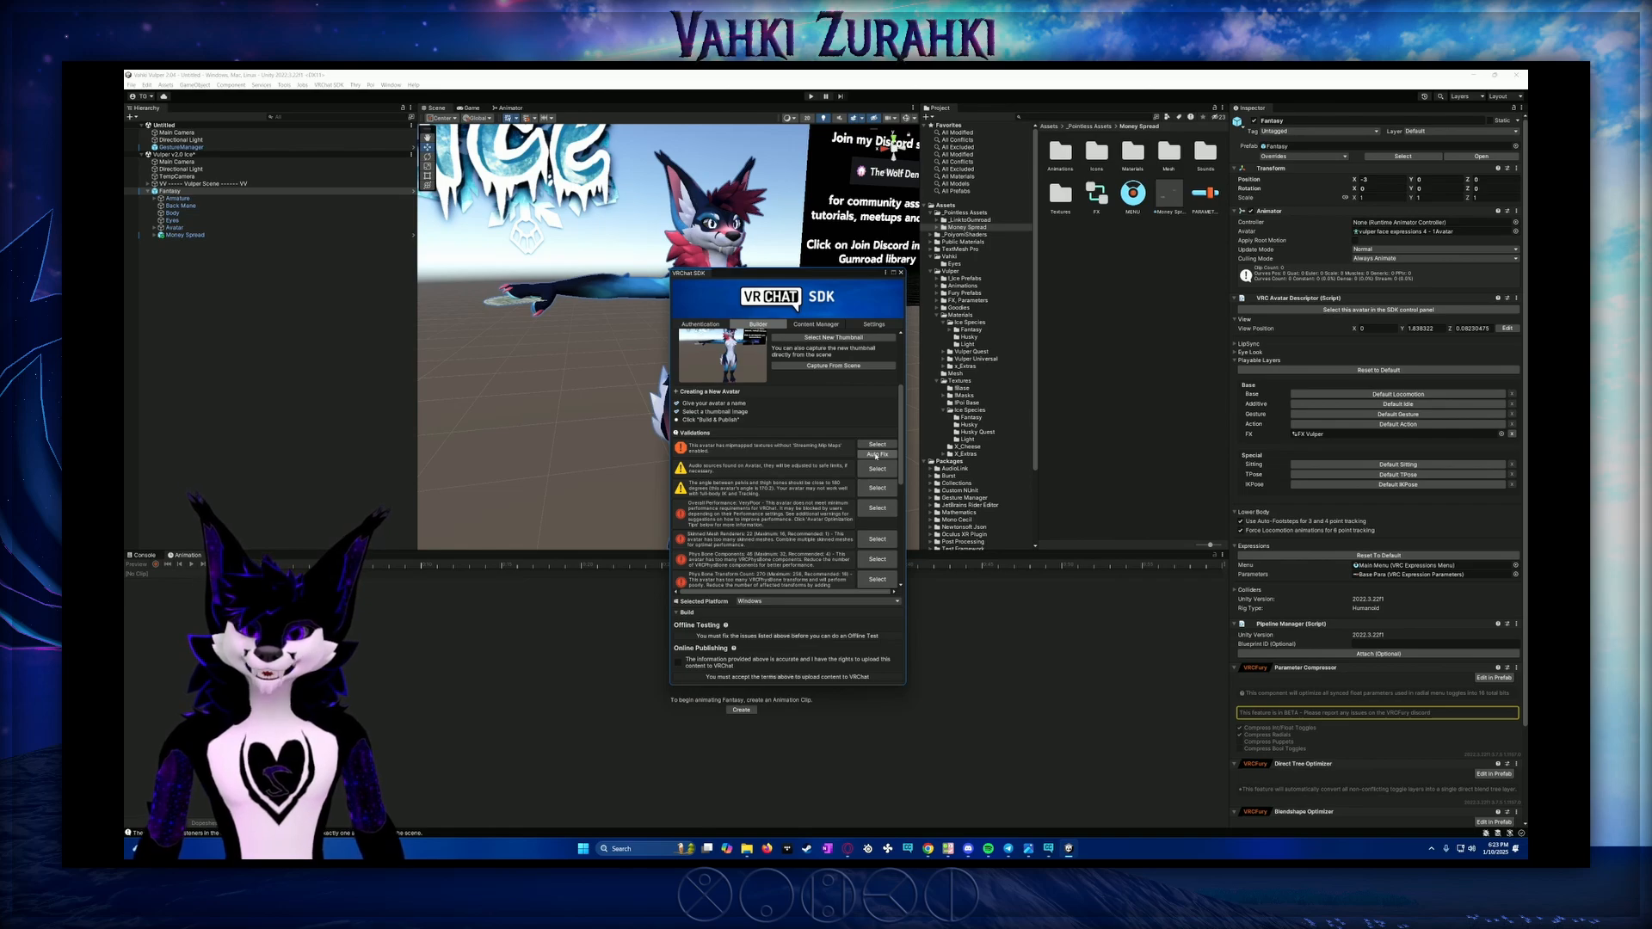
left_click(876, 454)
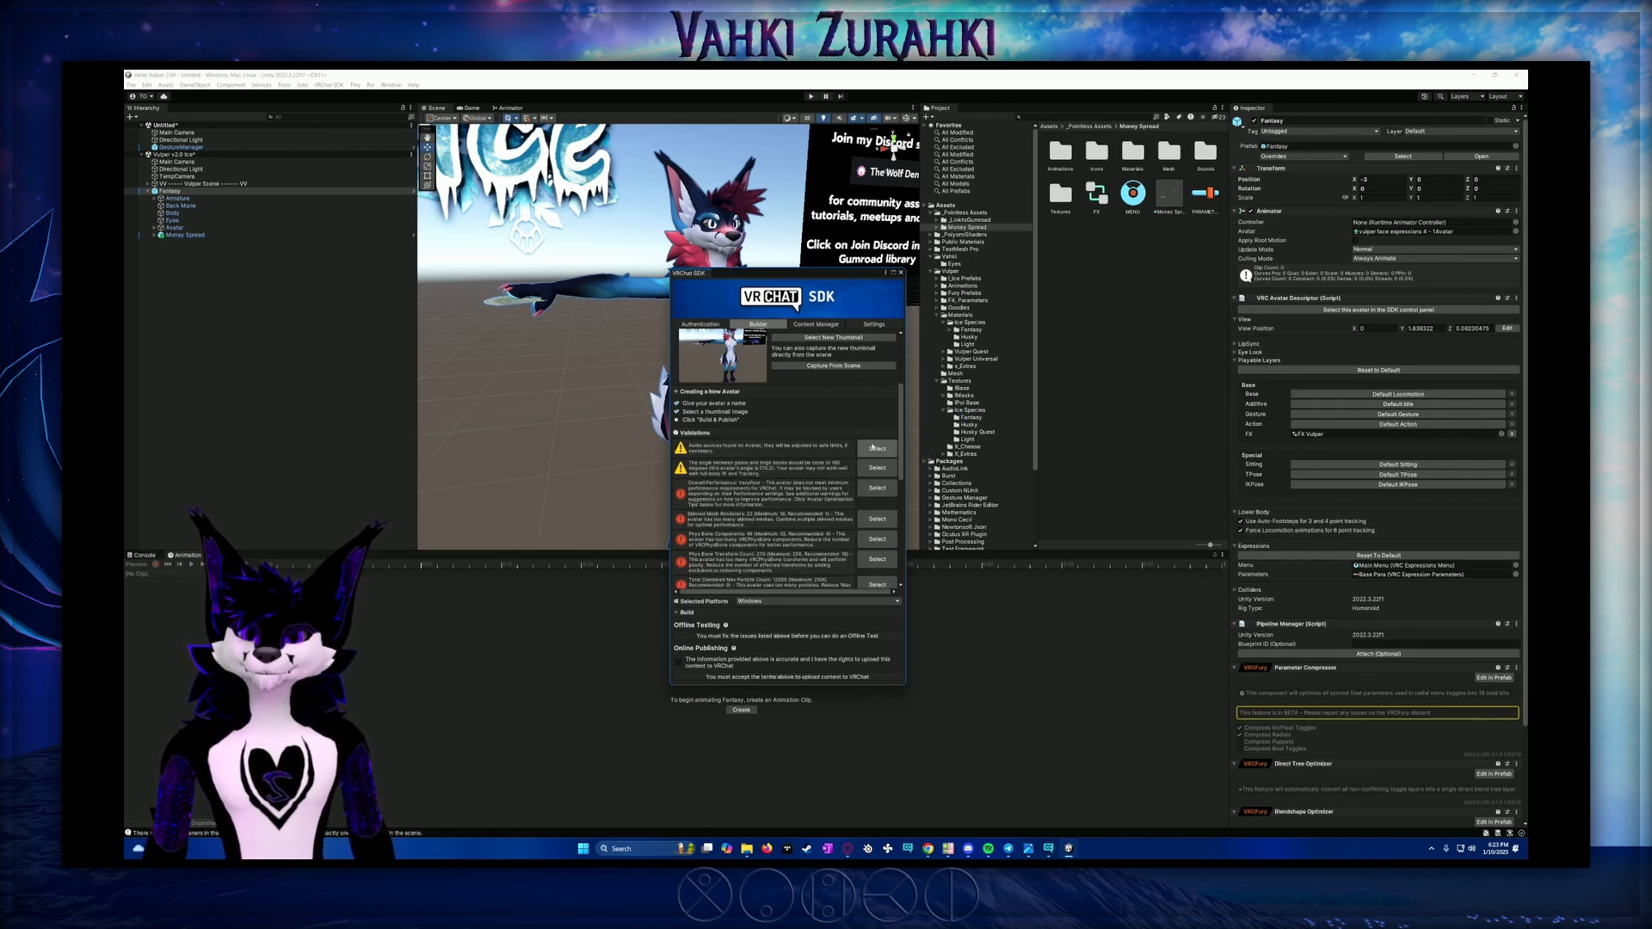
Review the avatar's validation list, from the warnings and performance issues to the texture and optimization notes
scroll(801, 455, "down", 1)
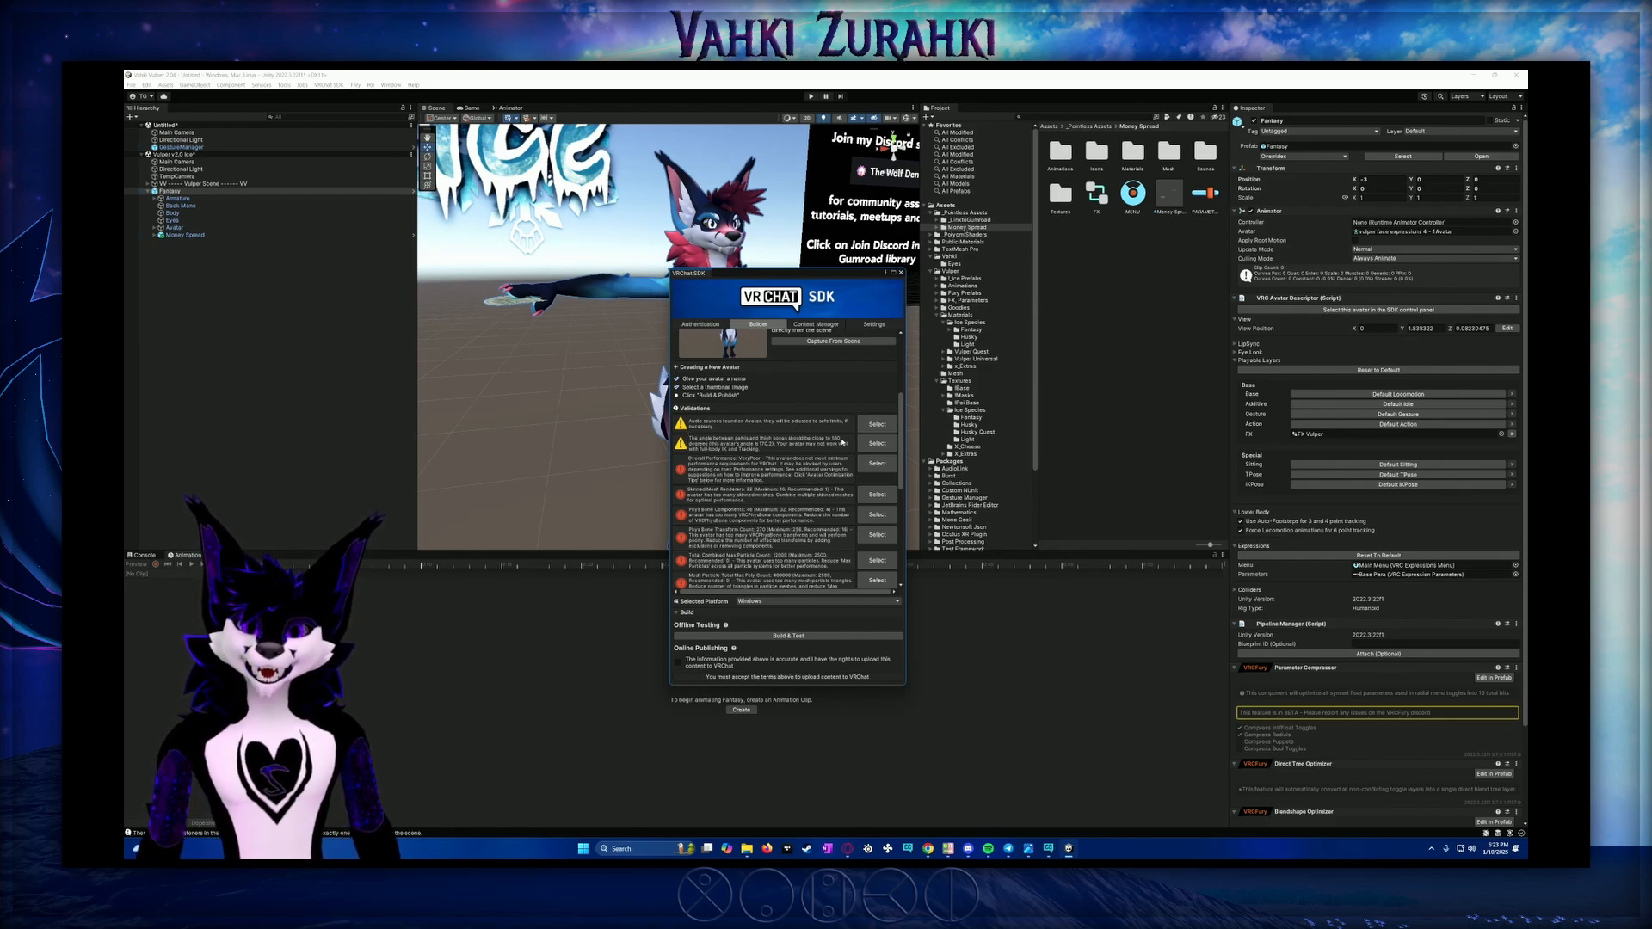
scroll(807, 466, "down", 2)
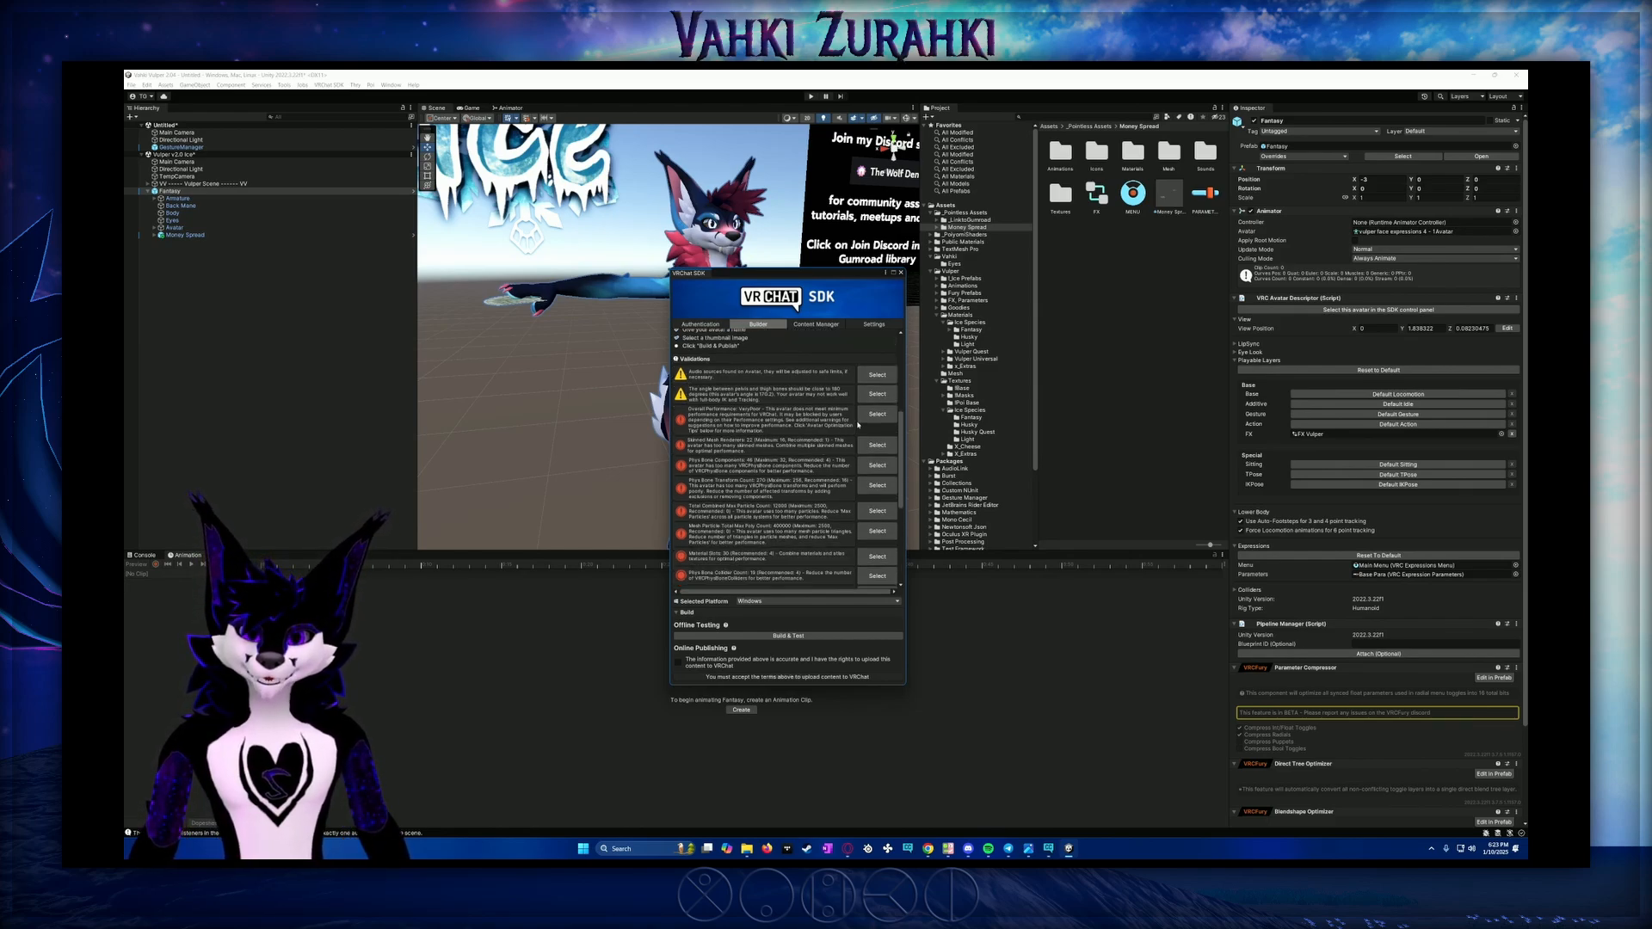
scroll(682, 419, "down", 1)
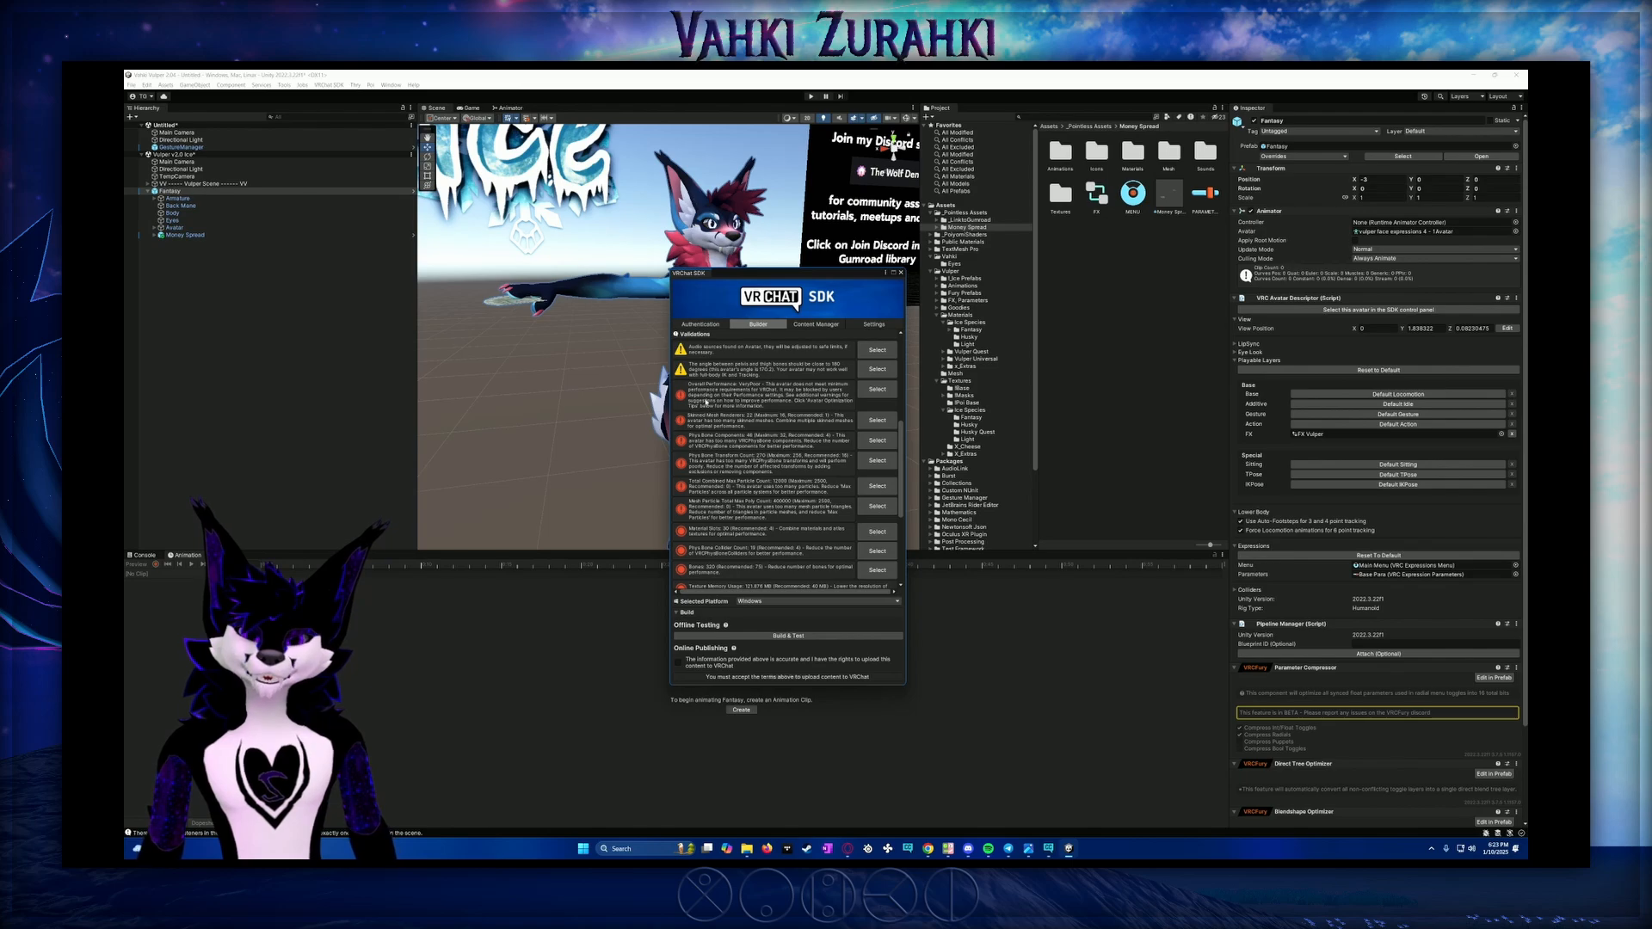
scroll(707, 409, "down", 6)
scroll(713, 419, "up", 7)
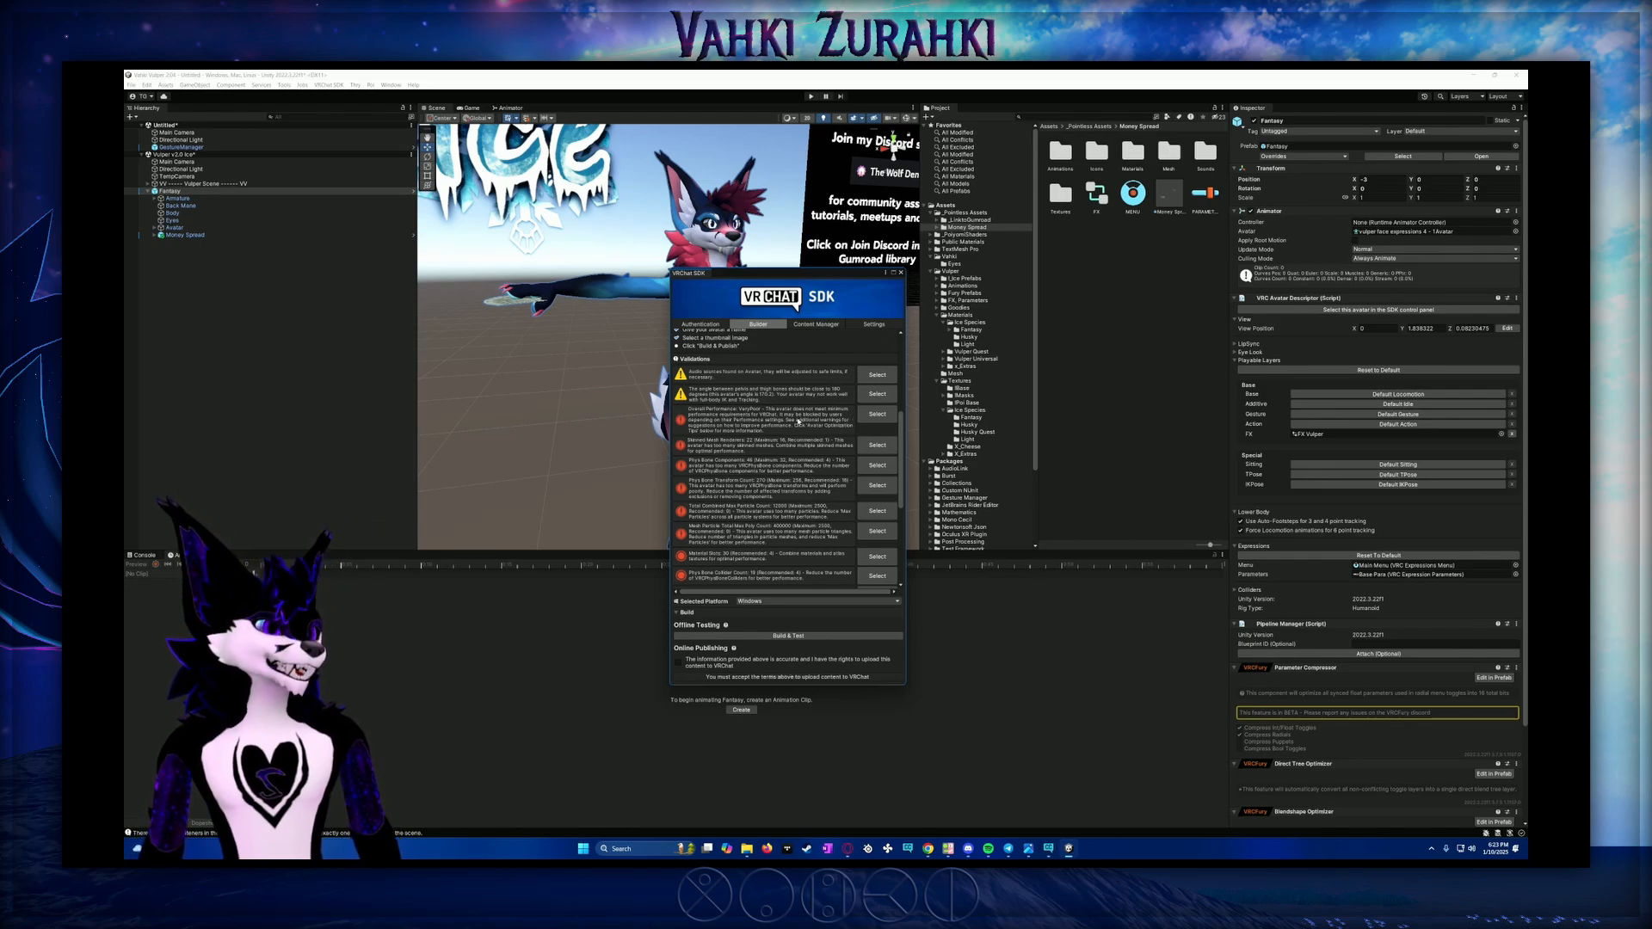
scroll(798, 421, "down", 2)
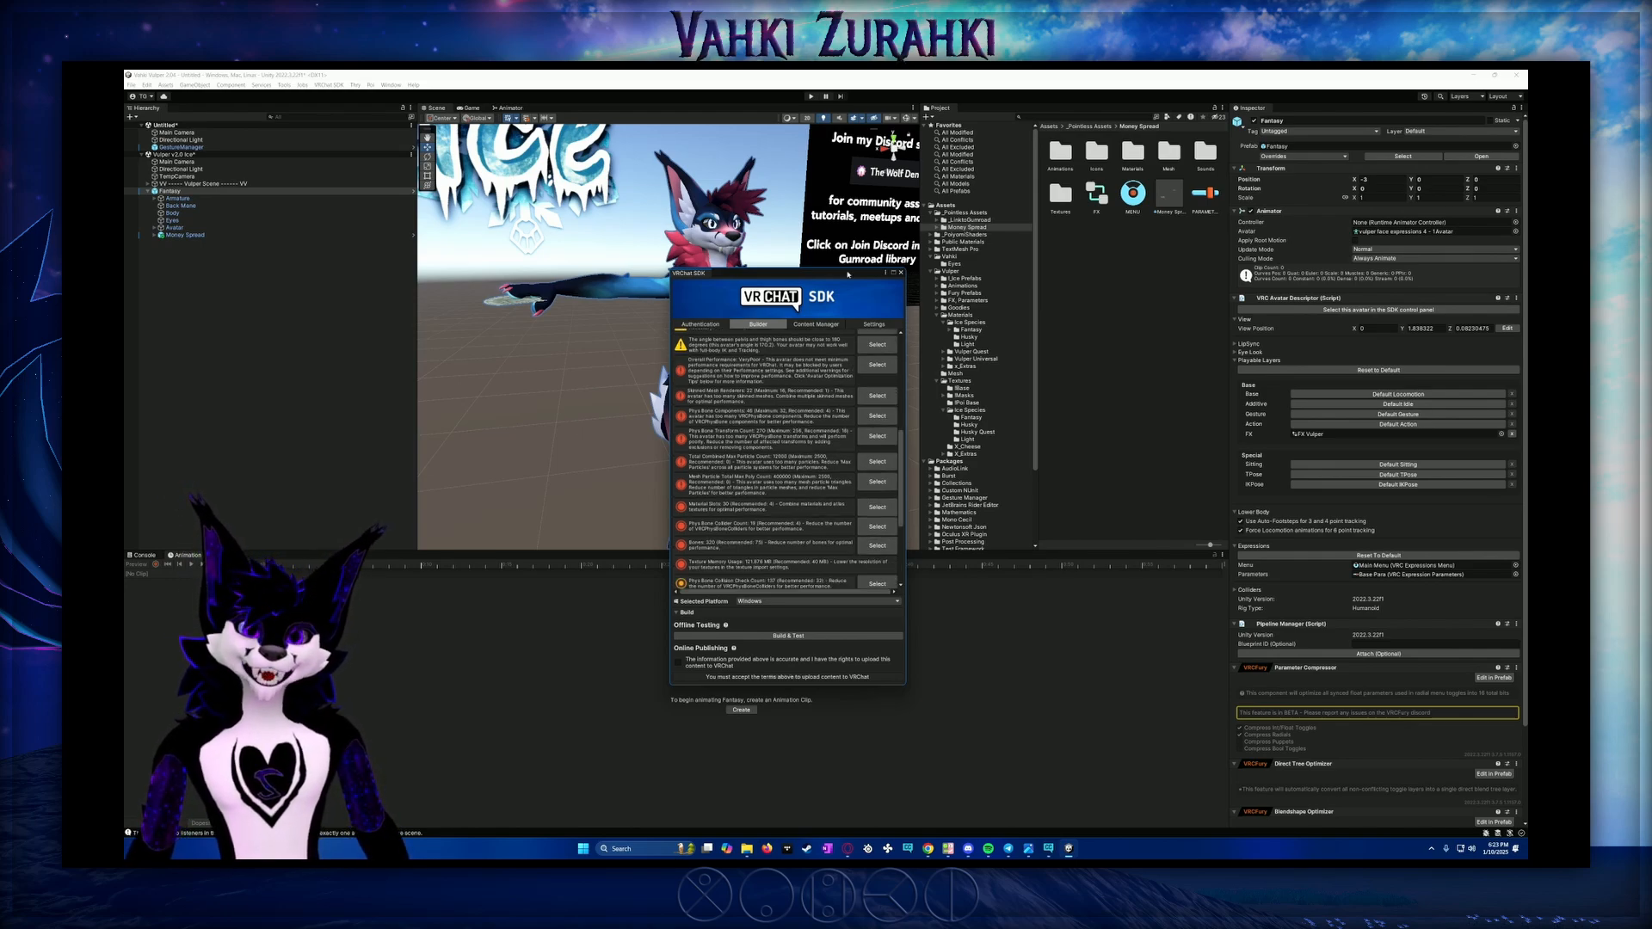
scroll(787, 377, "up", 2)
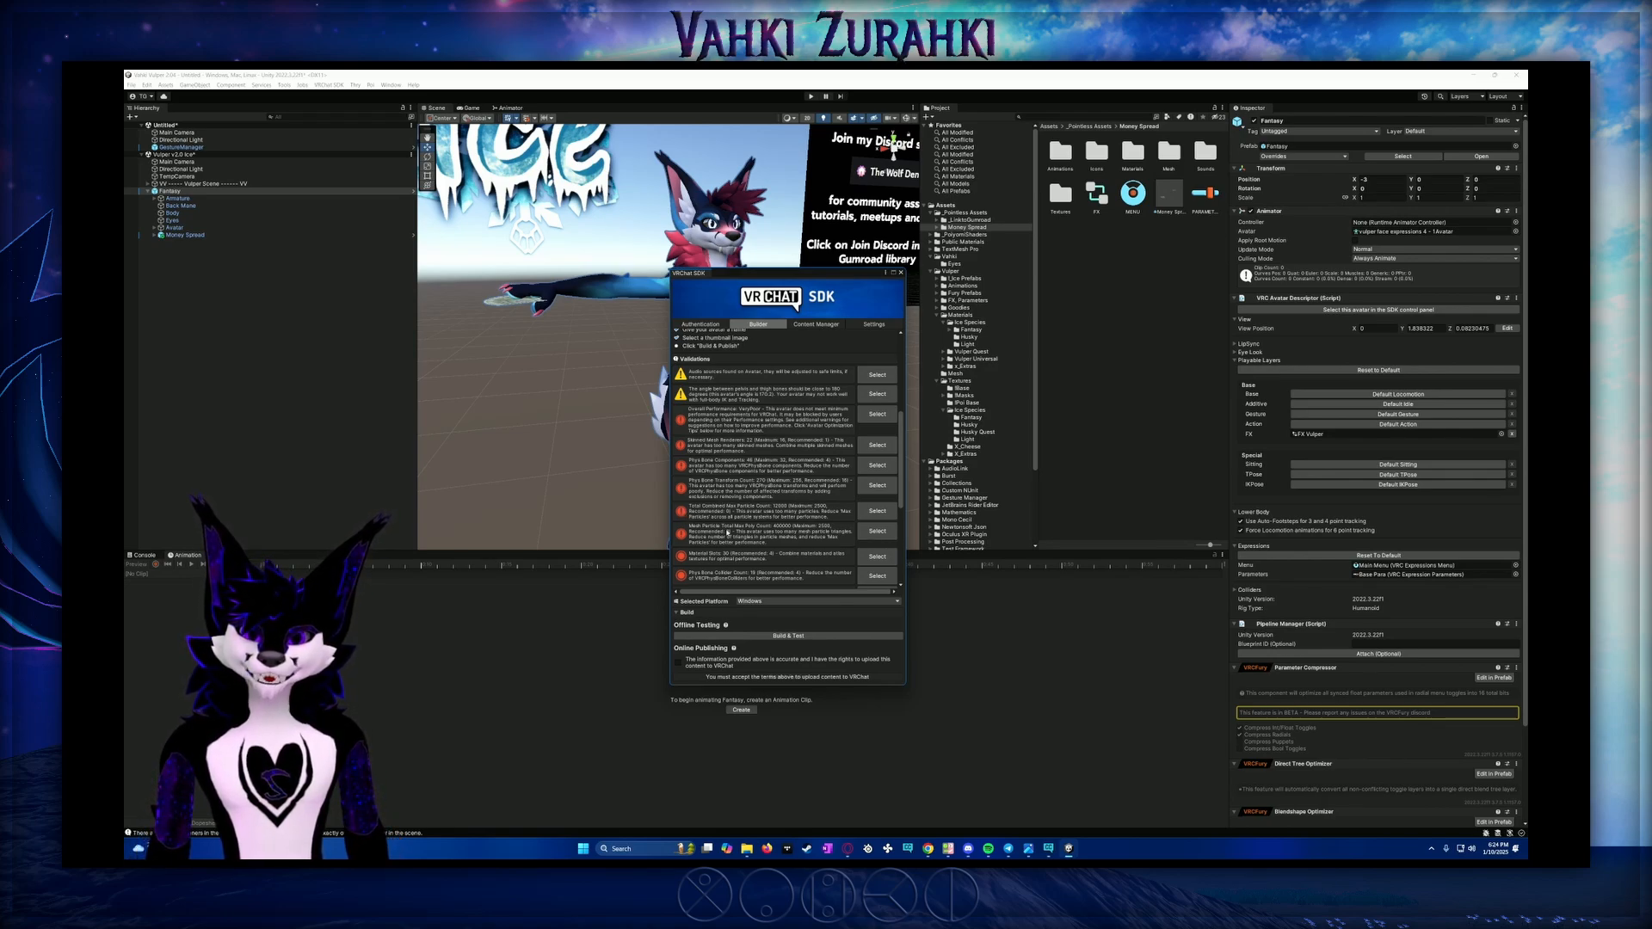
scroll(738, 542, "down", 1)
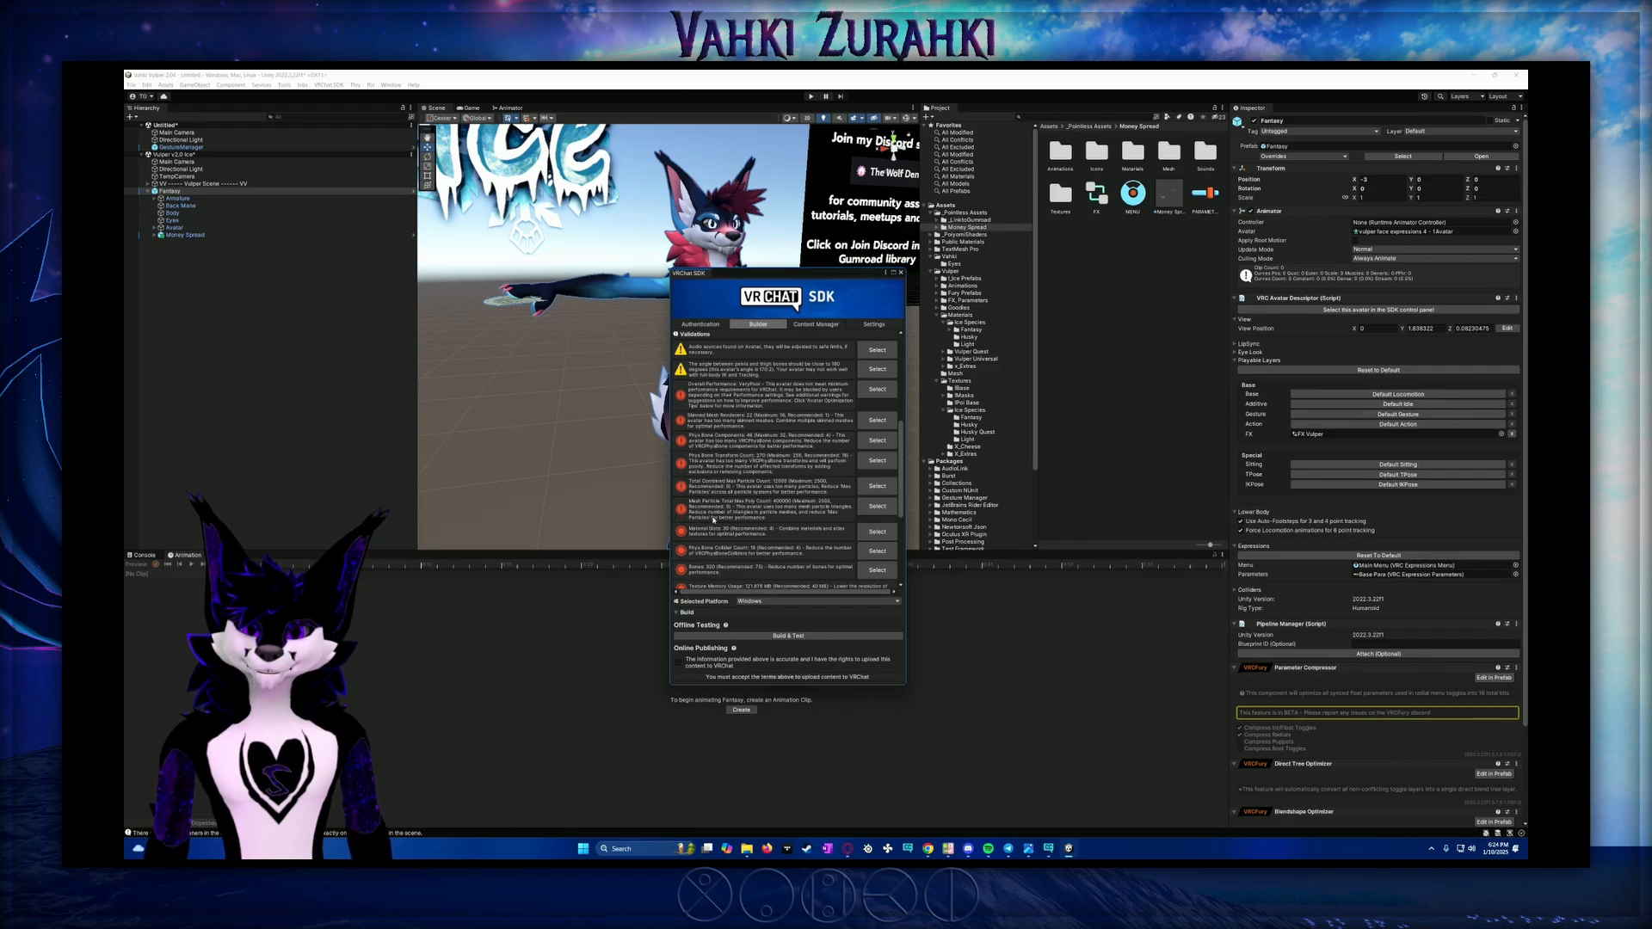
scroll(763, 508, "down", 1)
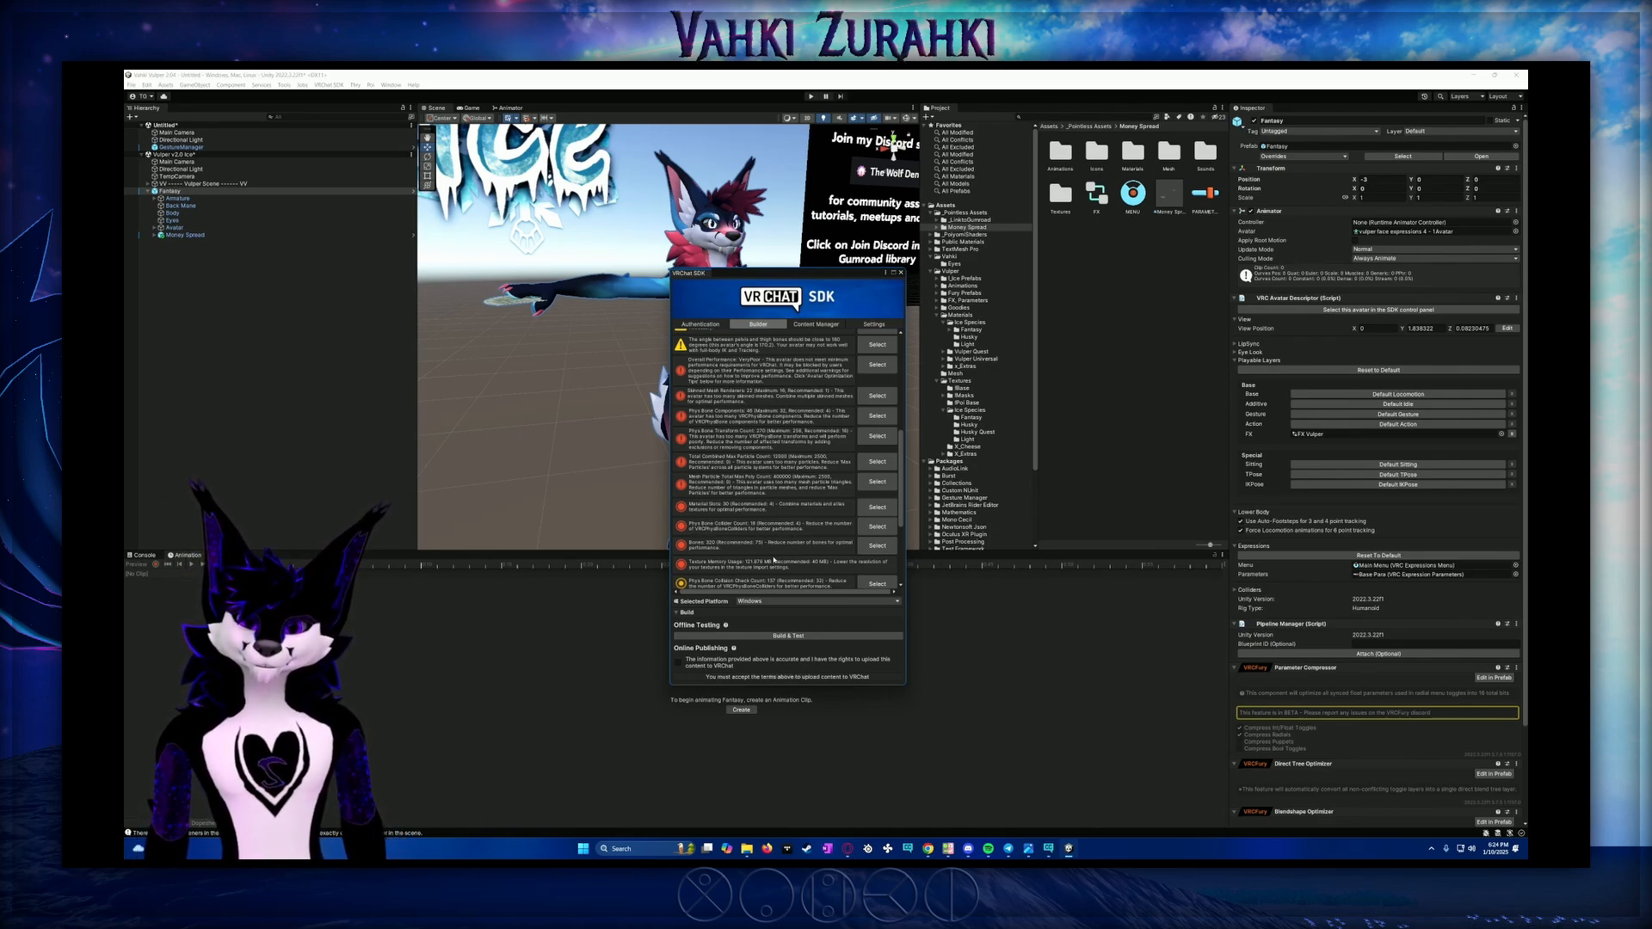
scroll(738, 508, "up", 3)
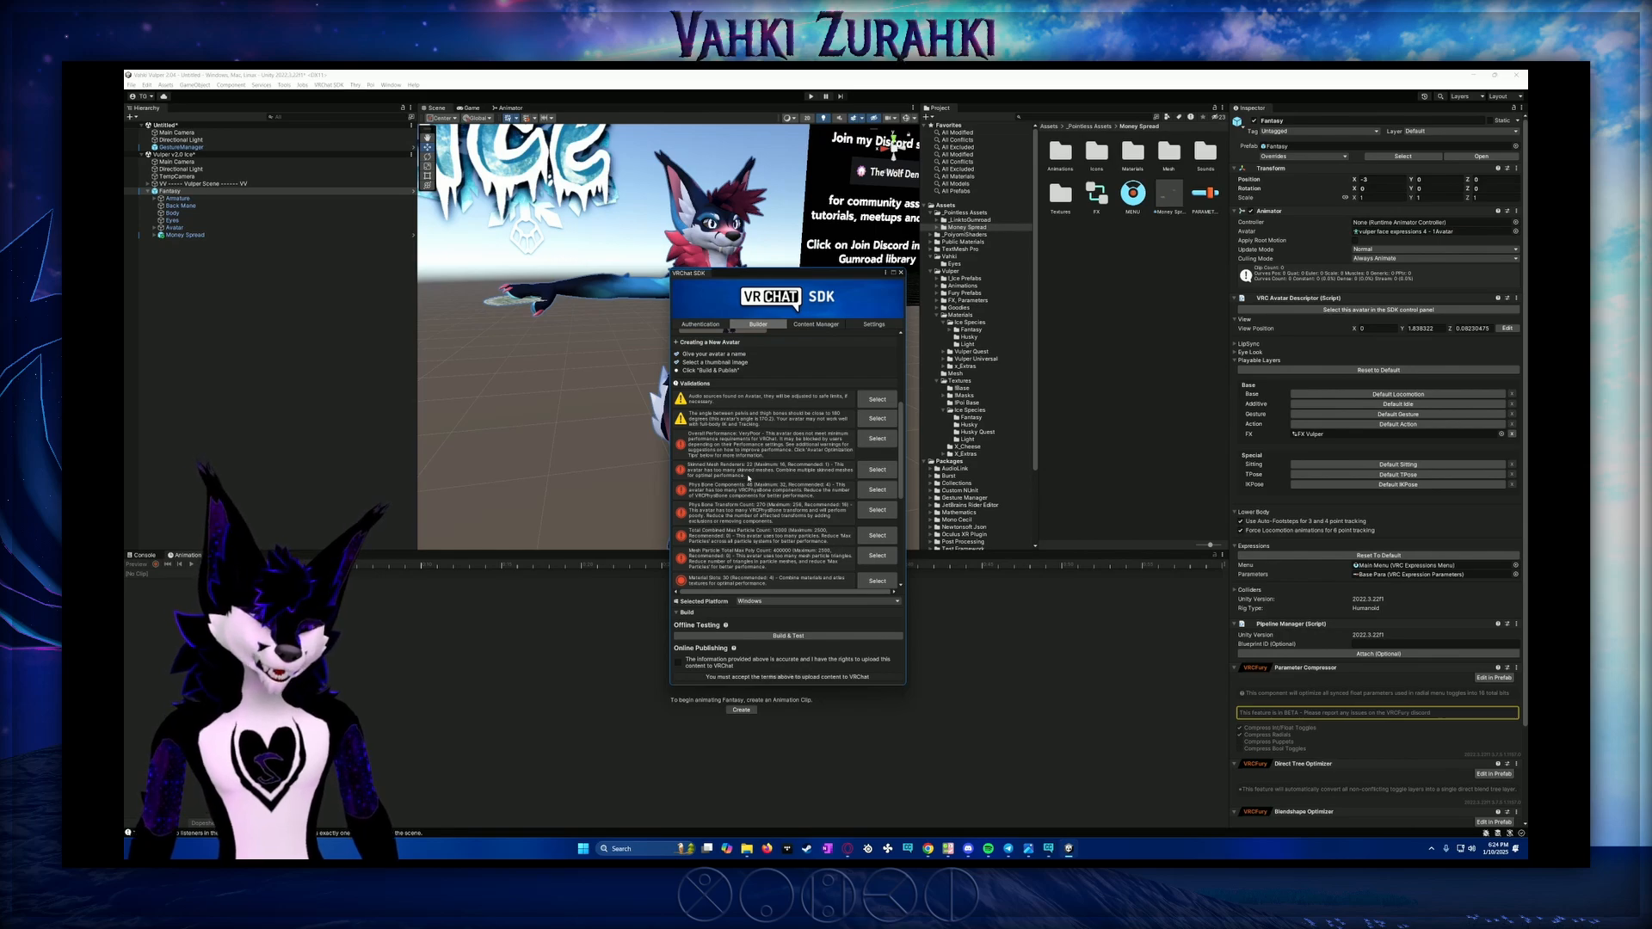
scroll(748, 478, "down", 3)
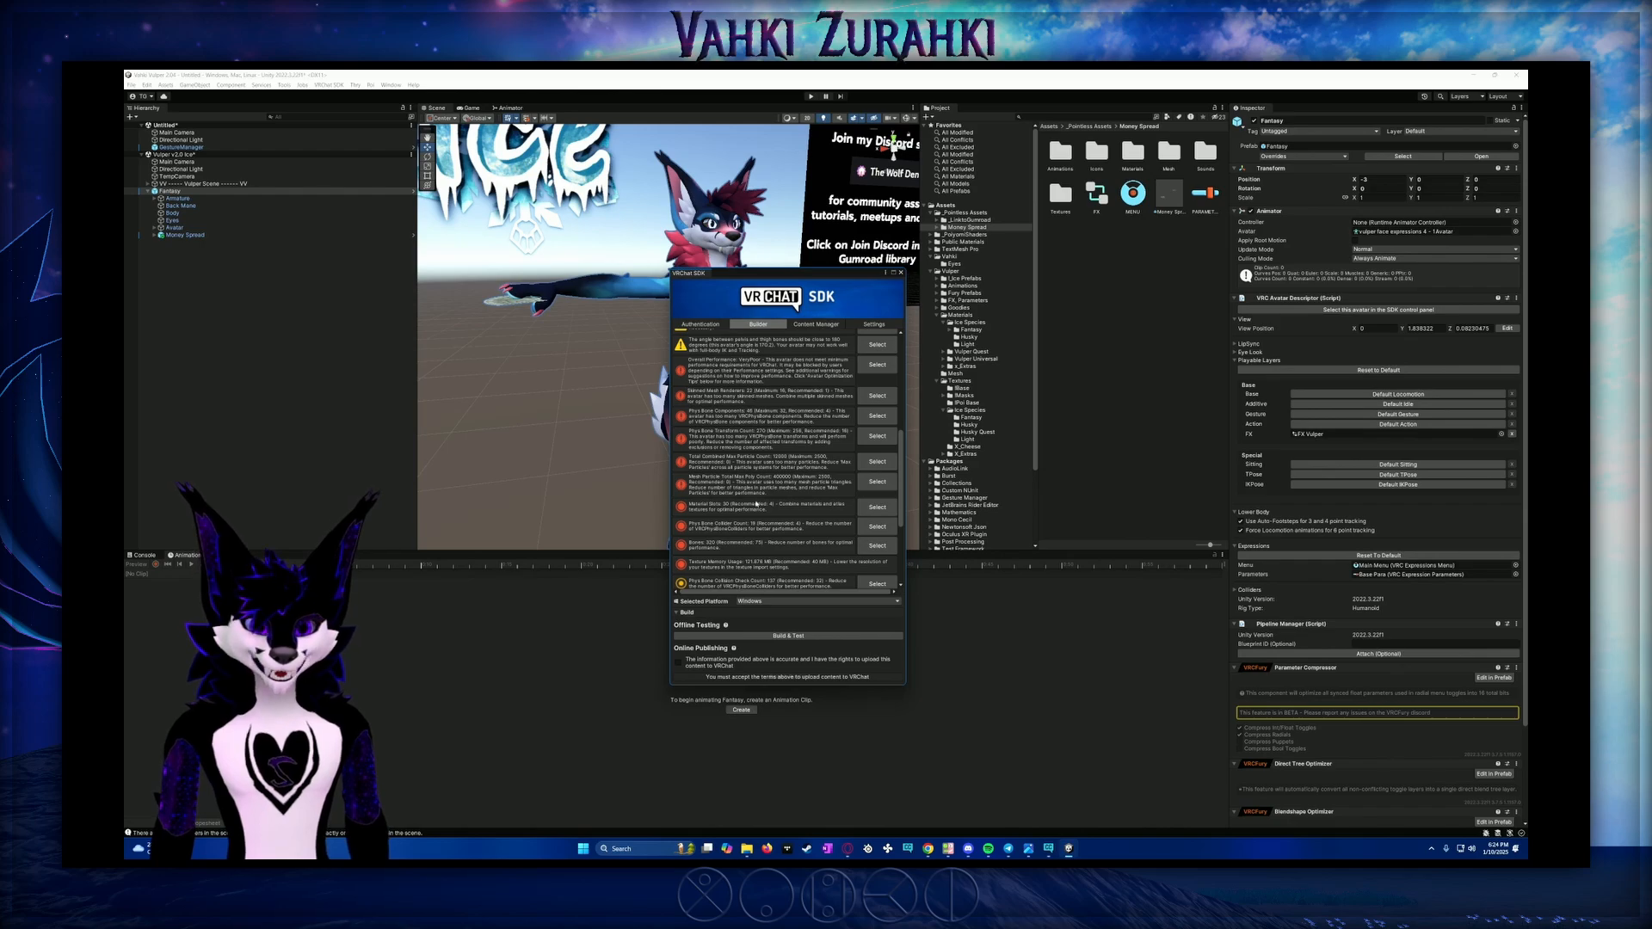
scroll(756, 505, "down", 1)
scroll(745, 486, "down", 2)
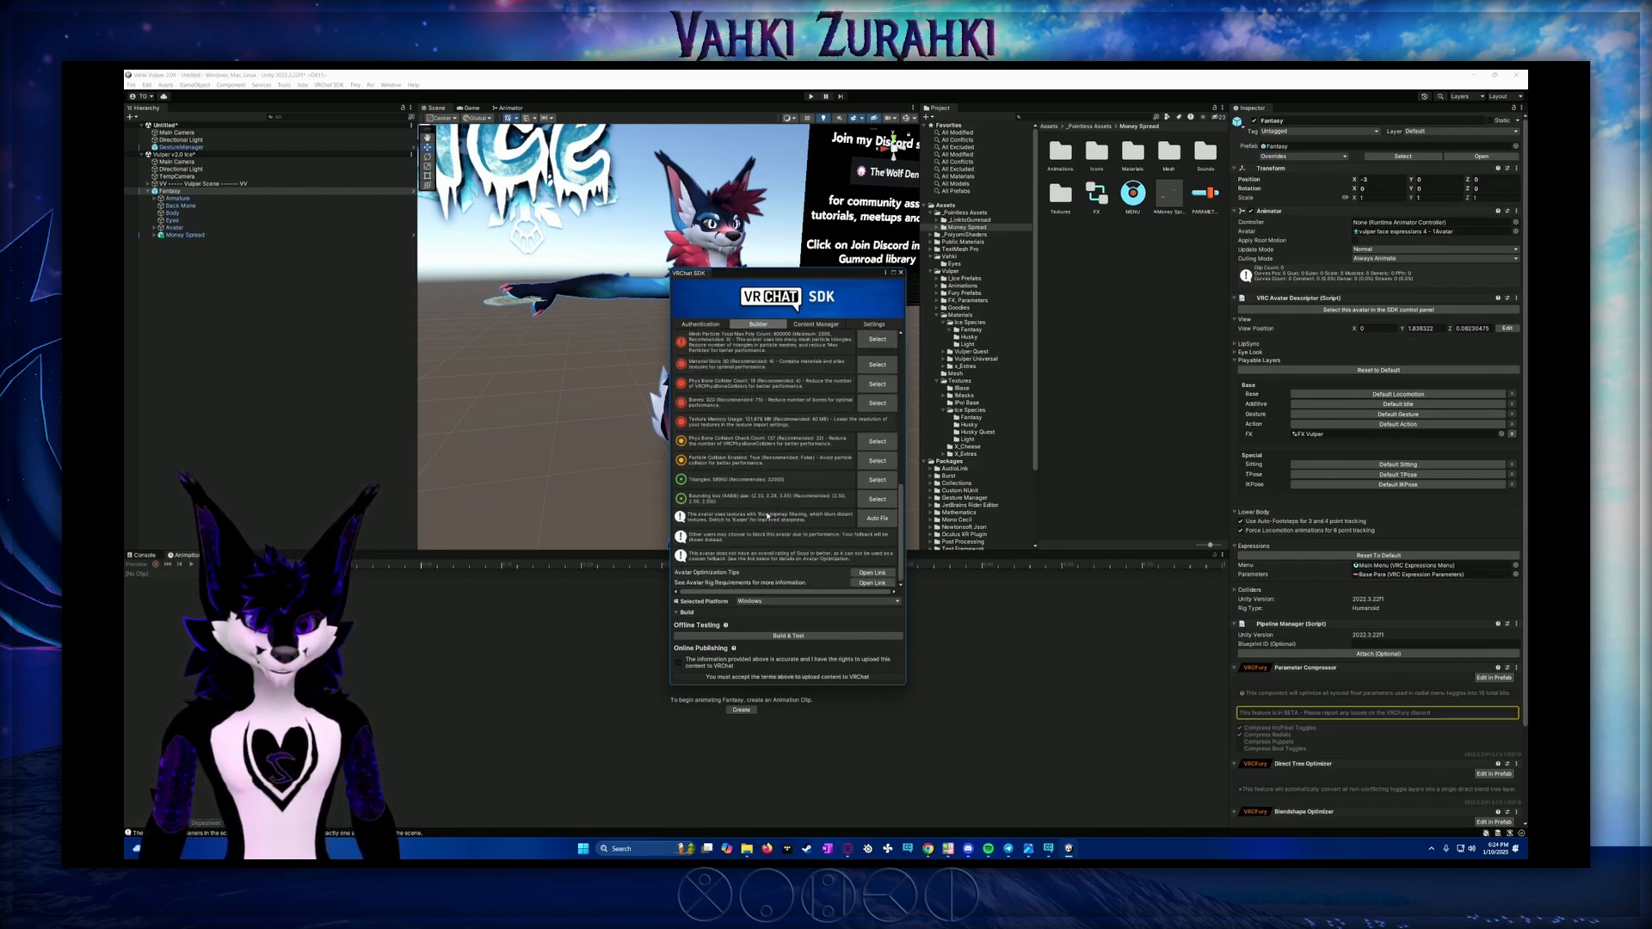
scroll(761, 510, "up", 3)
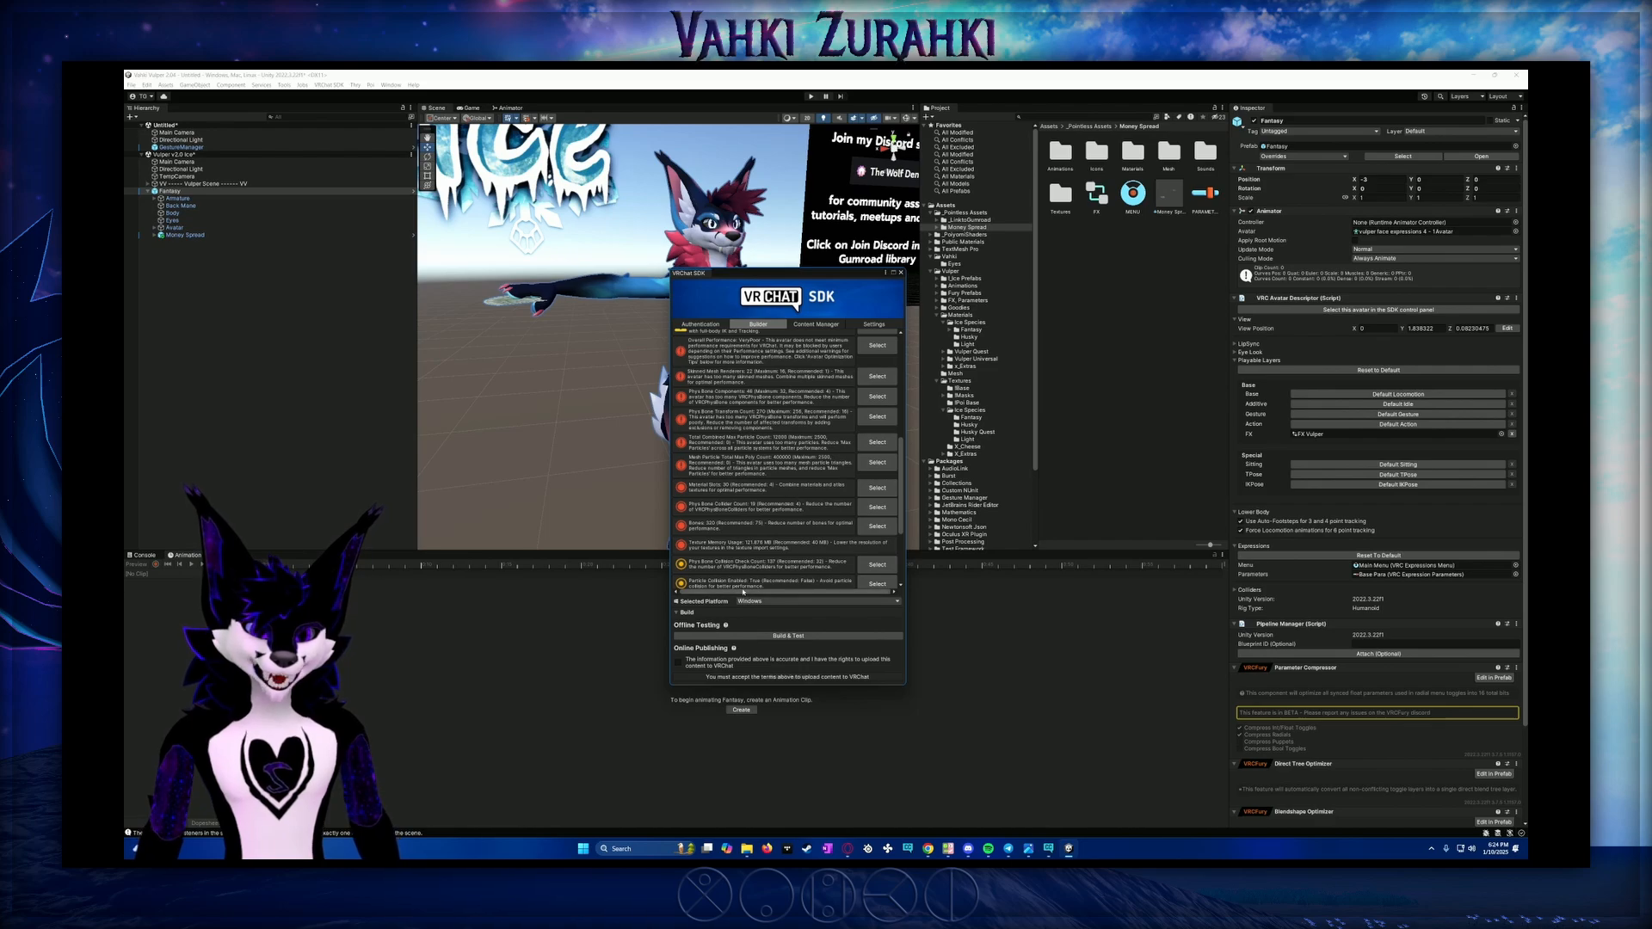
Accept the content rights statement for online publishing and auto-fix the validation note about Box mipmap filtering on textures
left_click(678, 662)
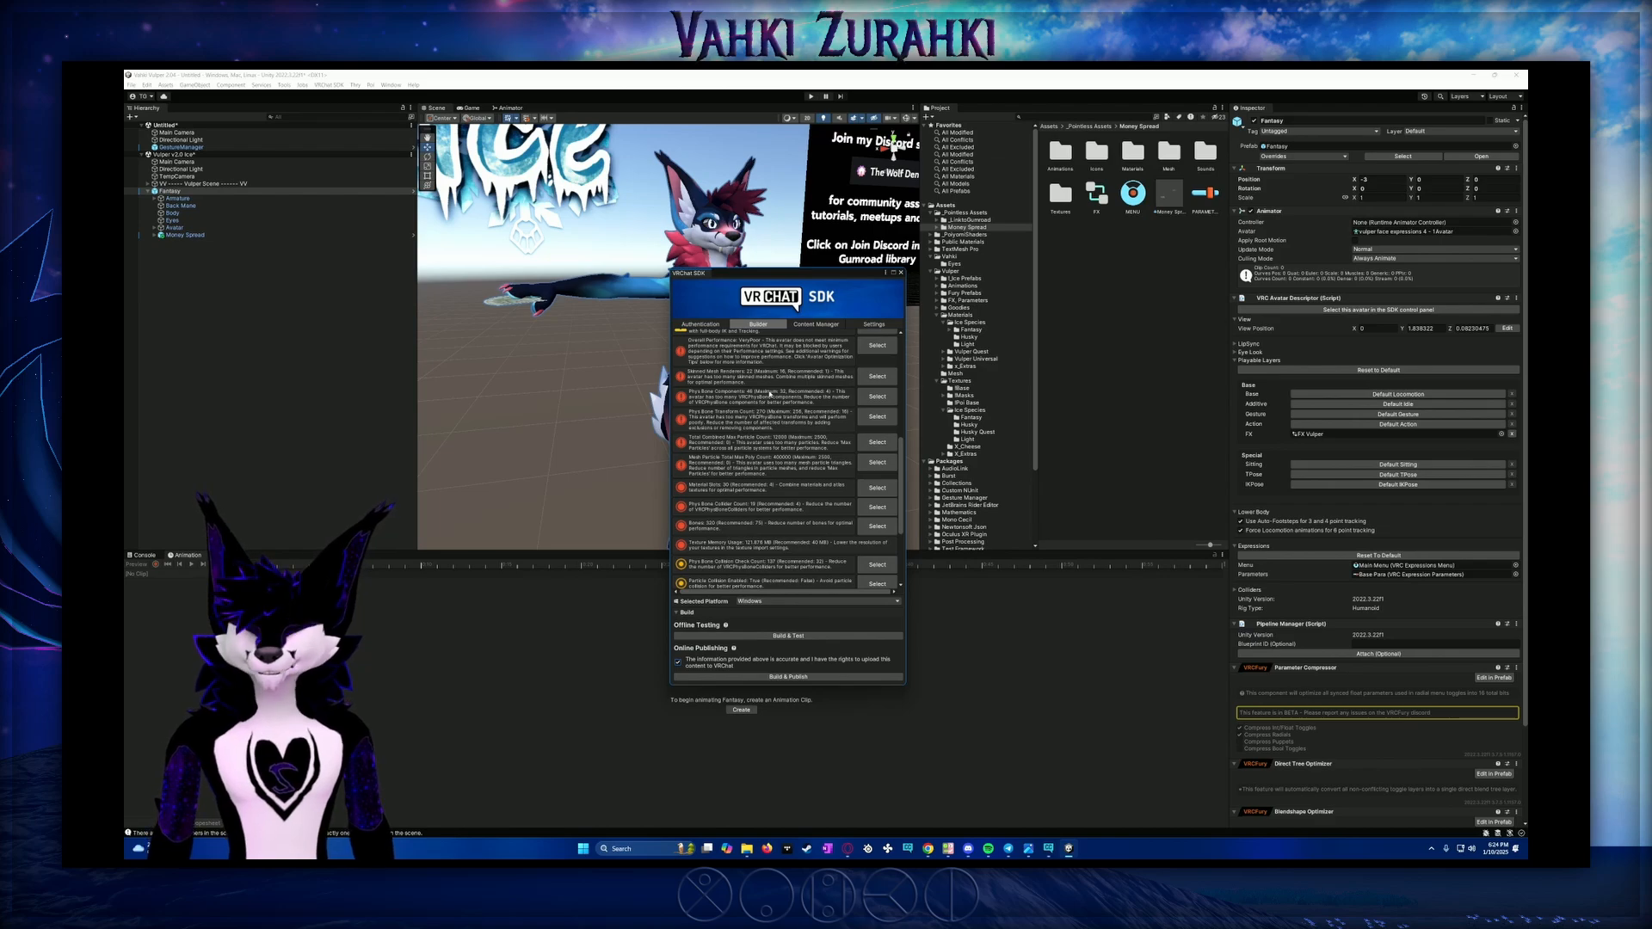
scroll(777, 402, "up", 1)
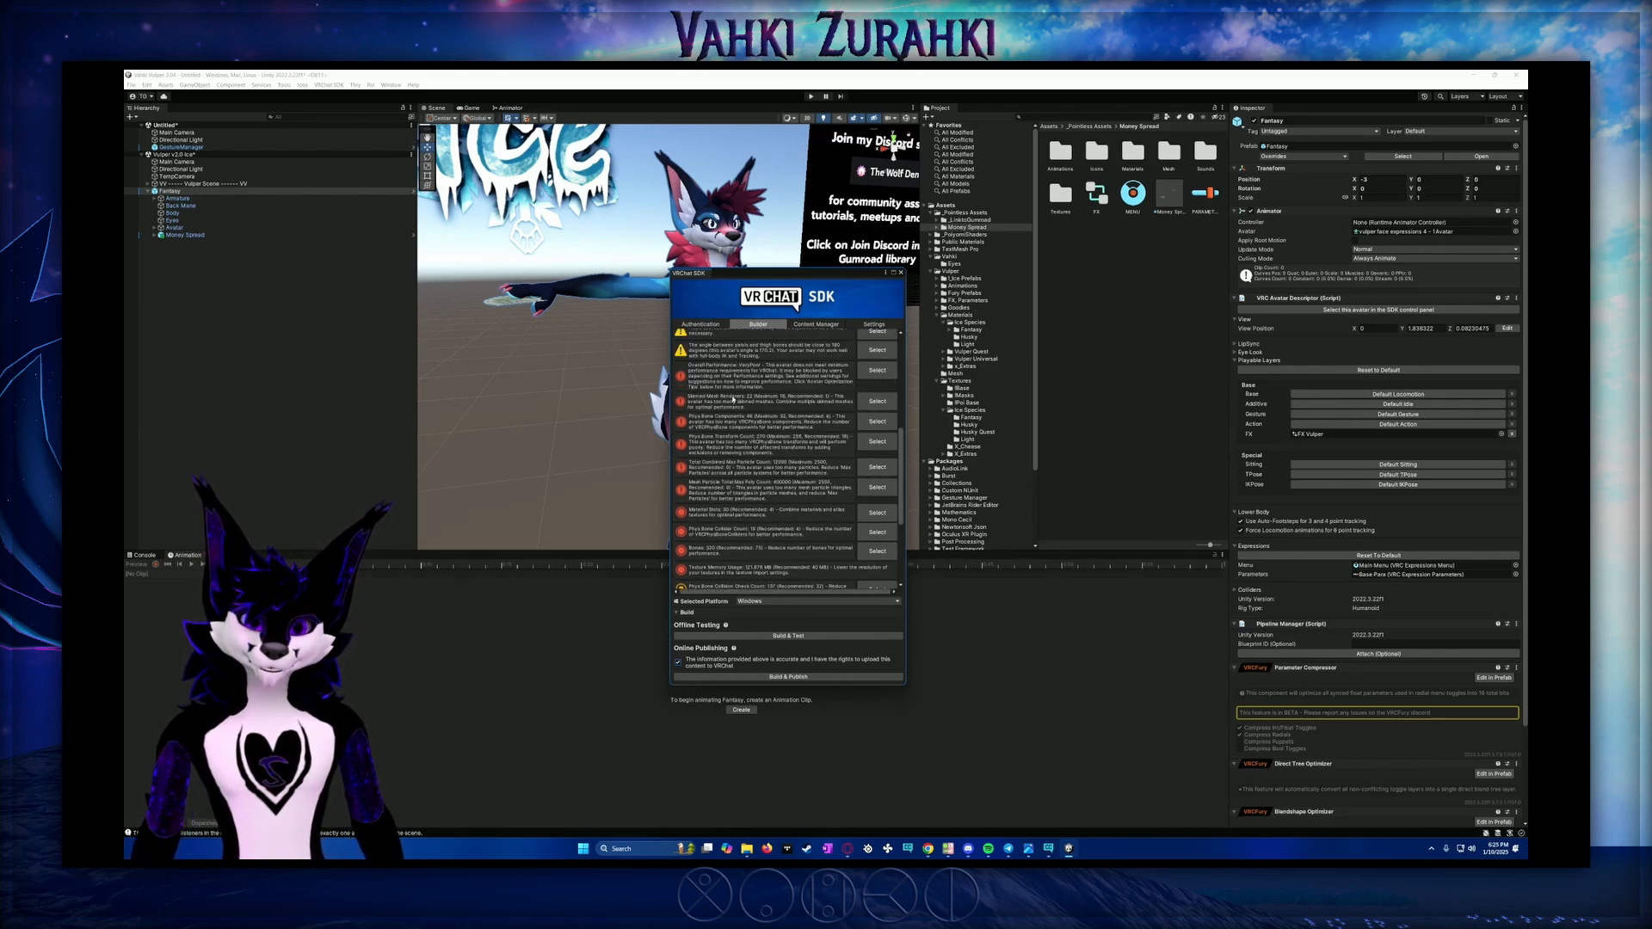
scroll(732, 399, "down", 2)
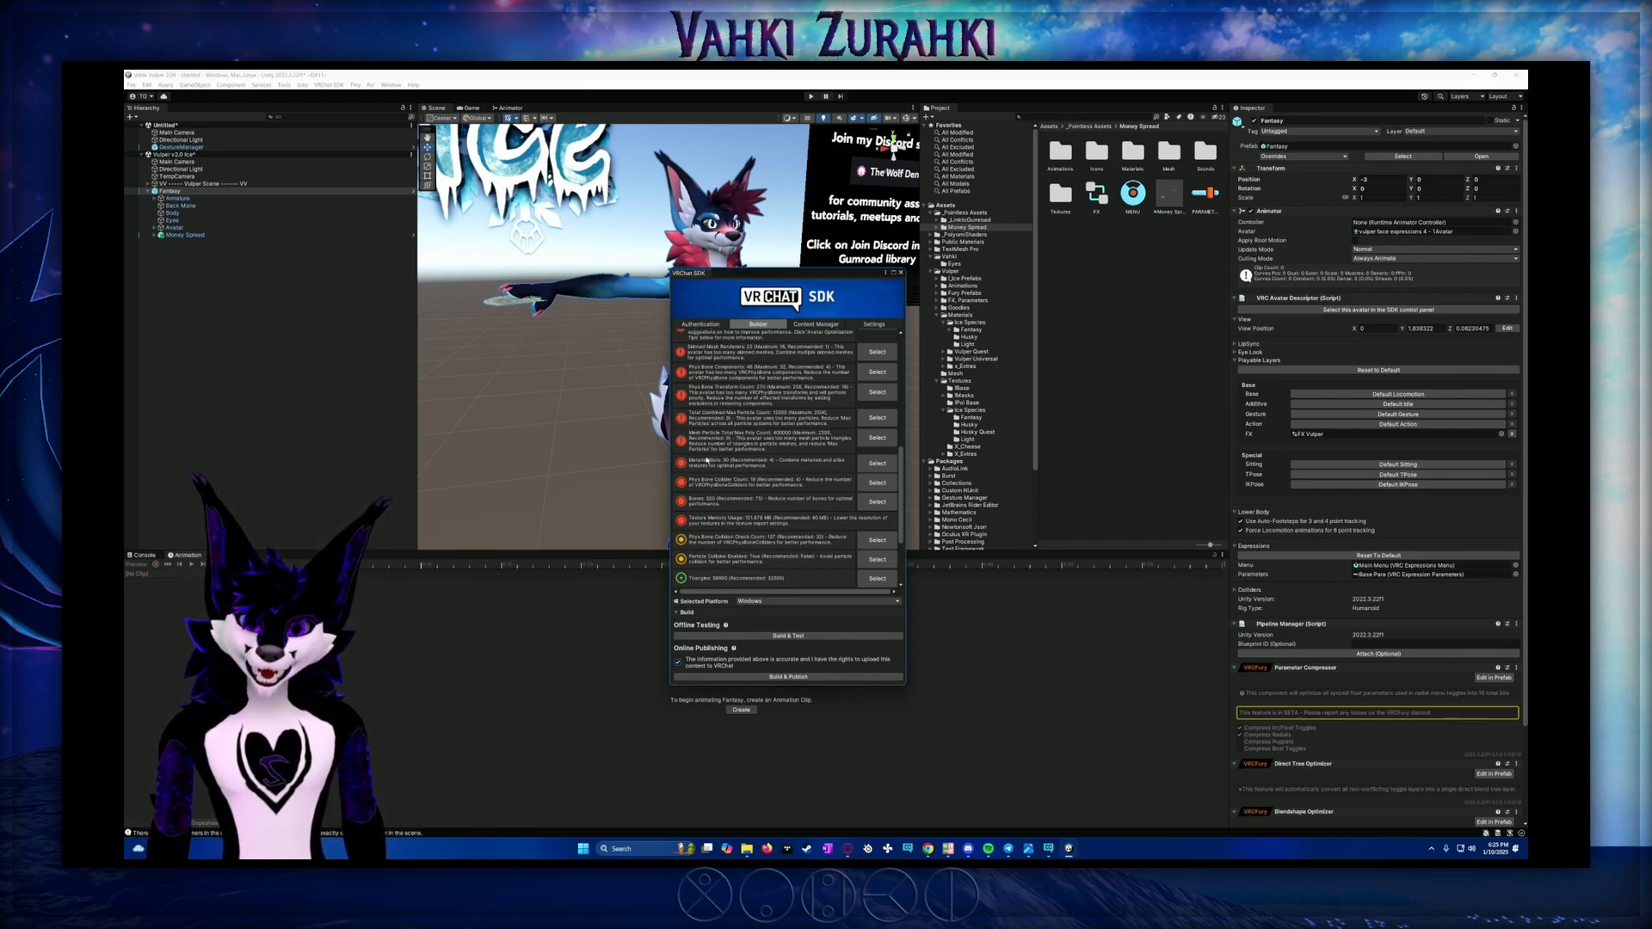
scroll(712, 467, "down", 2)
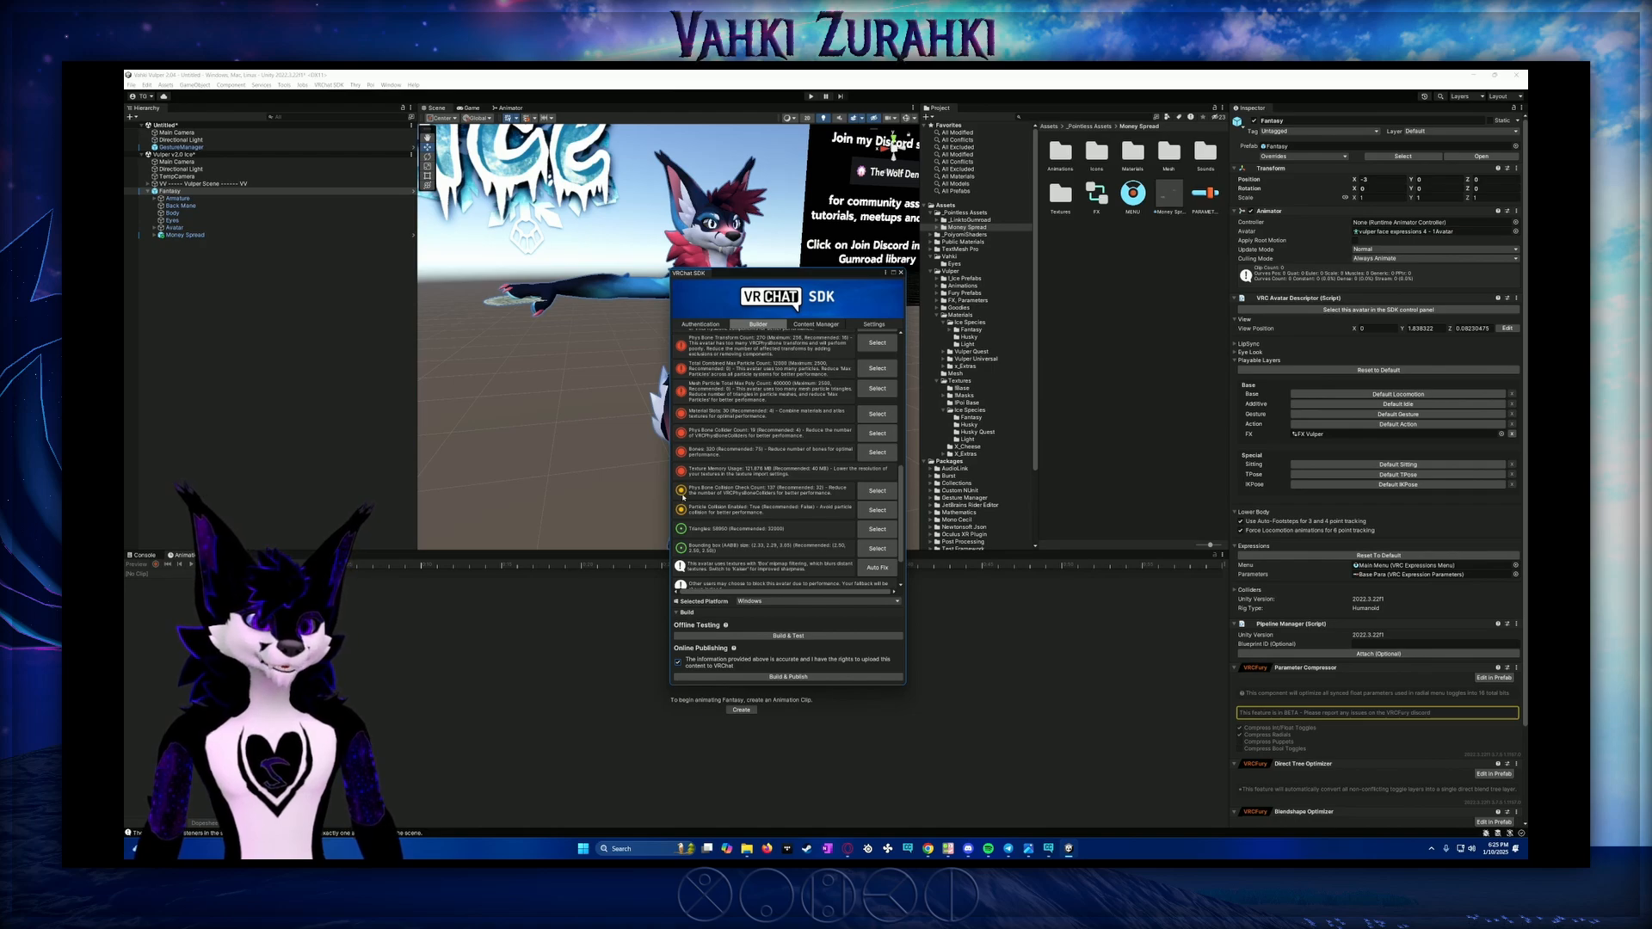
scroll(710, 496, "down", 2)
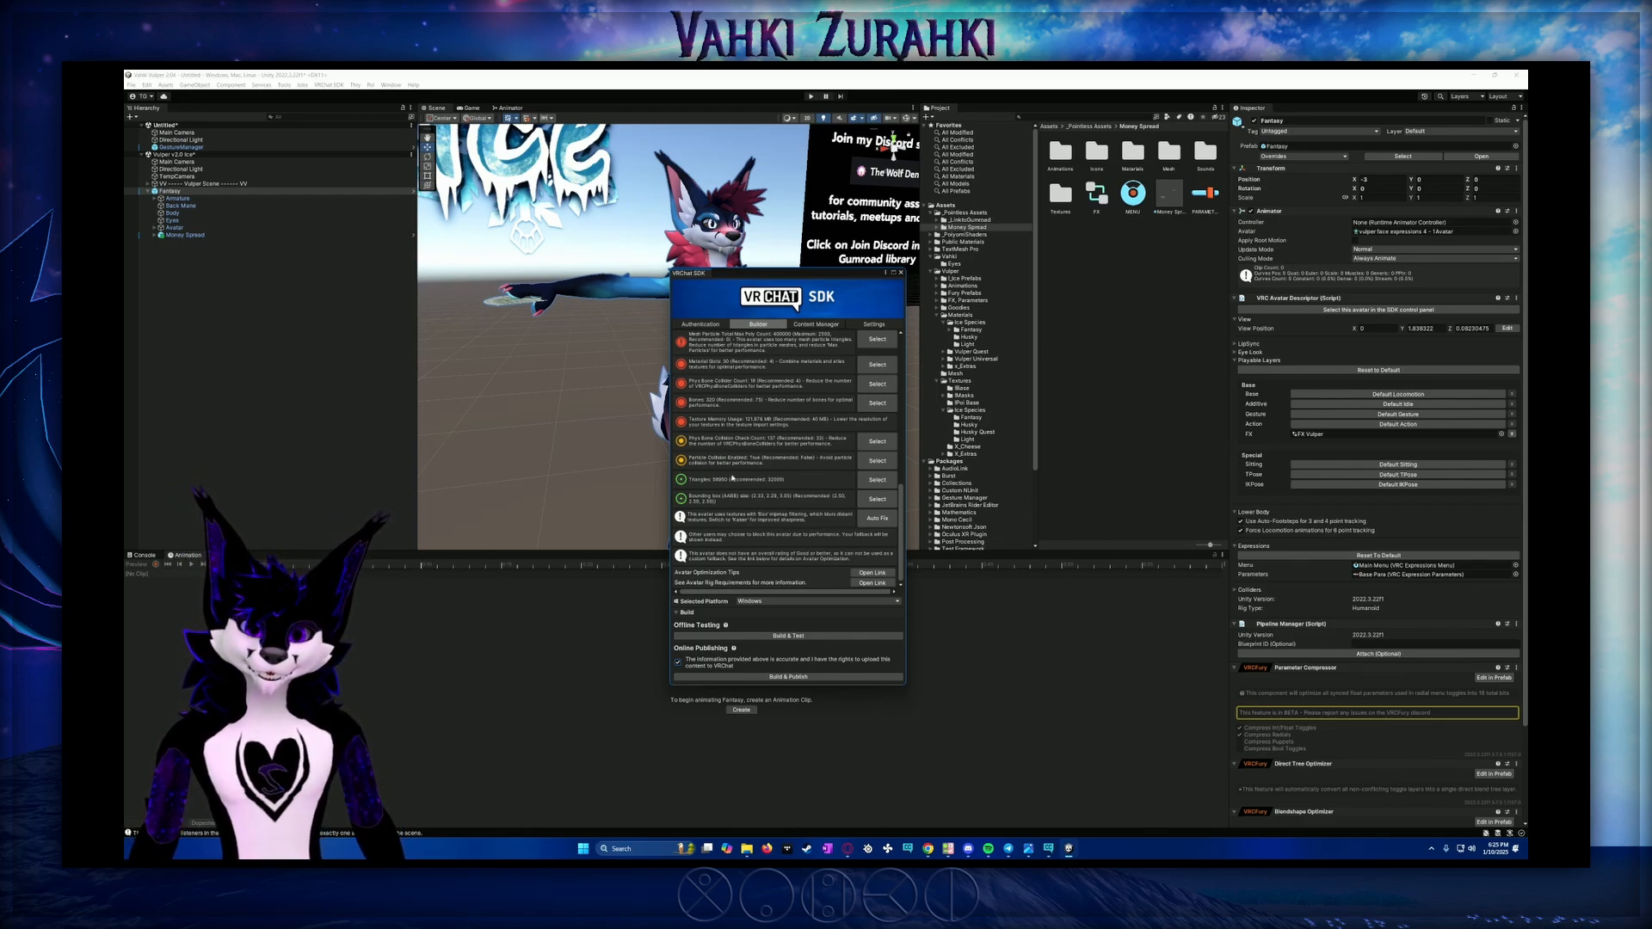
scroll(732, 477, "up", 2)
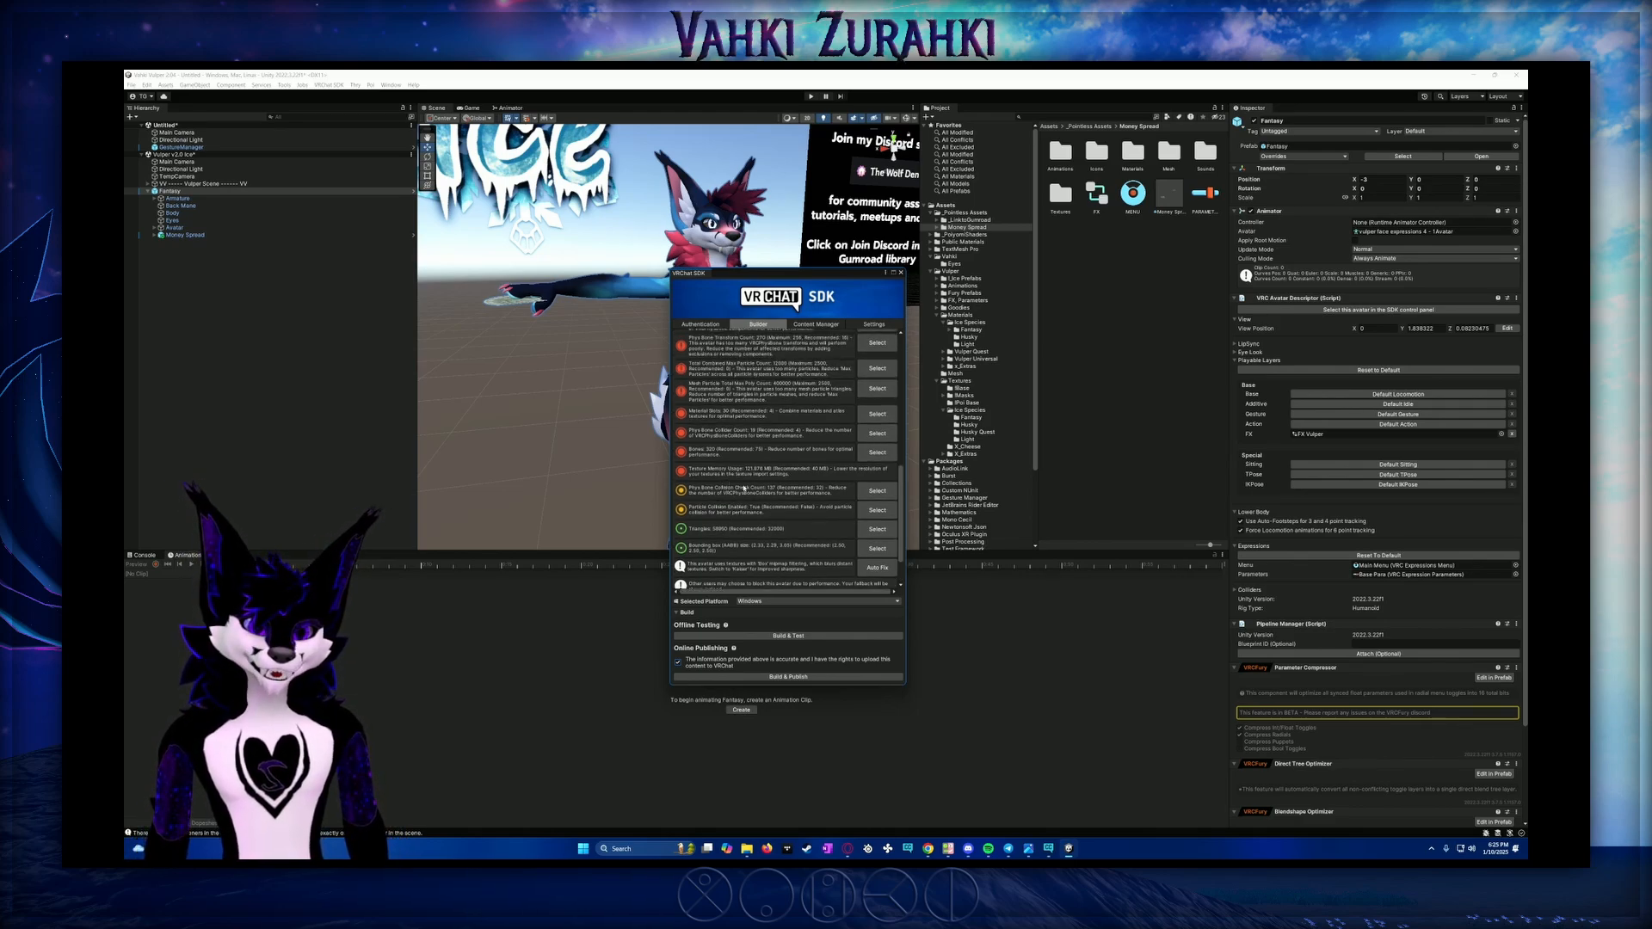
scroll(744, 488, "up", 5)
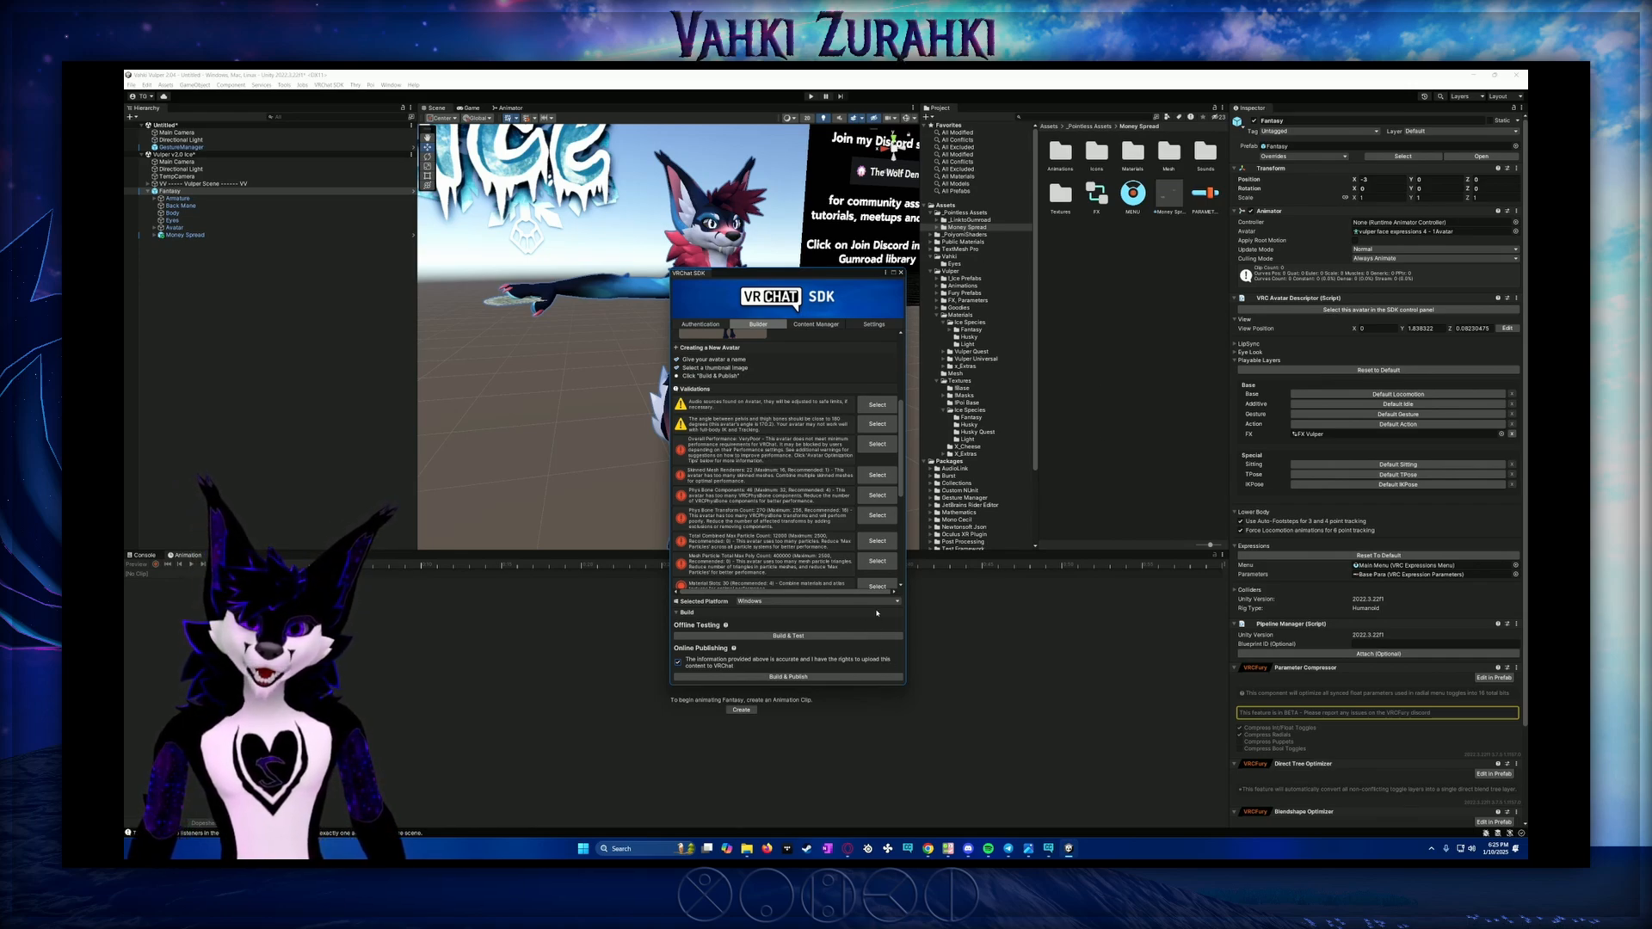
scroll(815, 498, "down", 5)
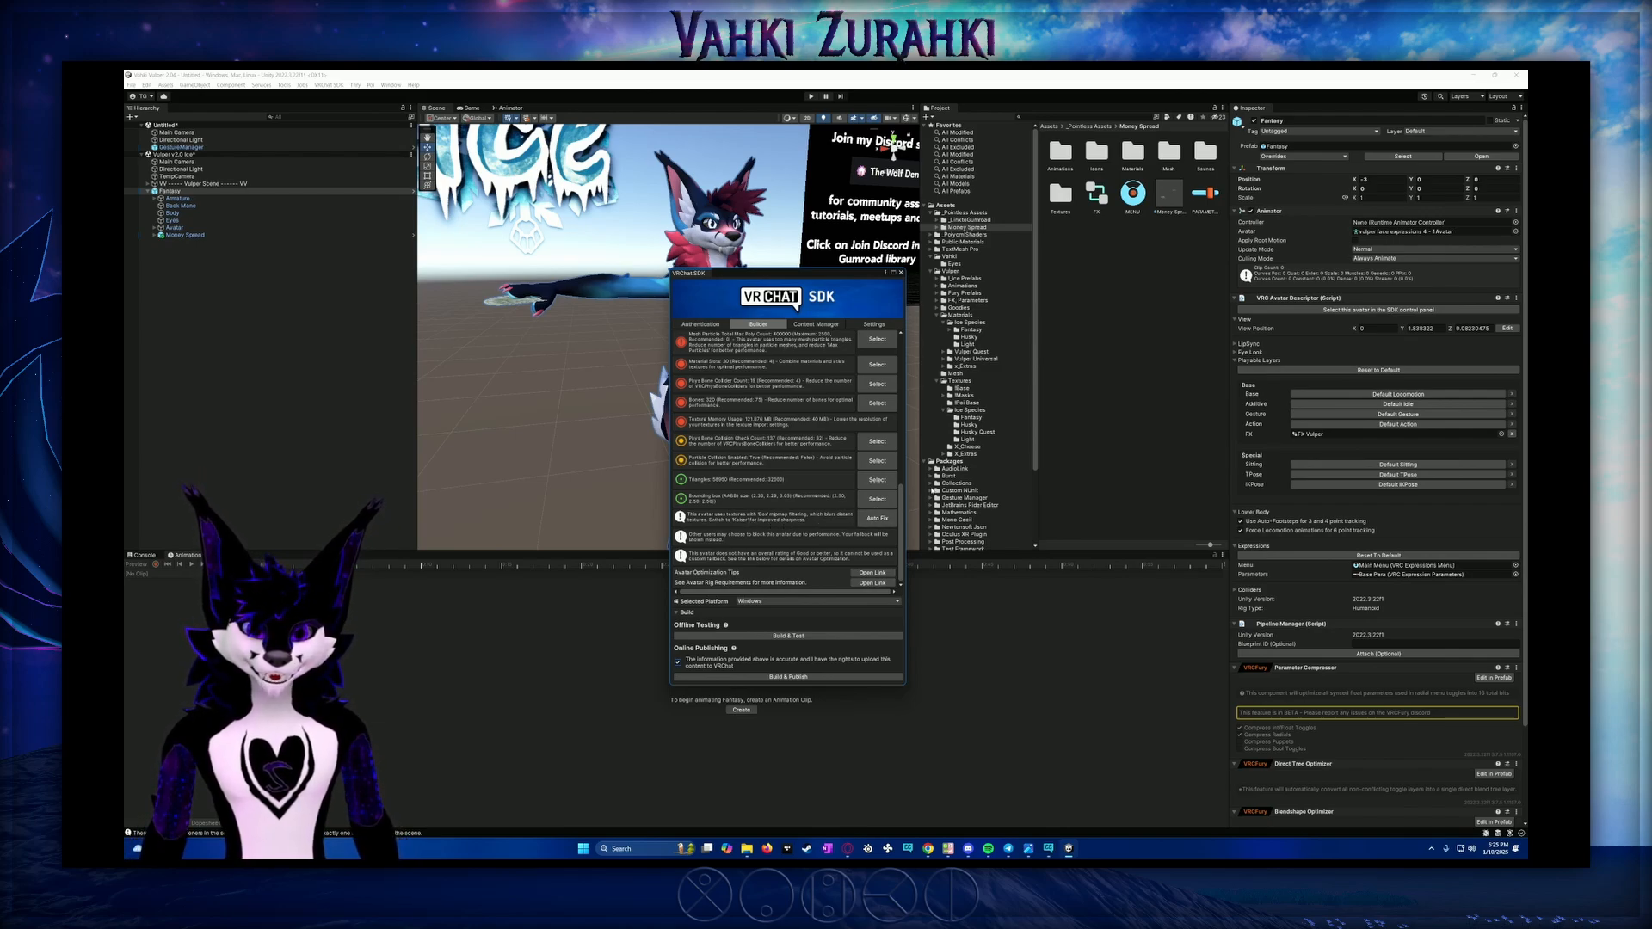
left_click(893, 518)
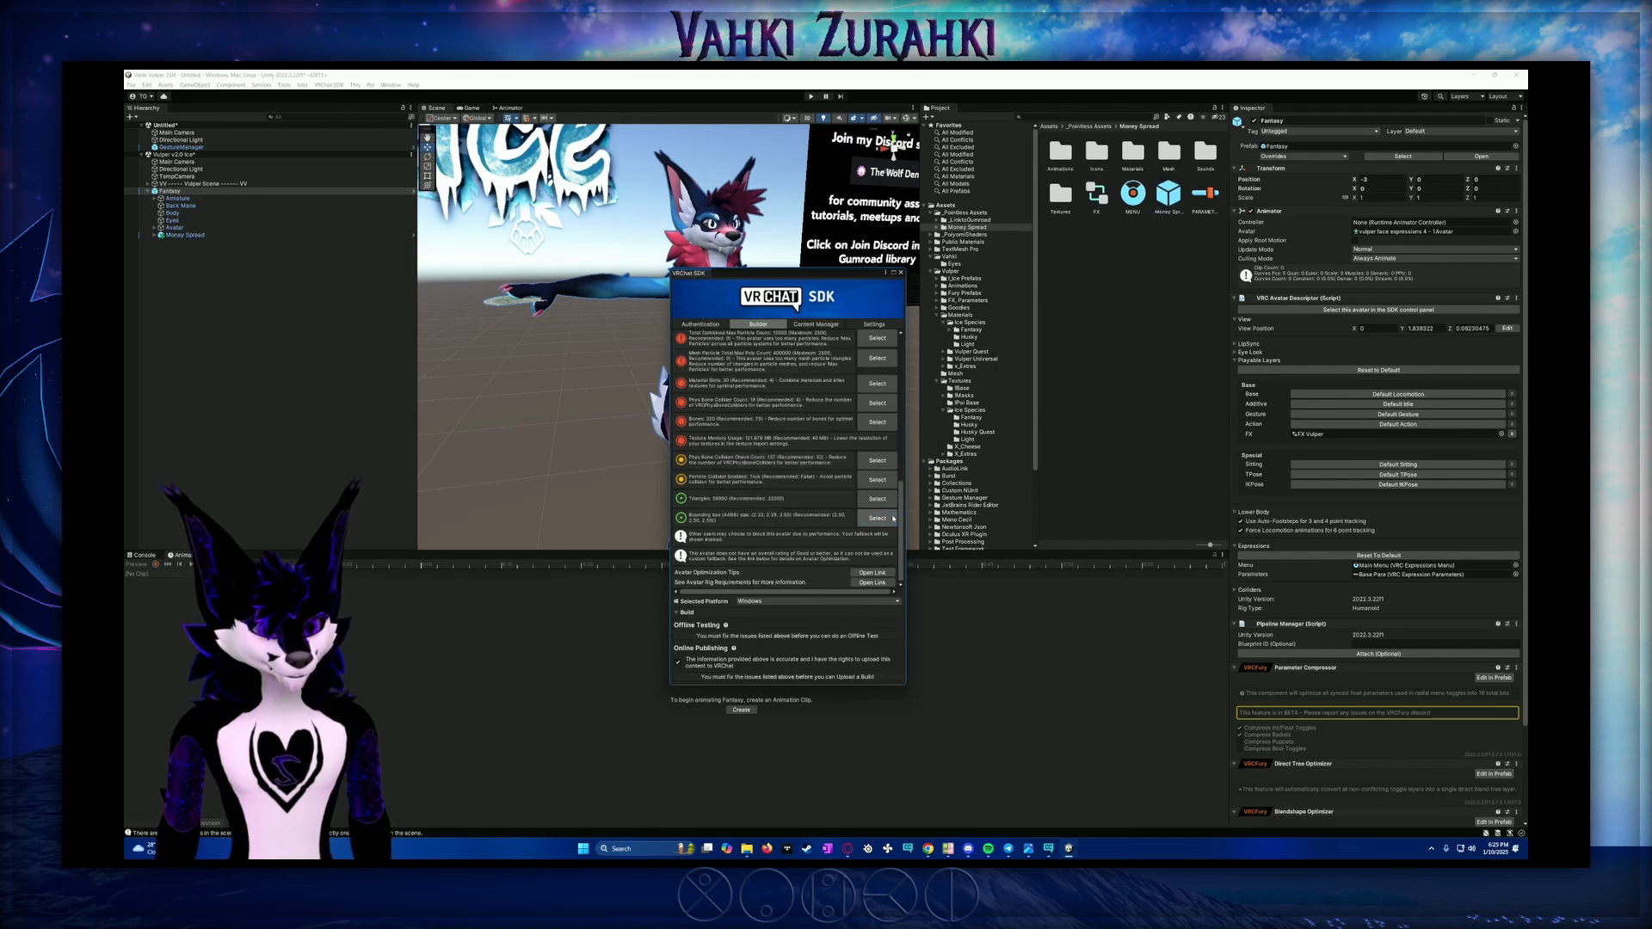
Recheck the validation list and start Build & Publish for the Windows version of the avatar
scroll(895, 481, "up", 5)
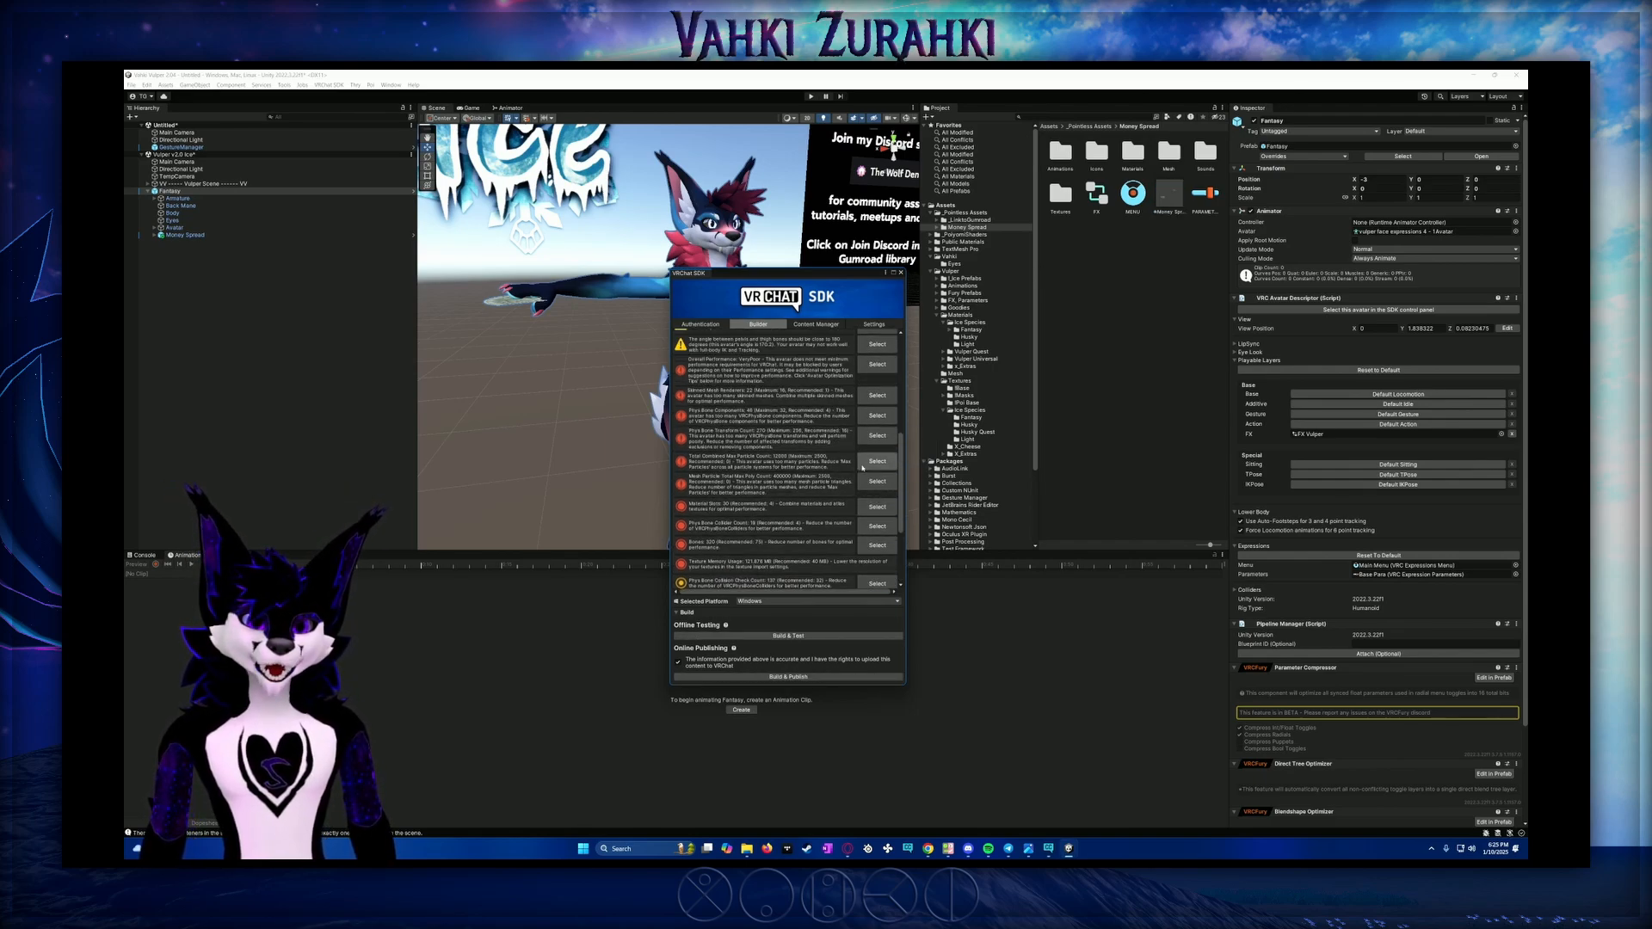
scroll(900, 443, "down", 5)
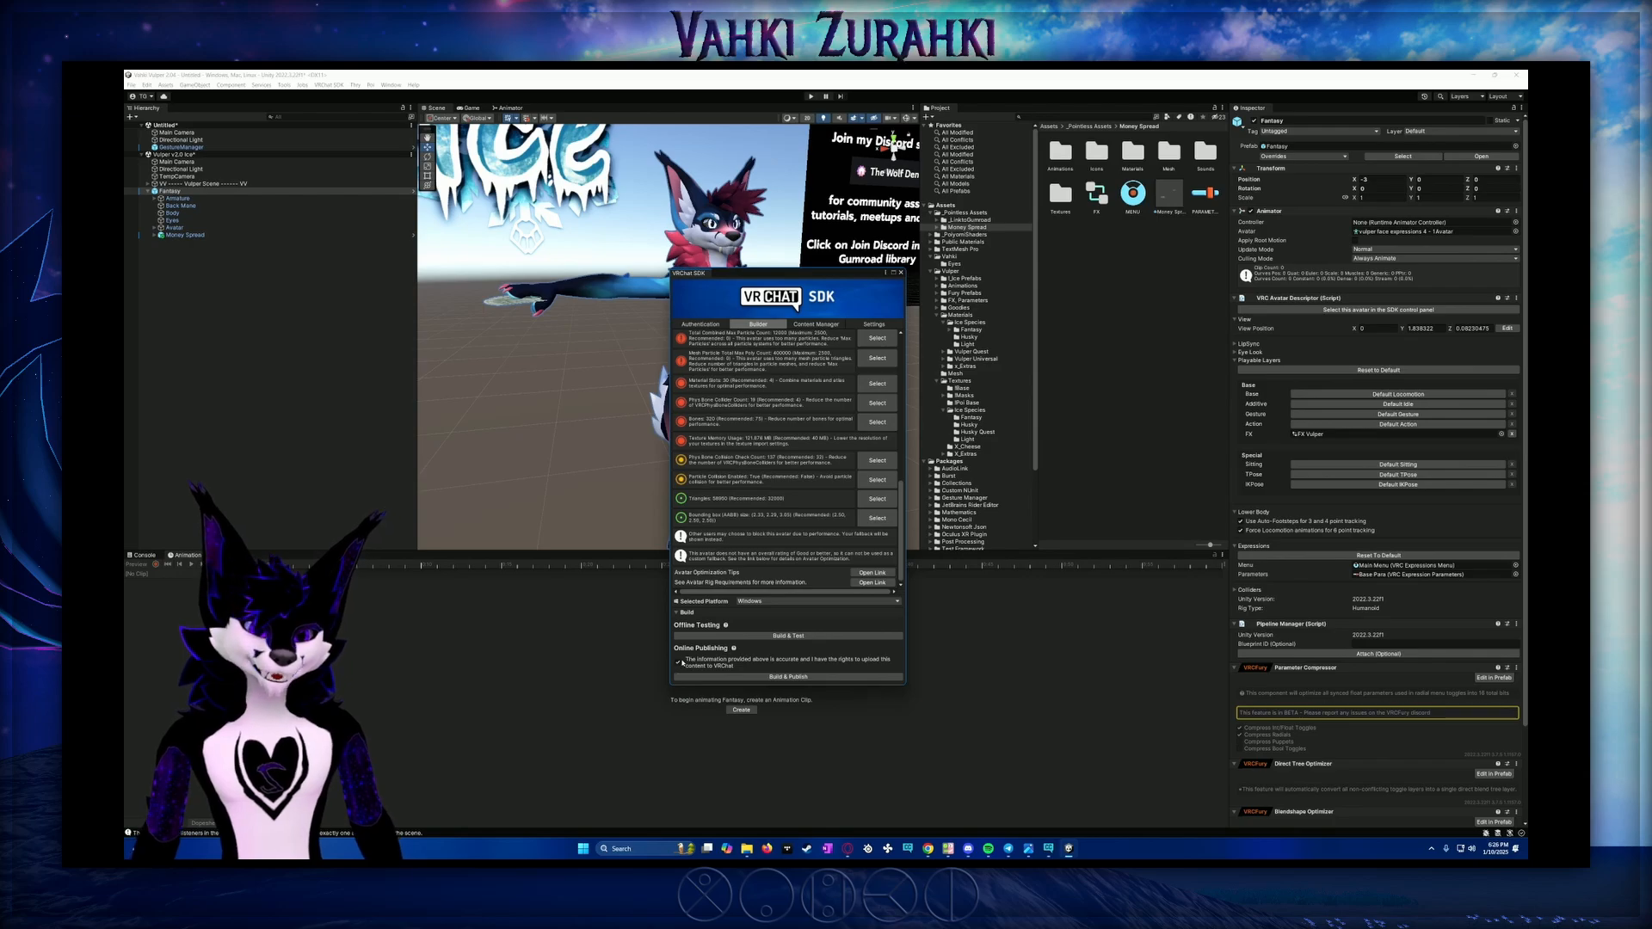
left_click(830, 677)
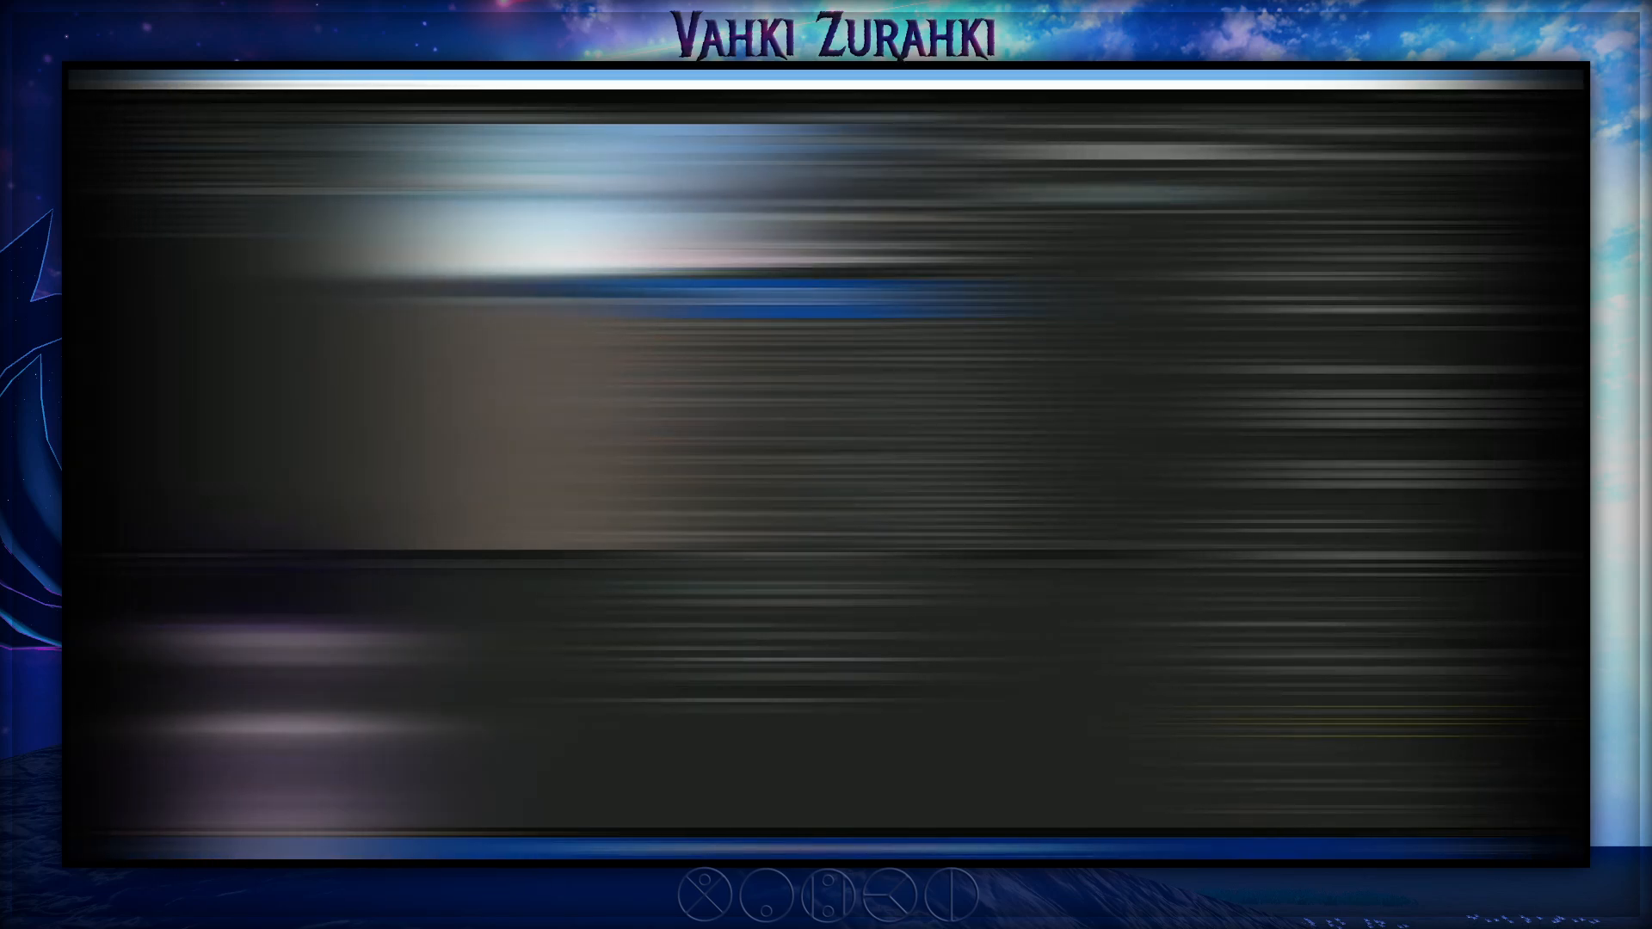